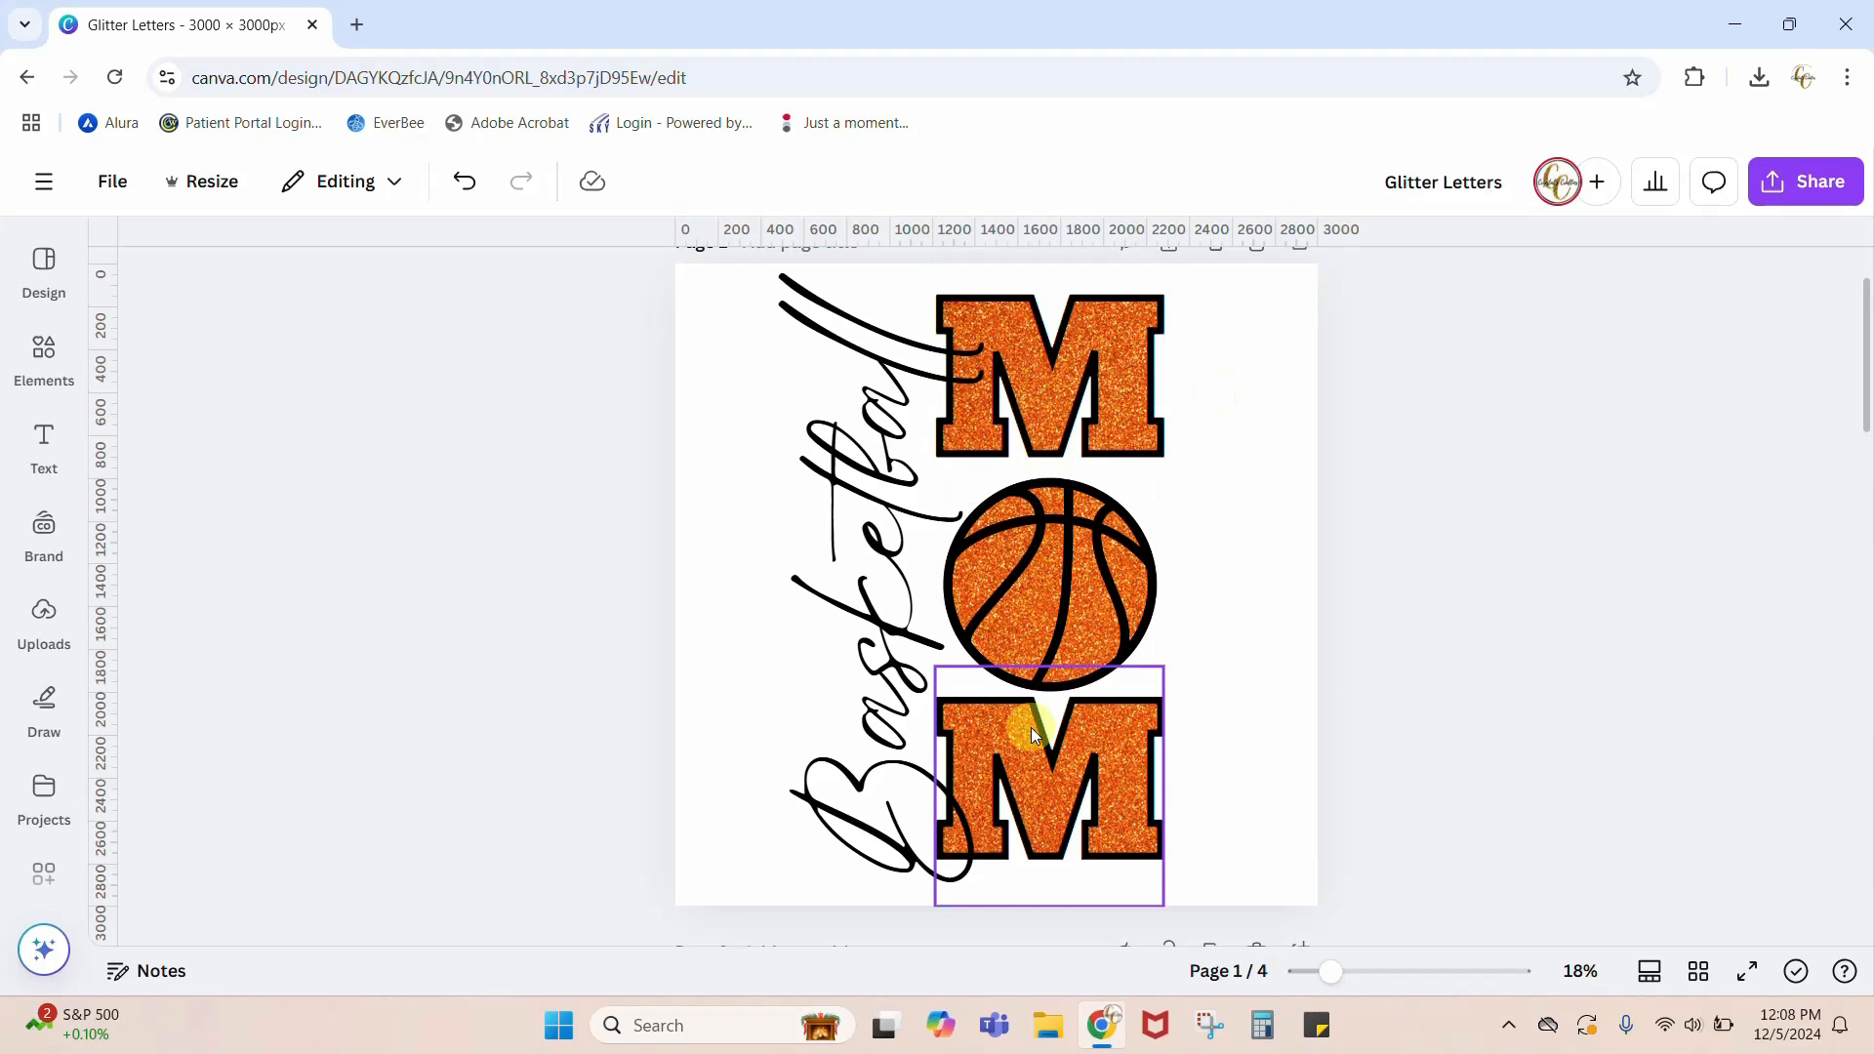
Step: Add a blank page directly after the Basketball MOM design page
scroll(1421, 693, down, 6)
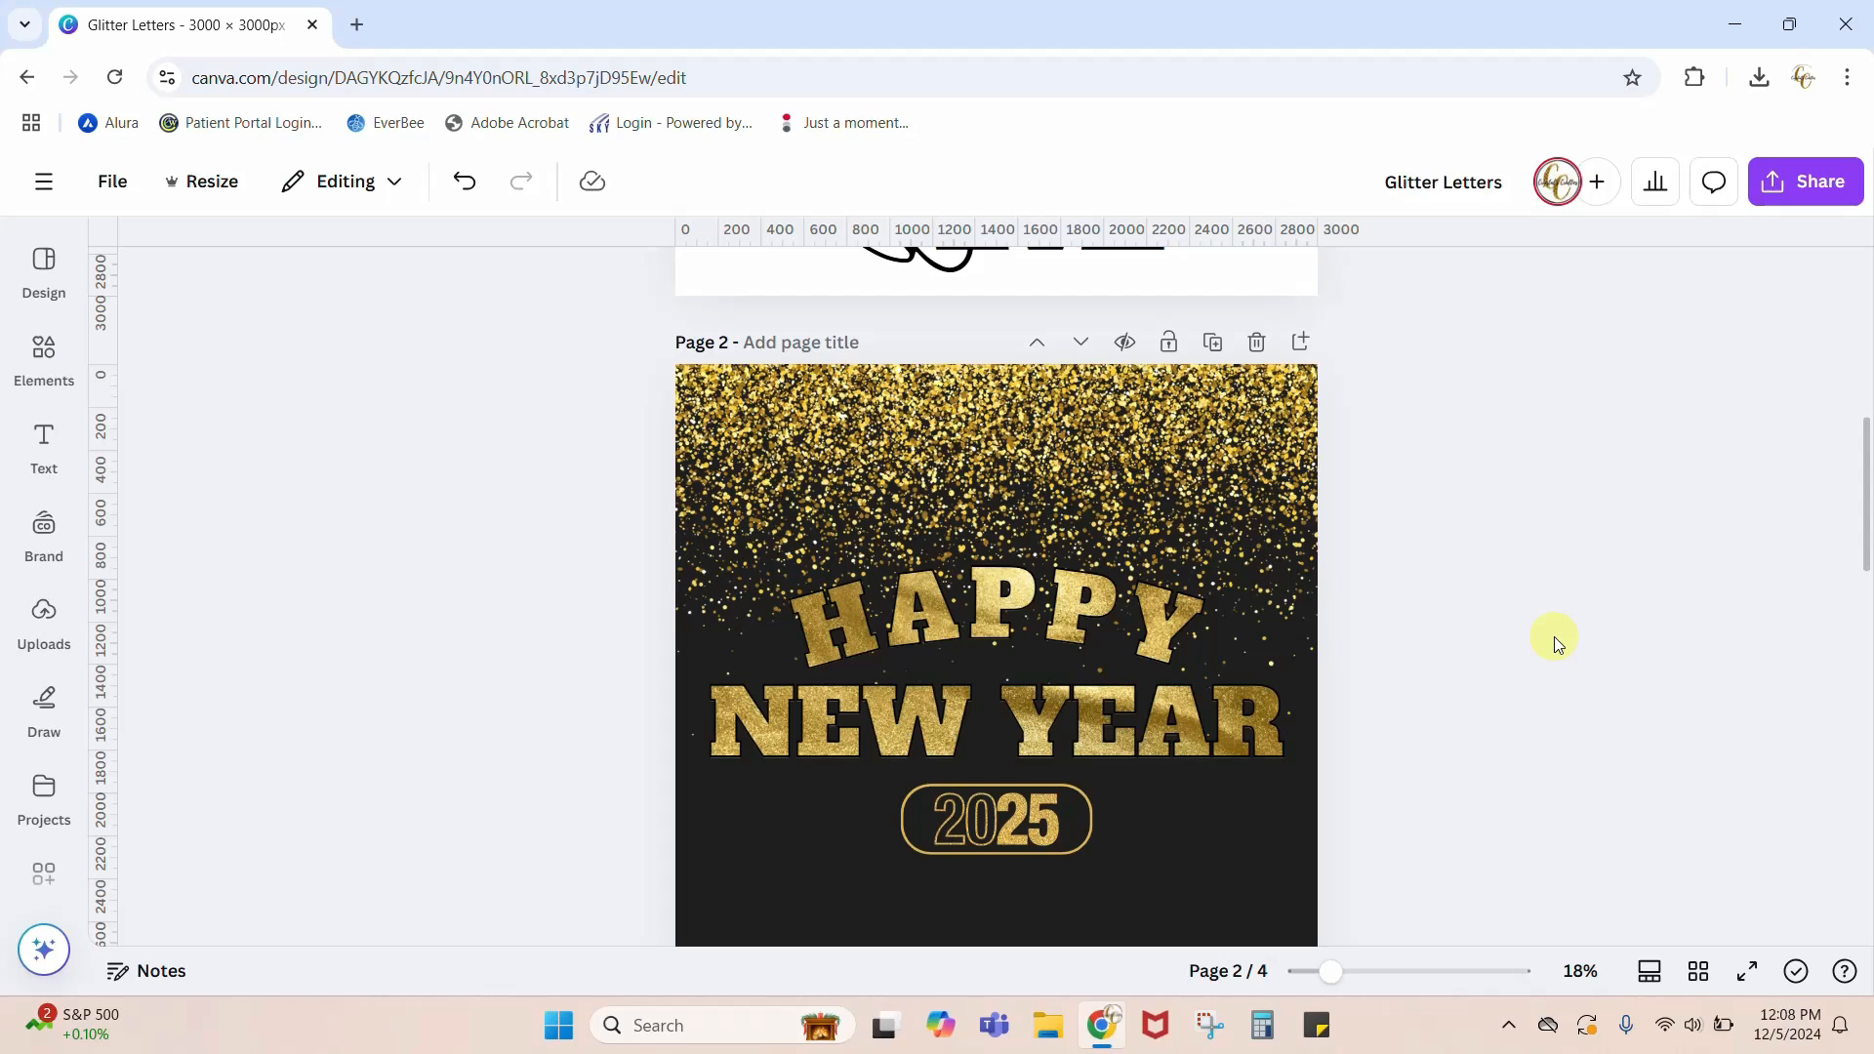
scroll(1547, 637, up, 5)
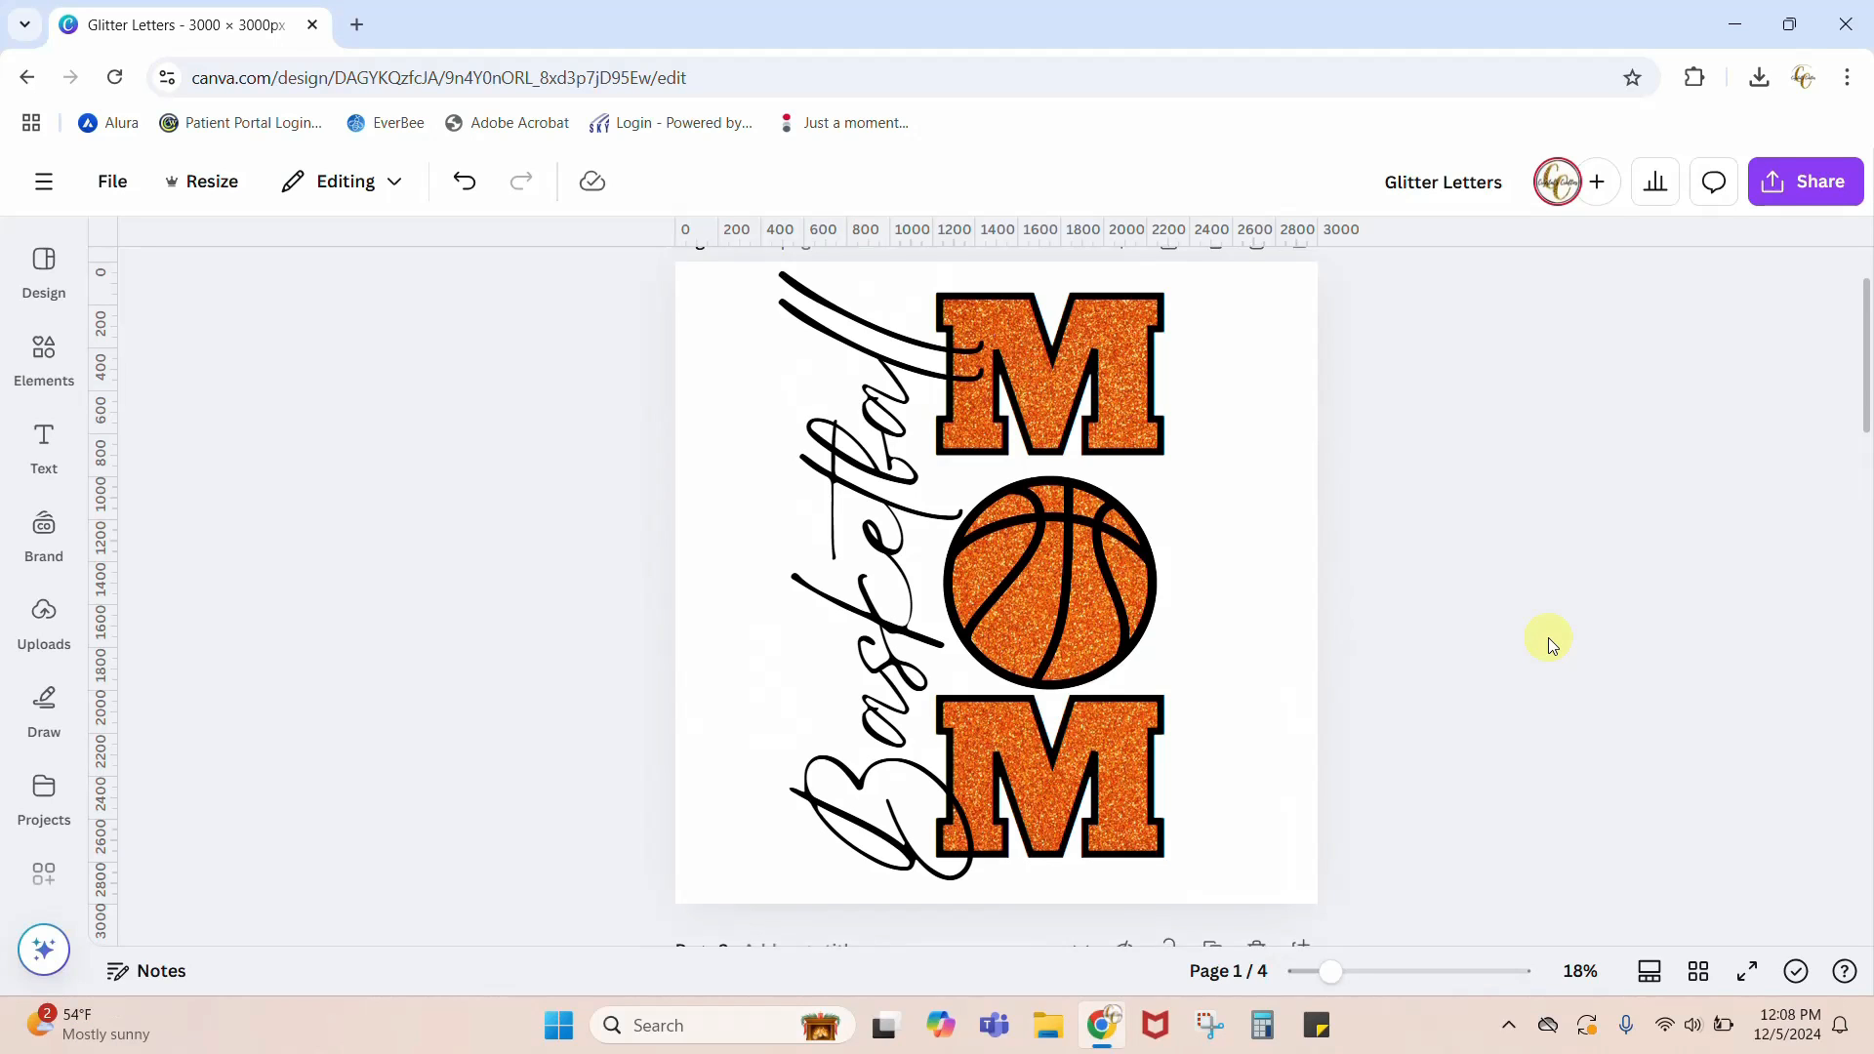
scroll(1523, 641, down, 2)
scroll(1431, 629, up, 3)
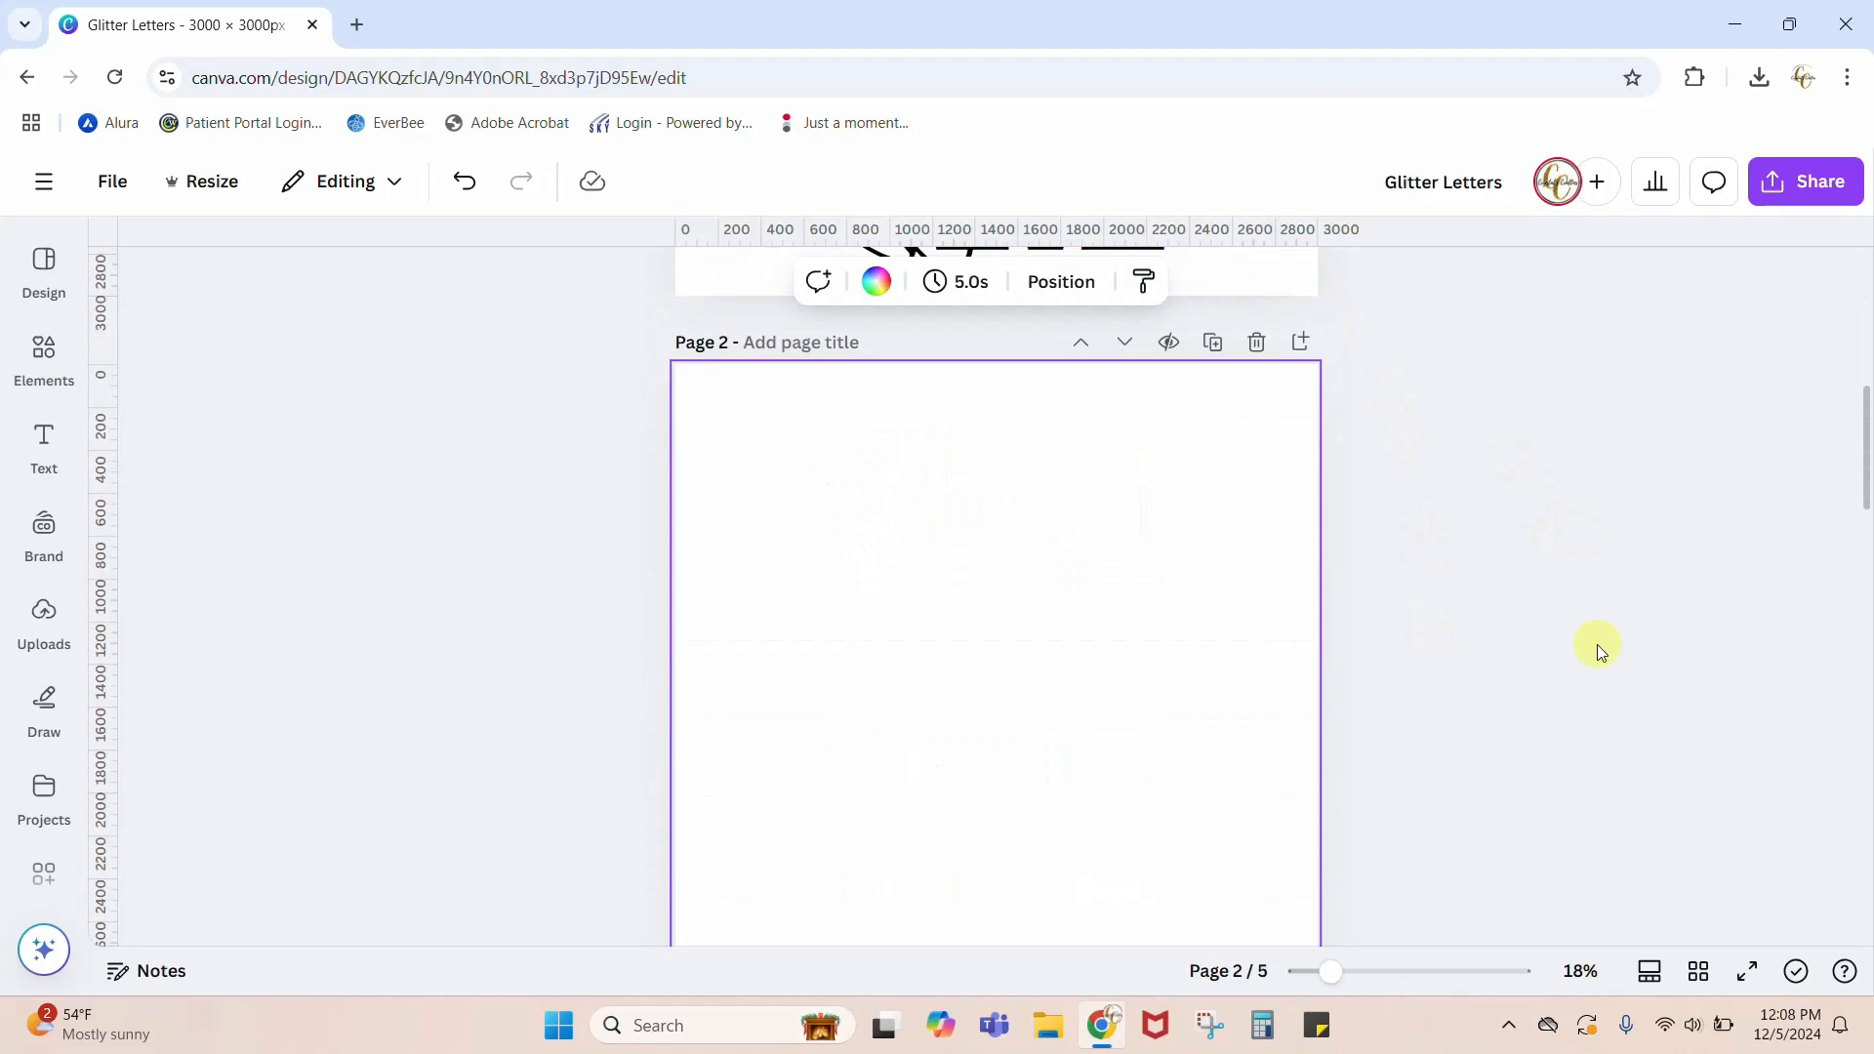
drag(1331, 973, 1315, 973)
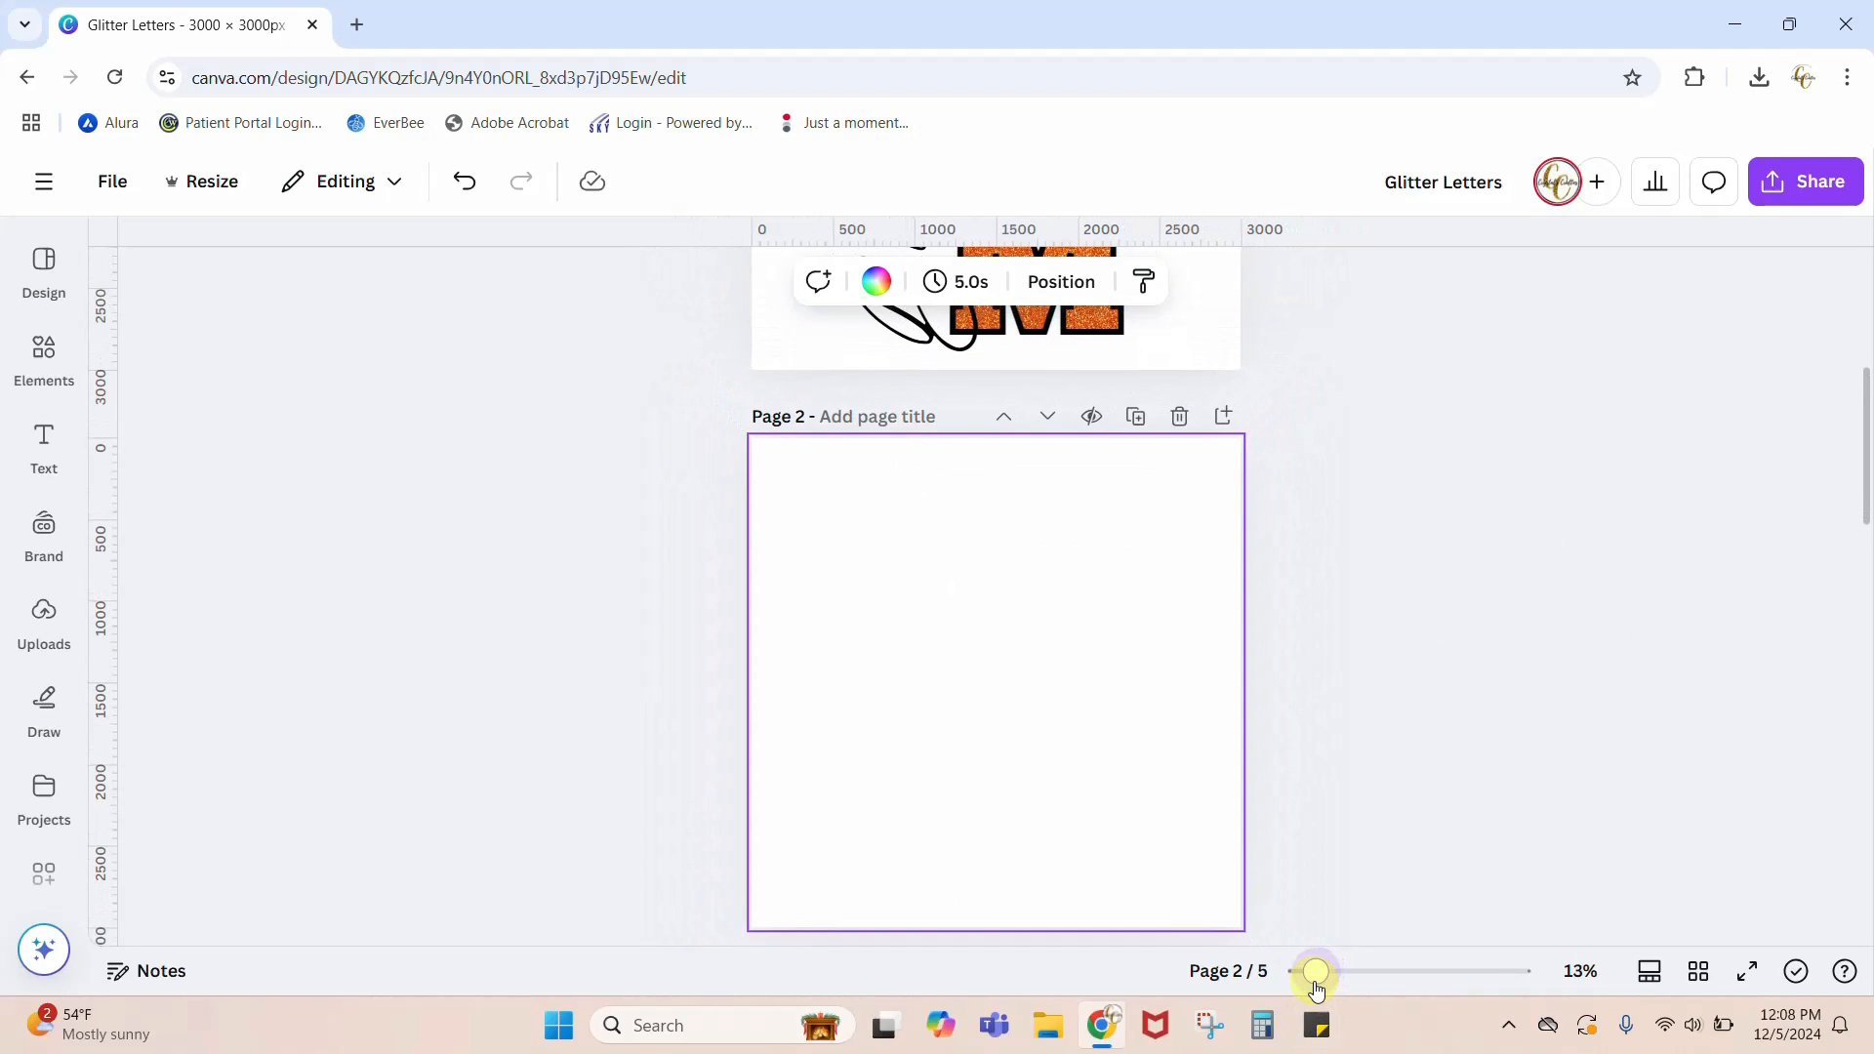
scroll(1449, 722, up, 2)
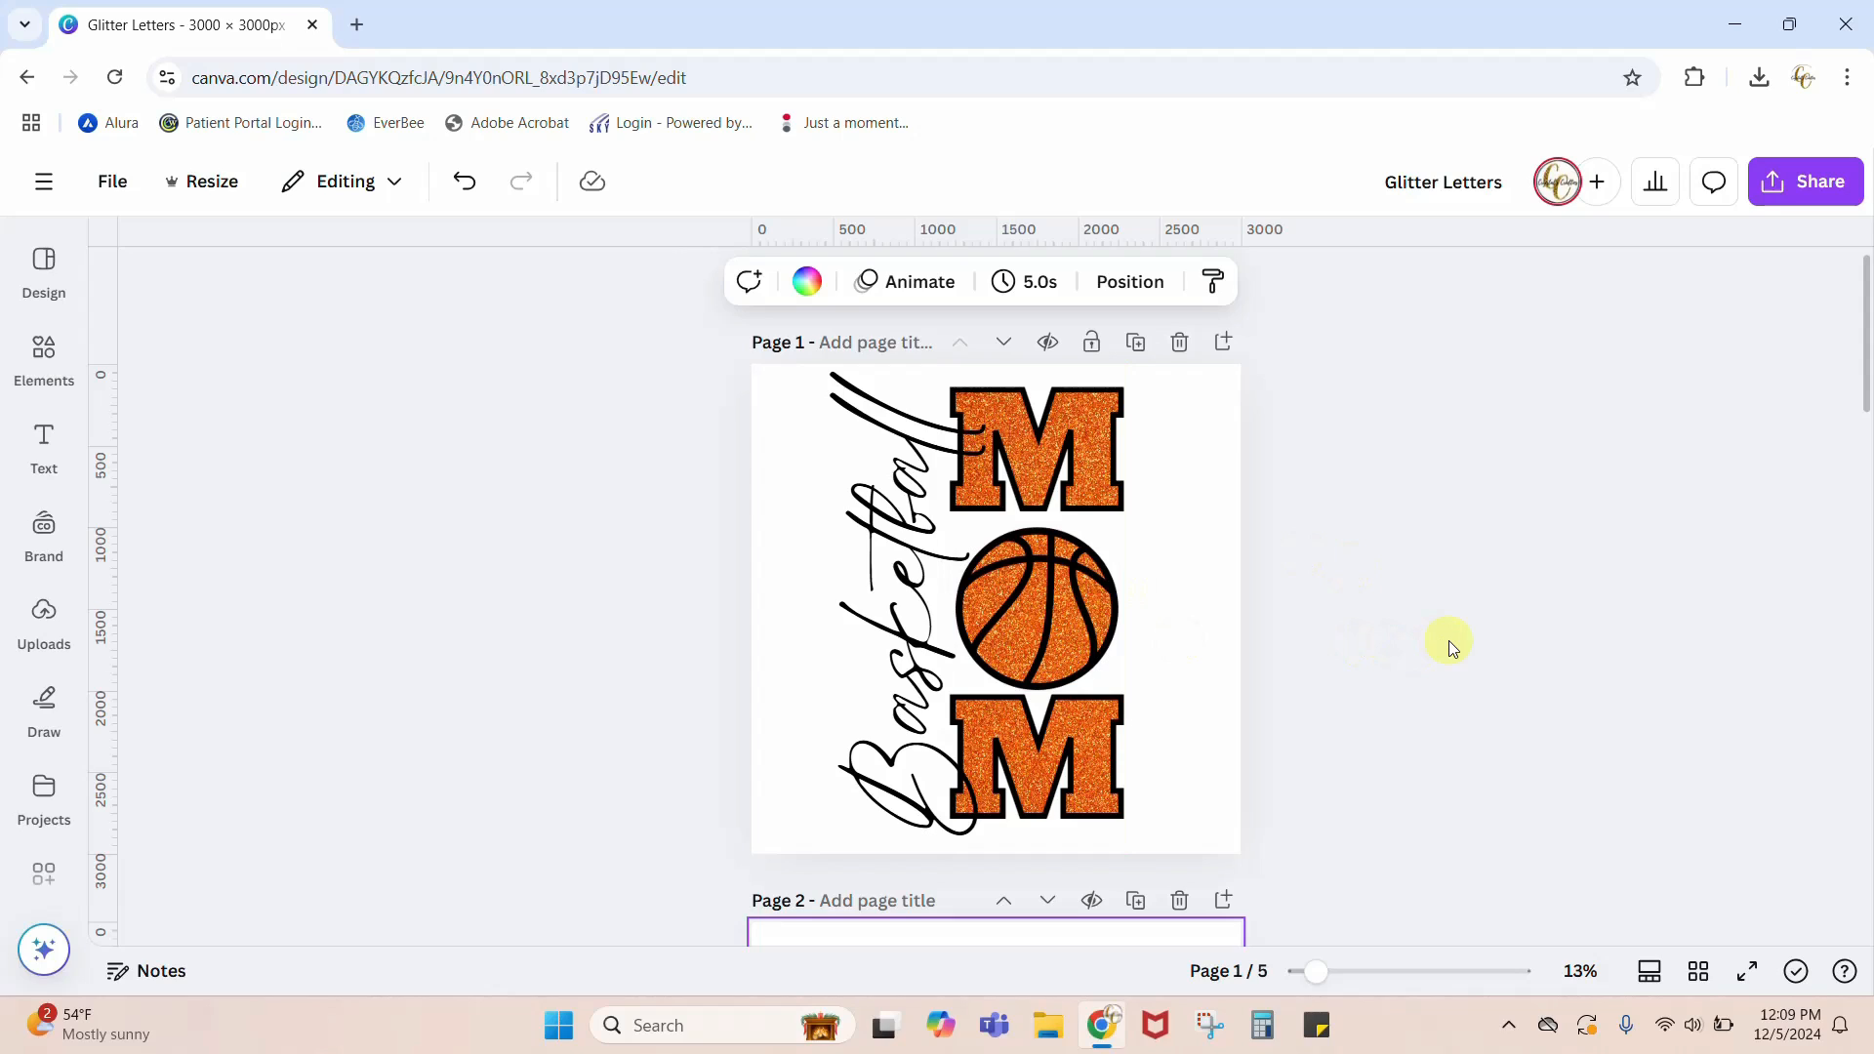
scroll(1450, 646, down, 5)
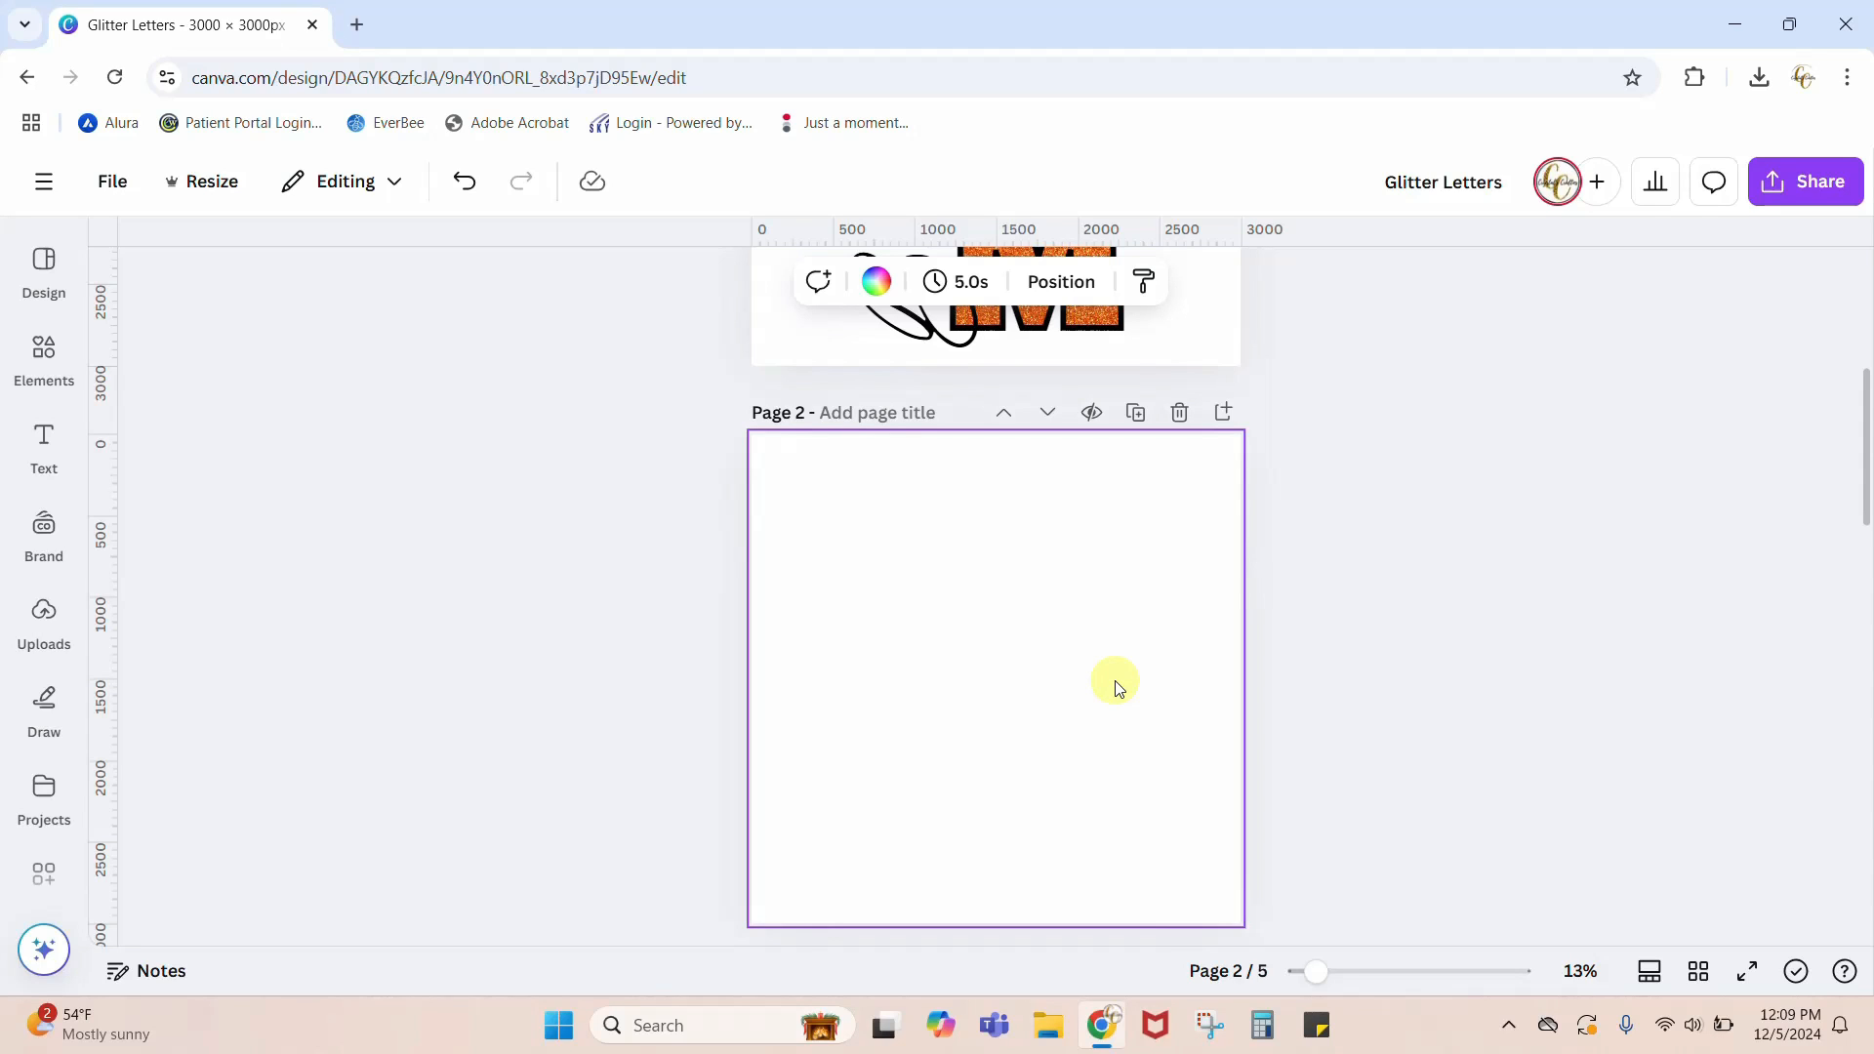
Step: Add the capital letter M as text on the blank page and enlarge it to a font size of about 492
key(t)
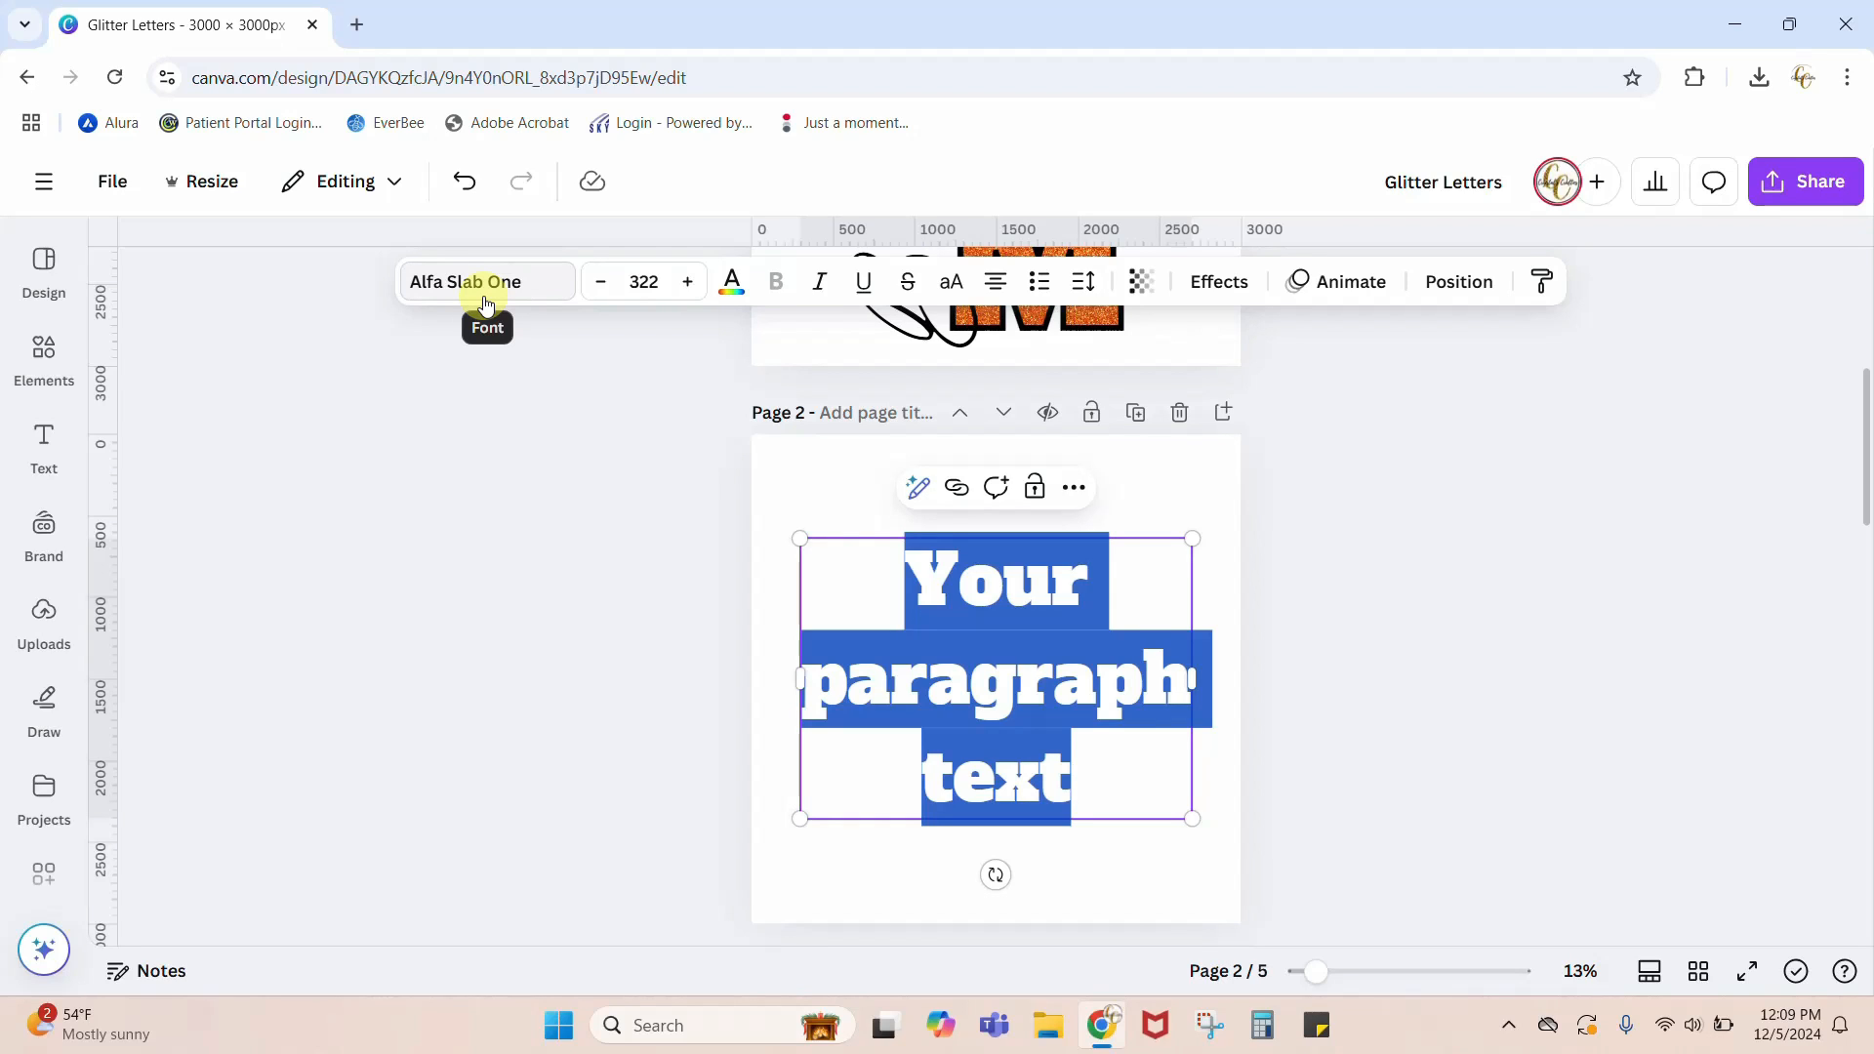
key(Caps_Lock)
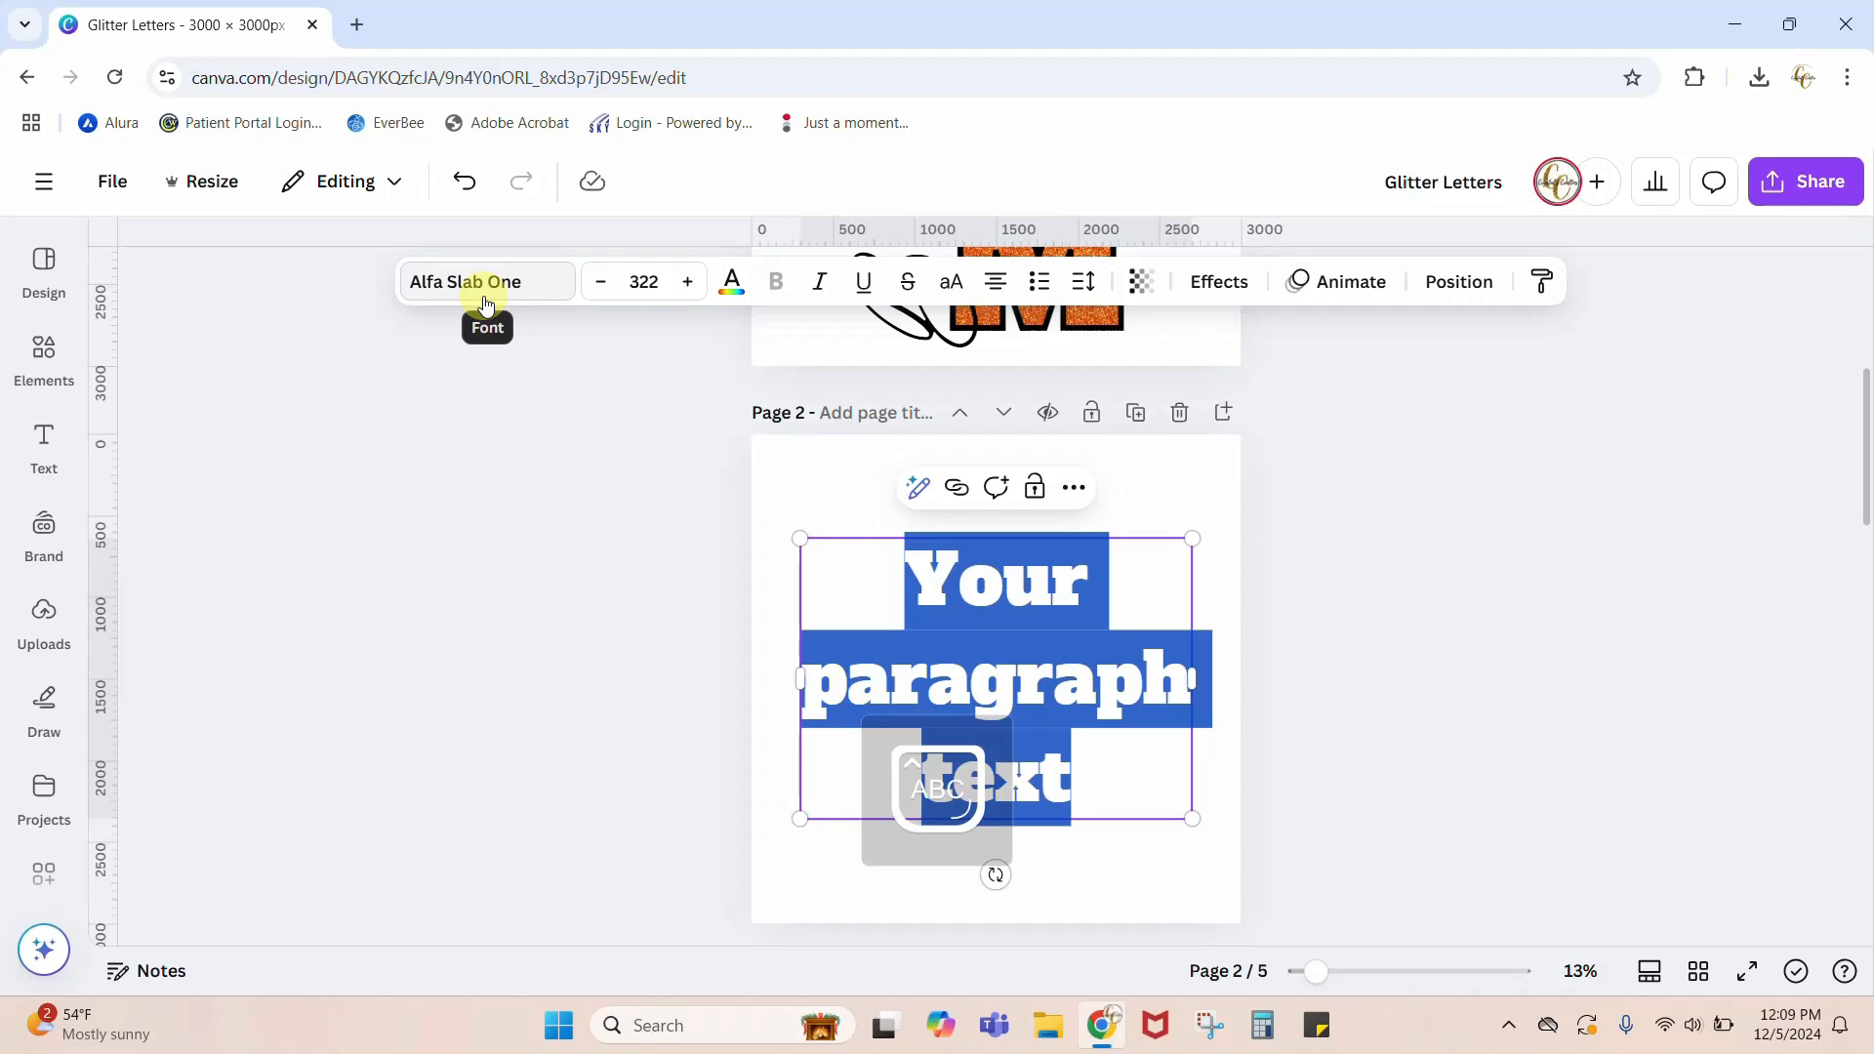
text(M)
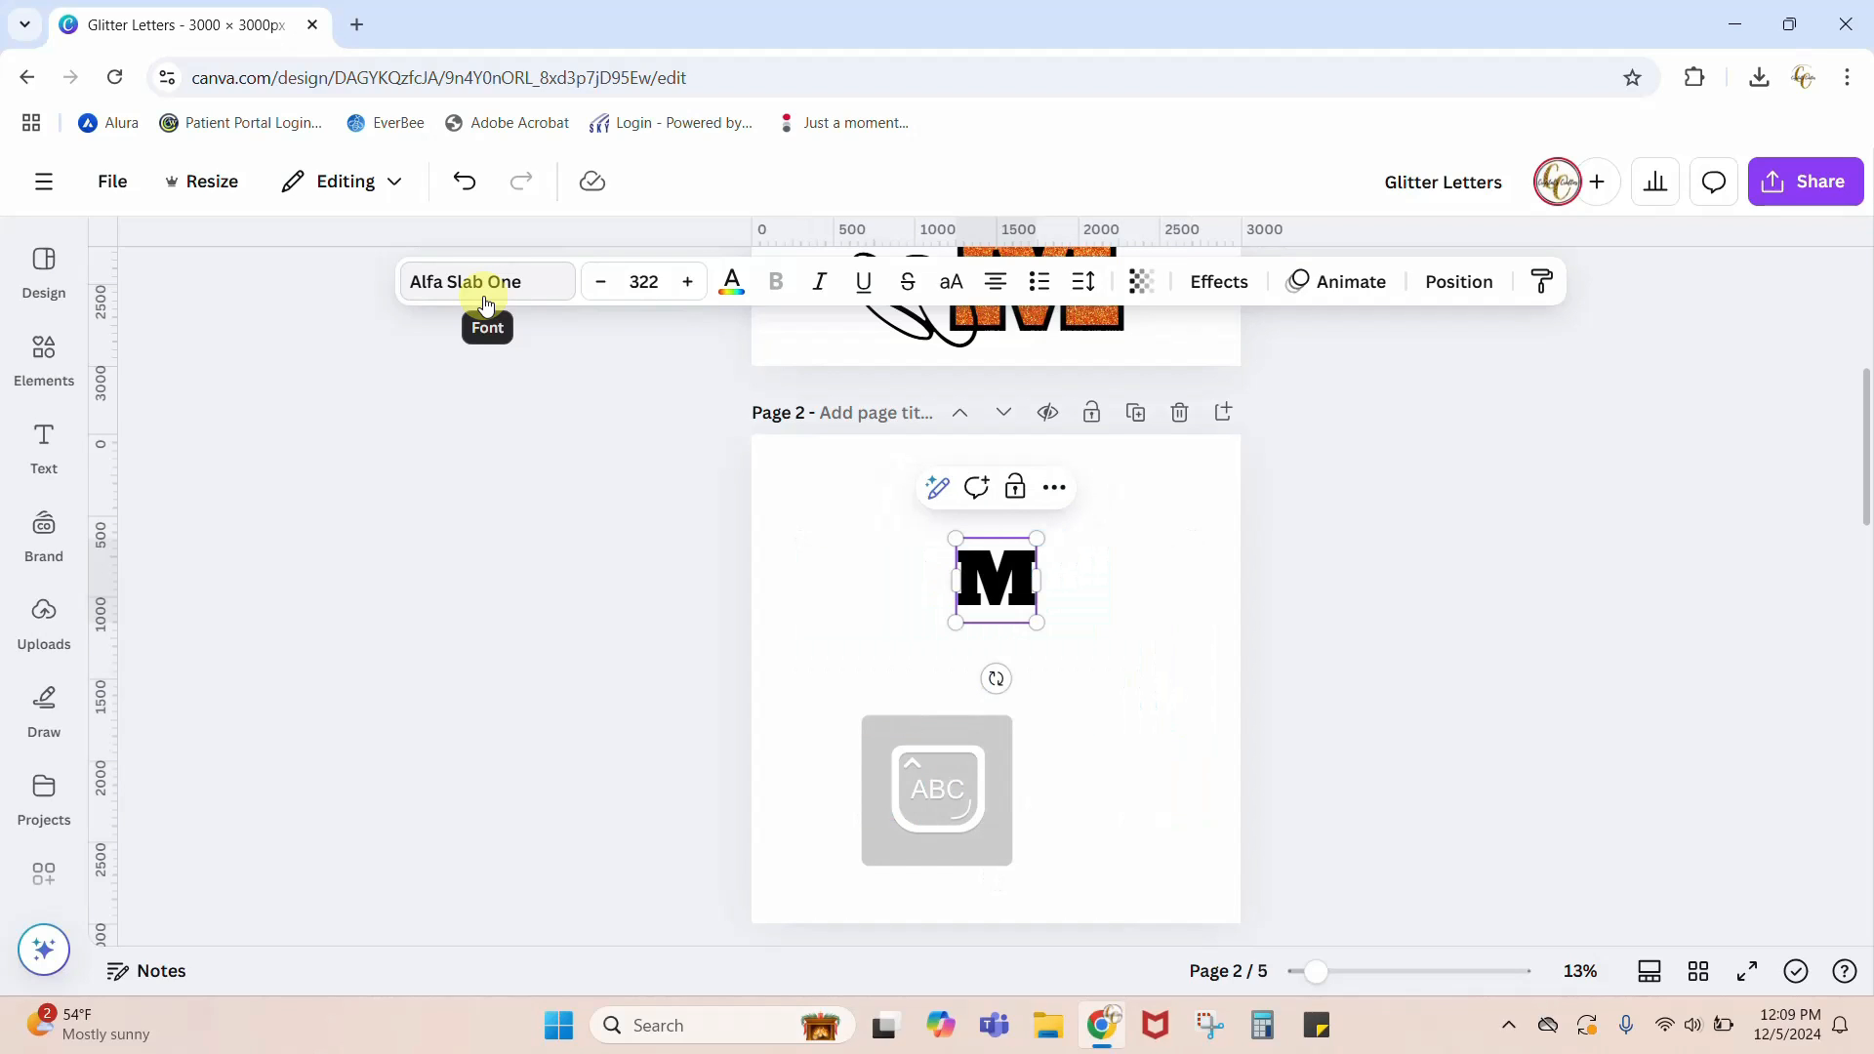
click(1135, 634)
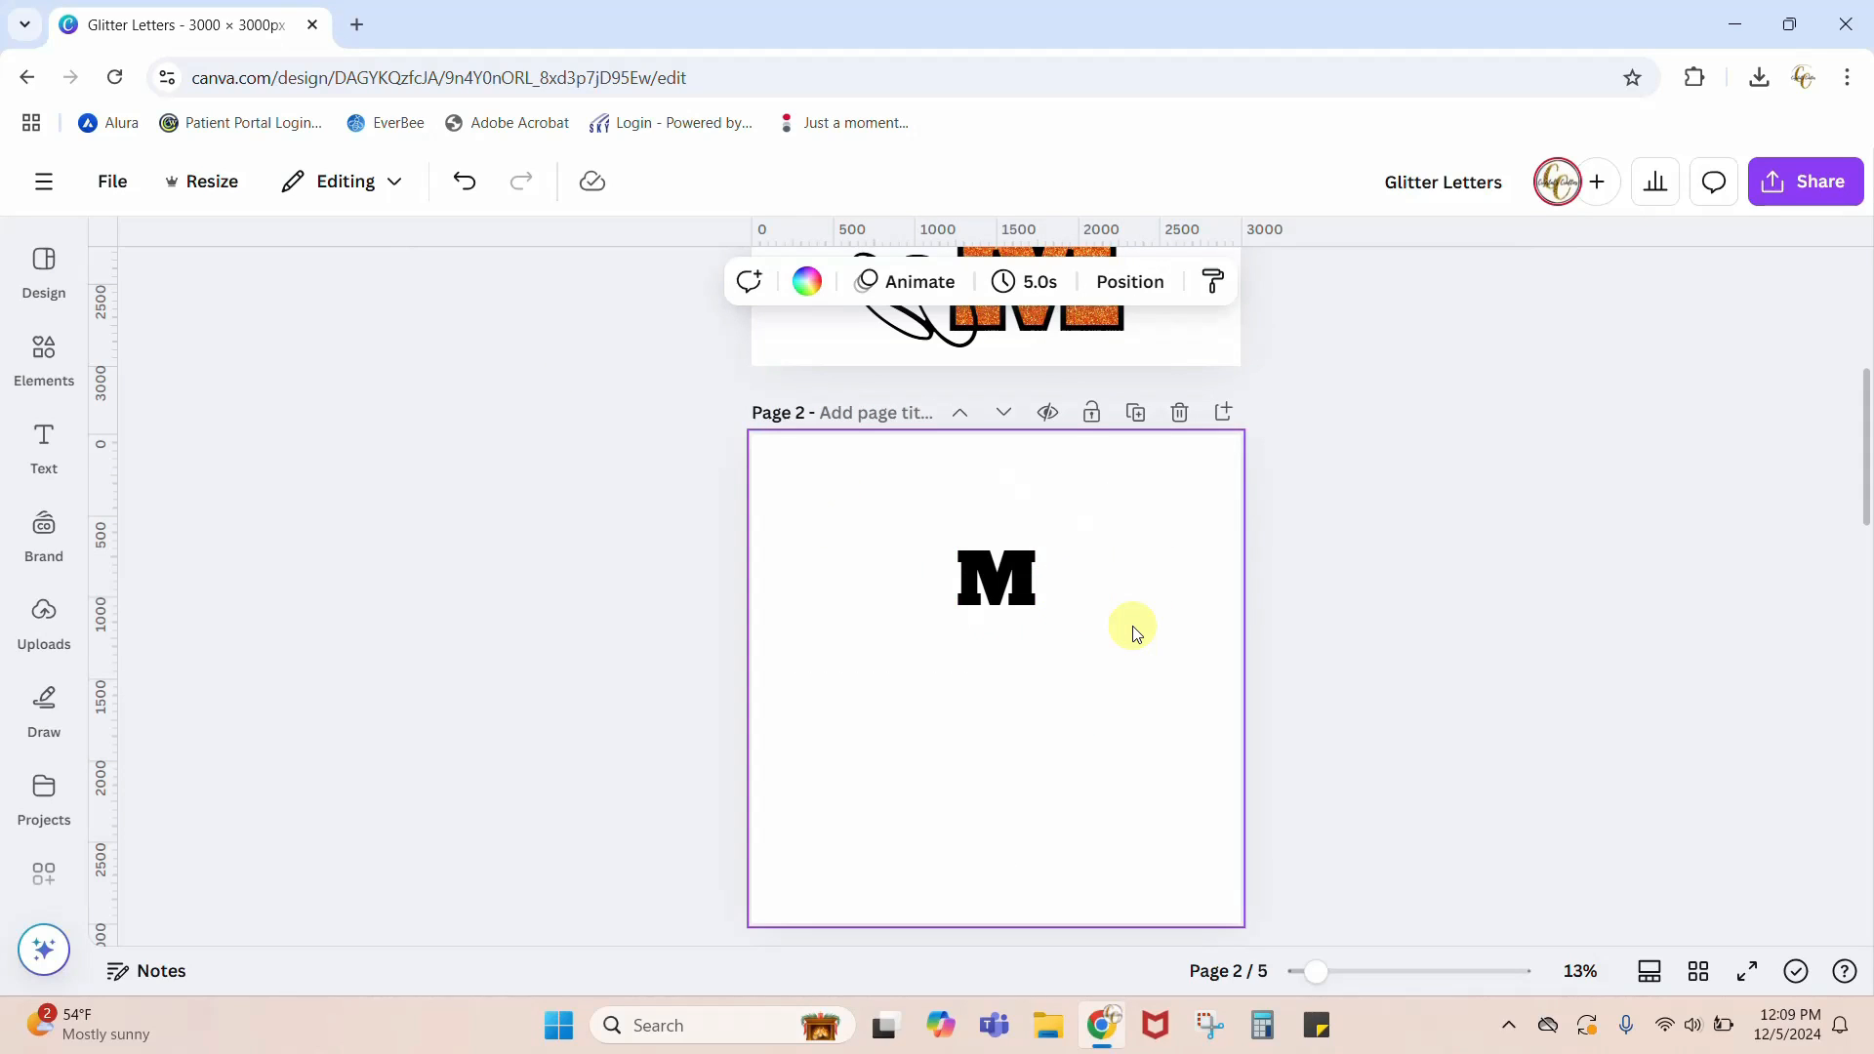
click(981, 576)
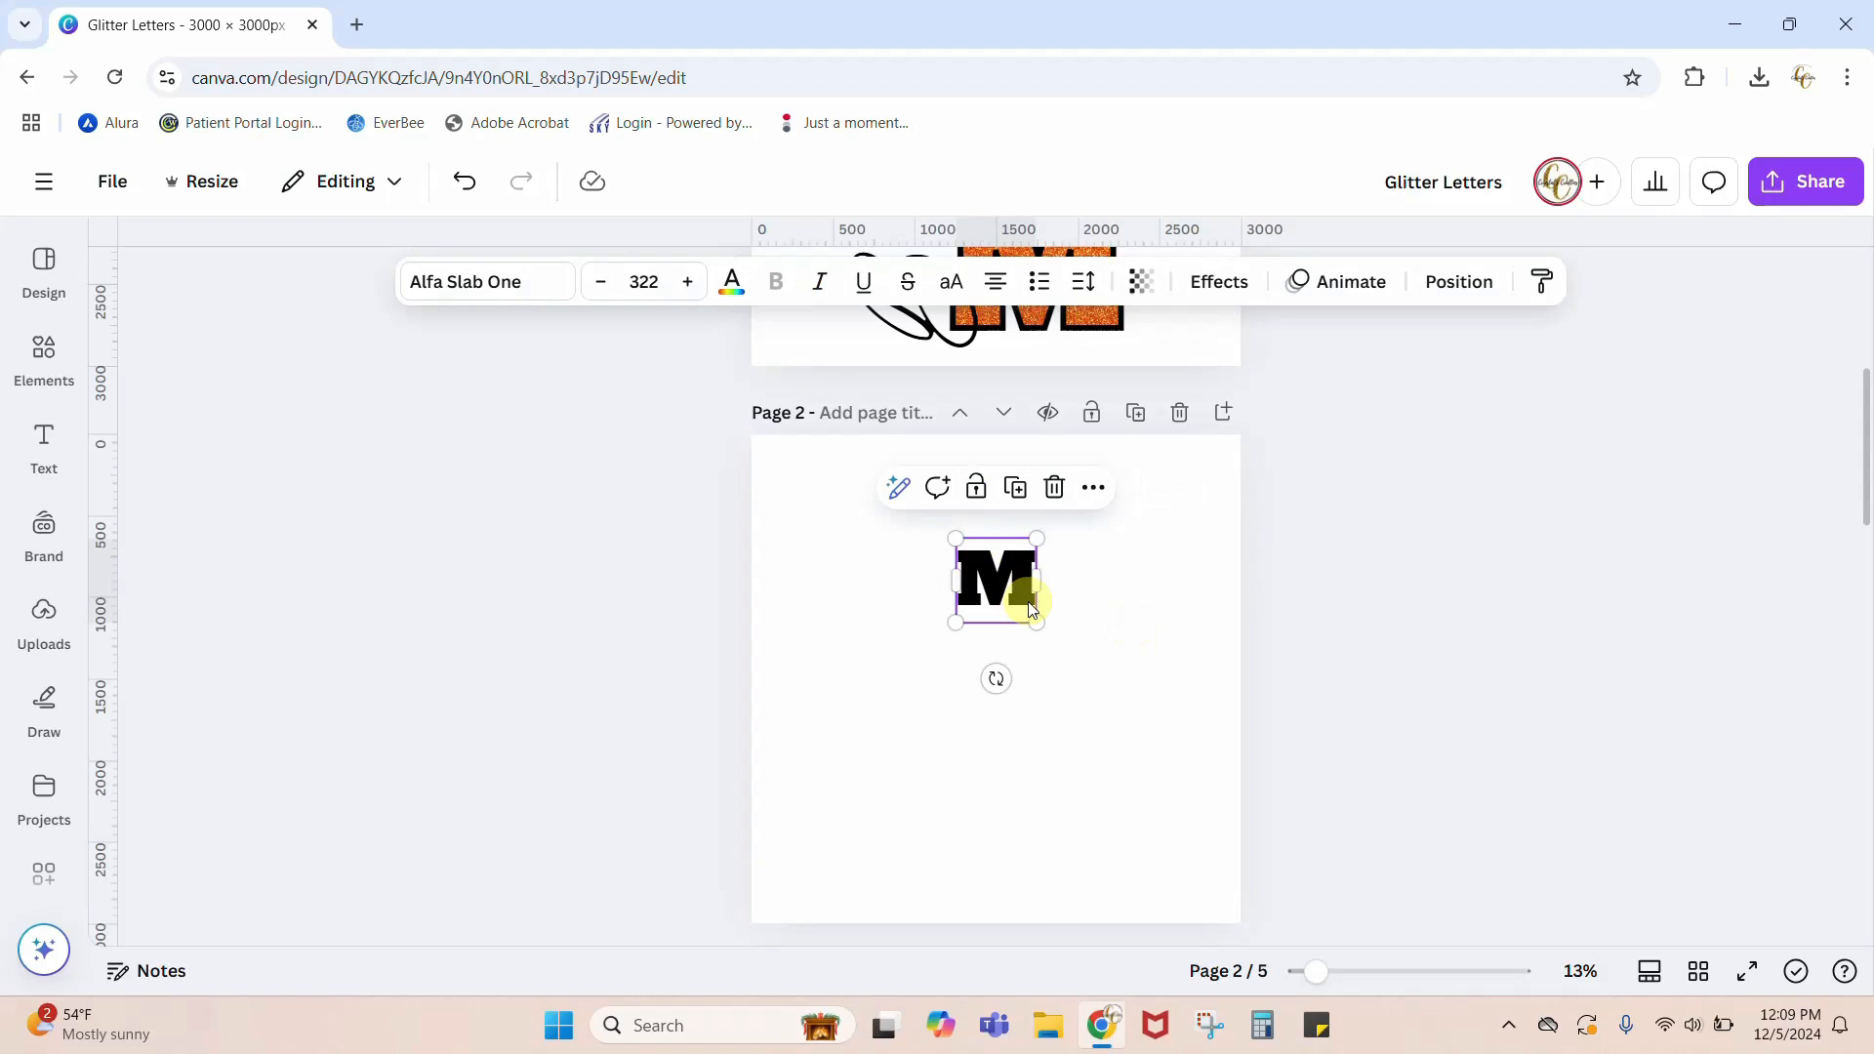
drag(1036, 621, 1079, 666)
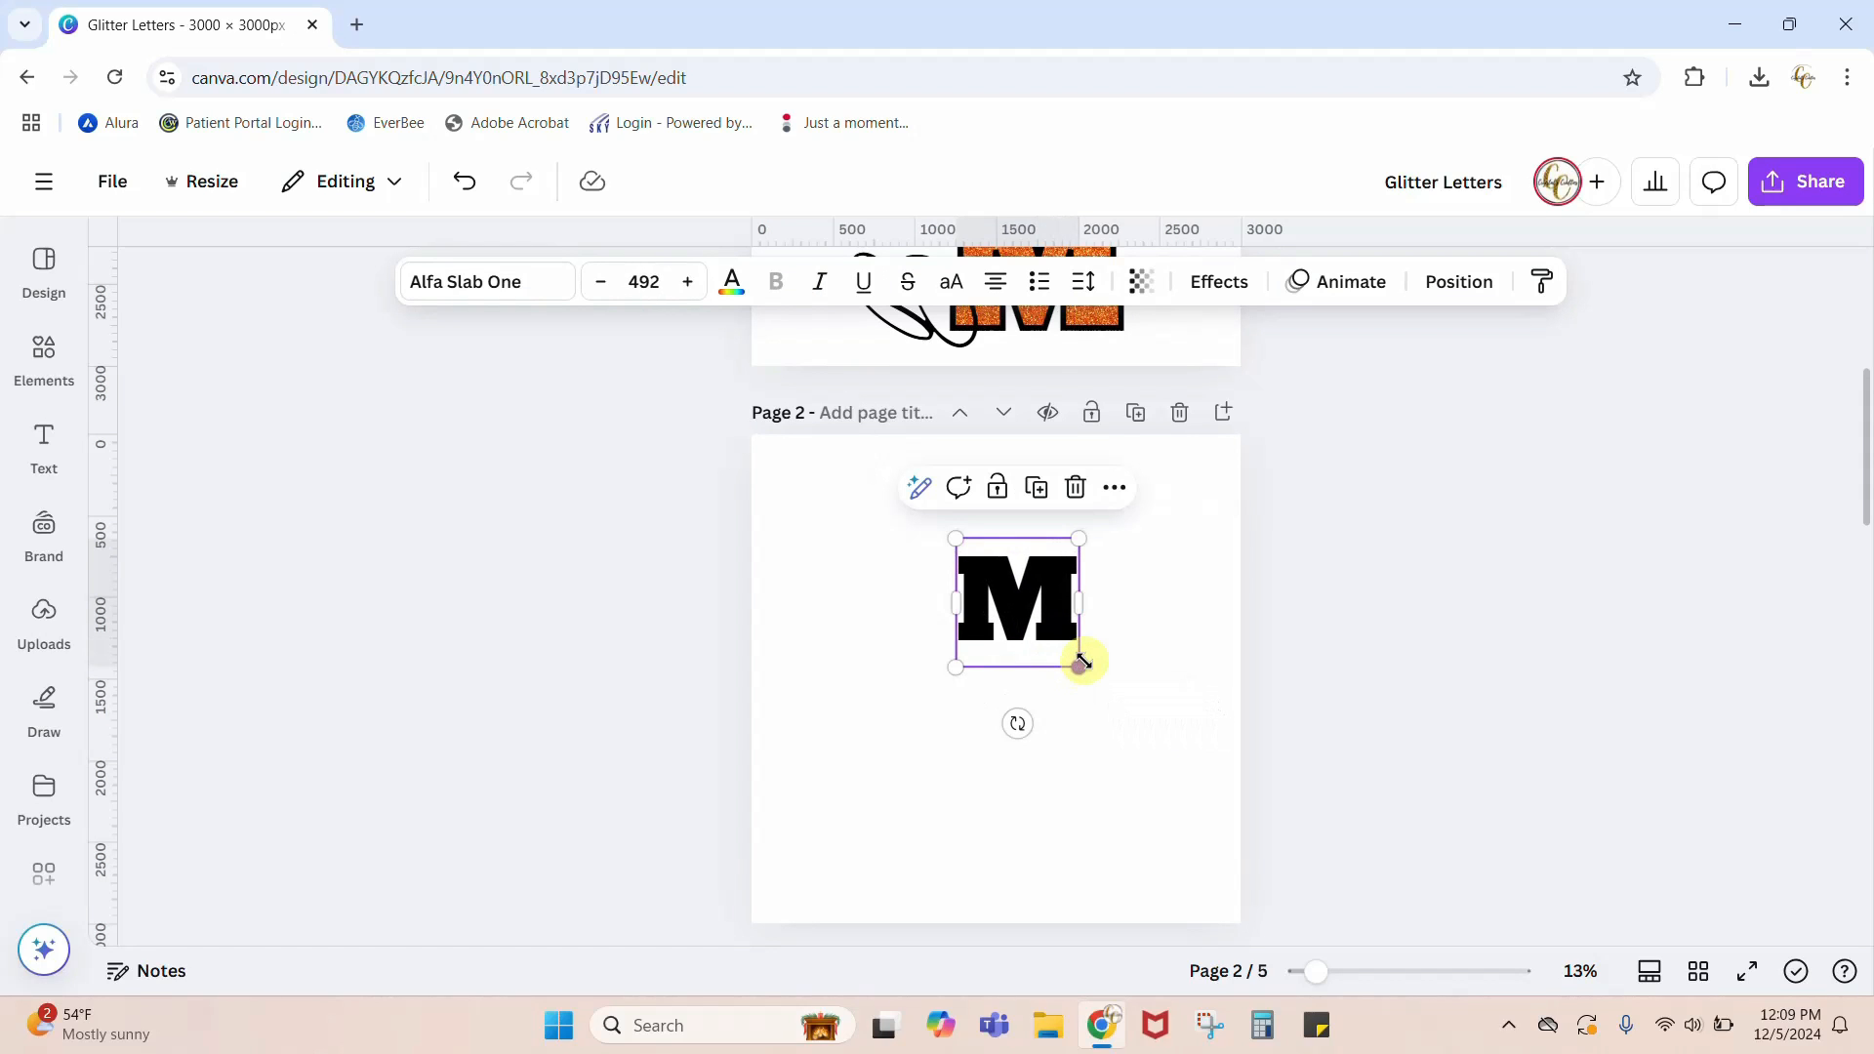
Step: Duplicate the letter M and place the copy directly below the original, leaving a gap between them
right_click(1050, 606)
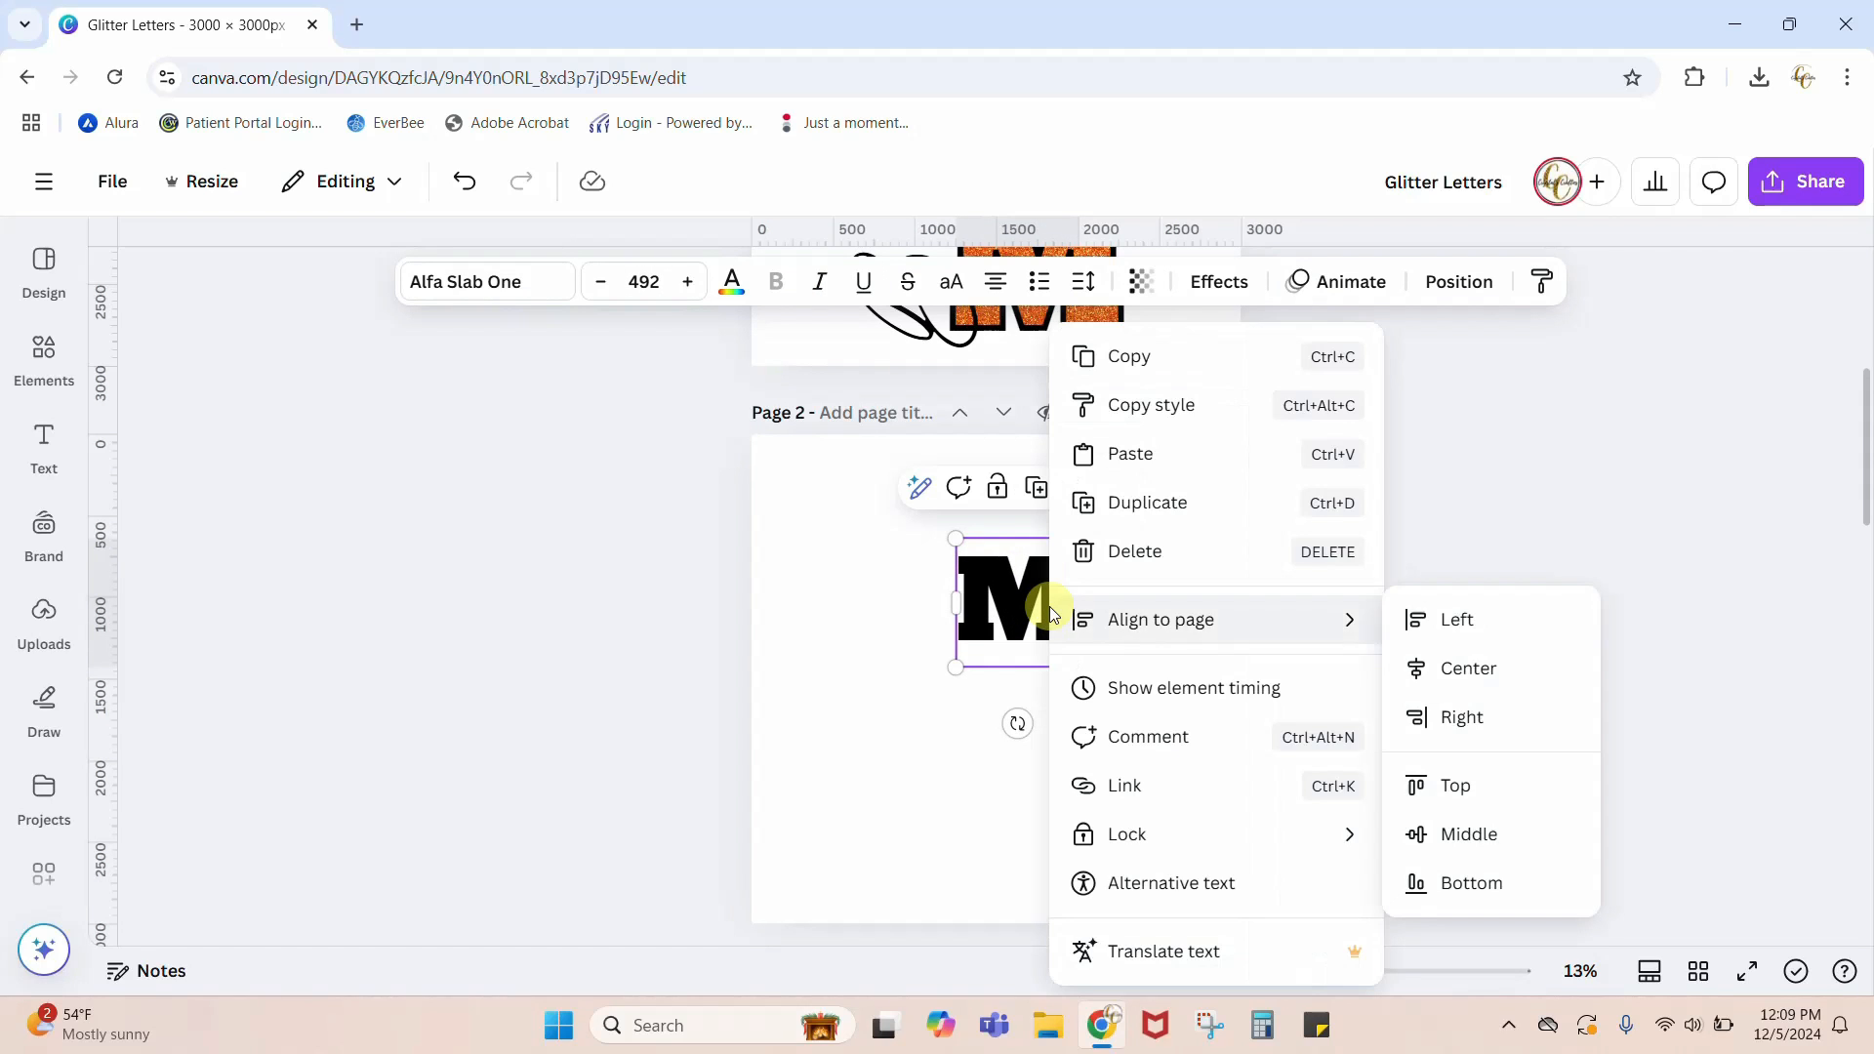
click(1147, 501)
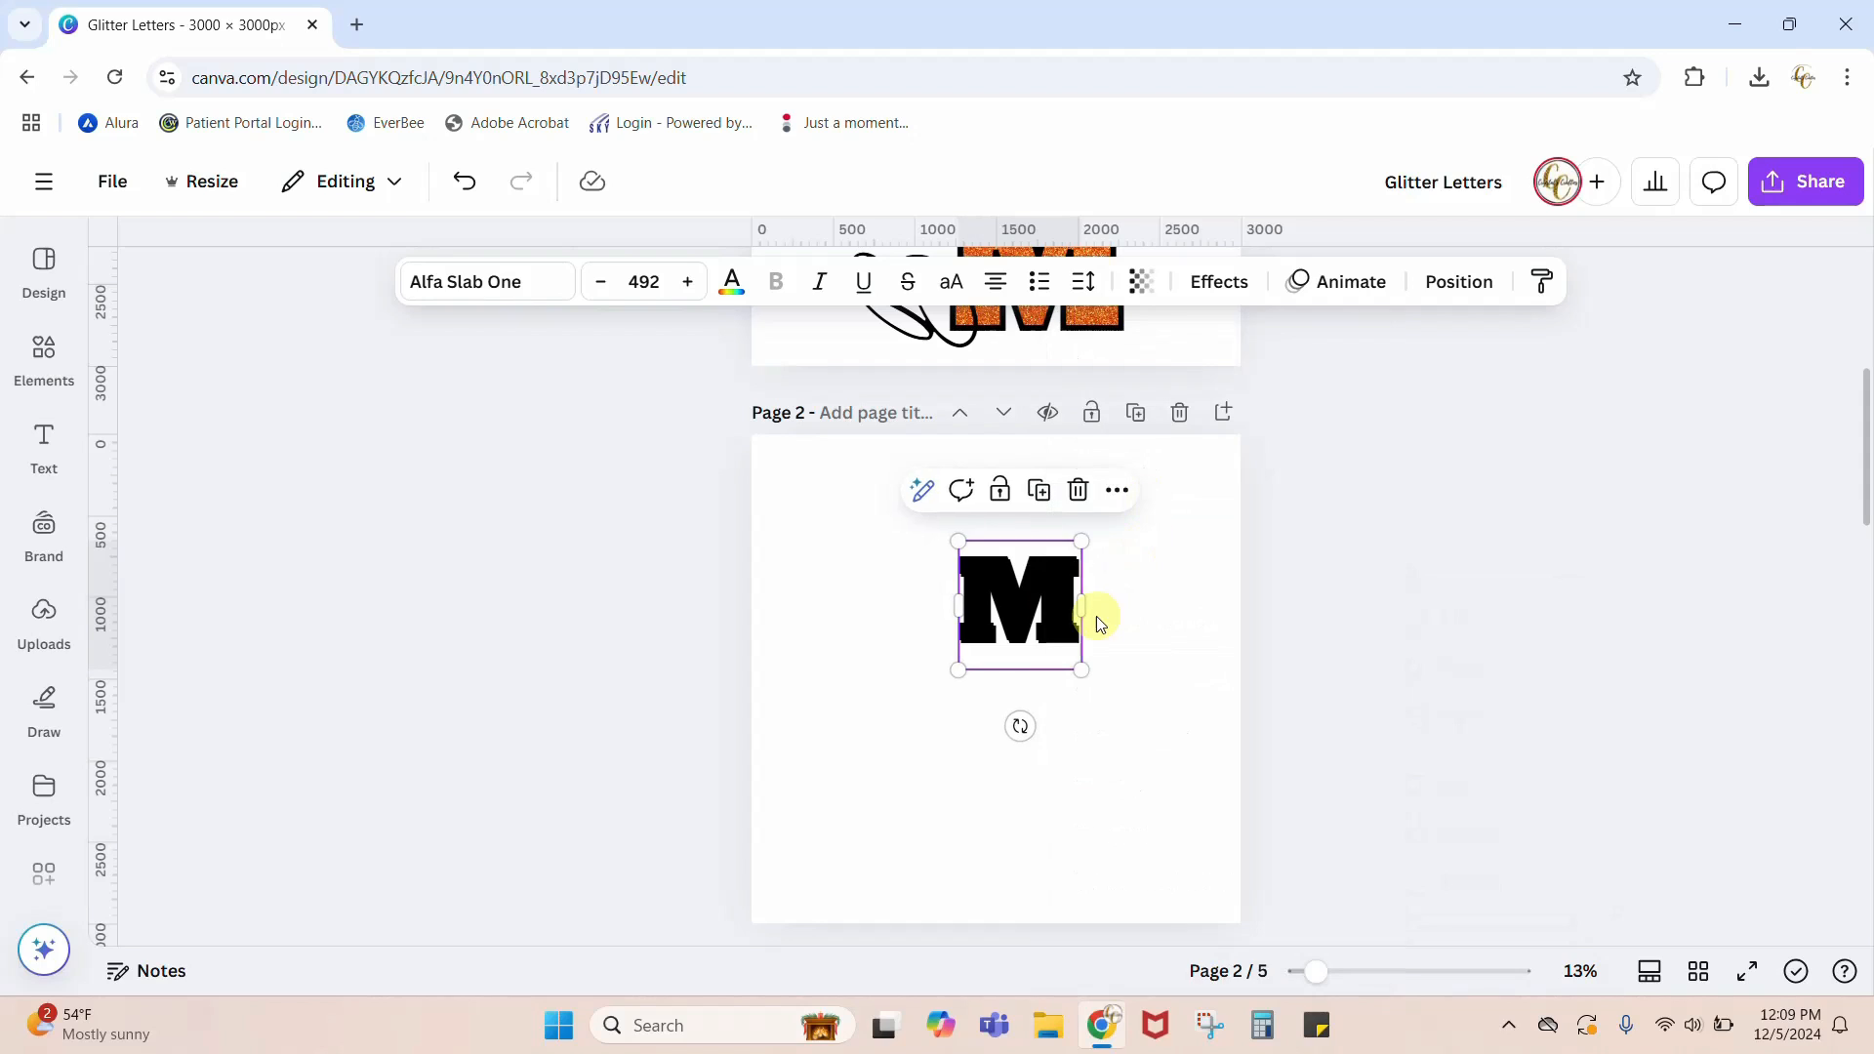
drag(1052, 612, 1046, 840)
click(843, 727)
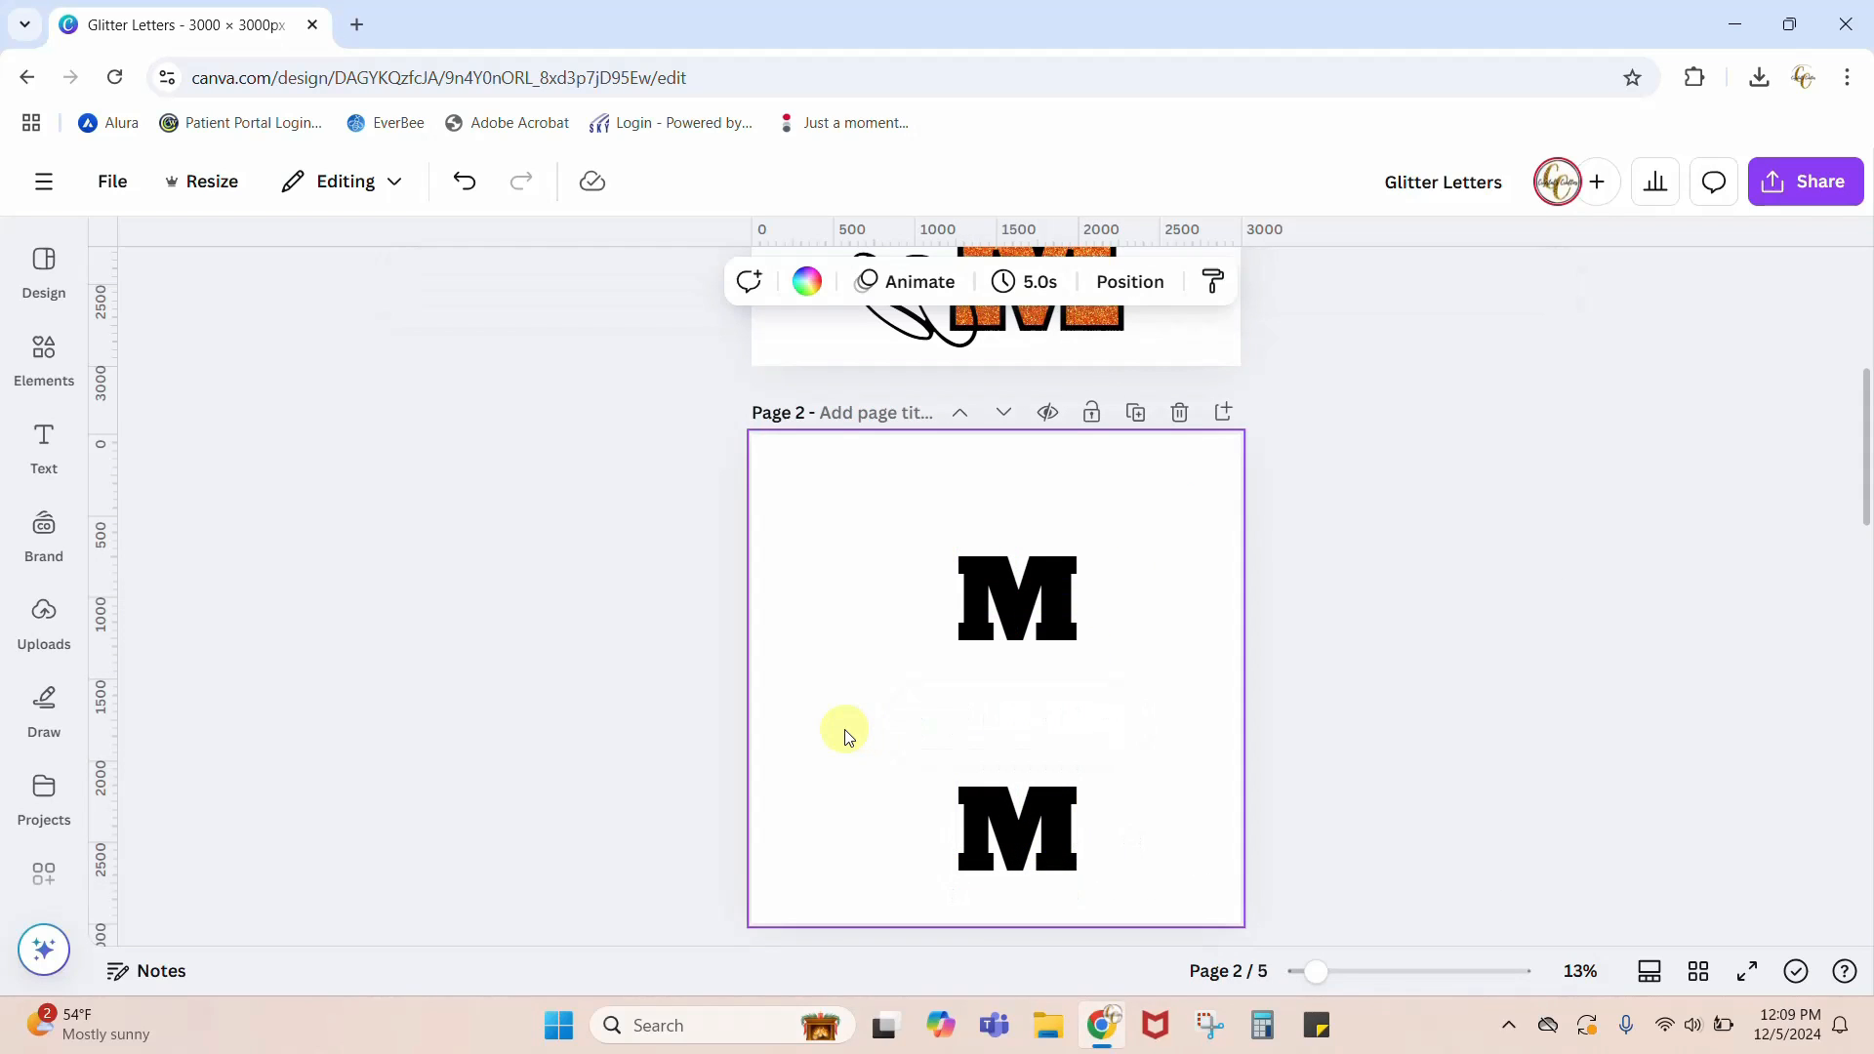
Step: Search the elements library for BASKETBALL and limit the results to graphics
click(44, 354)
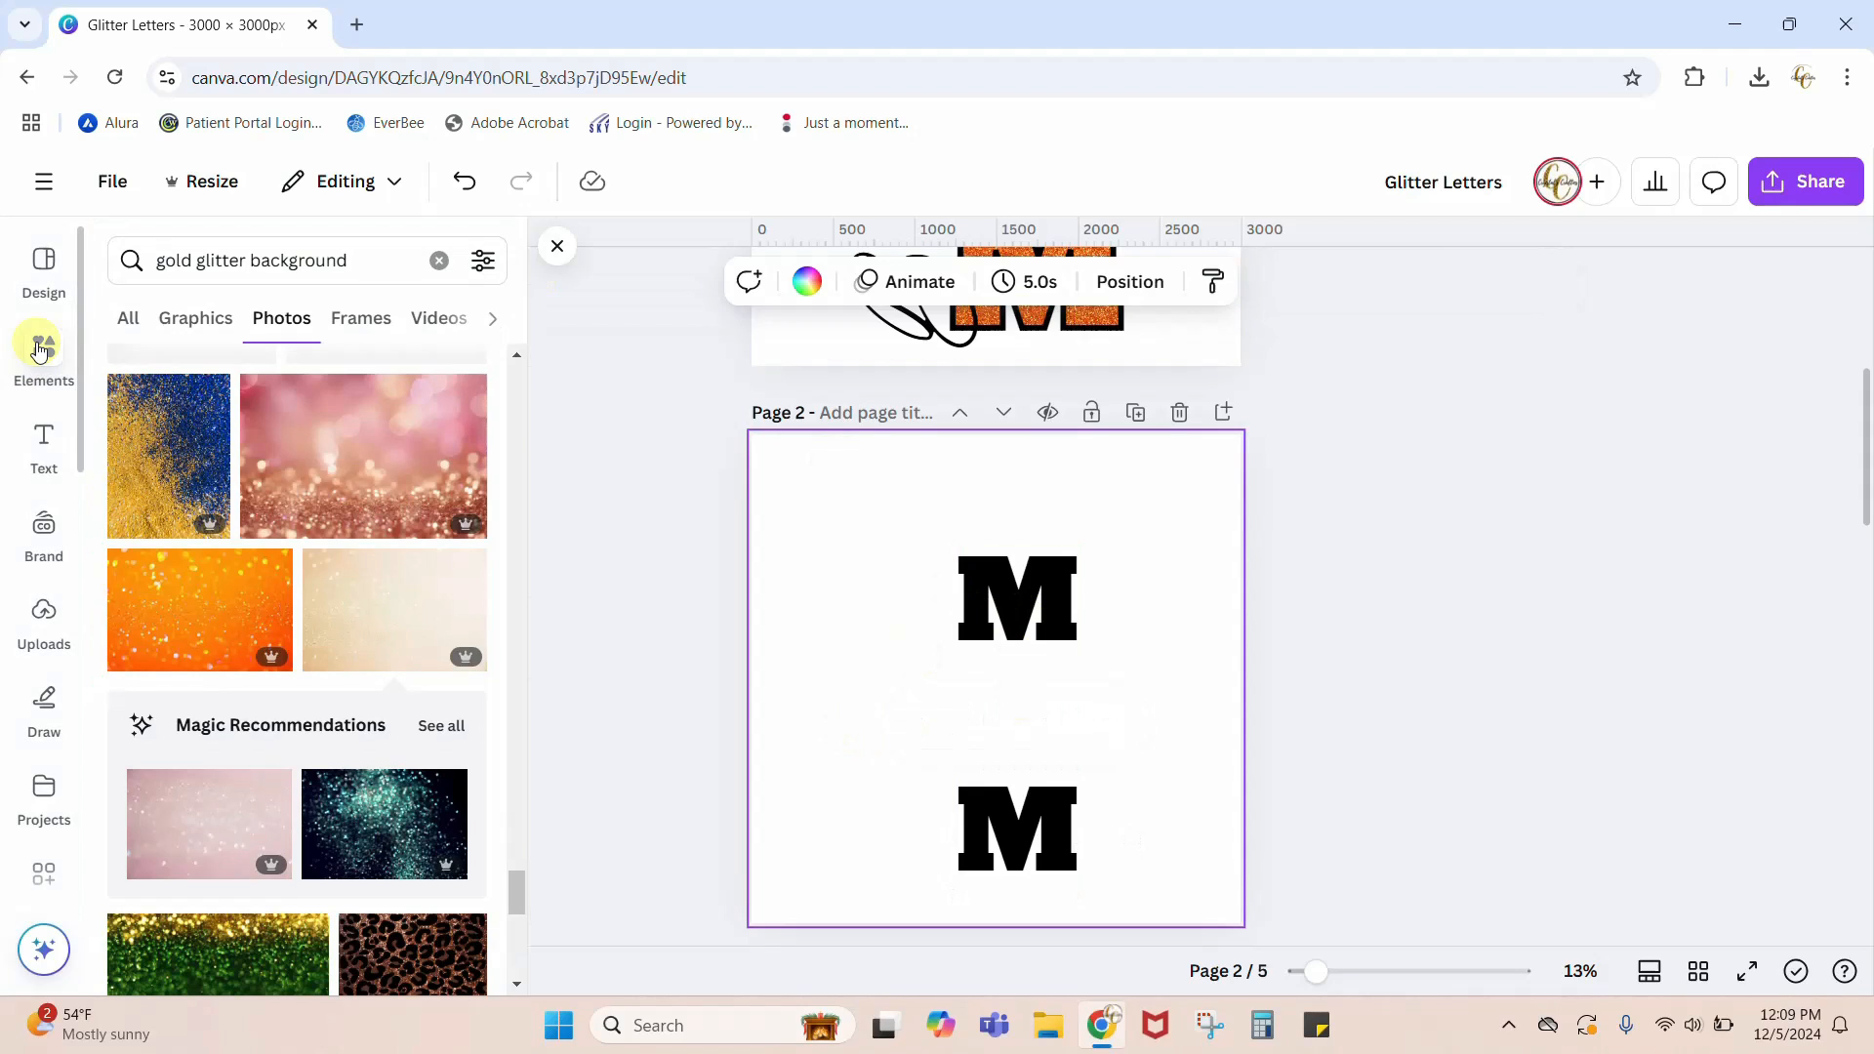
click(441, 259)
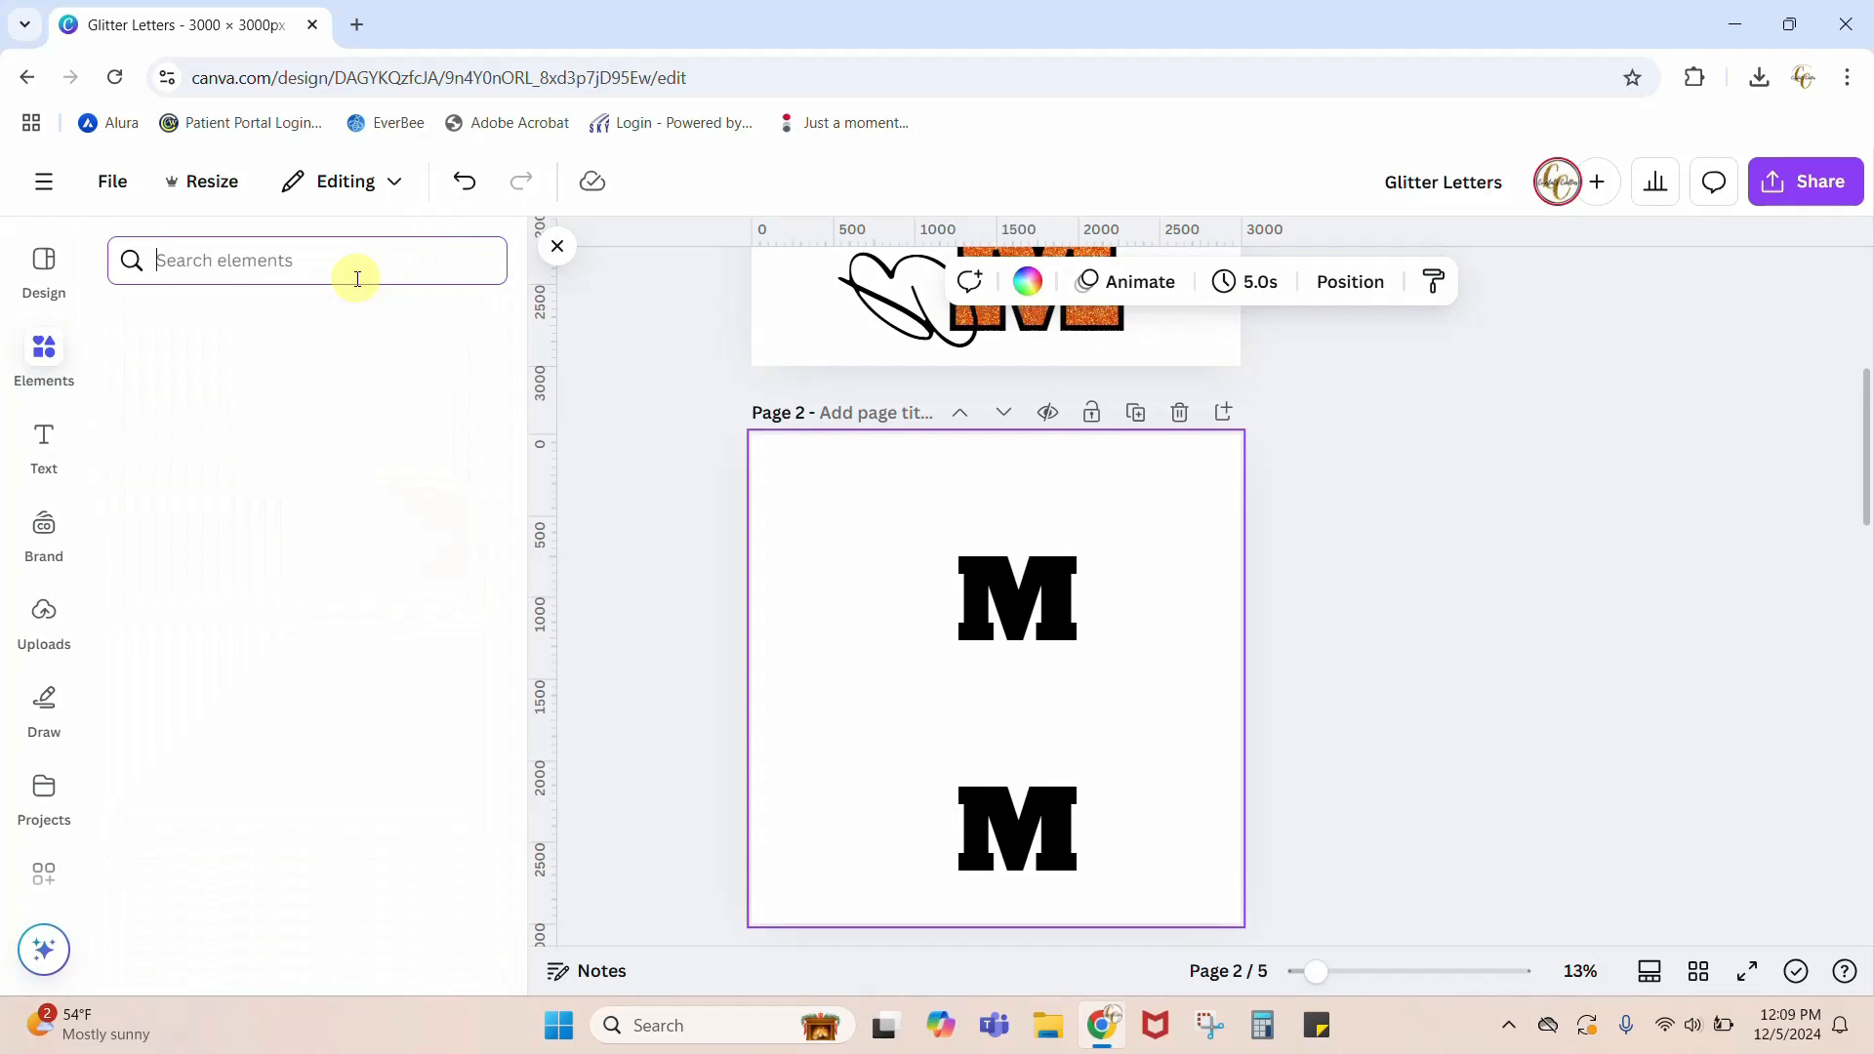
text(BASKETBALL)
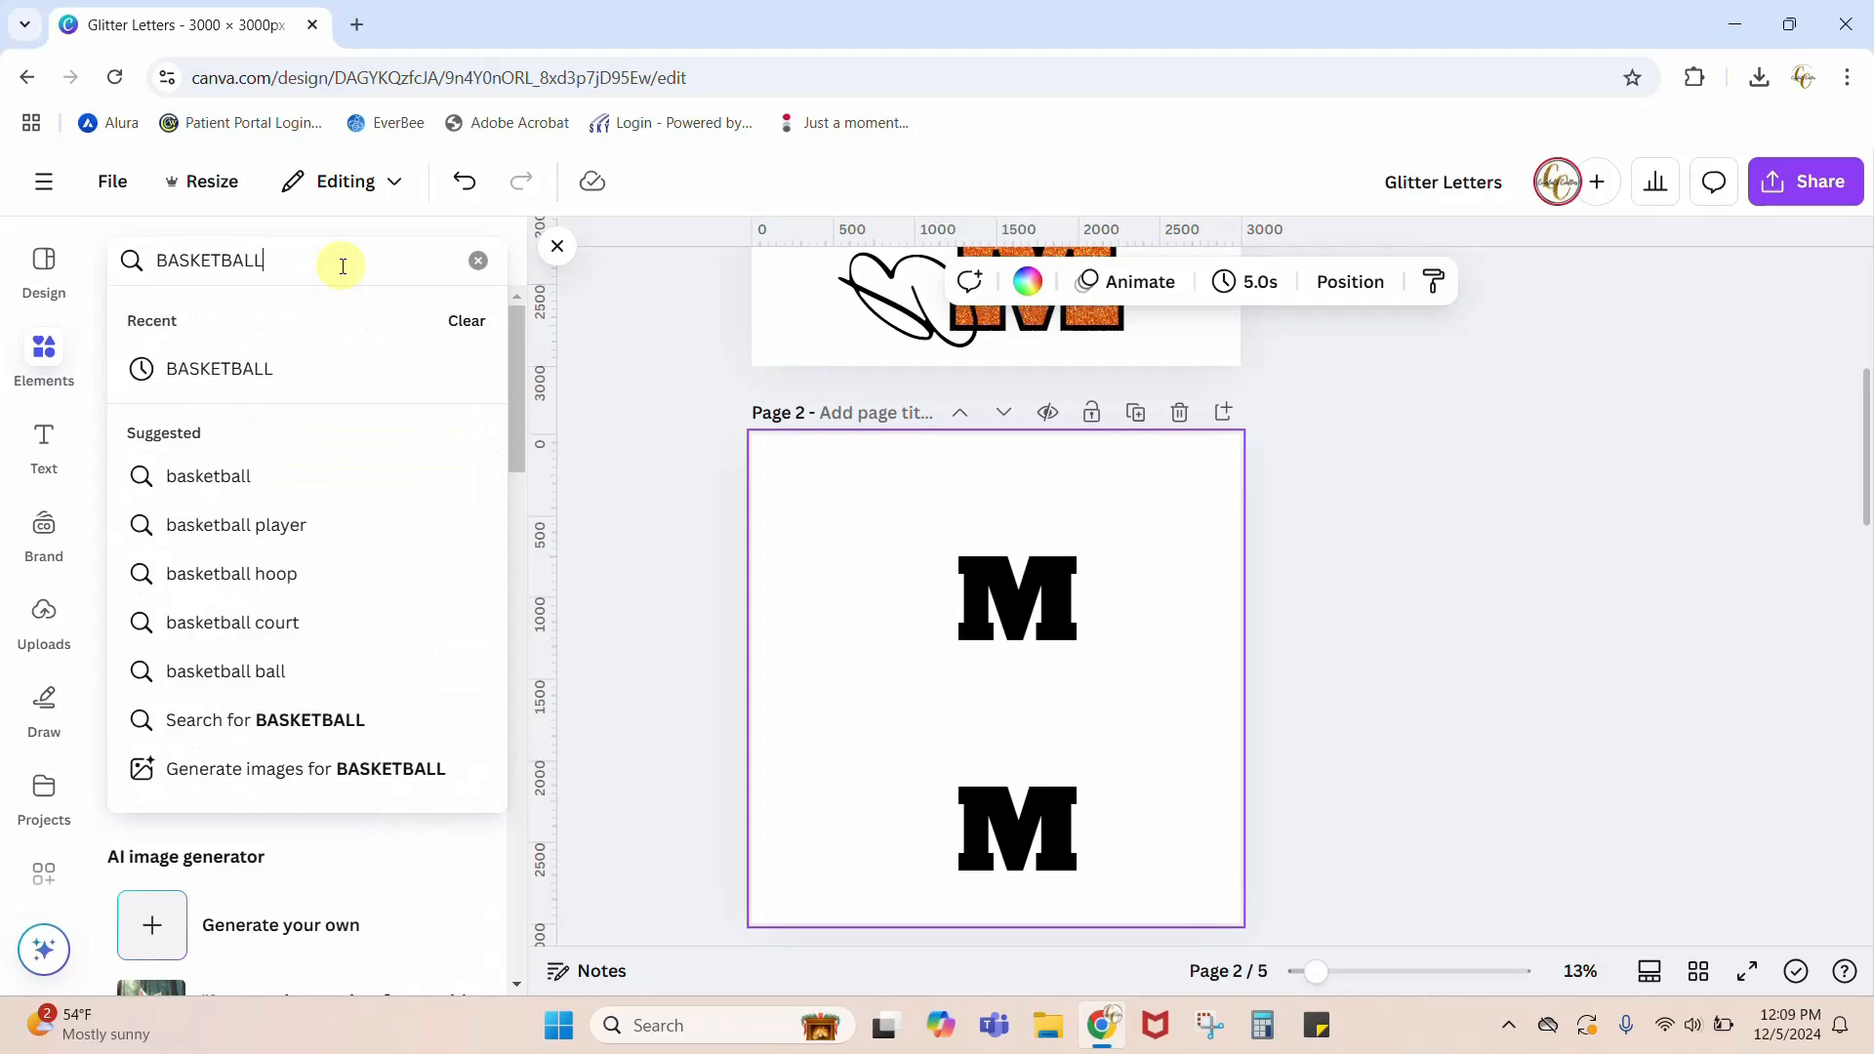
key(Return)
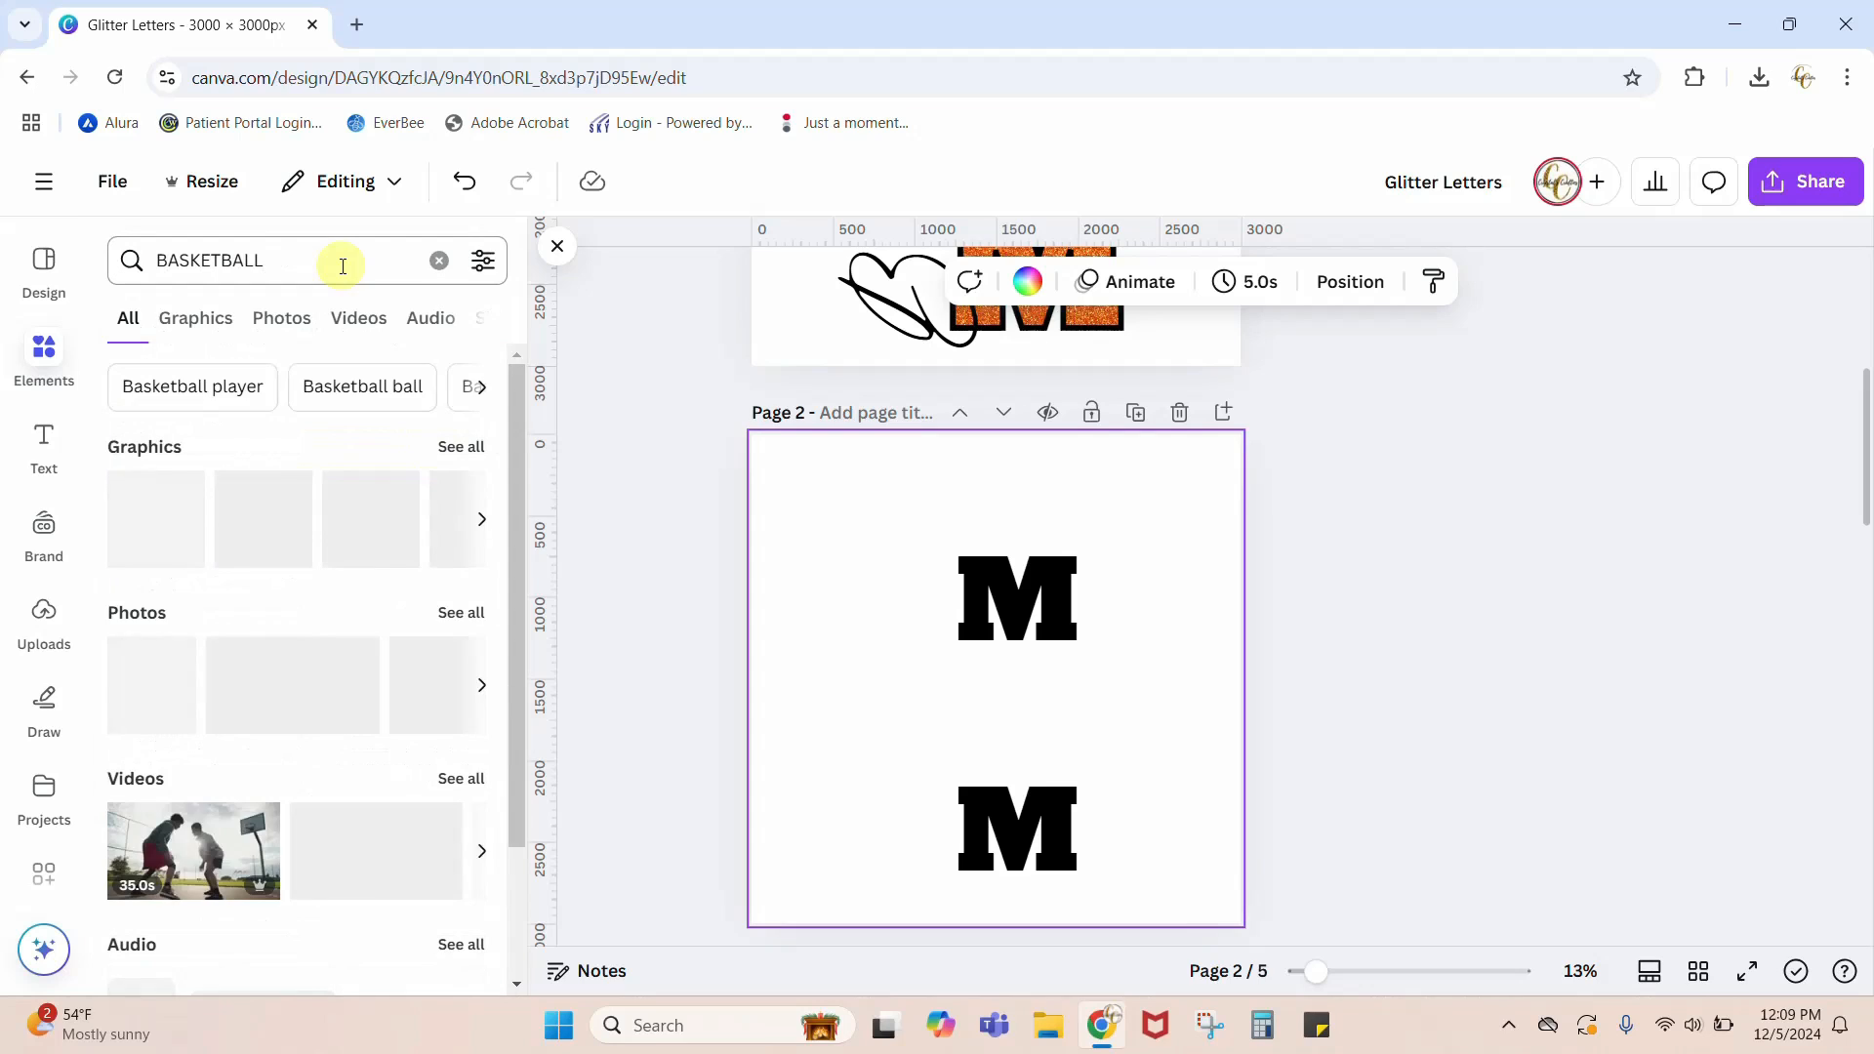
click(215, 324)
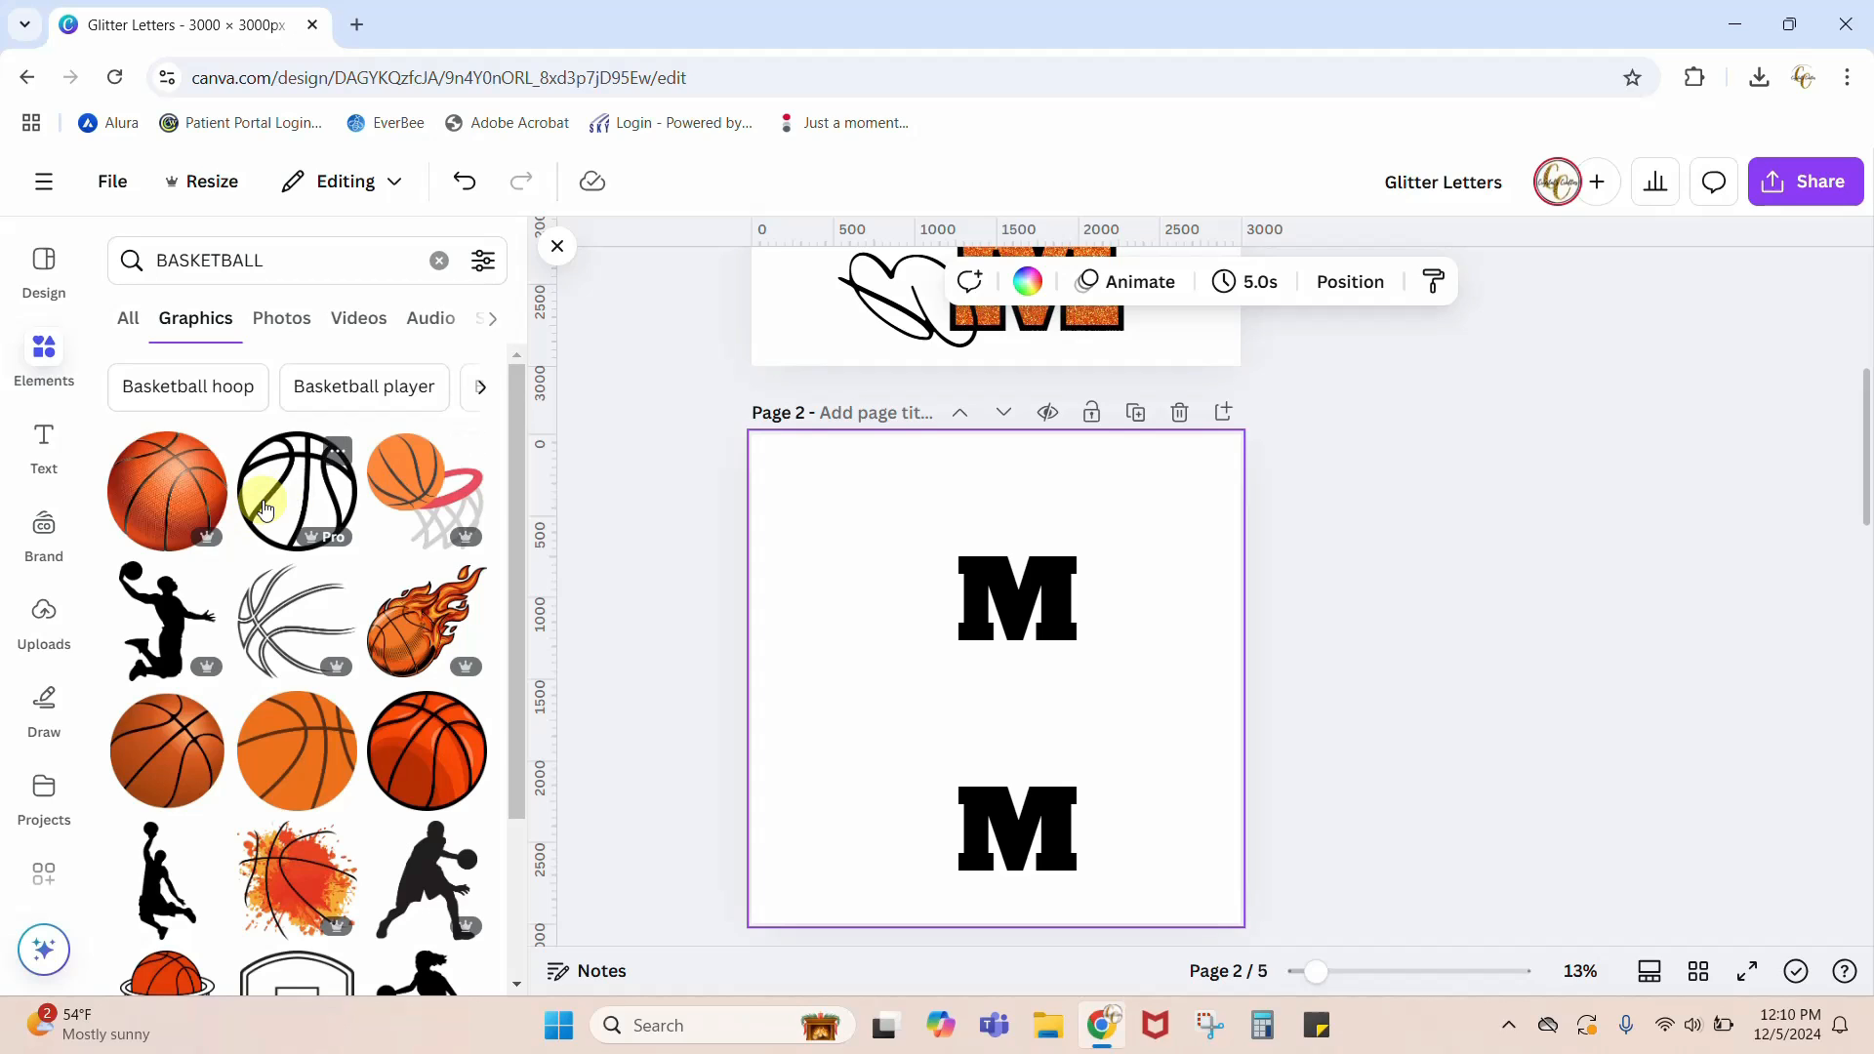
Step: Browse the basketball graphics and insert the round black outline basketball on the page
scroll(274, 585, down, 3)
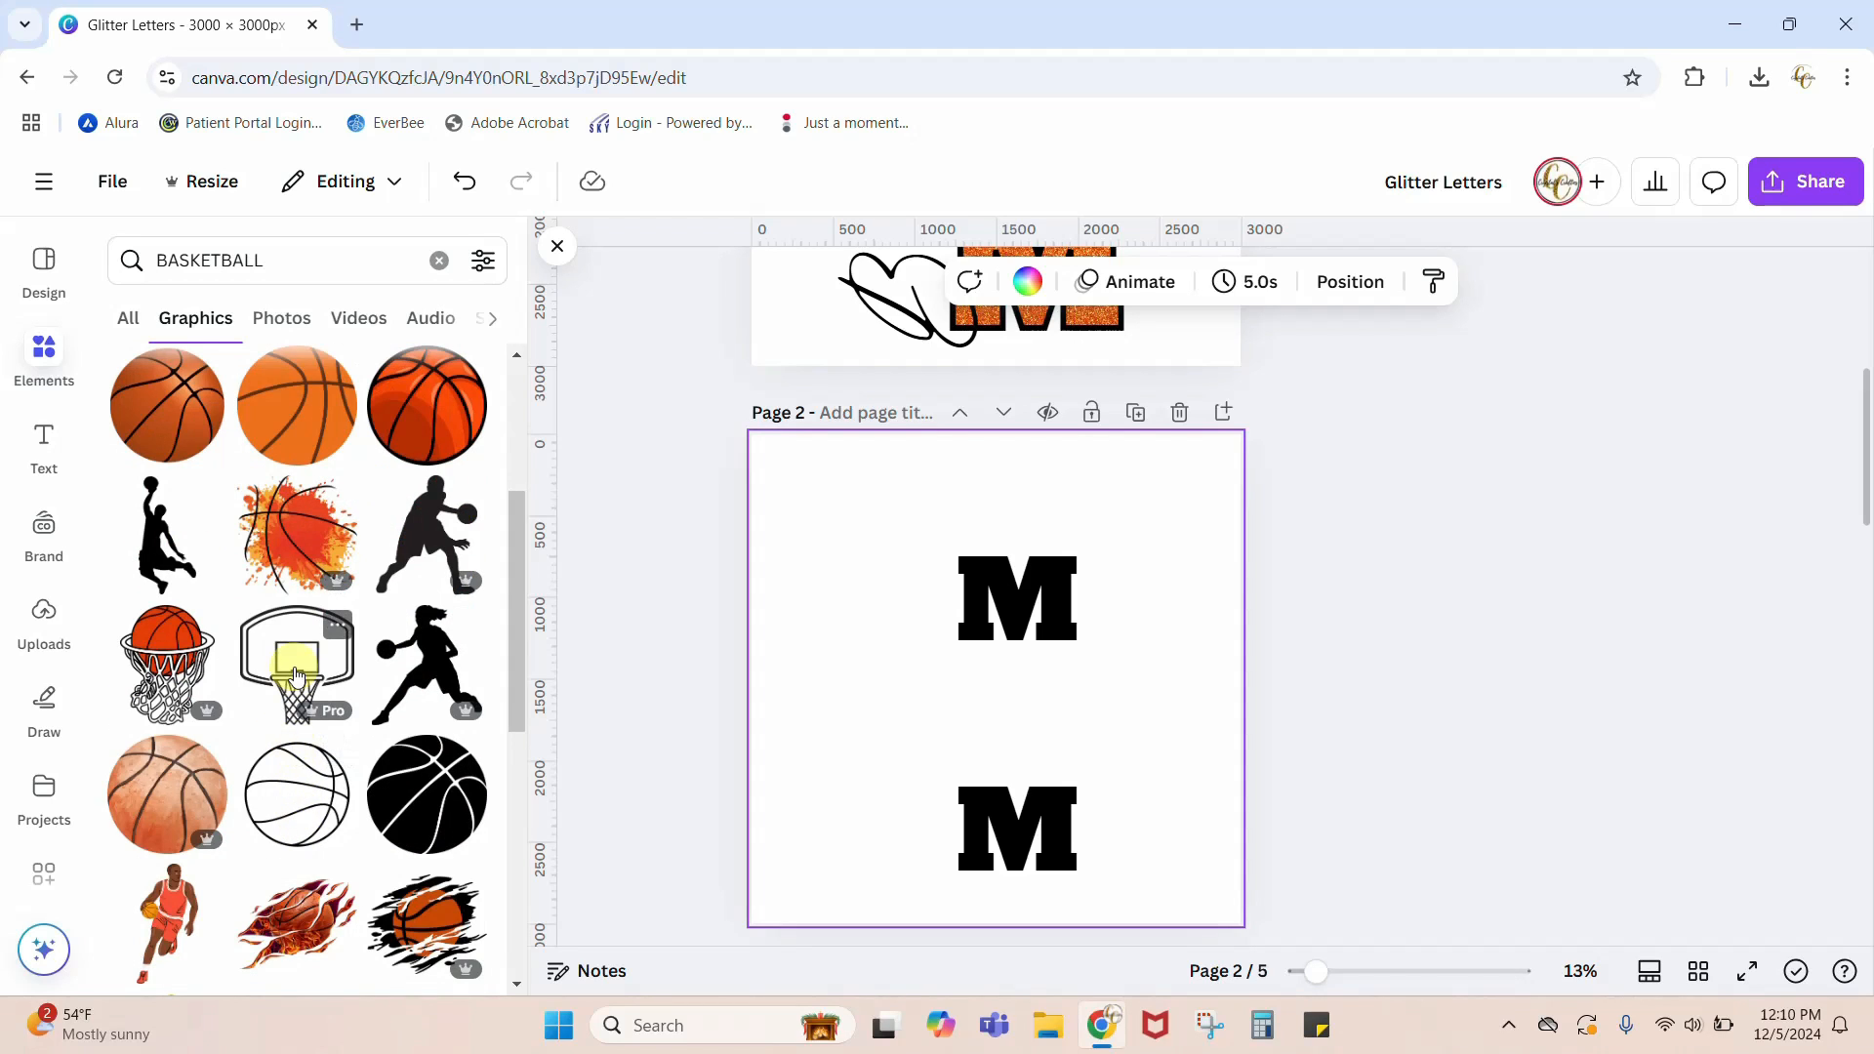
scroll(297, 673, down, 5)
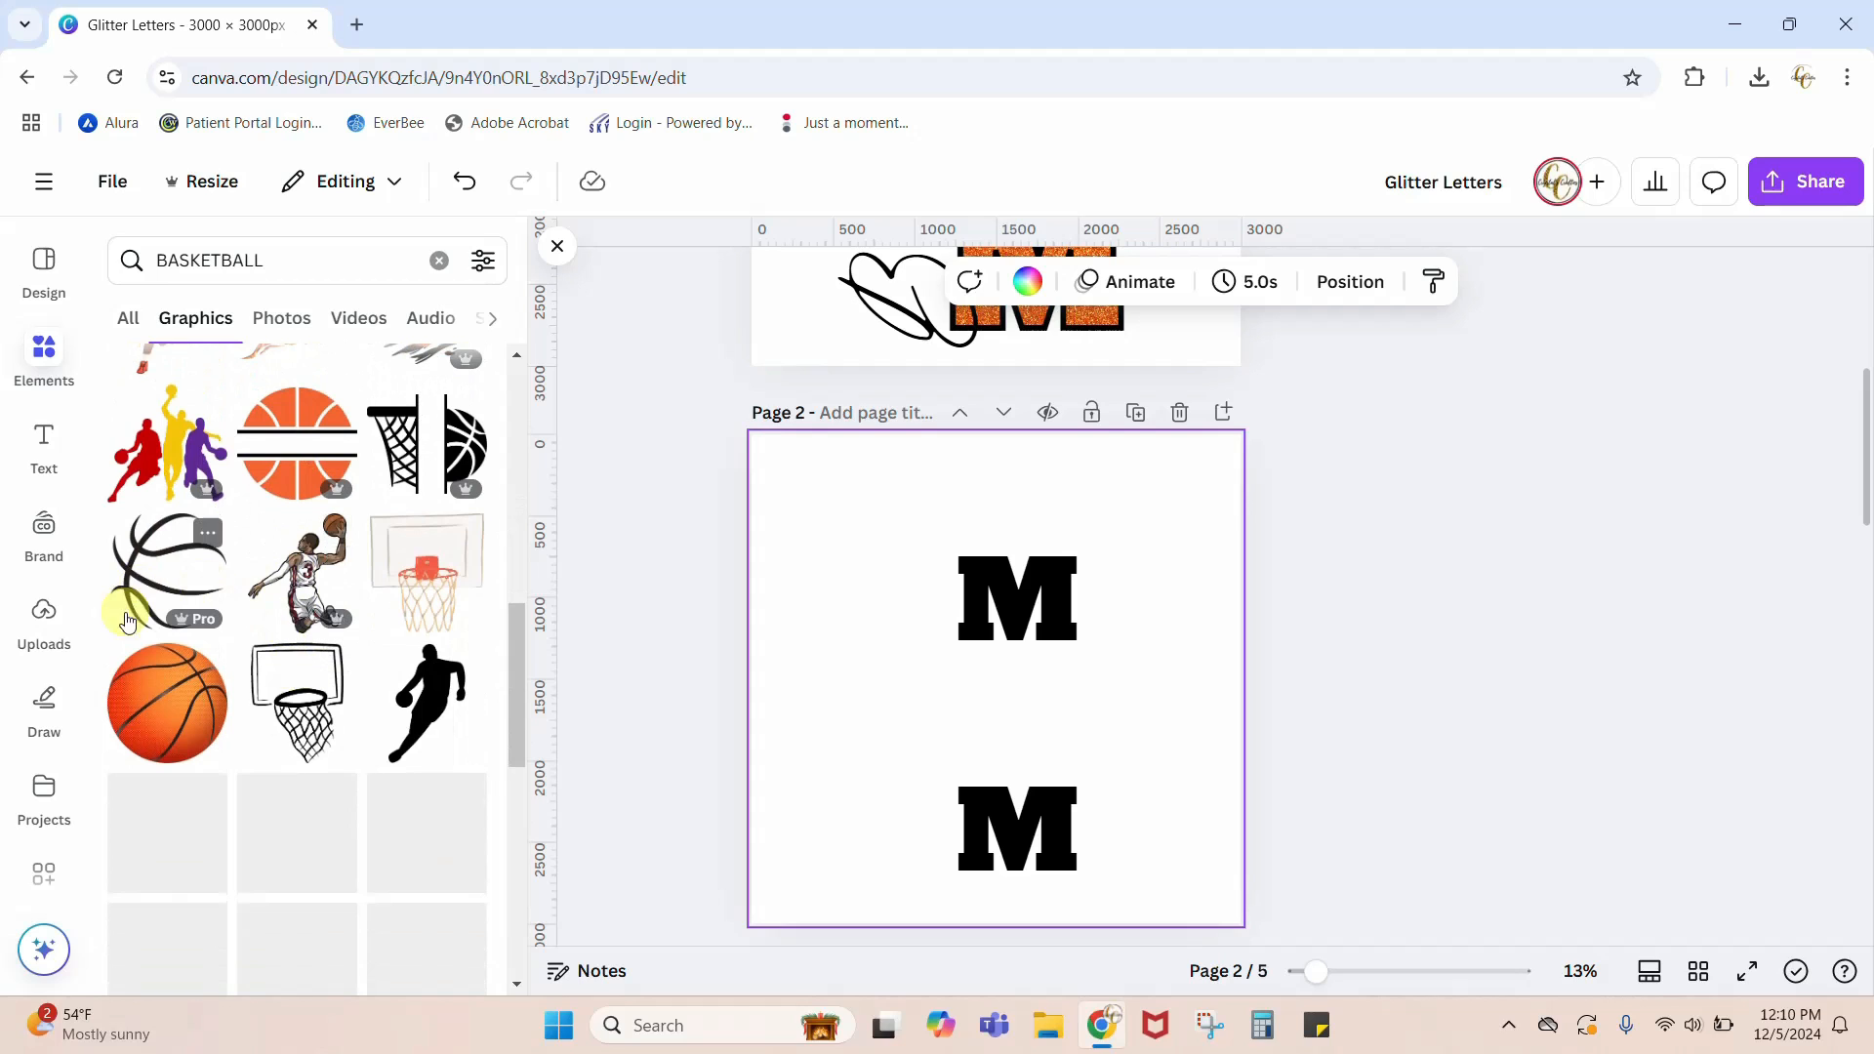
scroll(296, 732, down, 5)
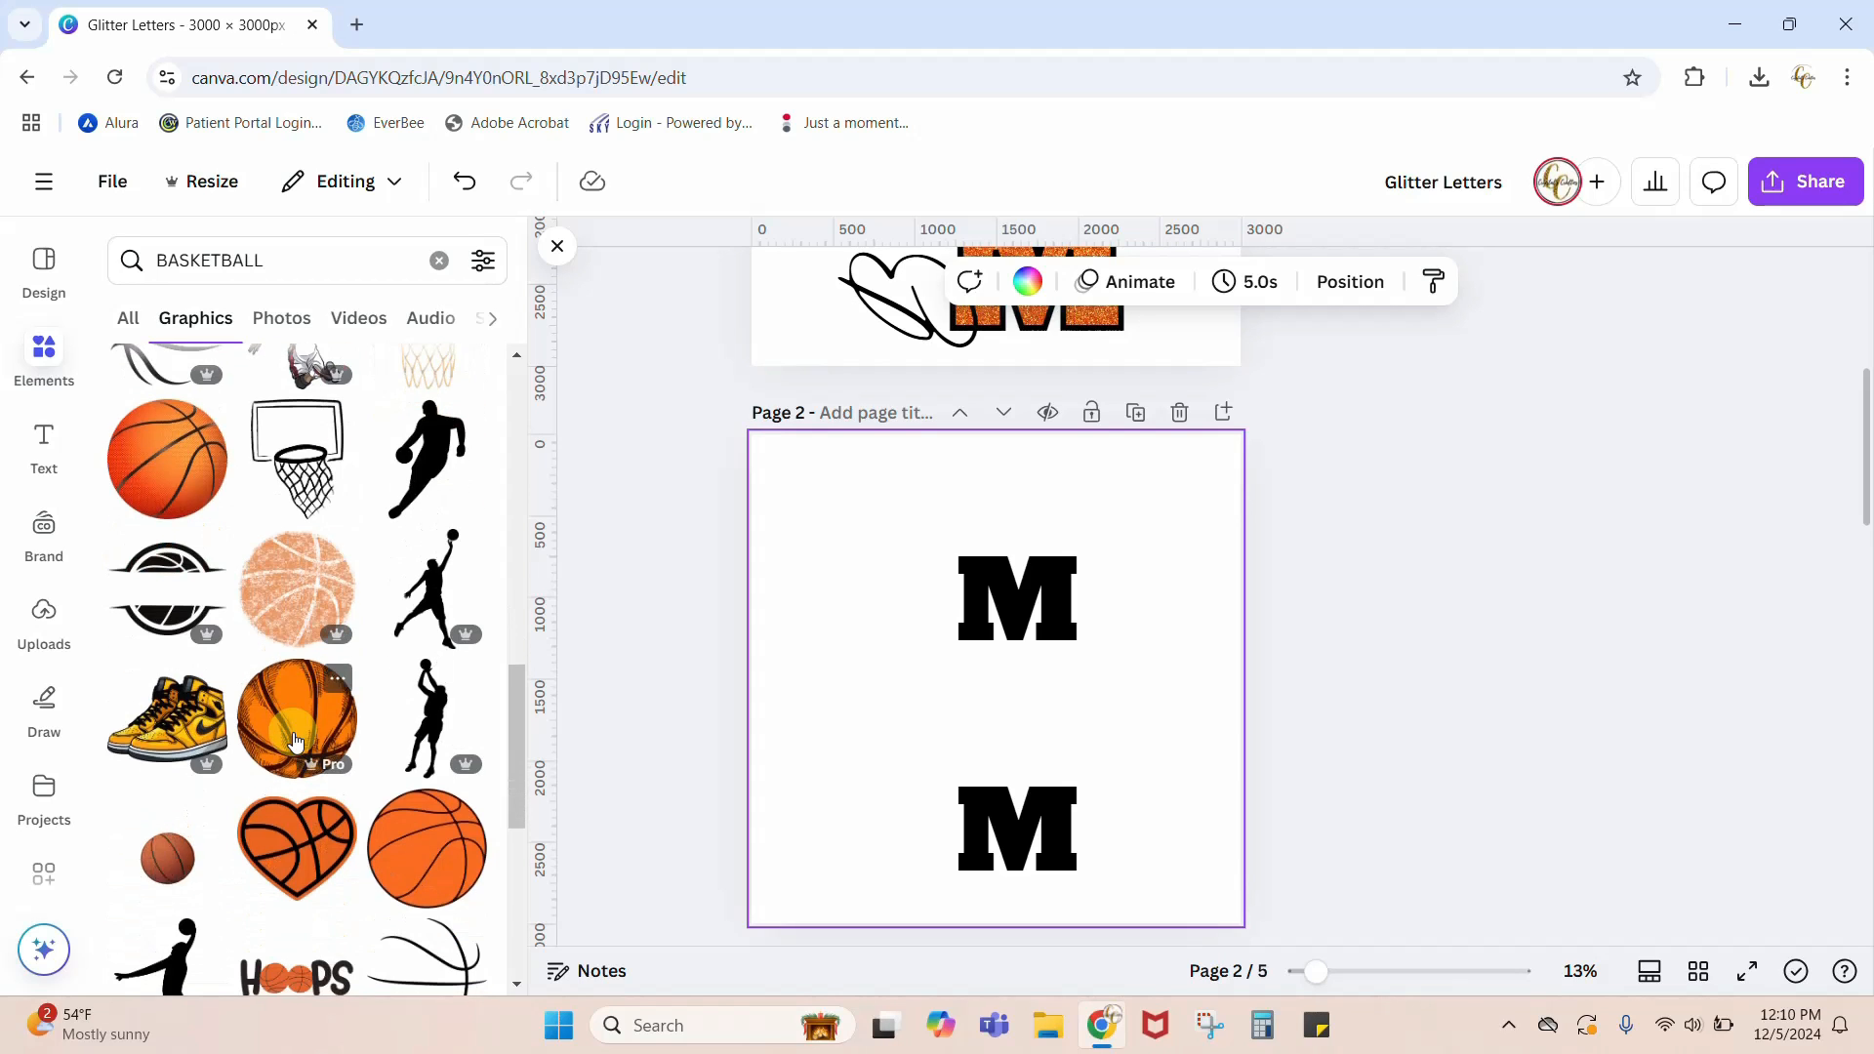
scroll(296, 740, down, 5)
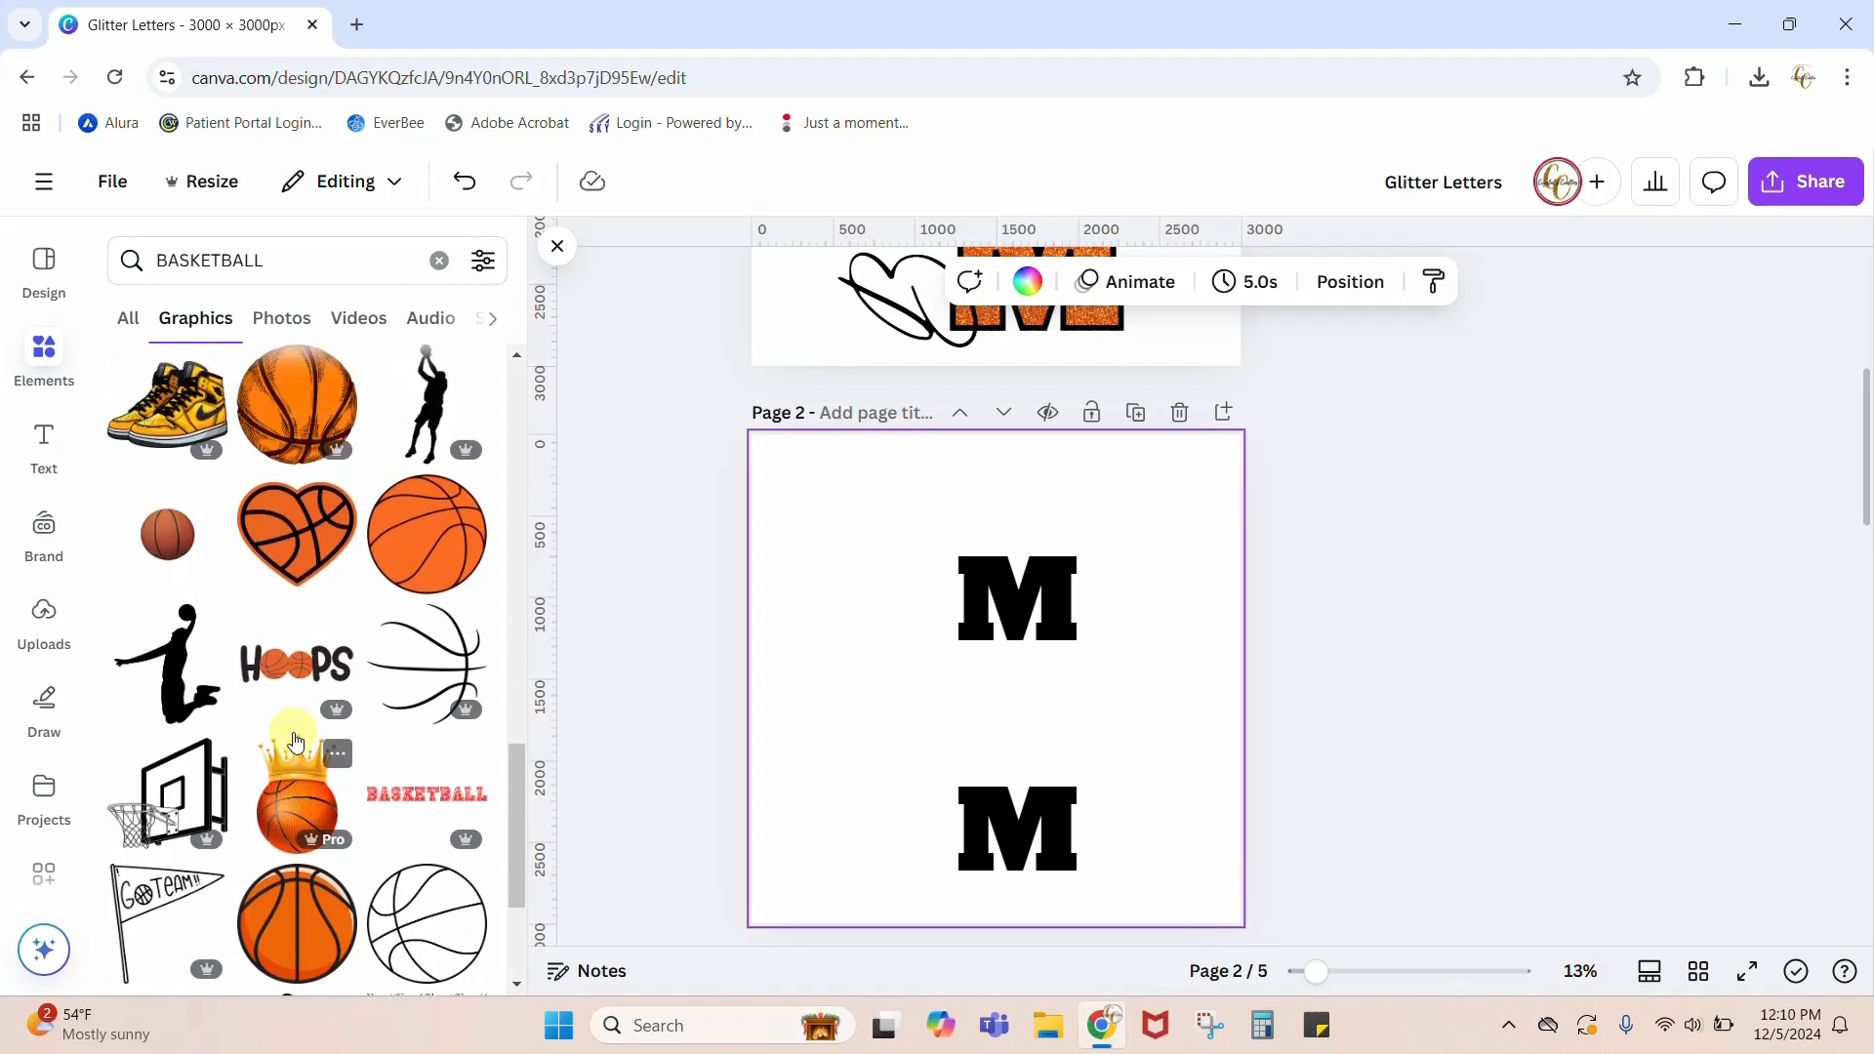
scroll(294, 733, up, 2)
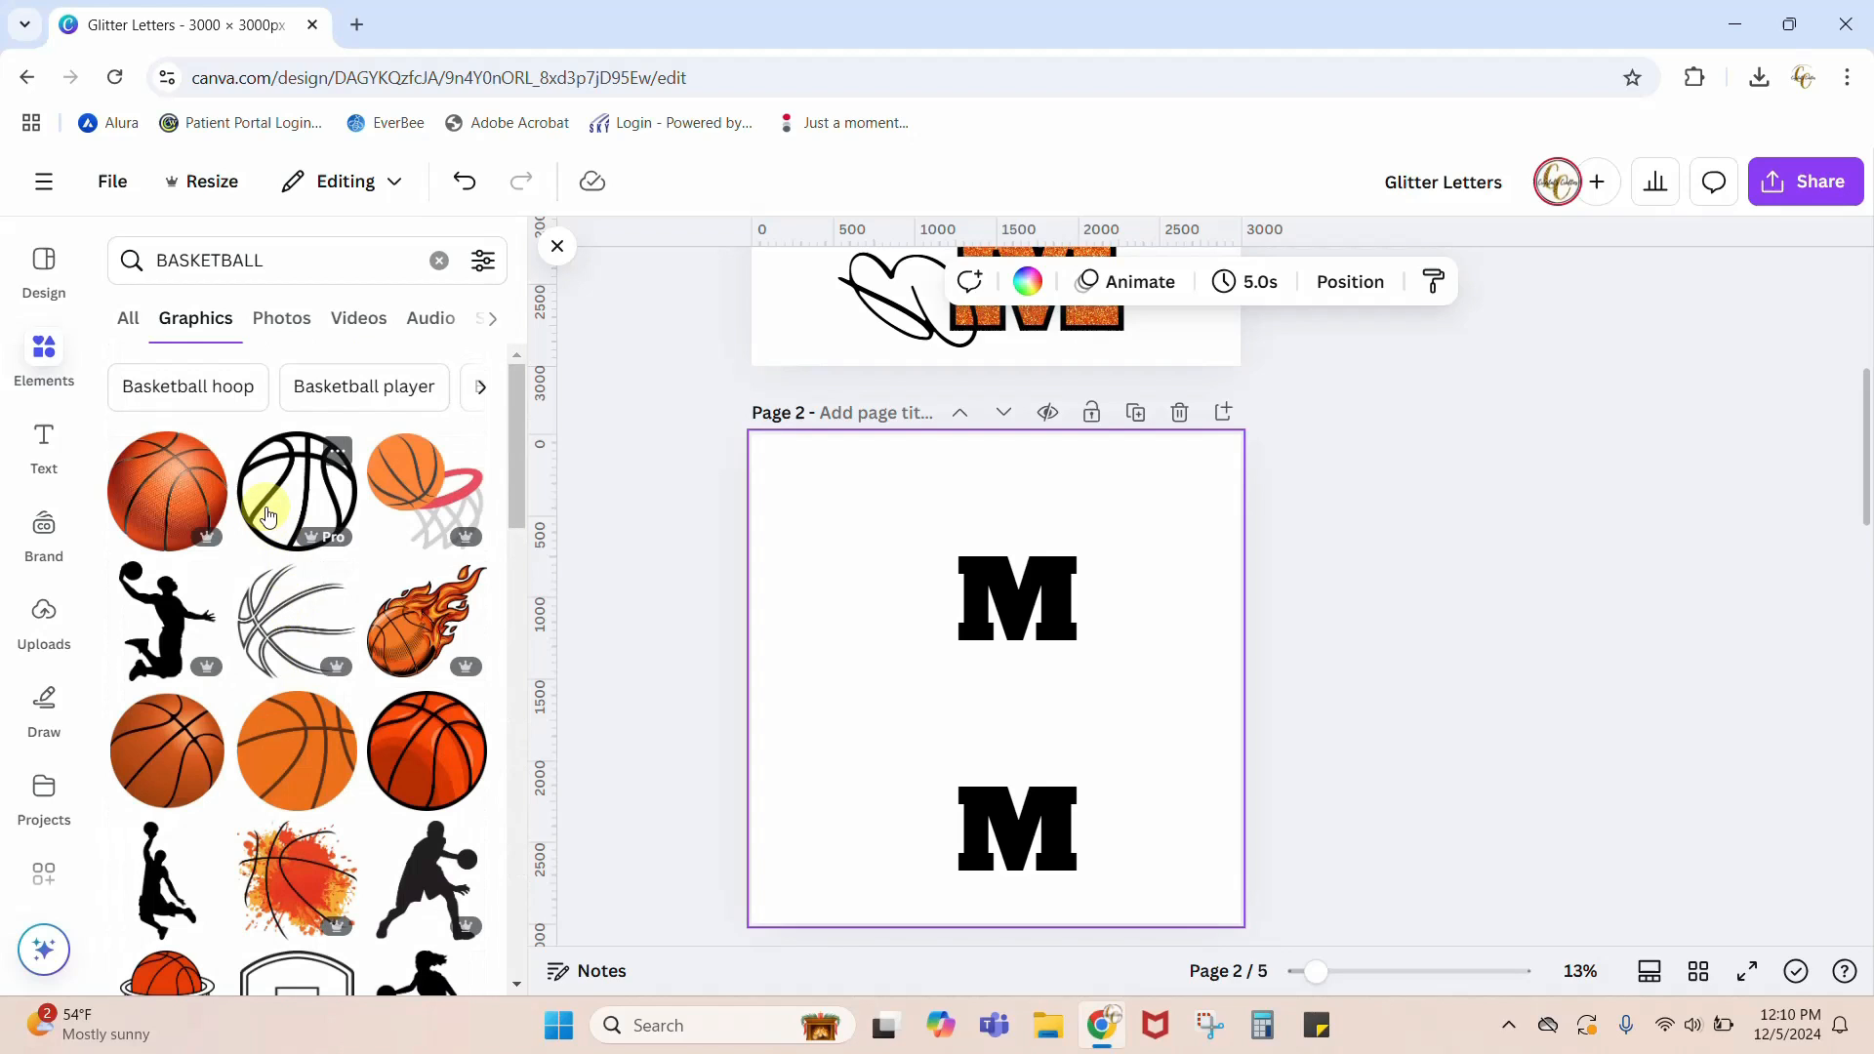
click(272, 512)
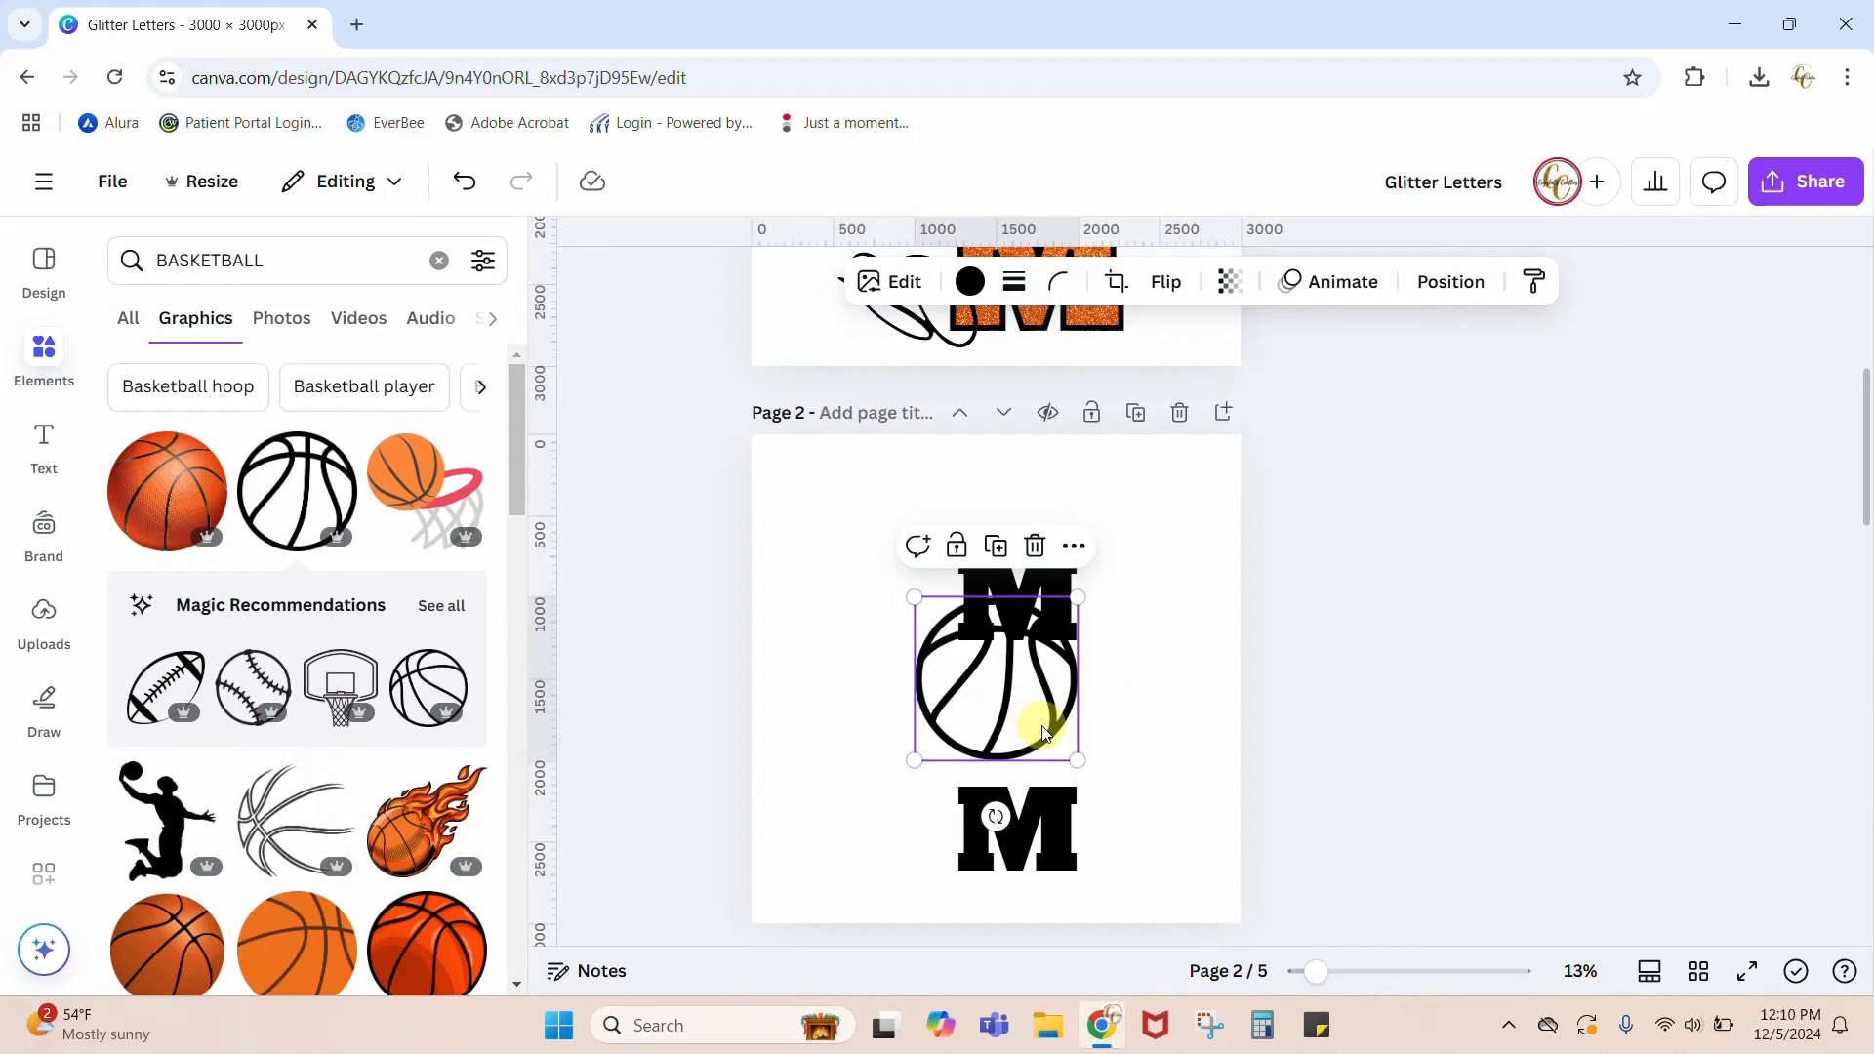
Step: Move the upper M toward the page's top edge and place the basketball between the two Ms
drag(1057, 732, 1098, 756)
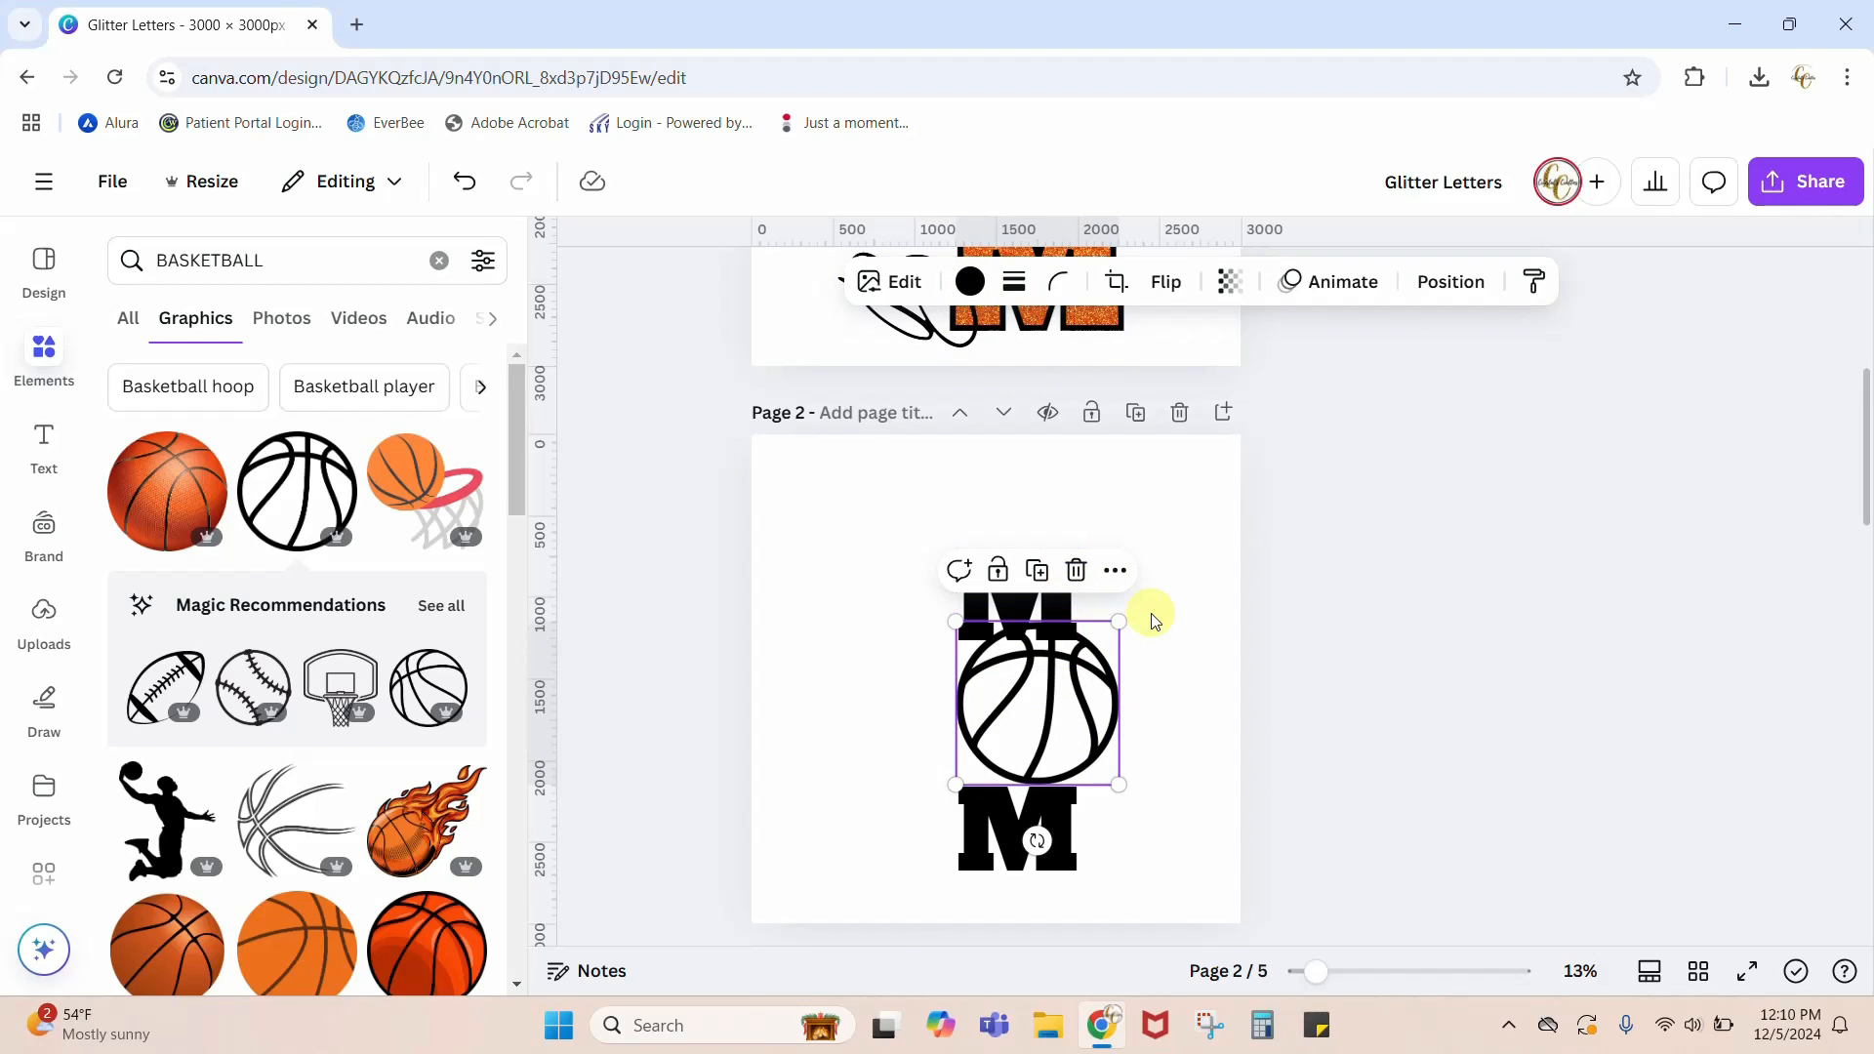
click(1109, 591)
drag(1058, 584, 1067, 500)
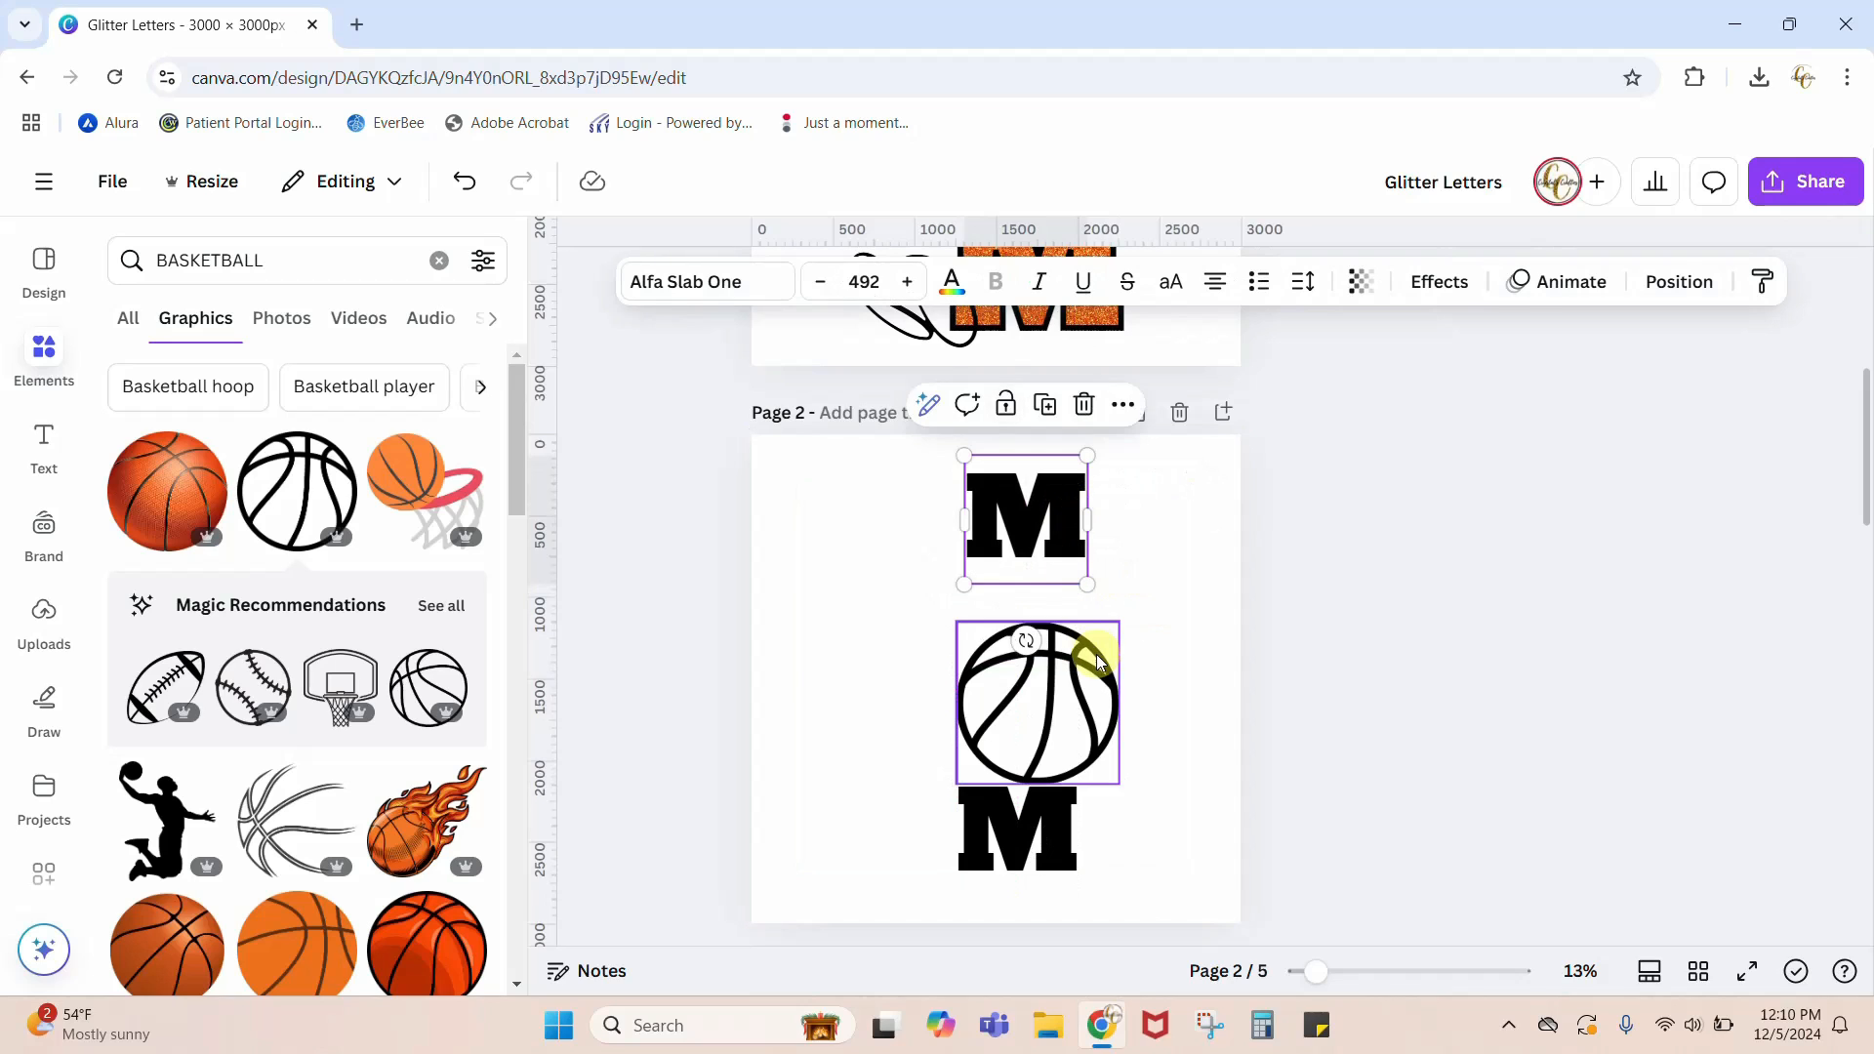
drag(1103, 708, 1074, 669)
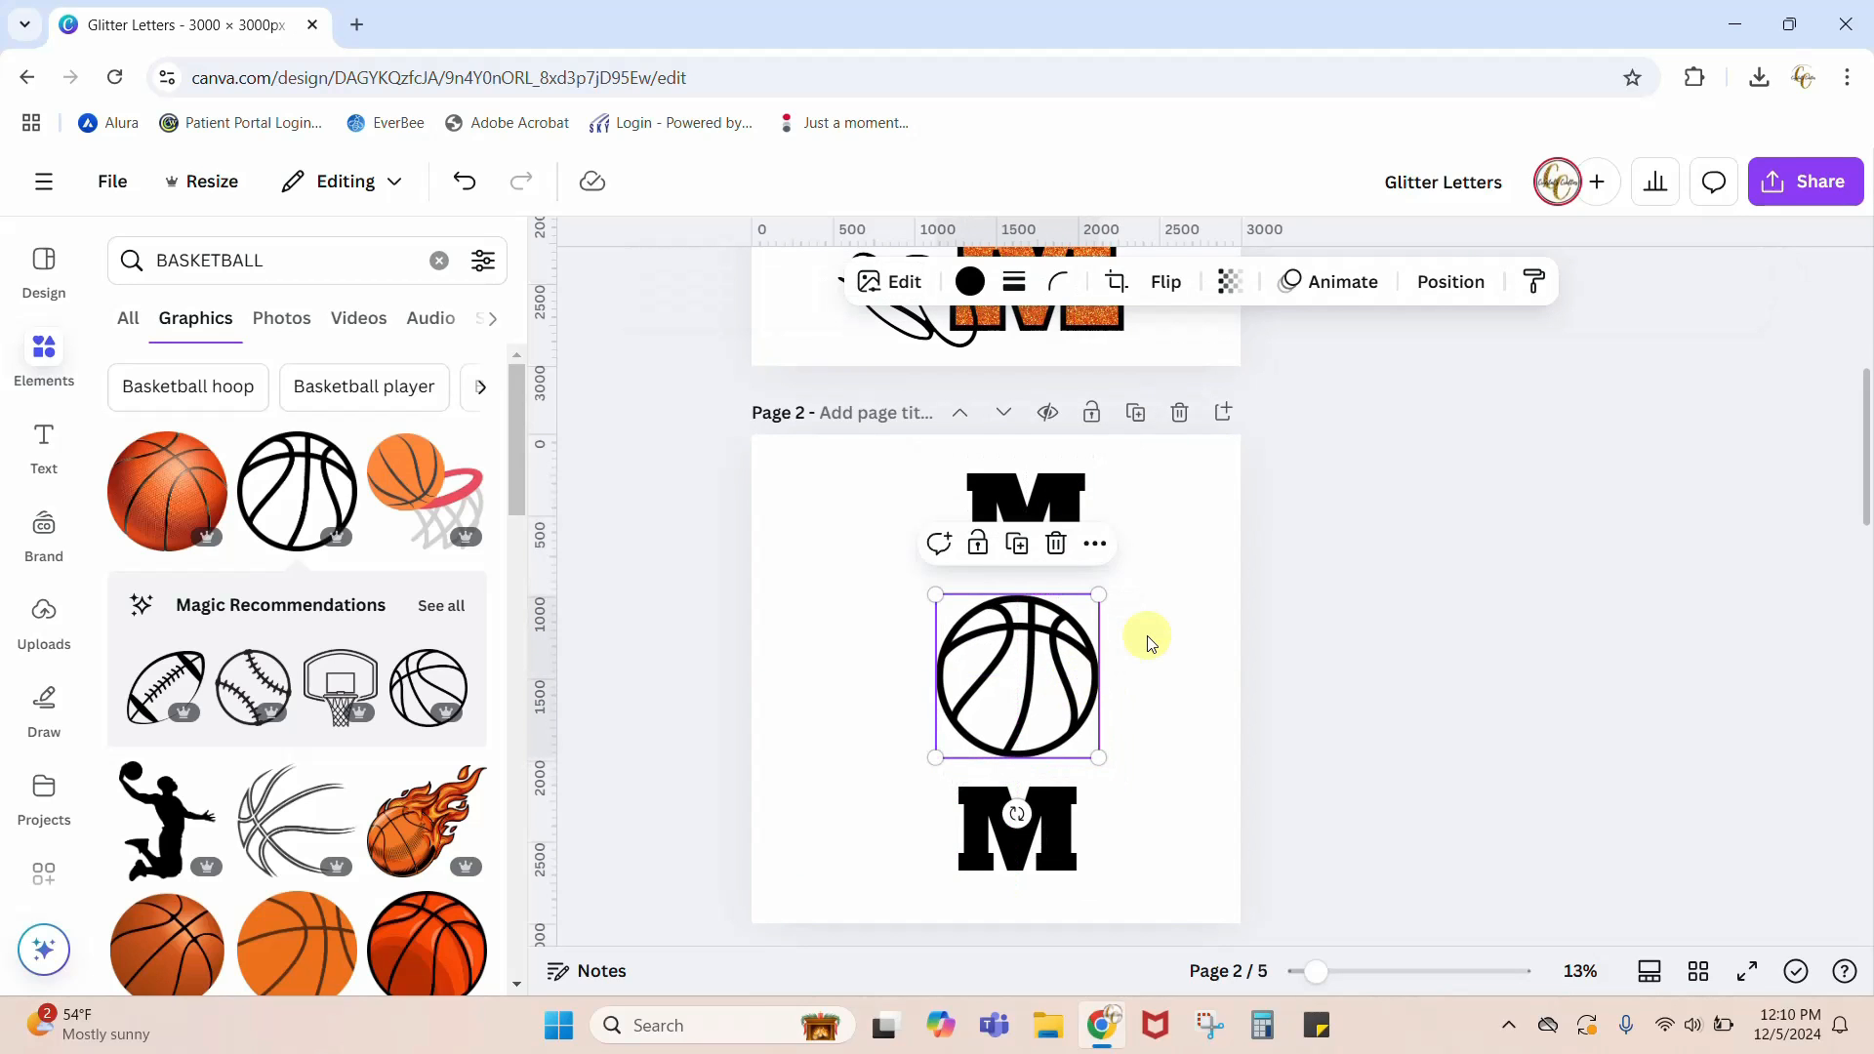
Step: Shift the upper M sideways so it lines up vertically with the lower M
scroll(1149, 644, up, 3)
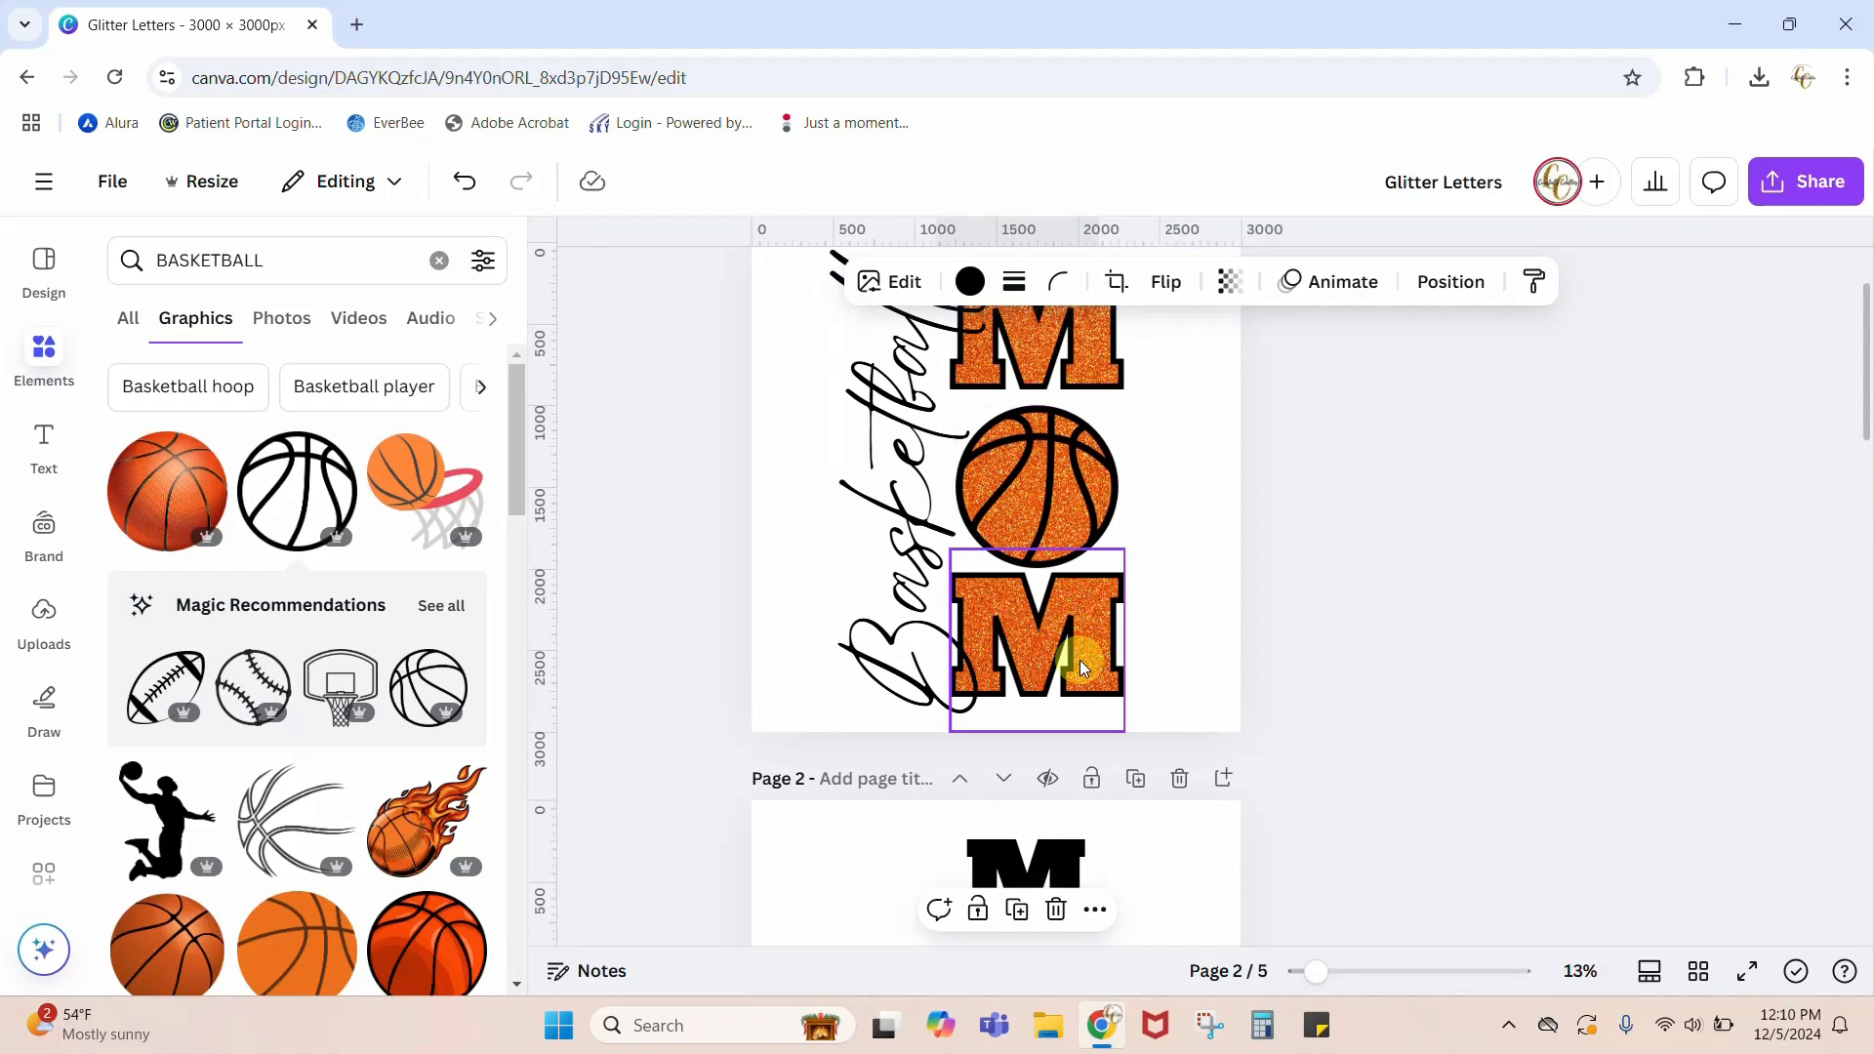
scroll(1103, 668, down, 3)
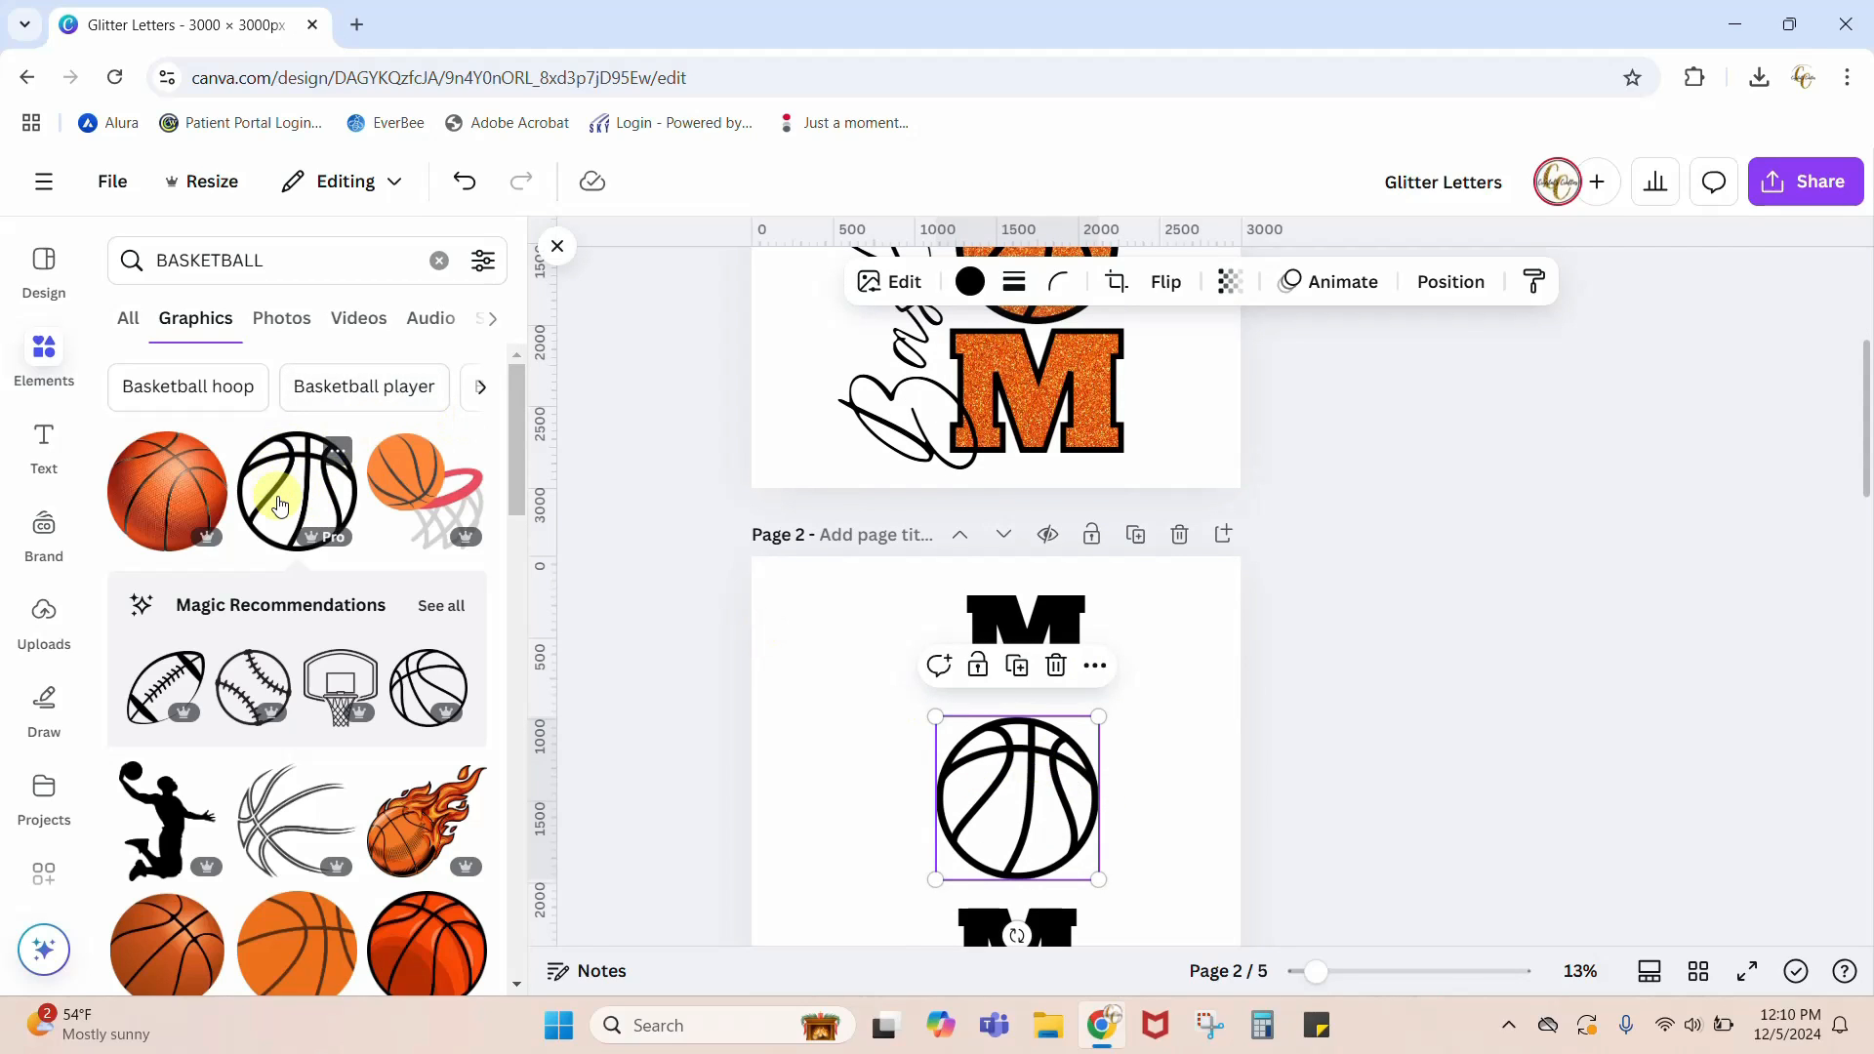
click(1142, 741)
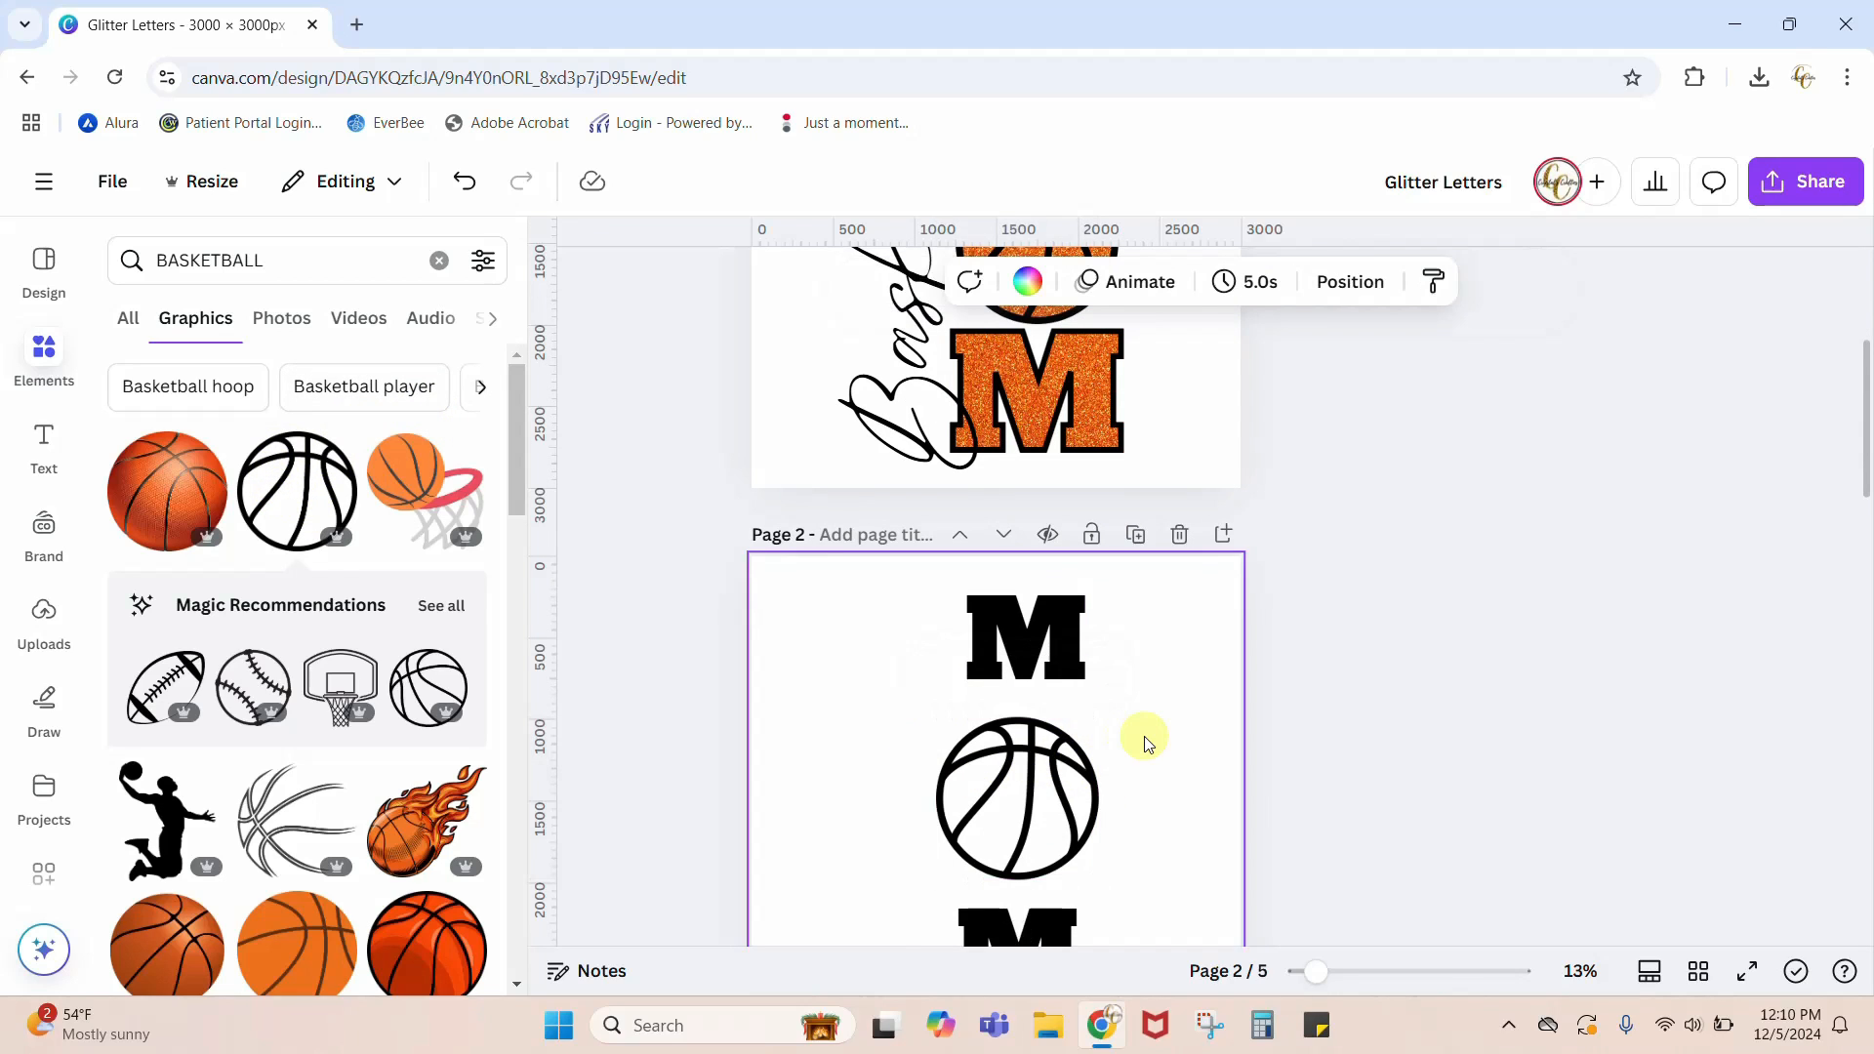
scroll(1144, 744, down, 2)
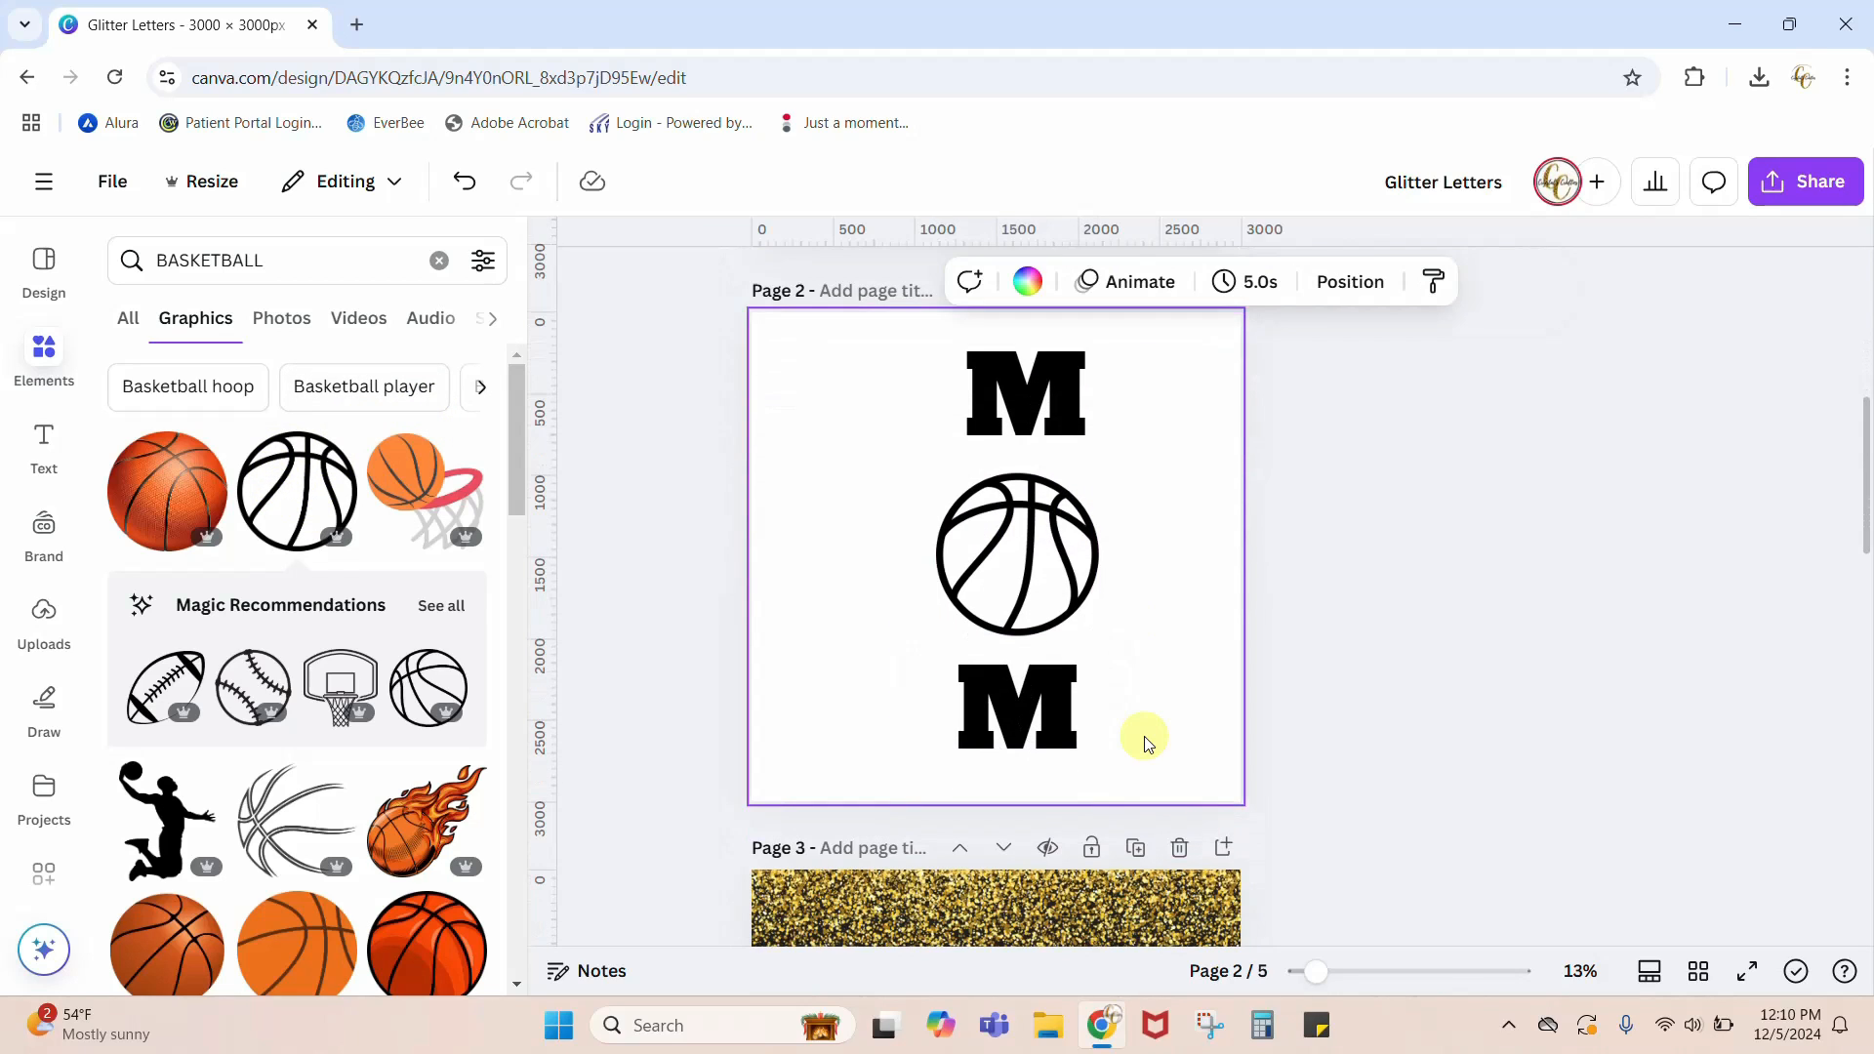
click(1019, 389)
drag(1015, 388, 1006, 389)
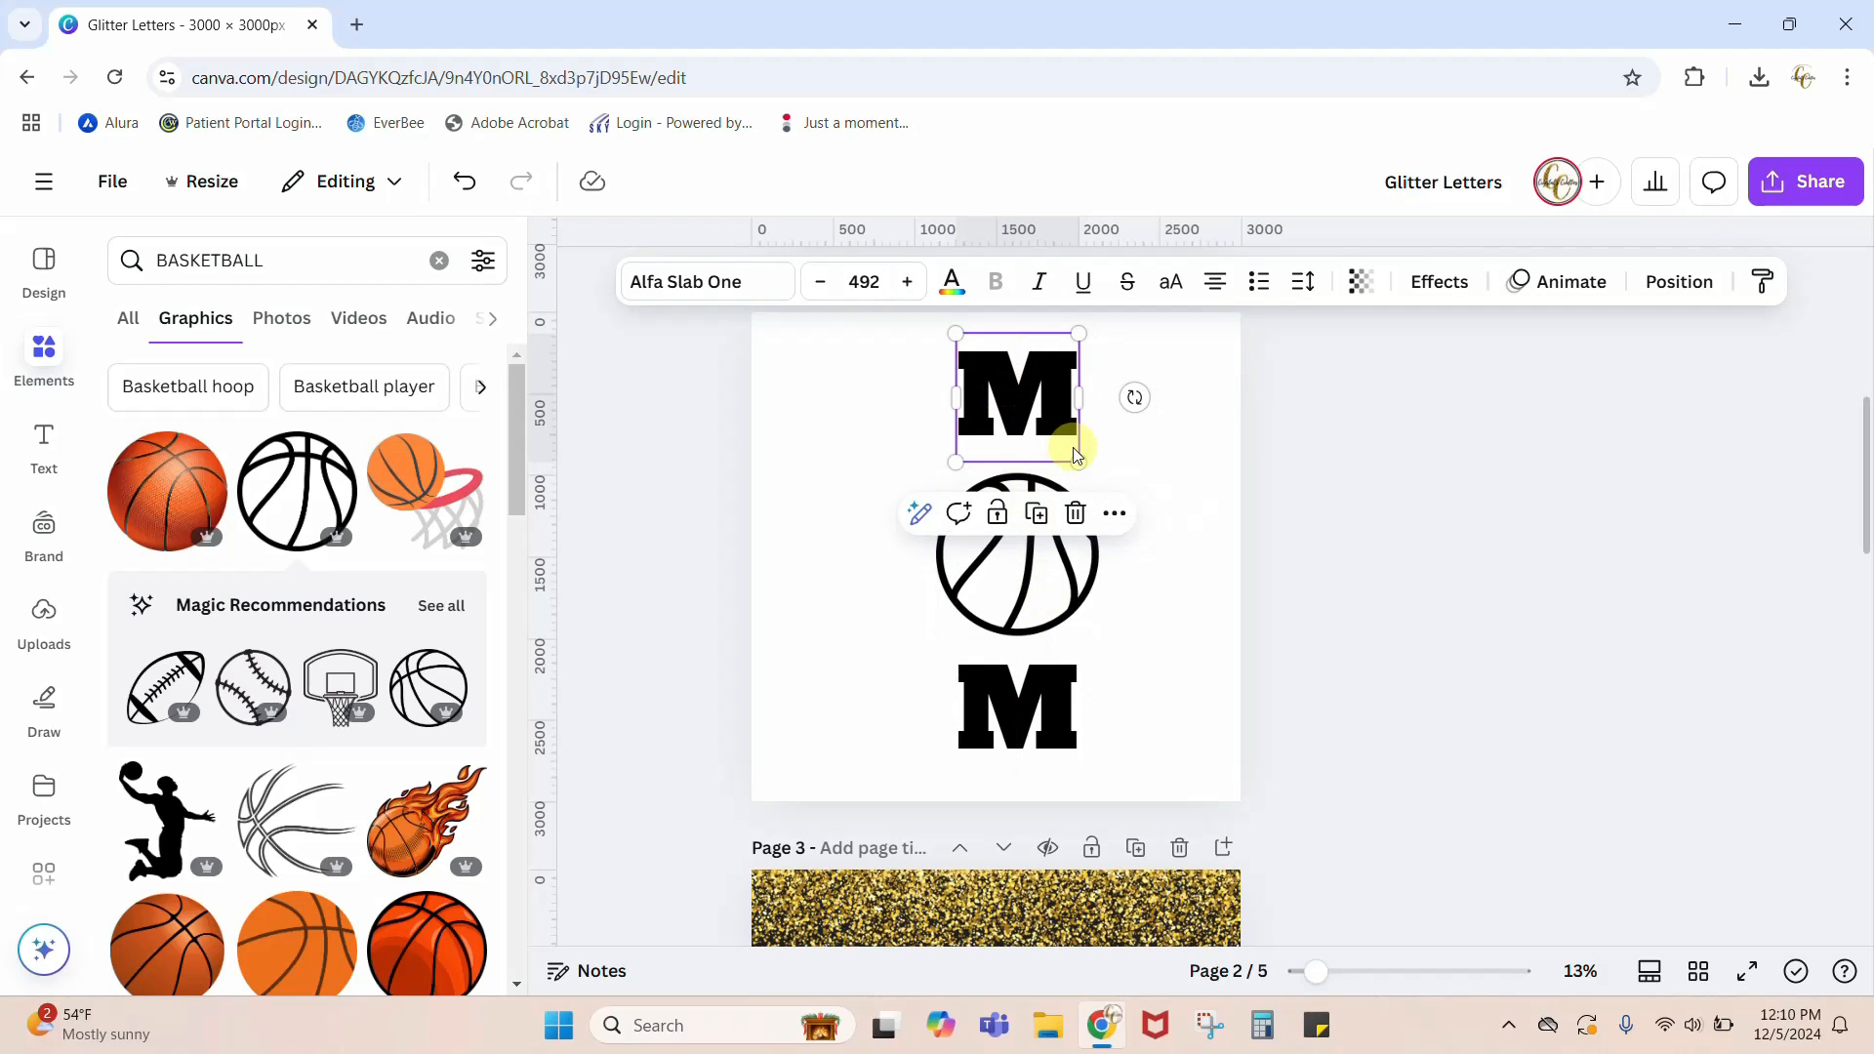
Step: Enlarge both Ms together to a font size of about 626 and shift the pair up to the page's top edge
shift+click(1009, 706)
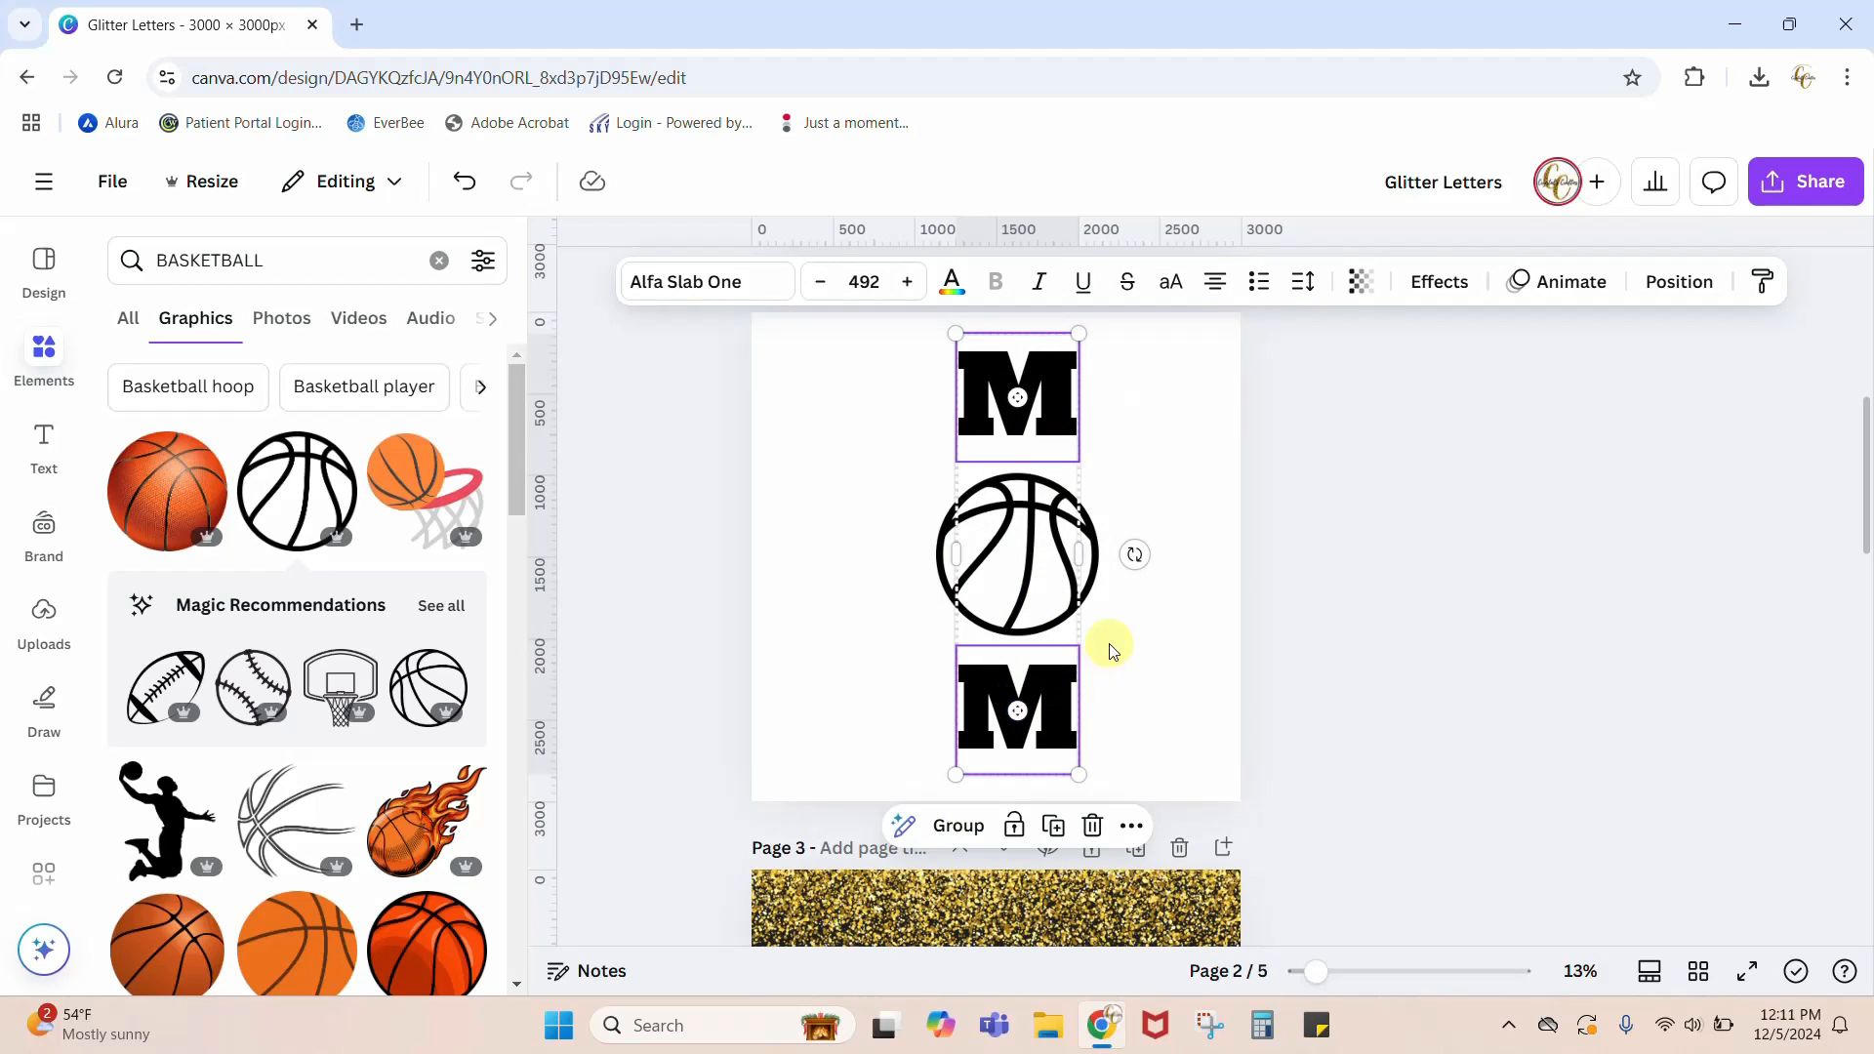
drag(1079, 774, 1182, 873)
drag(1082, 410, 1079, 369)
scroll(1093, 684, up, 2)
Step: Place the basketball outline directly beneath the upper M and bring the lower M up just below the ball
click(1093, 685)
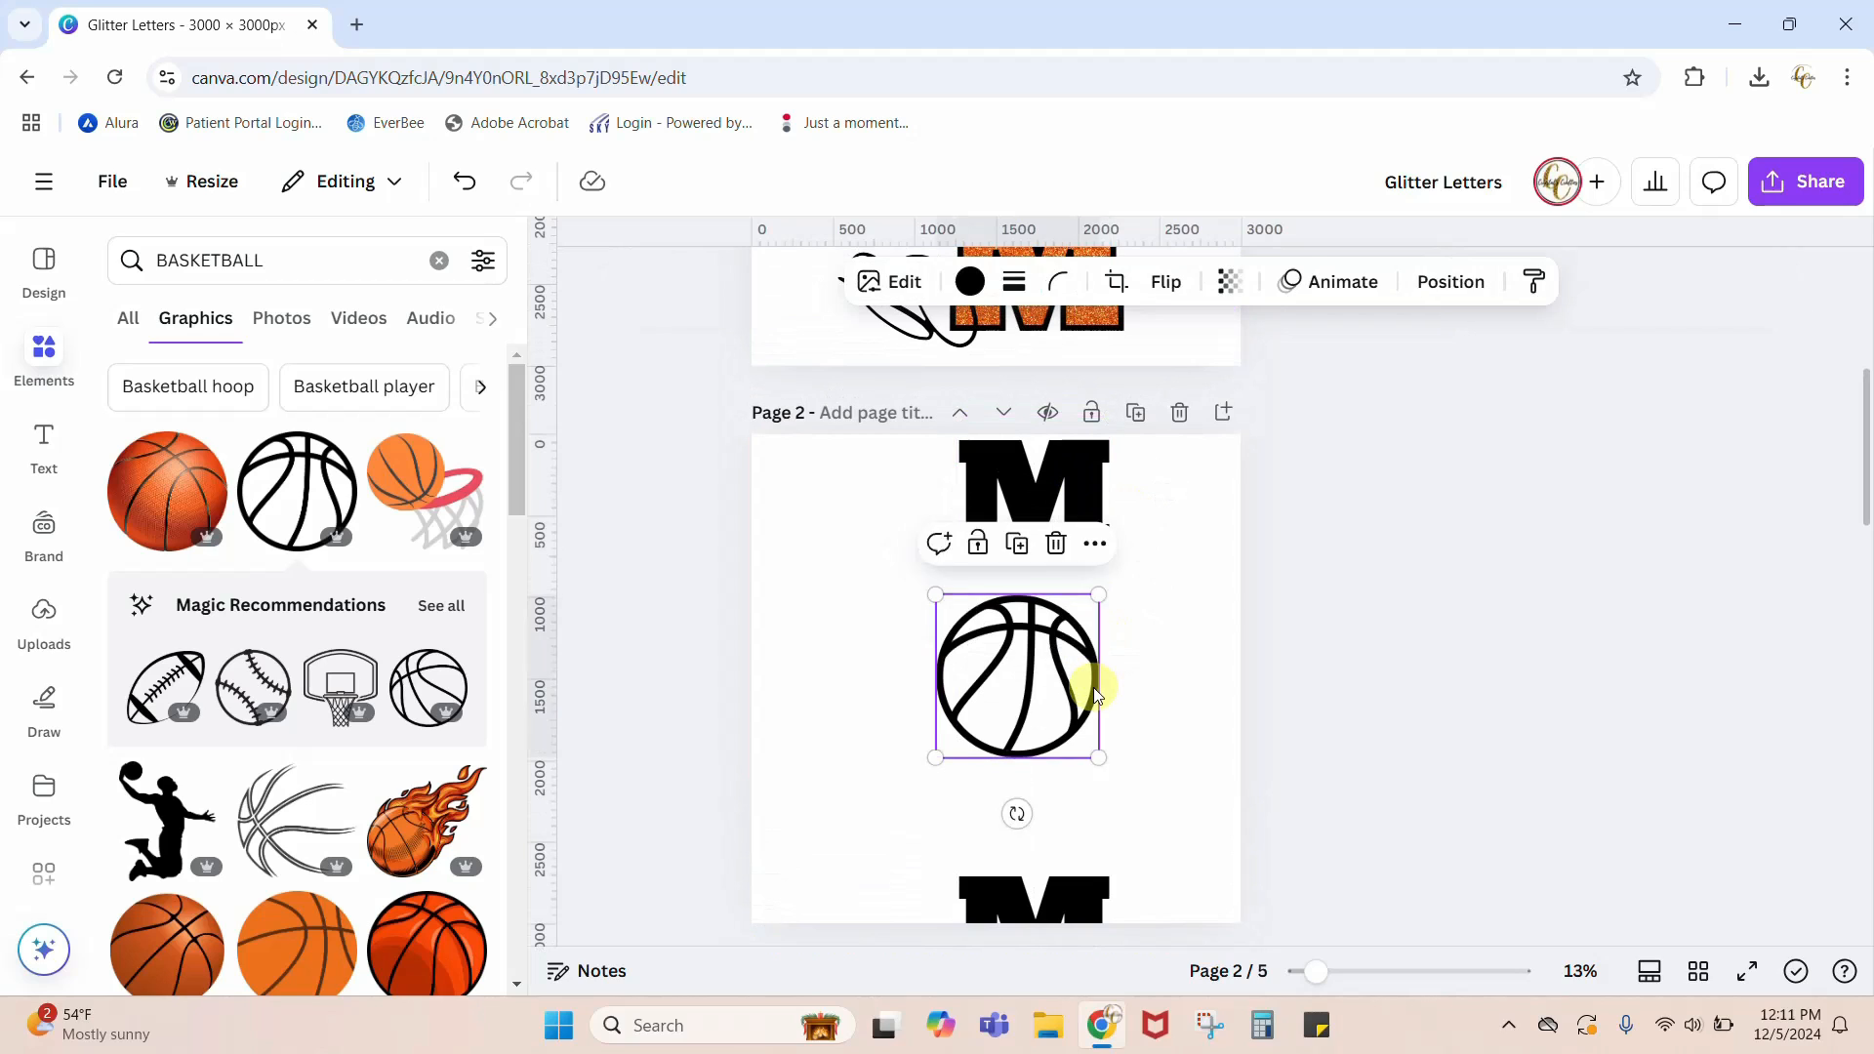
drag(1093, 687, 1097, 645)
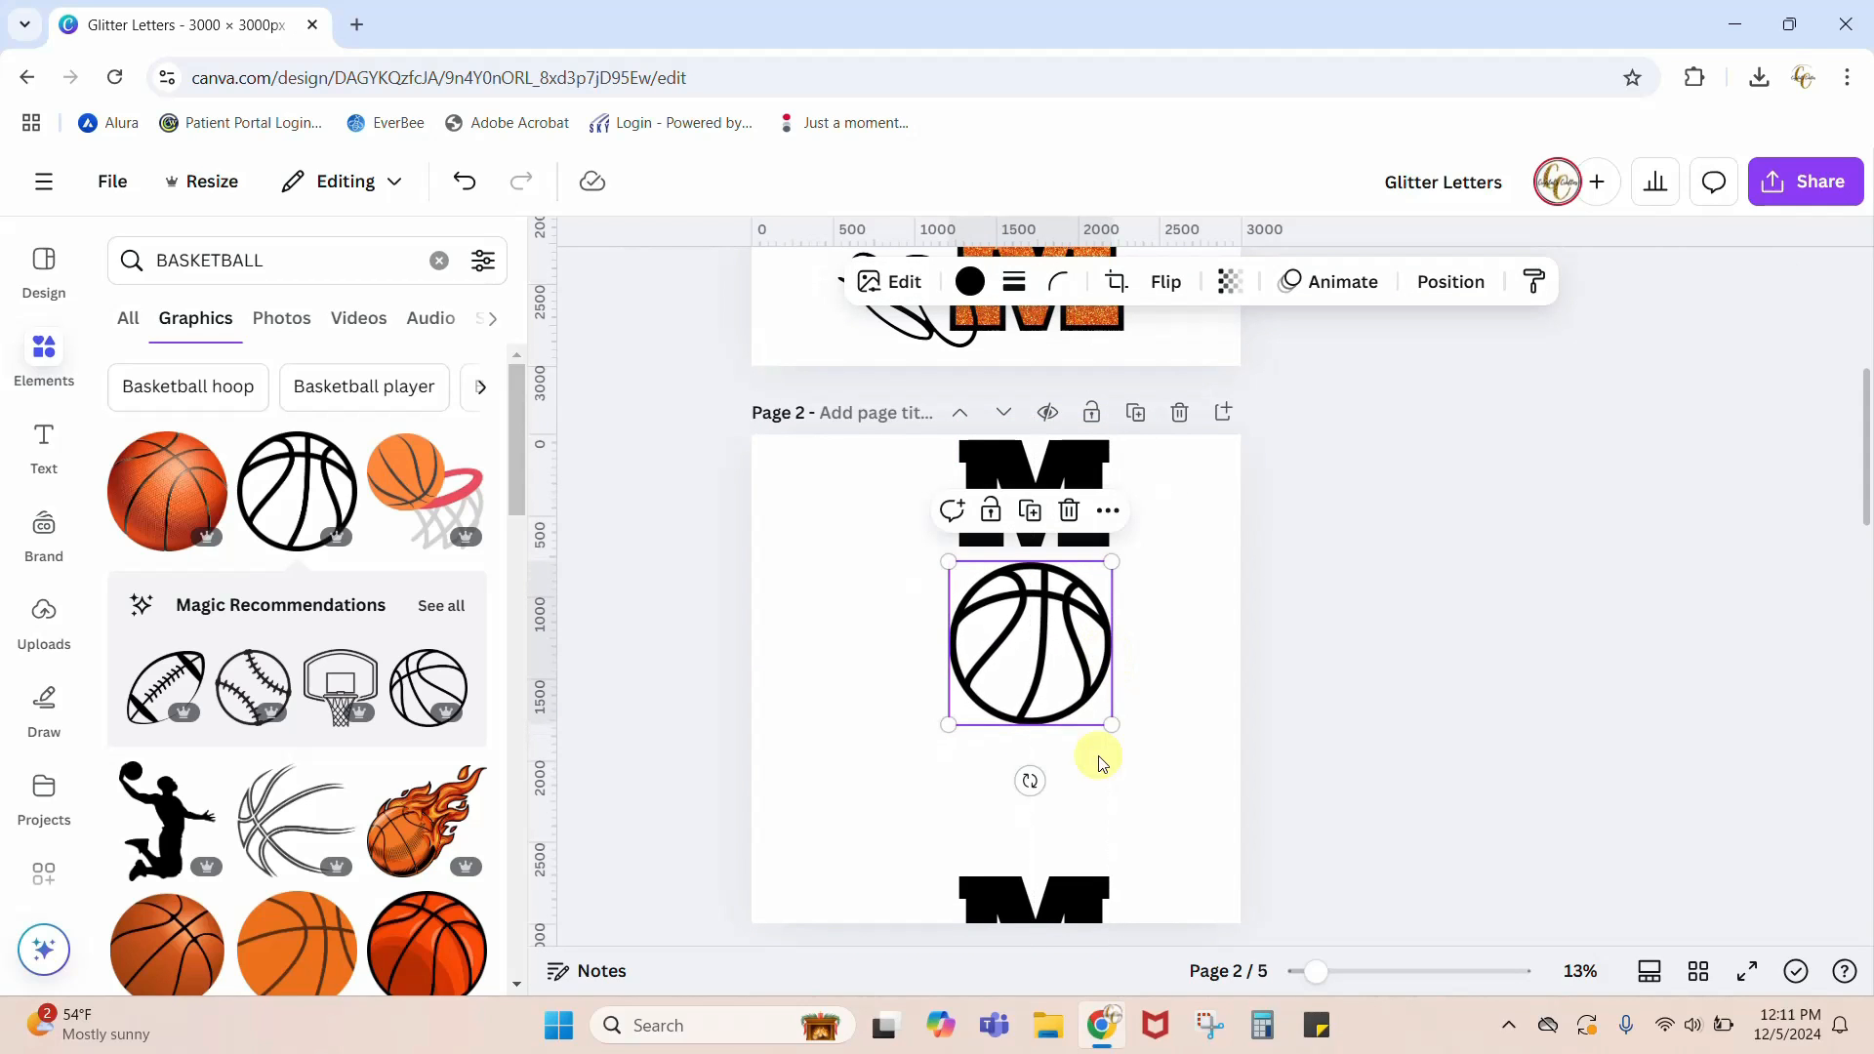
drag(1081, 887, 1087, 763)
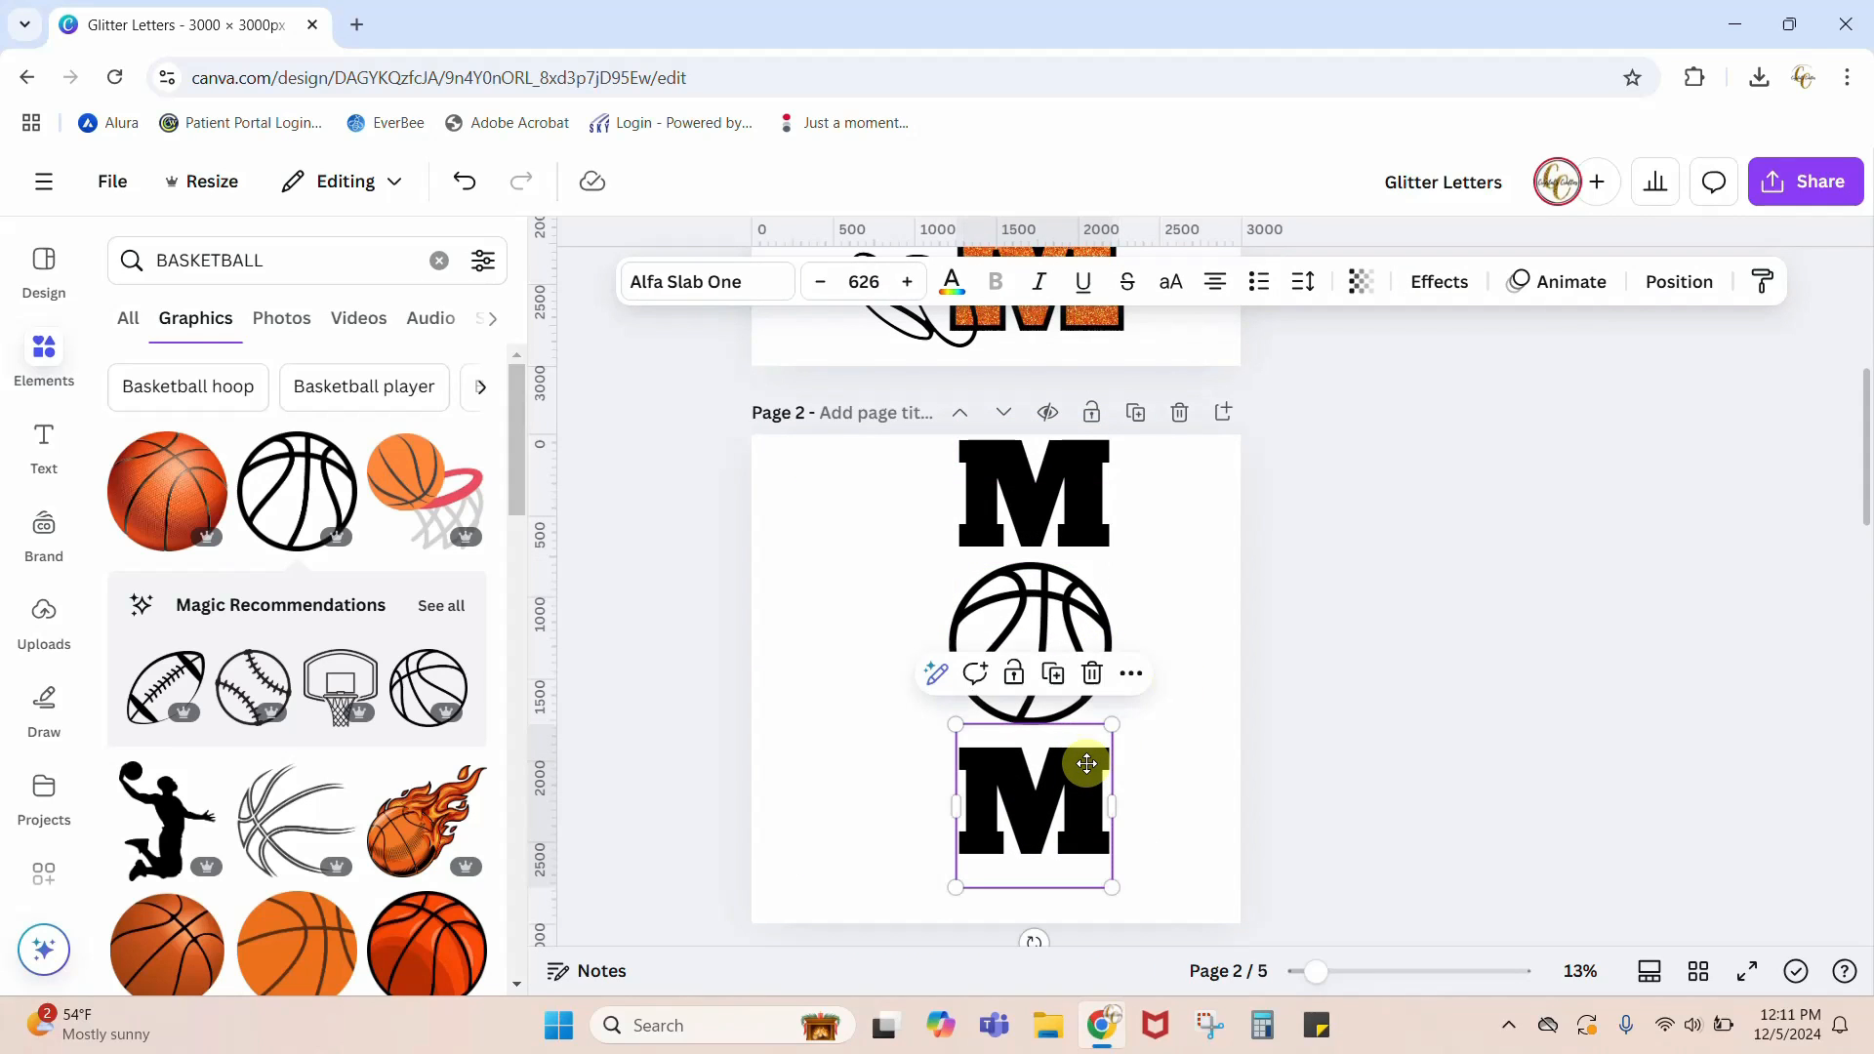
Step: Center-align the two Ms and the basketball with each other and space them evenly in the vertical direction
drag(865, 459, 1227, 886)
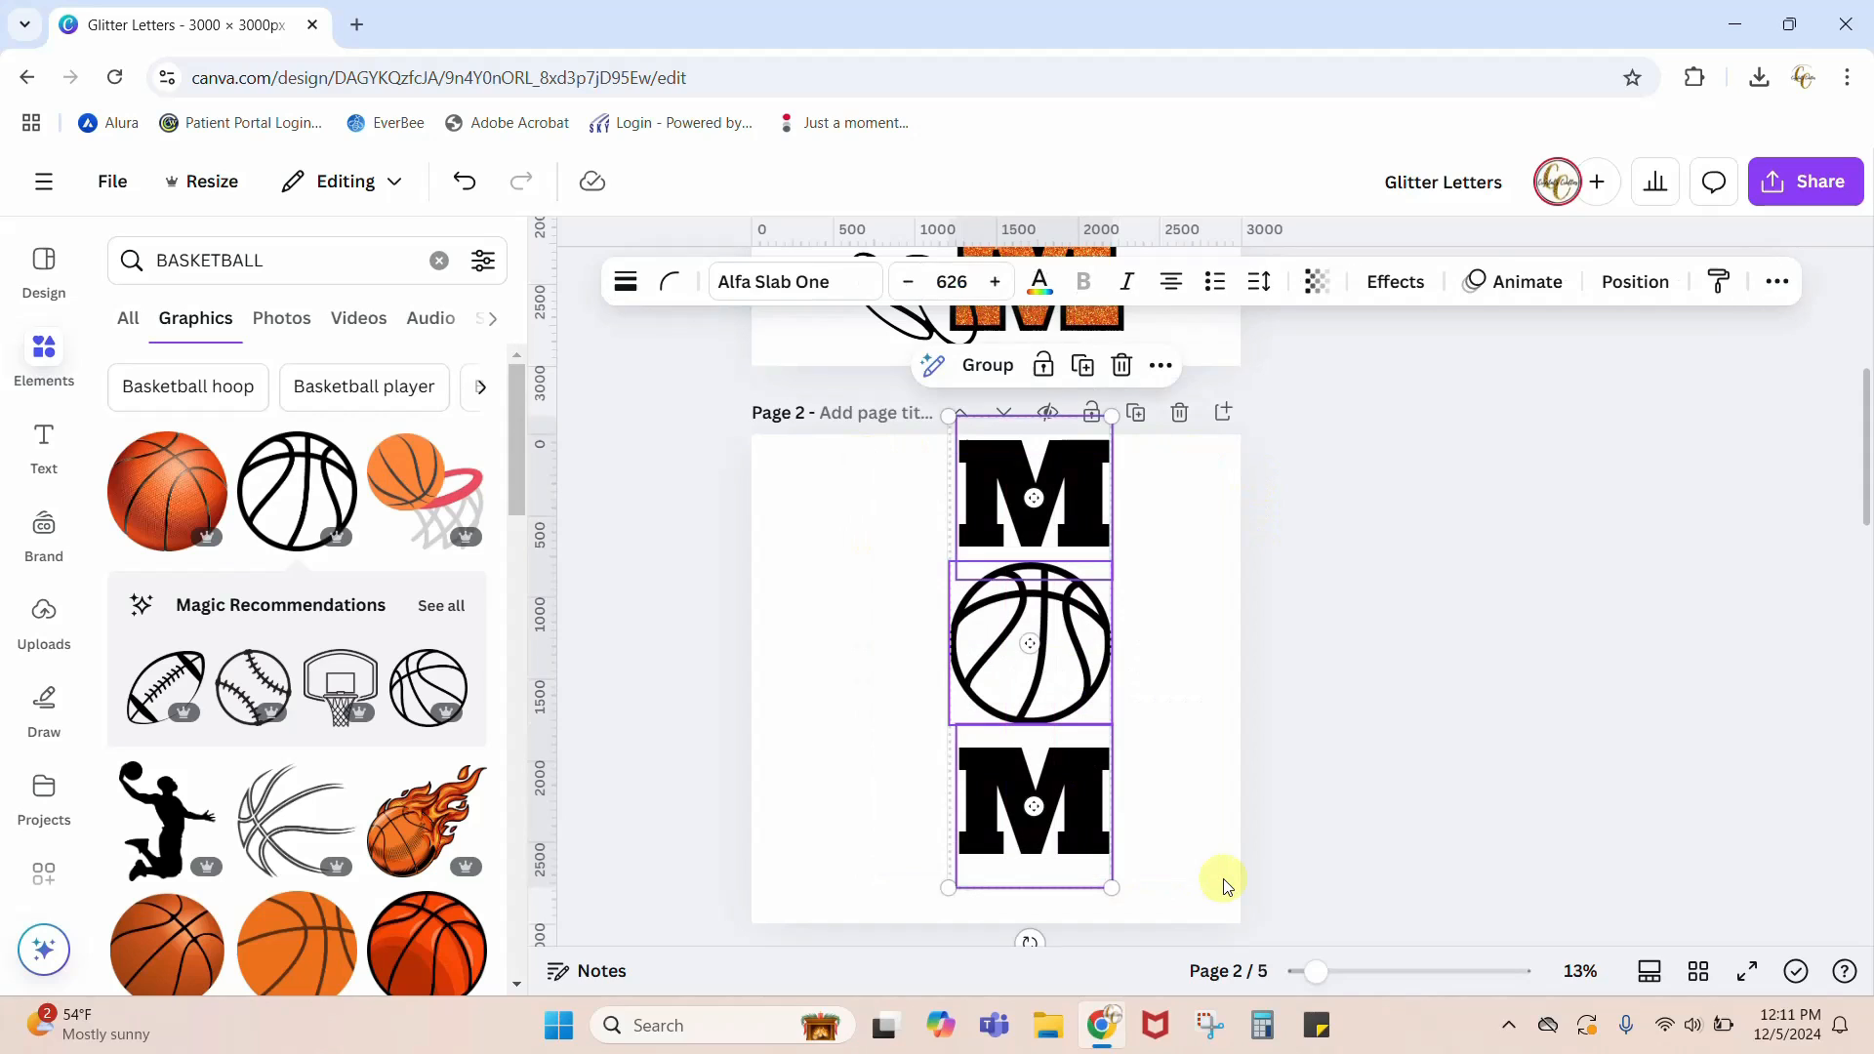
click(1670, 304)
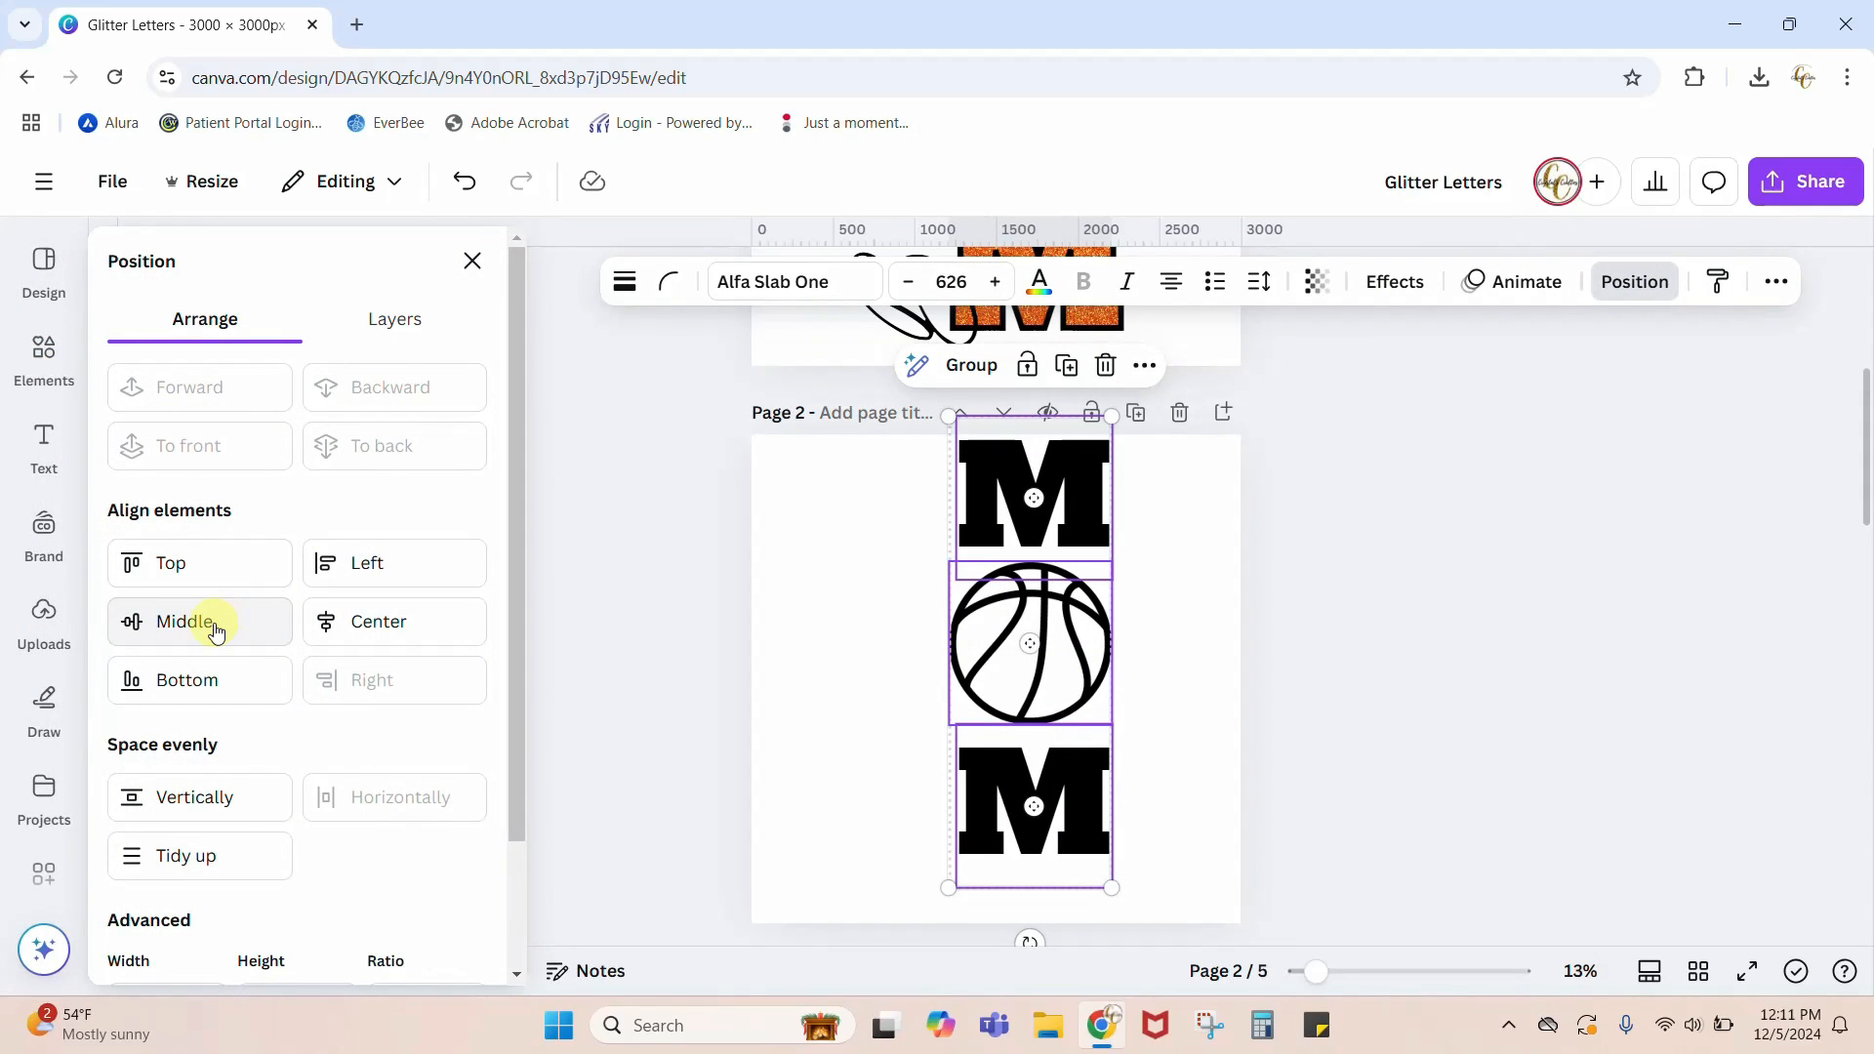
click(385, 634)
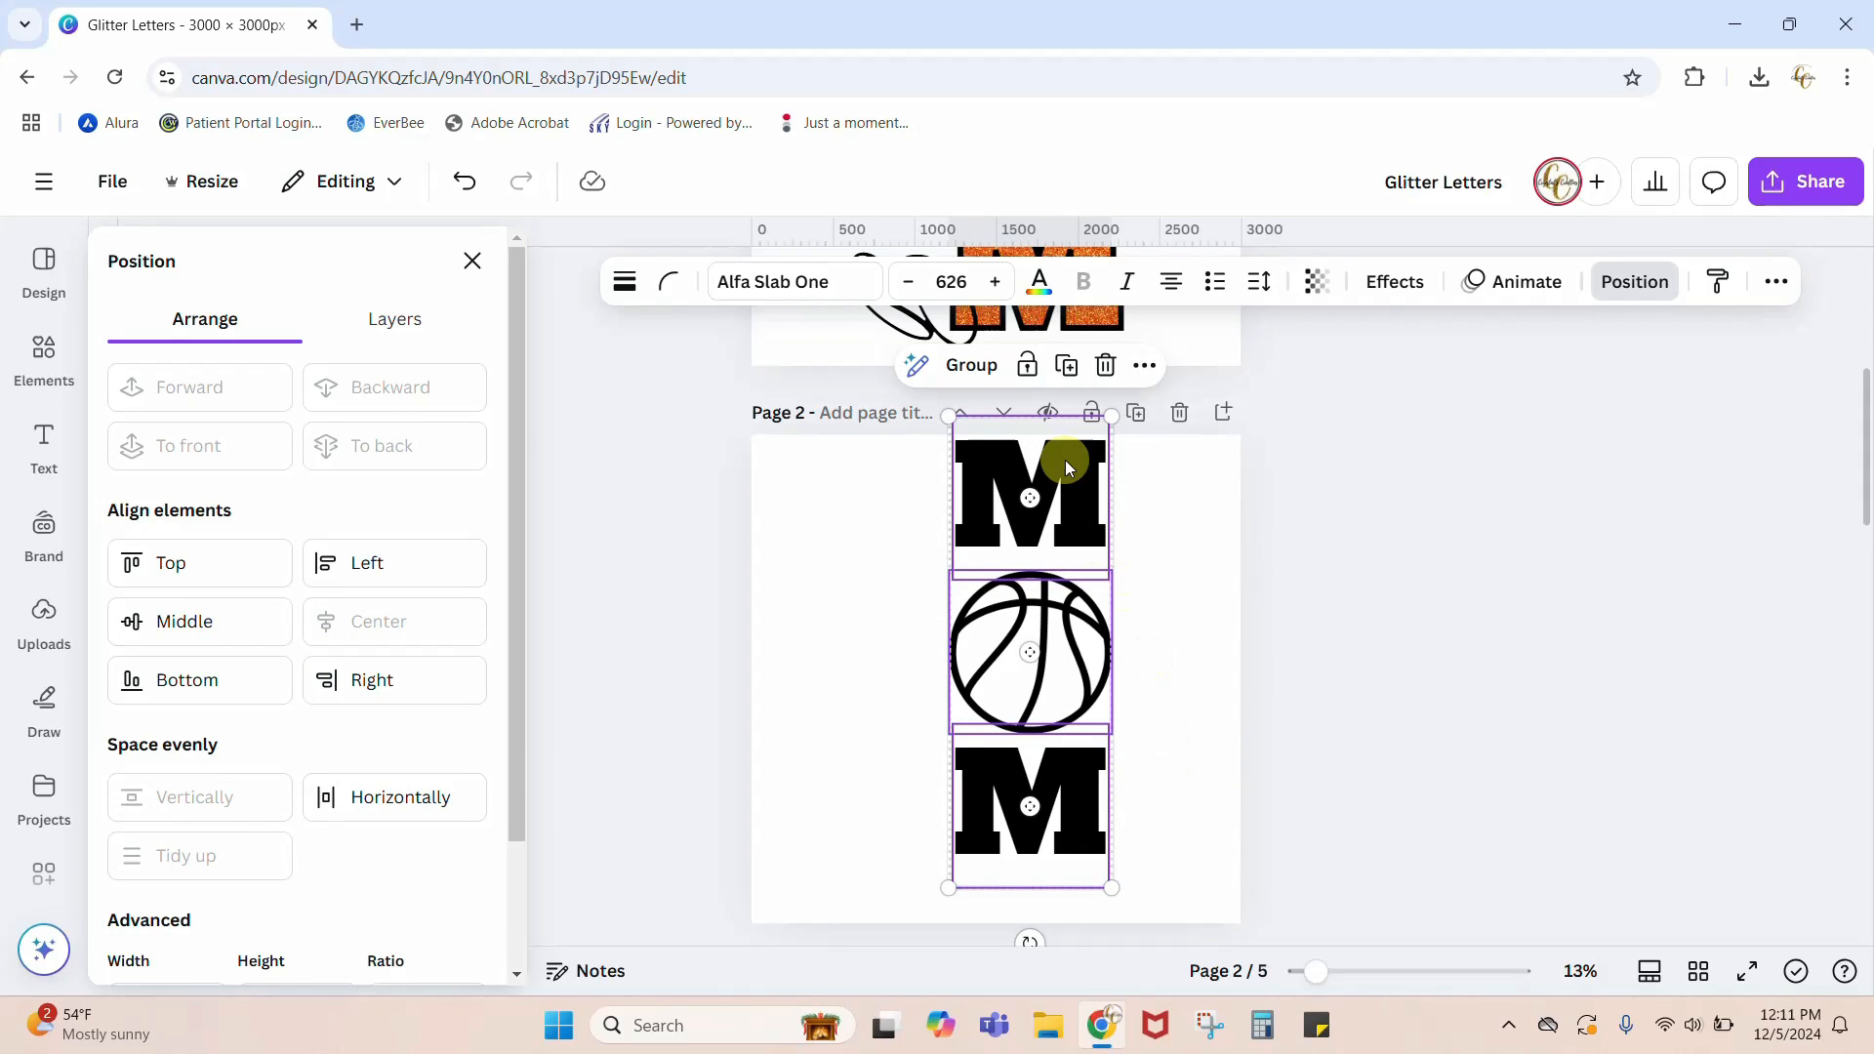
click(1171, 622)
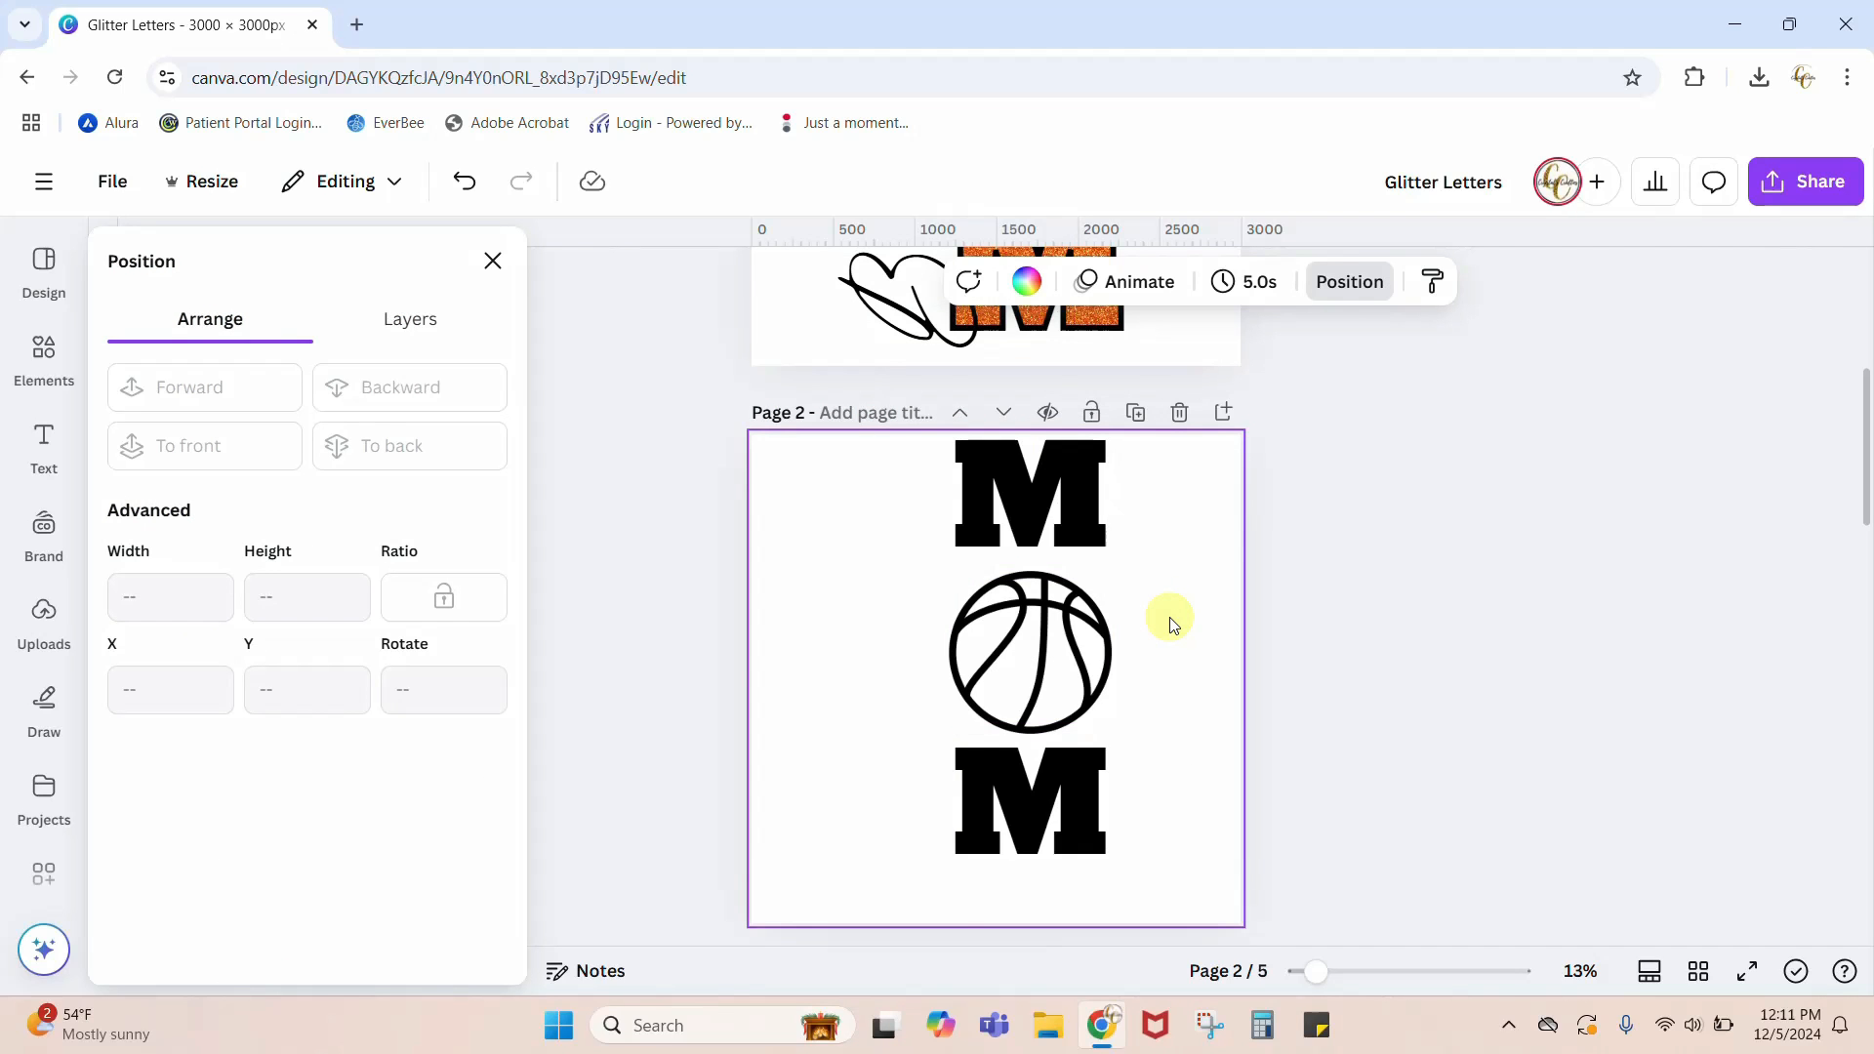
Step: Insert a solid circle shape on page 2 and fill it with a light orange taken from the photo colors
scroll(1171, 622, up, 4)
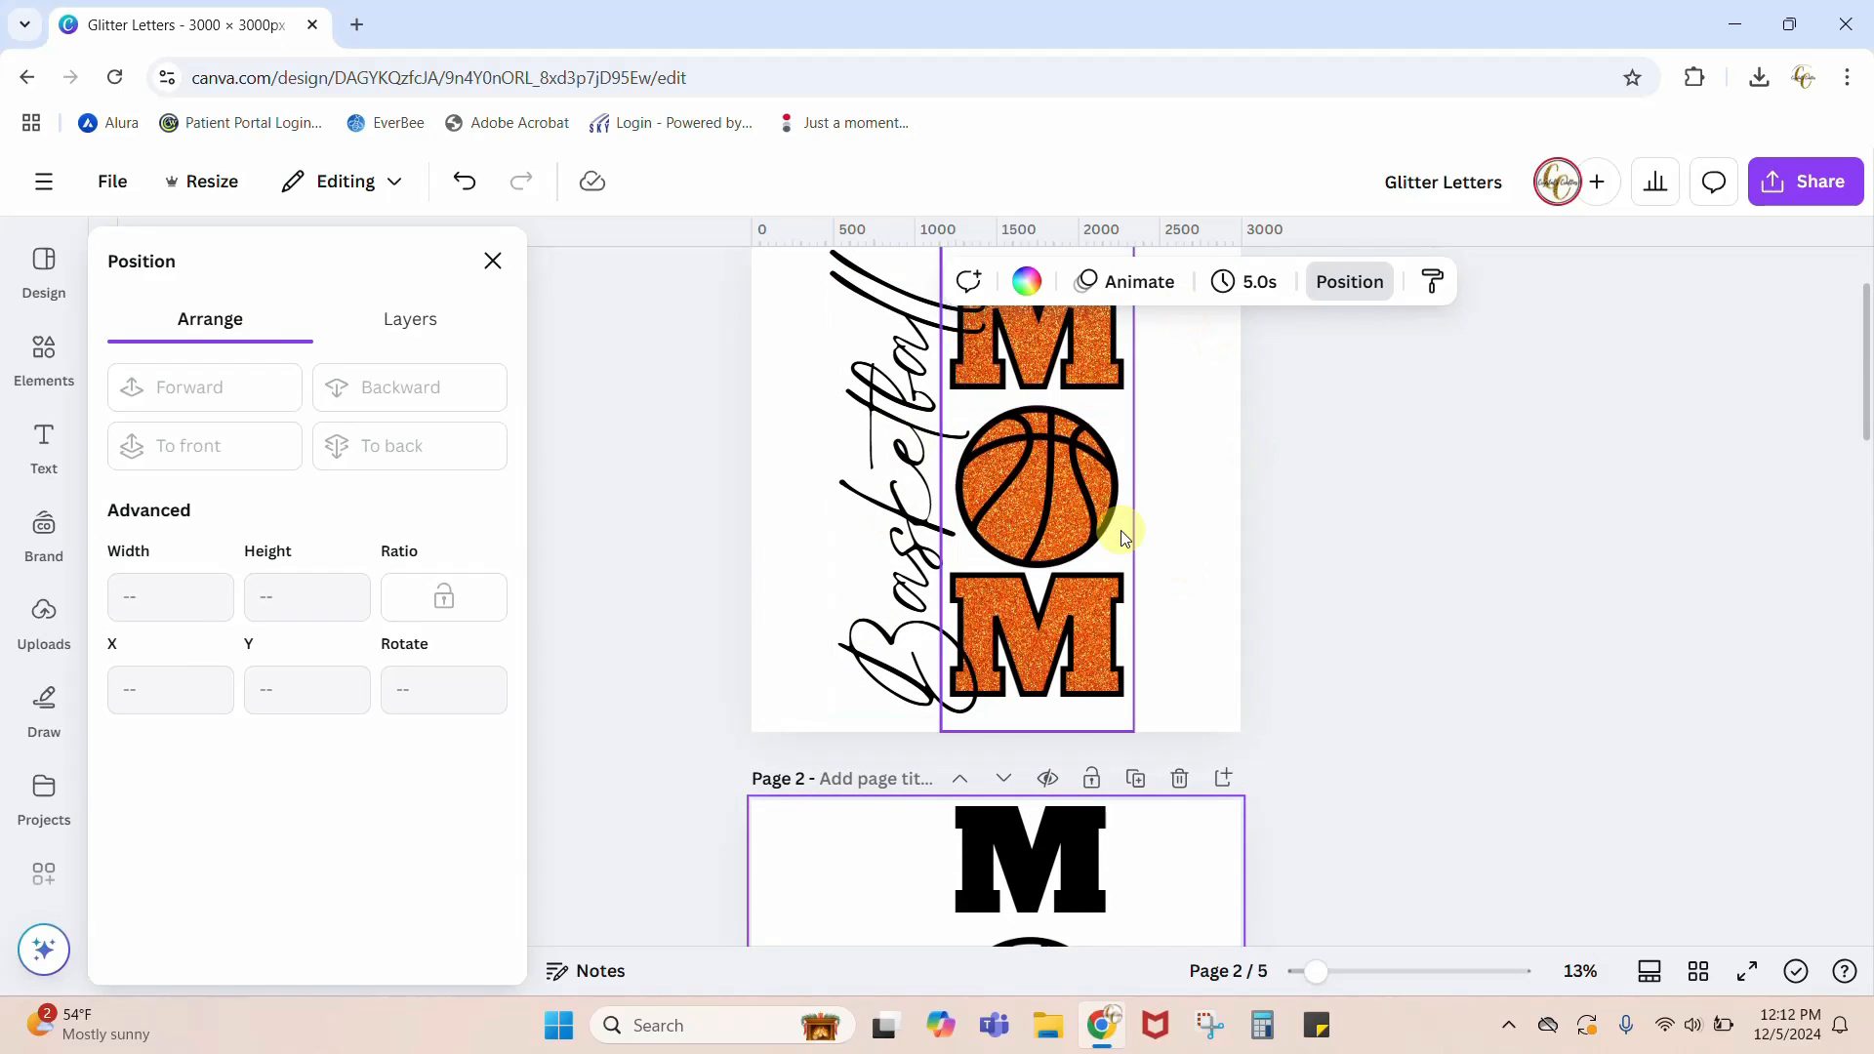
scroll(1122, 535, down, 5)
scroll(1122, 532, up, 5)
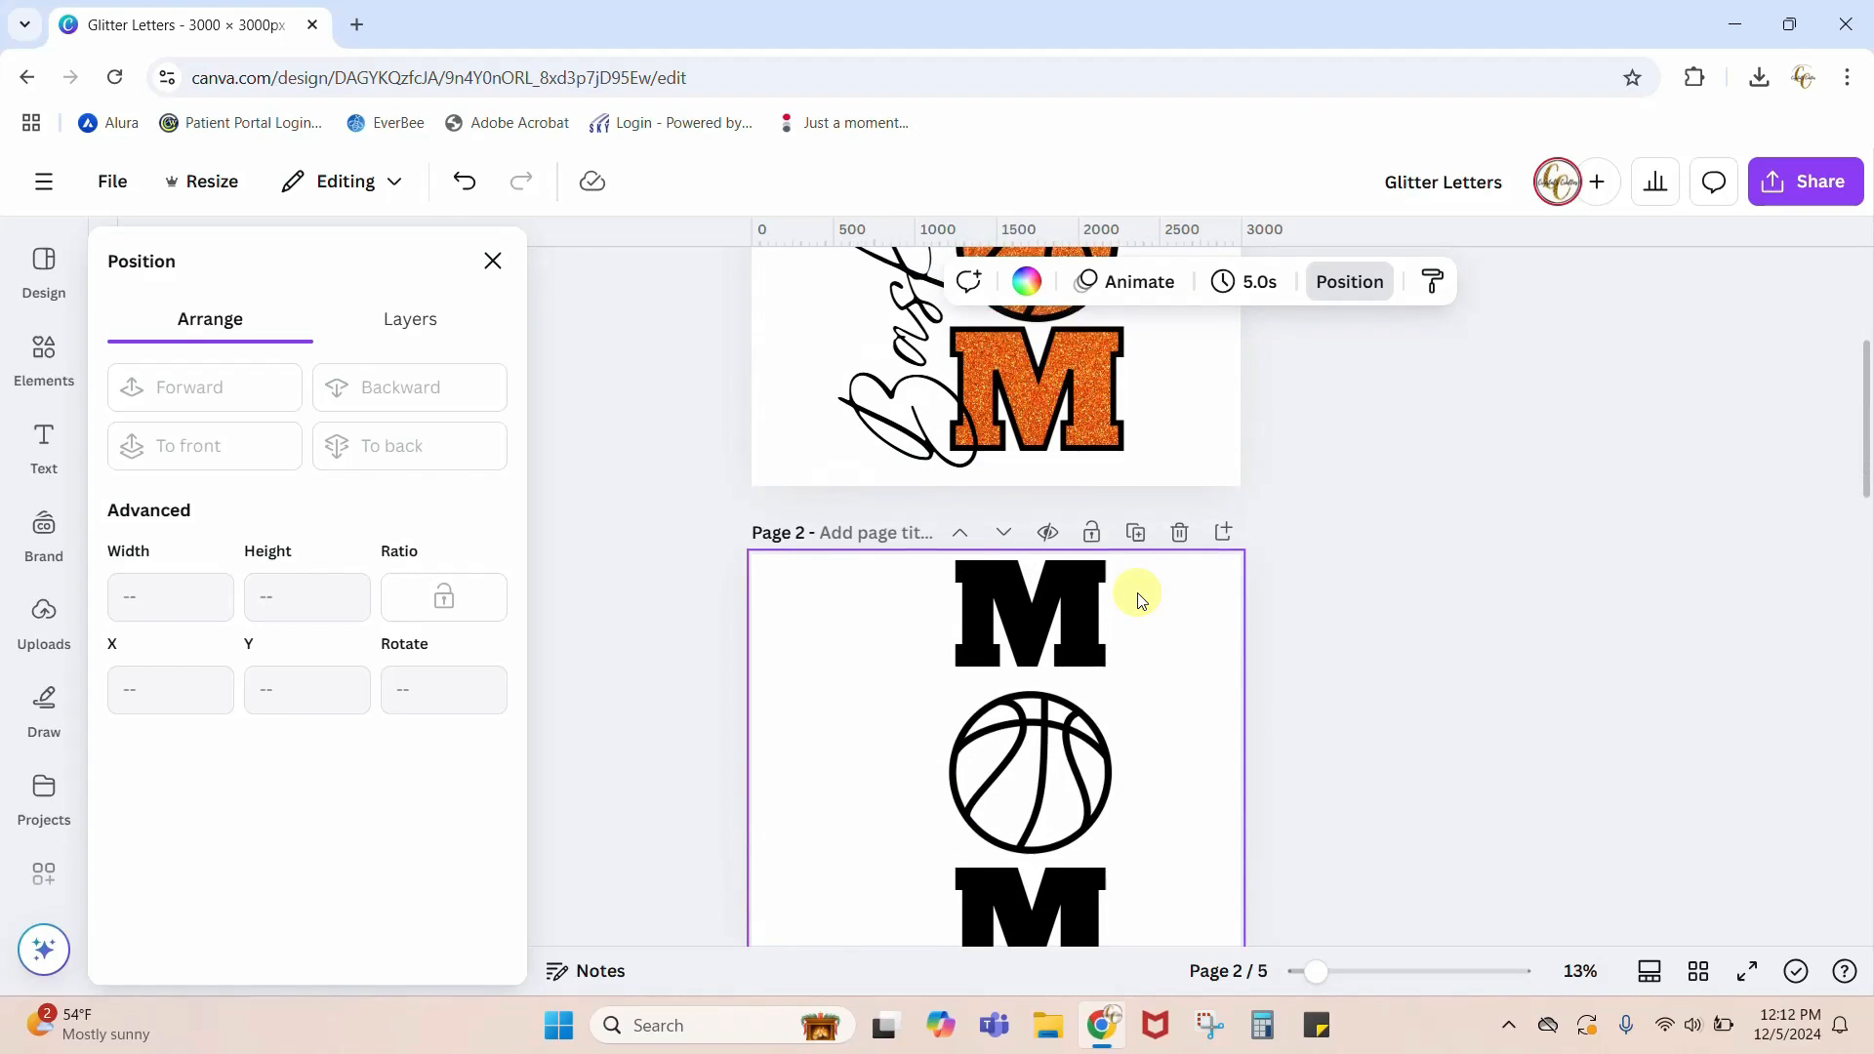
scroll(1141, 599, down, 1)
scroll(1136, 665, up, 3)
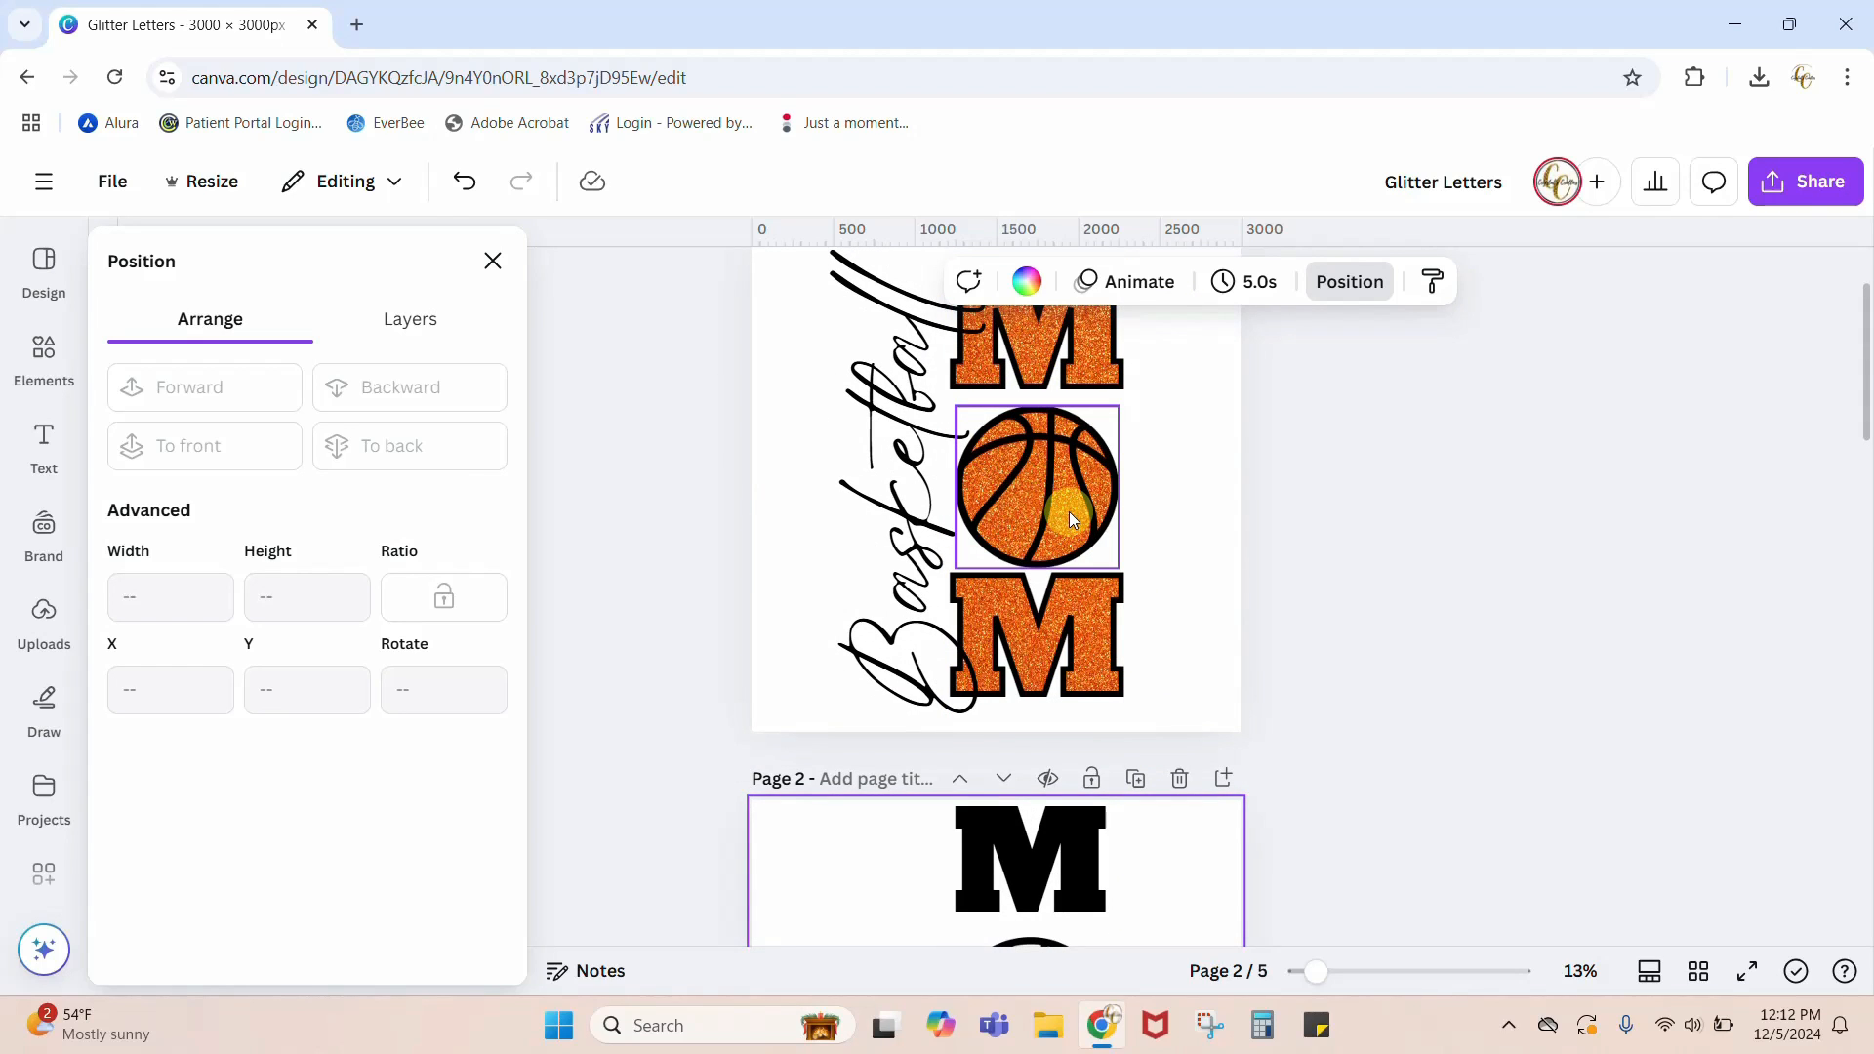
scroll(1069, 518, down, 2)
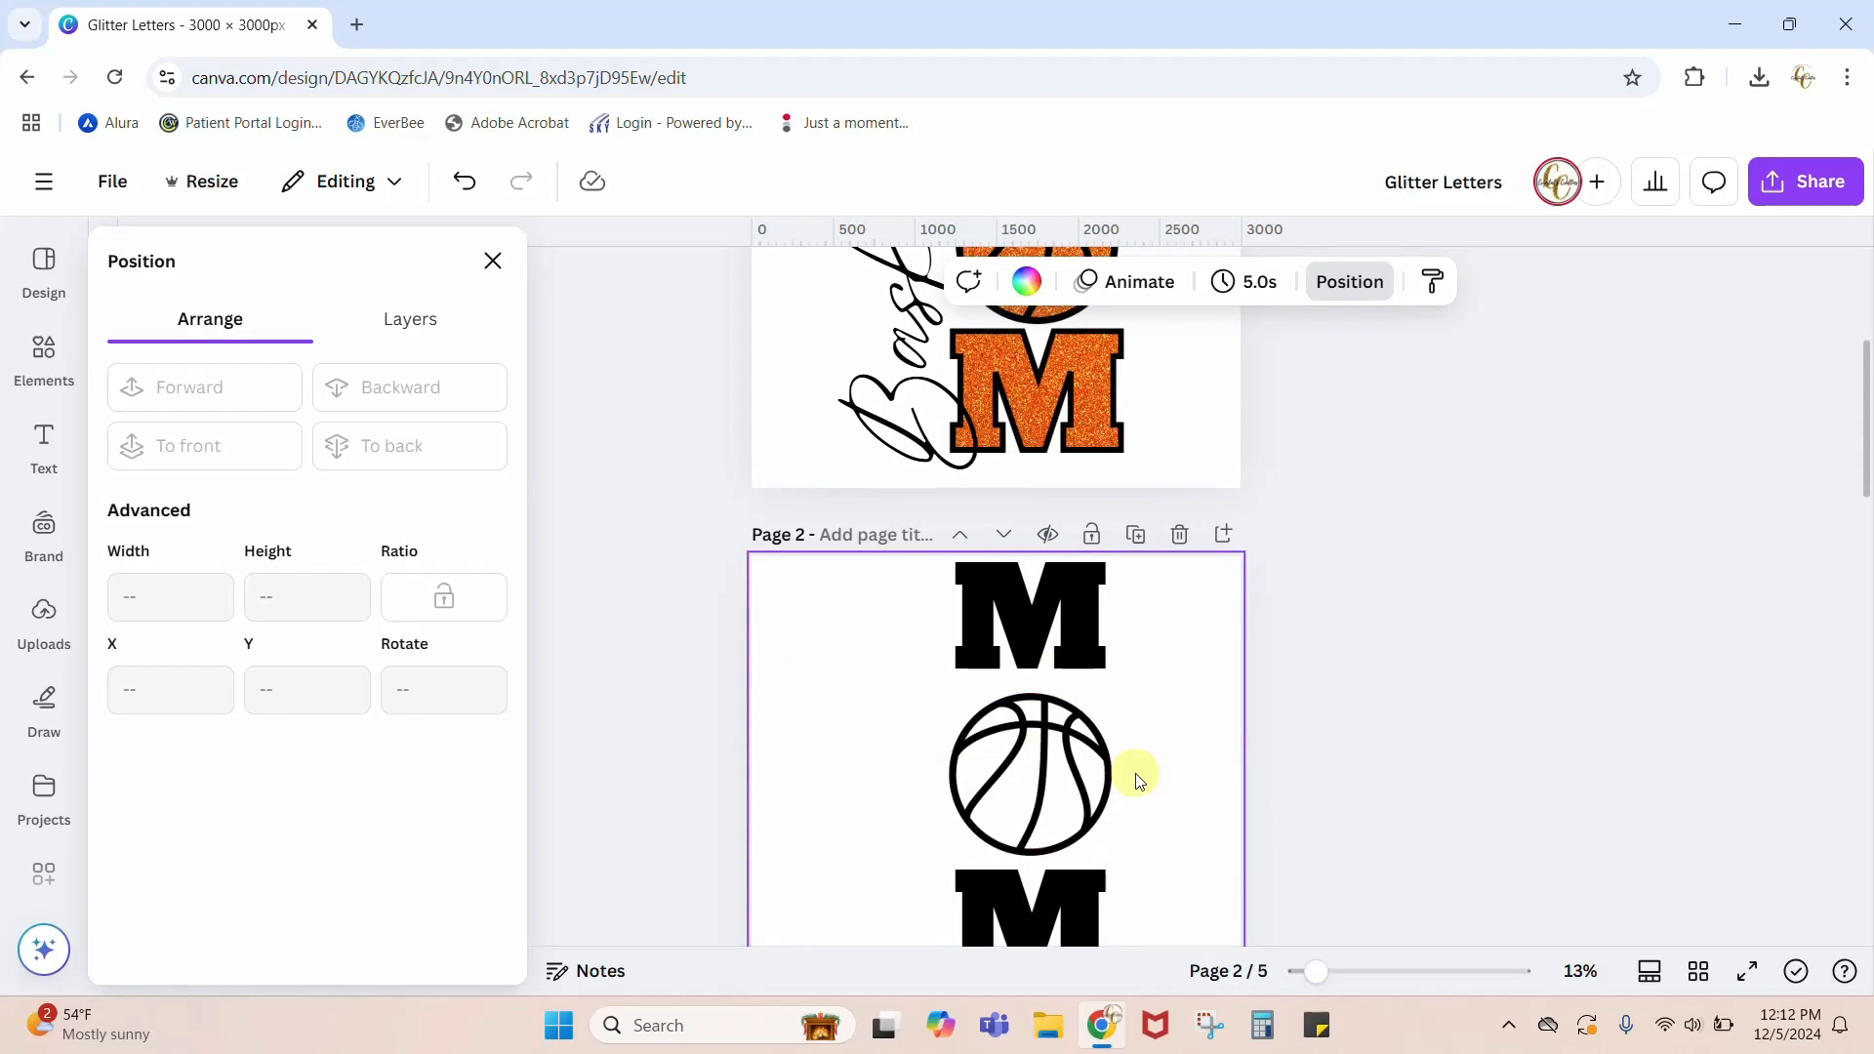
click(44, 354)
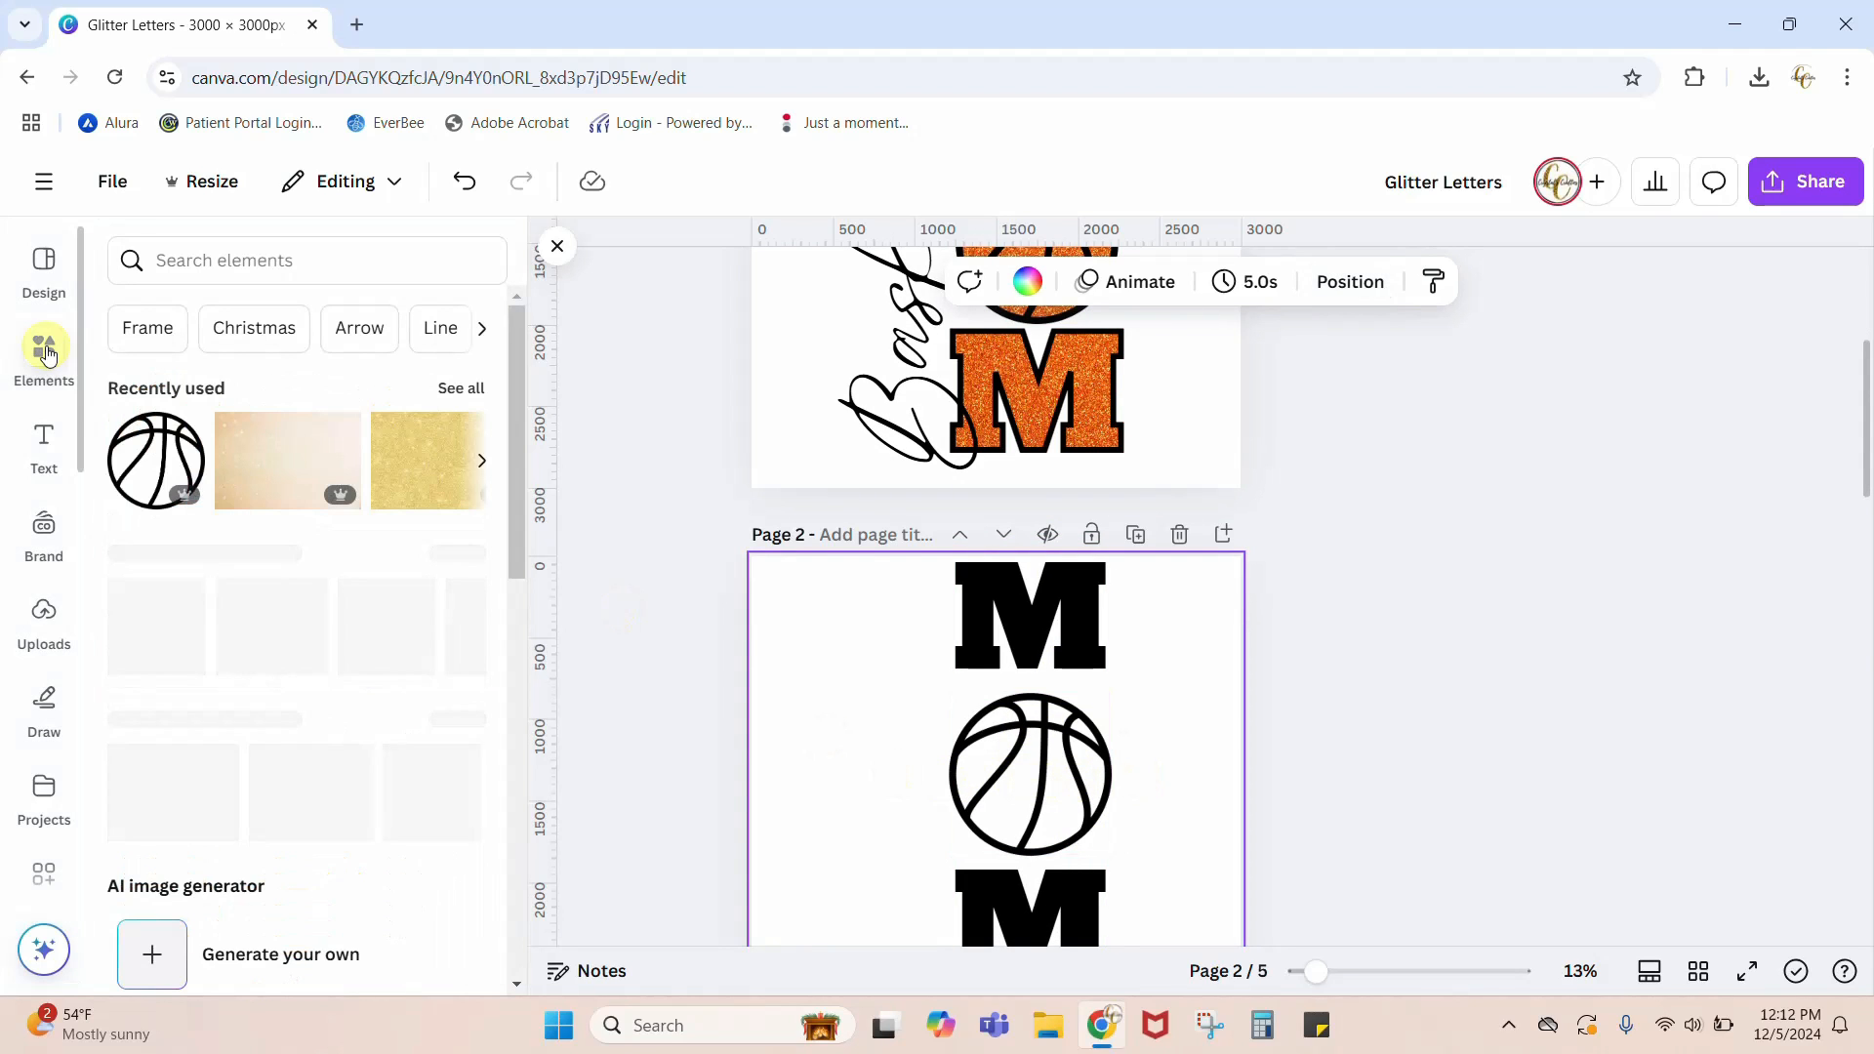
click(449, 612)
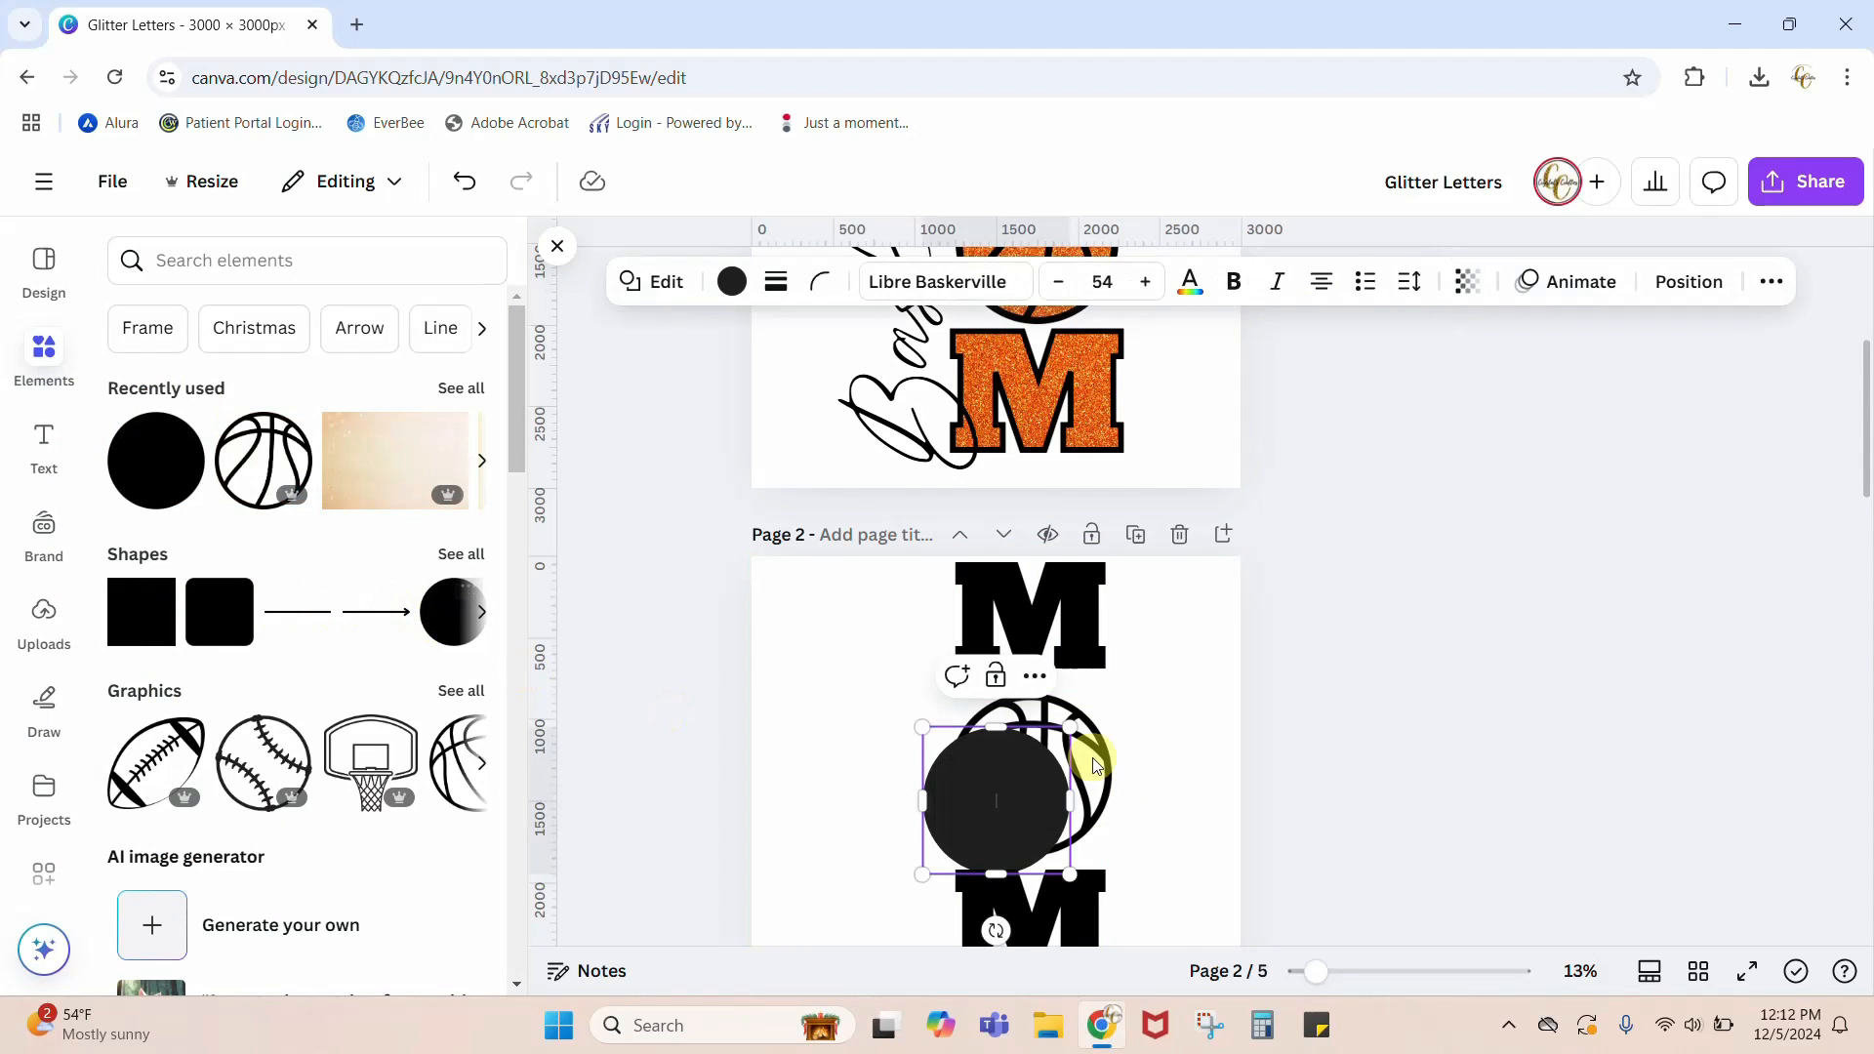
click(730, 281)
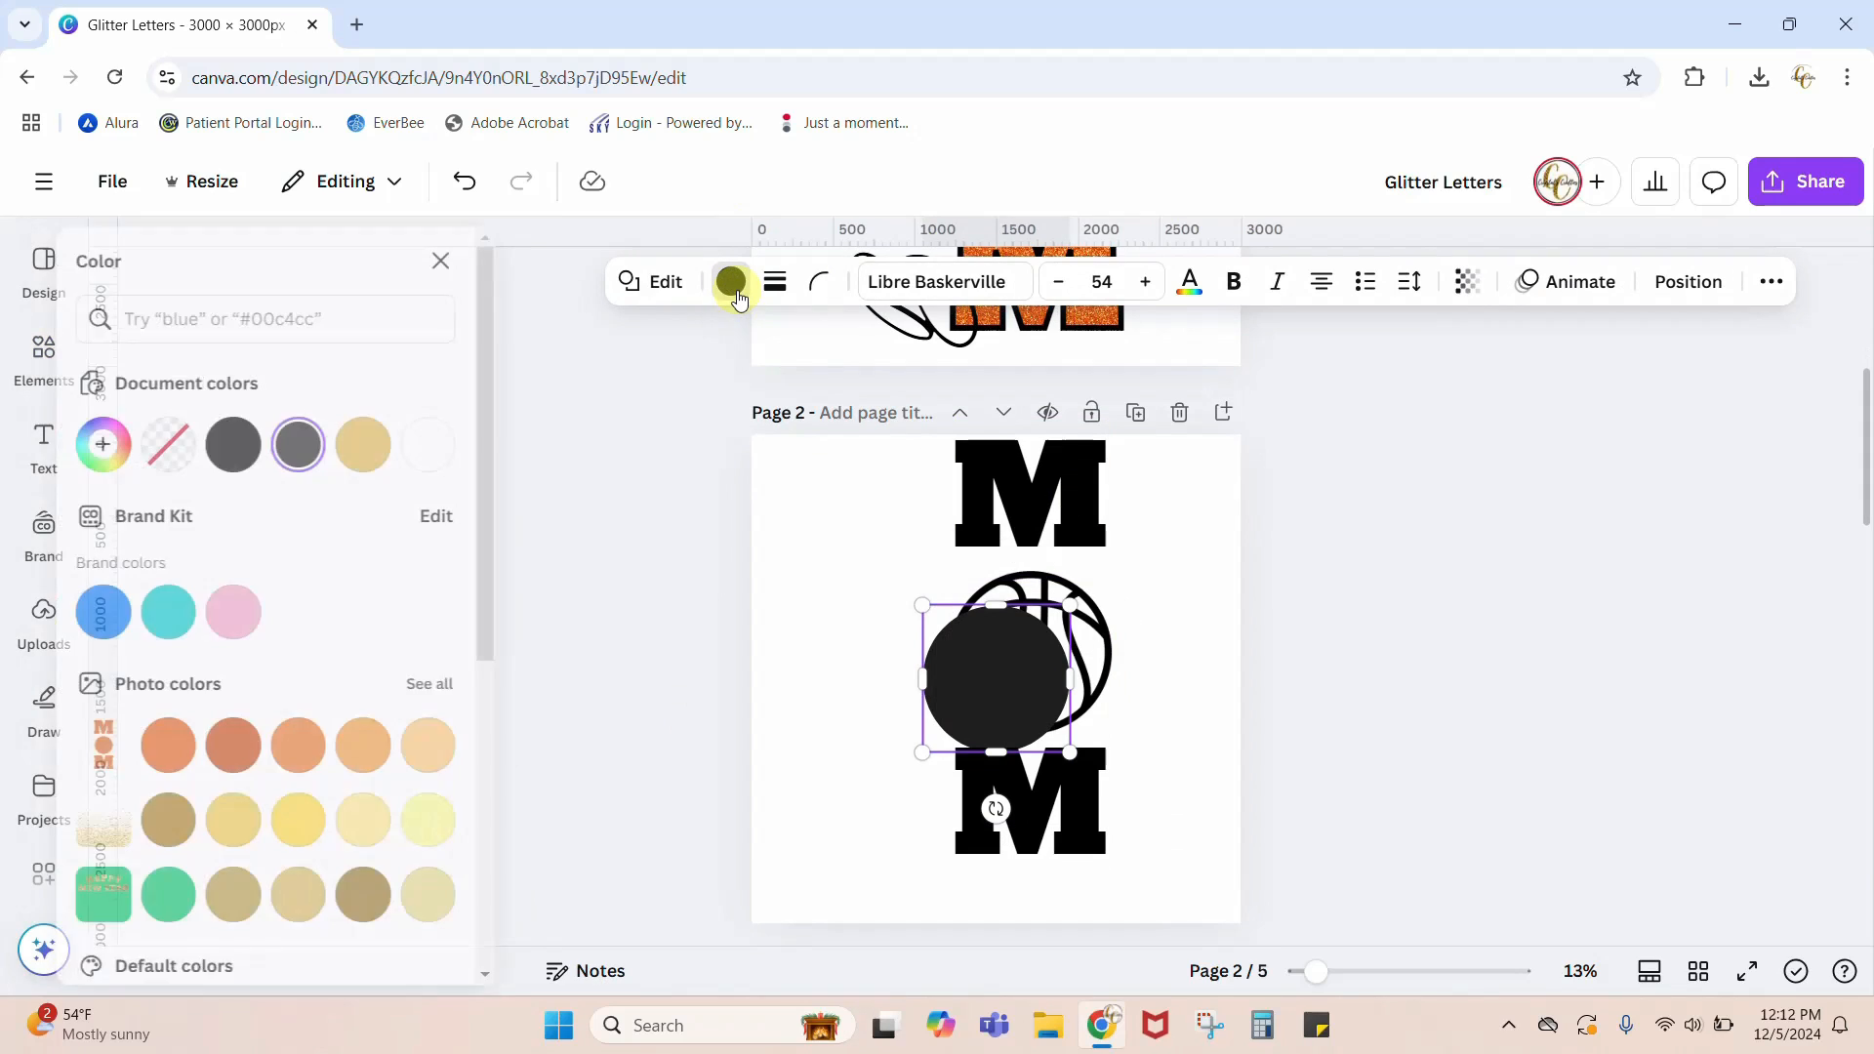
click(394, 744)
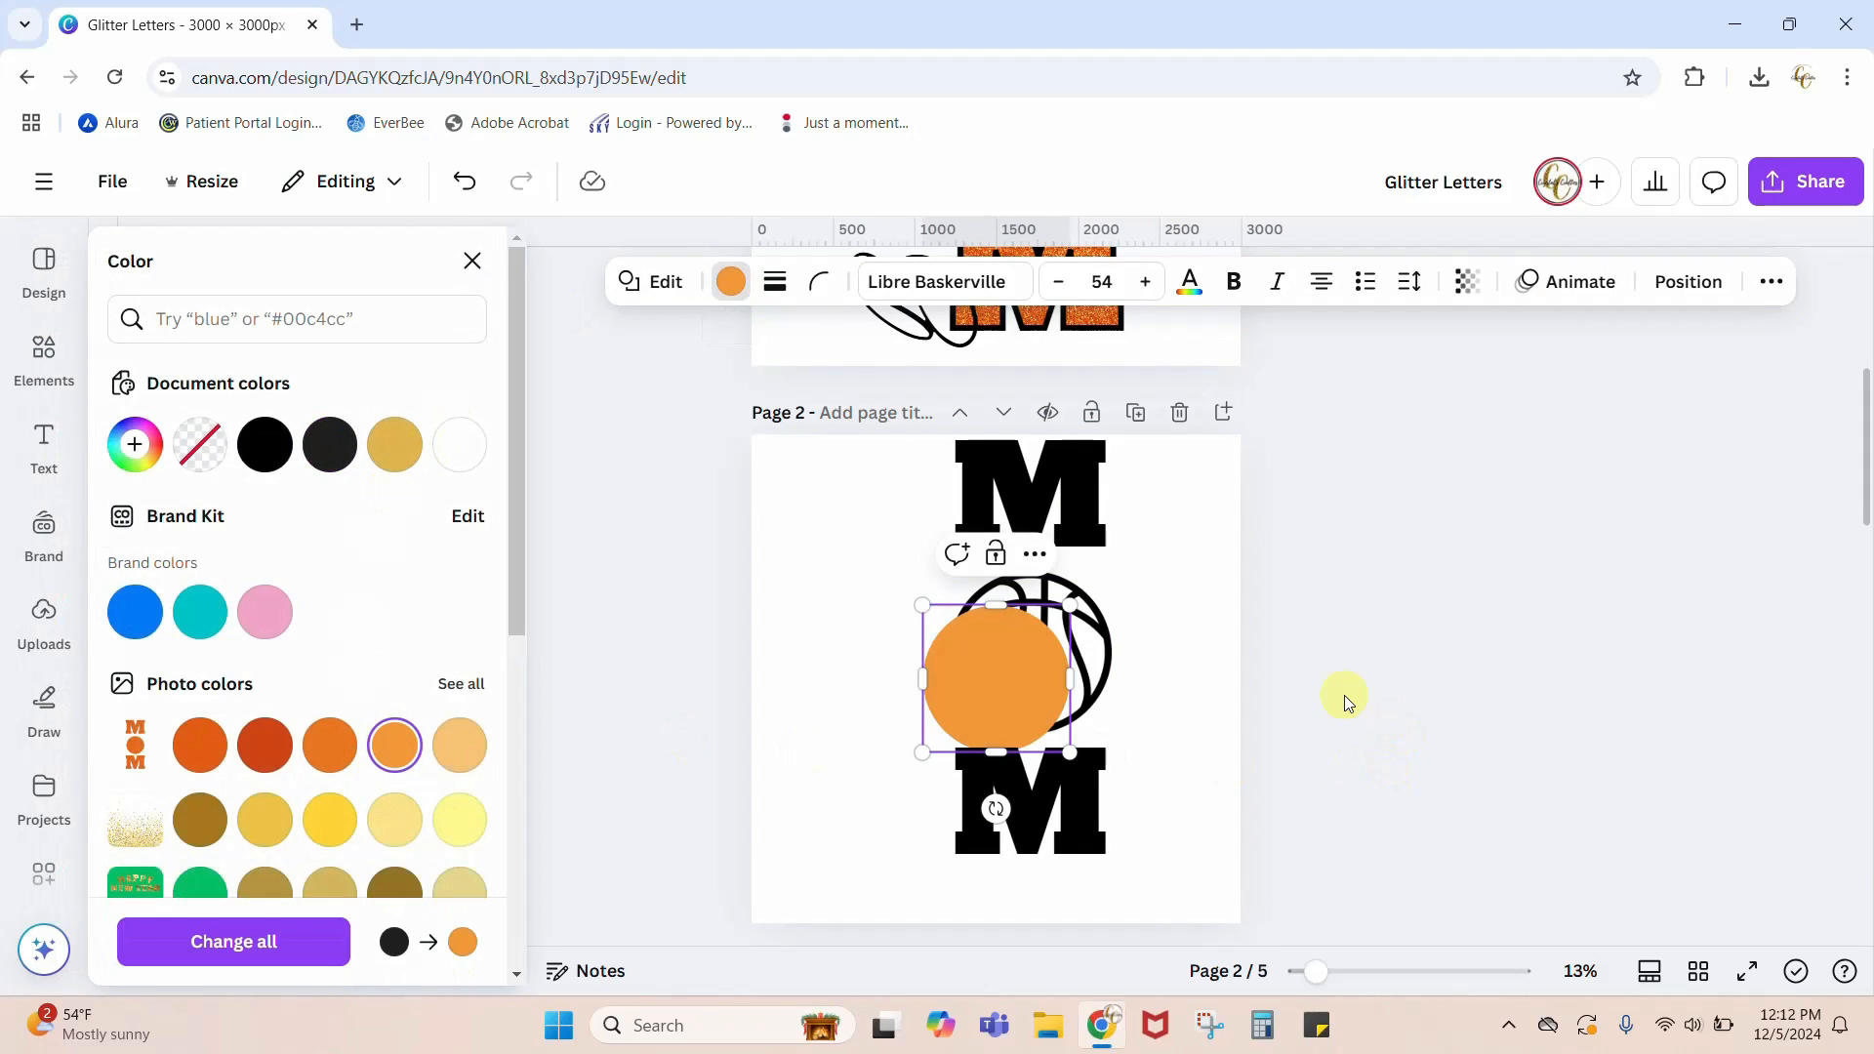
click(974, 674)
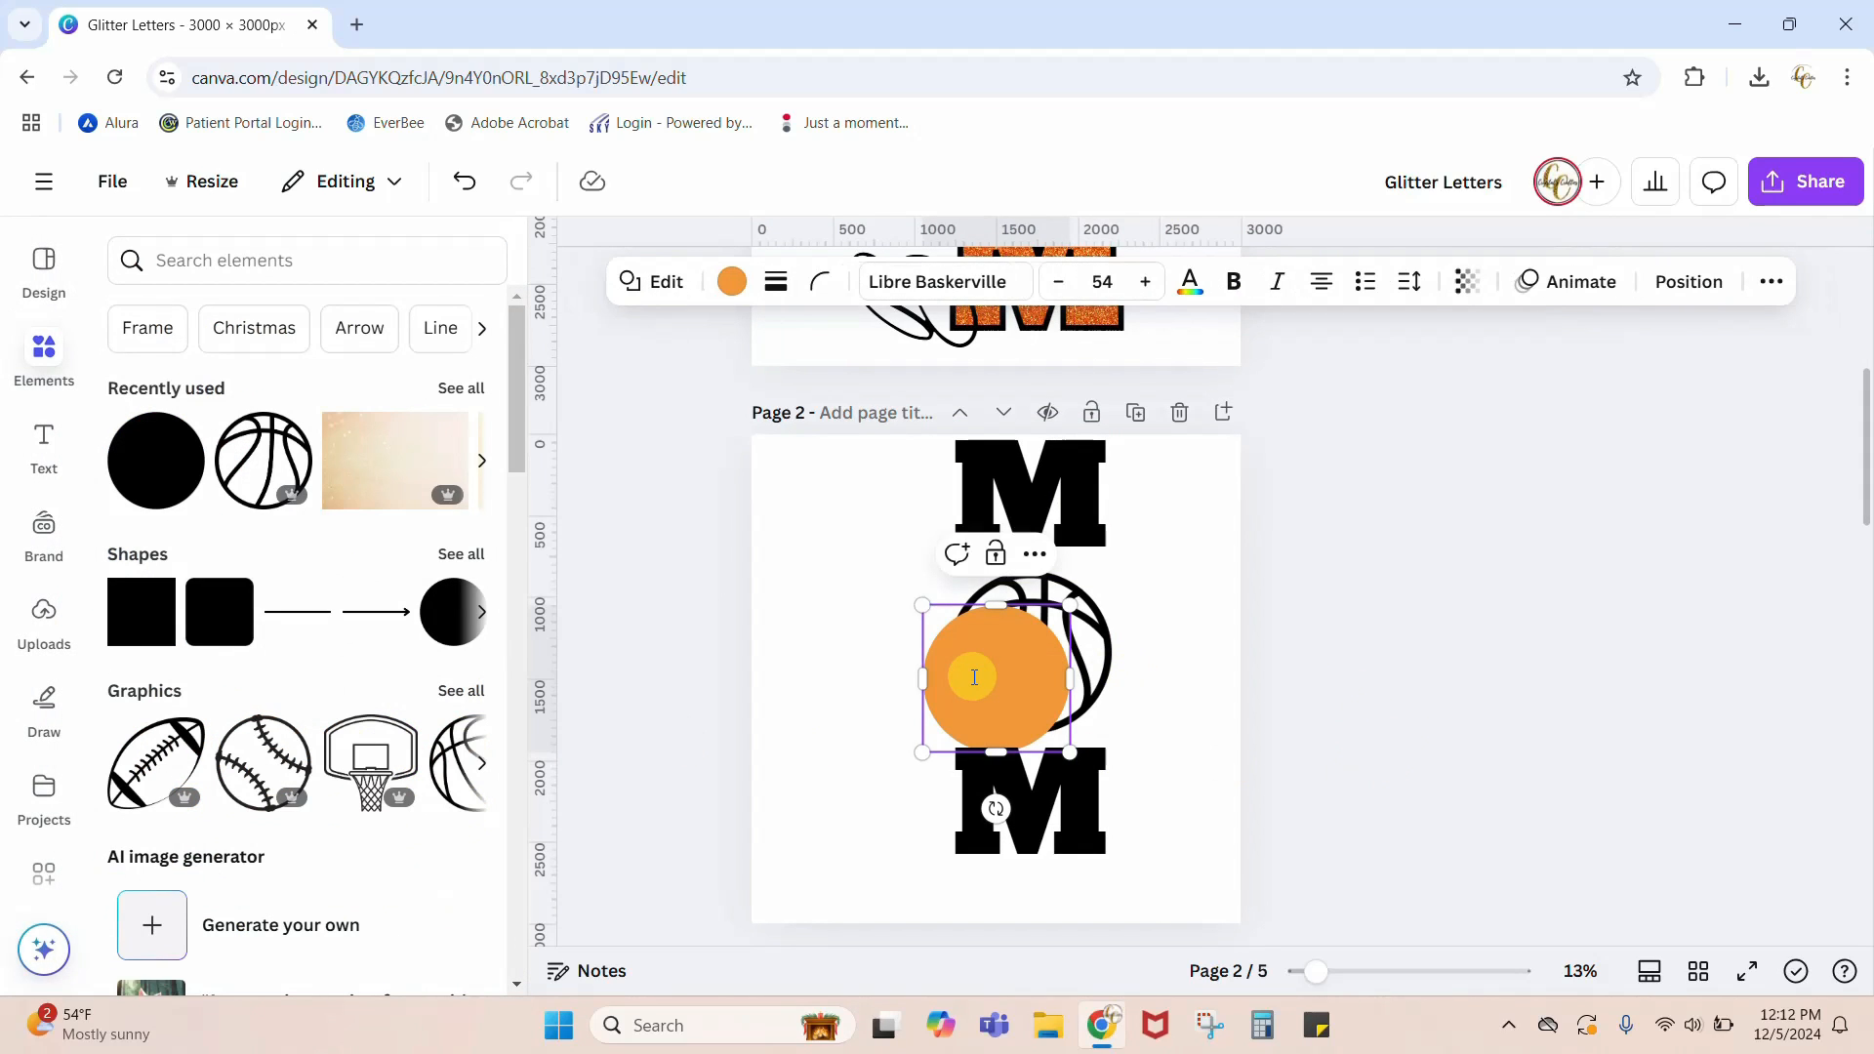
click(1142, 720)
Step: Move the orange circle over the basketball and resize it to fit just inside the ball's black outline
drag(982, 685, 1008, 659)
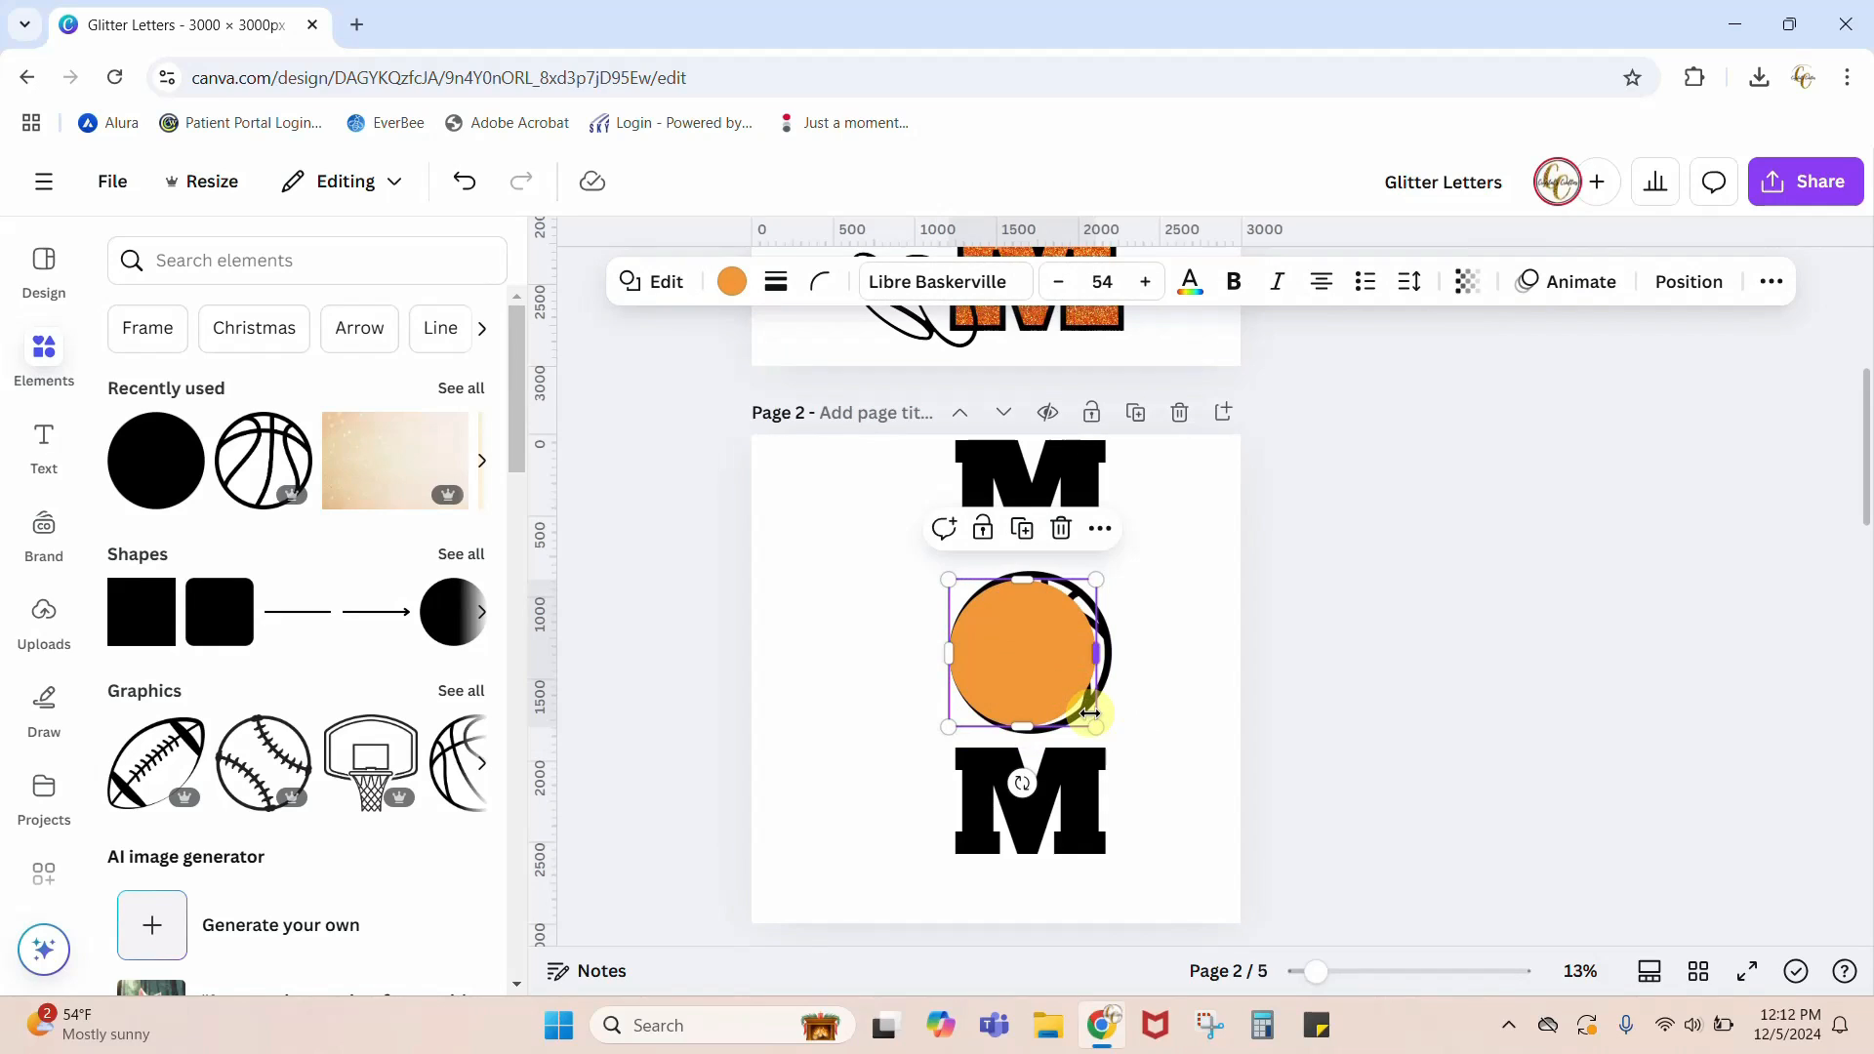
drag(1090, 713, 1030, 675)
click(1157, 809)
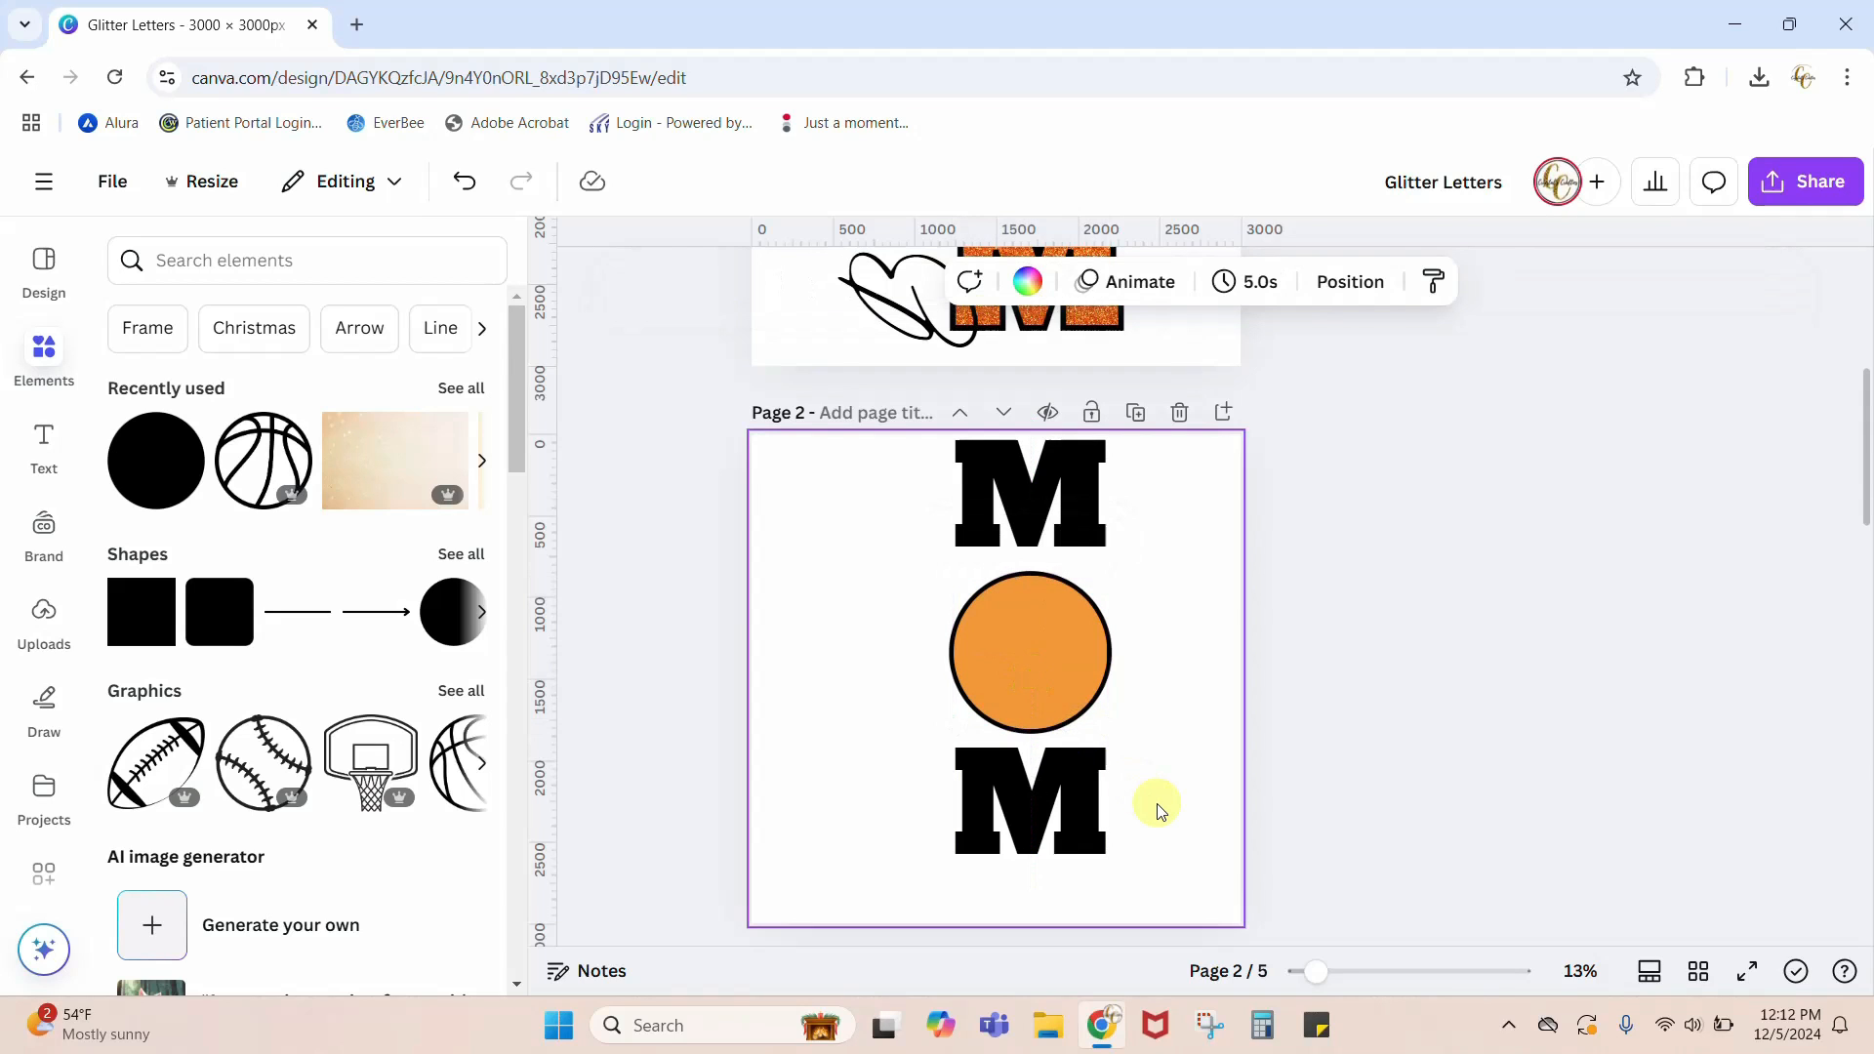
Step: Send the orange circle backward so it sits behind the basketball outline
click(1050, 637)
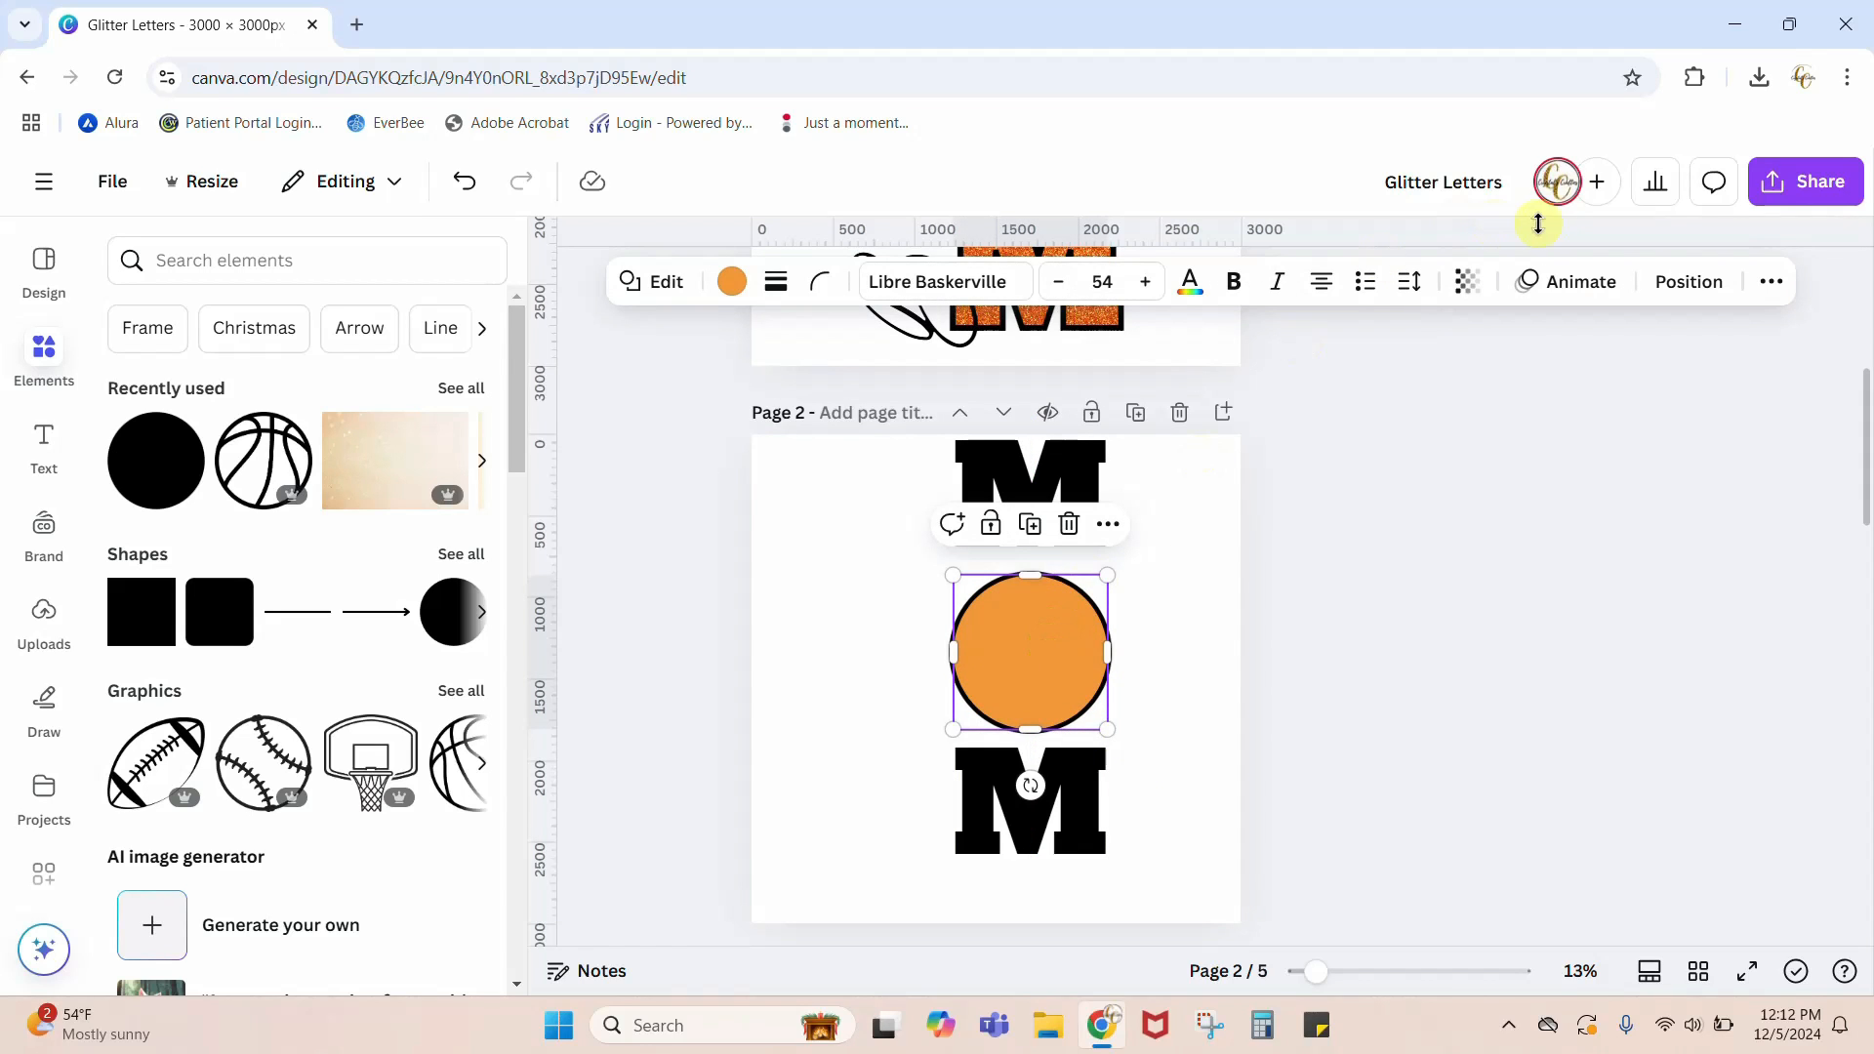
click(1688, 283)
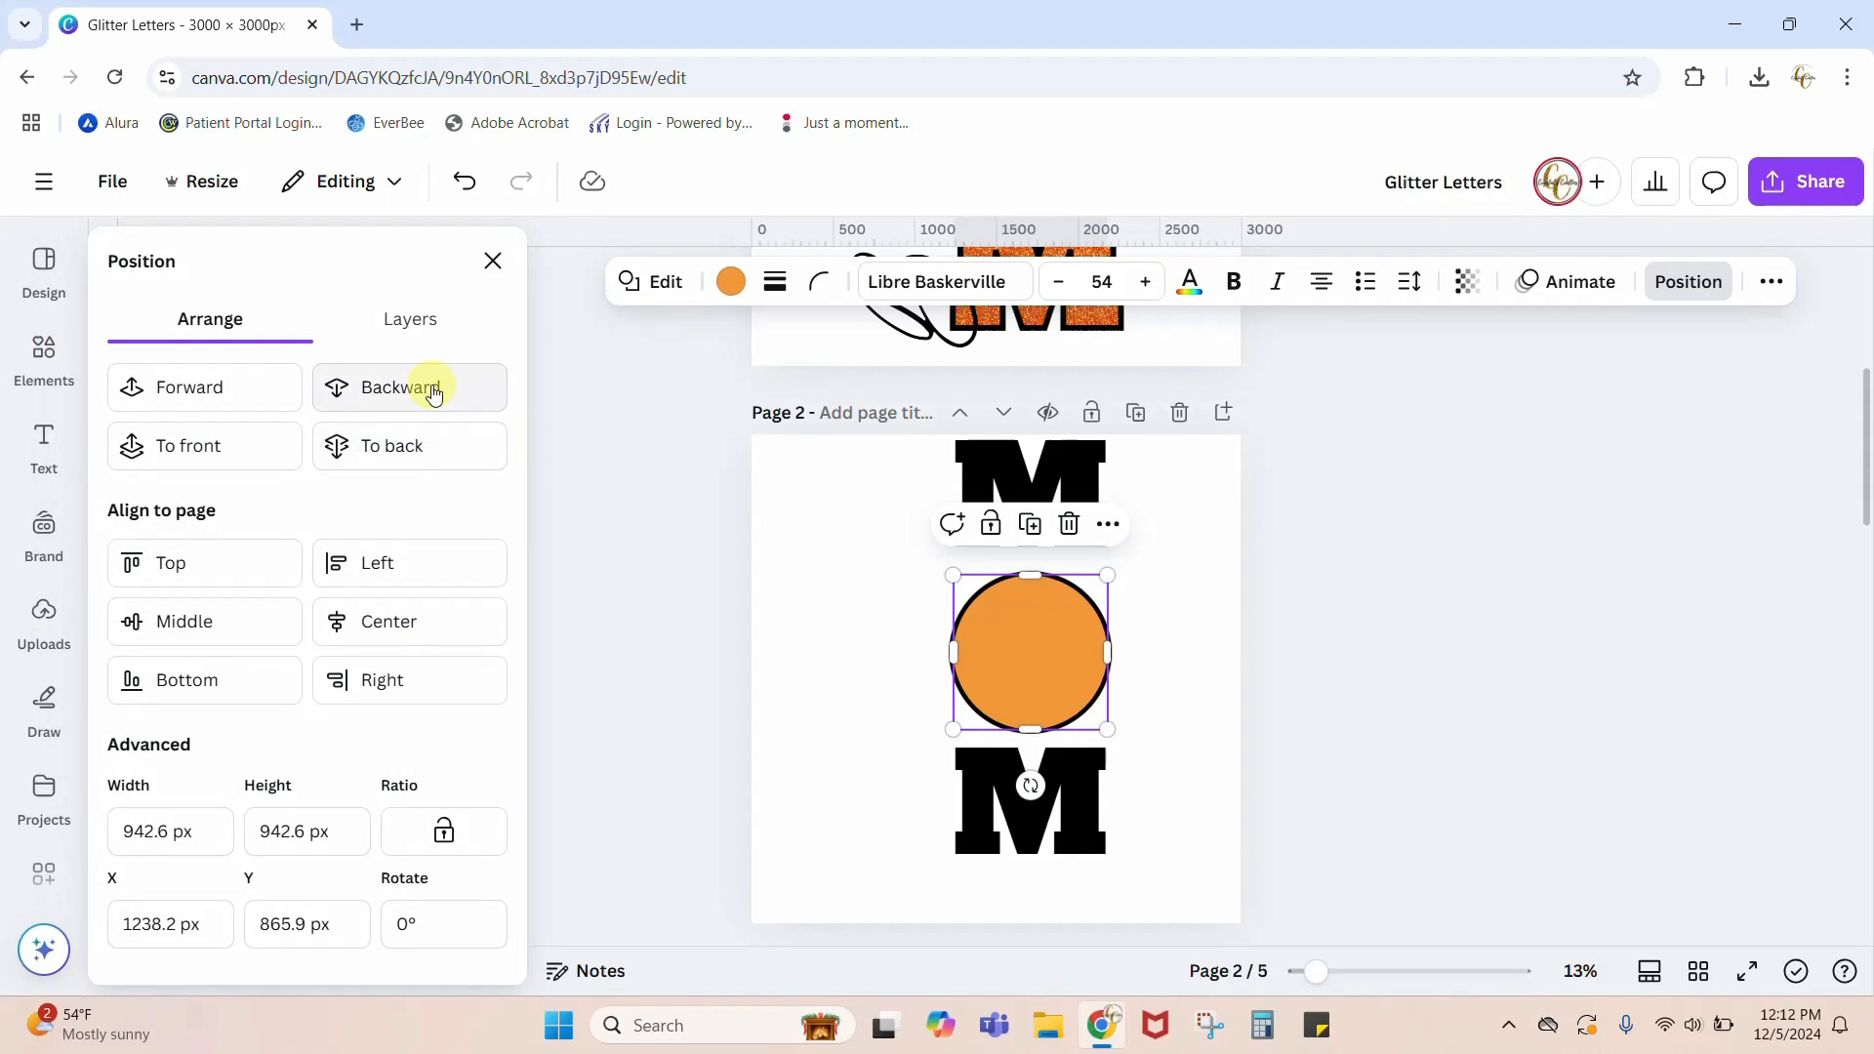
click(430, 386)
click(1397, 676)
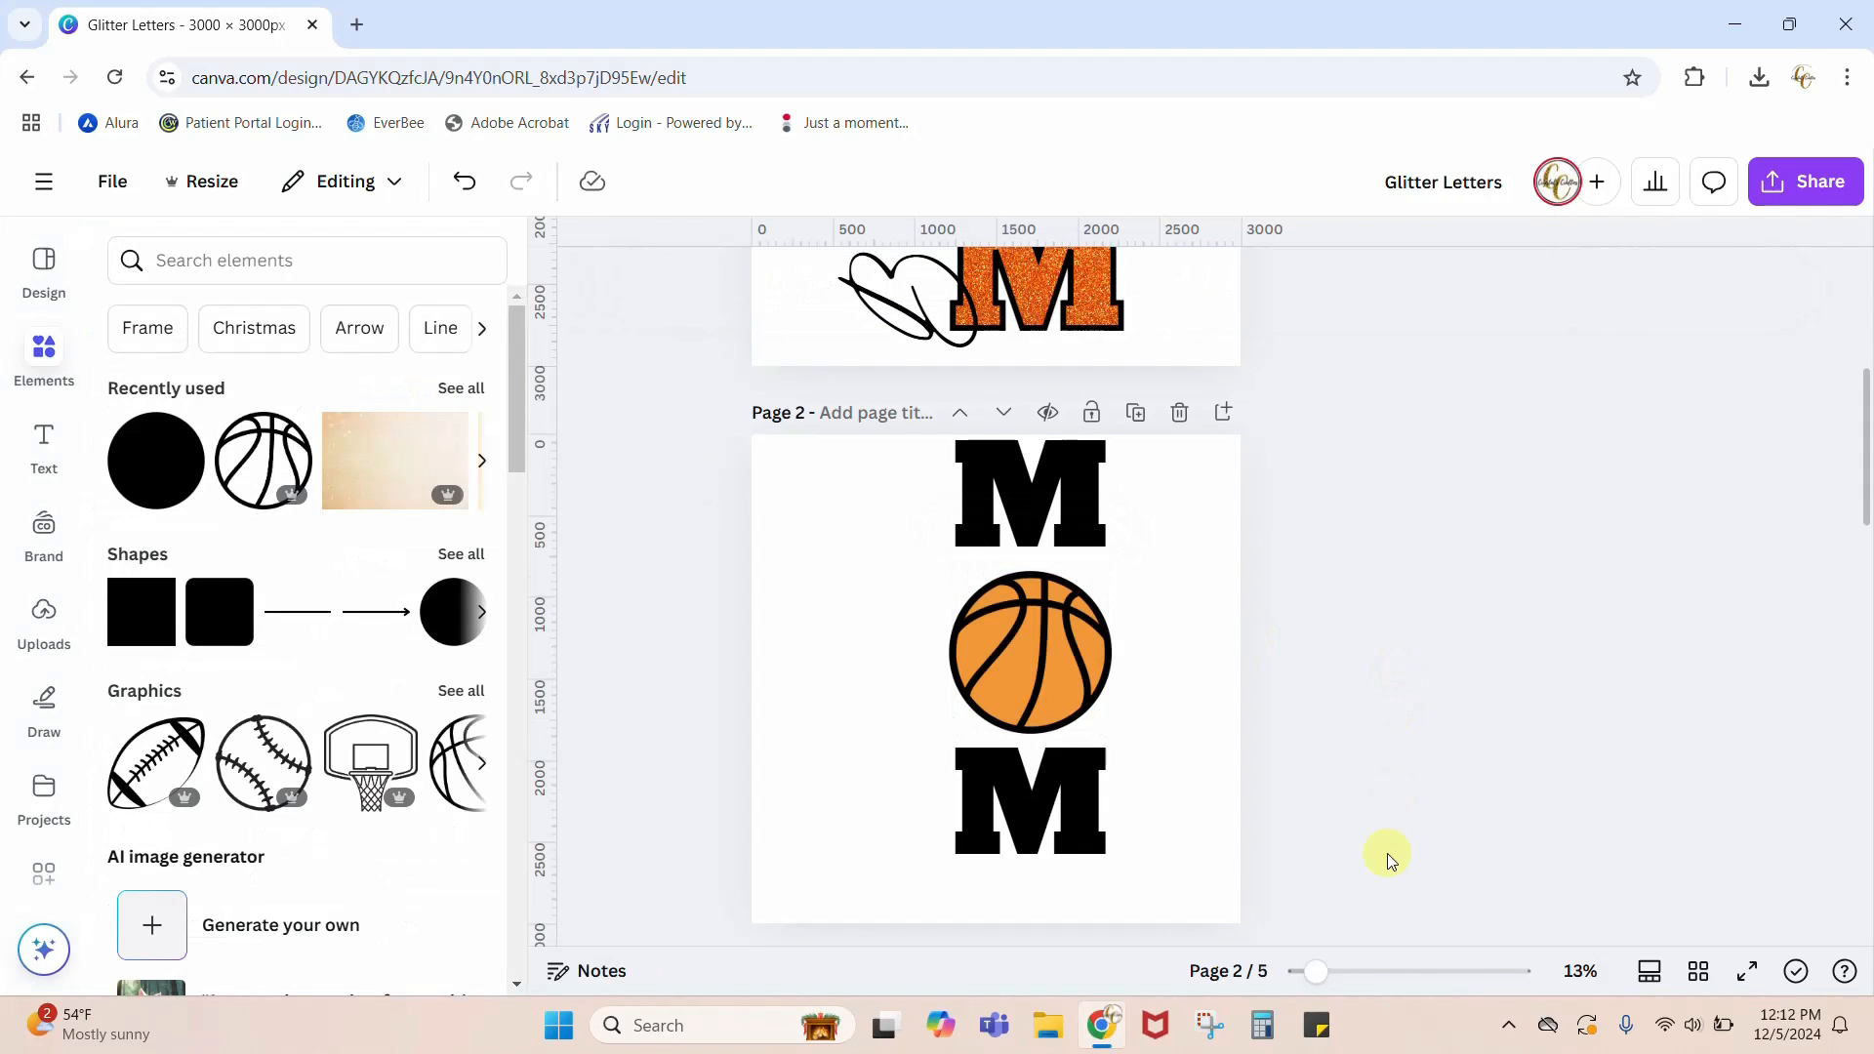
Step: Nudge the lower M upward to close most of the gap beneath the basketball
drag(1333, 979, 1368, 973)
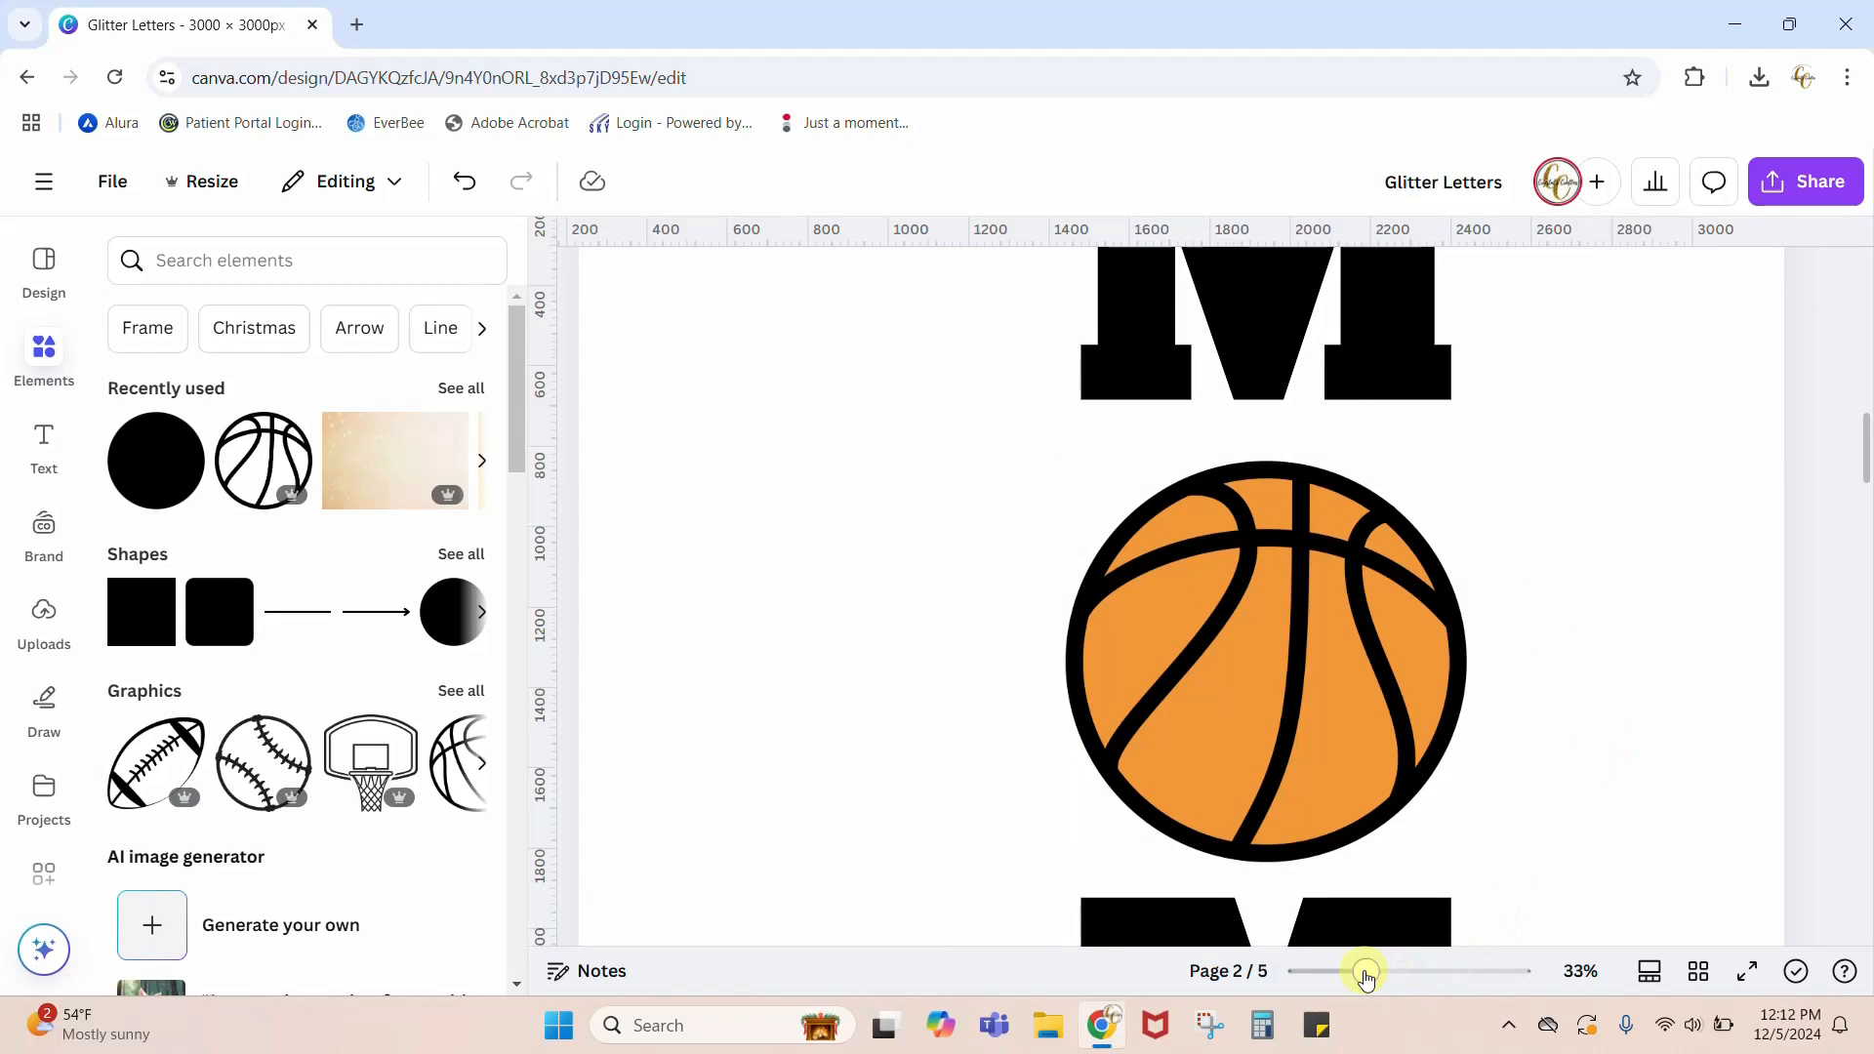
drag(1365, 975, 1339, 973)
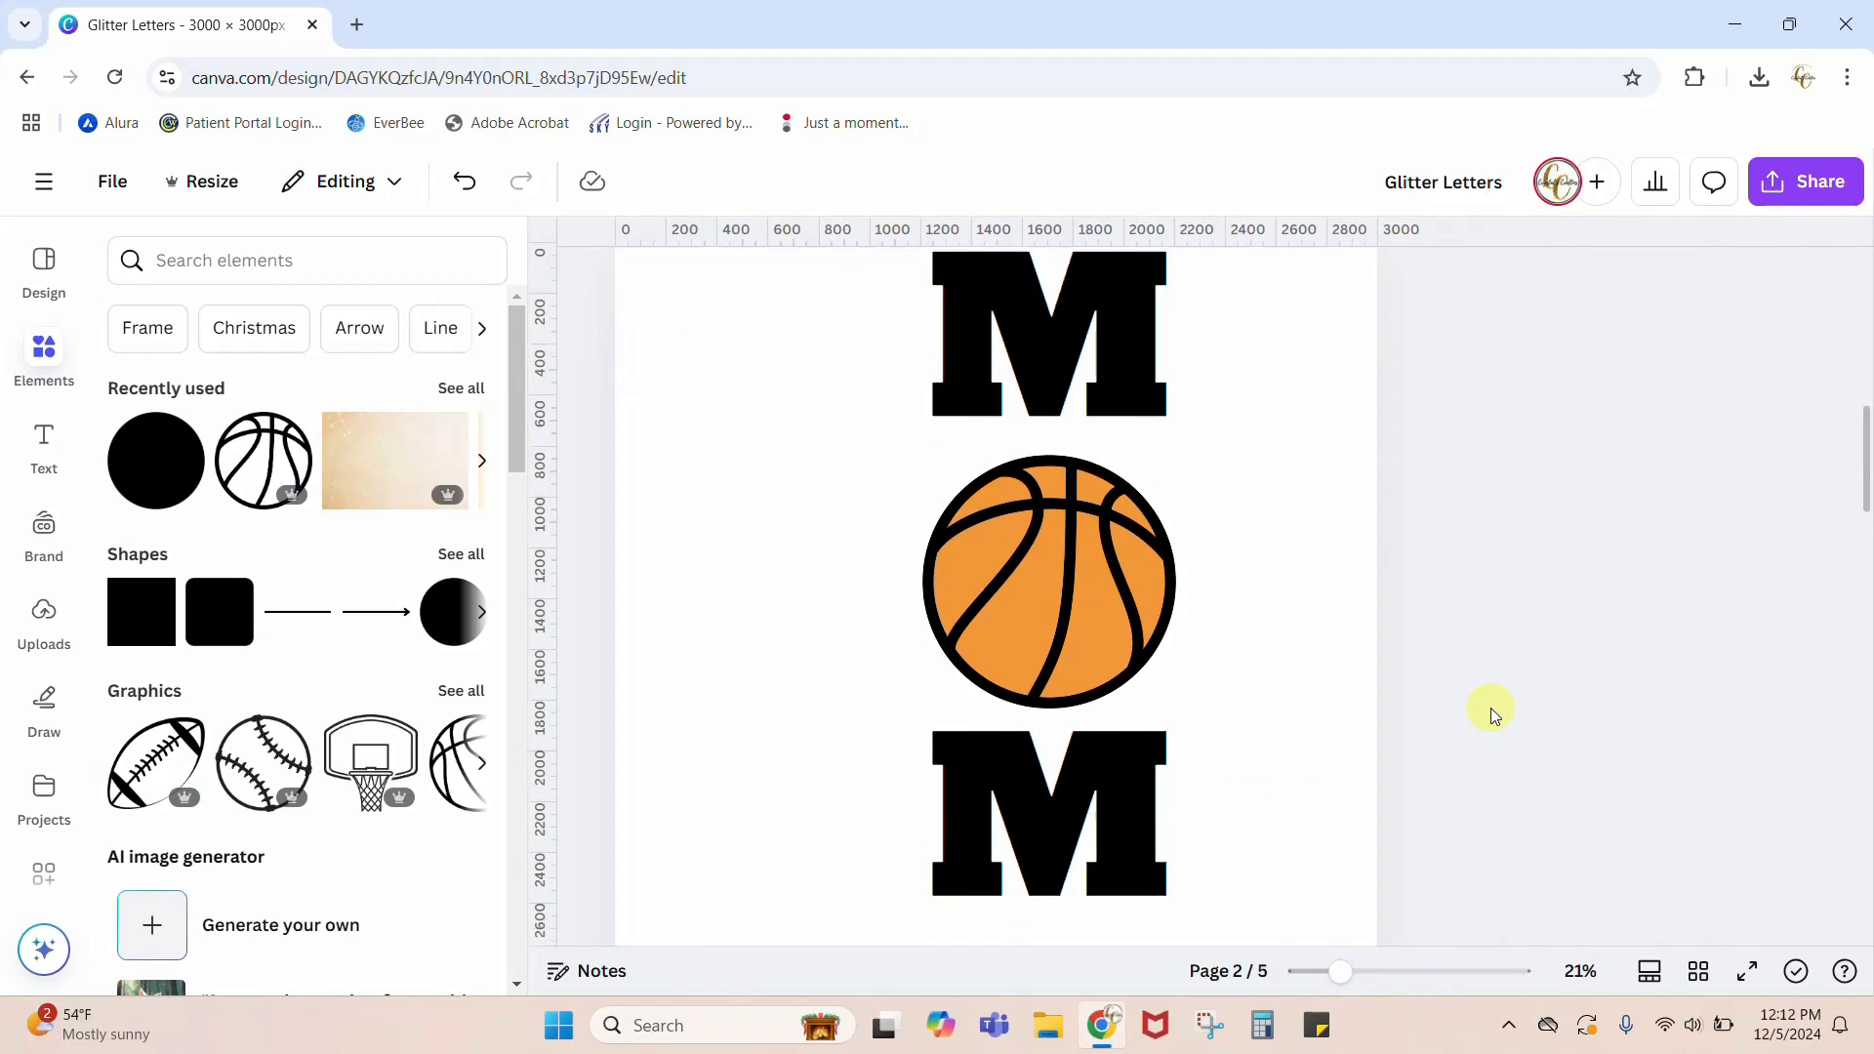
scroll(1490, 707, down, 1)
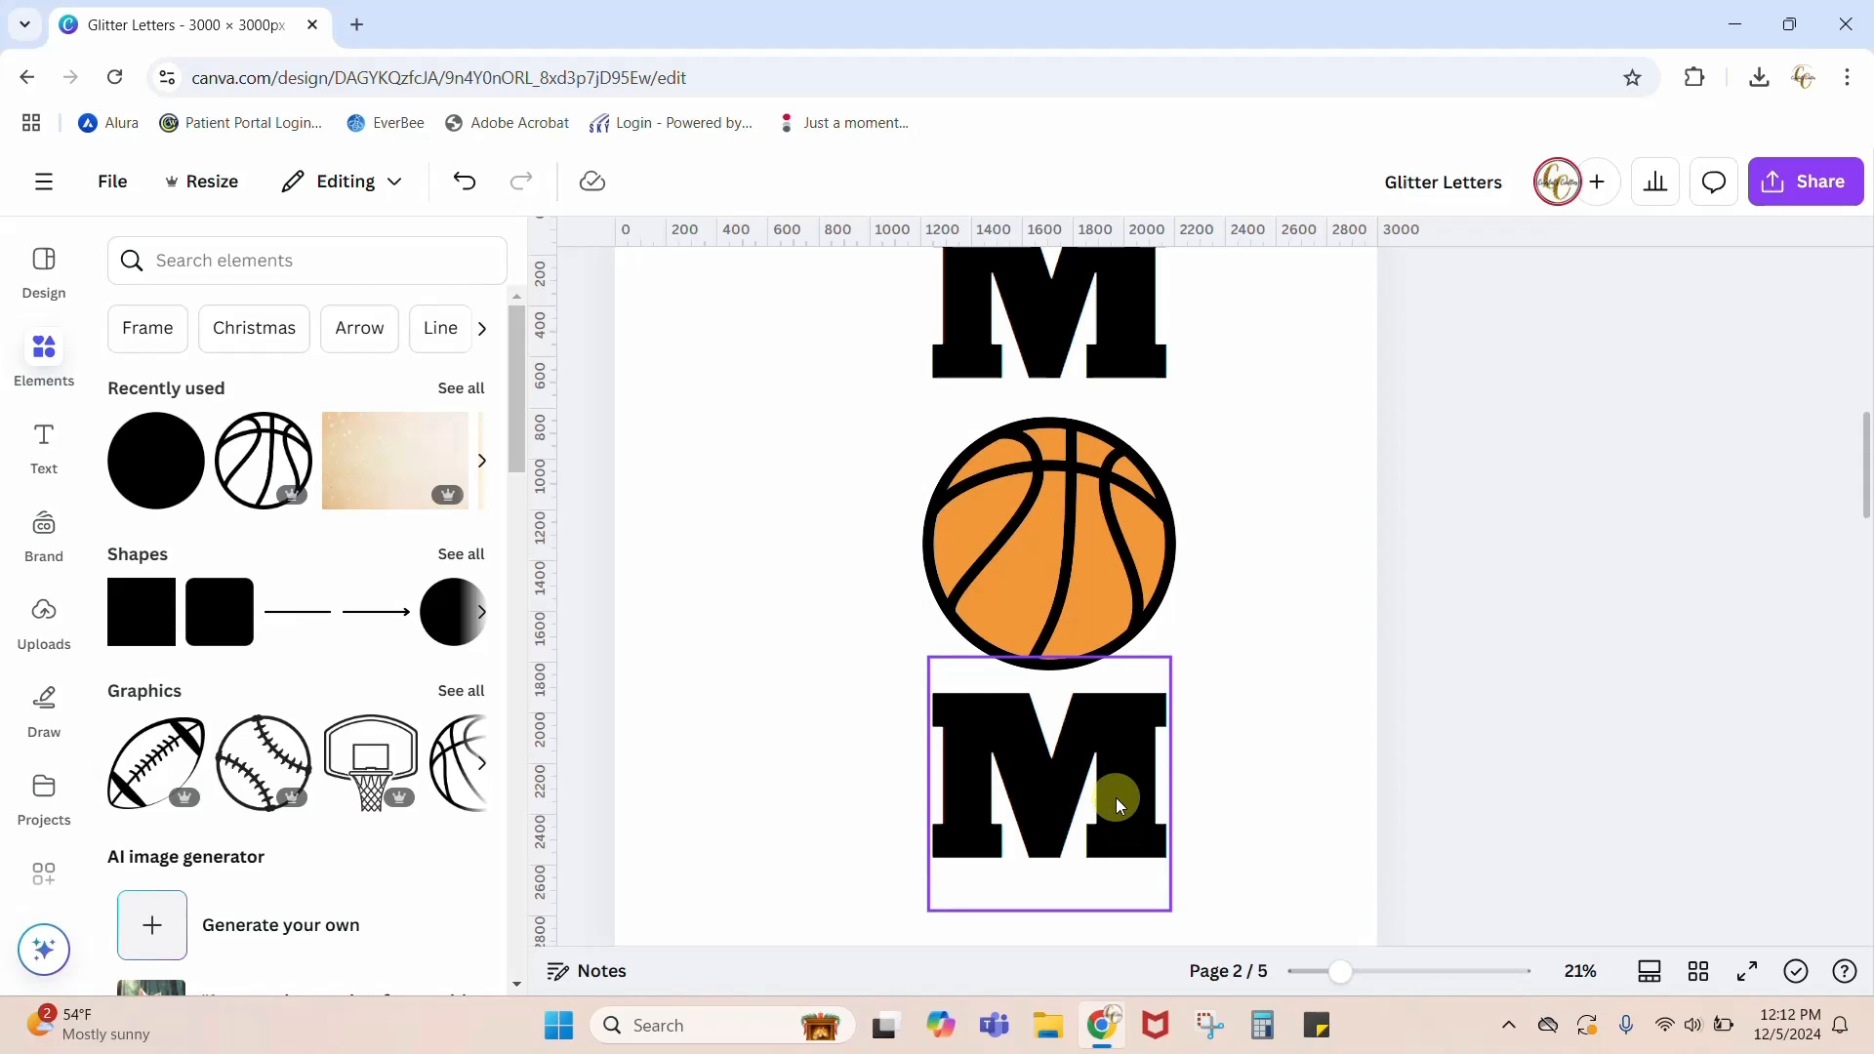
click(1338, 973)
drag(1338, 973, 1328, 973)
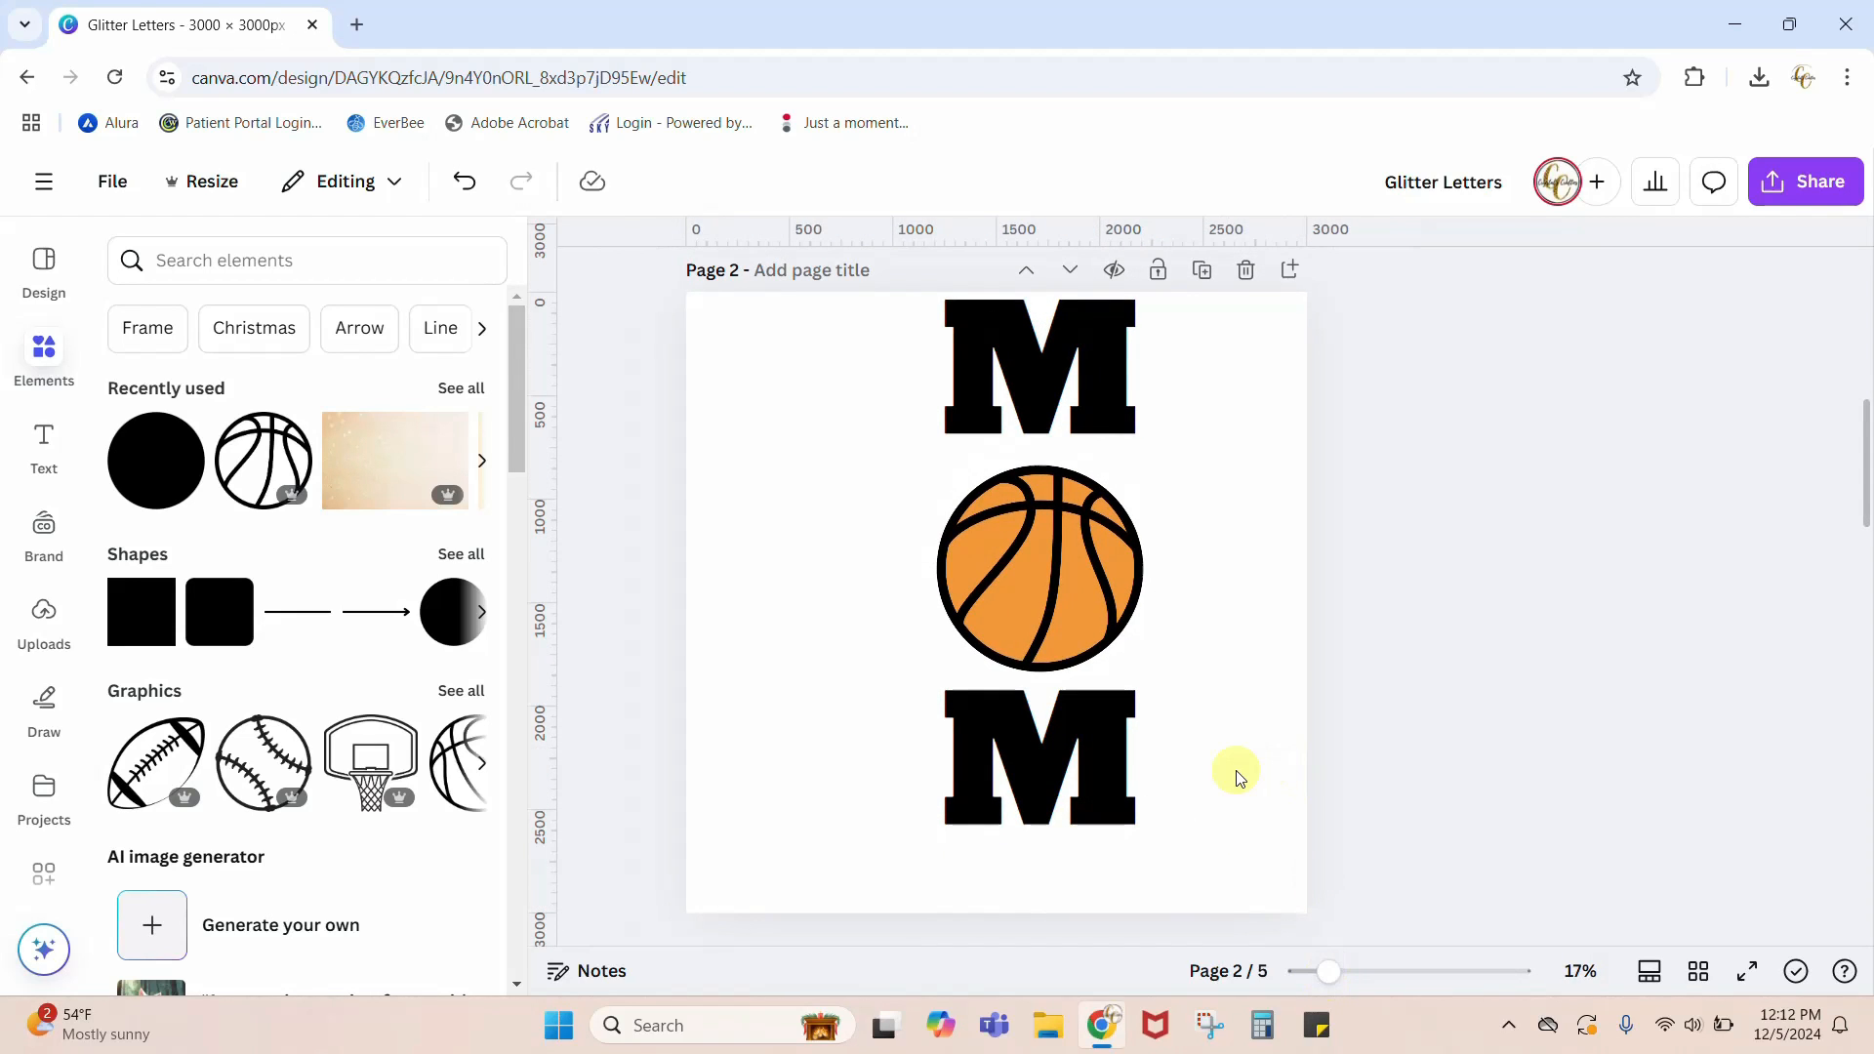
scroll(1238, 775, up, 1)
click(1117, 868)
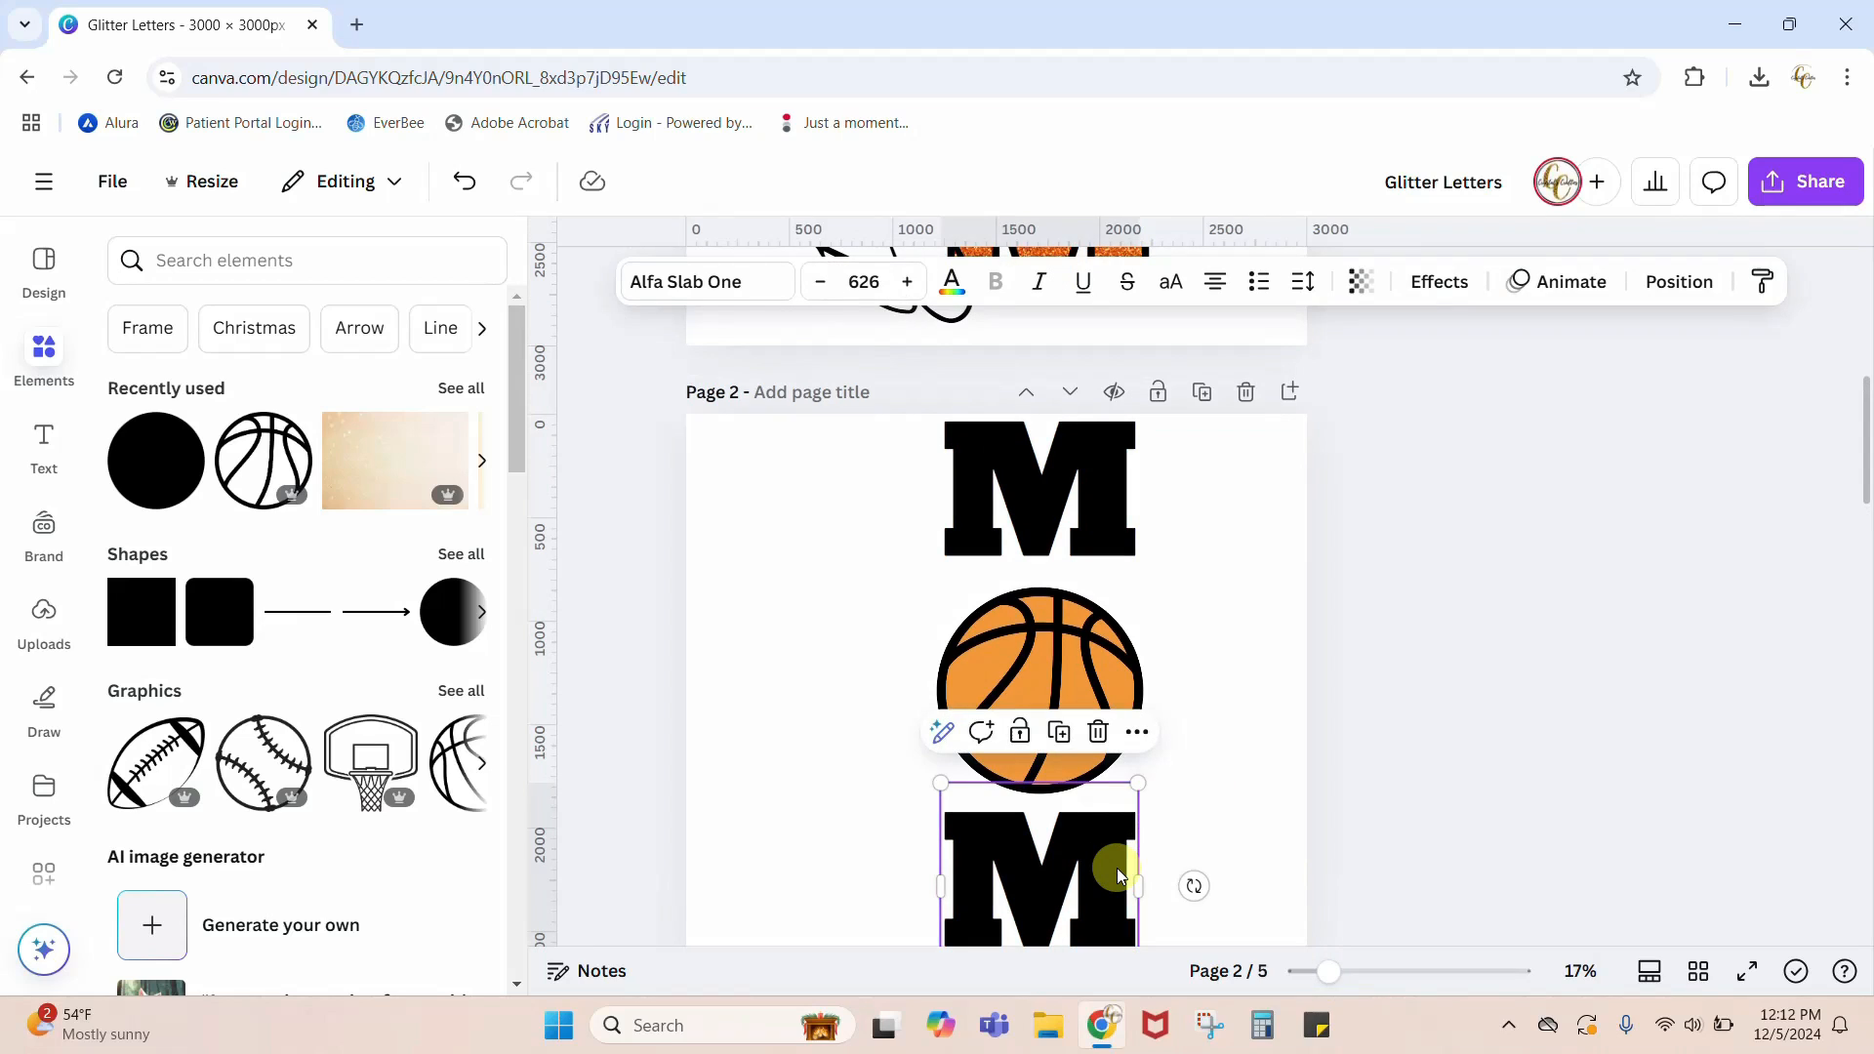
key(Up)
key(Up)
key(Up)
key(Up)
key(Up)
key(Up)
key(Up)
key(Up)
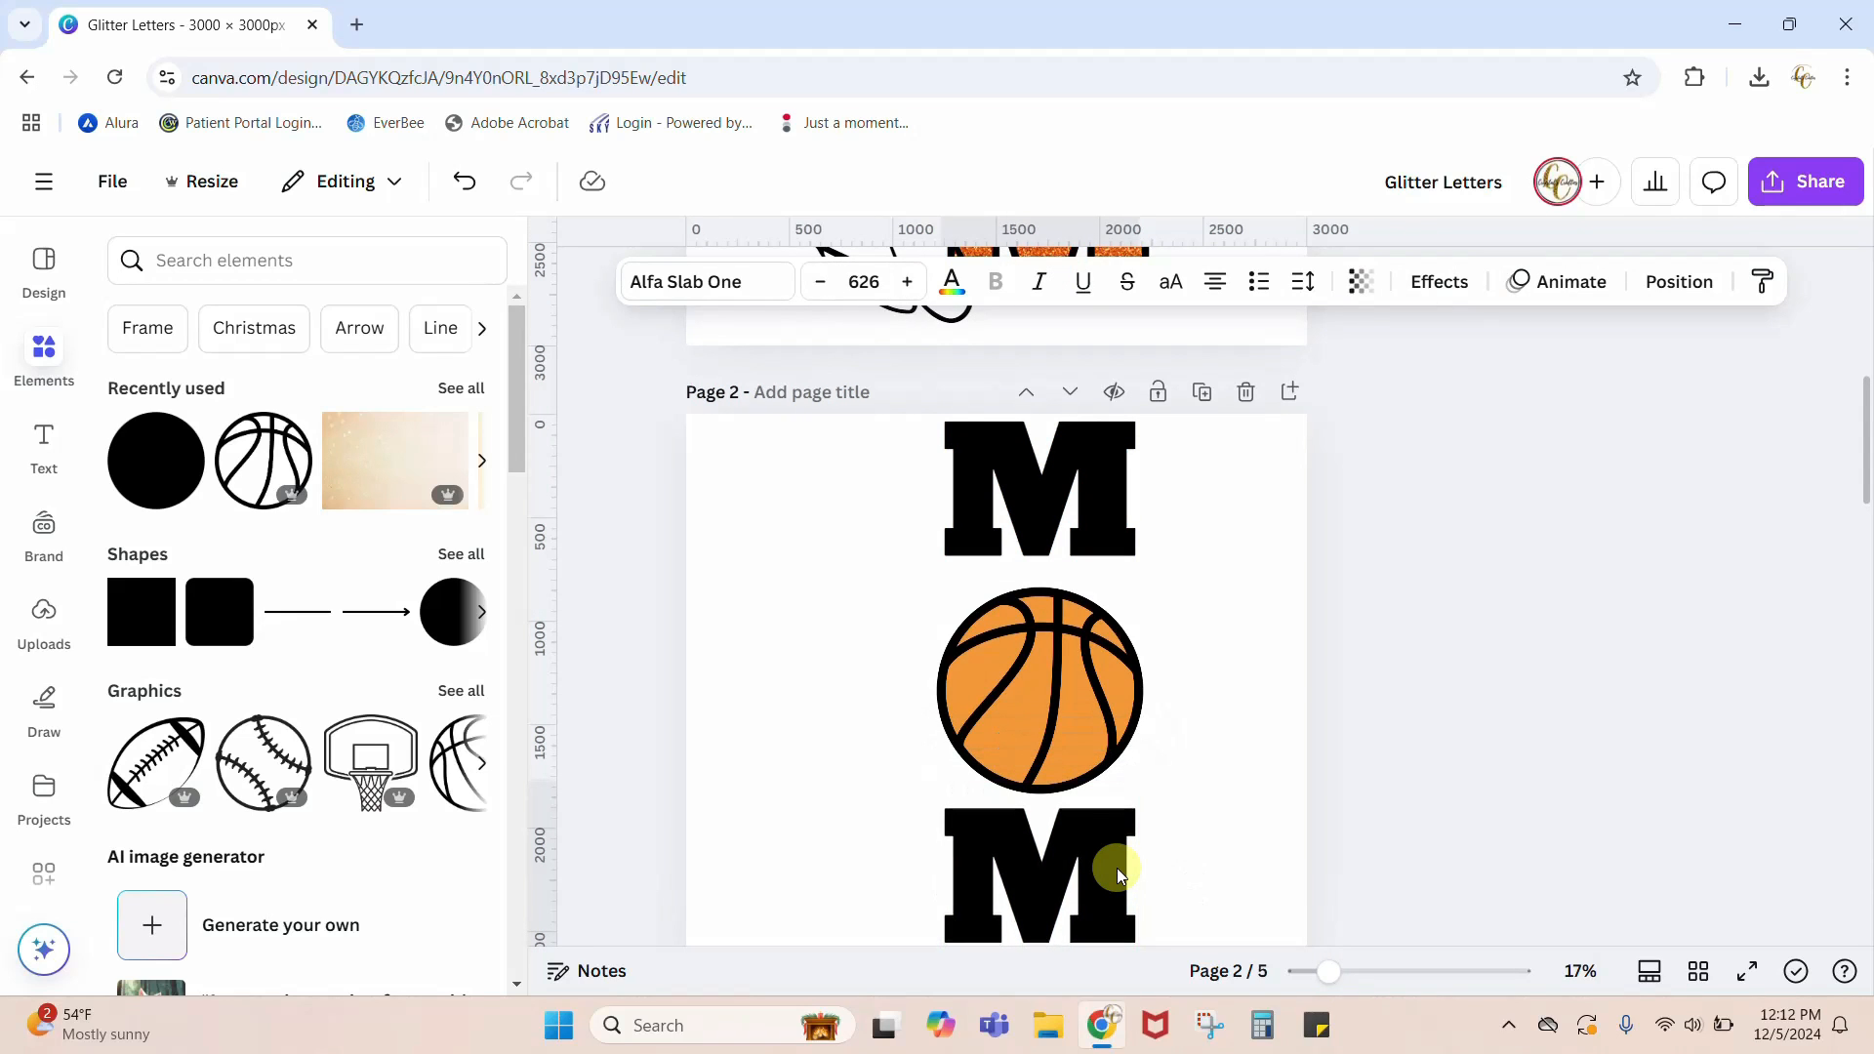
key(Up)
key(Up)
key(Up)
Step: Nudge the upper M downward until it sits close above the basketball
click(1130, 473)
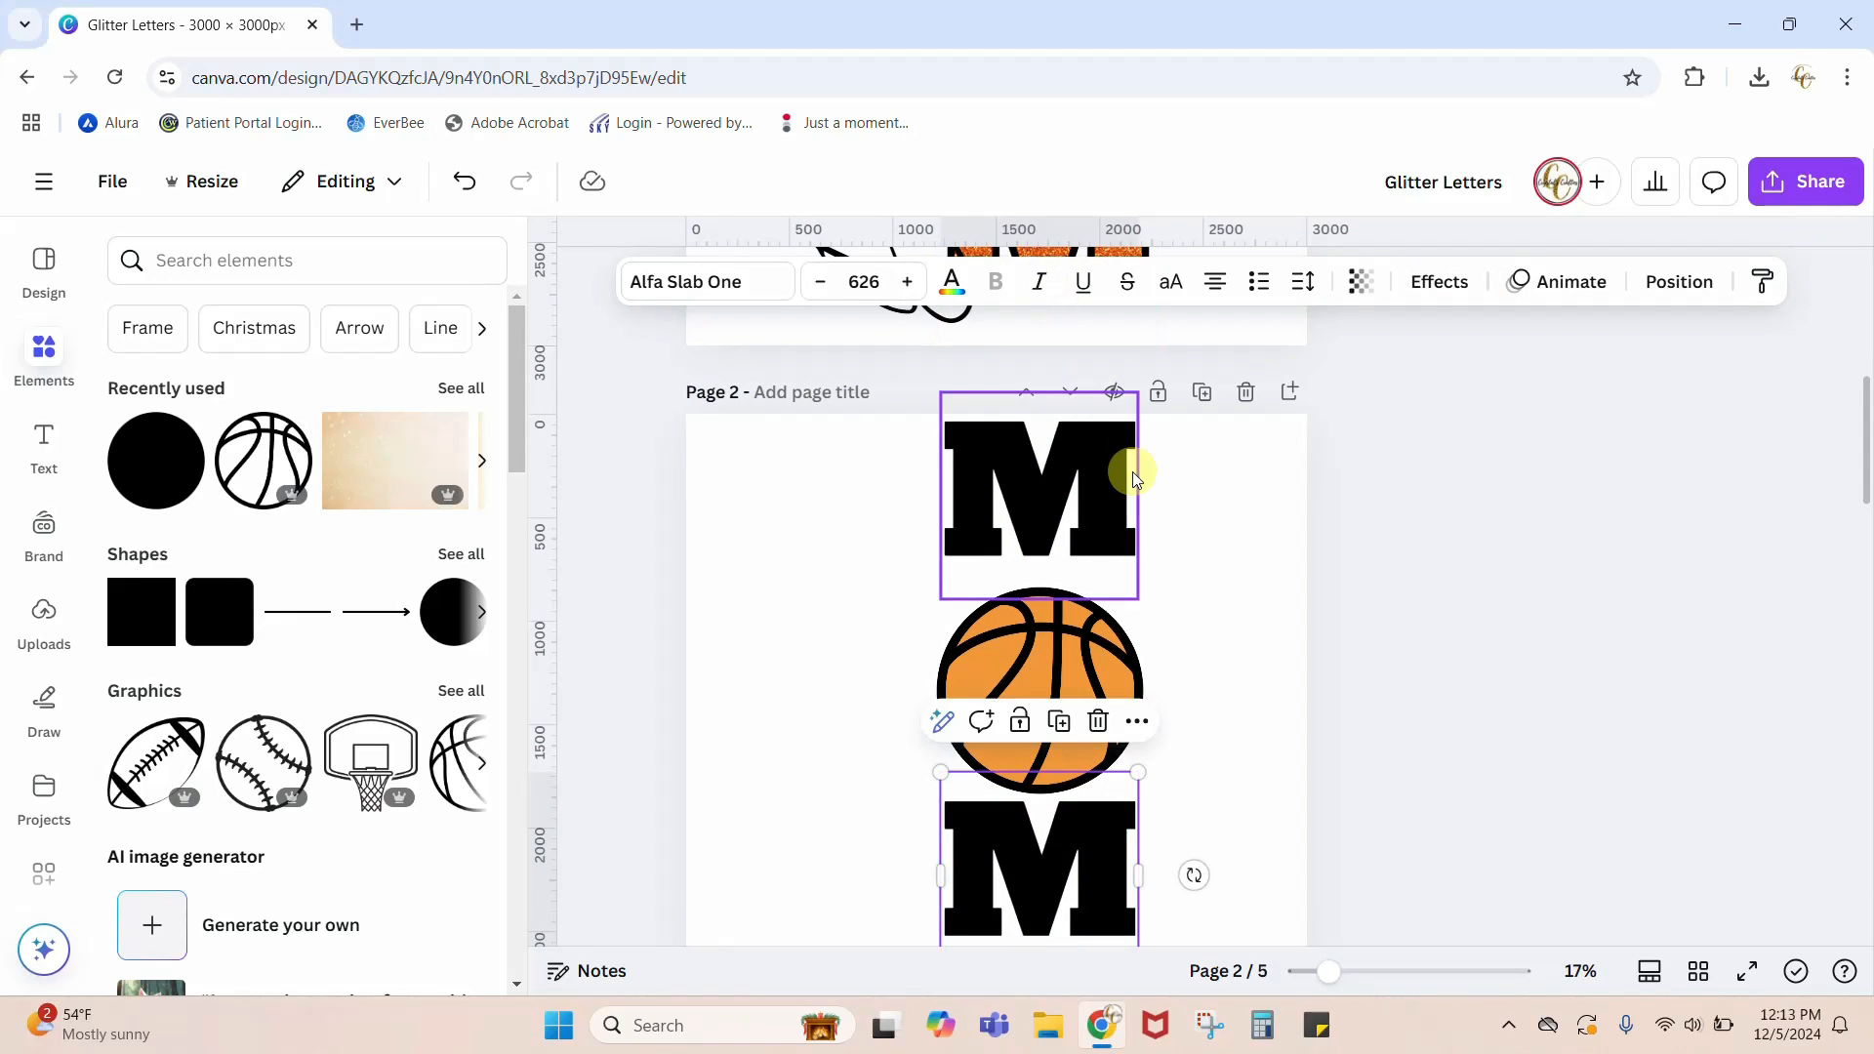
key(Down)
key(Down)
key(Down)
key(Down)
key(Down)
key(Down)
key(Down)
key(Down)
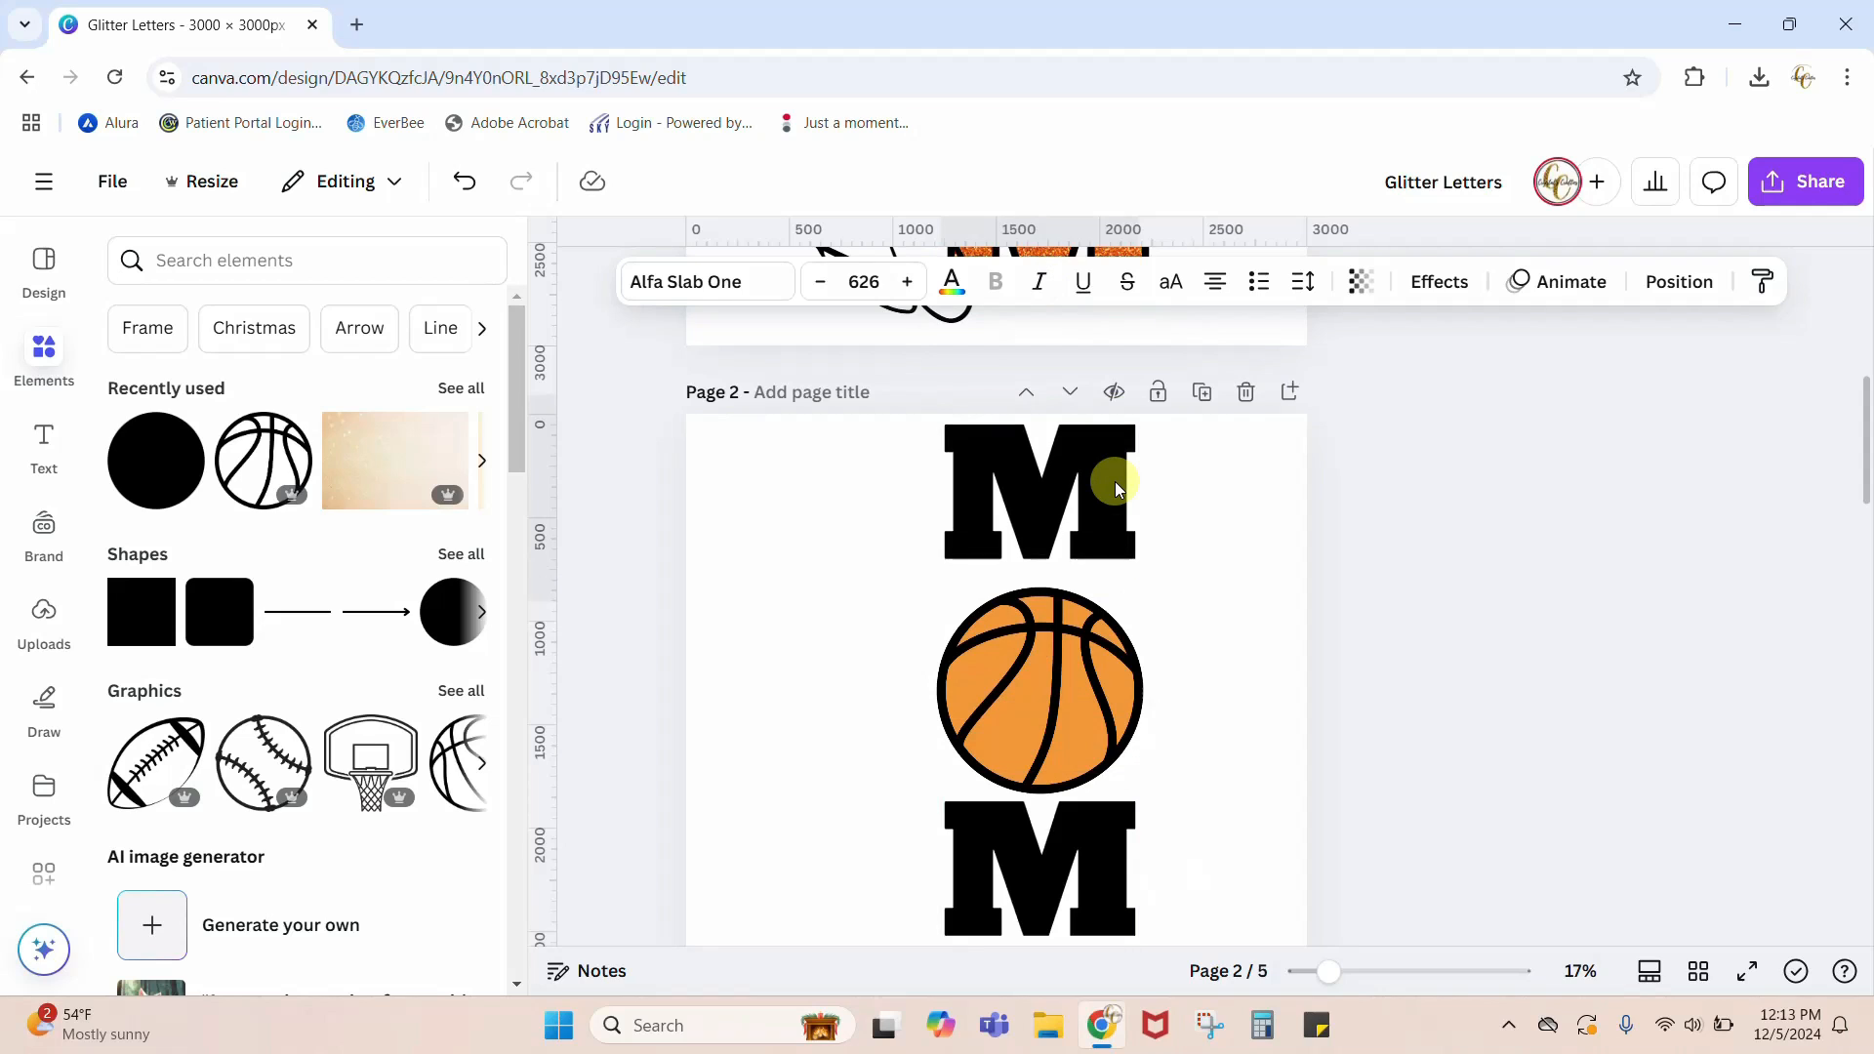
key(Down)
key(Down)
key(Down)
key(Down)
key(Down)
key(Down)
key(Down)
key(Down)
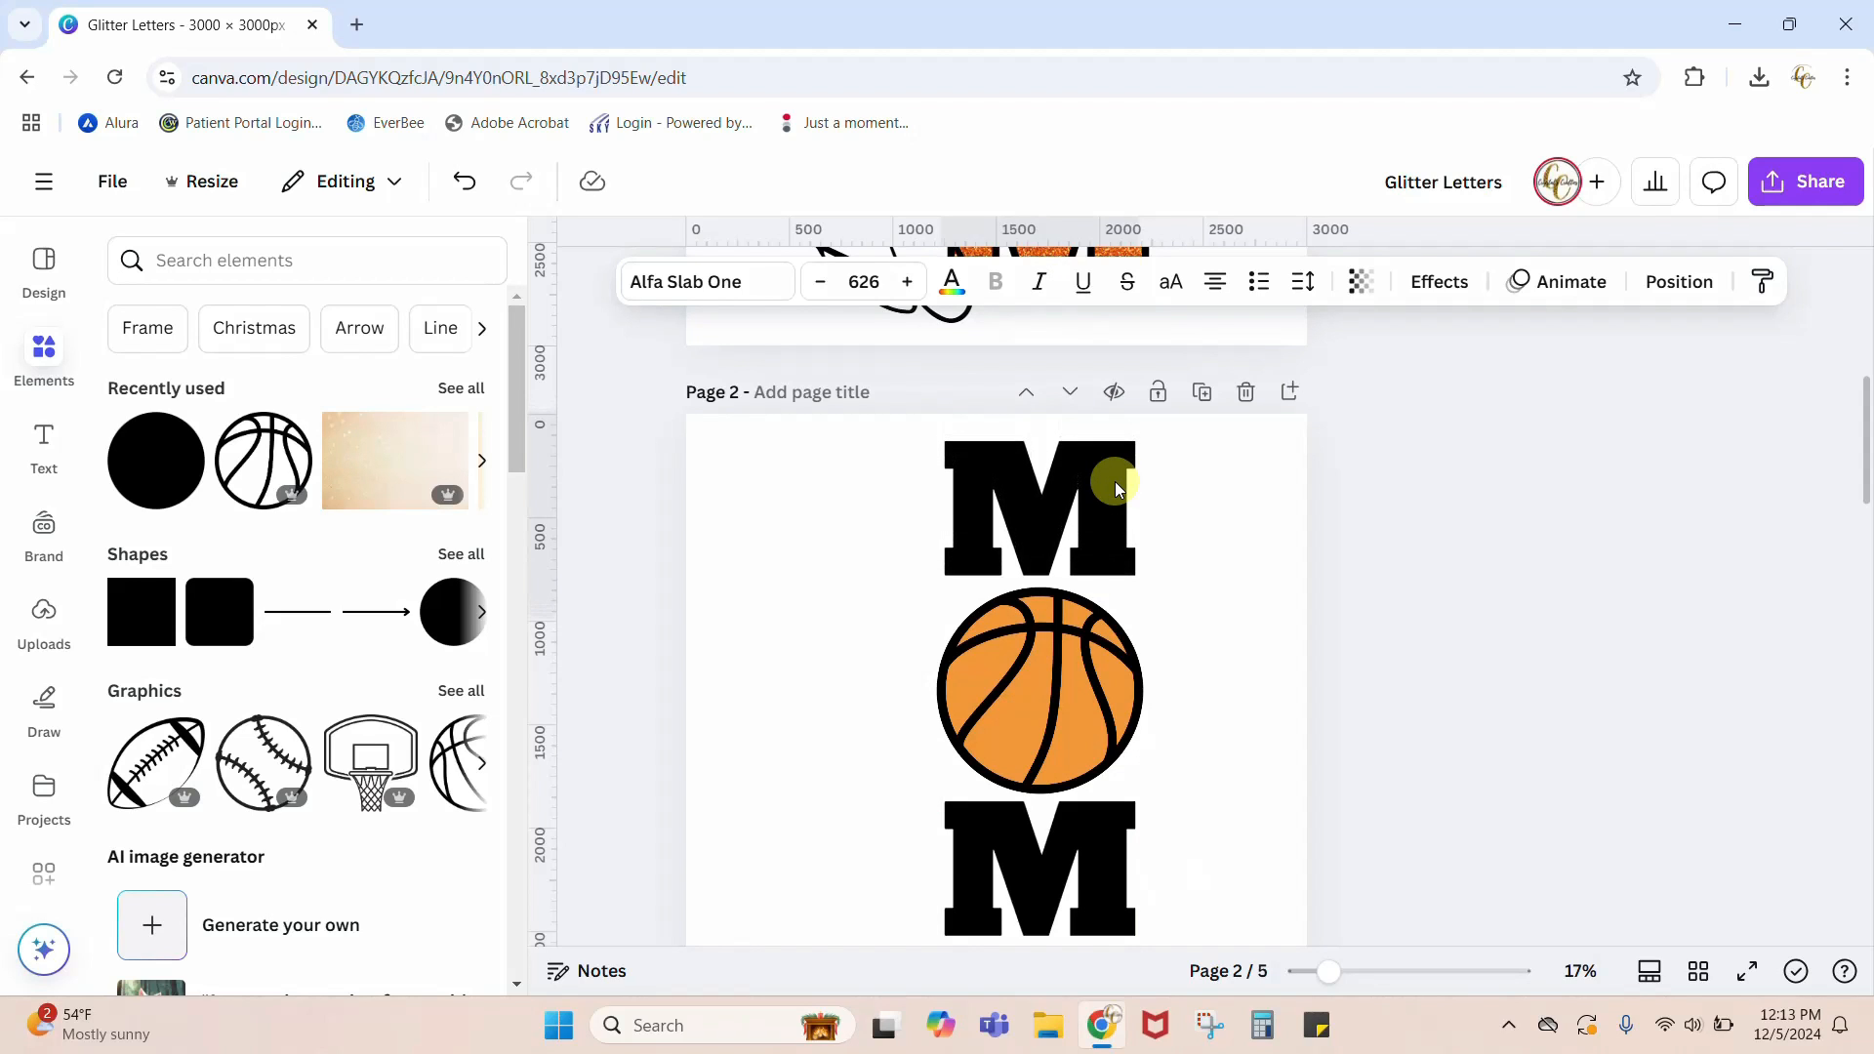
Step: Group the orange circle with the basketball outline, leaving both Ms out of the group
drag(830, 417, 1254, 966)
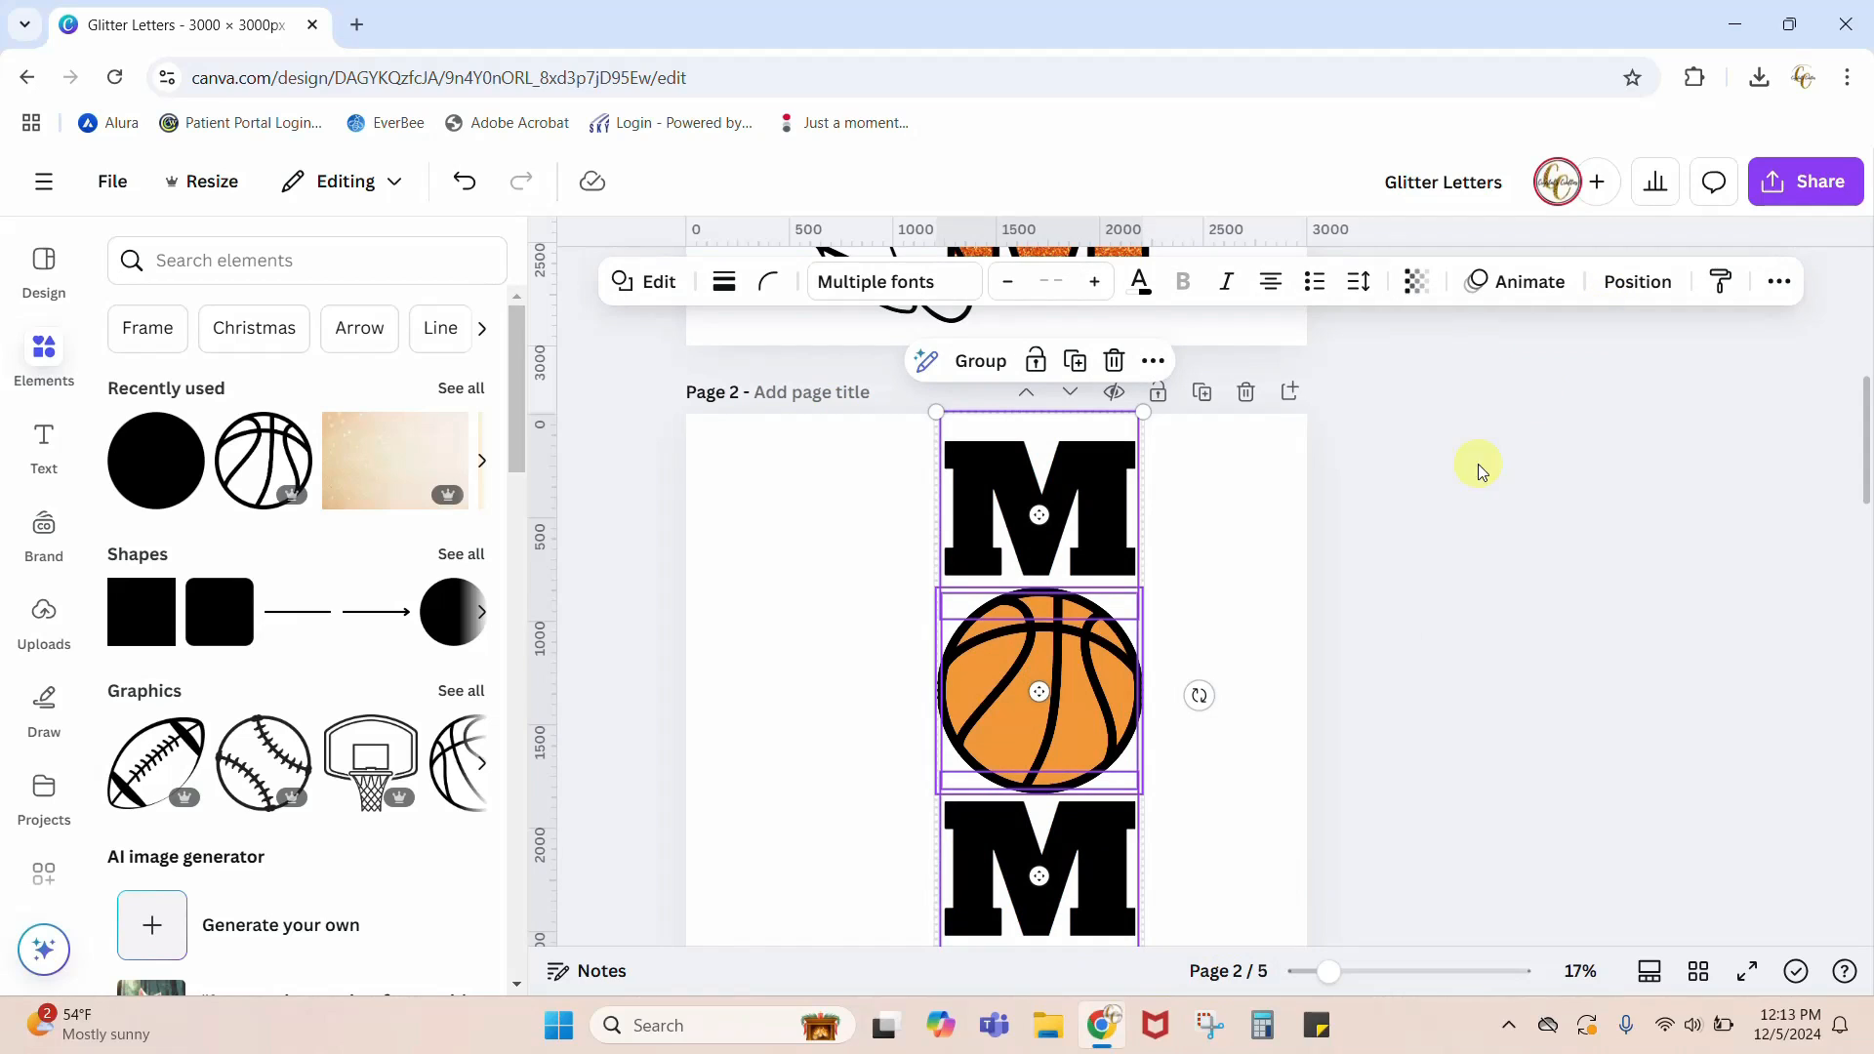
click(1413, 541)
drag(1210, 625, 1028, 693)
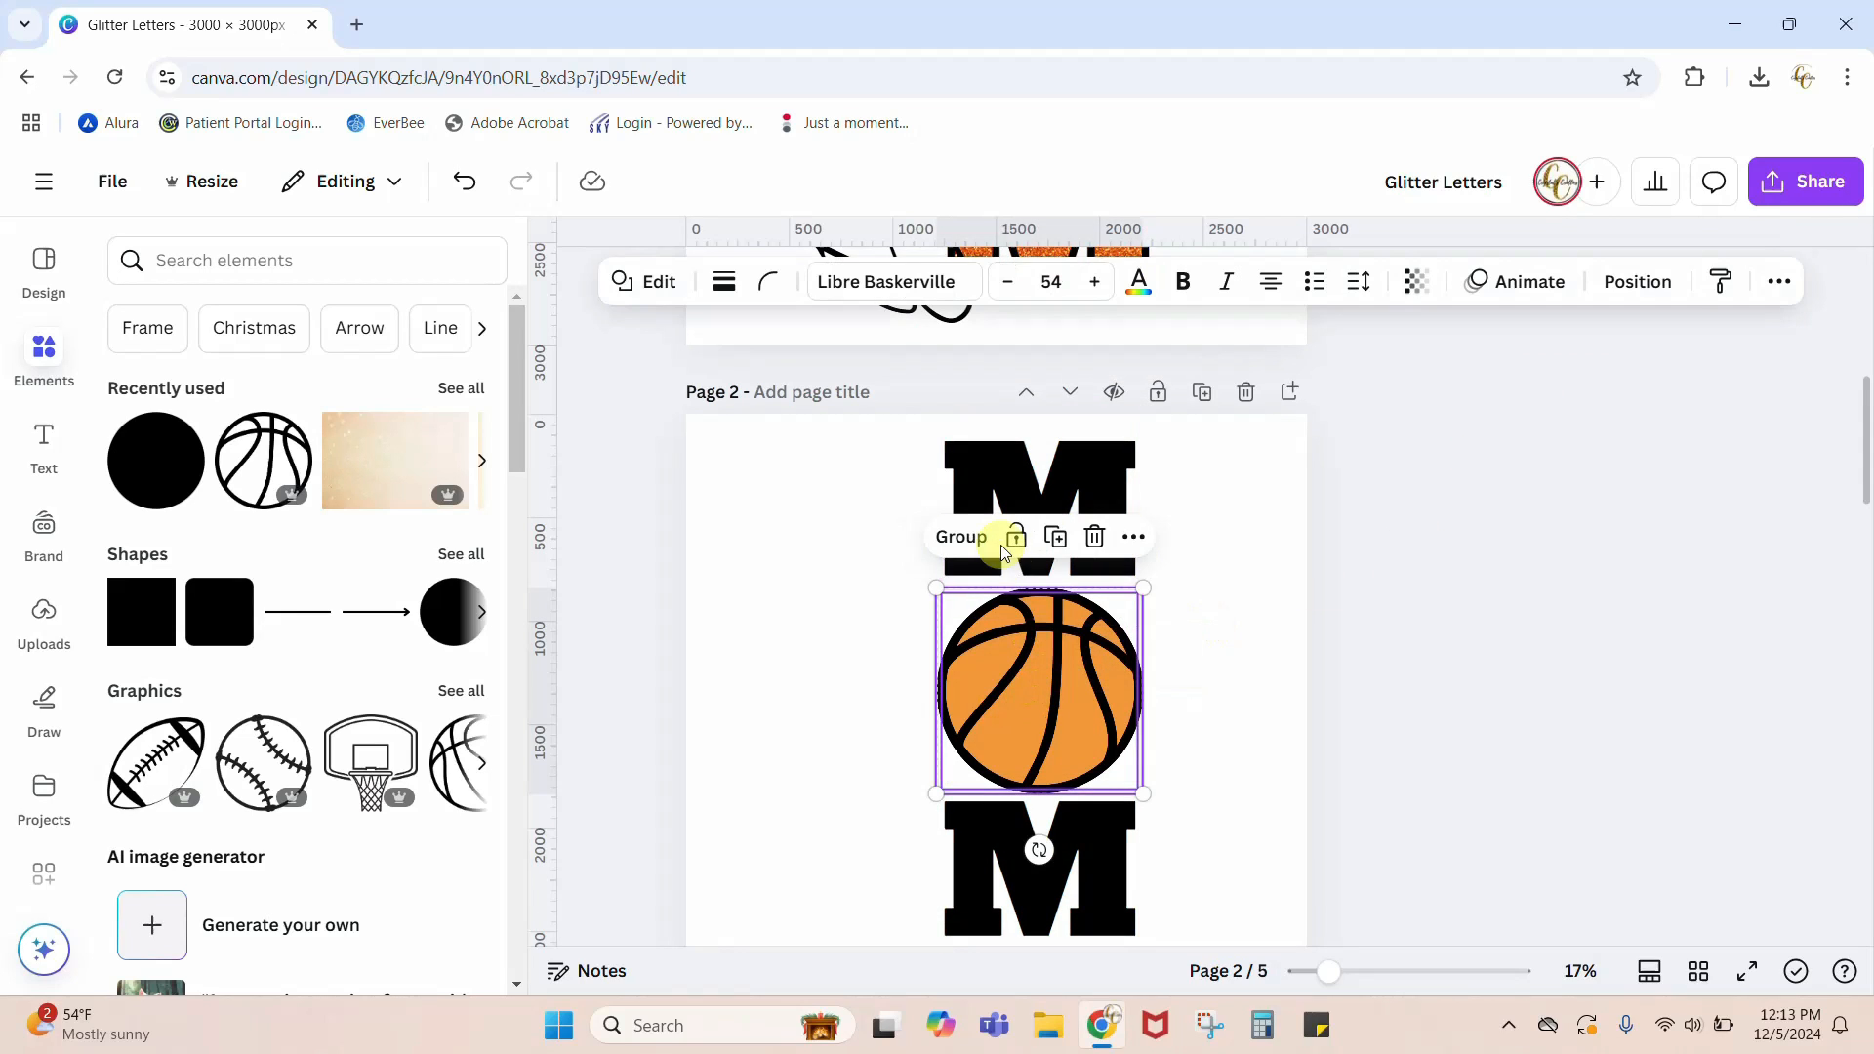
click(1415, 607)
Step: Tidy up the spacing between the two Ms and the grouped basketball
drag(858, 475, 1109, 922)
click(1632, 281)
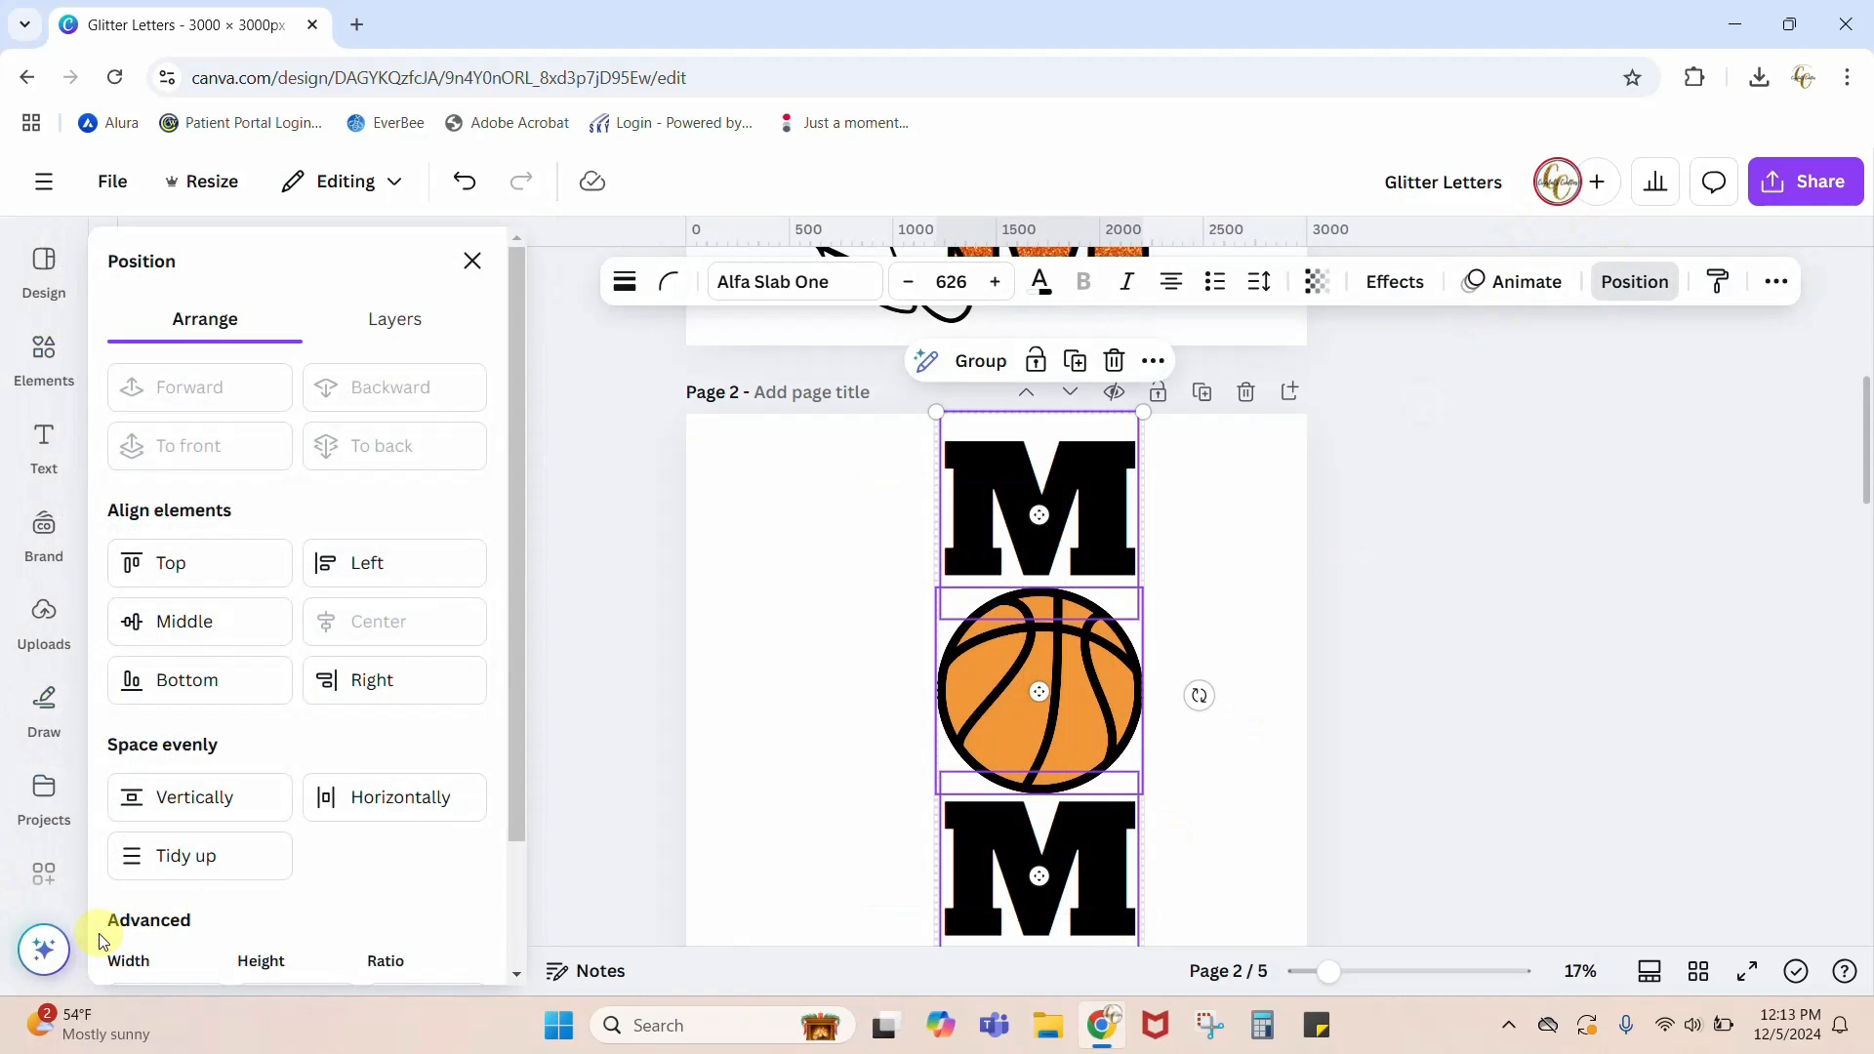
click(209, 859)
click(818, 773)
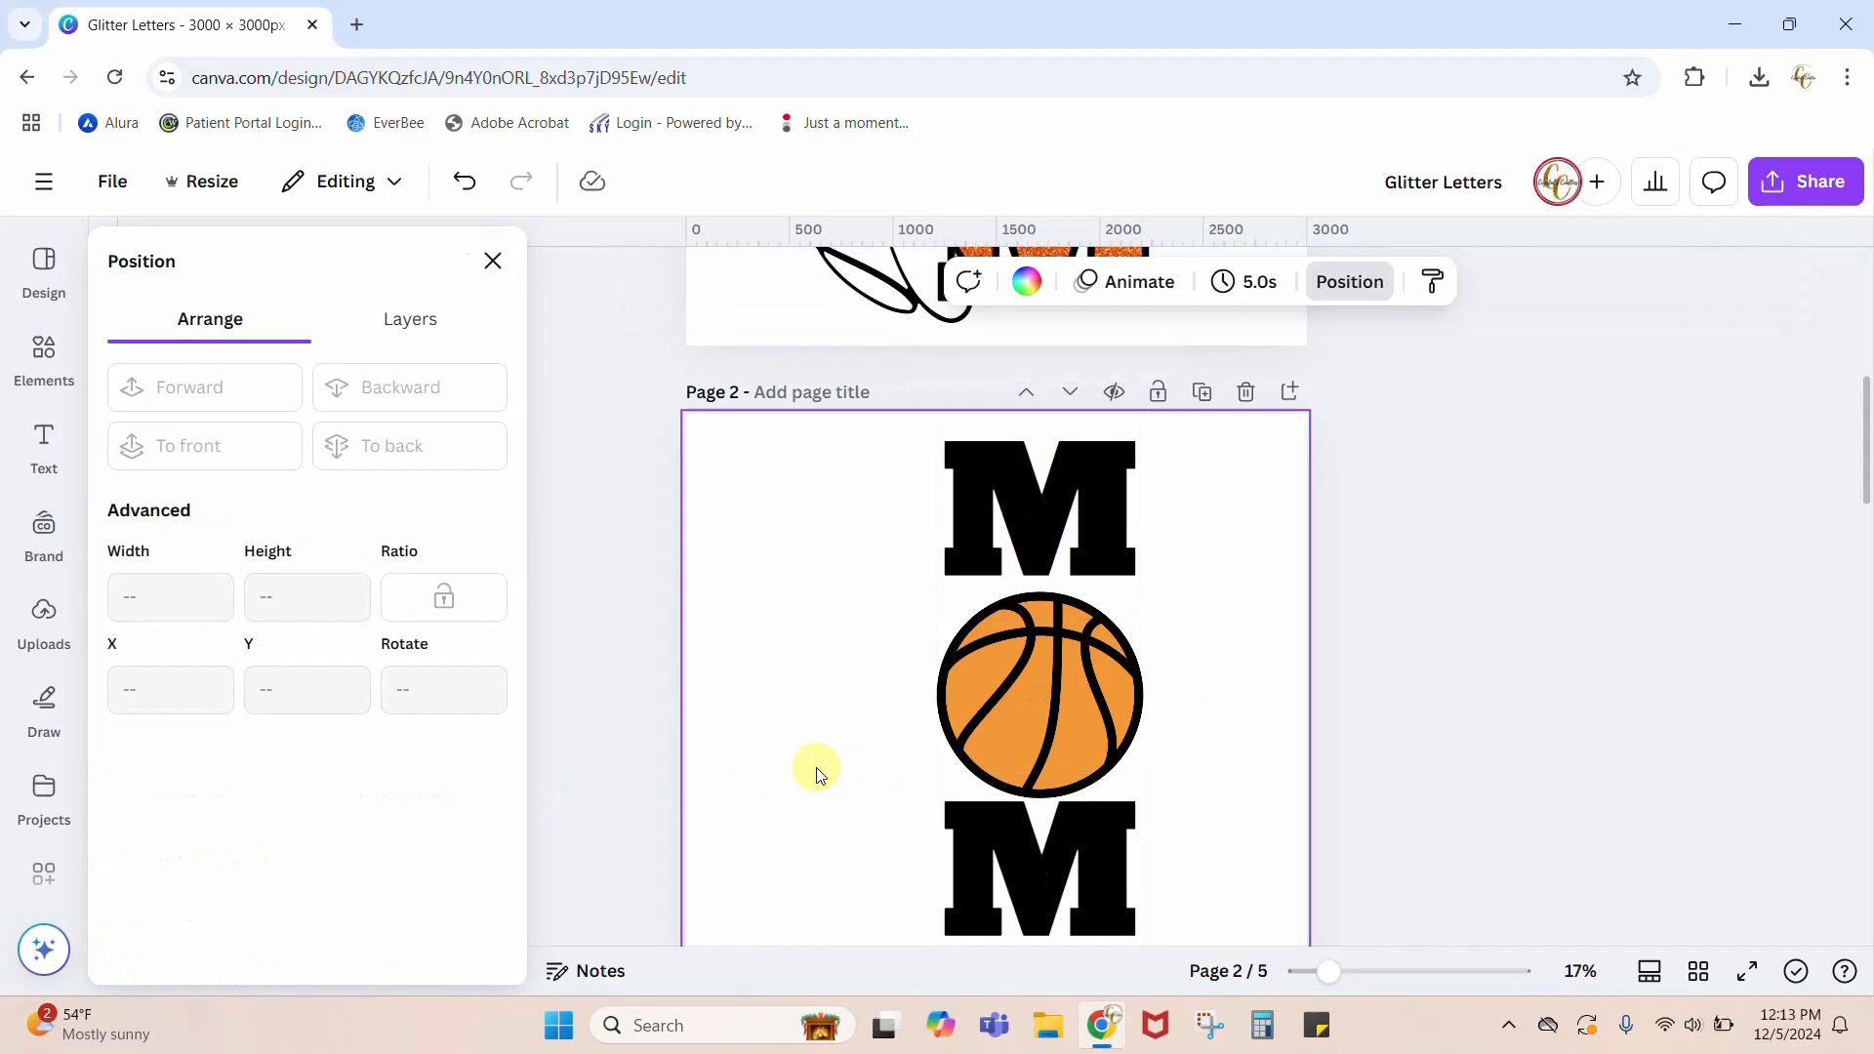
Step: Add a square shape to page 2 and move it up over the upper M
scroll(1515, 810, down, 1)
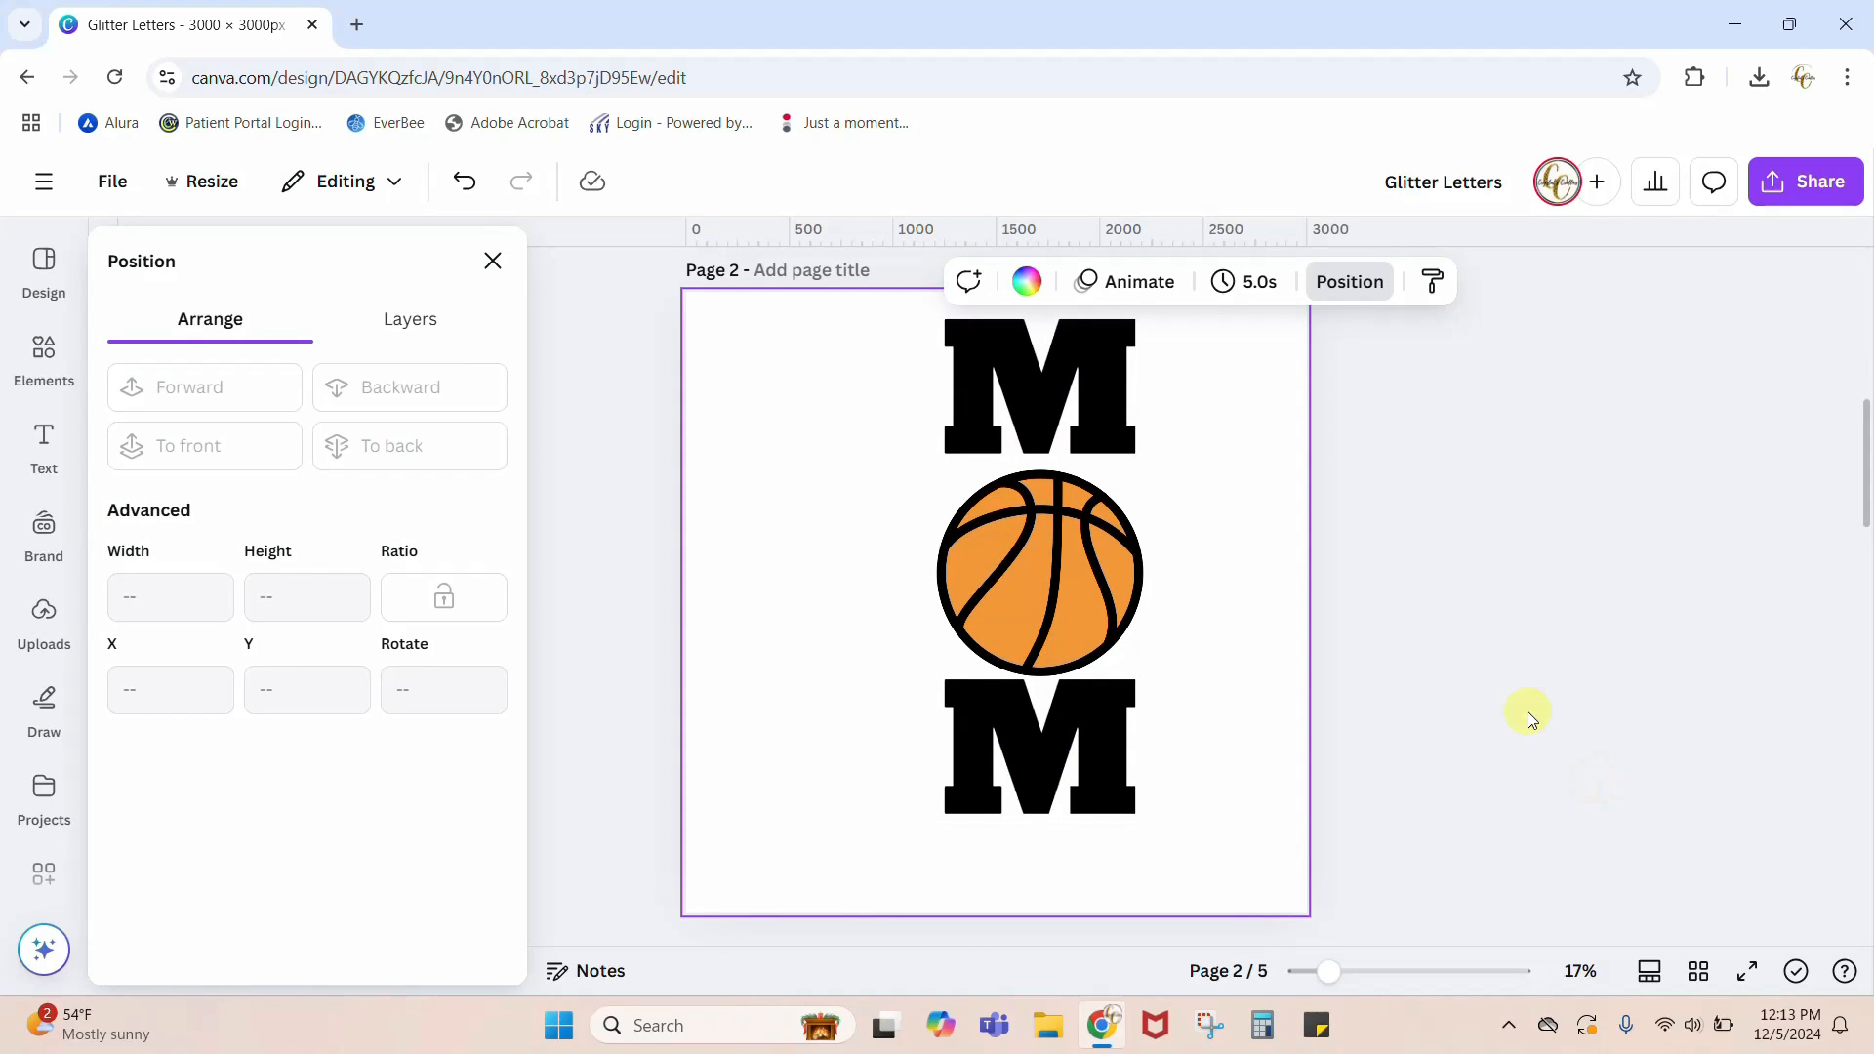
click(38, 362)
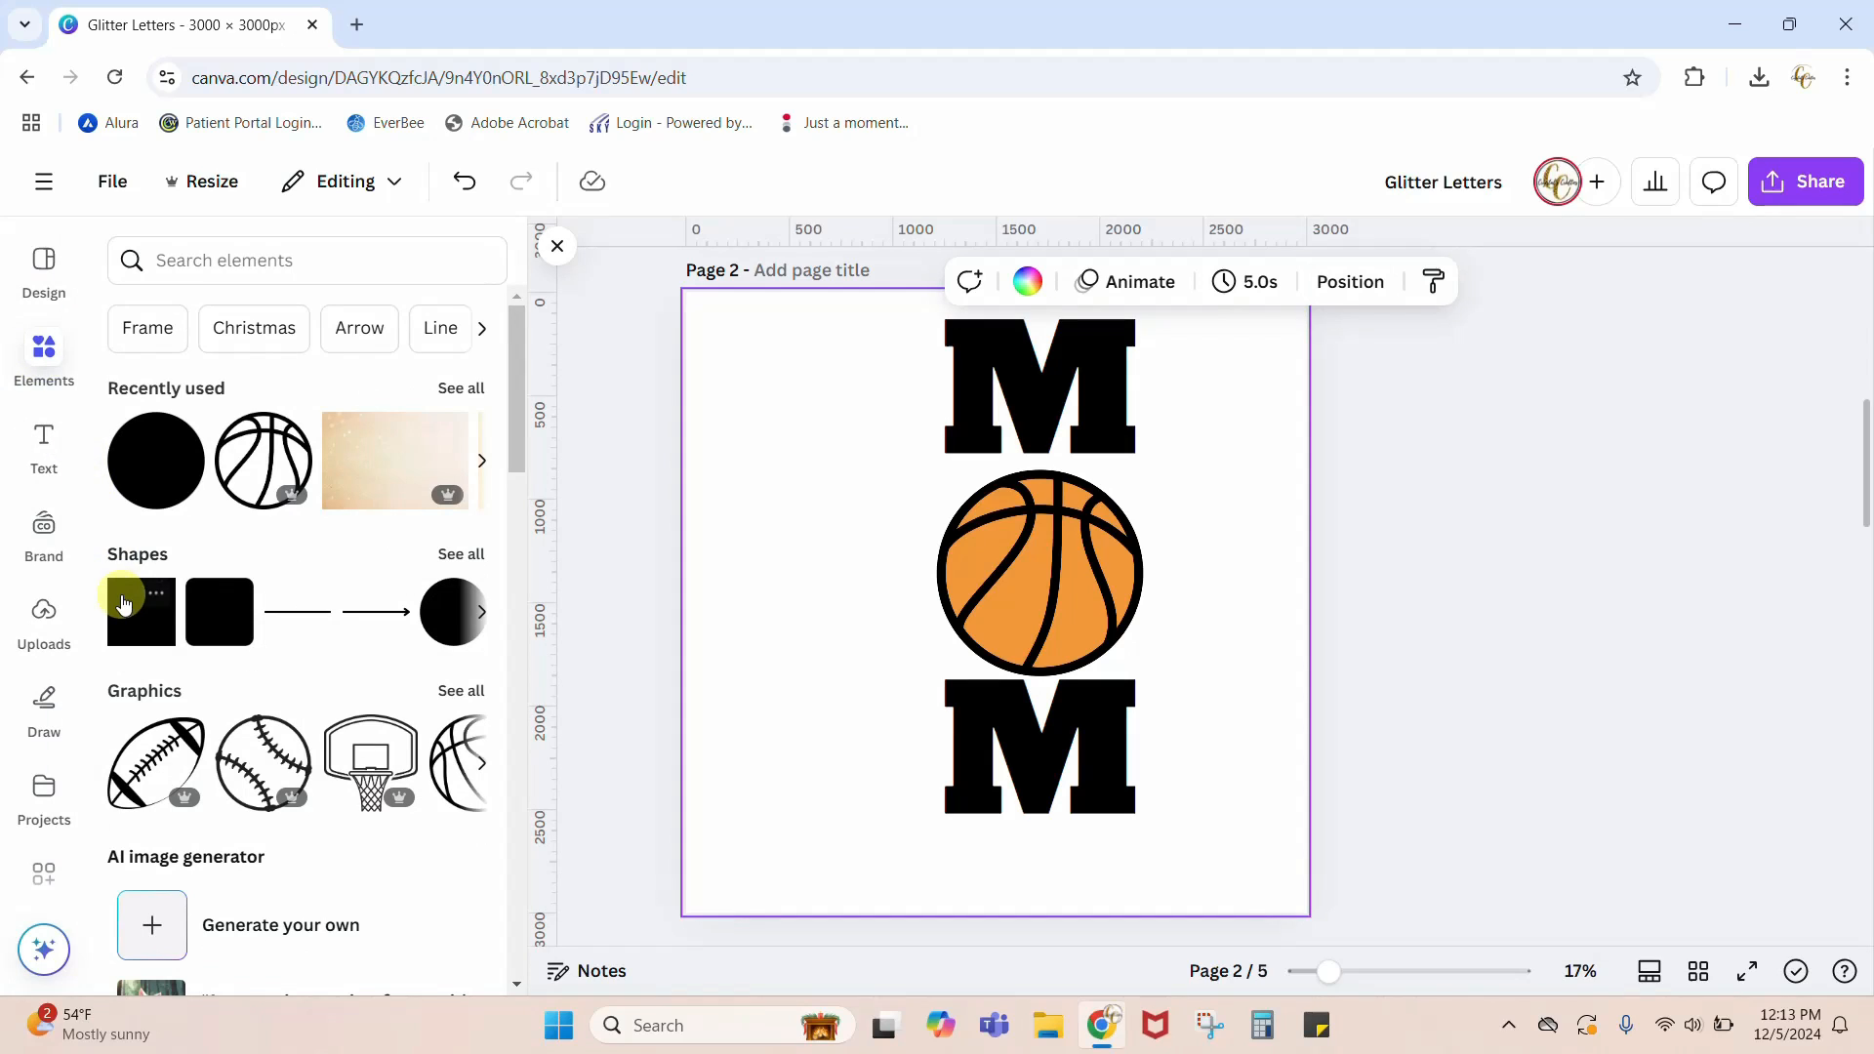
click(124, 612)
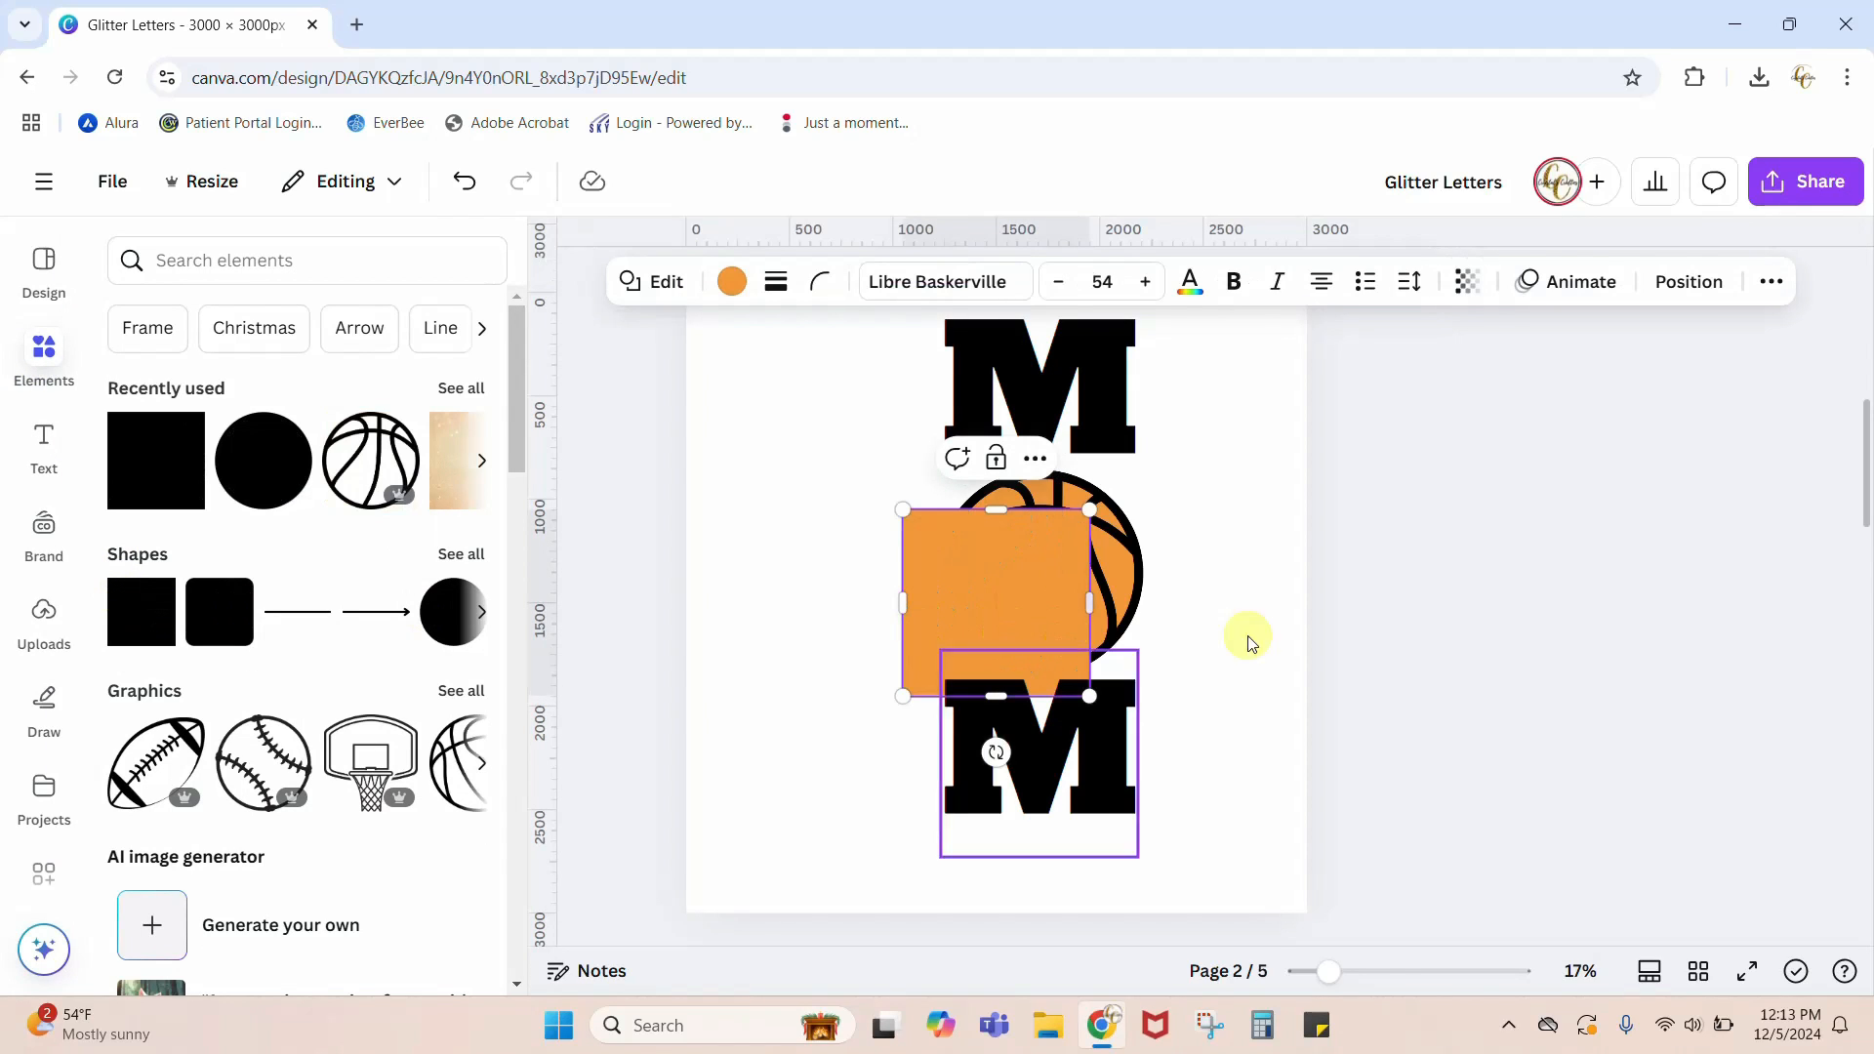
click(1362, 634)
drag(997, 617, 991, 408)
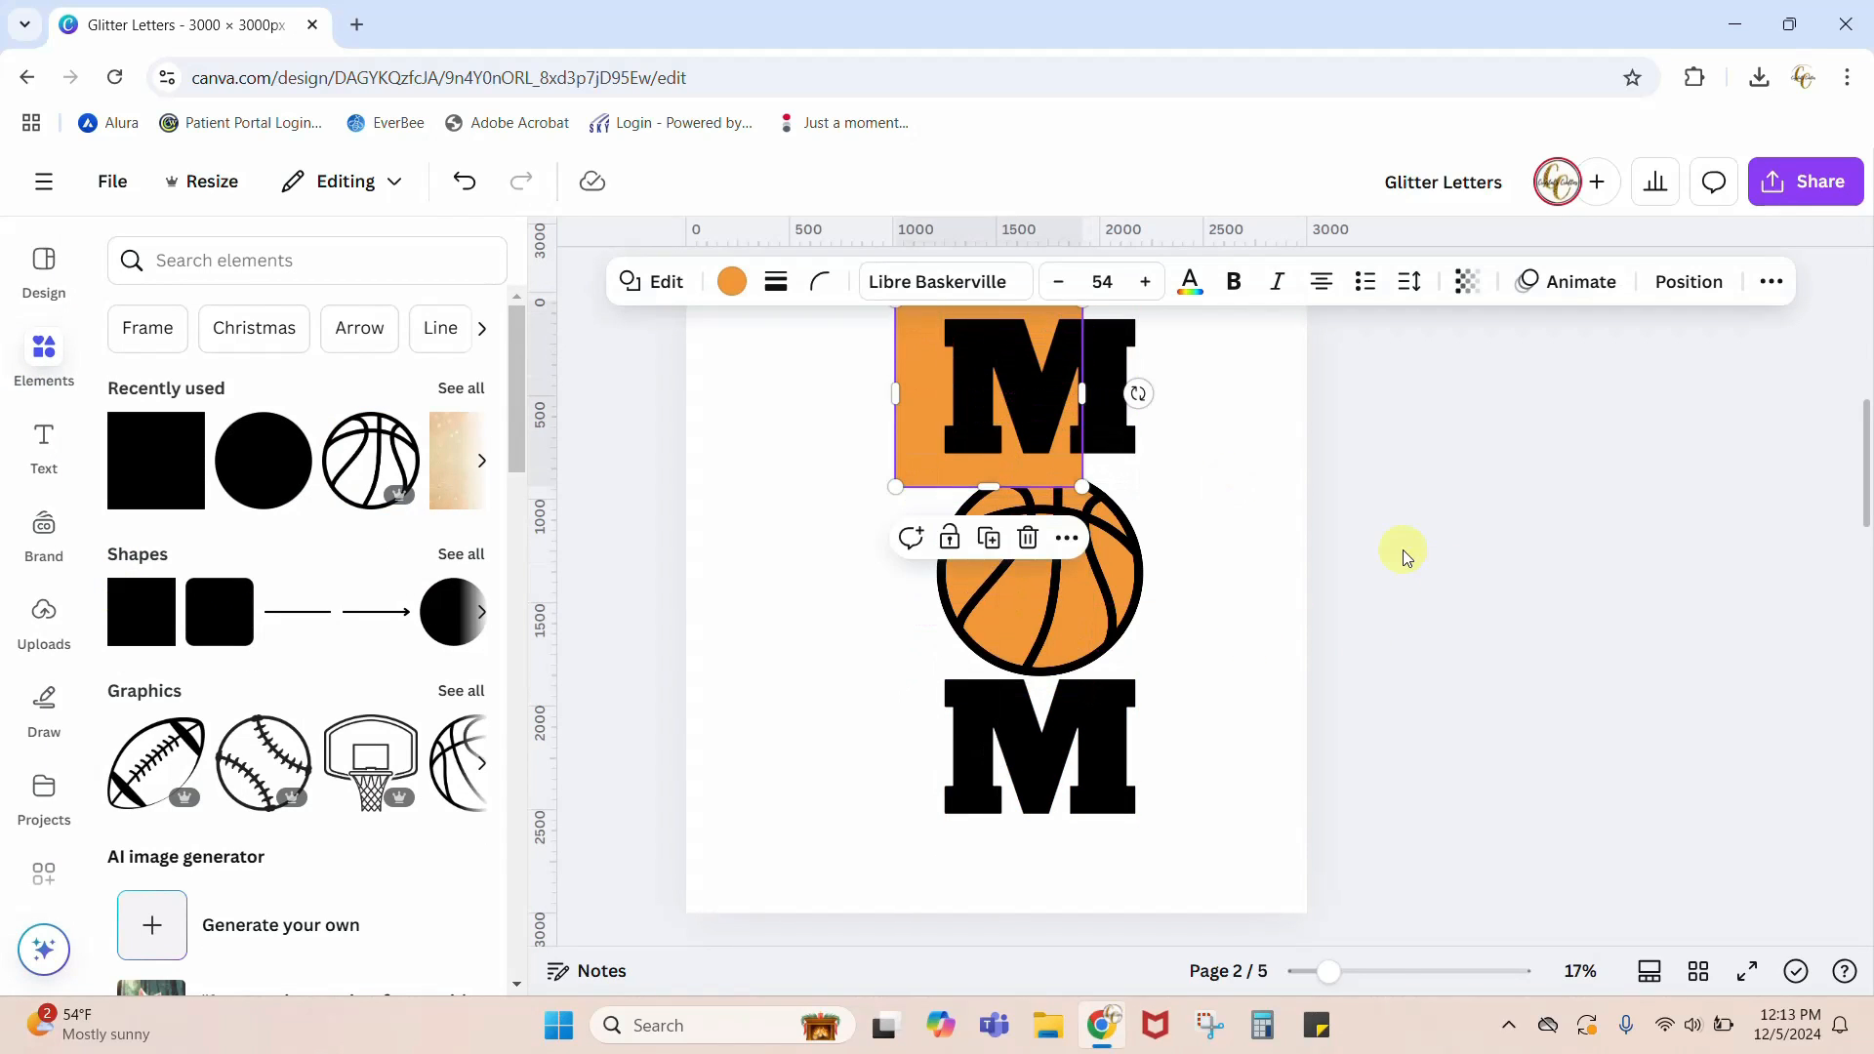
Step: Stretch the square into a rectangle about 1336 px wide and 3234 px tall, covering both Ms, the basketball and the page's full height
scroll(1460, 576, up, 2)
drag(1081, 515, 1172, 515)
drag(1029, 611, 1023, 952)
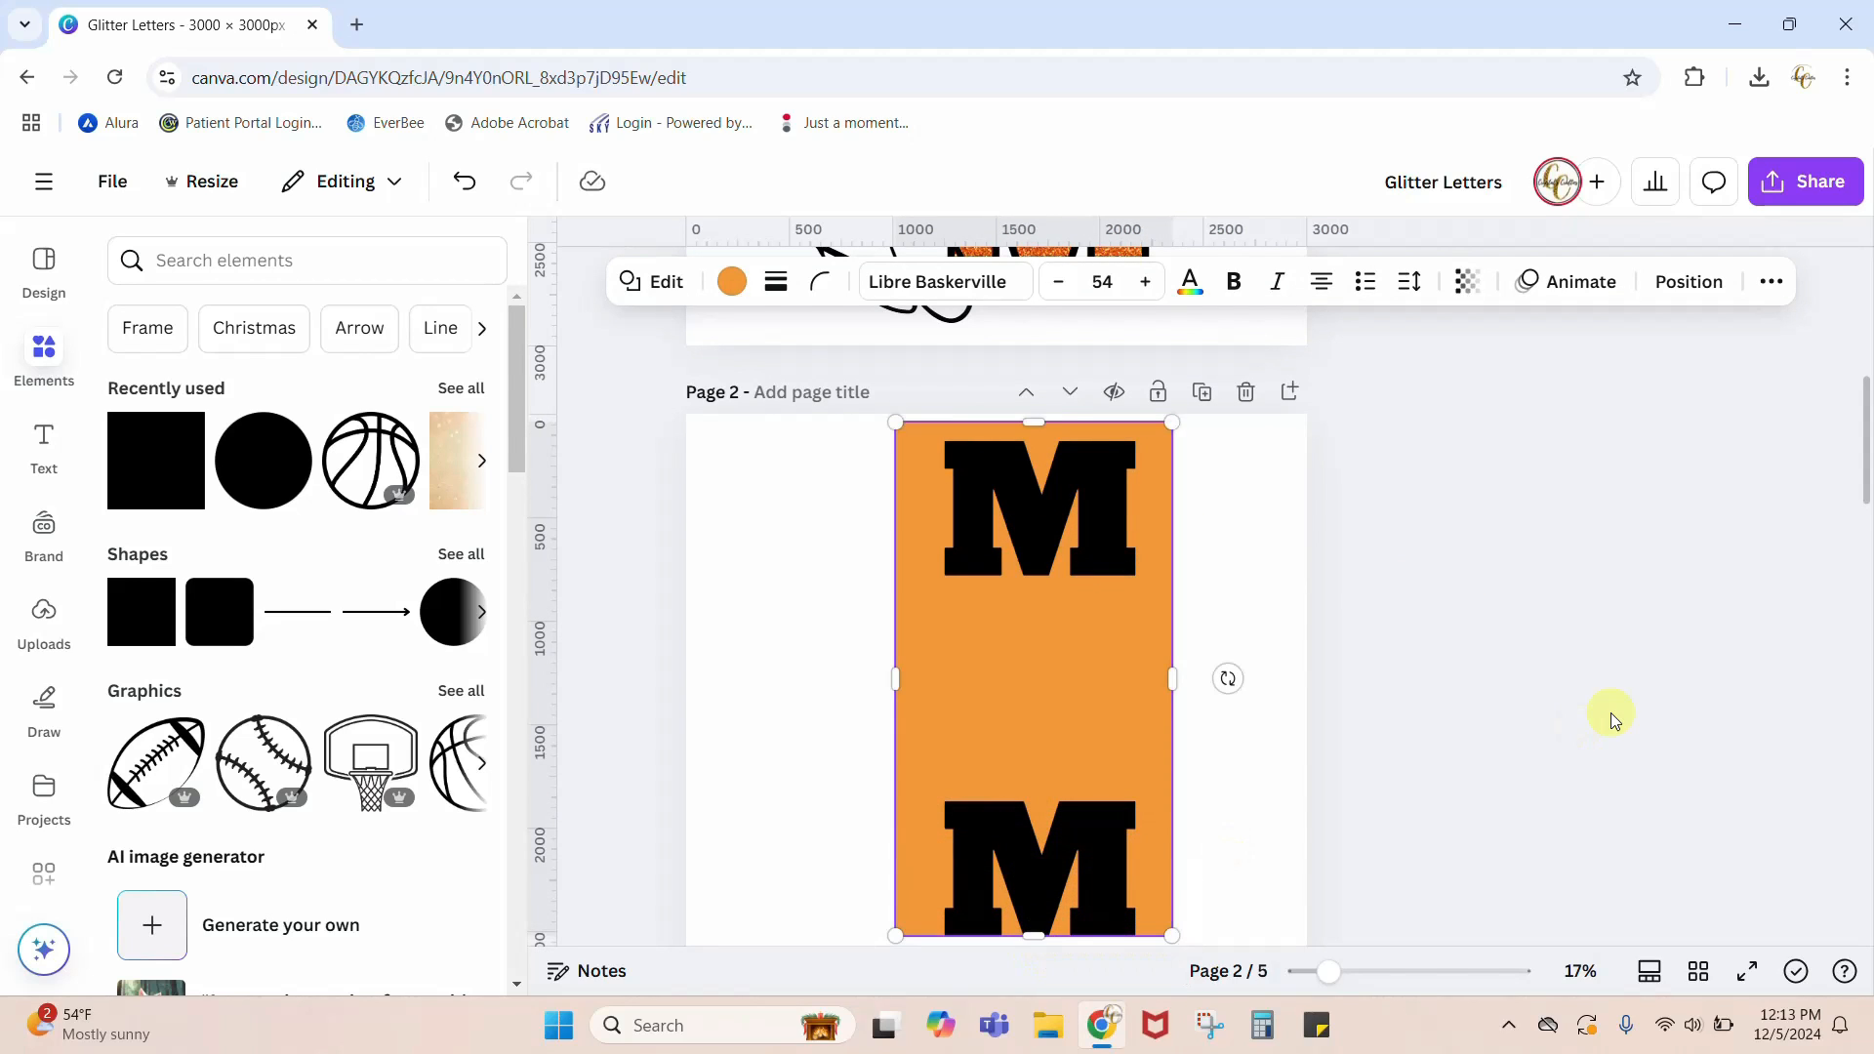
scroll(1615, 710, down, 2)
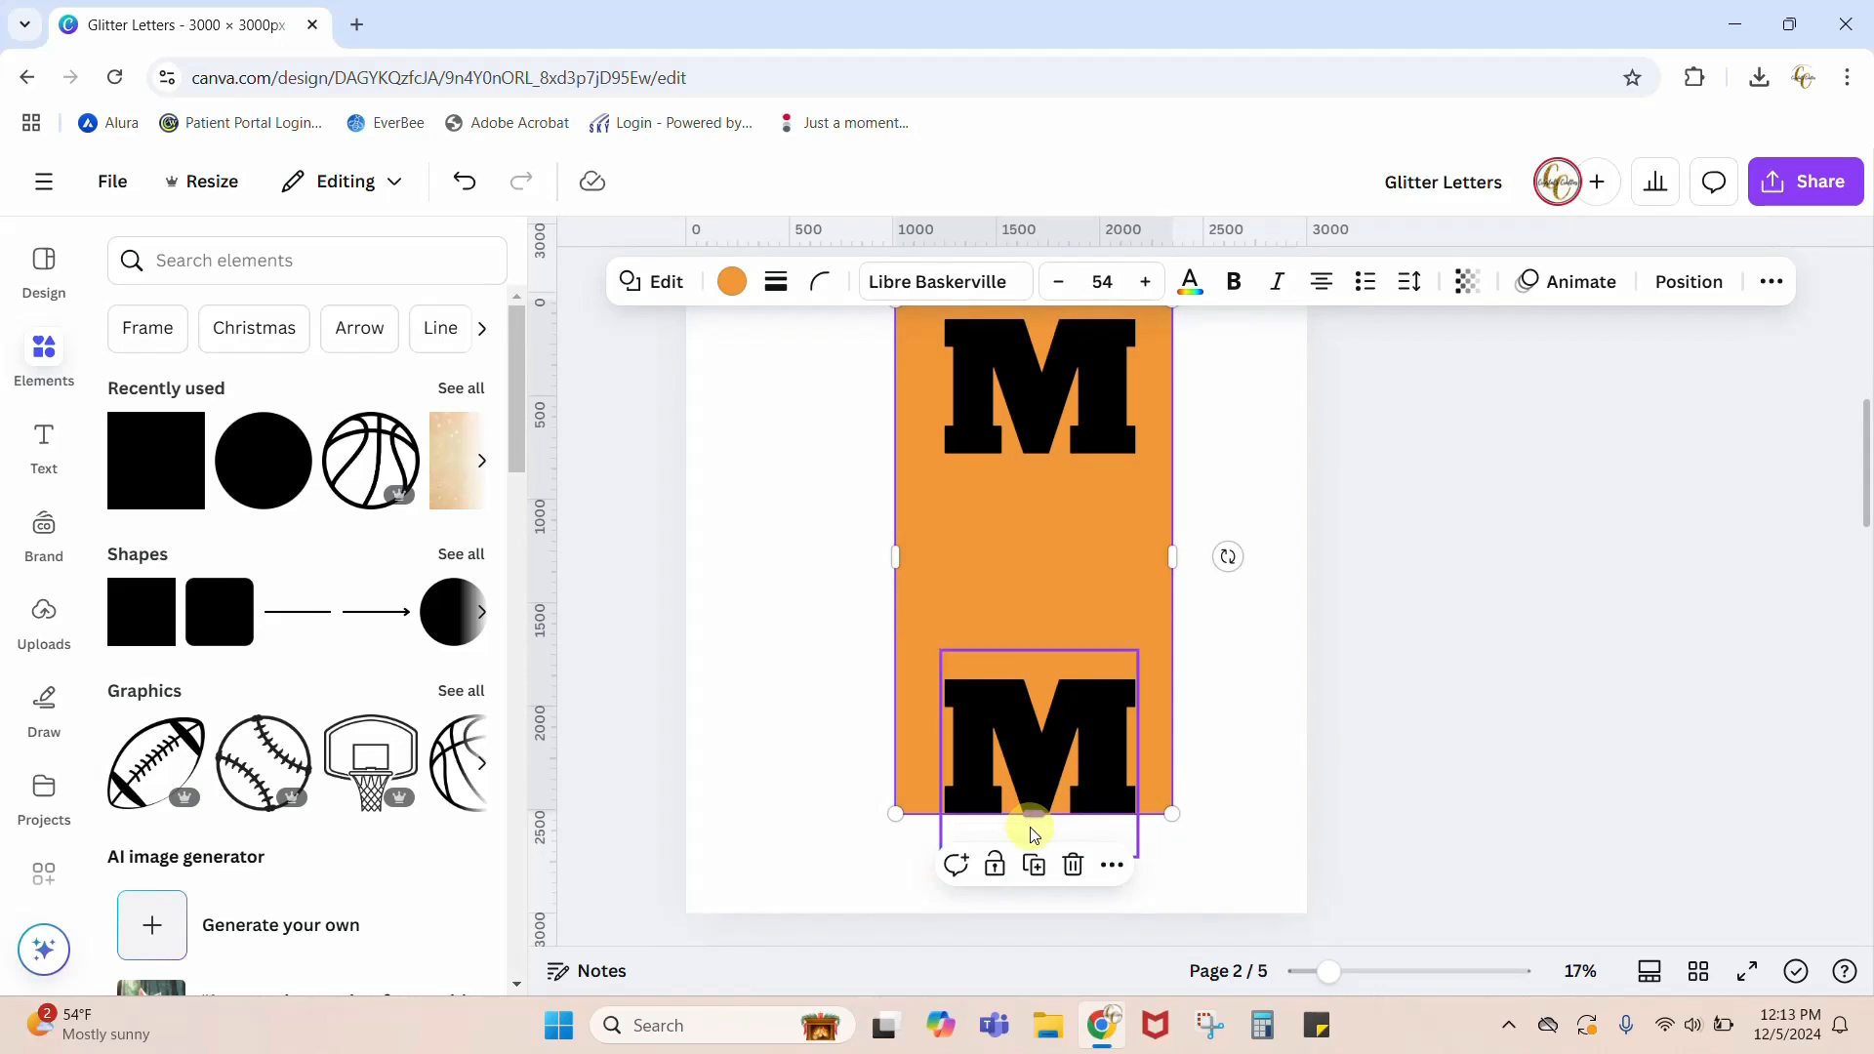
drag(1033, 813, 1025, 941)
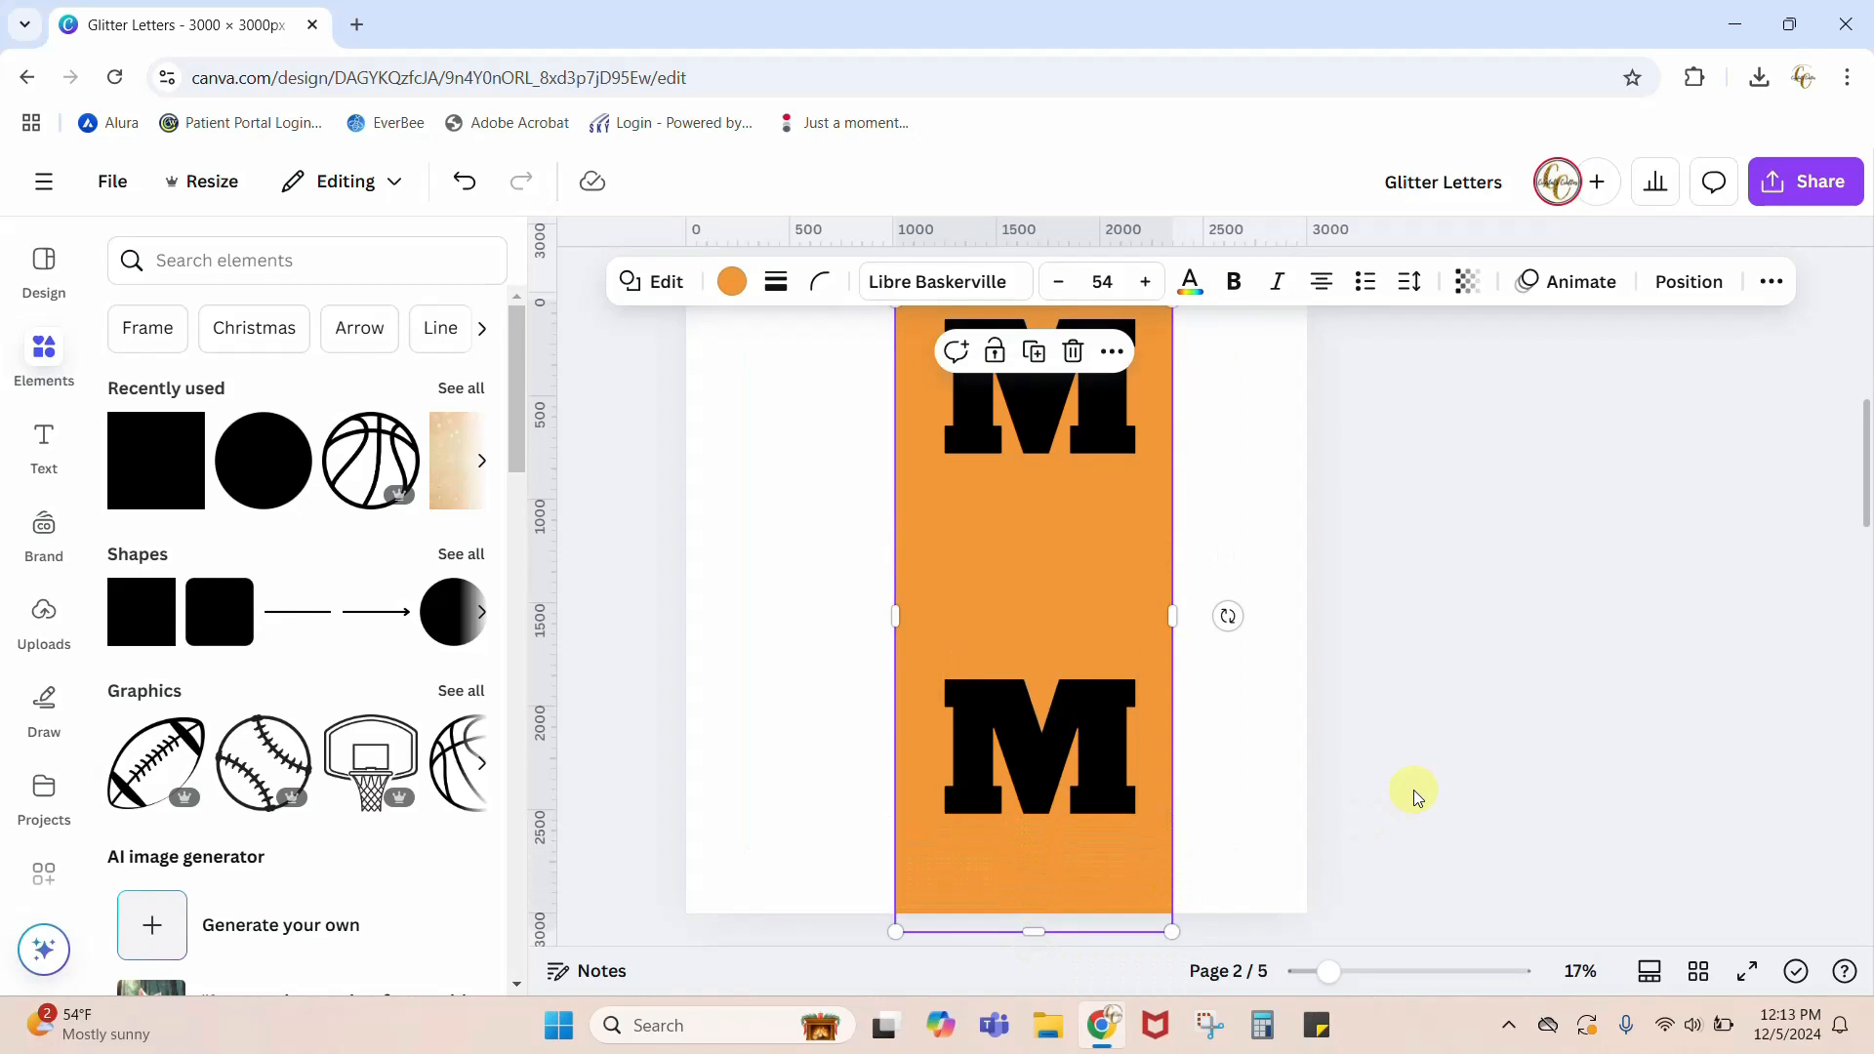
scroll(1322, 607, up, 2)
drag(1033, 422, 1033, 384)
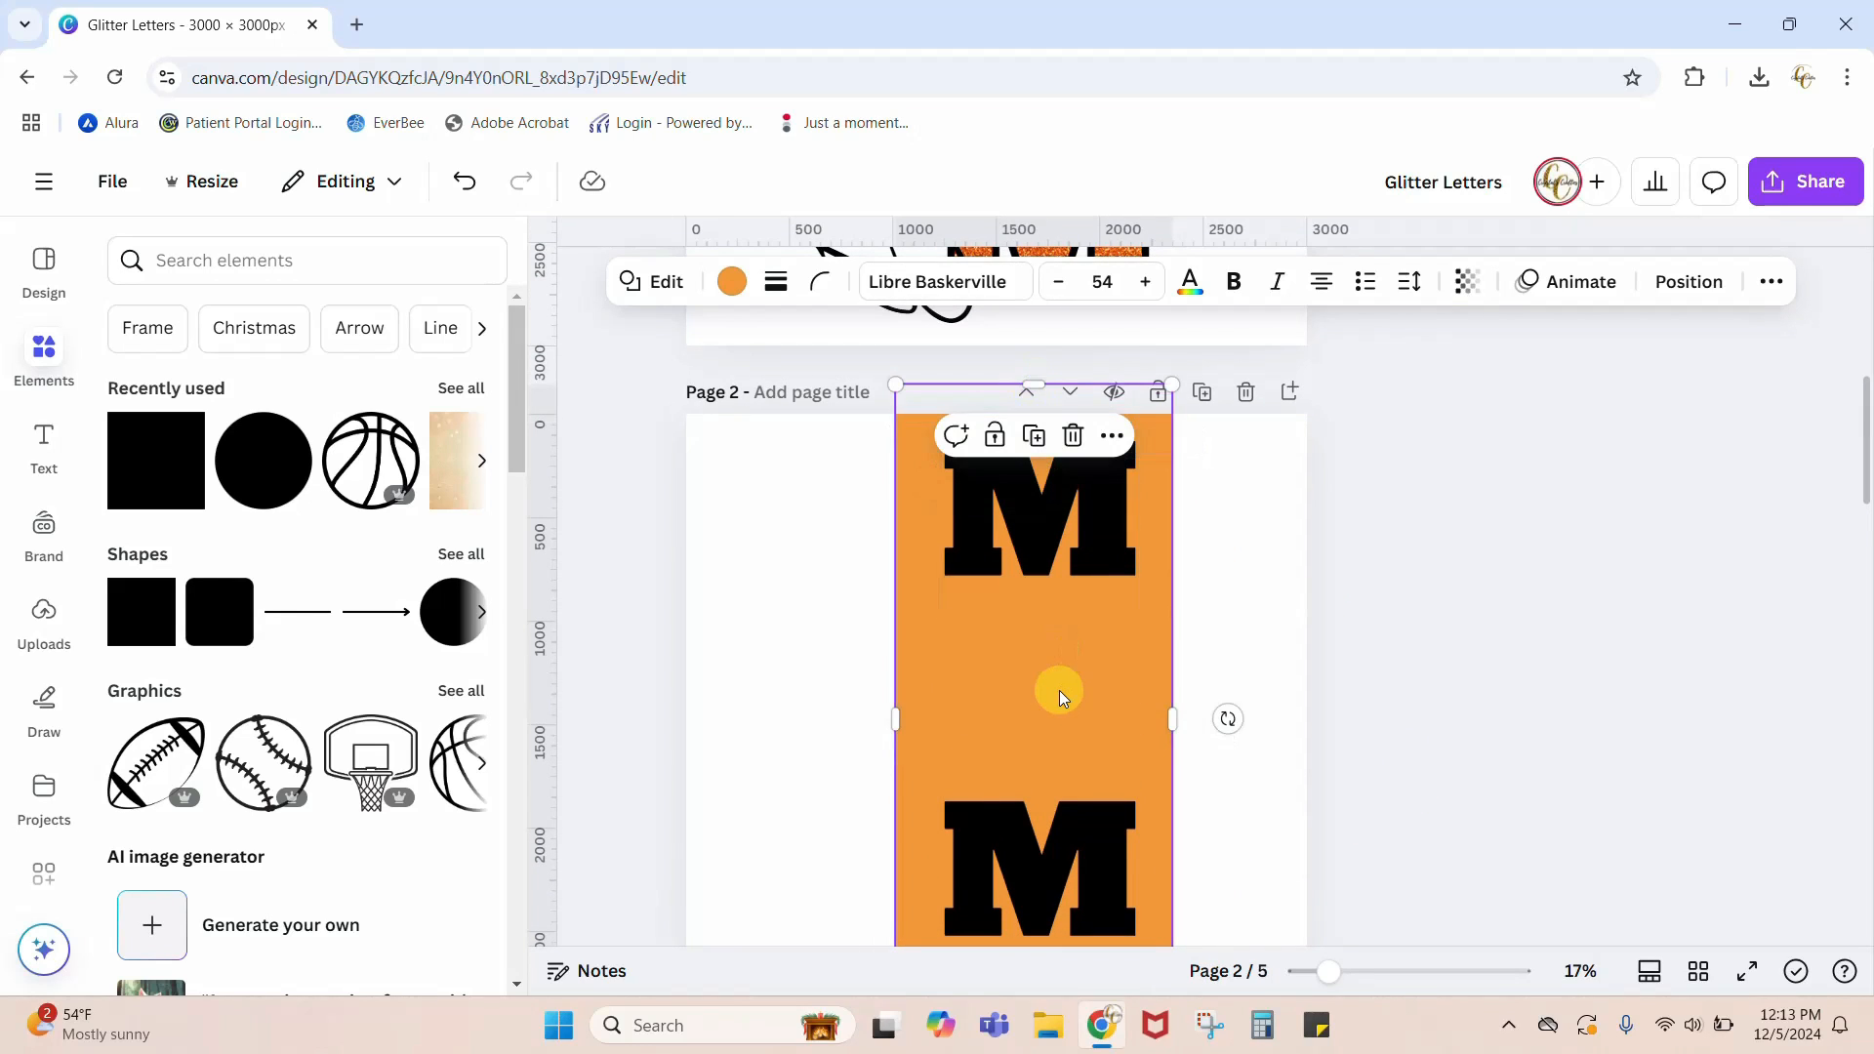
Step: Send the orange rectangle to the back, behind both Ms and the basketball
click(1688, 282)
click(444, 447)
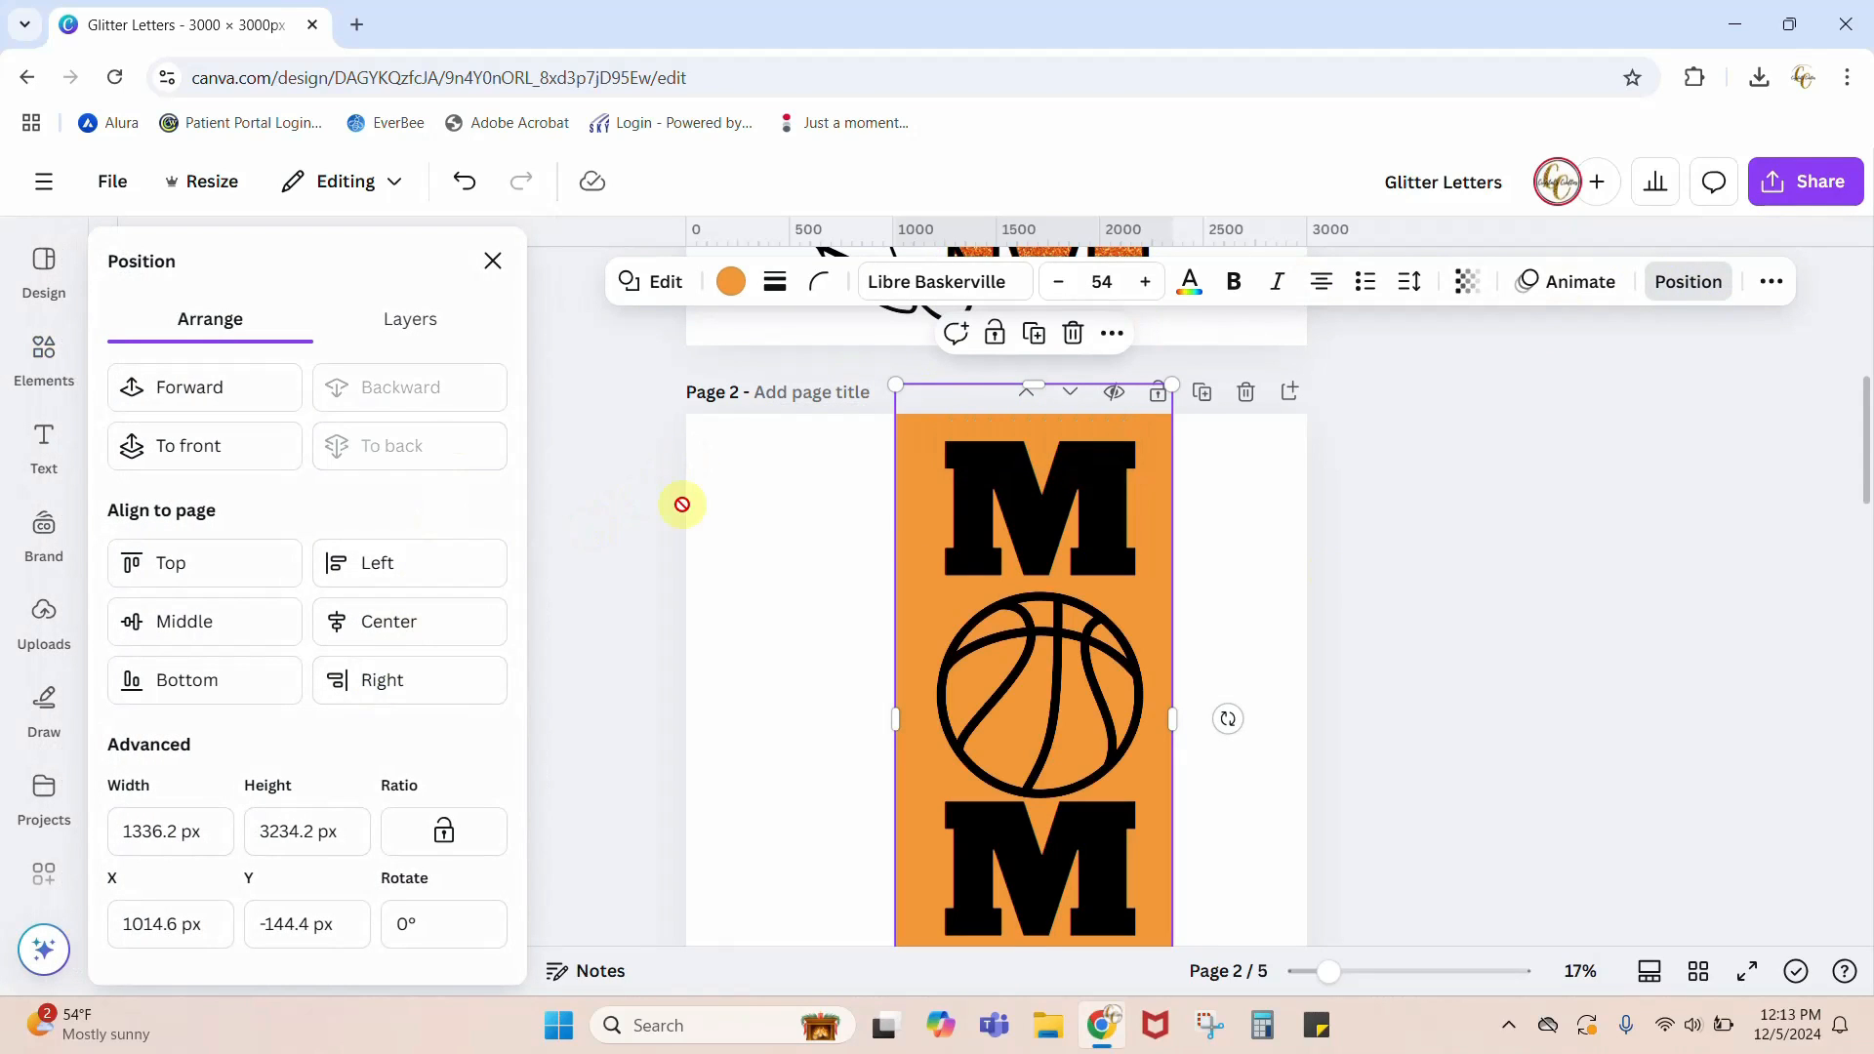
click(1512, 581)
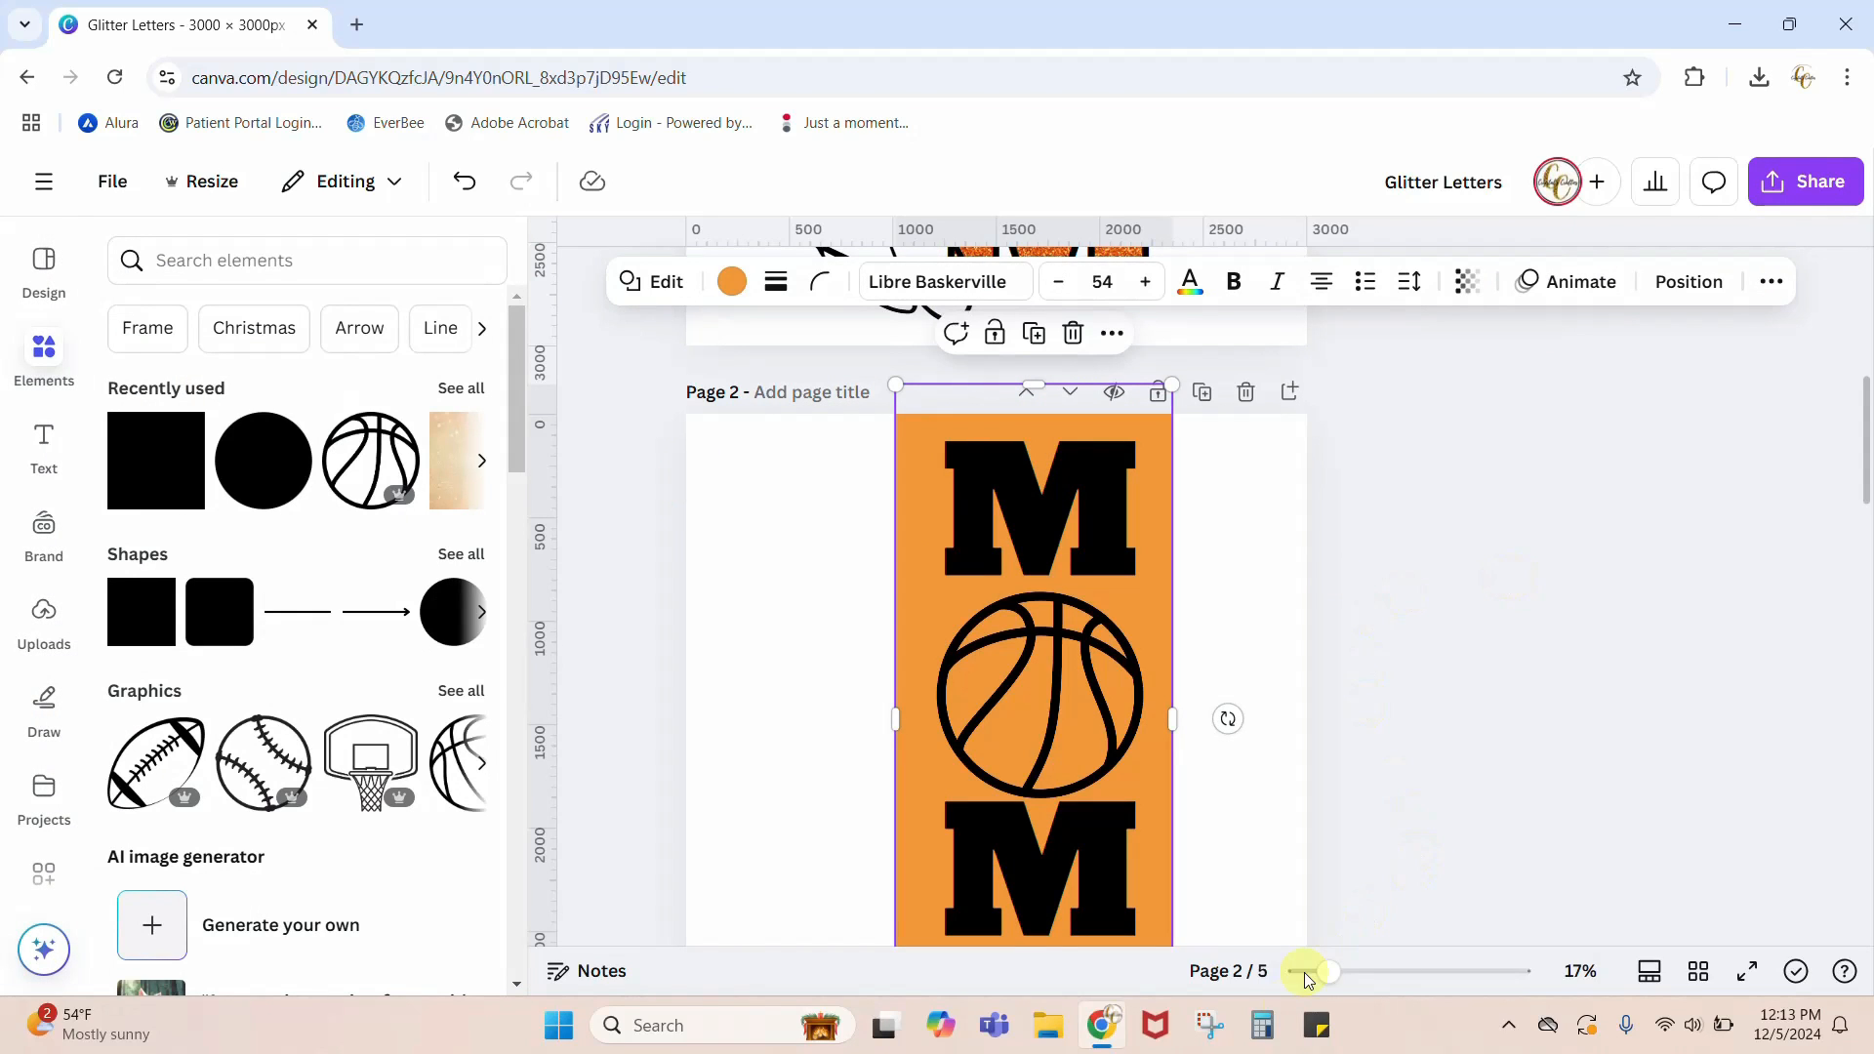
Step: Recolor the rectangle behind the letters from orange to the green among the photo colors
drag(1327, 972, 1318, 972)
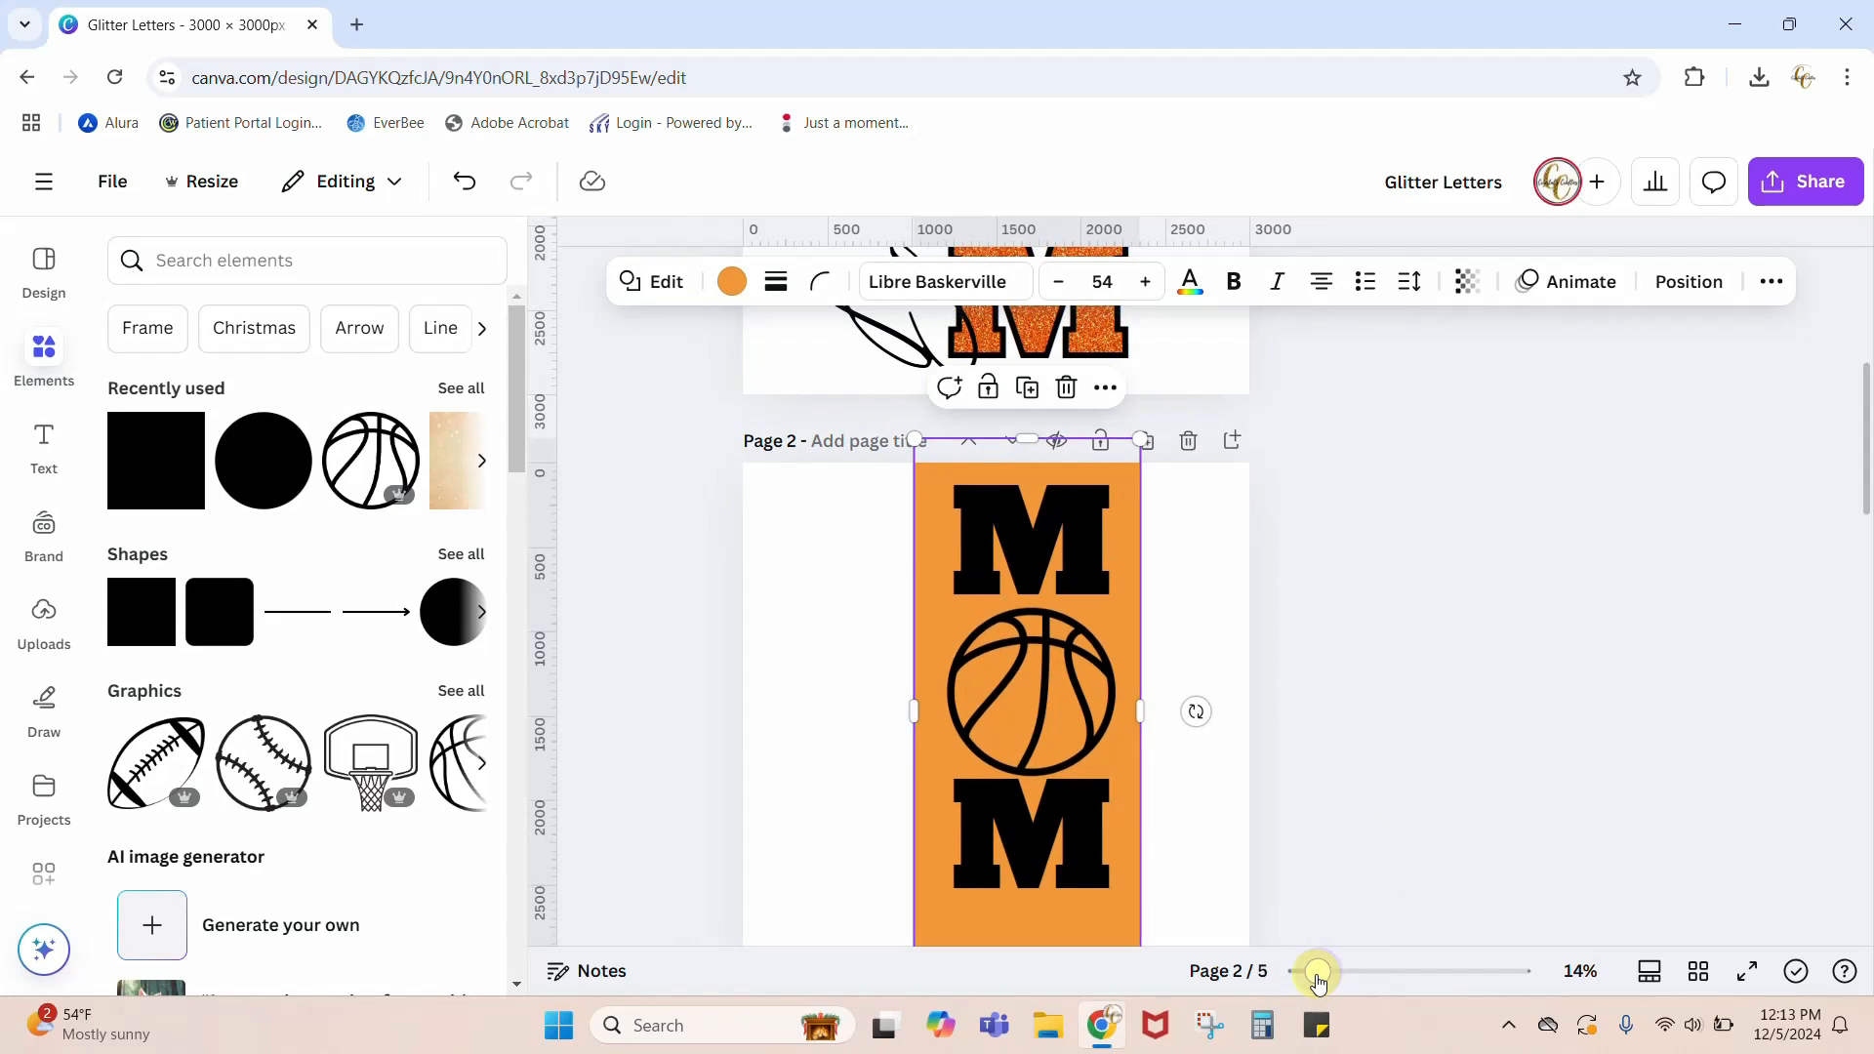
scroll(1473, 765, down, 3)
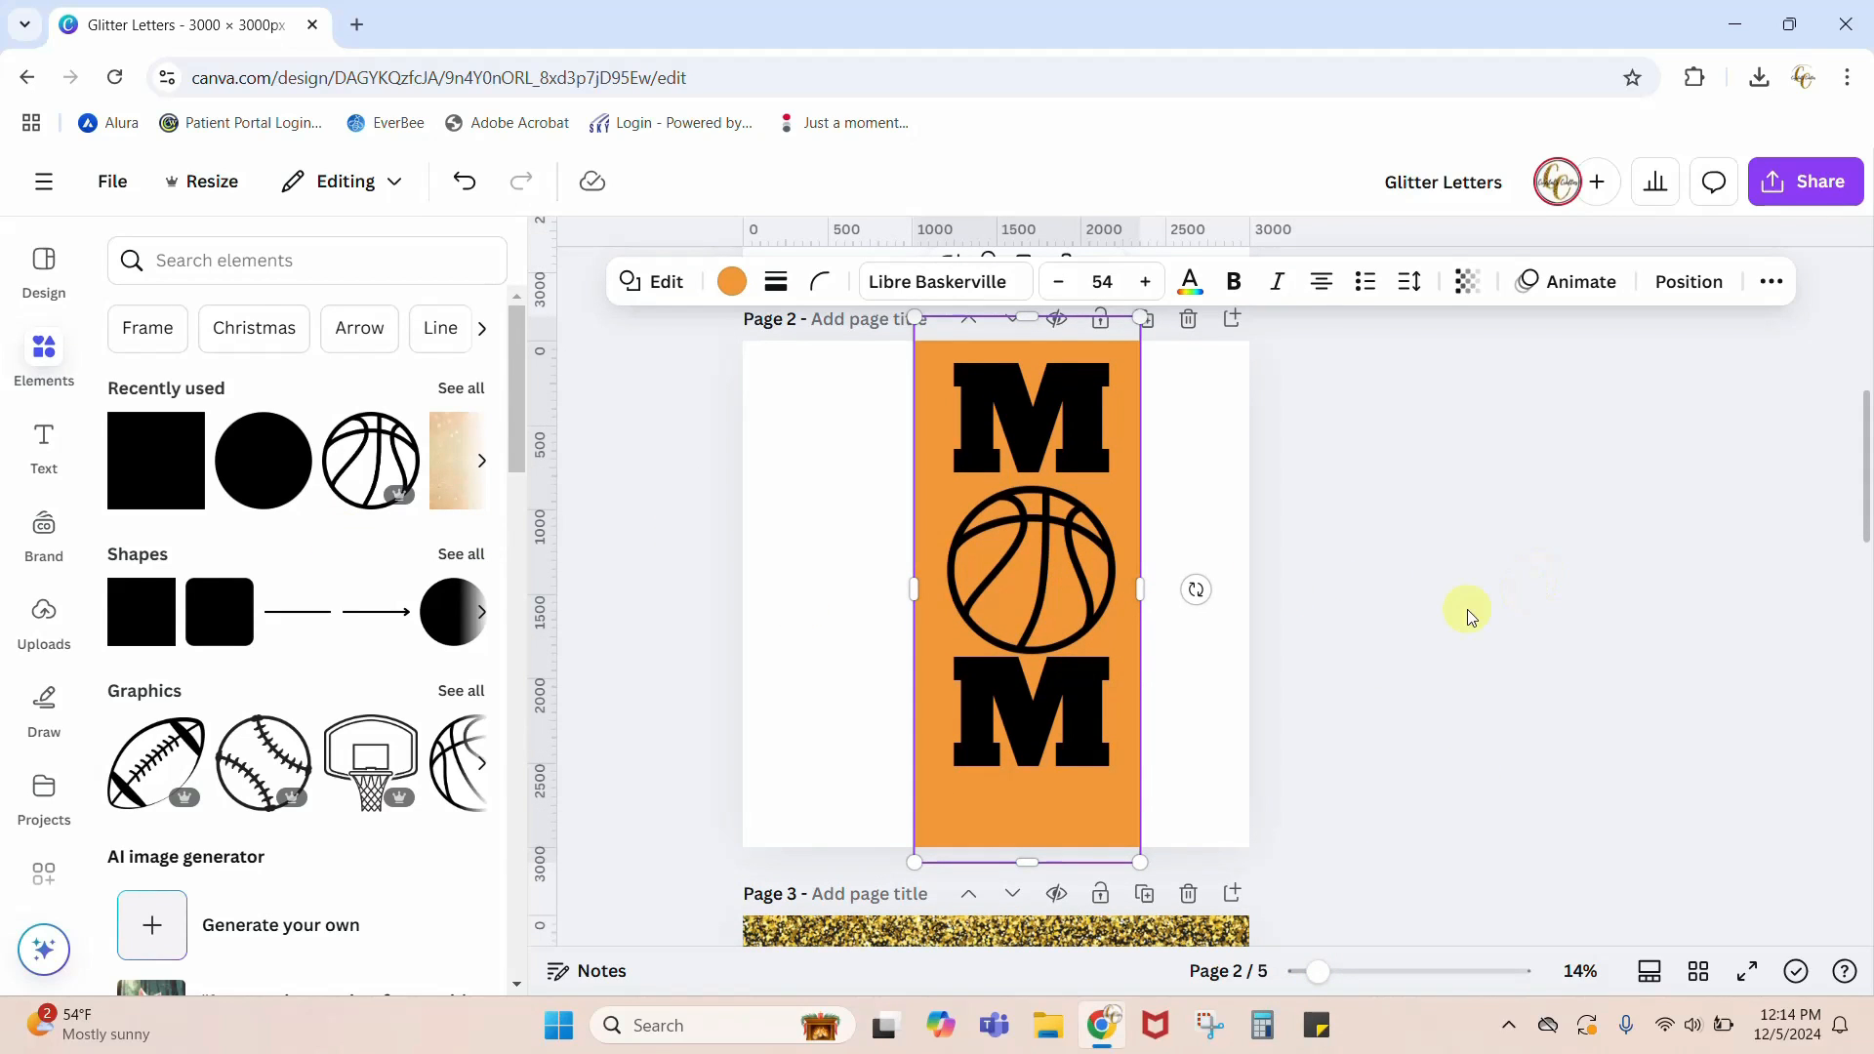
click(1031, 571)
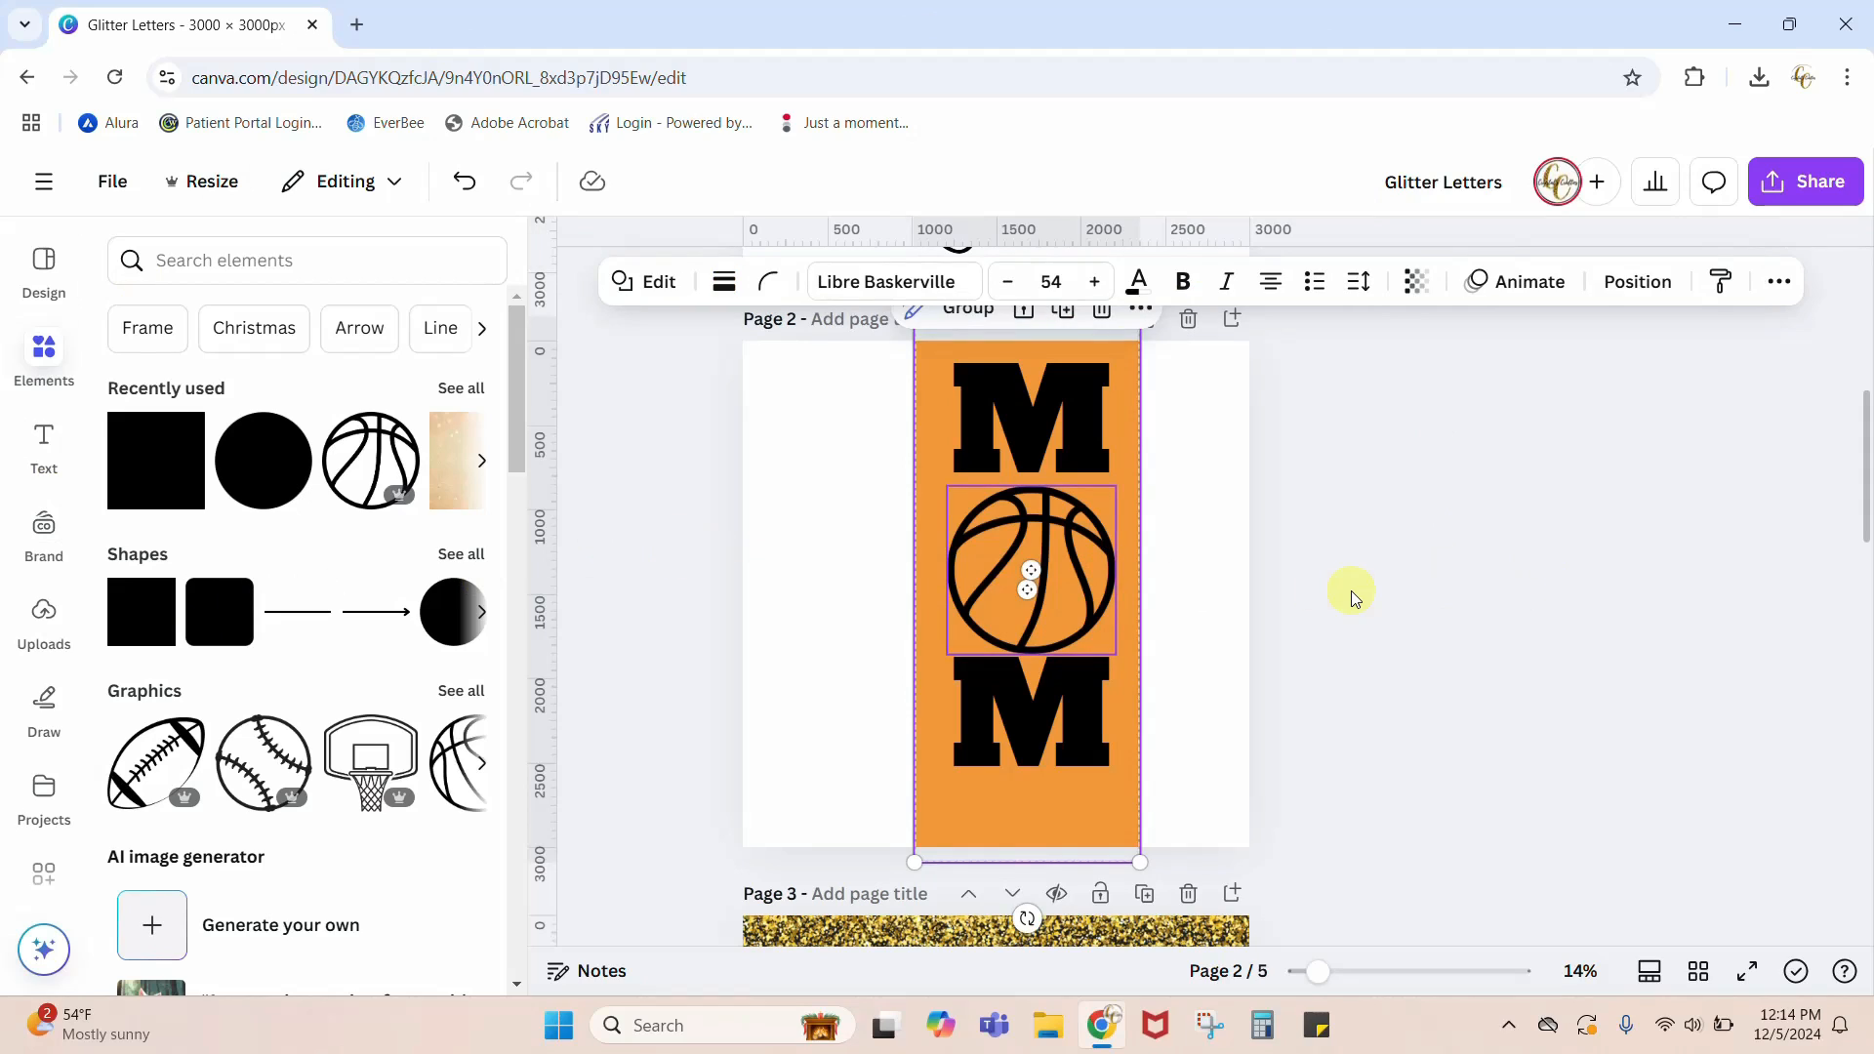
click(1351, 589)
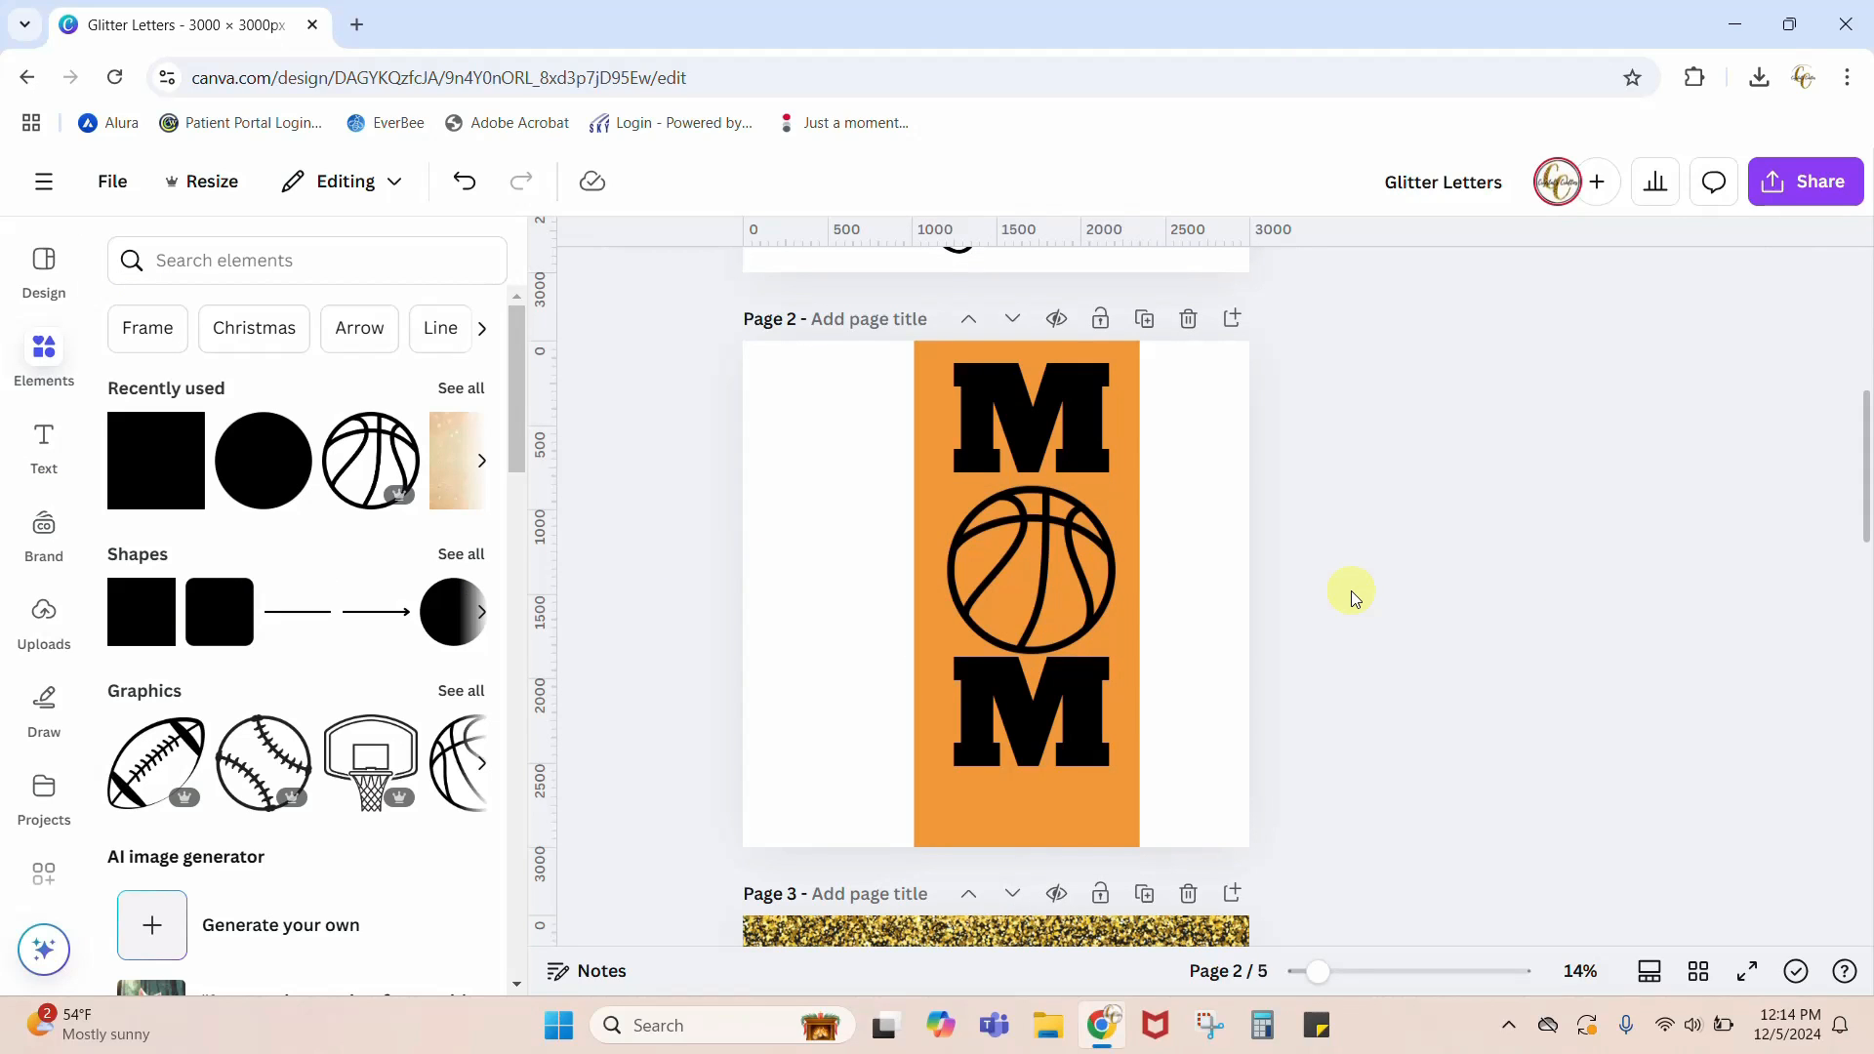
click(1116, 826)
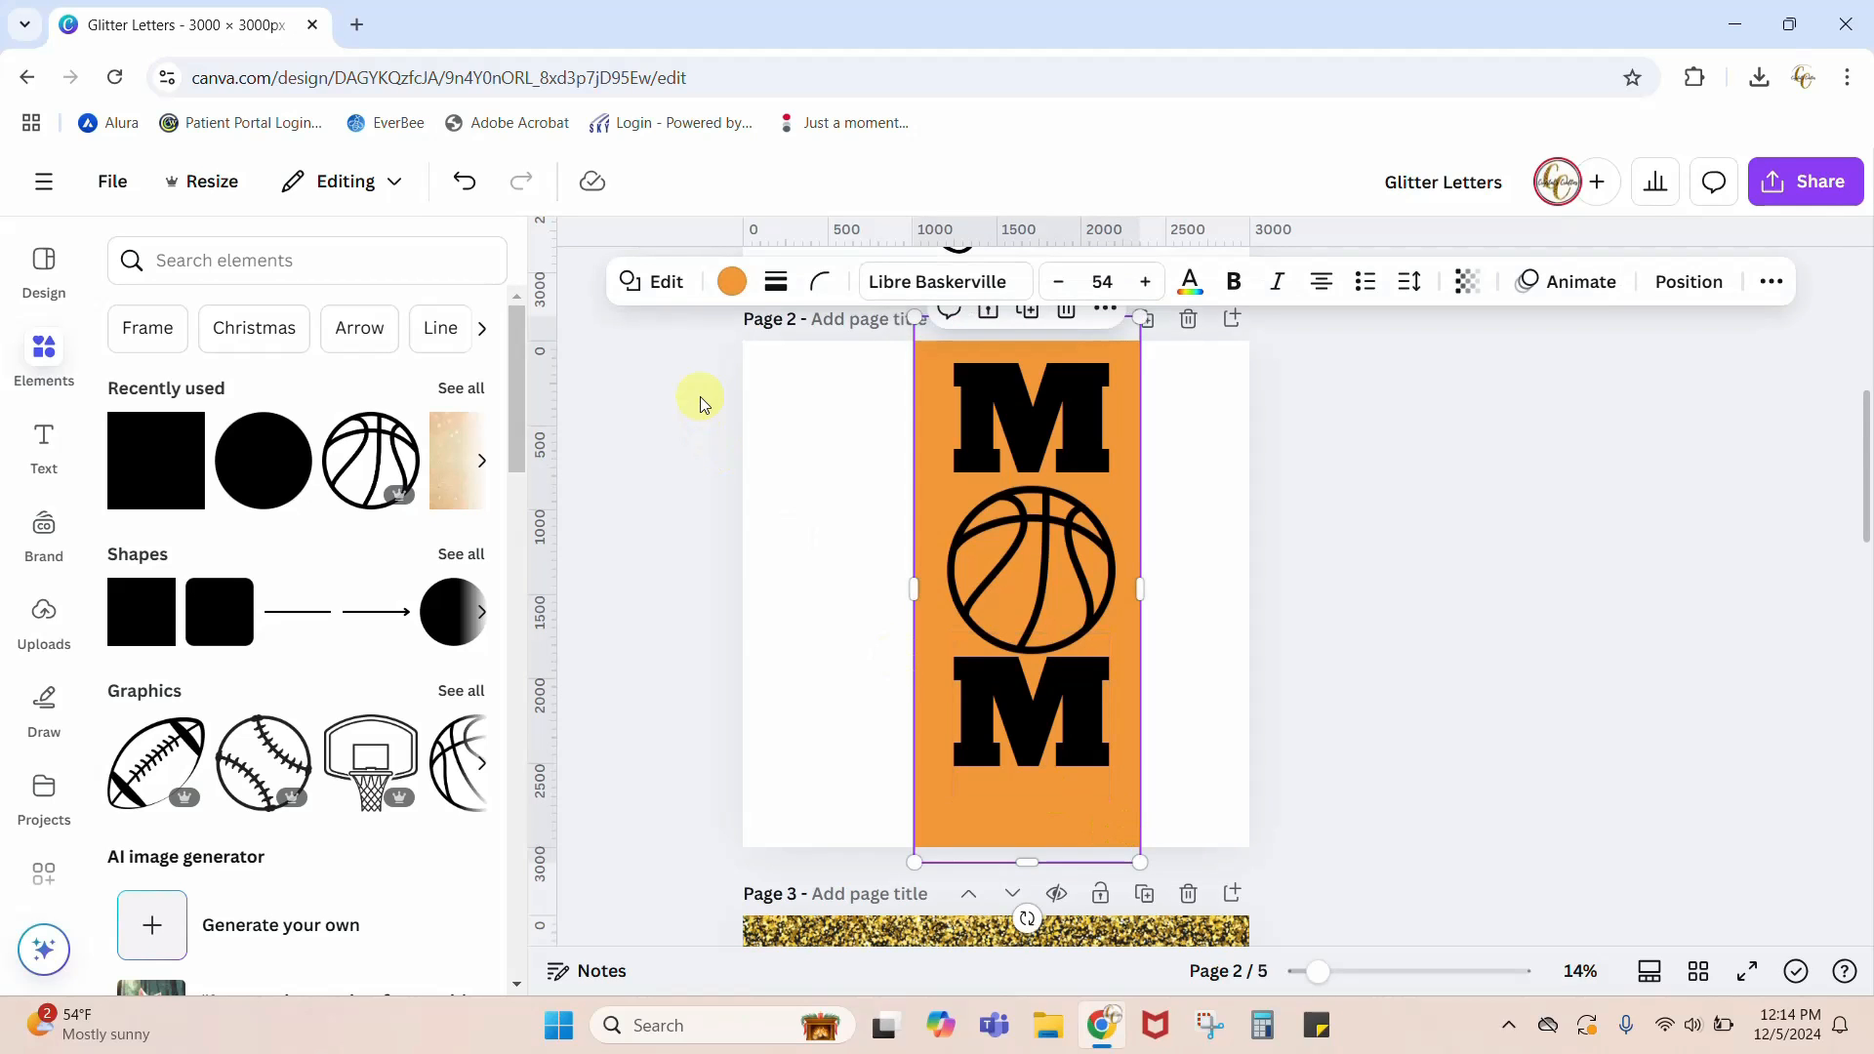
click(729, 286)
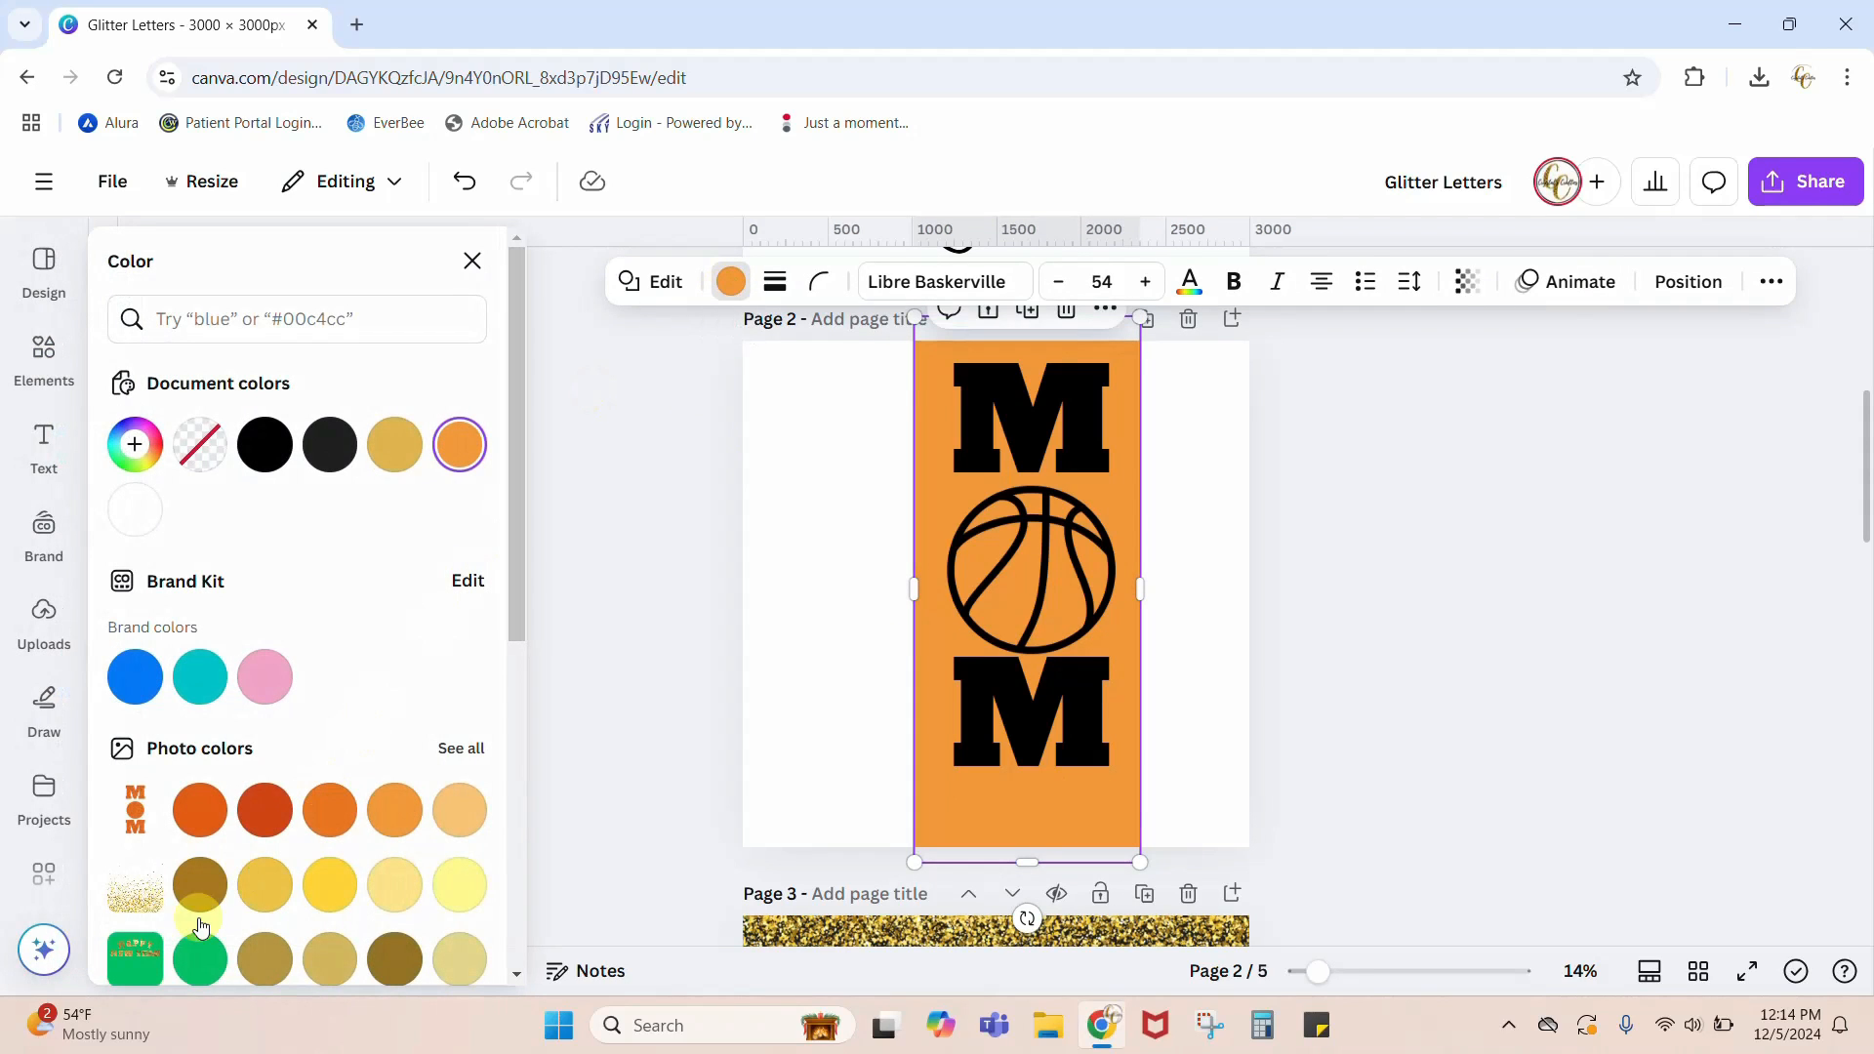
click(190, 962)
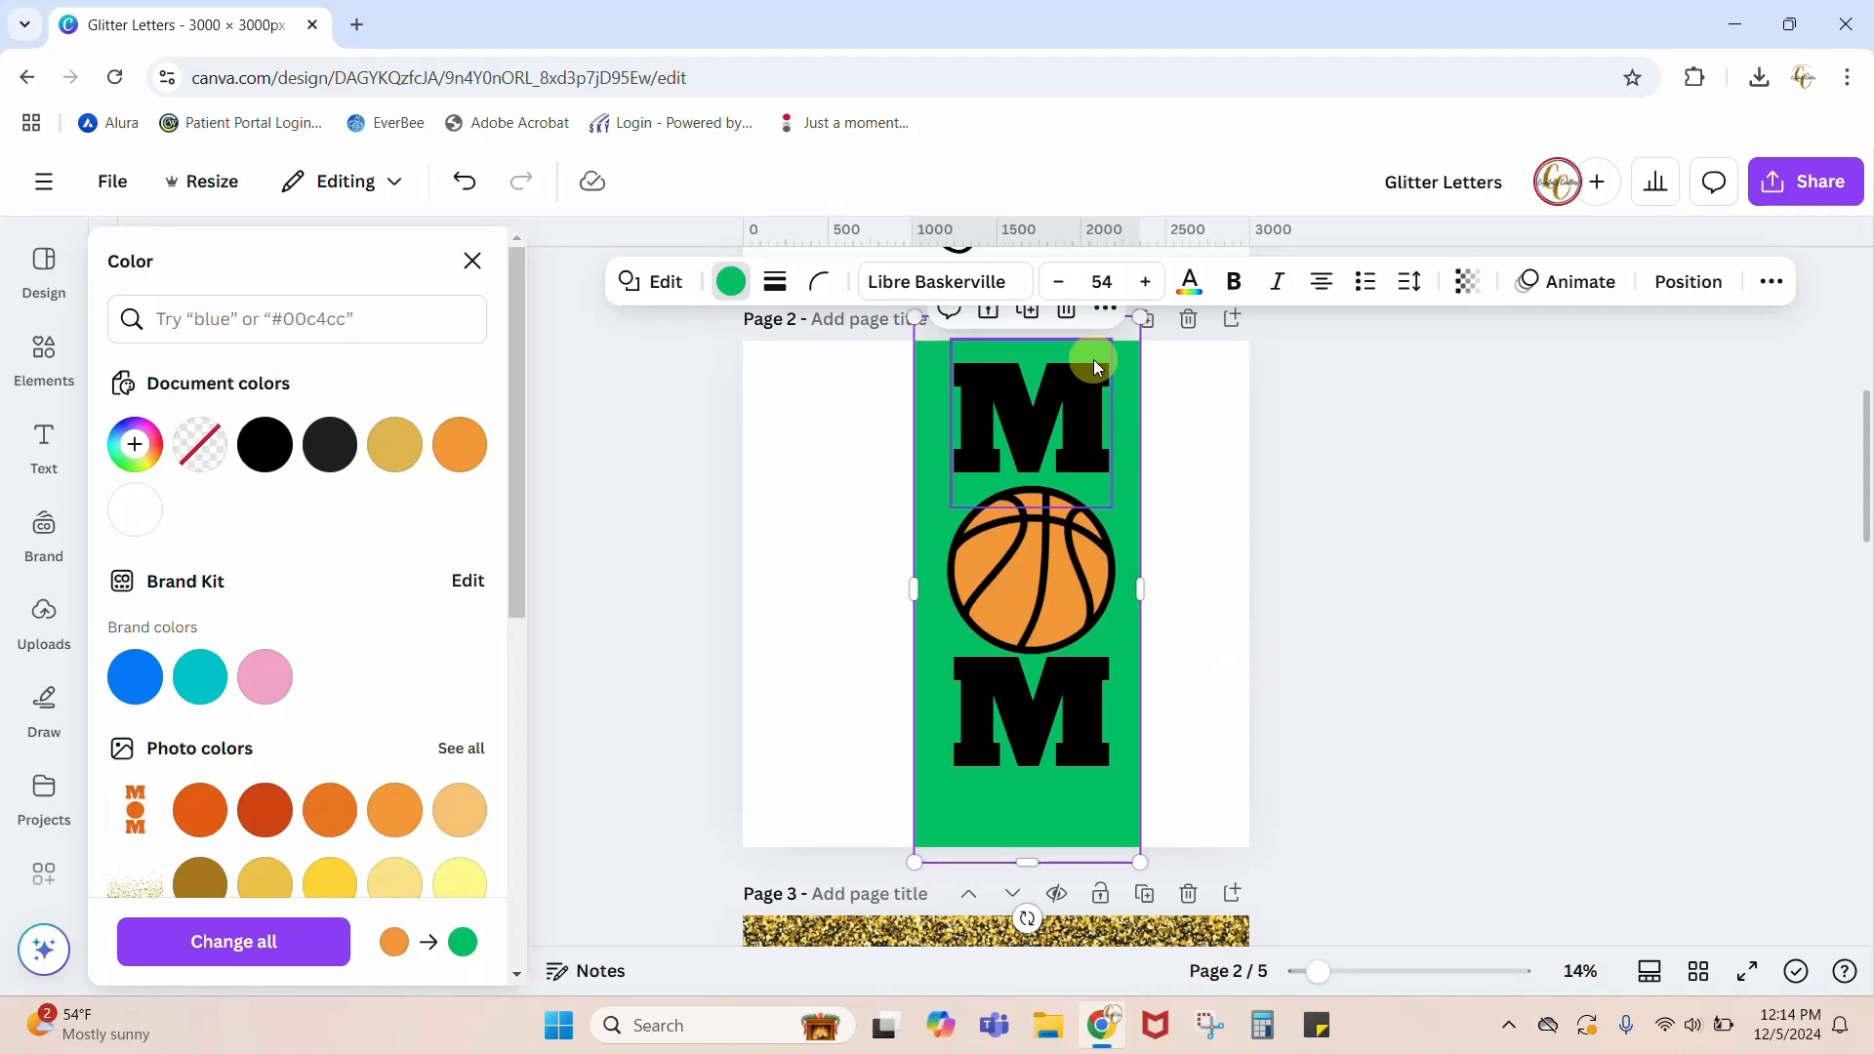
Step: Change the text color of the upper and lower M to white
click(1094, 386)
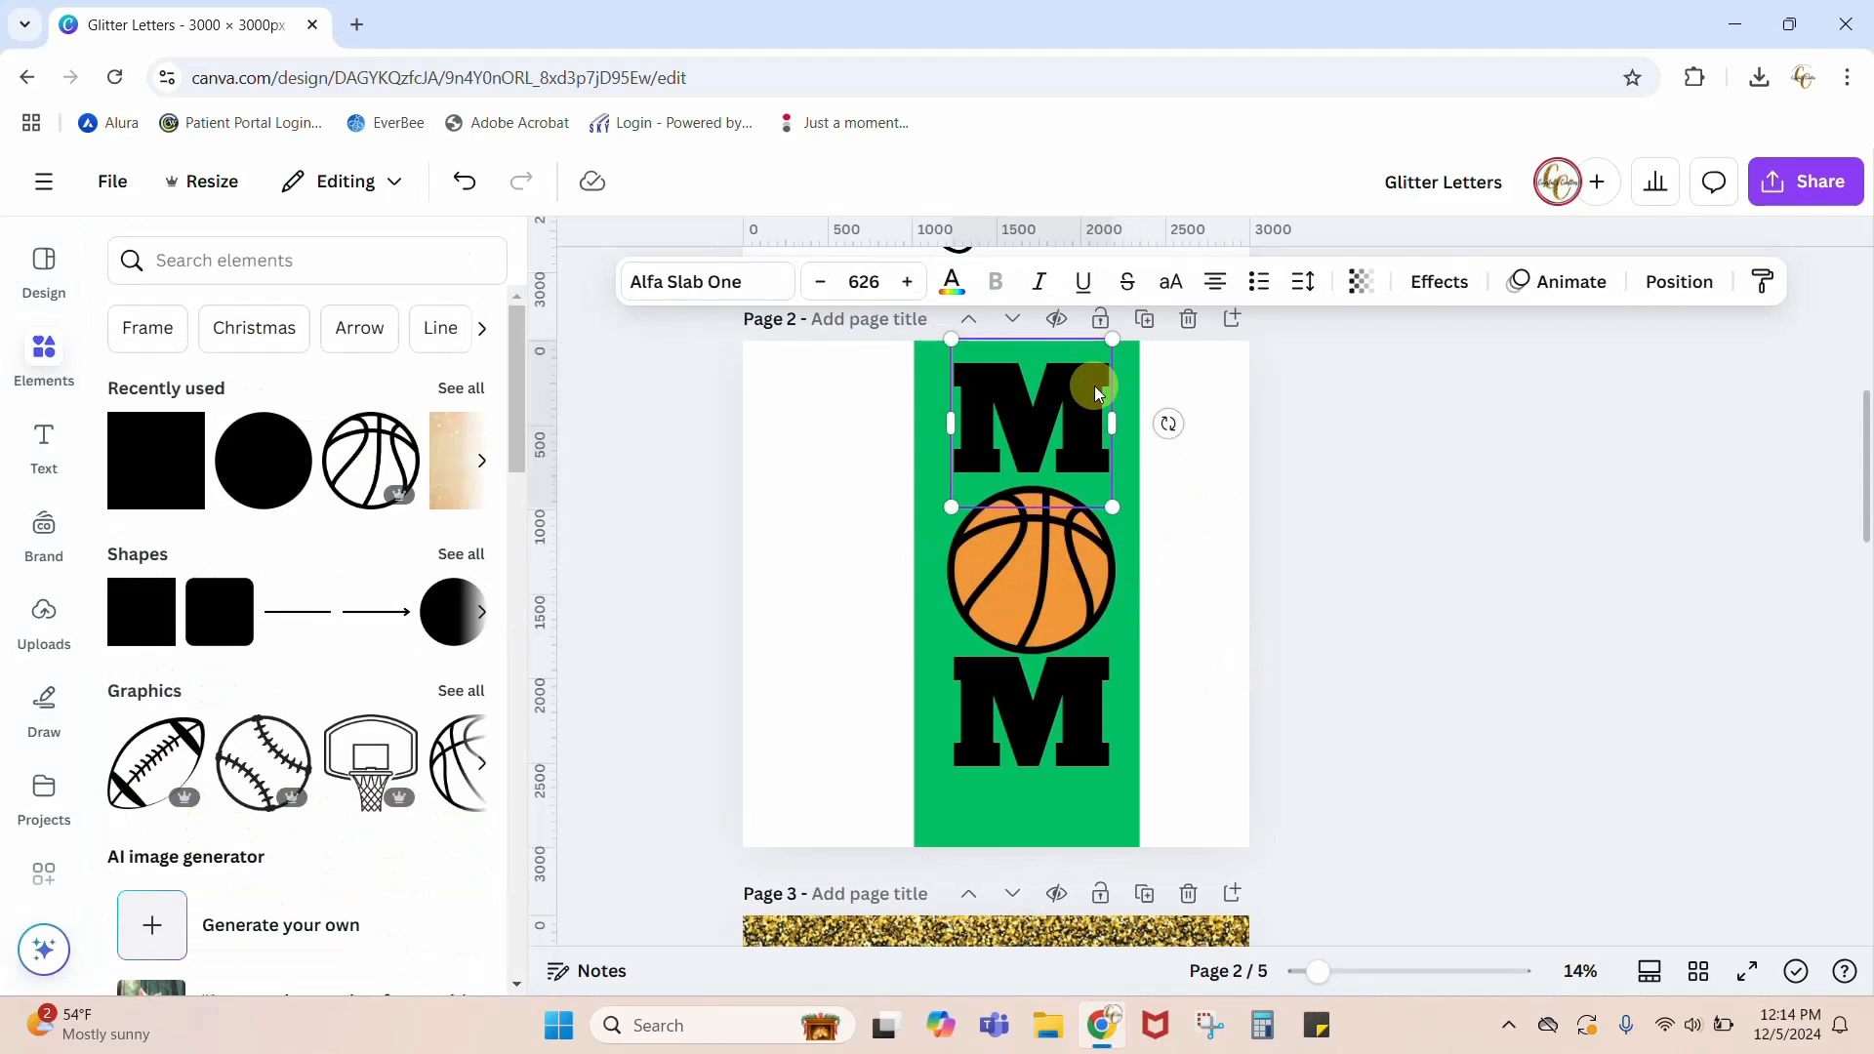
click(952, 282)
click(135, 508)
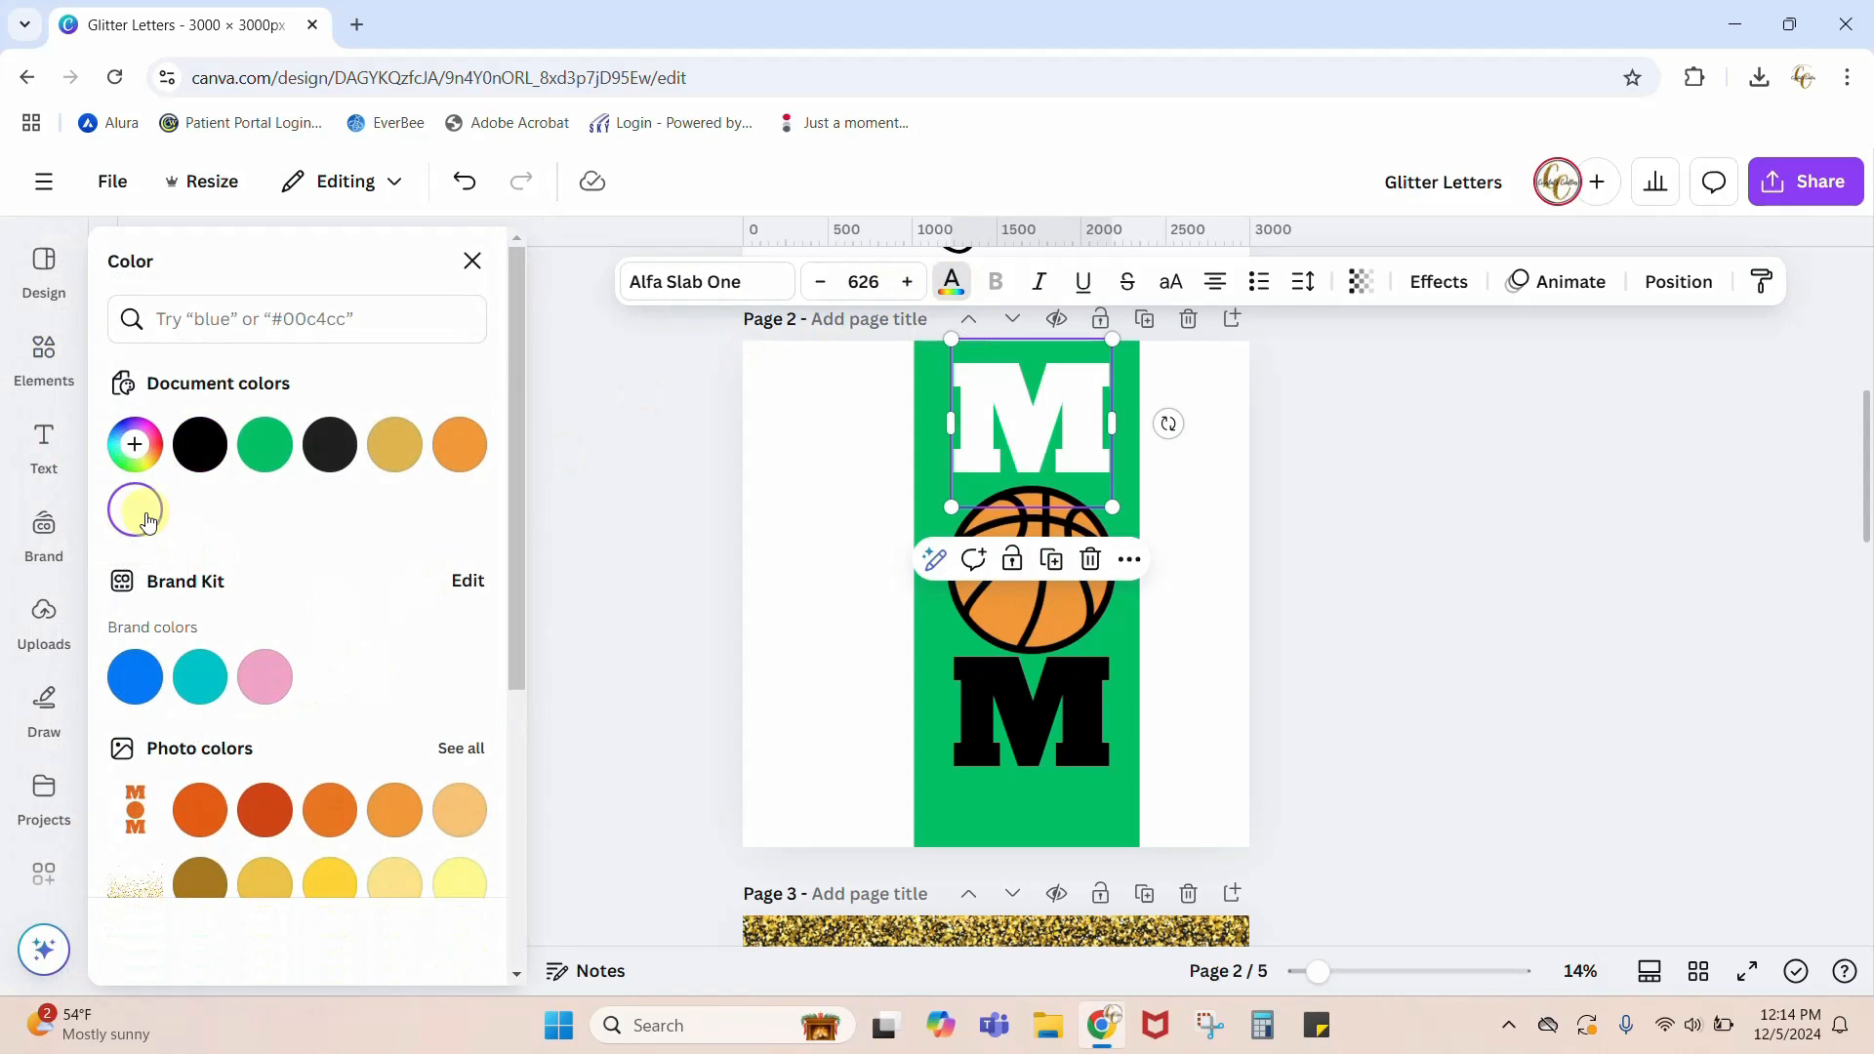
click(1013, 720)
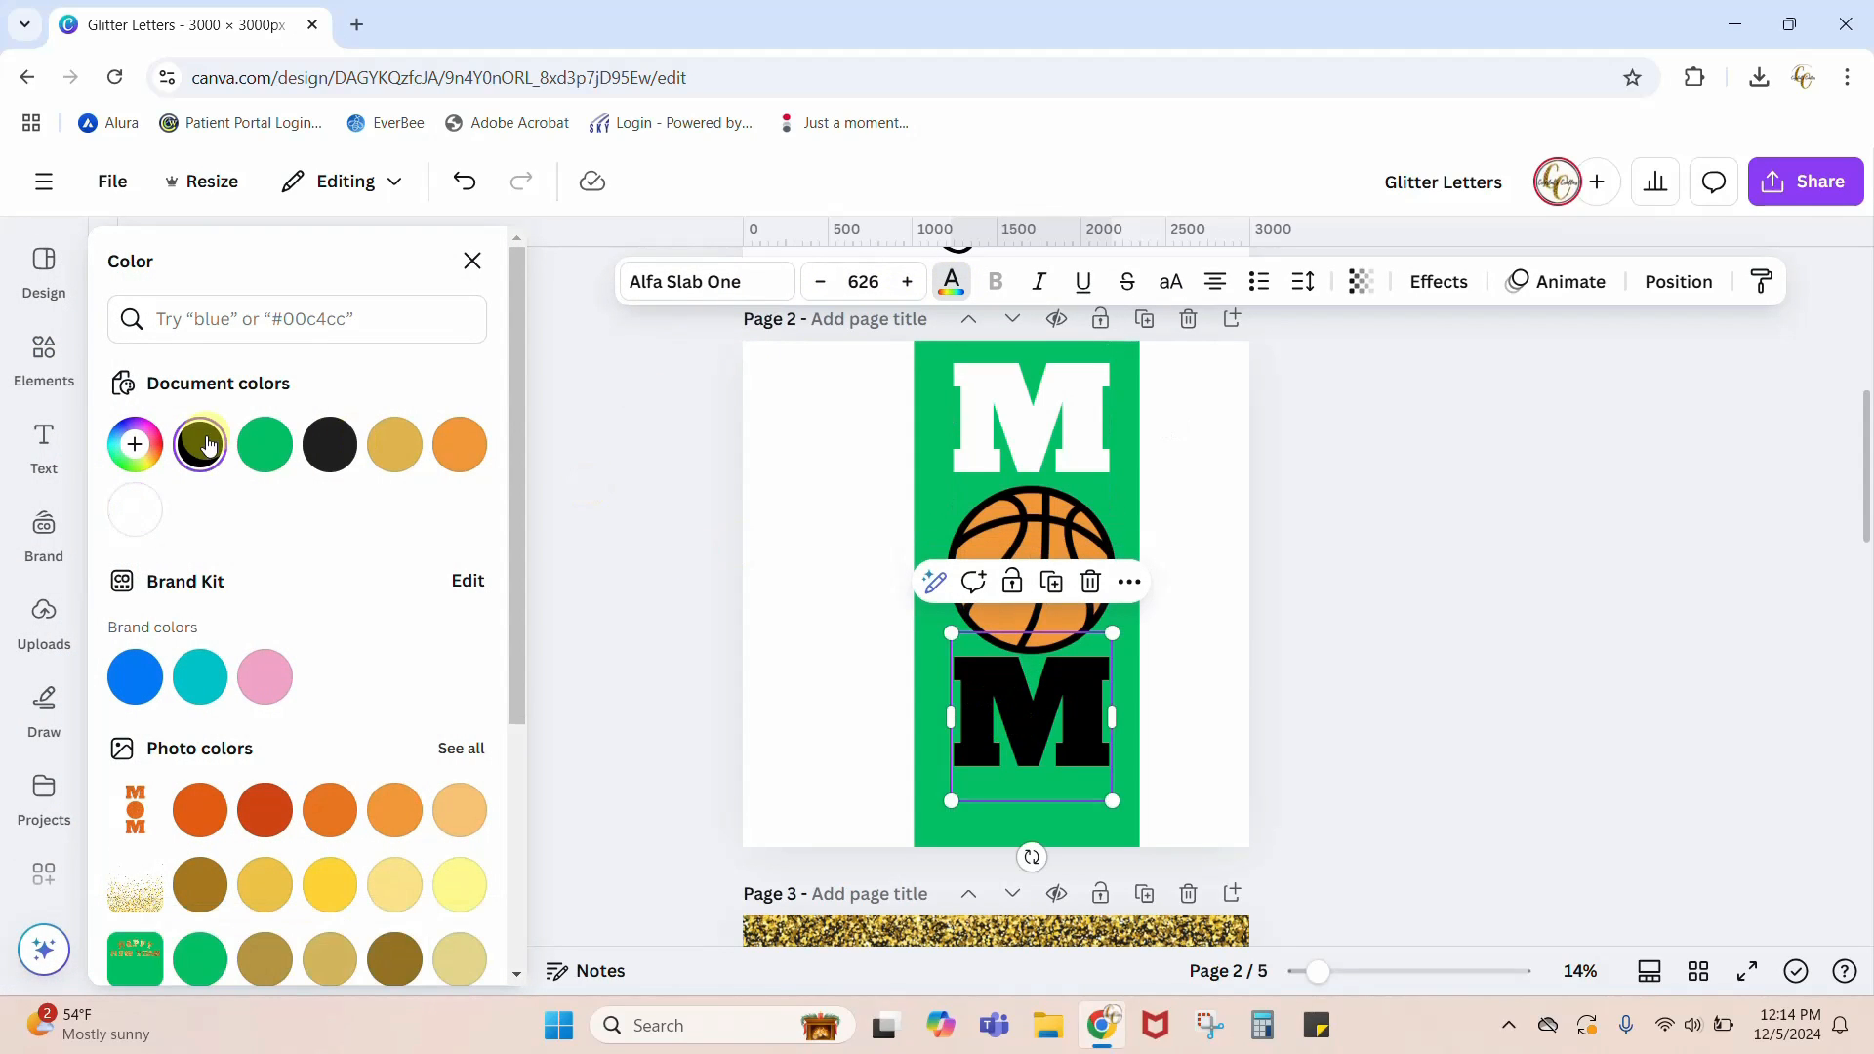
click(135, 508)
key(Escape)
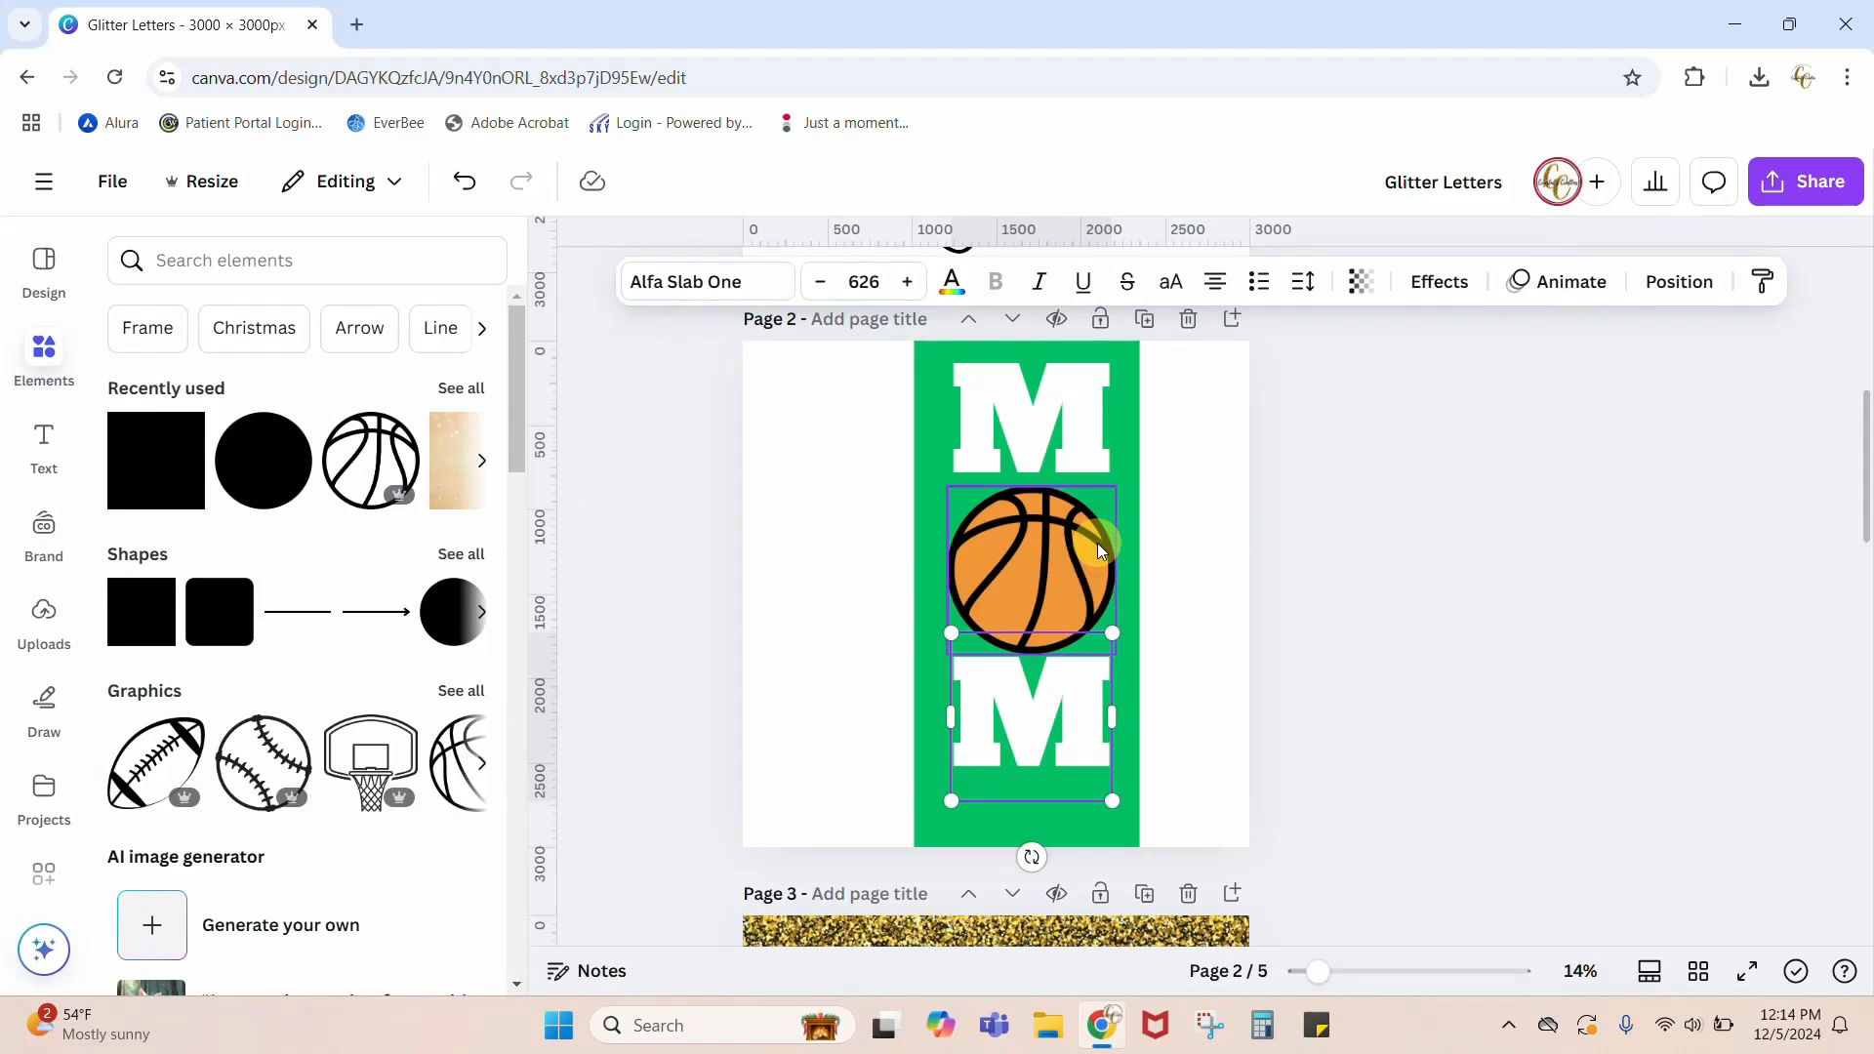
Step: Ungroup the basketball and delete its black outline, keeping the orange circle
click(1097, 543)
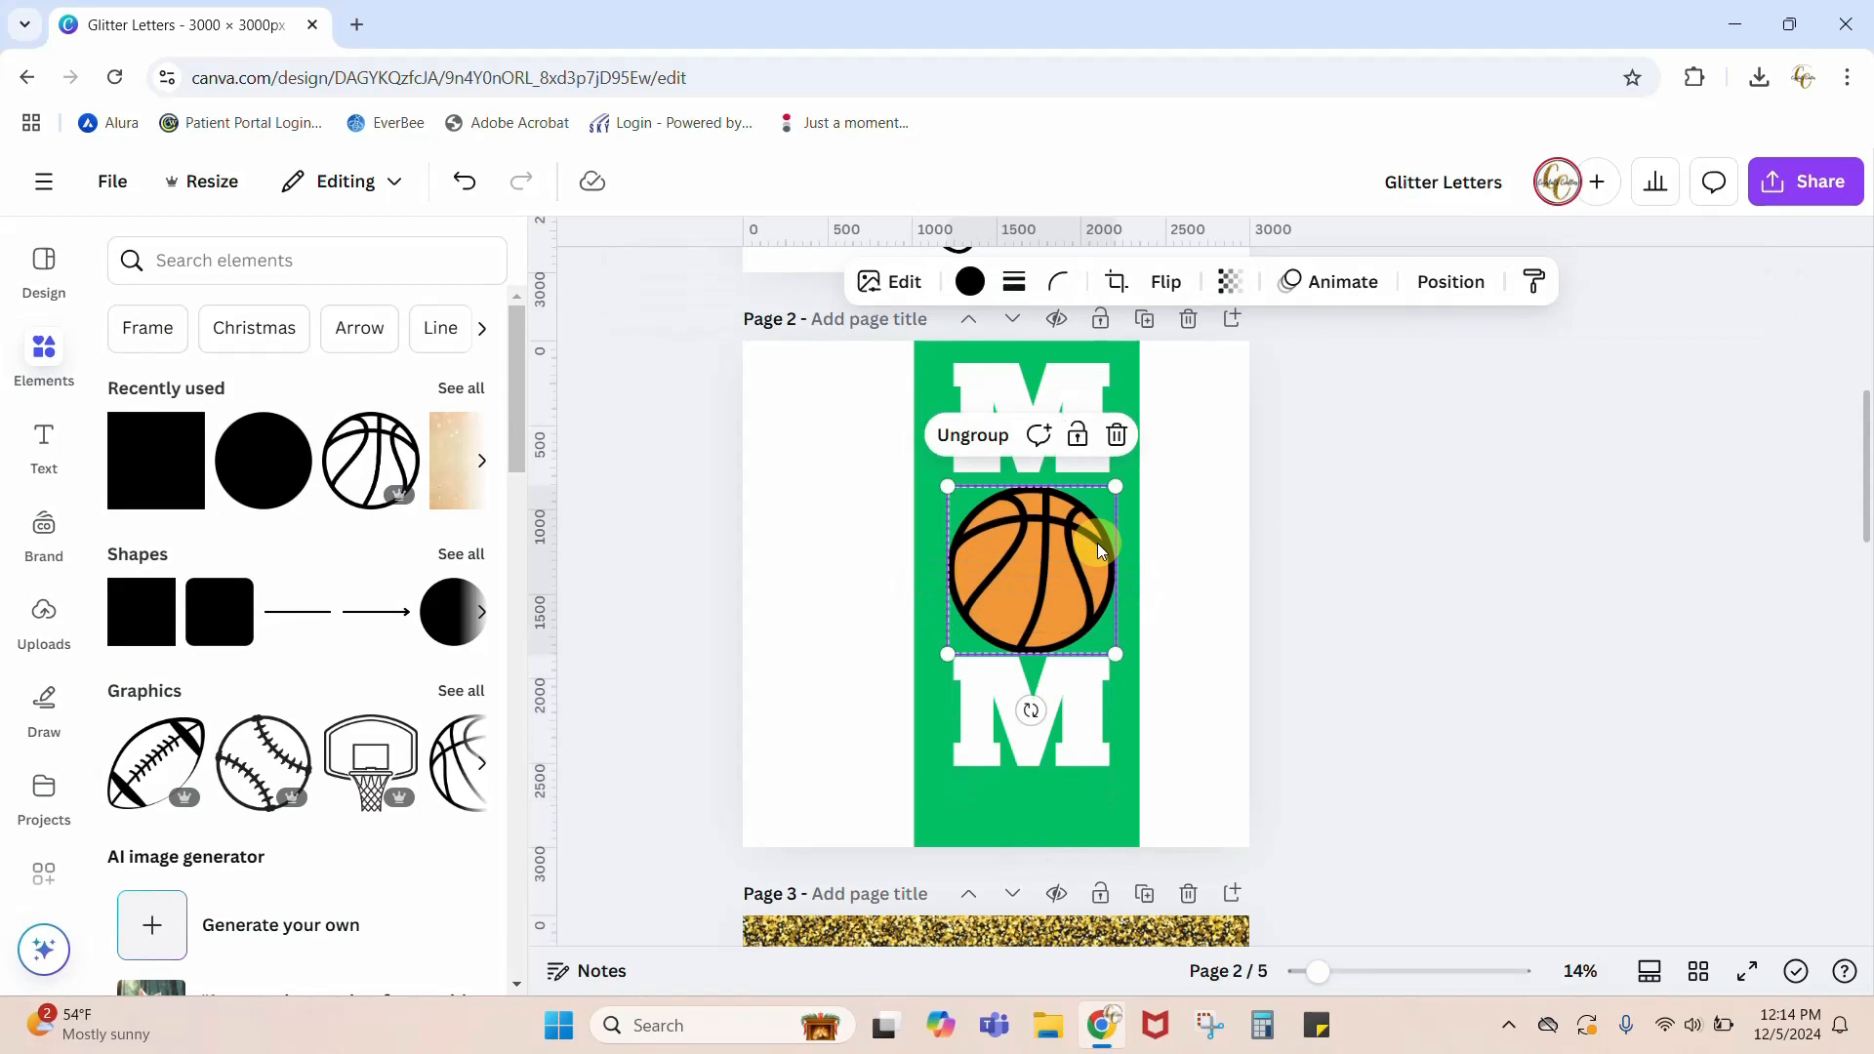
click(969, 435)
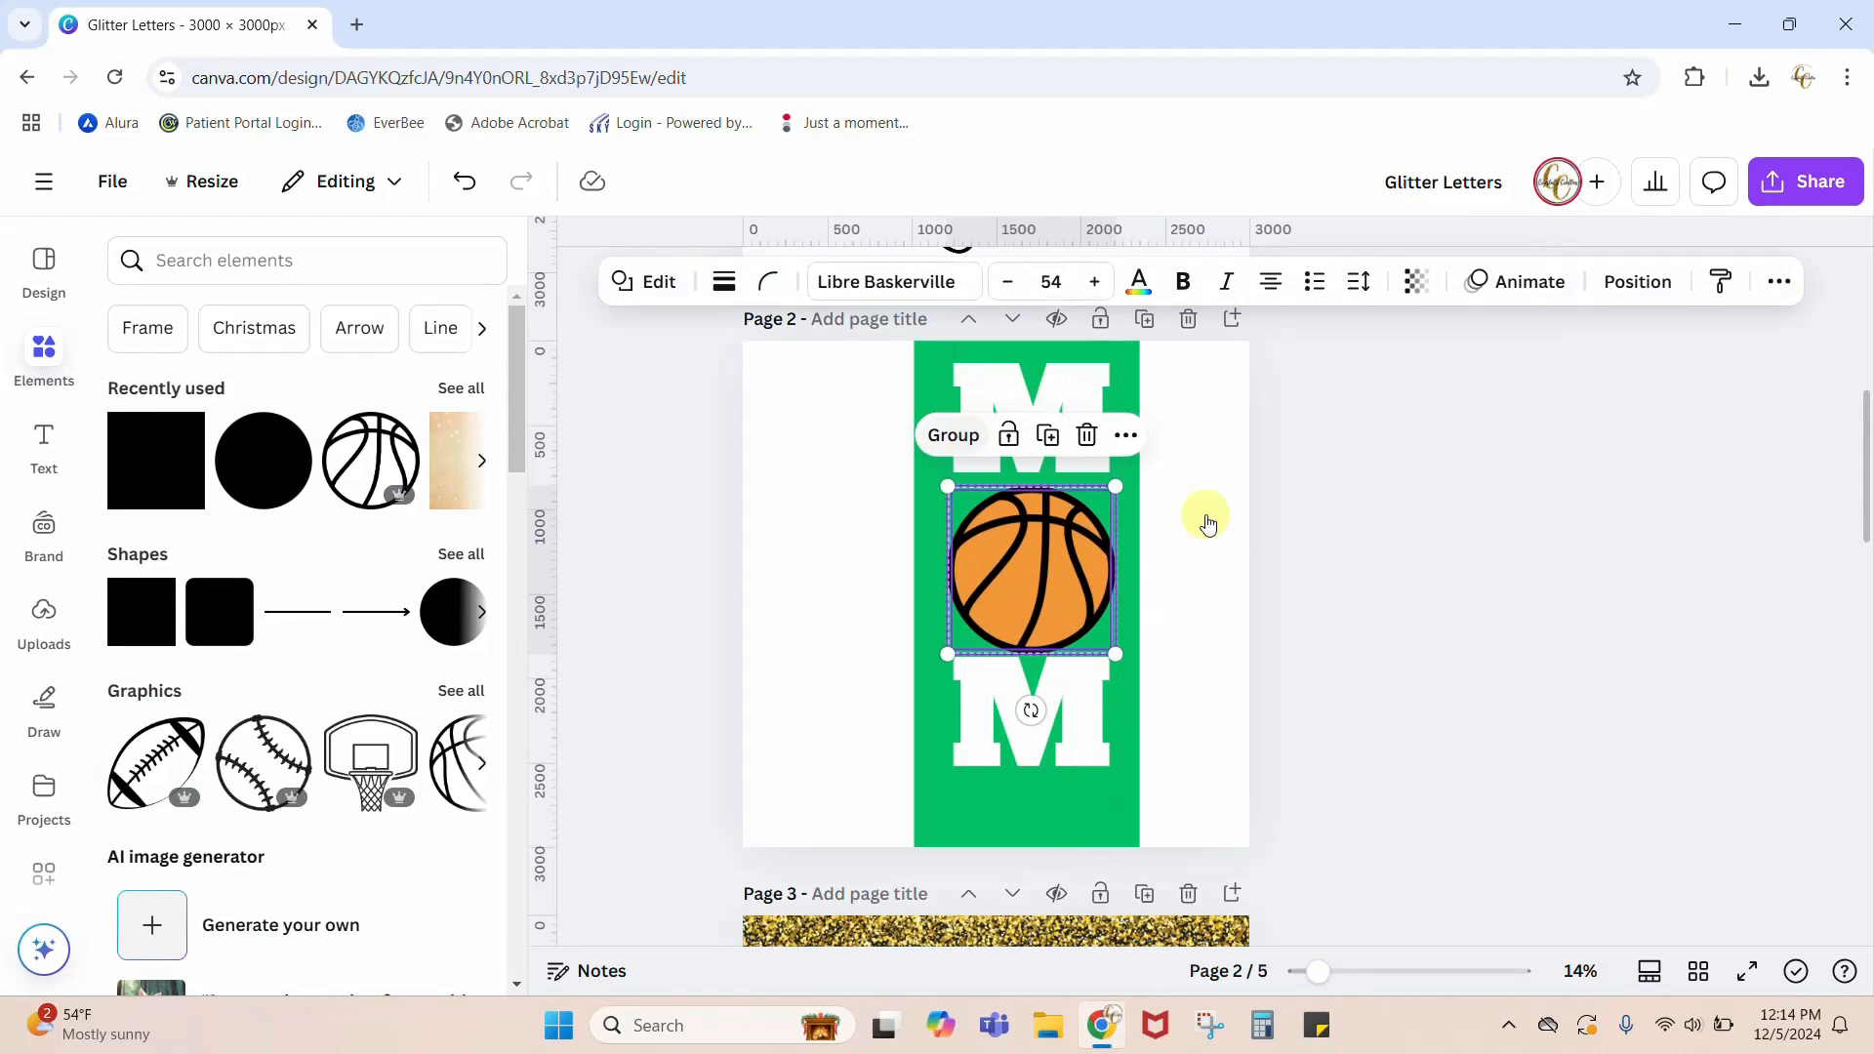
click(1483, 607)
click(1079, 571)
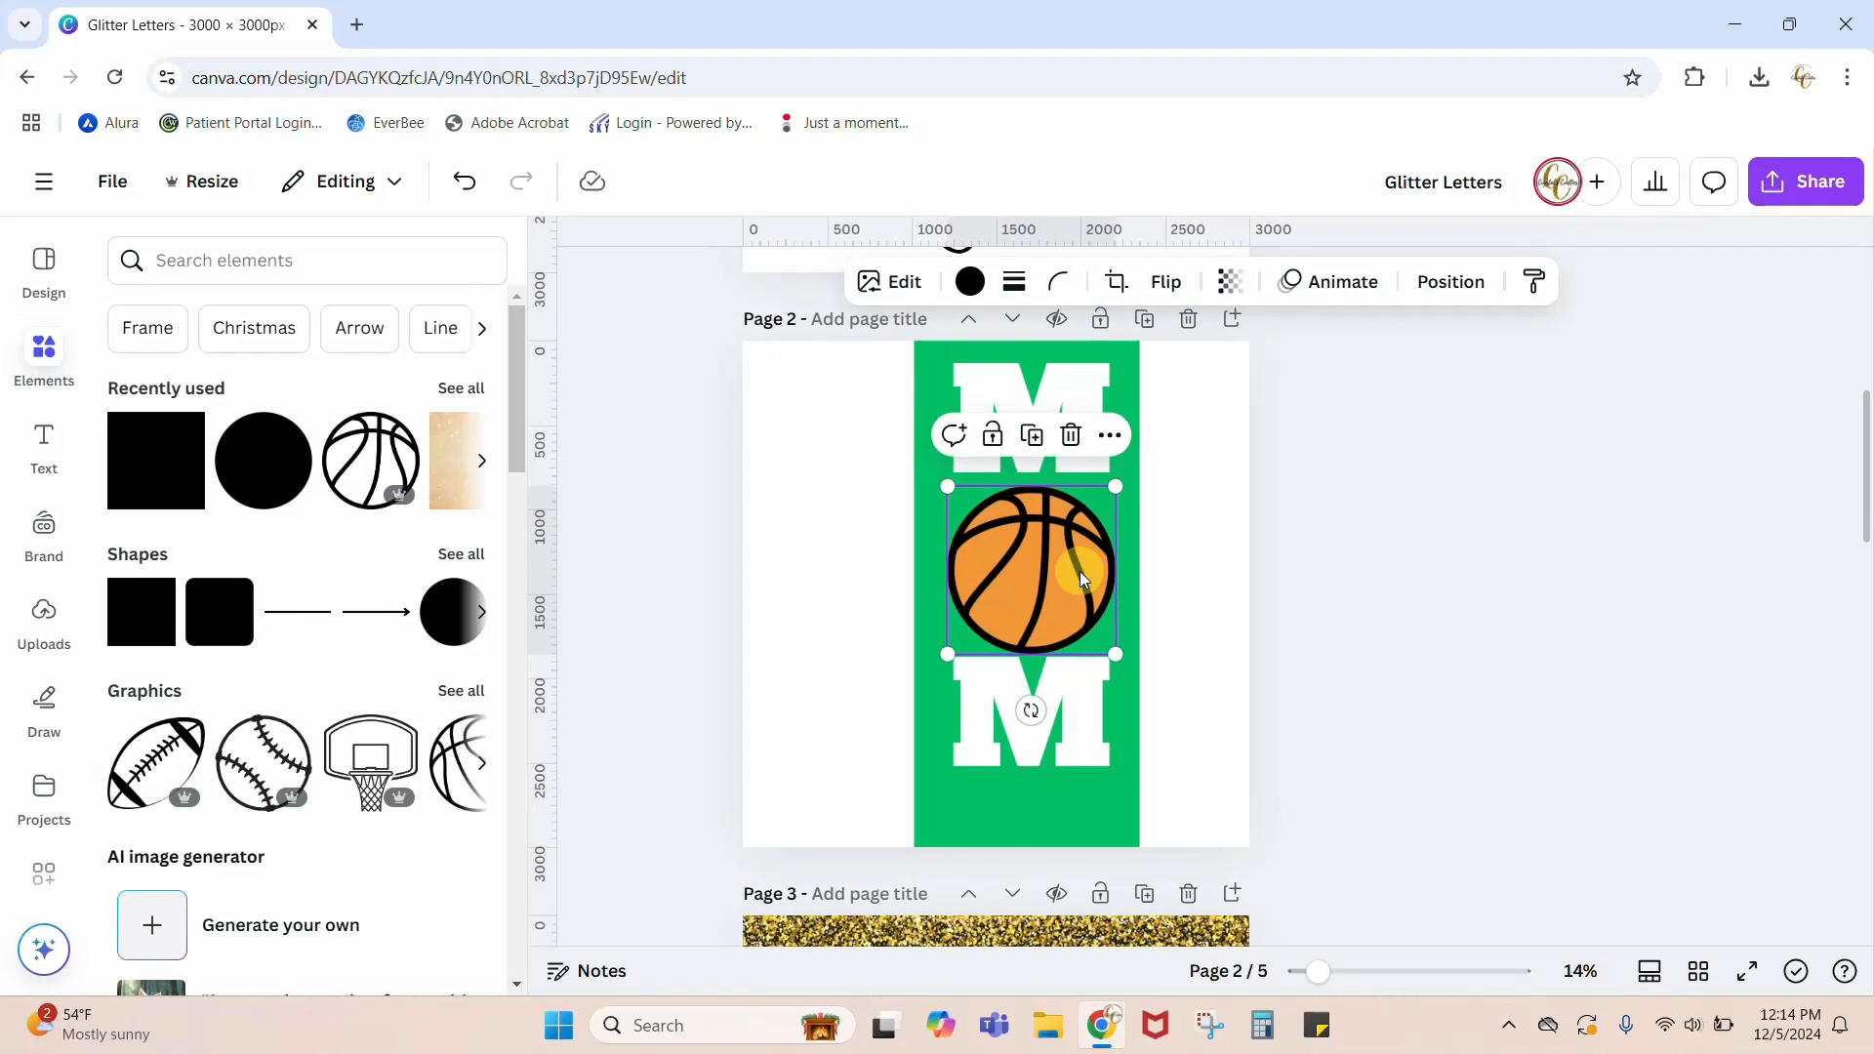
key(Delete)
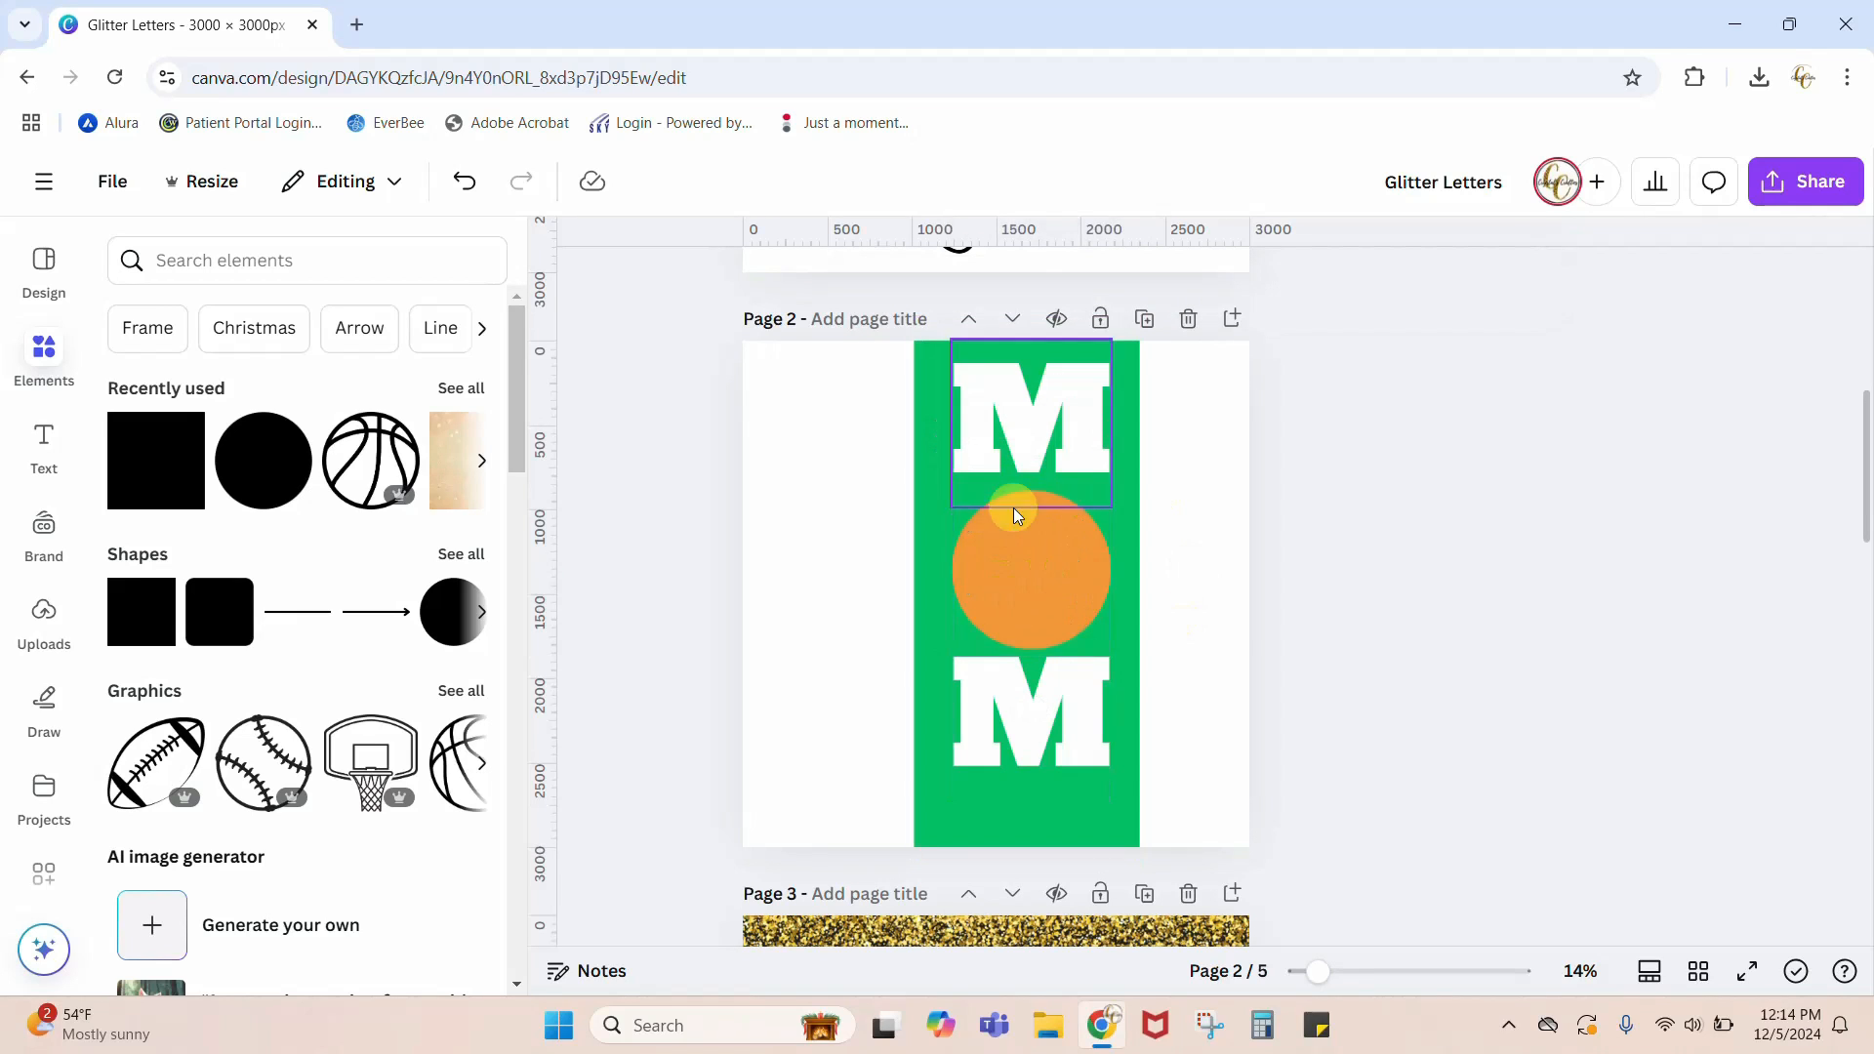
Step: Change the fill of the orange circle between the Ms to white
click(1044, 578)
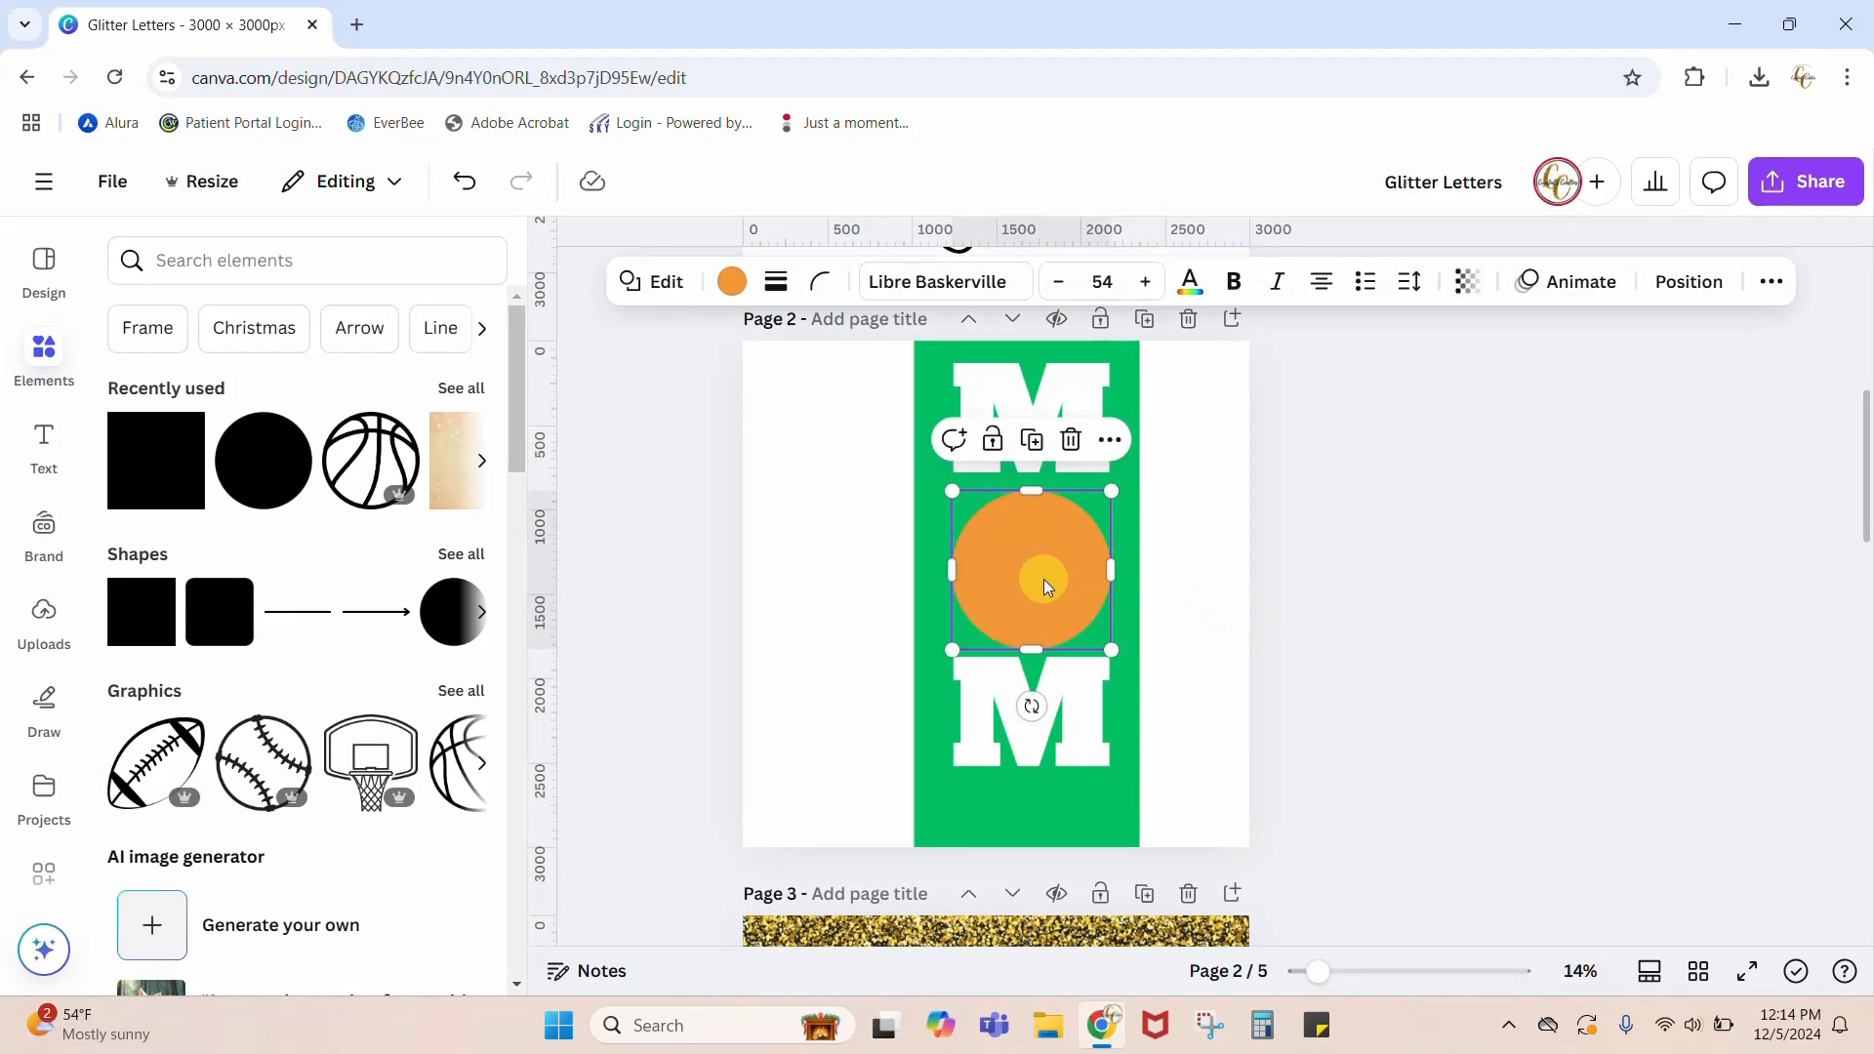
click(732, 282)
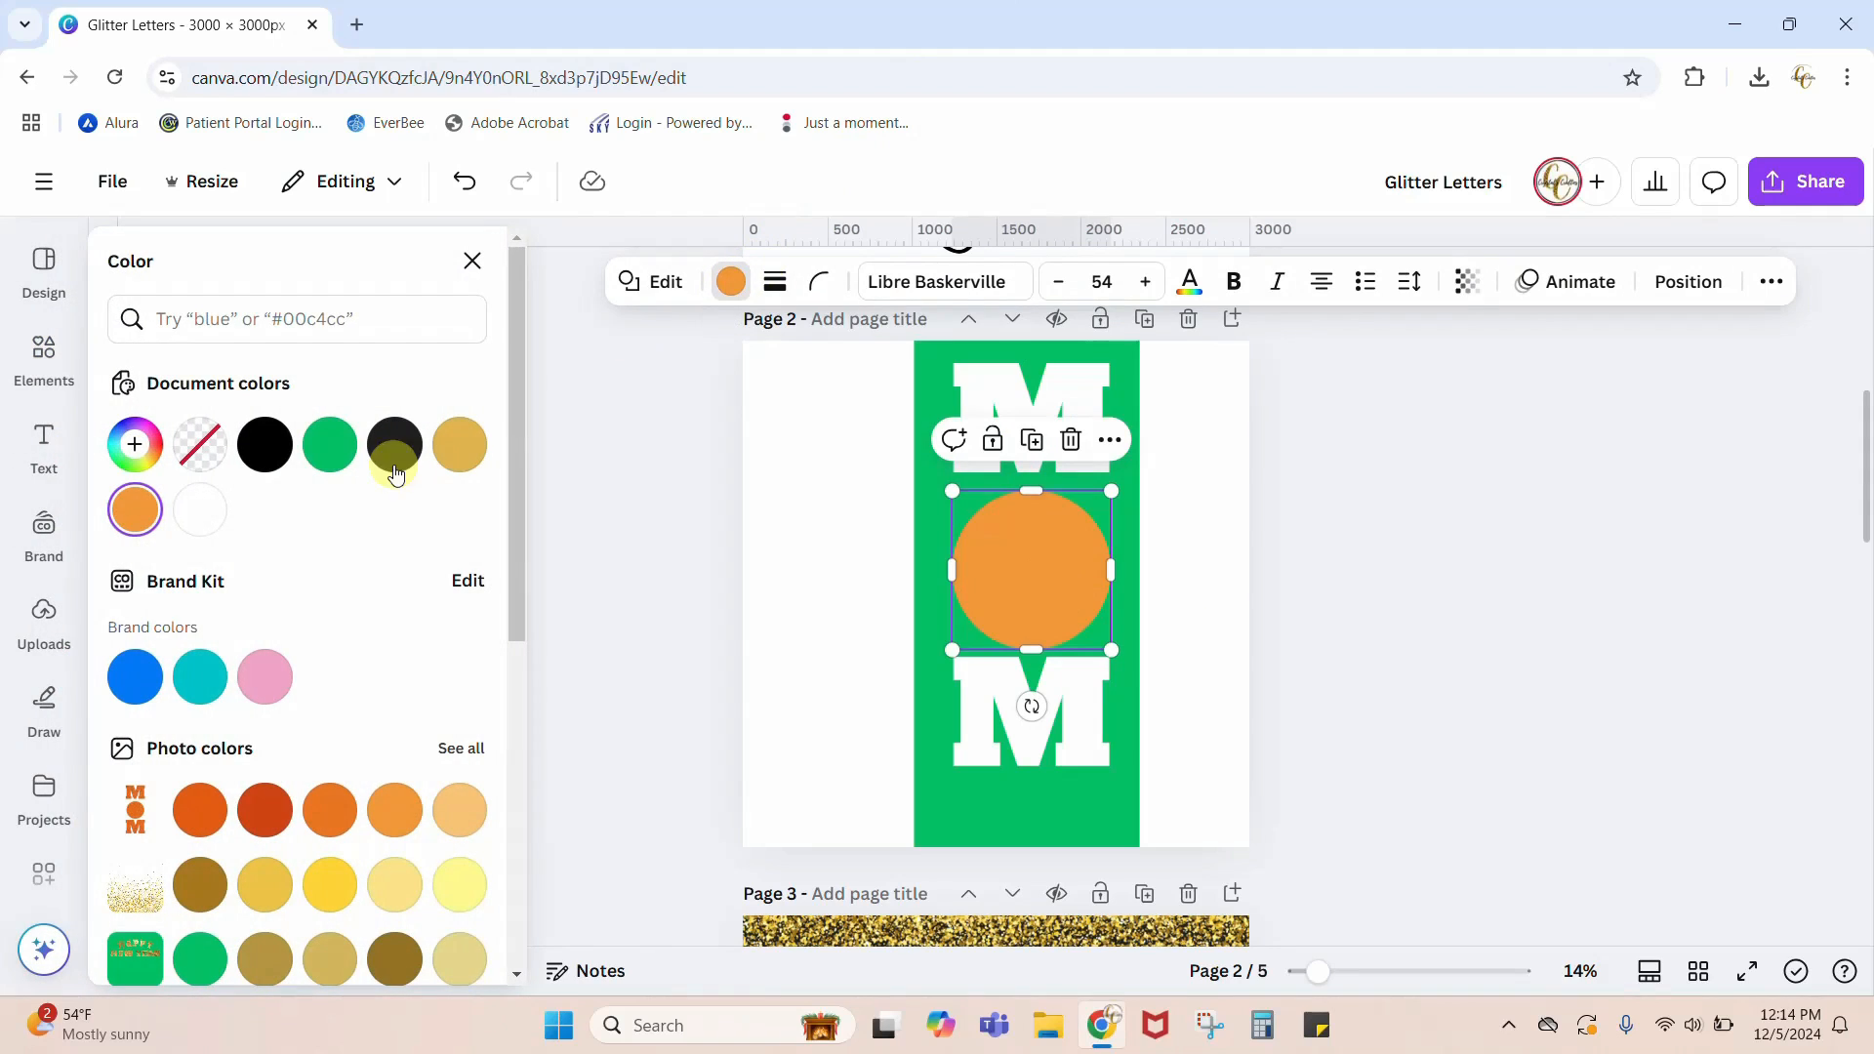
click(200, 510)
click(1503, 586)
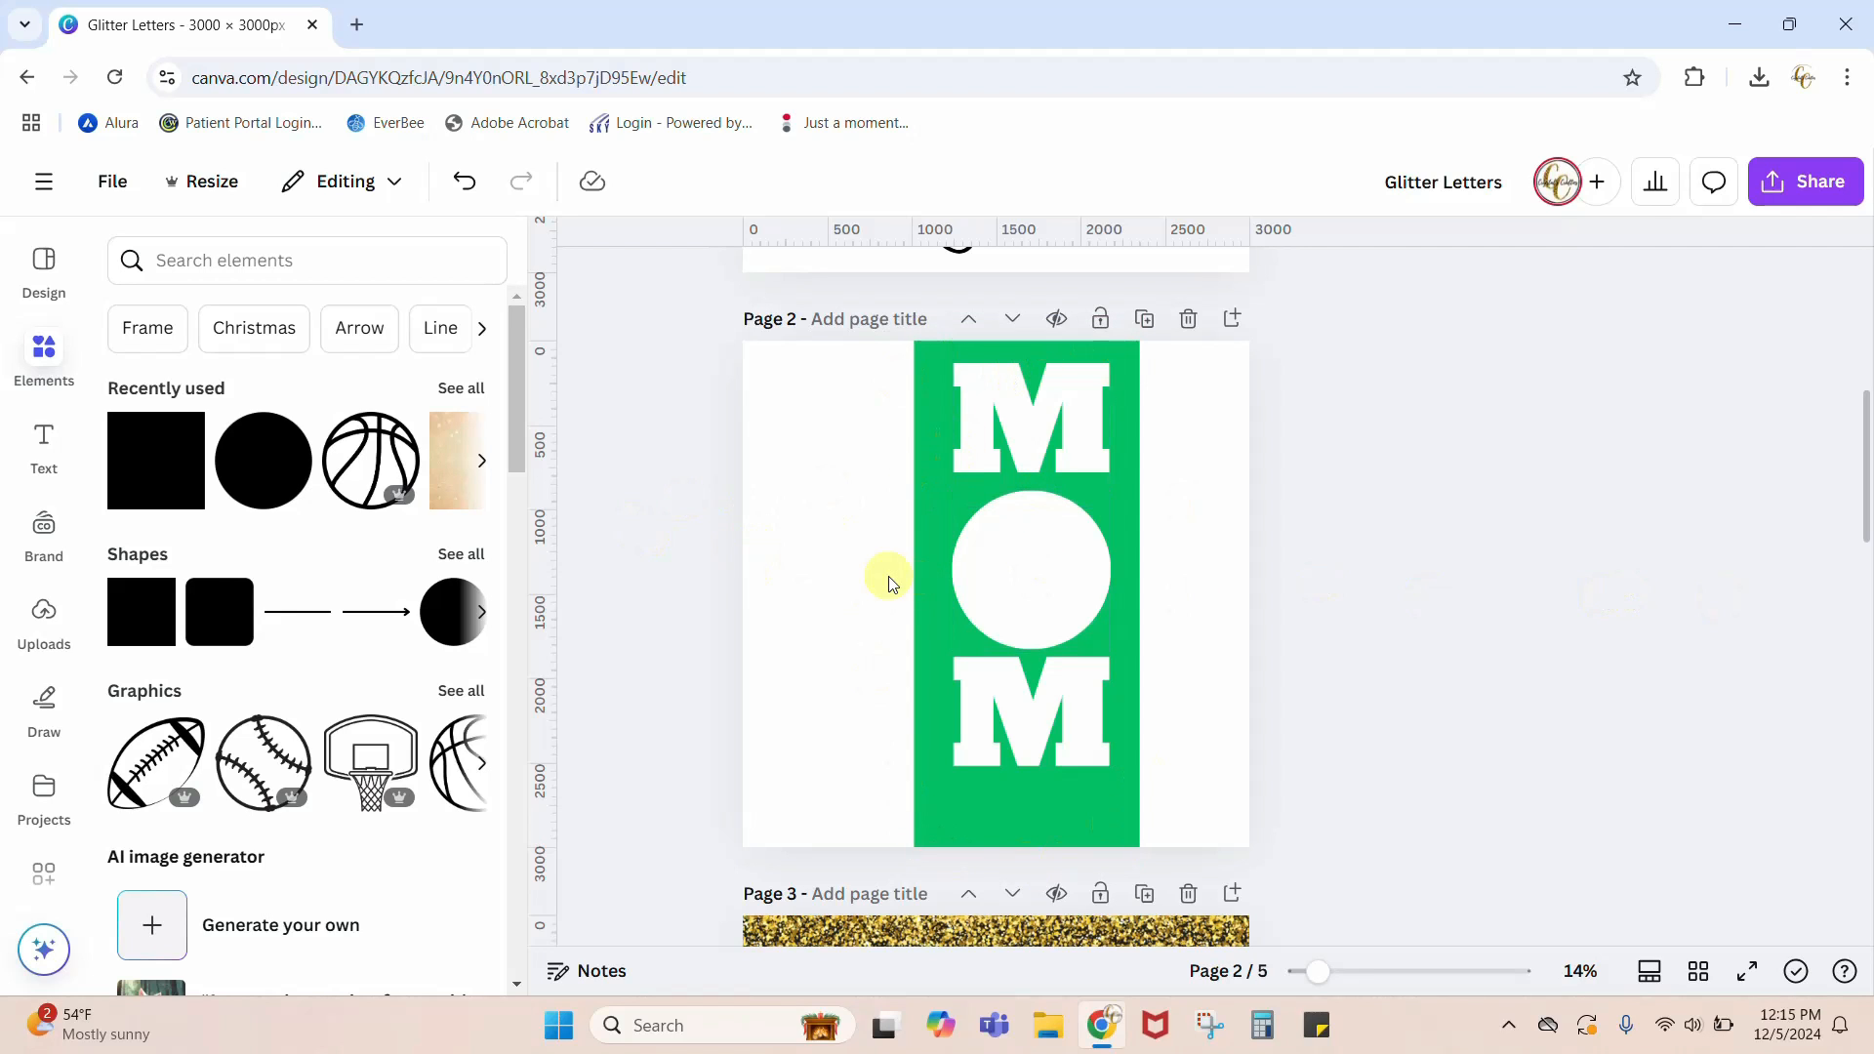
Step: Try the same green as the rectangle for the page 2 background
click(767, 586)
click(1027, 281)
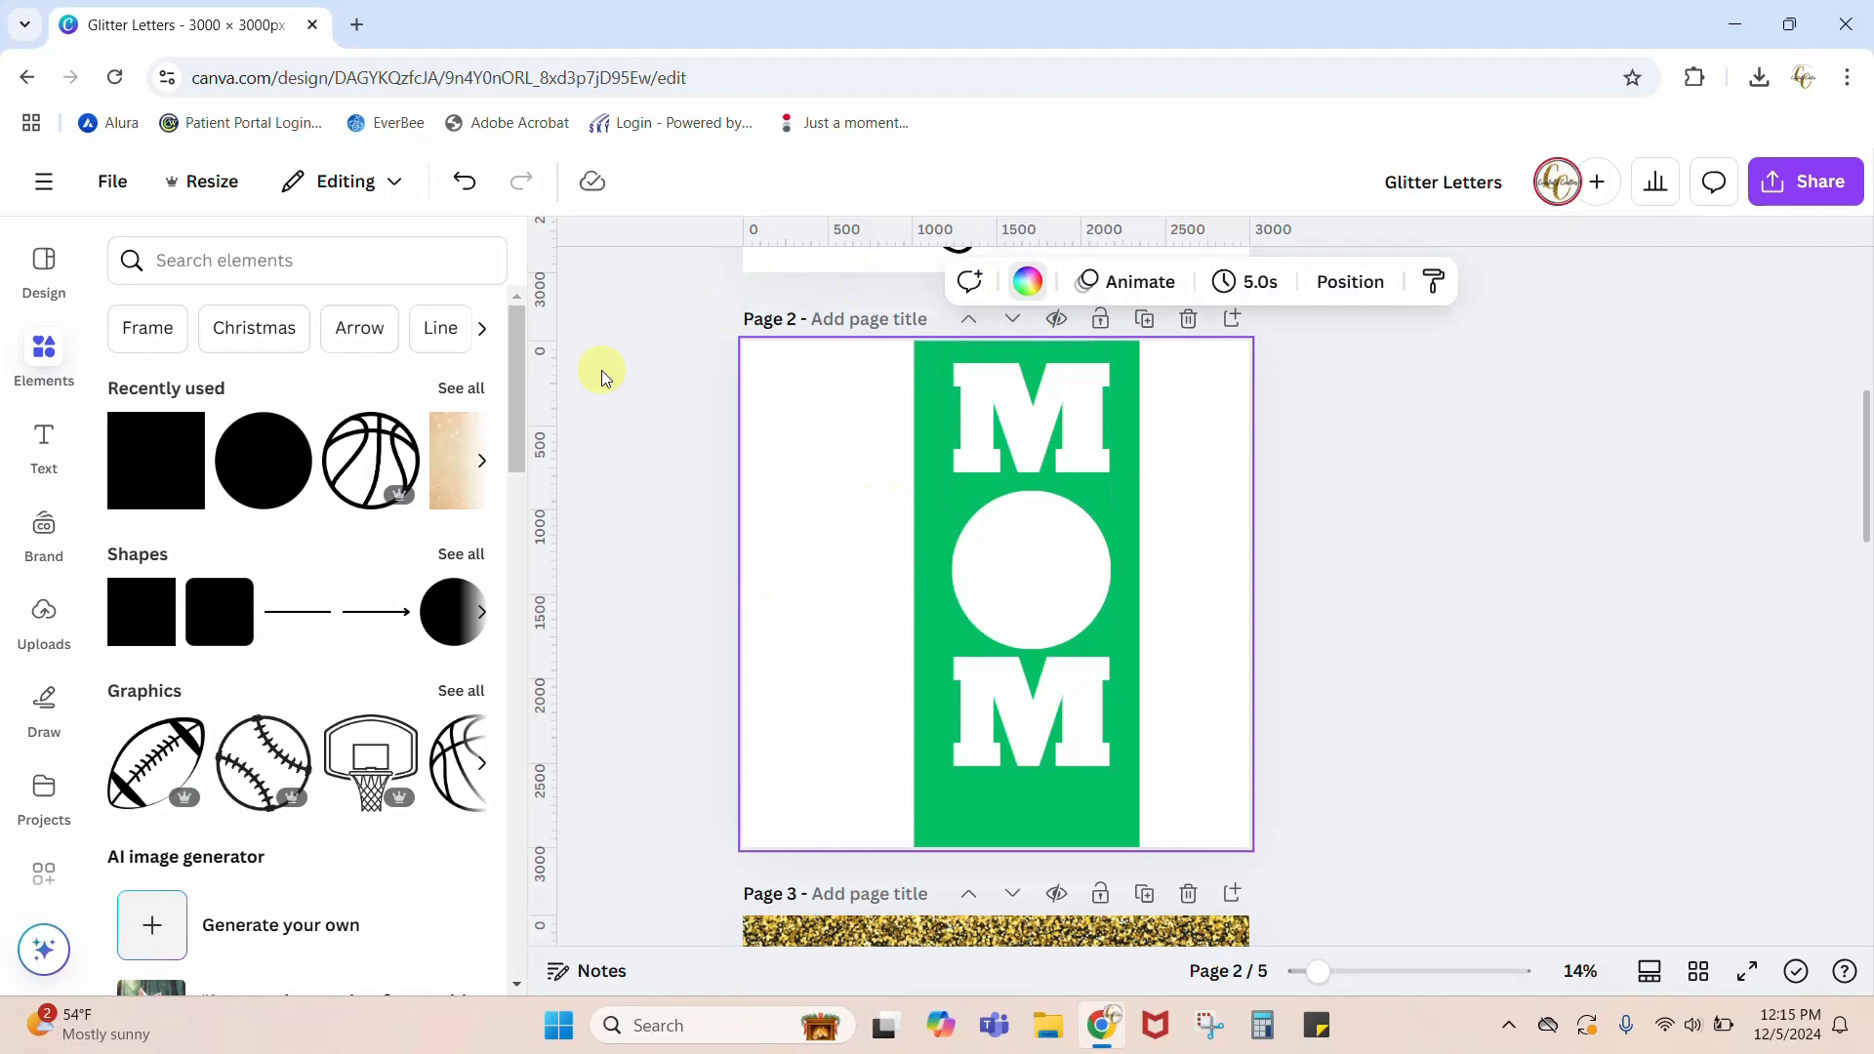
click(265, 445)
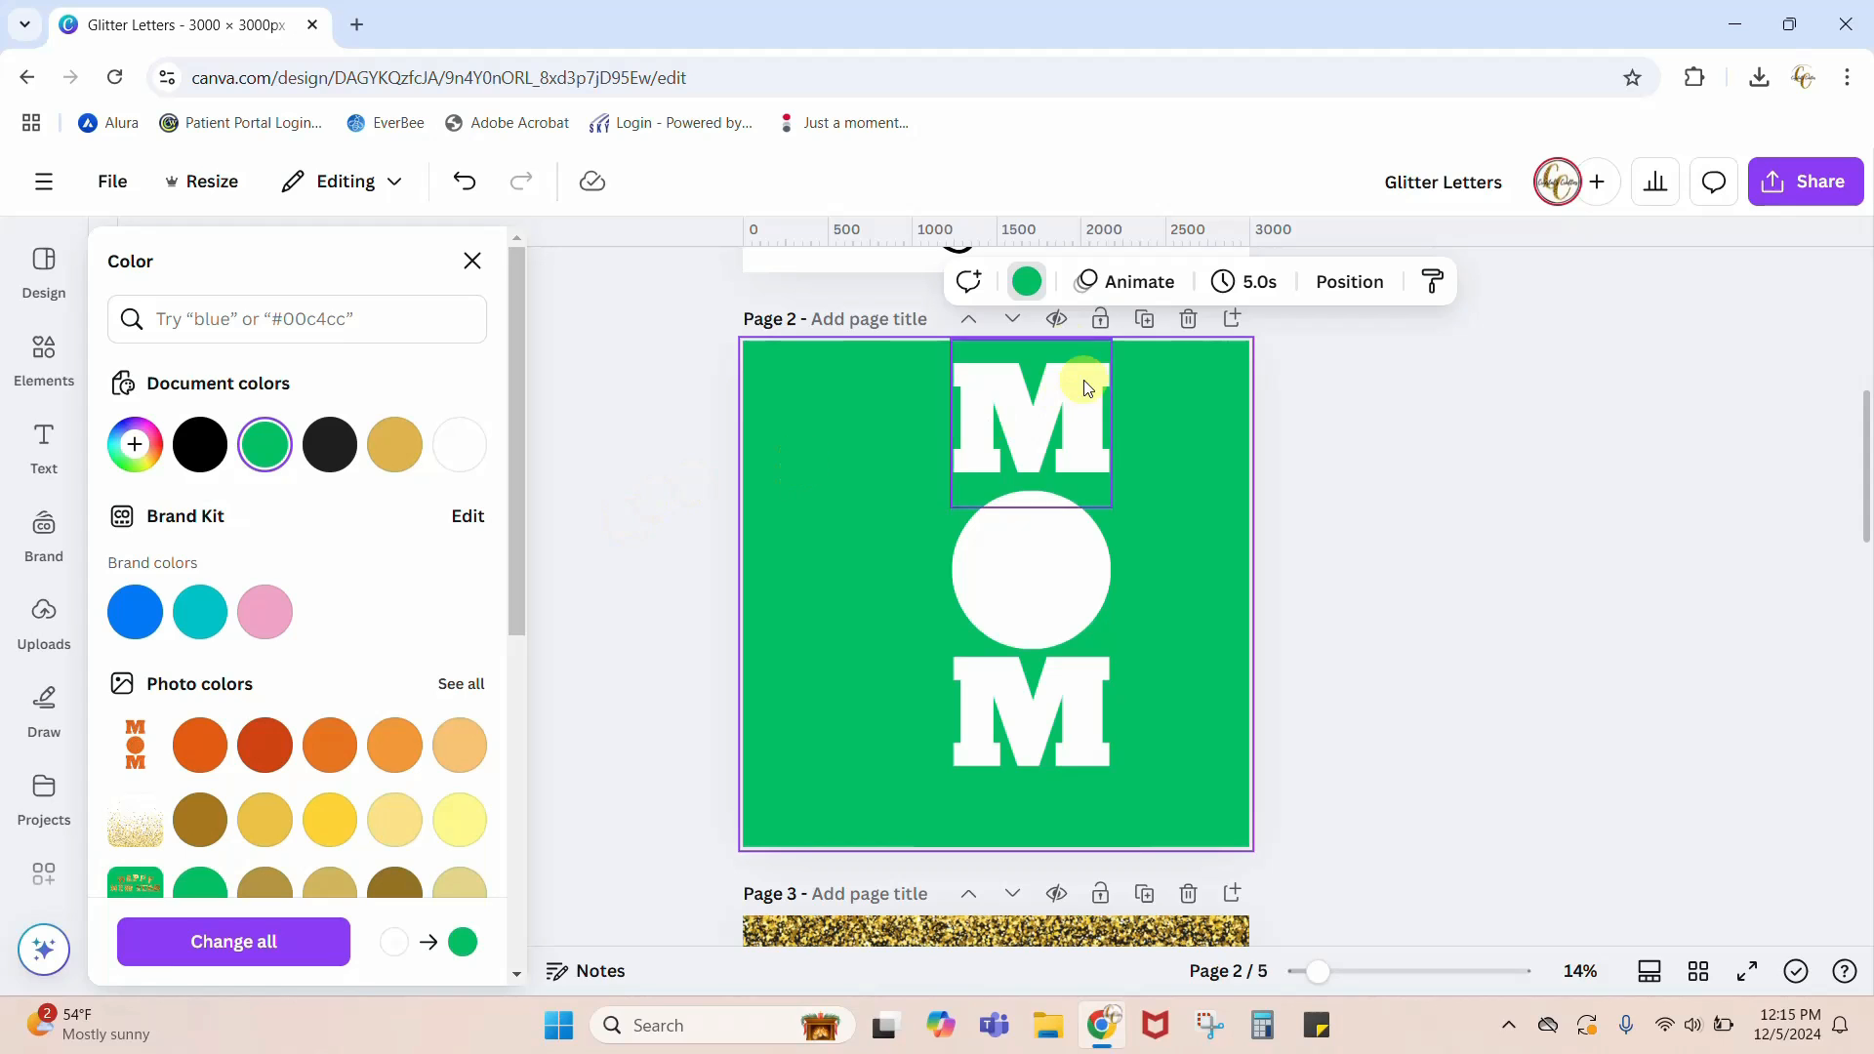
click(564, 480)
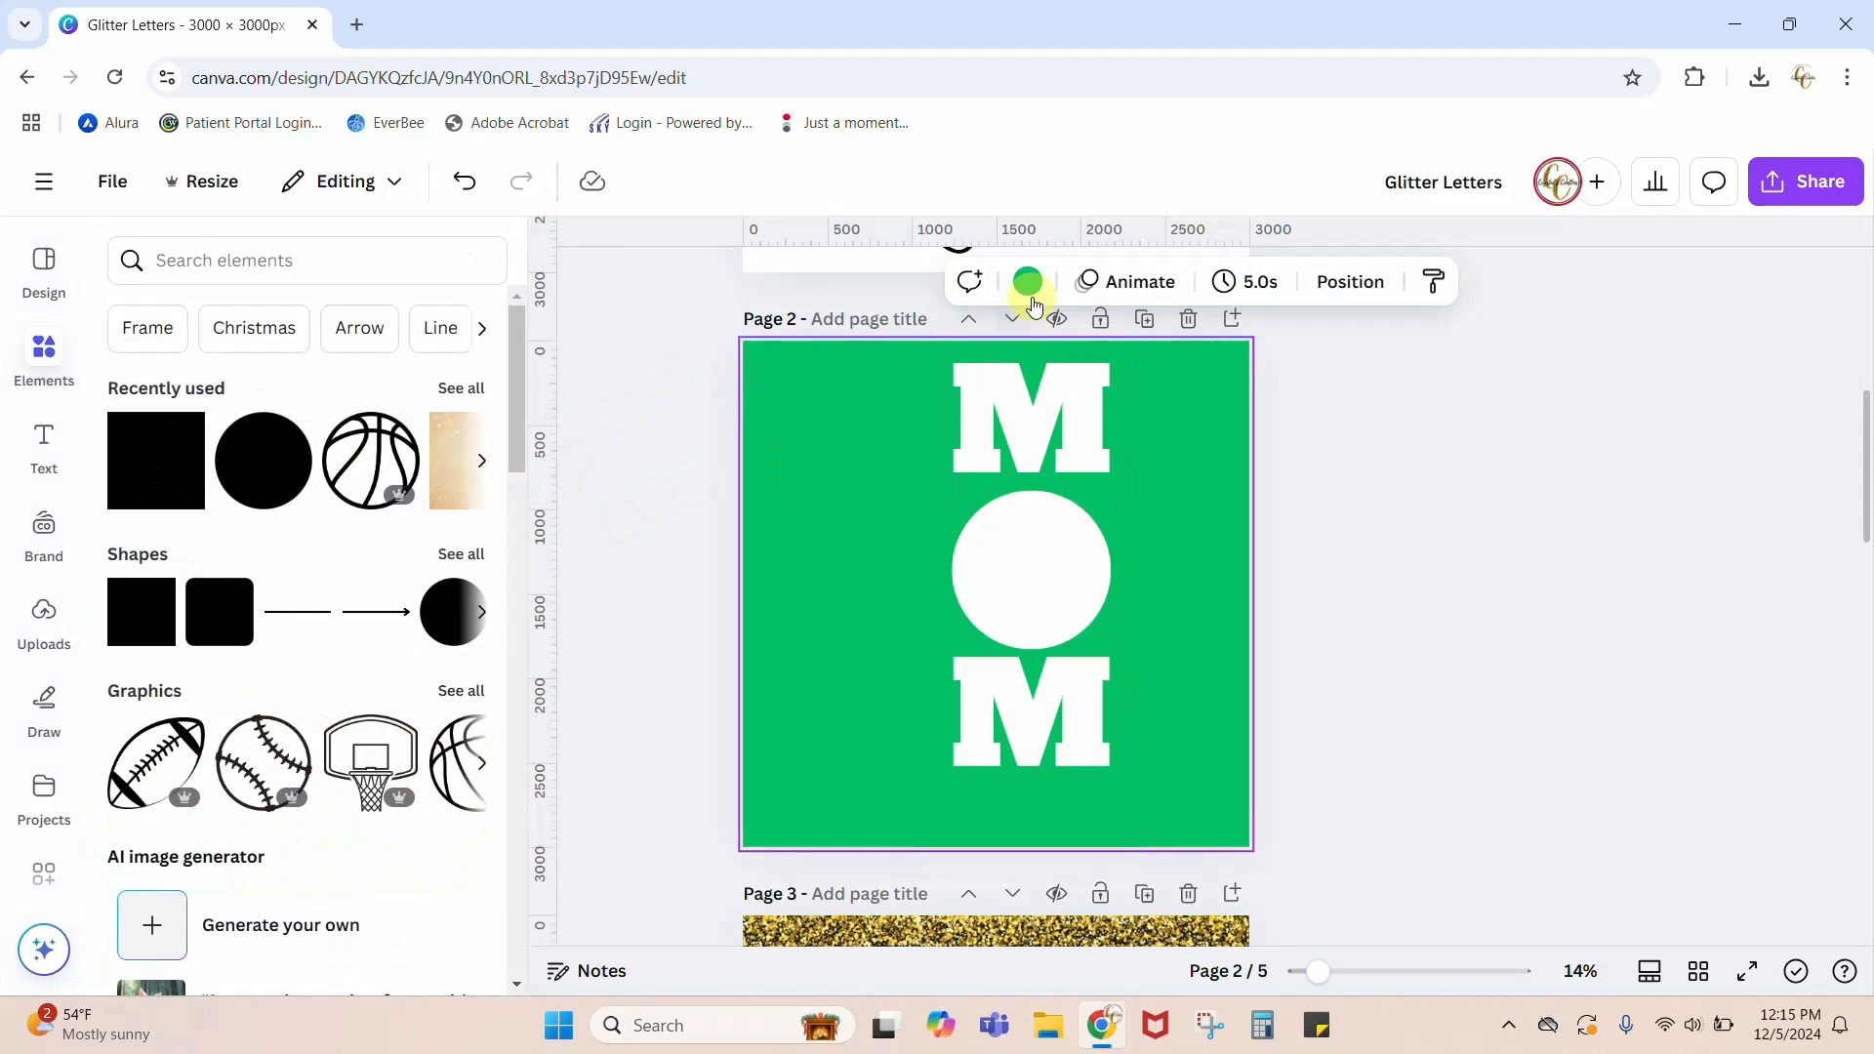
Step: Set the page 2 background back to white
click(1027, 283)
click(475, 456)
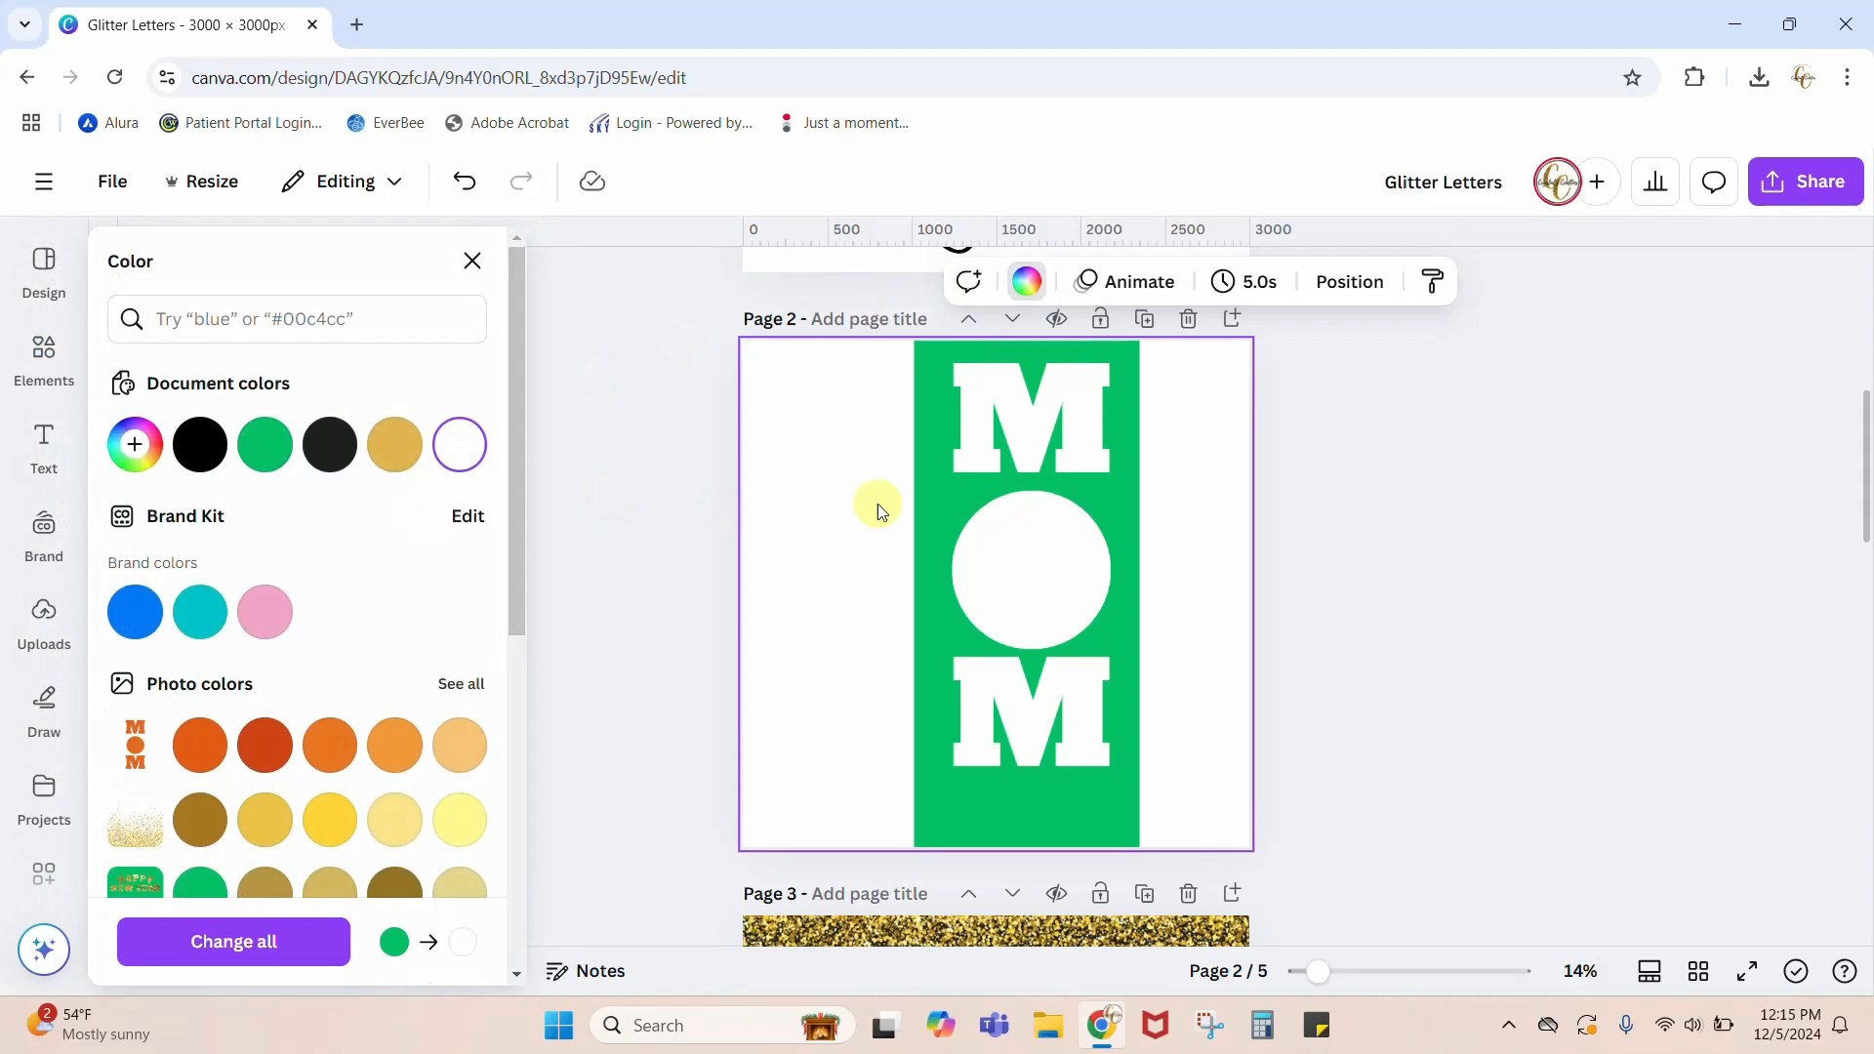
click(1507, 706)
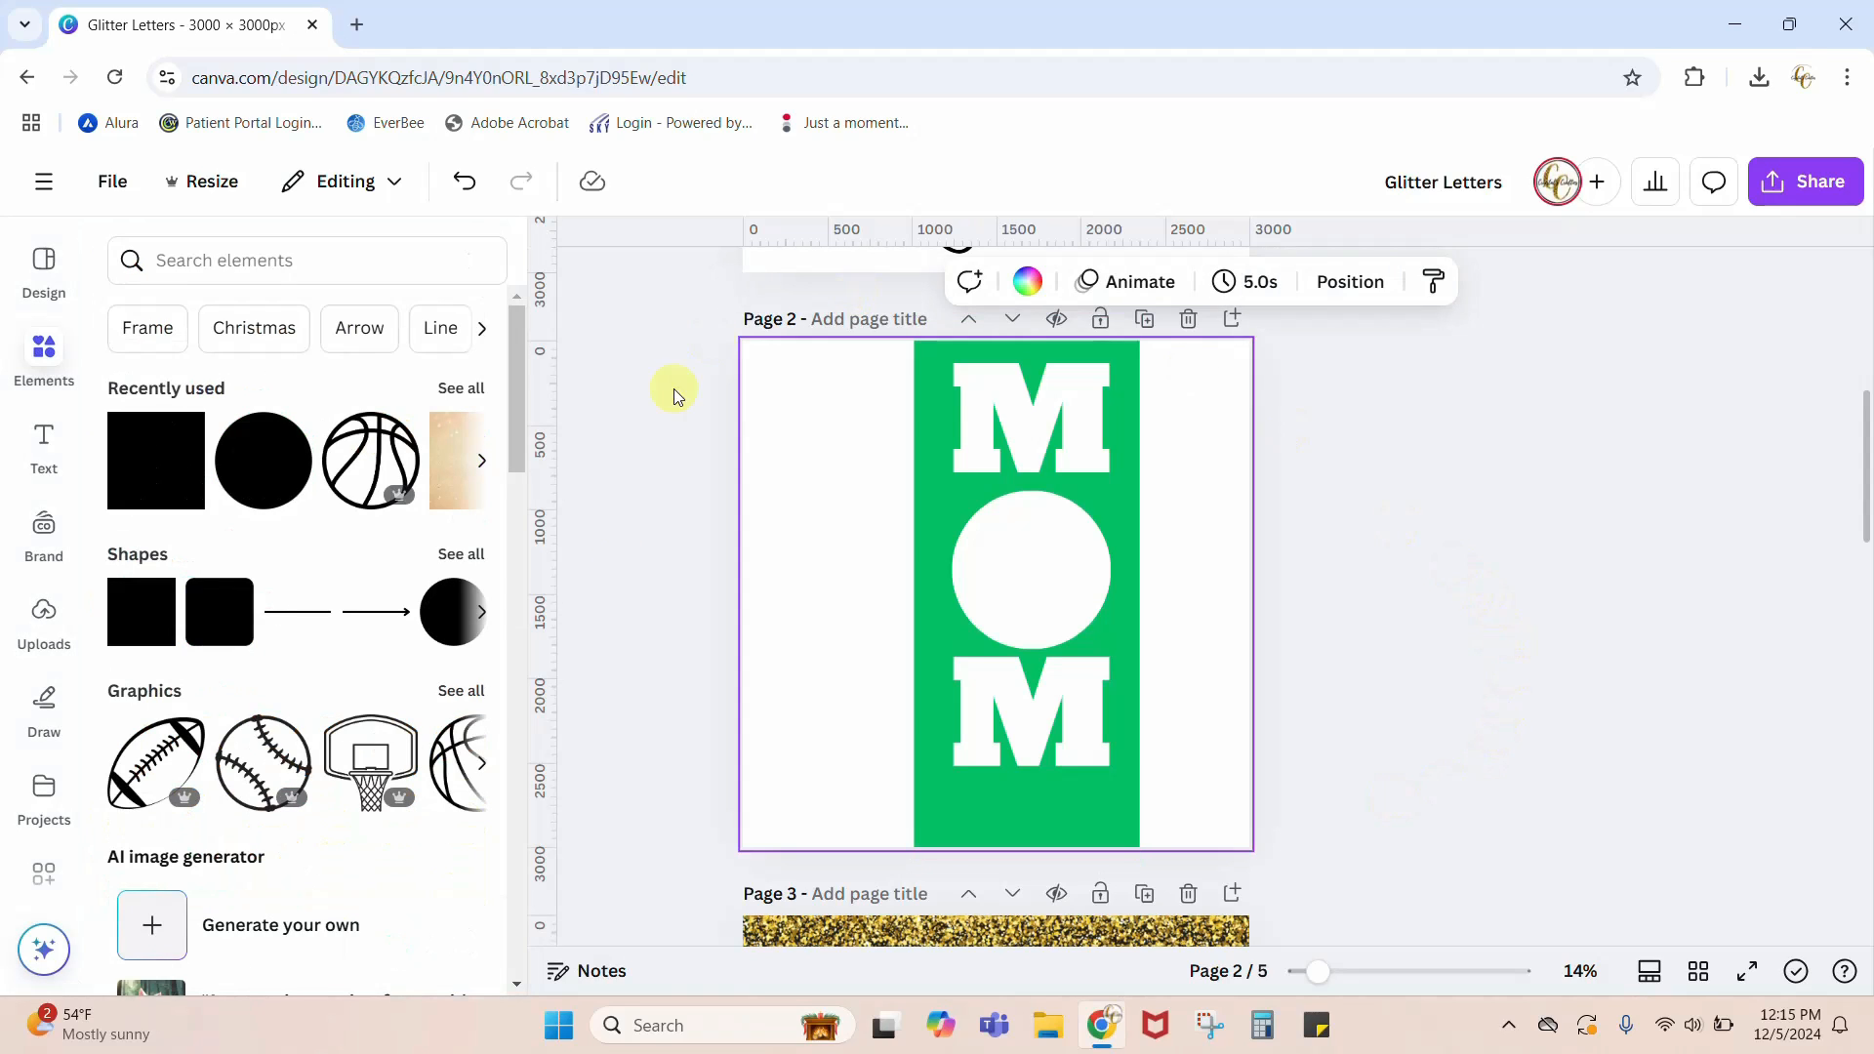
Step: Download only page 2 of the design as a PNG
click(1795, 185)
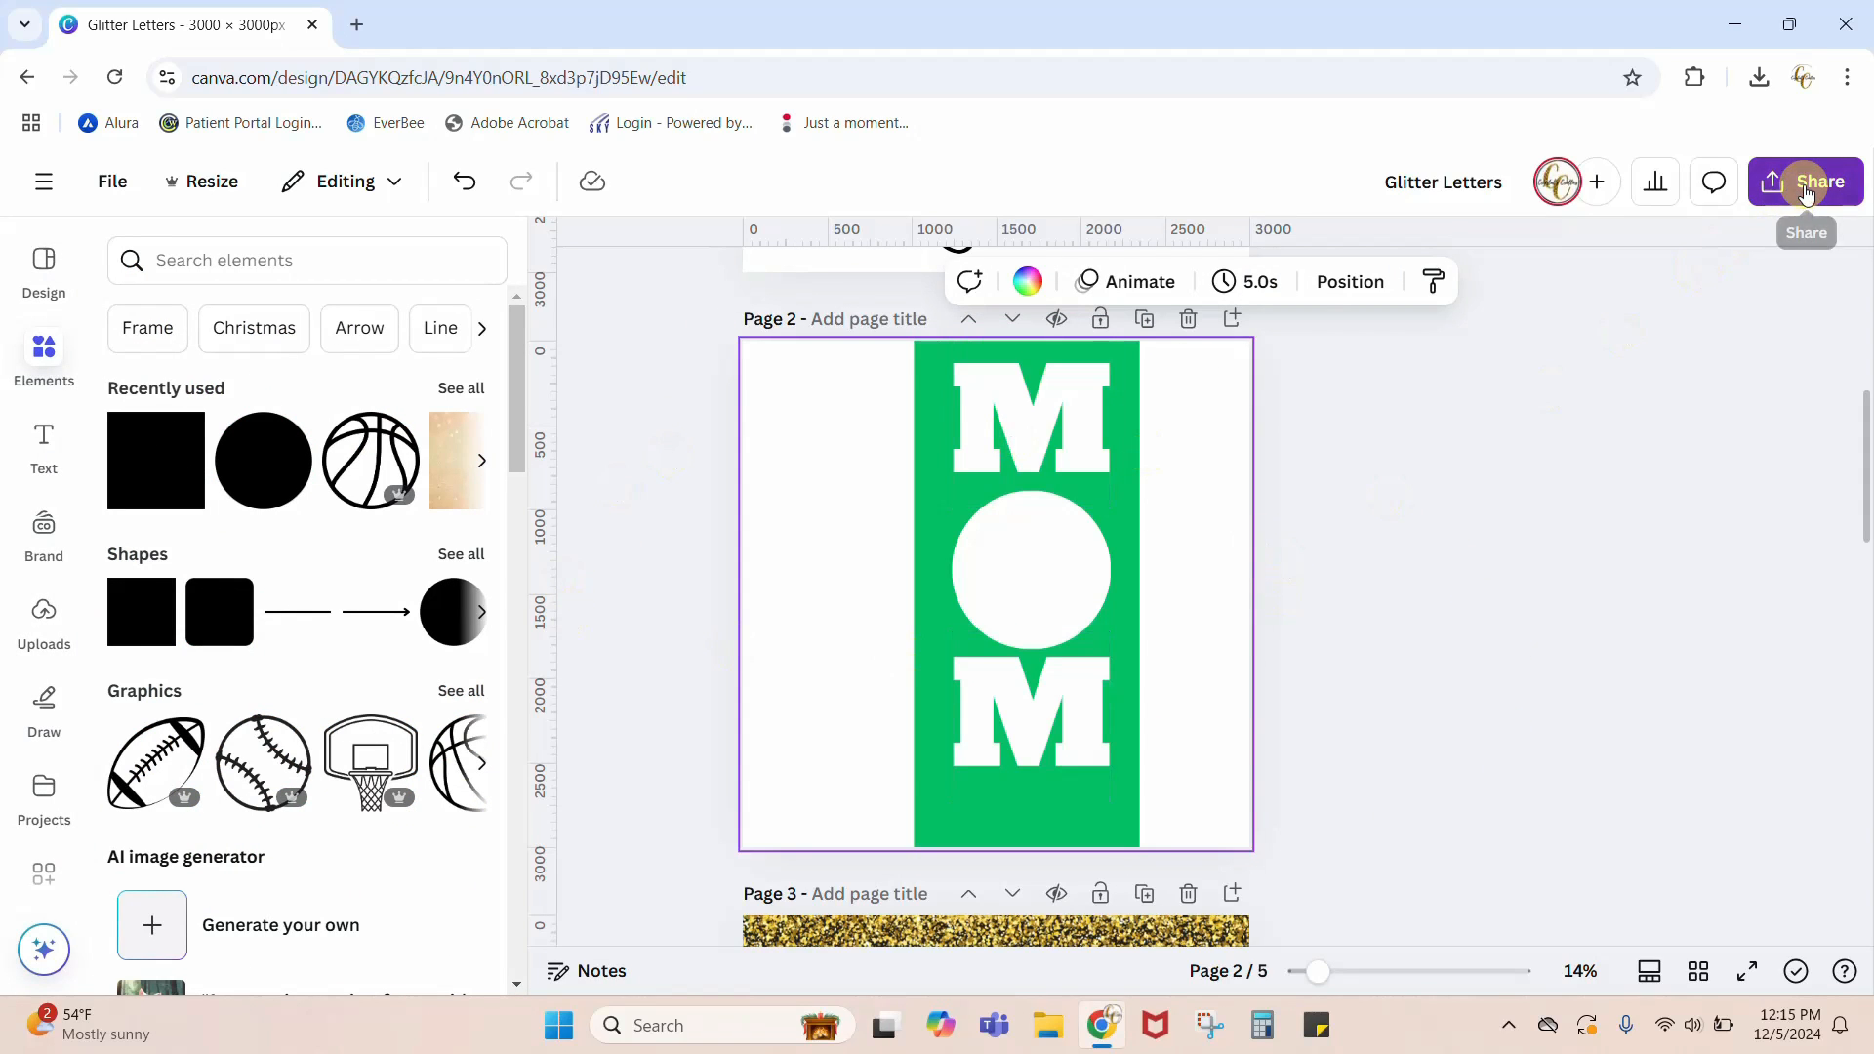
click(1437, 688)
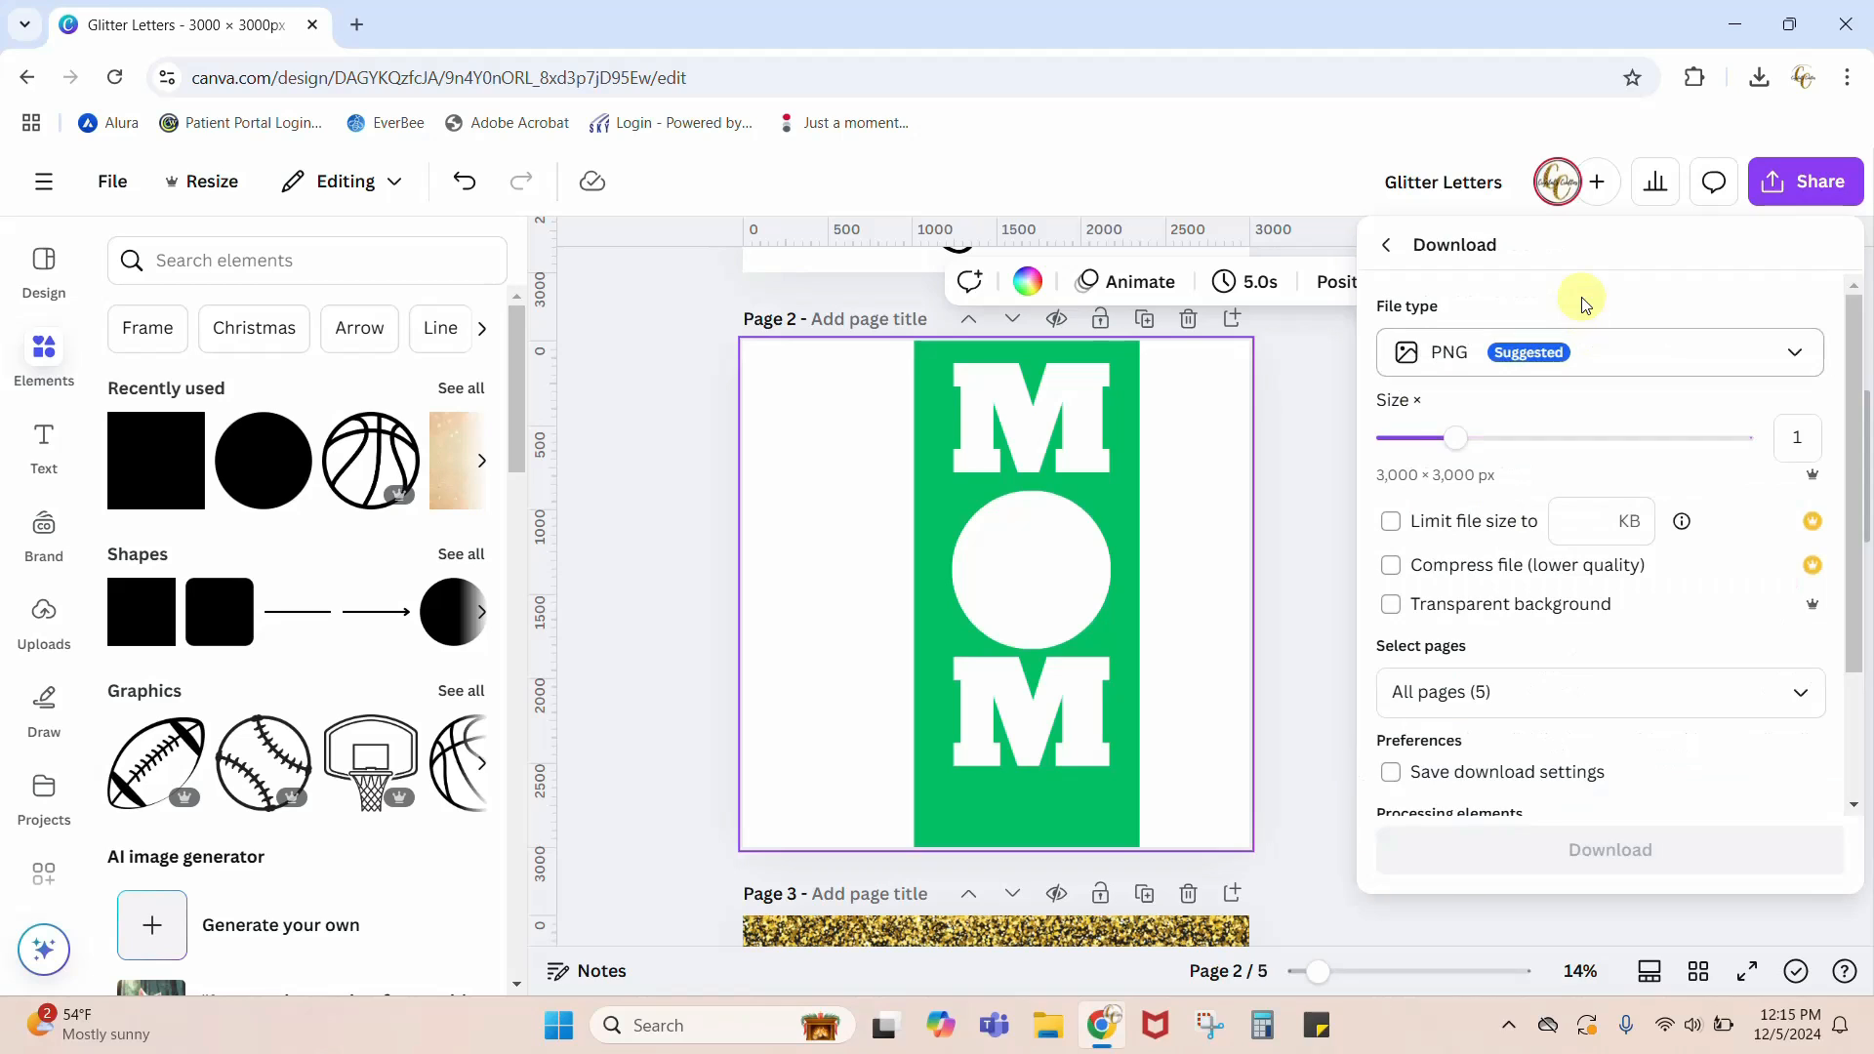
click(1432, 711)
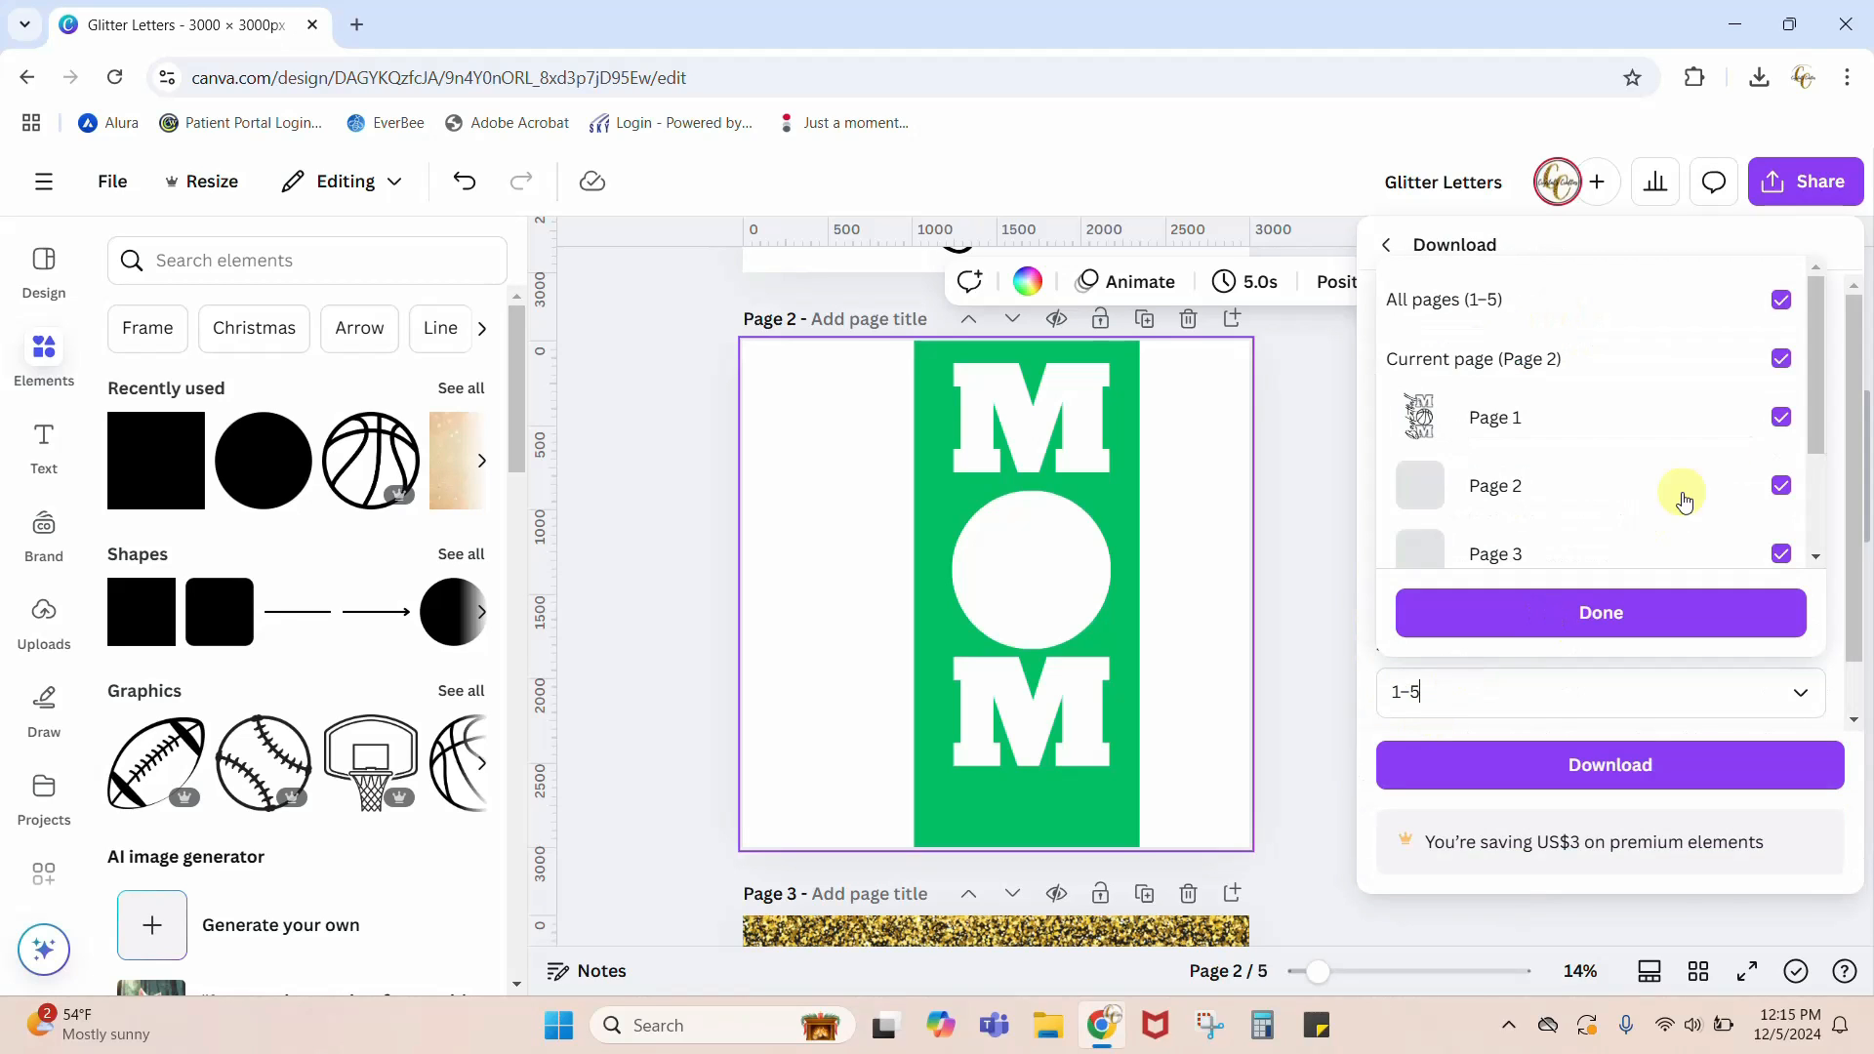
click(1780, 299)
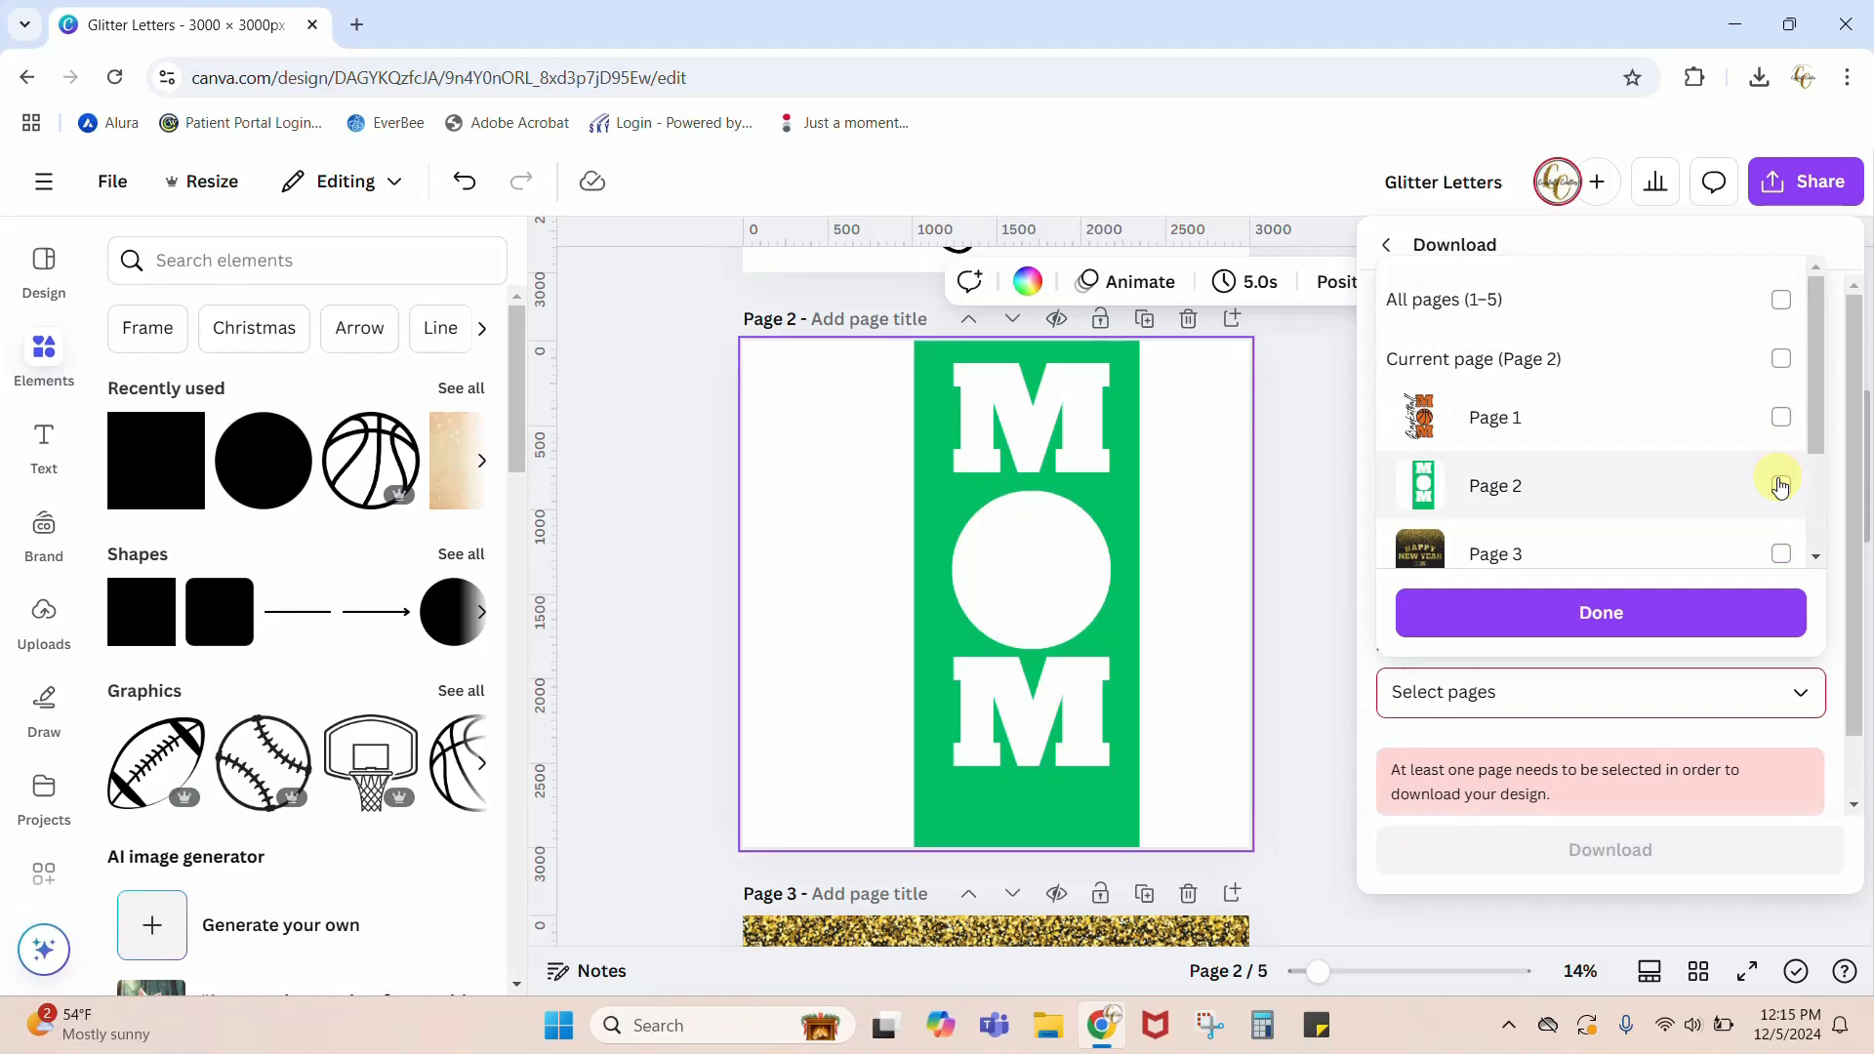
click(1780, 485)
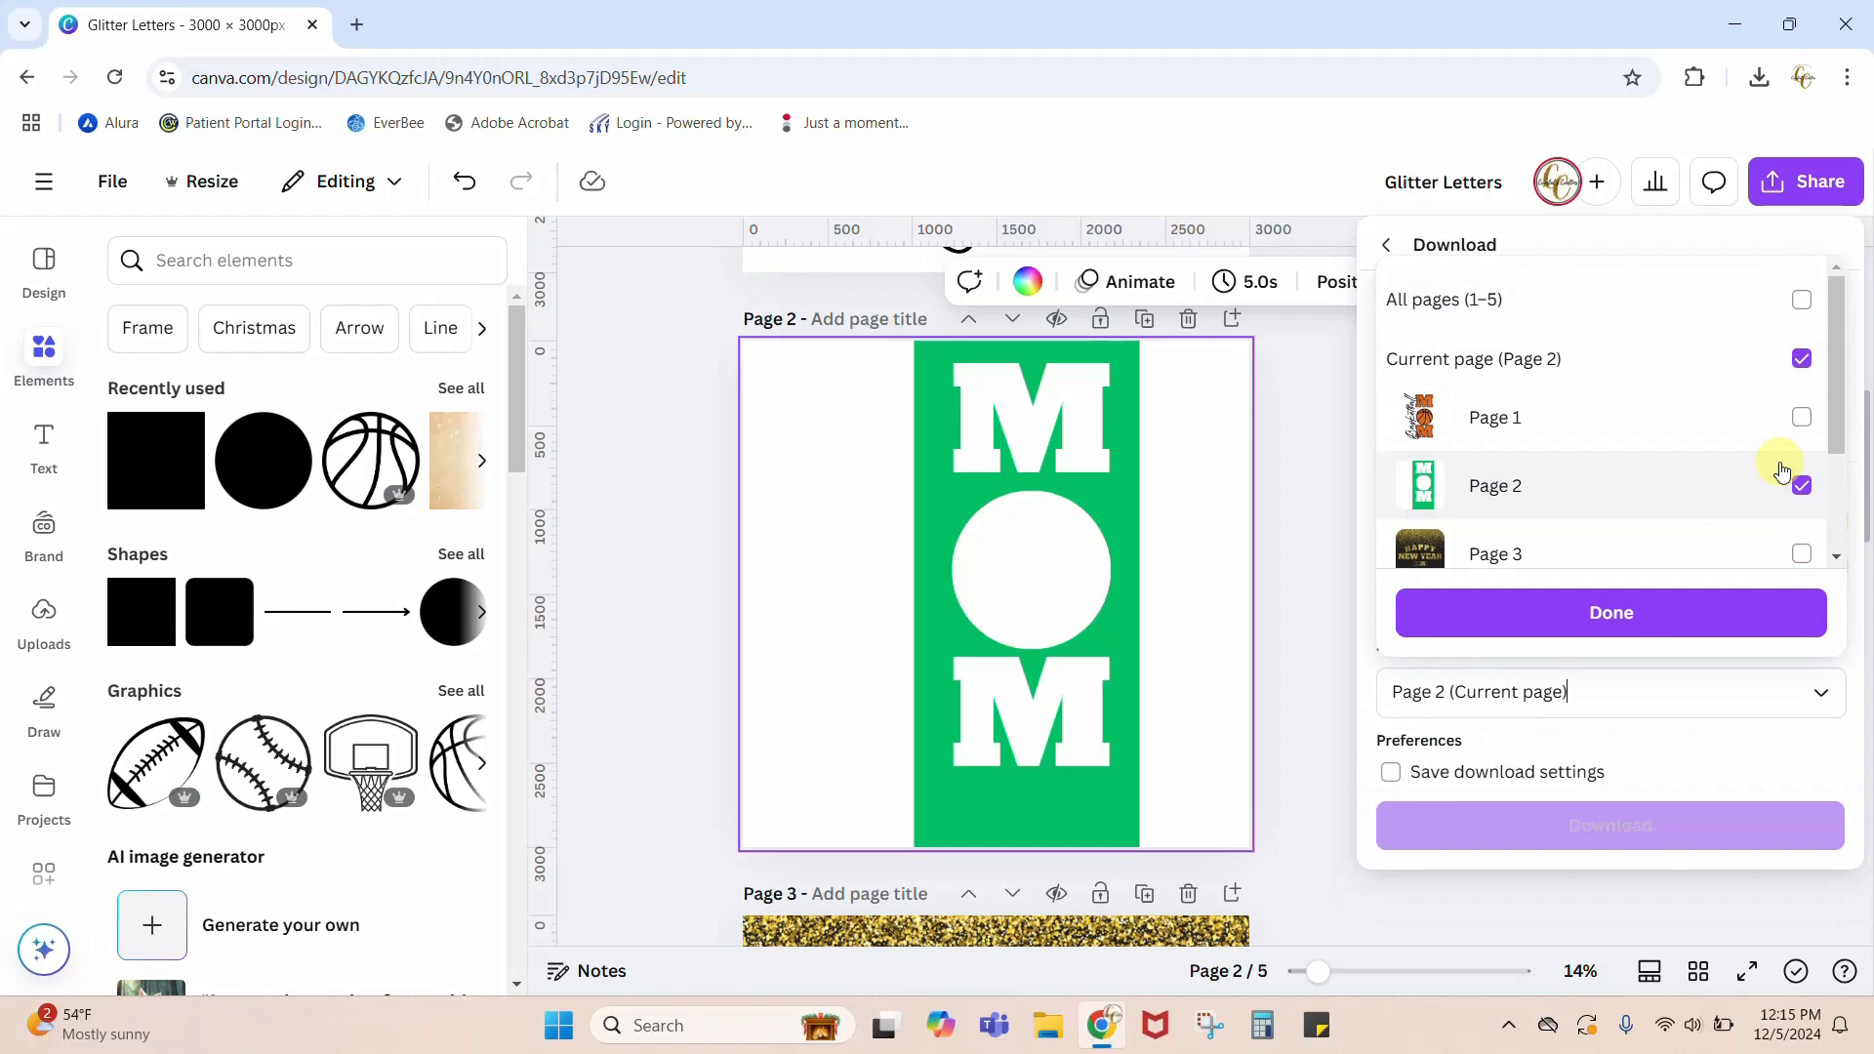
click(1638, 630)
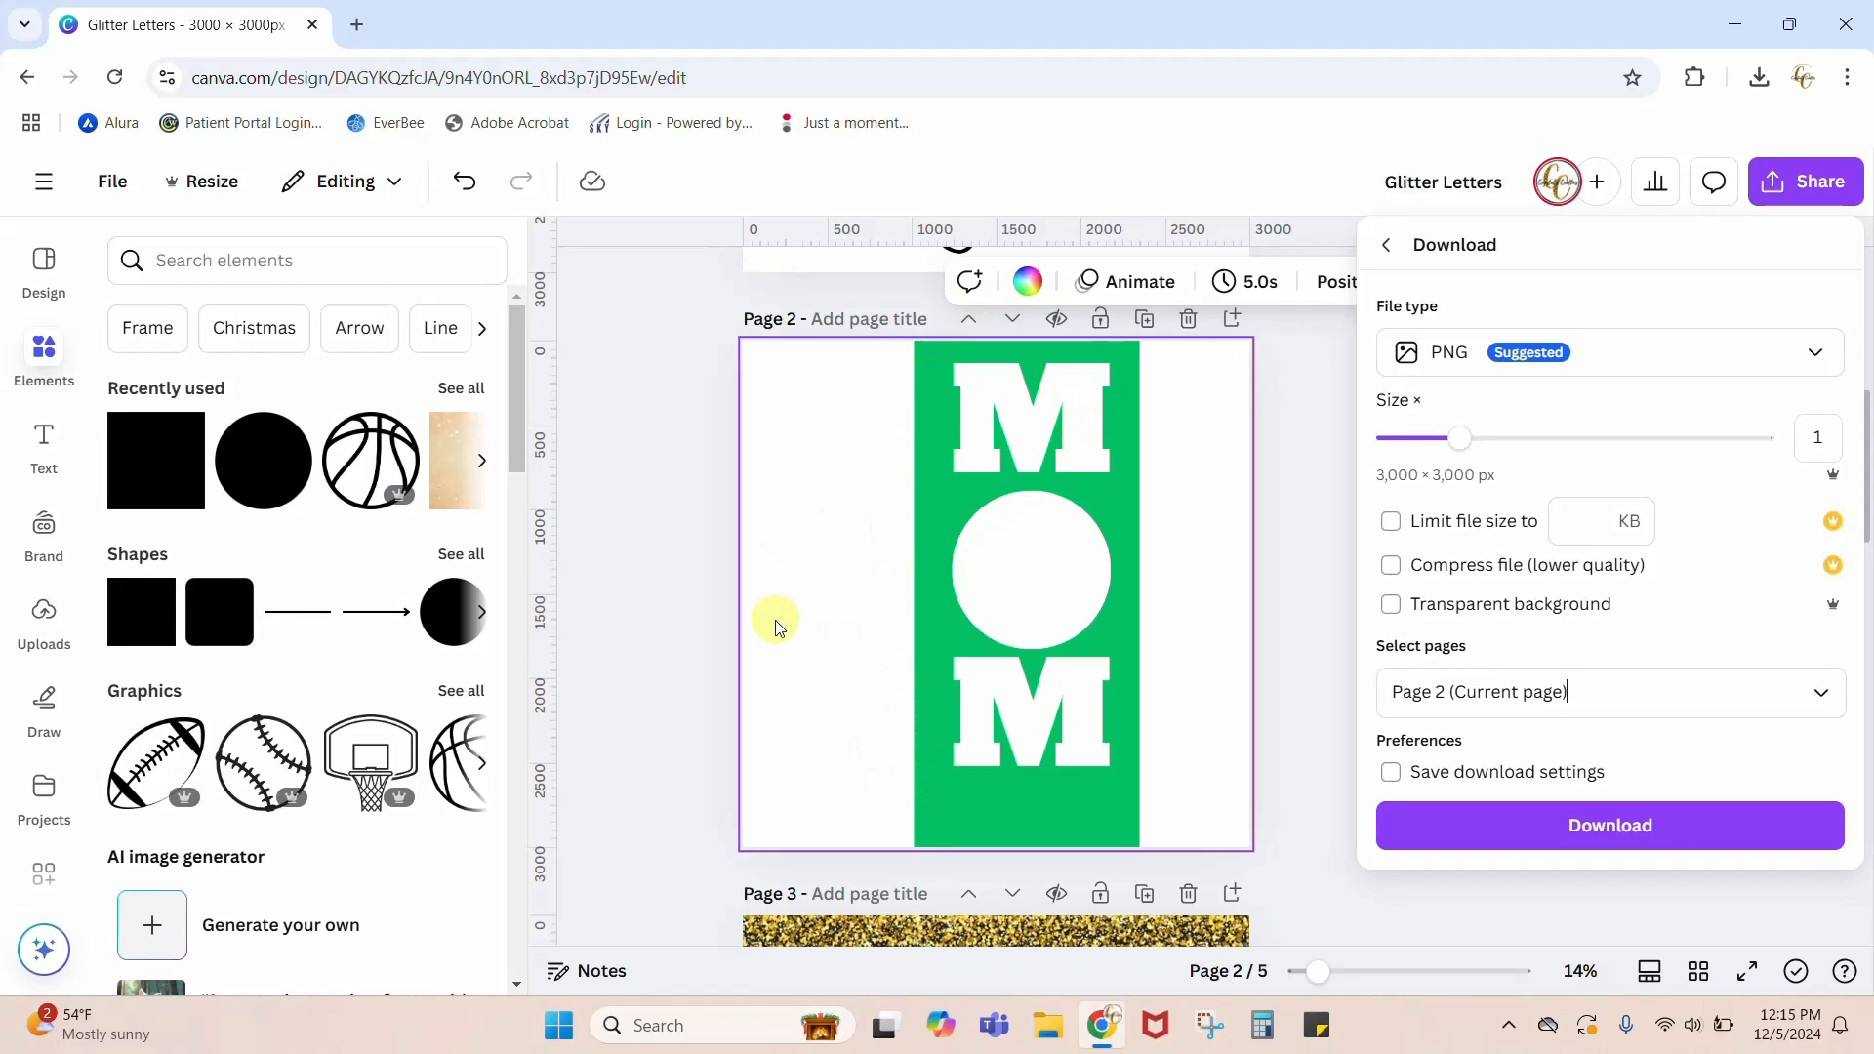
click(1670, 827)
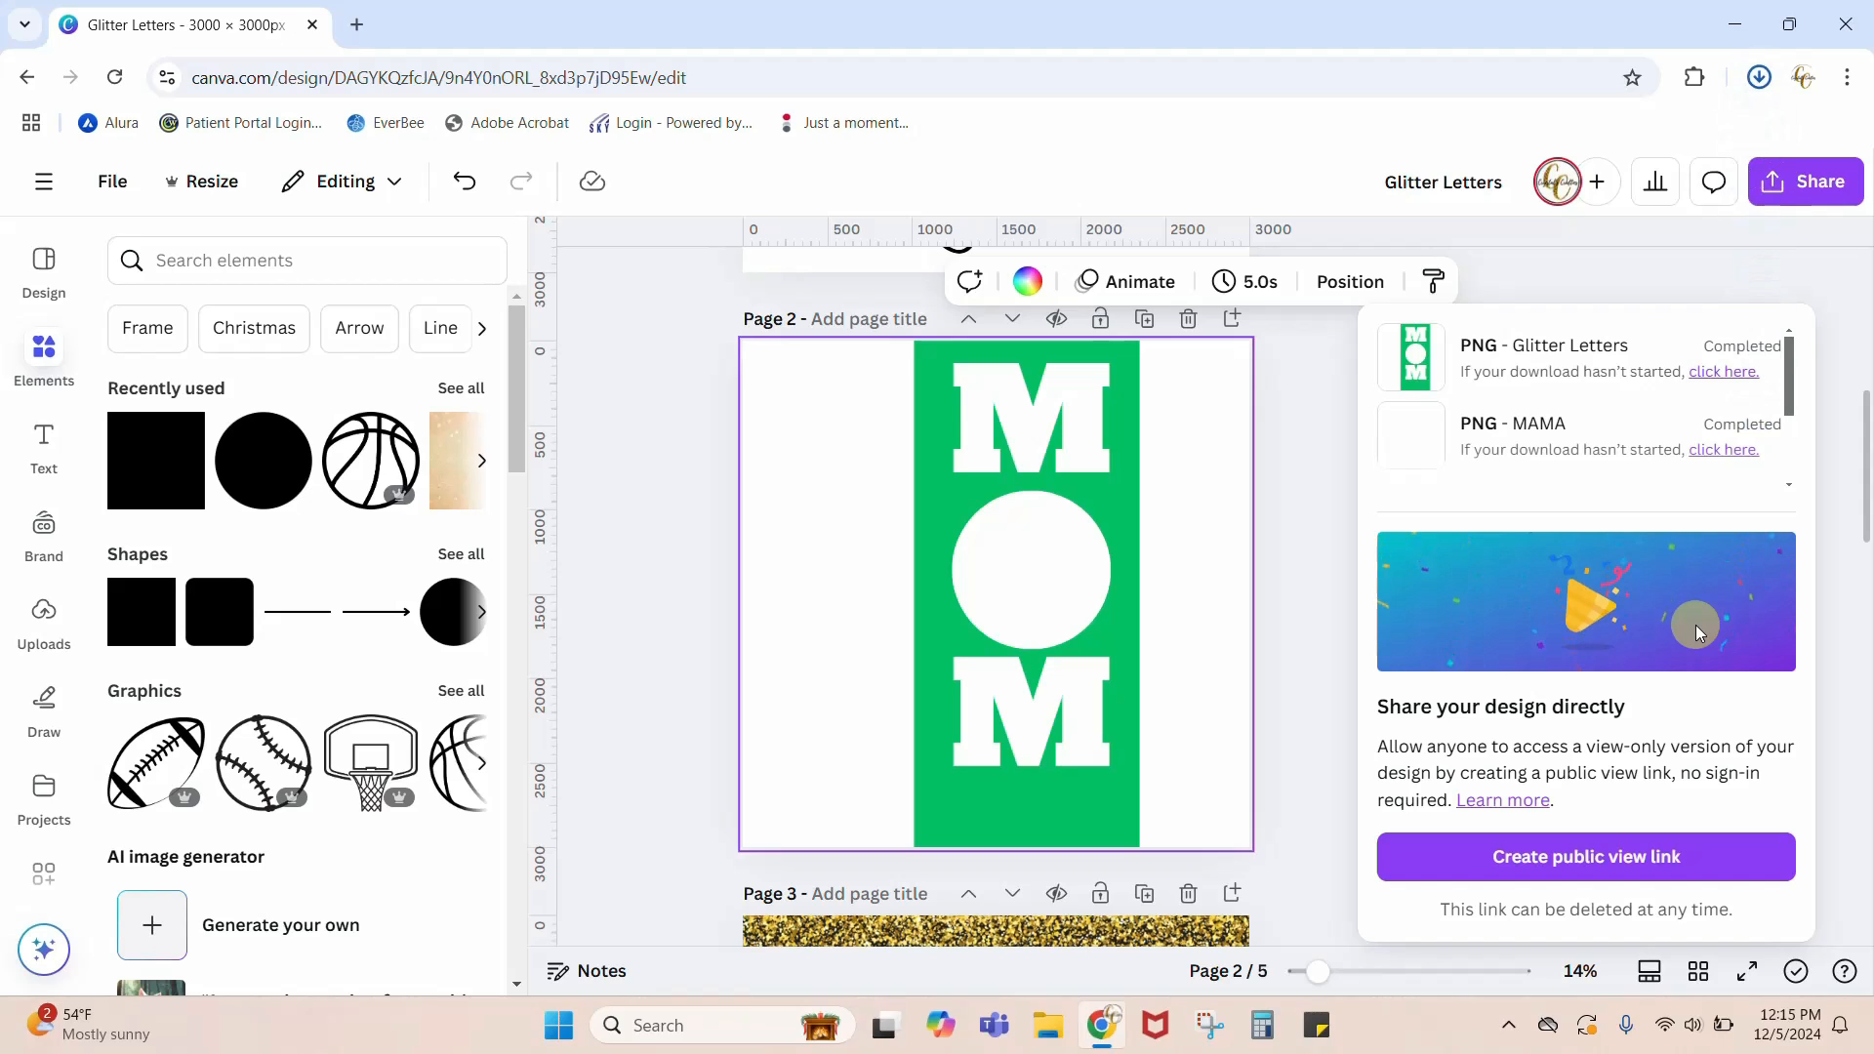
Step: Upload the Glitter Letters PNG from the Downloads folder to the image uploads
click(54, 611)
click(208, 326)
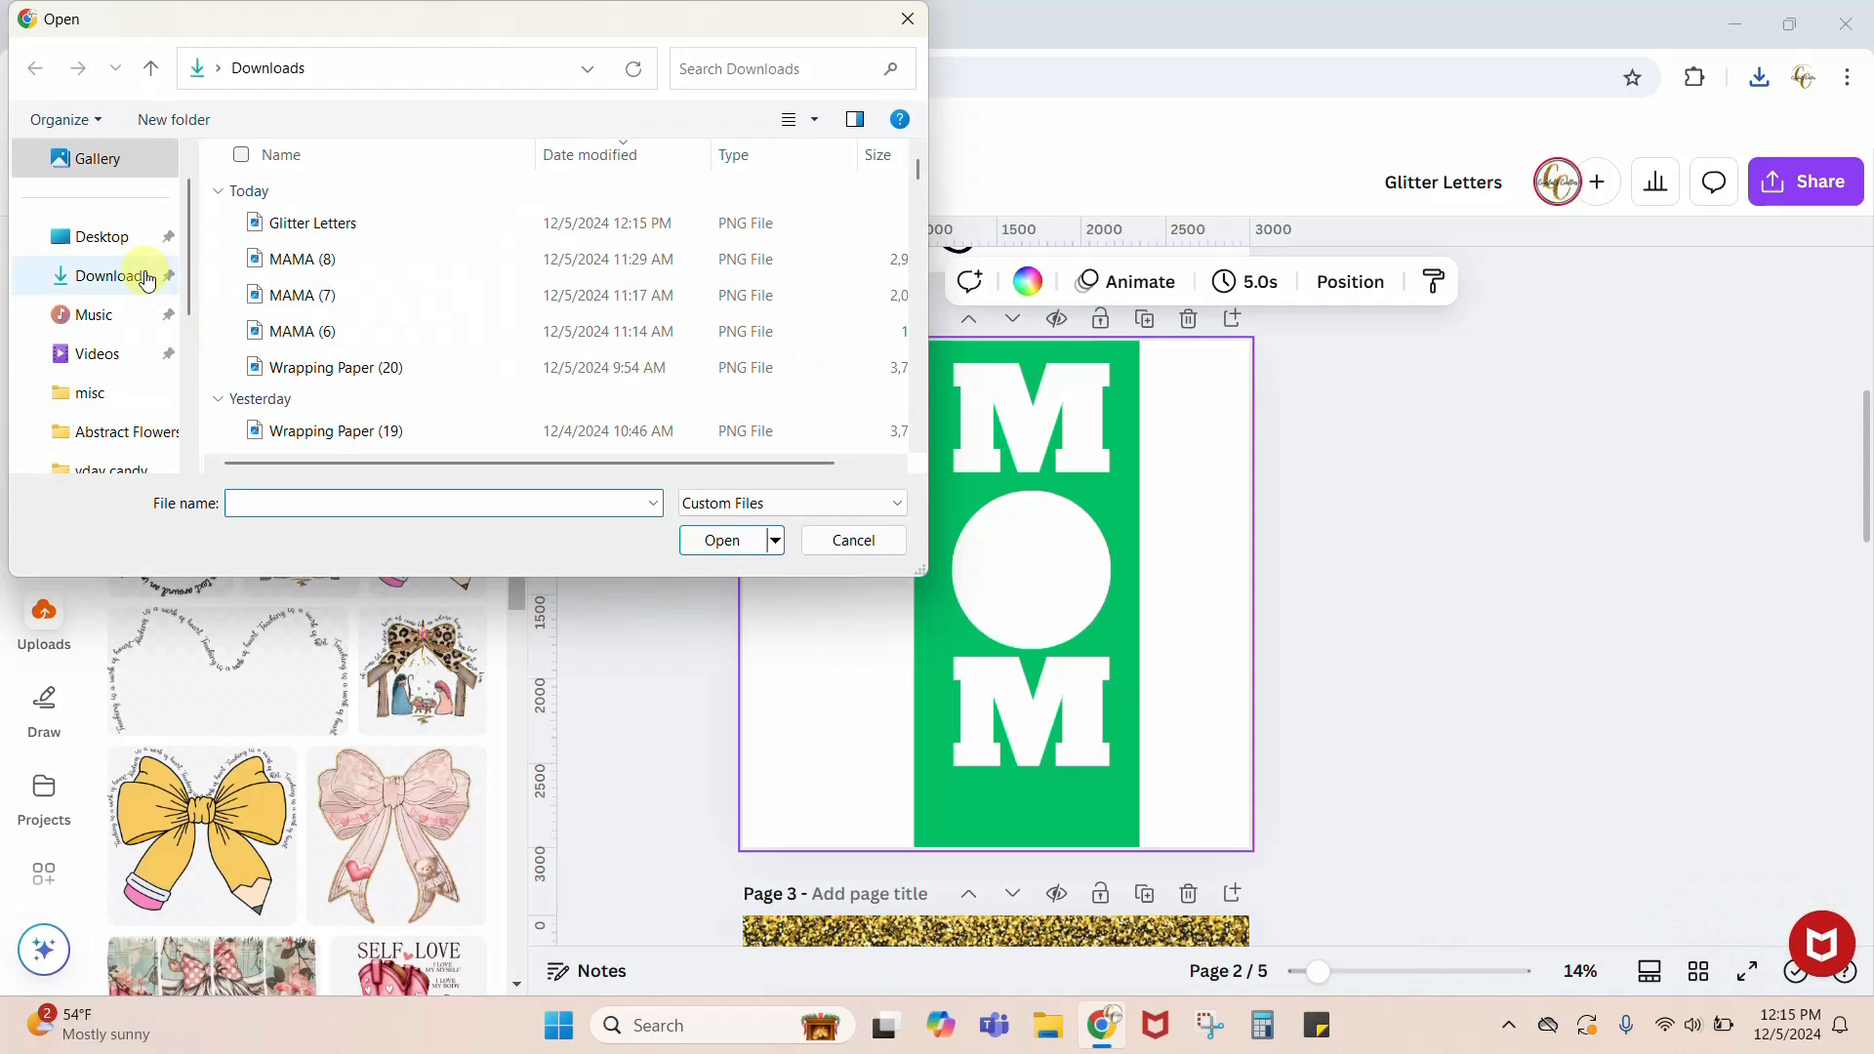
click(109, 244)
scroll(571, 315, down, 2)
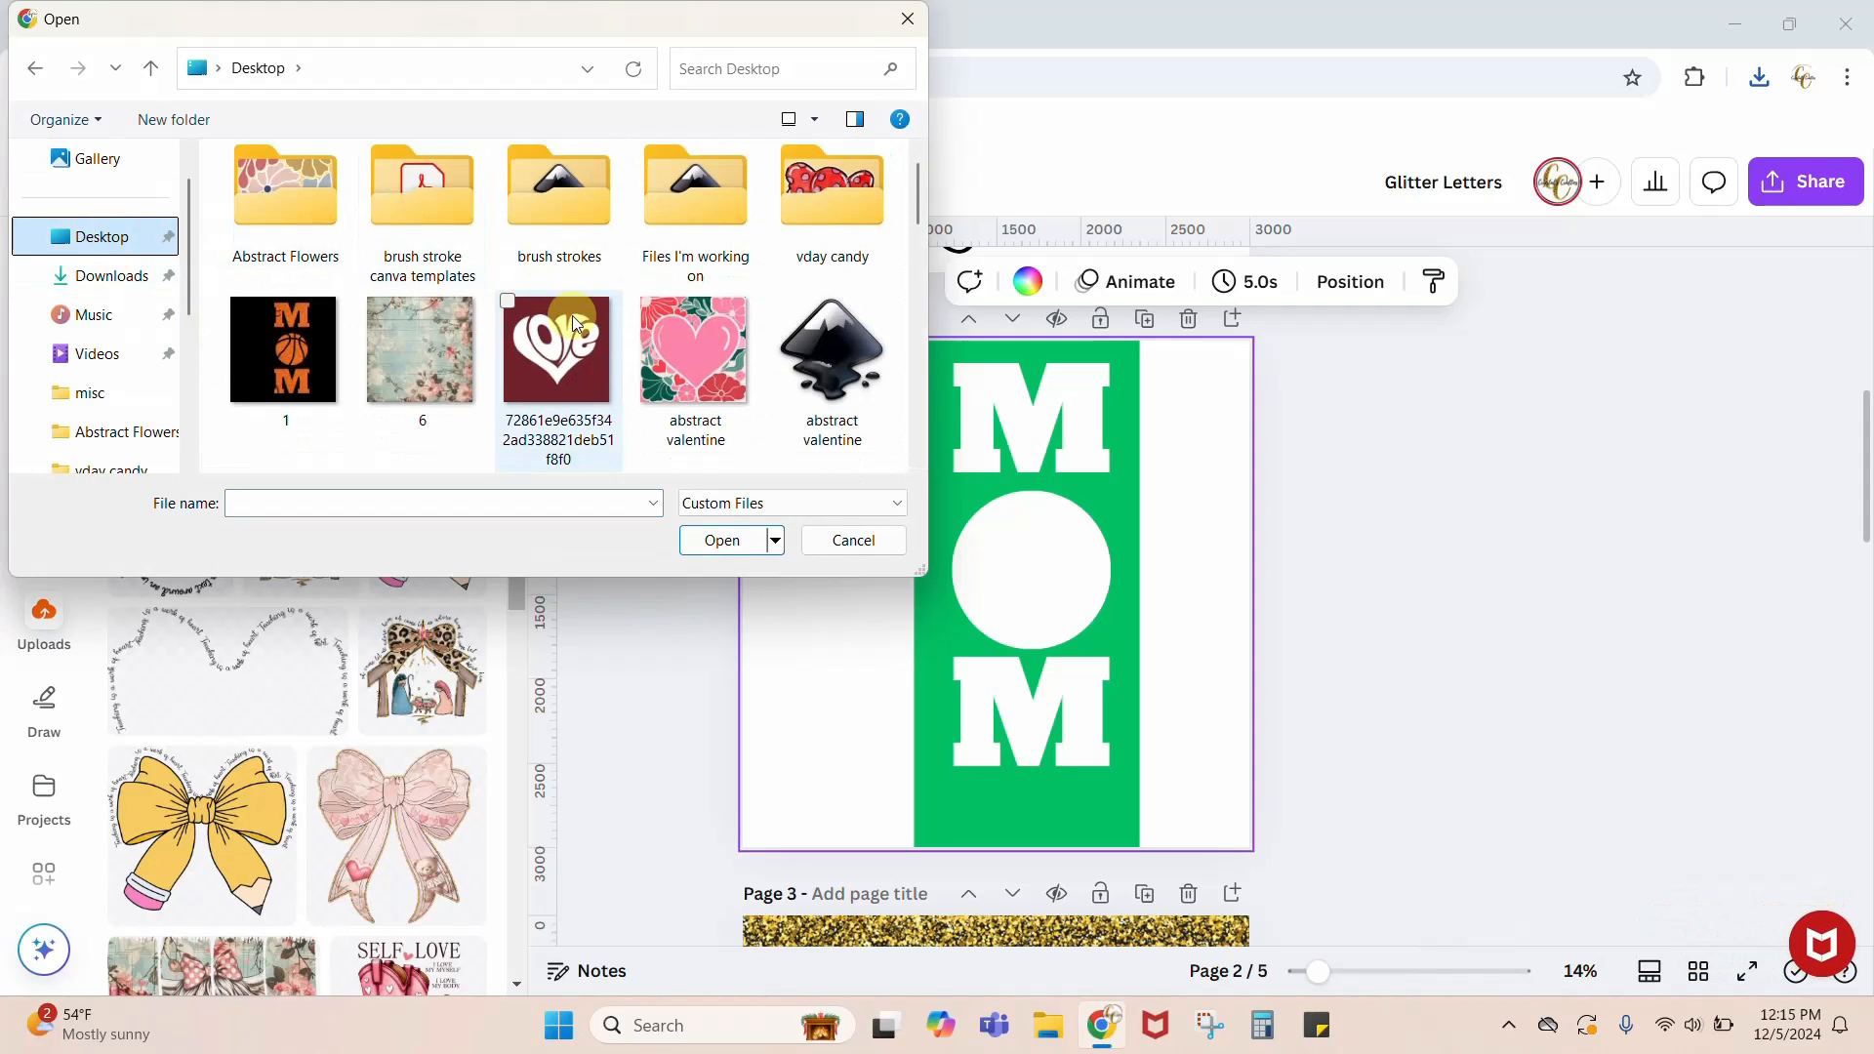
scroll(572, 314, down, 4)
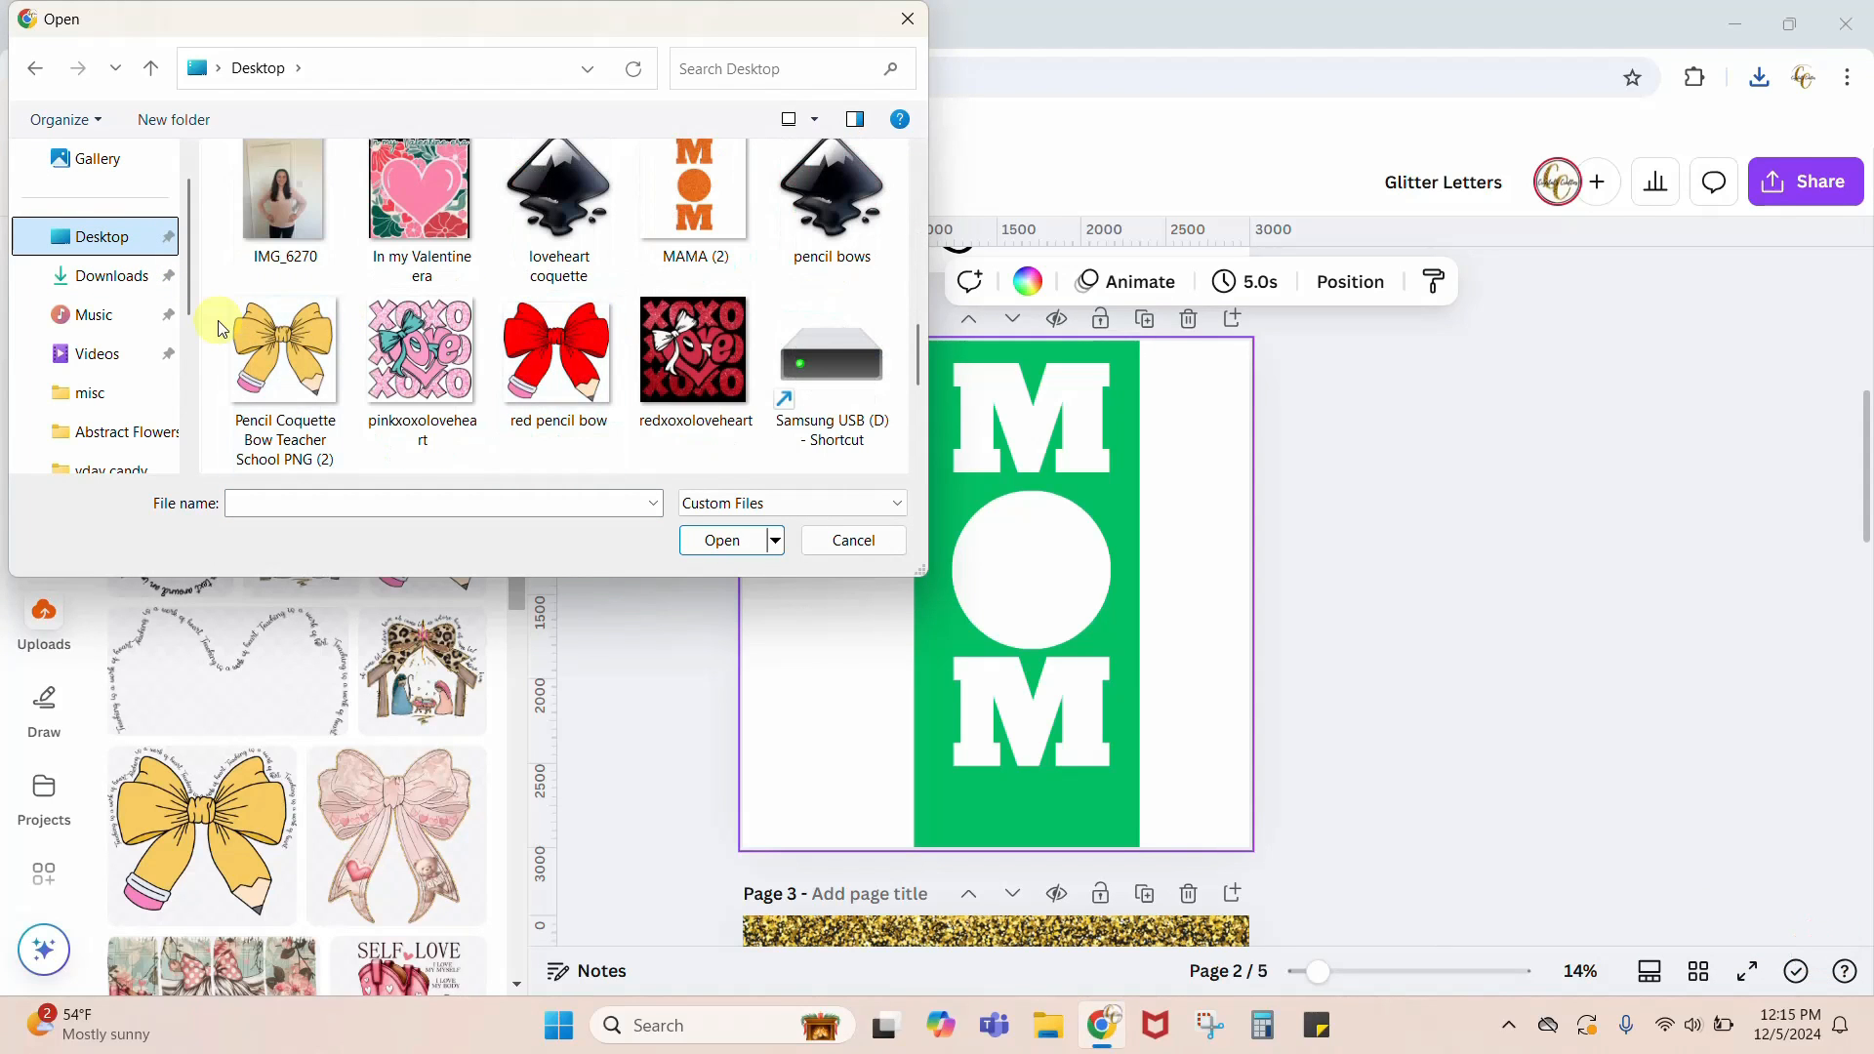
click(109, 277)
click(327, 225)
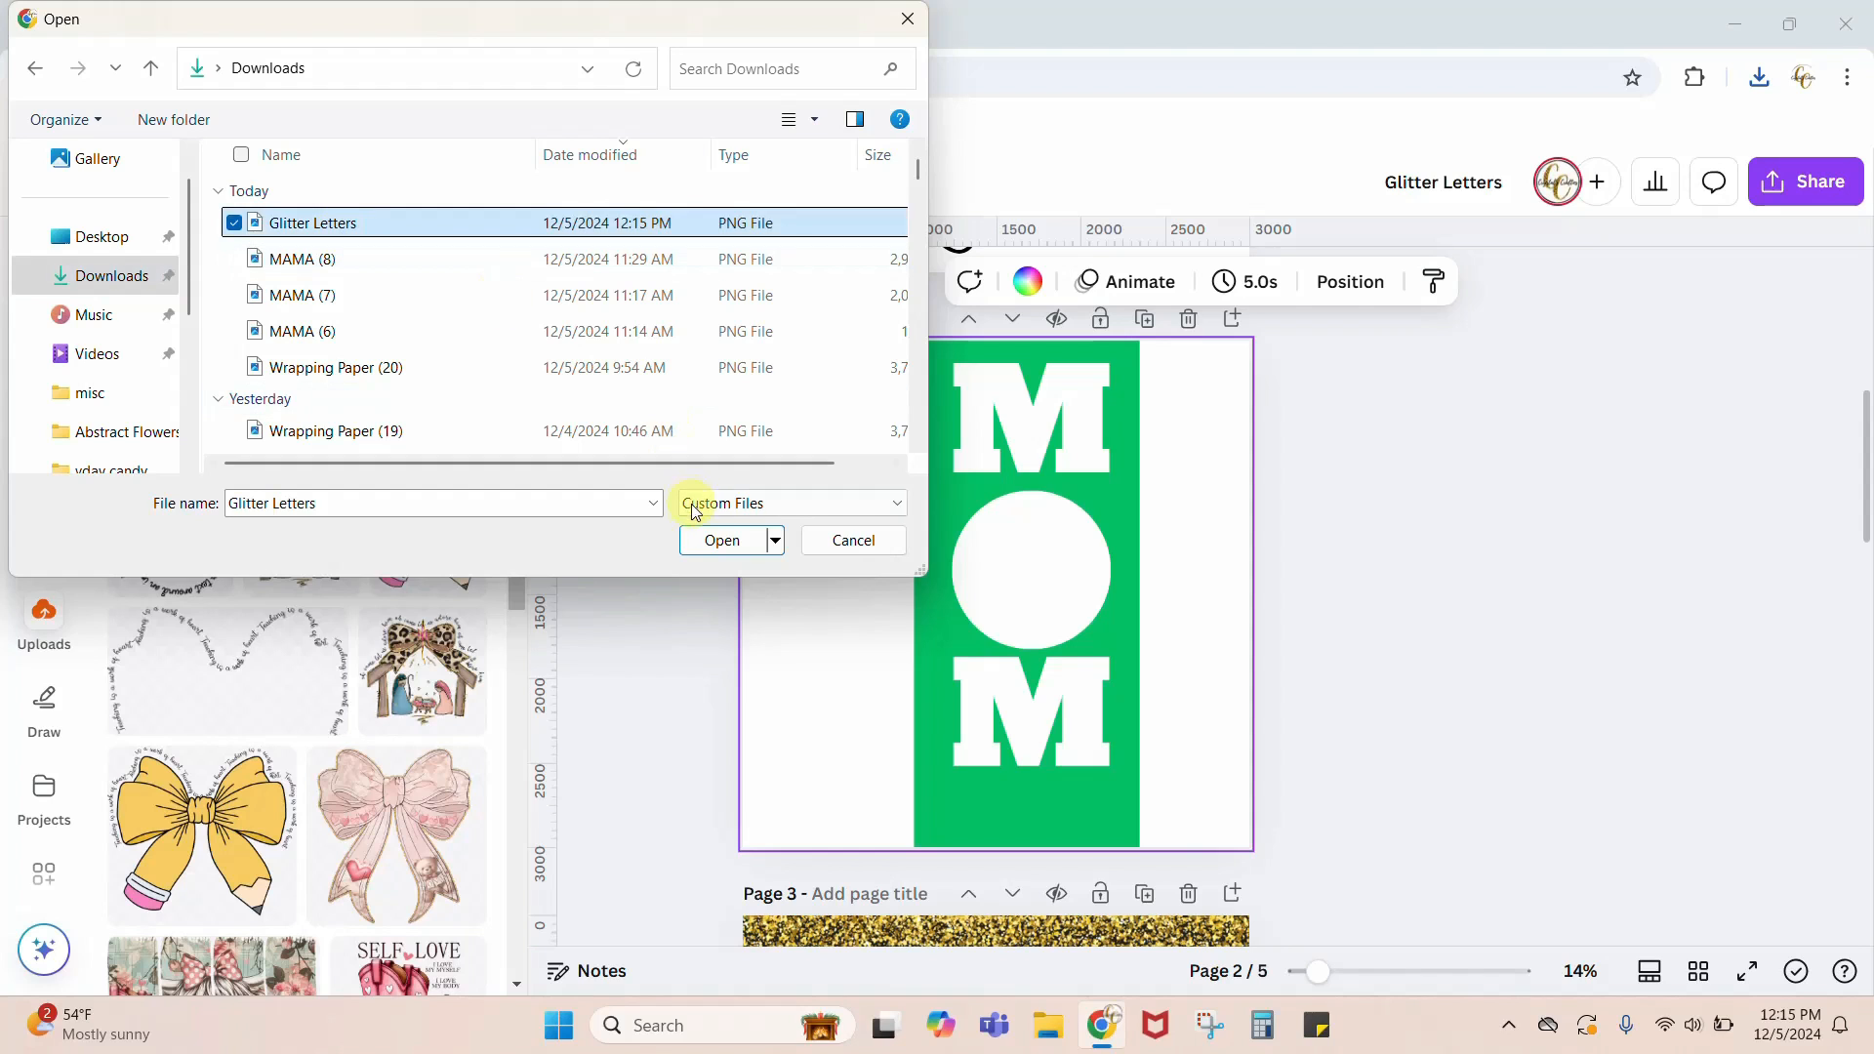
click(722, 540)
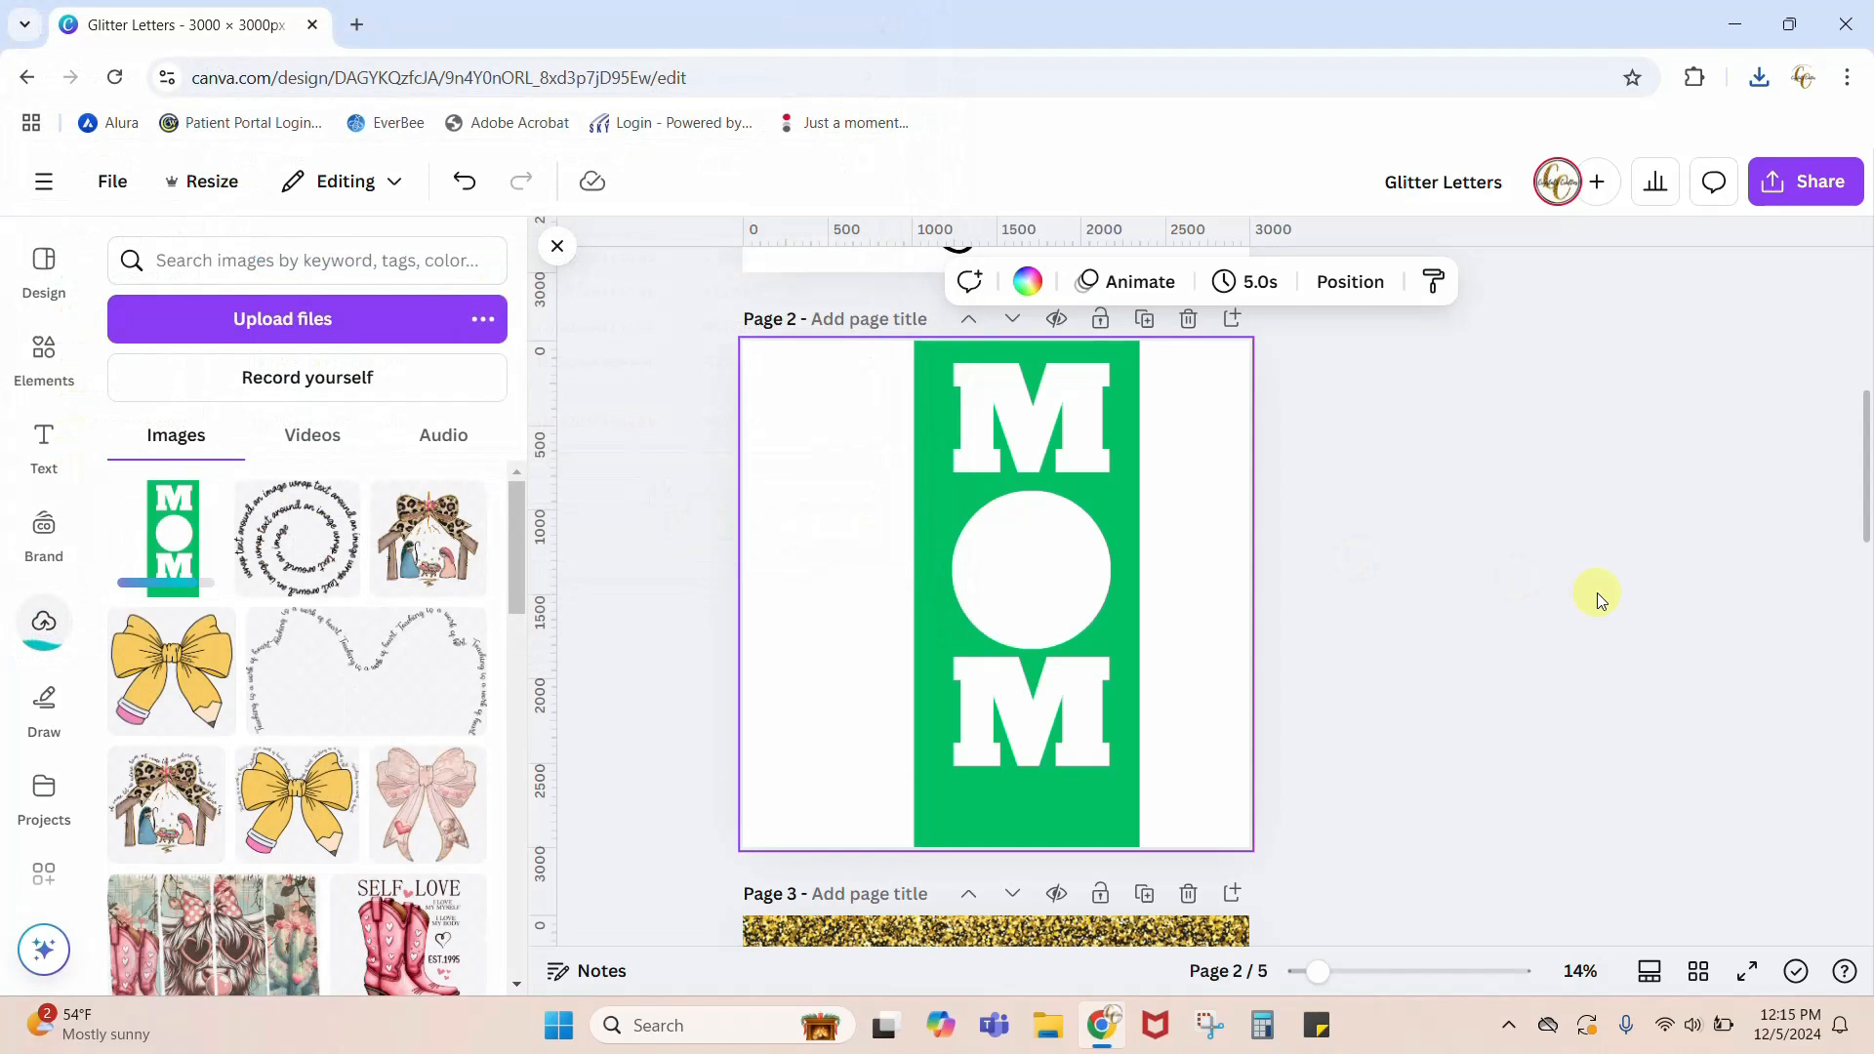
Step: Add a blank page after page 2, insert the uploaded green MOM image and enlarge it to fill the page
click(1231, 319)
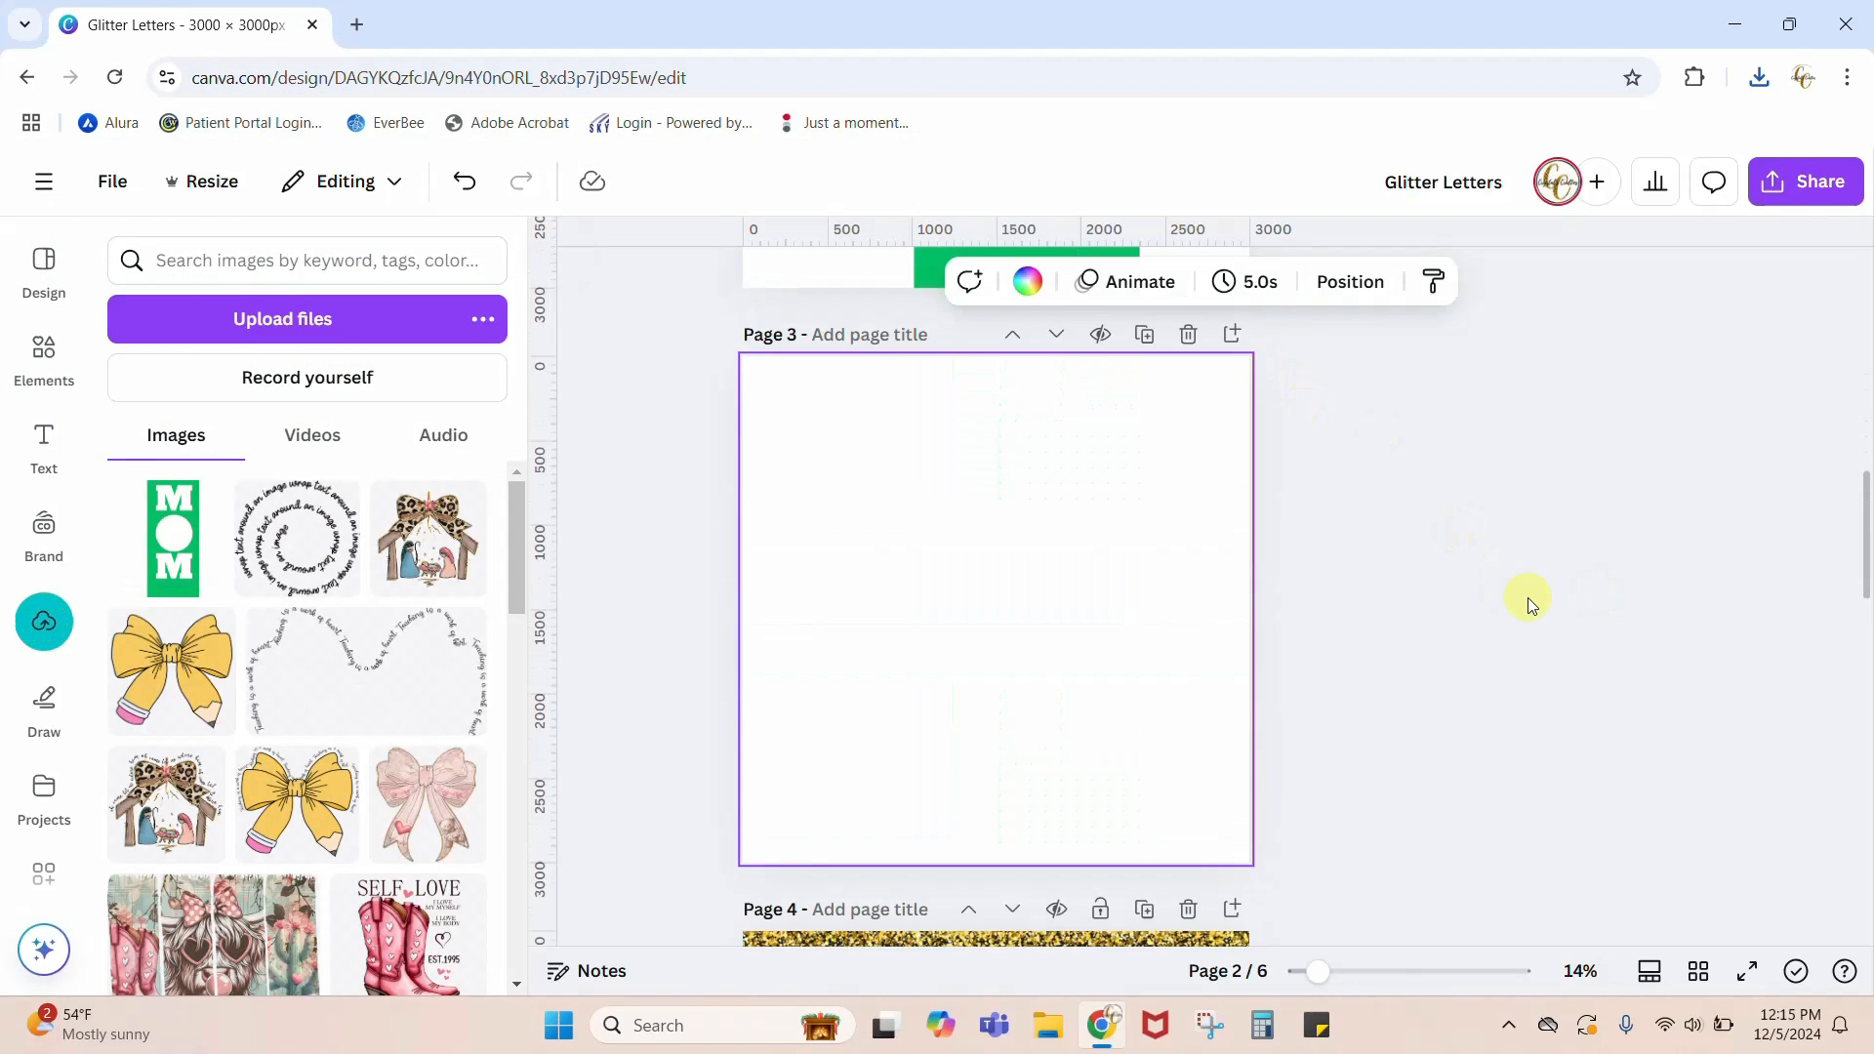
click(173, 576)
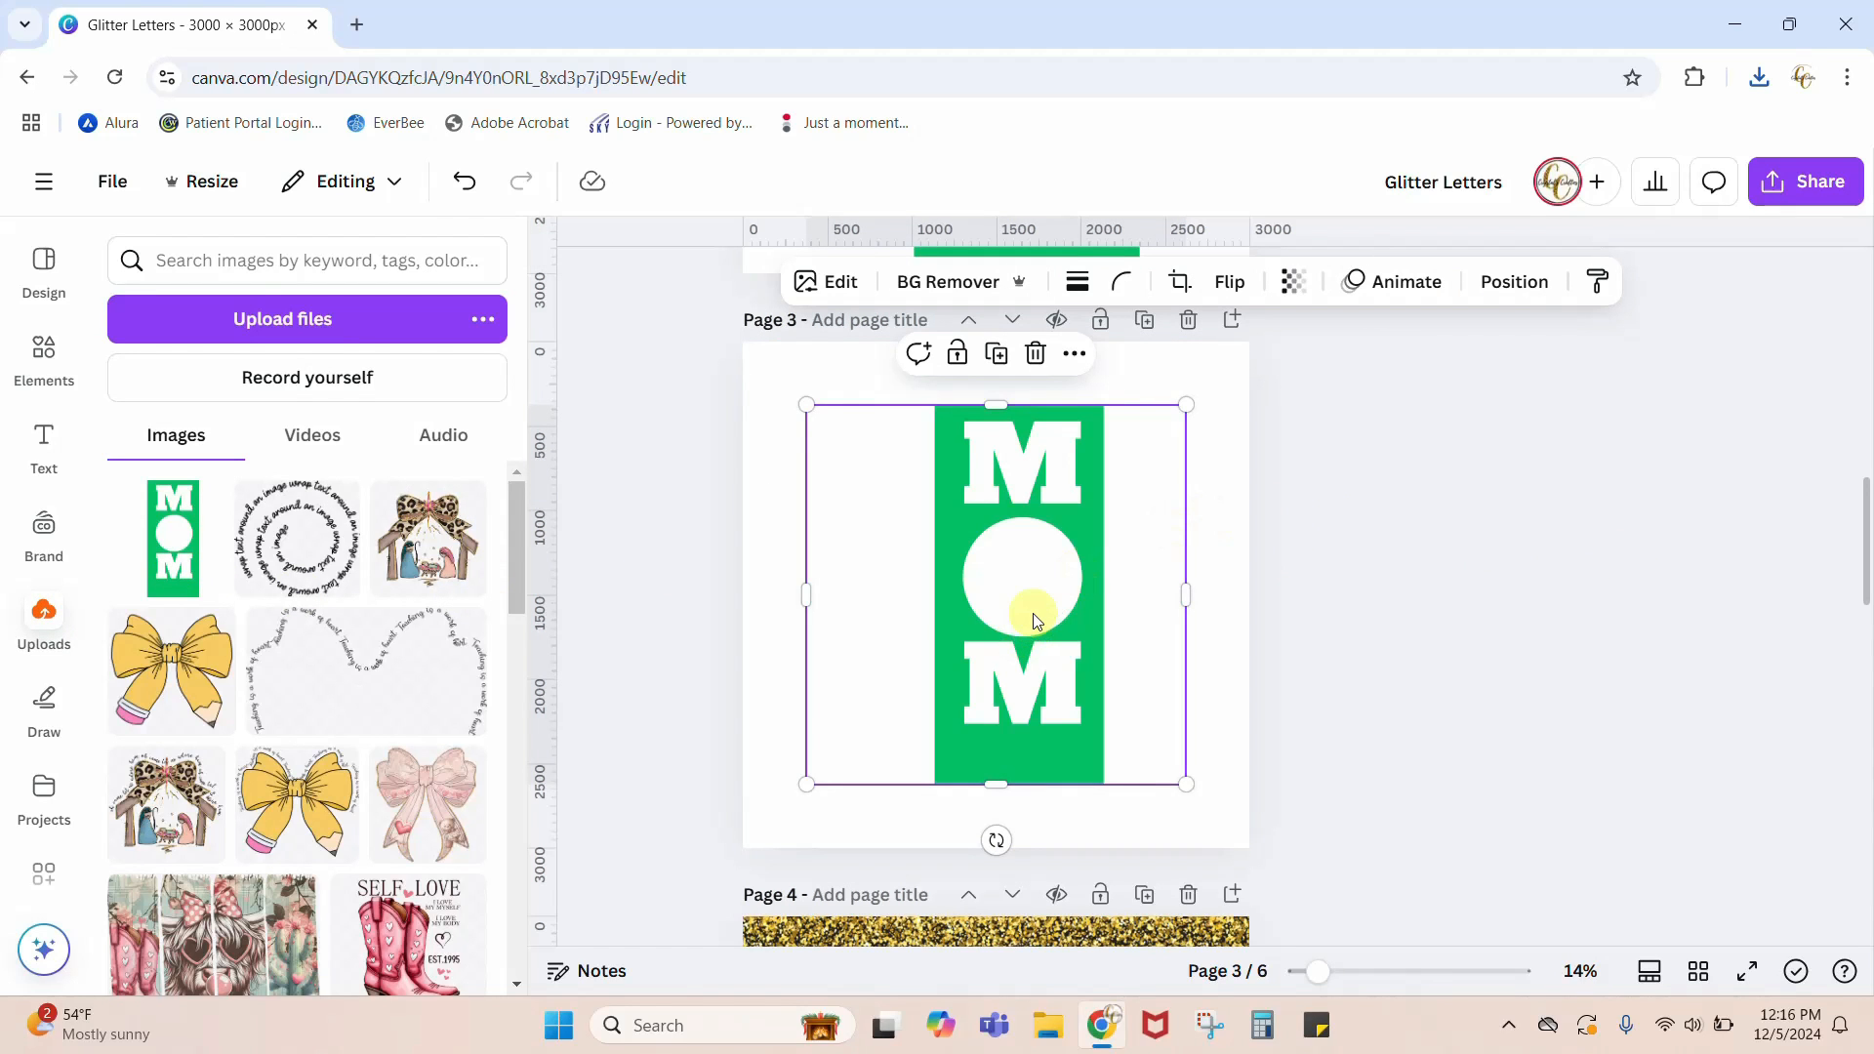
drag(1016, 611, 975, 538)
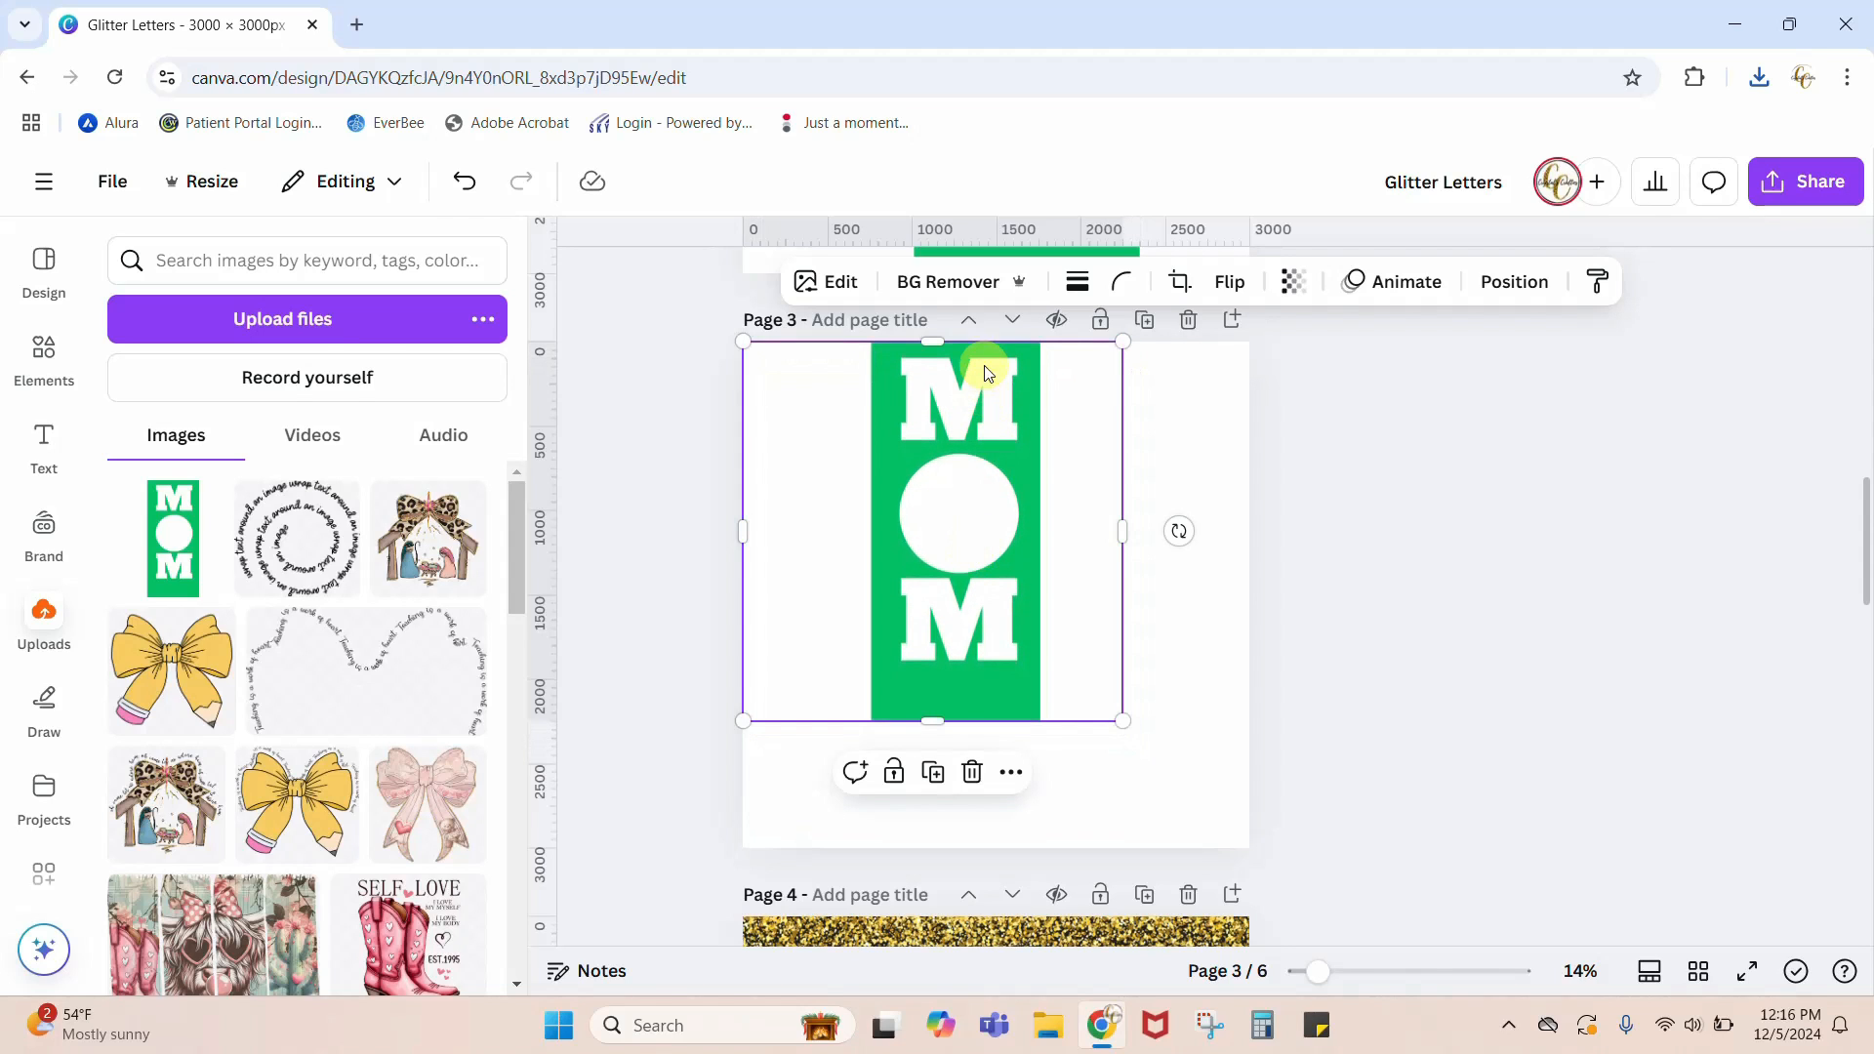
drag(1124, 722, 1239, 852)
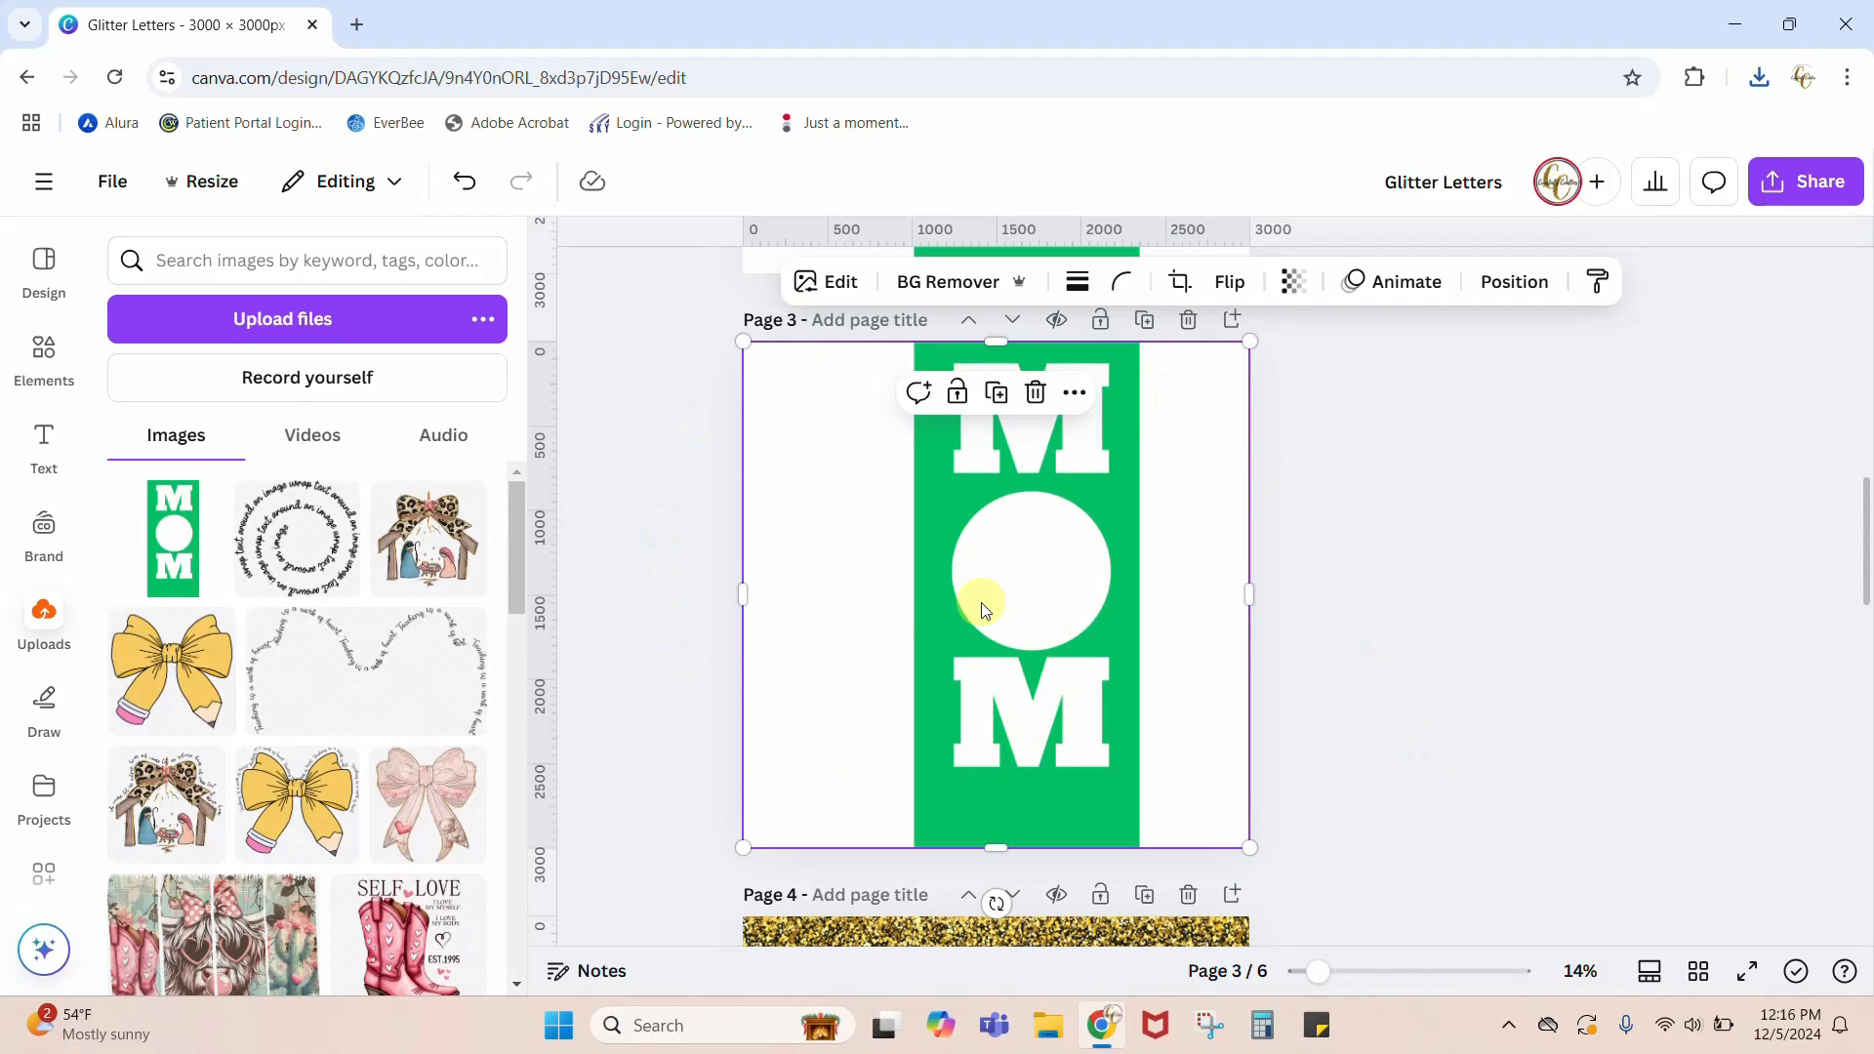
click(1412, 761)
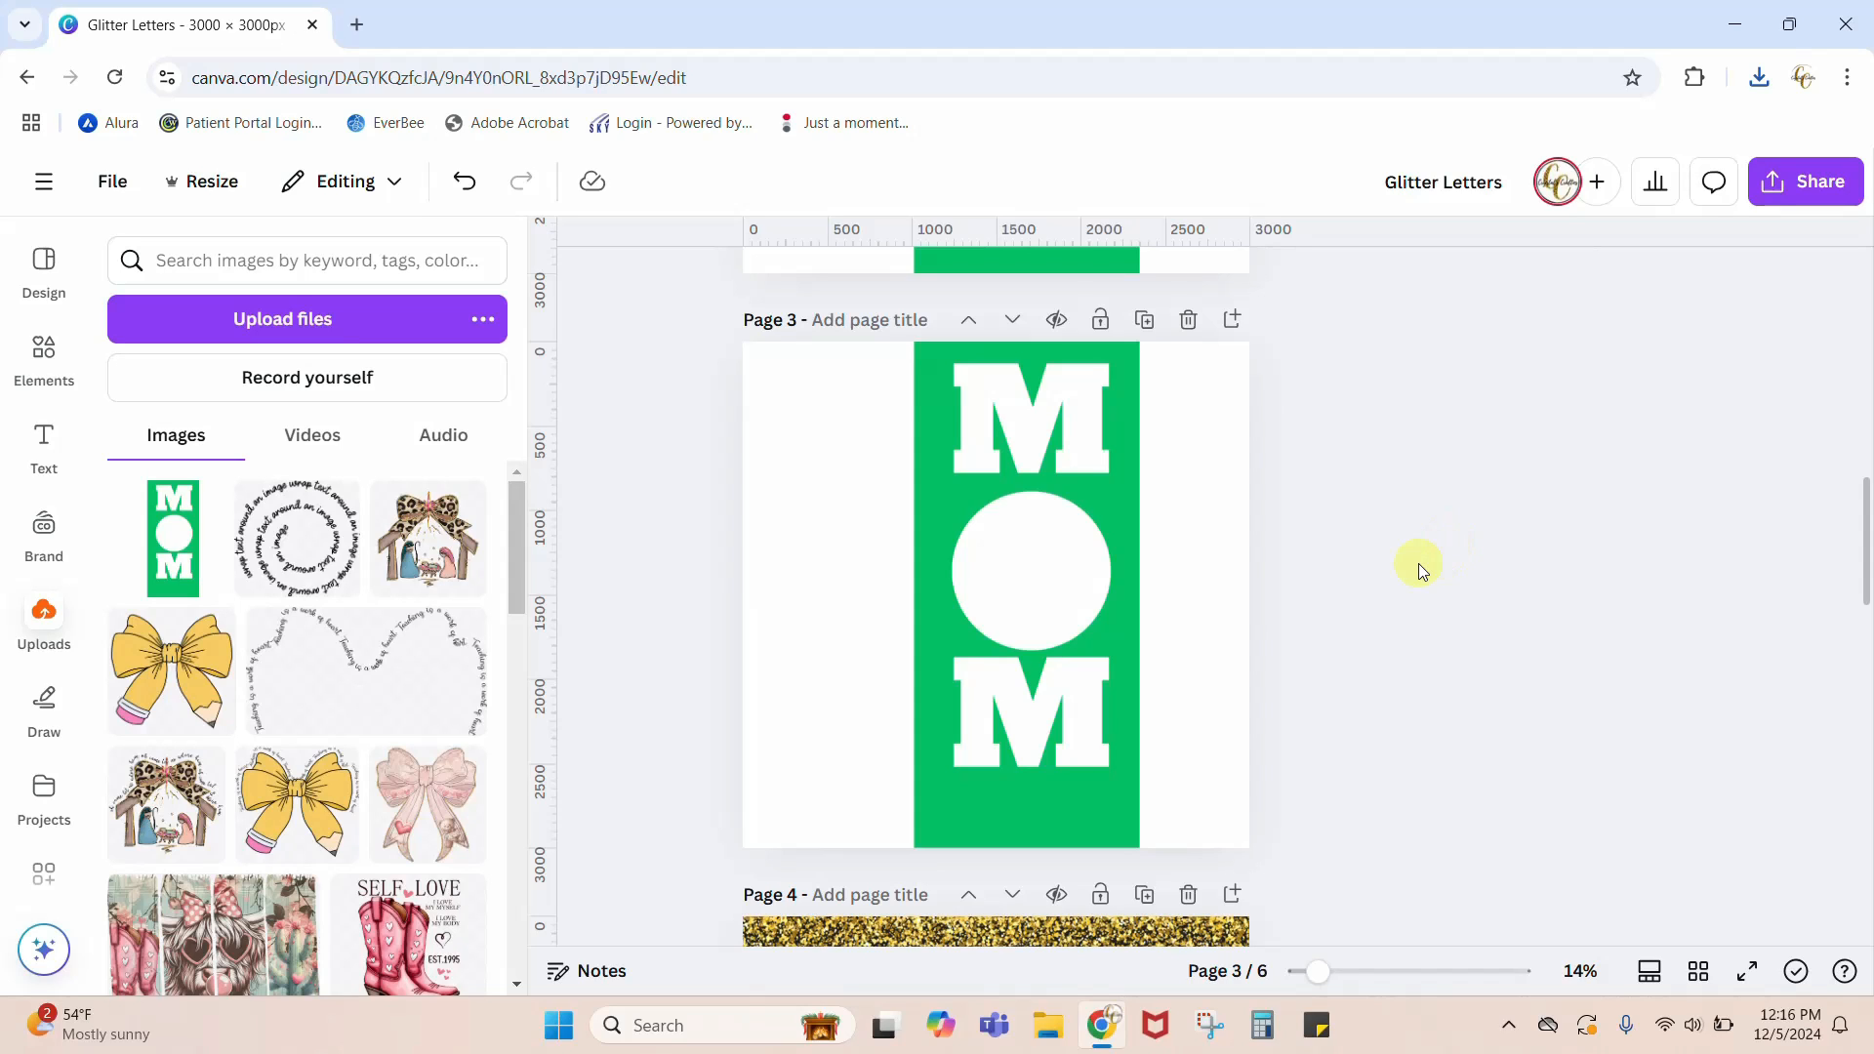
Step: Remove the background of the green MOM image on page 3
click(1080, 774)
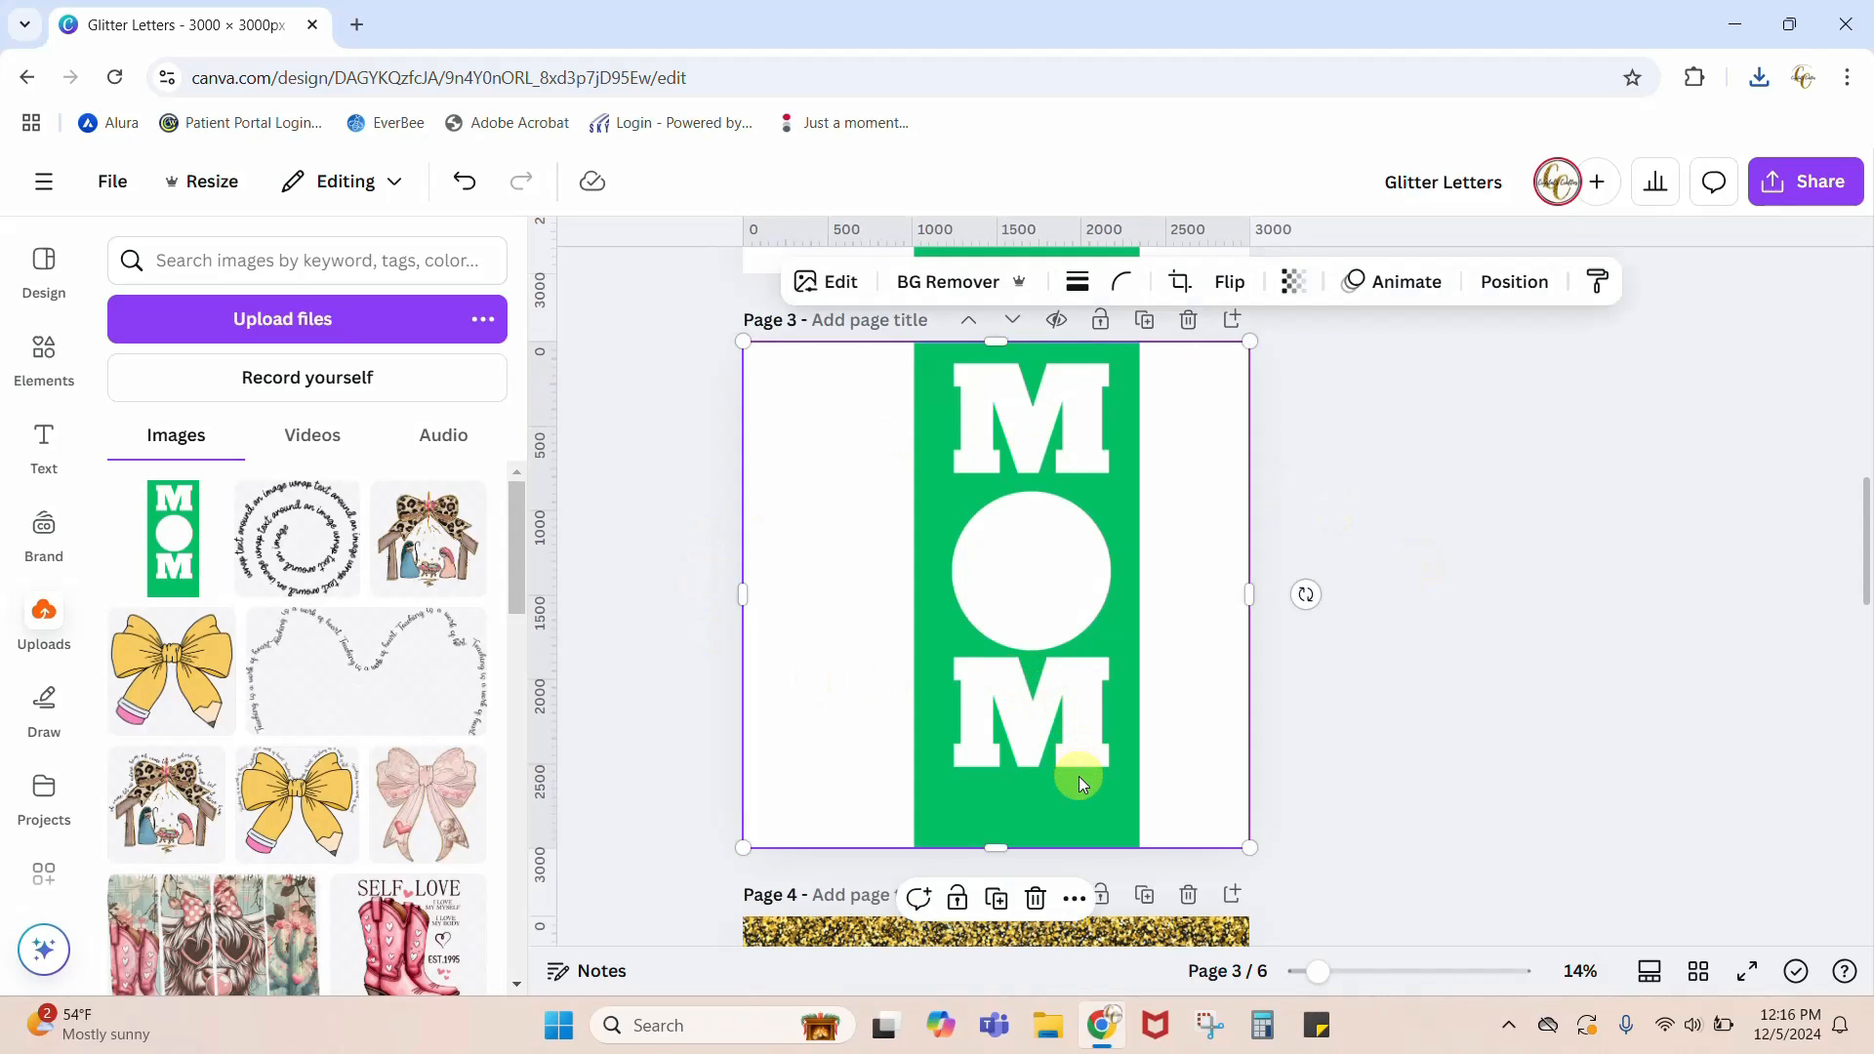
click(970, 293)
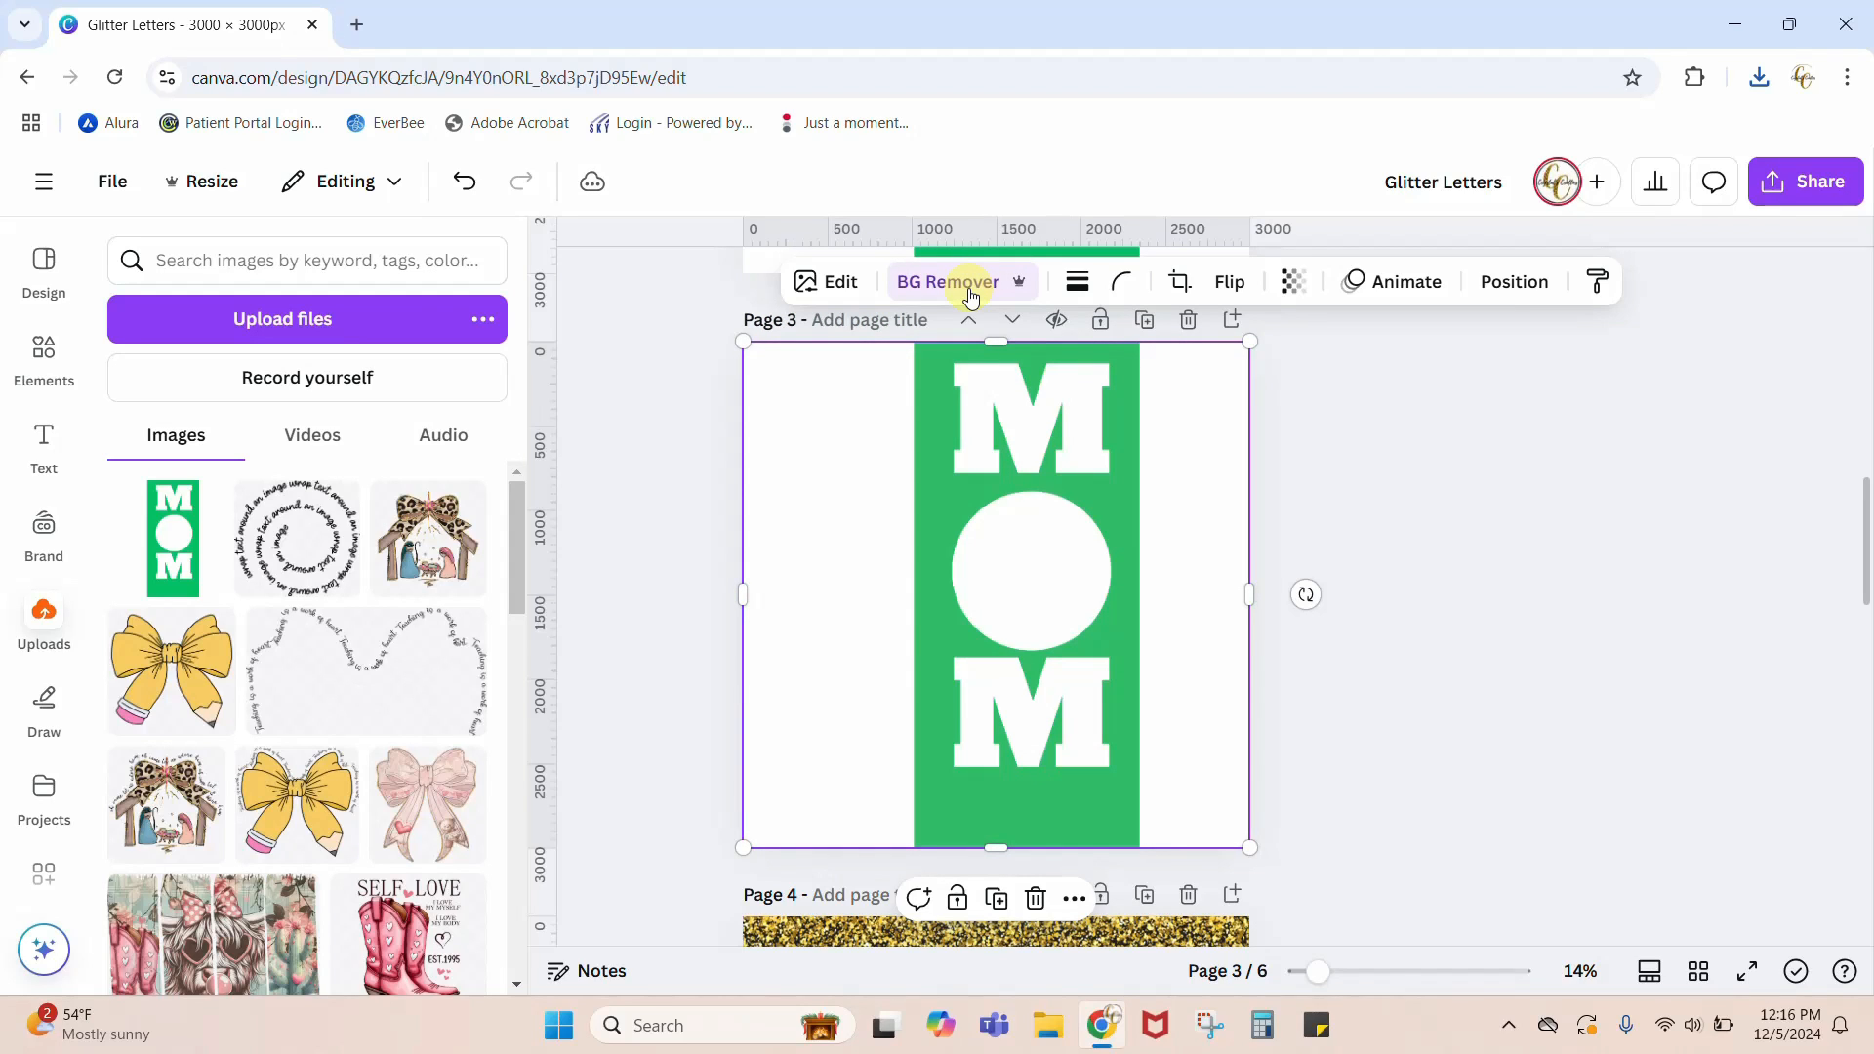
Step: Search the elements for ORANGE GLITTER photos and add the red-orange glitter photo to page 3
click(40, 361)
click(308, 264)
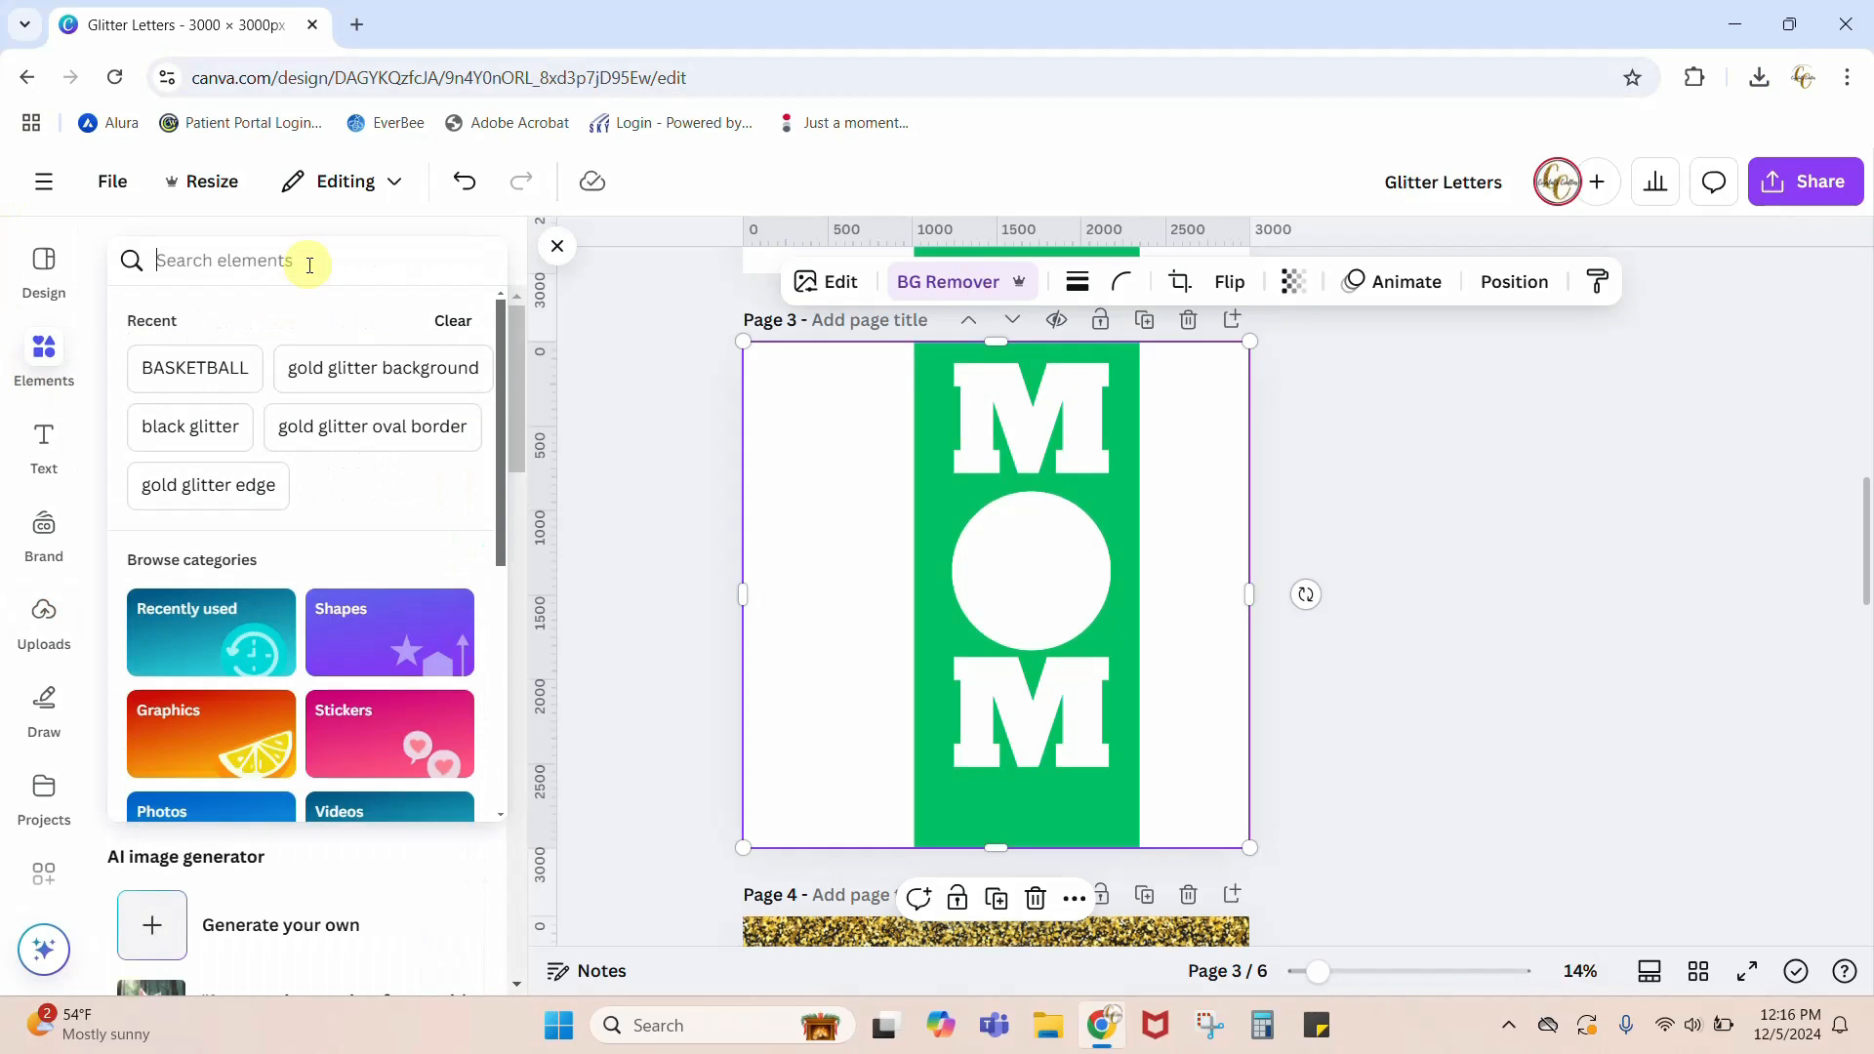
text(ORANGE GLITTER)
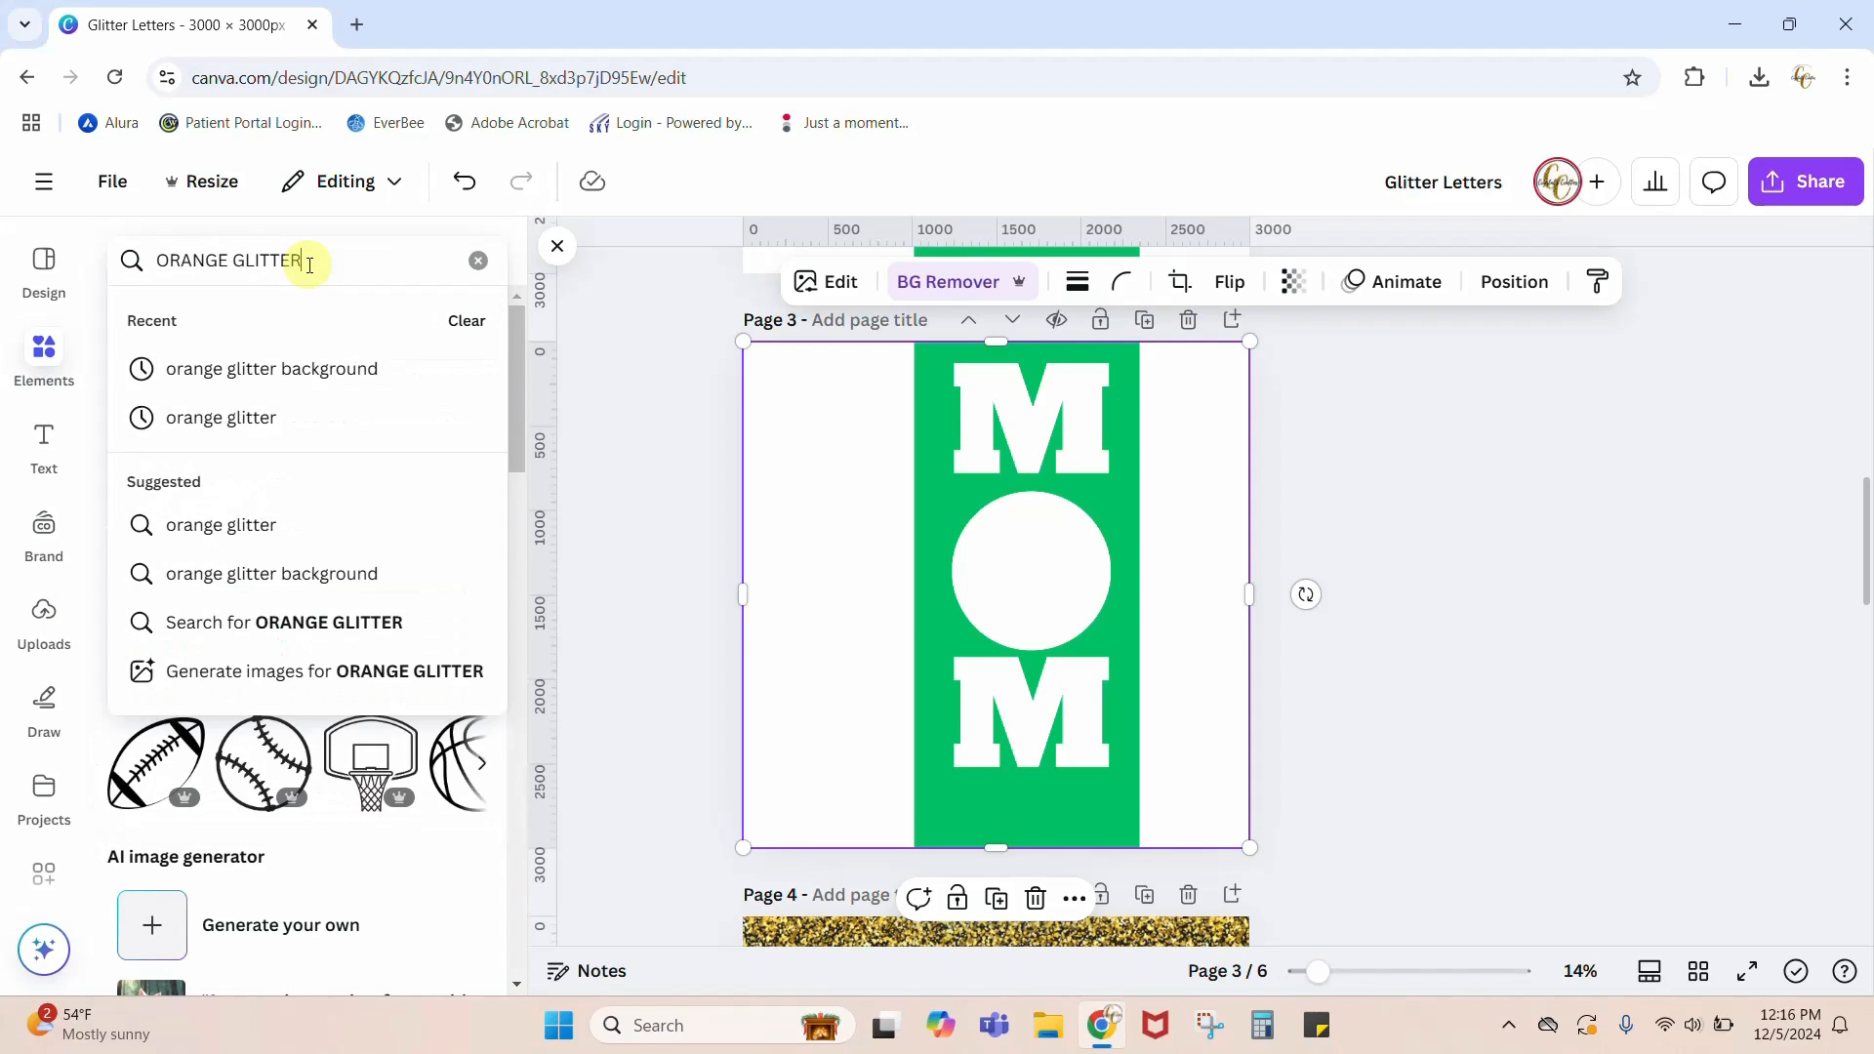
key(Return)
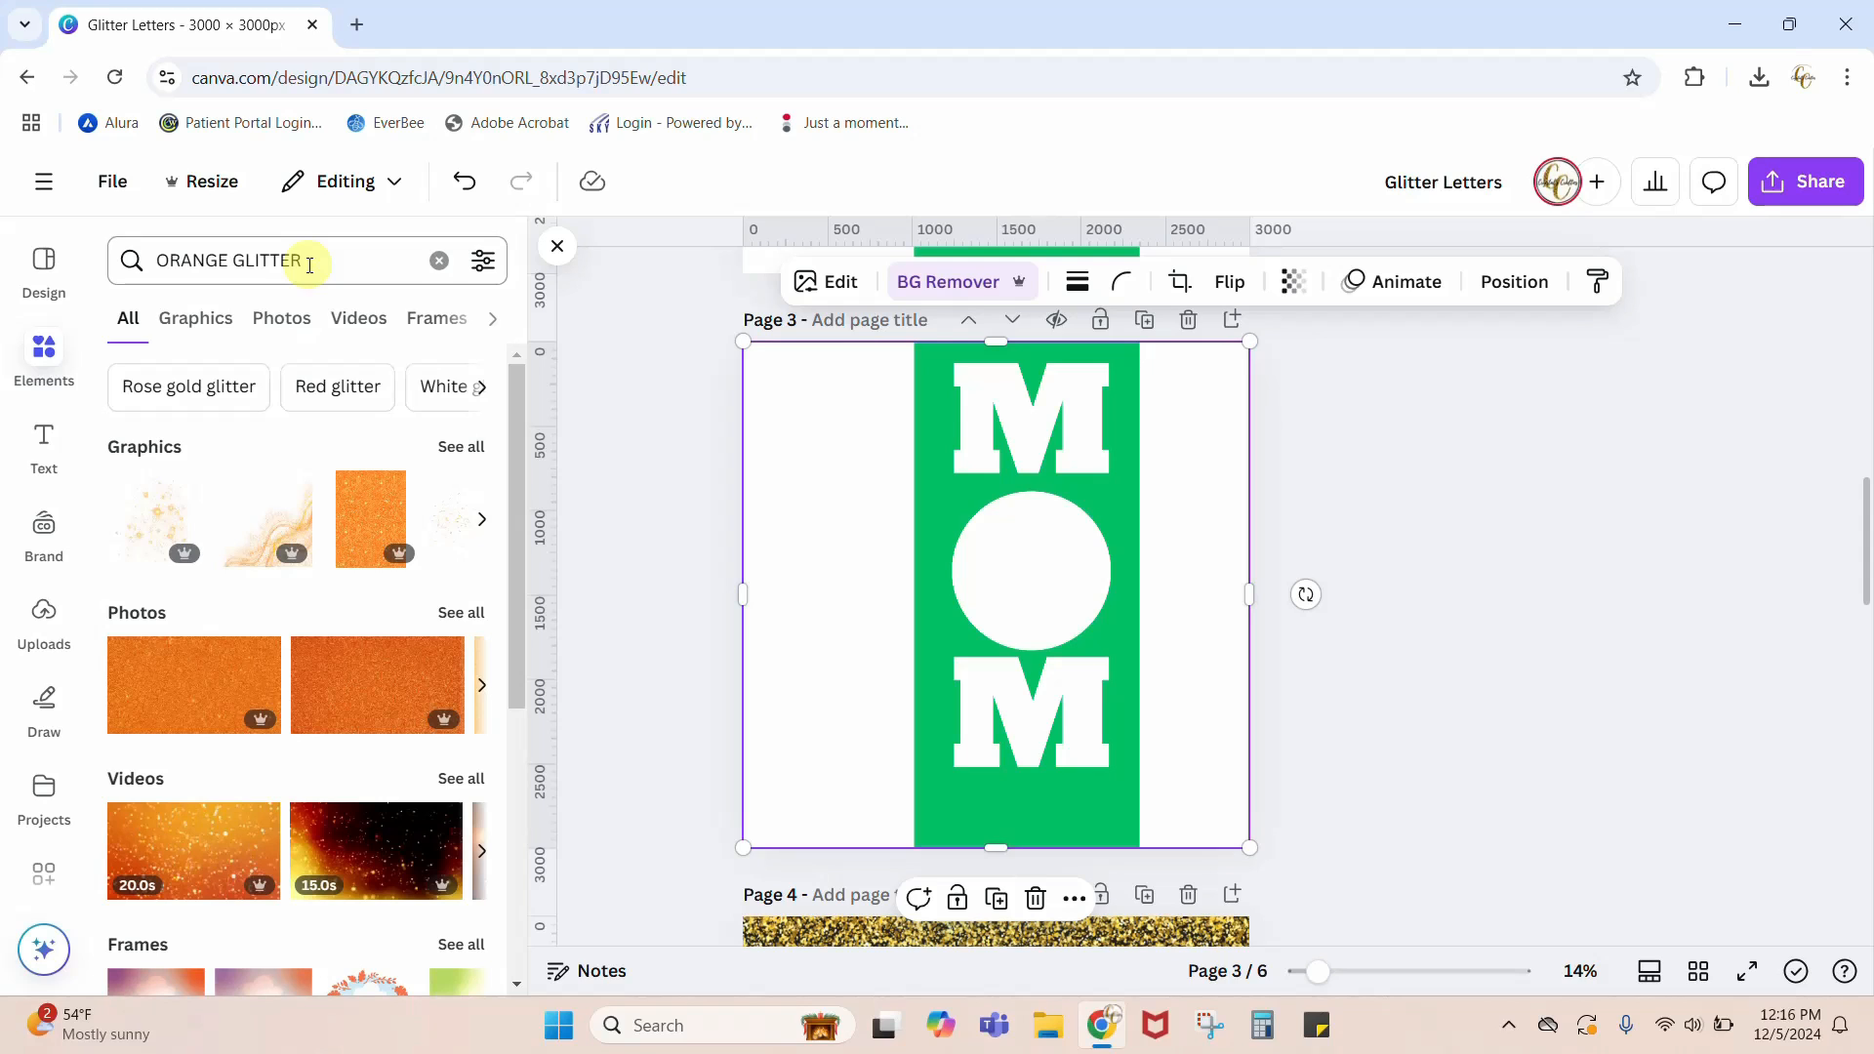
scroll(188, 708, down, 1)
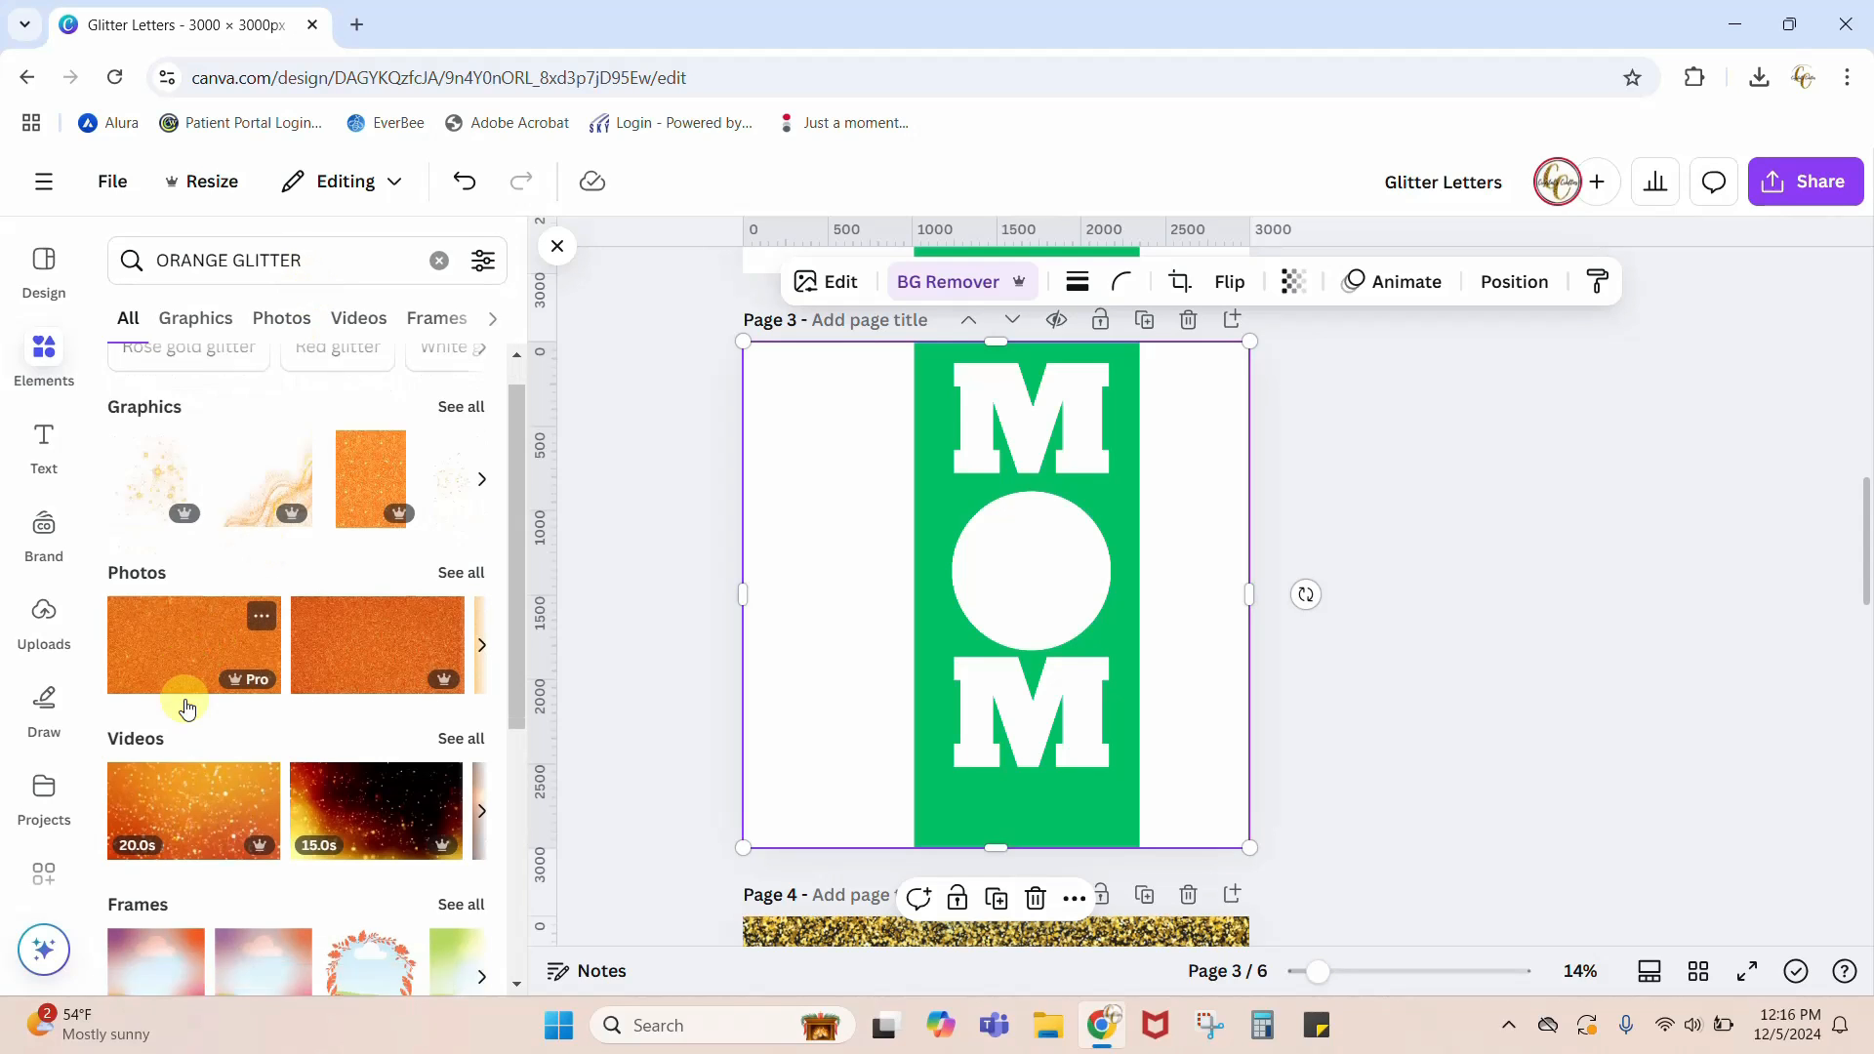
scroll(187, 708, down, 5)
scroll(184, 684, up, 6)
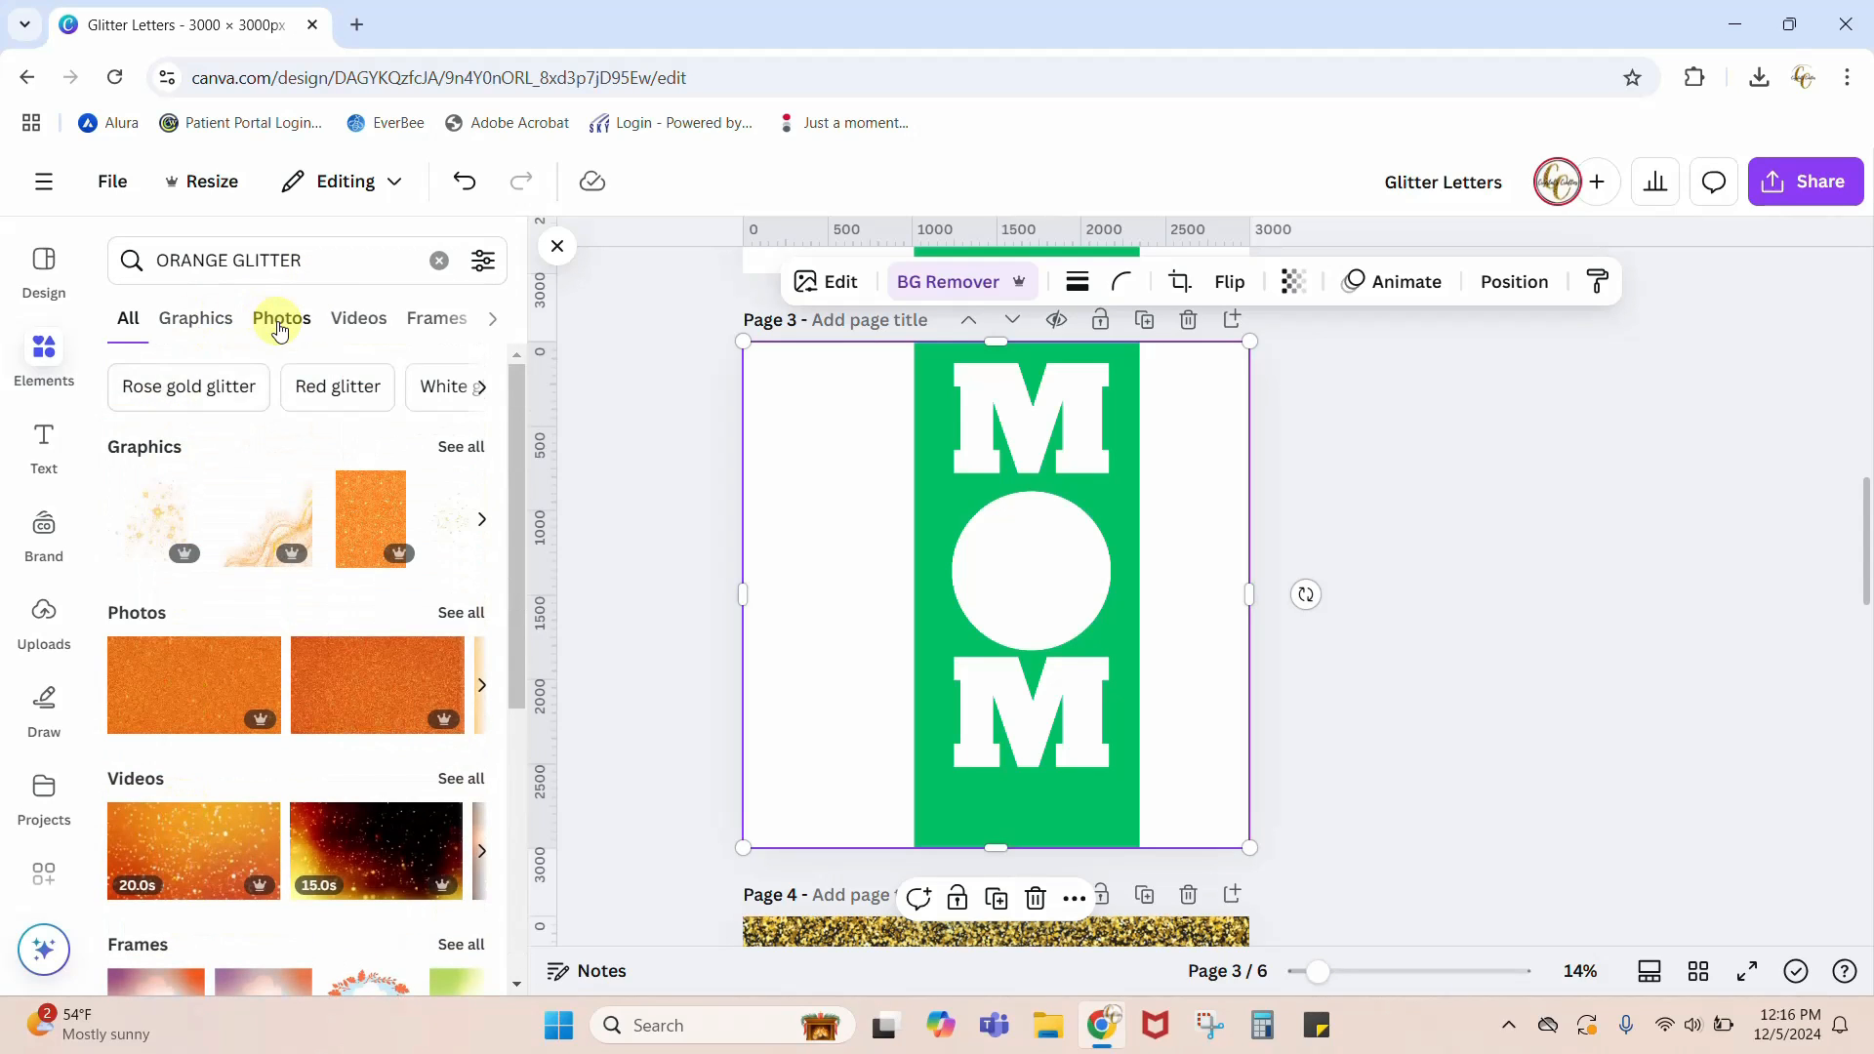
click(280, 328)
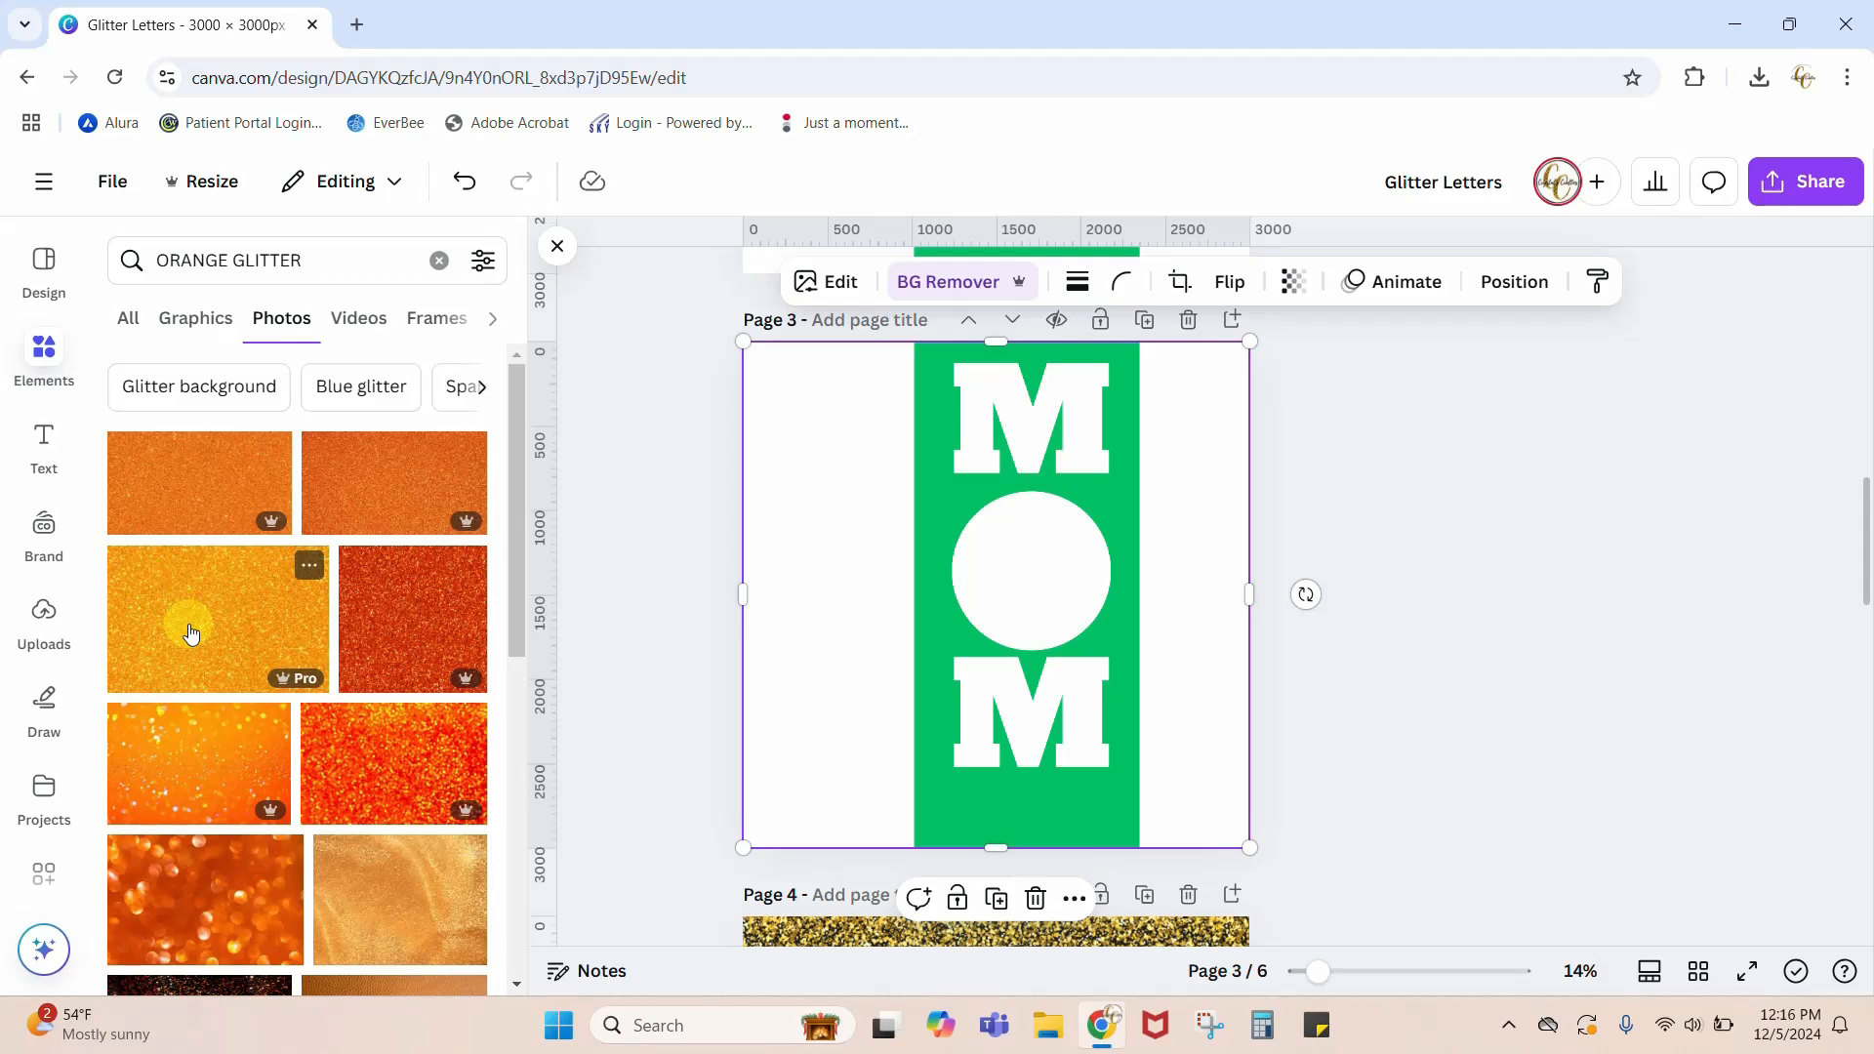
scroll(187, 624, down, 6)
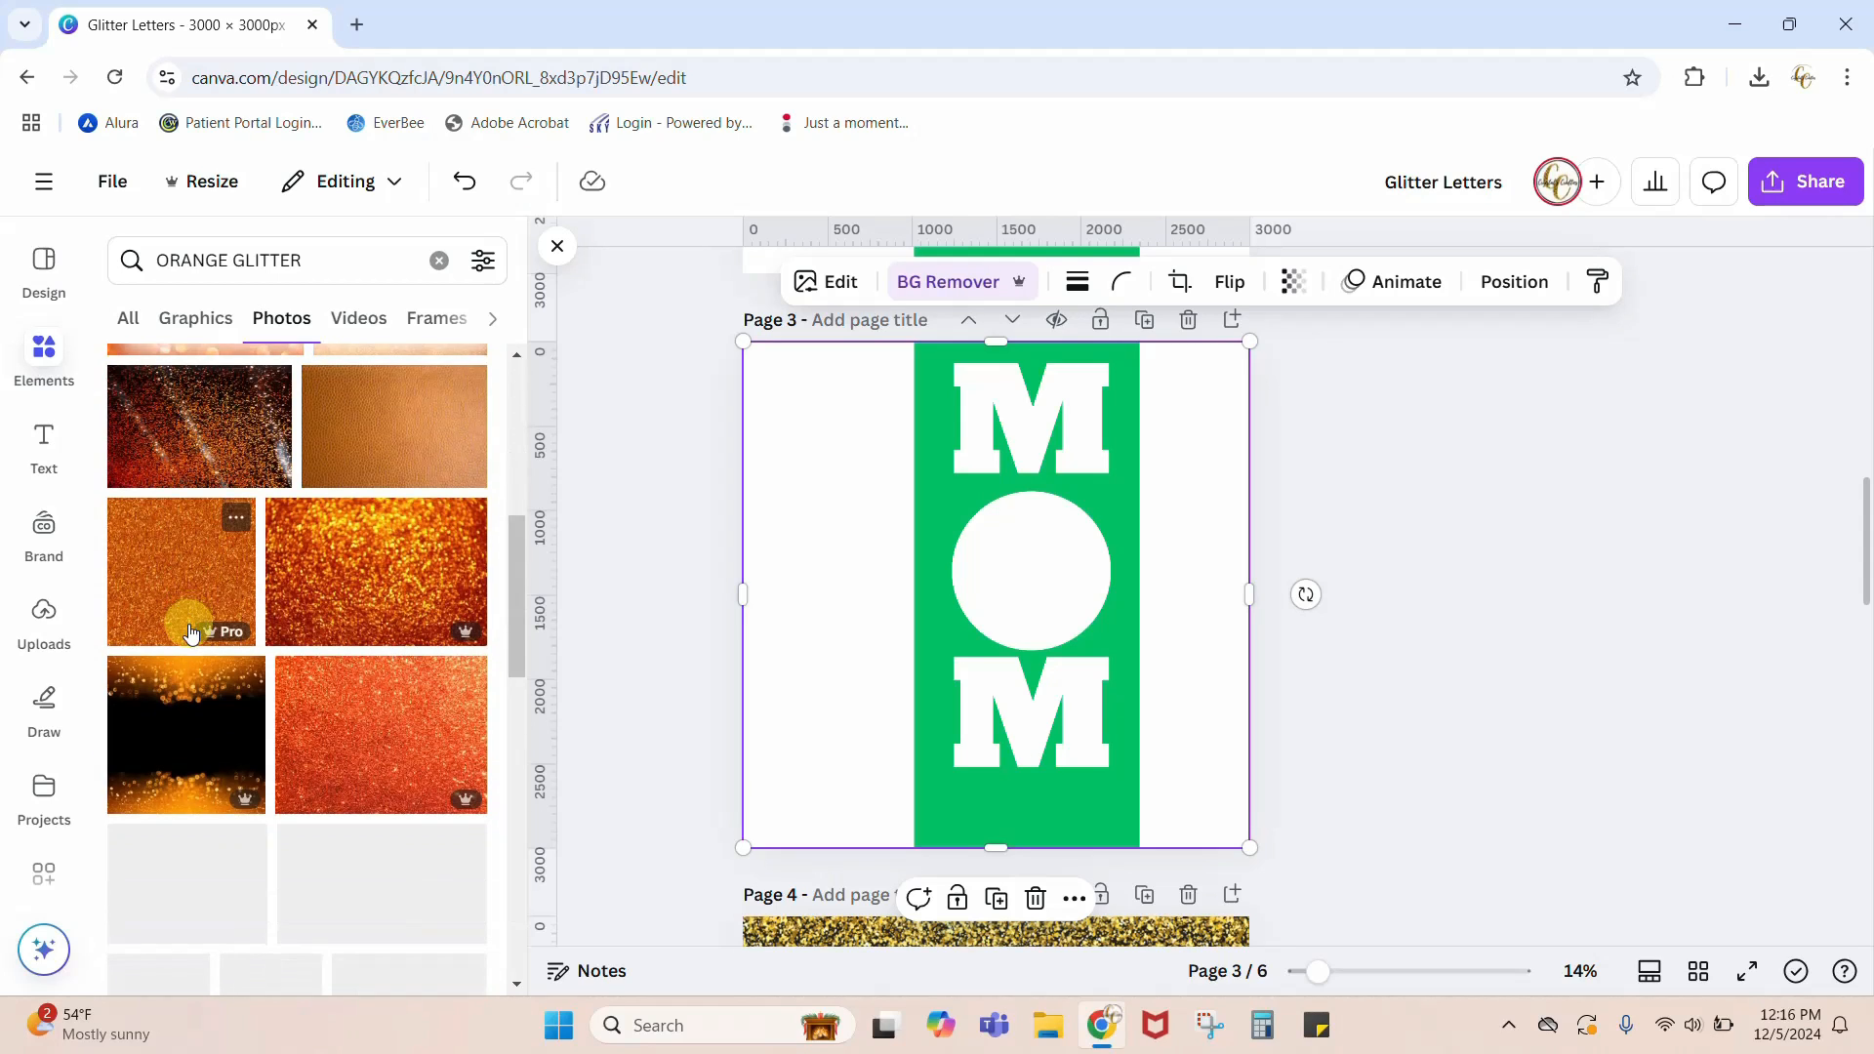
click(381, 730)
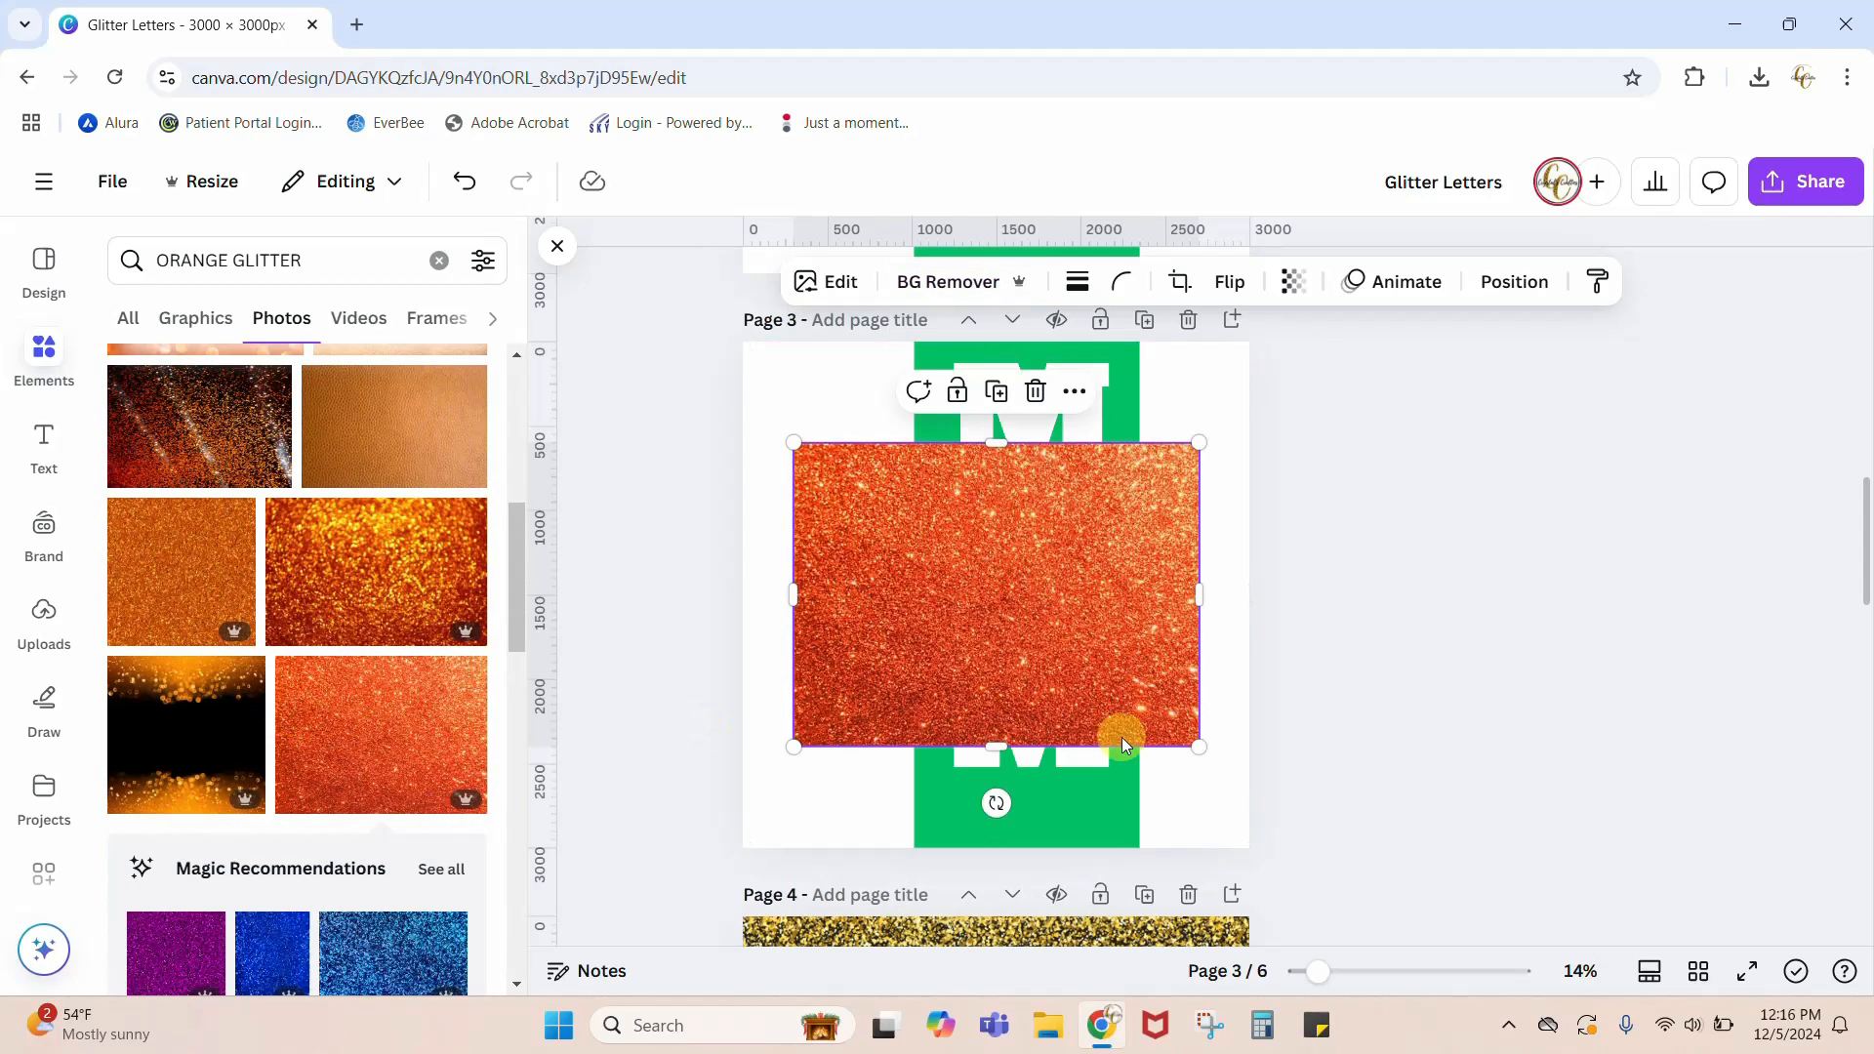
Step: Move the glitter photo to the page's top edge and send it behind the green MOM template
drag(1116, 681, 1135, 571)
click(1513, 281)
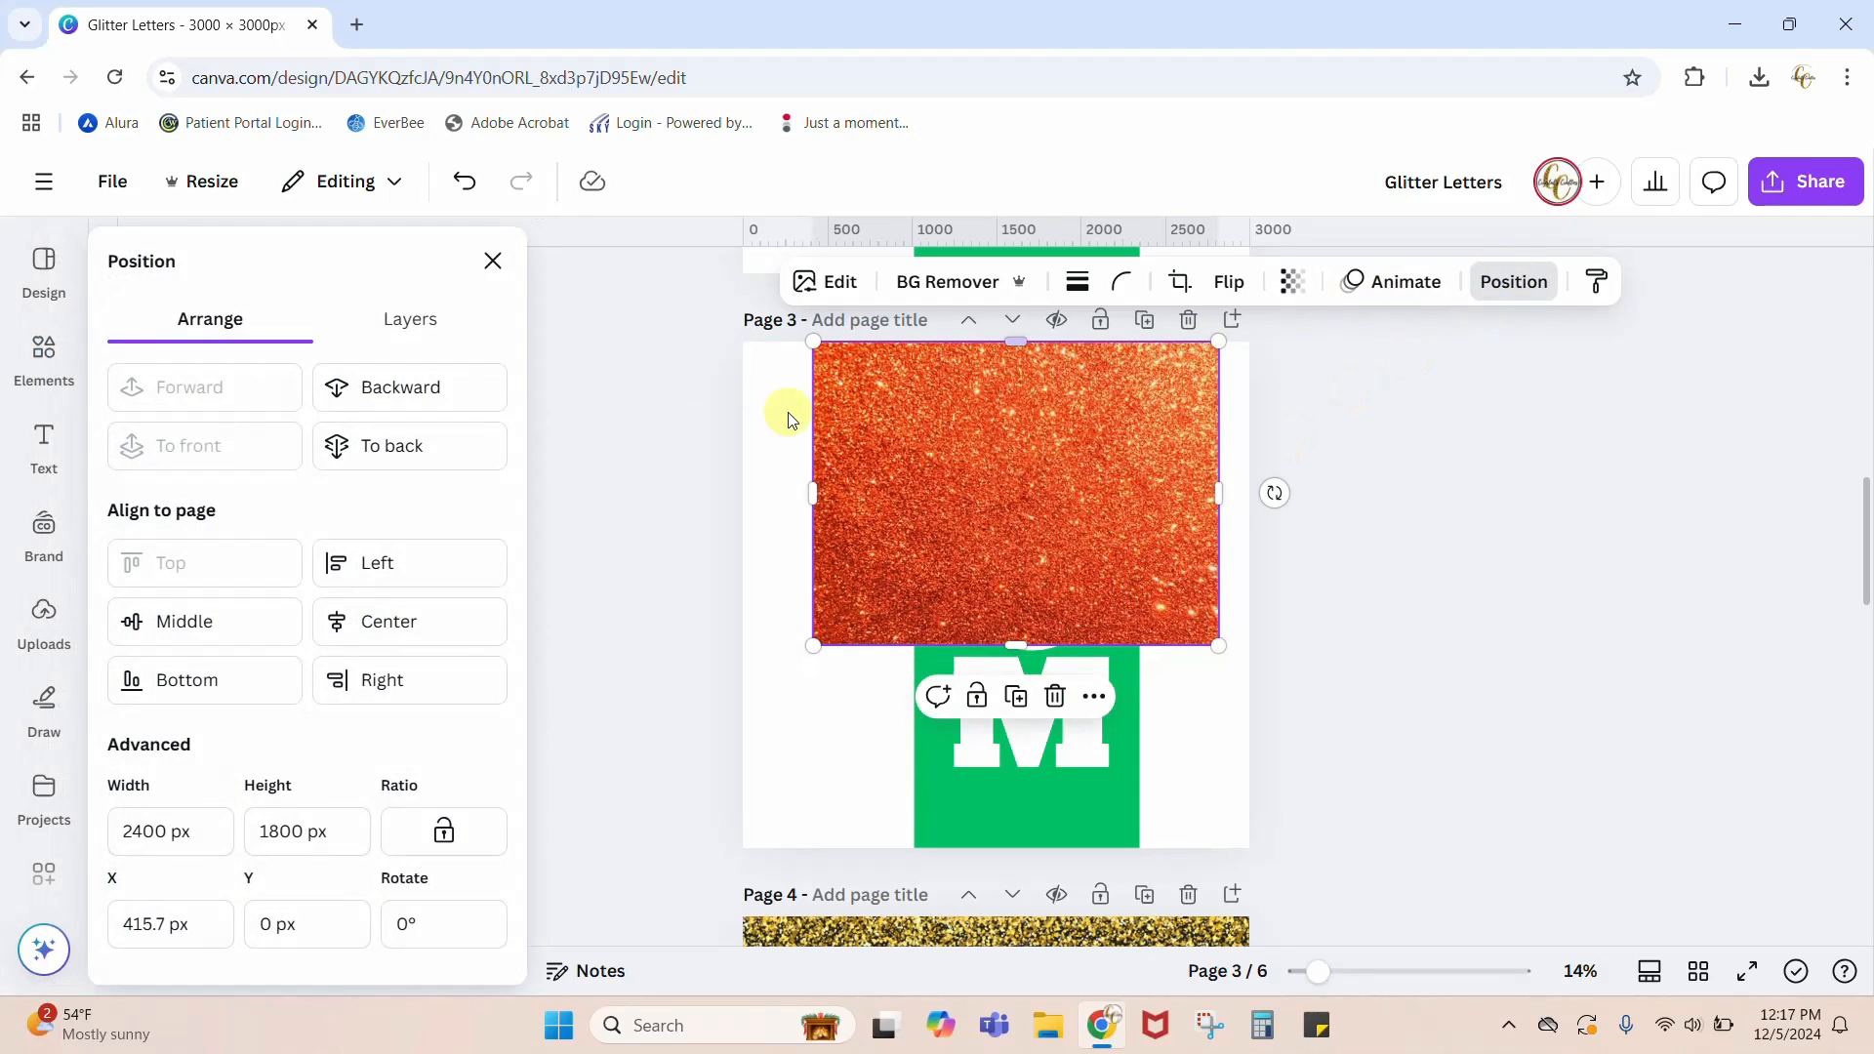
click(394, 462)
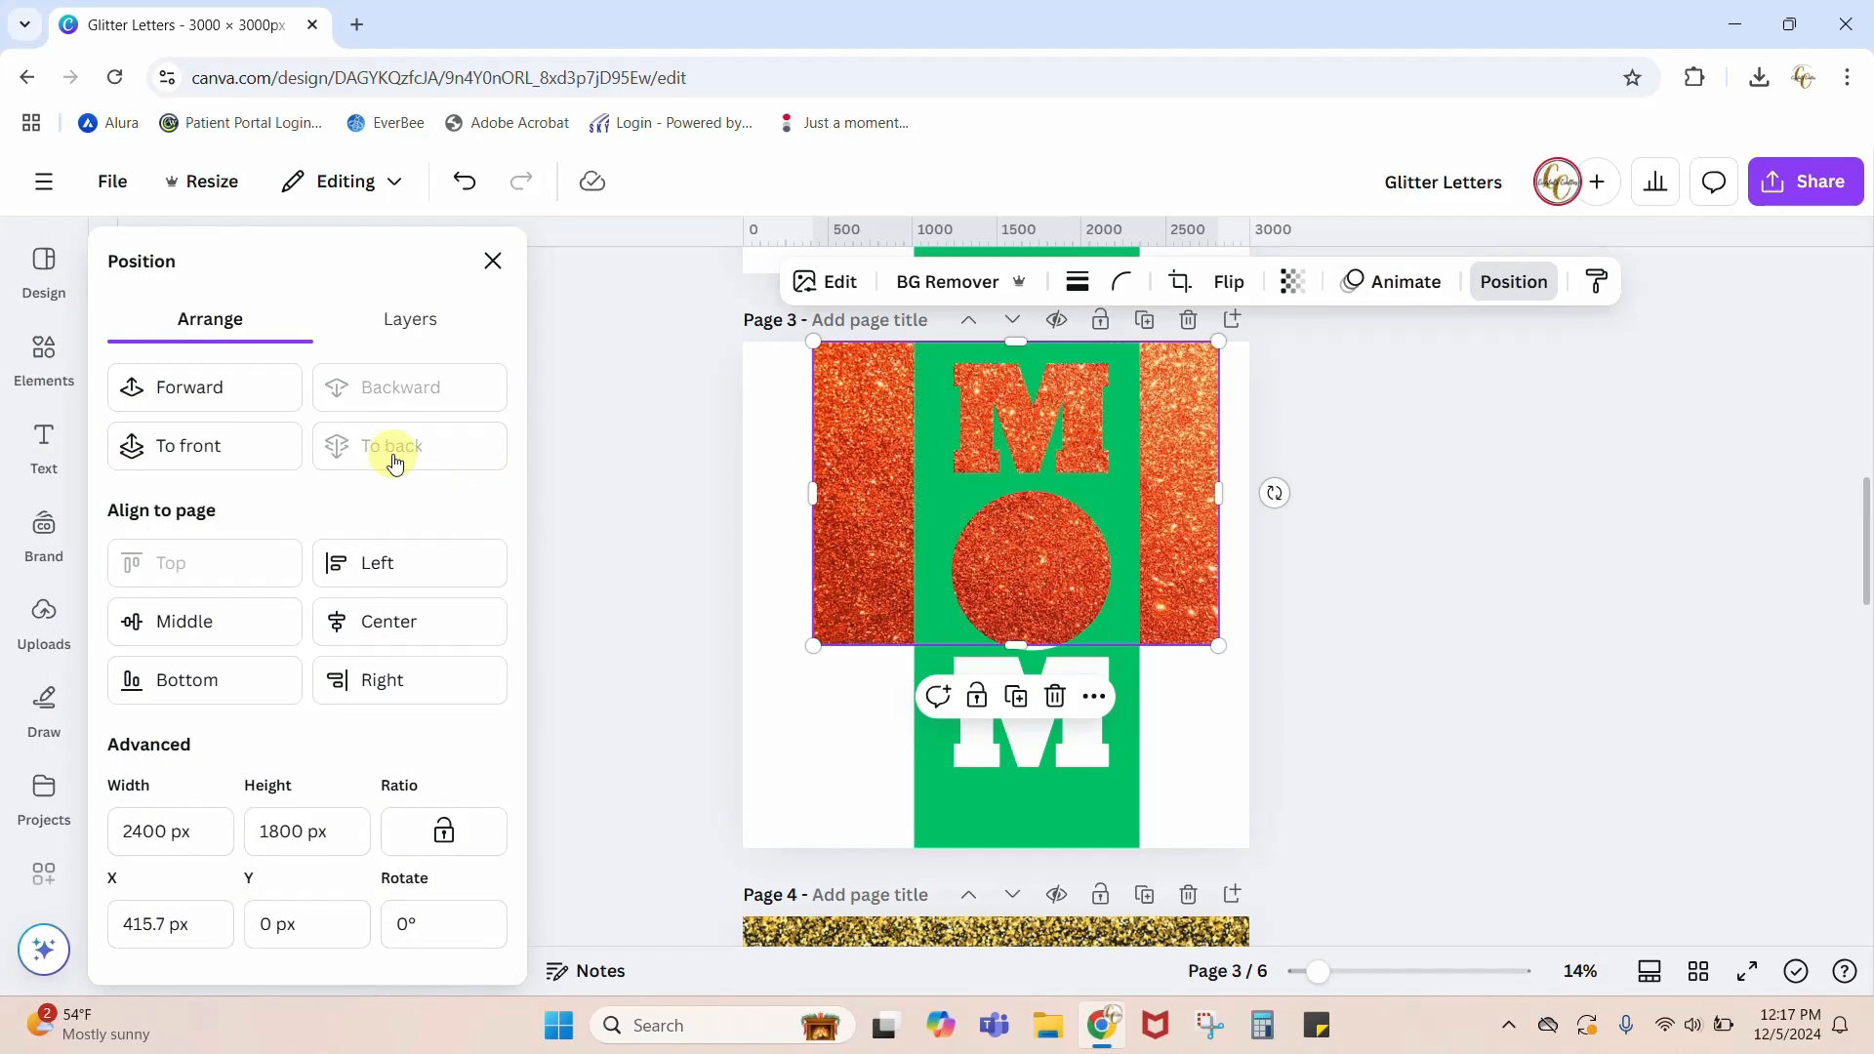
Step: Enlarge the glitter photo to about 2947 px high and crop both sides to about 1189 px wide, inside the green rectangle
drag(1218, 644, 1404, 932)
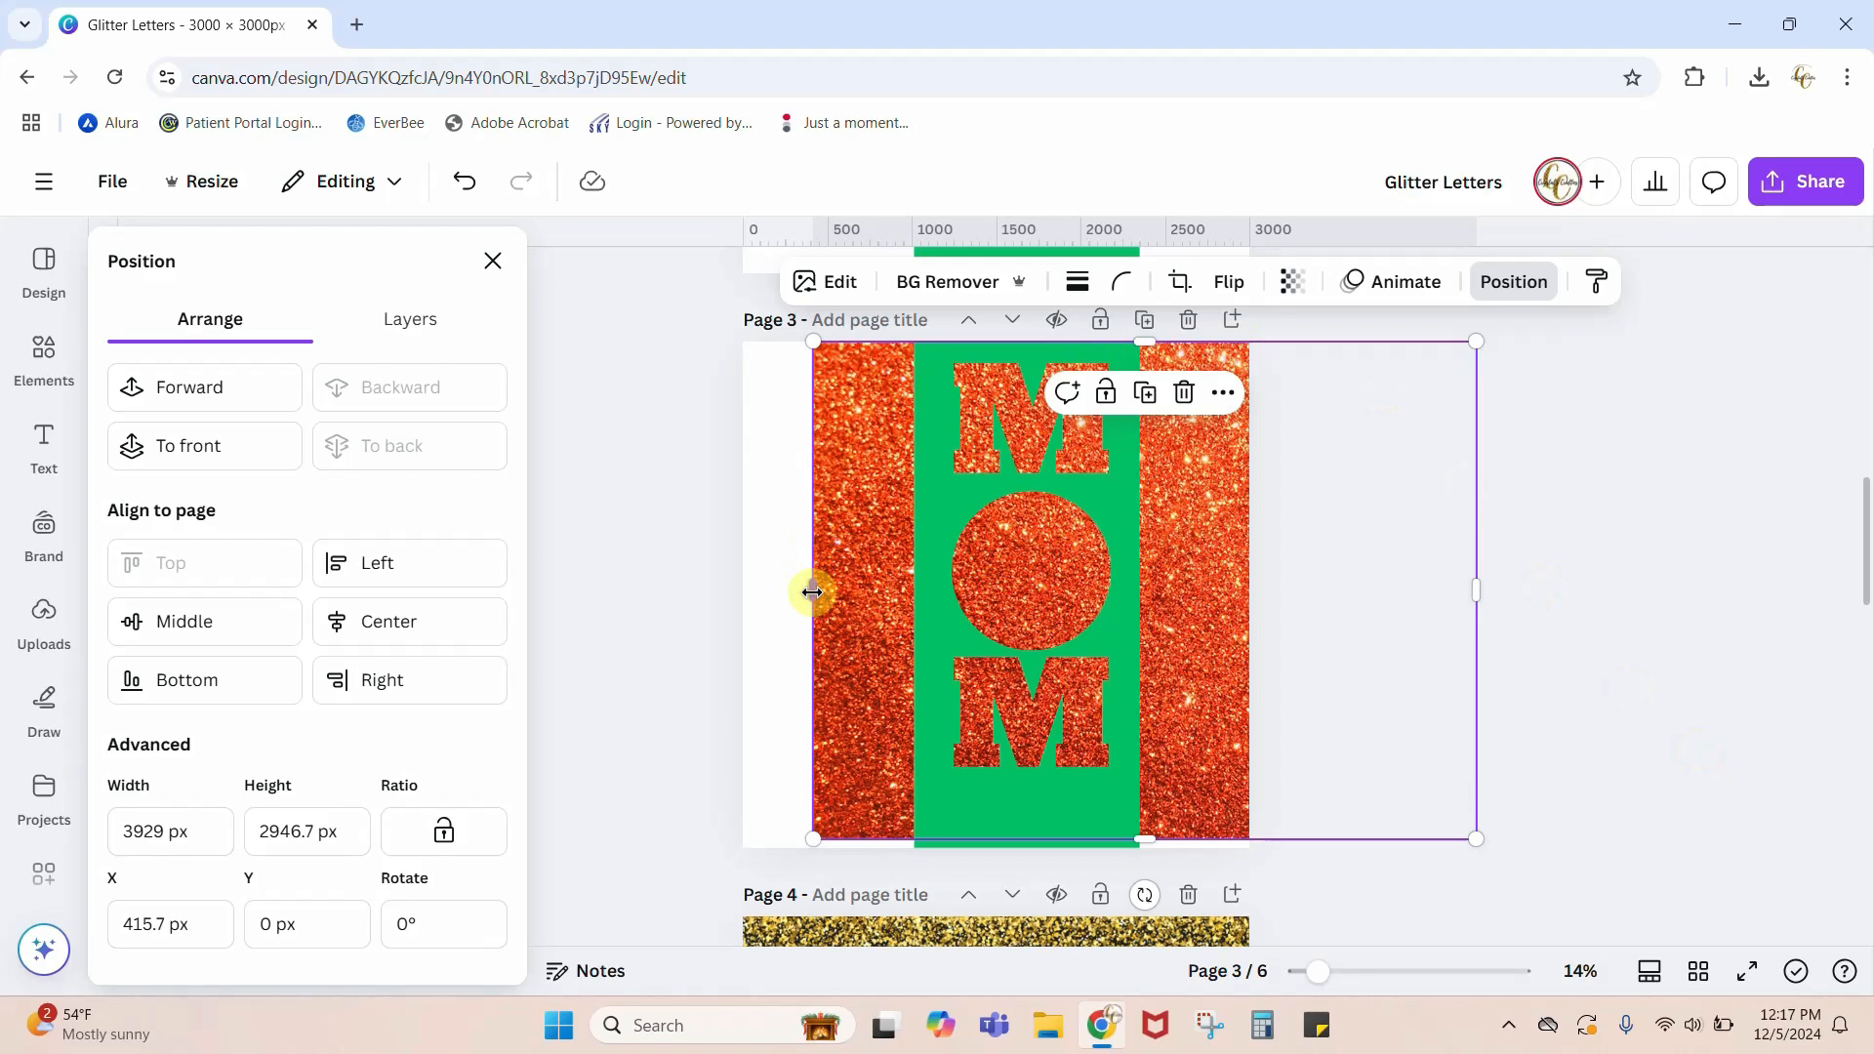
drag(813, 591, 927, 592)
drag(1481, 588, 1132, 636)
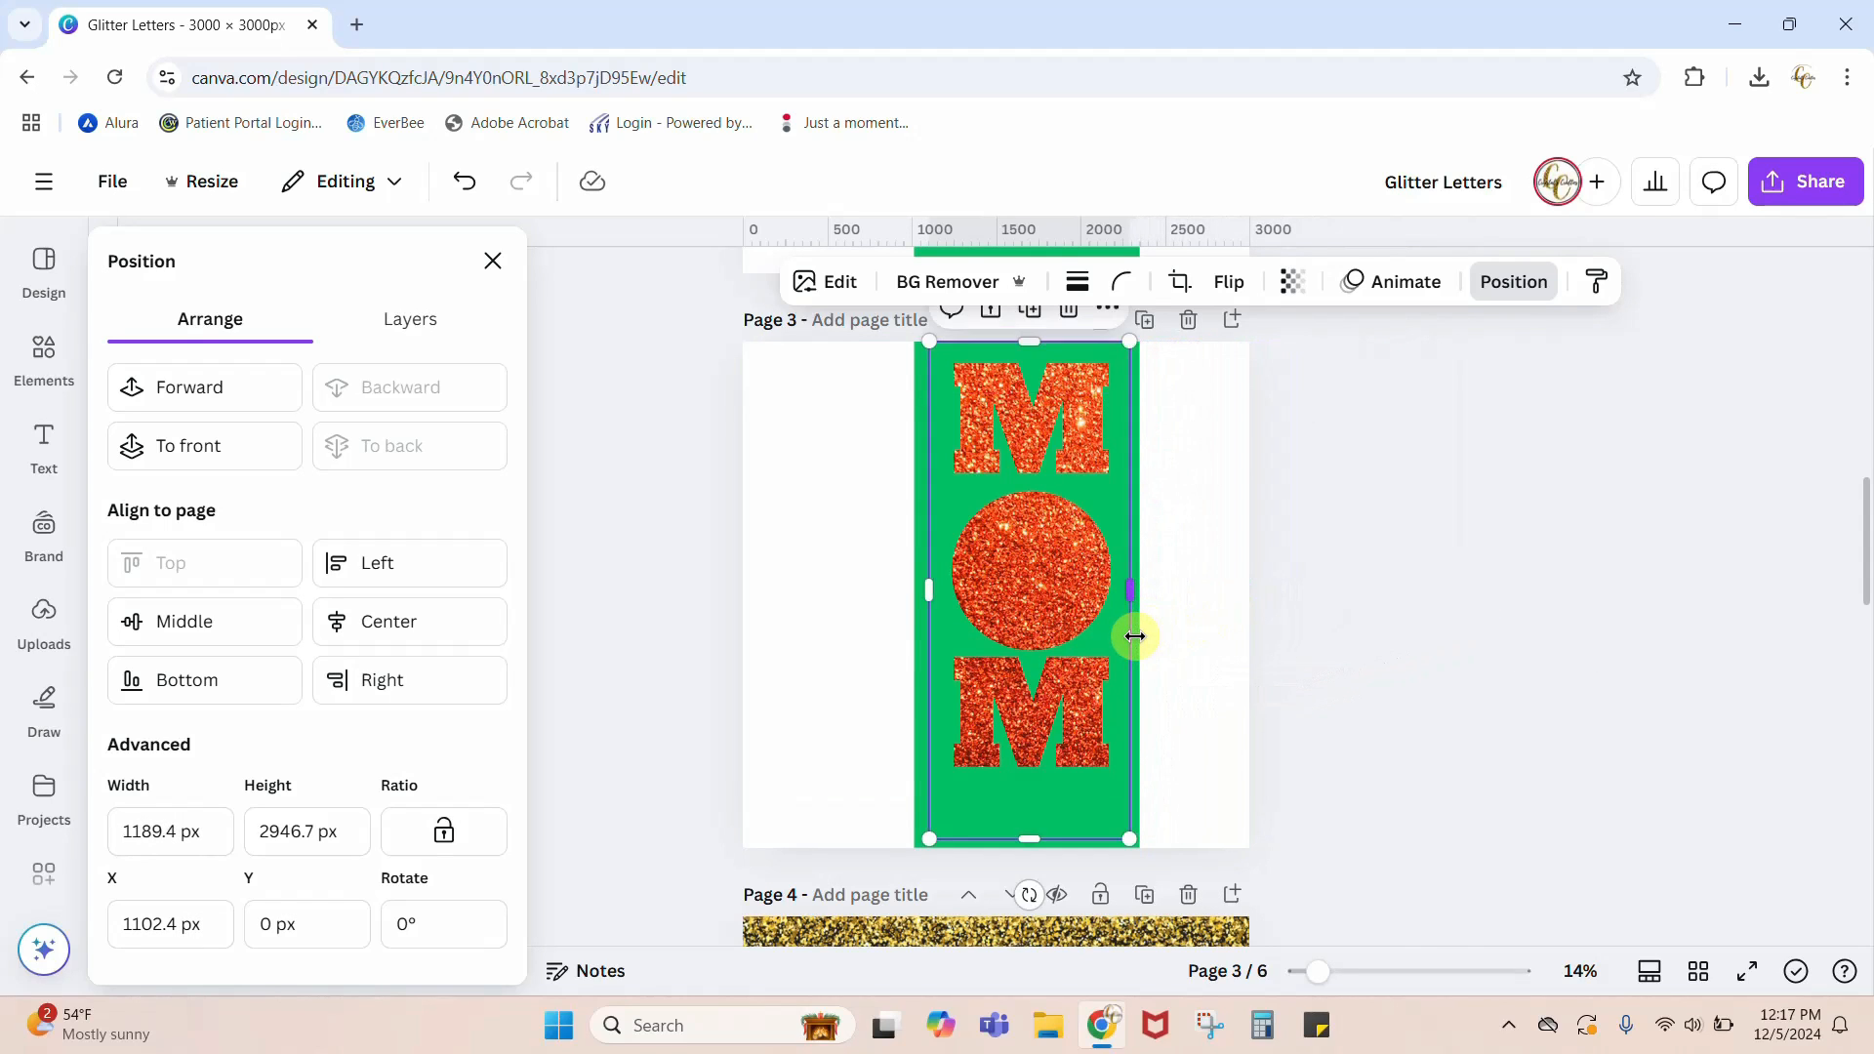
click(1464, 687)
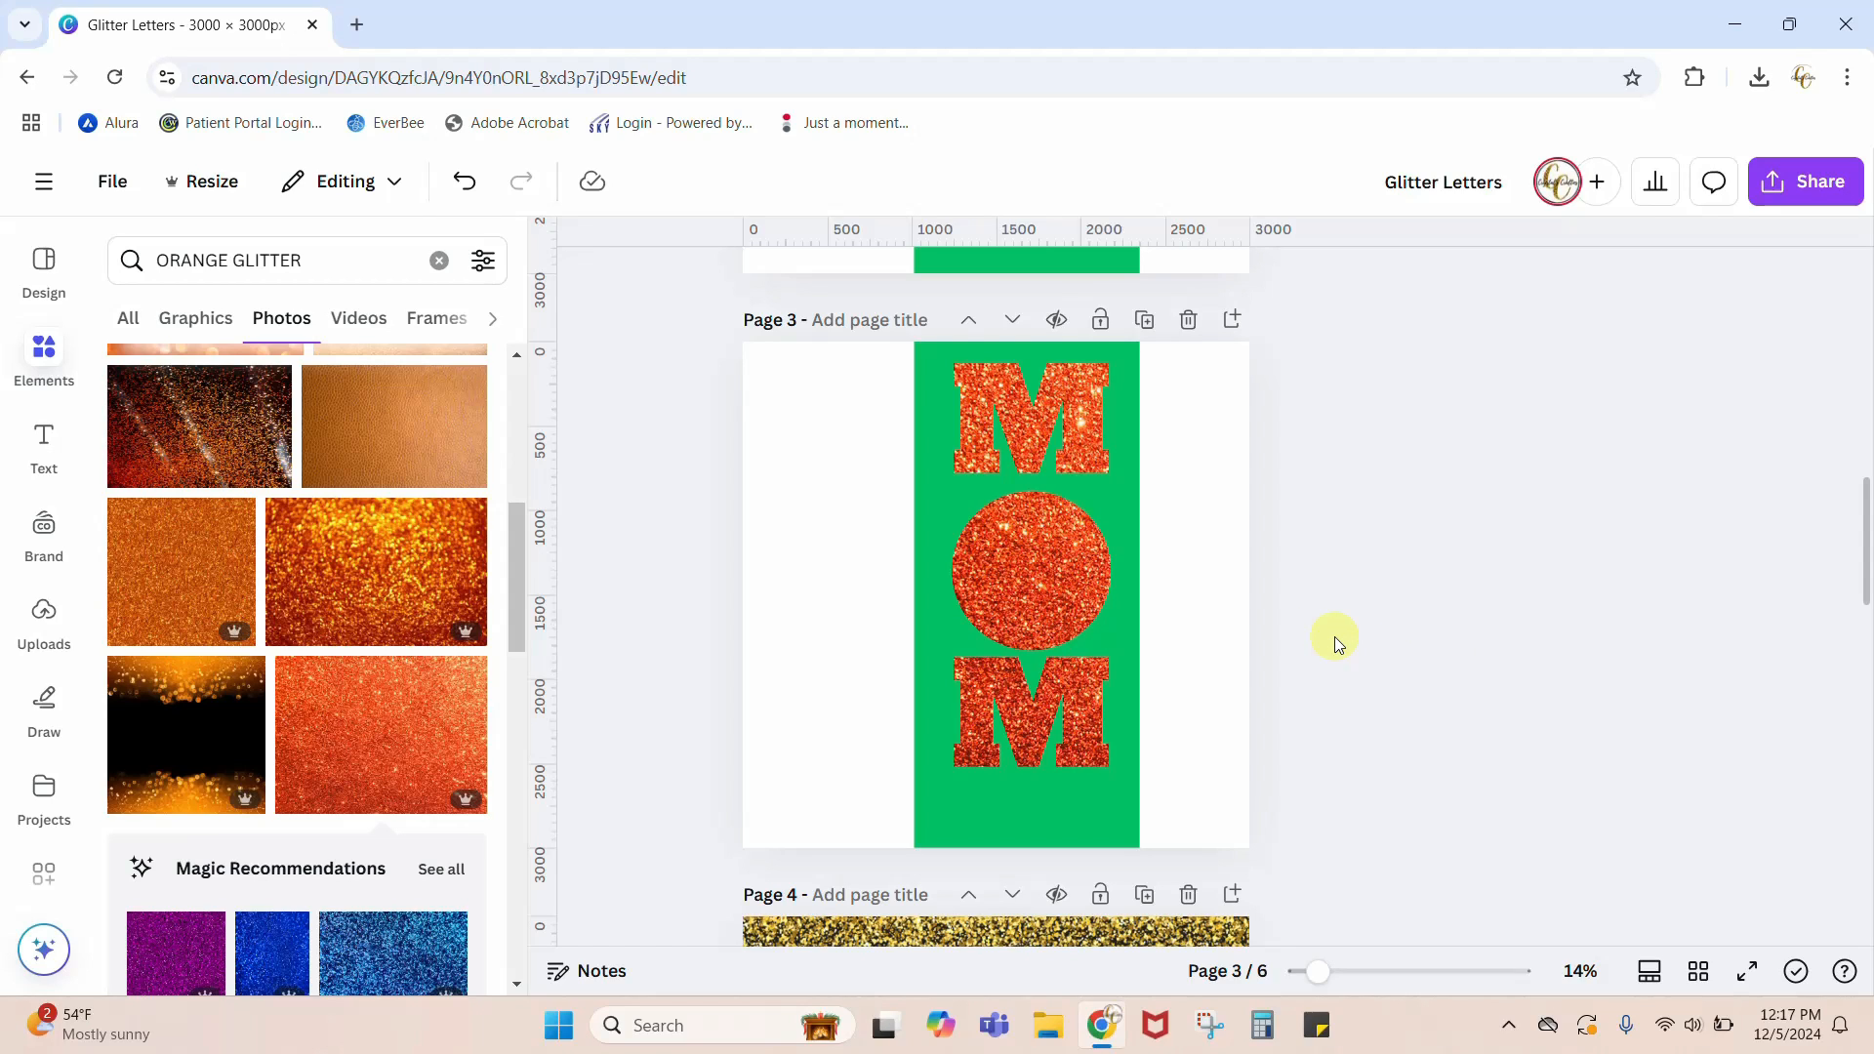
Step: Crop the left edge of the green MOM template inward by about 300 px
click(1199, 583)
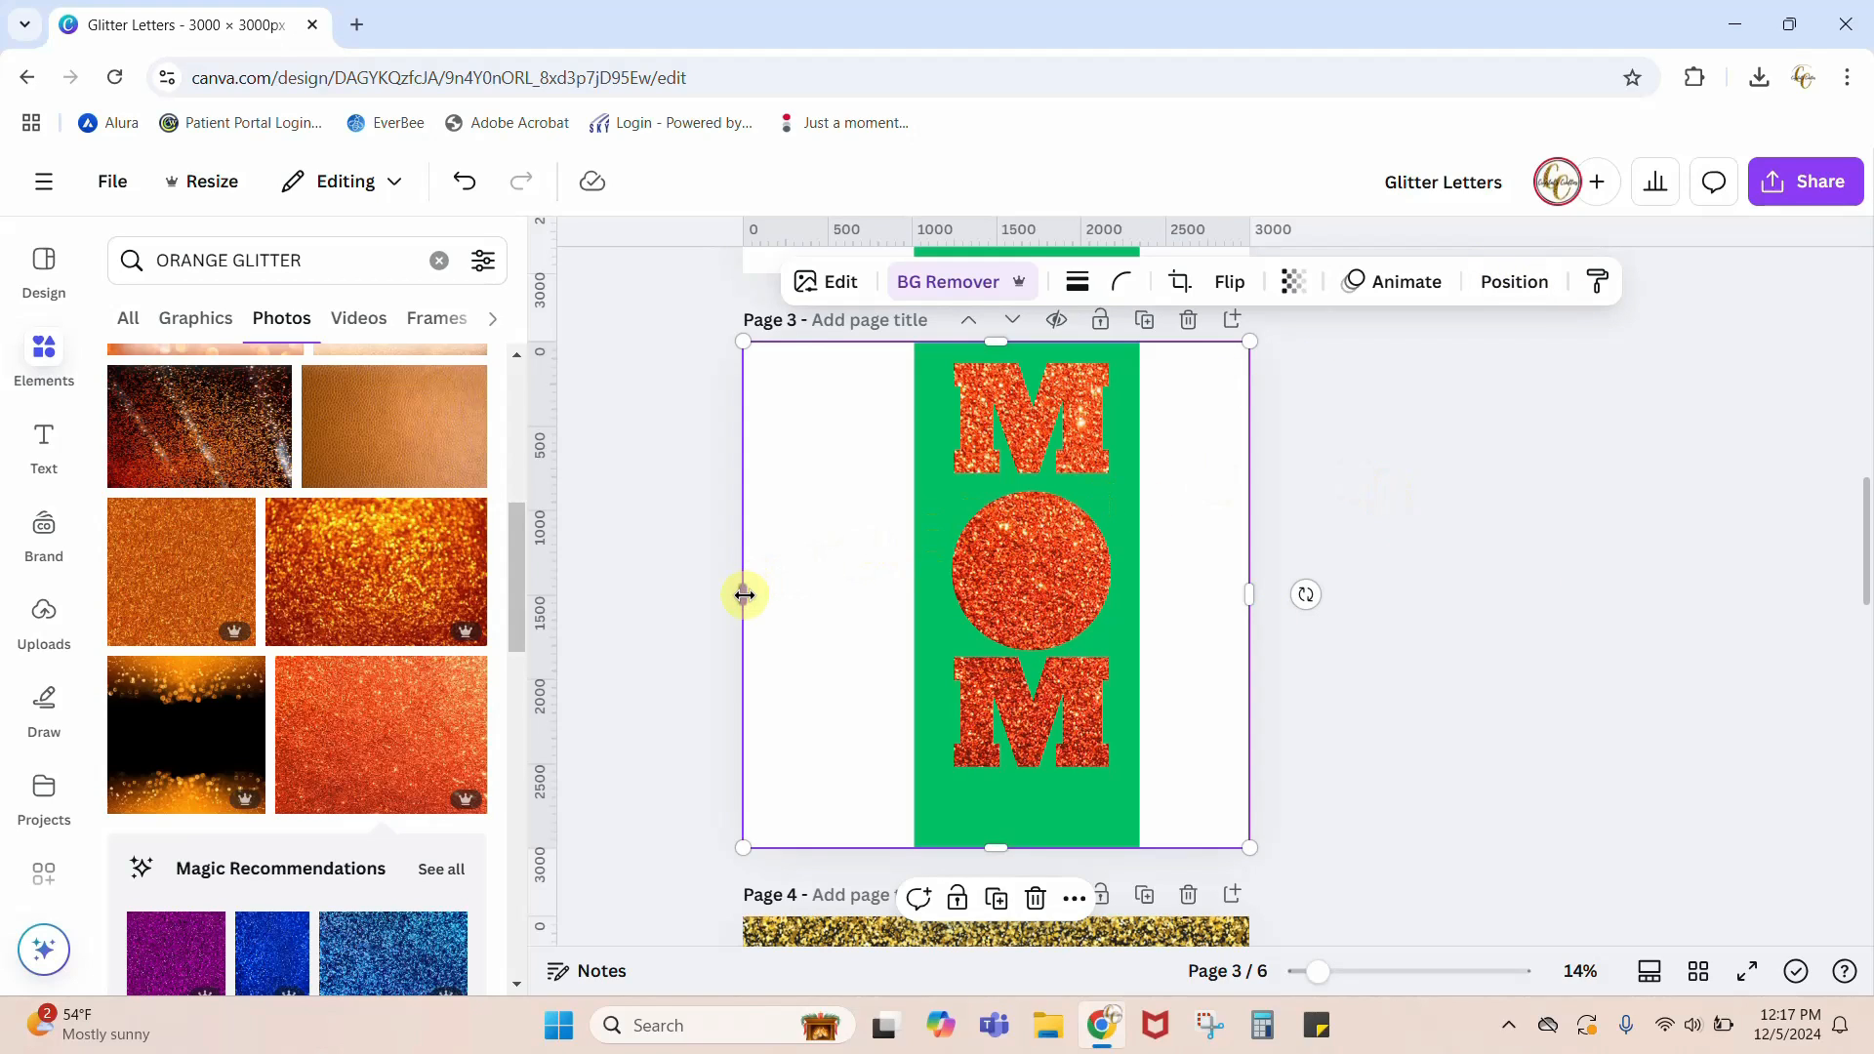
drag(745, 595, 802, 587)
click(1023, 753)
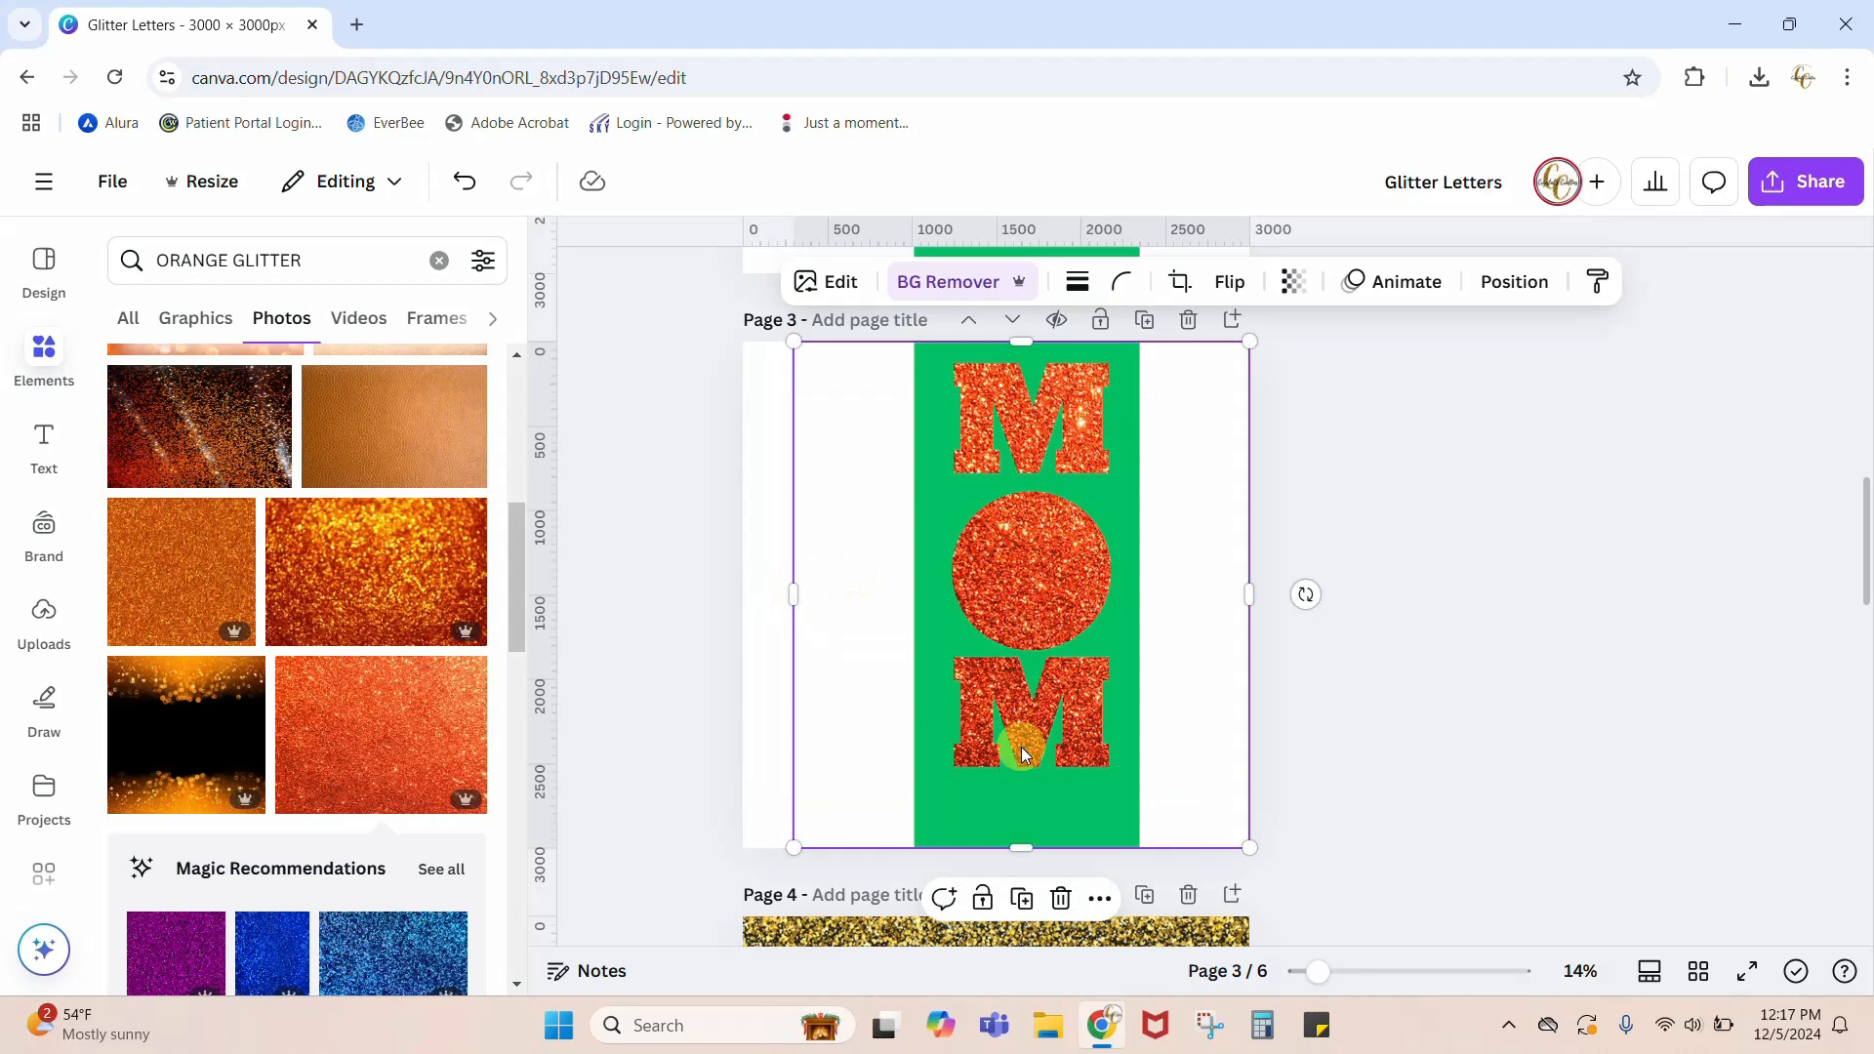
click(764, 670)
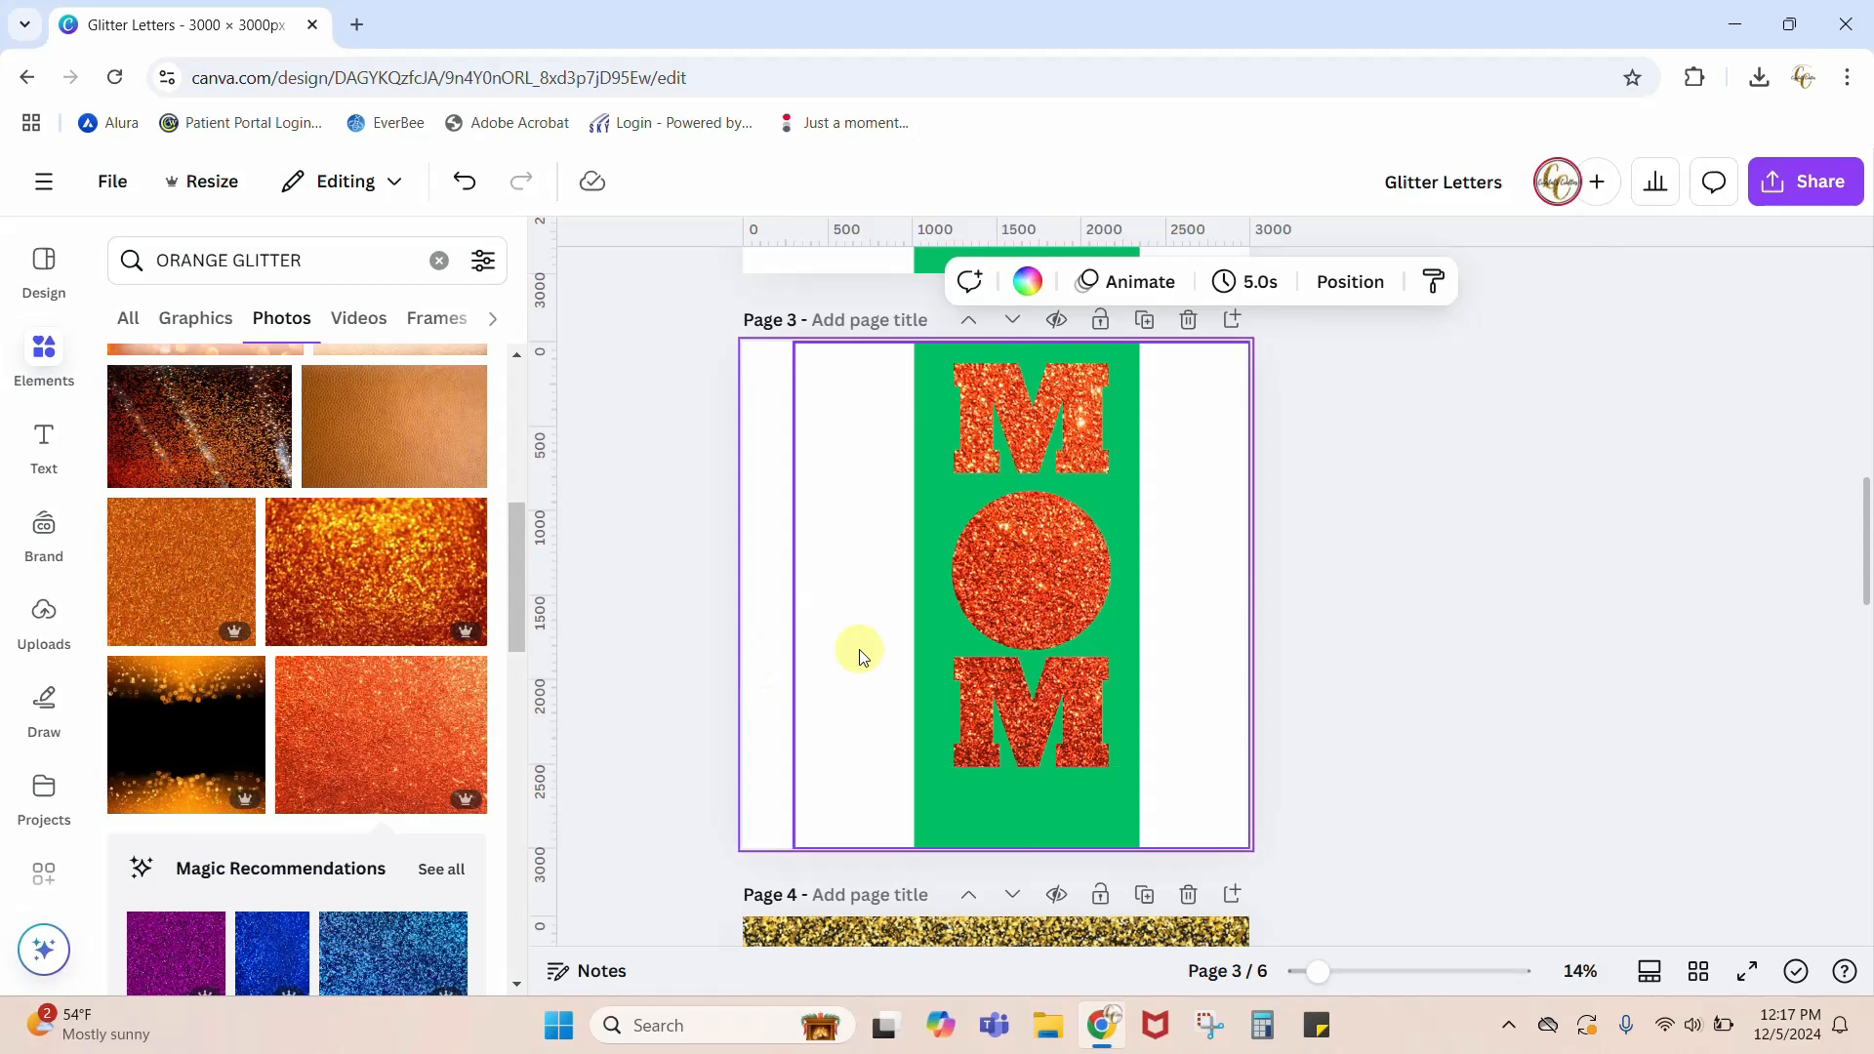
click(842, 610)
drag(790, 597, 743, 602)
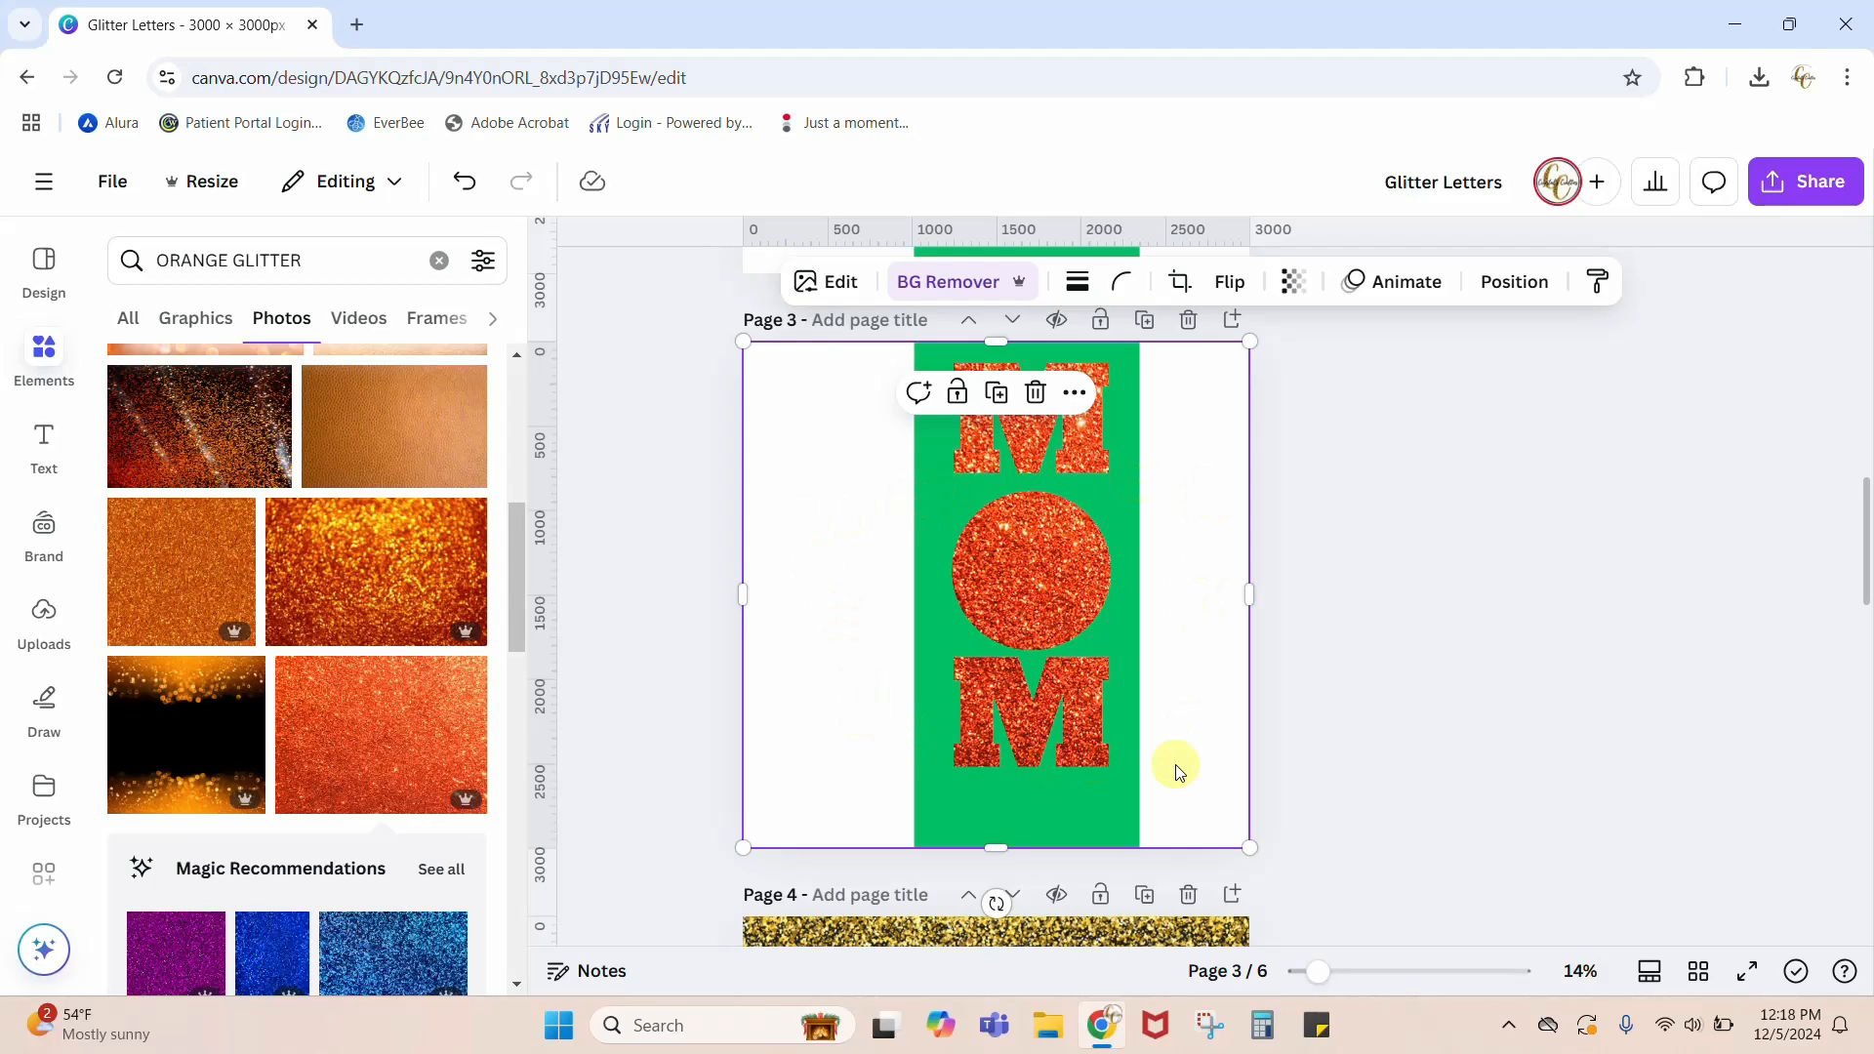
drag(741, 596, 793, 594)
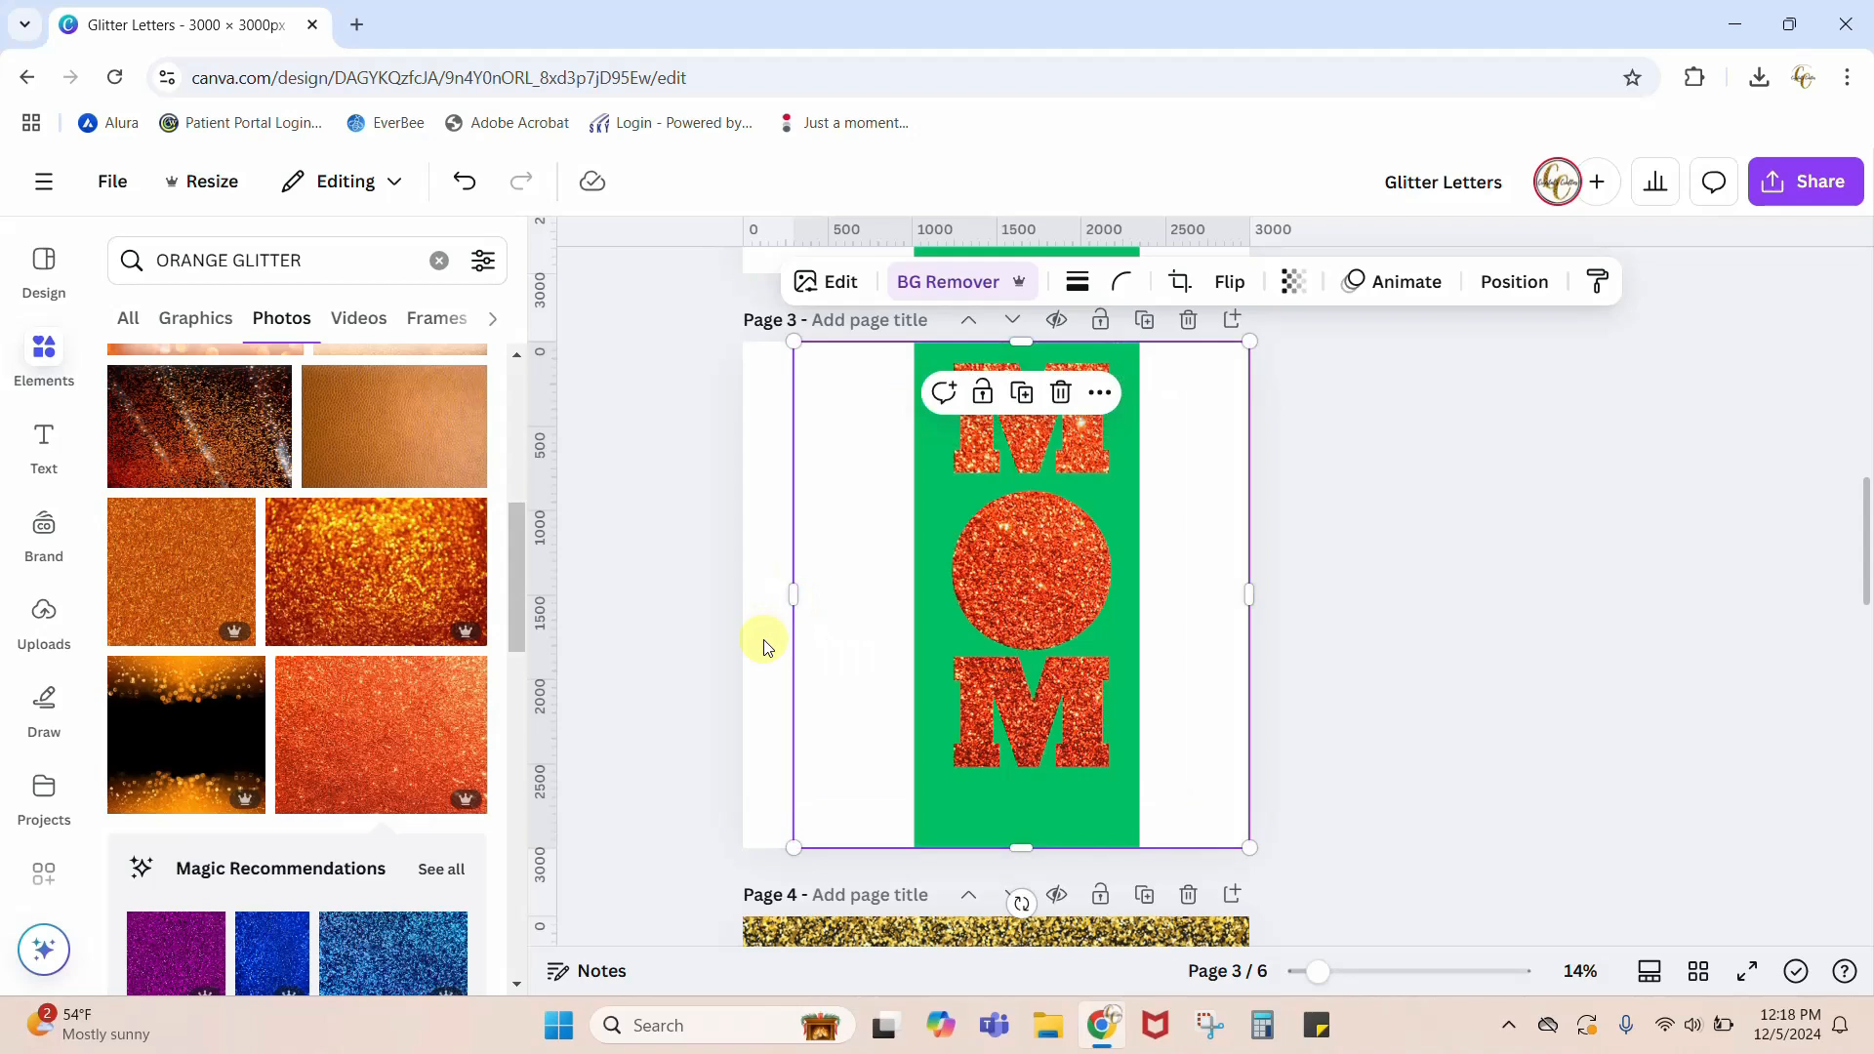
Step: Set page 3's background to the template's green, #04bf62
click(766, 646)
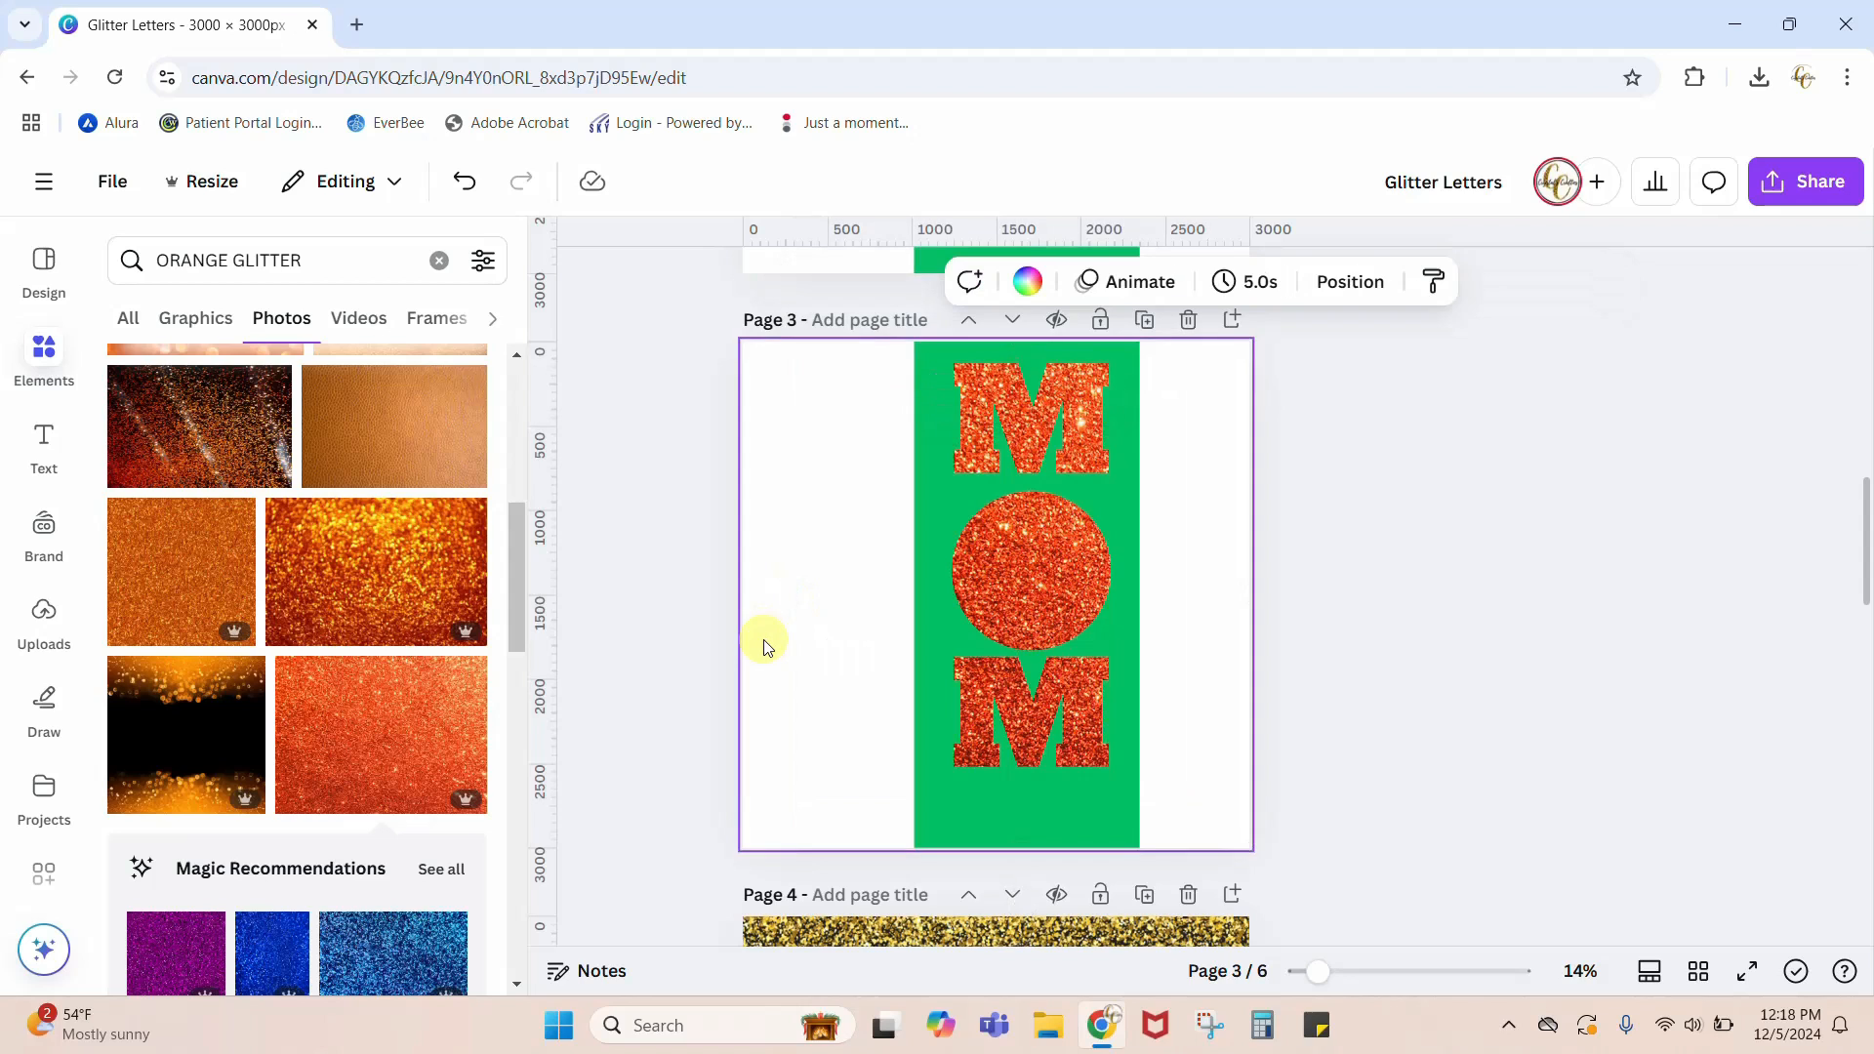
click(1025, 283)
click(267, 457)
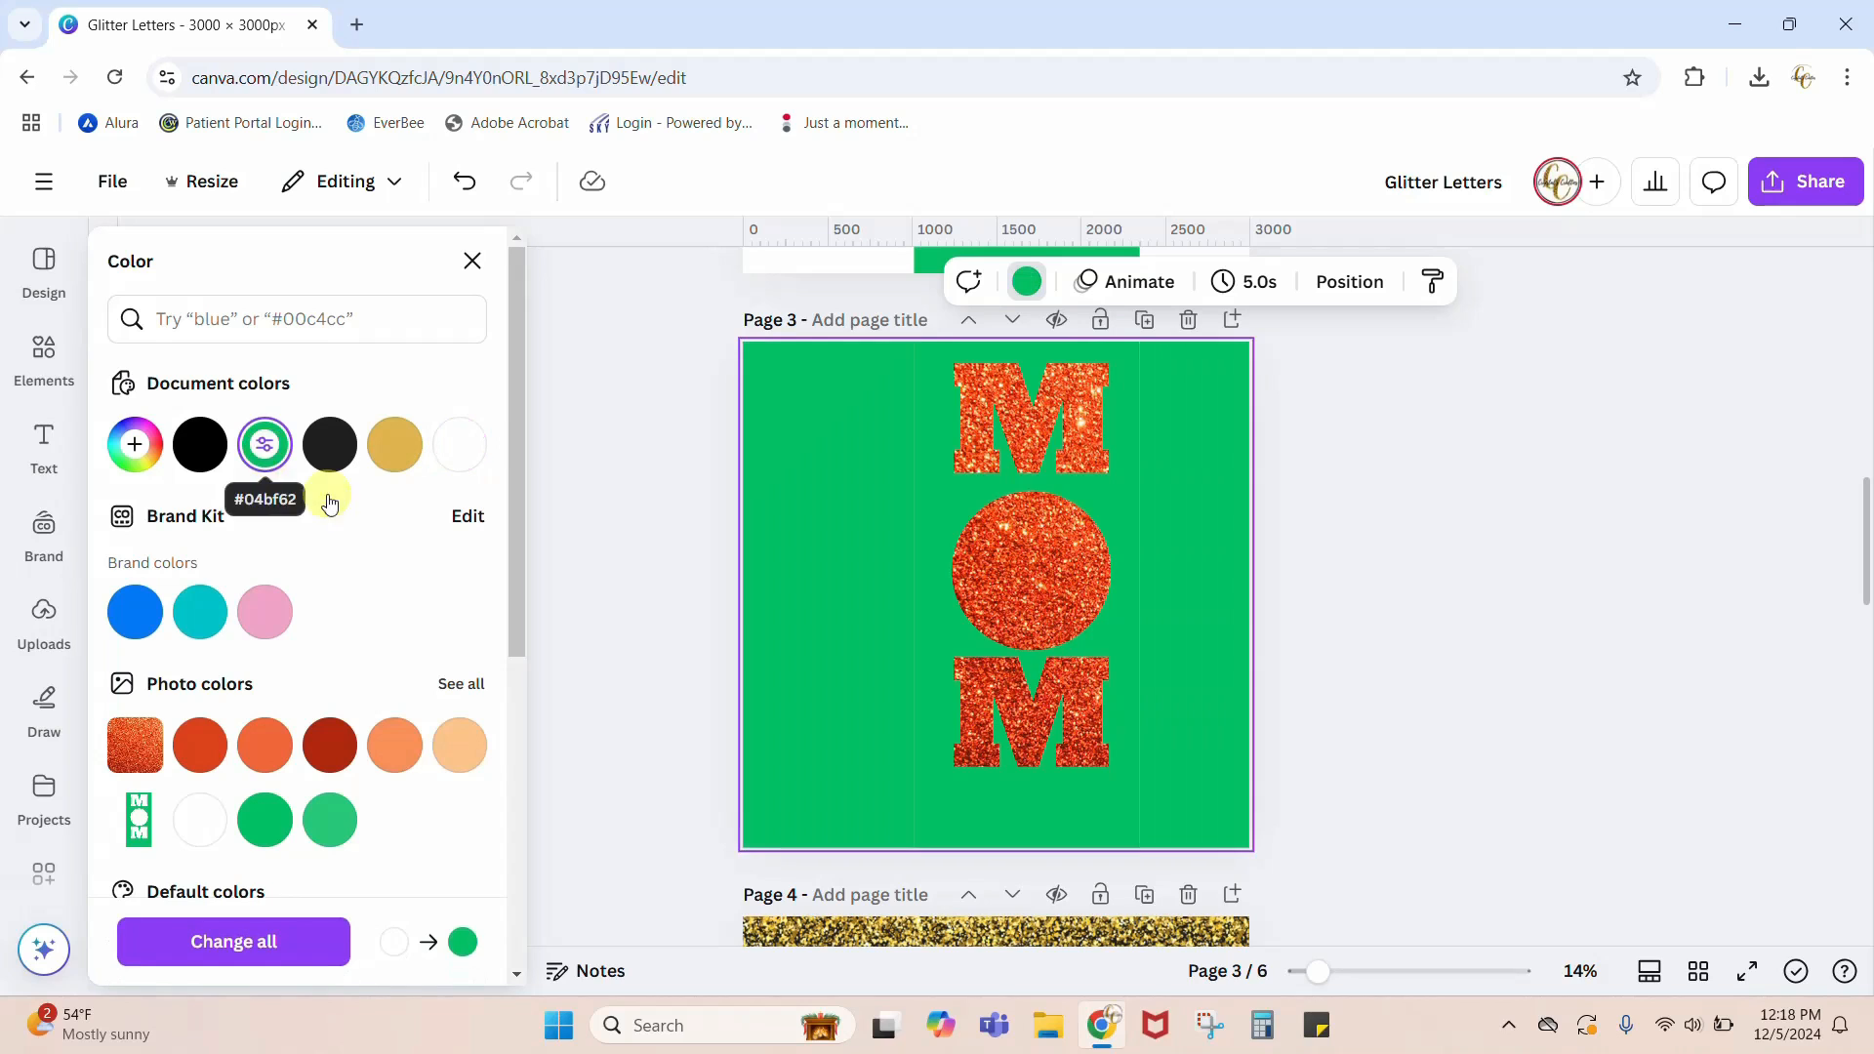
click(933, 375)
click(906, 804)
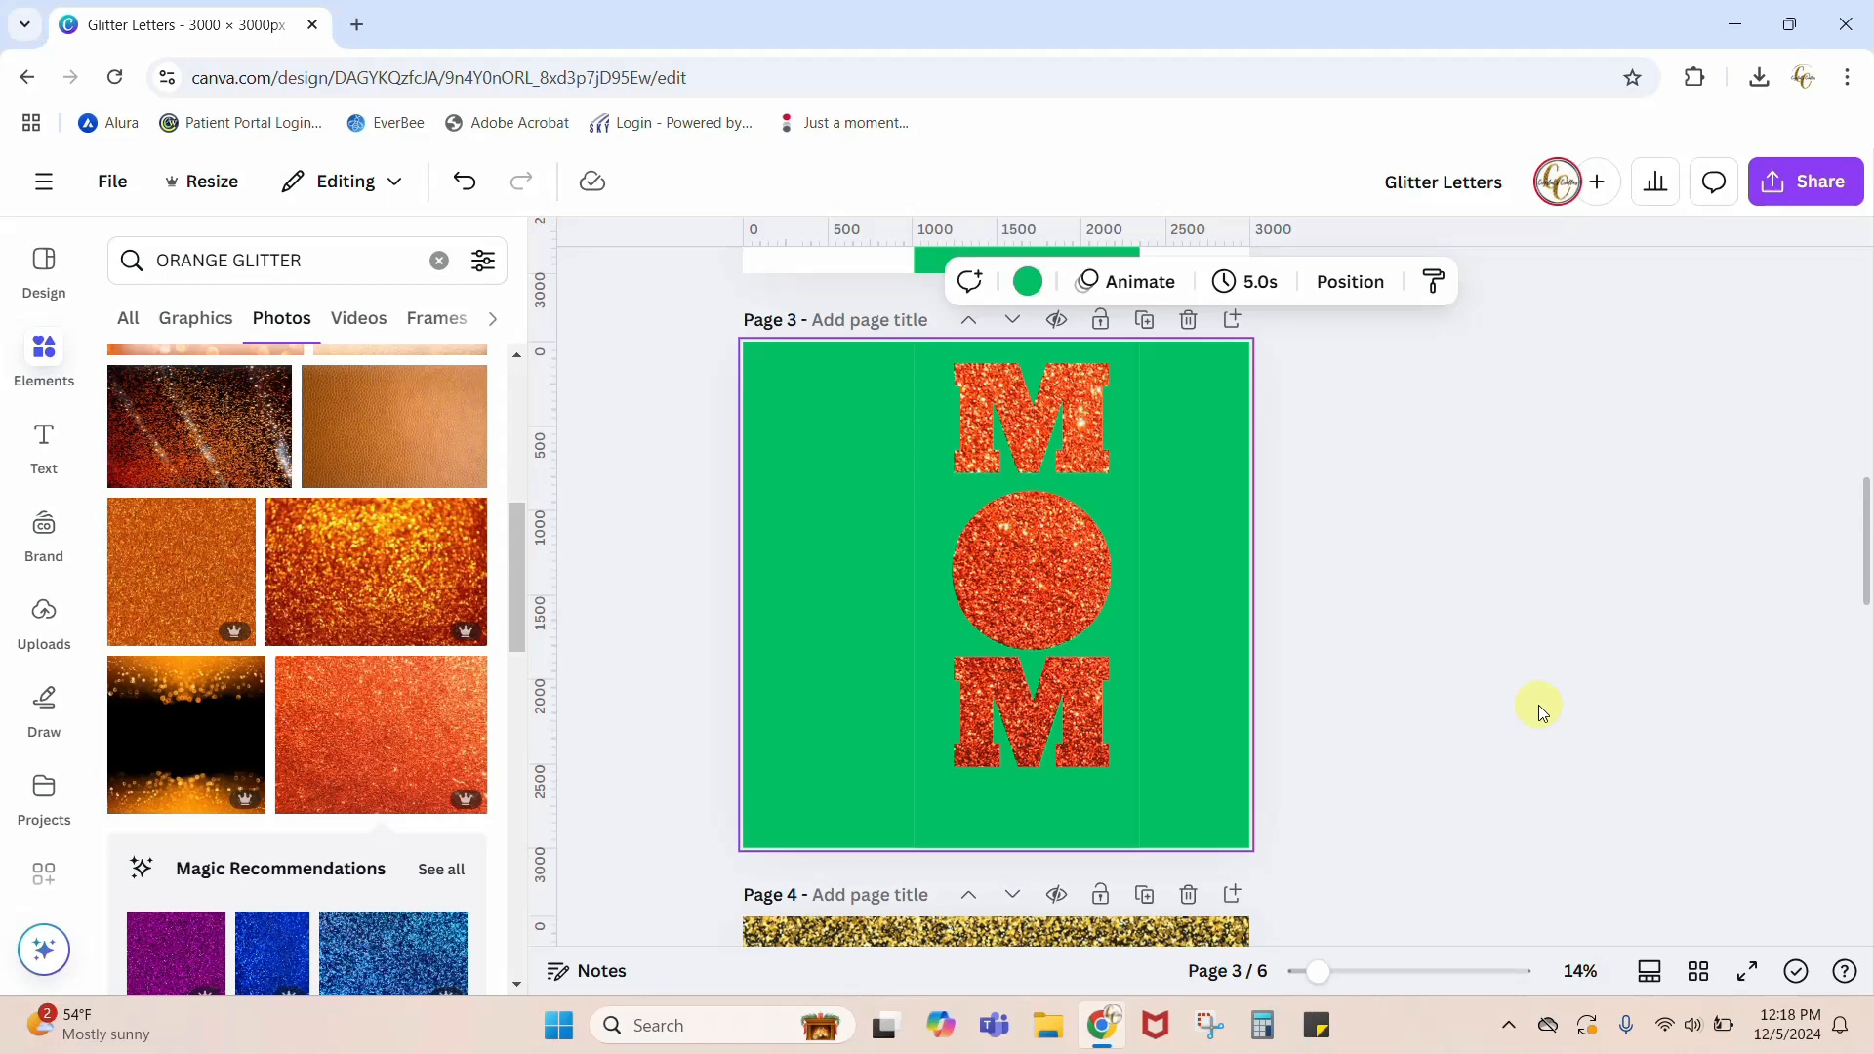
Step: Download only page 3 as a PNG, and delete that page from the design
scroll(1538, 705, up, 5)
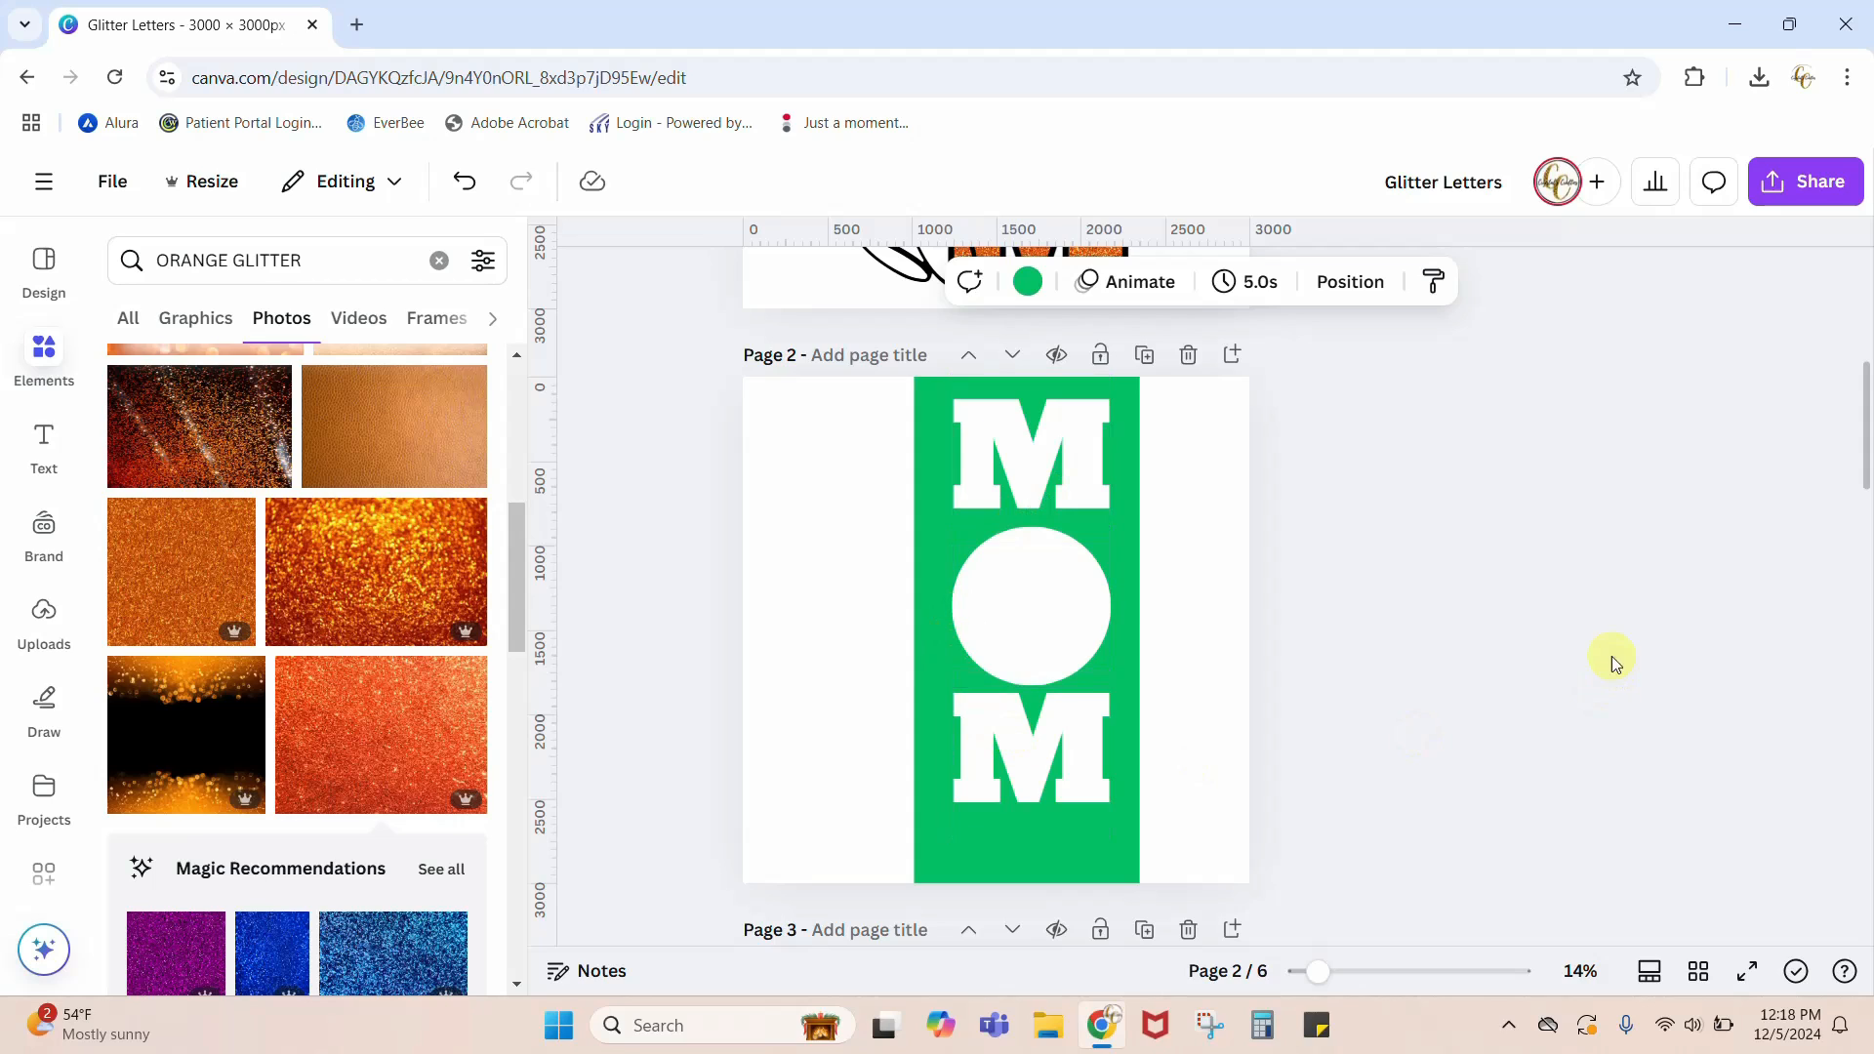
scroll(1505, 640, down, 5)
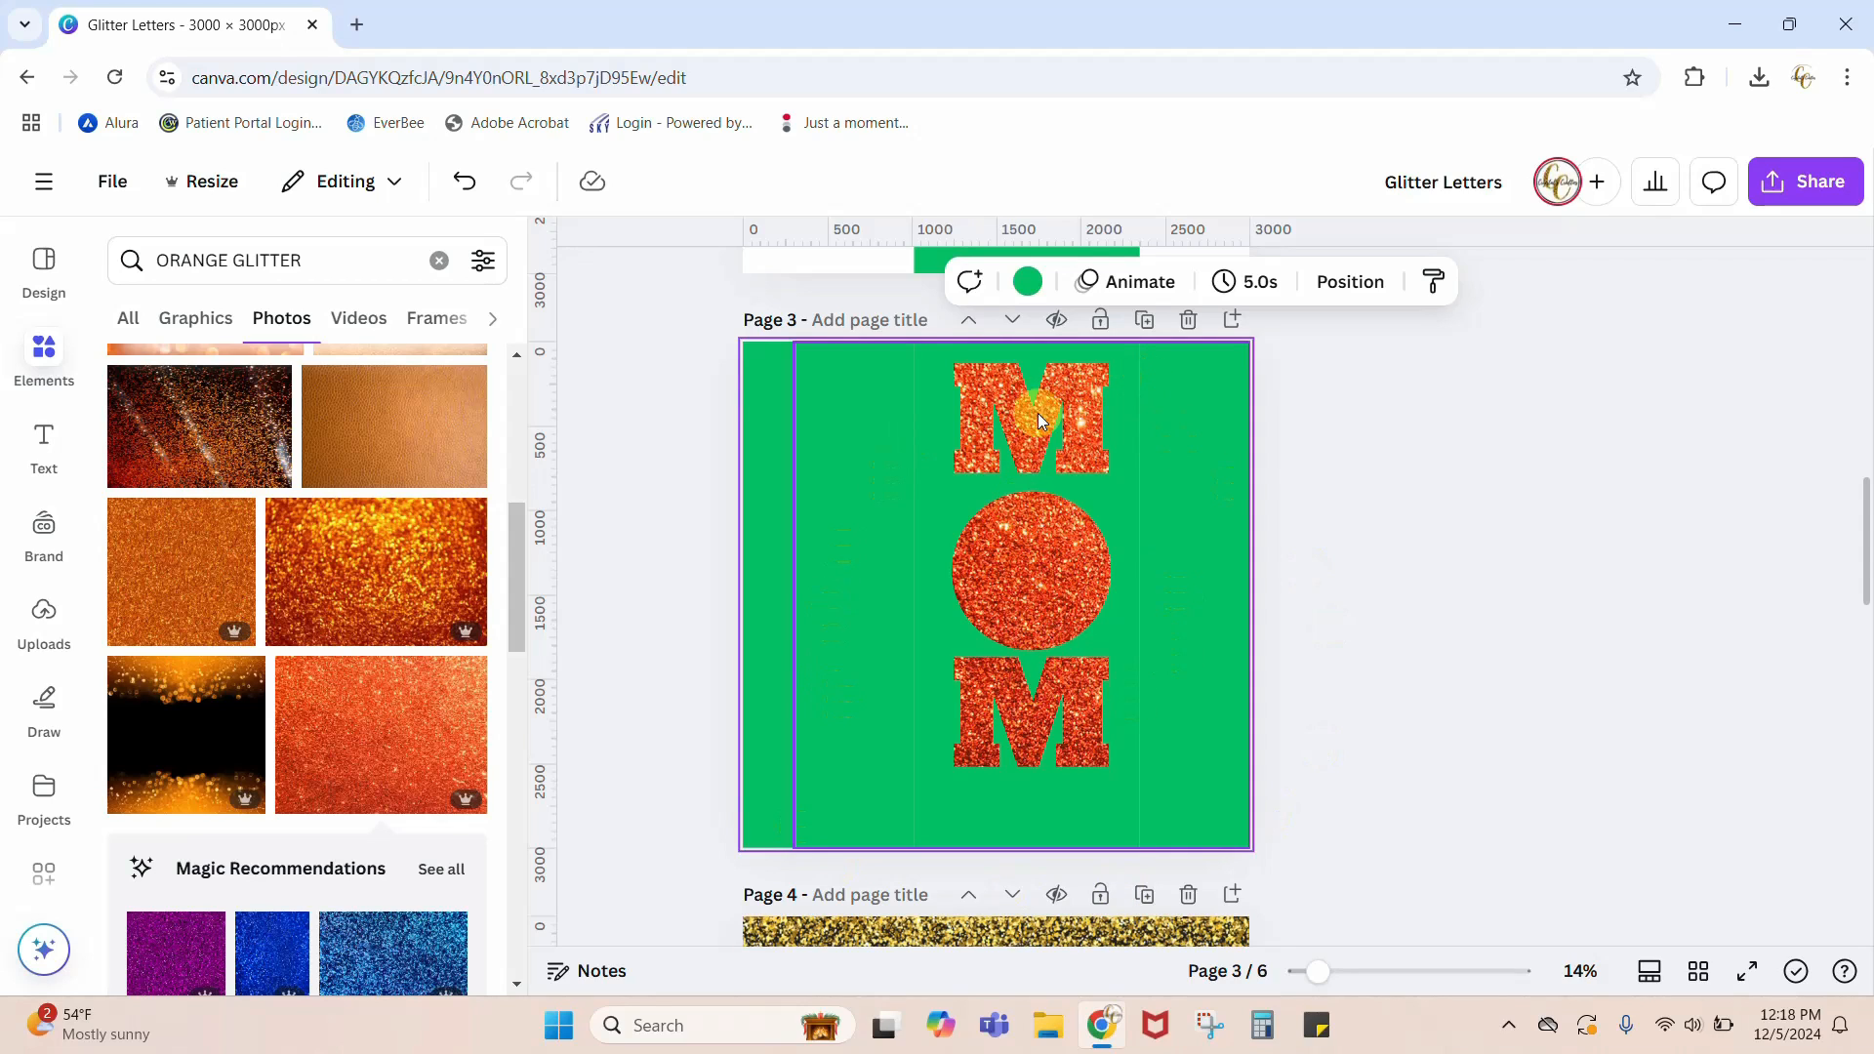
click(1807, 181)
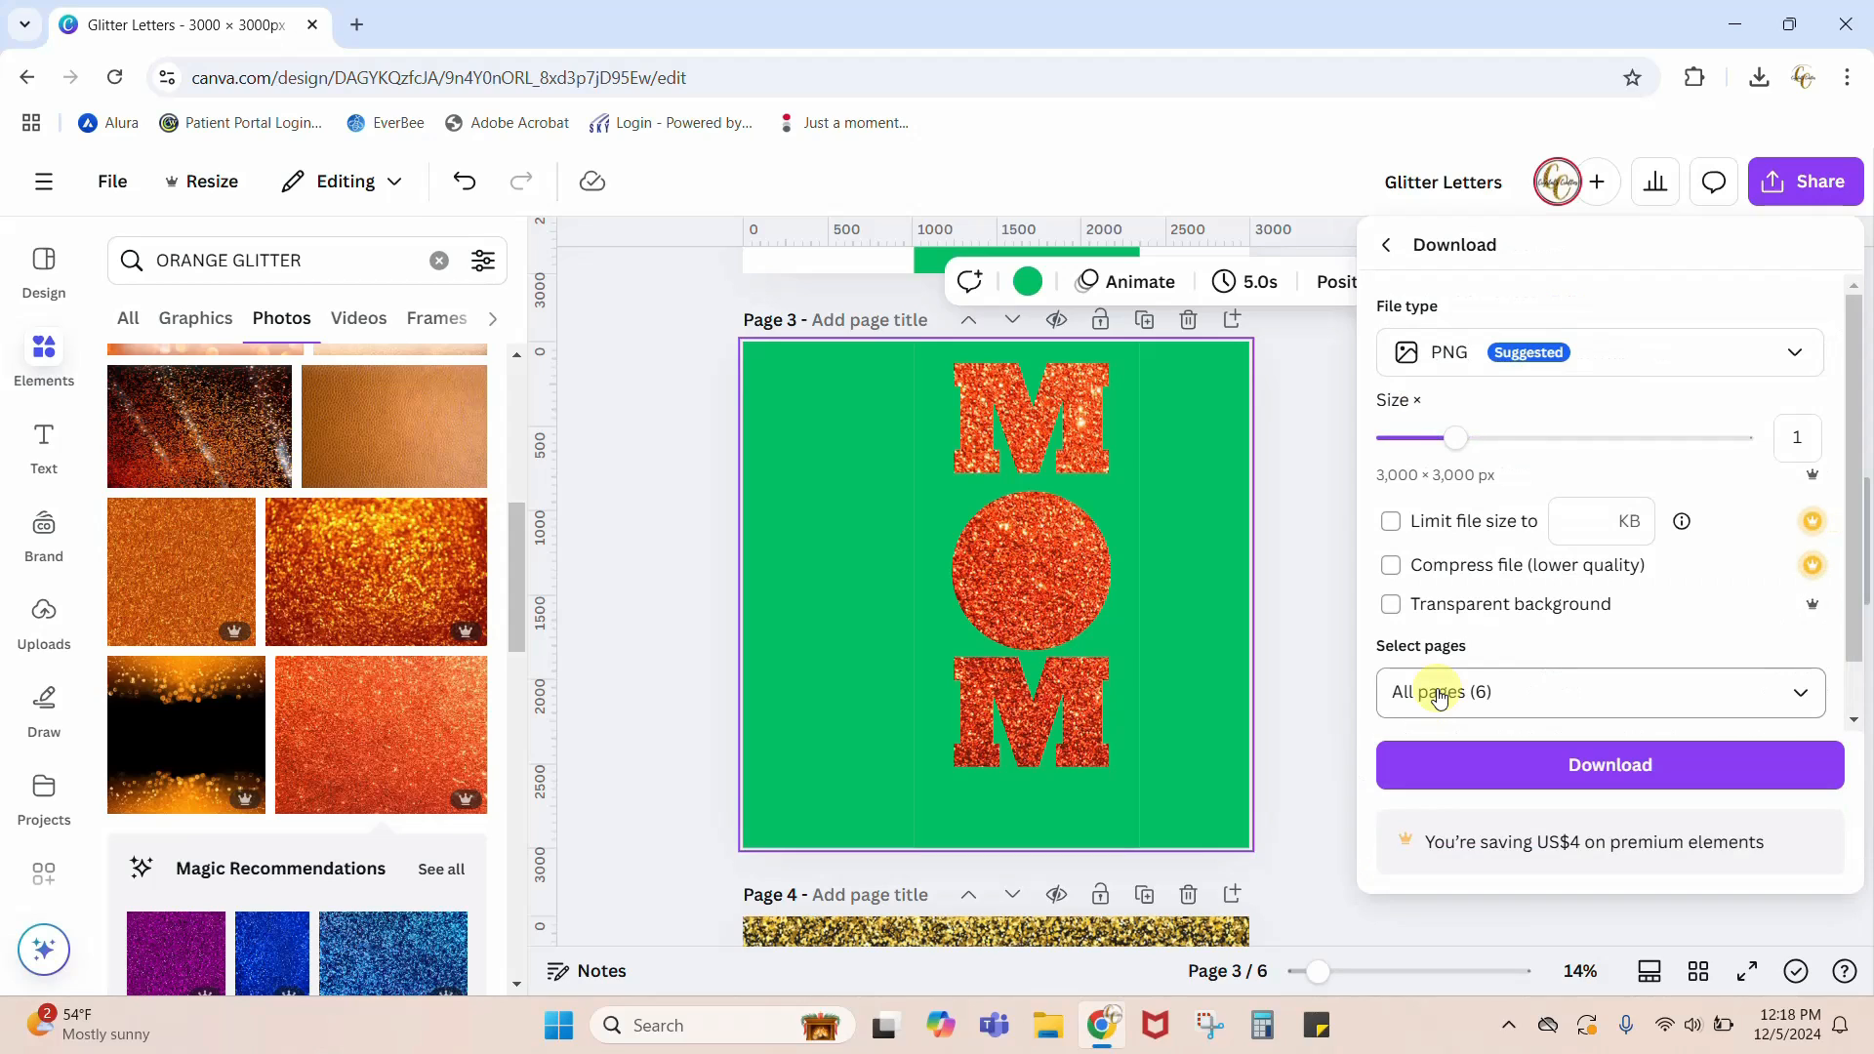
click(1439, 695)
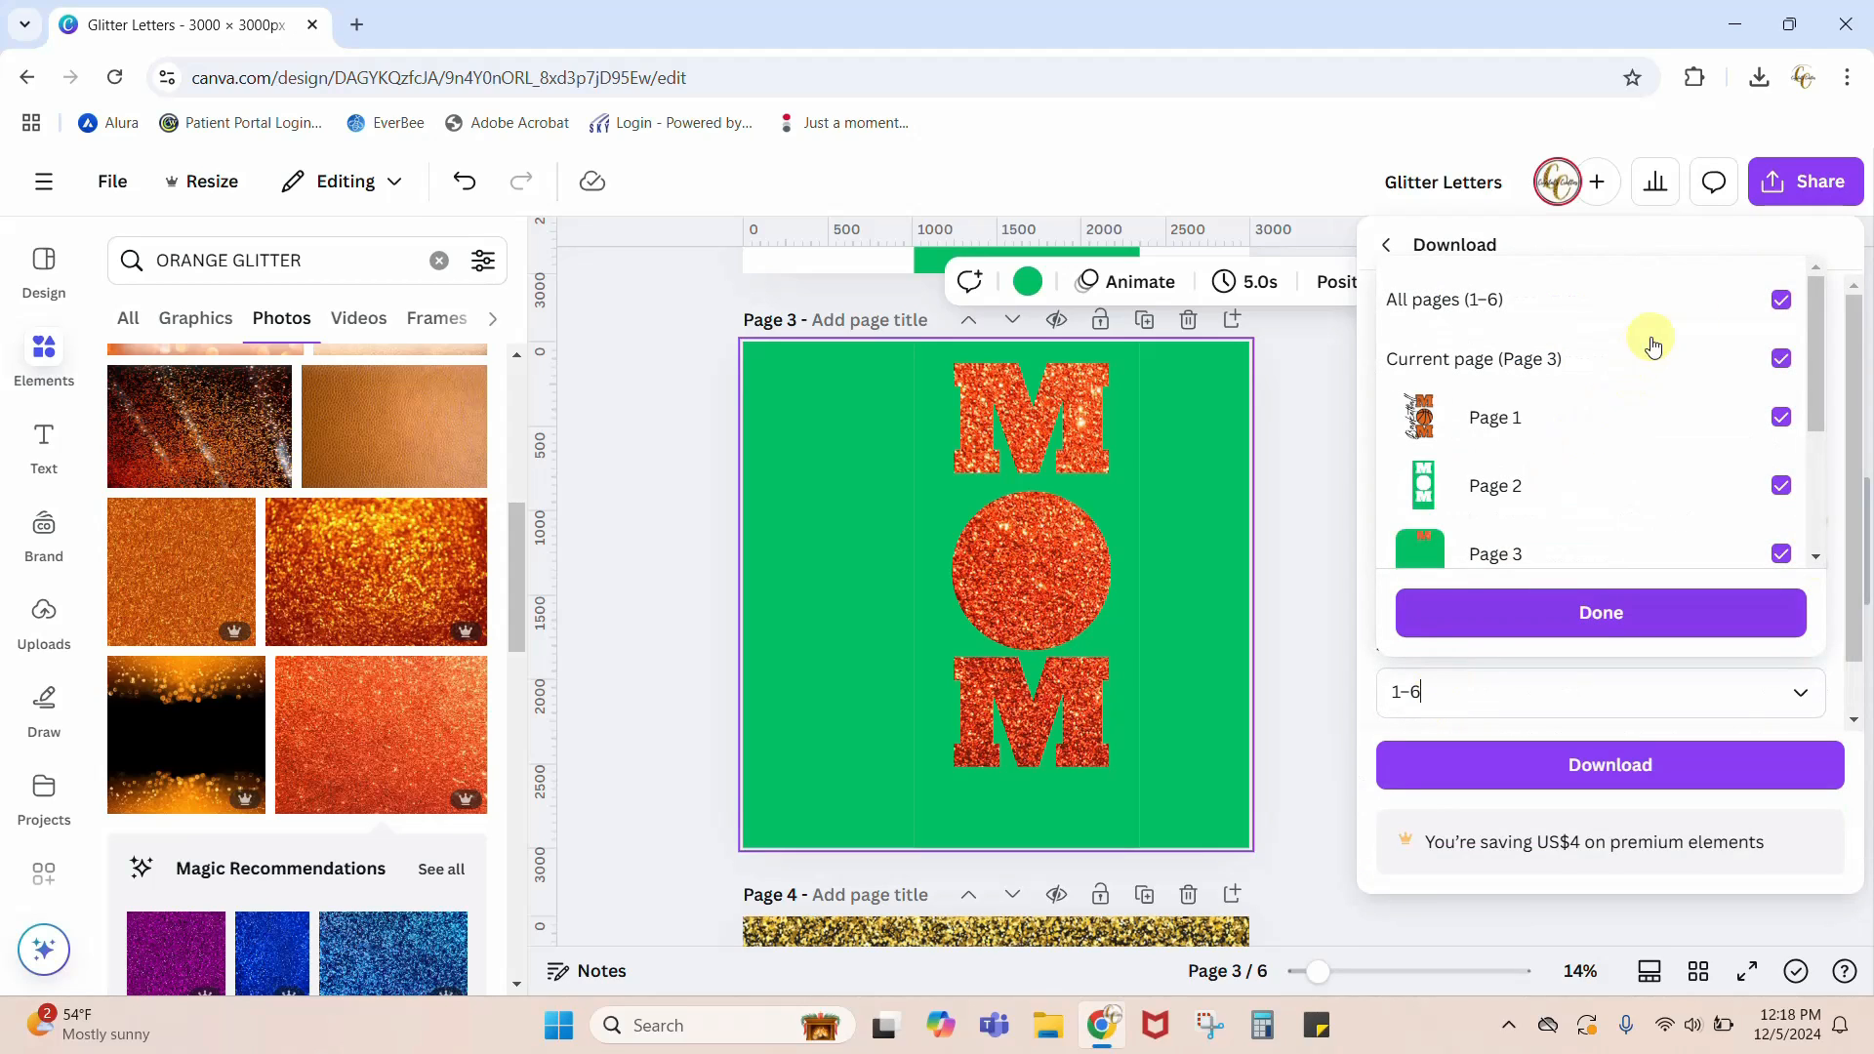
click(1781, 299)
scroll(1805, 456, down, 2)
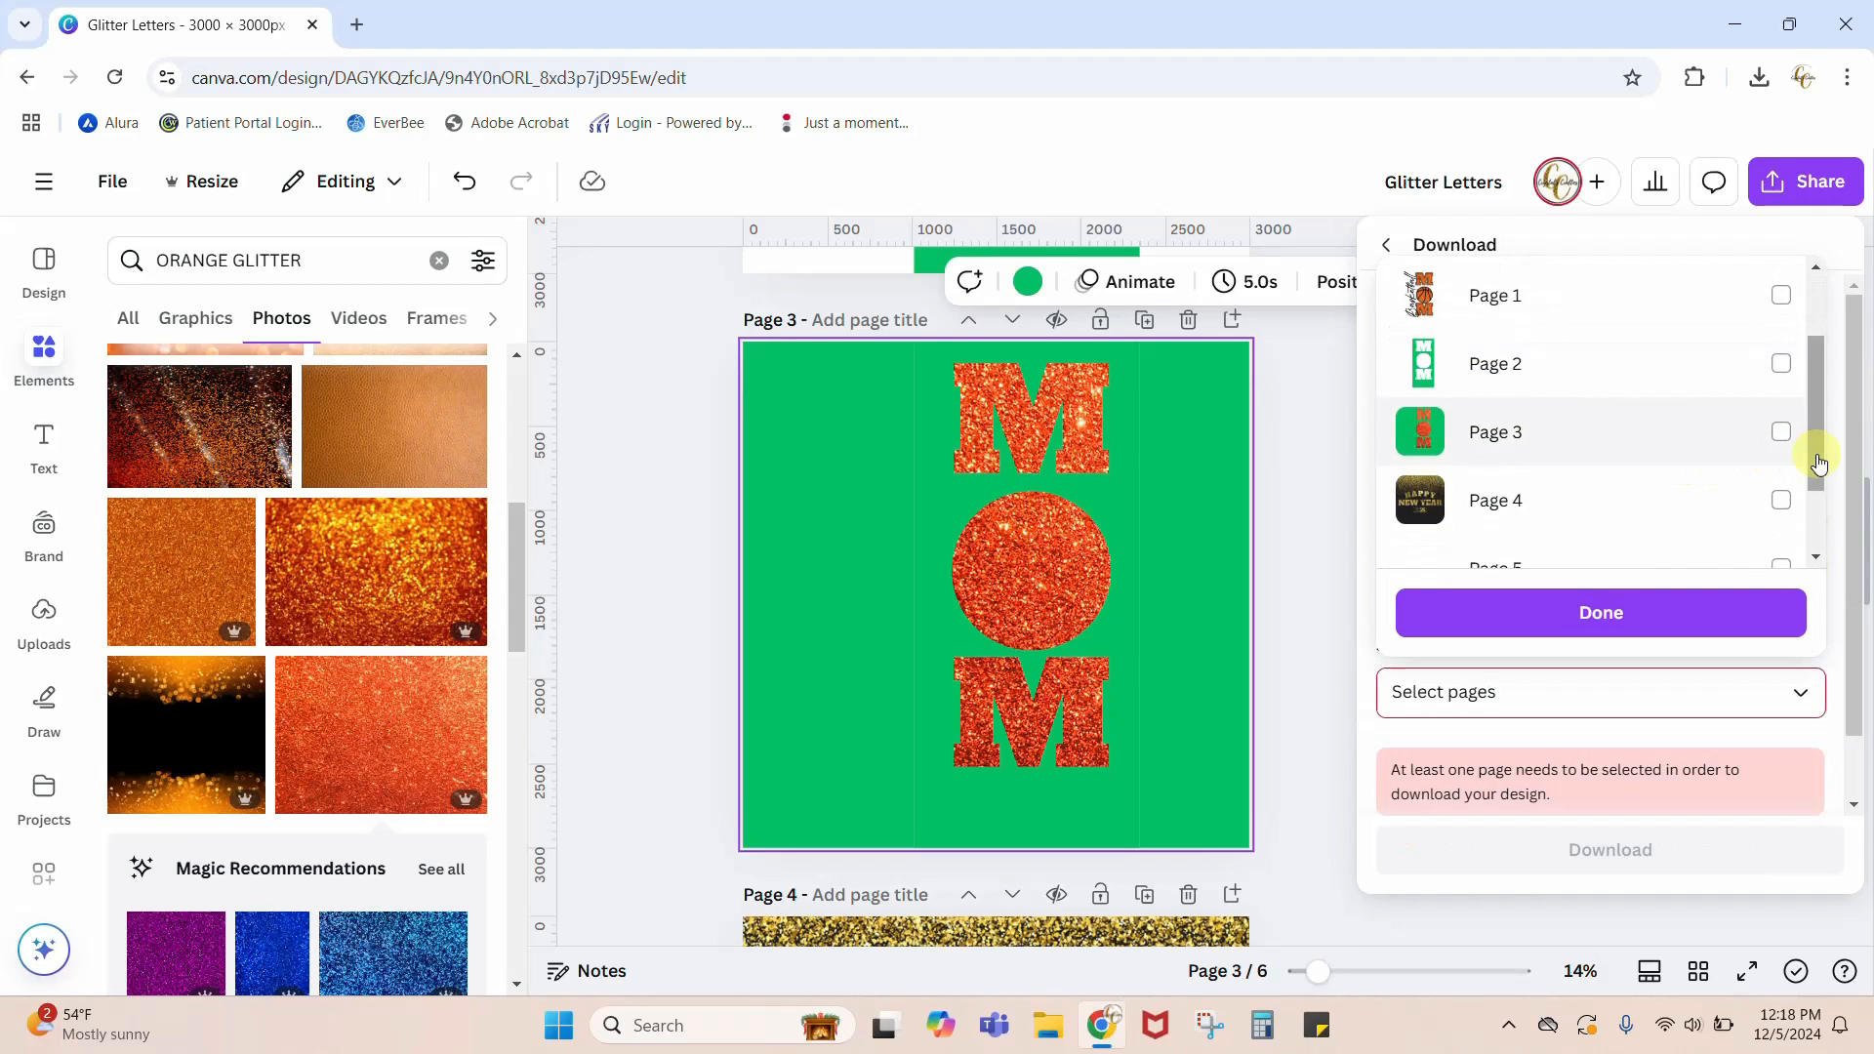
click(1773, 430)
click(1527, 618)
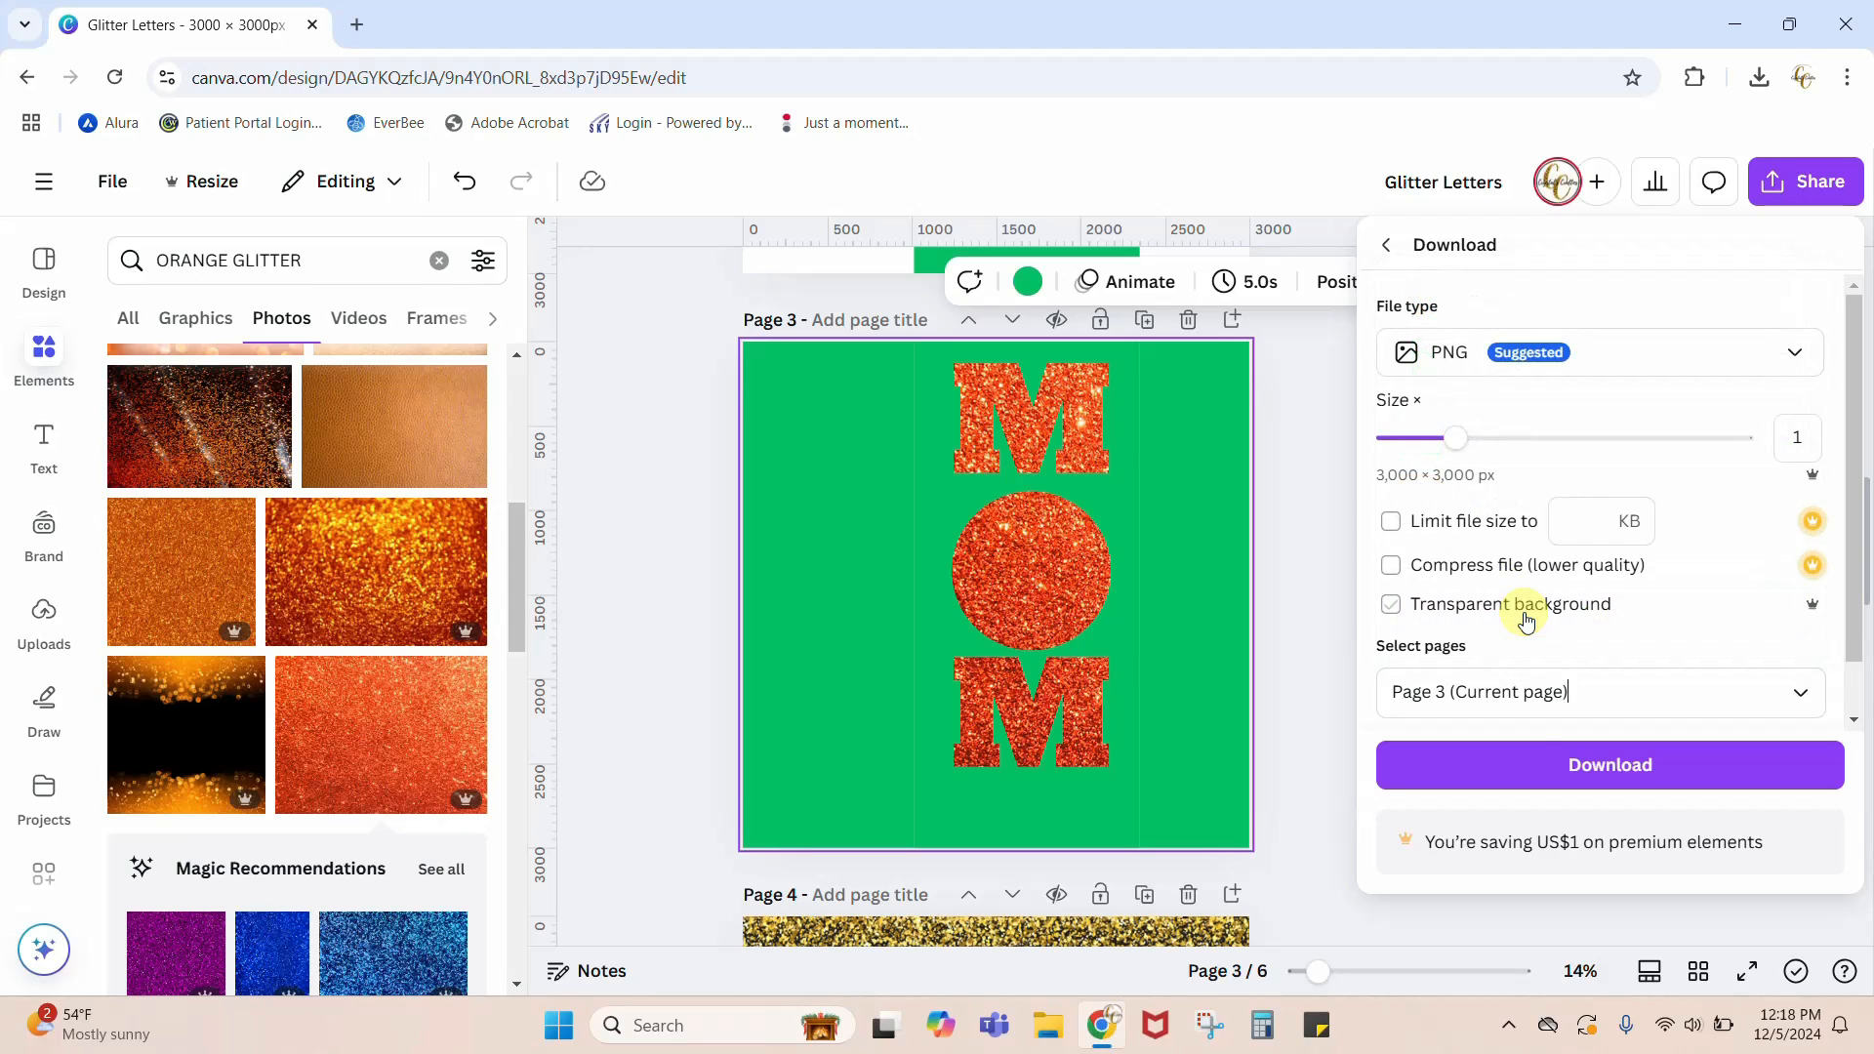
click(1521, 764)
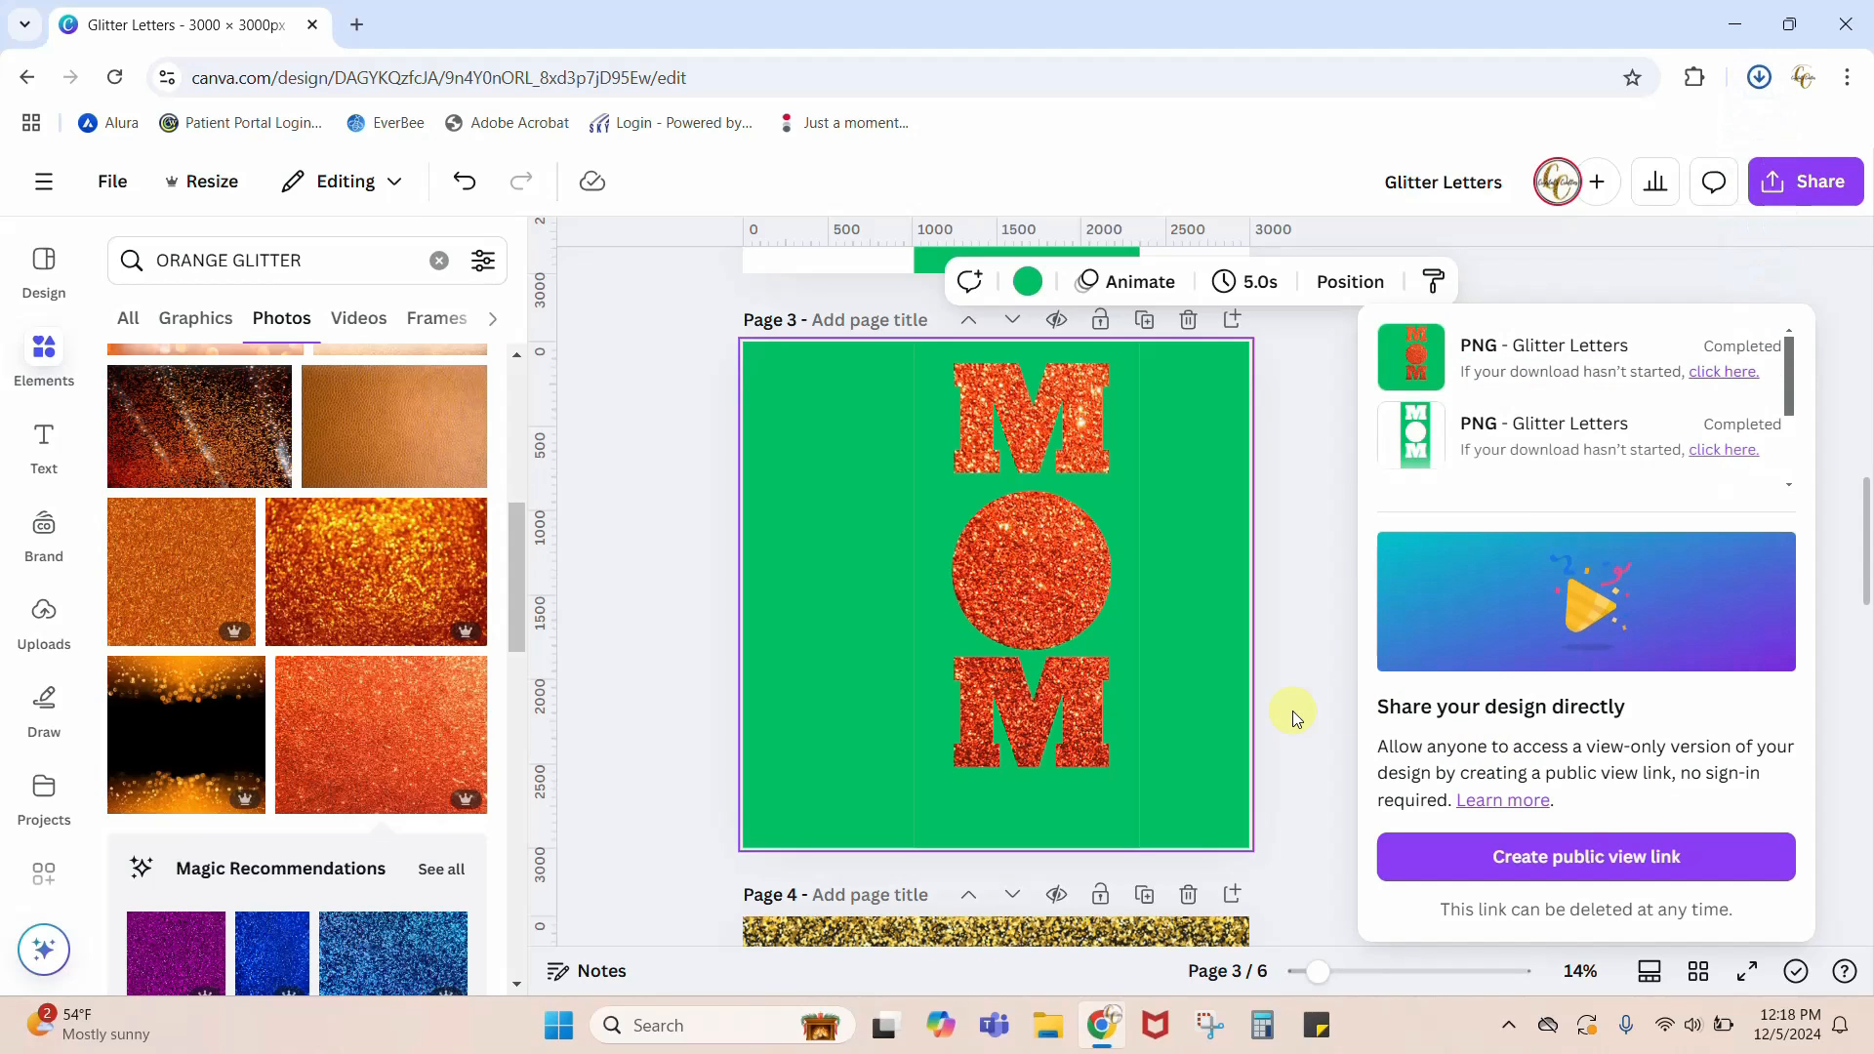
click(1190, 325)
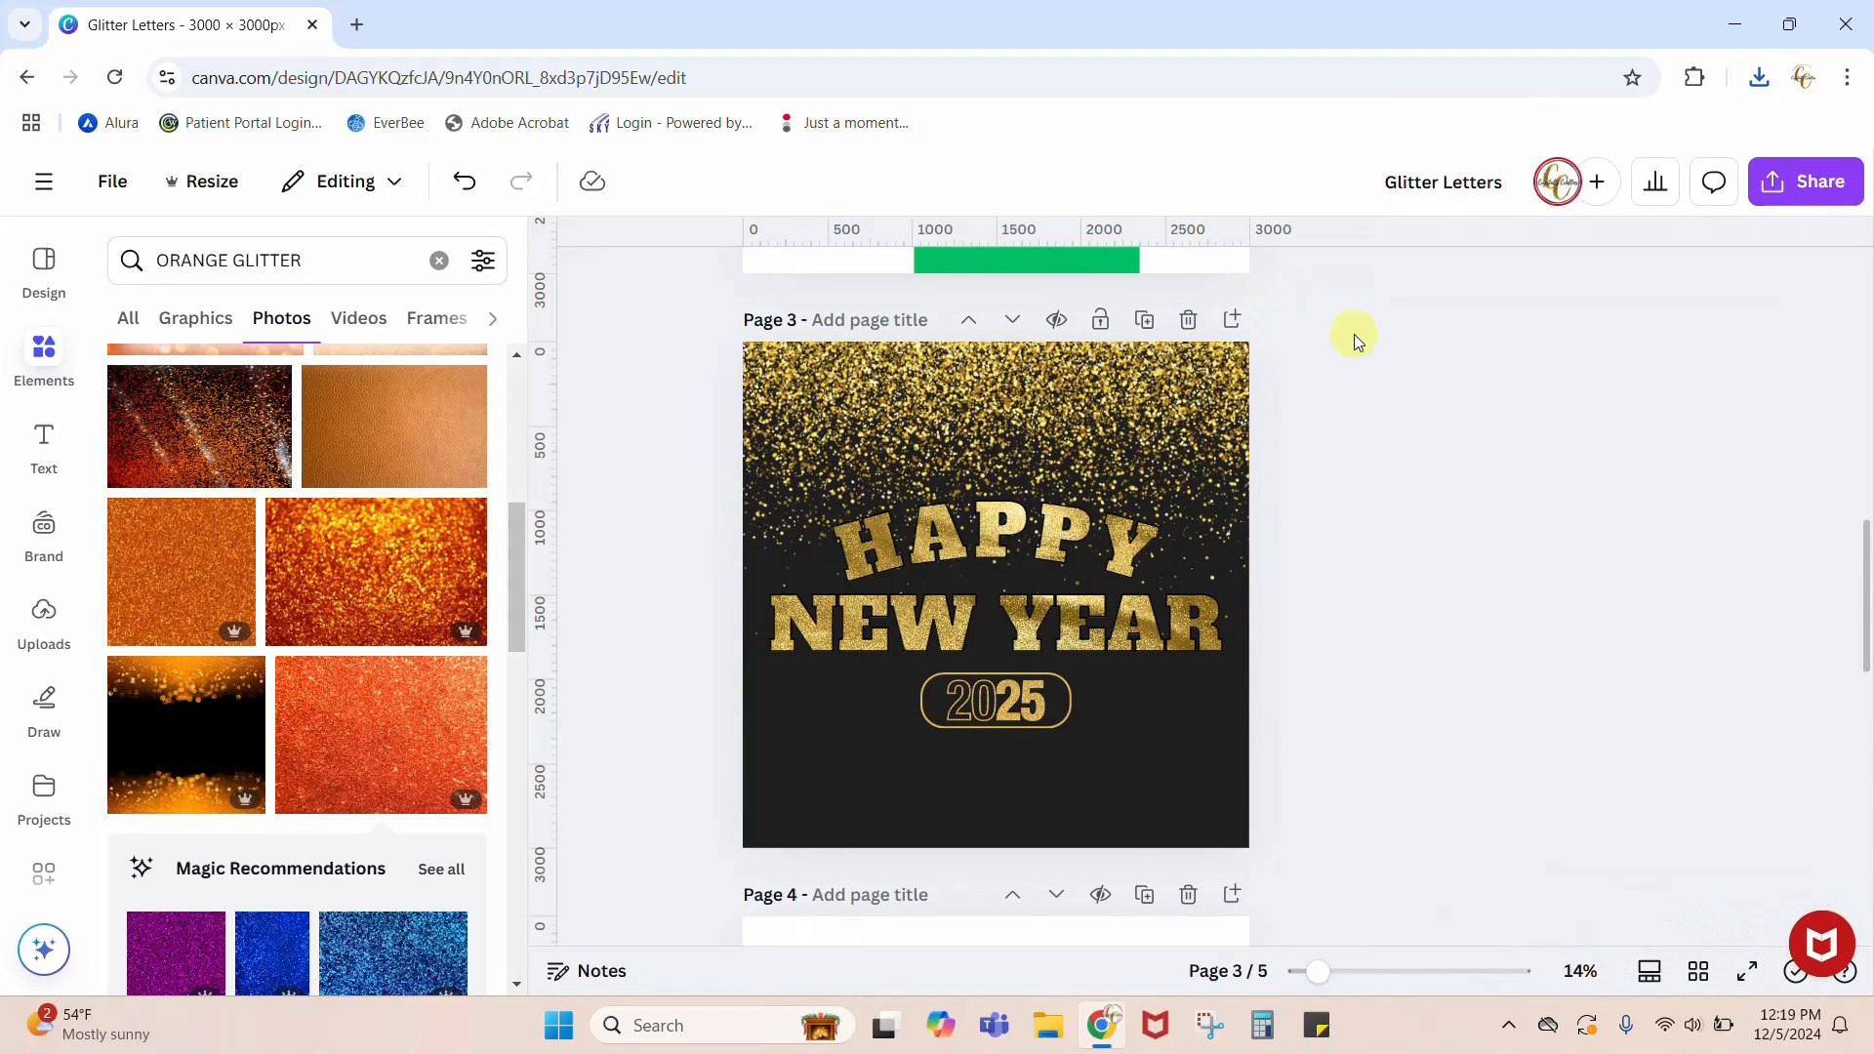
scroll(1361, 348, up, 5)
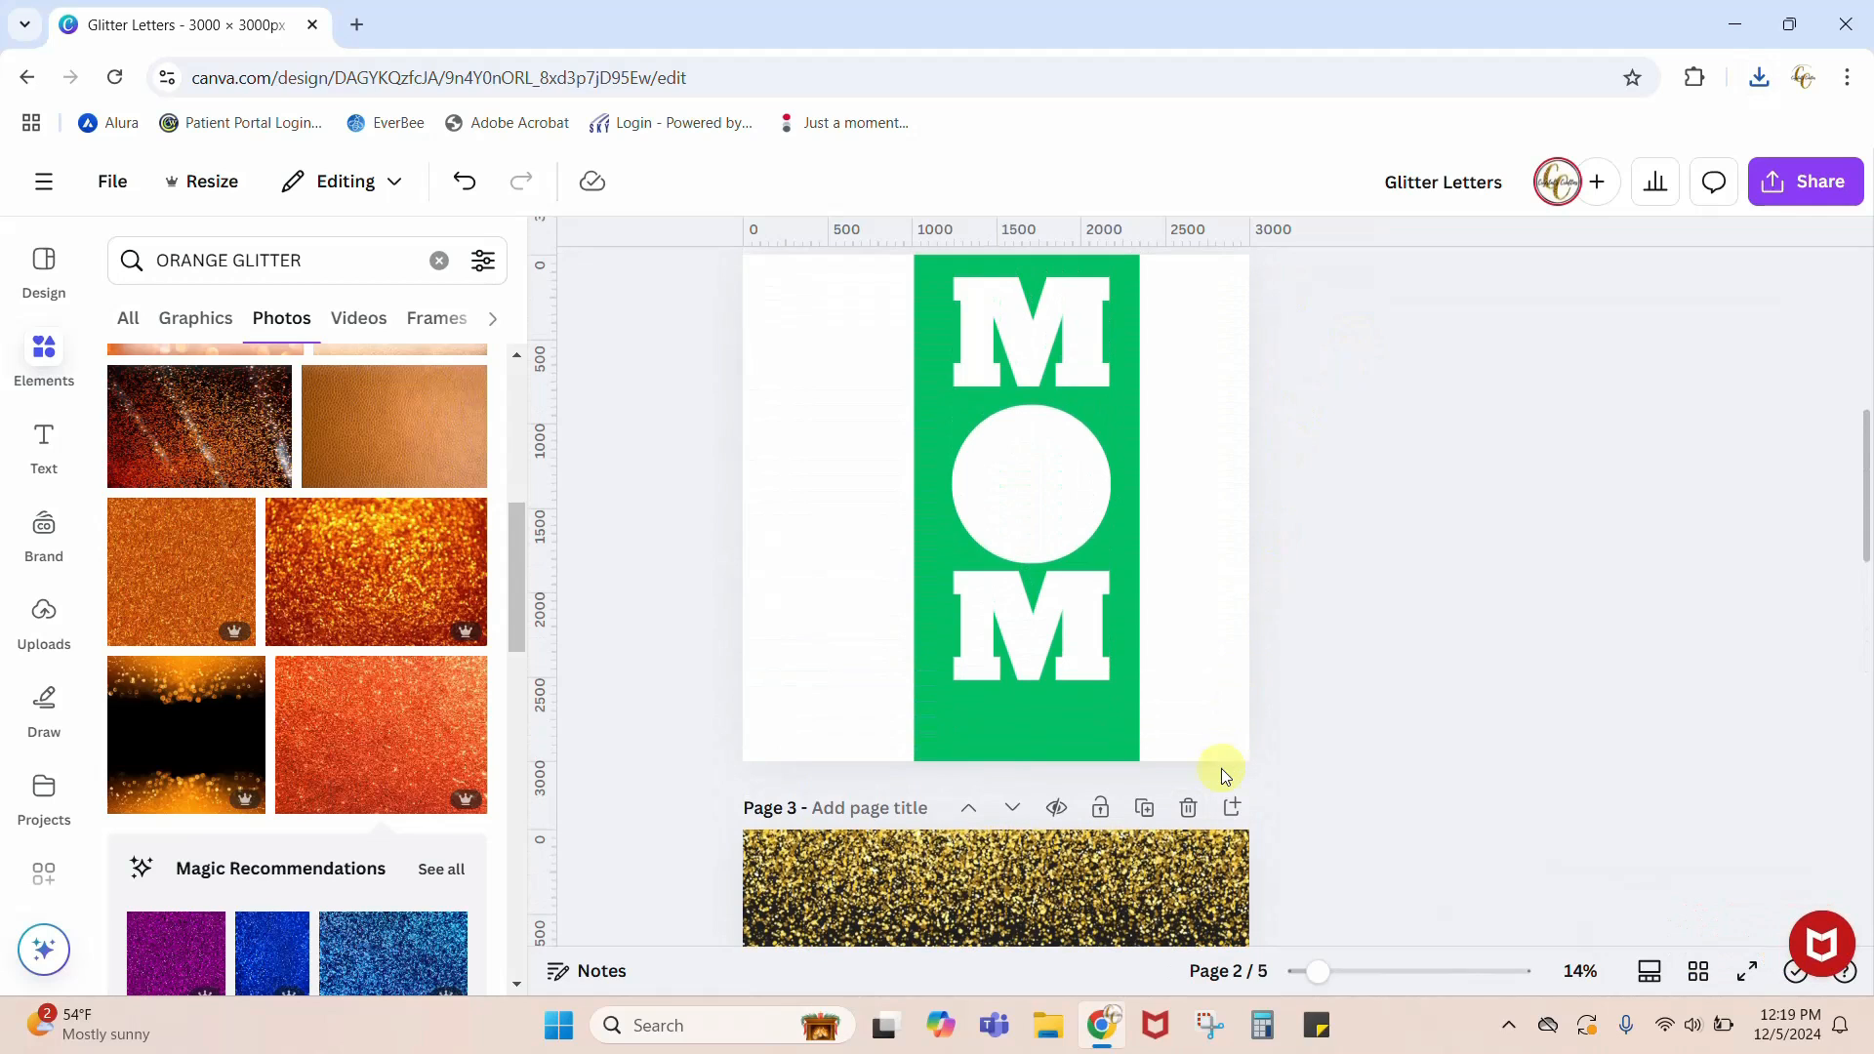
scroll(1261, 414, up, 3)
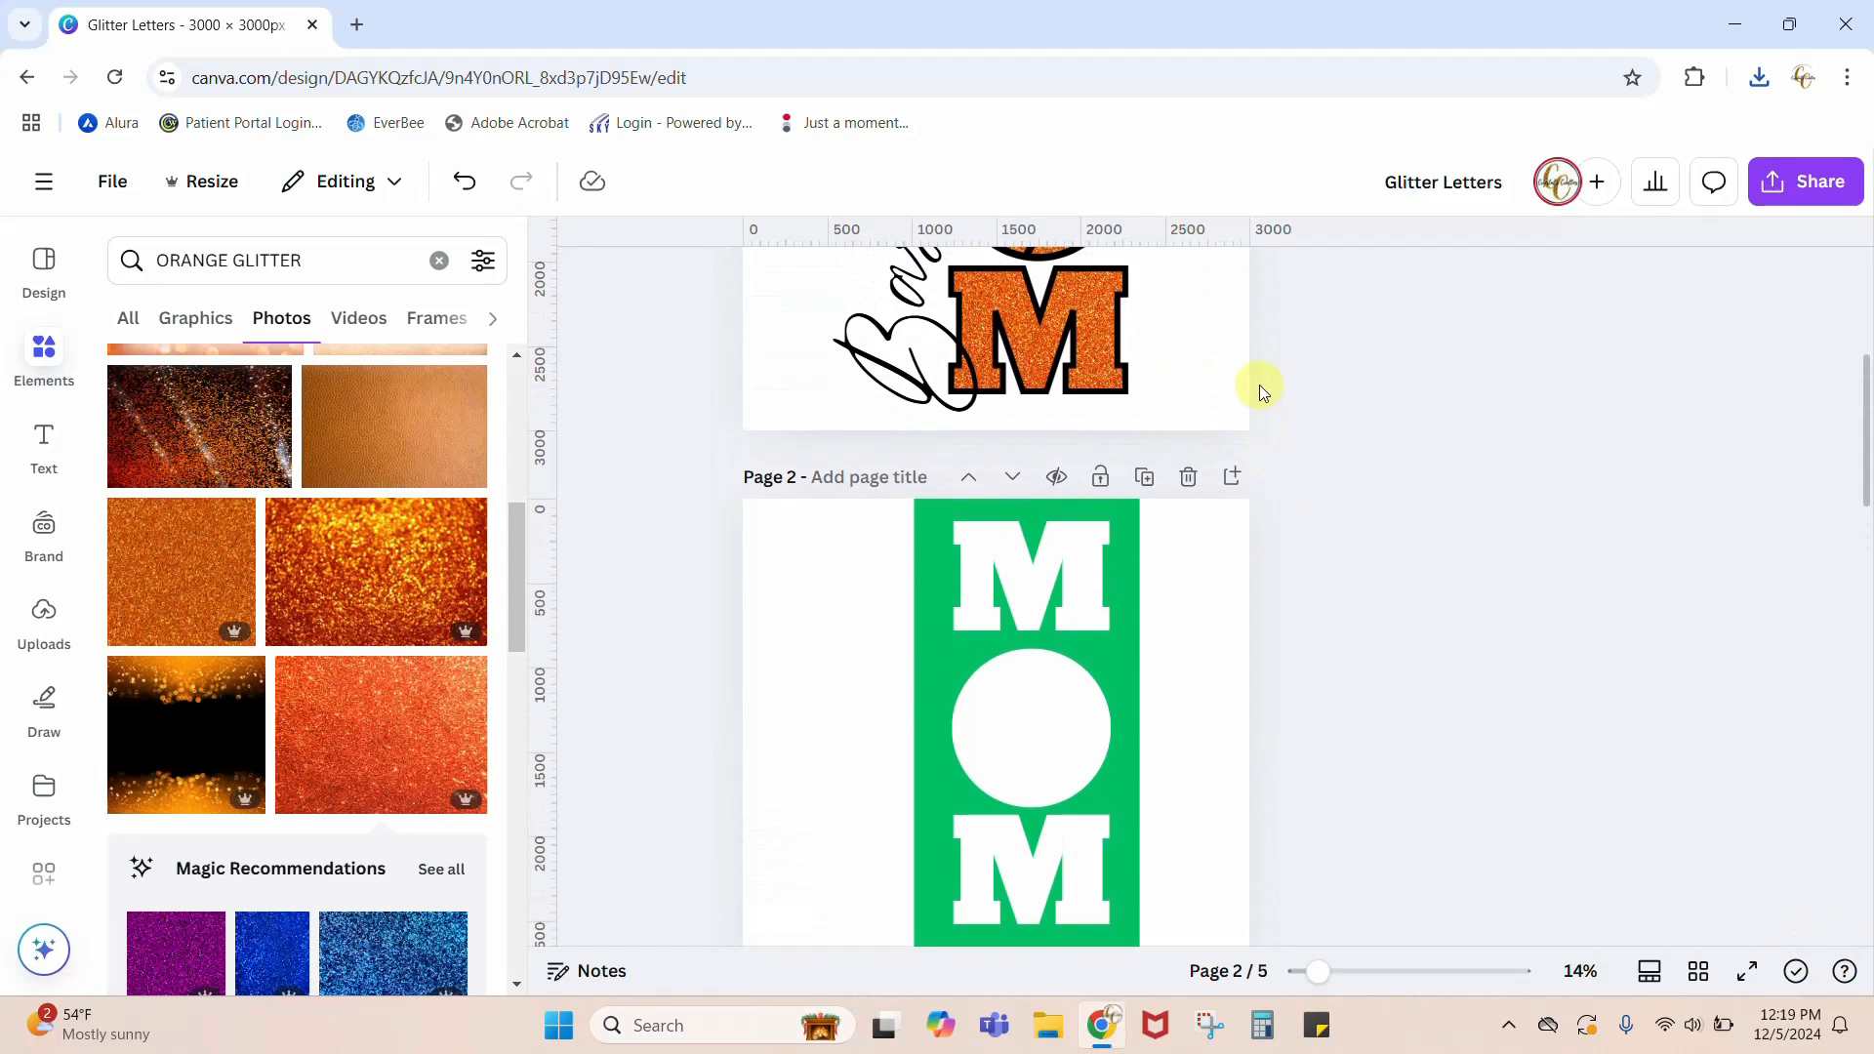
click(1187, 477)
scroll(1413, 536, up, 4)
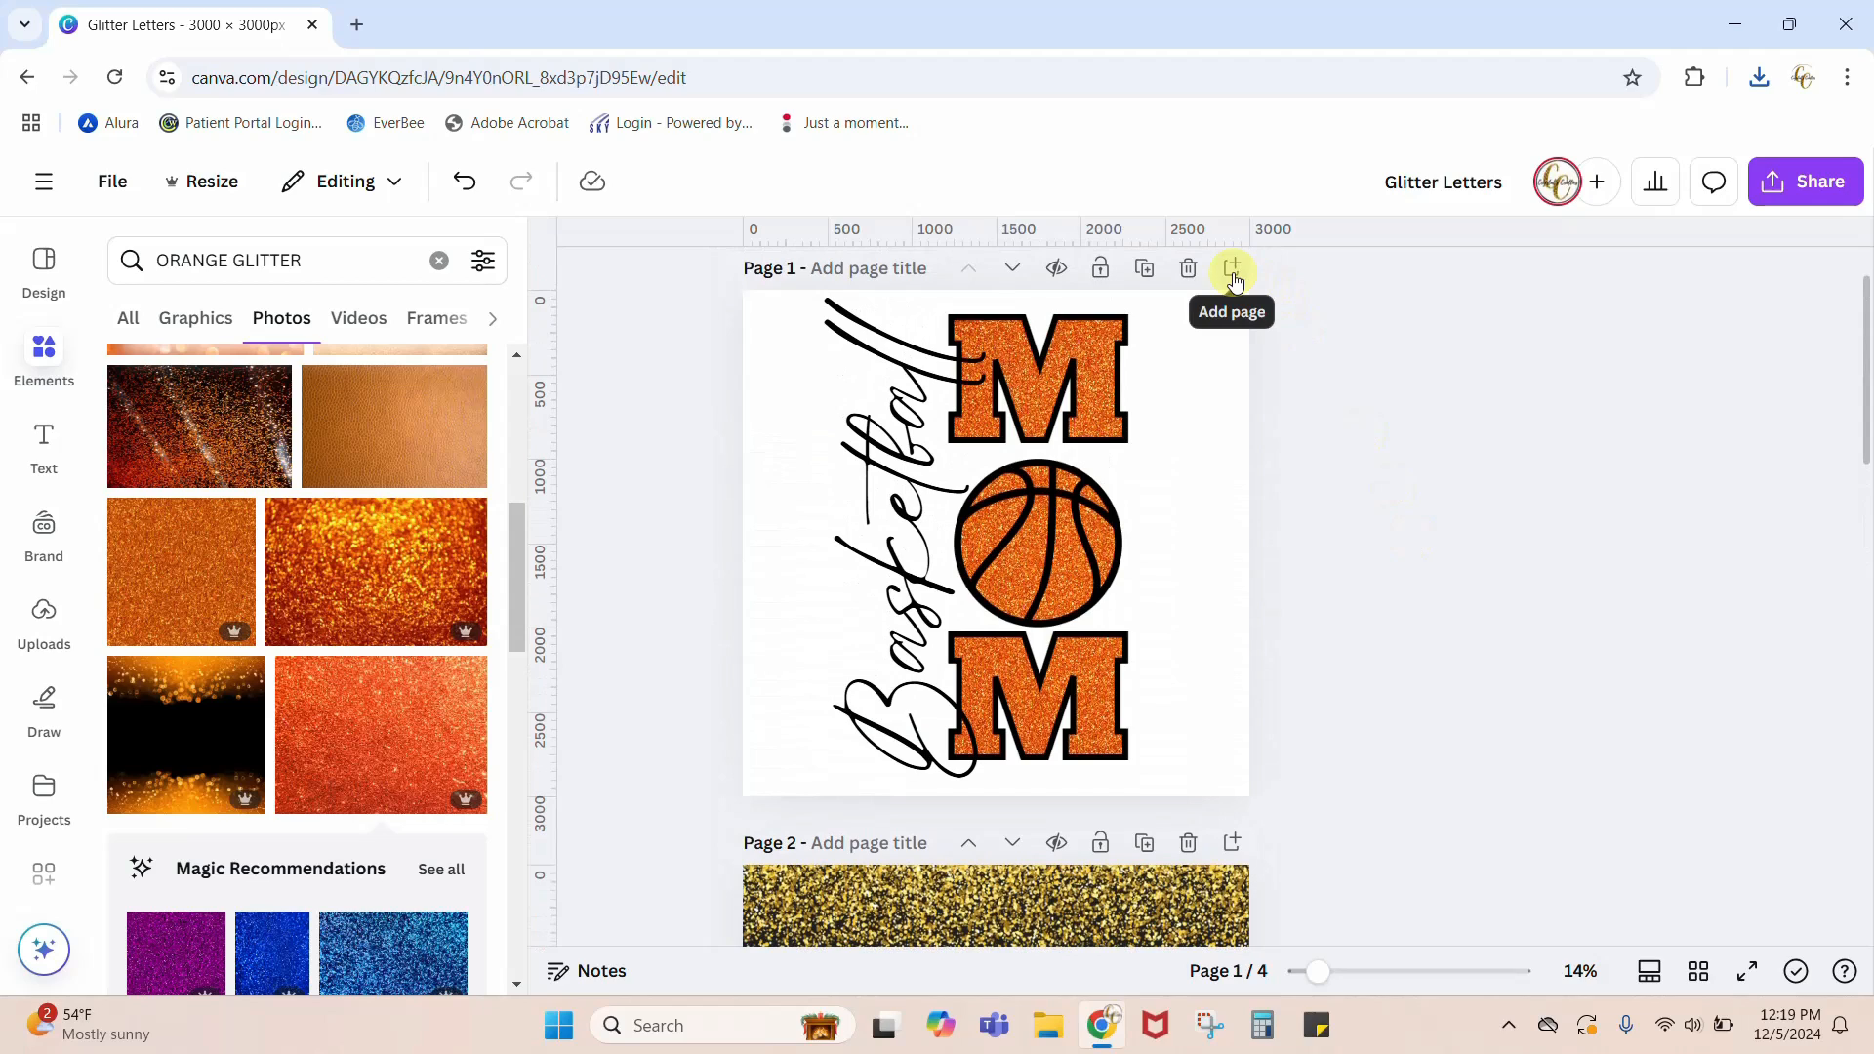
key(ctrl+z)
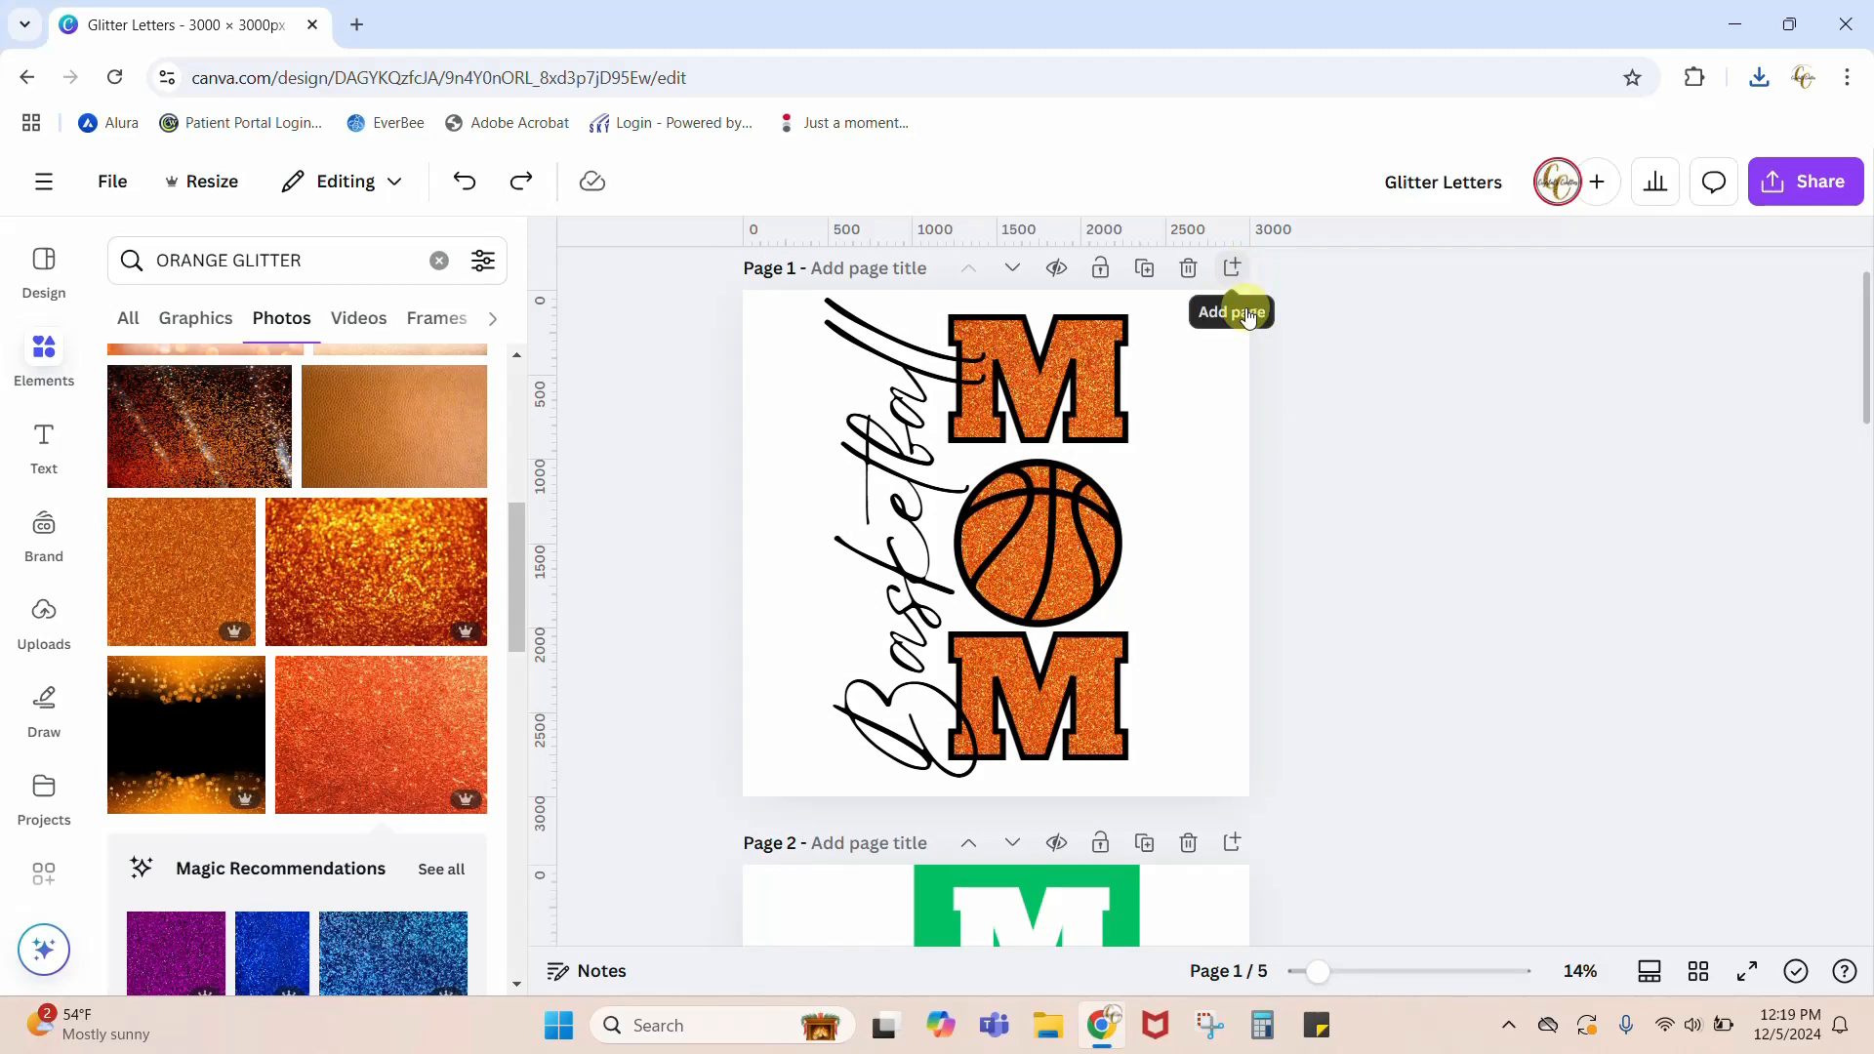
Step: Add a blank page after page 1 and upload the Glitter Letters (1) PNG file from Downloads
click(1234, 269)
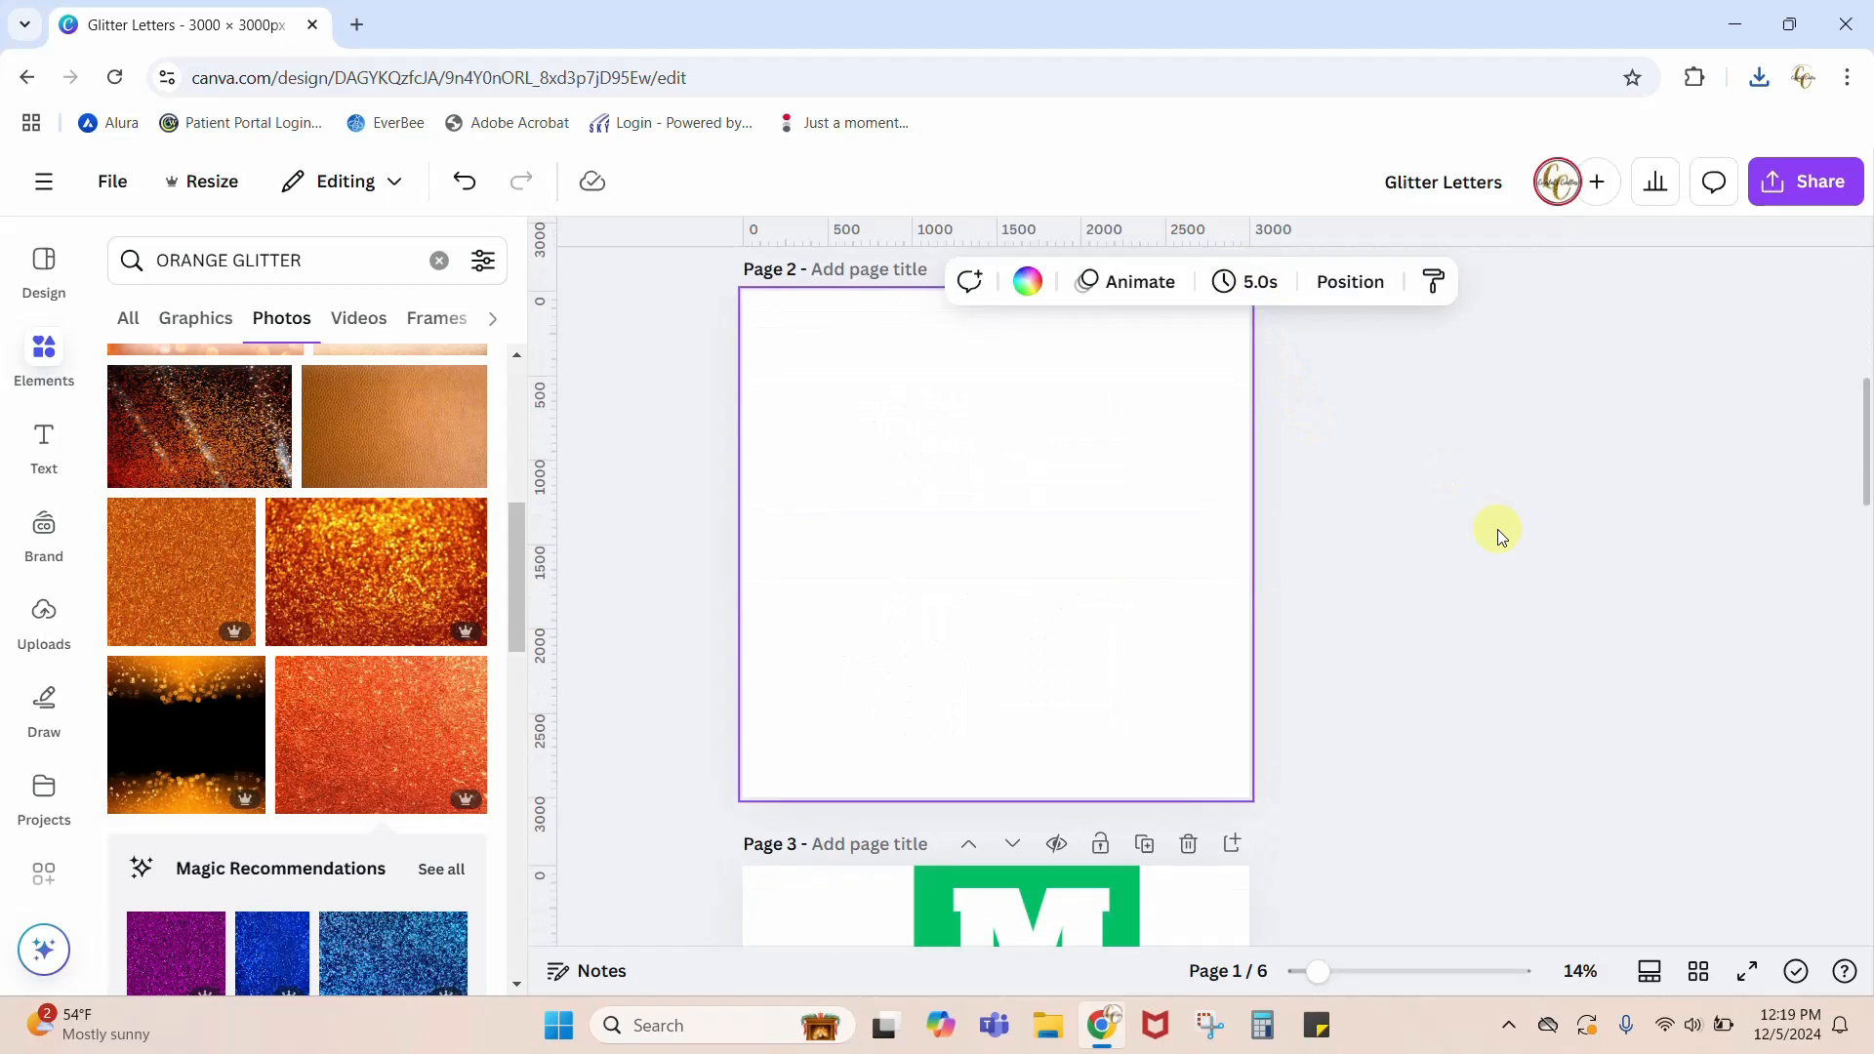
click(42, 614)
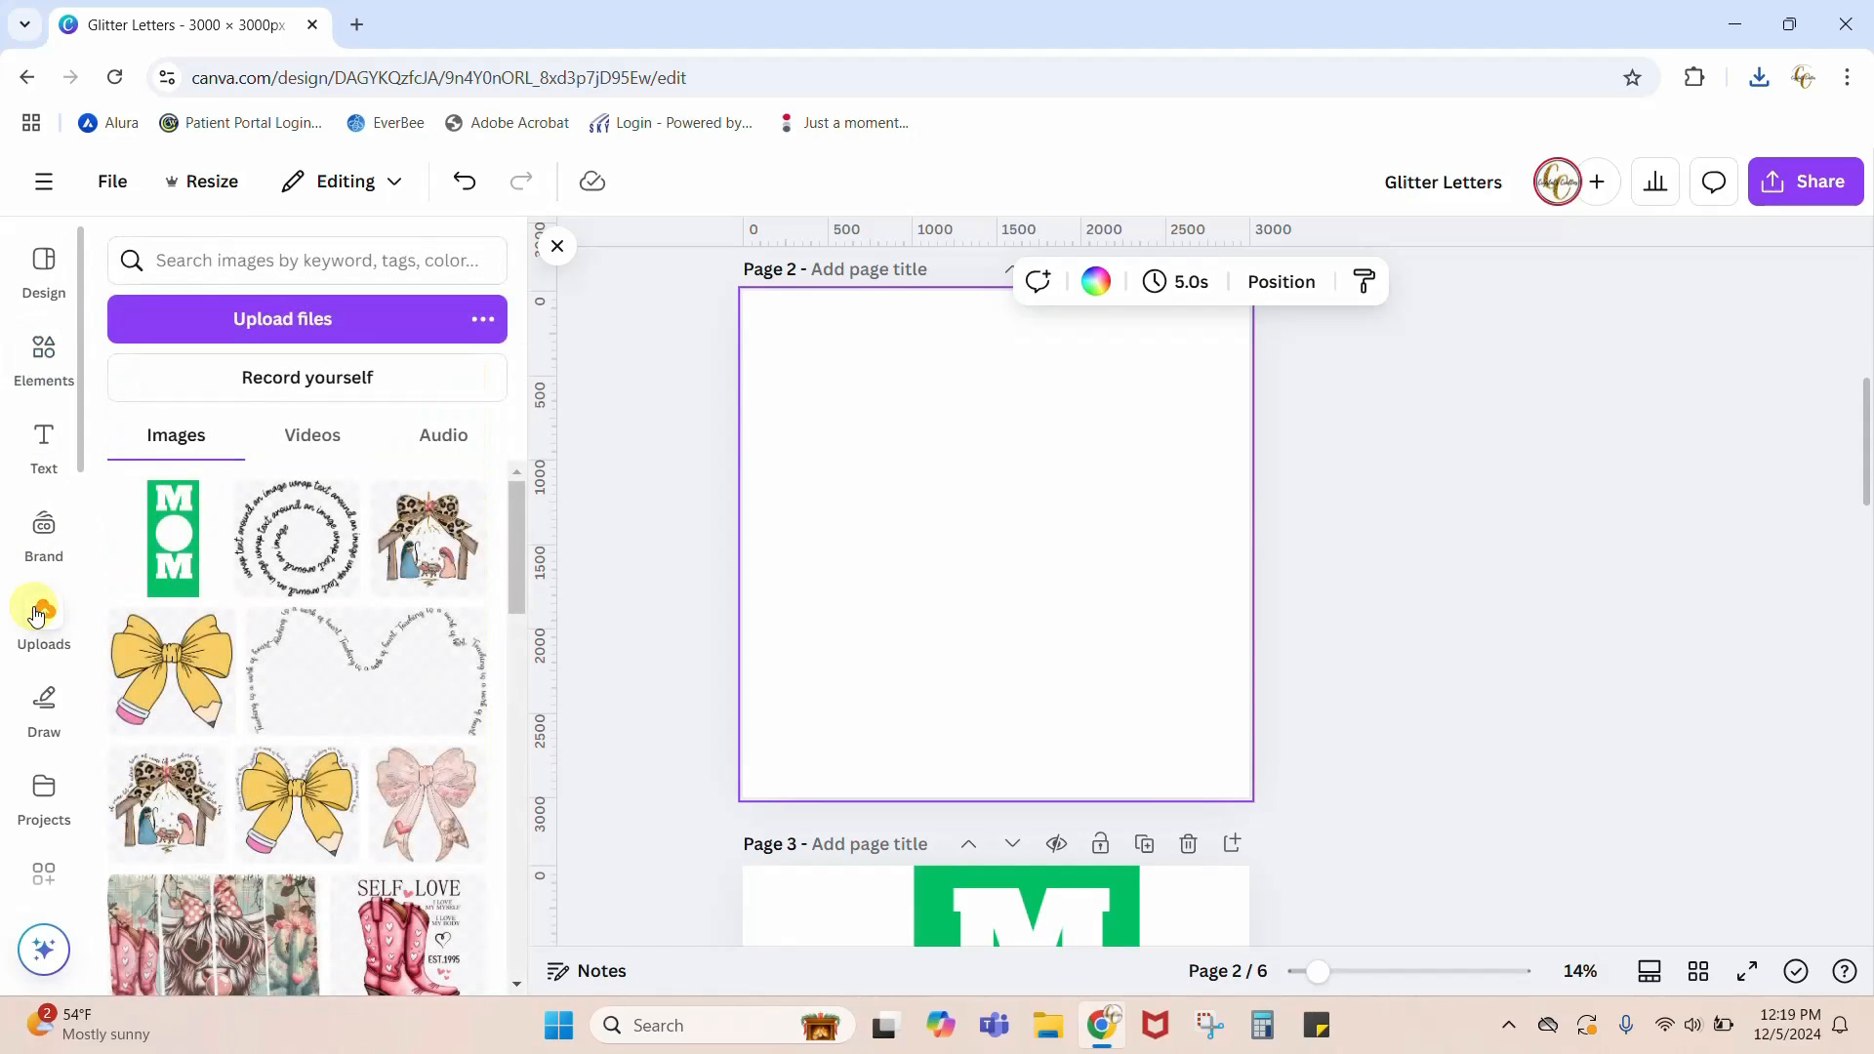
click(271, 318)
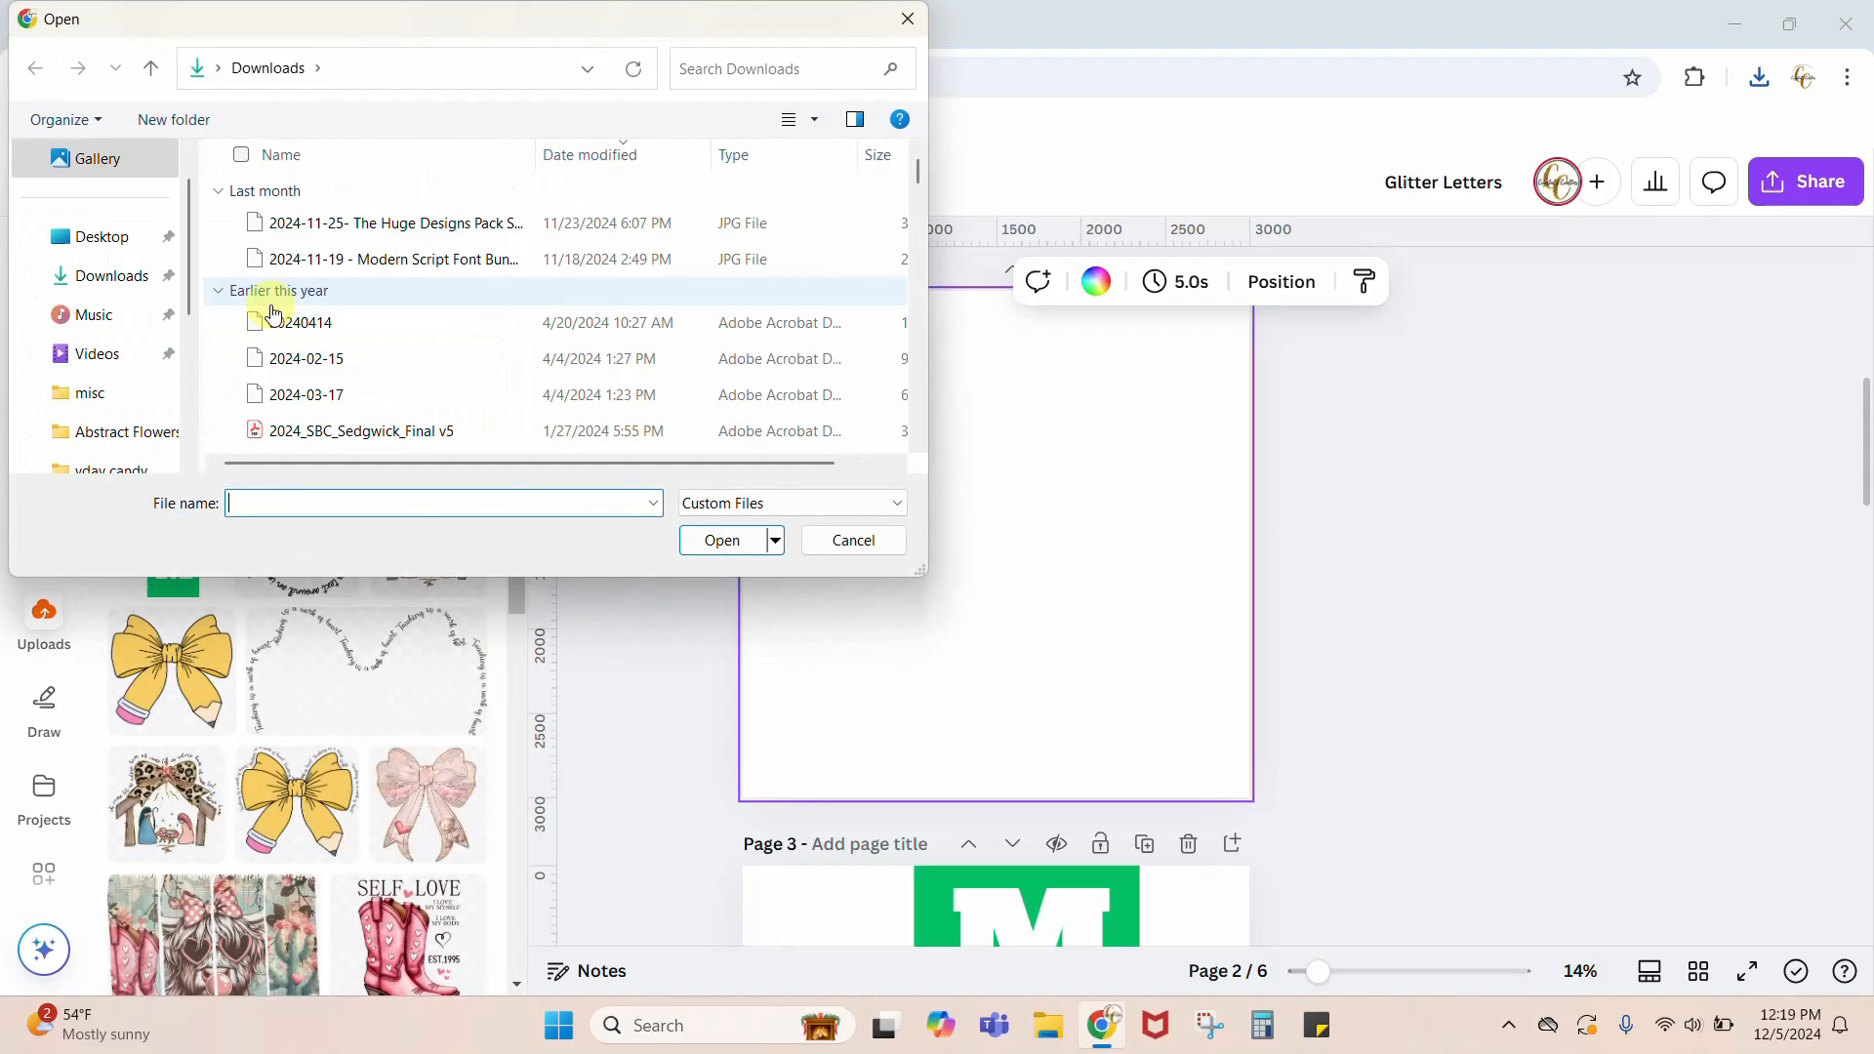
click(295, 226)
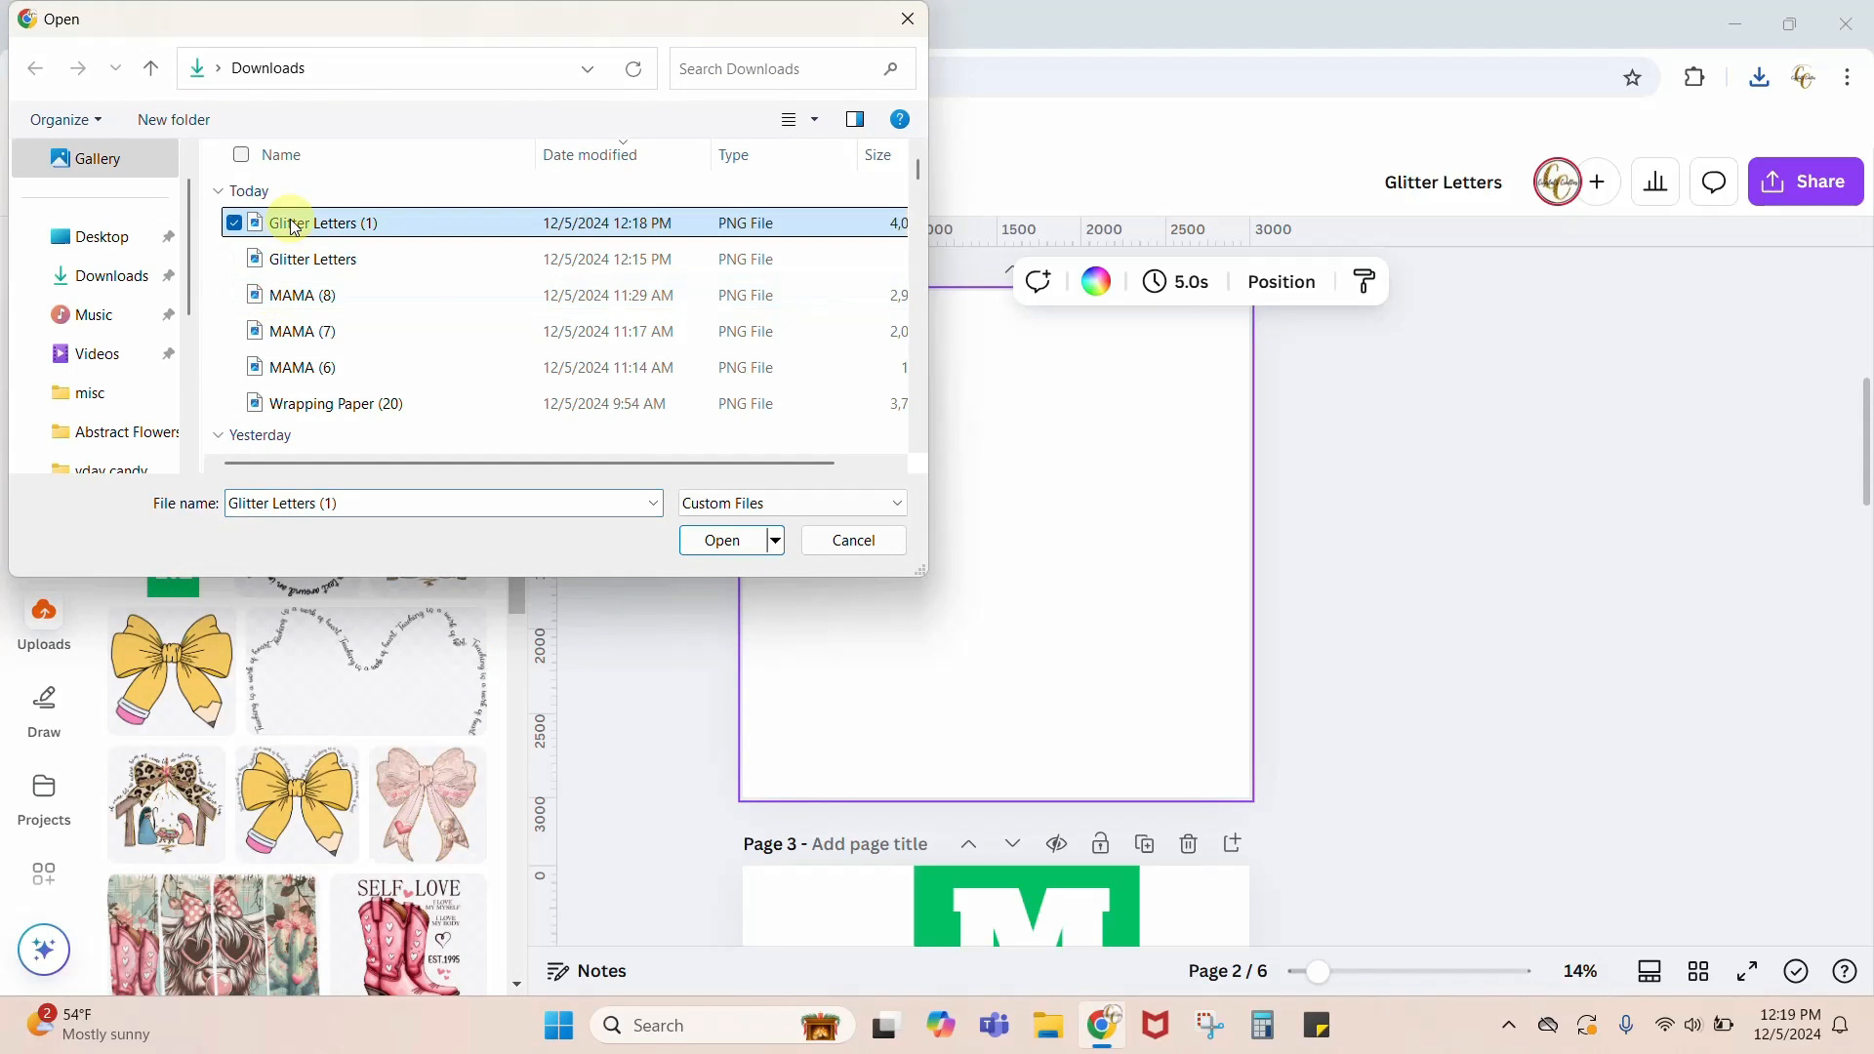
click(735, 542)
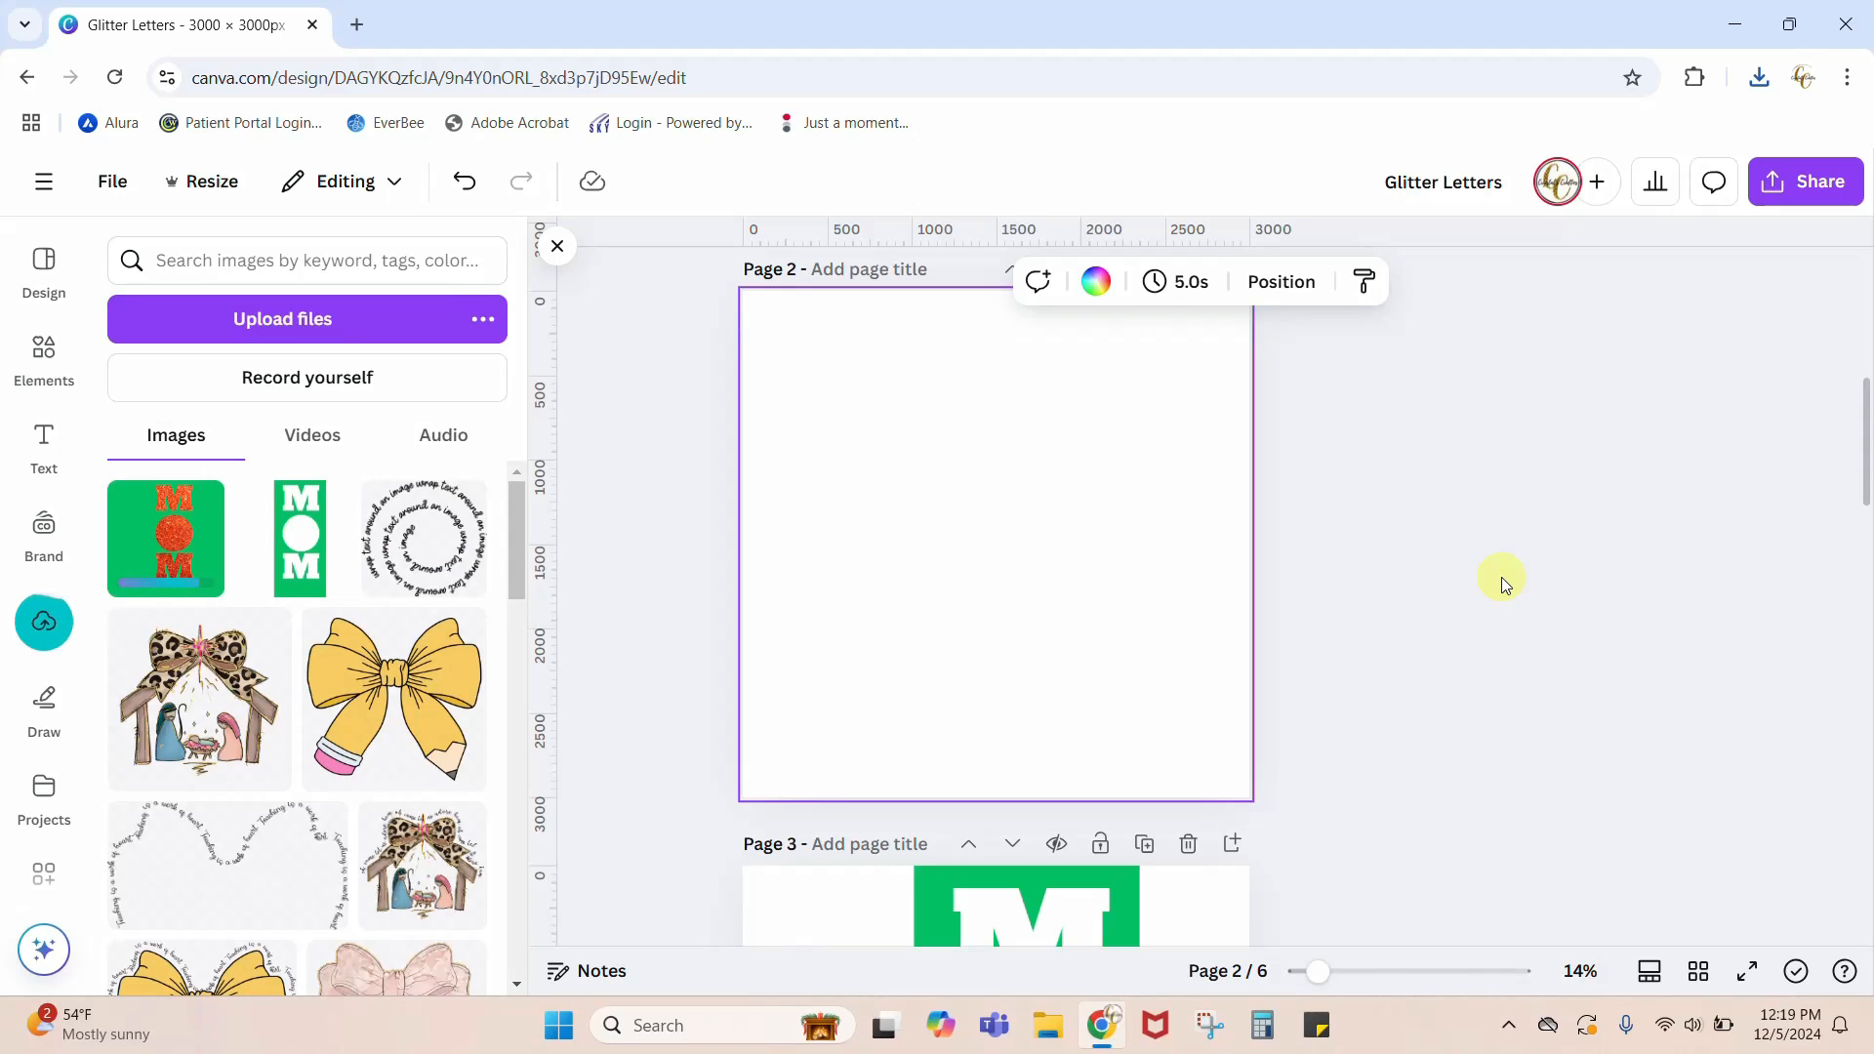
Step: Place the uploaded green glitter MOM image on the blank page 2 and enlarge it to fill the page
drag(215, 546, 1174, 553)
drag(921, 546, 866, 485)
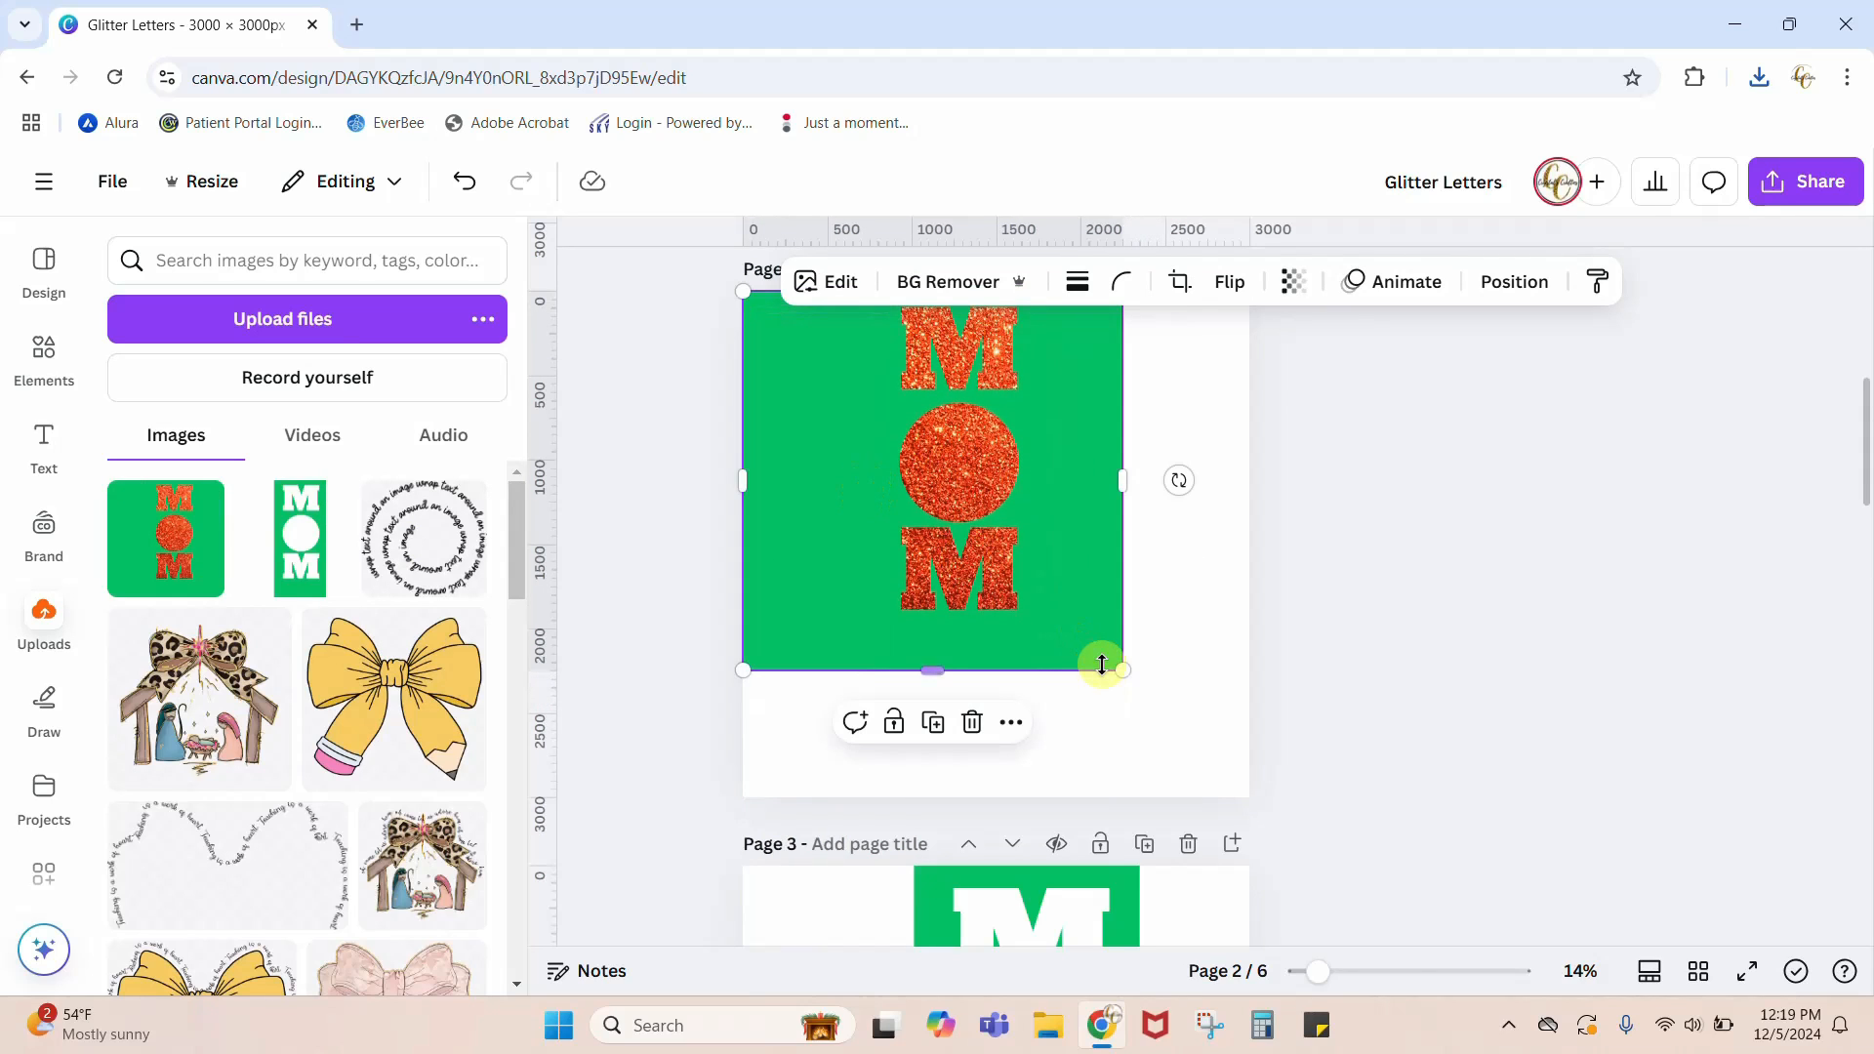
drag(1121, 670, 1243, 799)
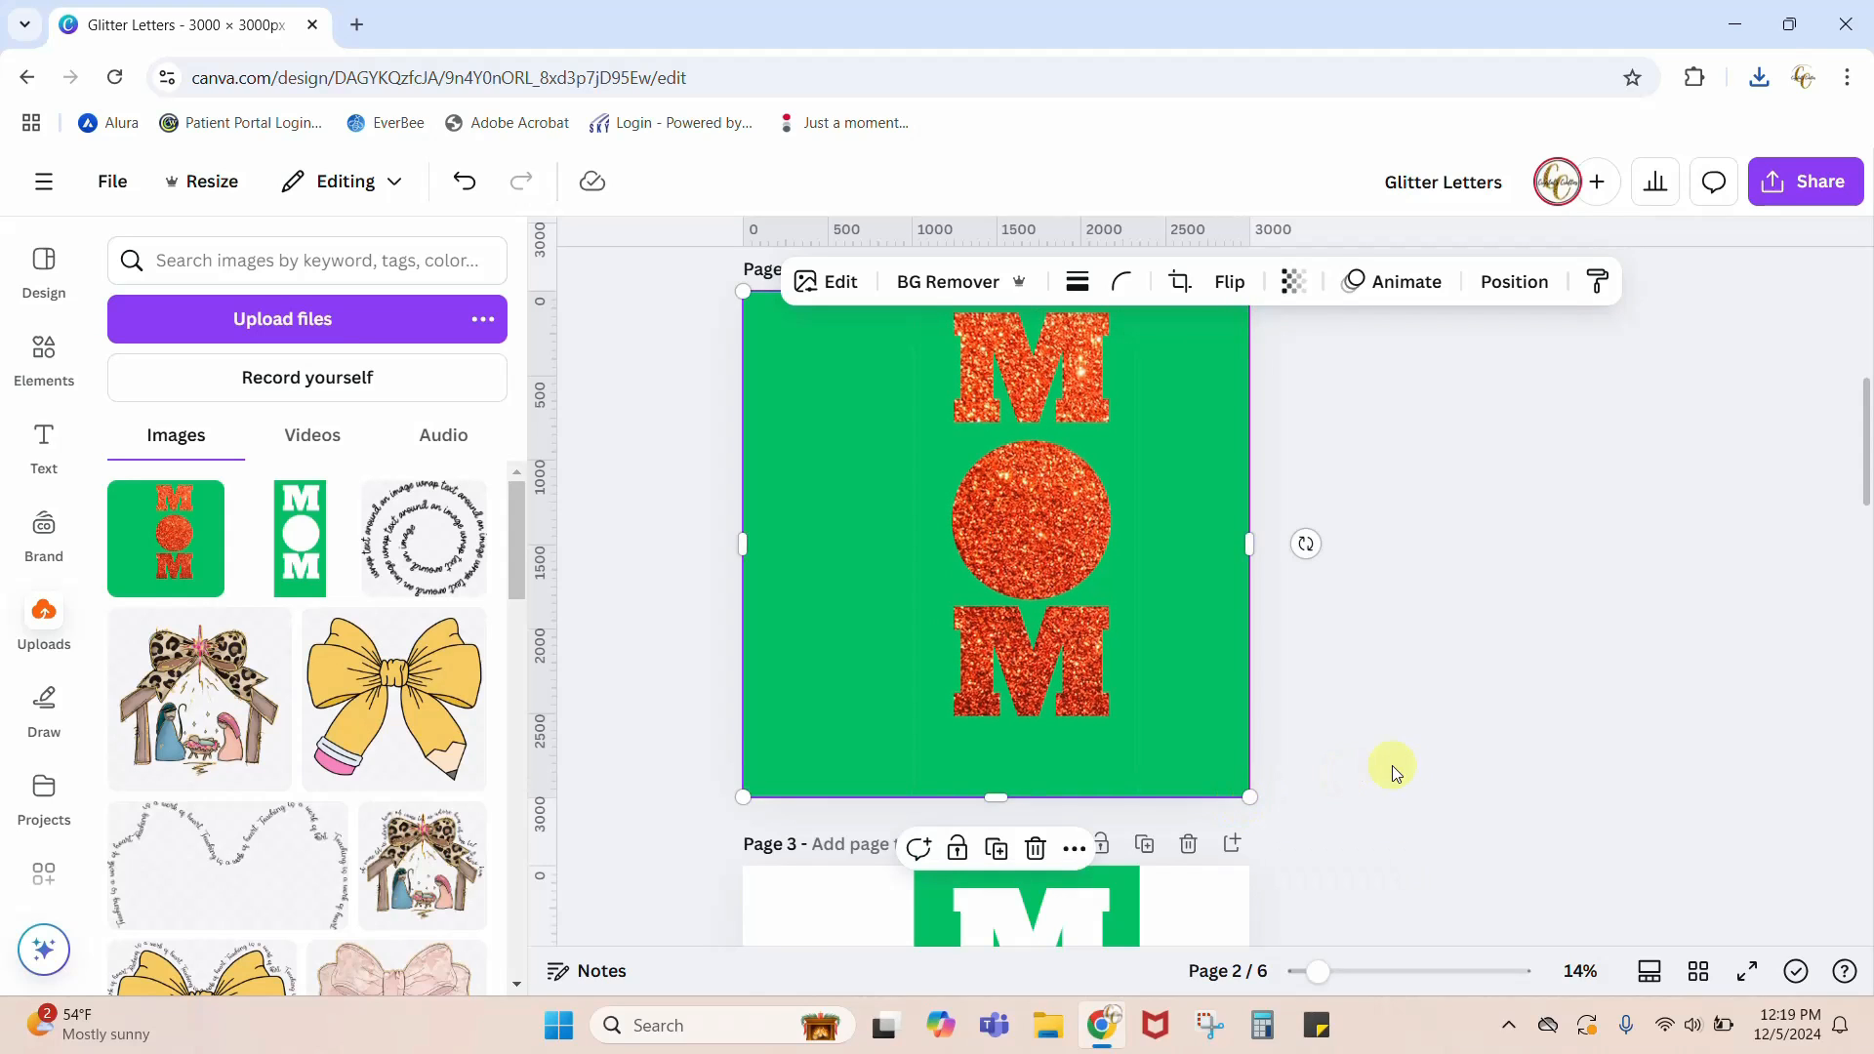
click(1407, 765)
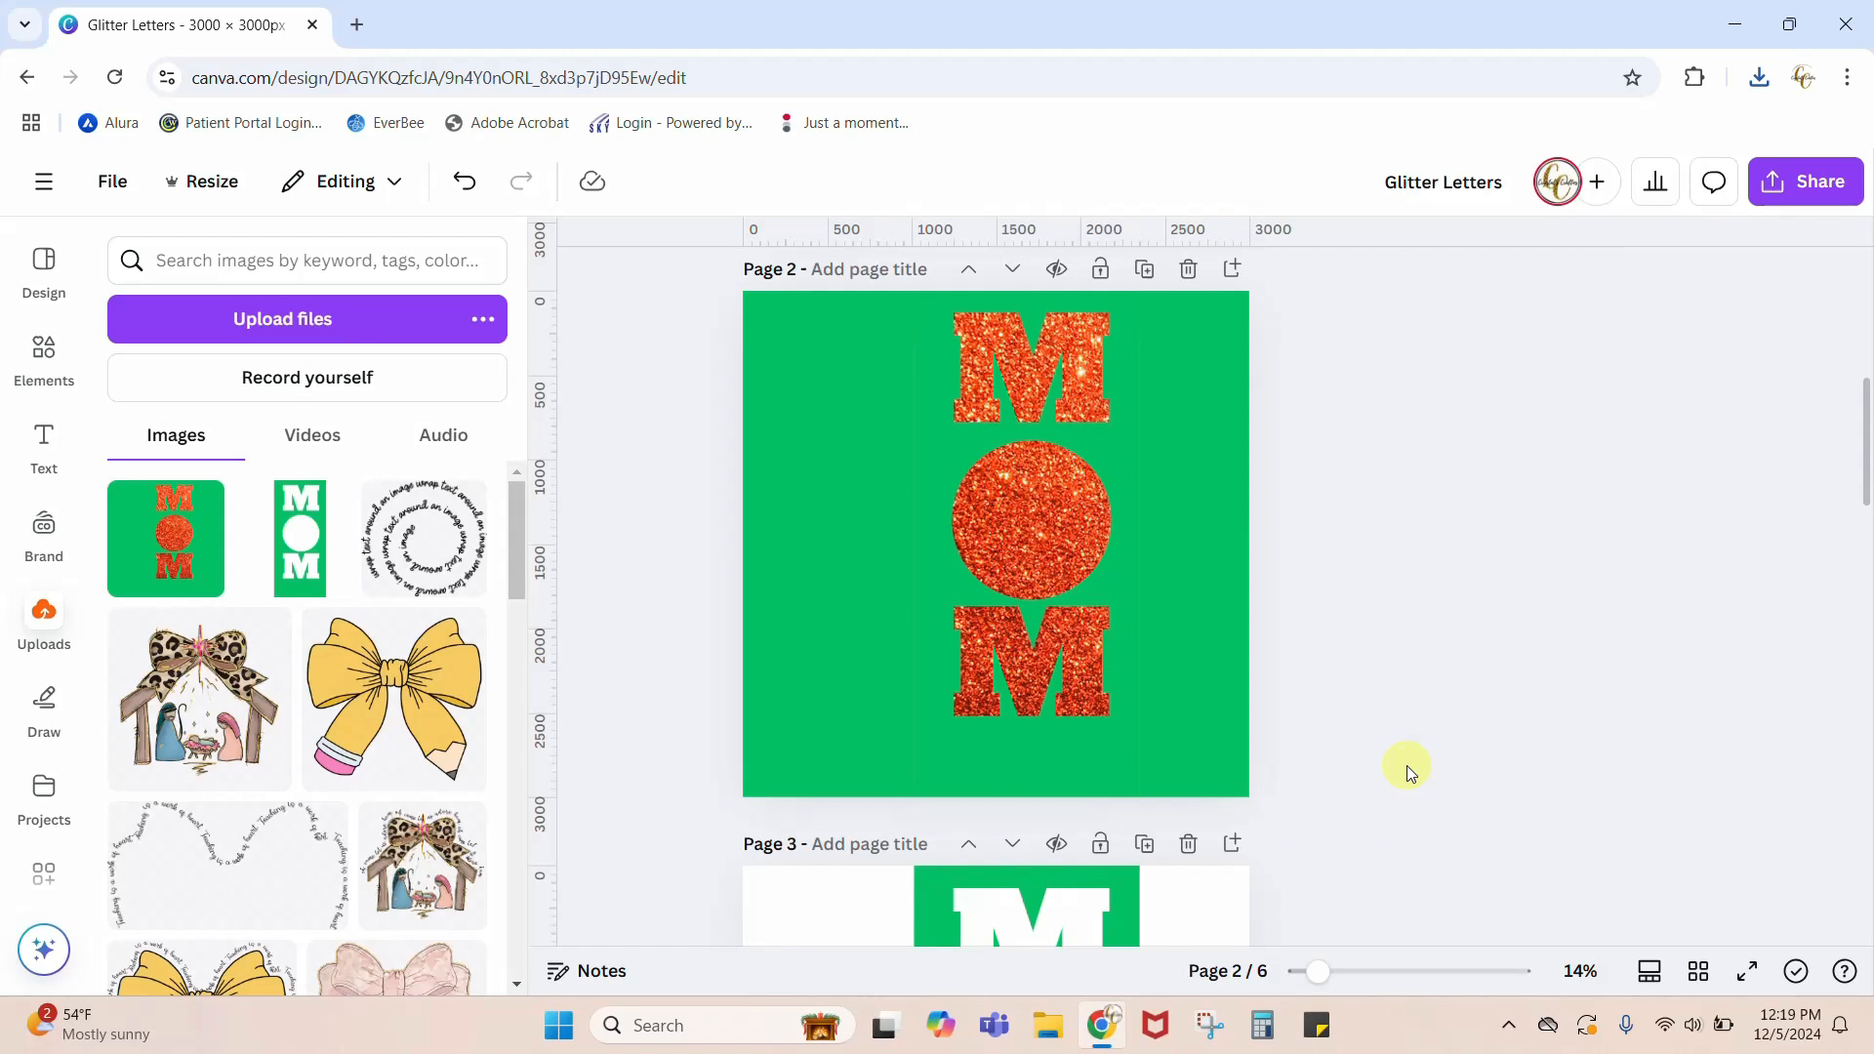
Step: Remove the green background from the MOM image on page 2
scroll(1407, 766, up, 2)
click(1228, 779)
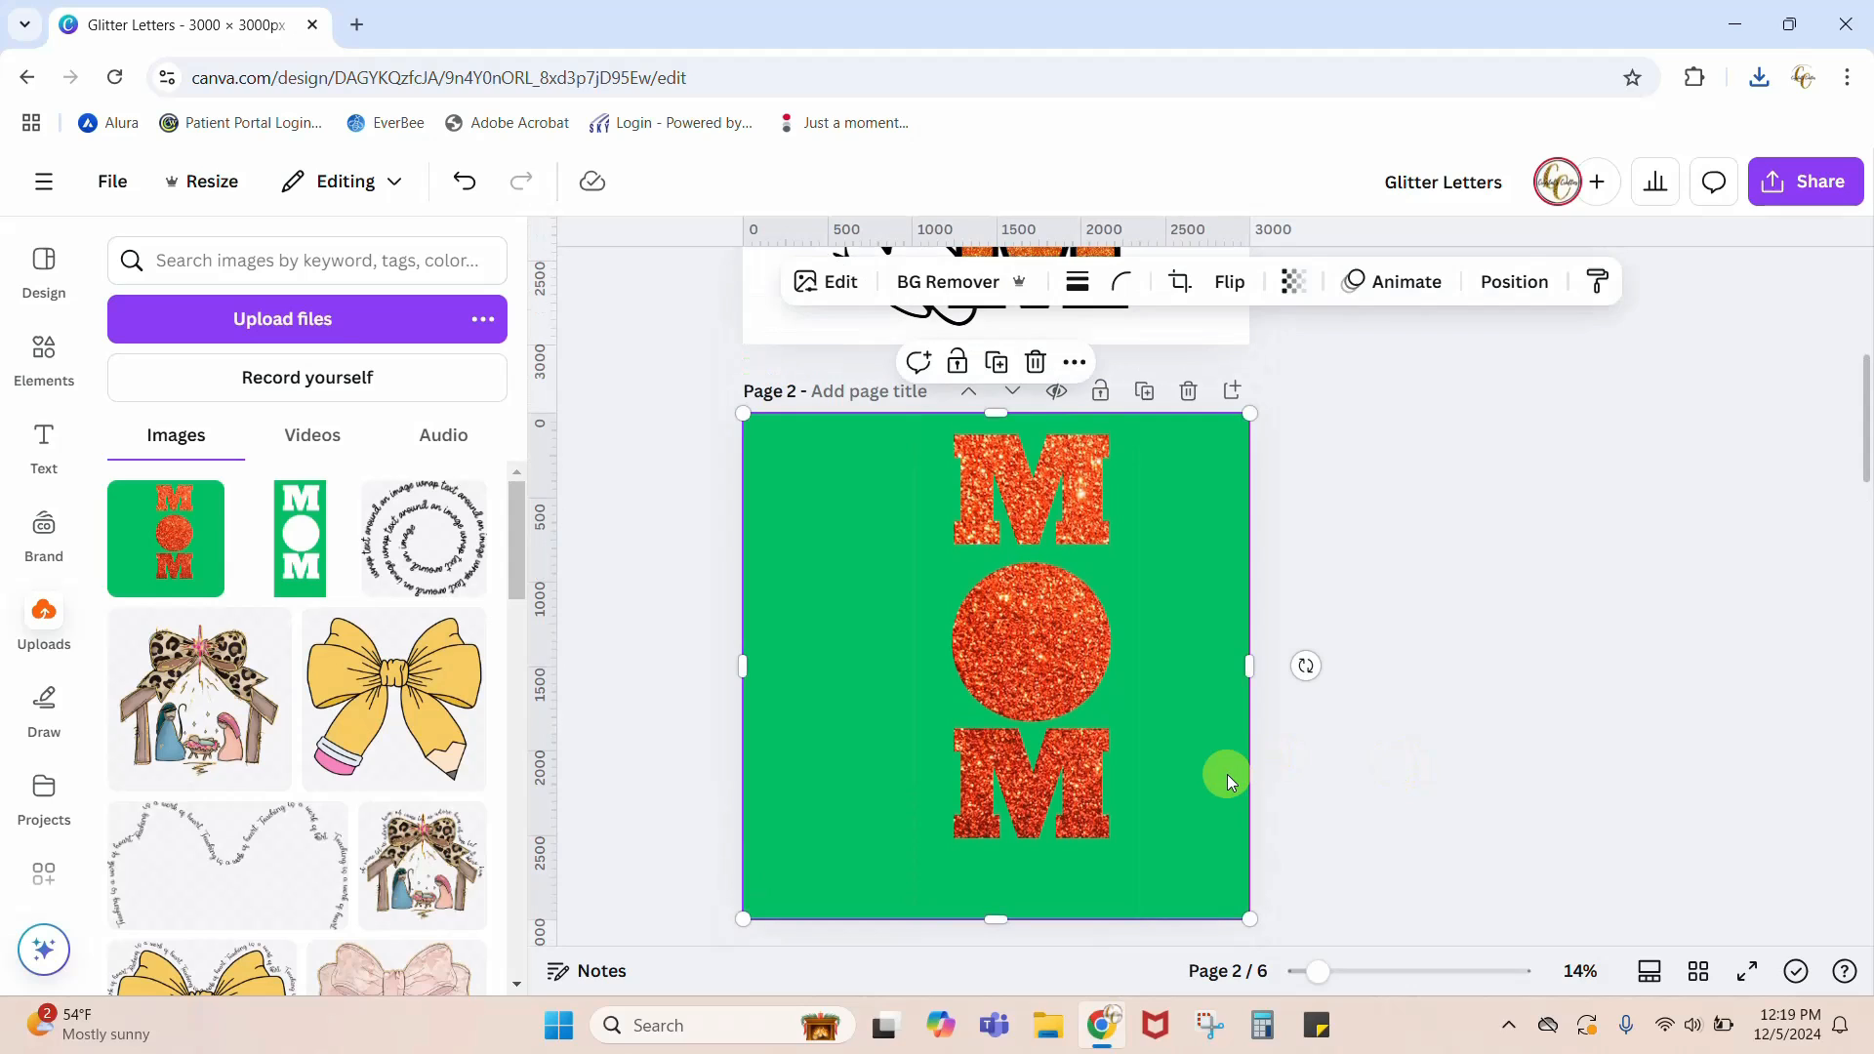
click(928, 292)
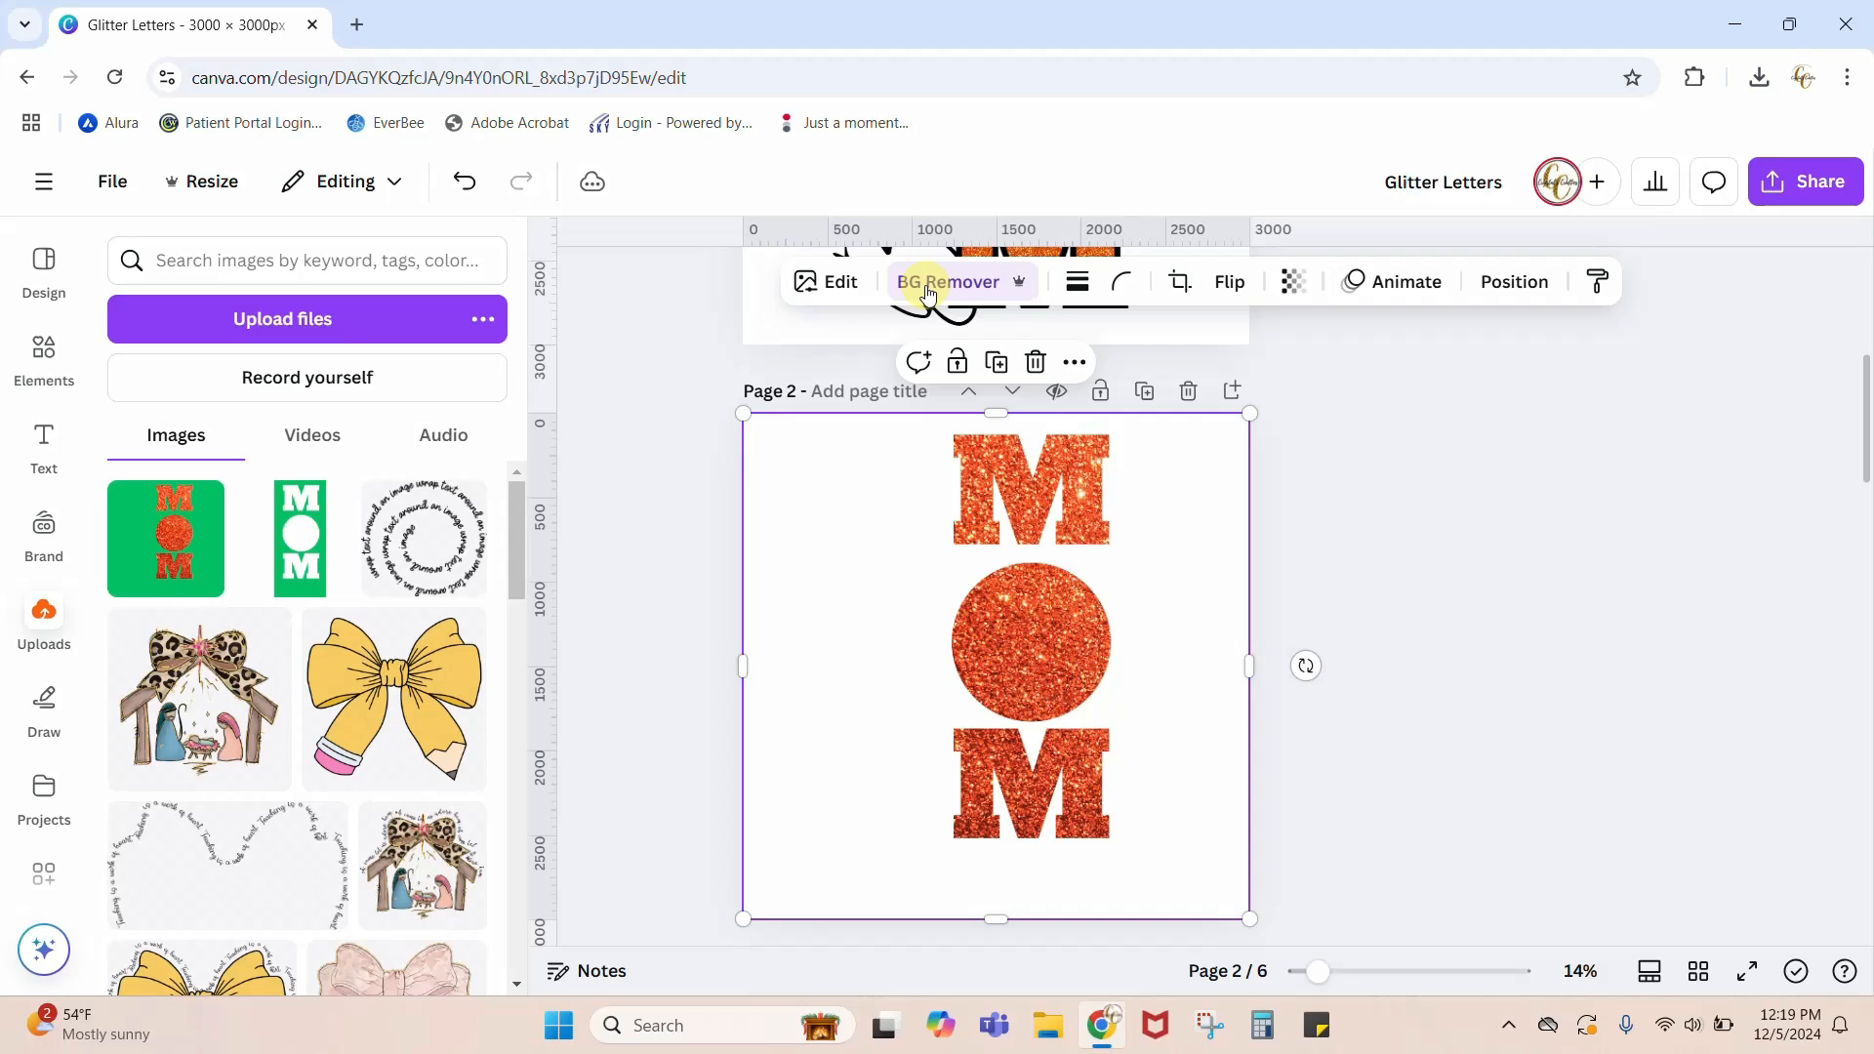
Step: Search the elements for BASKETBALL and limit the results to graphics
scroll(1419, 719, up, 5)
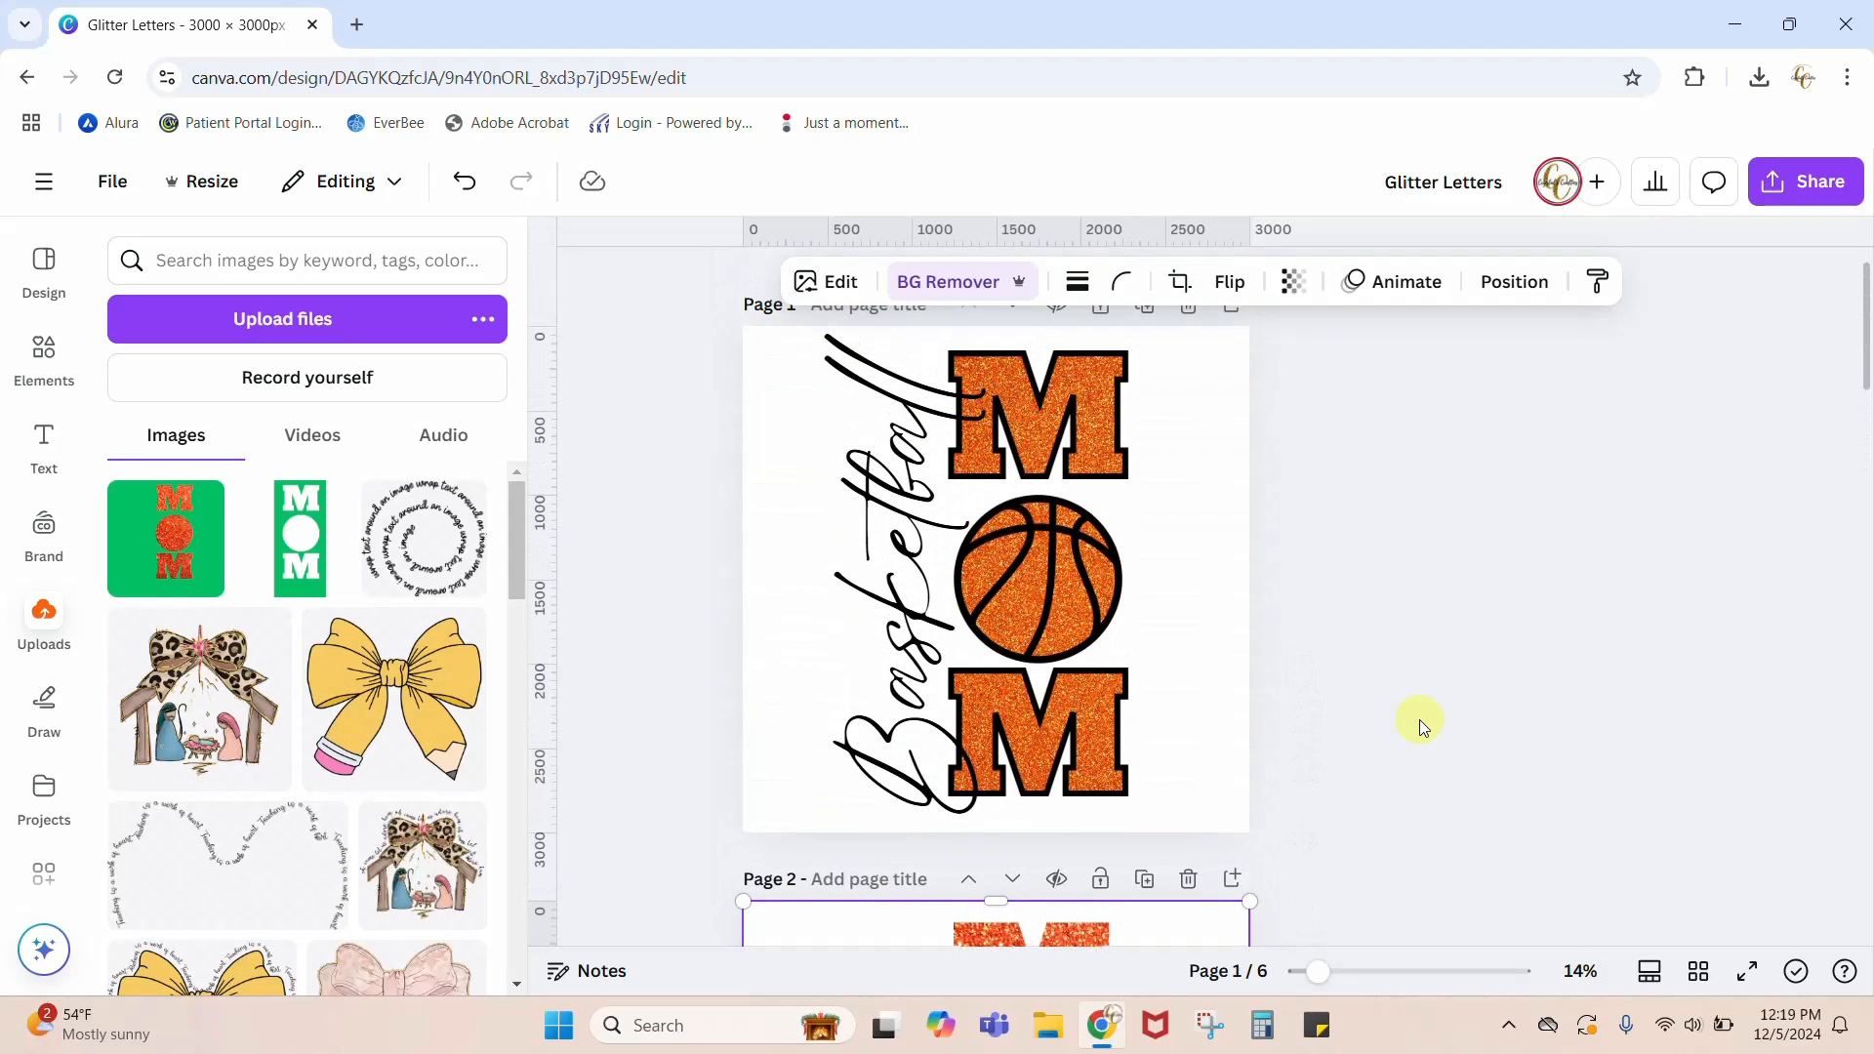
scroll(1418, 718, down, 10)
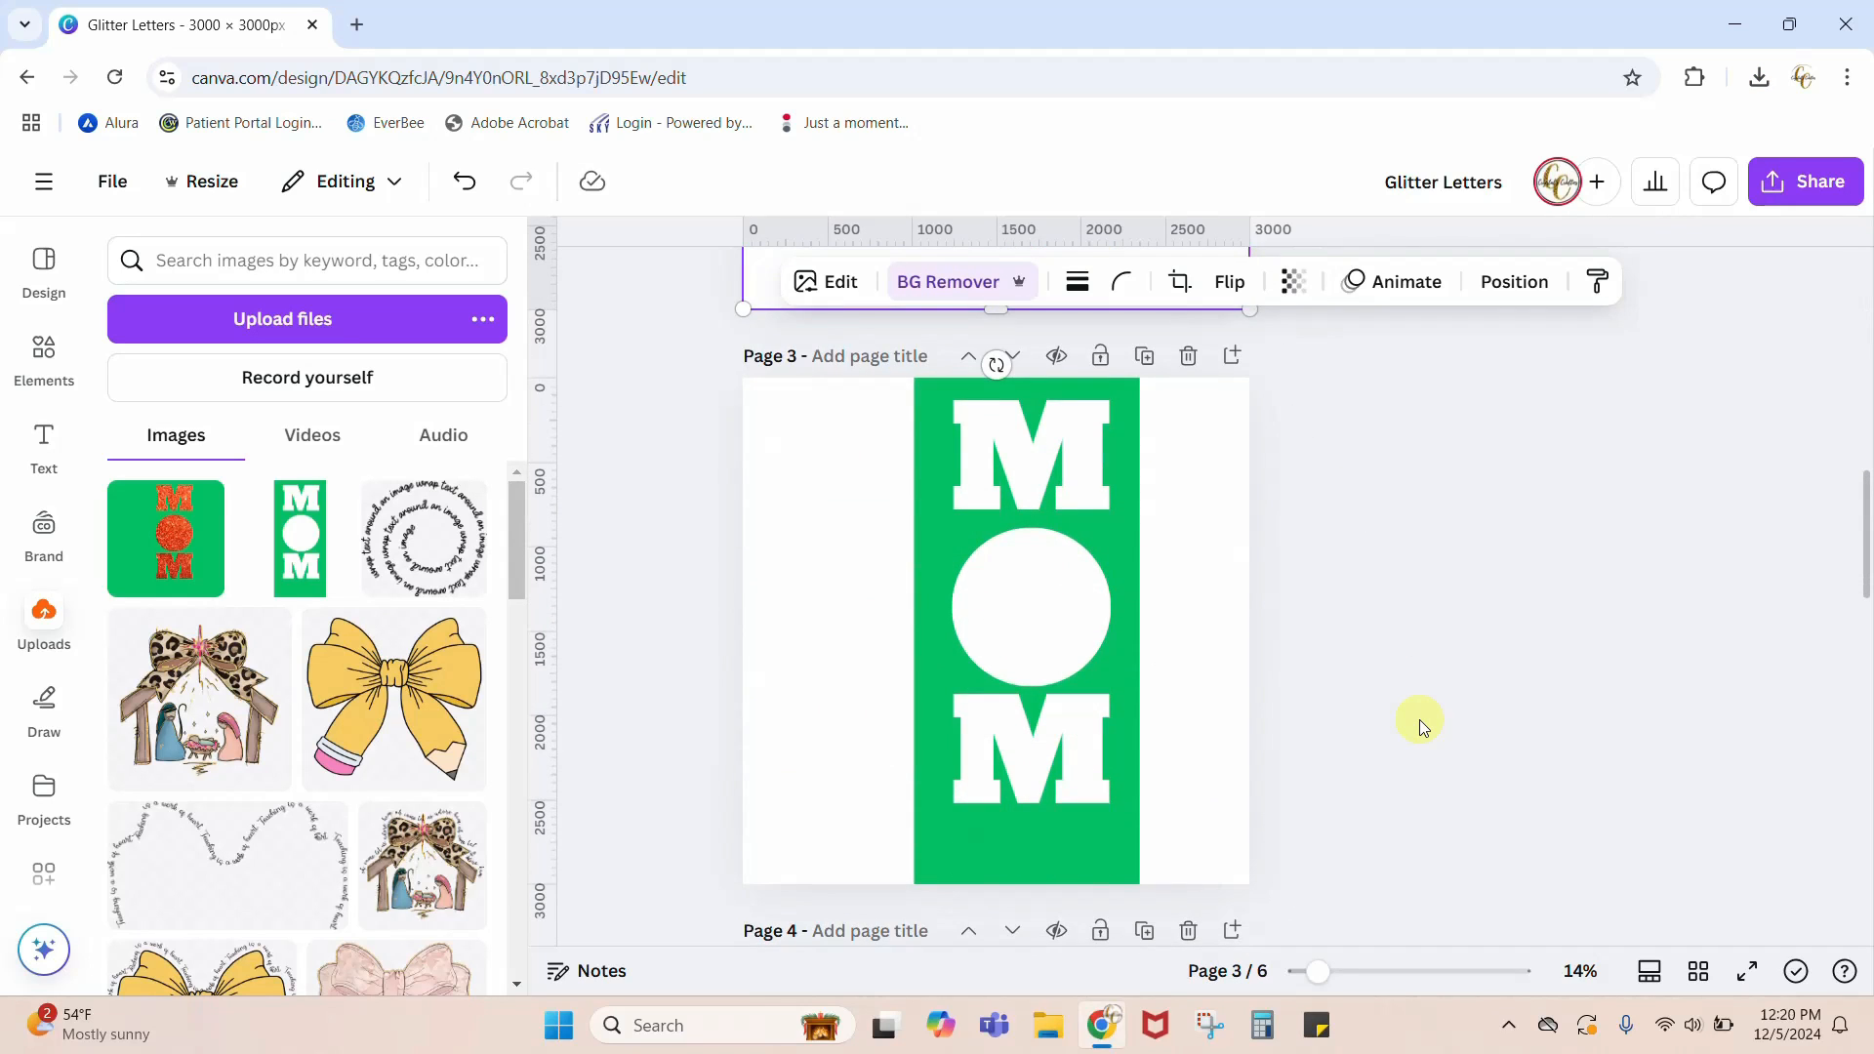
scroll(1419, 719, up, 6)
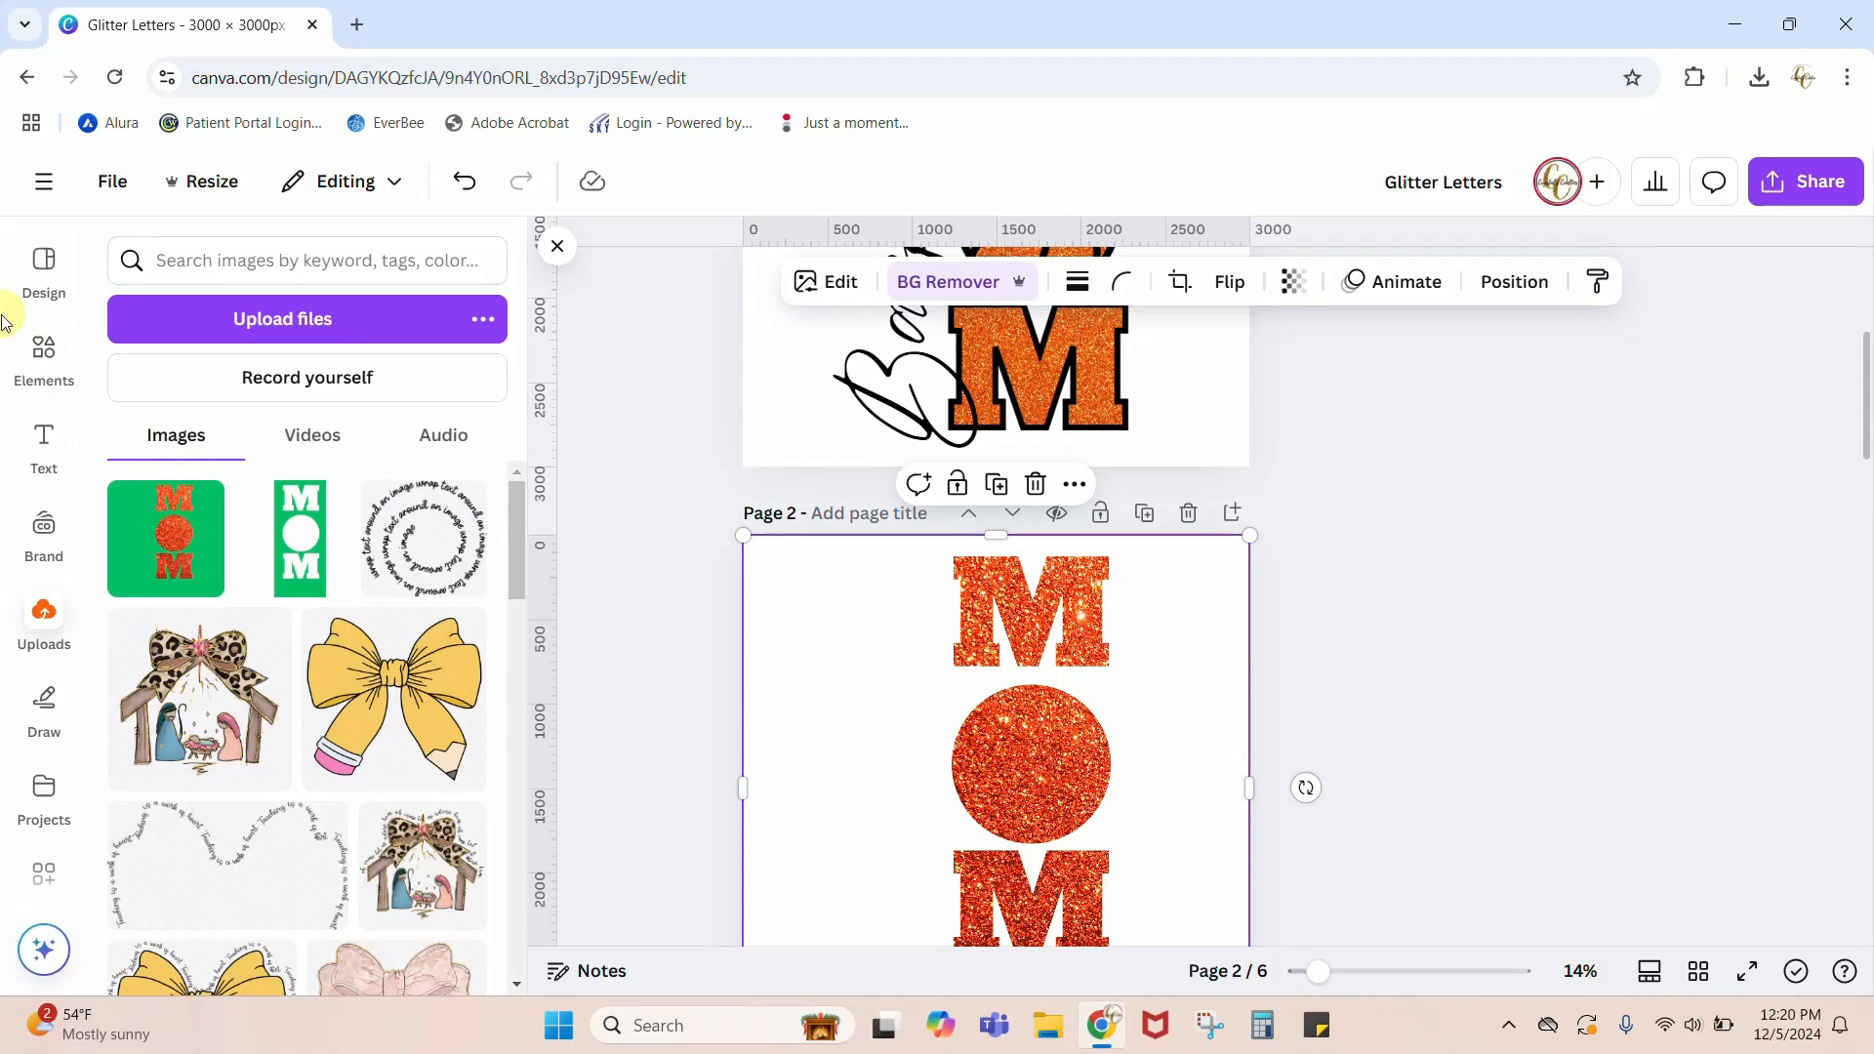
click(37, 363)
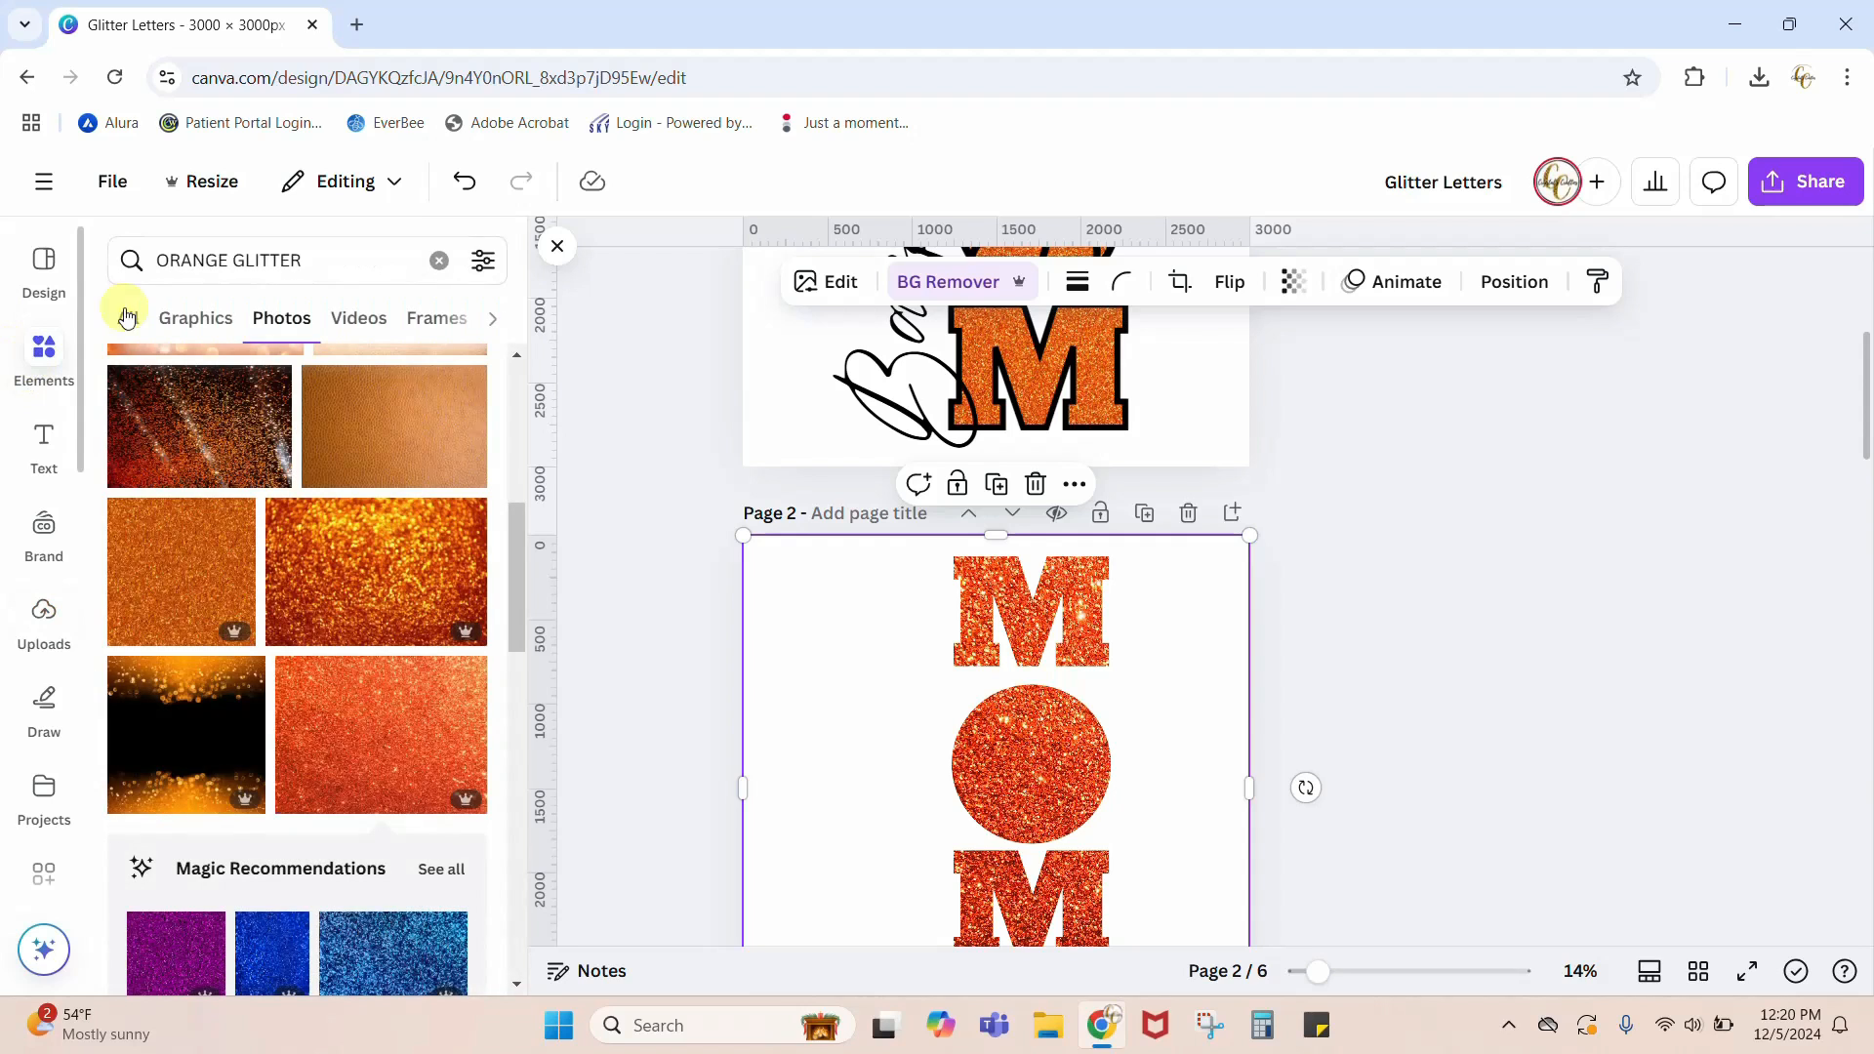
click(336, 258)
text(BA)
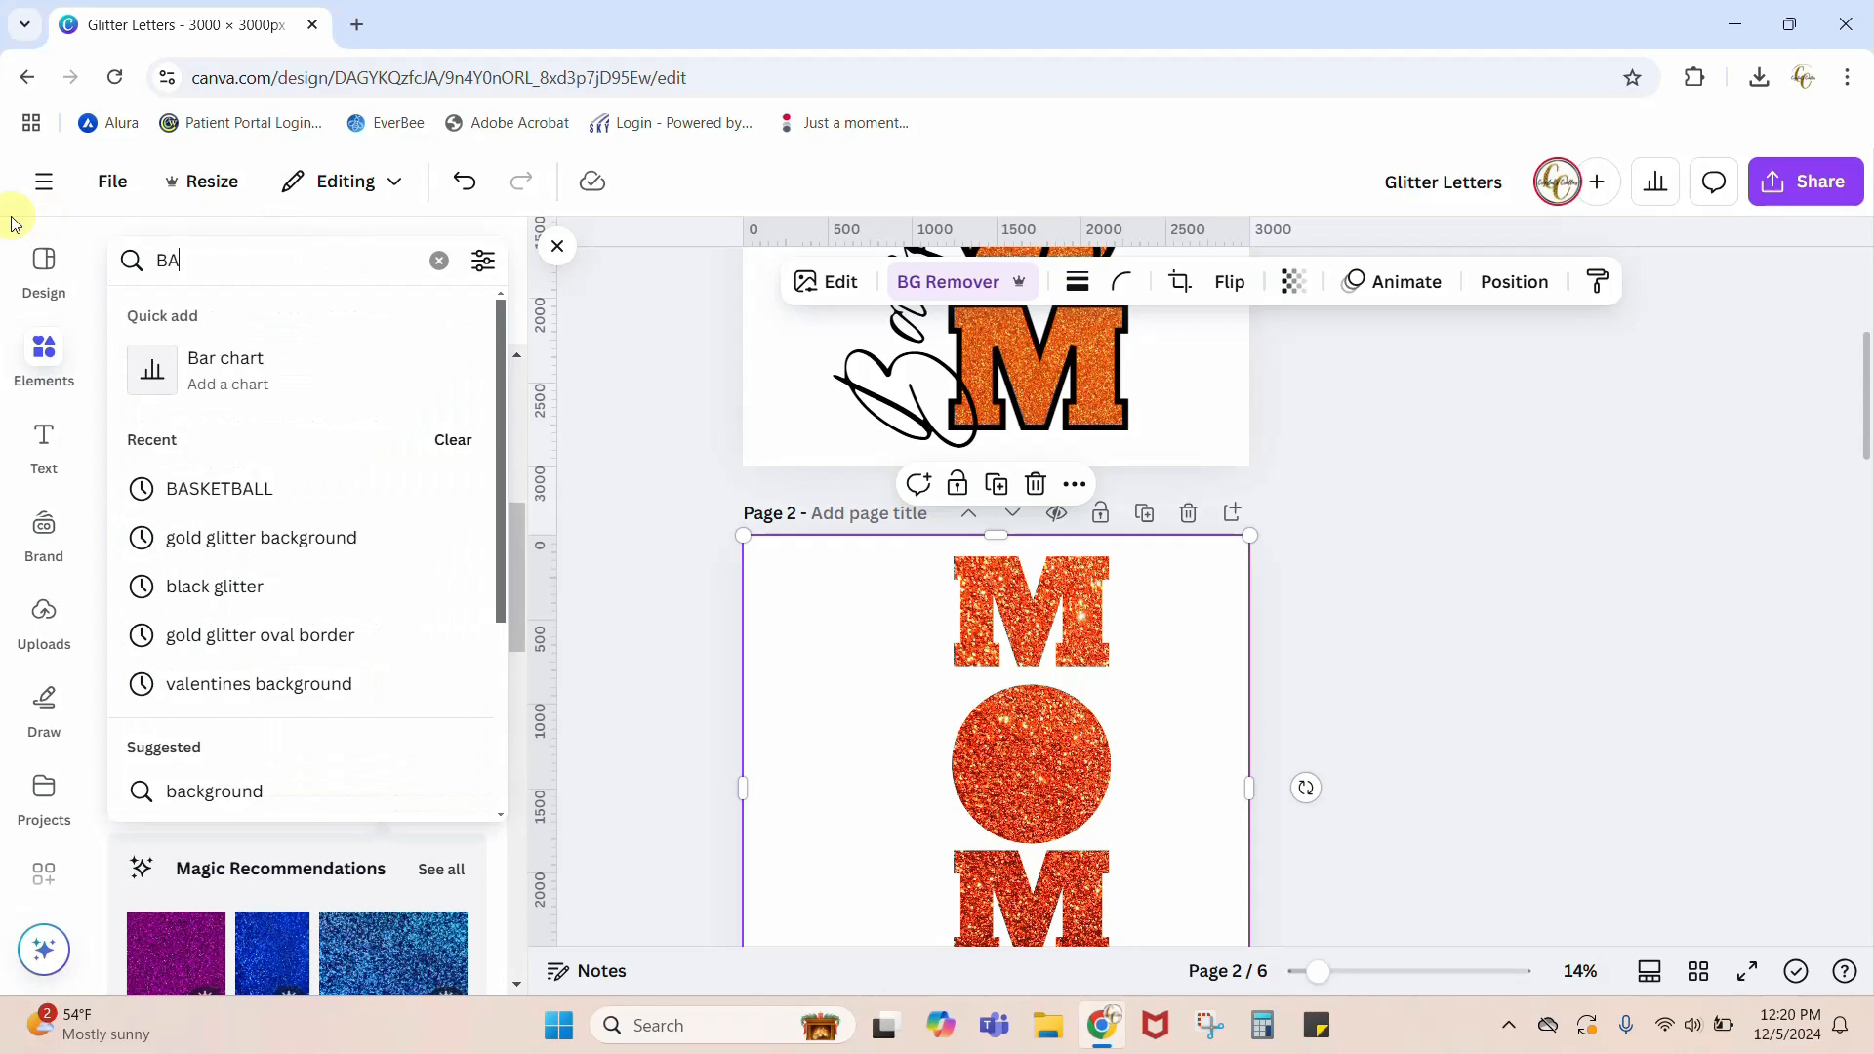
text(SKETBALL)
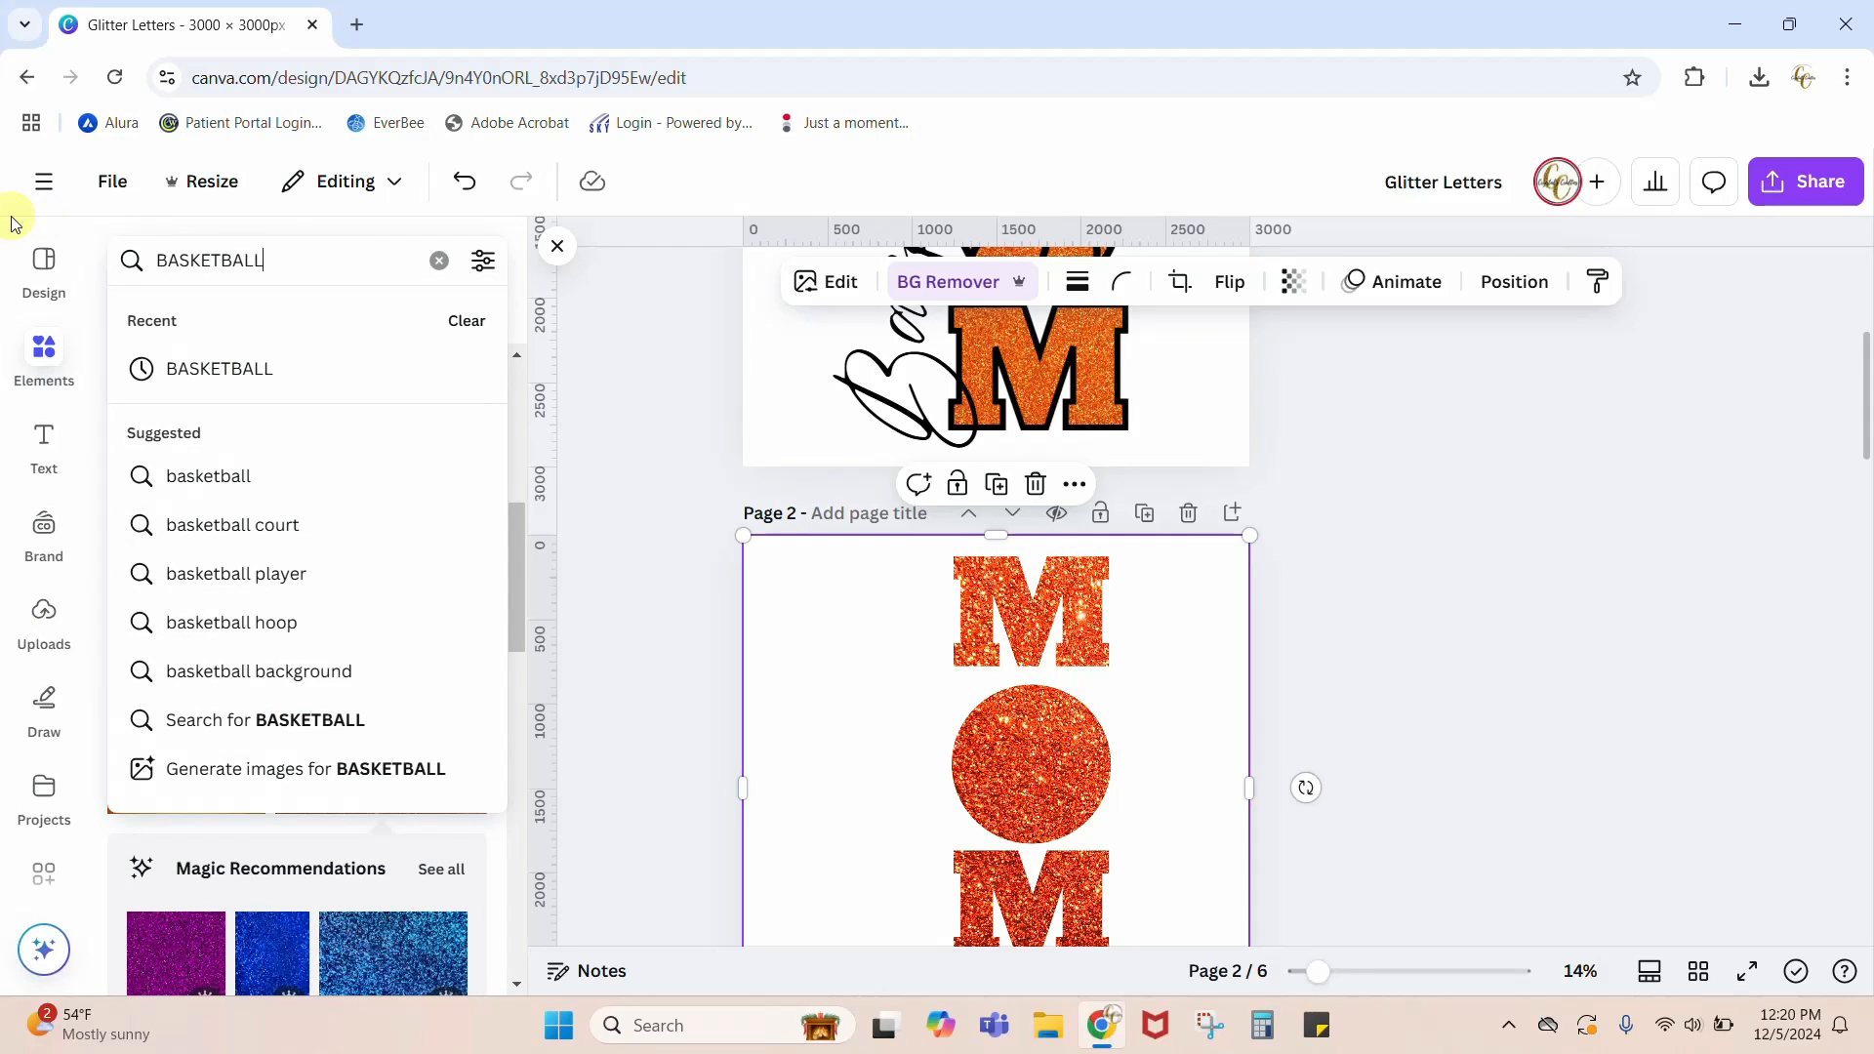
key(Return)
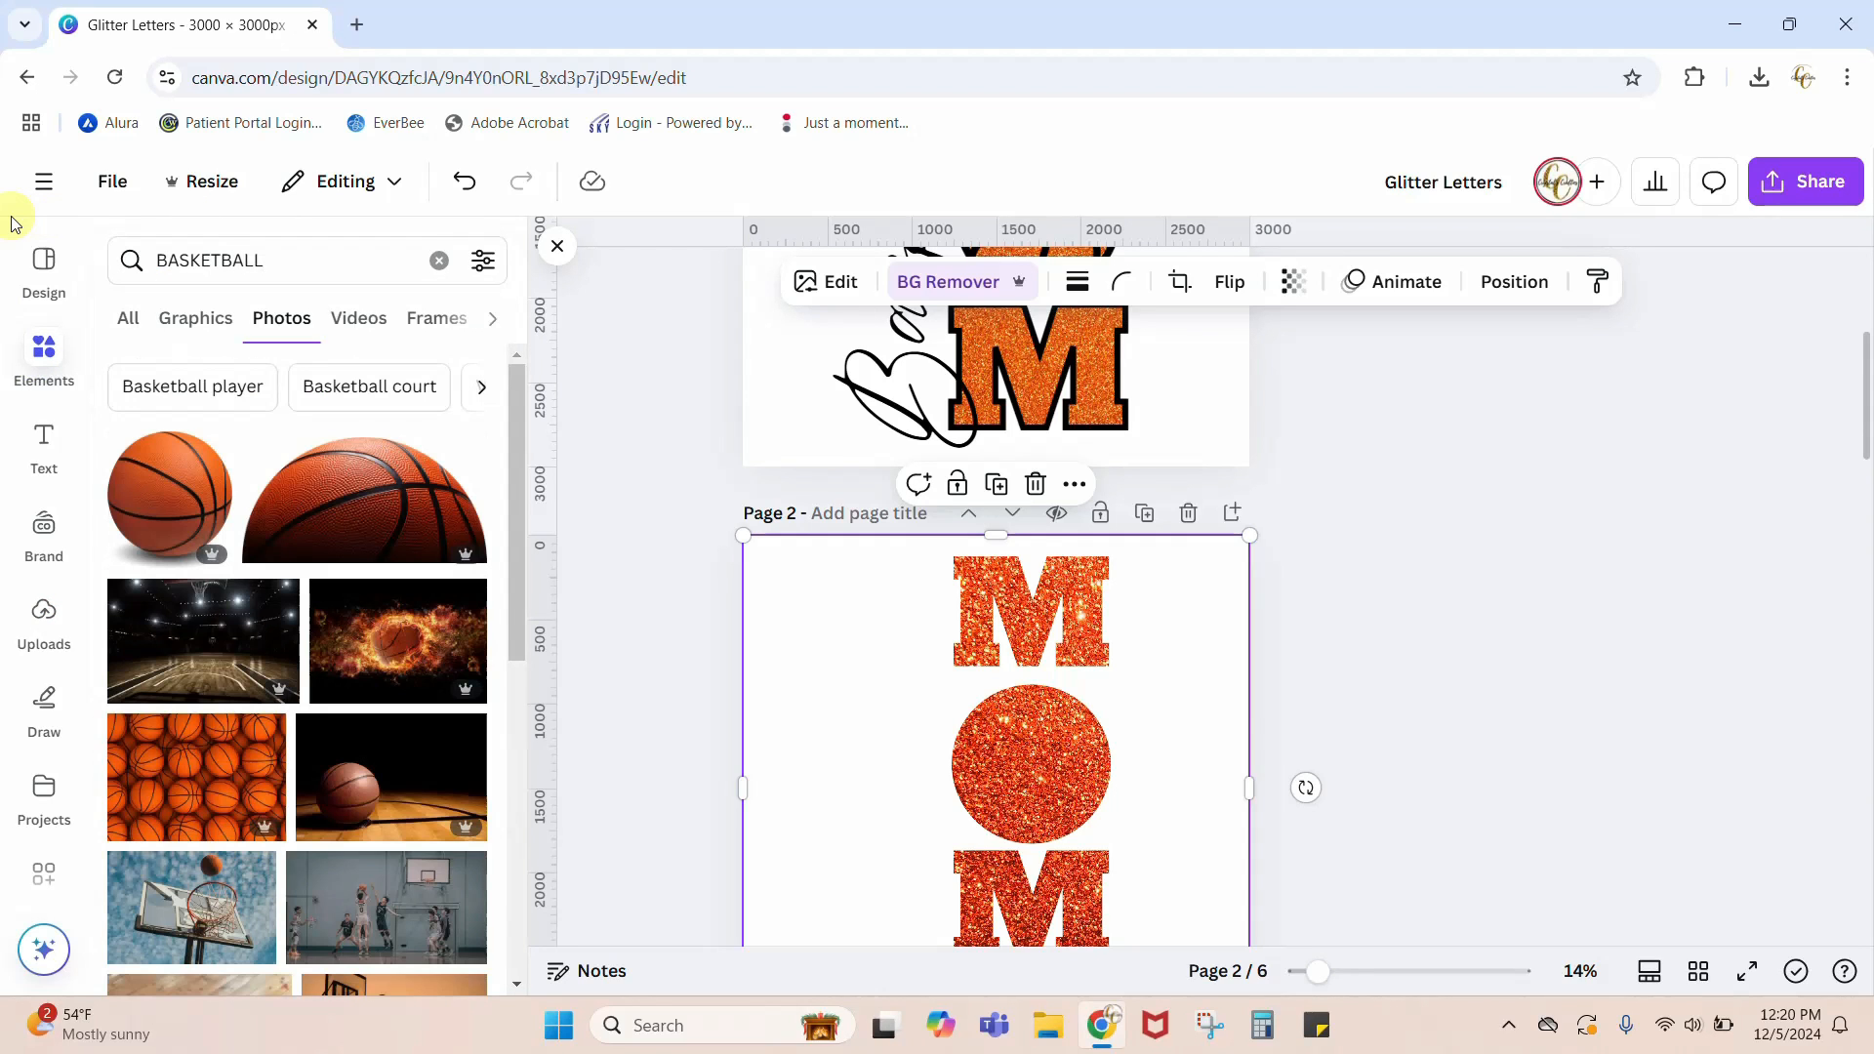
click(200, 320)
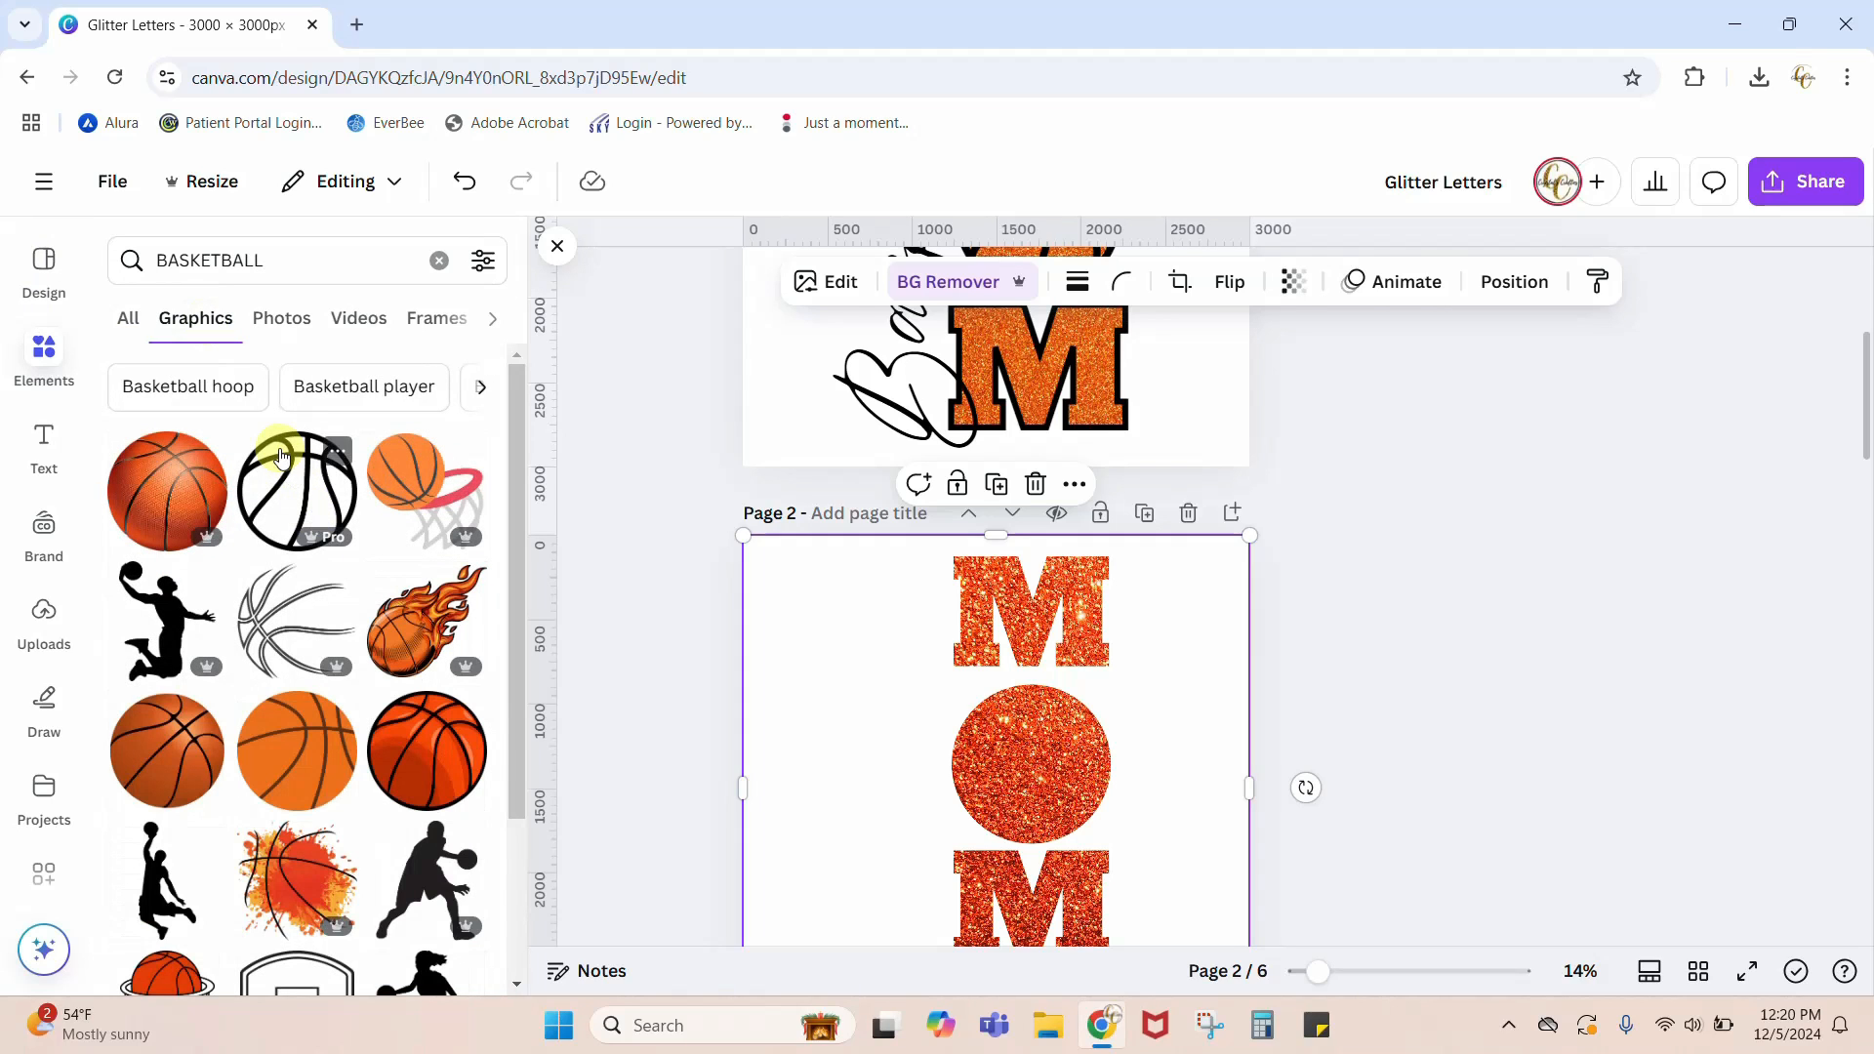
Step: Add the black basketball outline graphic to page 2 and center it over the glitter circle
click(297, 490)
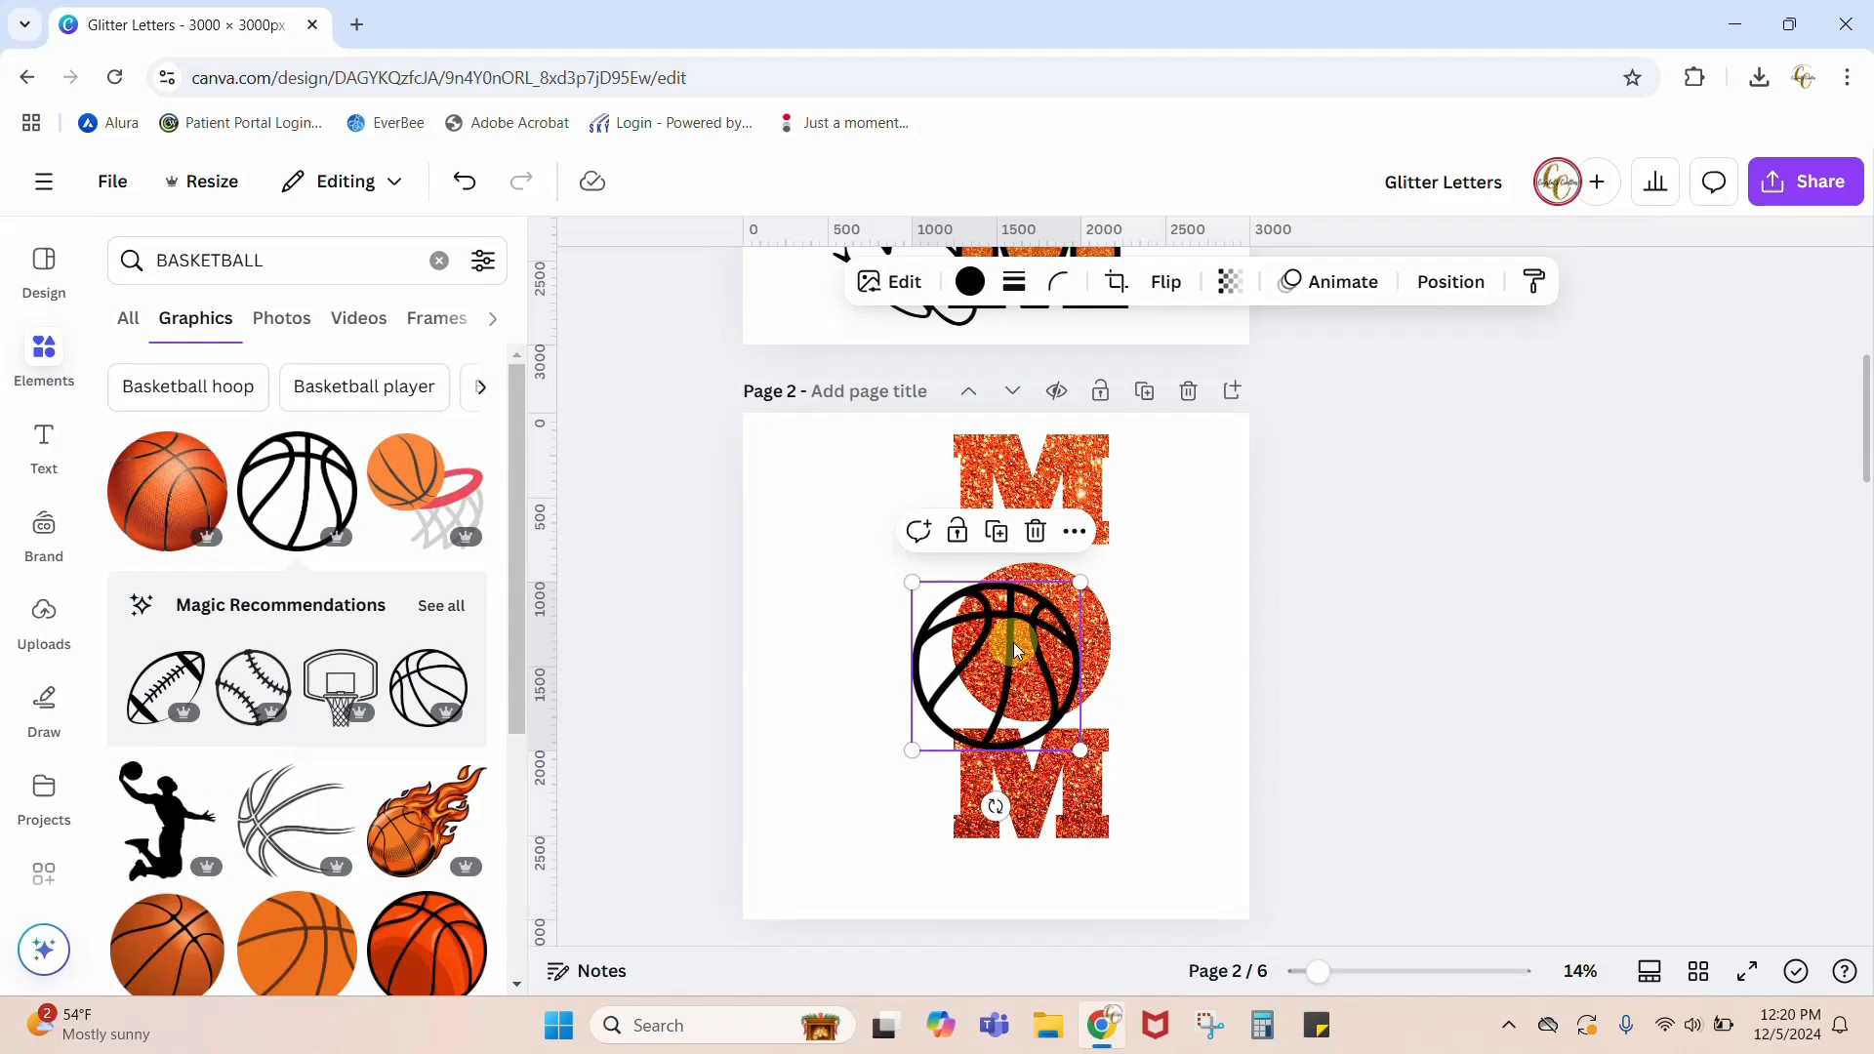
drag(1007, 642, 1039, 621)
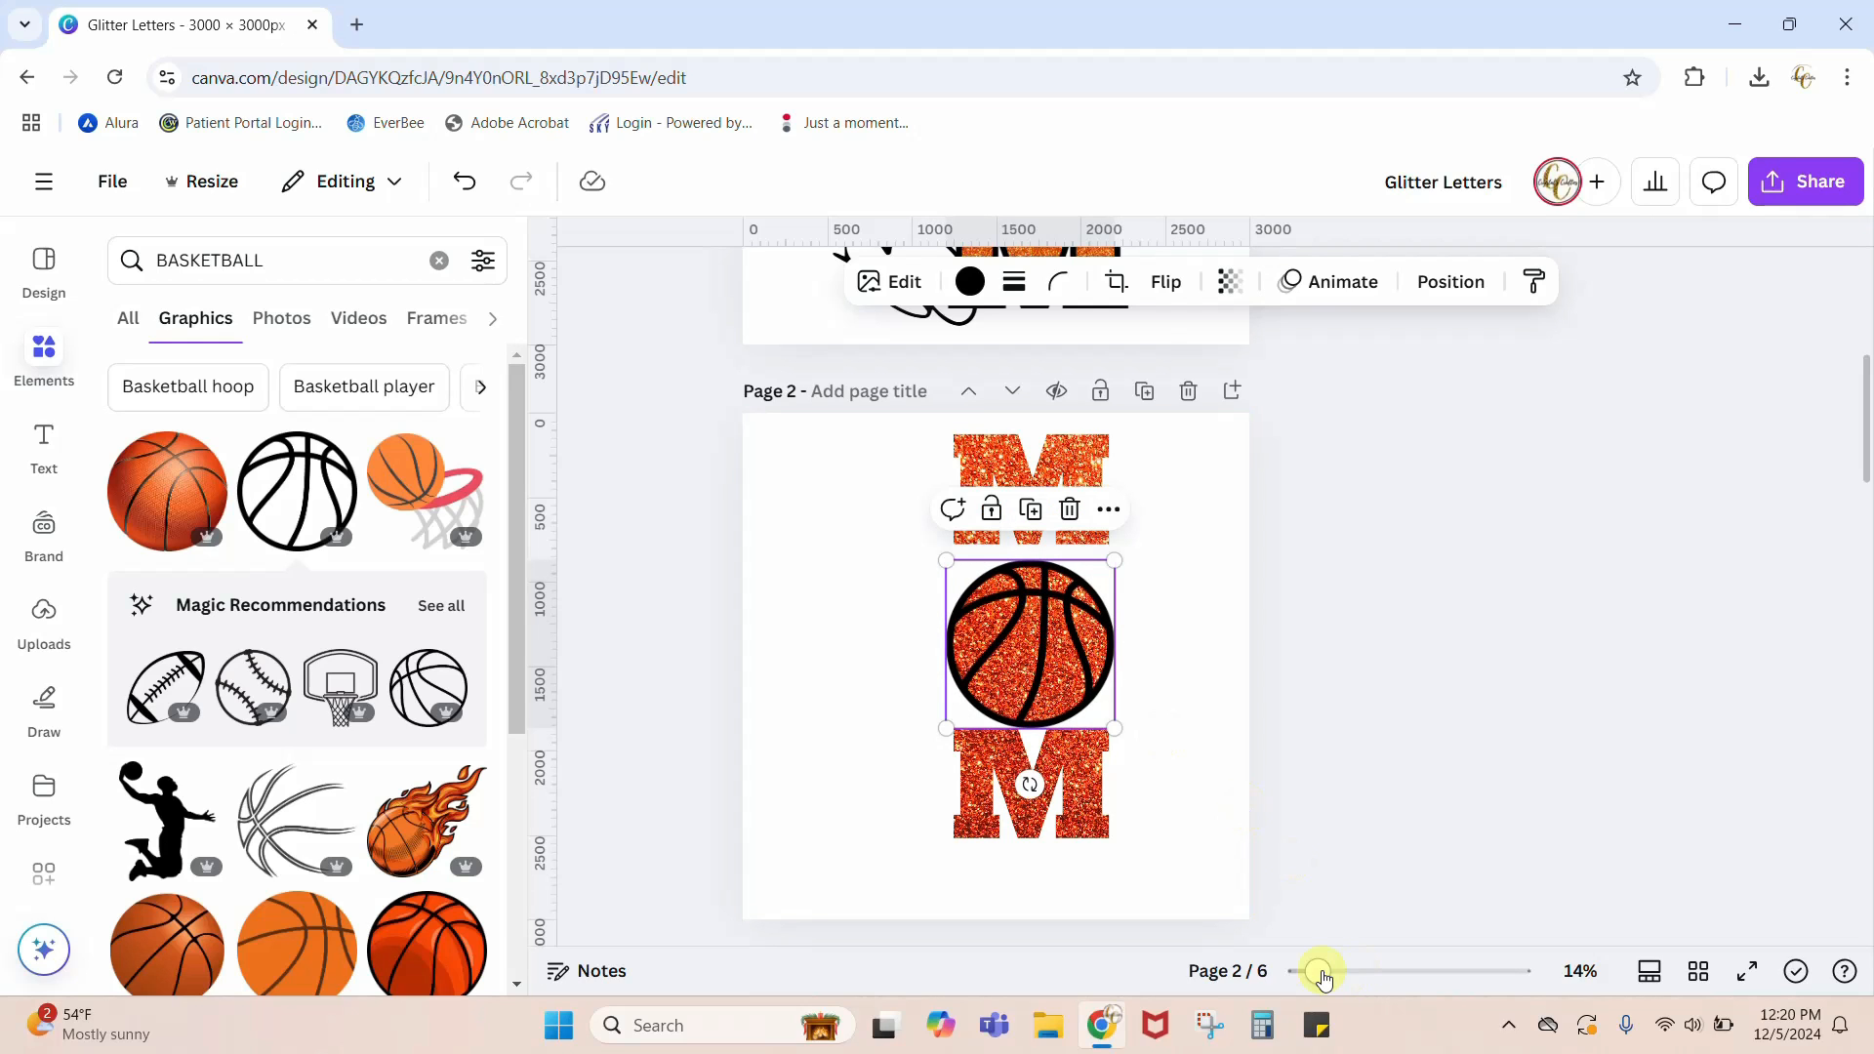
drag(1316, 971, 1365, 969)
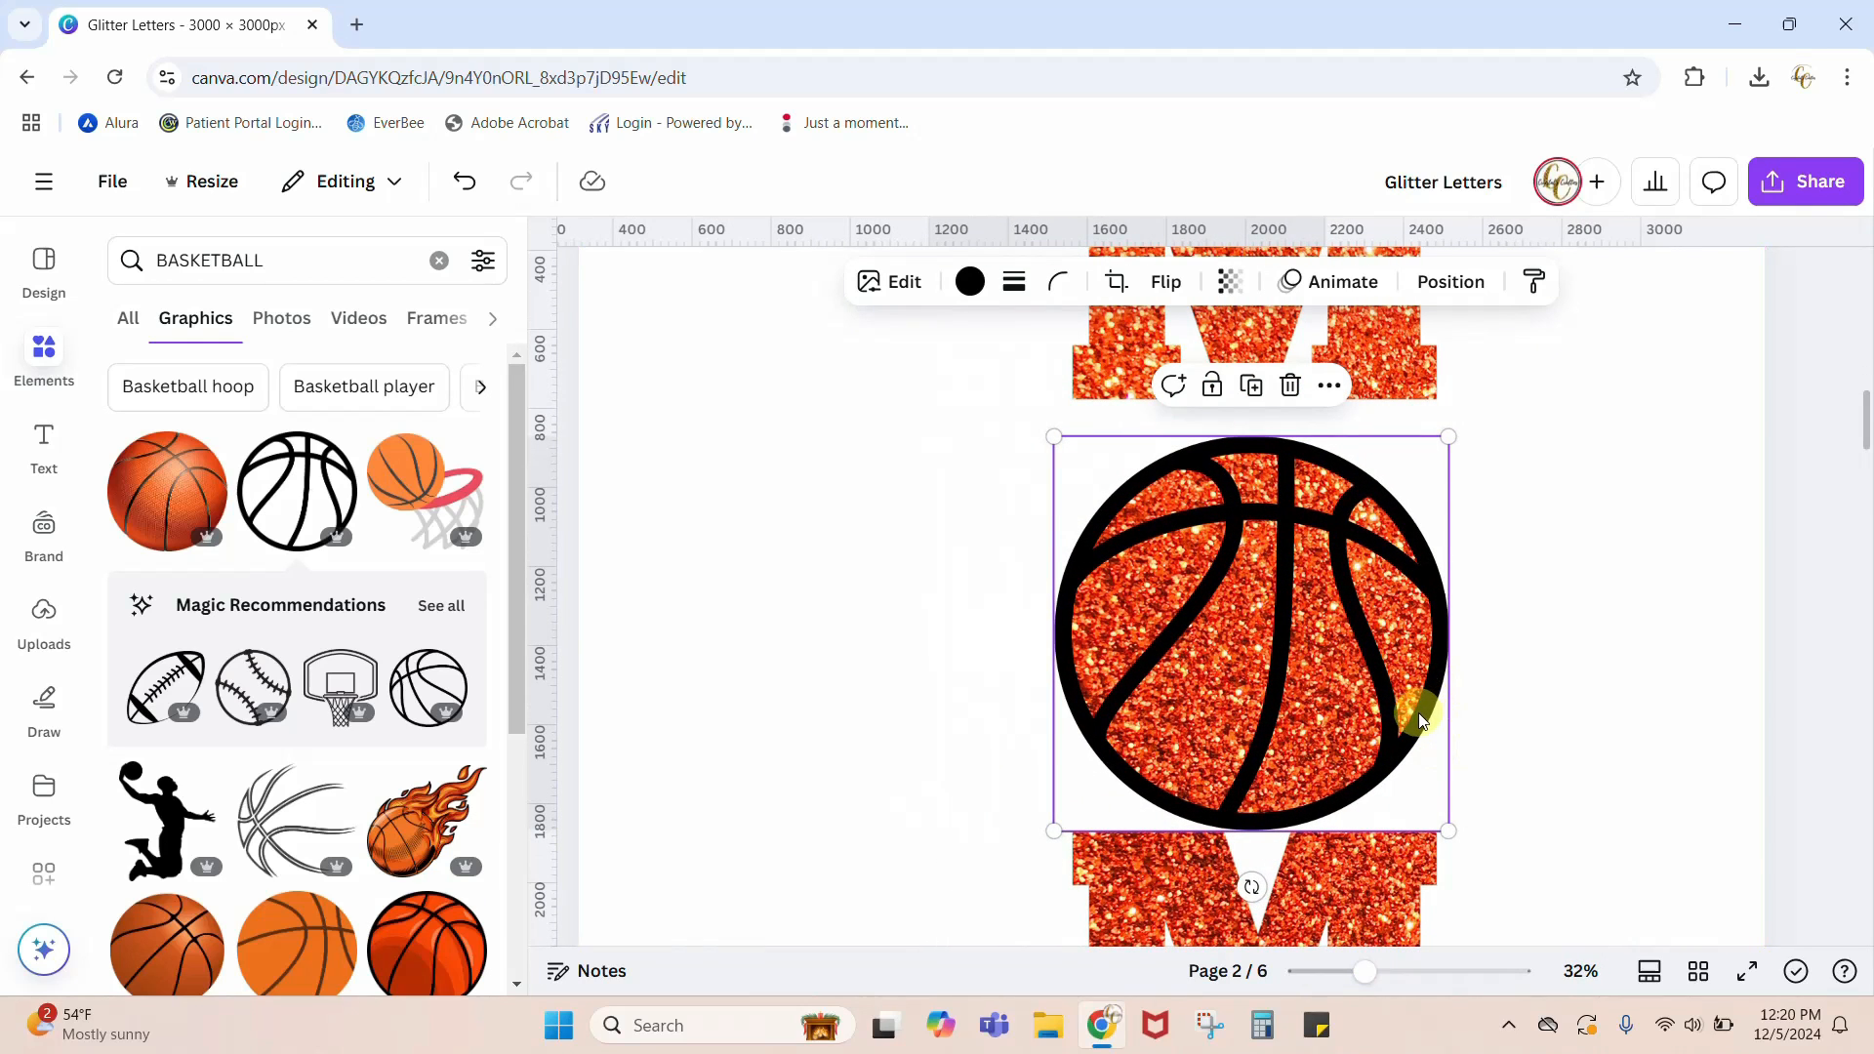
drag(1420, 712, 1422, 712)
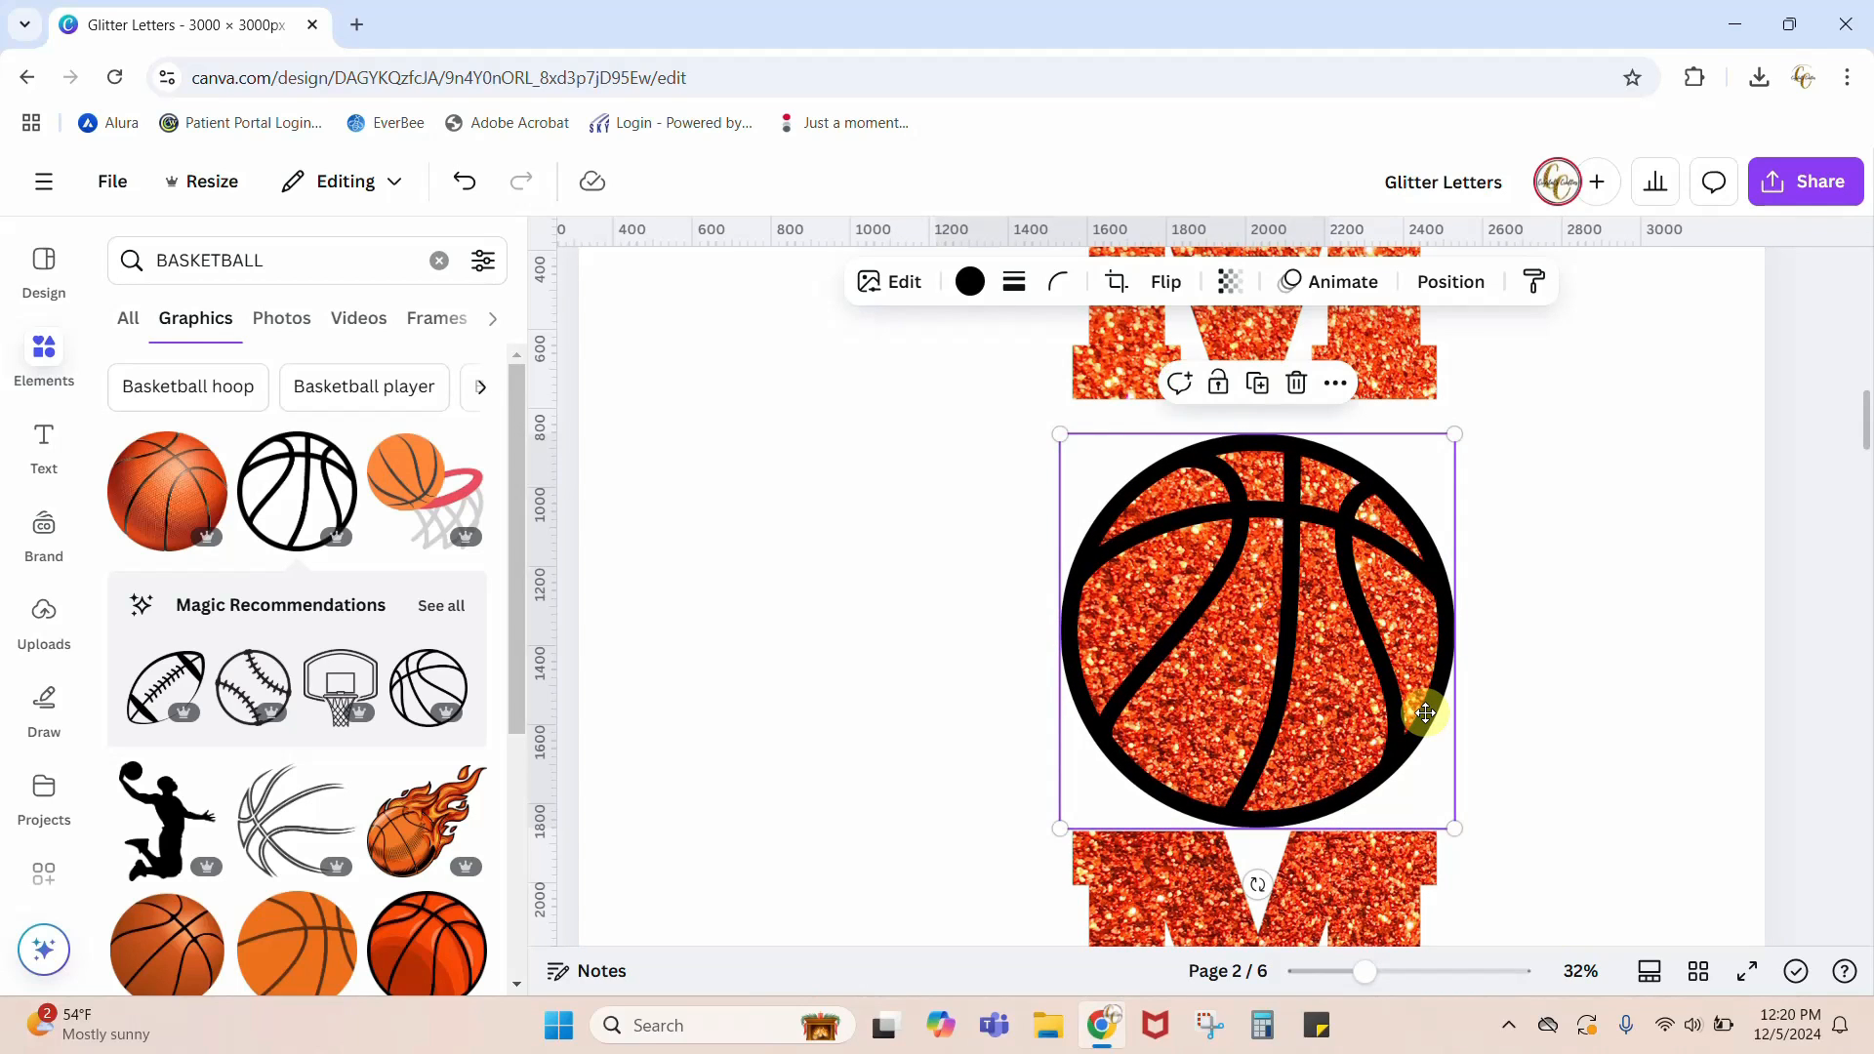
click(1599, 728)
Step: Switch to the MAMA (2).png image in Photos, examine the glitter circle's edge up close, and close the viewer
scroll(1598, 728, up, 5)
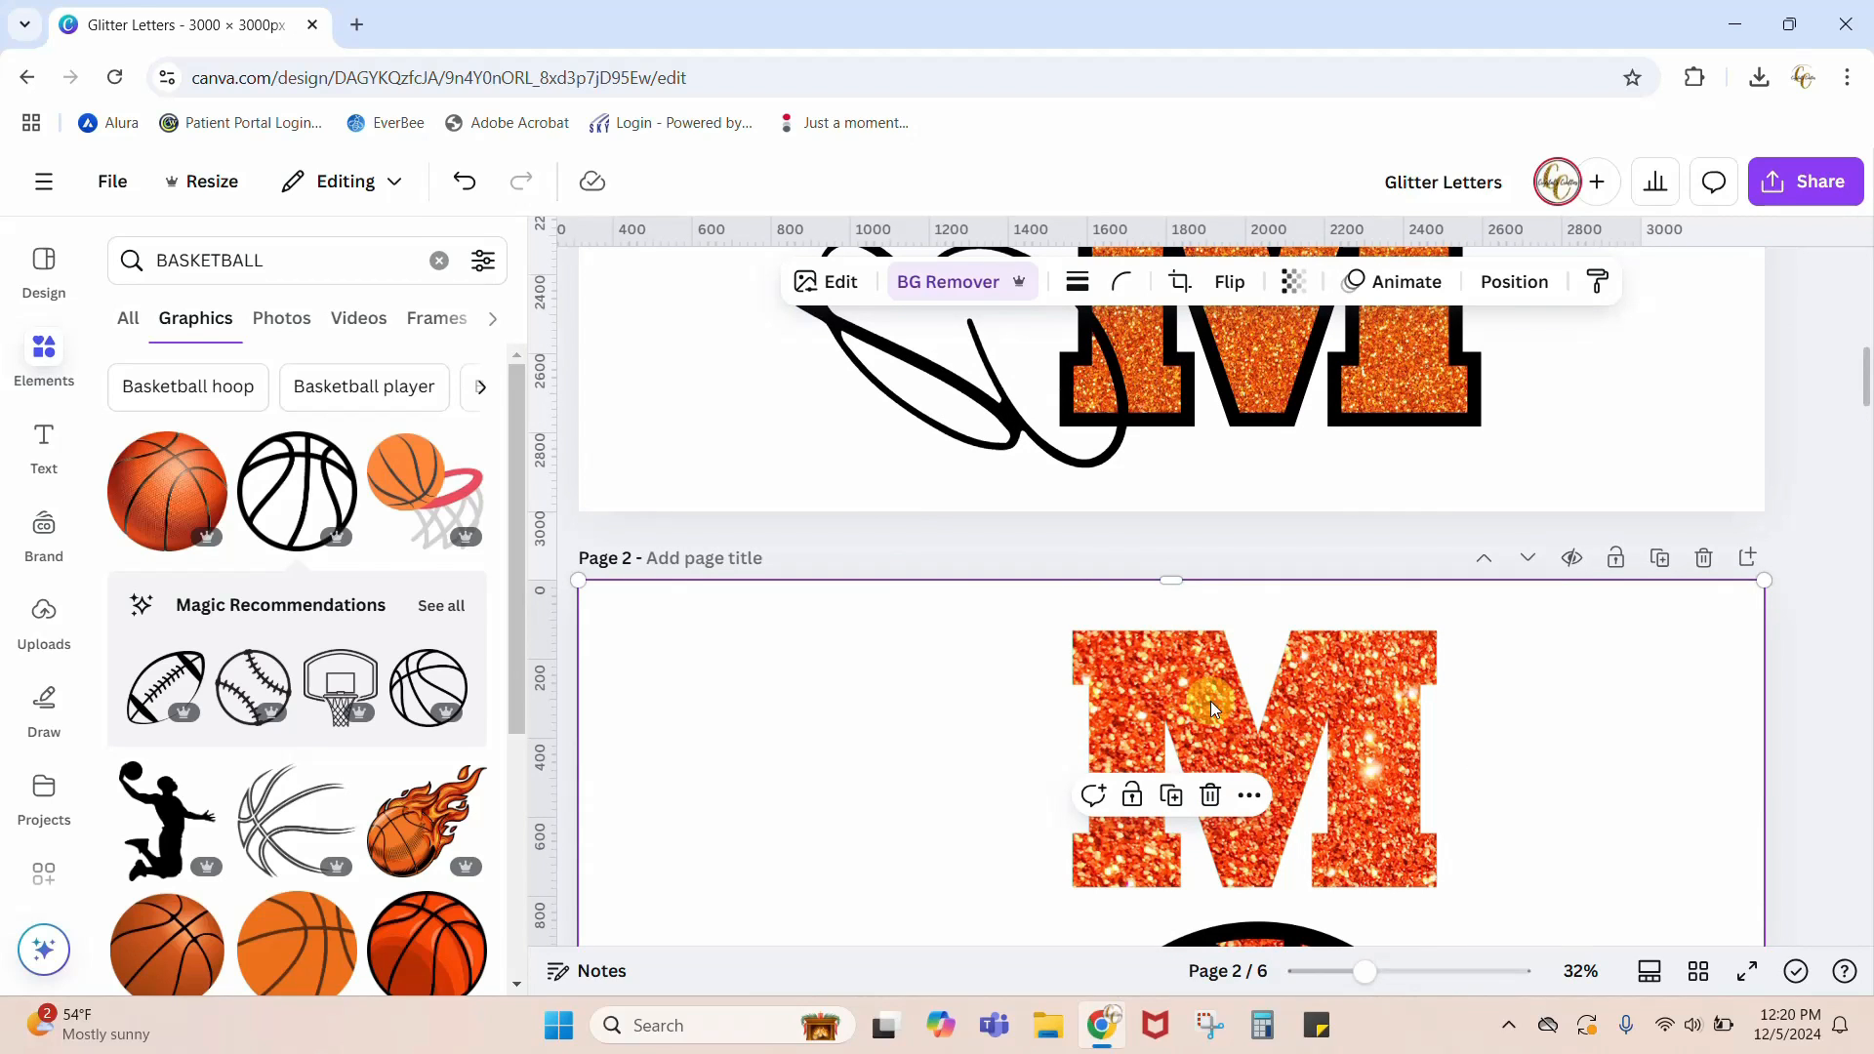
scroll(1622, 754, down, 3)
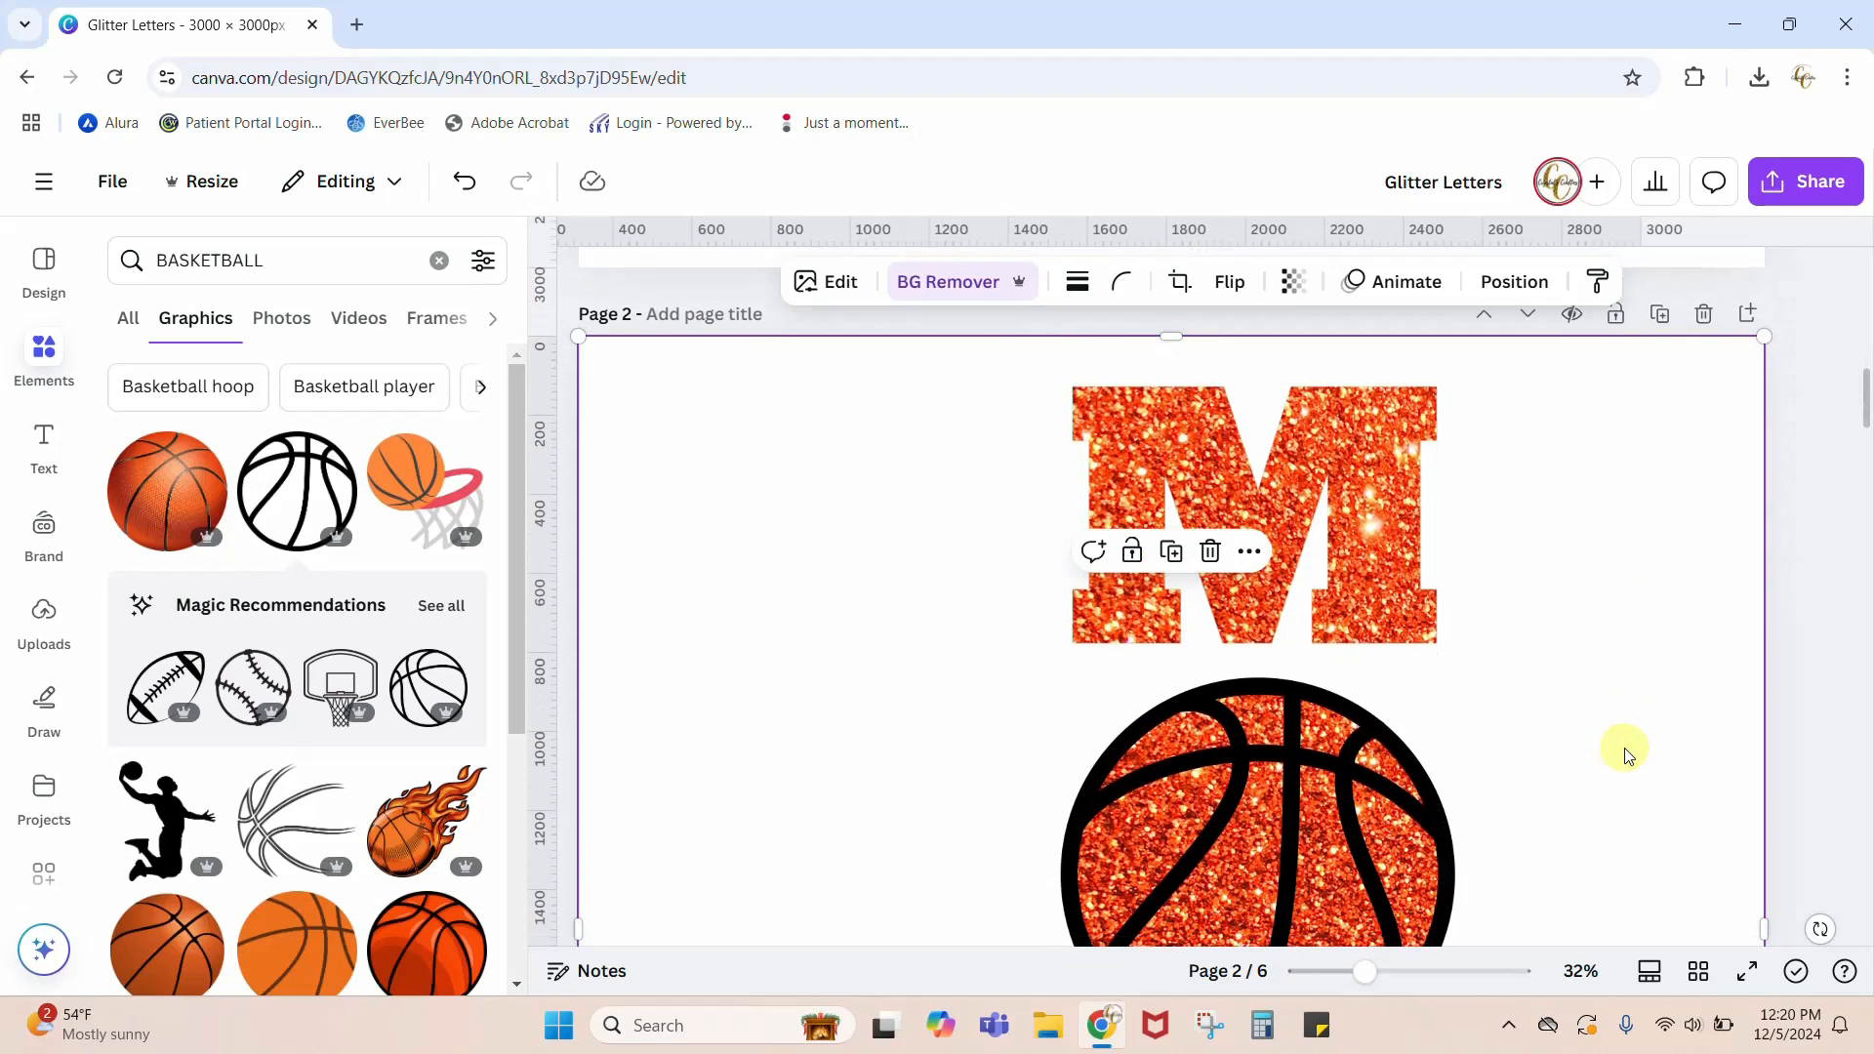
scroll(1624, 754, up, 4)
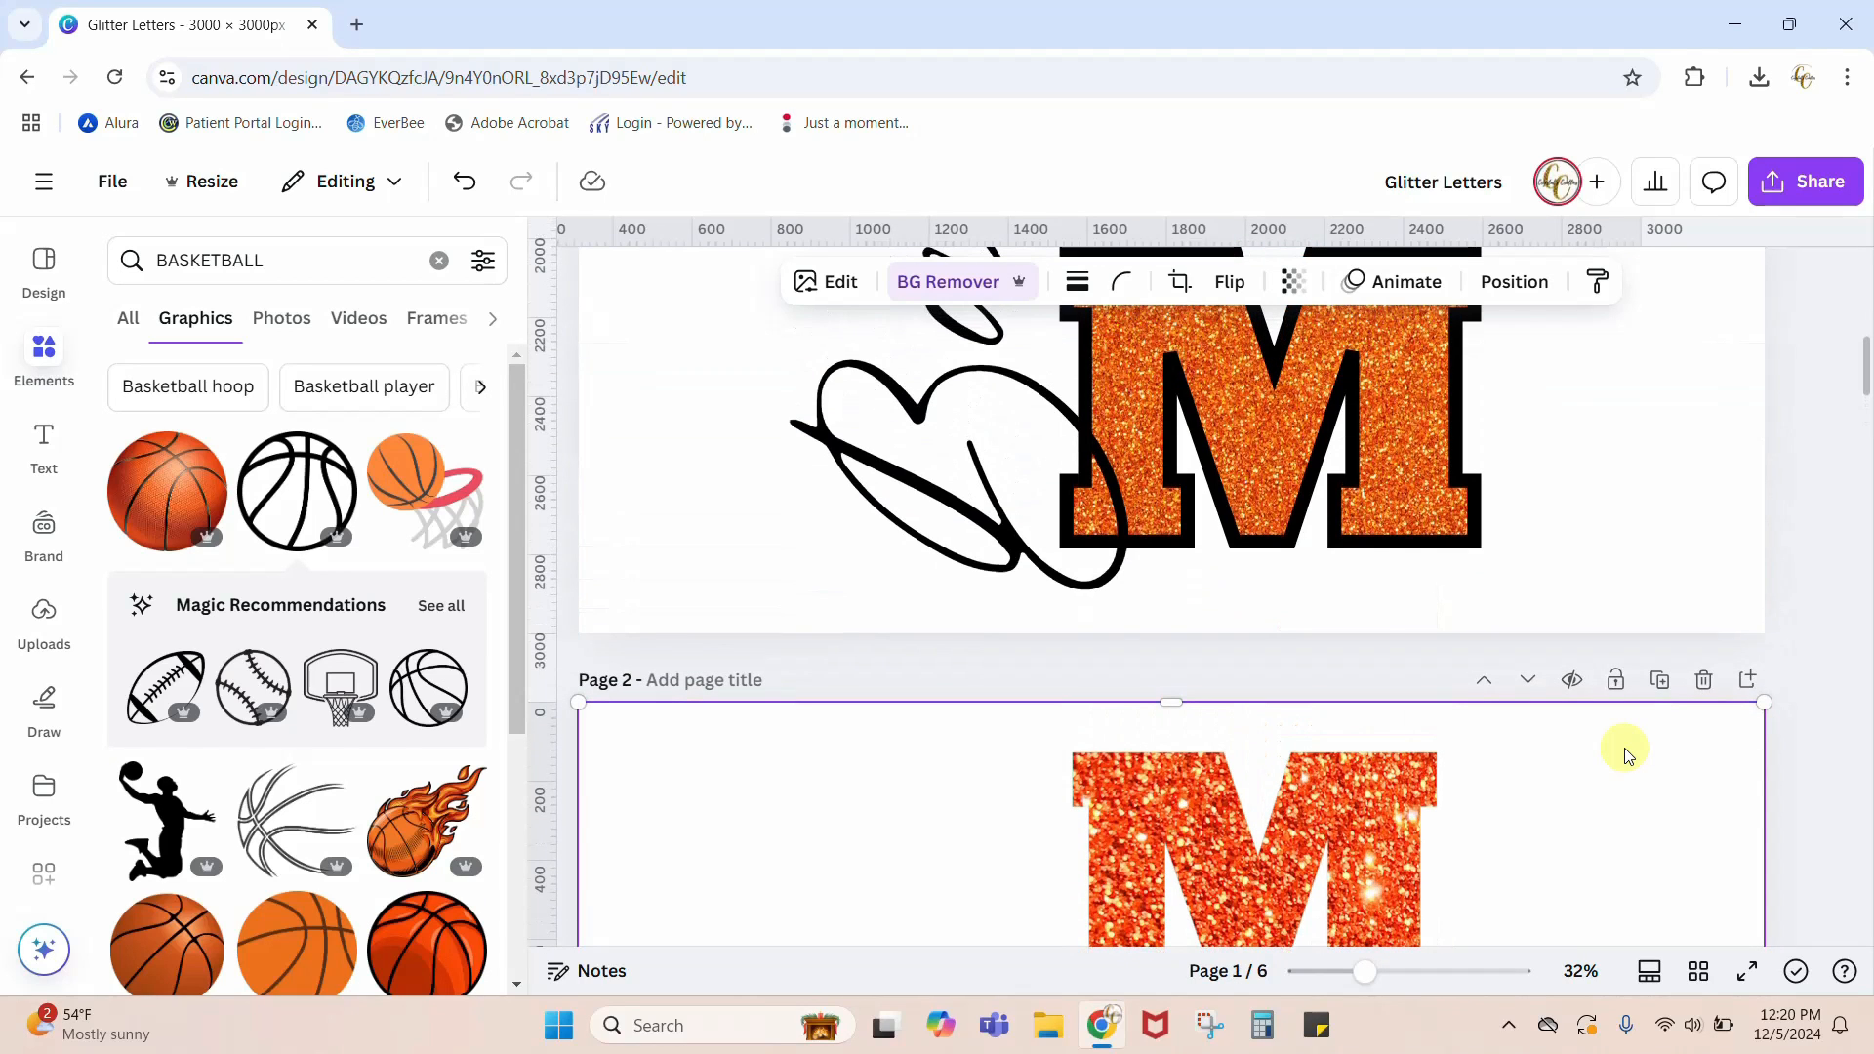
click(1738, 17)
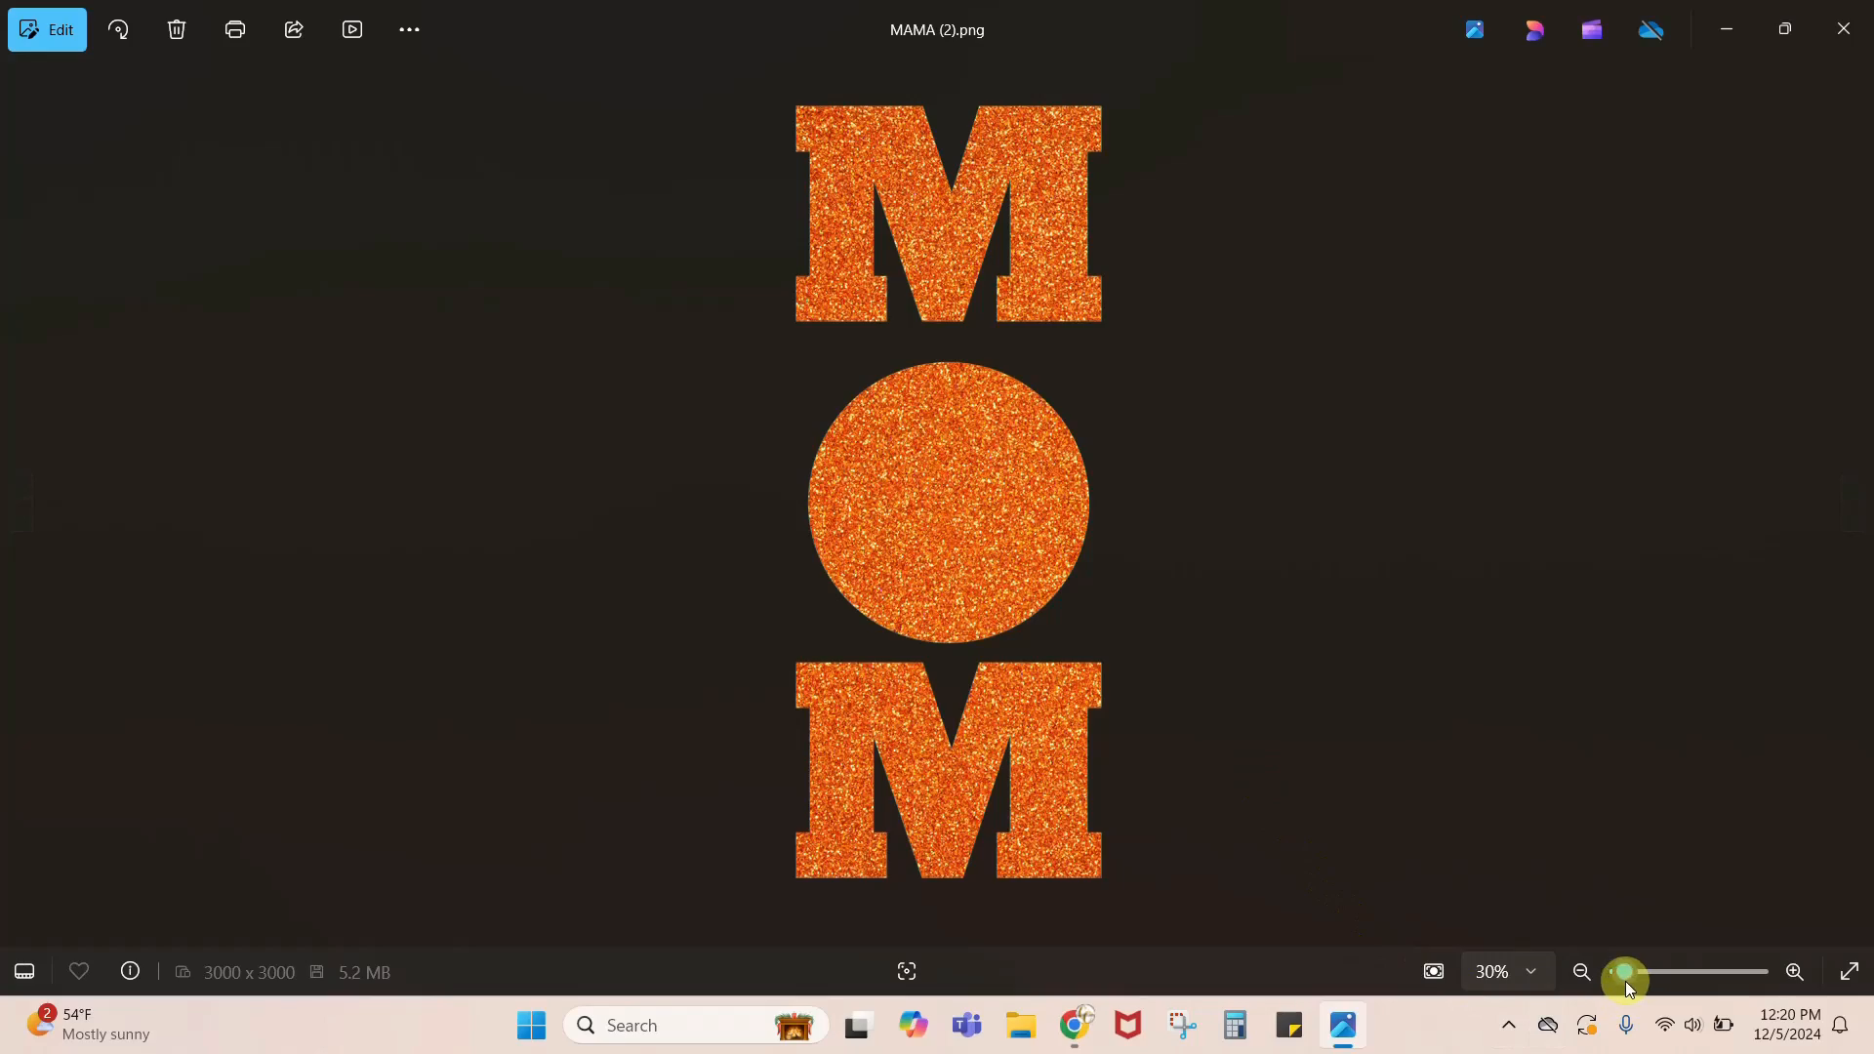
mouse_move(1625, 981)
mouse_down()
mouse_move(1665, 969)
mouse_move(1649, 972)
mouse_up()
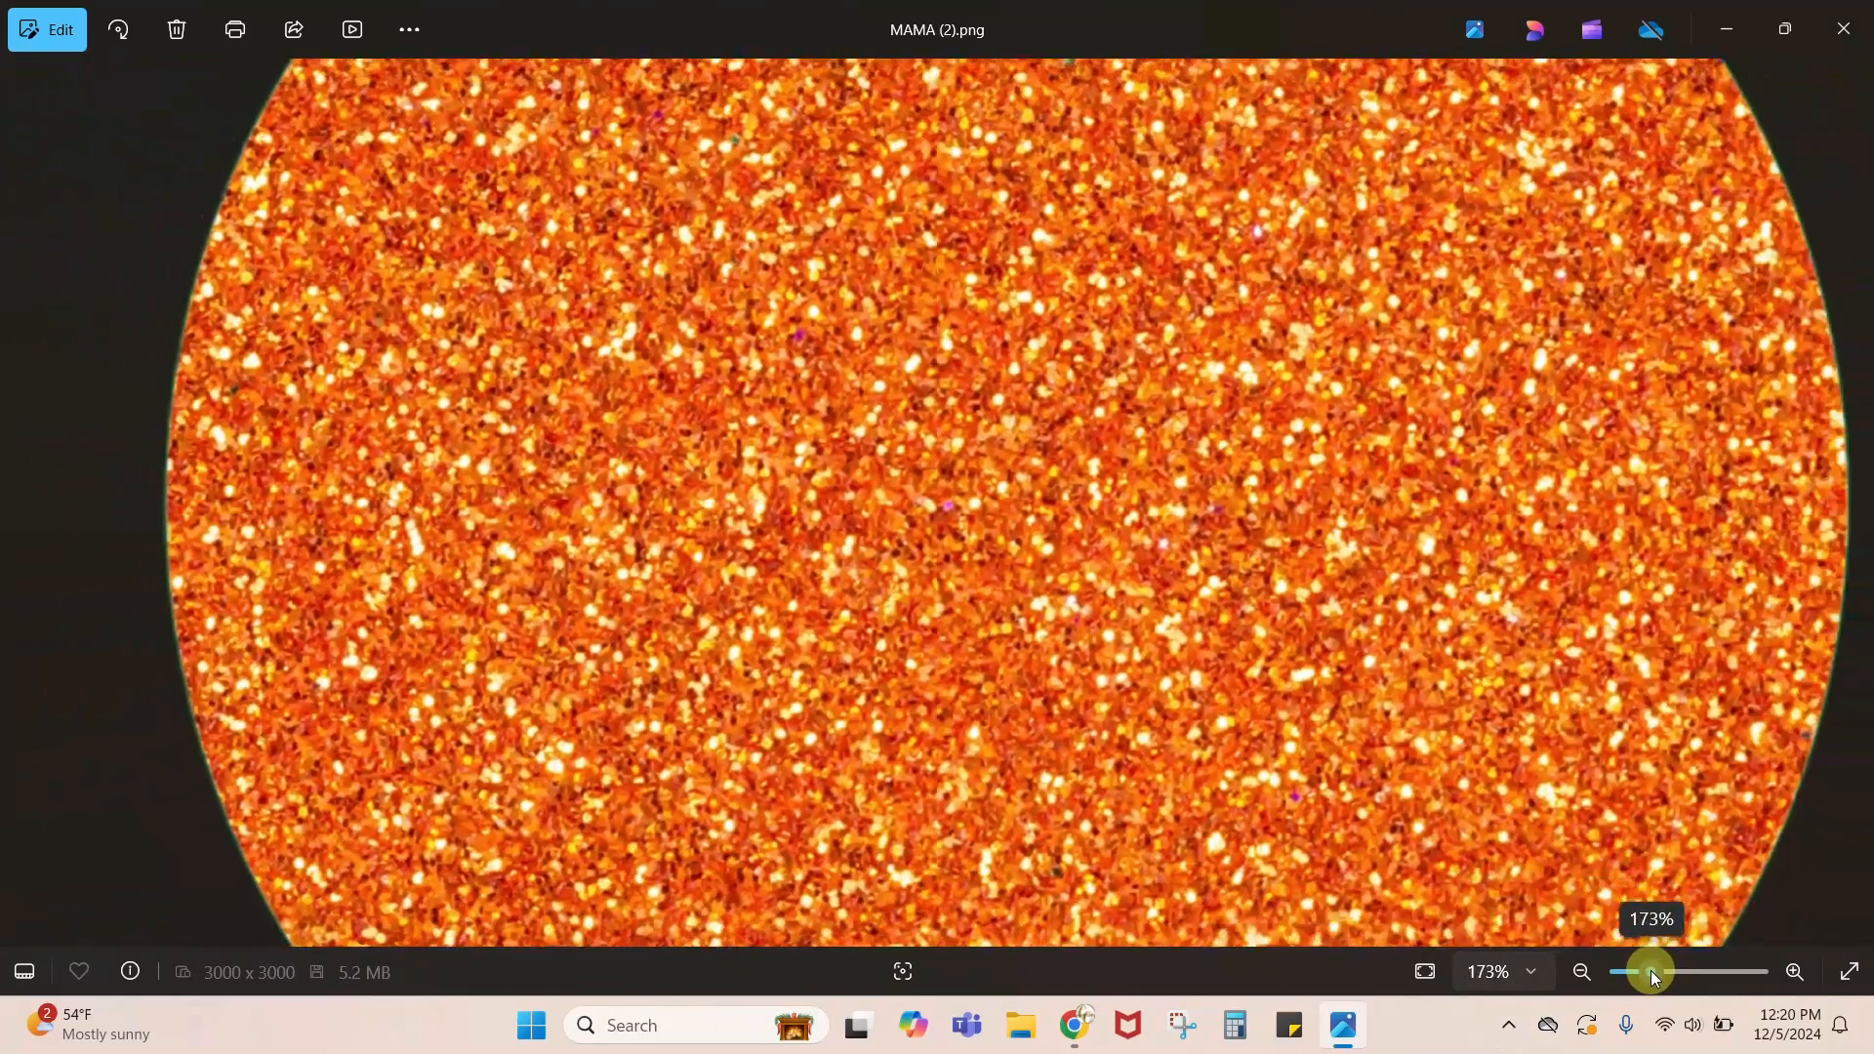
drag(1615, 657, 829, 656)
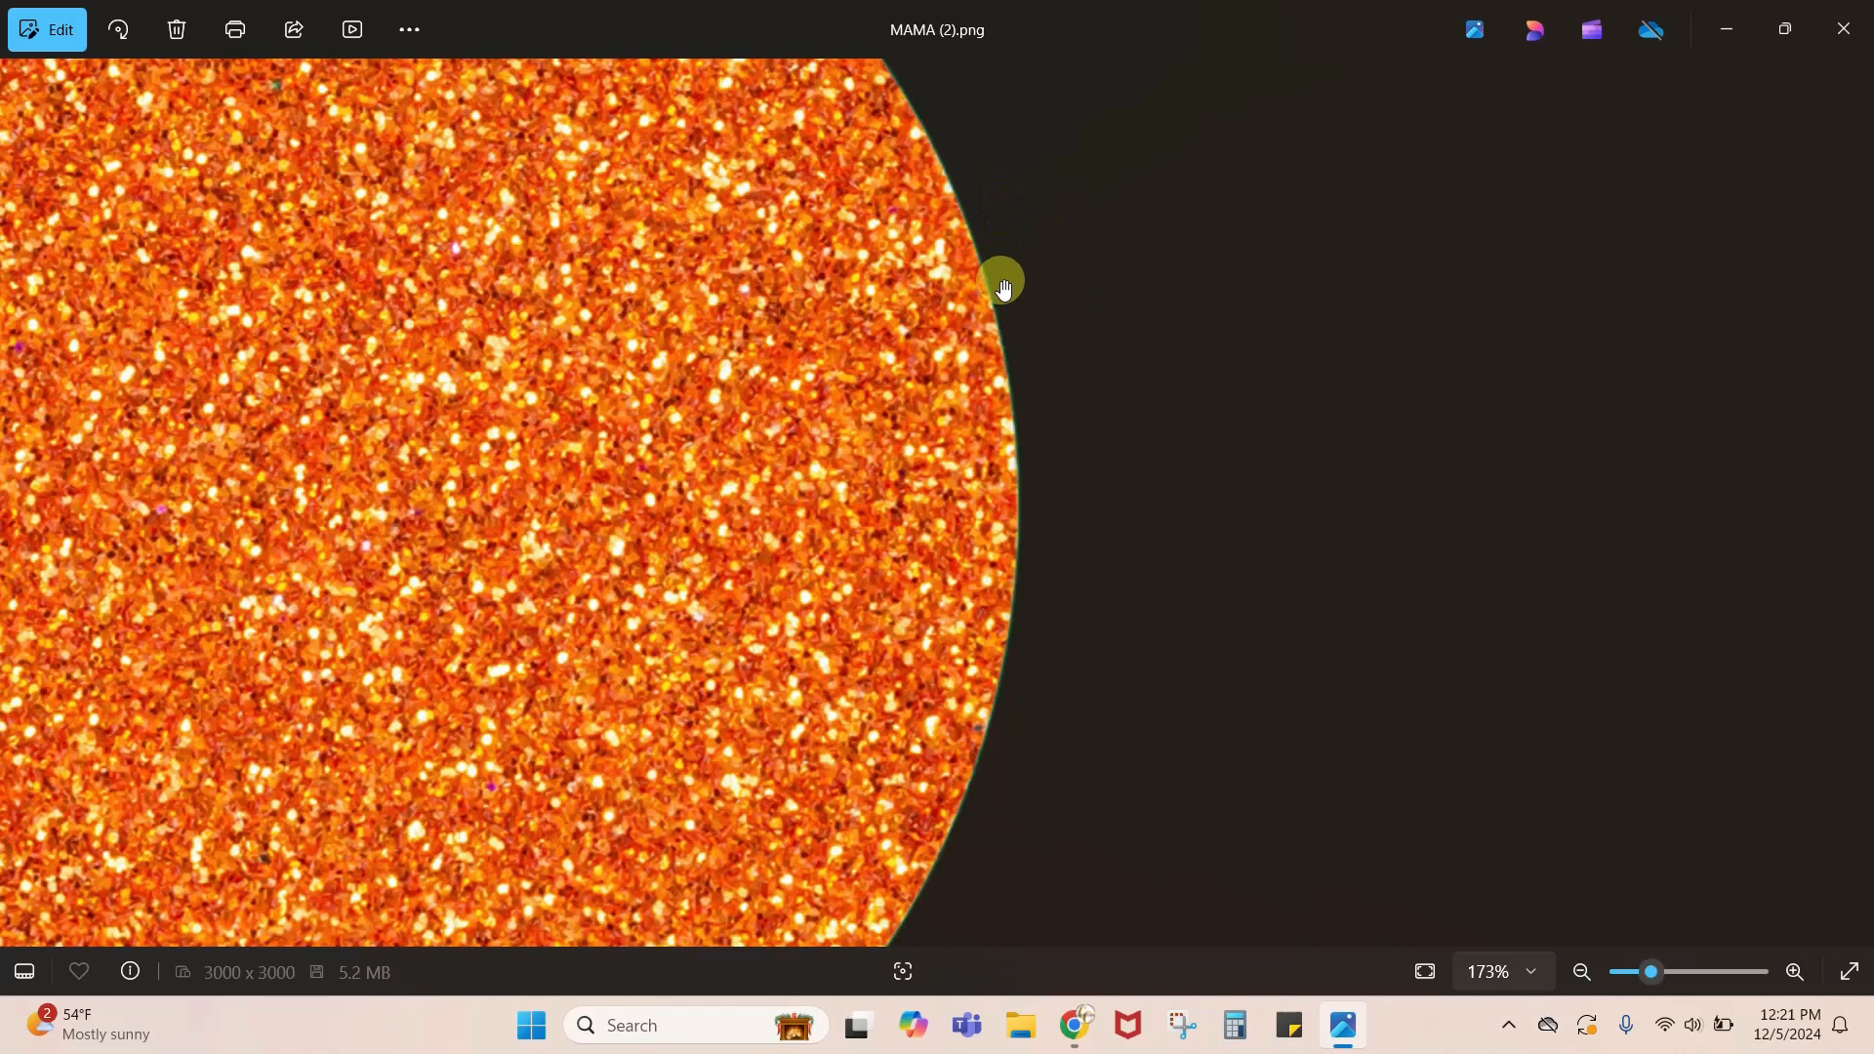
scroll(1135, 624, up, 8)
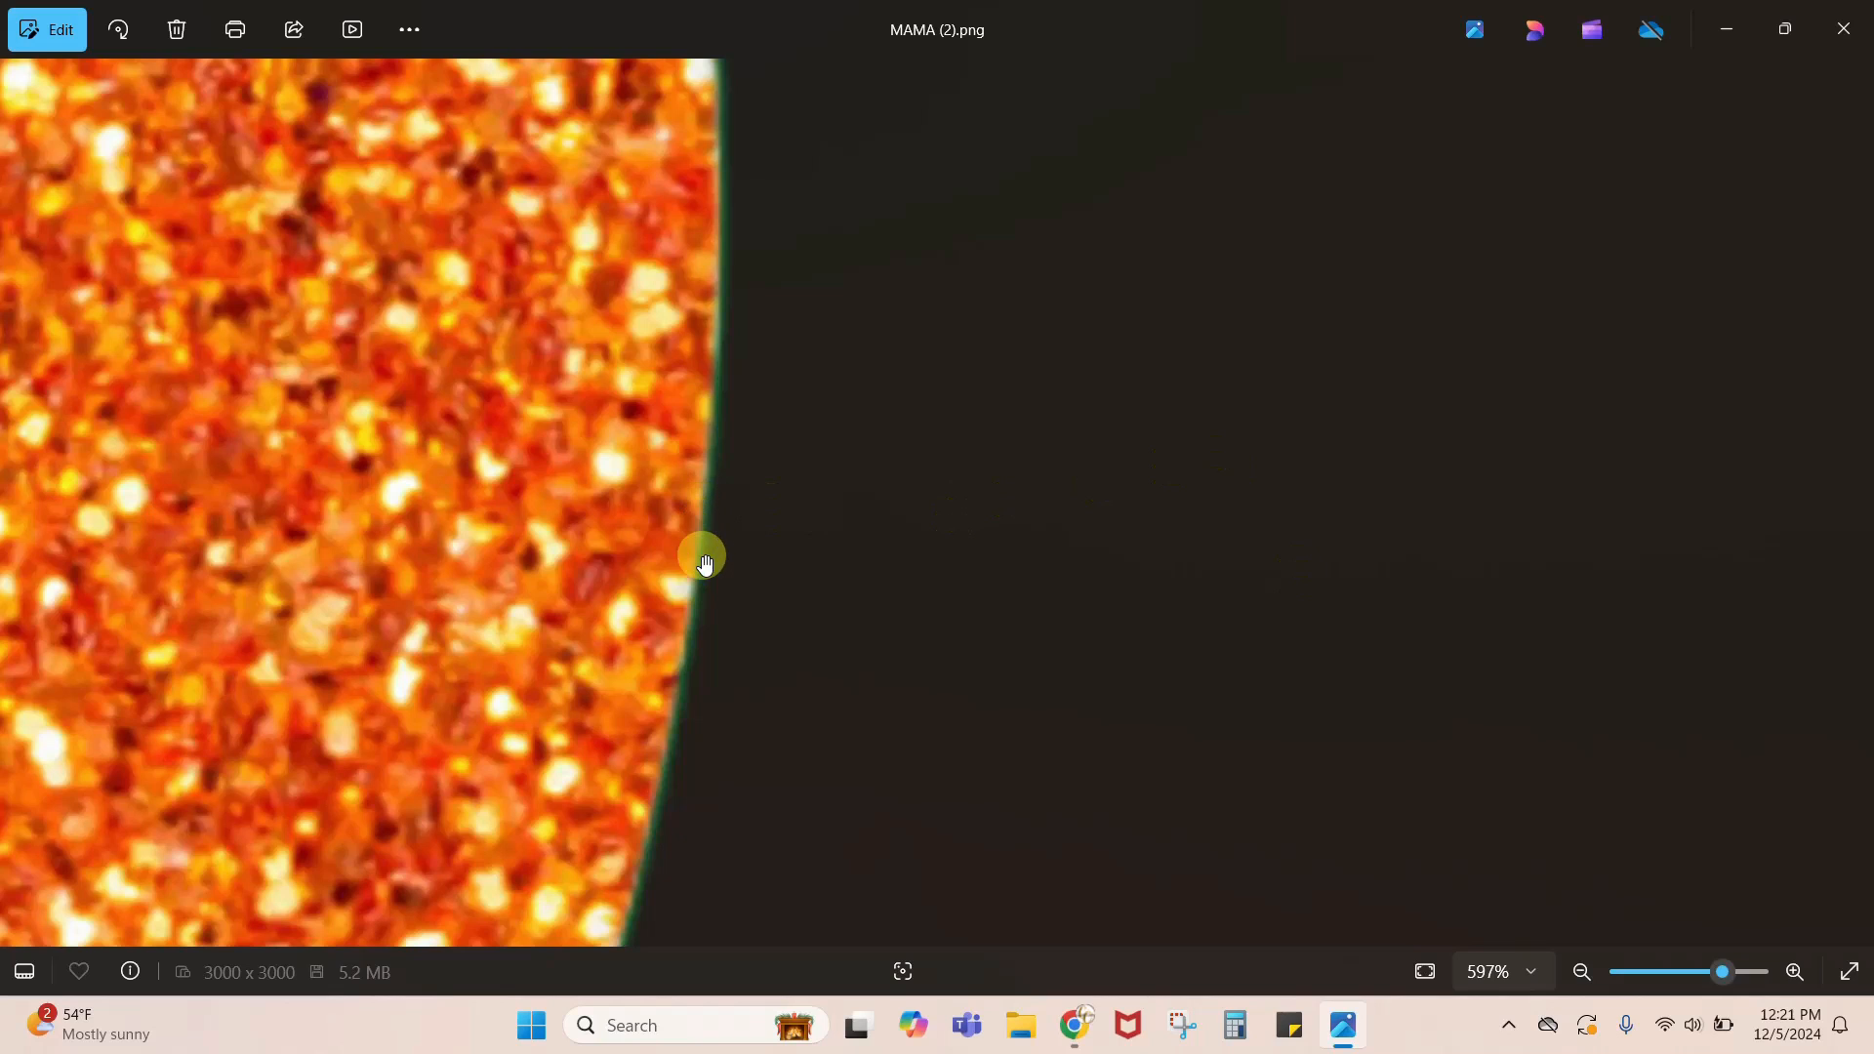
click(1844, 29)
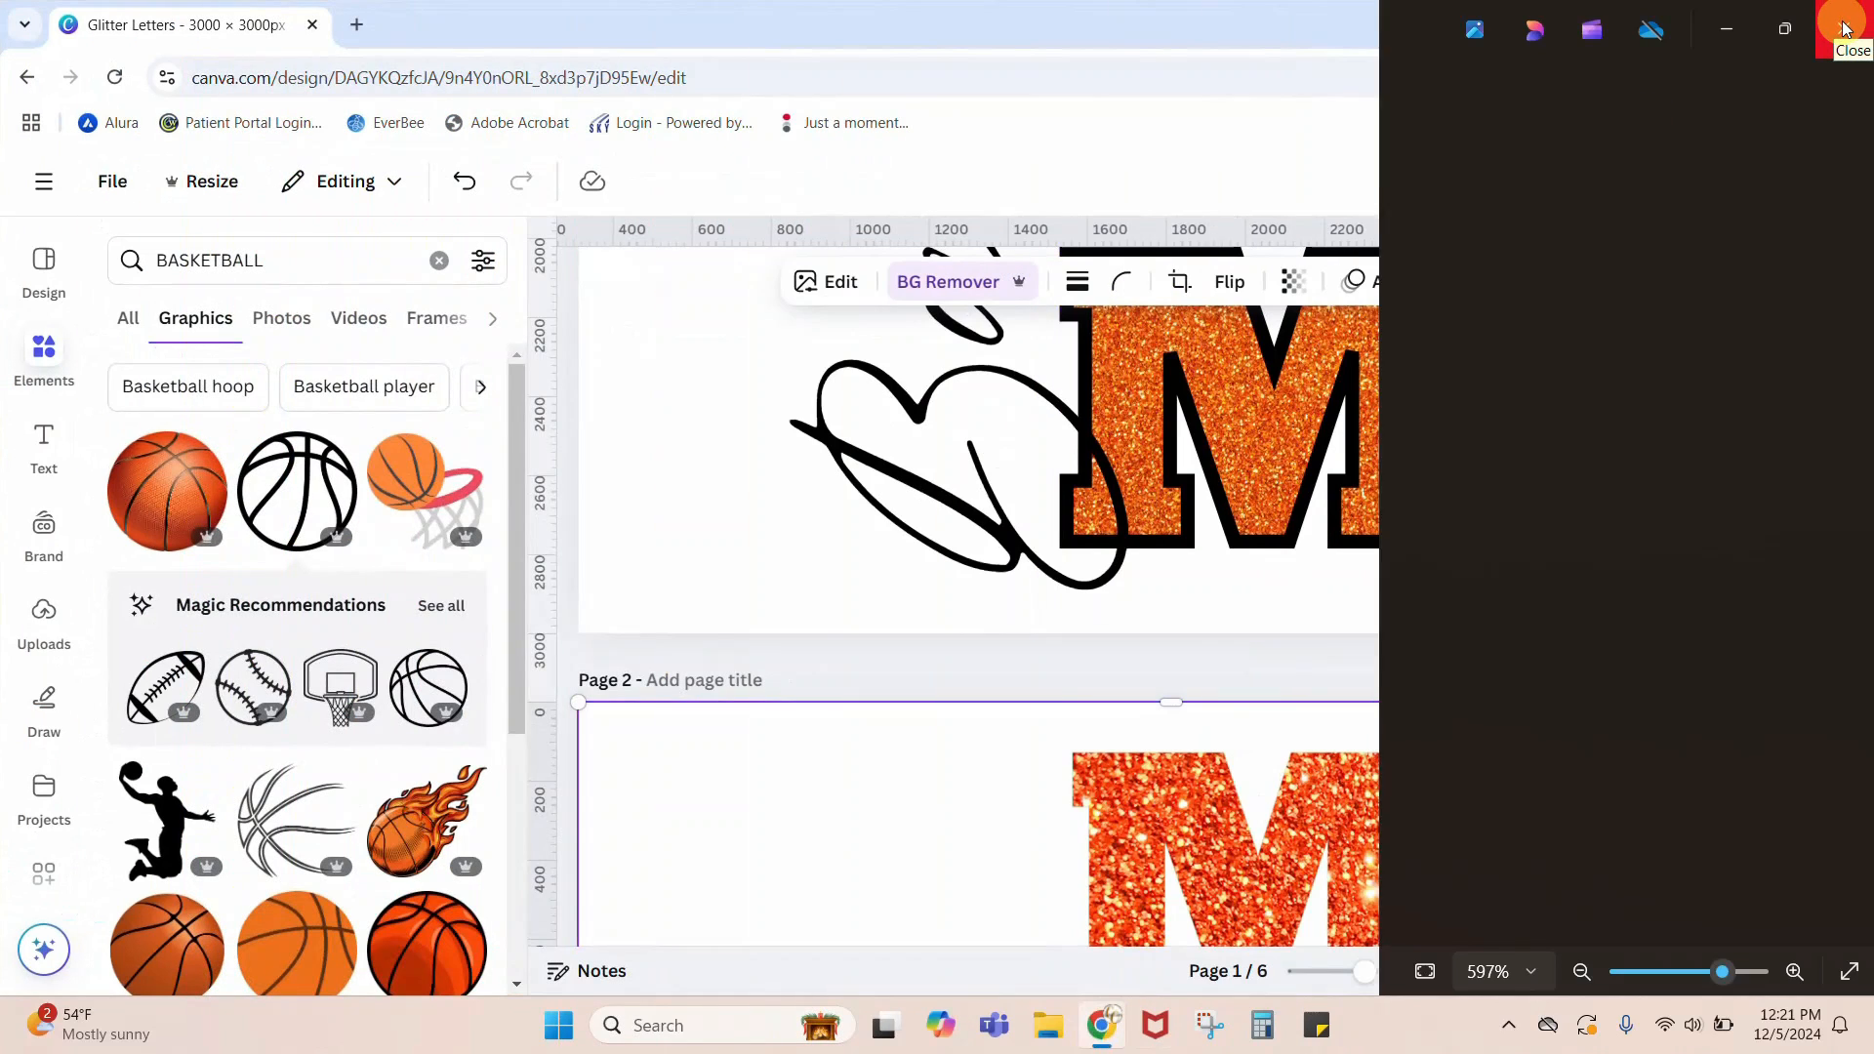
Step: Delete the green background rectangle behind the white MOM shapes on page 3
scroll(1567, 529, down, 4)
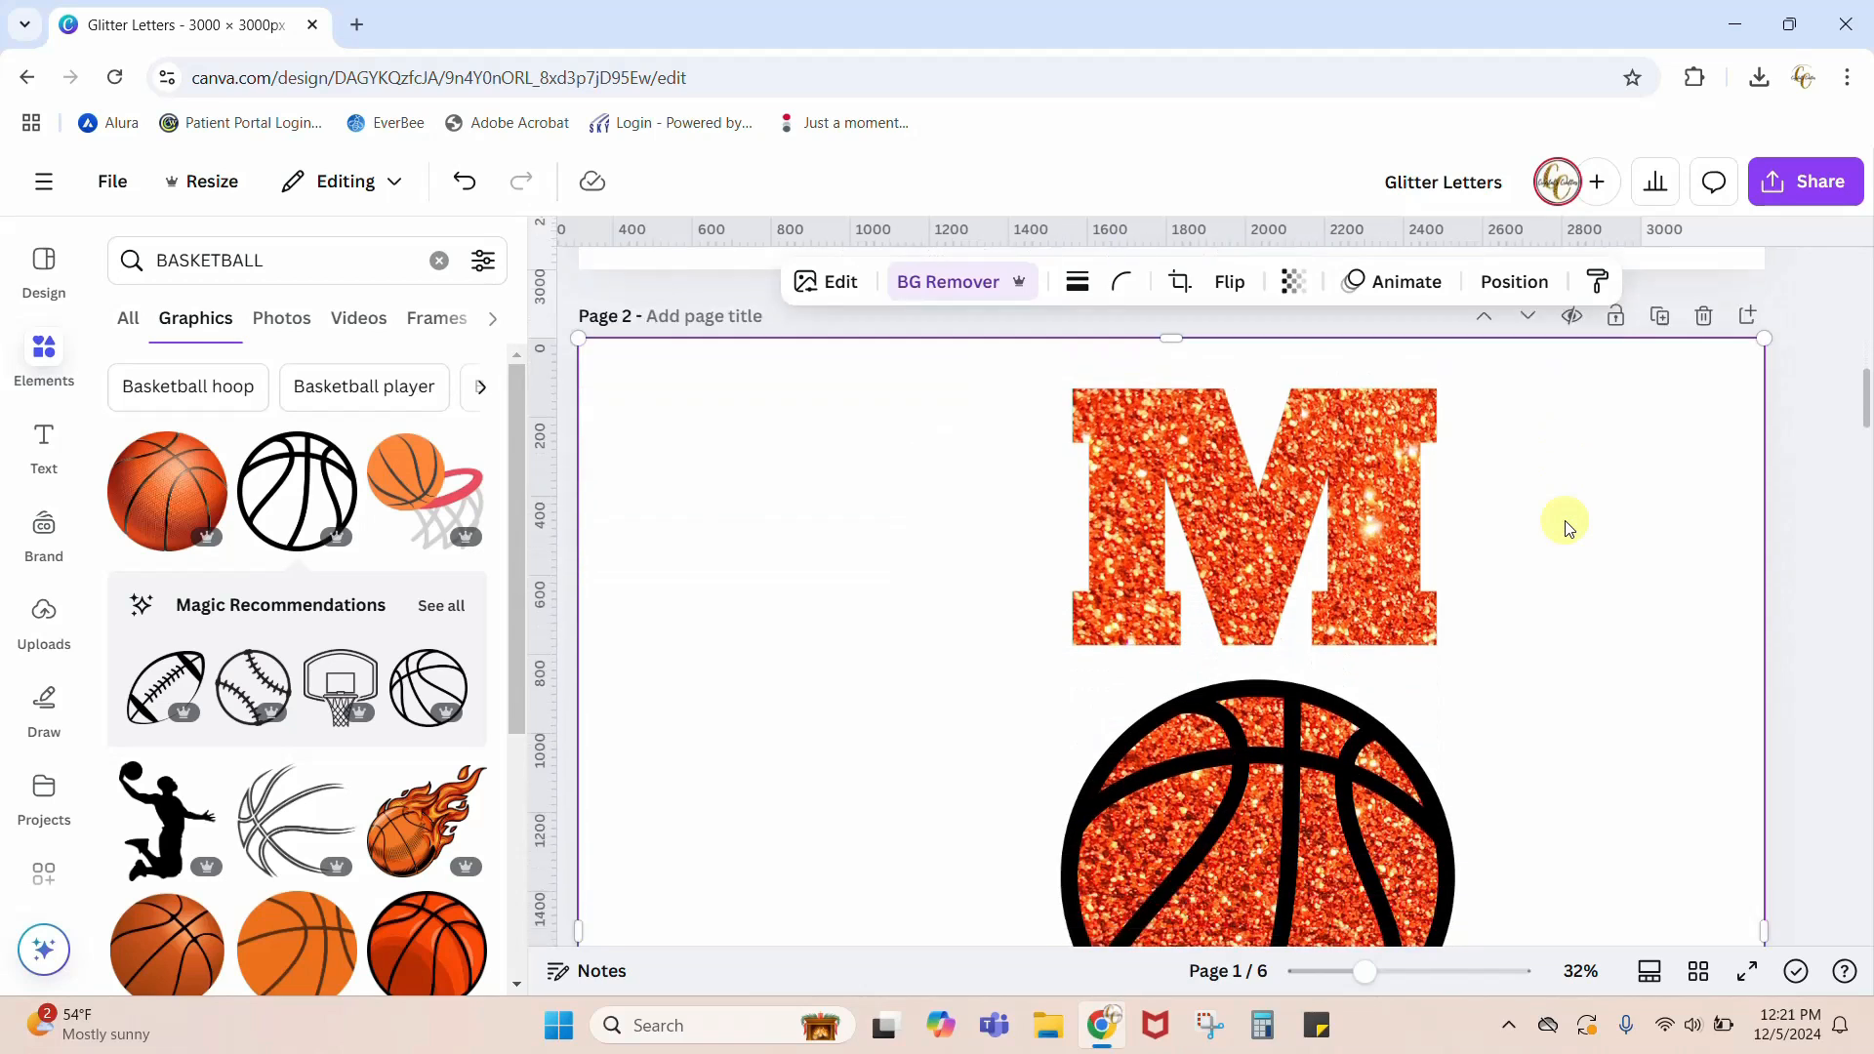
scroll(1567, 529, up, 4)
scroll(1565, 527, down, 10)
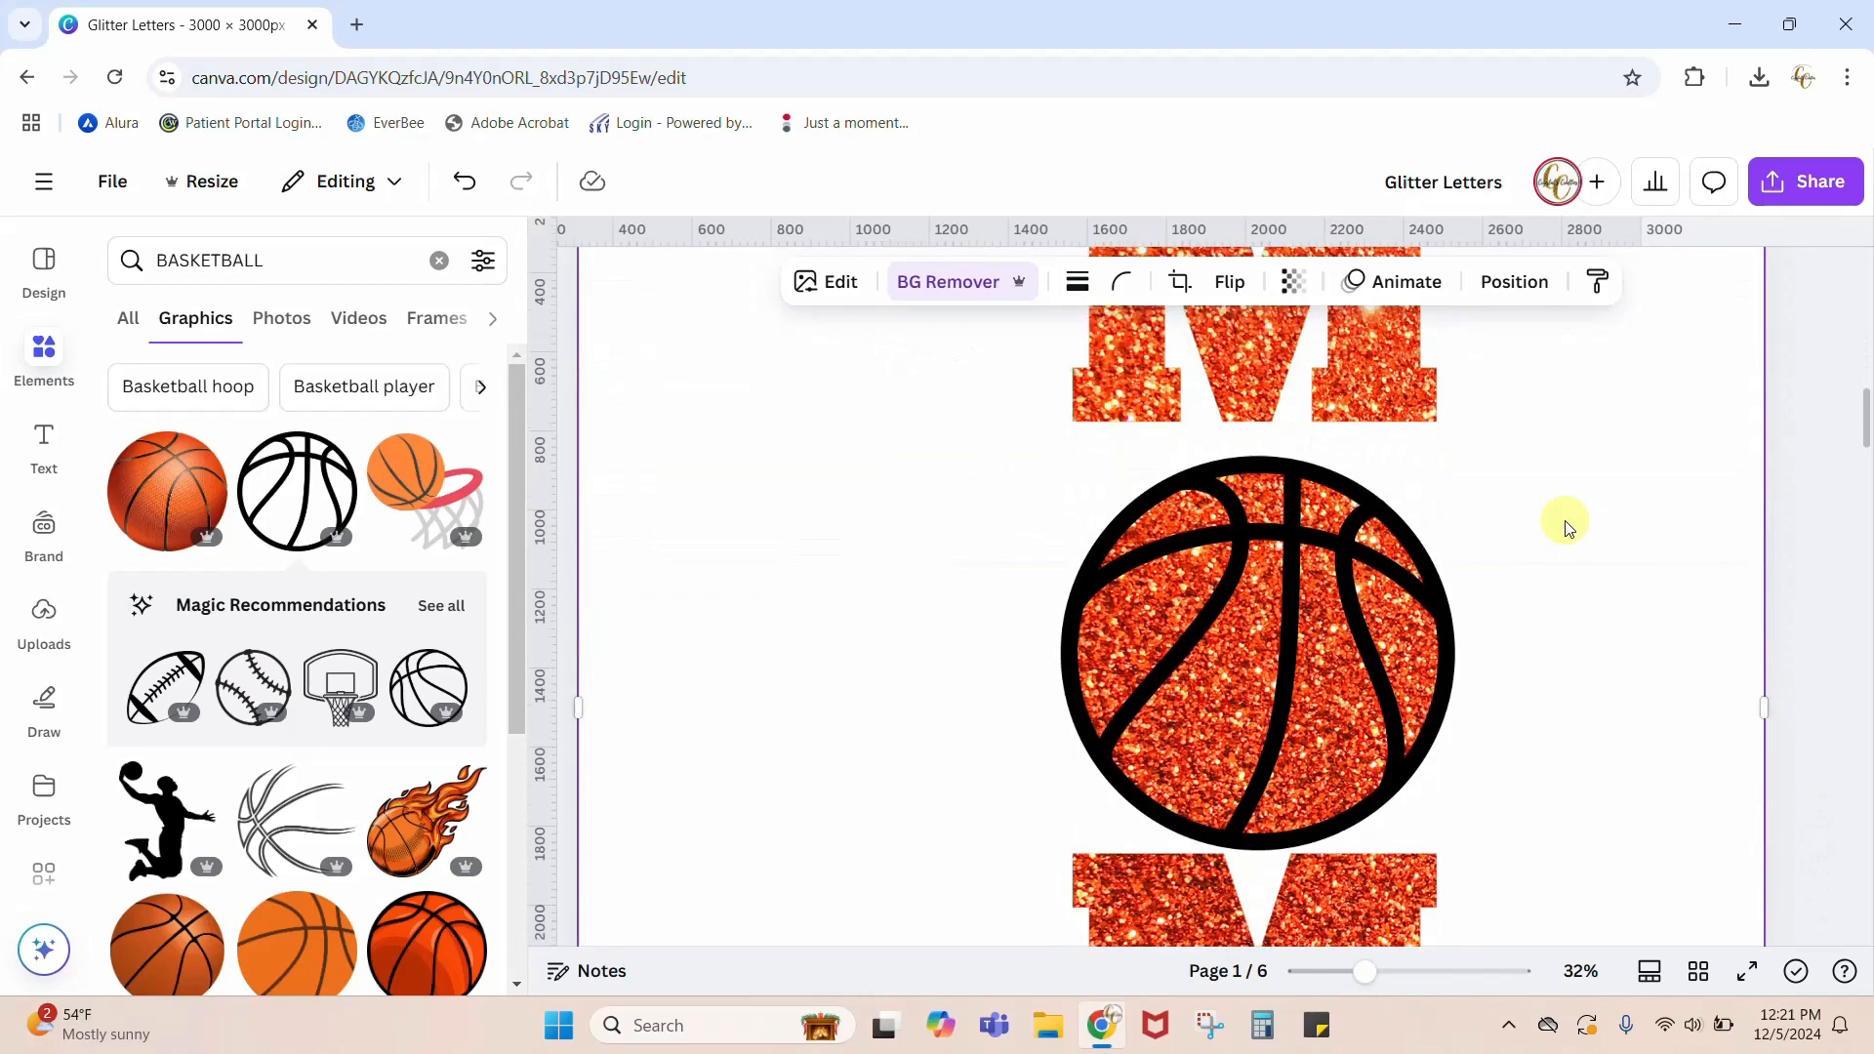
click(1044, 649)
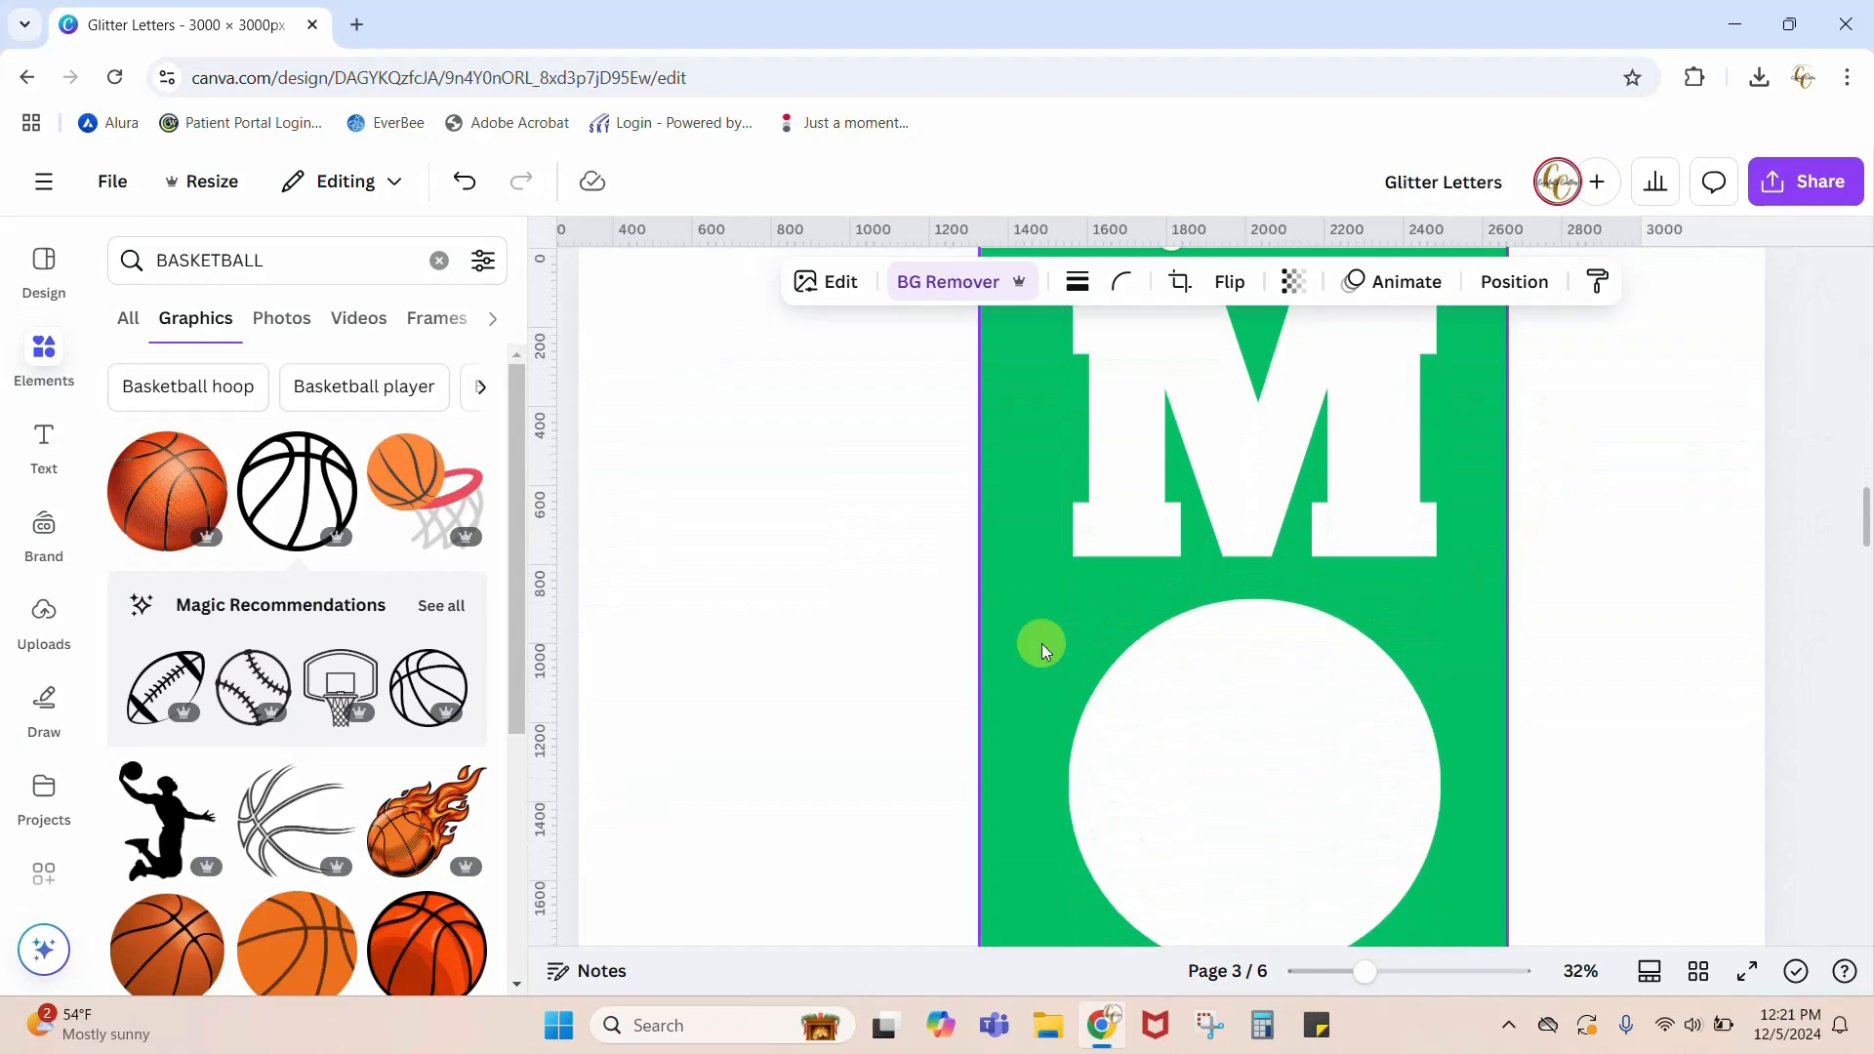
drag(1365, 971, 1342, 981)
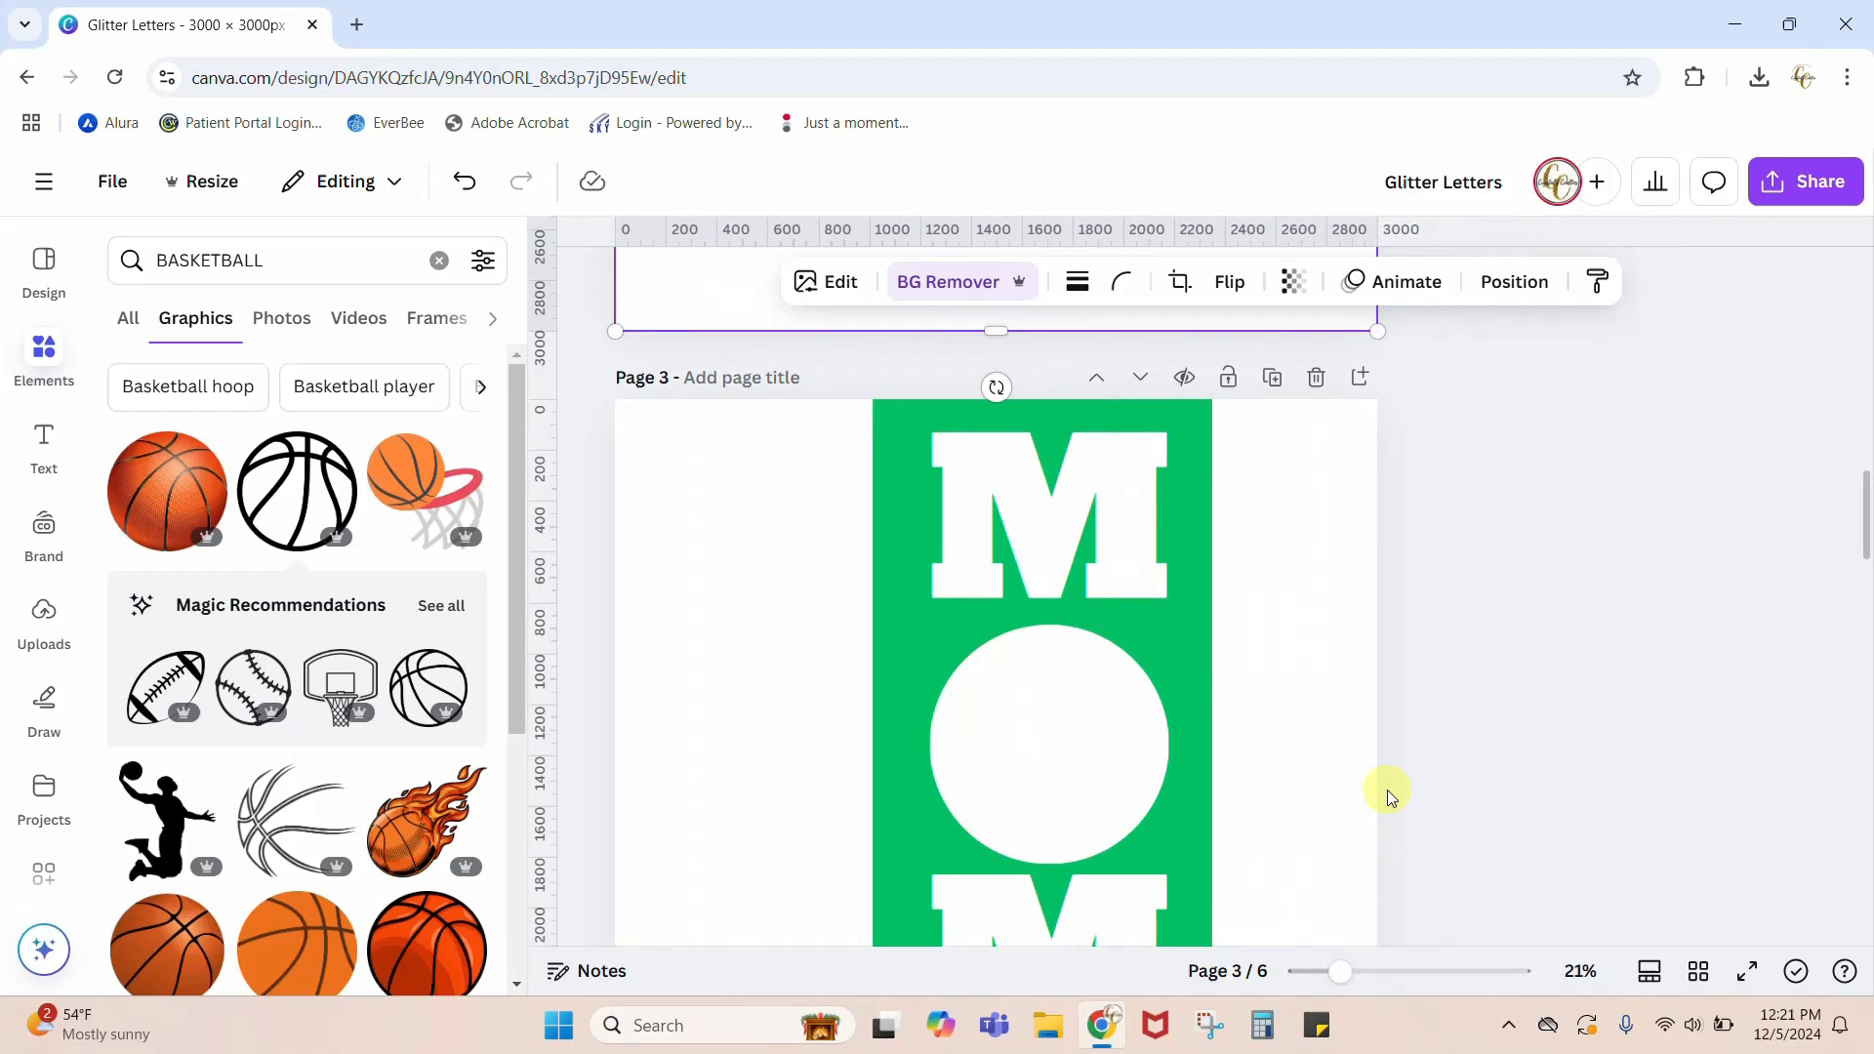
scroll(1385, 789, down, 3)
click(1083, 894)
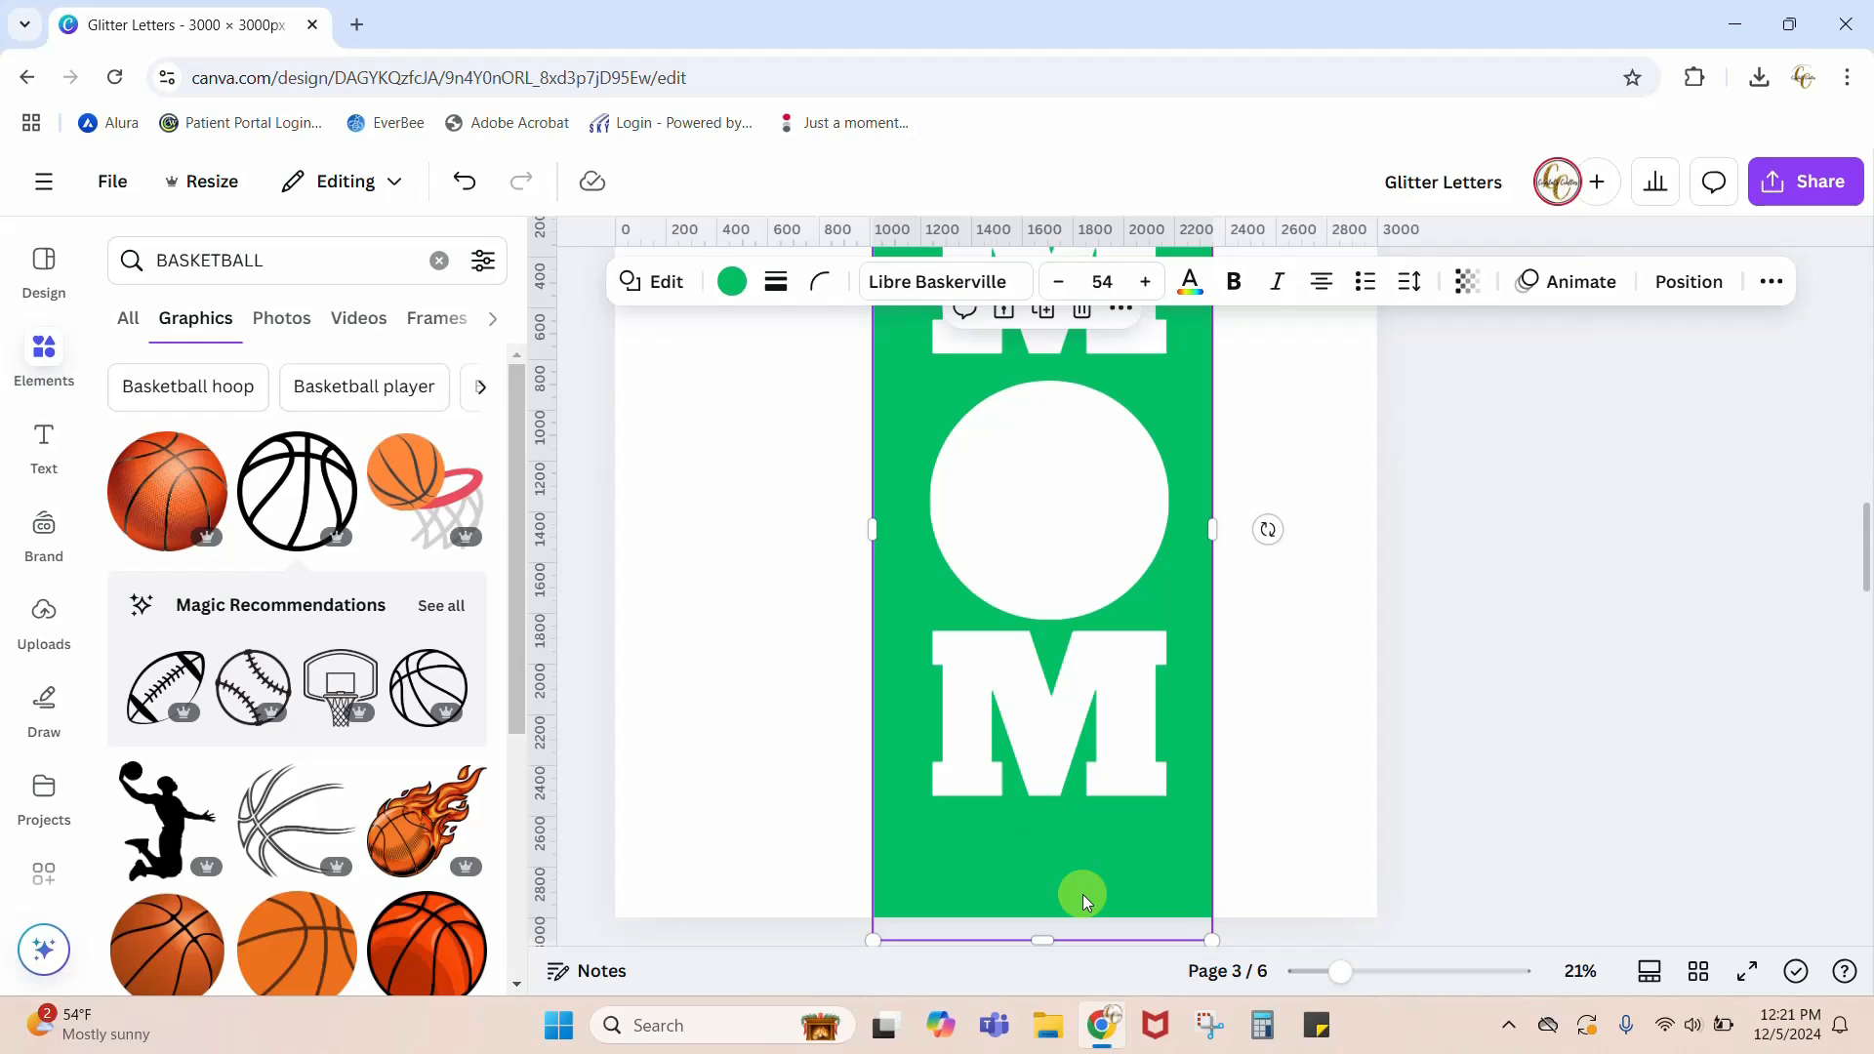
key(Delete)
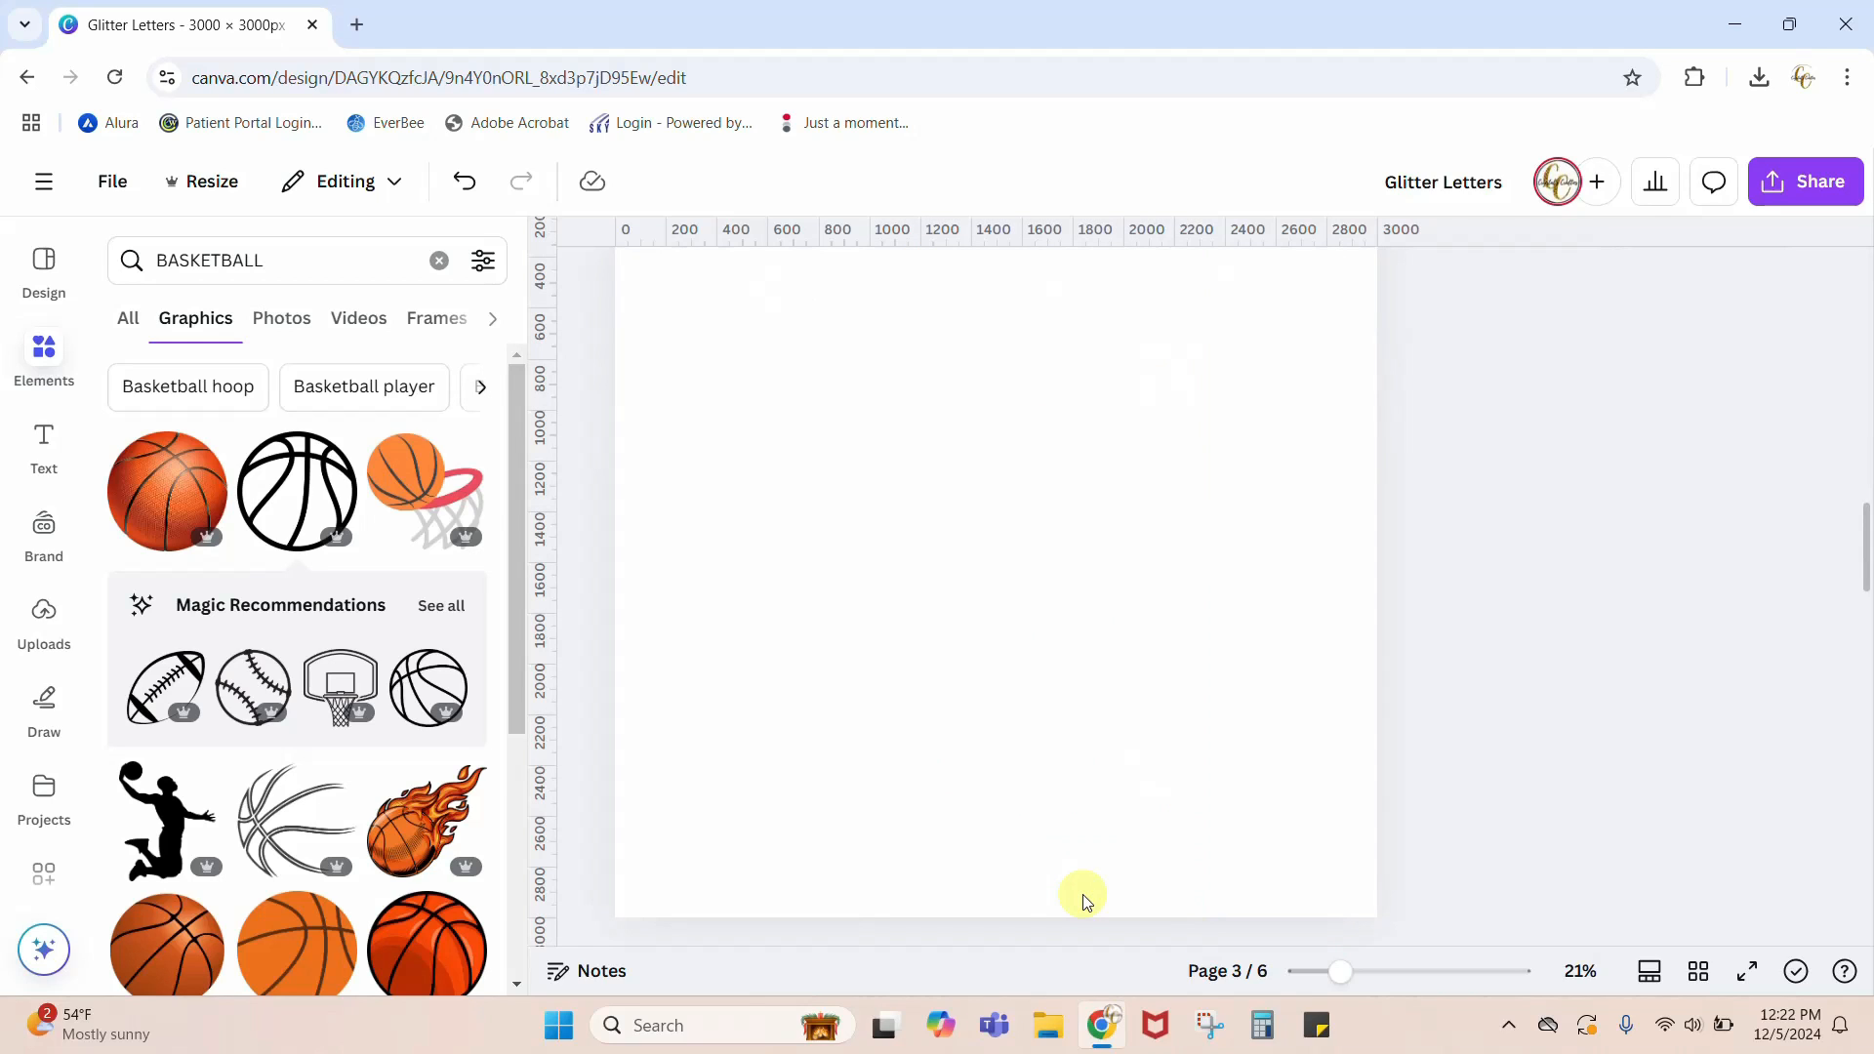
Step: Recolor both white M letters on page 3 to Black #000000
click(1069, 732)
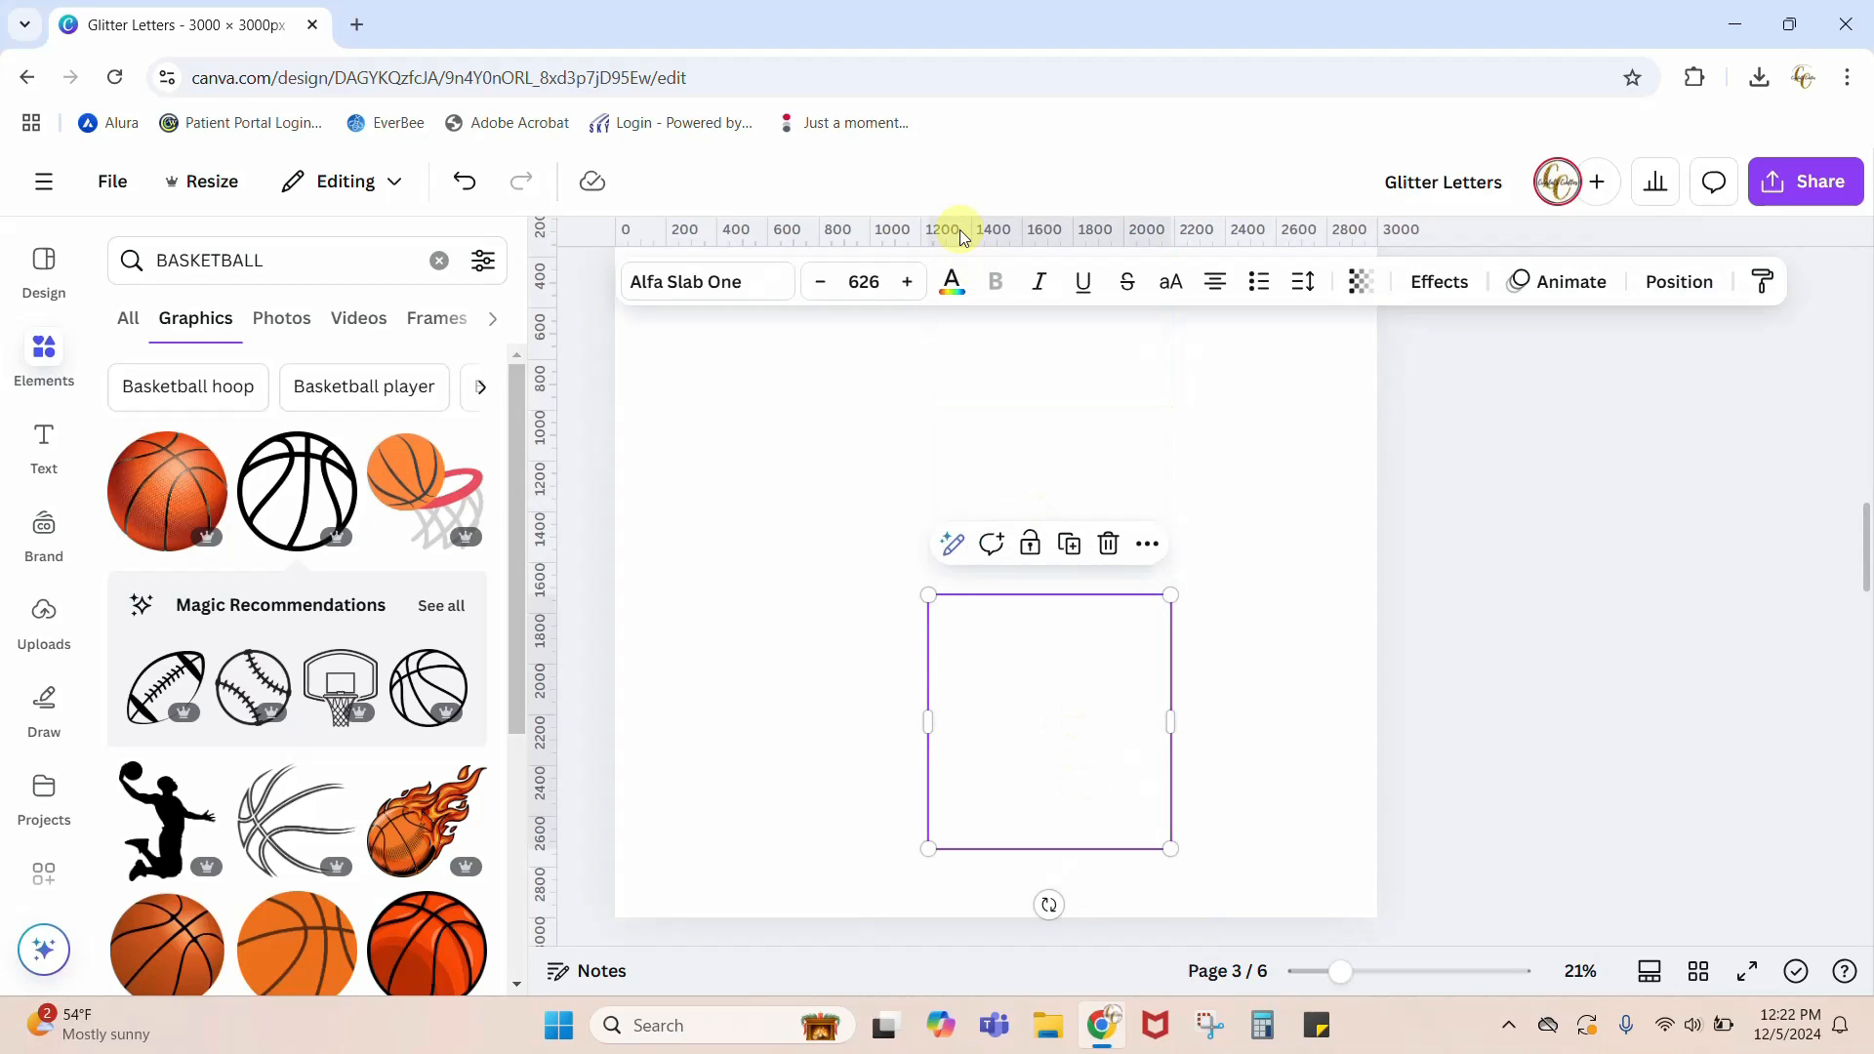
click(948, 283)
click(200, 444)
scroll(1319, 583, up, 2)
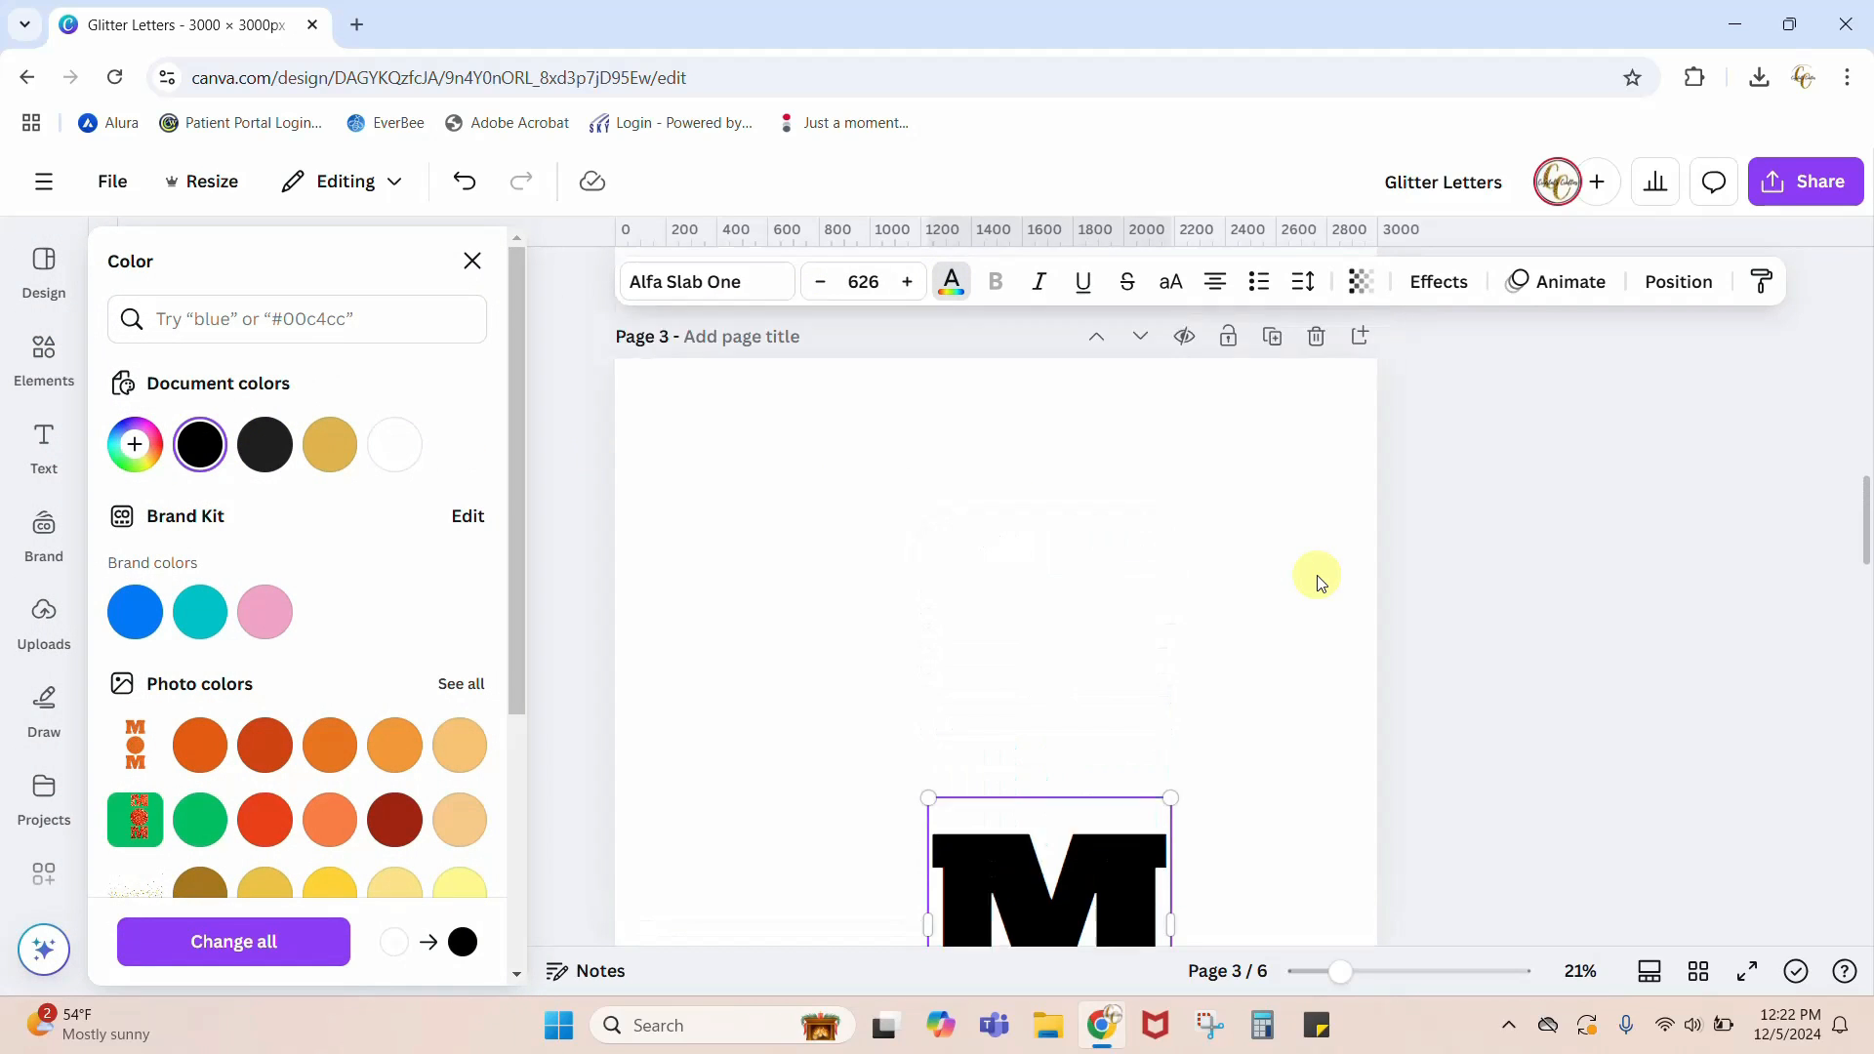
scroll(1319, 583, up, 2)
click(1055, 595)
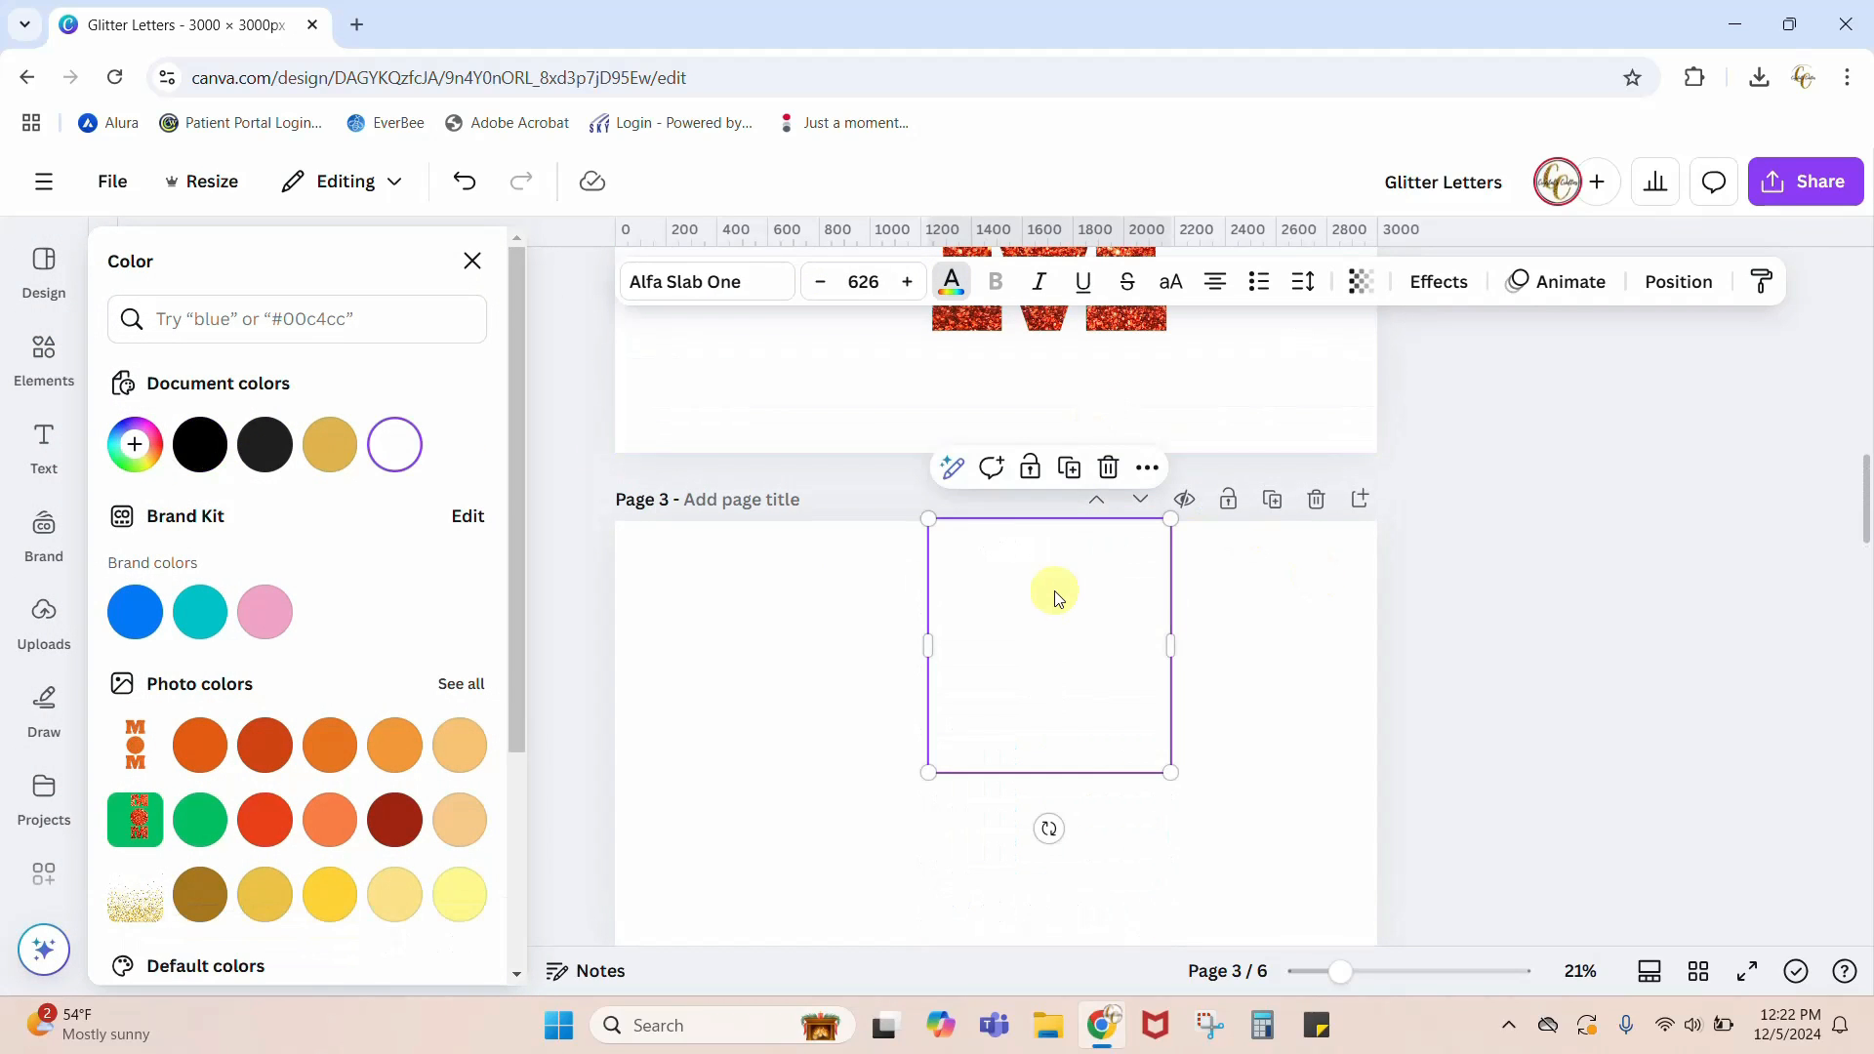
click(202, 457)
Step: Delete the white circle between the two M letters on page 3
scroll(1536, 641, down, 3)
click(1086, 660)
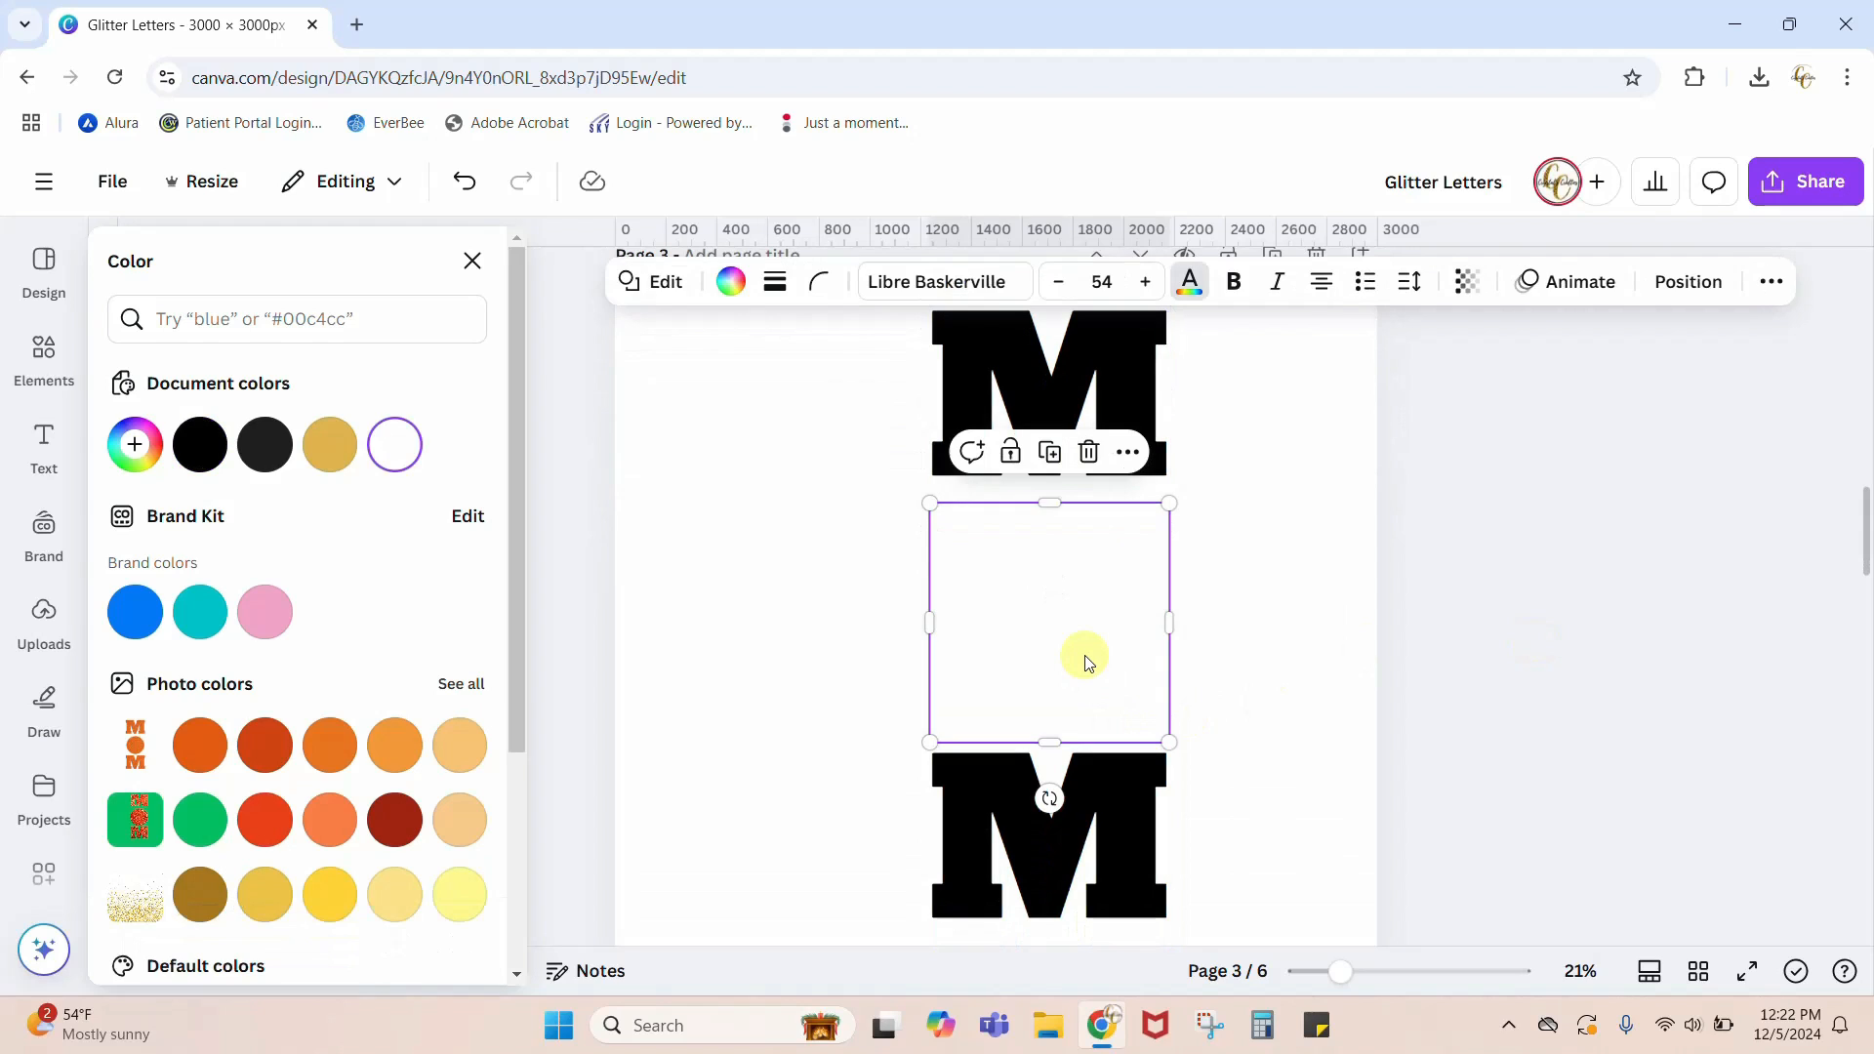
key(Escape)
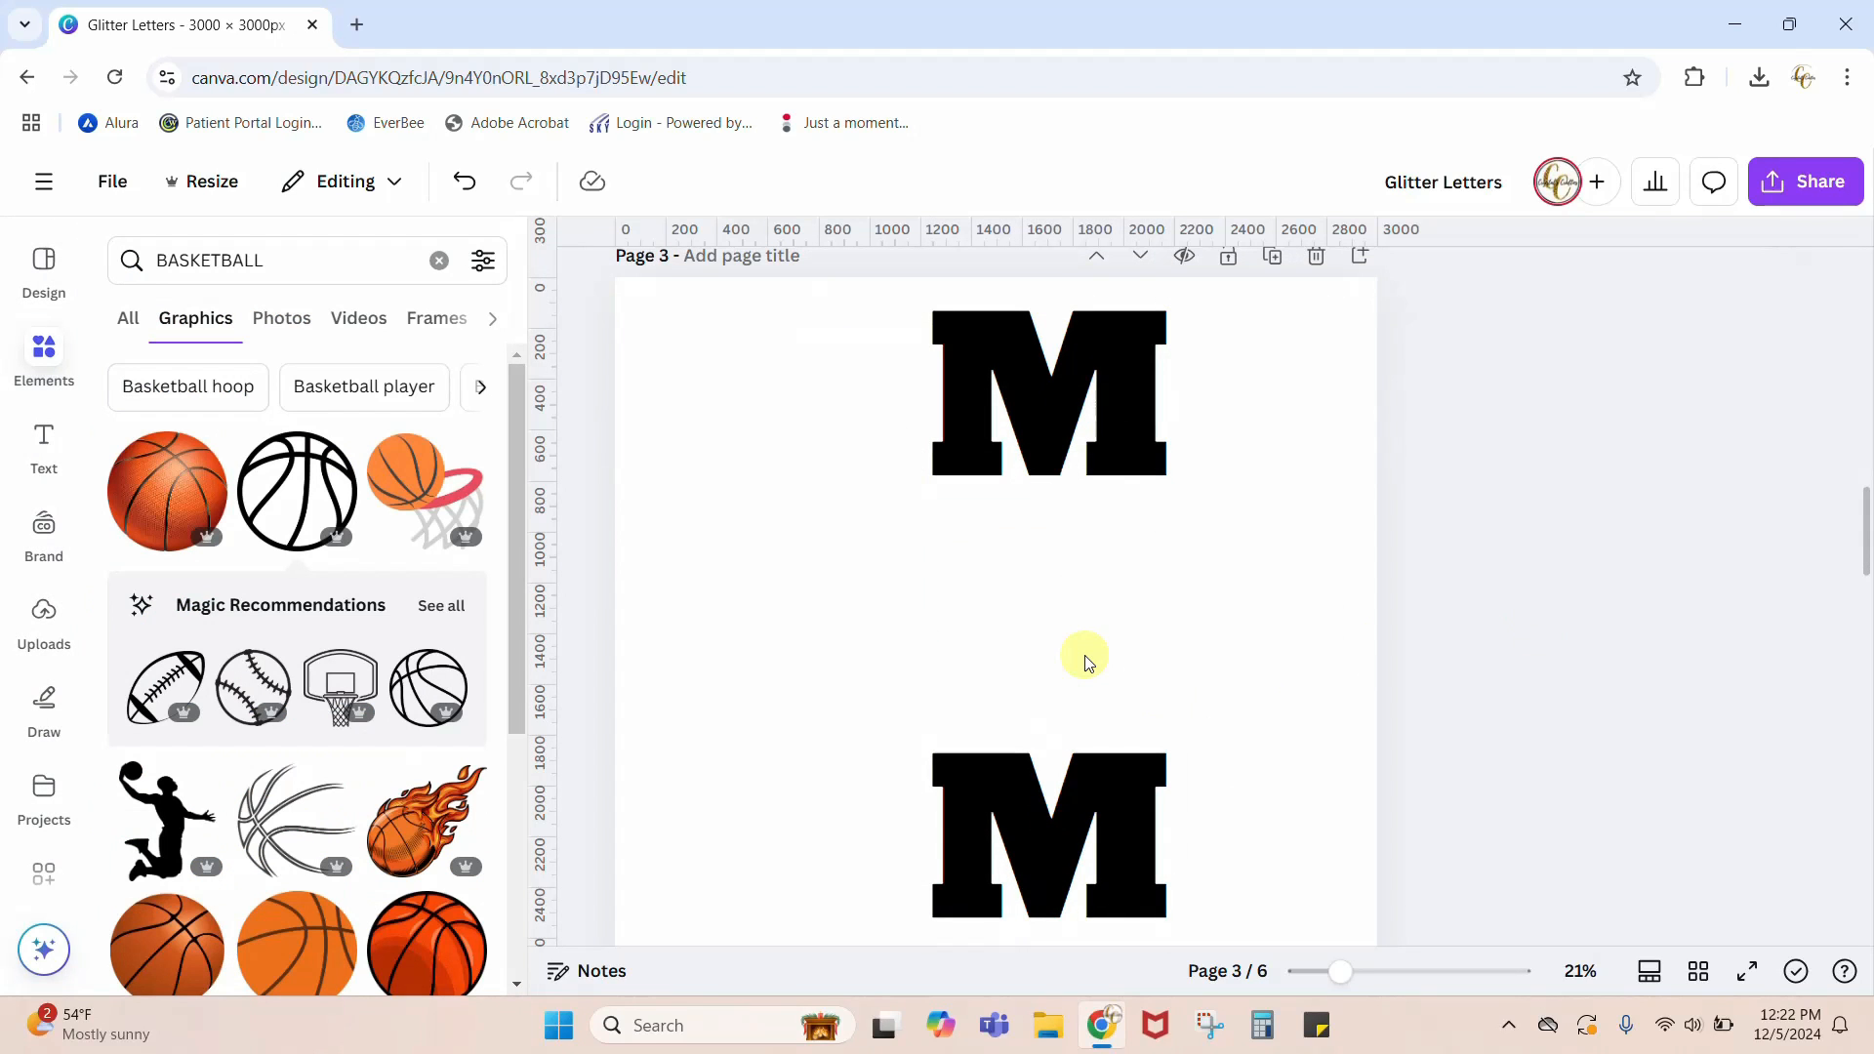
Step: Apply the Hollow text effect to both black M letters on page 3
click(1125, 408)
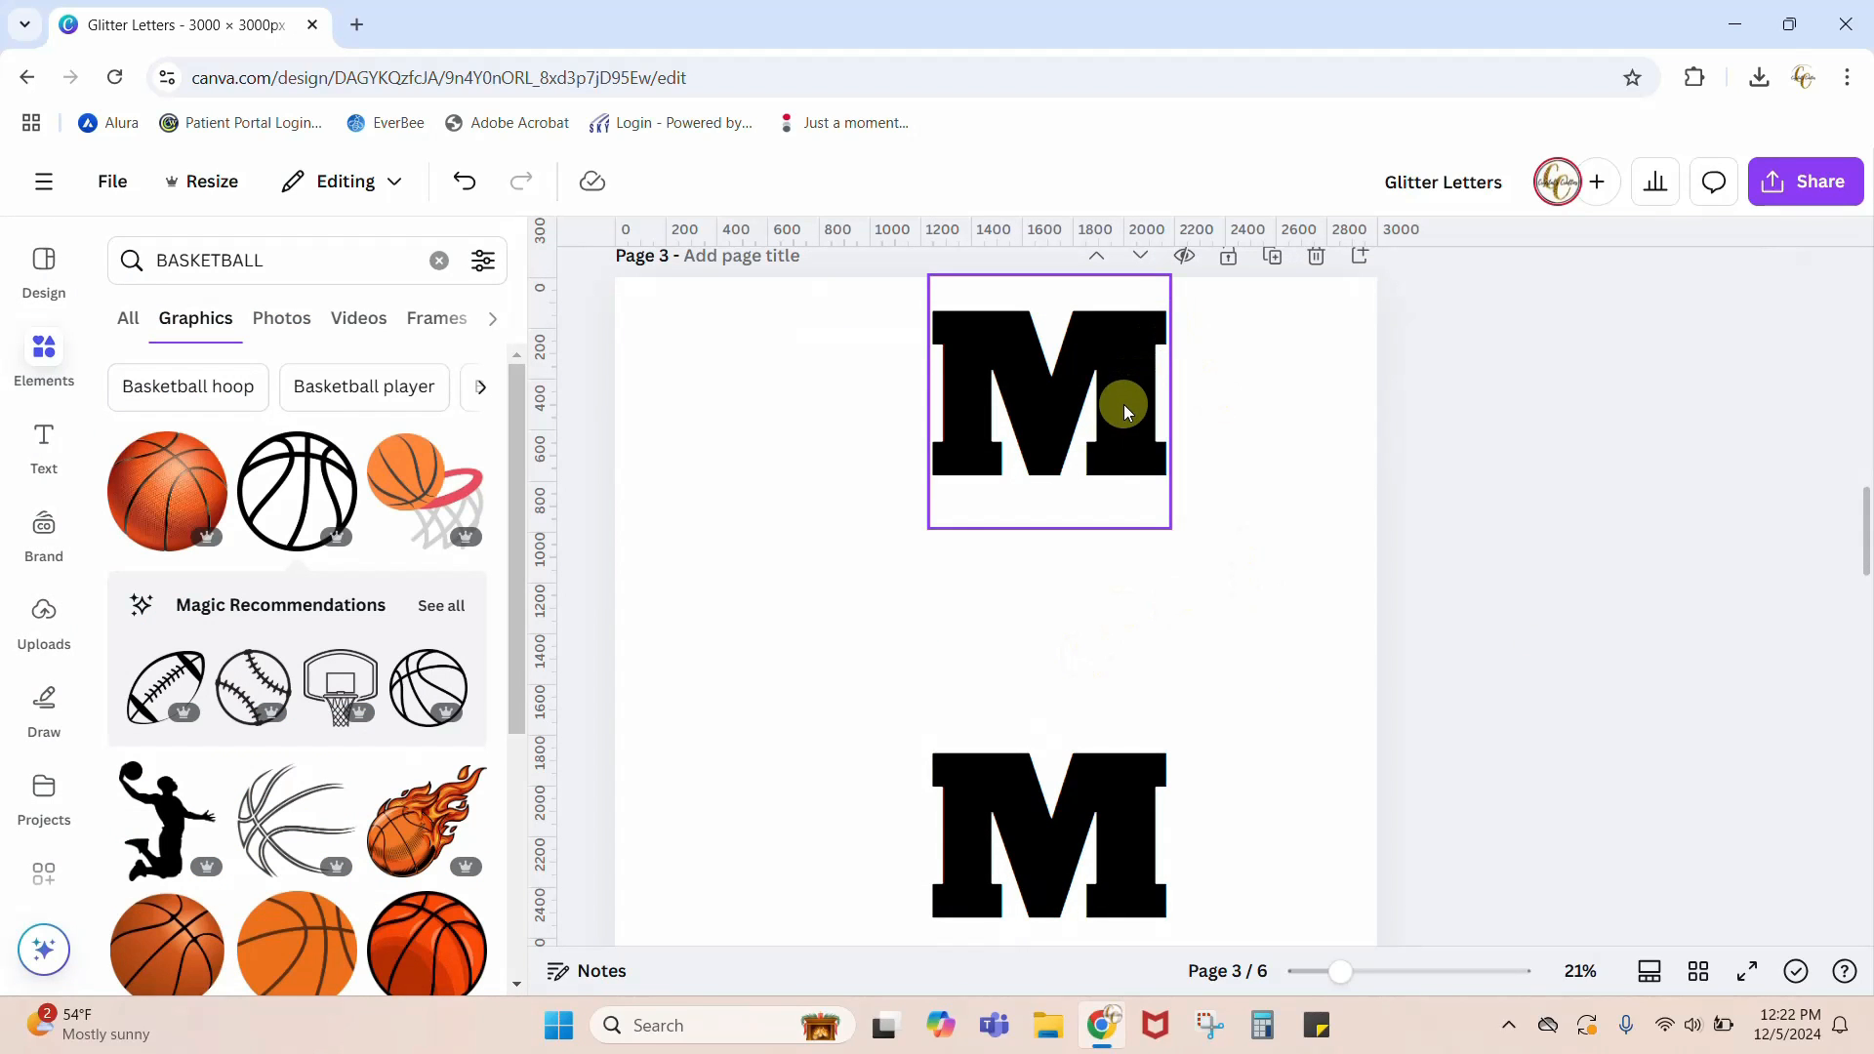
scroll(1100, 694, up, 8)
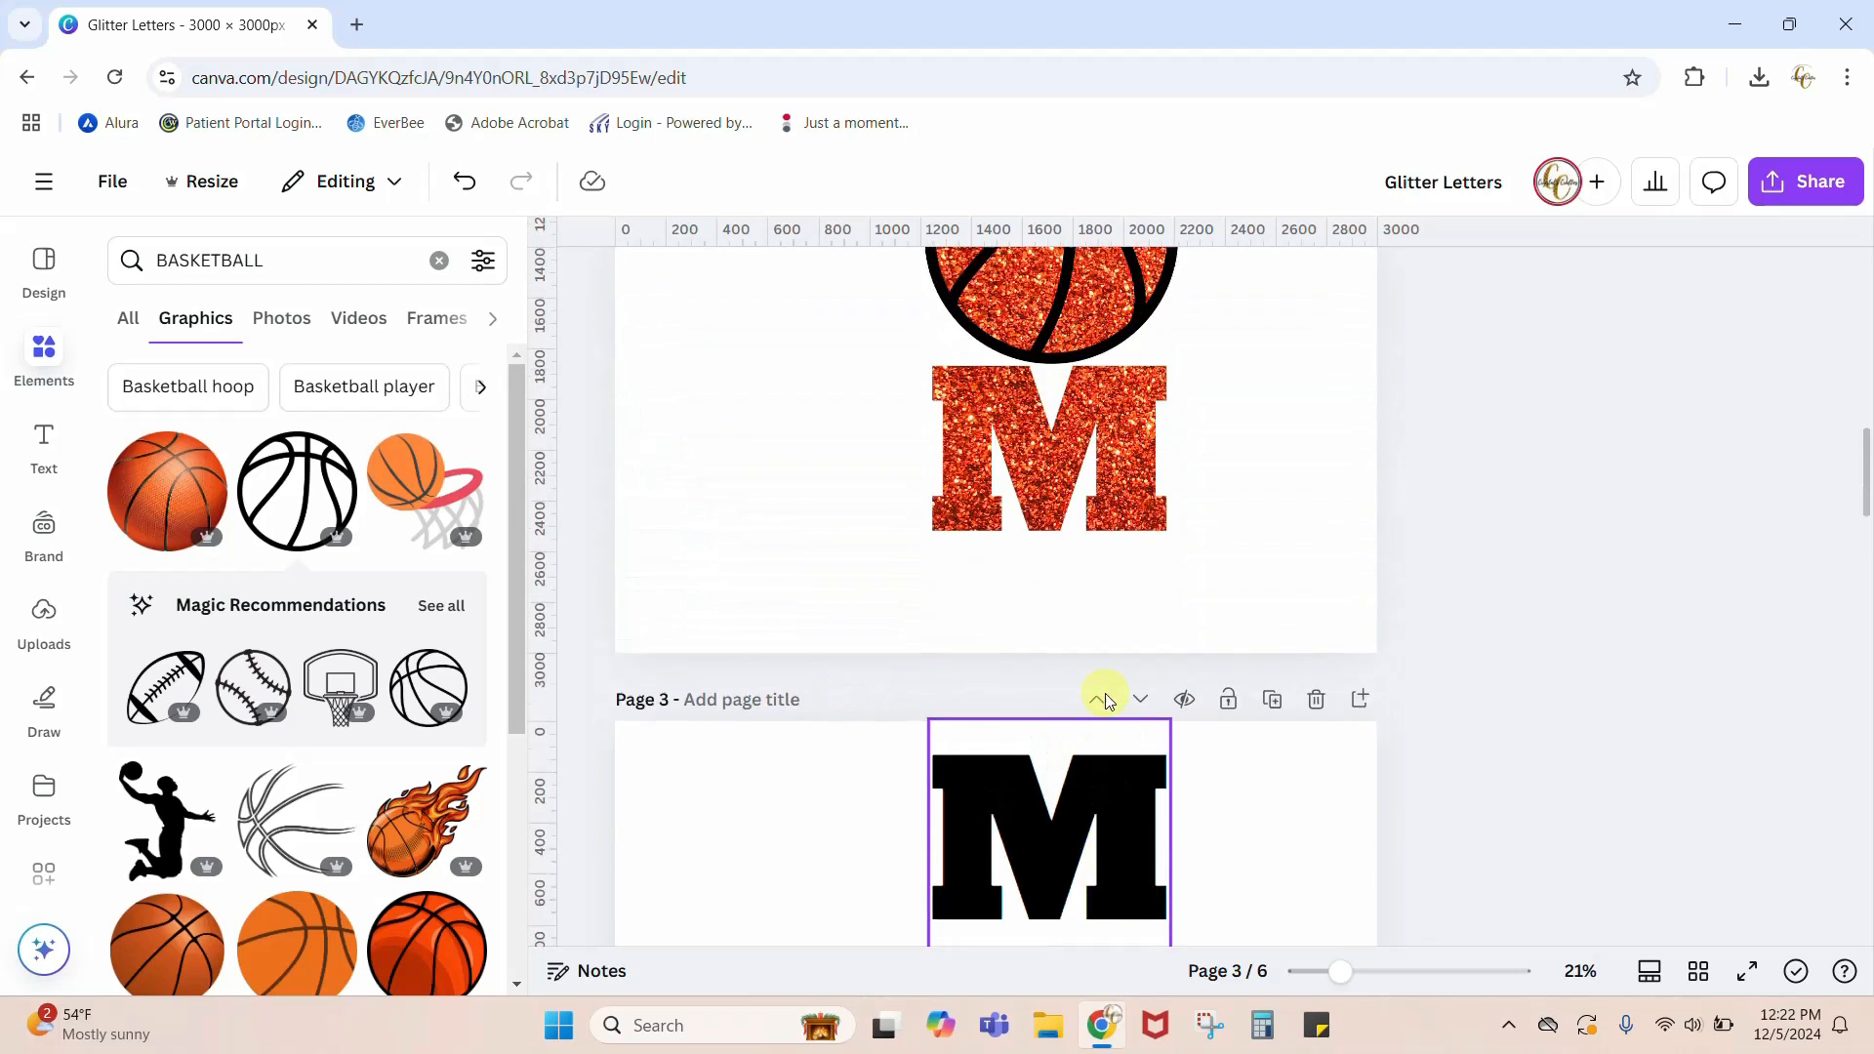
scroll(1109, 640, down, 8)
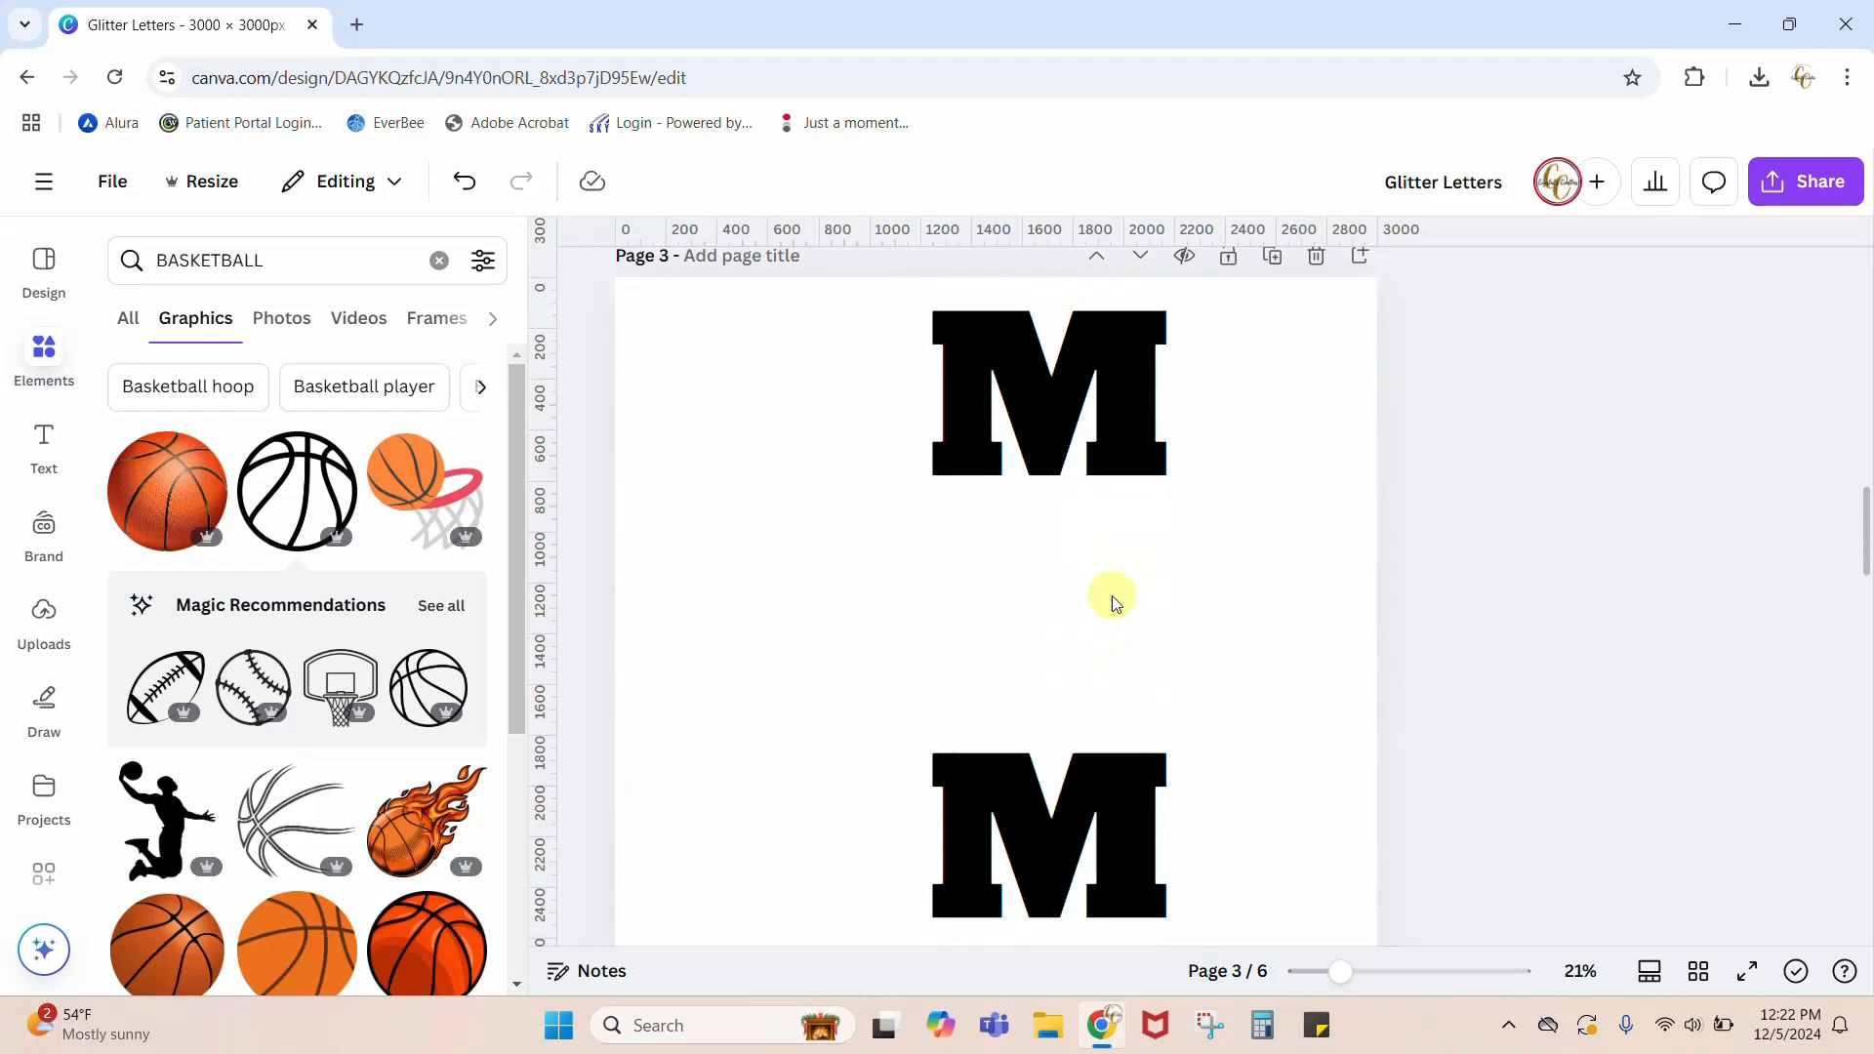
click(1120, 408)
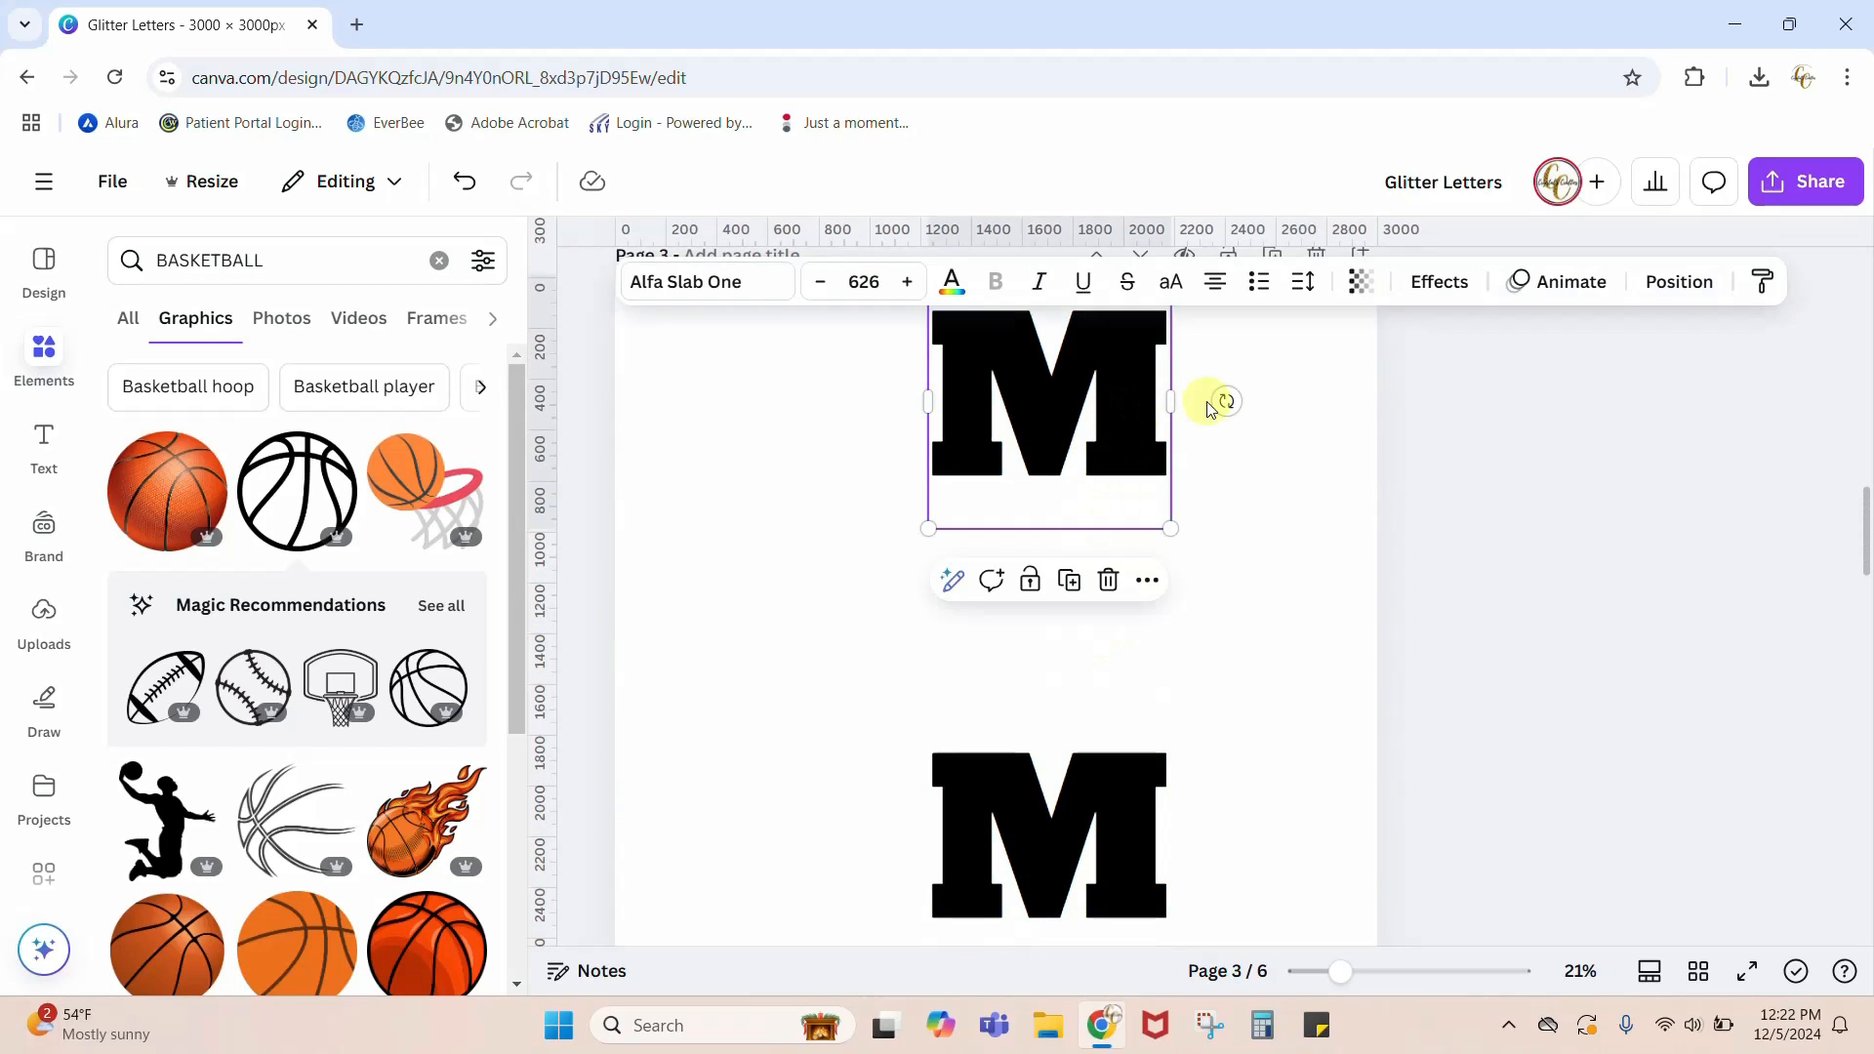
click(1445, 281)
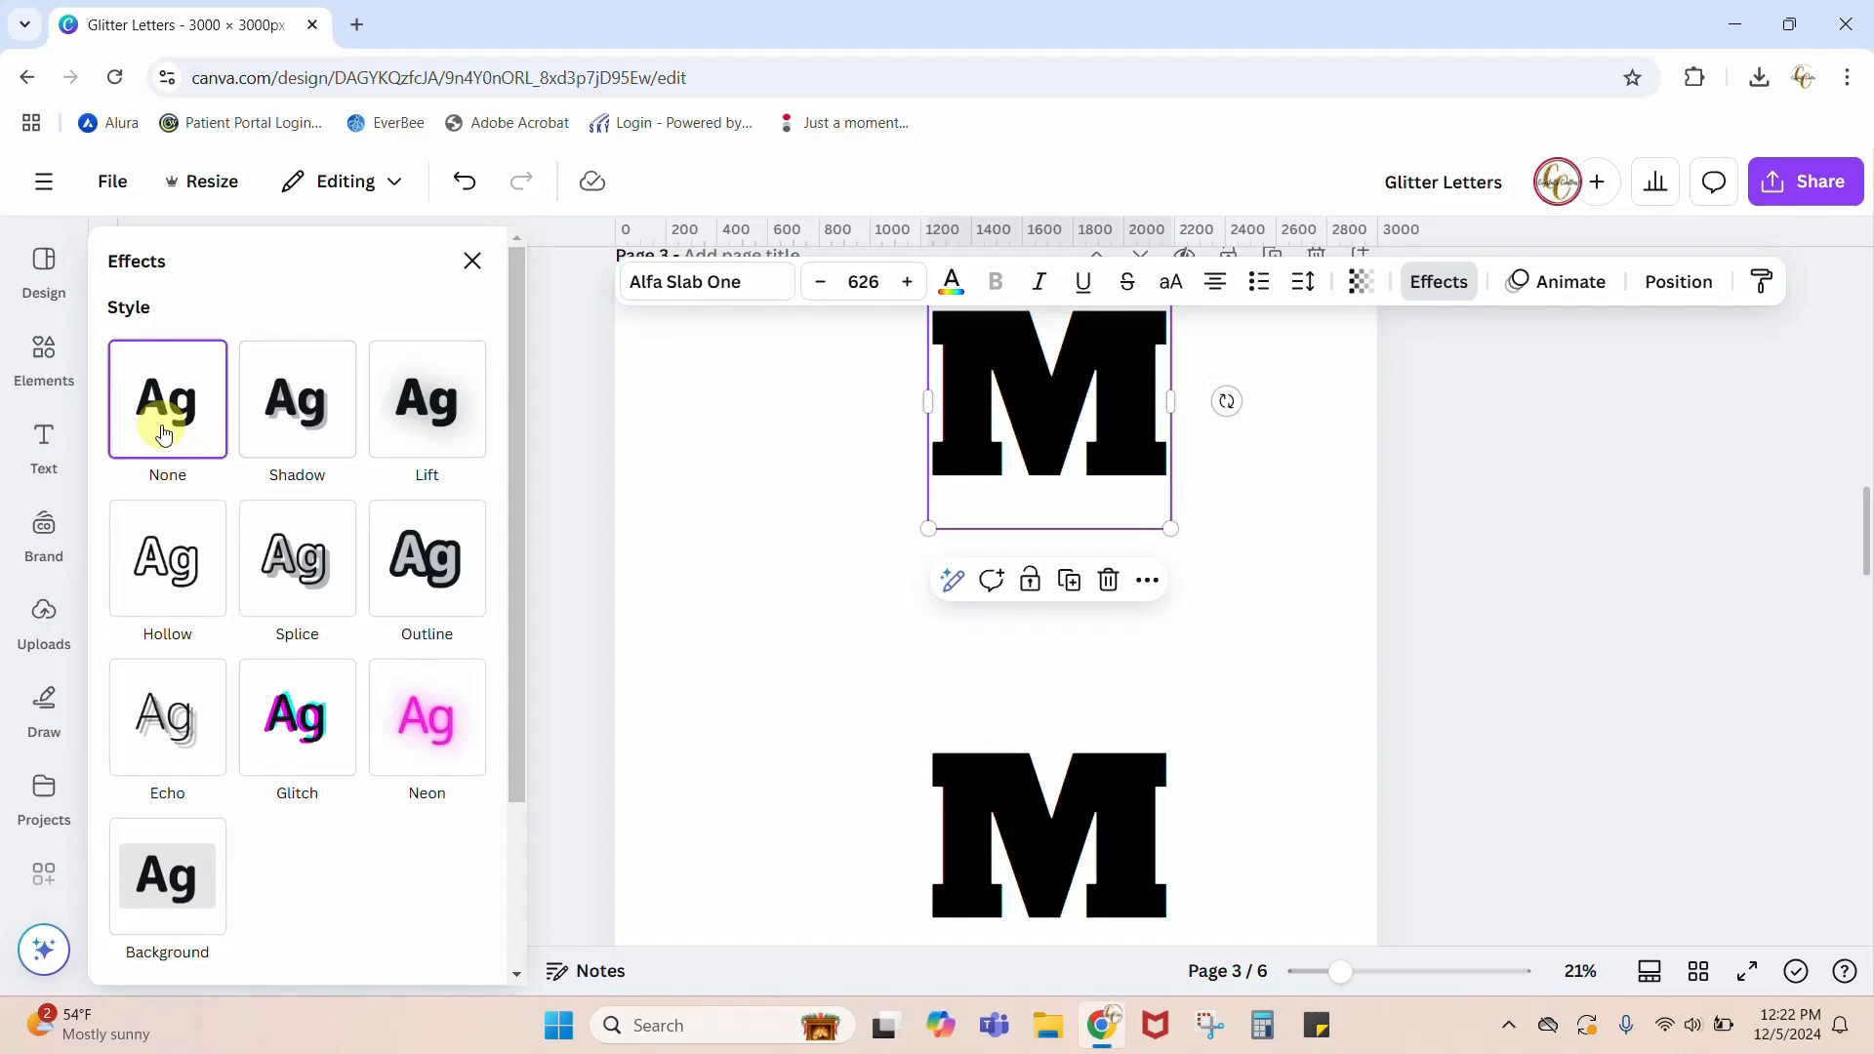
click(177, 593)
click(1045, 847)
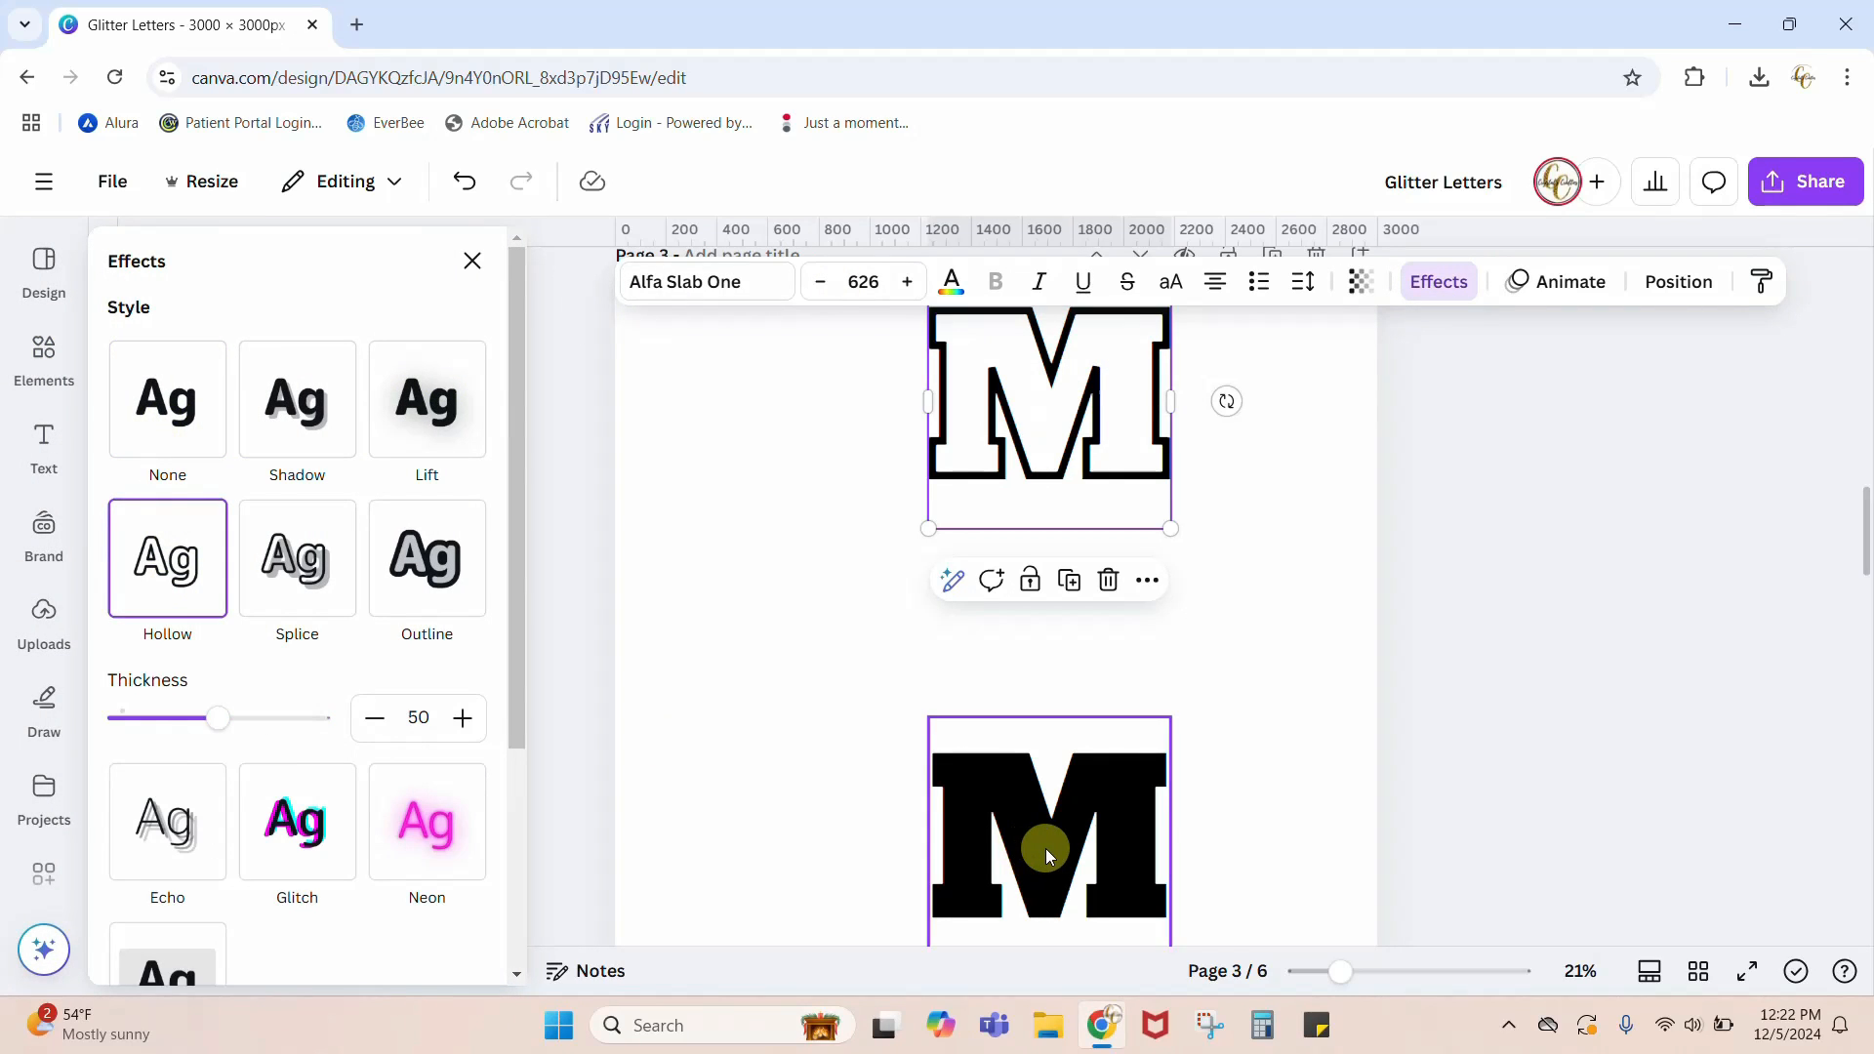
click(159, 579)
click(1241, 573)
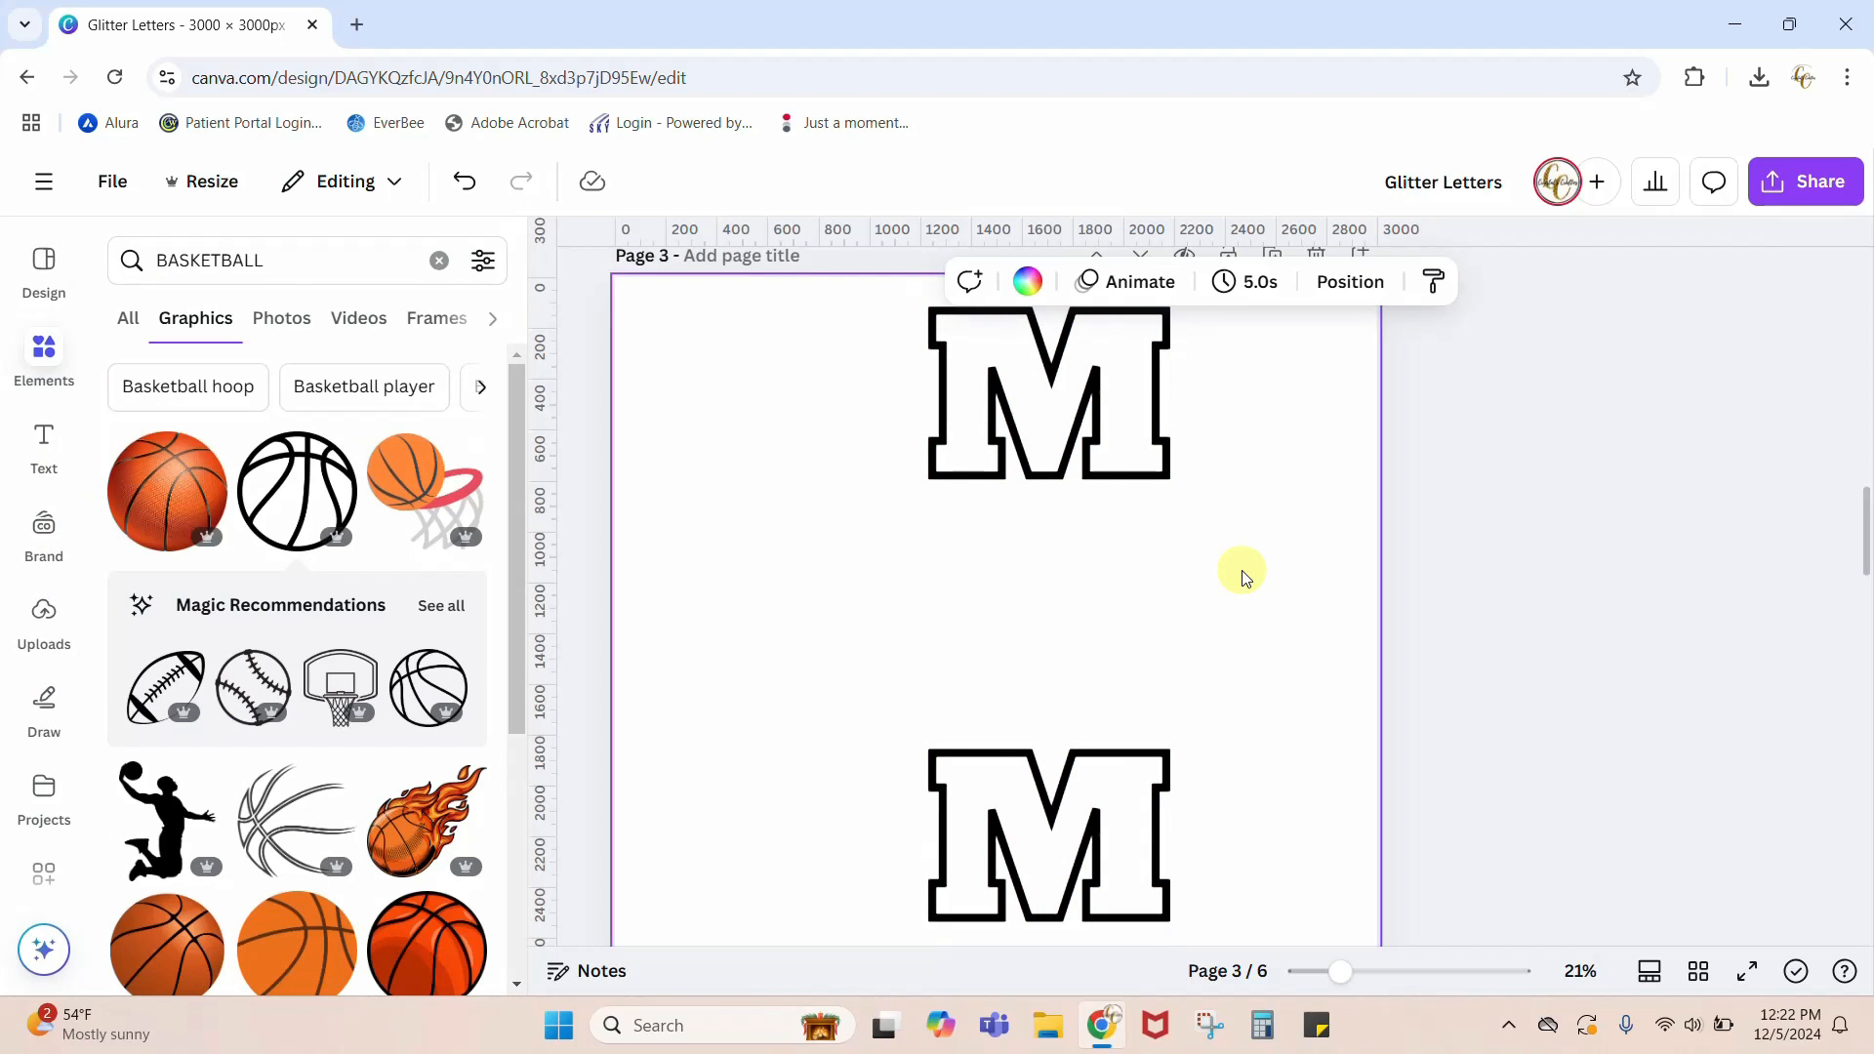
Step: Move both hollow M letters together from page 3 to page 2 and align them over the glitter letters
click(1127, 439)
shift+click(1113, 802)
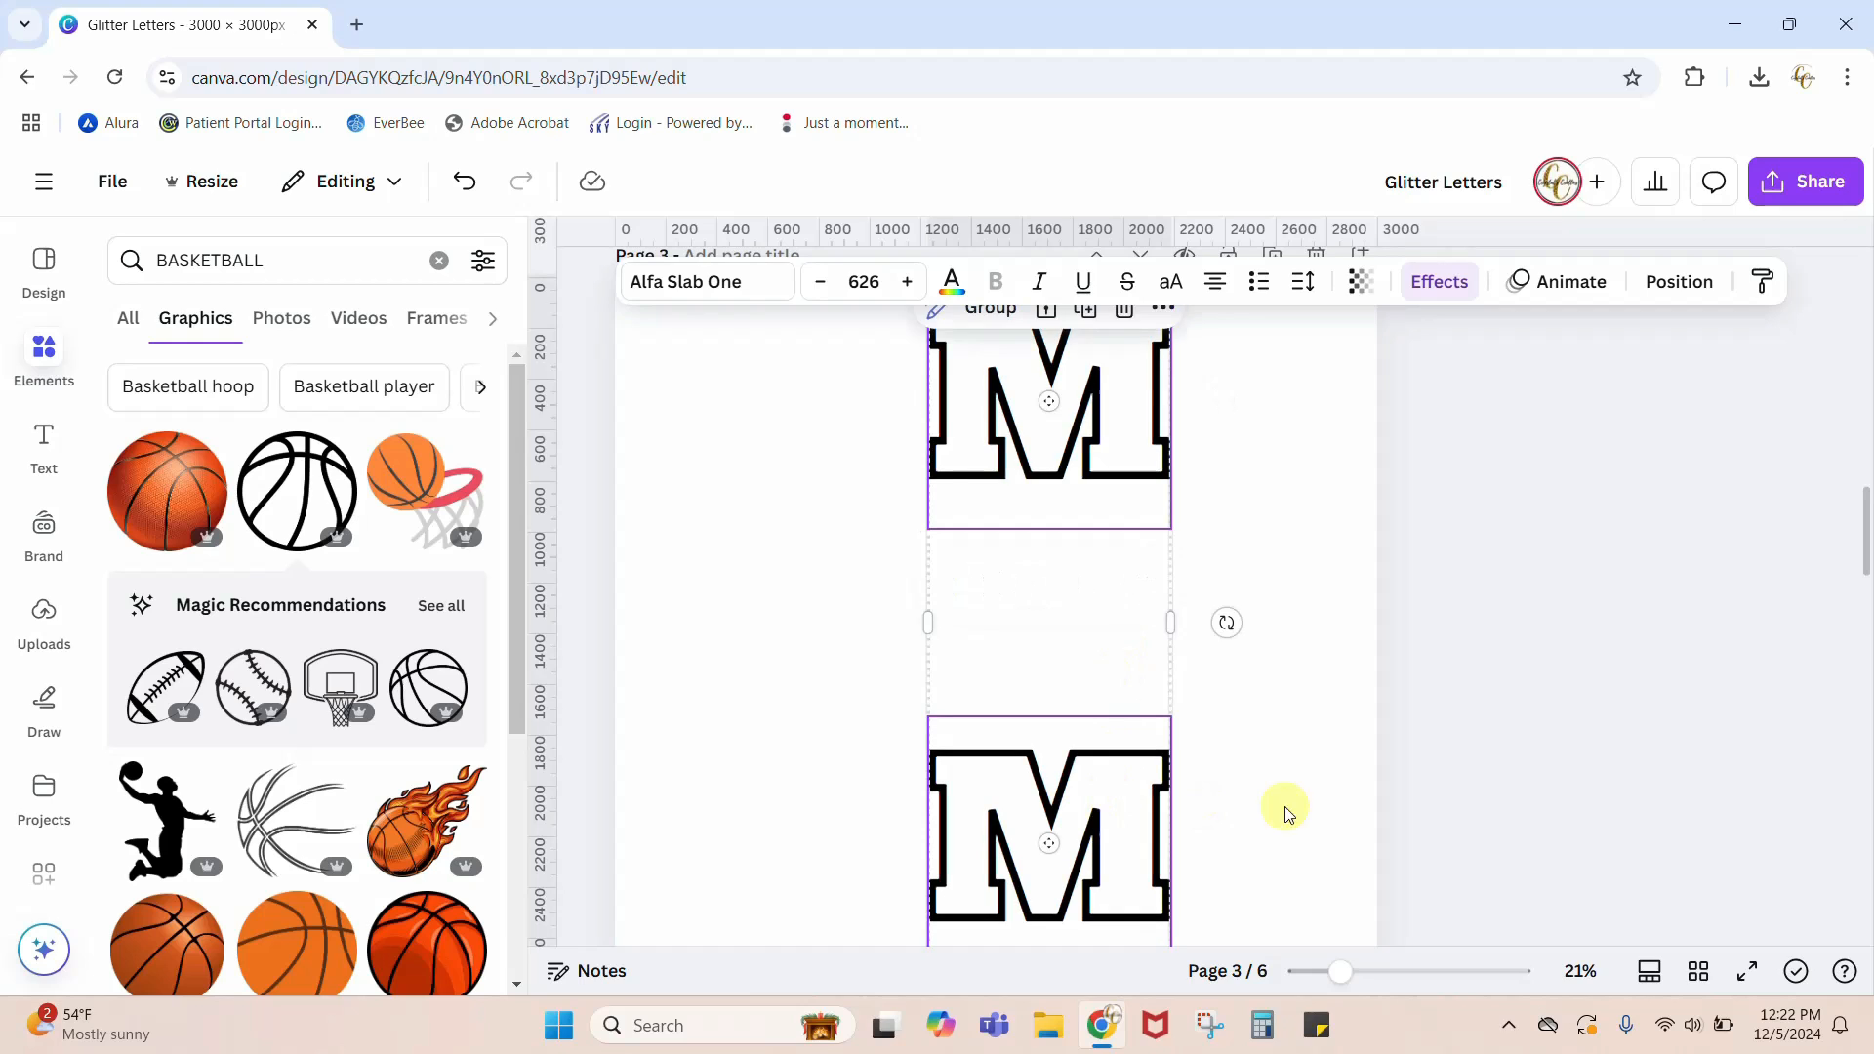
scroll(1322, 803, up, 4)
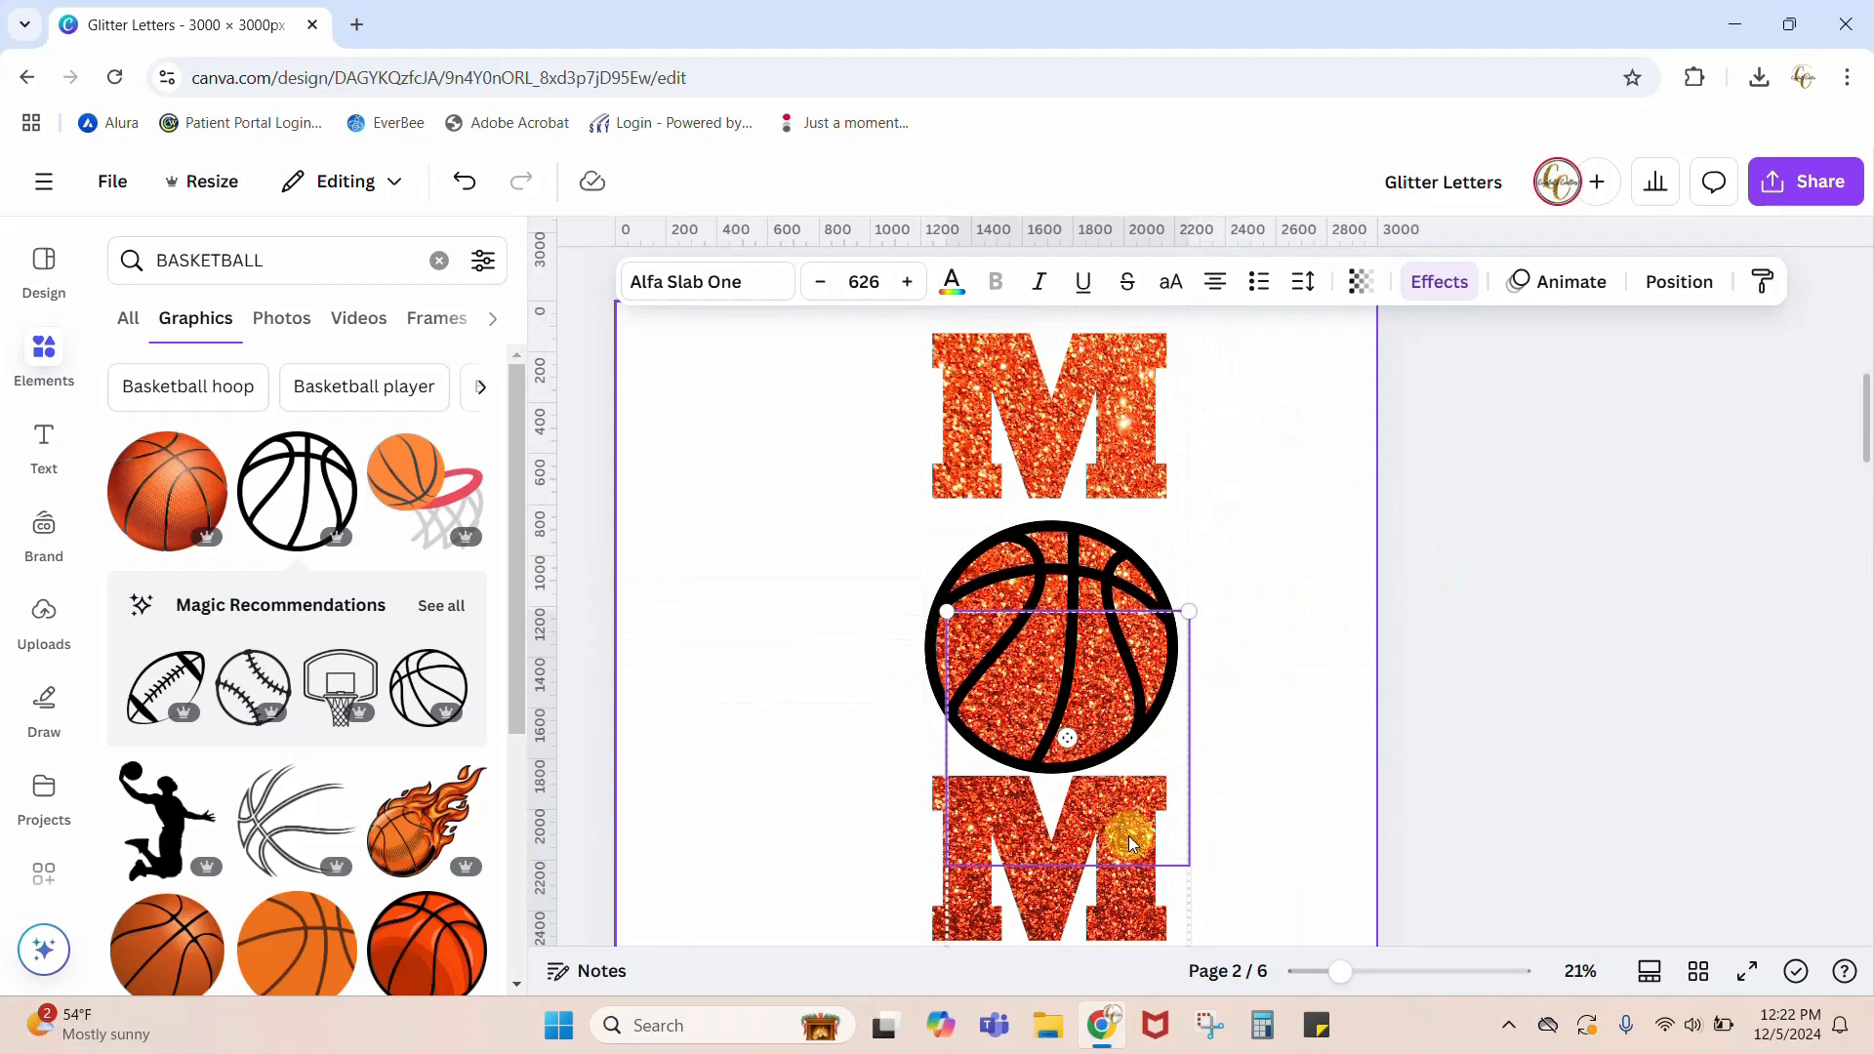
scroll(1402, 757, down, 1)
scroll(1271, 833, down, 1)
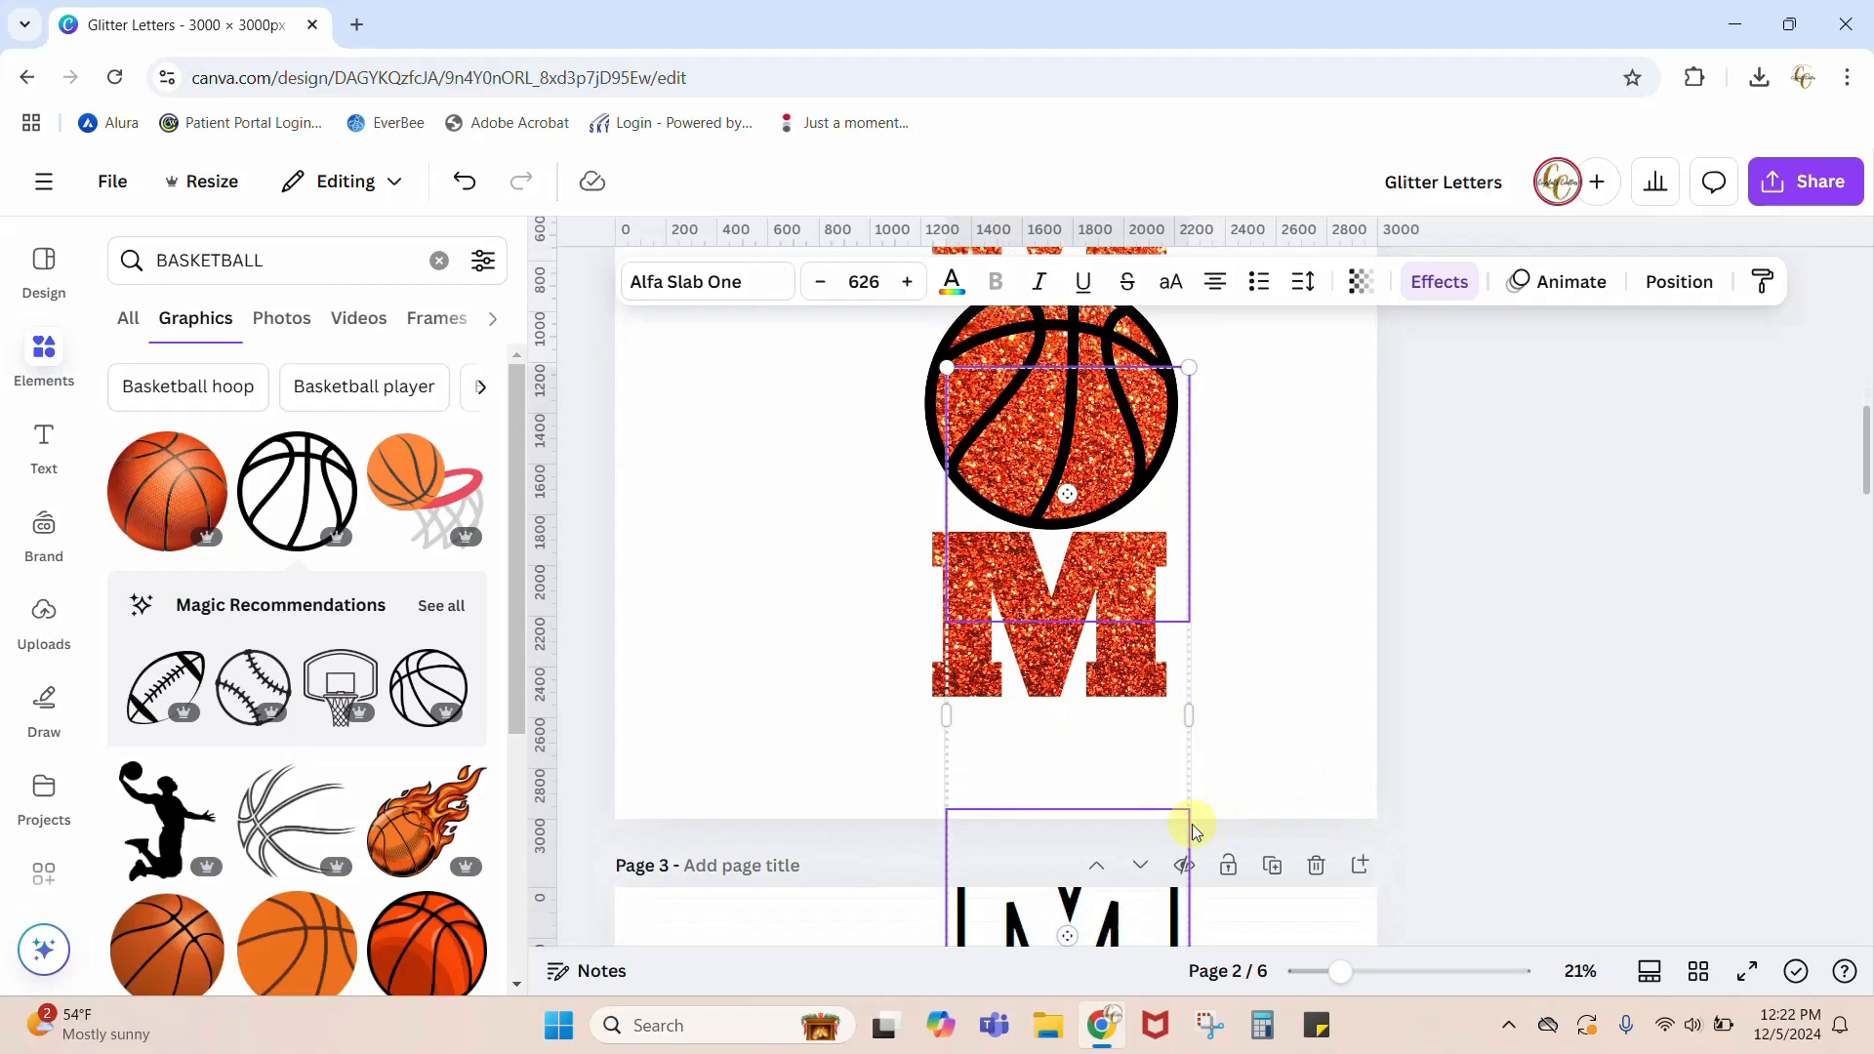
drag(1122, 932, 1111, 621)
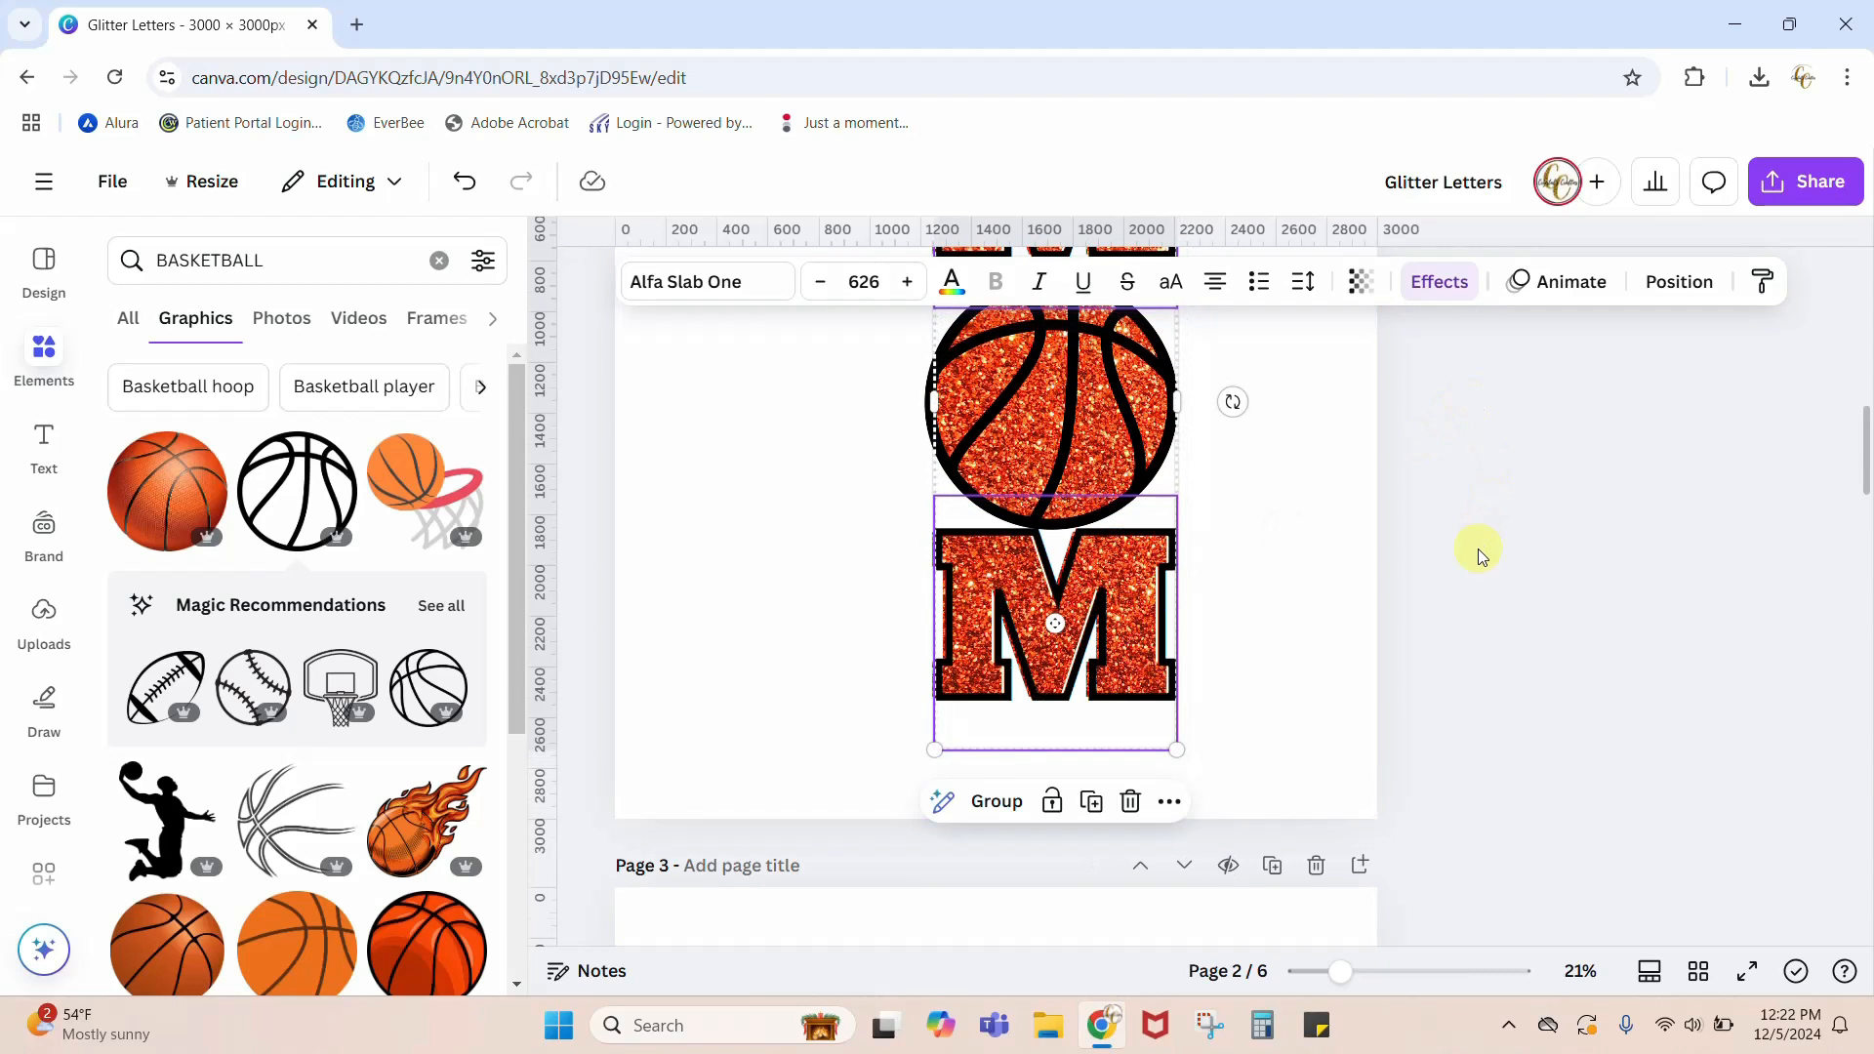
scroll(1480, 547, up, 2)
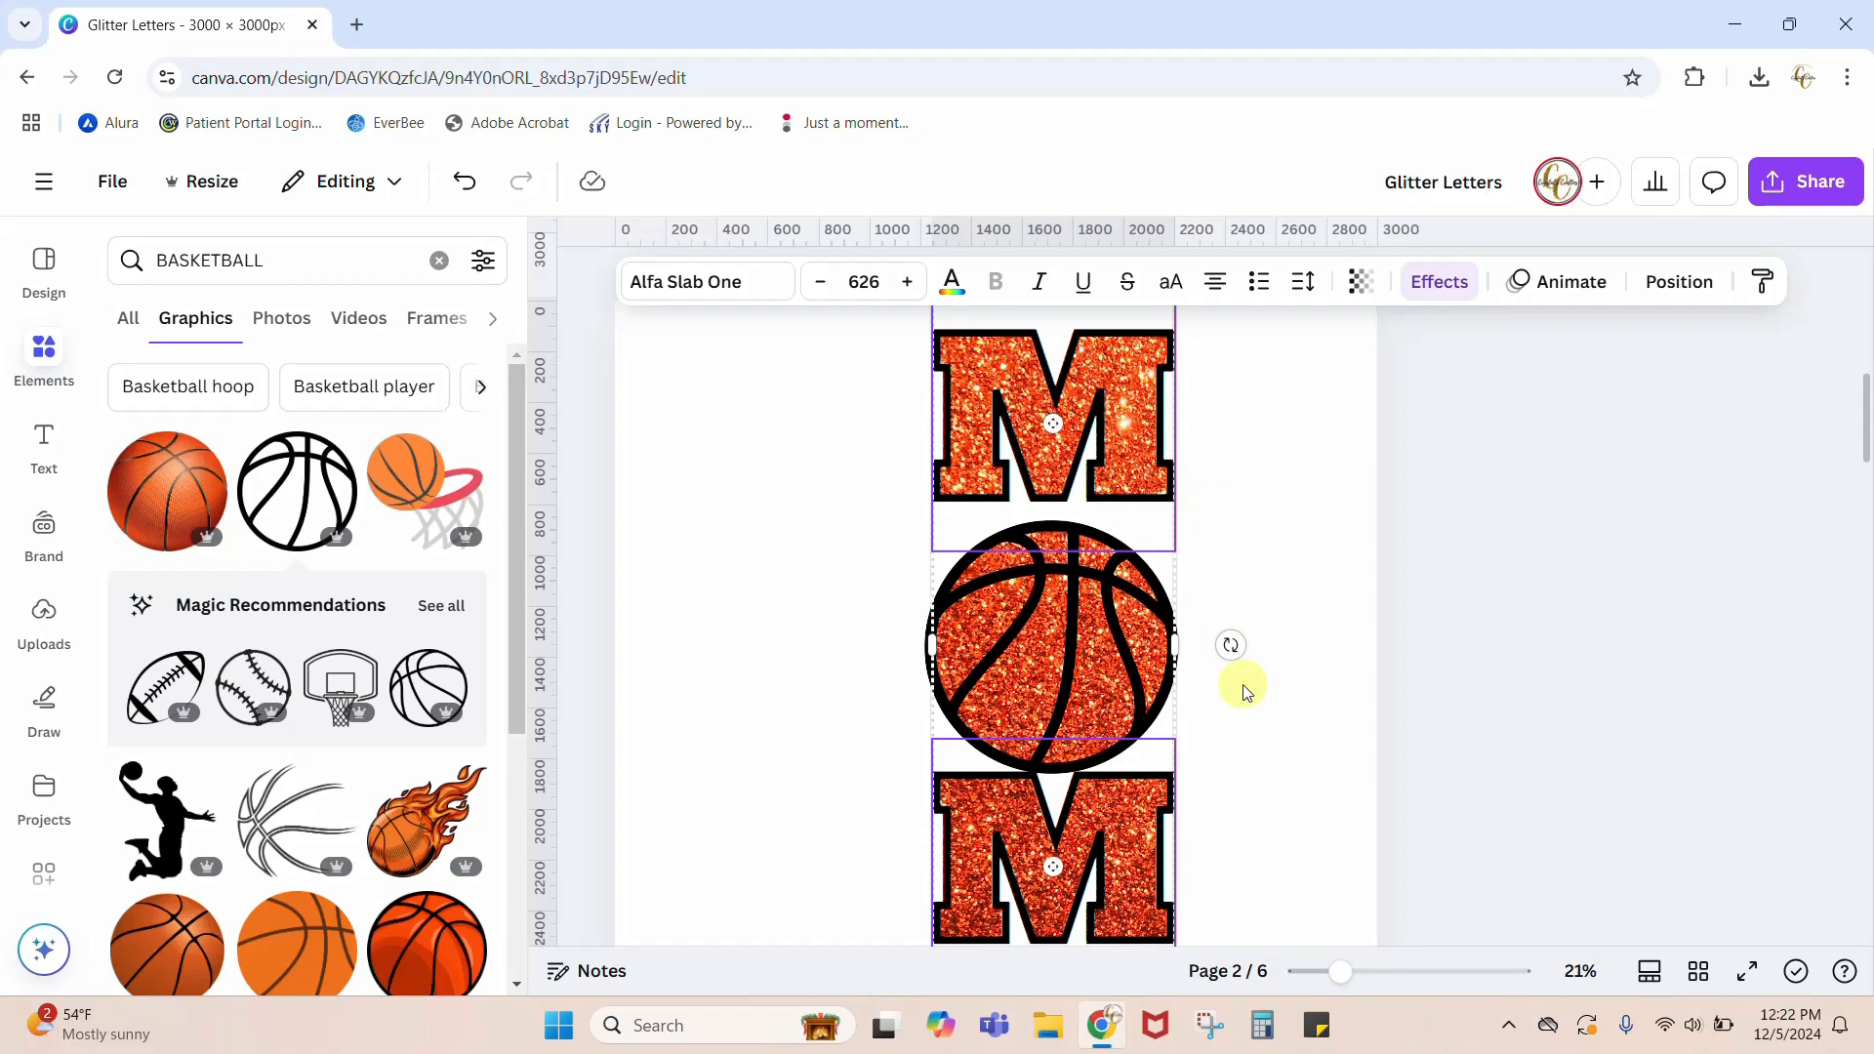
Step: Examine the black outlines around the glitter letters and basketball on page 2 at close range
drag(1352, 976, 1377, 971)
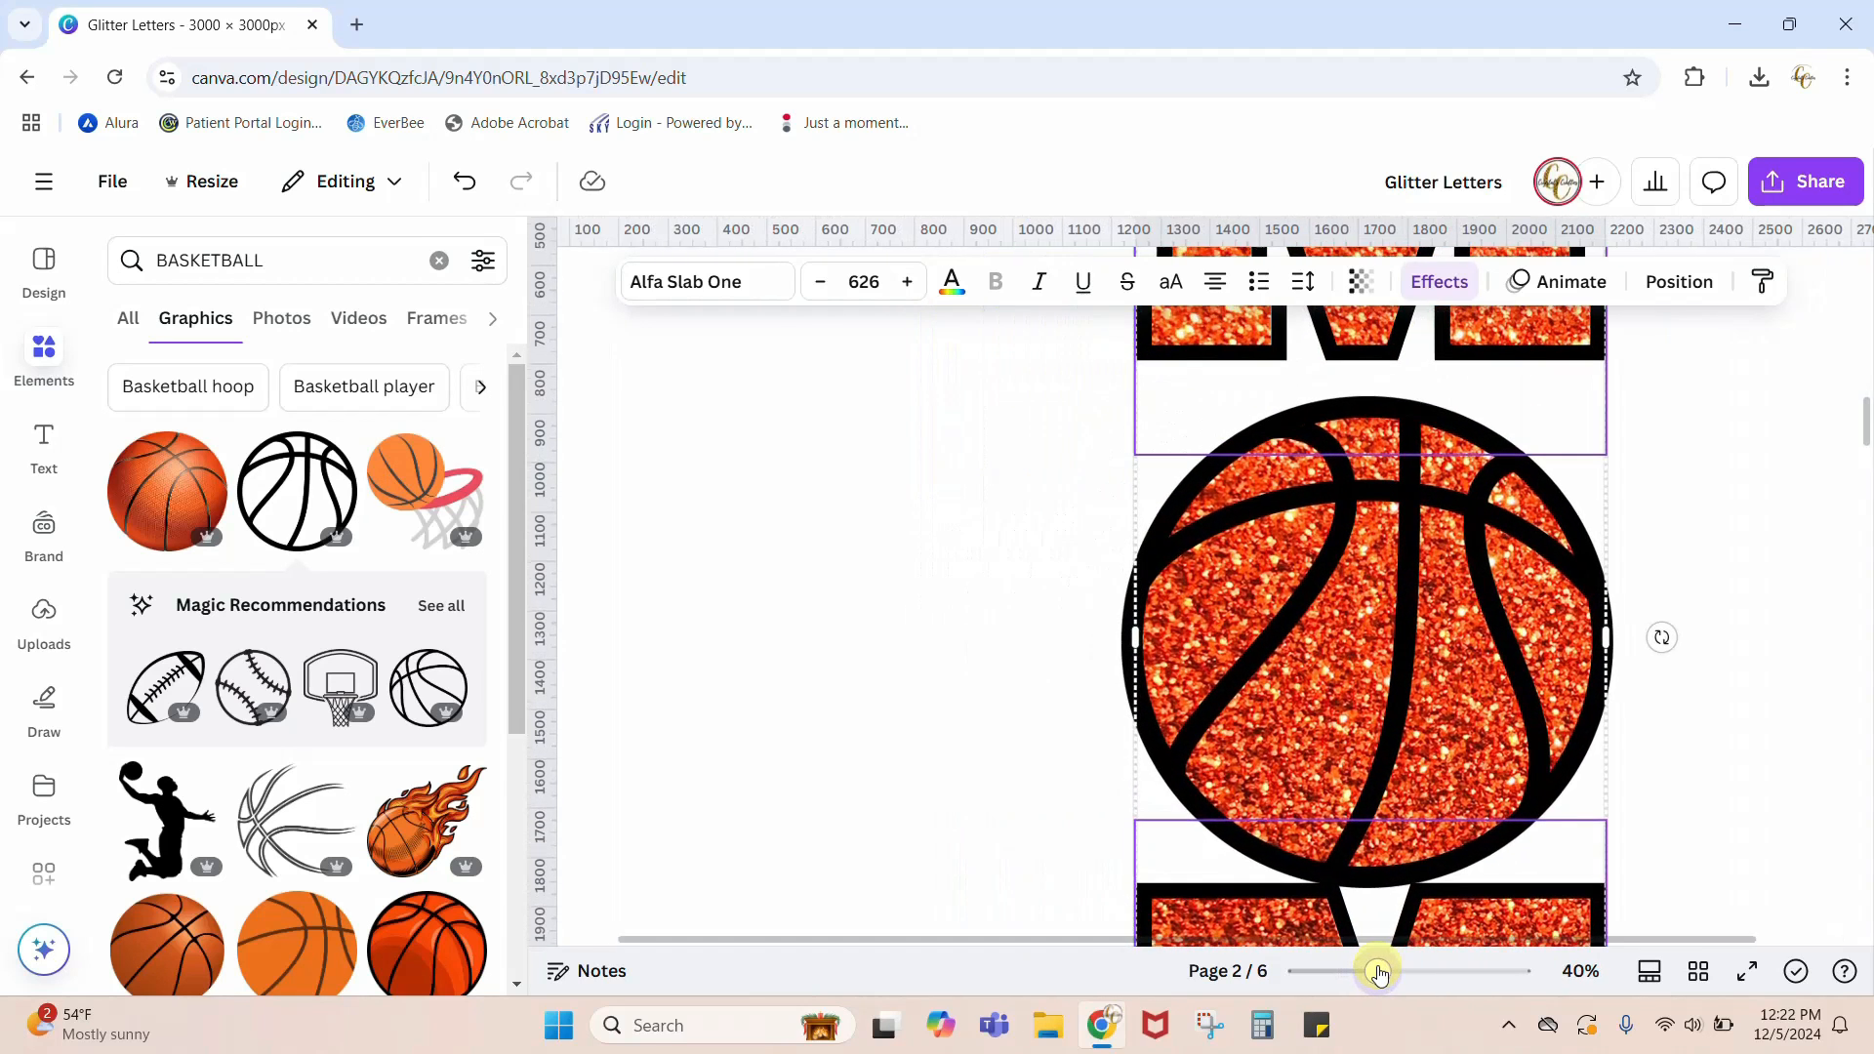
scroll(1656, 640, up, 3)
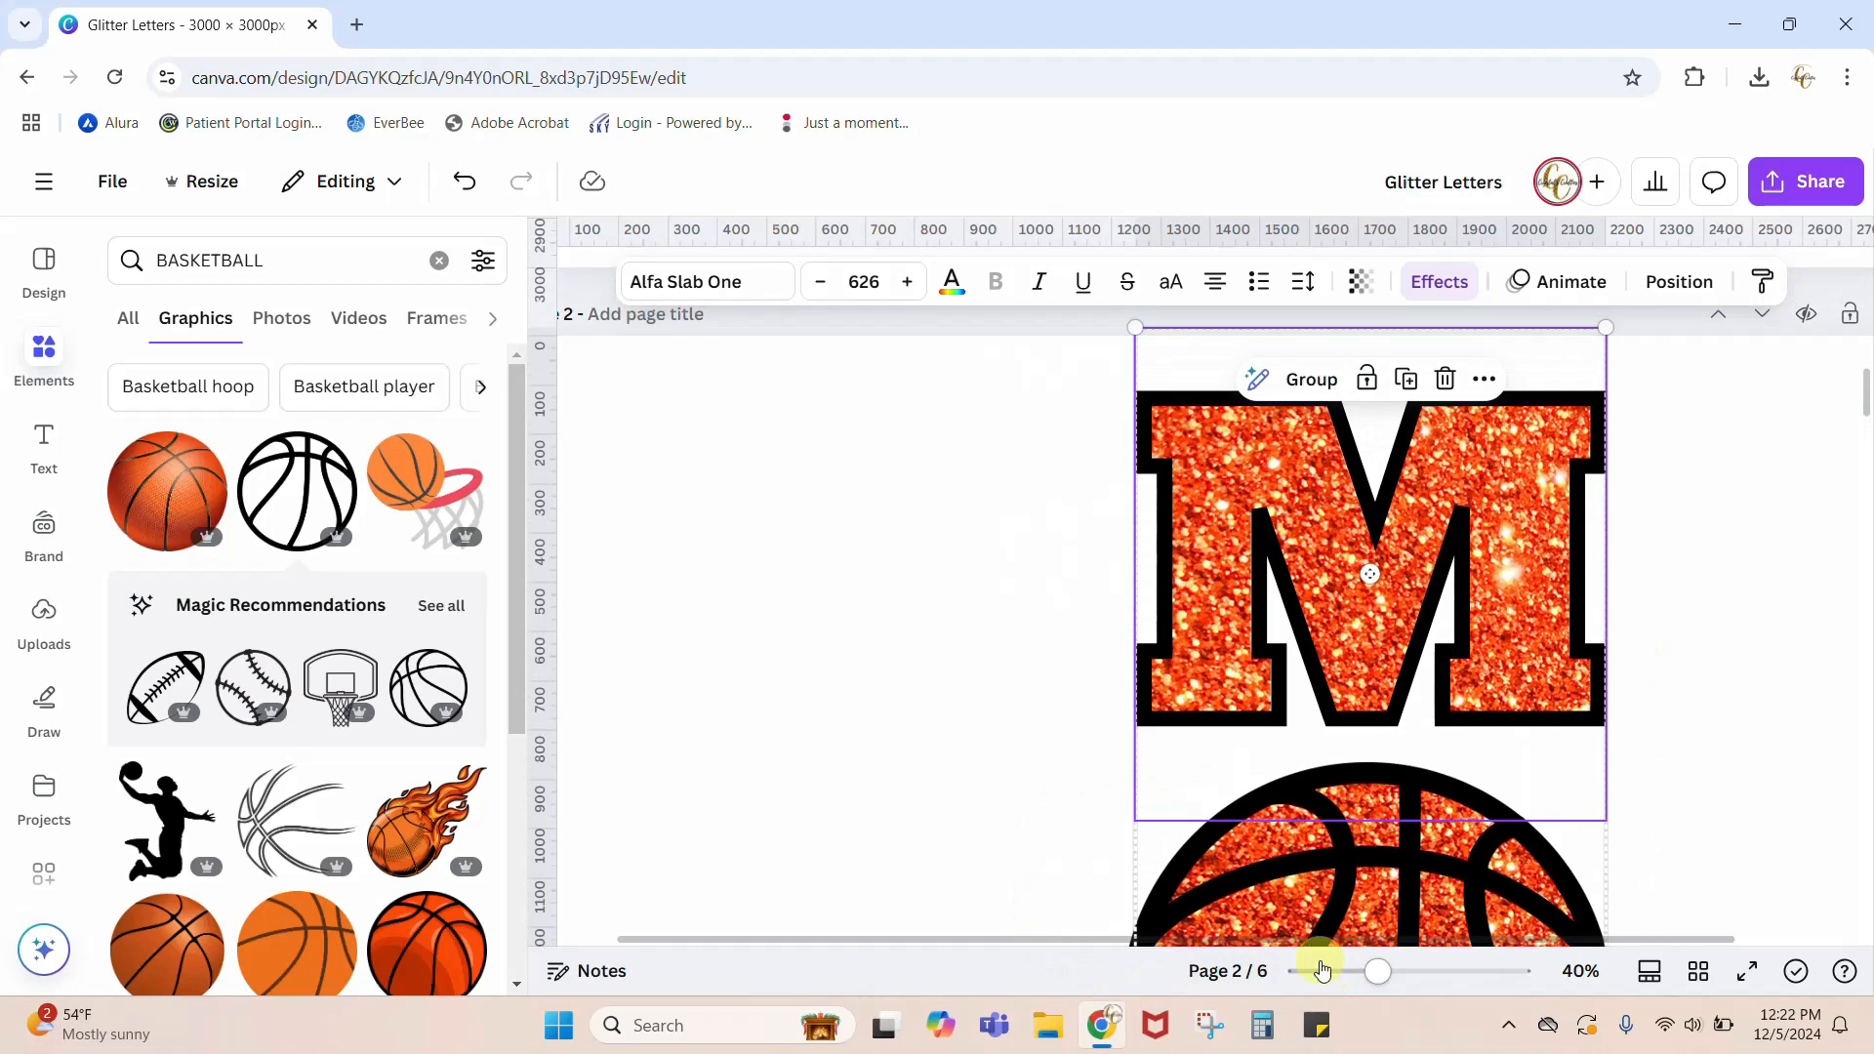
drag(941, 937, 1086, 950)
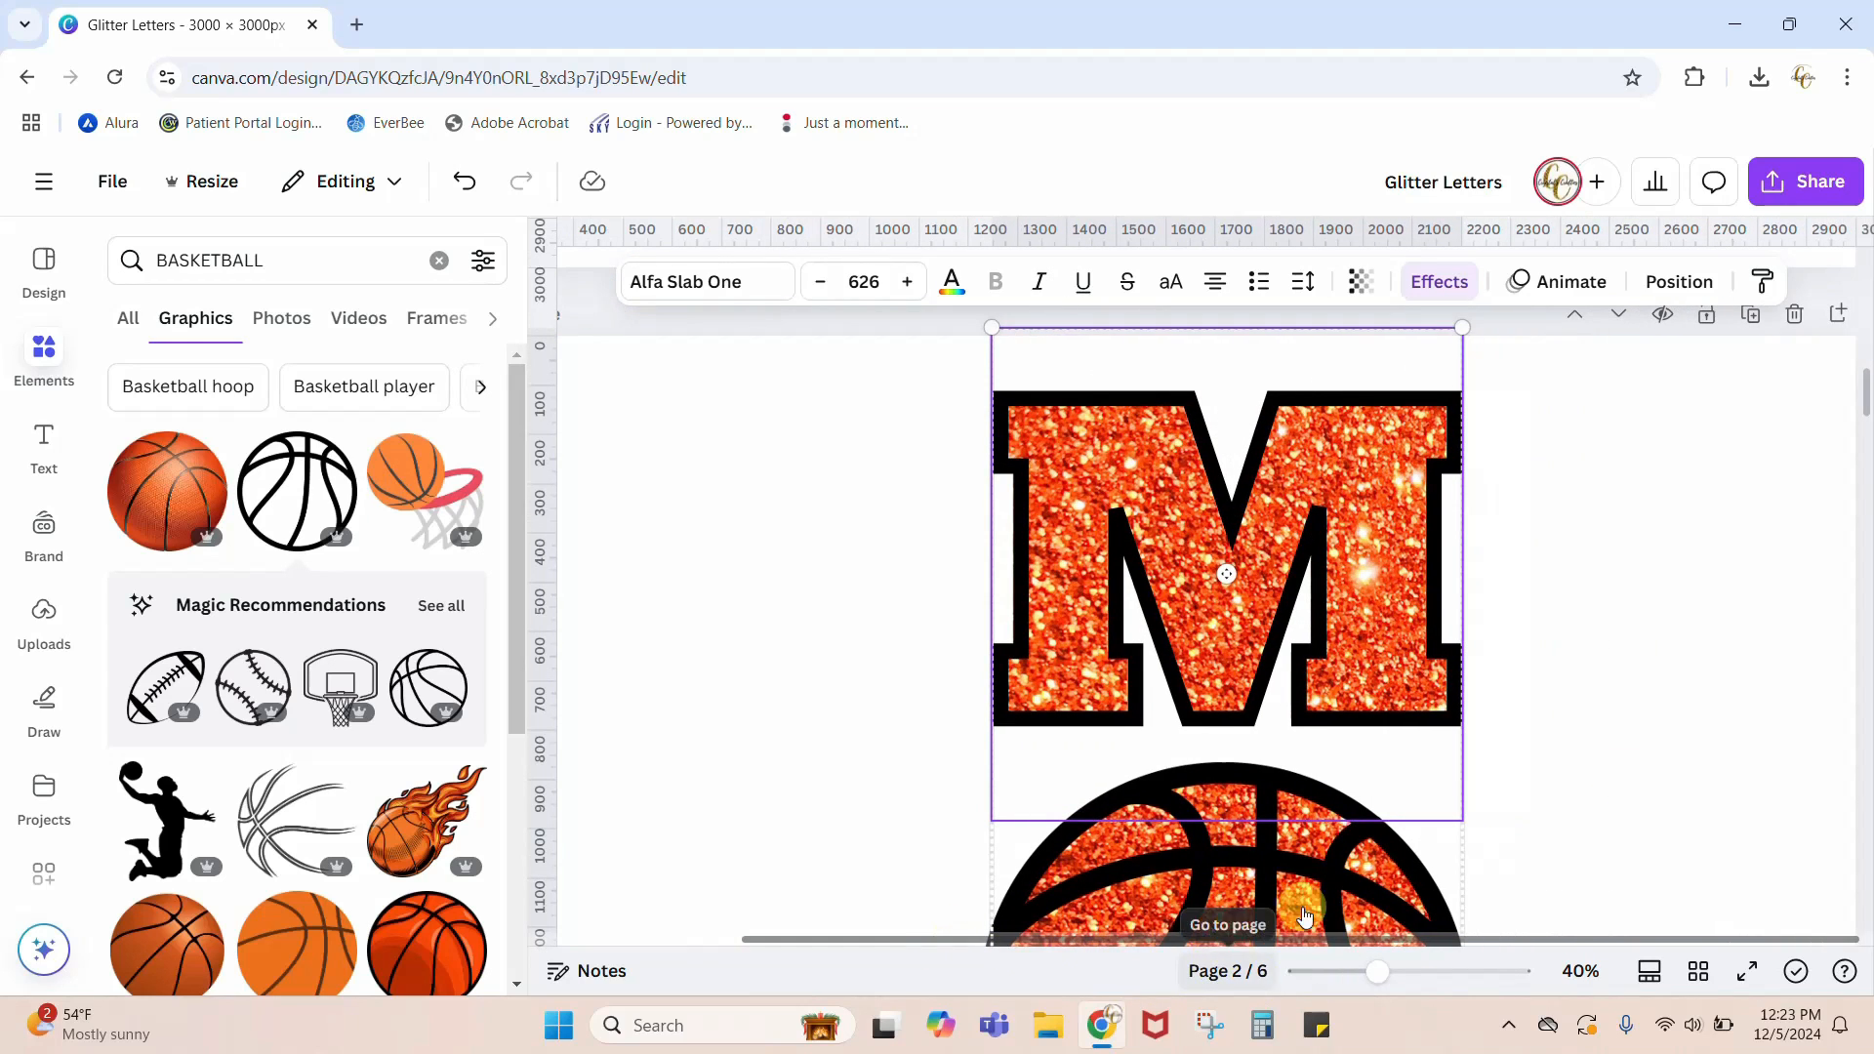
click(1718, 710)
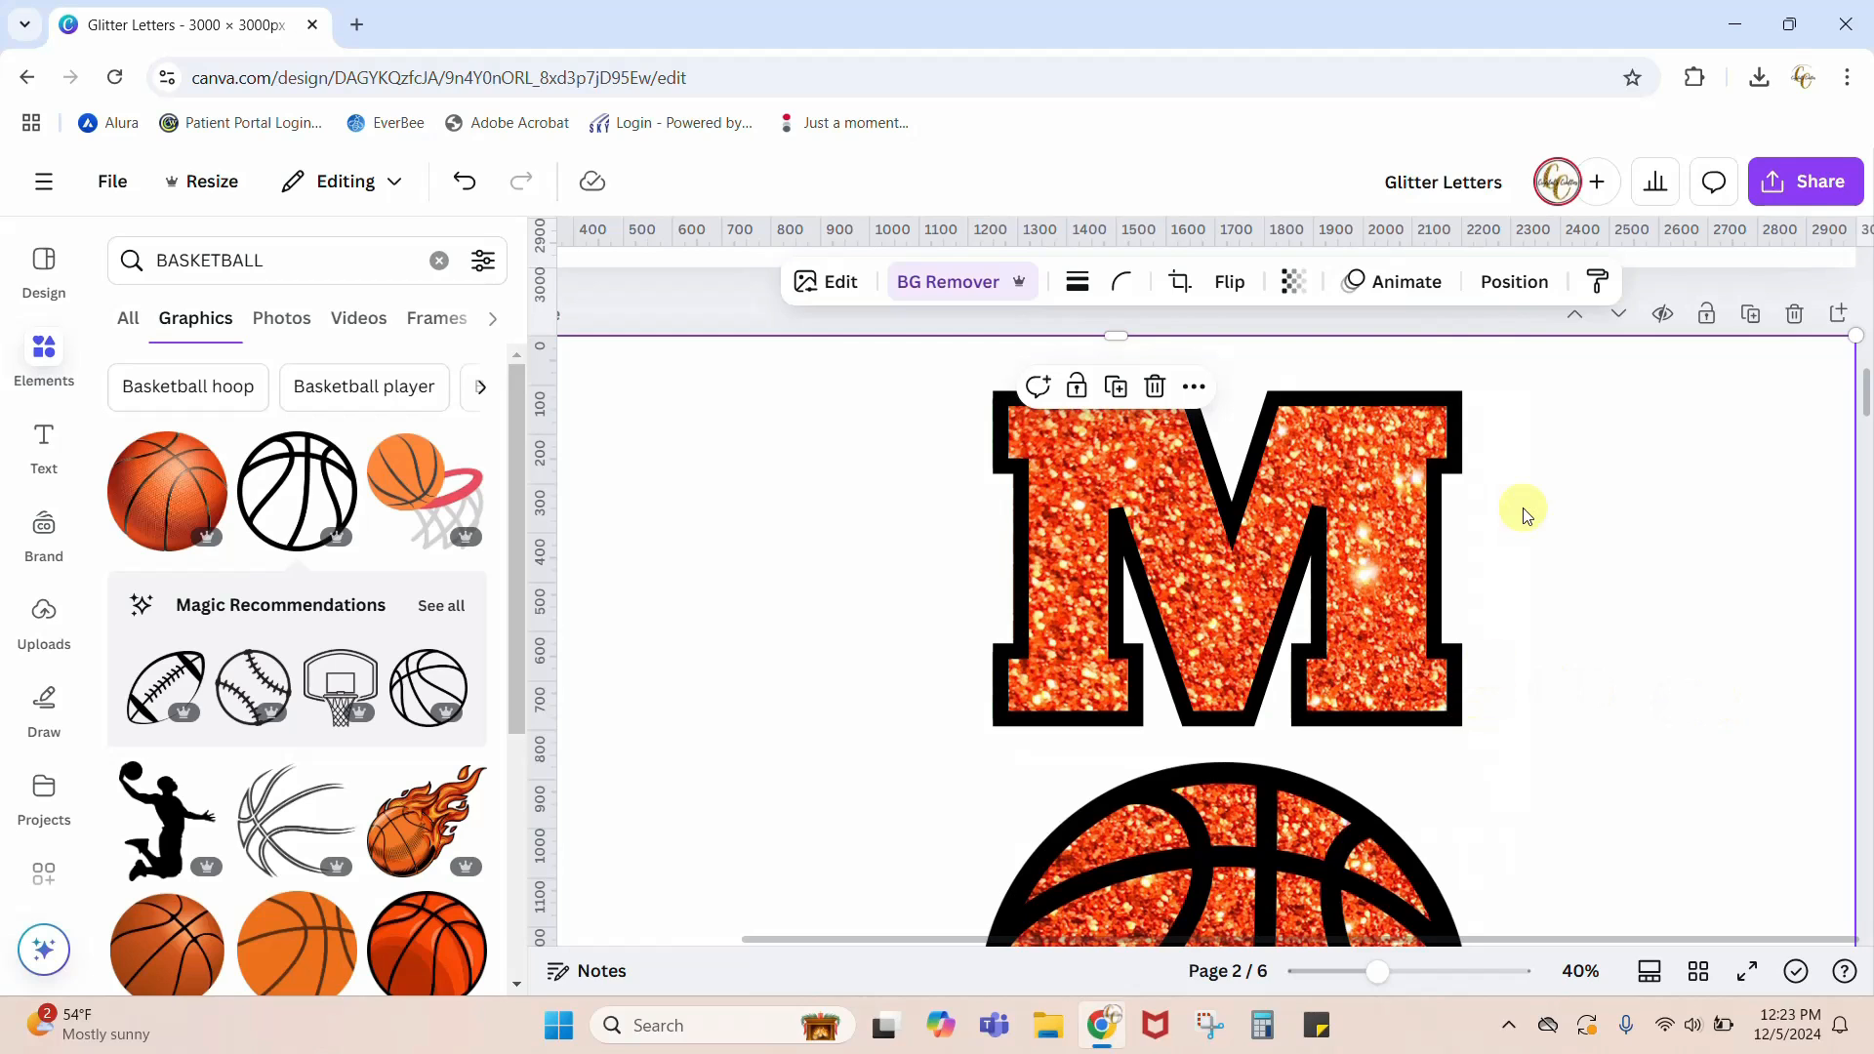
scroll(1644, 583, down, 5)
scroll(1644, 583, down, 1)
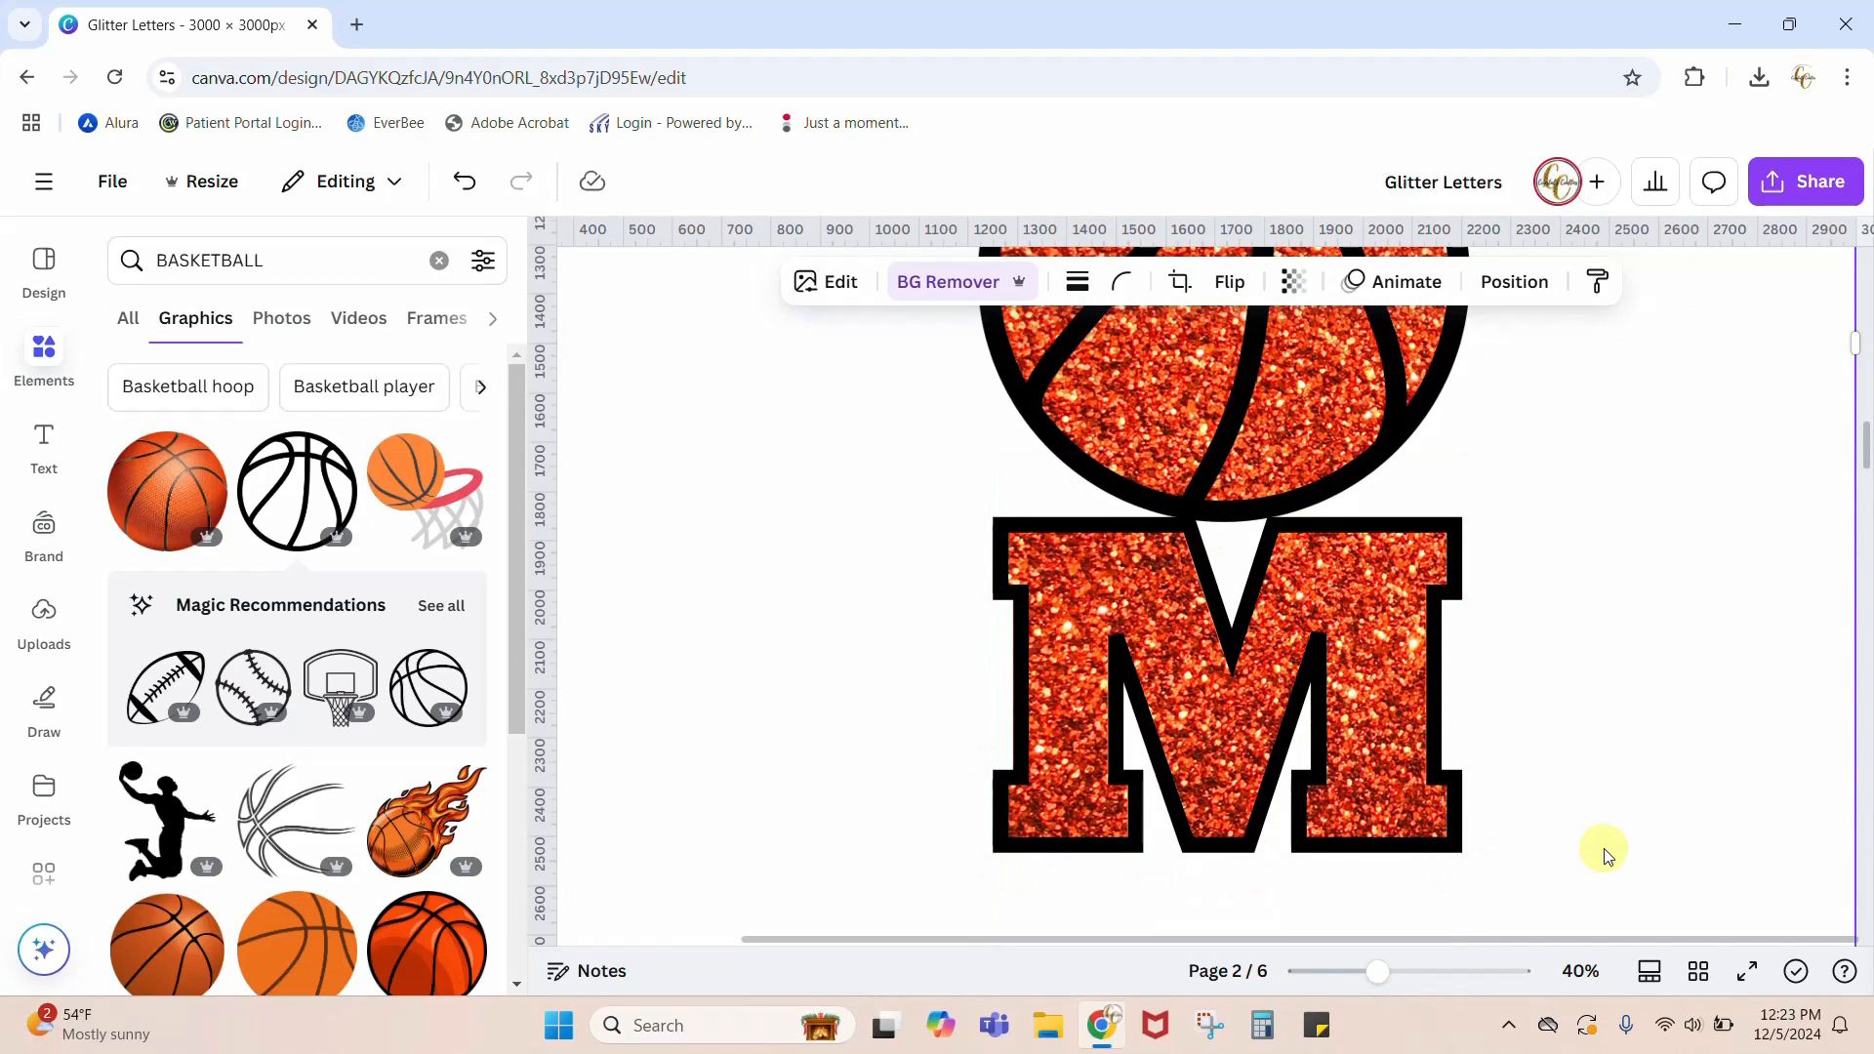
scroll(1608, 856, down, 1)
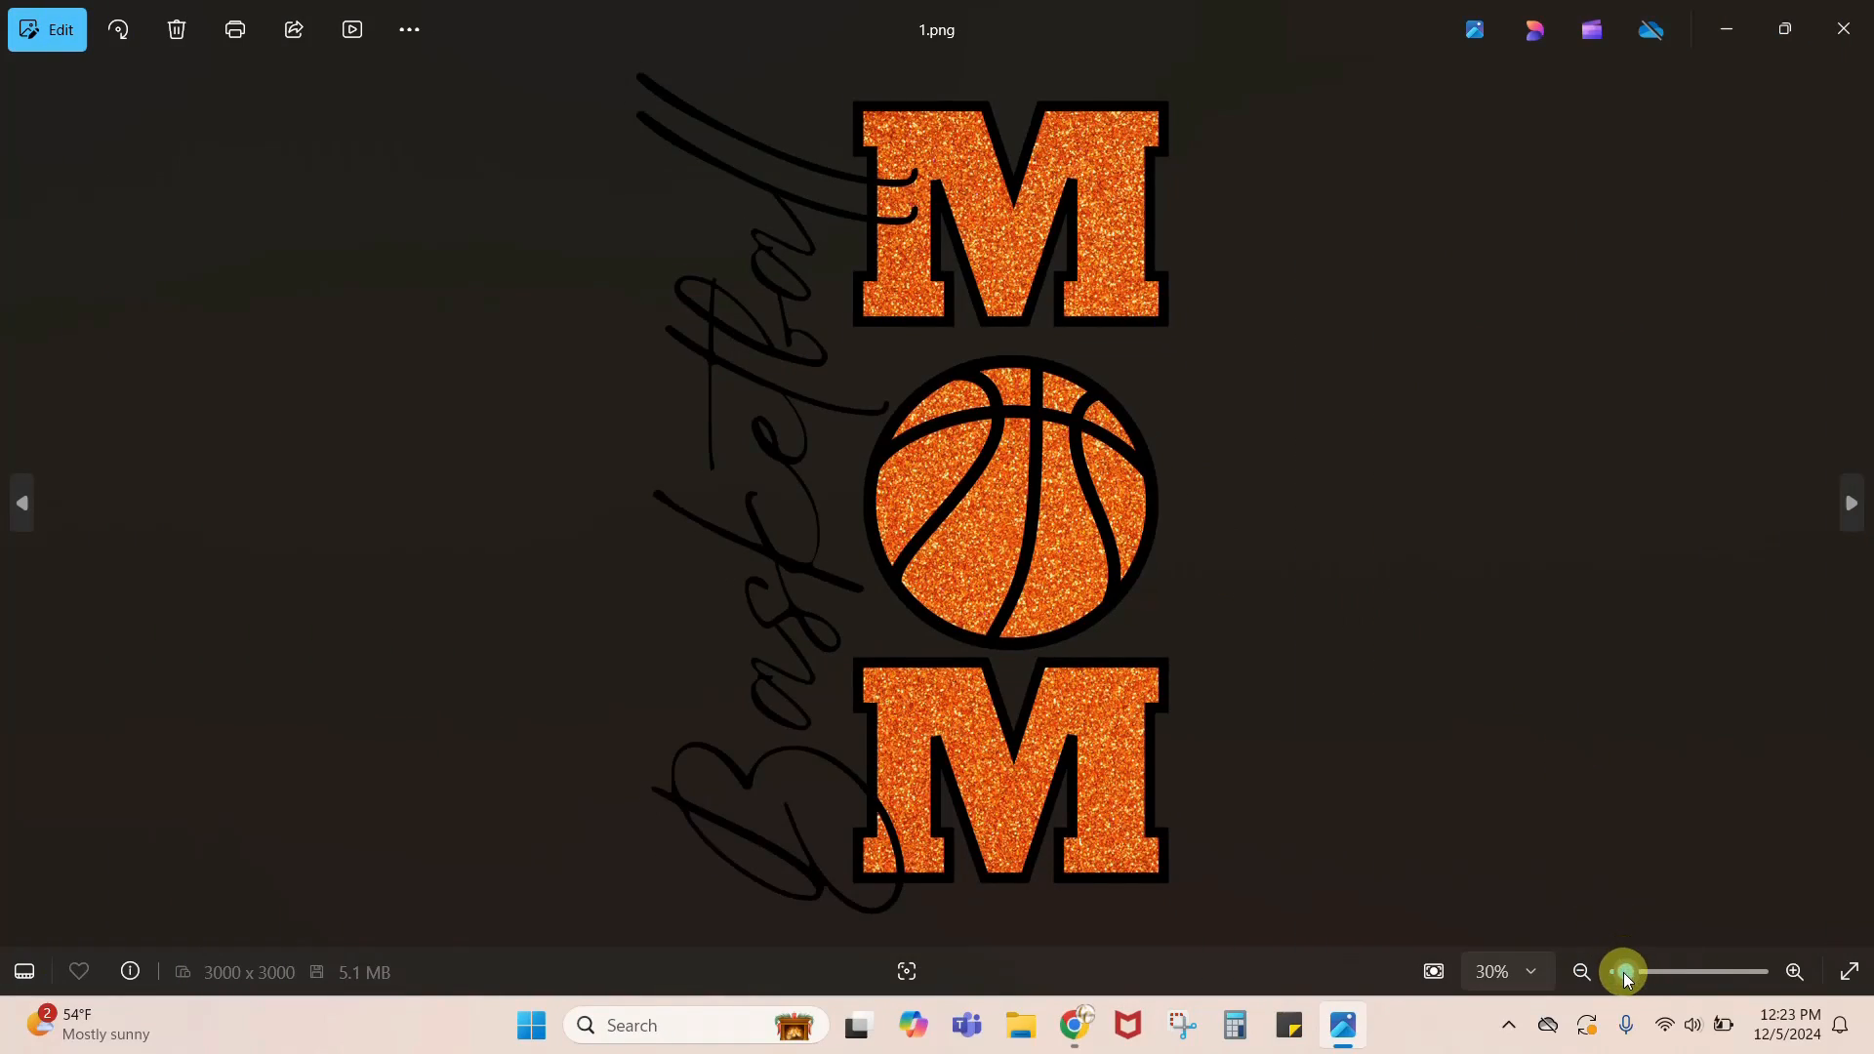
Step: Inspect the glitter fill and black outlines in the finished 1.png image up close, and close the image
drag(1624, 972, 1660, 972)
drag(1673, 502, 502, 628)
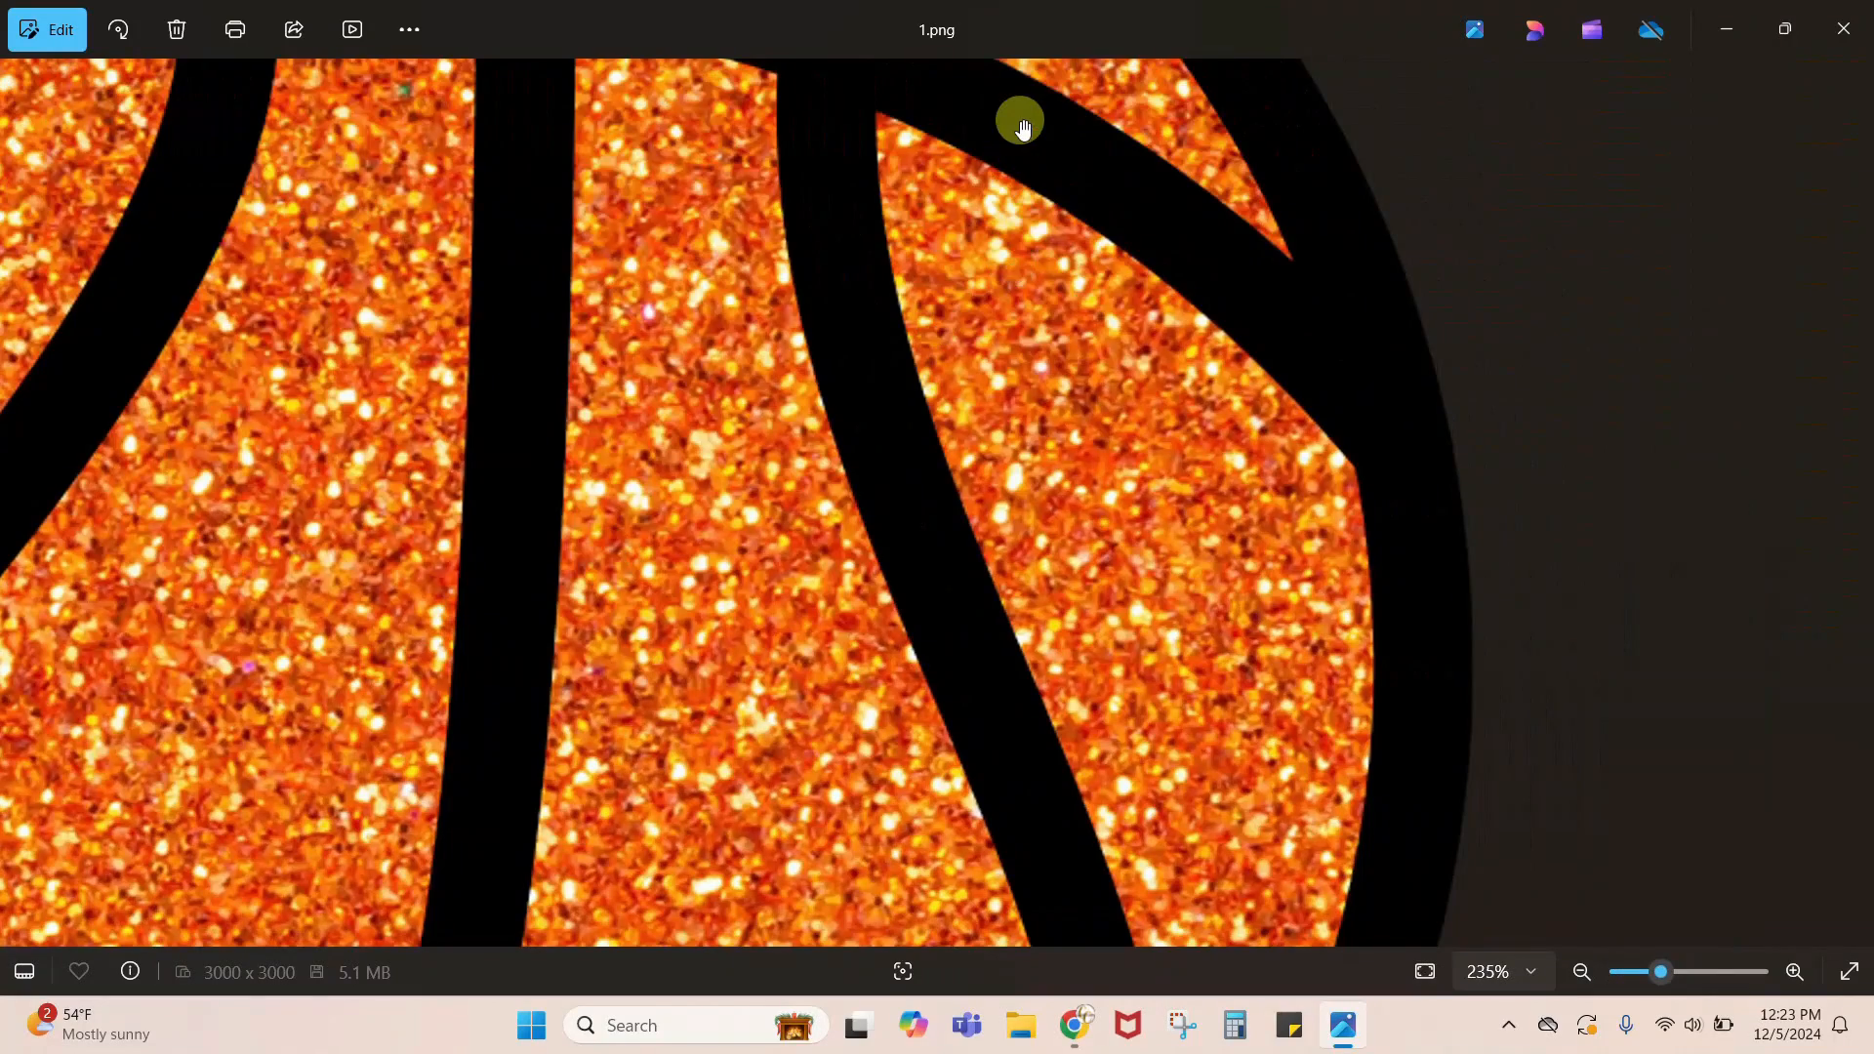
drag(1023, 127, 463, 1037)
drag(629, 148, 375, 1035)
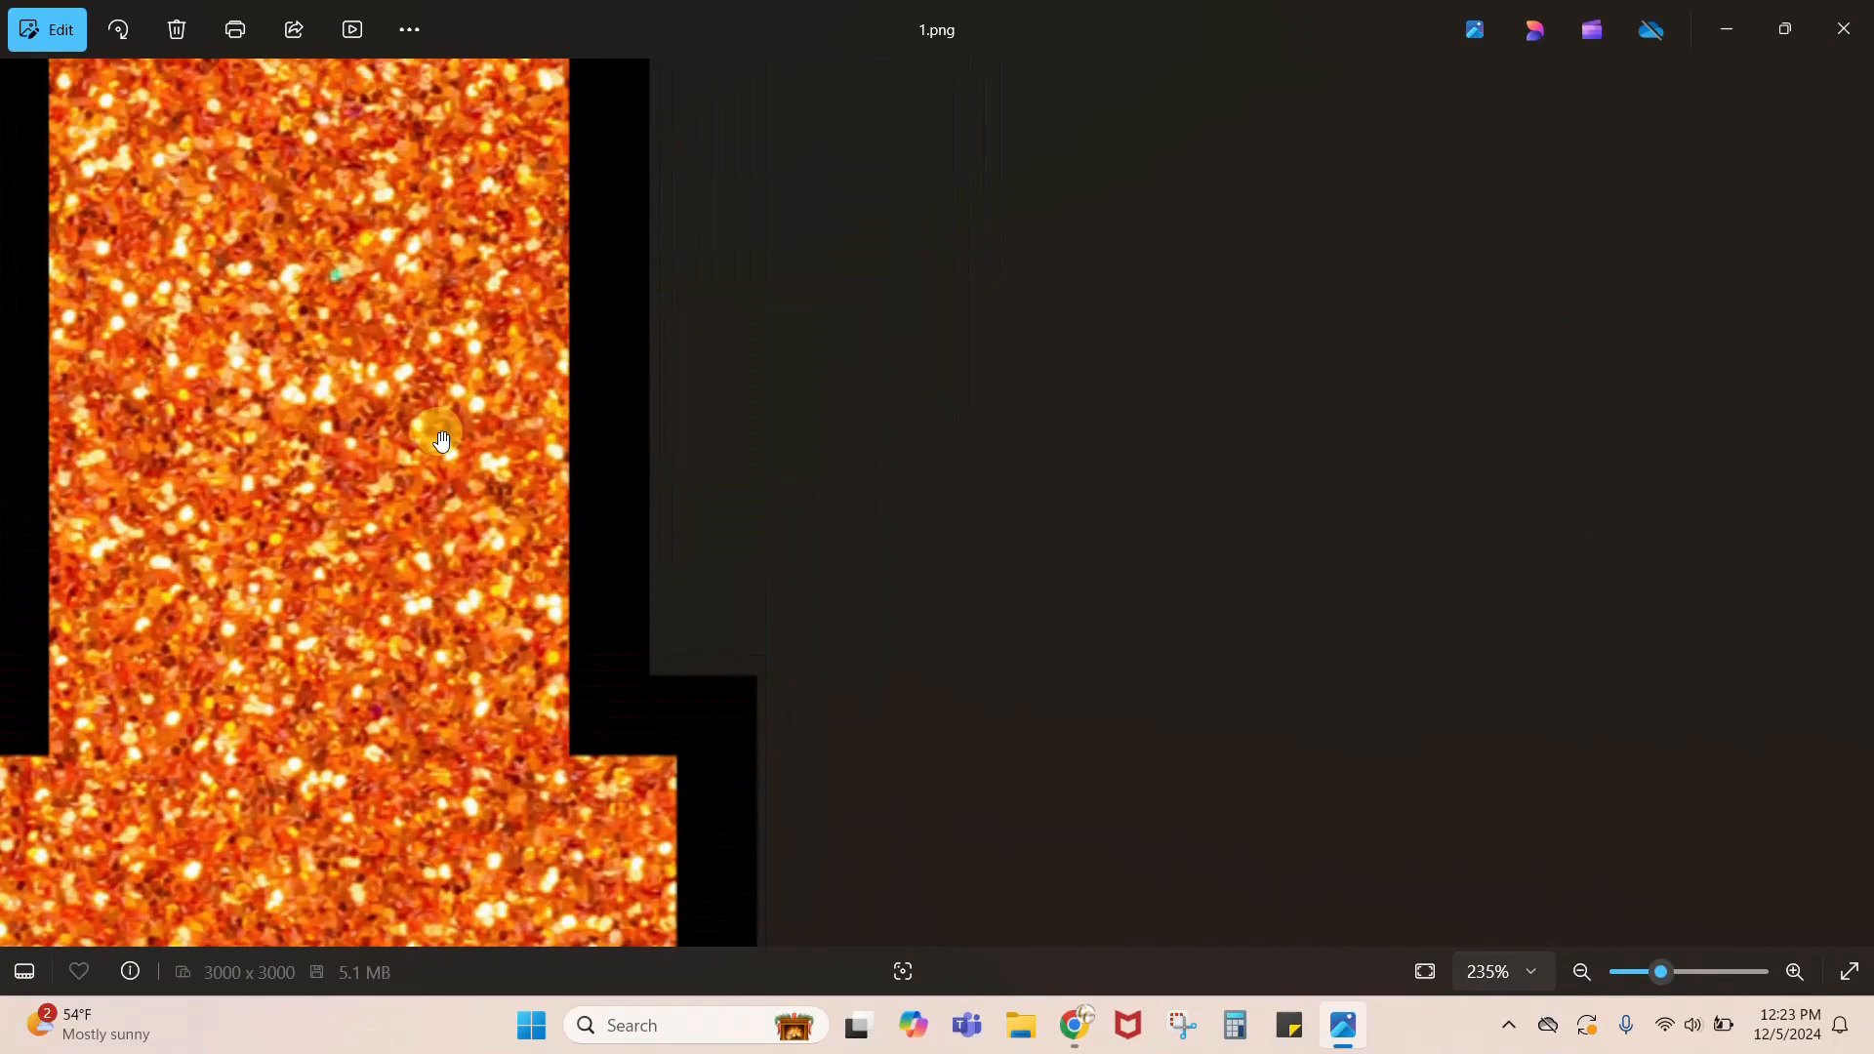
drag(442, 441, 488, 1035)
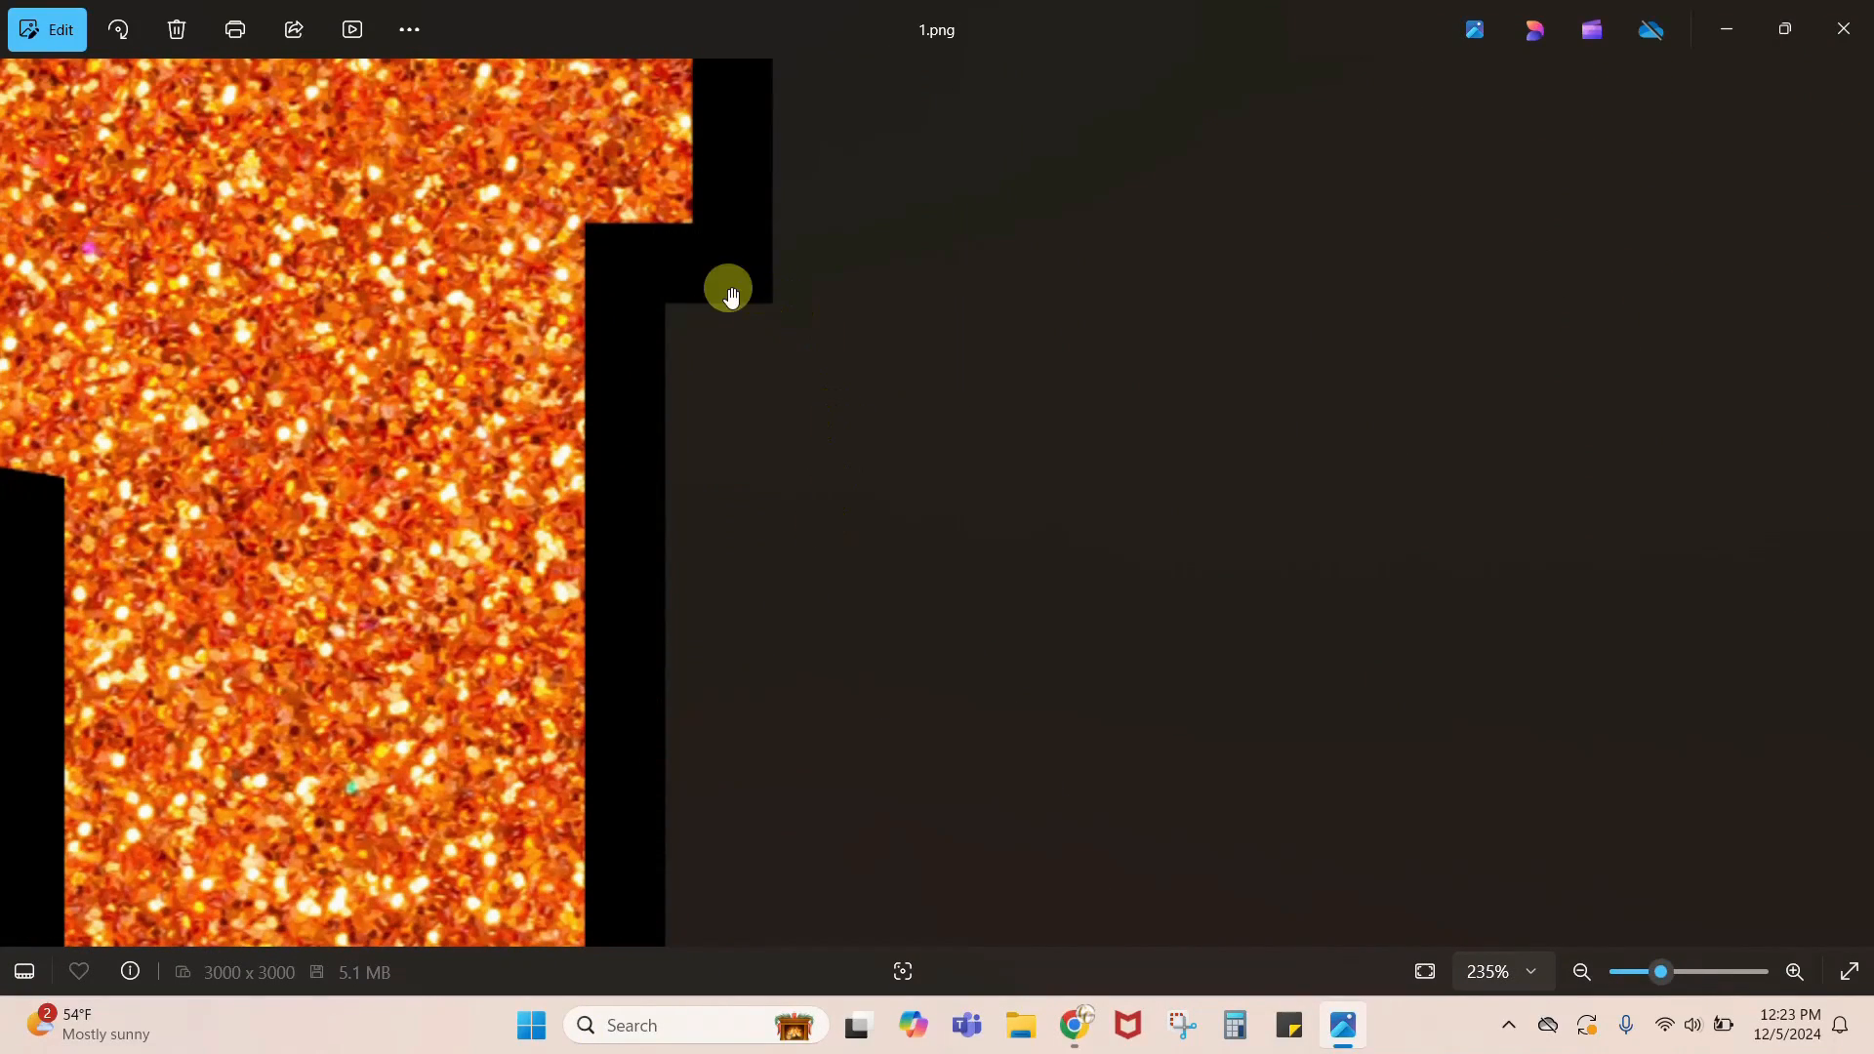
drag(460, 101, 465, 573)
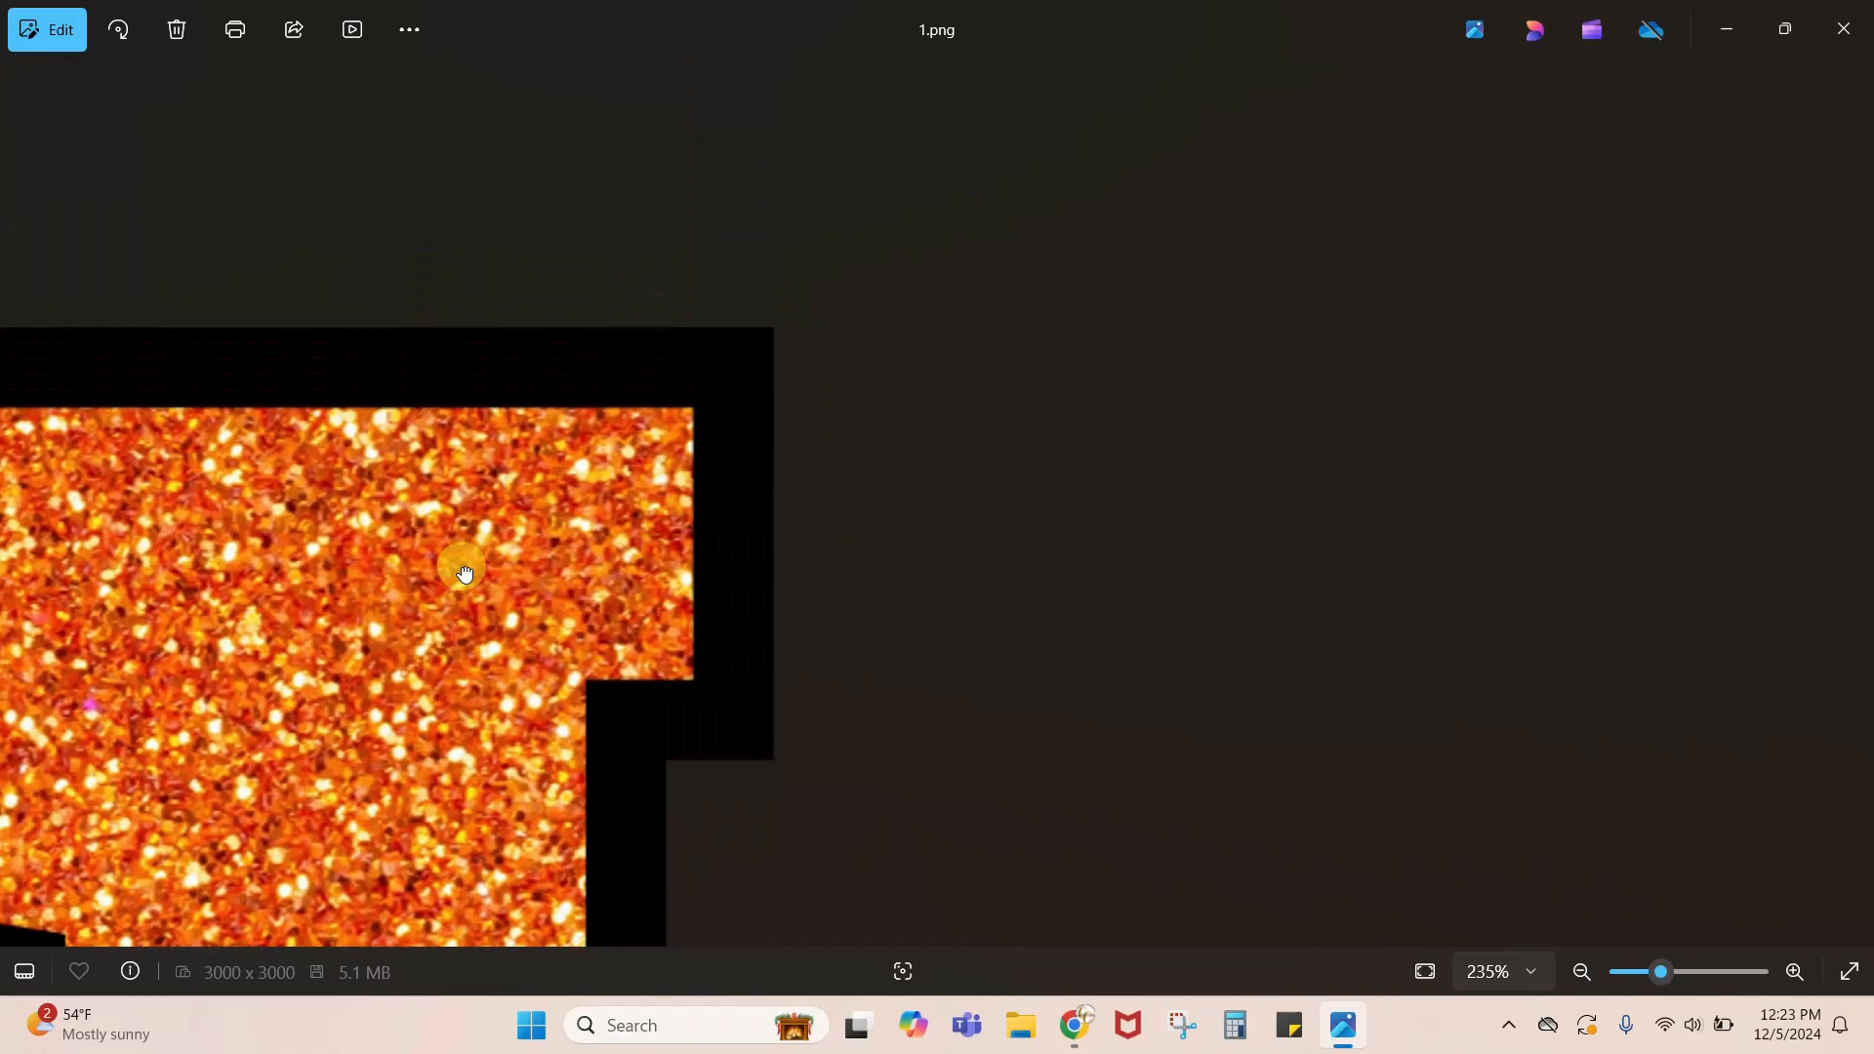
drag(611, 712, 1126, 405)
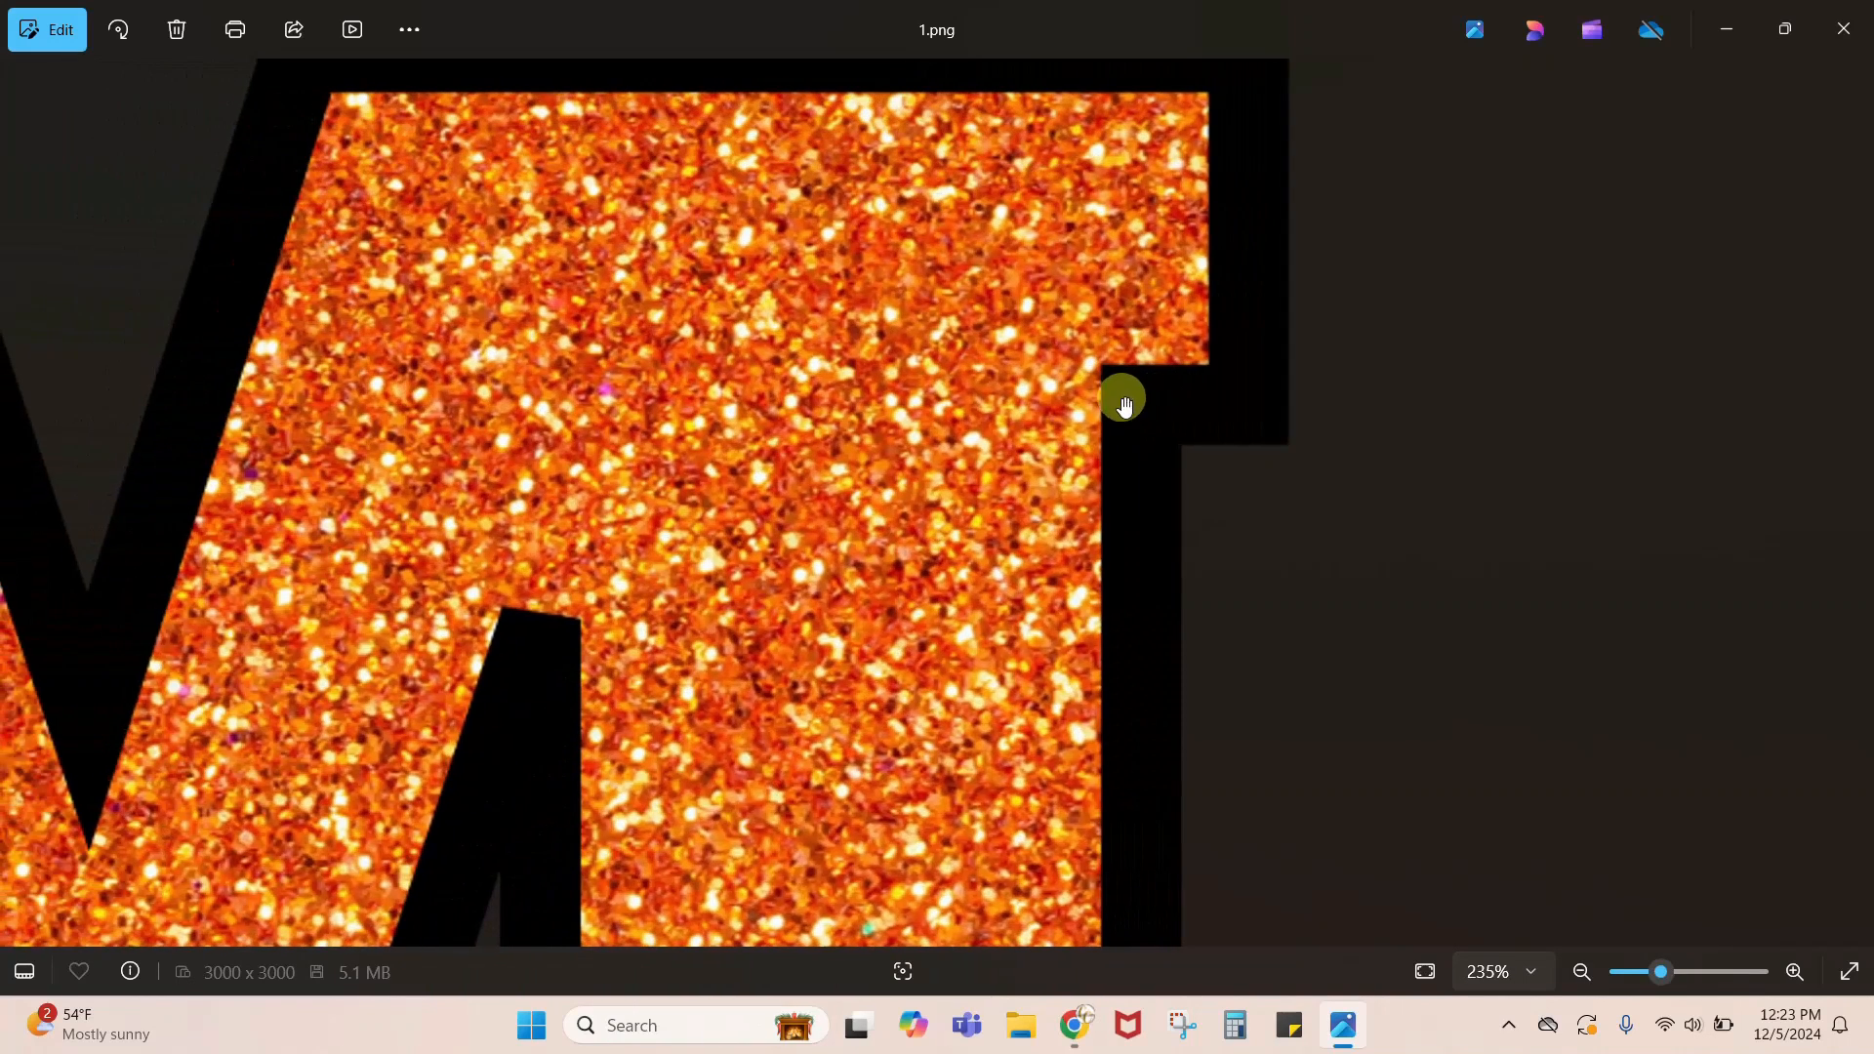
drag(914, 422, 885, 604)
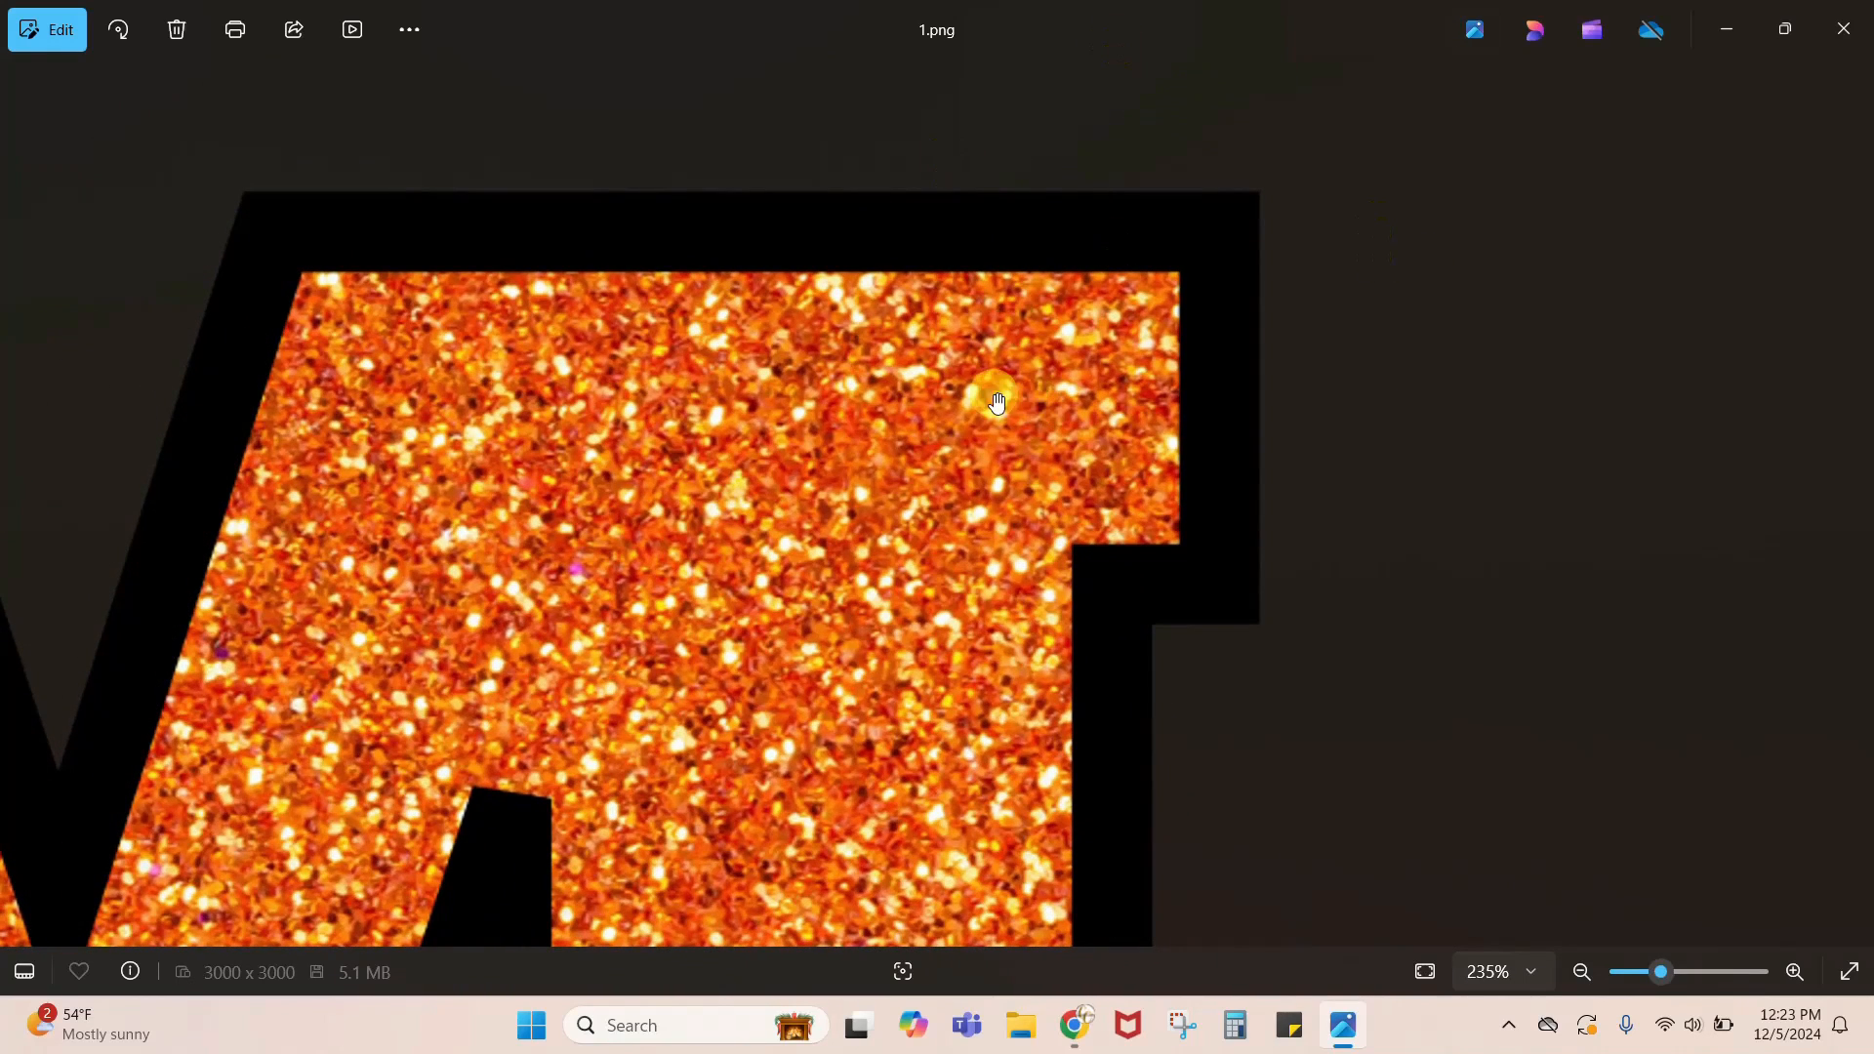
click(1842, 35)
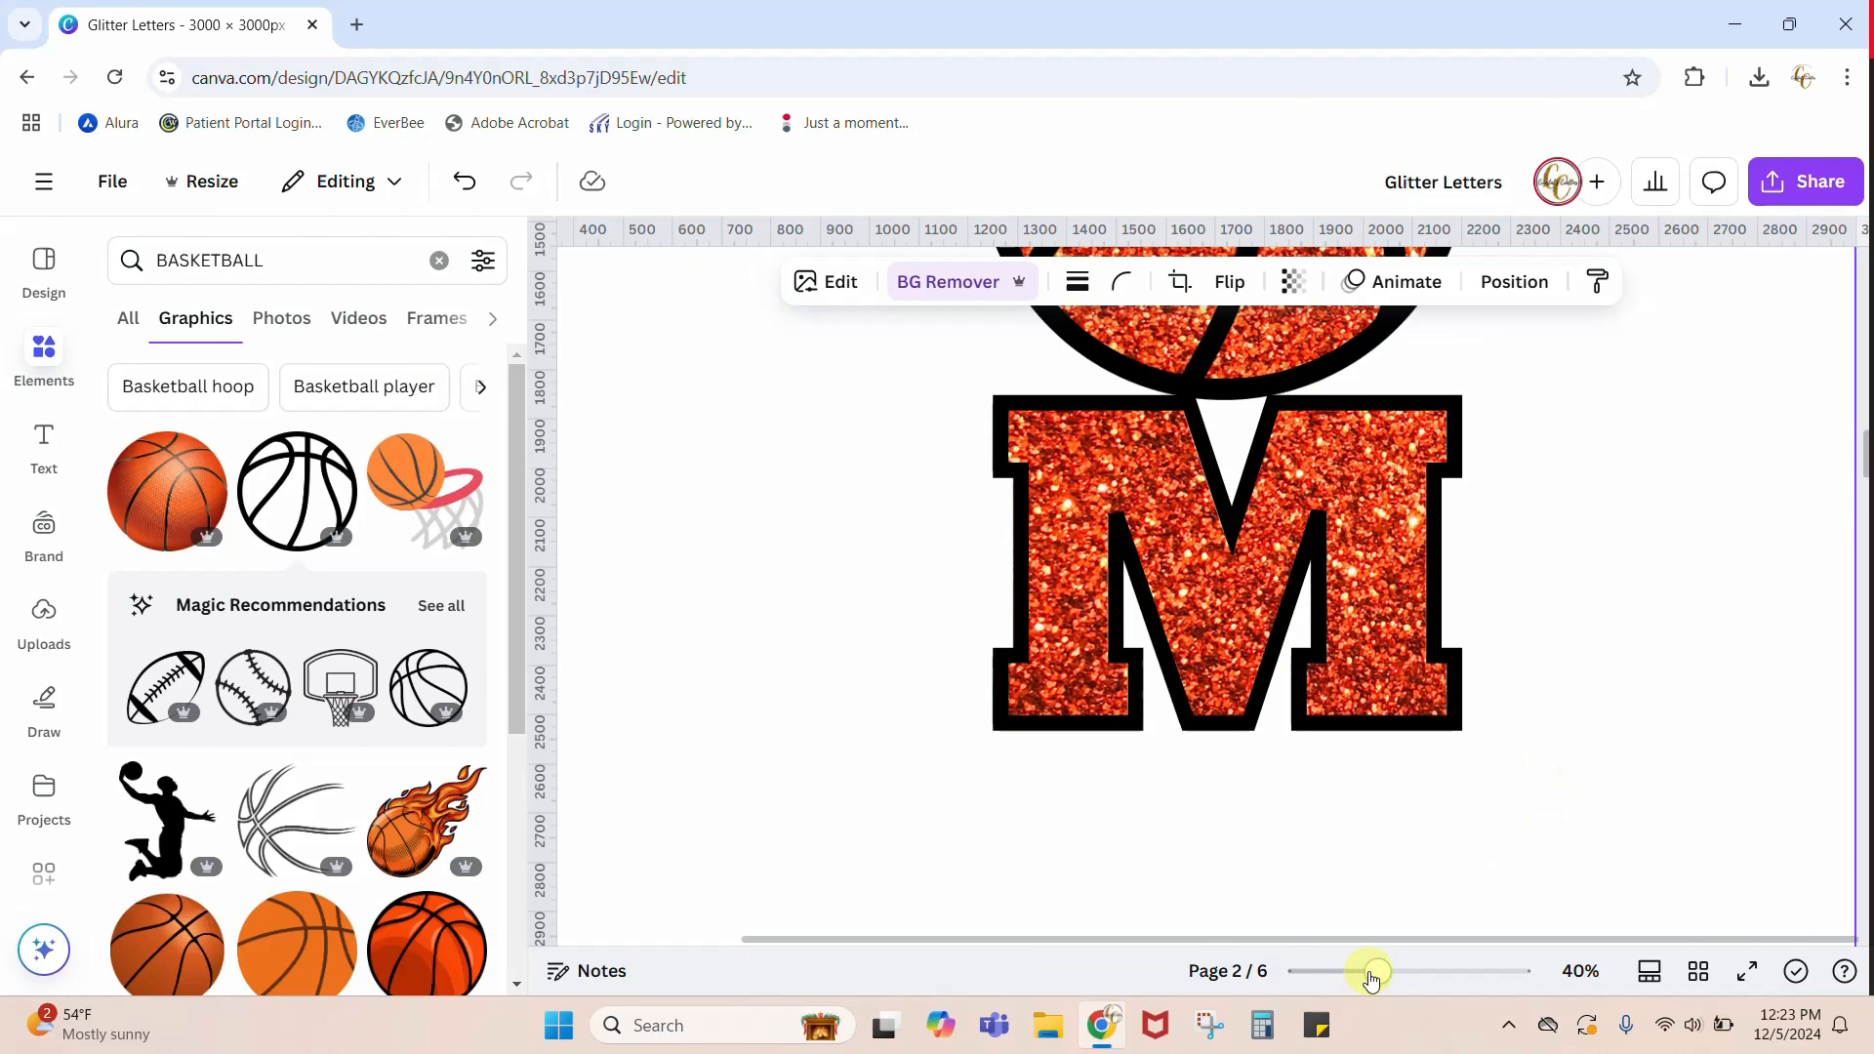
drag(1376, 972, 1345, 972)
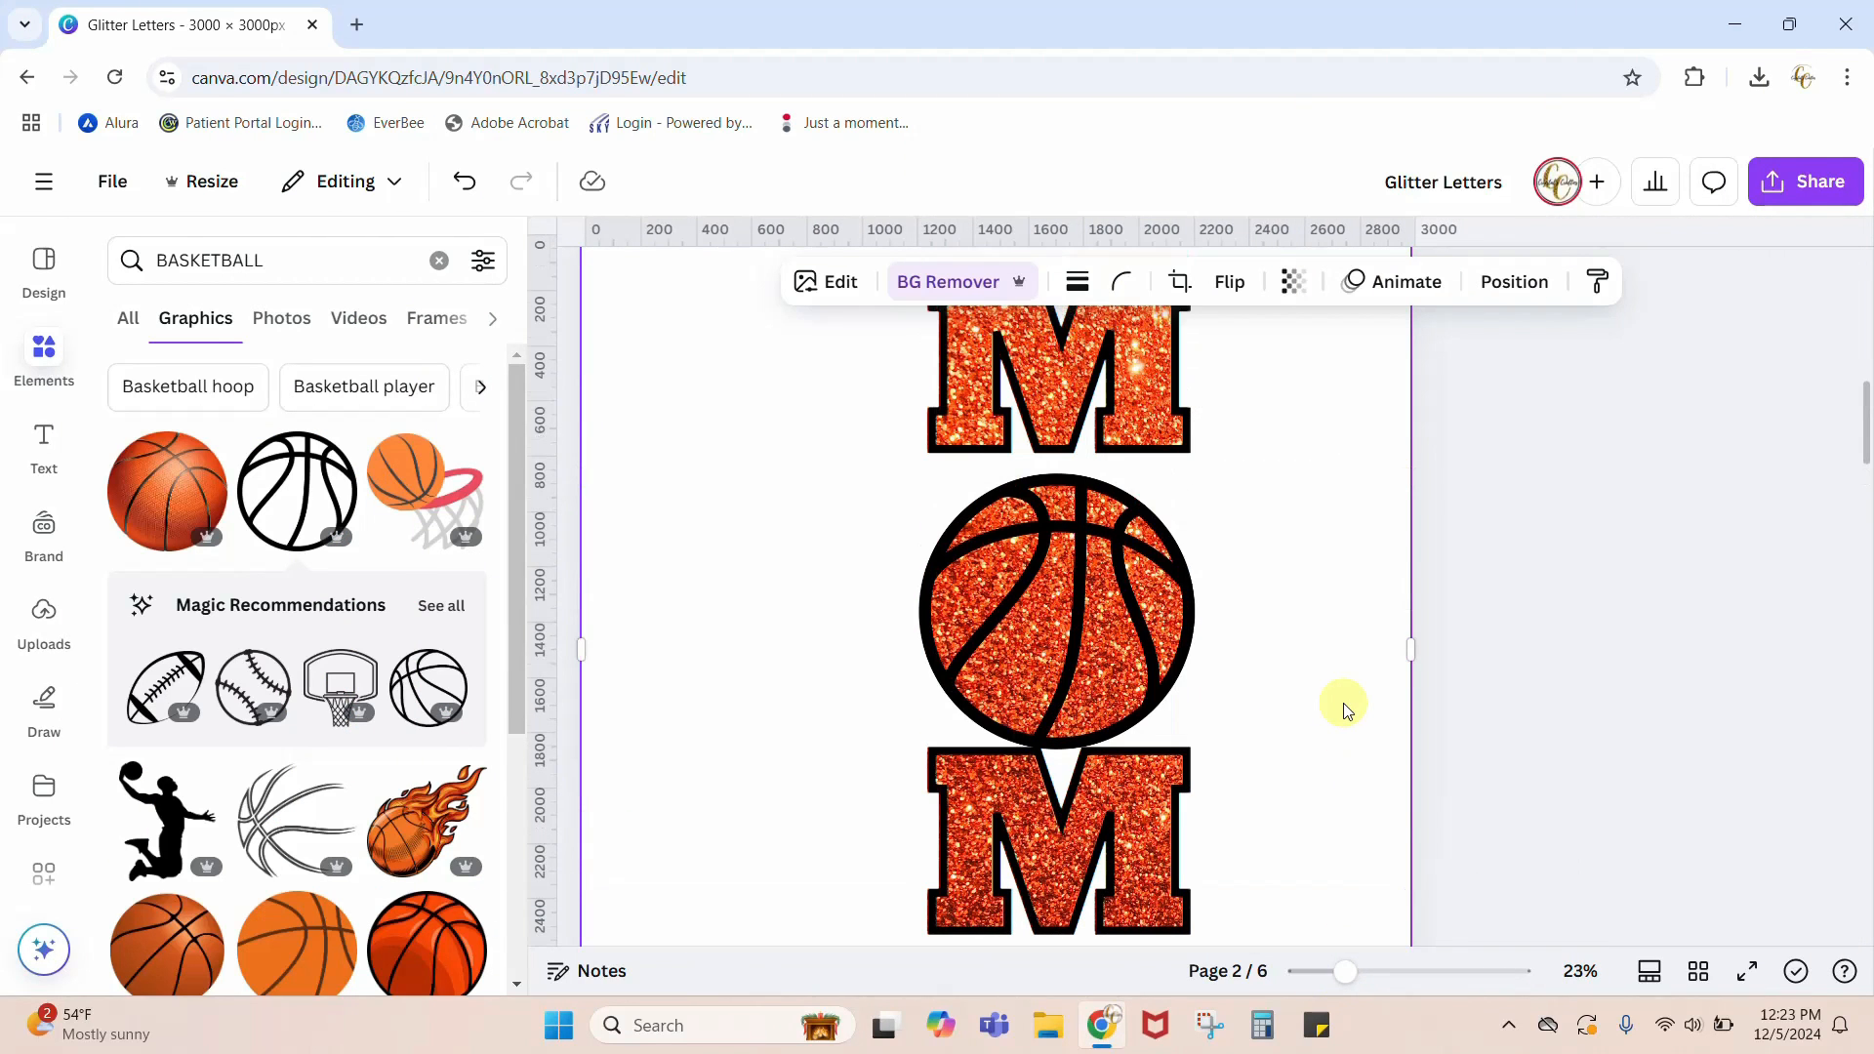
click(1163, 864)
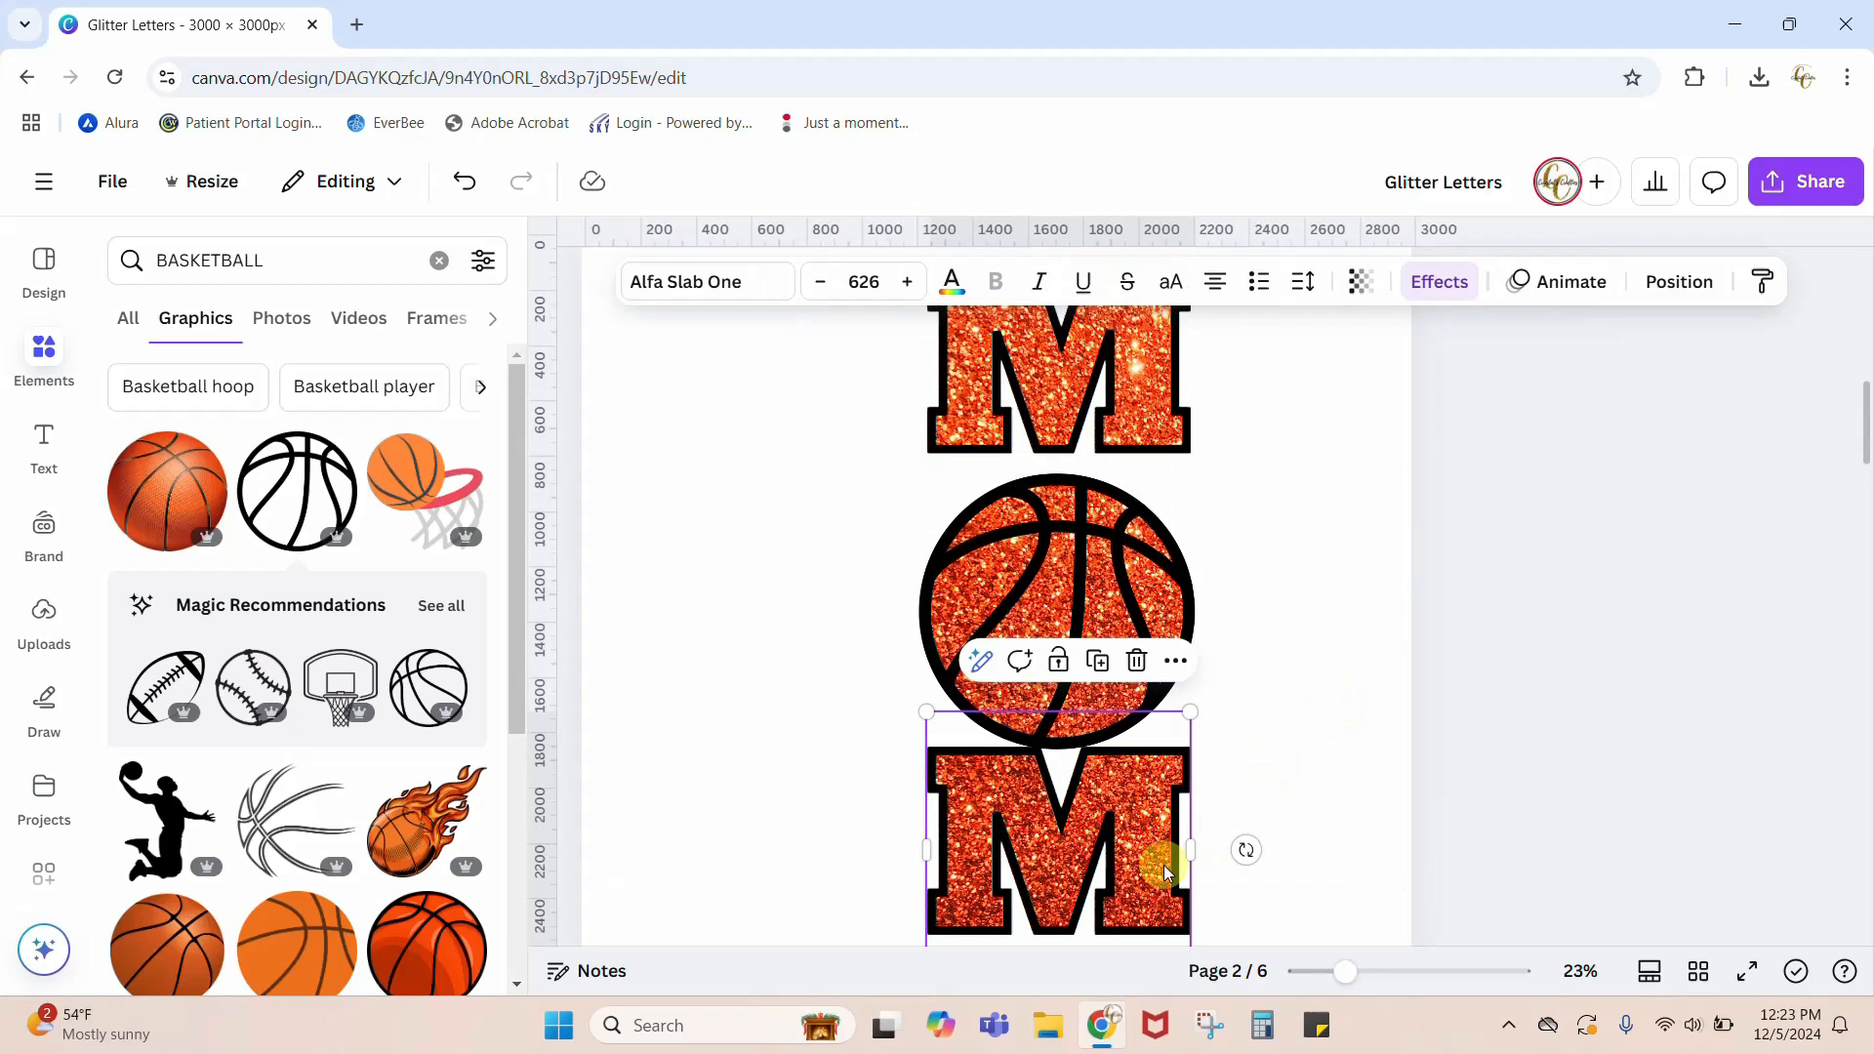
click(1298, 789)
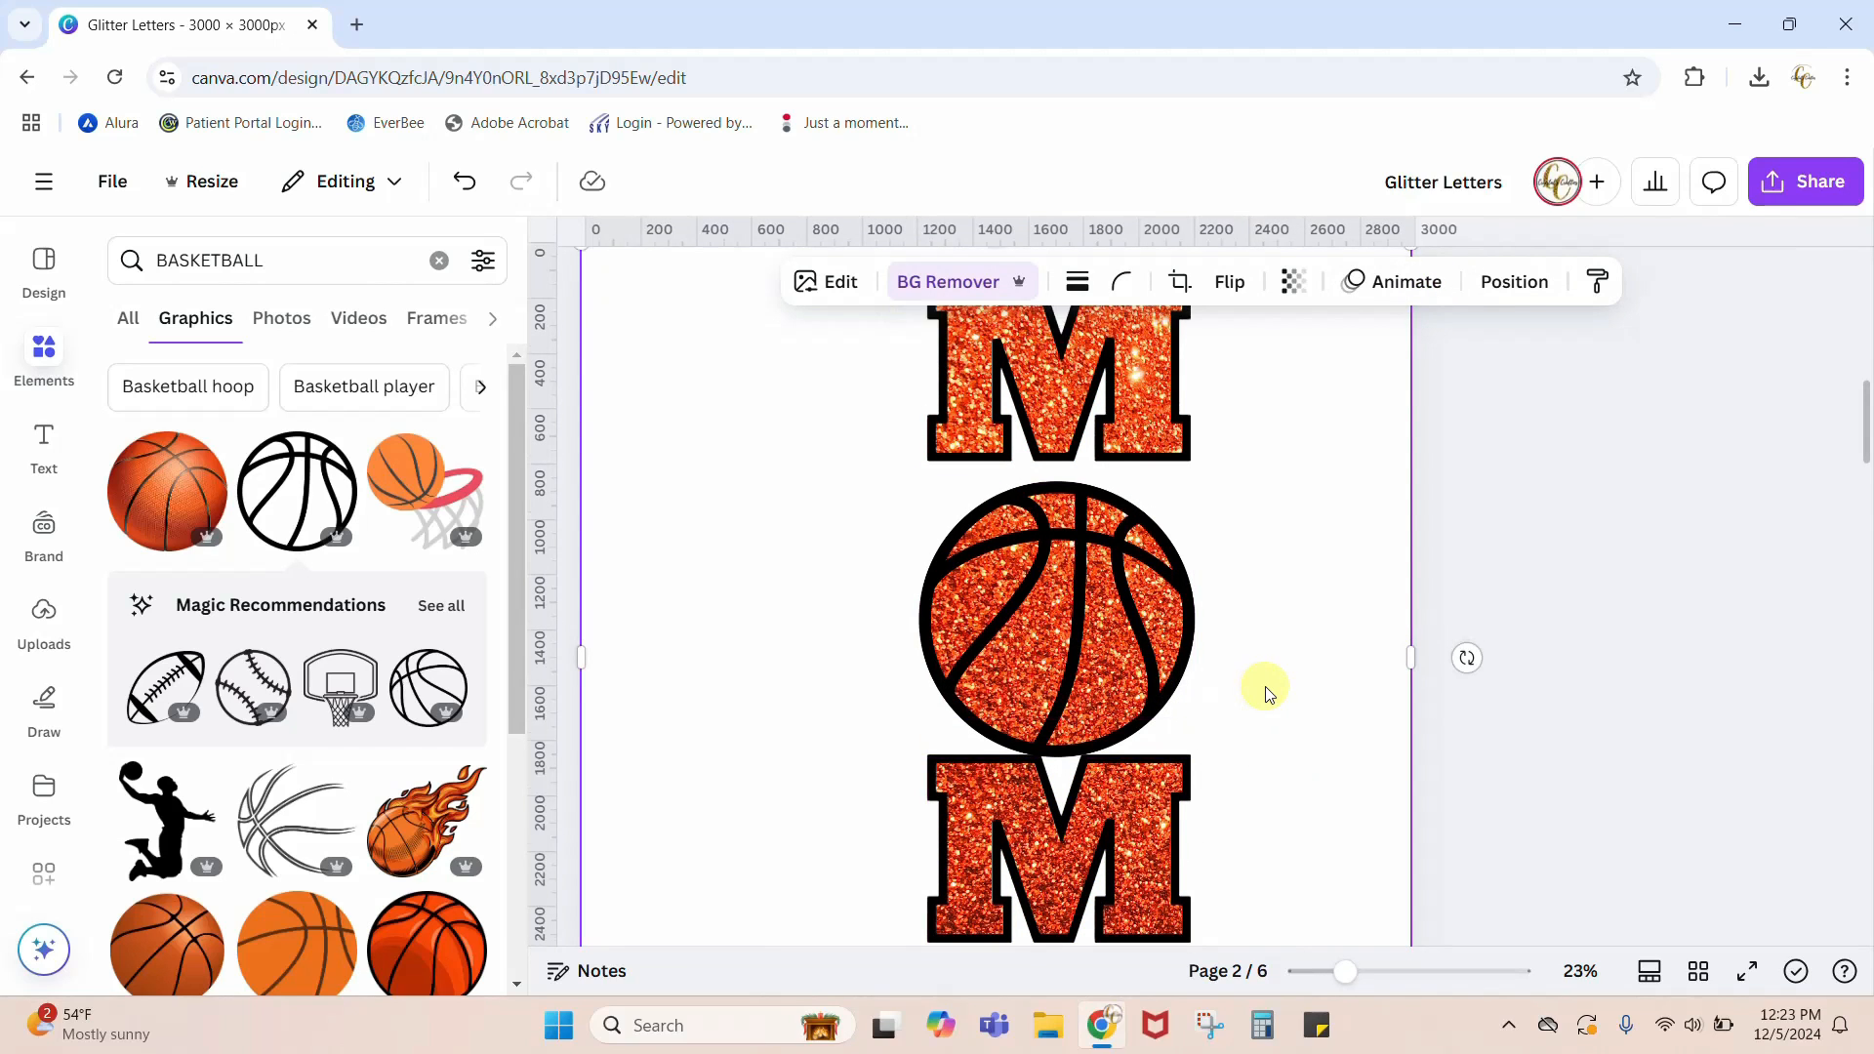
Step: Add the text "basketball" to page 2 and set its font to Eyesome Script
scroll(1263, 687, up, 1)
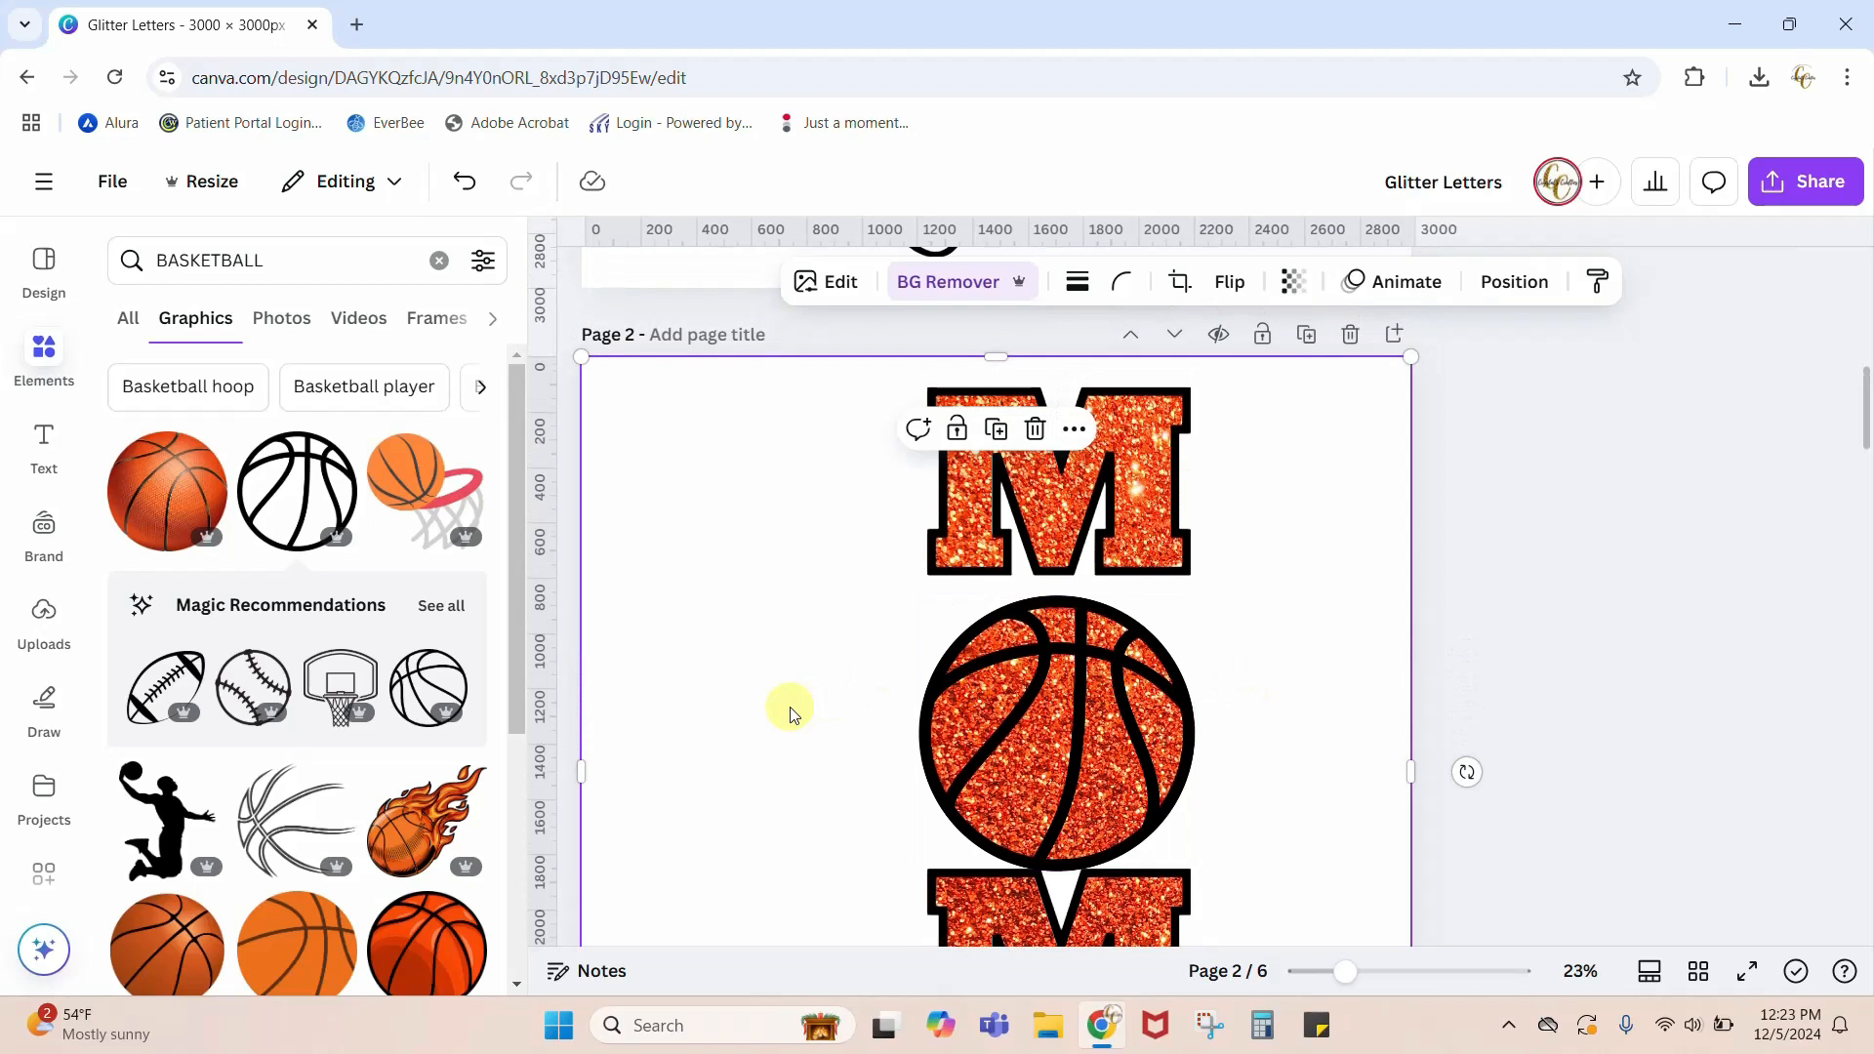
key(Caps_Lock)
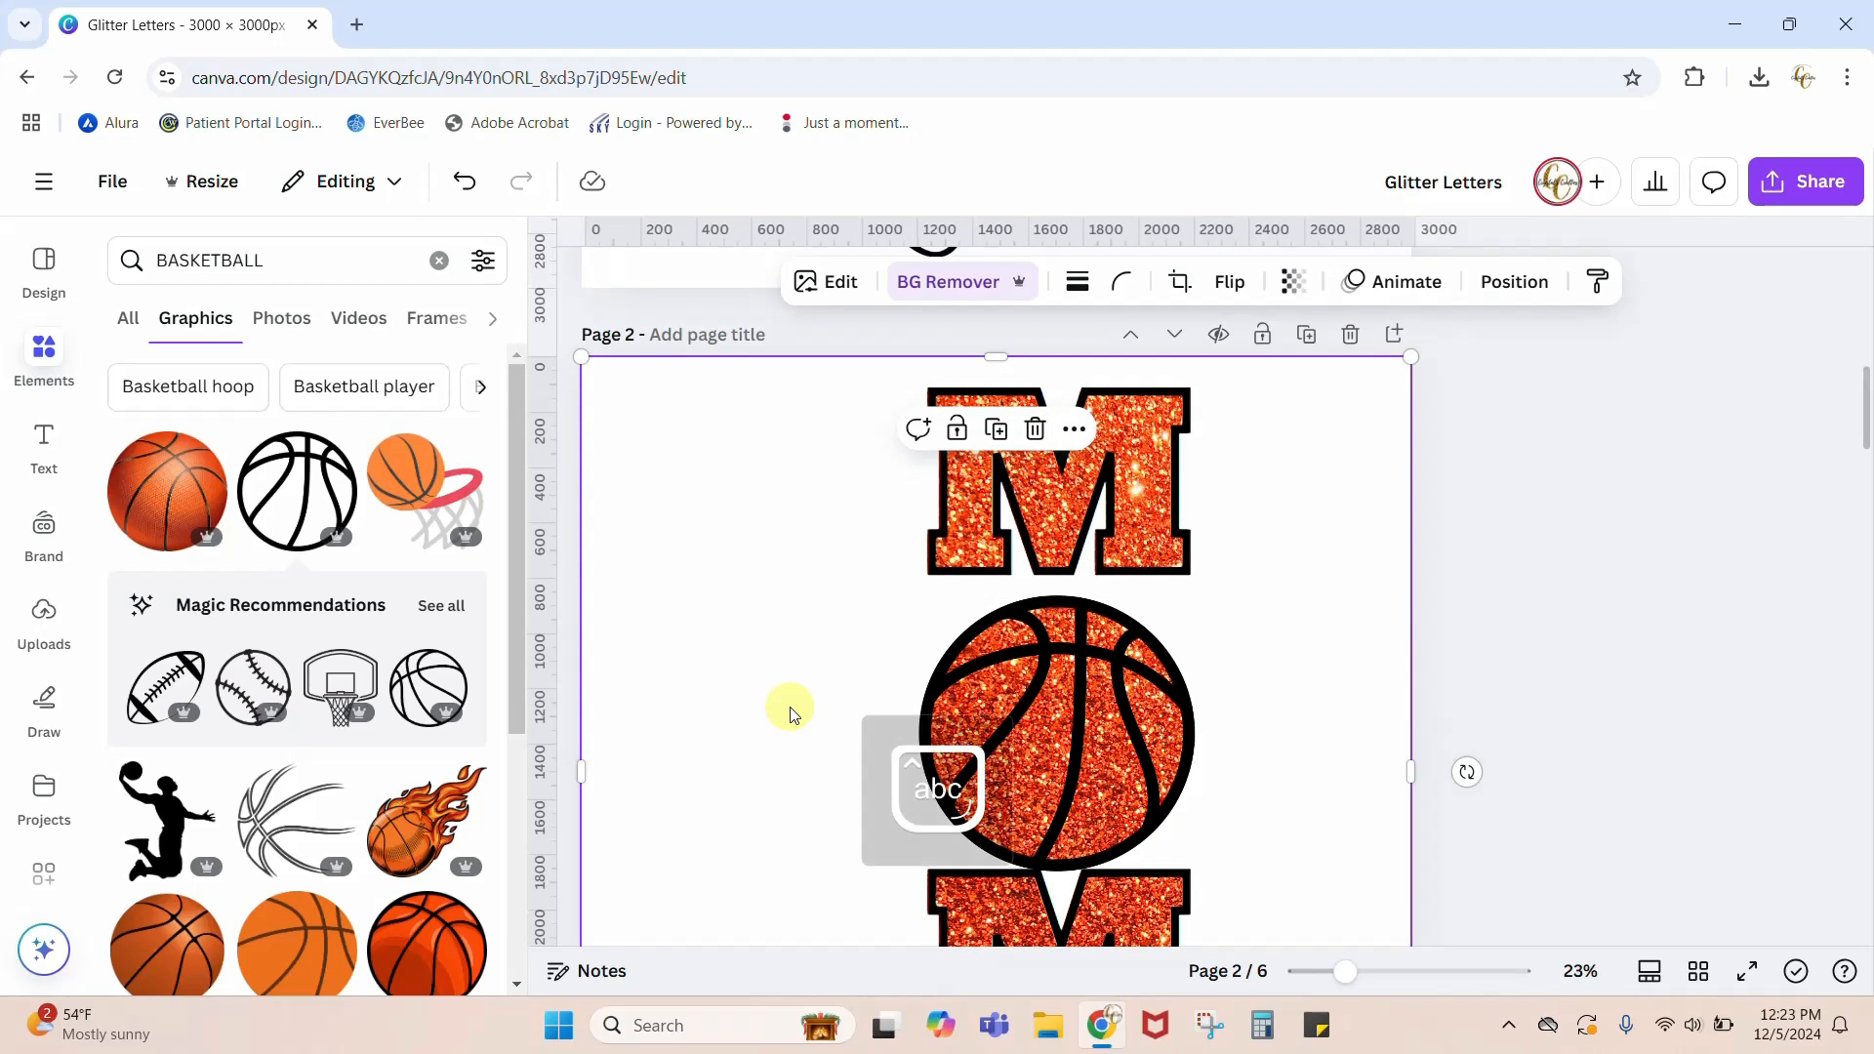
text(basketba)
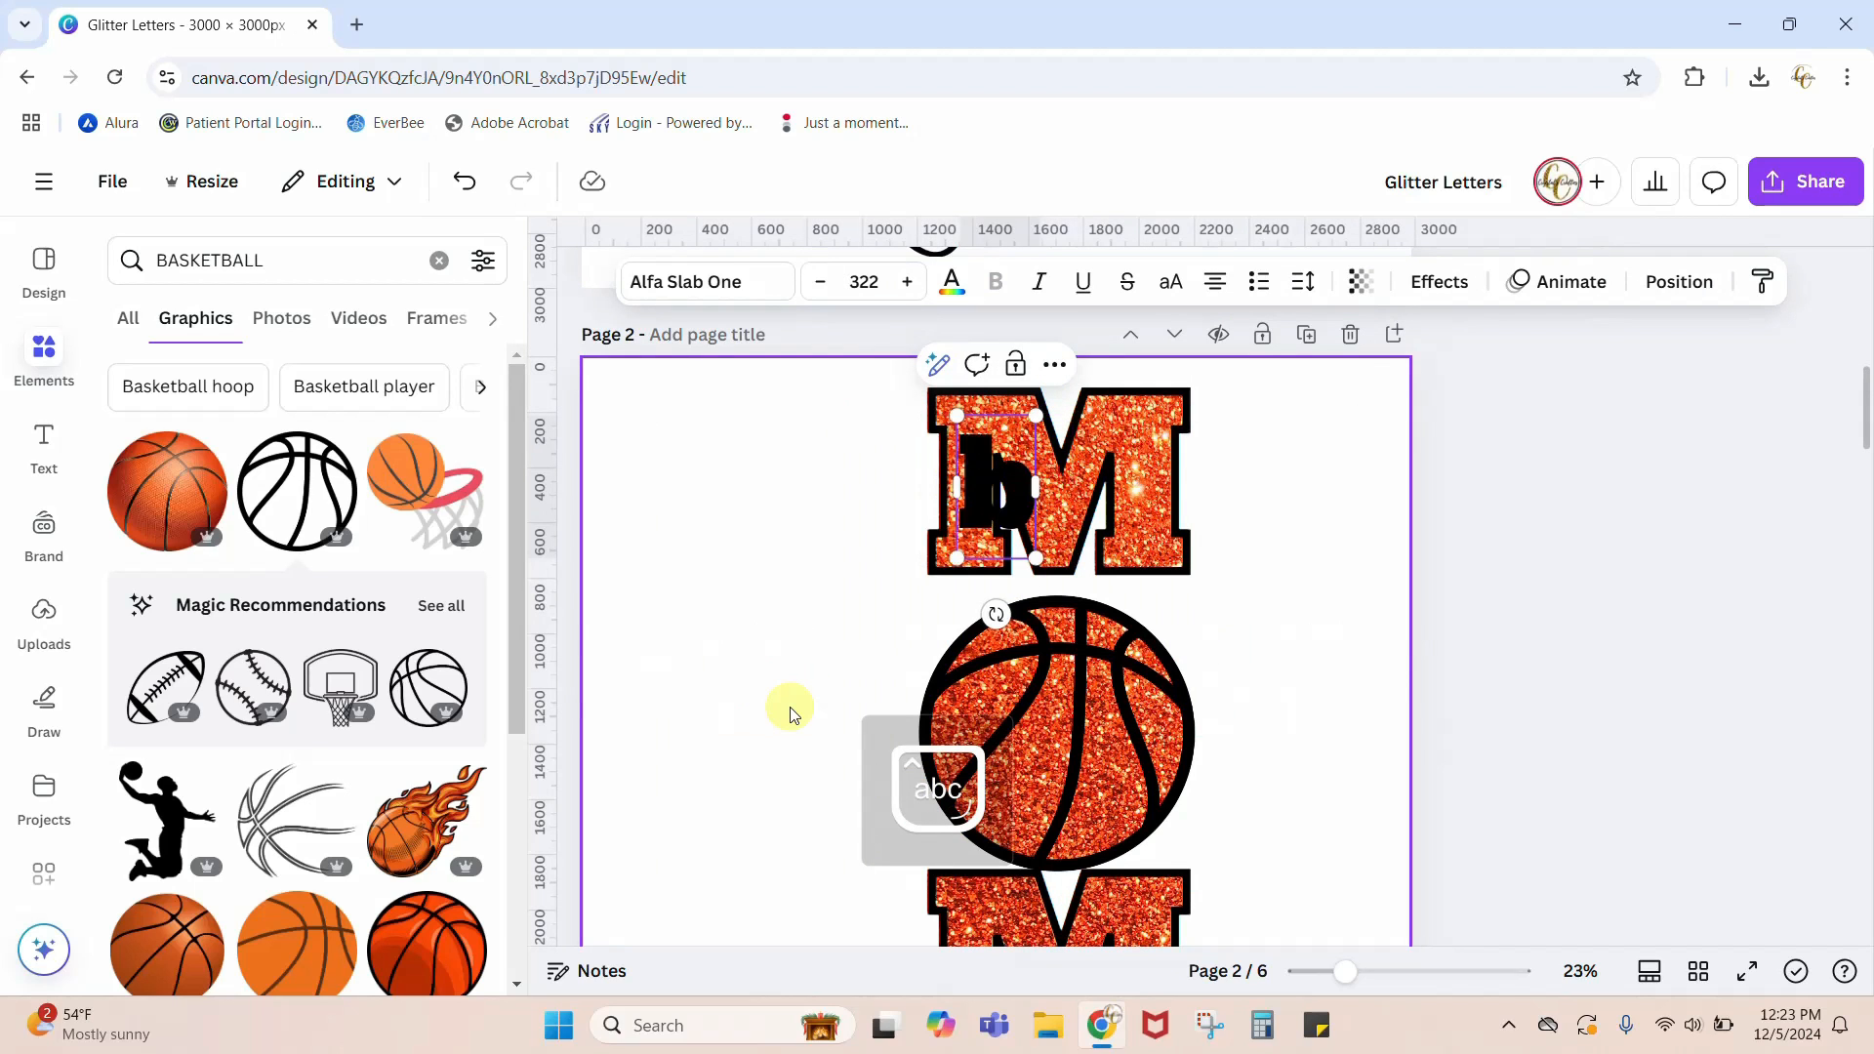
text(ll)
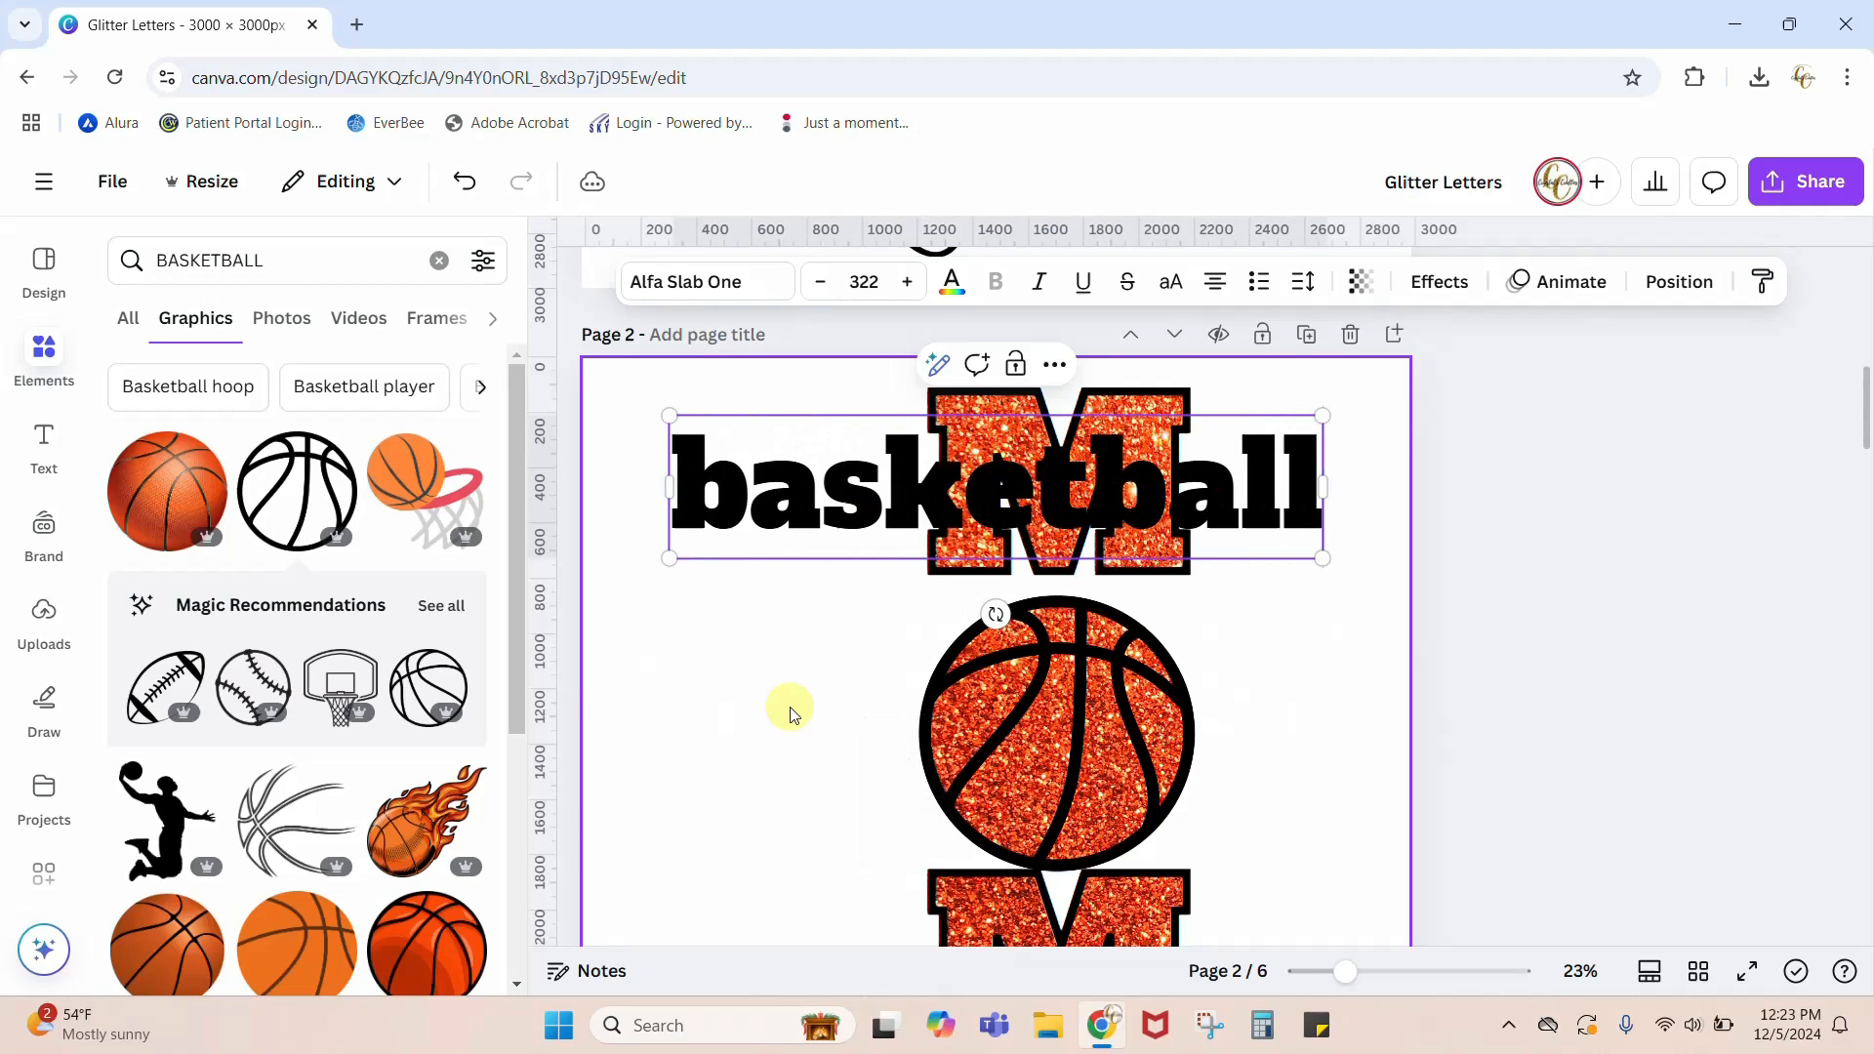
click(691, 288)
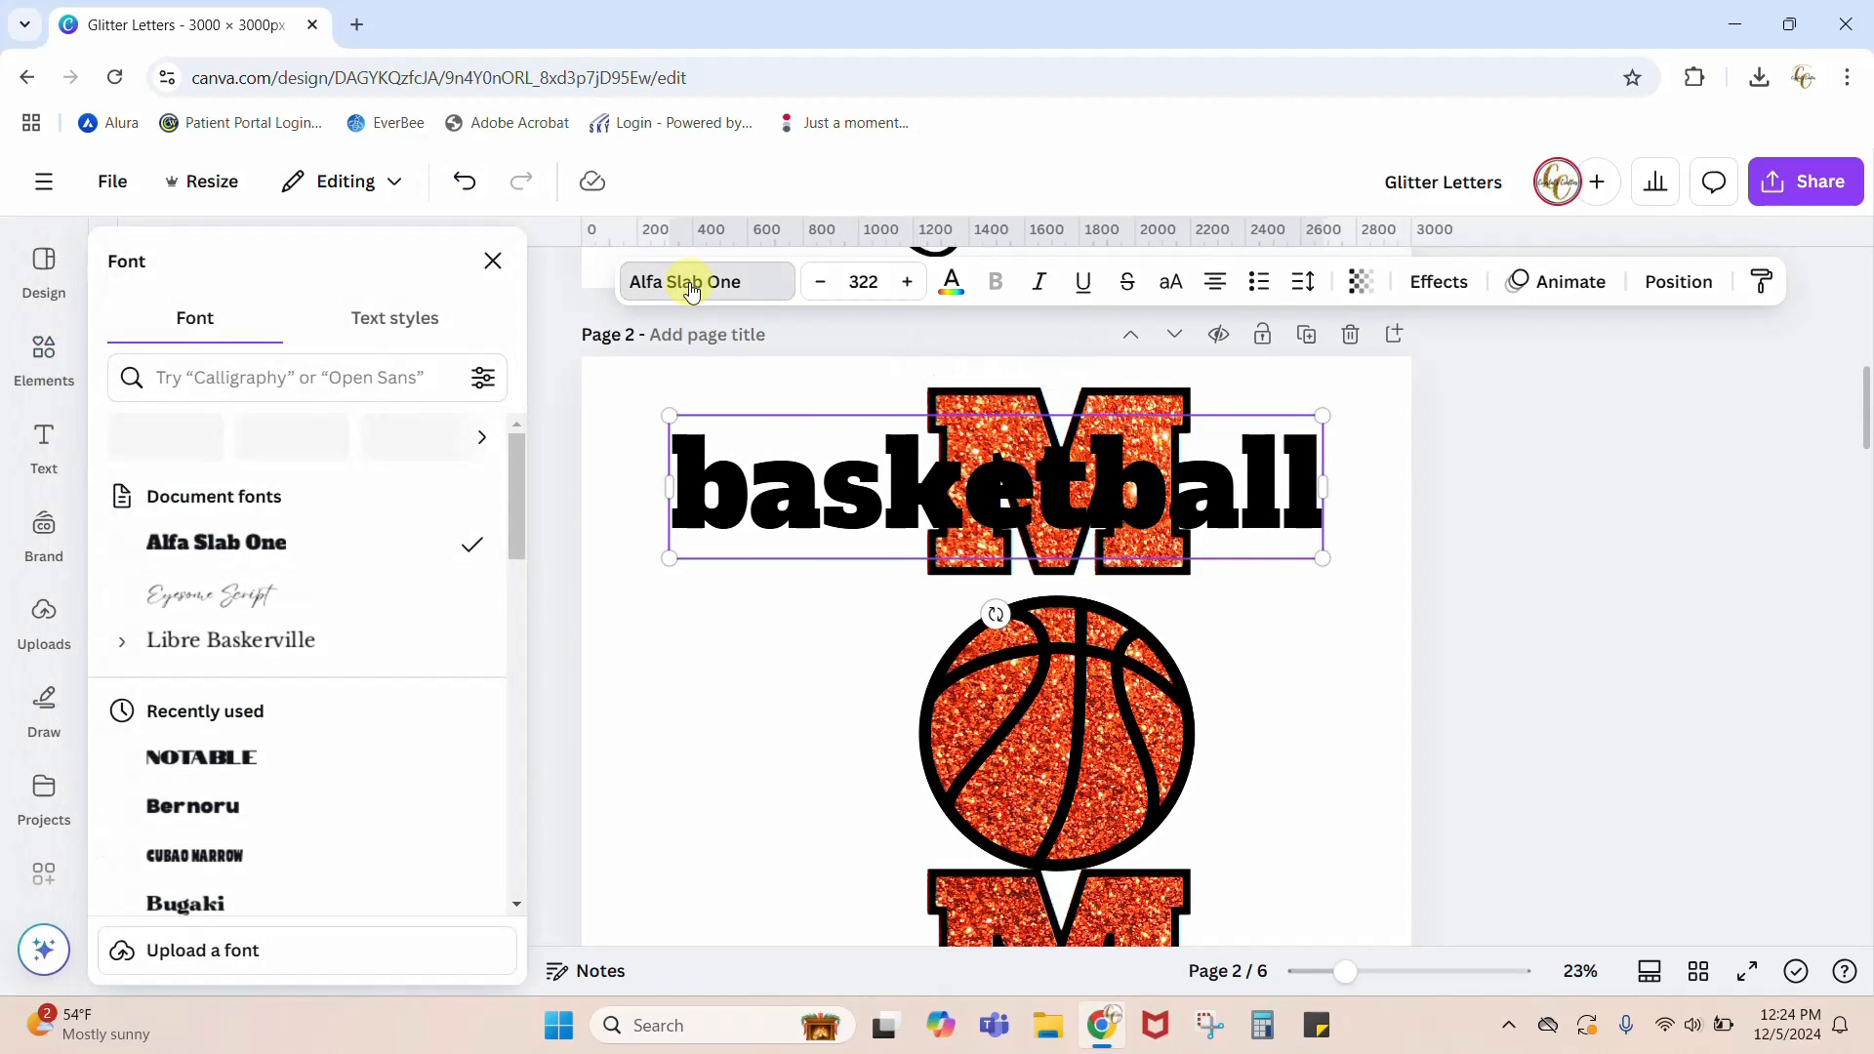
click(214, 599)
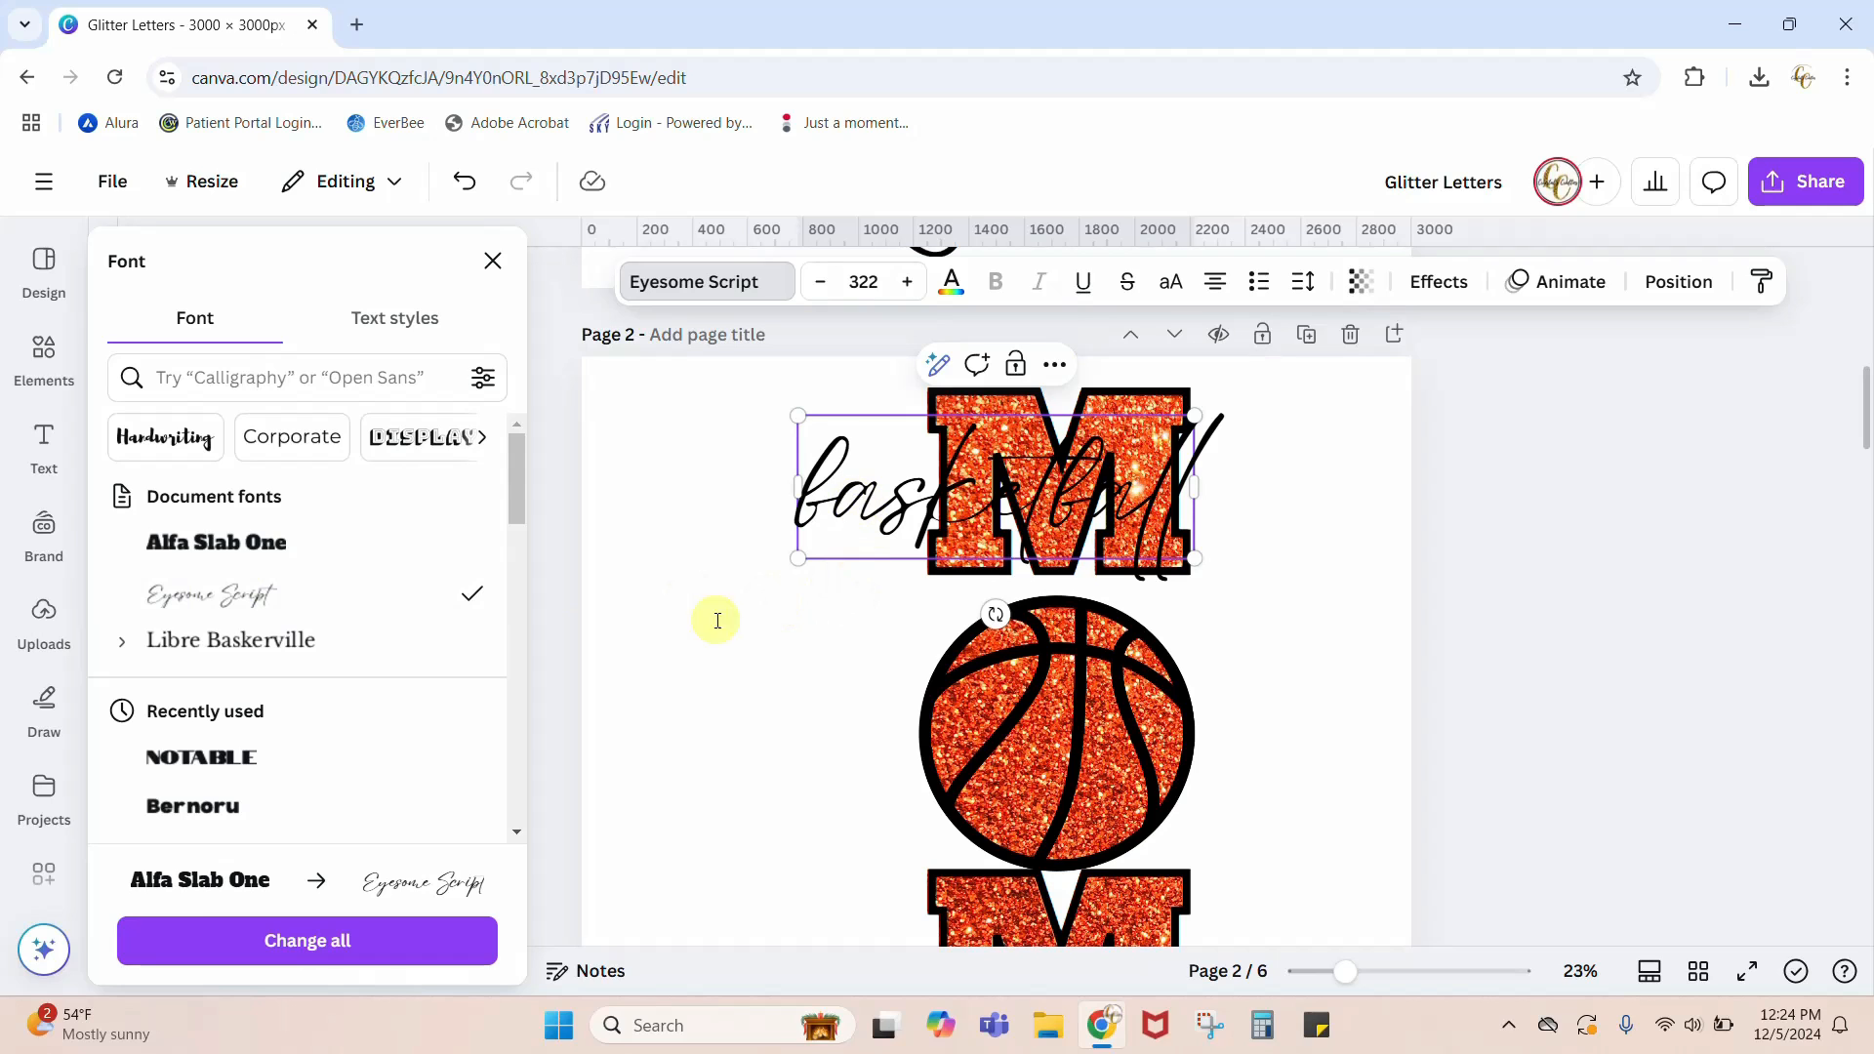
click(757, 547)
Step: Rotate the basketball text to read vertically upward and place it along the left side of the glitter MOM letters
drag(814, 498, 690, 719)
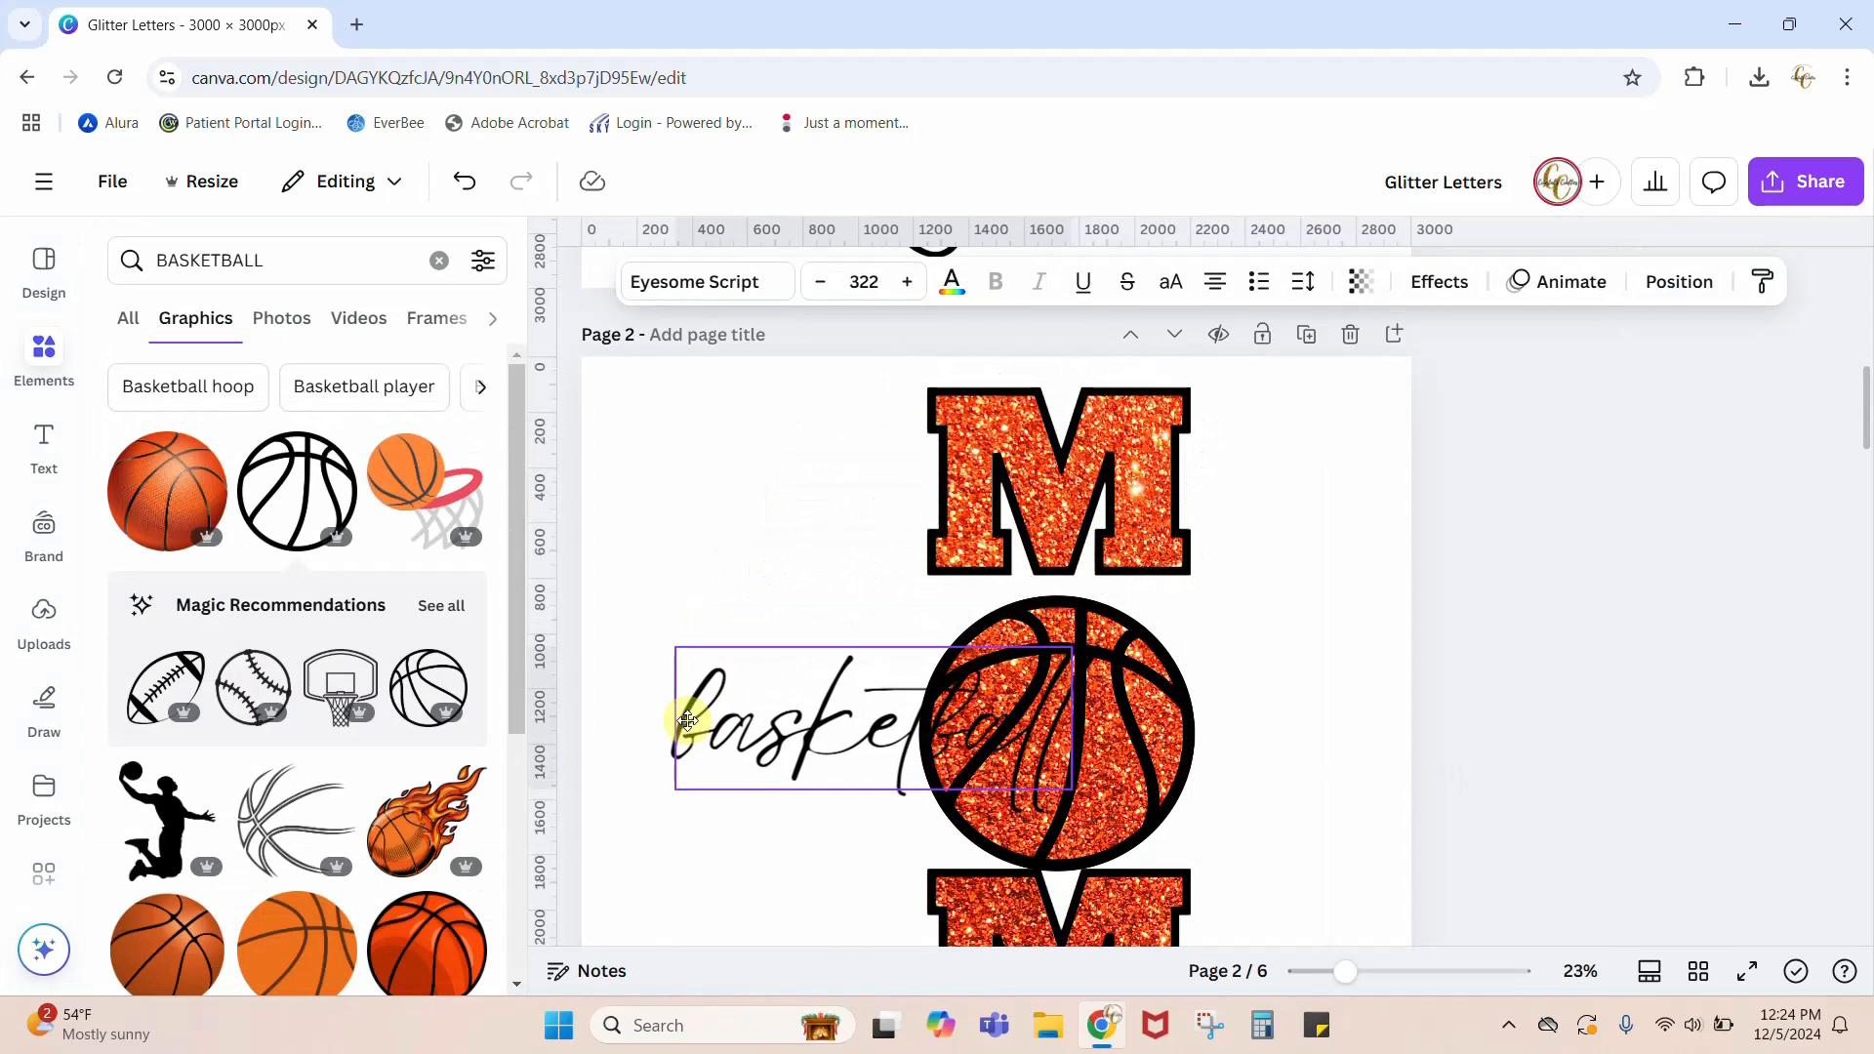
drag(870, 848, 941, 723)
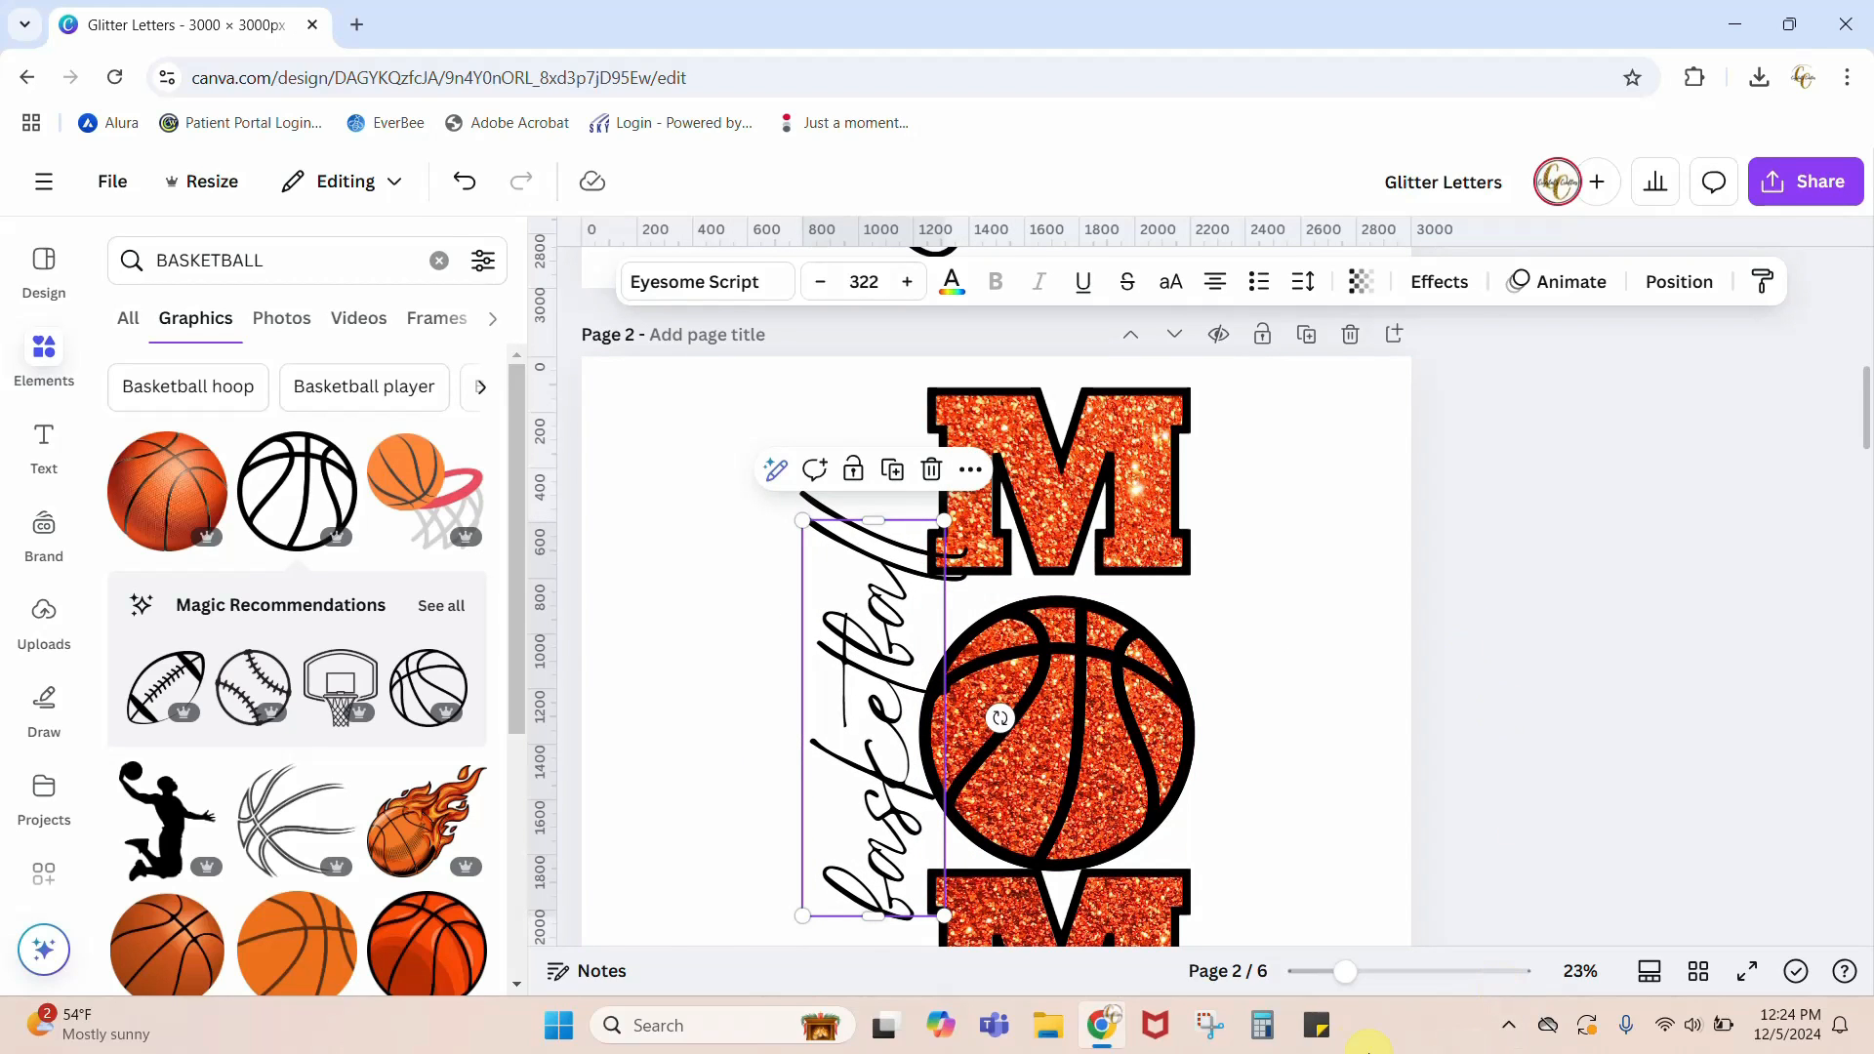
drag(1348, 976, 1332, 971)
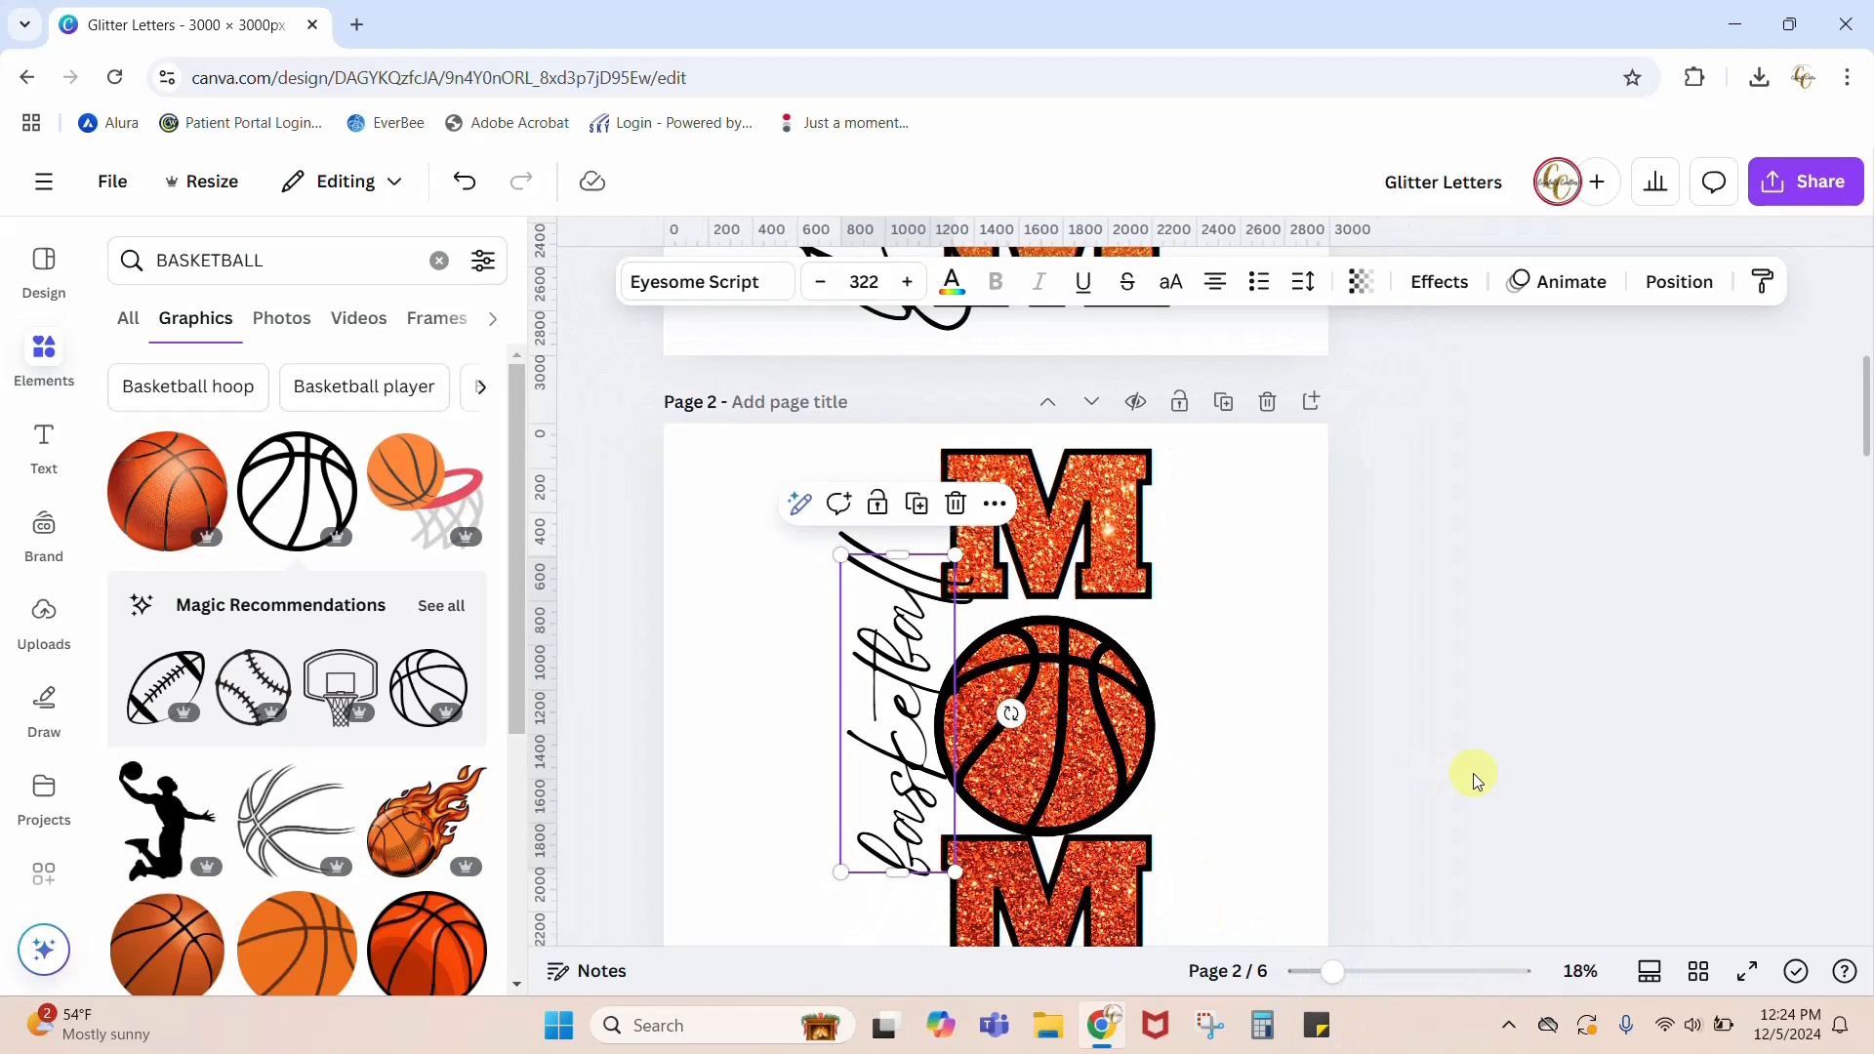
drag(955, 752, 810, 722)
click(1262, 828)
scroll(1671, 813, up, 6)
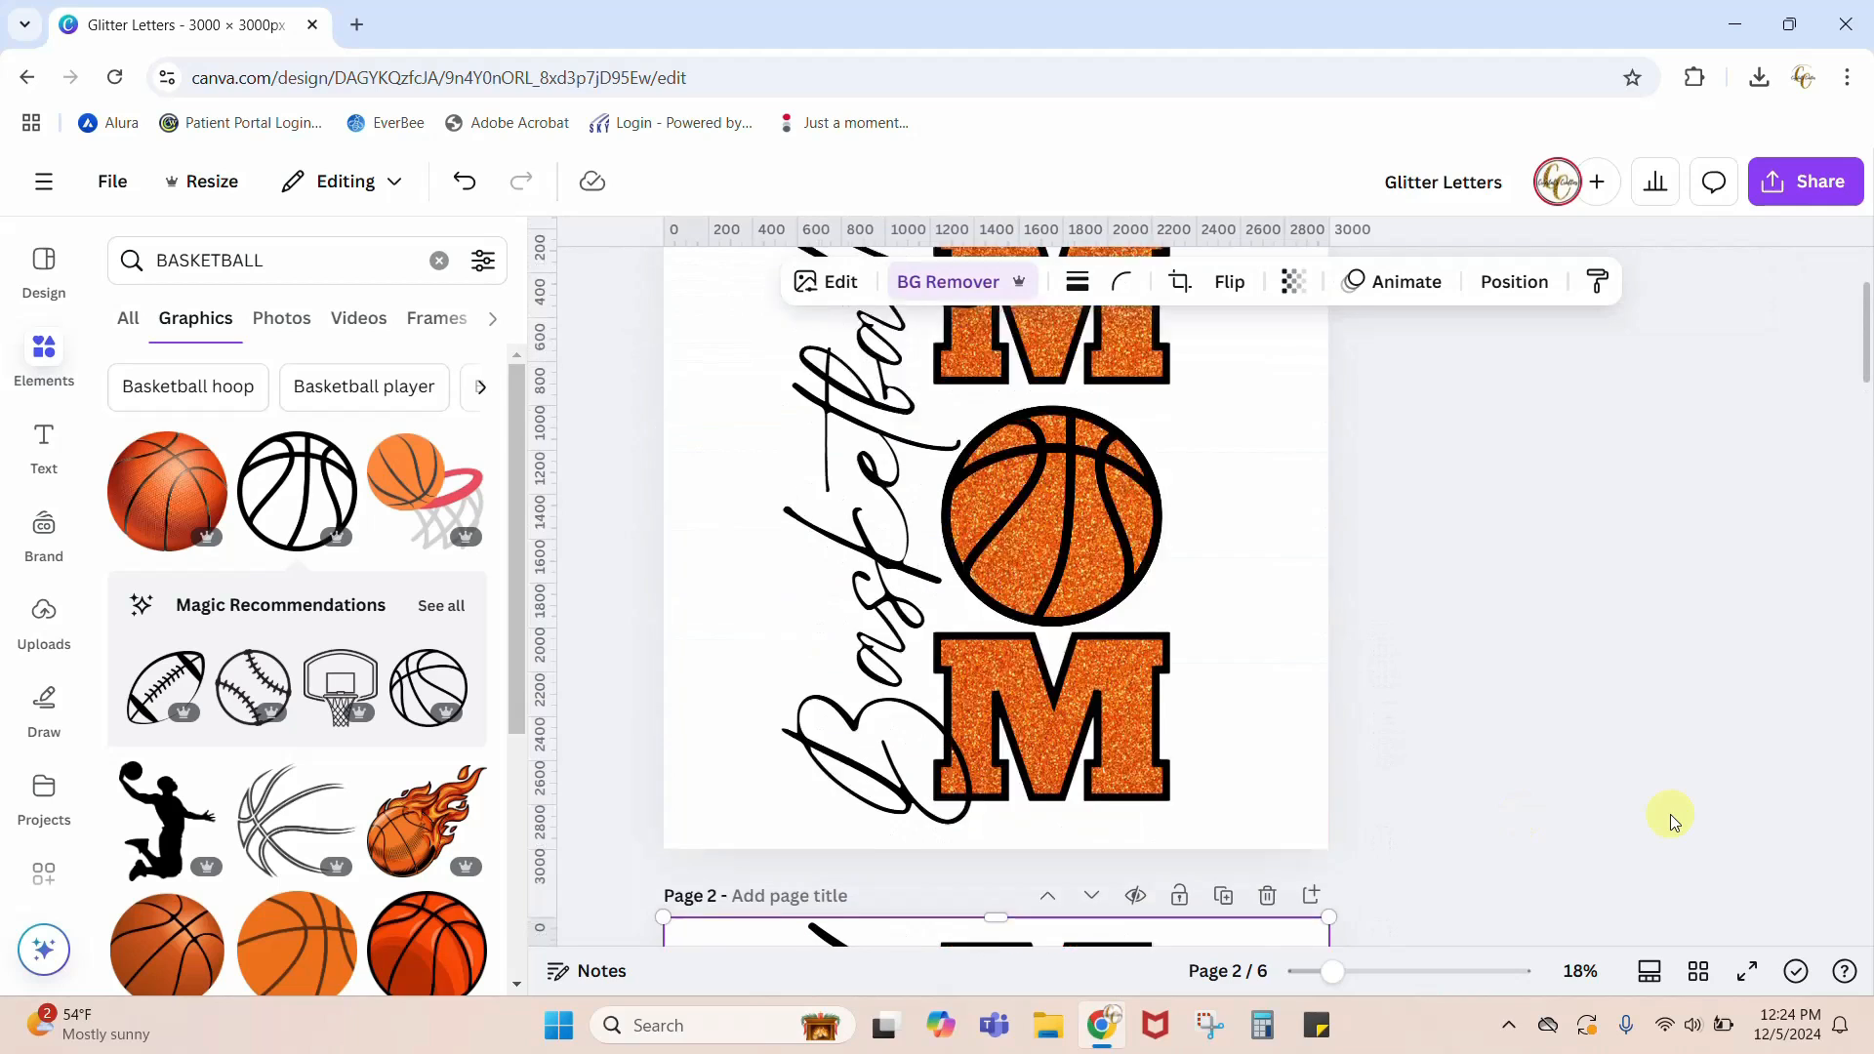
scroll(1671, 813, up, 2)
scroll(1670, 814, down, 1)
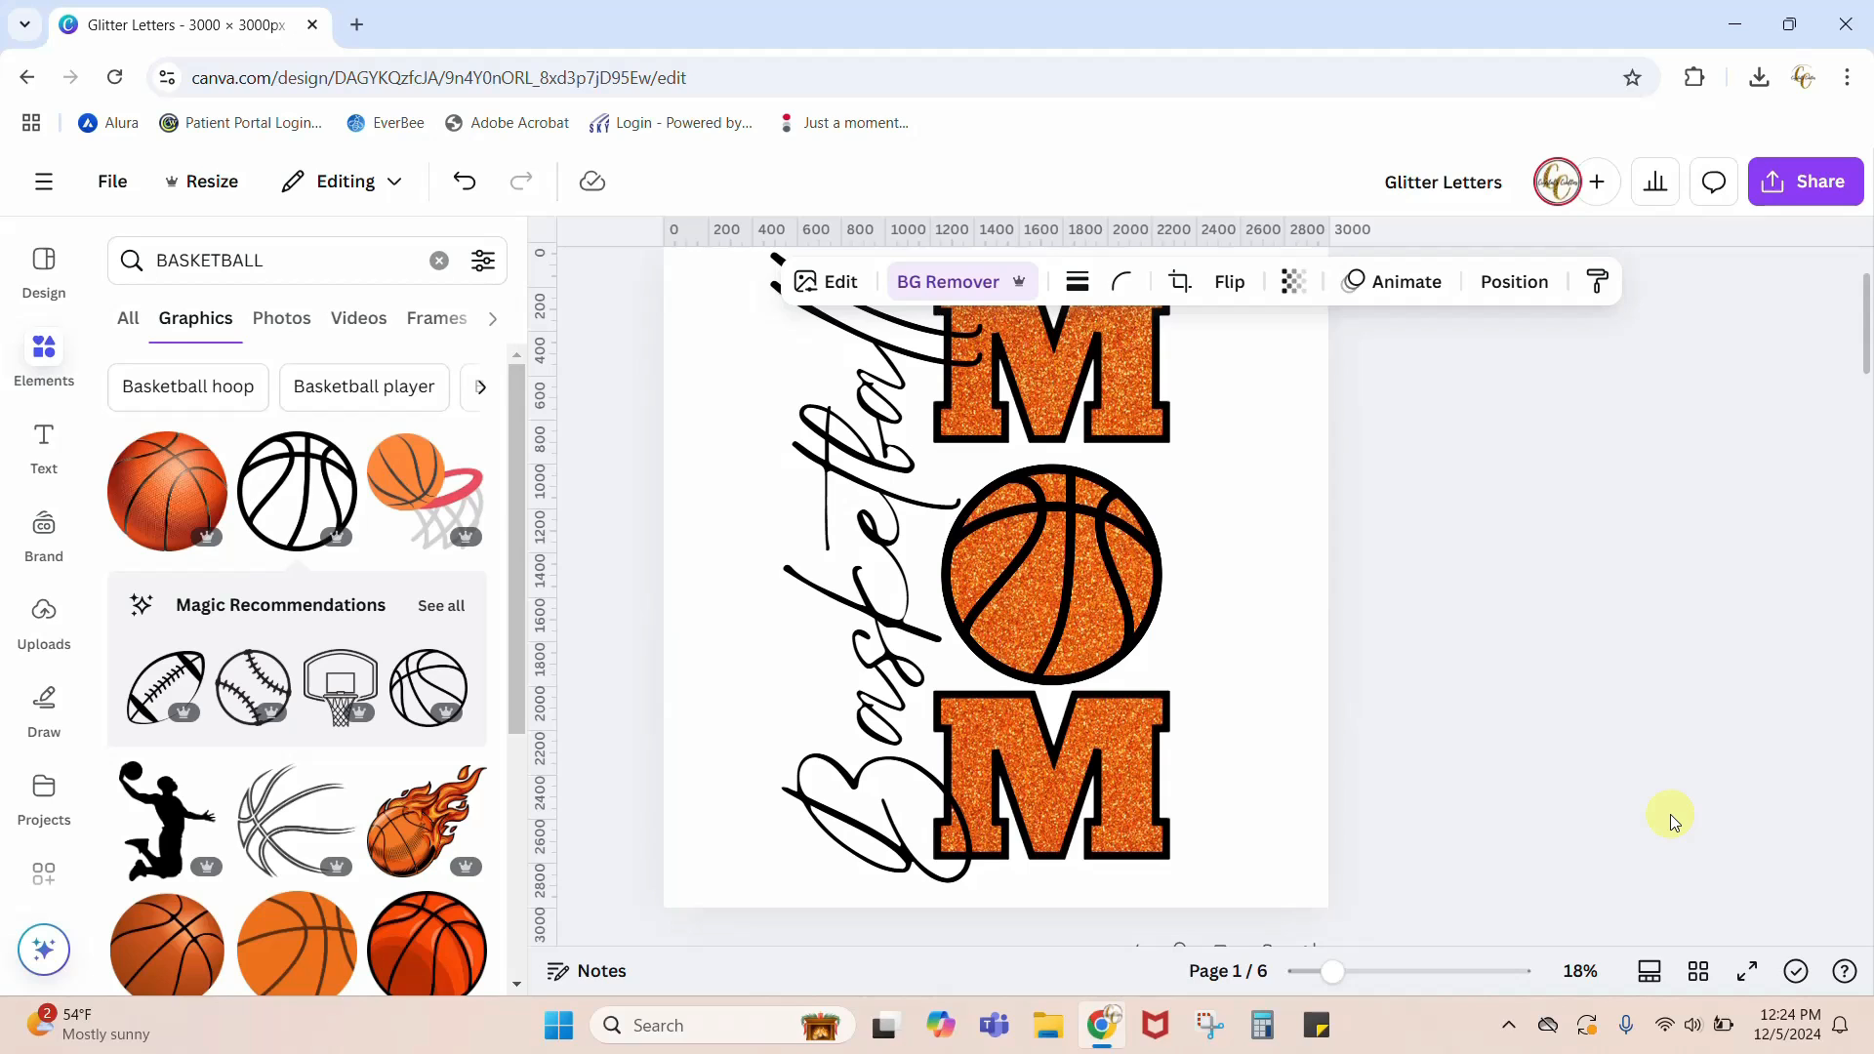
Step: Check and close the finished 1.png image, and look over the Happy New Year design on page 3
click(1734, 24)
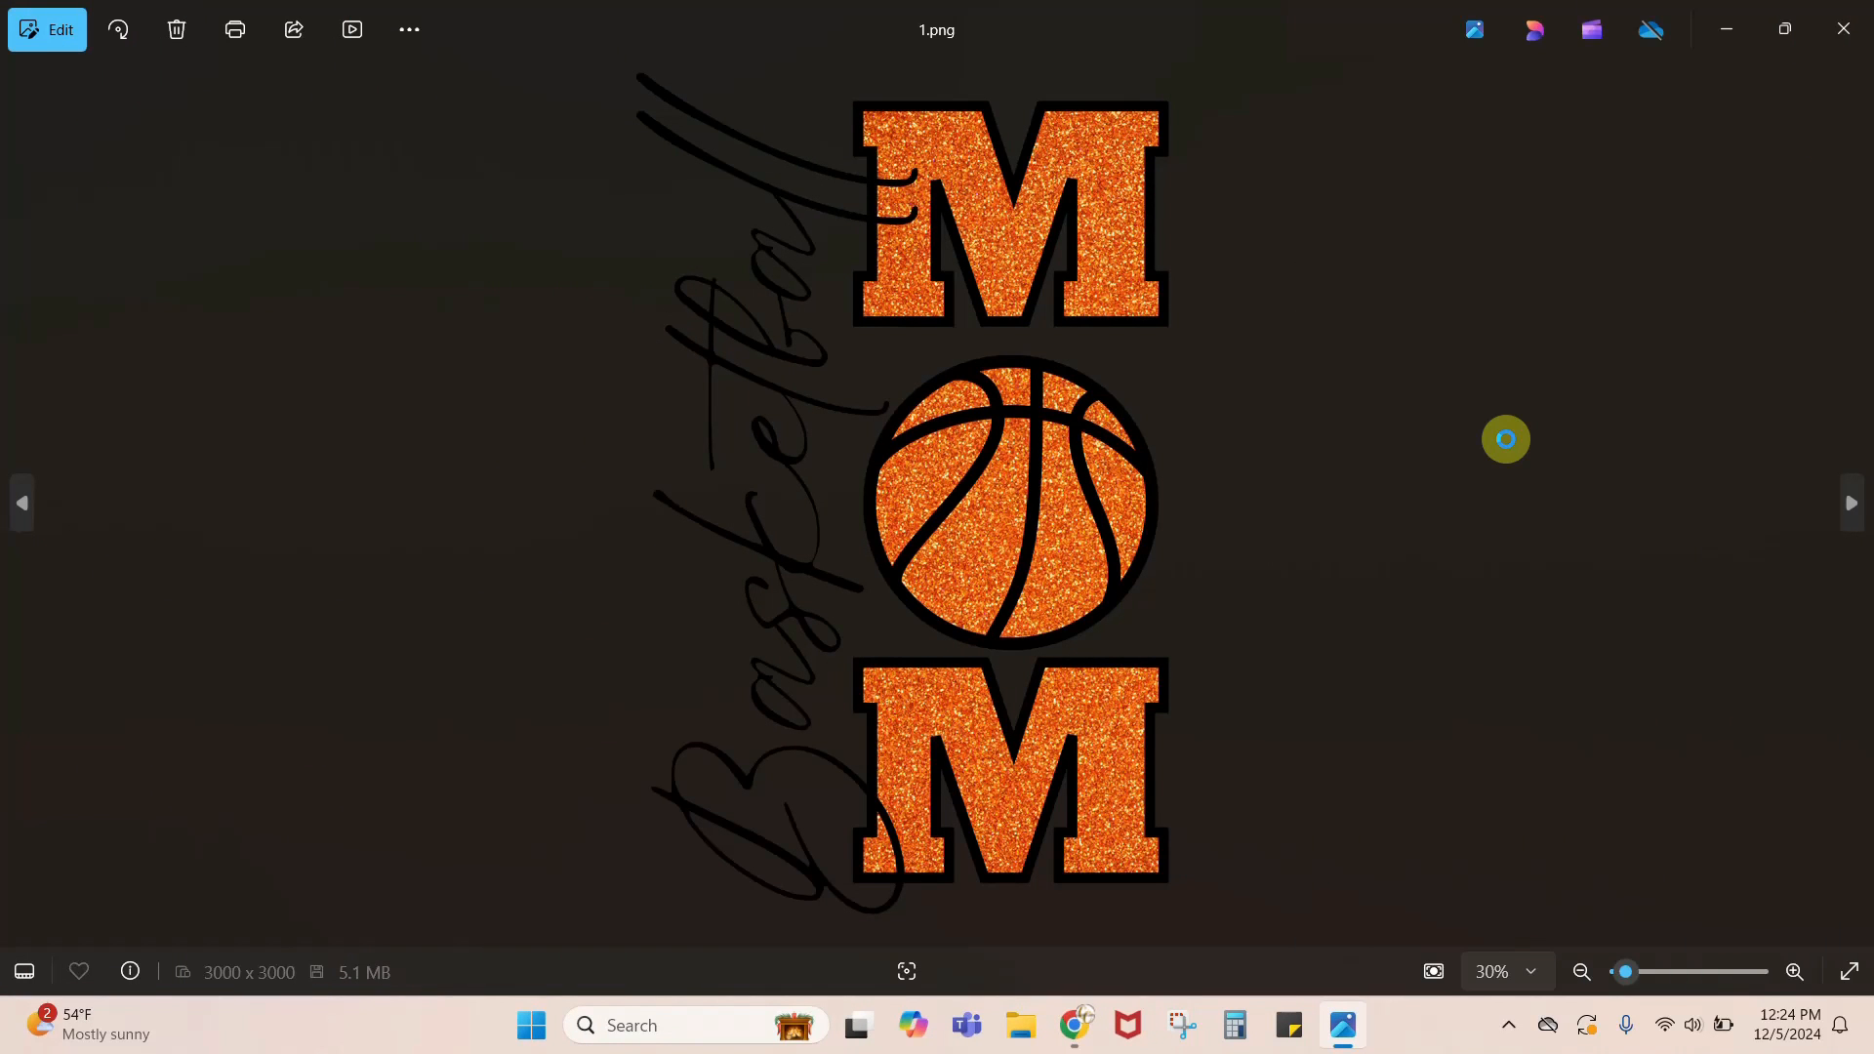
click(1841, 30)
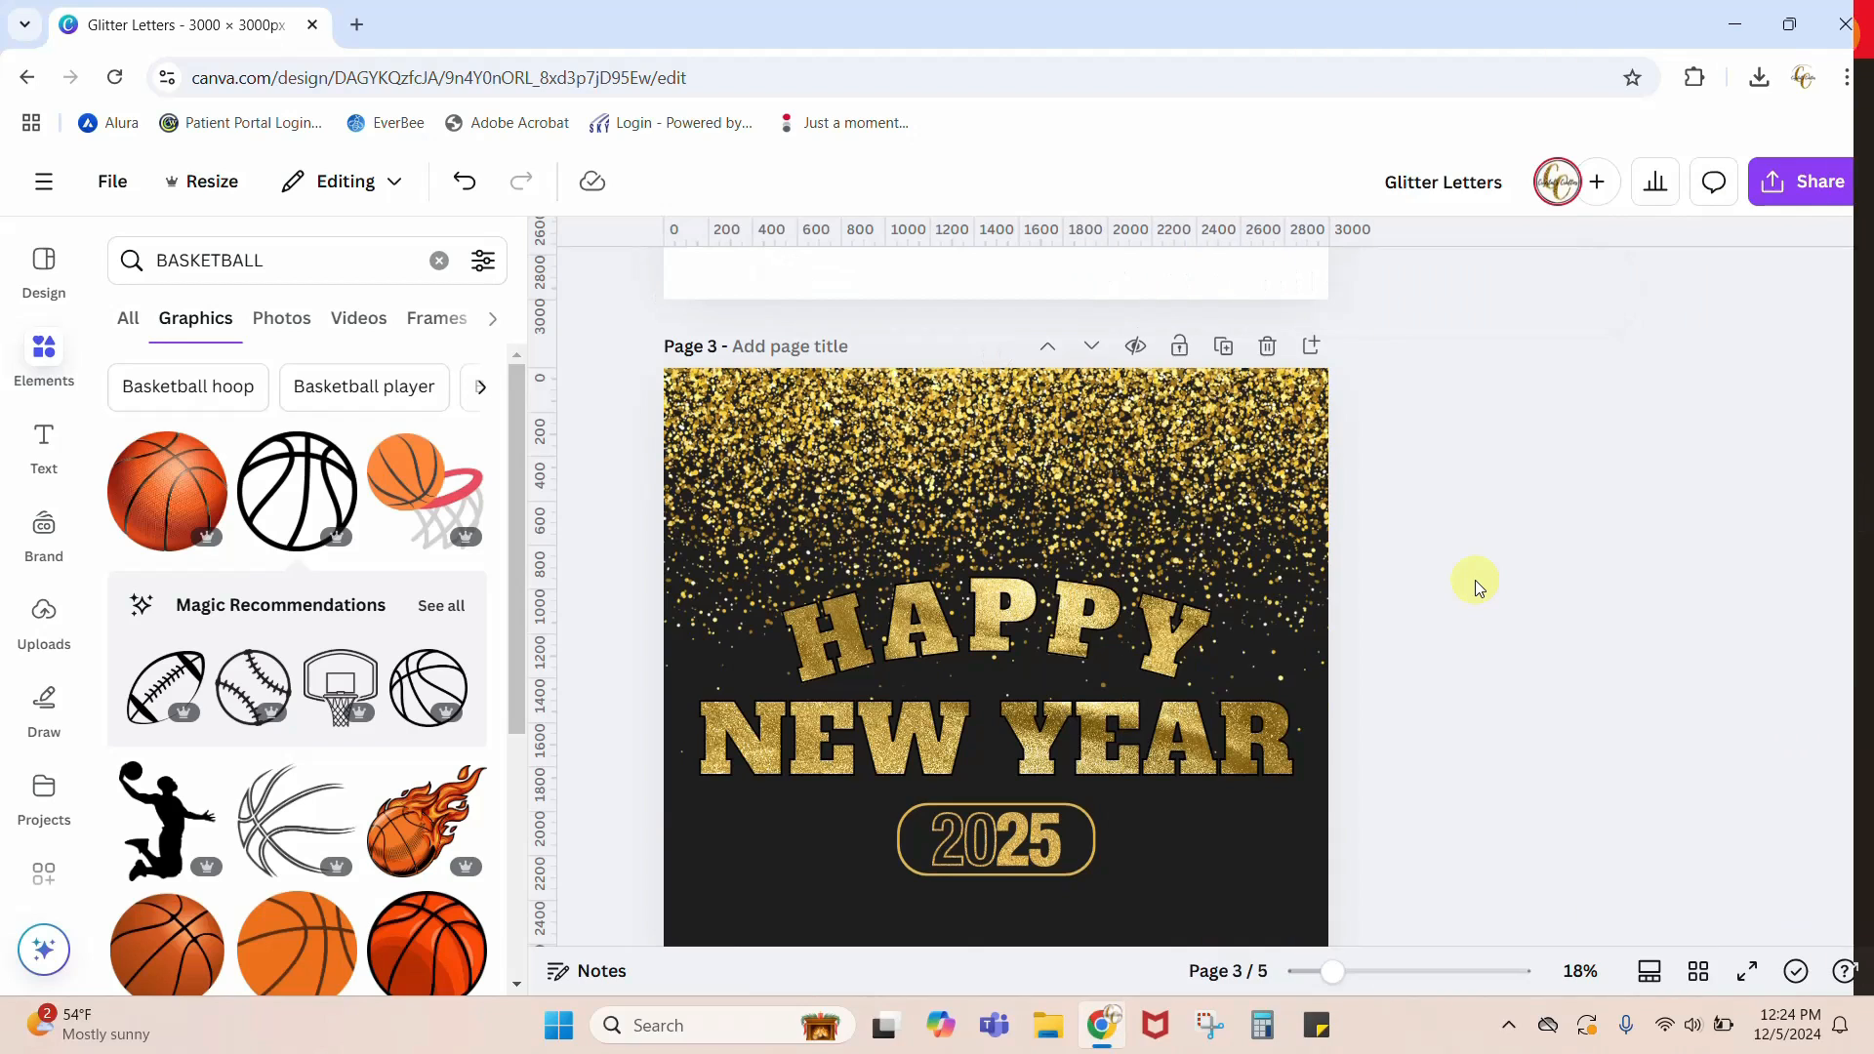
scroll(1474, 579, down, 2)
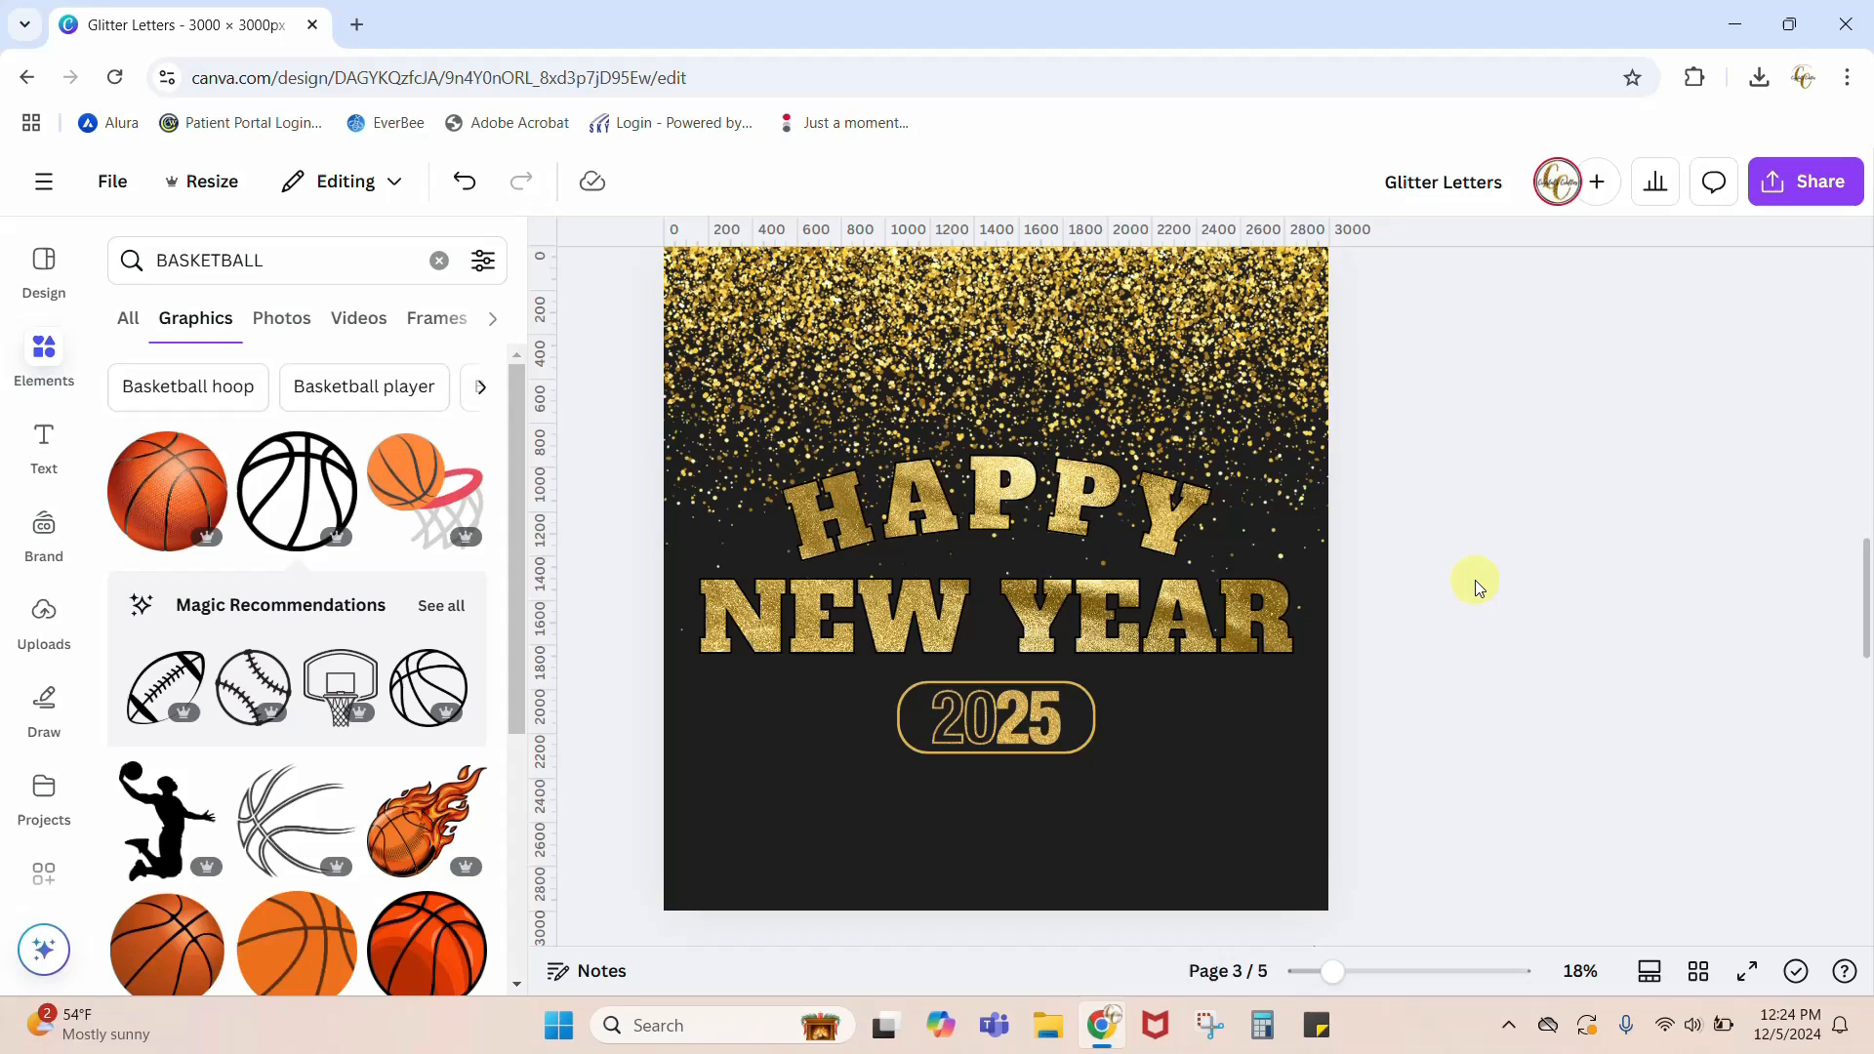
scroll(1469, 571, up, 2)
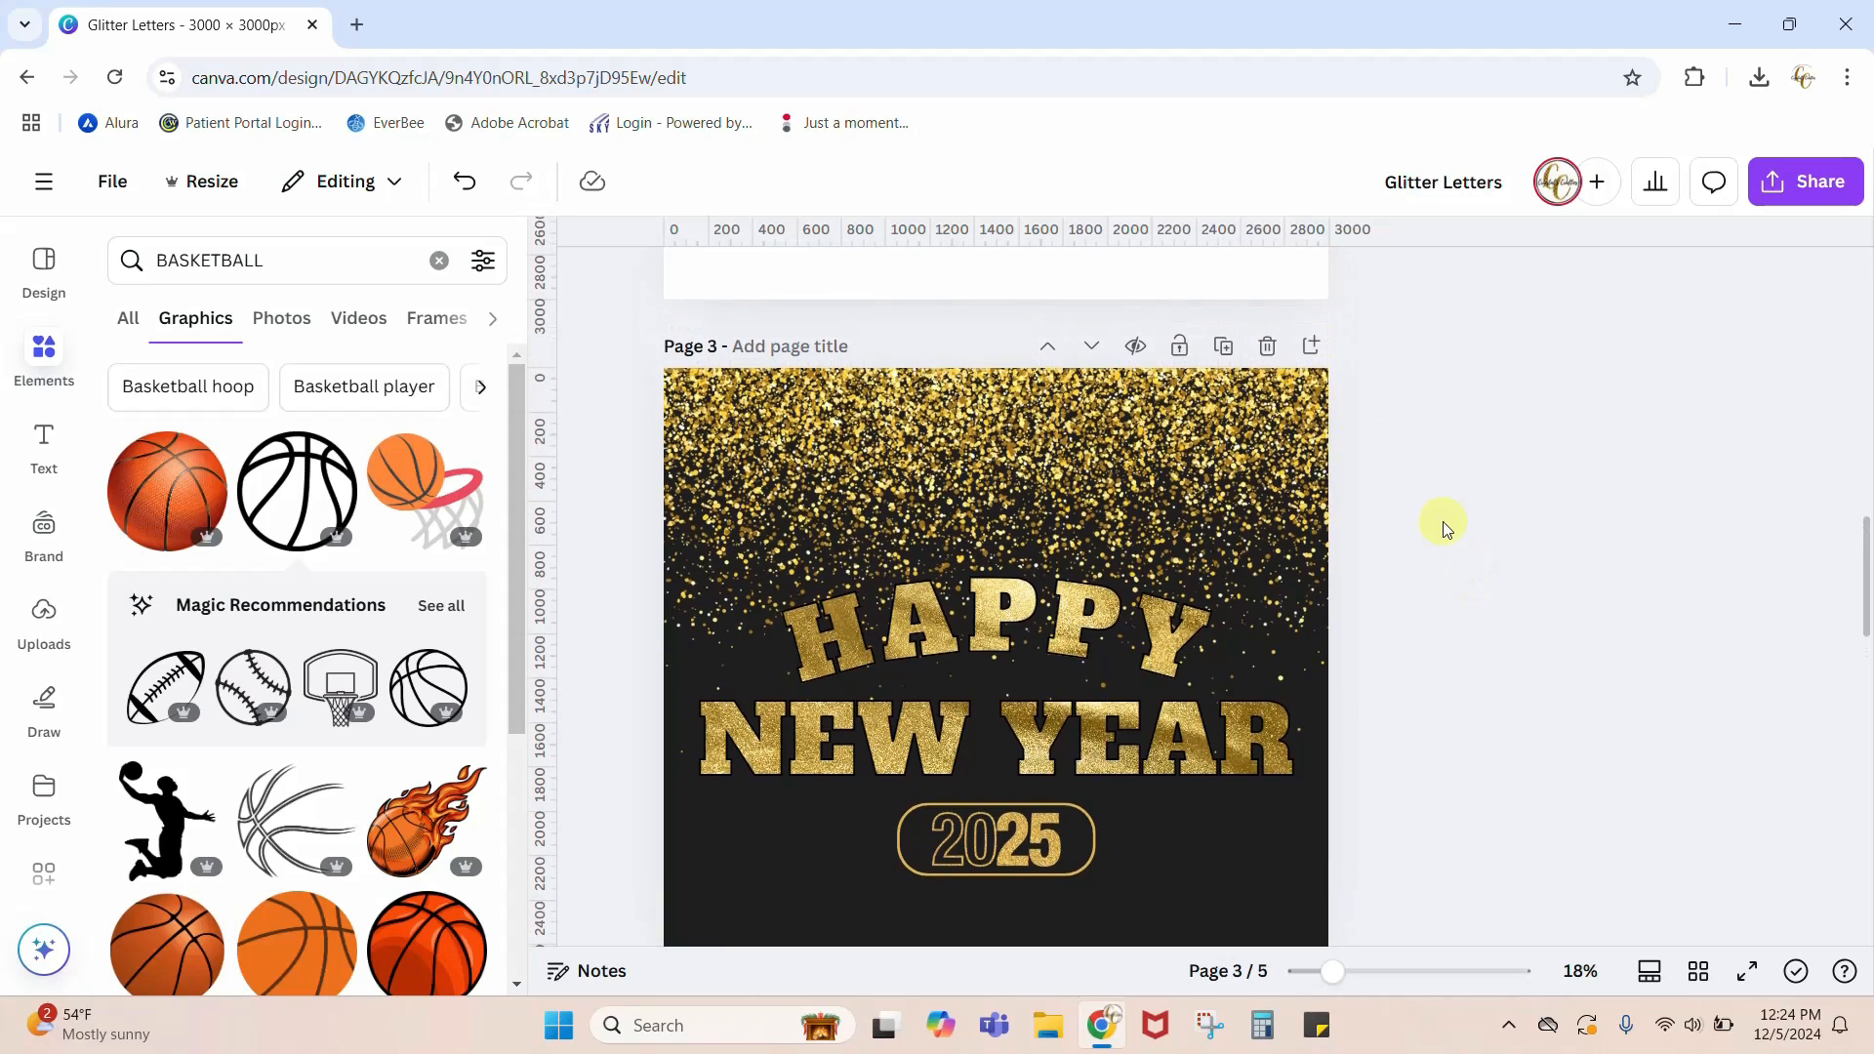
Step: Add a new page directly after the Happy New Year page and set its background to white
click(1310, 348)
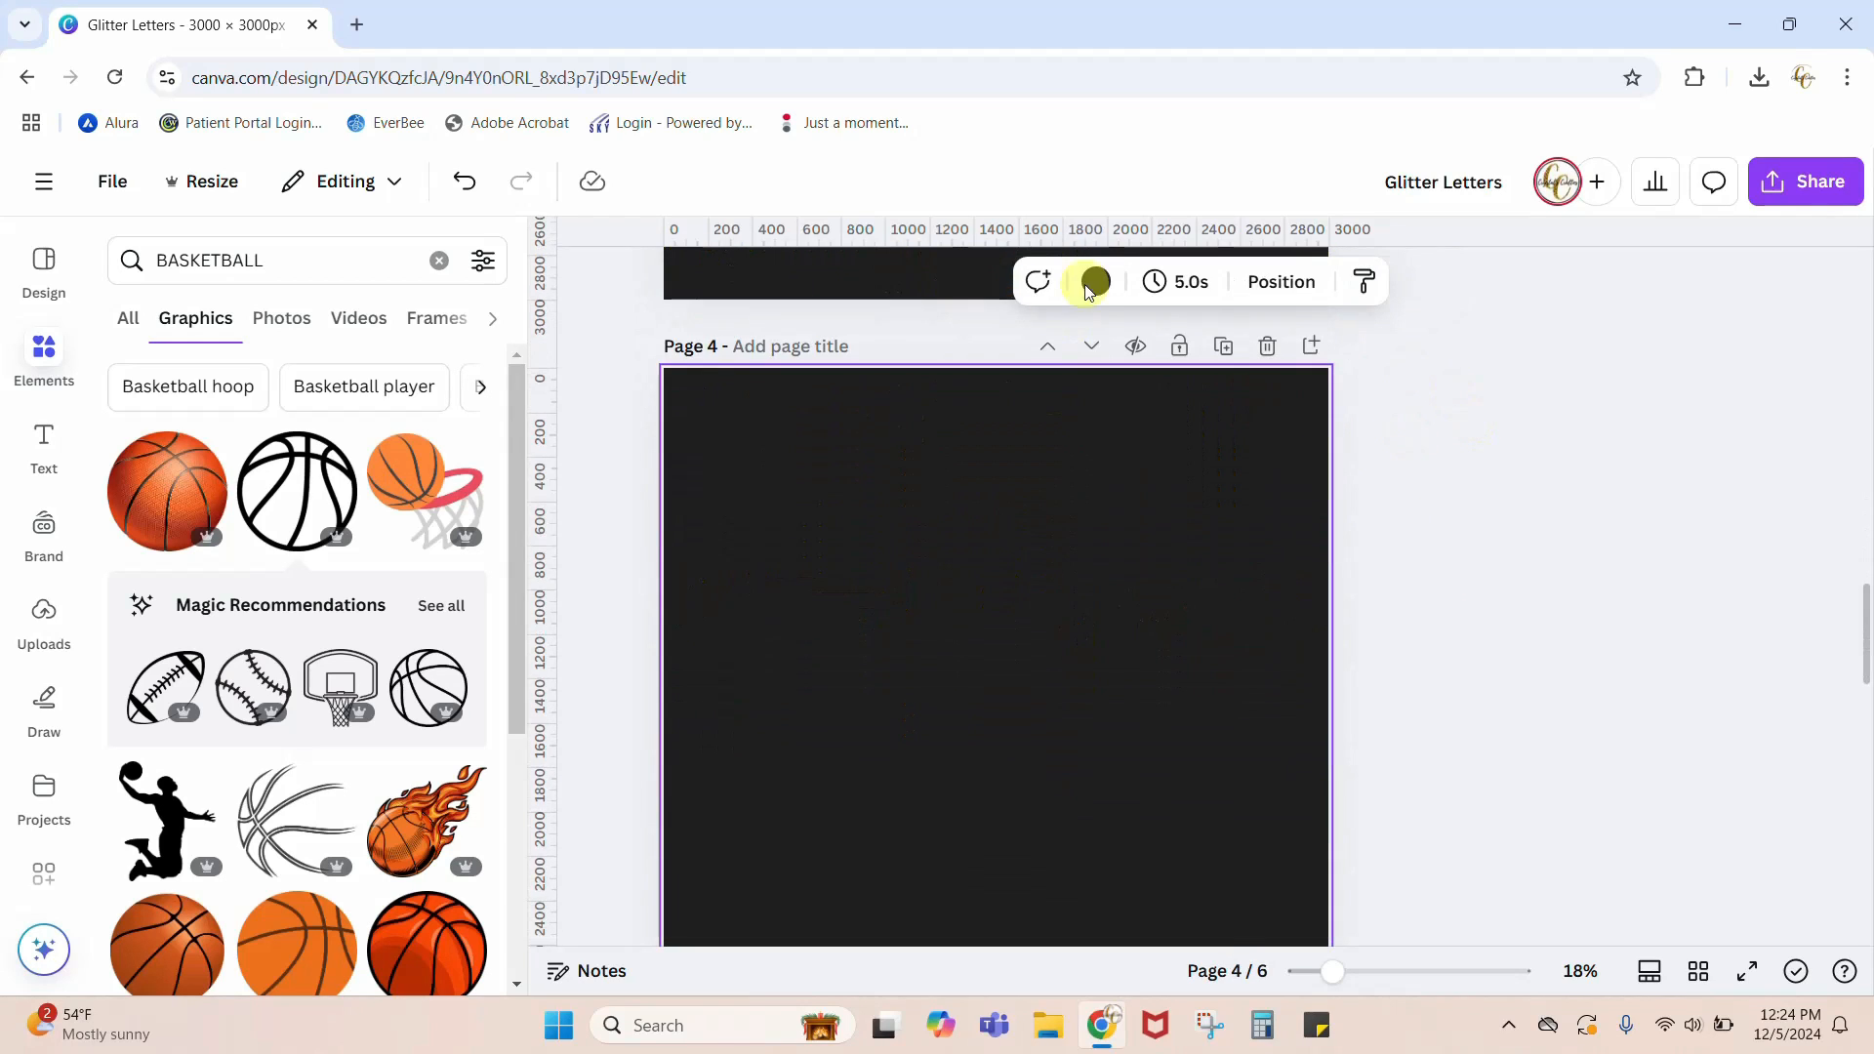
click(1097, 280)
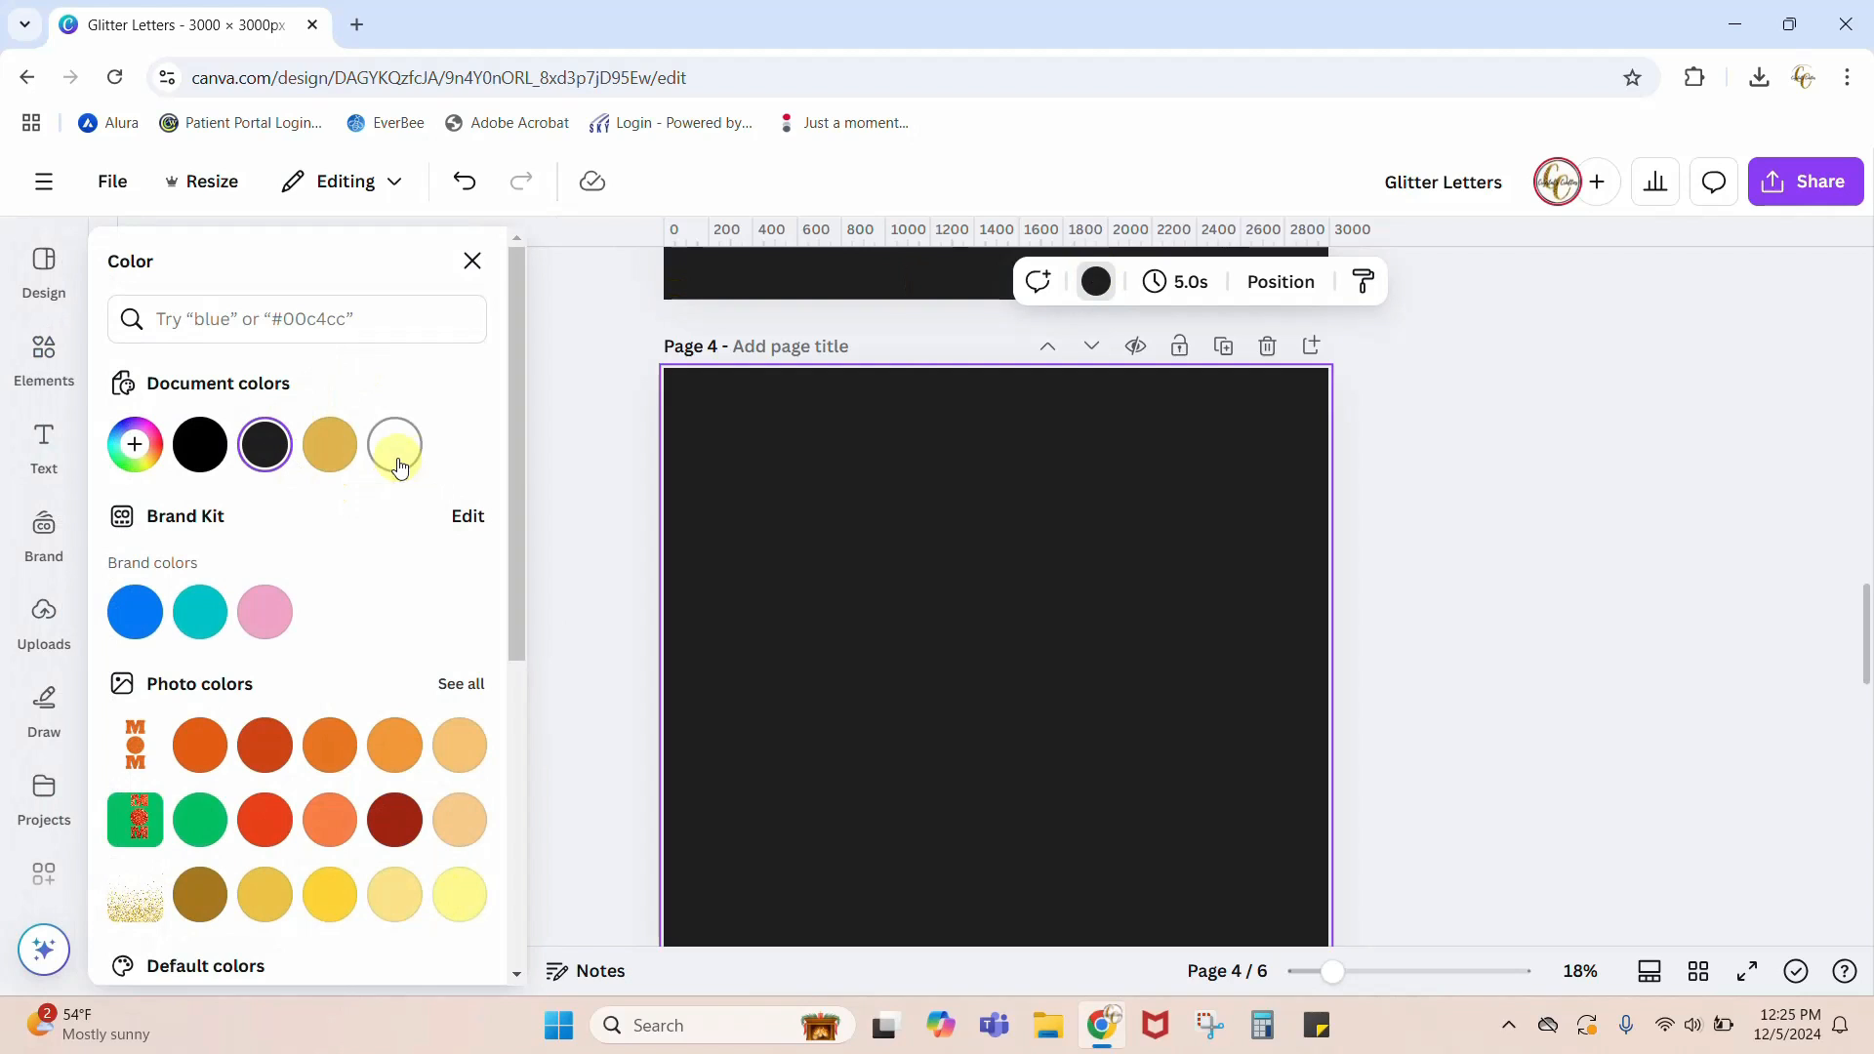
click(399, 465)
click(1591, 573)
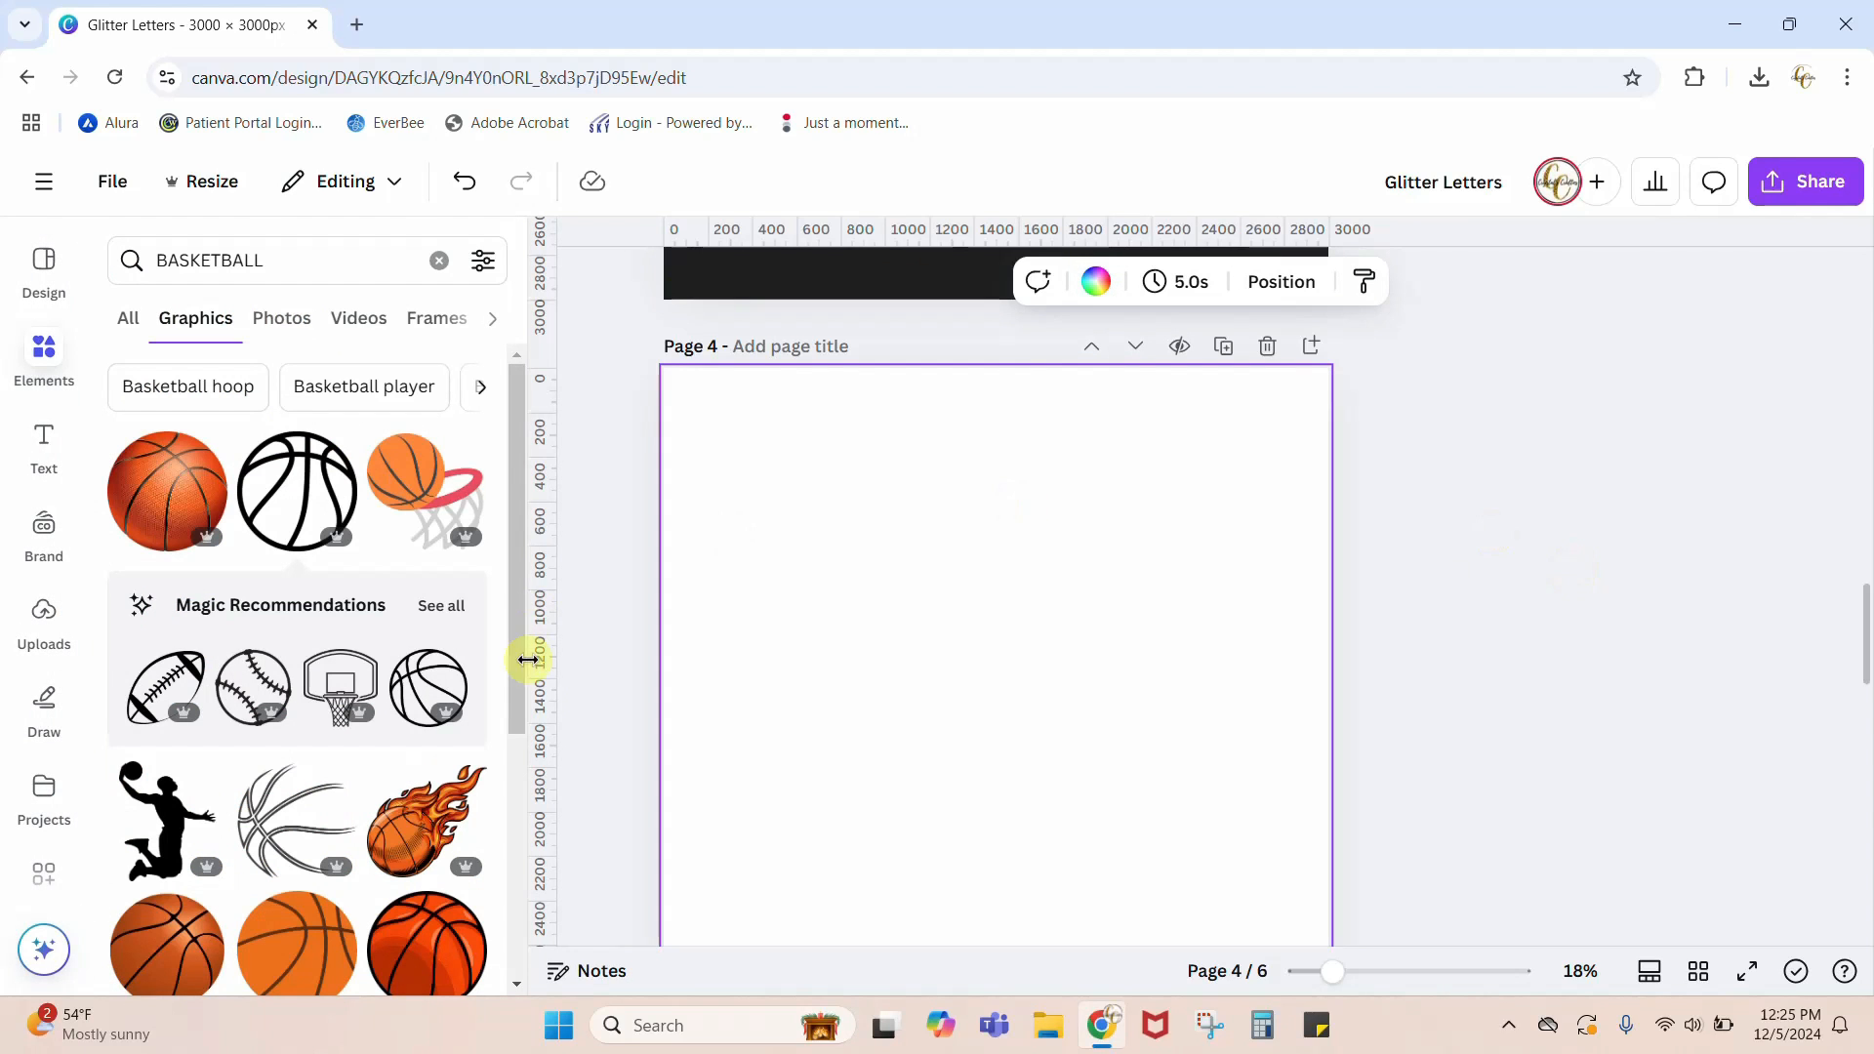
Step: Add the separate texts "HAPPY" and "NEW YEAR" to page 4, with NEW YEAR placed below HAPPY
double_click(956, 680)
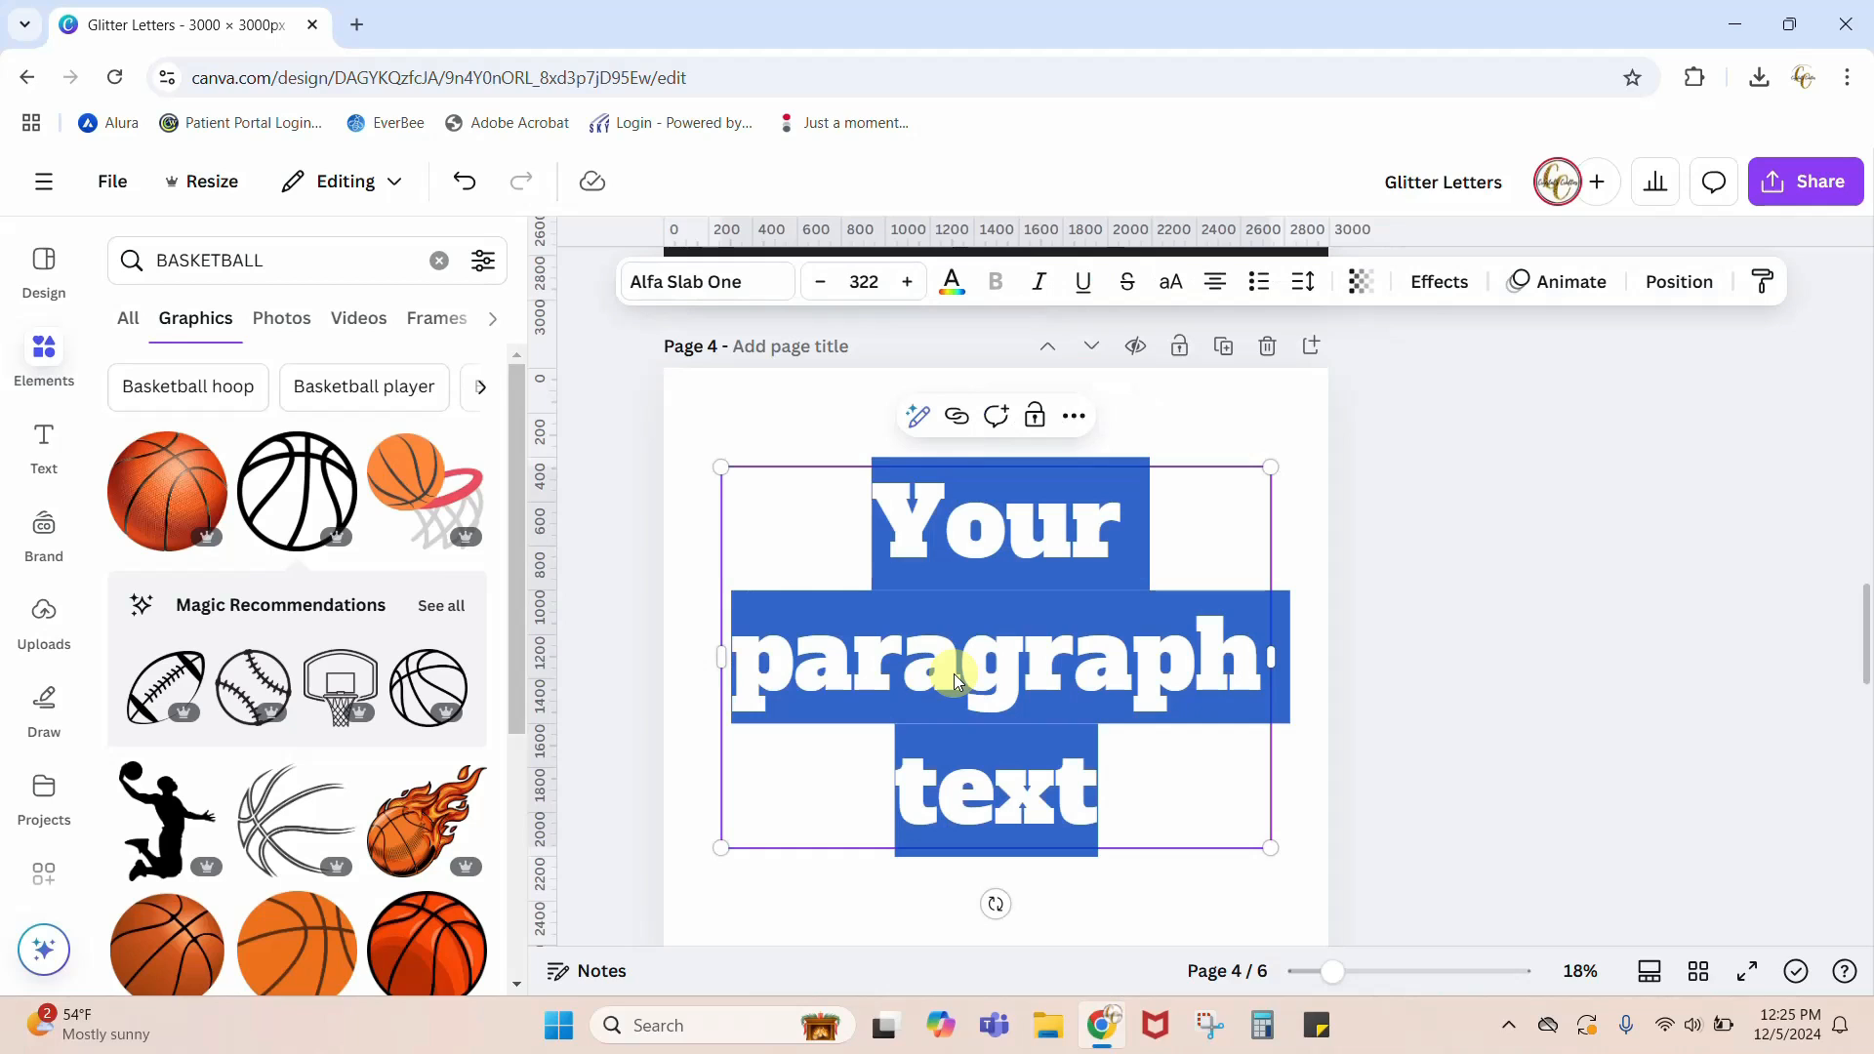
text(HAPPY)
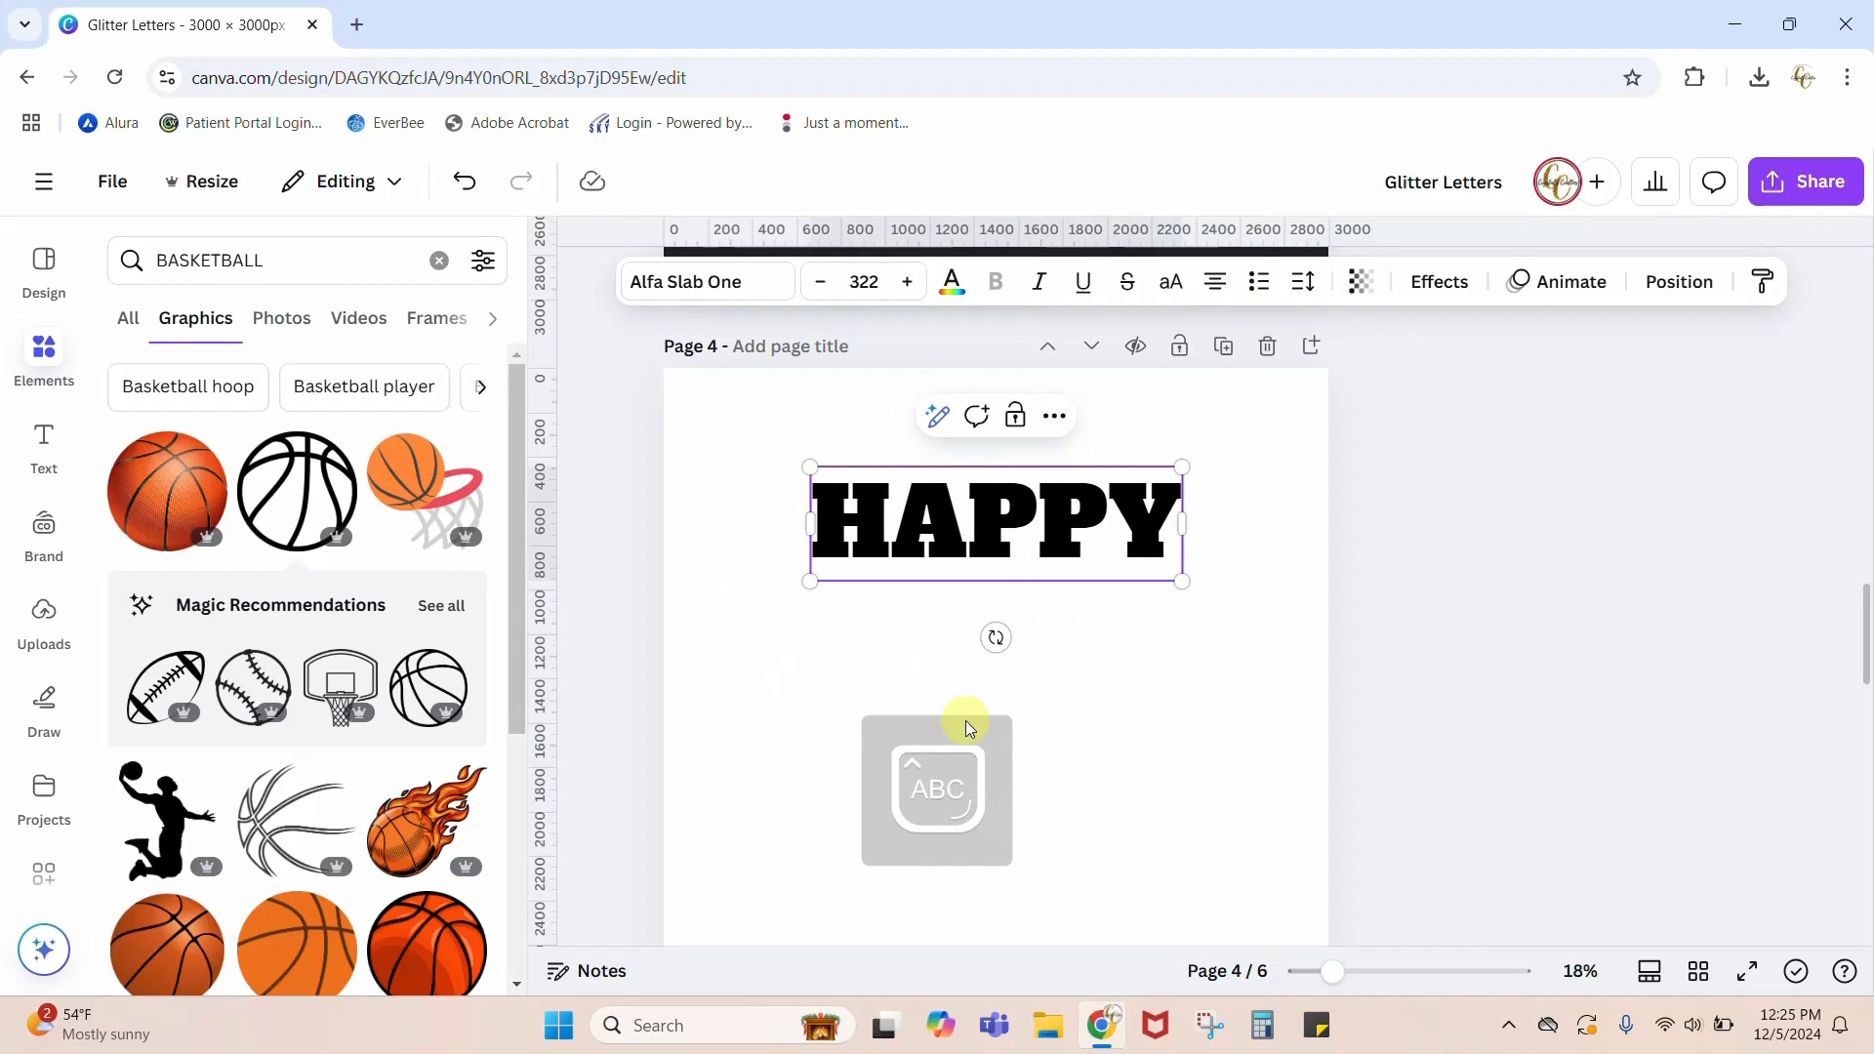
click(761, 816)
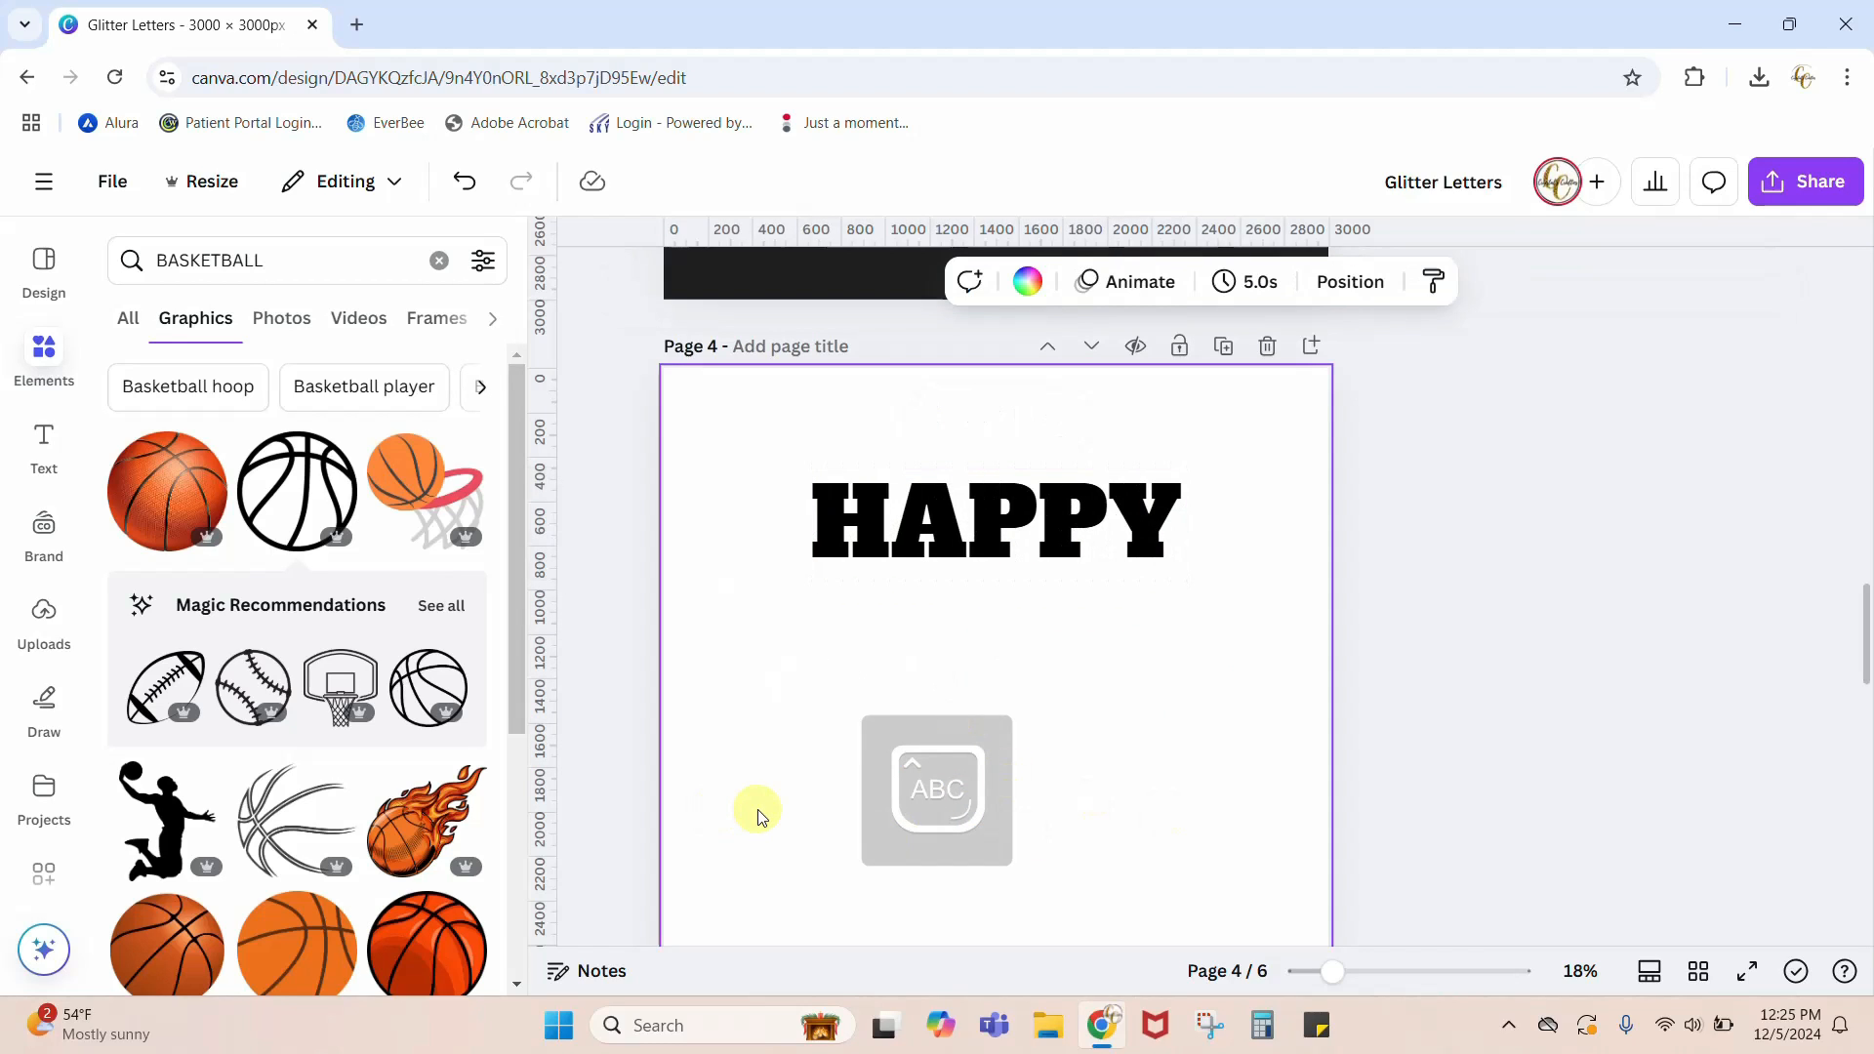
text(tNEW Y)
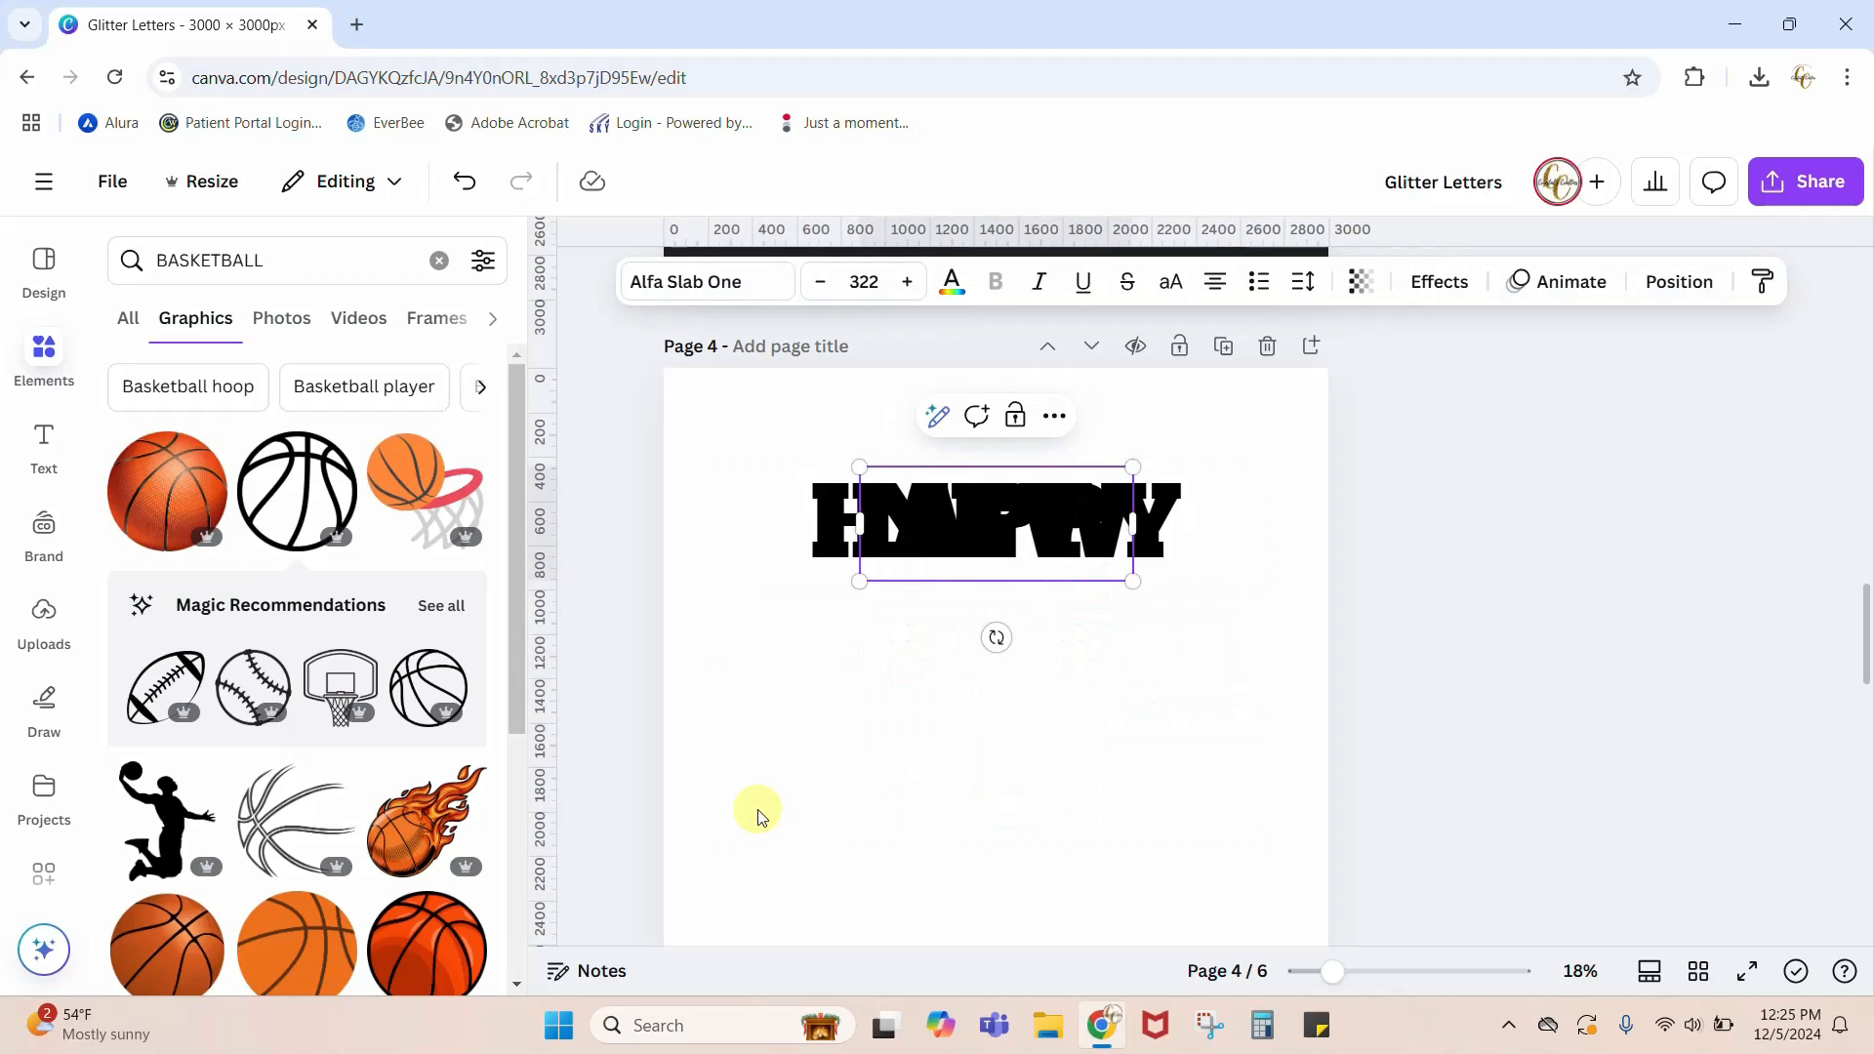
text(EAR)
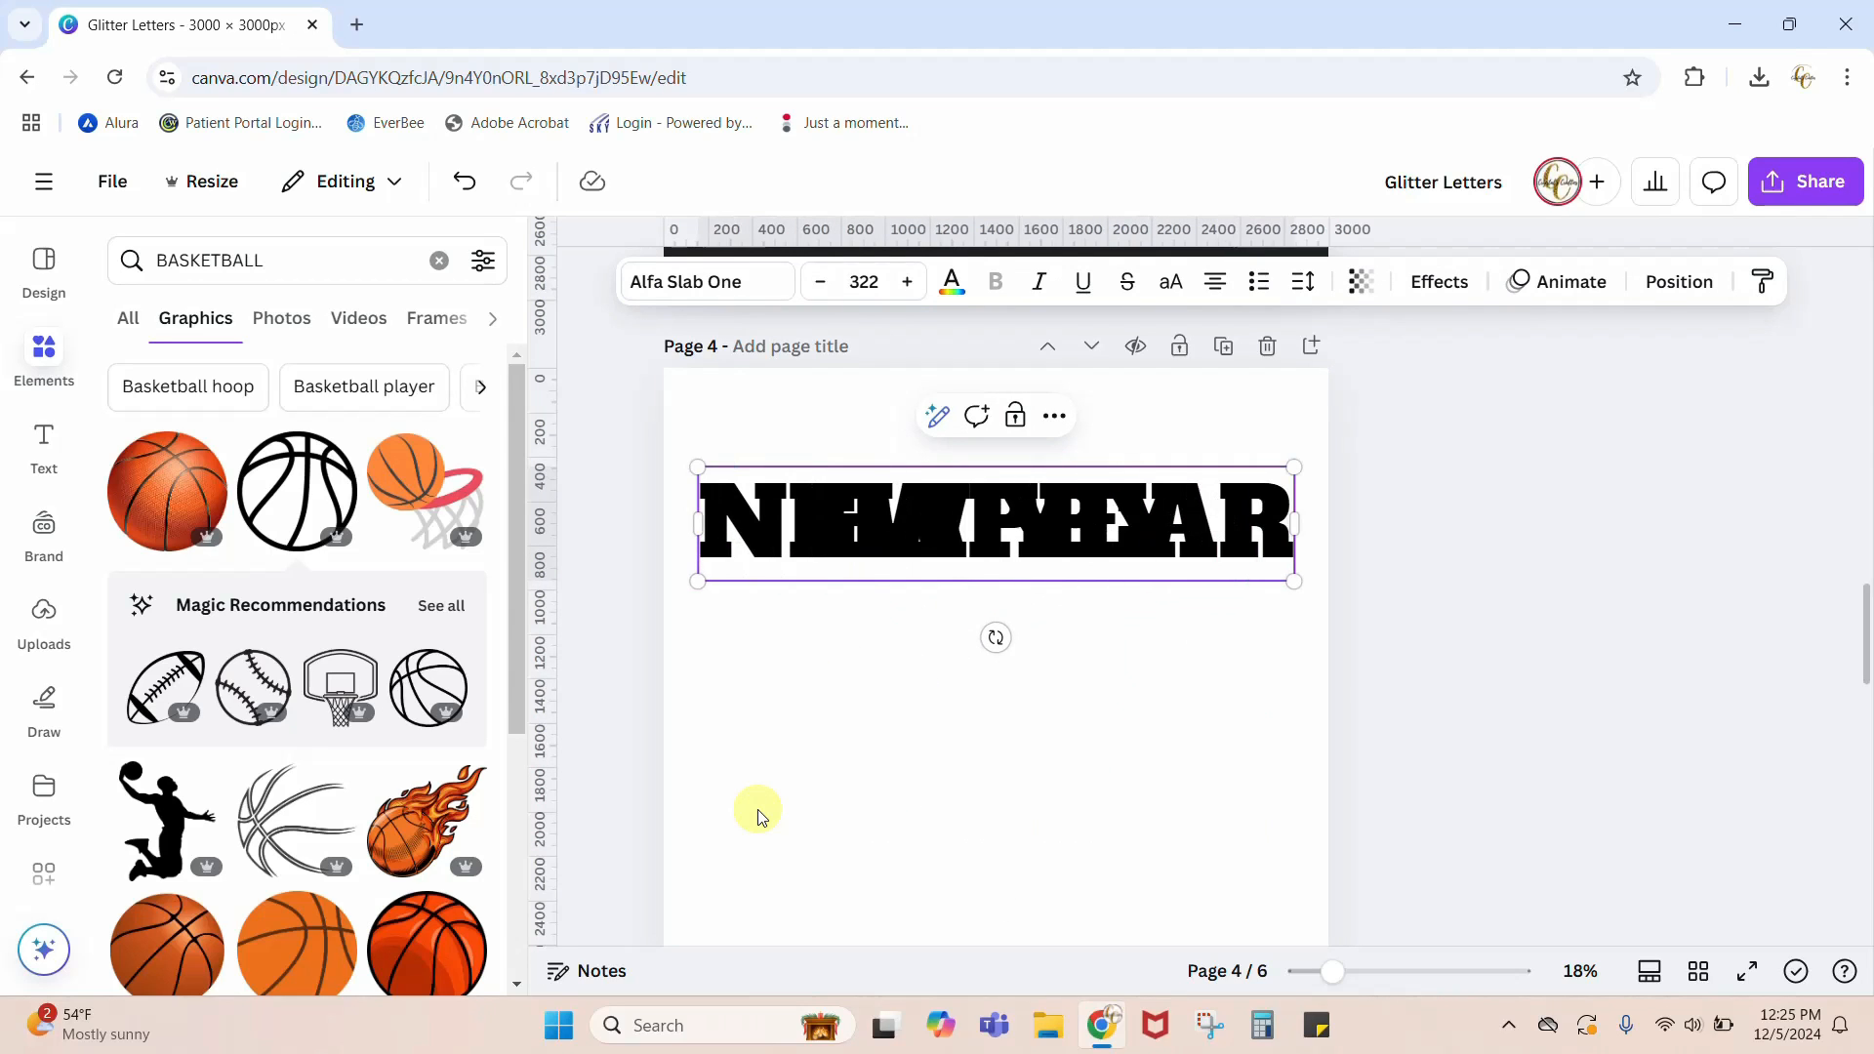
click(760, 815)
drag(891, 518, 892, 741)
Step: Set the letter spacing of the HAPPY text to 163
click(906, 507)
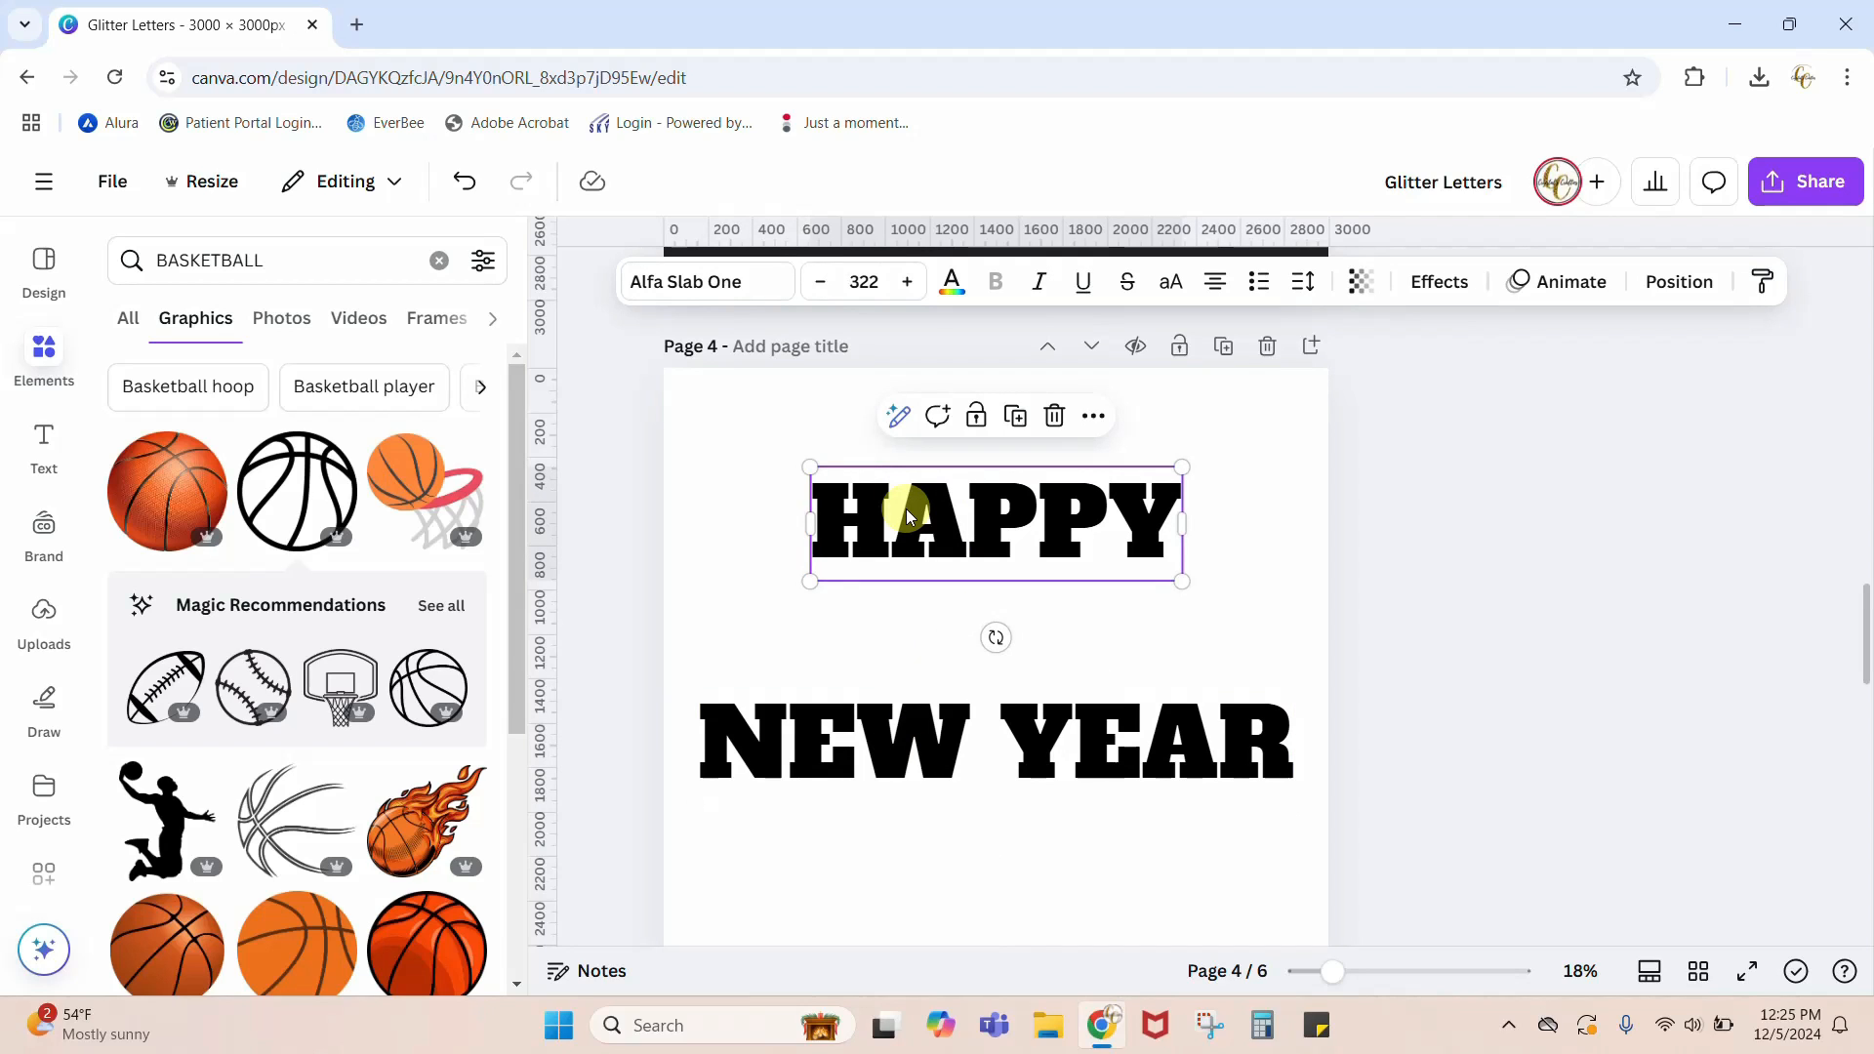
click(1305, 285)
drag(1223, 384, 1246, 383)
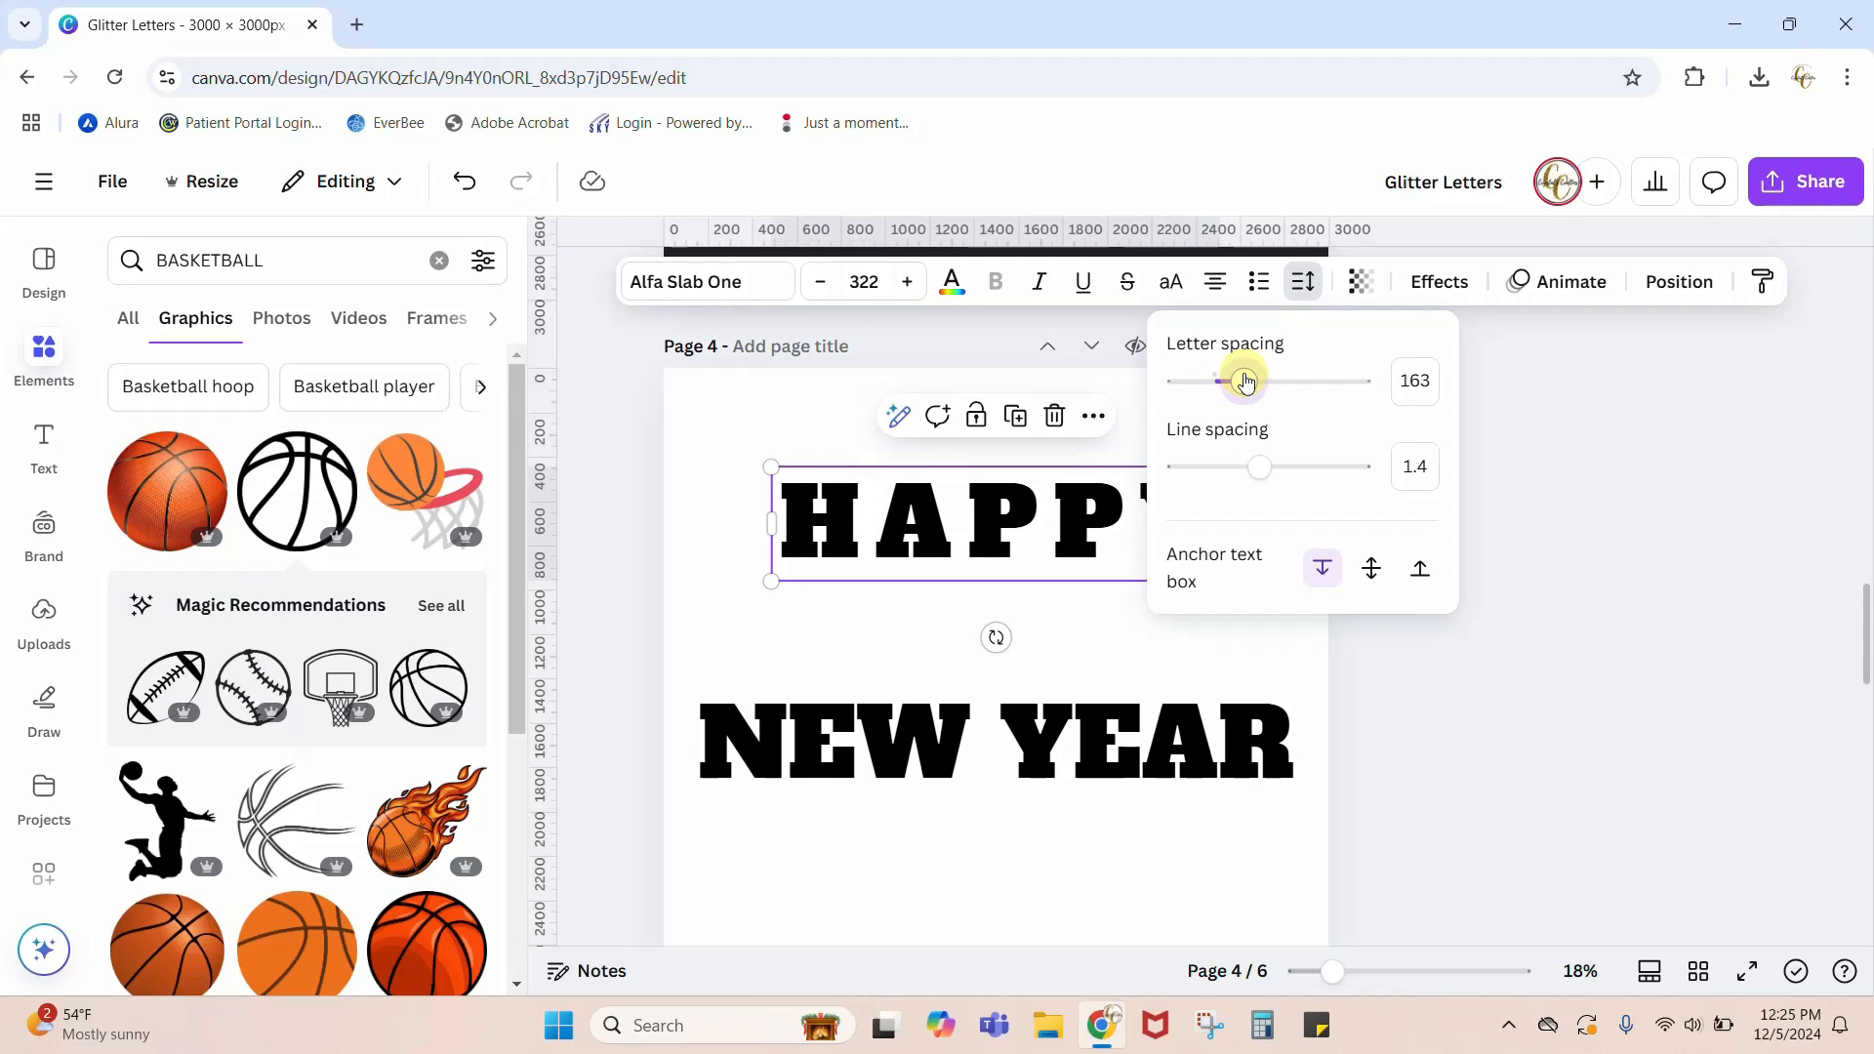
click(1041, 846)
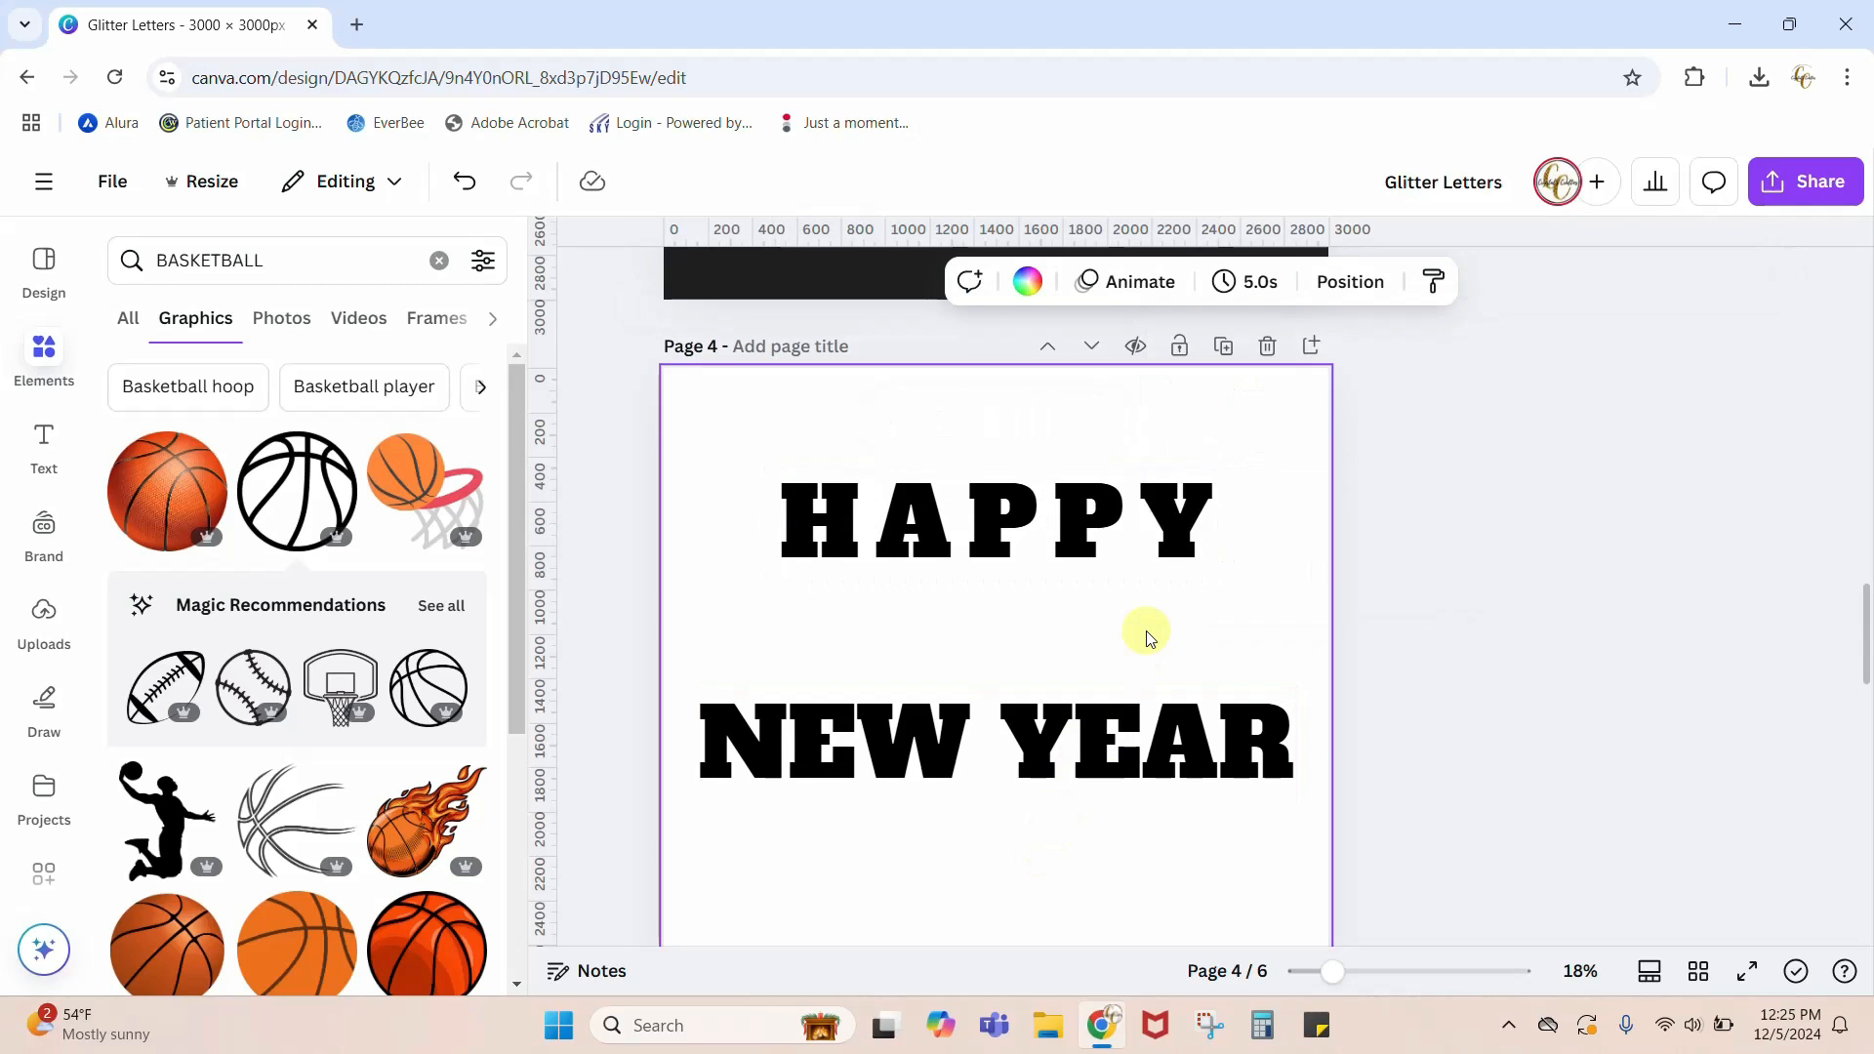
Step: Apply the Curve shape effect to the HAPPY text with a curve value of 41
click(1011, 550)
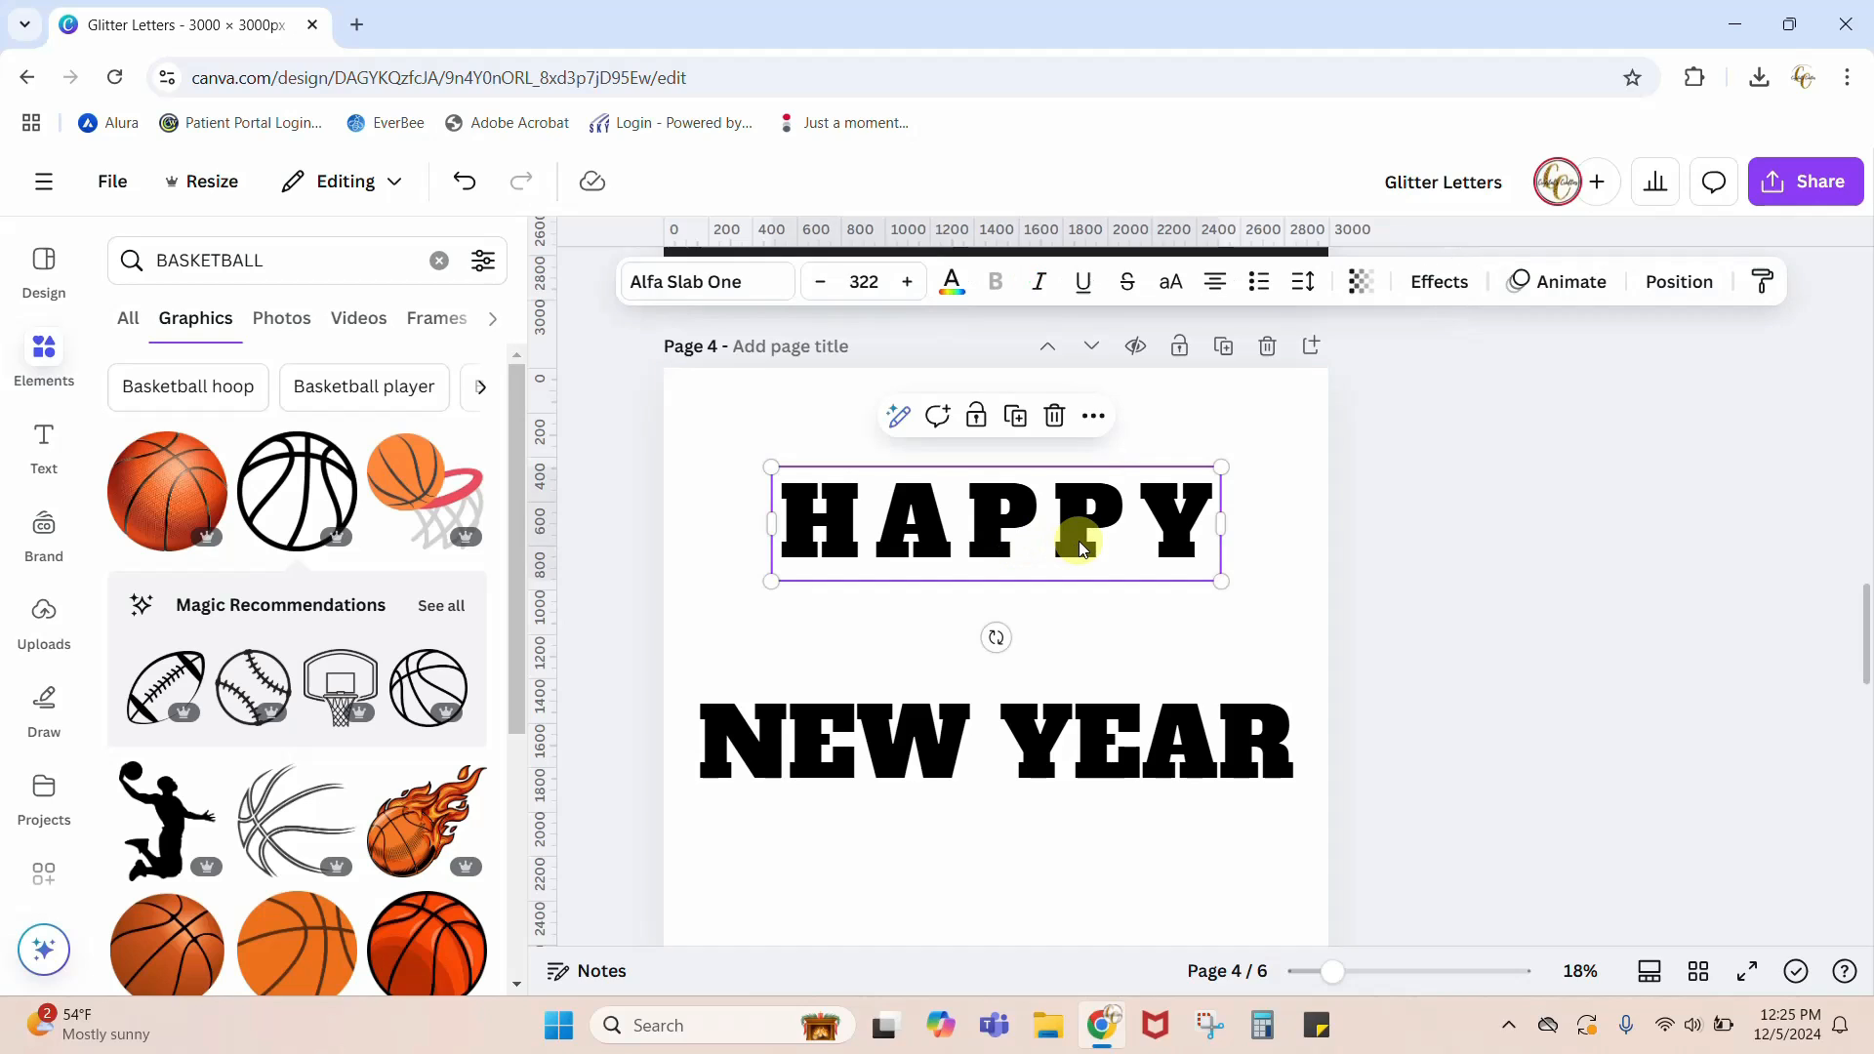
click(1432, 284)
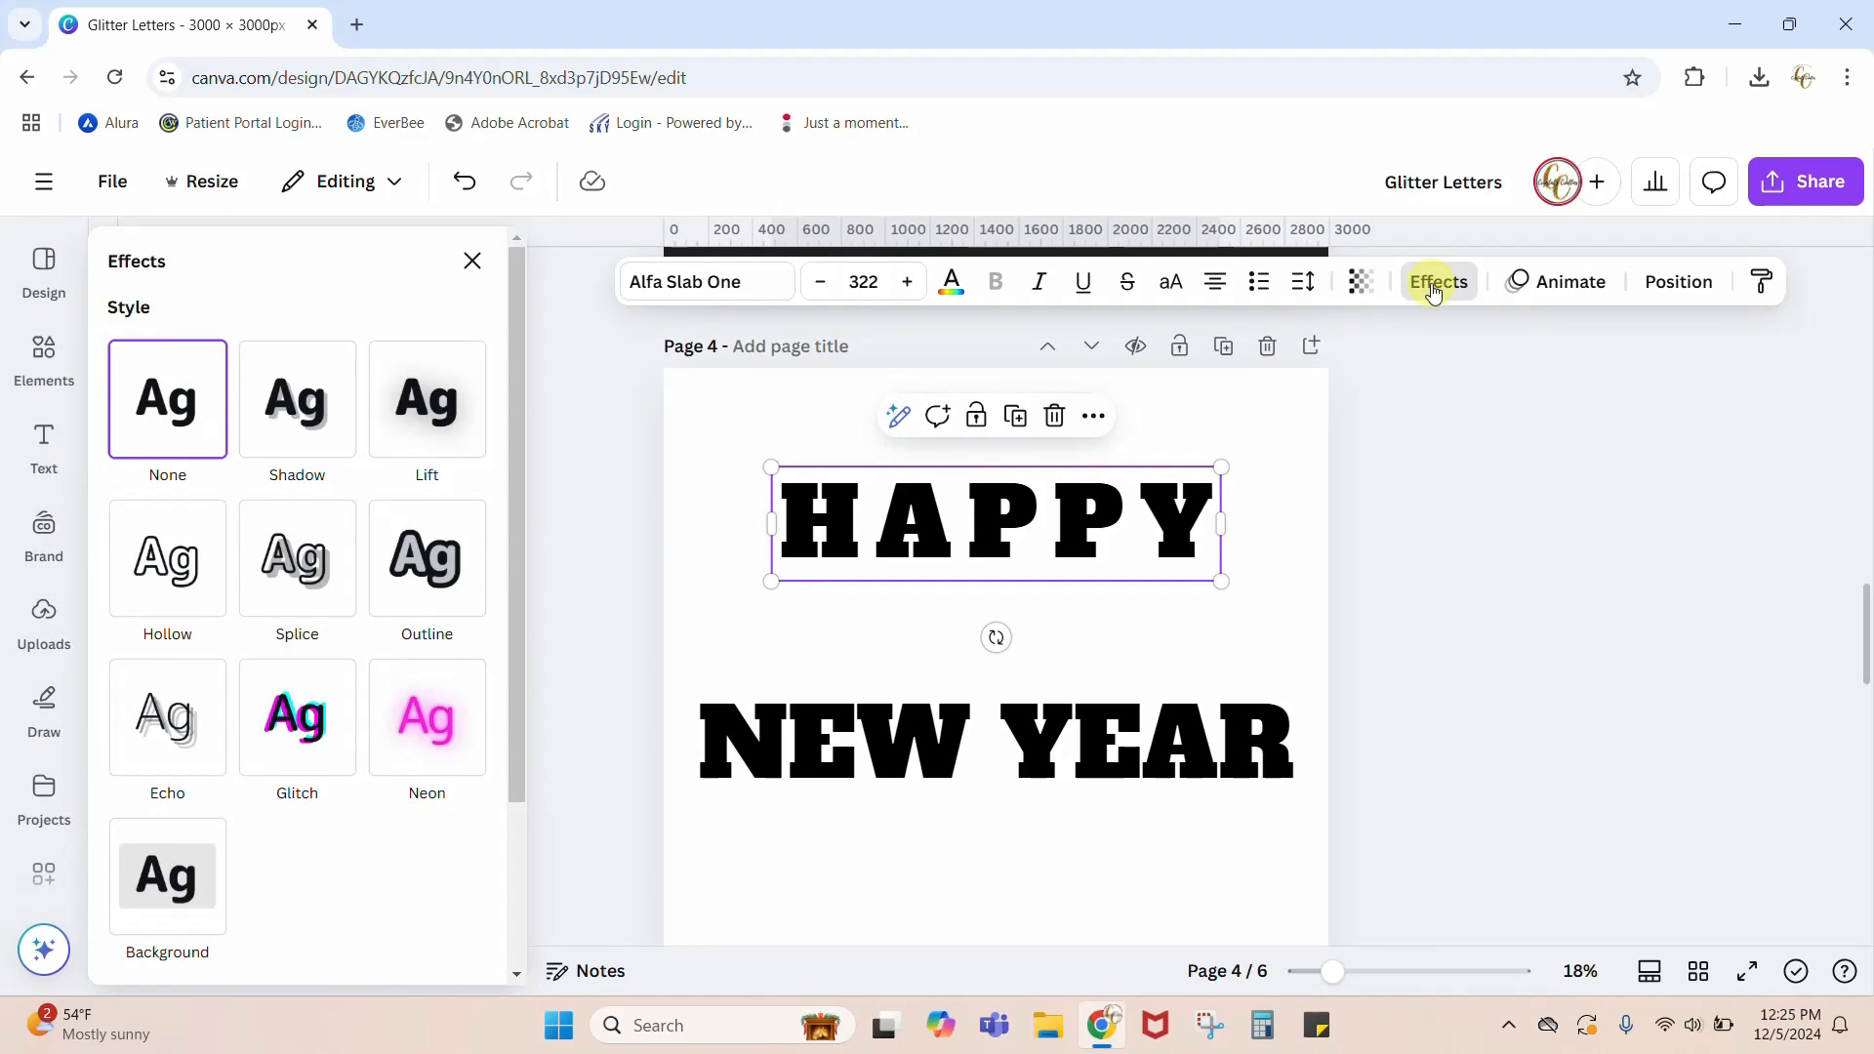
scroll(359, 781, down, 3)
click(298, 878)
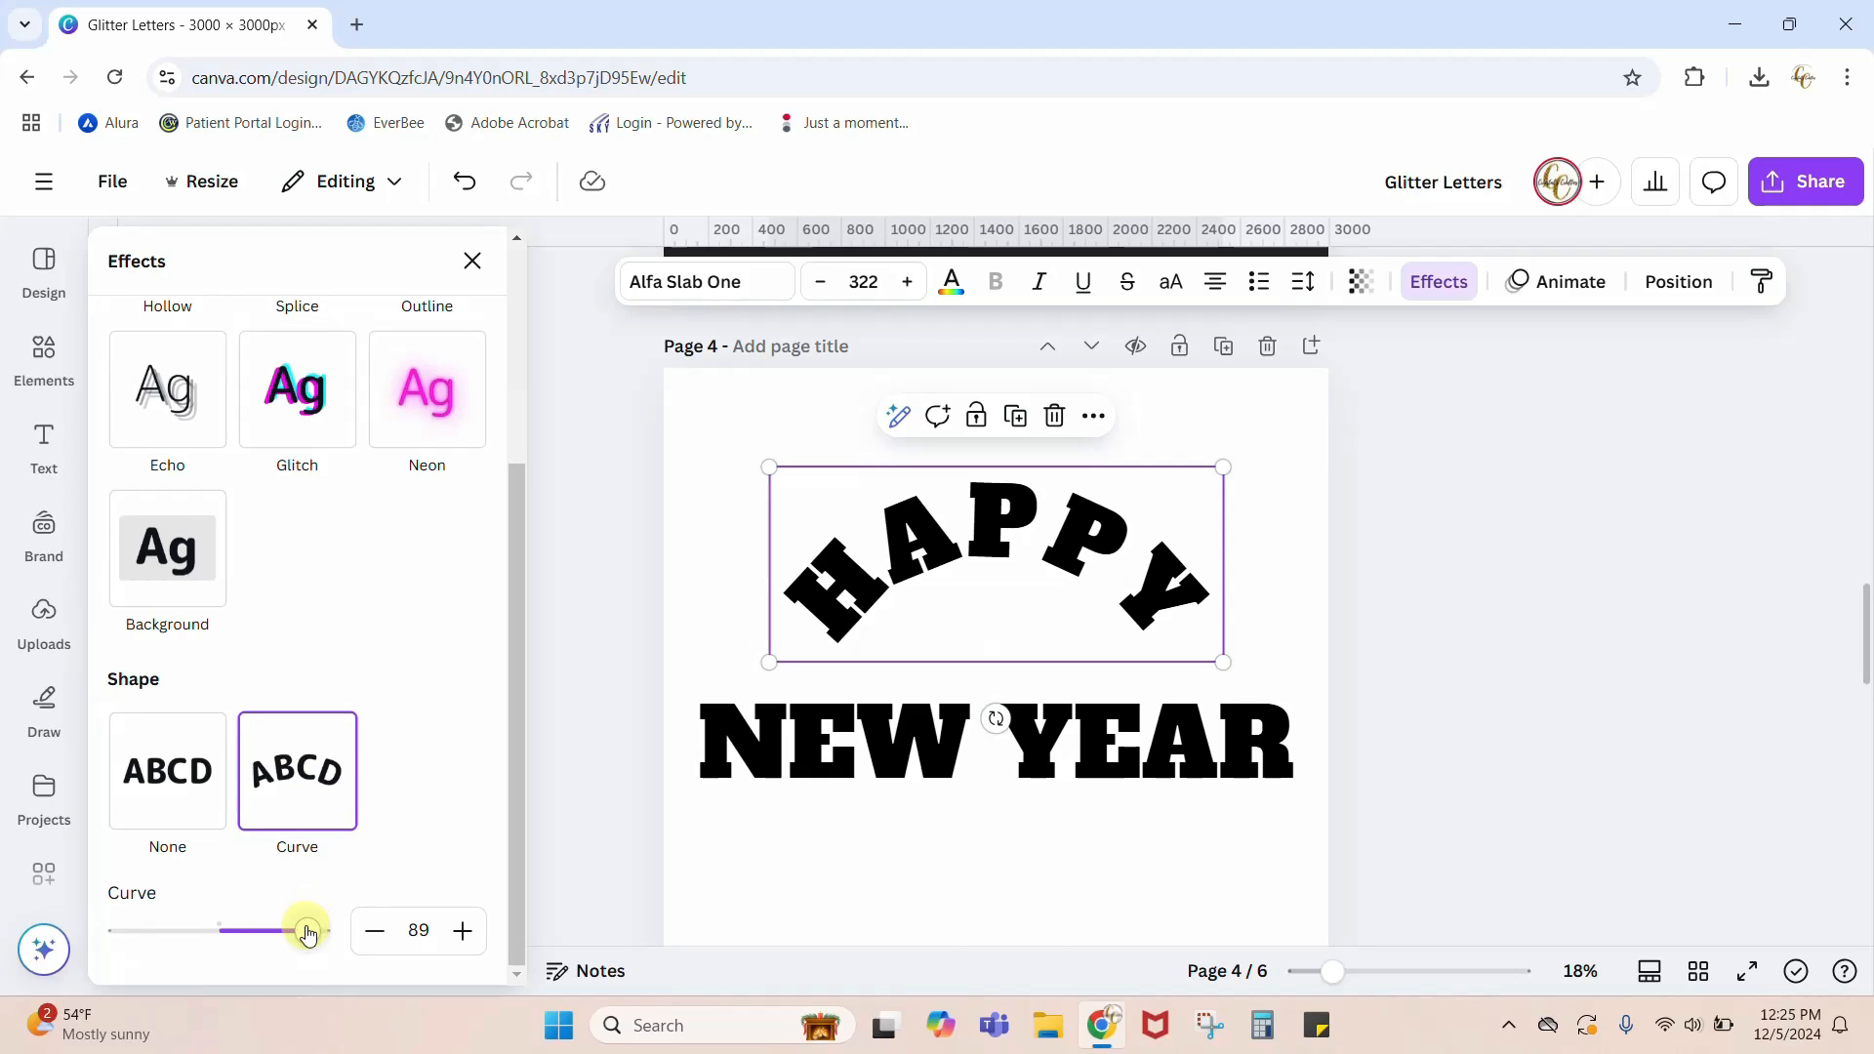
drag(307, 930, 262, 953)
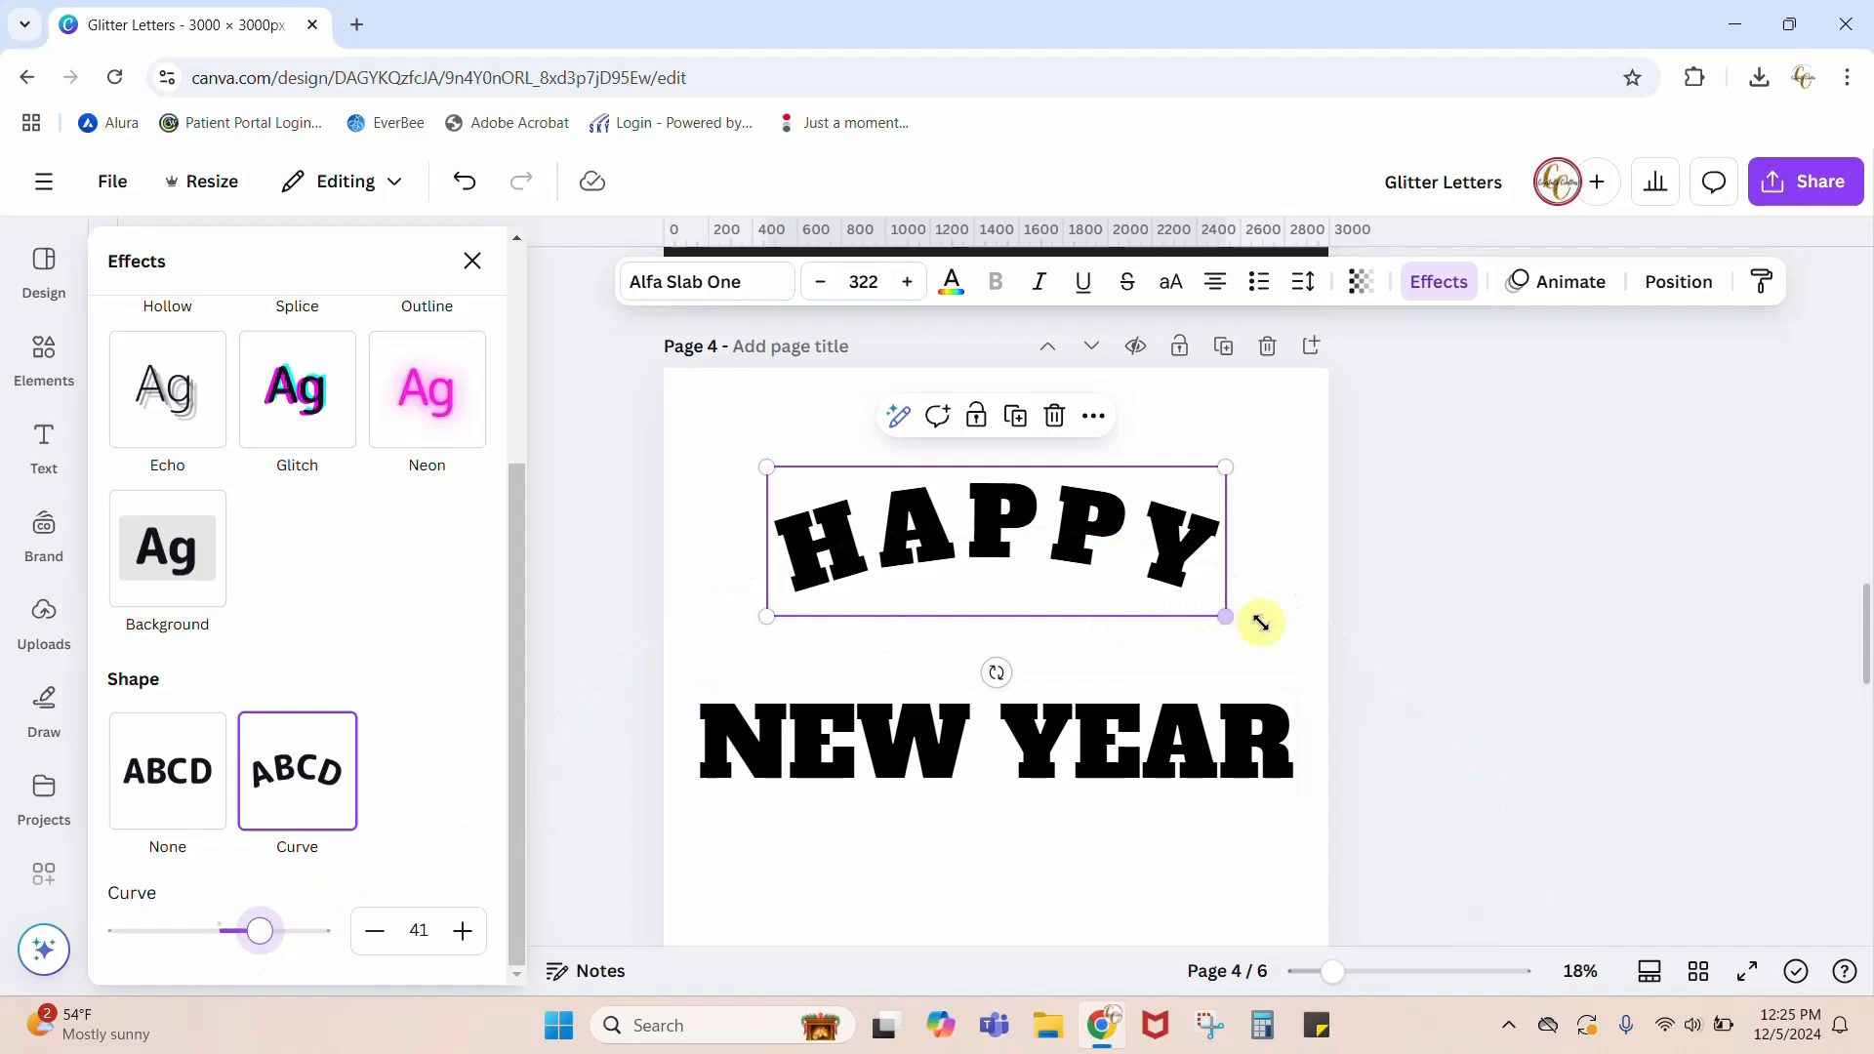
Step: Move the NEW YEAR text up so it sits close beneath the curved HAPPY text
click(1227, 746)
drag(1184, 771, 1180, 680)
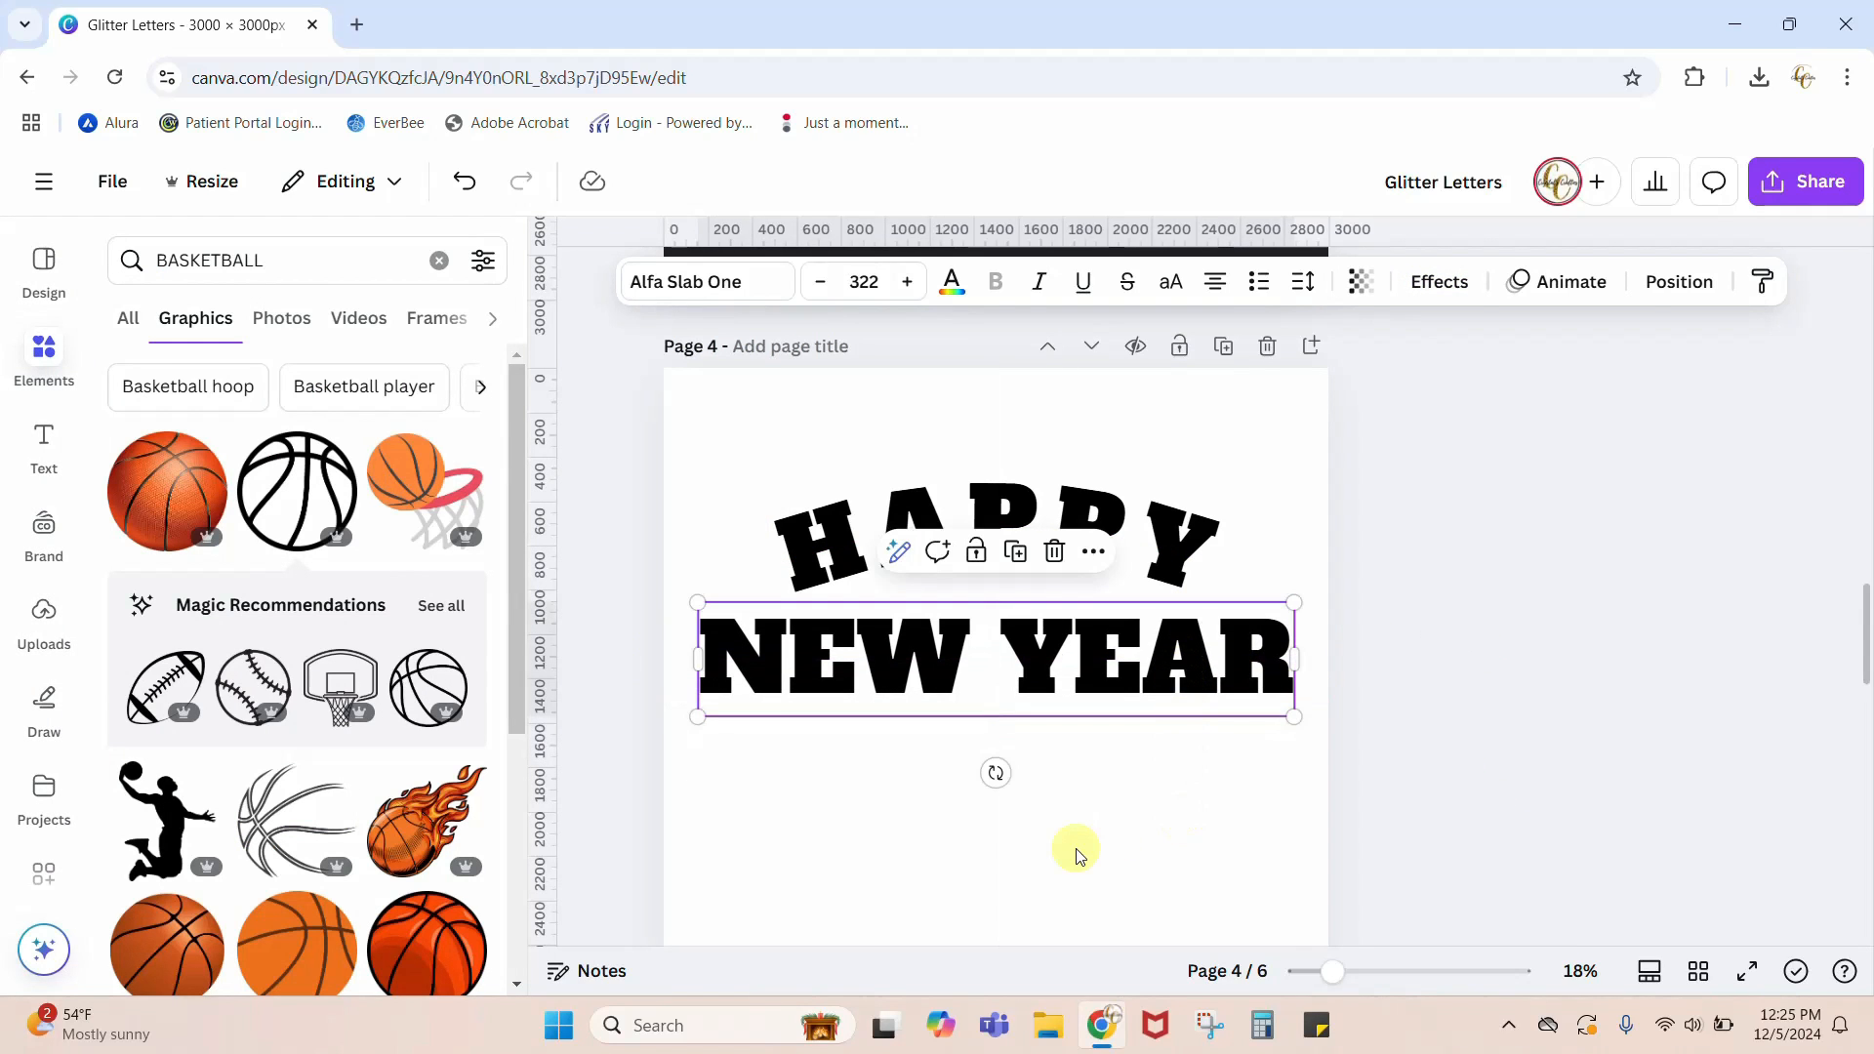
click(1078, 855)
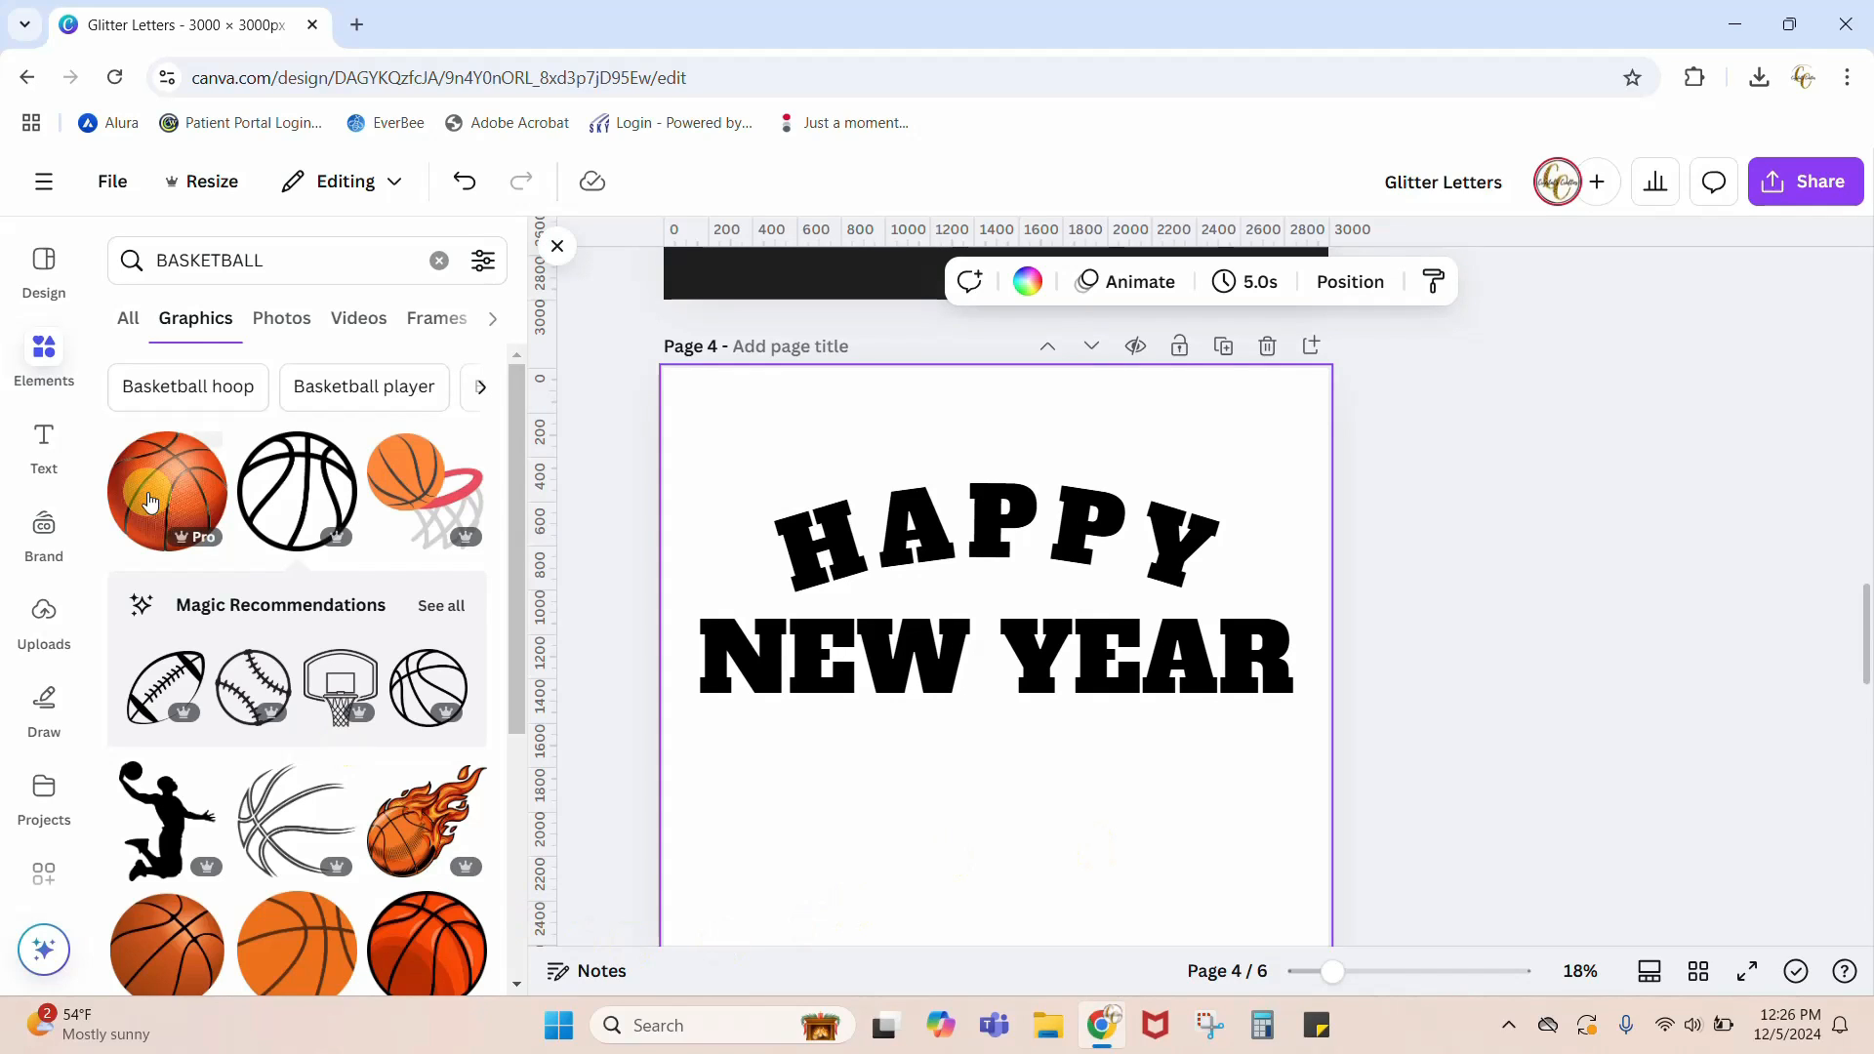
Step: Add a square shape, stretch it past the page's width to span both text lines, and place it behind the text
click(26, 353)
click(37, 353)
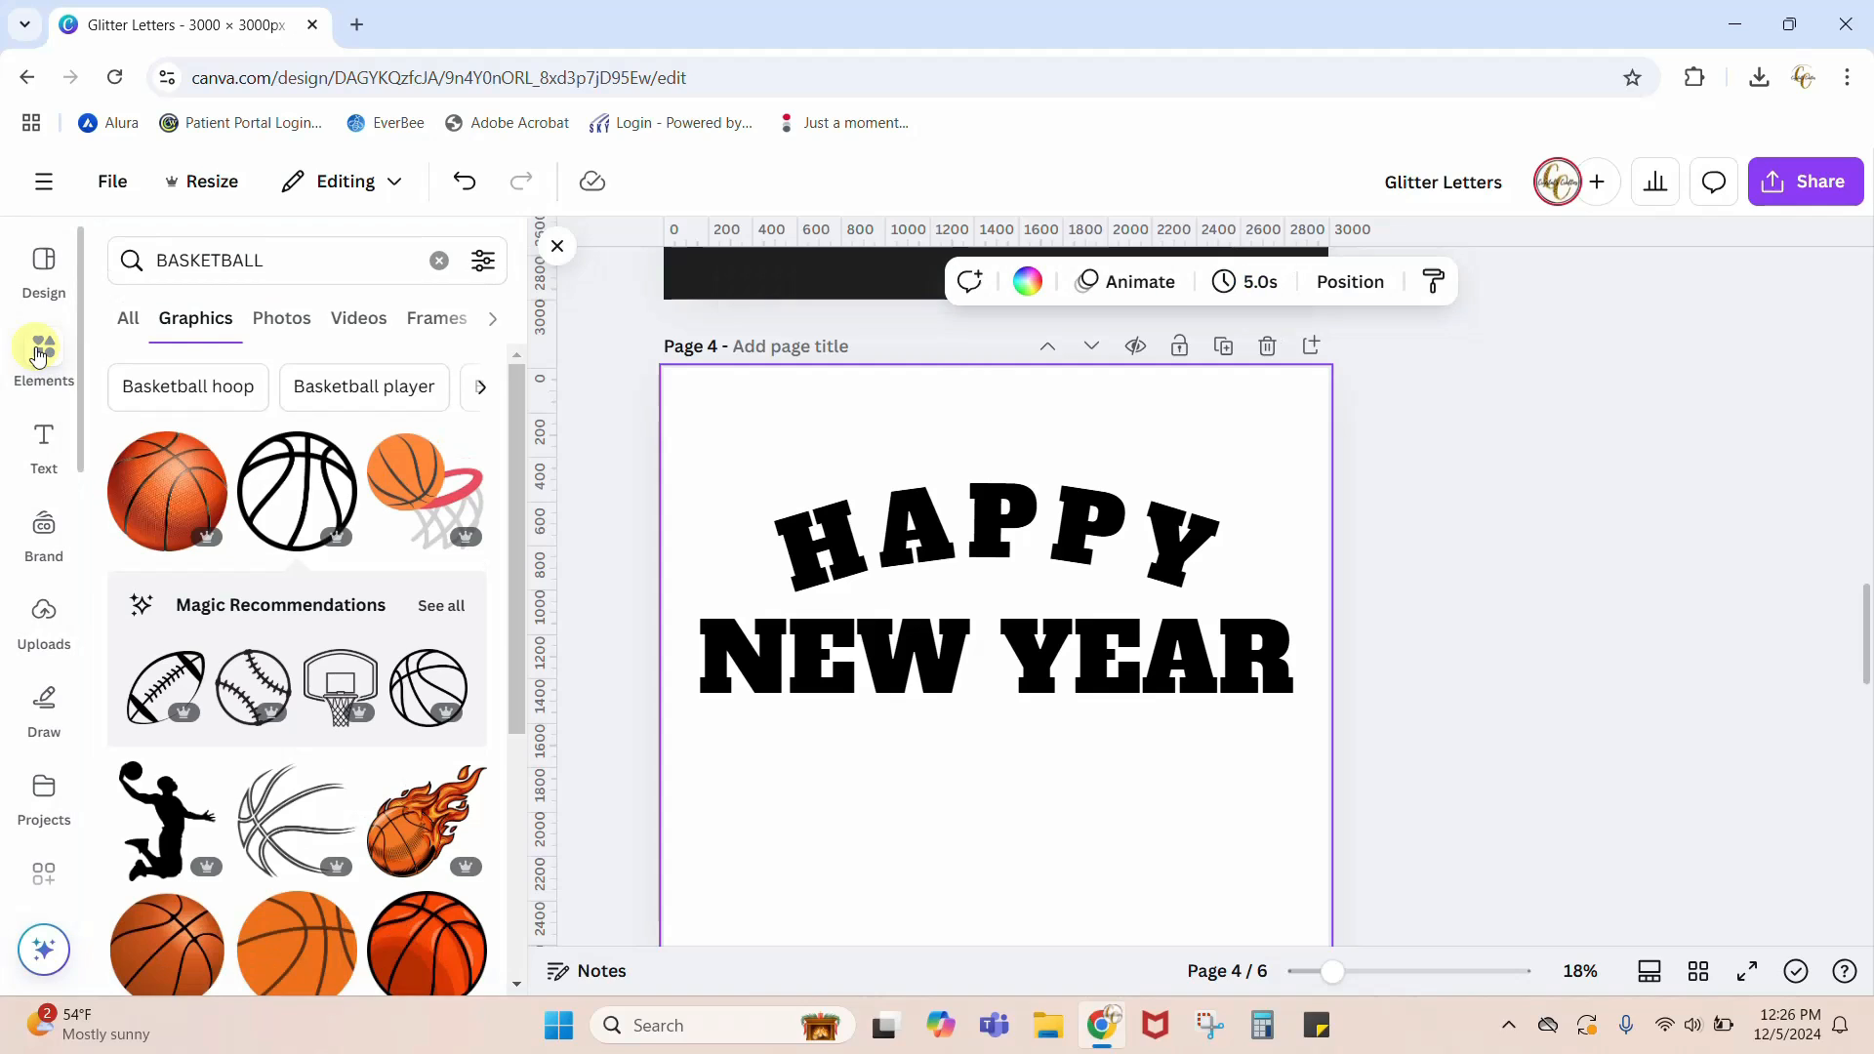
click(442, 262)
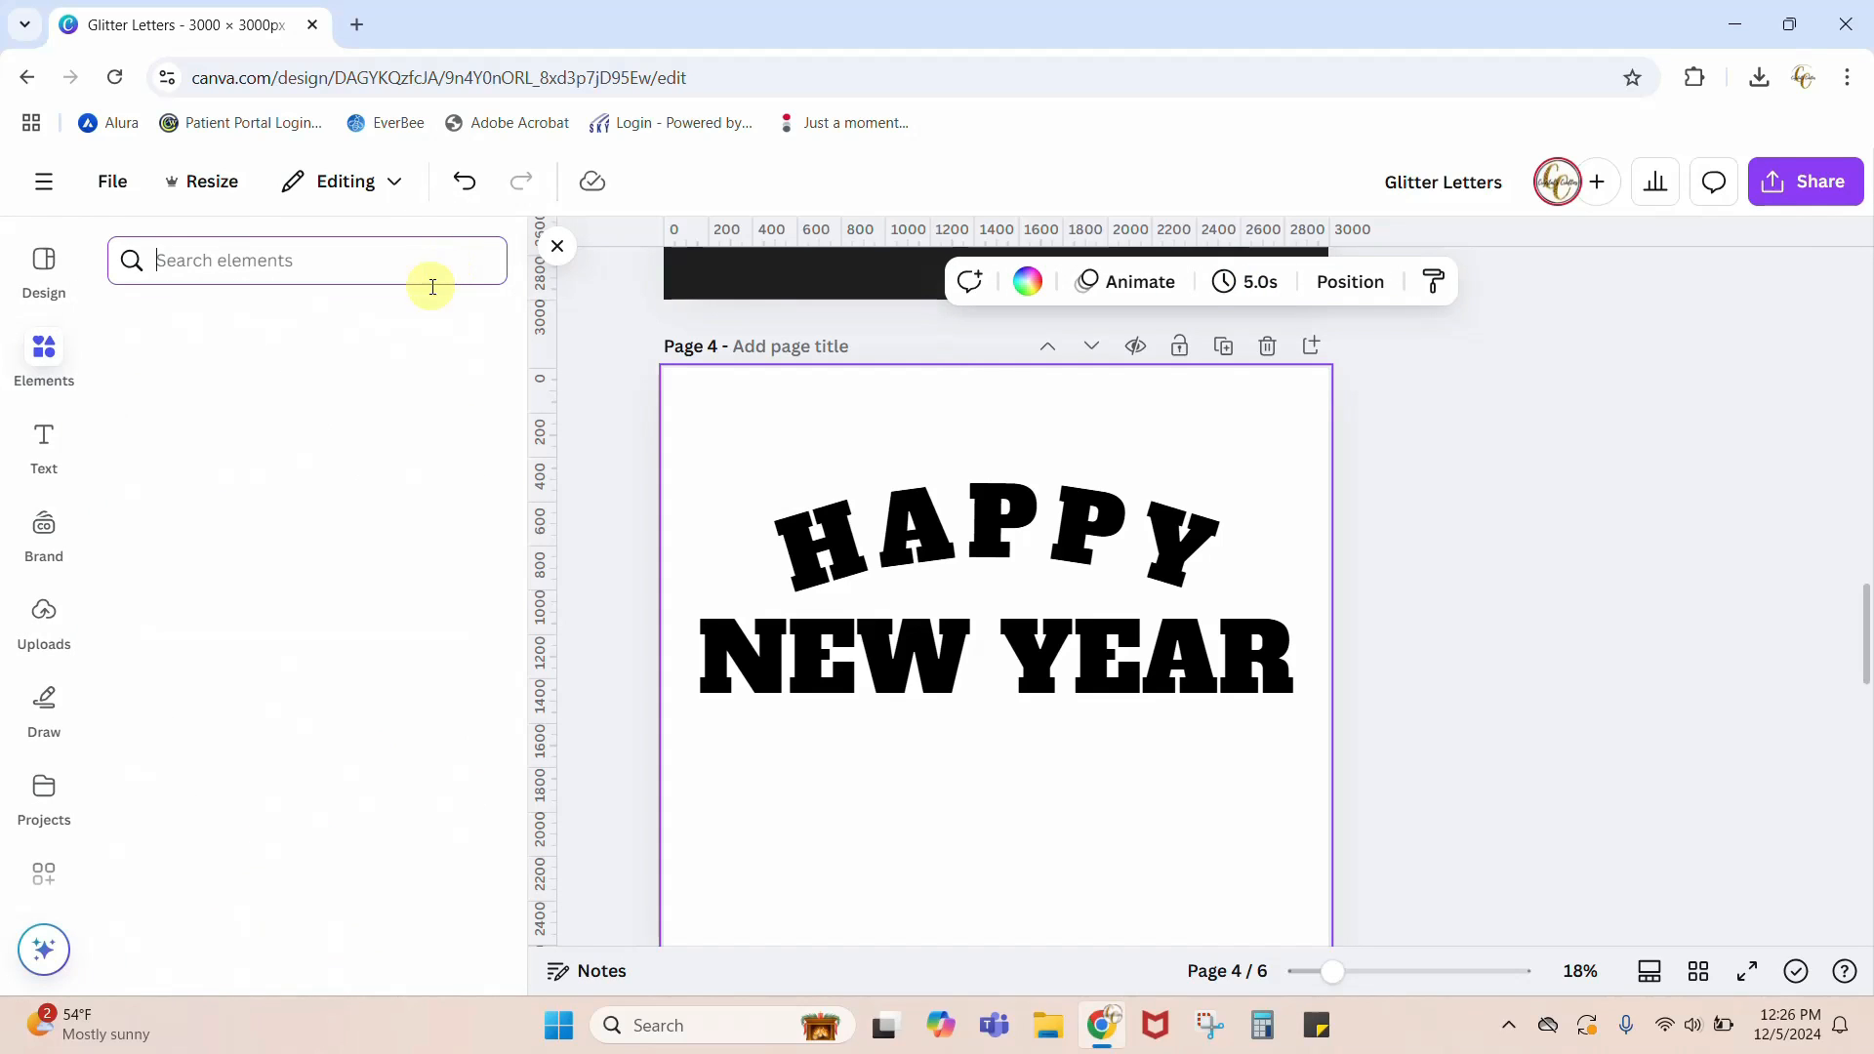
click(220, 612)
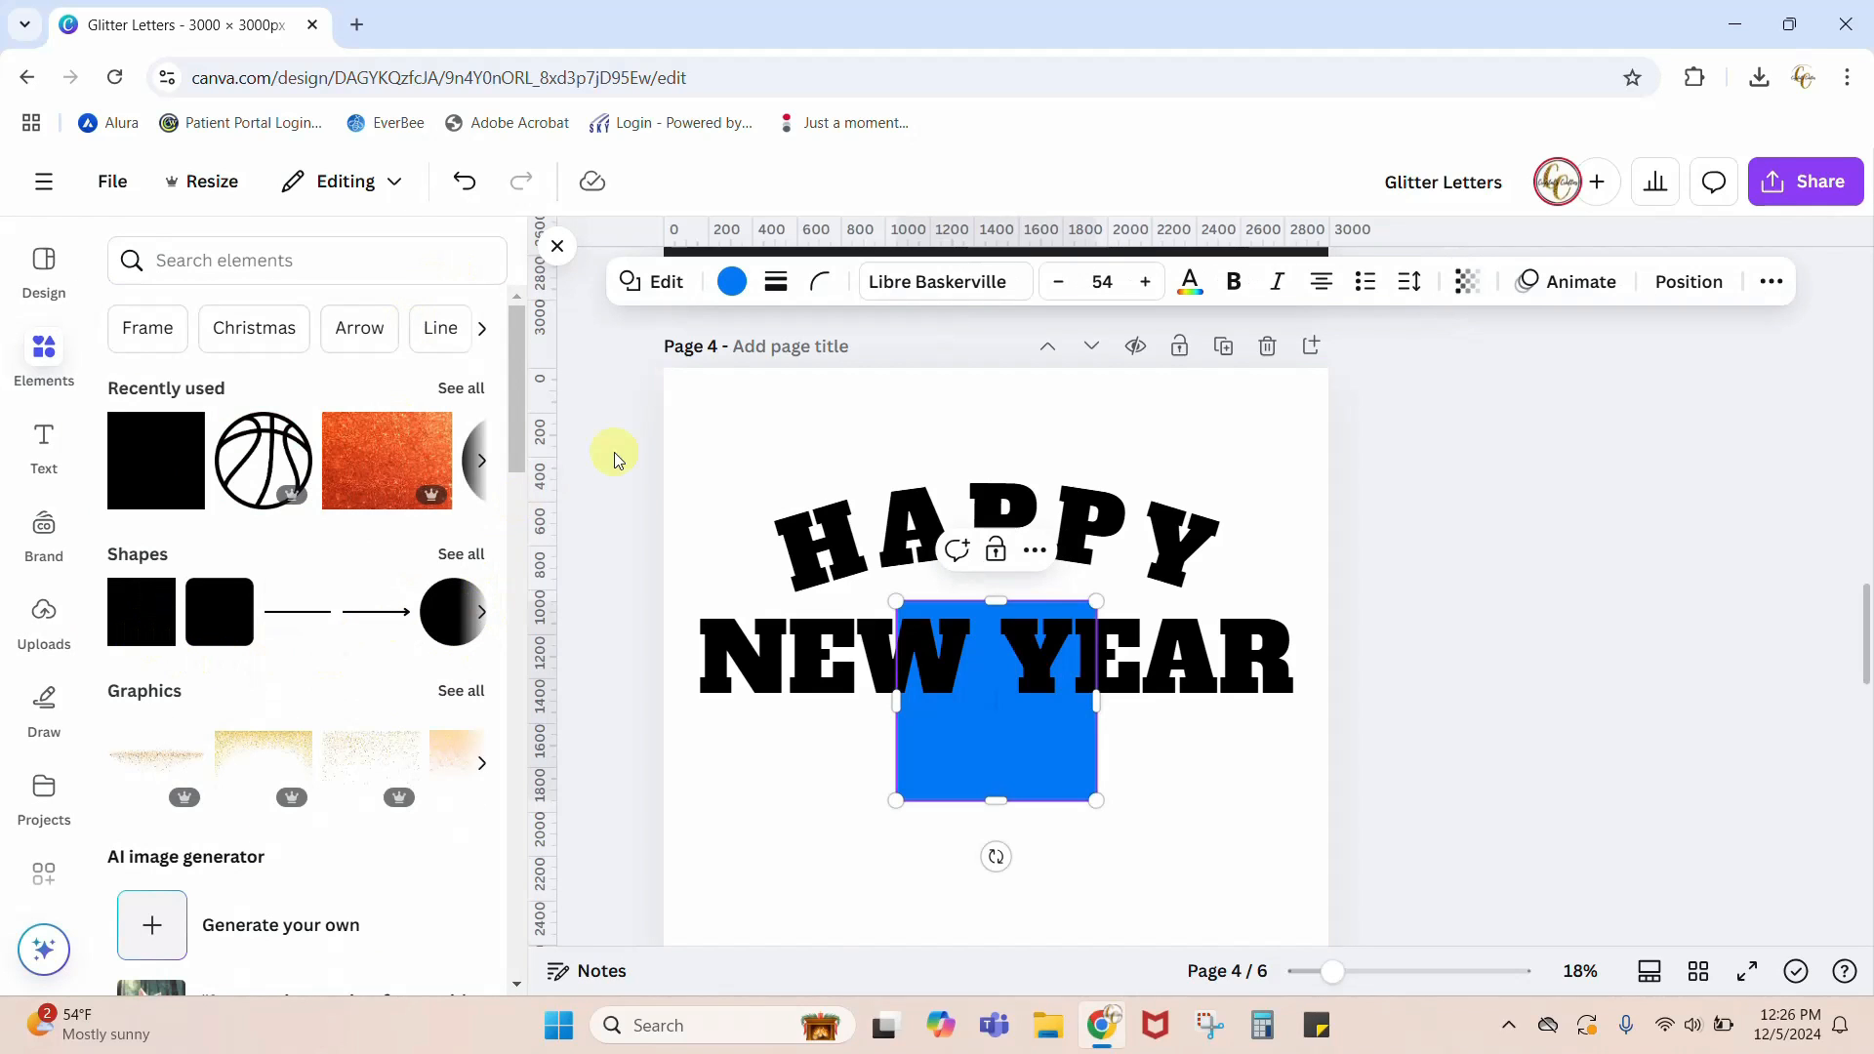
drag(970, 787, 736, 625)
drag(864, 543, 1360, 543)
drag(667, 540, 631, 541)
drag(1009, 641, 1005, 732)
Step: Color the rectangle behind the text green, and make the NEW YEAR and HAPPY texts white
click(734, 284)
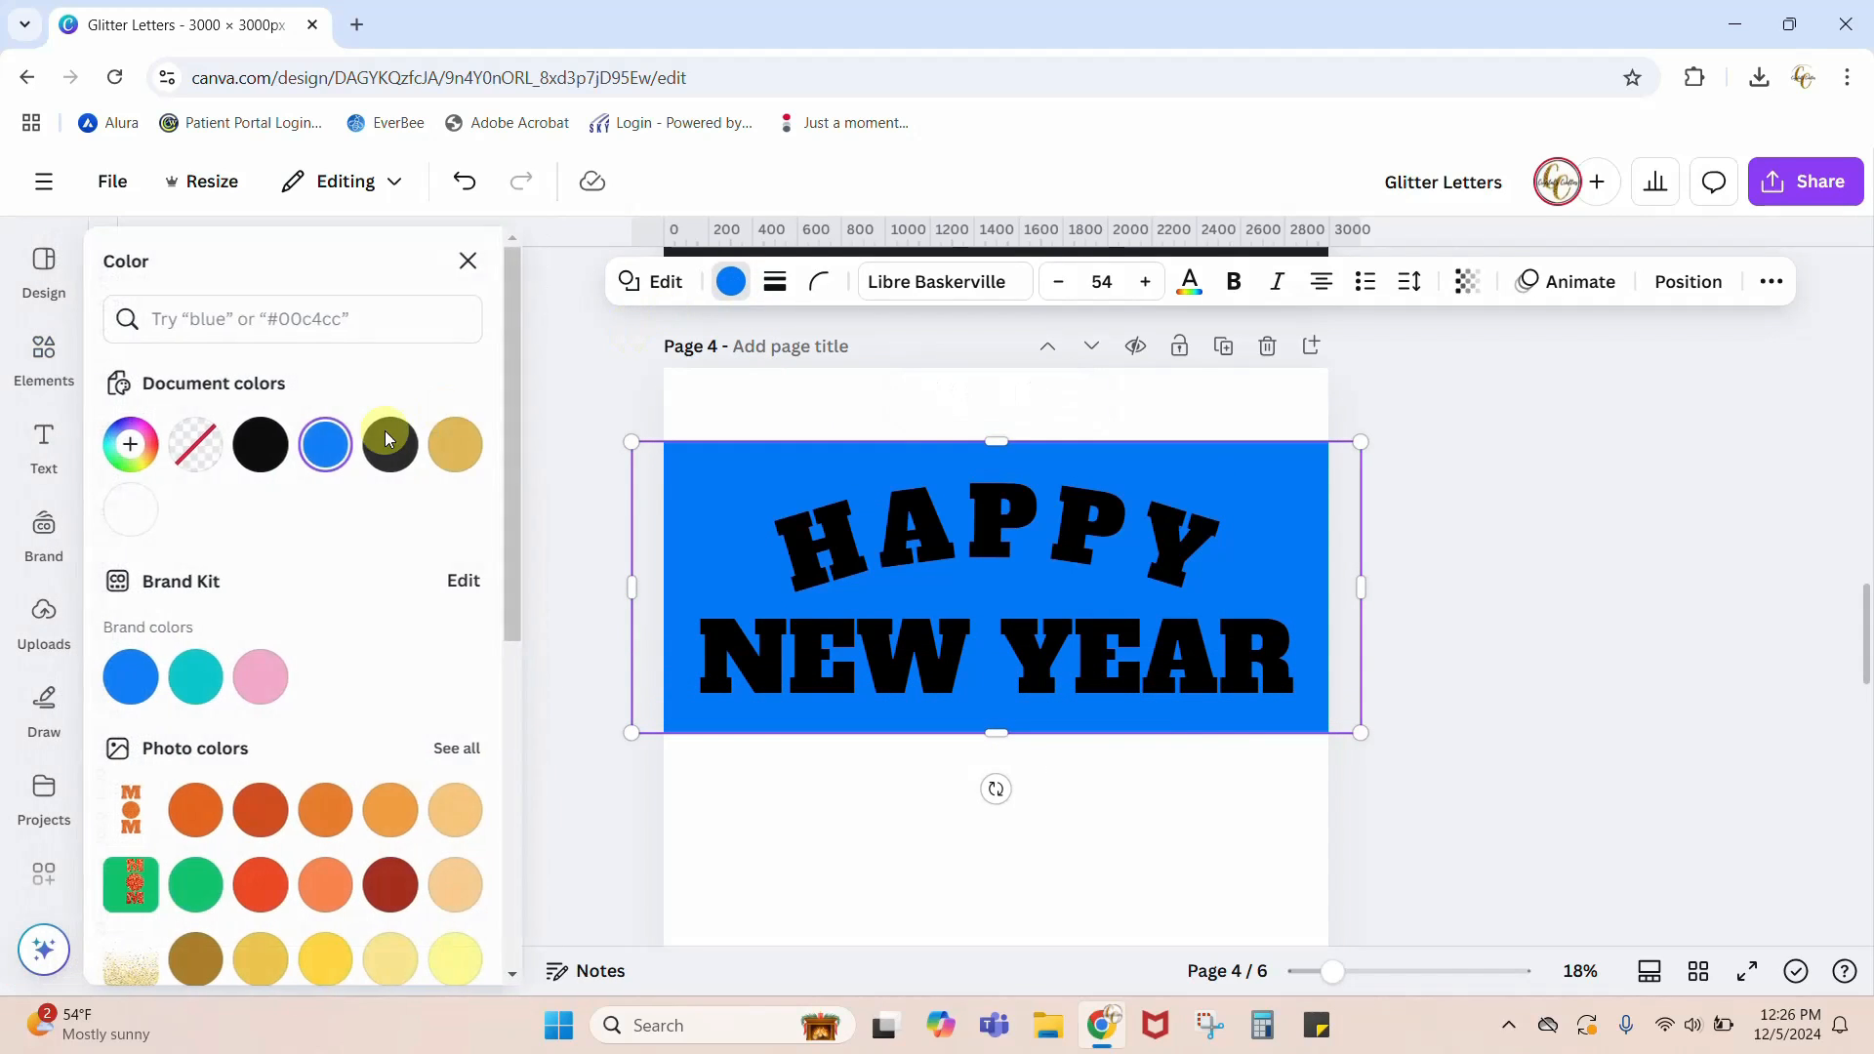
click(190, 898)
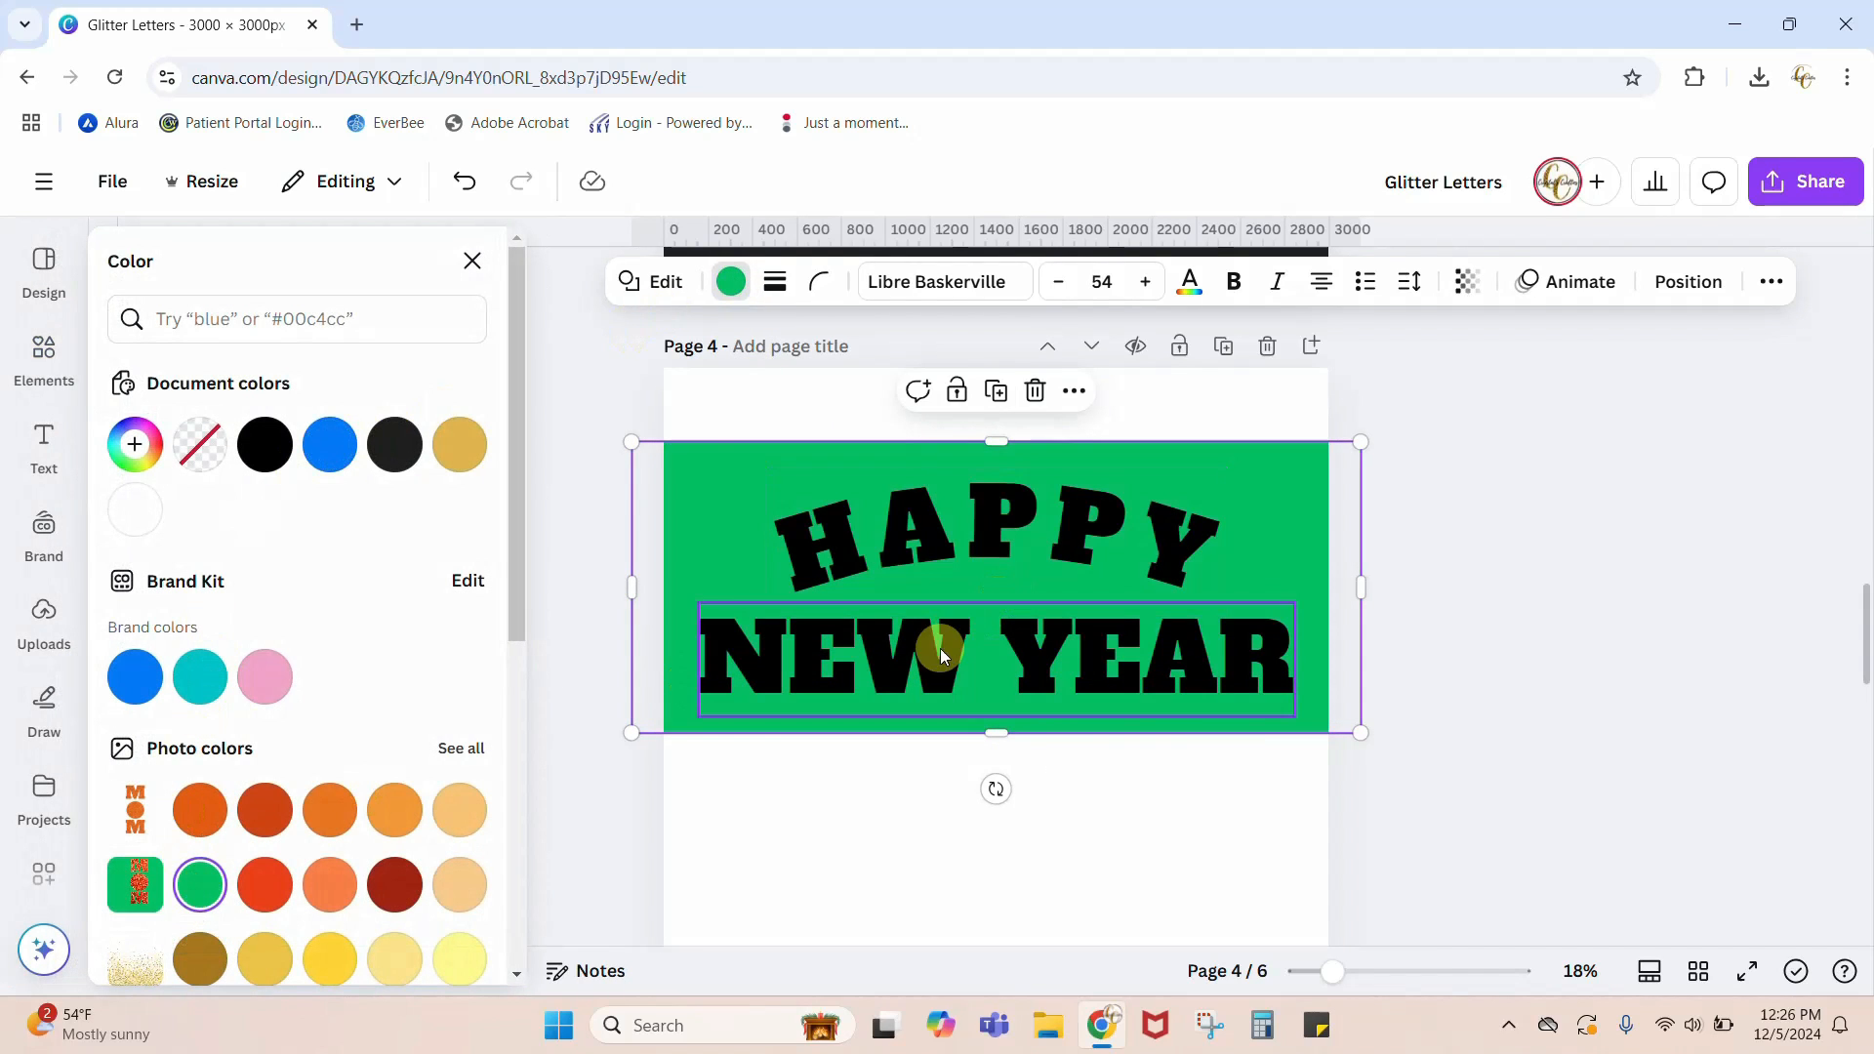
click(892, 615)
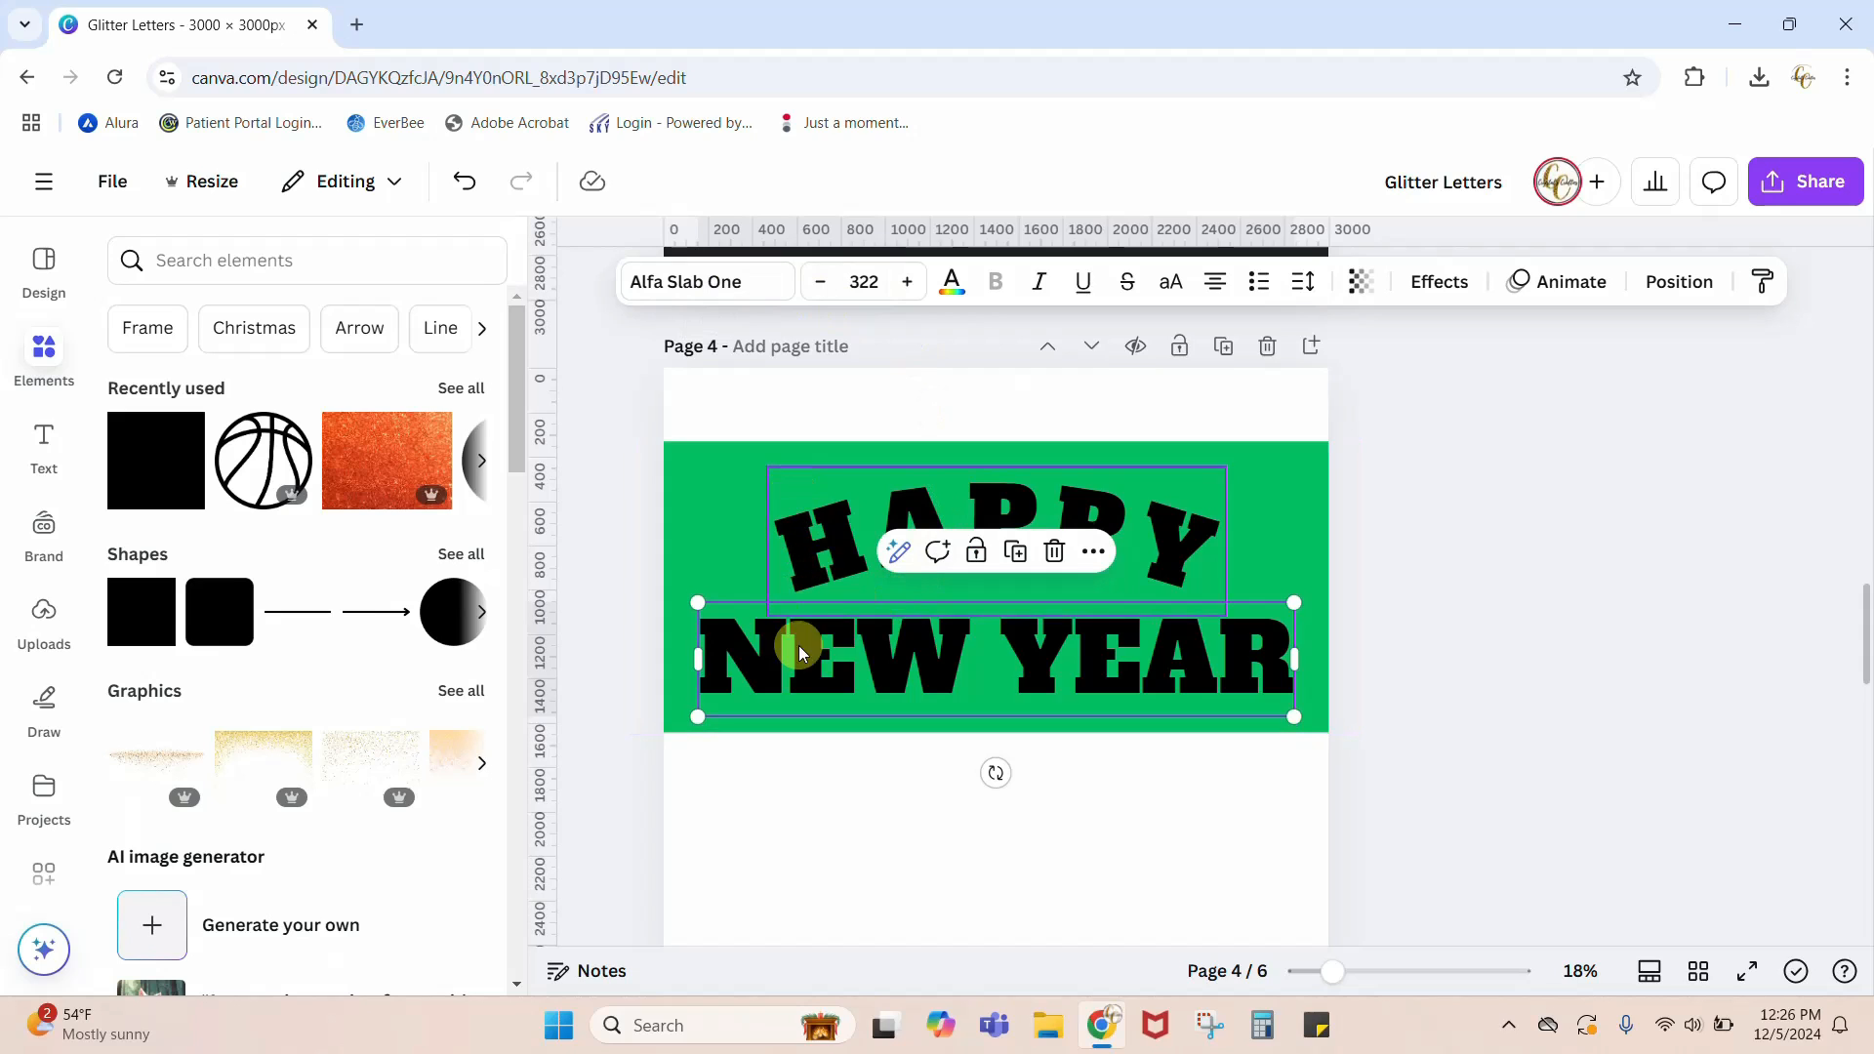
click(952, 284)
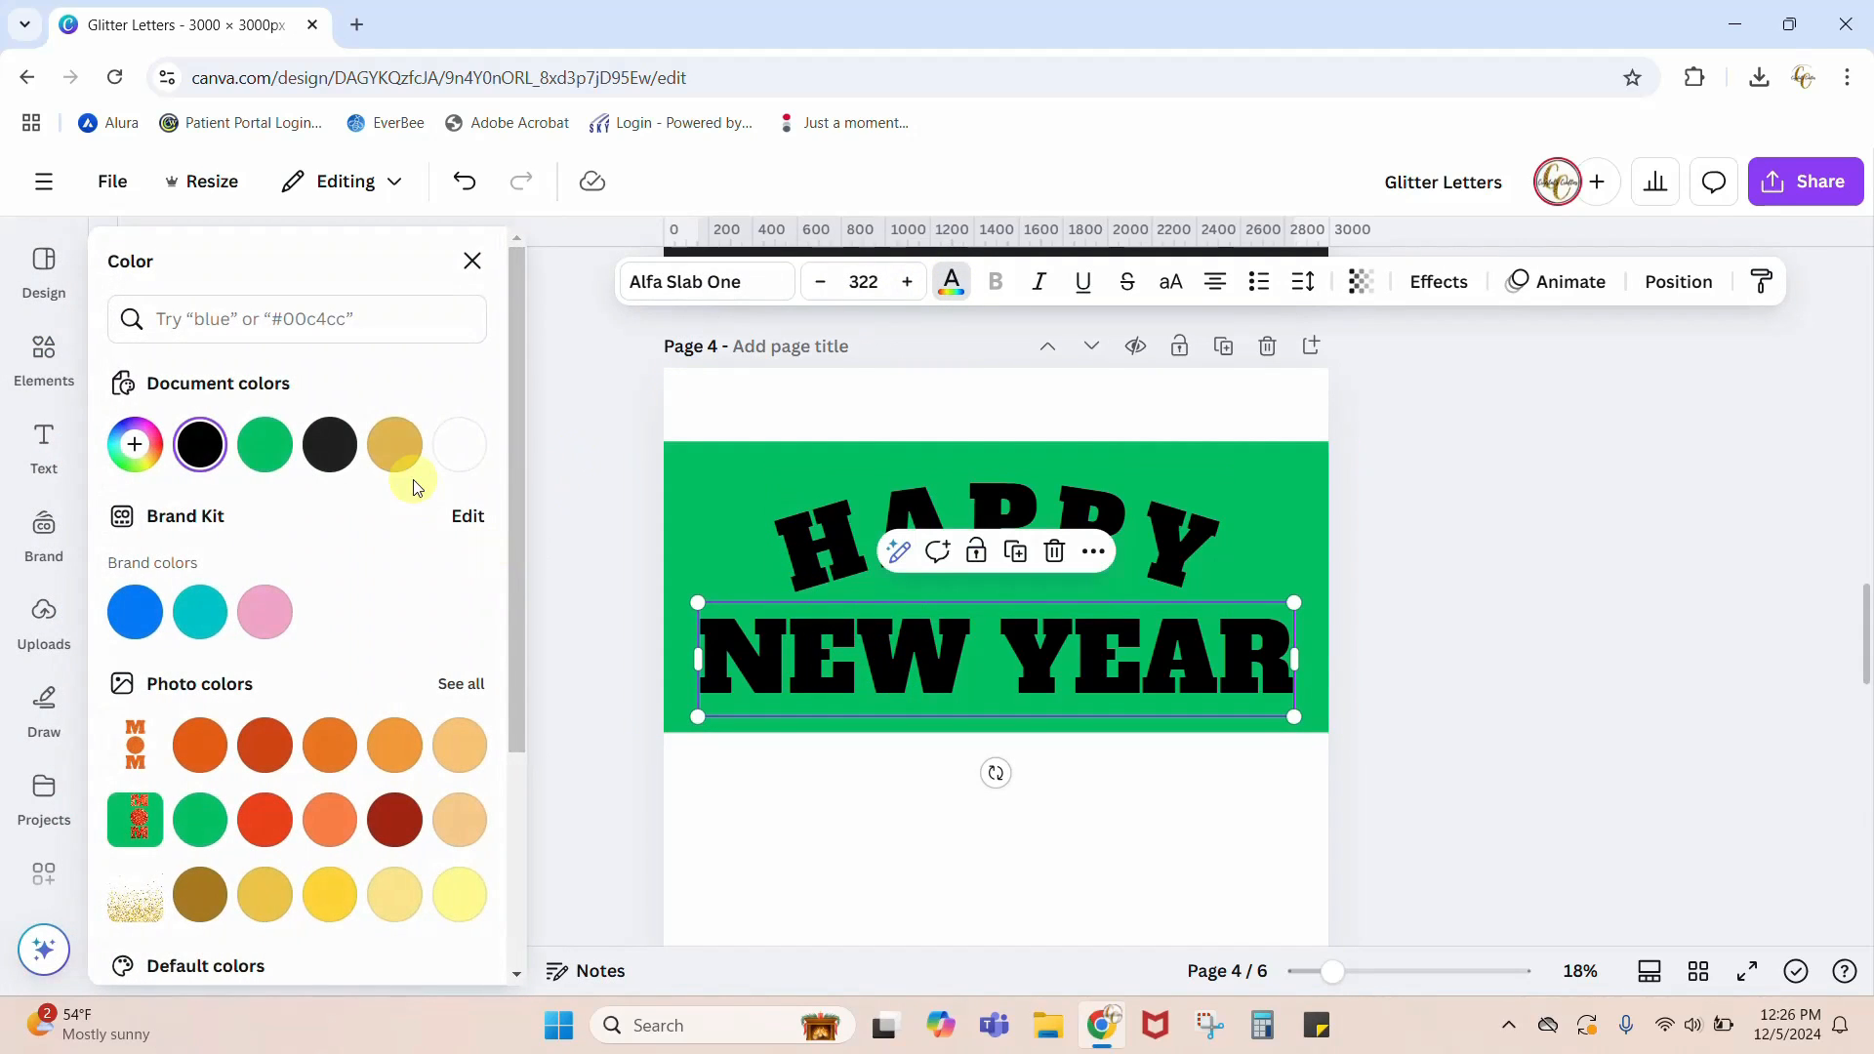
click(460, 444)
click(820, 508)
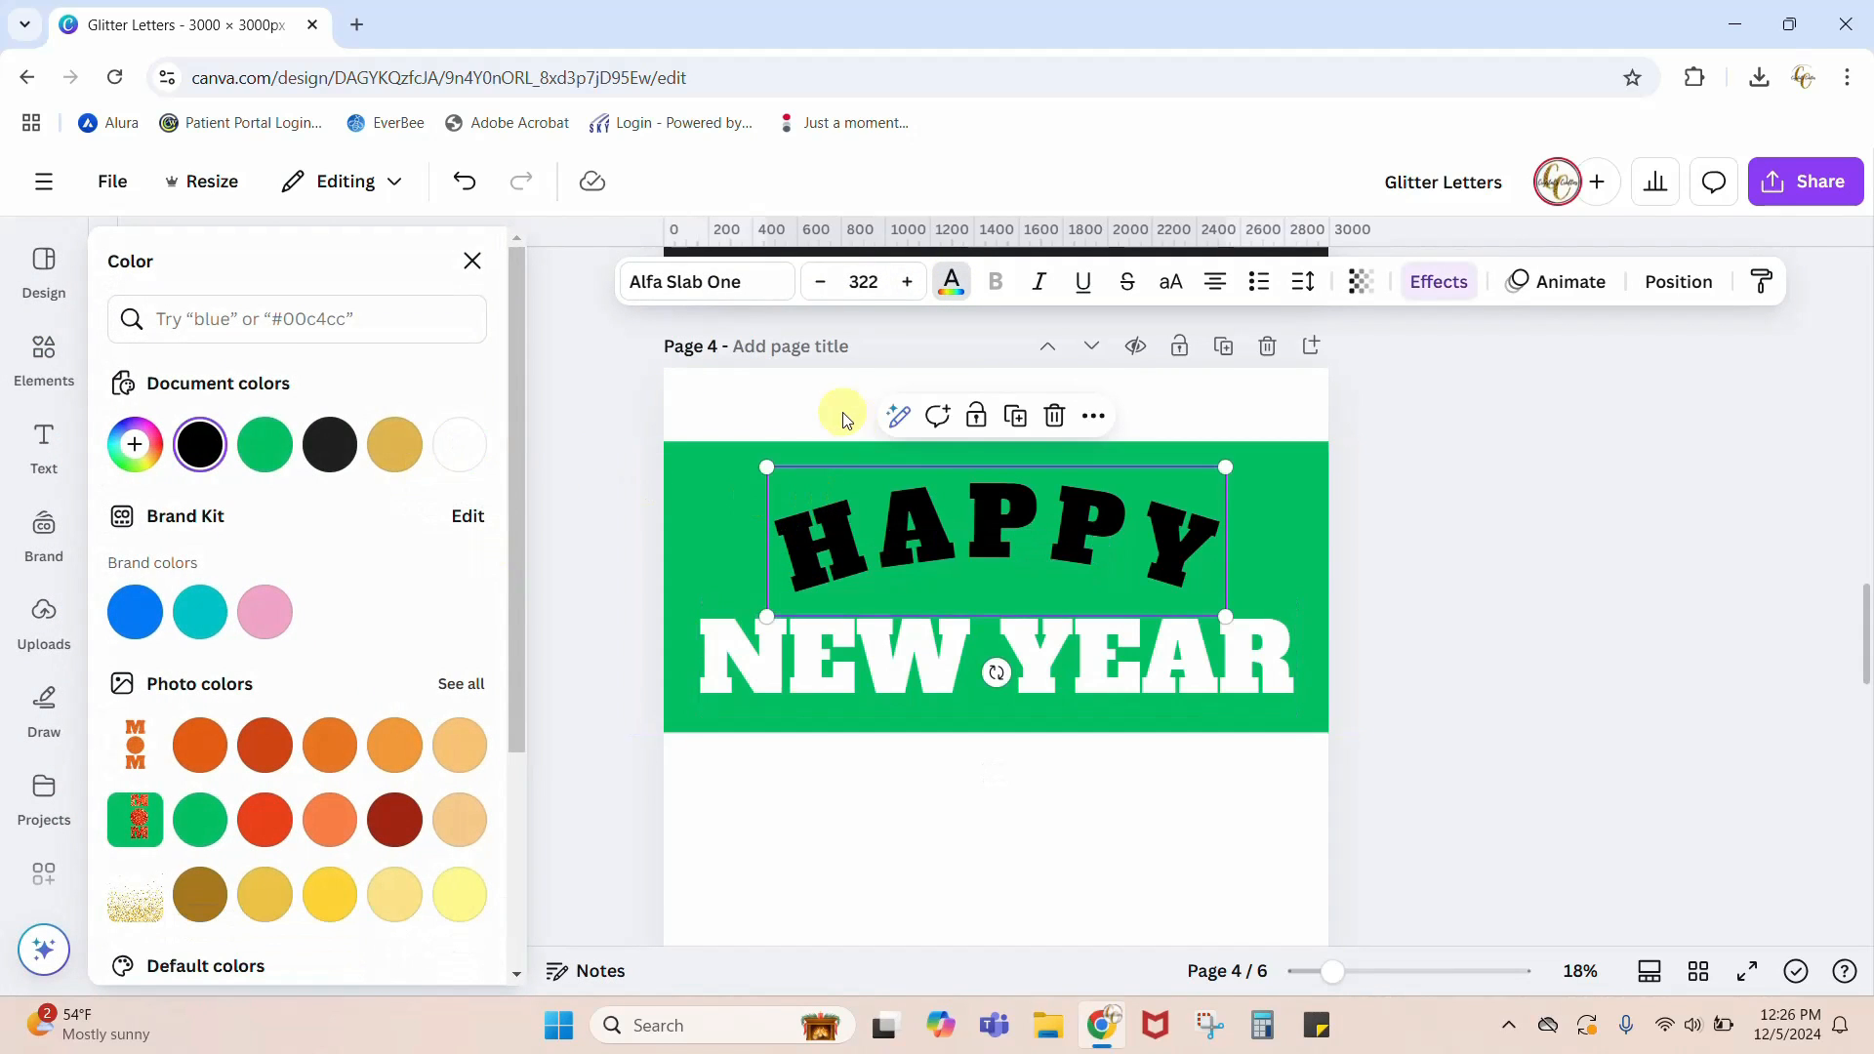
click(460, 445)
key(Escape)
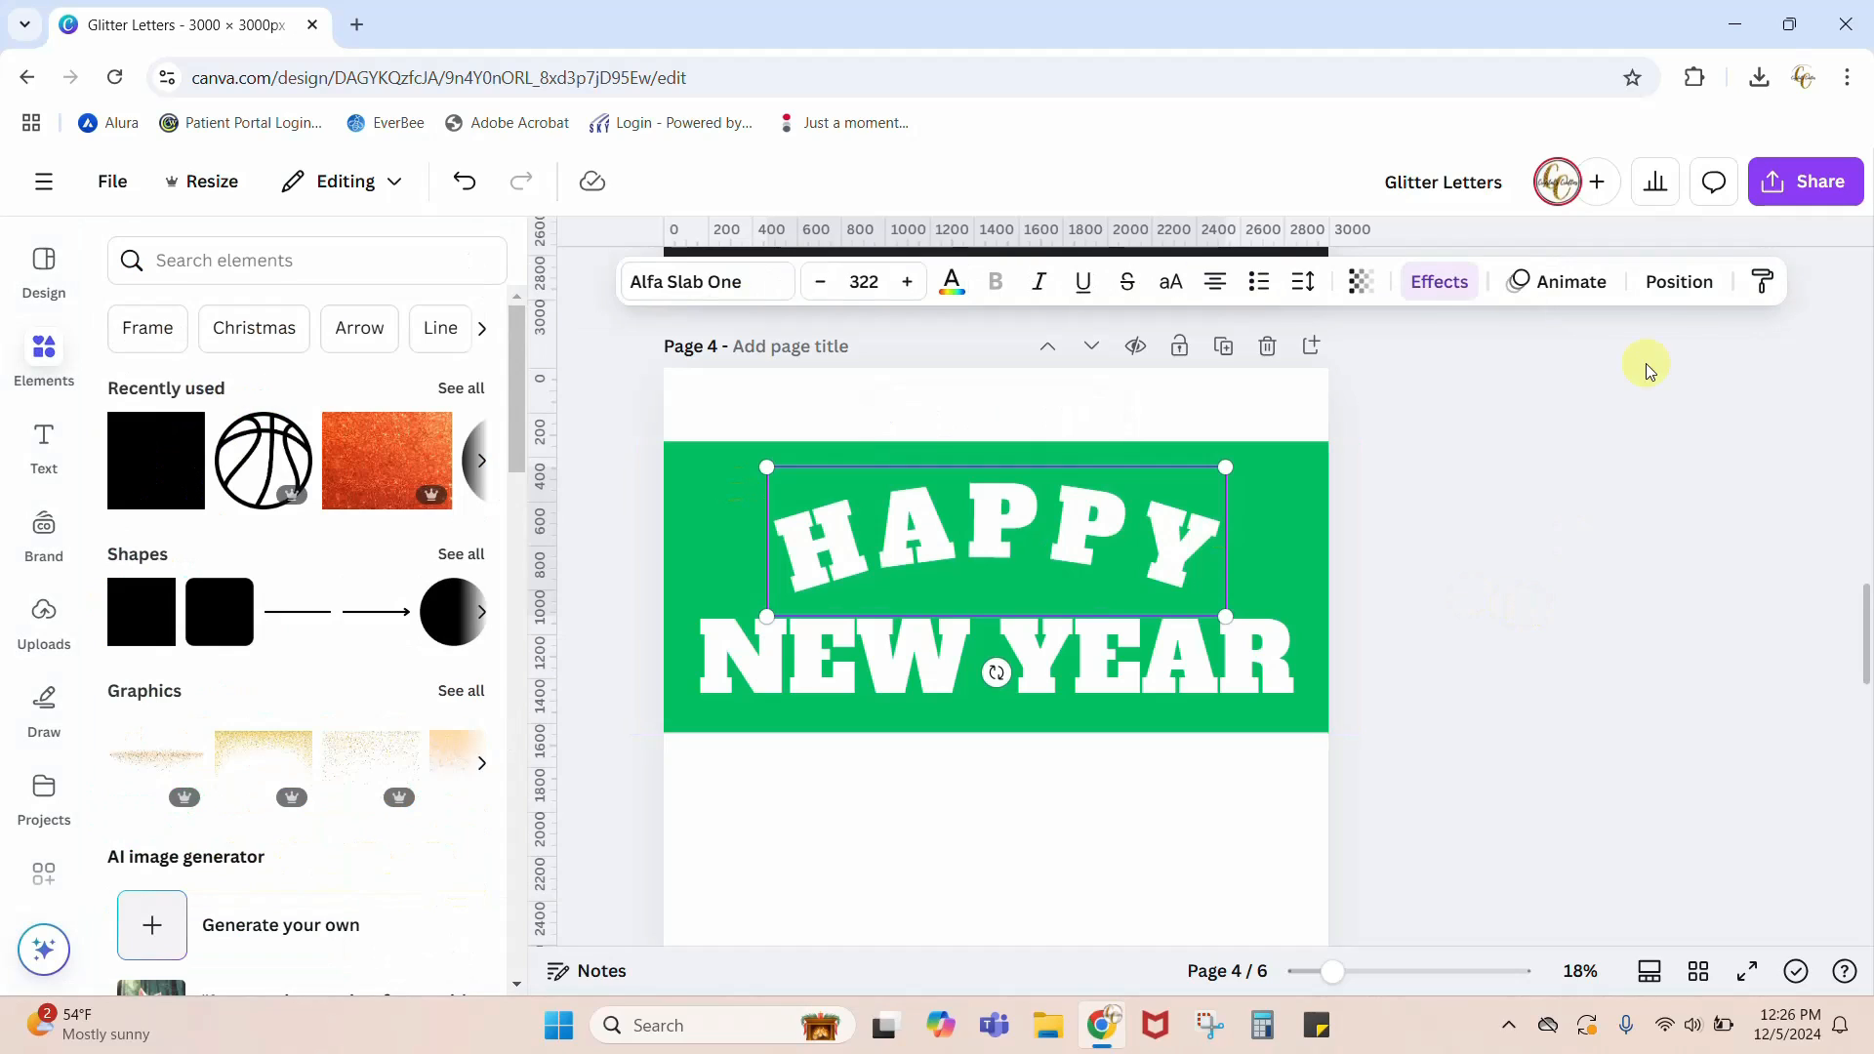
Step: Download only page 4 as a PNG at 3,000 × 3,000 px
click(1818, 183)
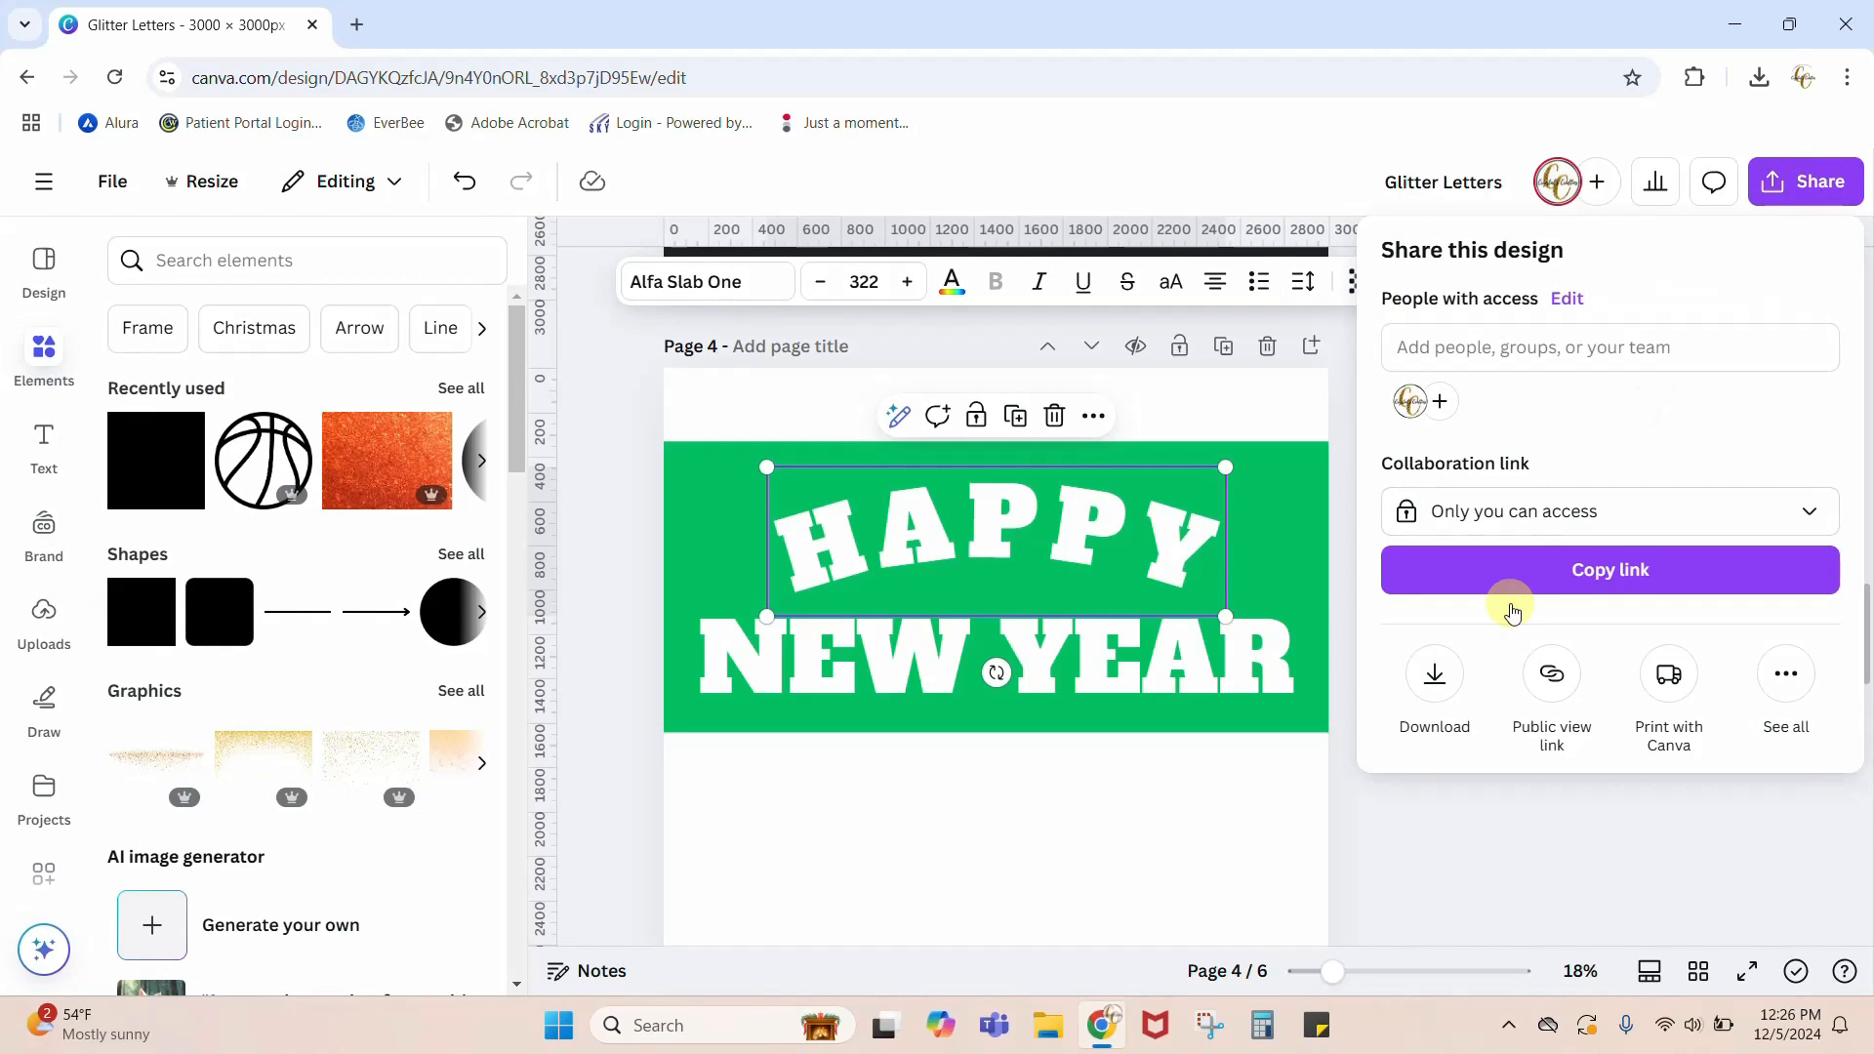
click(1435, 678)
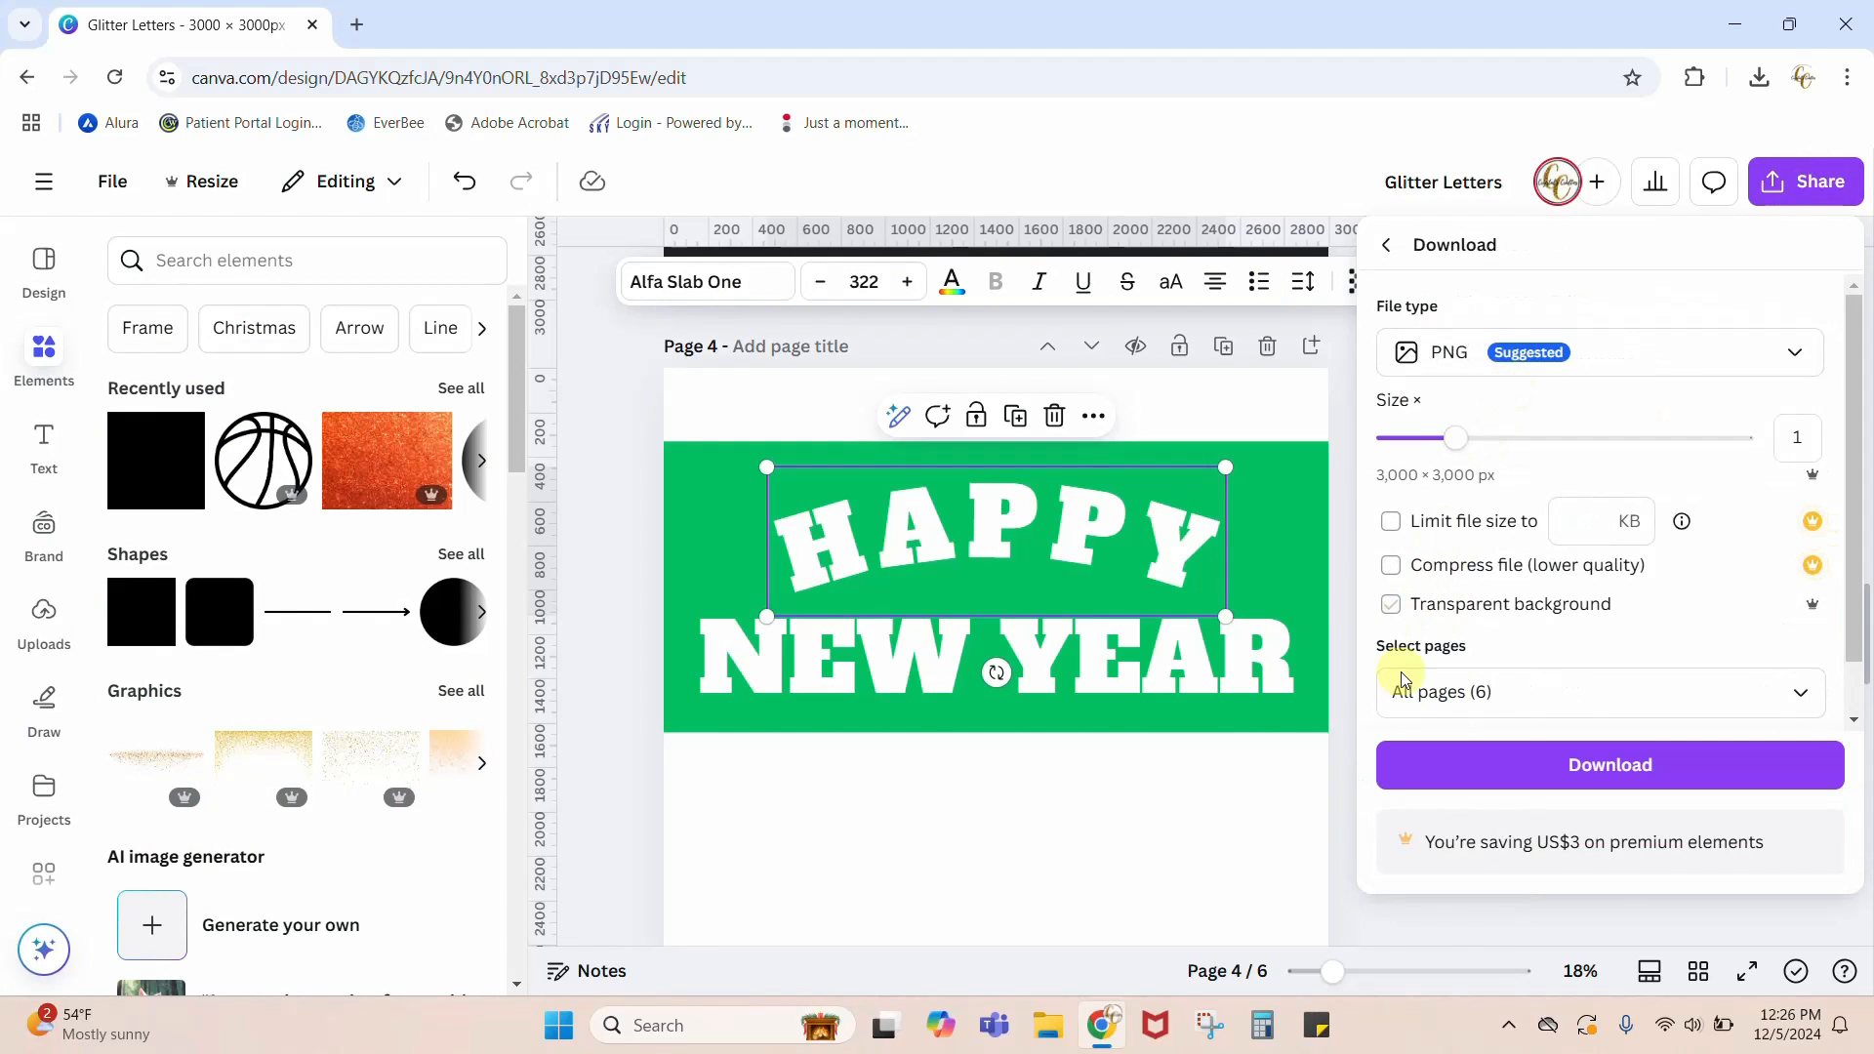
click(1402, 683)
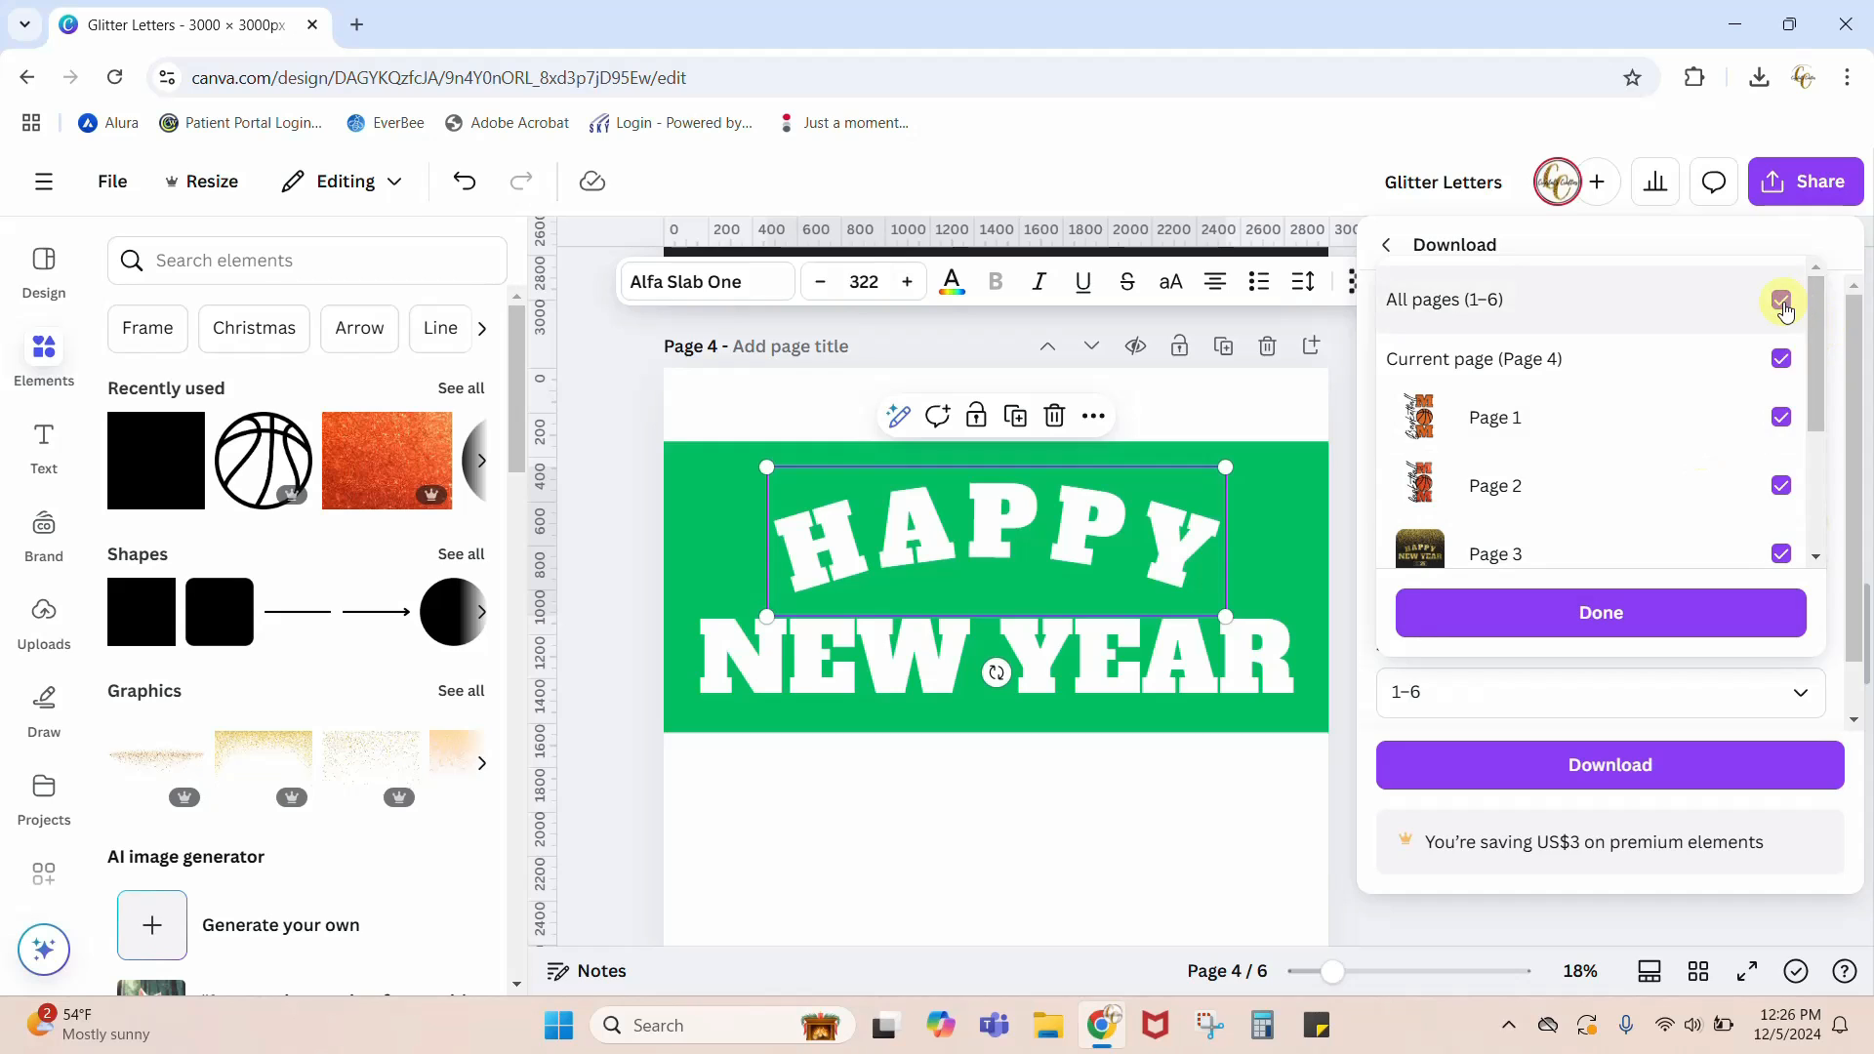
click(1782, 302)
scroll(1802, 546, down, 3)
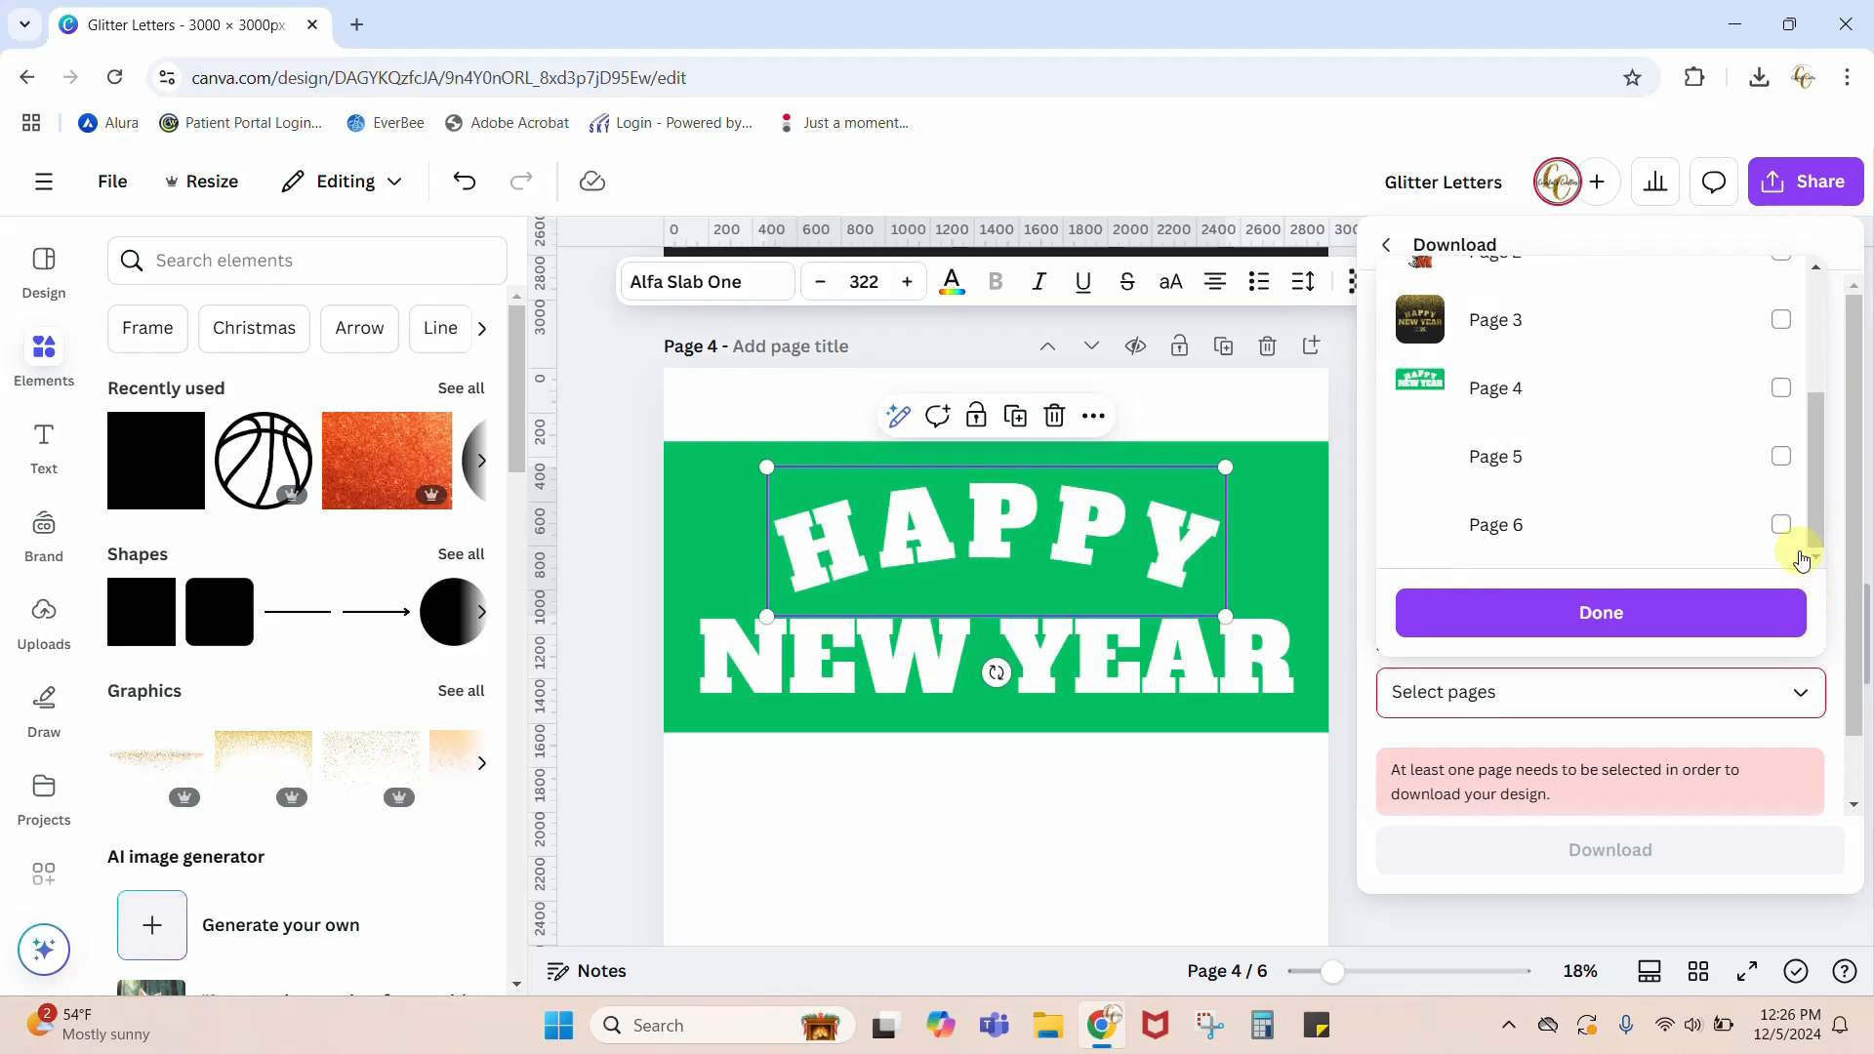
click(1781, 395)
click(1678, 618)
click(1610, 821)
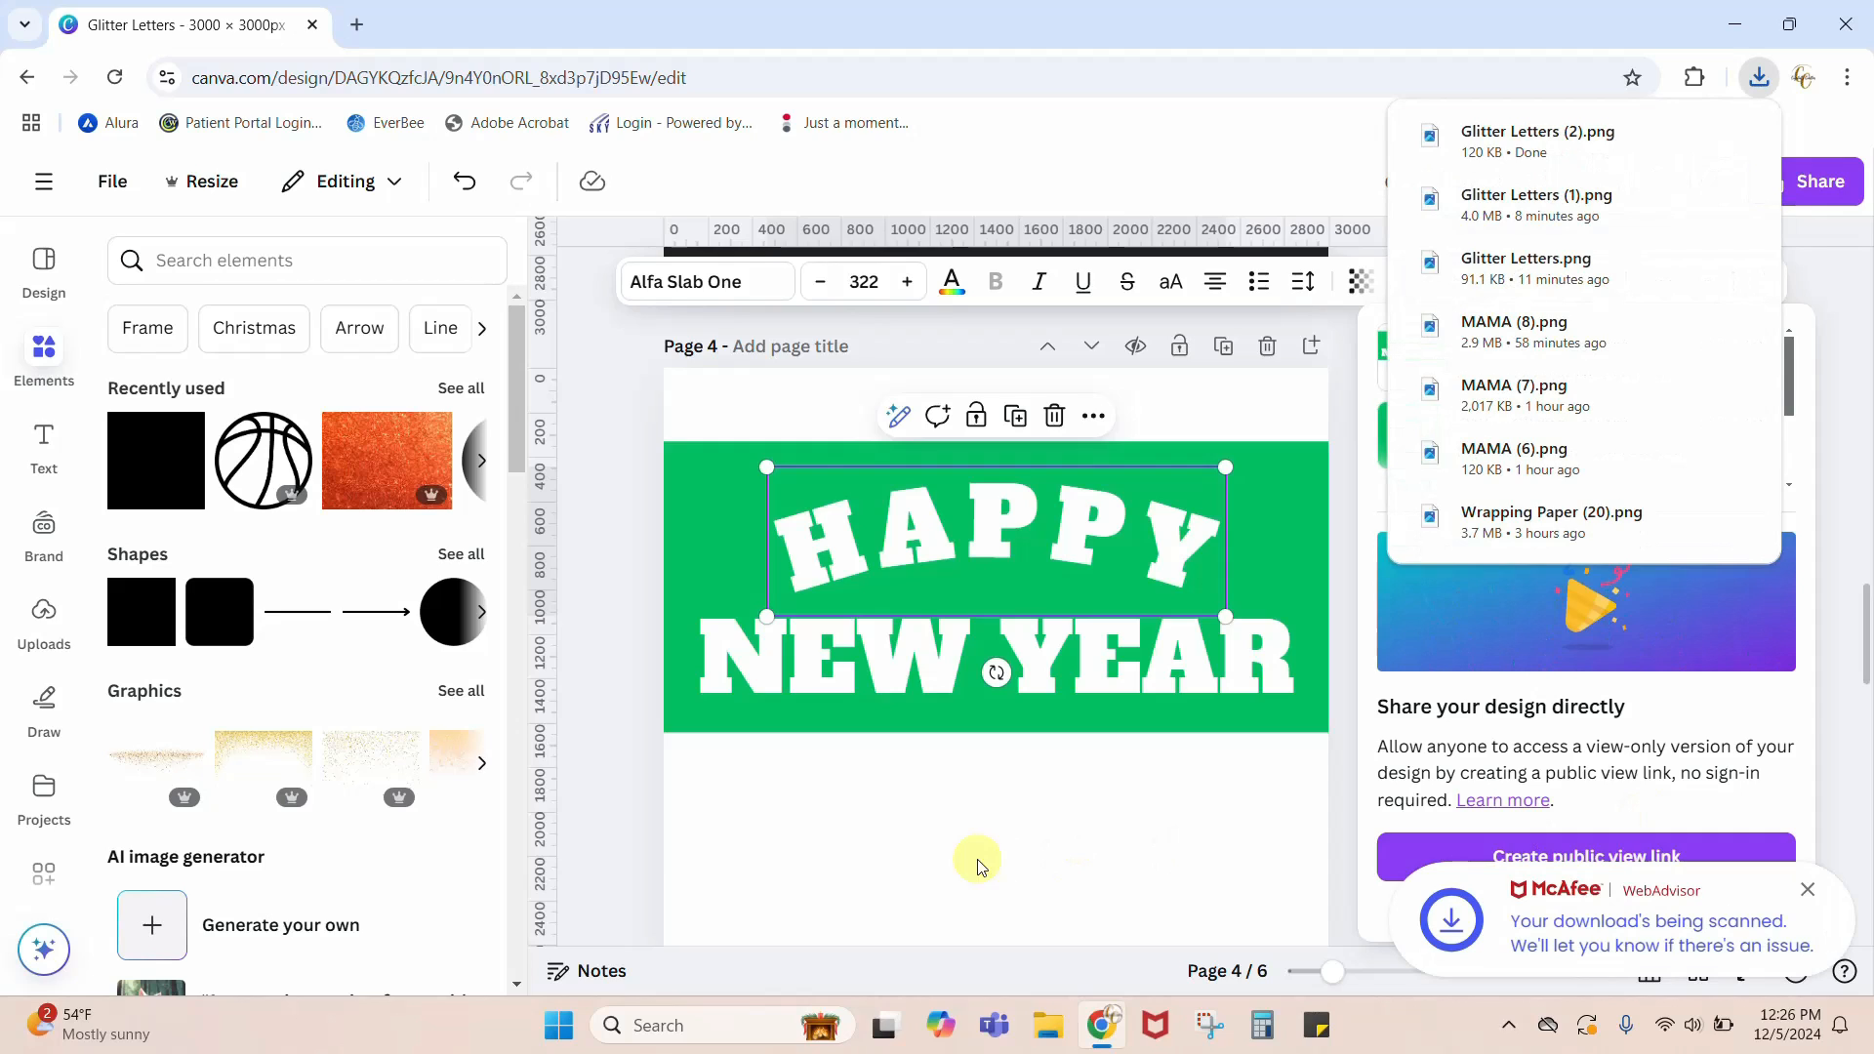
Step: Upload the downloaded Glitter Letters (2) PNG file to the design's image uploads
click(642, 865)
scroll(643, 865, down, 5)
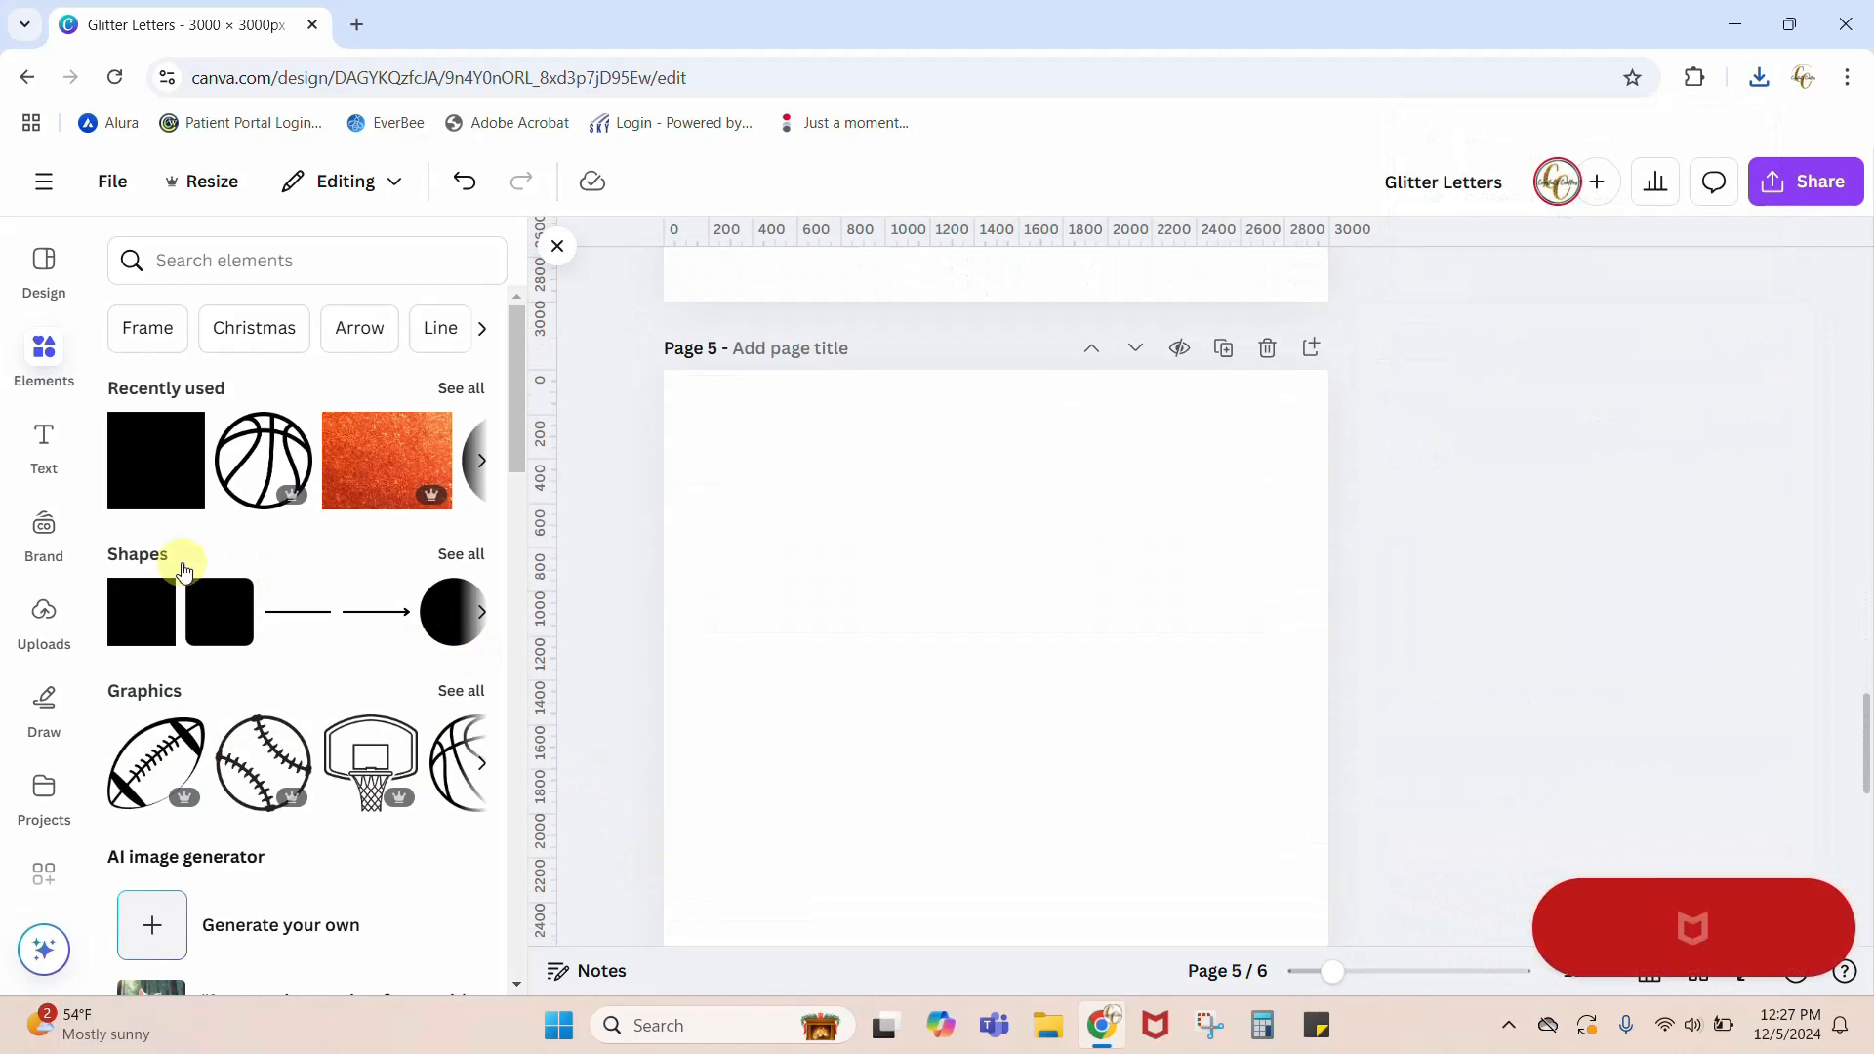
click(39, 615)
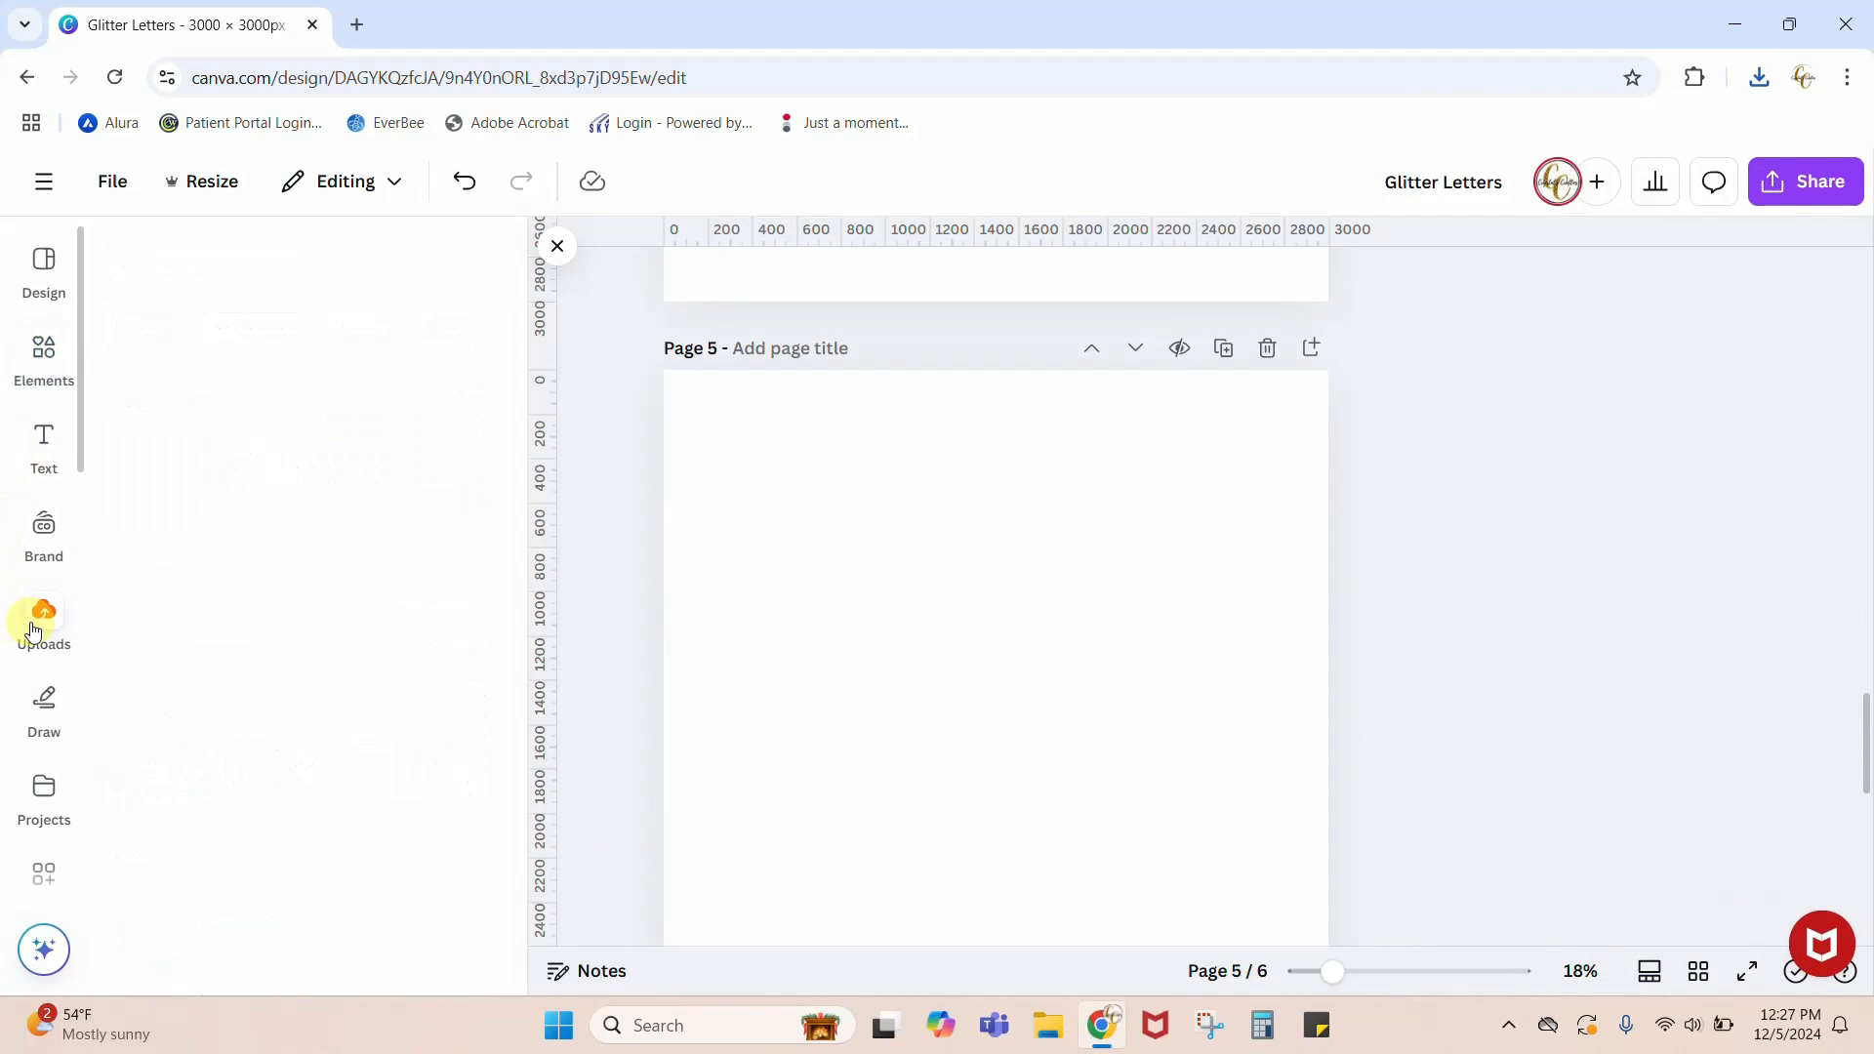
click(218, 332)
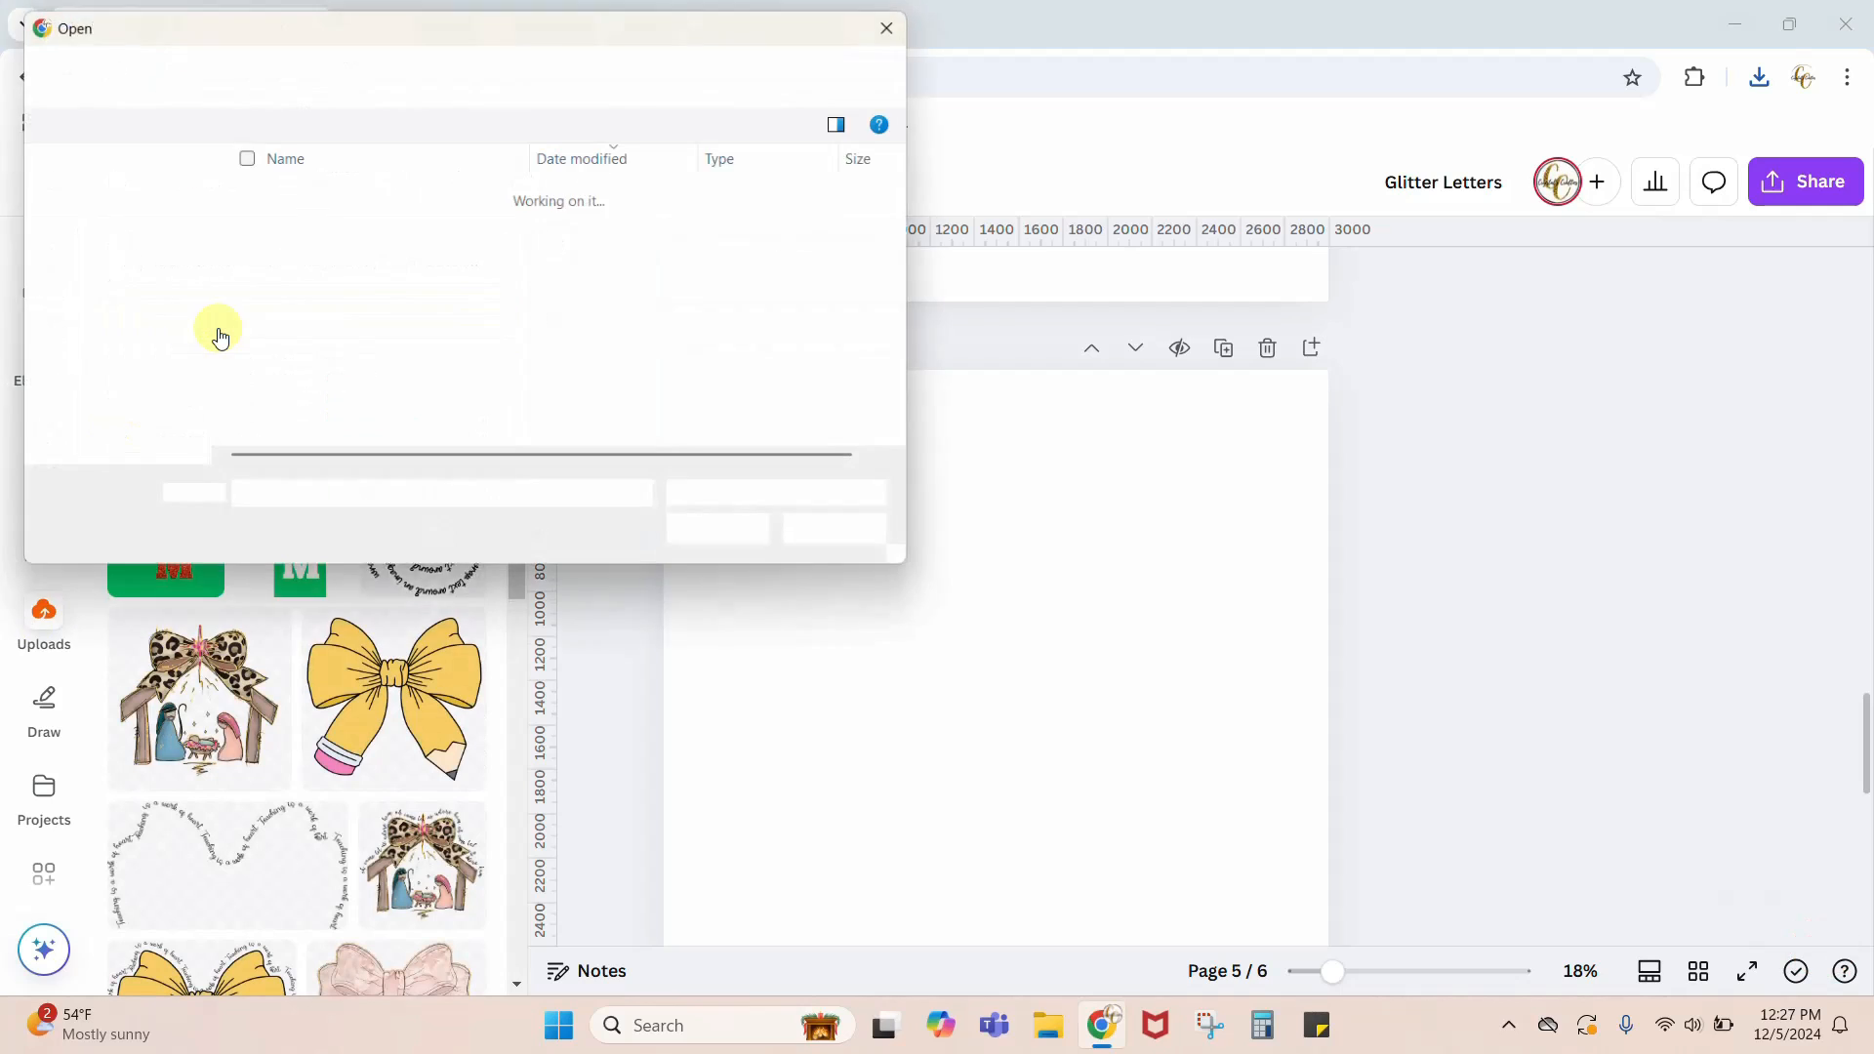
click(271, 220)
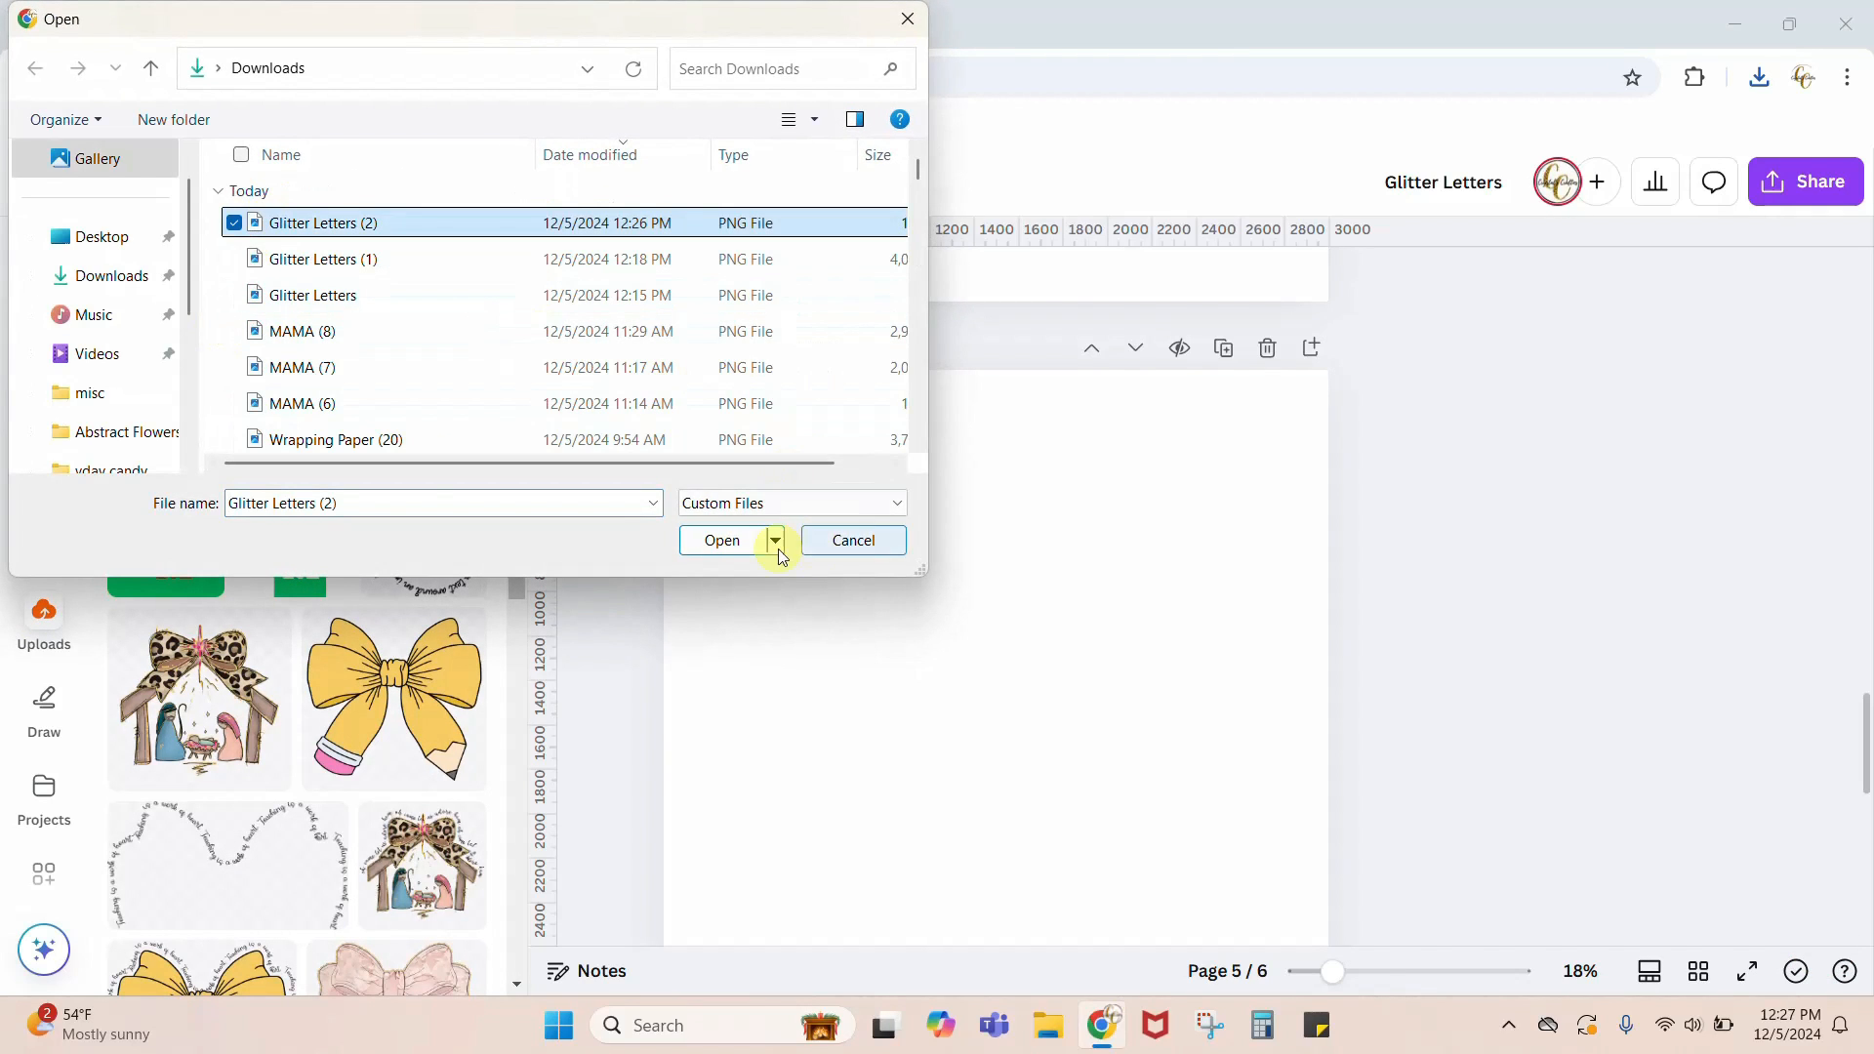
click(737, 547)
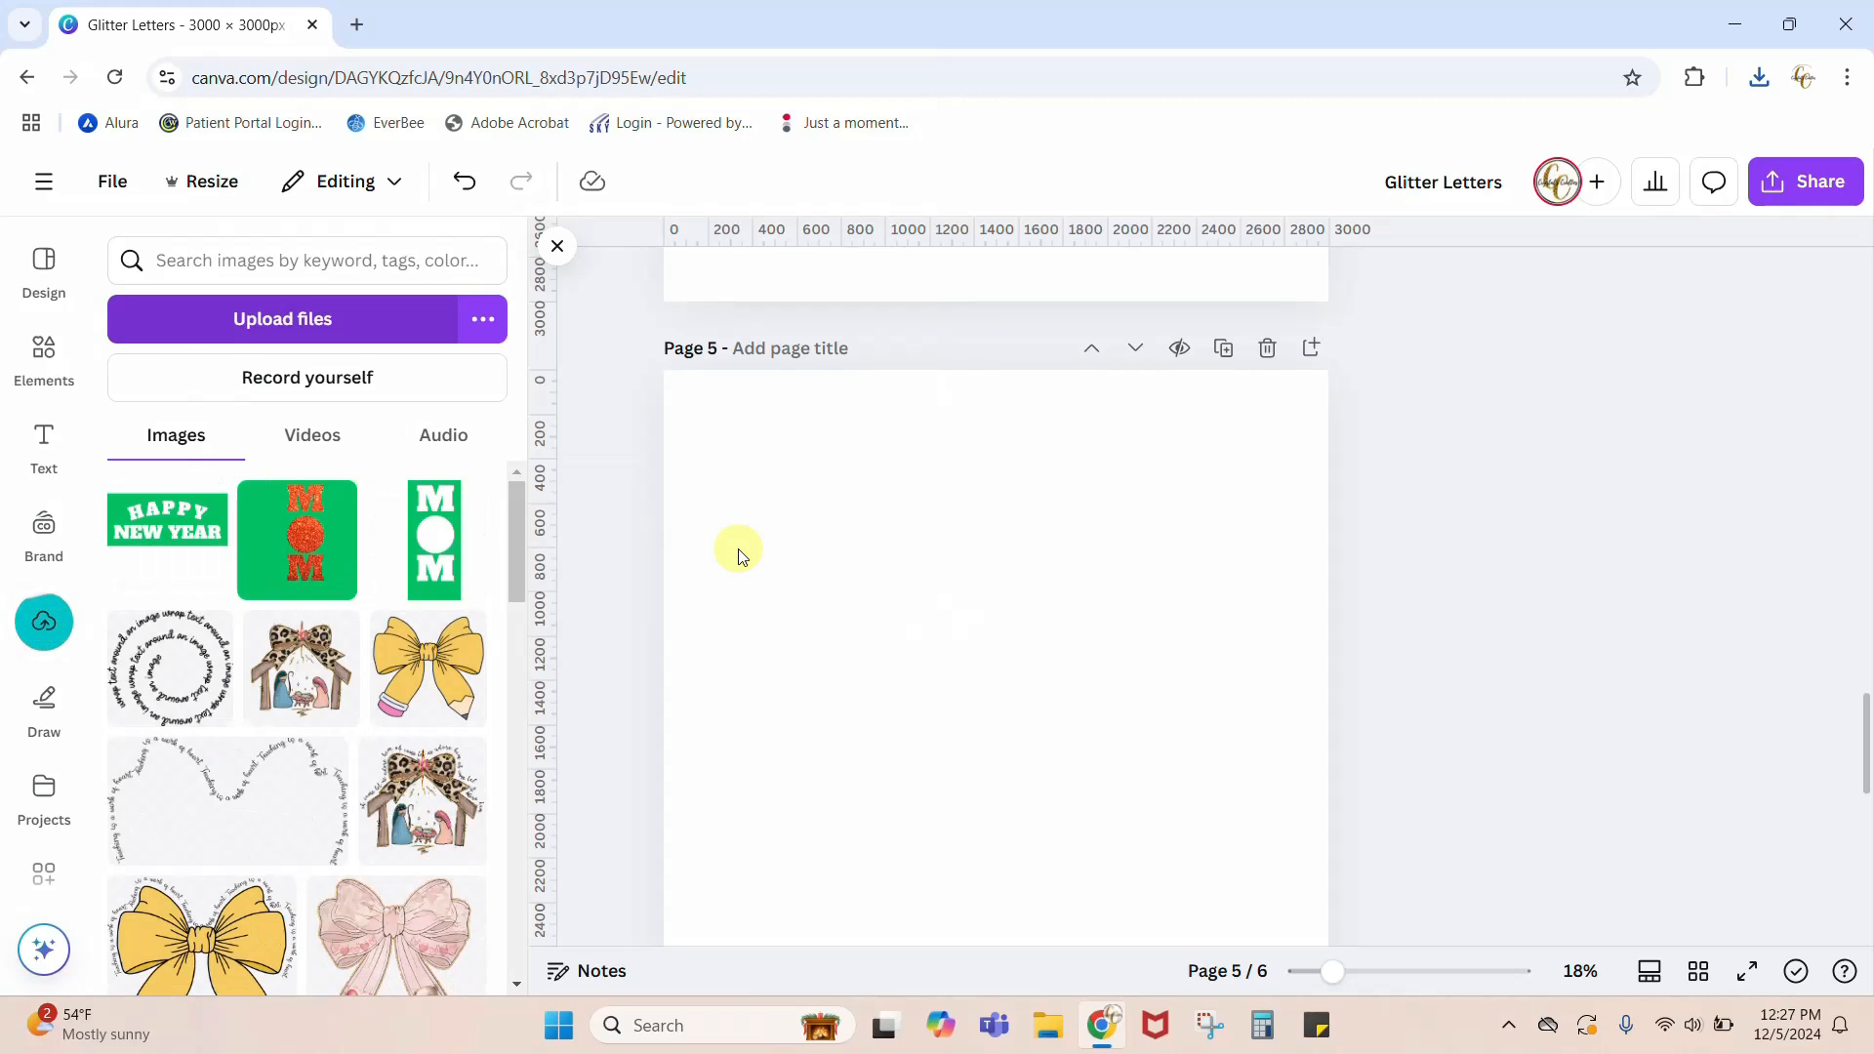
Step: Place the uploaded white-lettered HAPPY NEW YEAR image on page 5, enlarge it to fill the page, and remove its background
click(136, 544)
drag(904, 611, 819, 523)
scroll(1464, 614, down, 2)
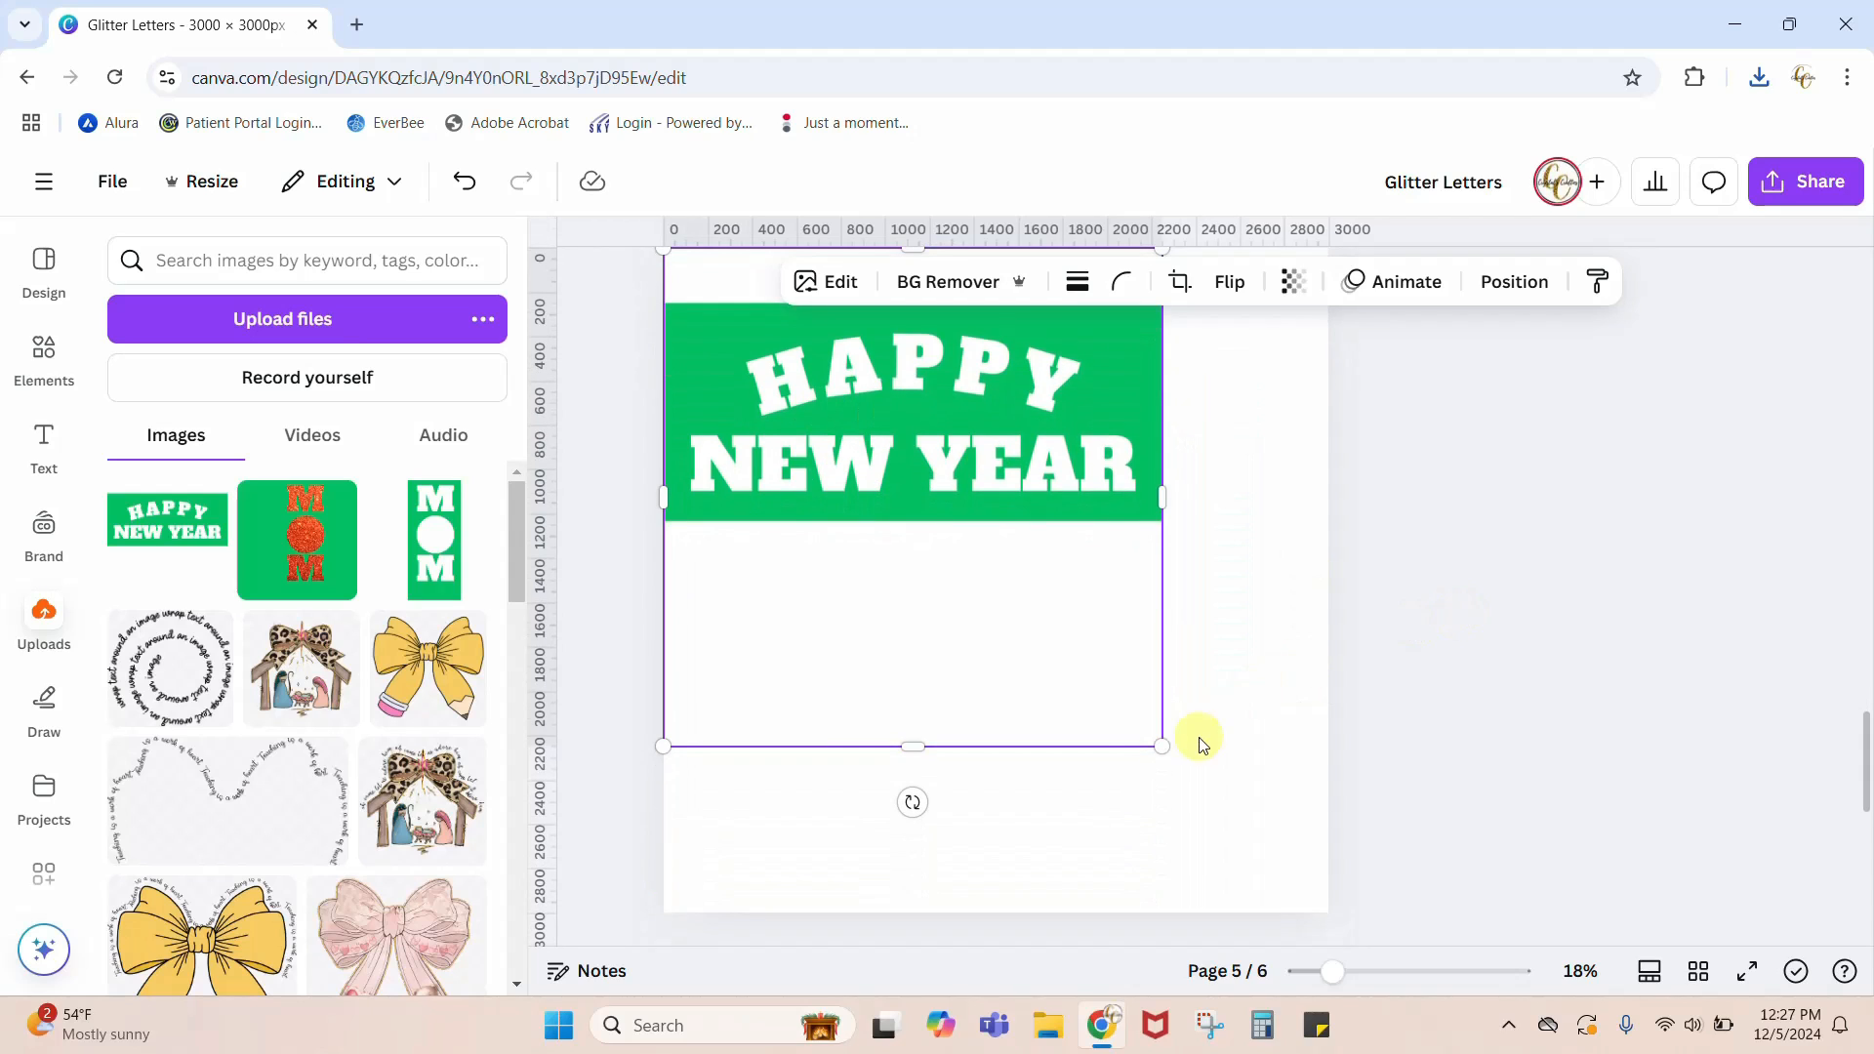
drag(1160, 746, 1305, 925)
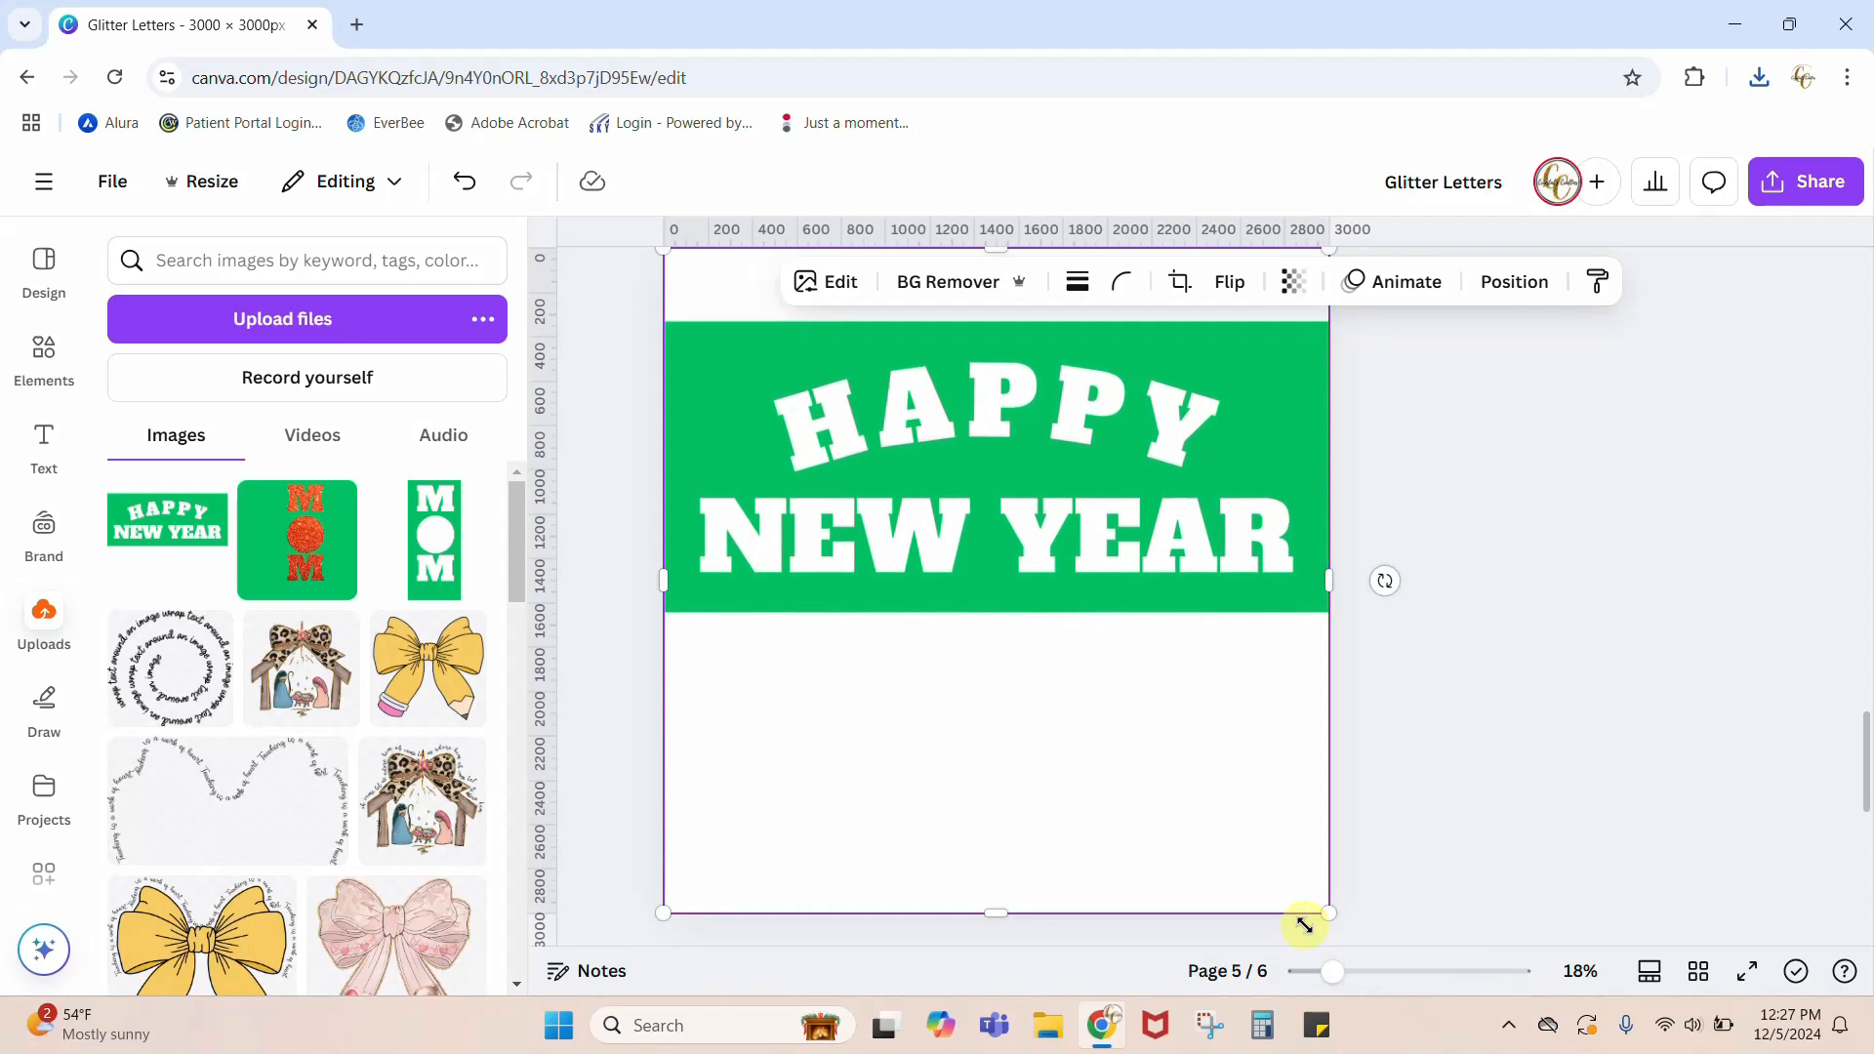
click(964, 293)
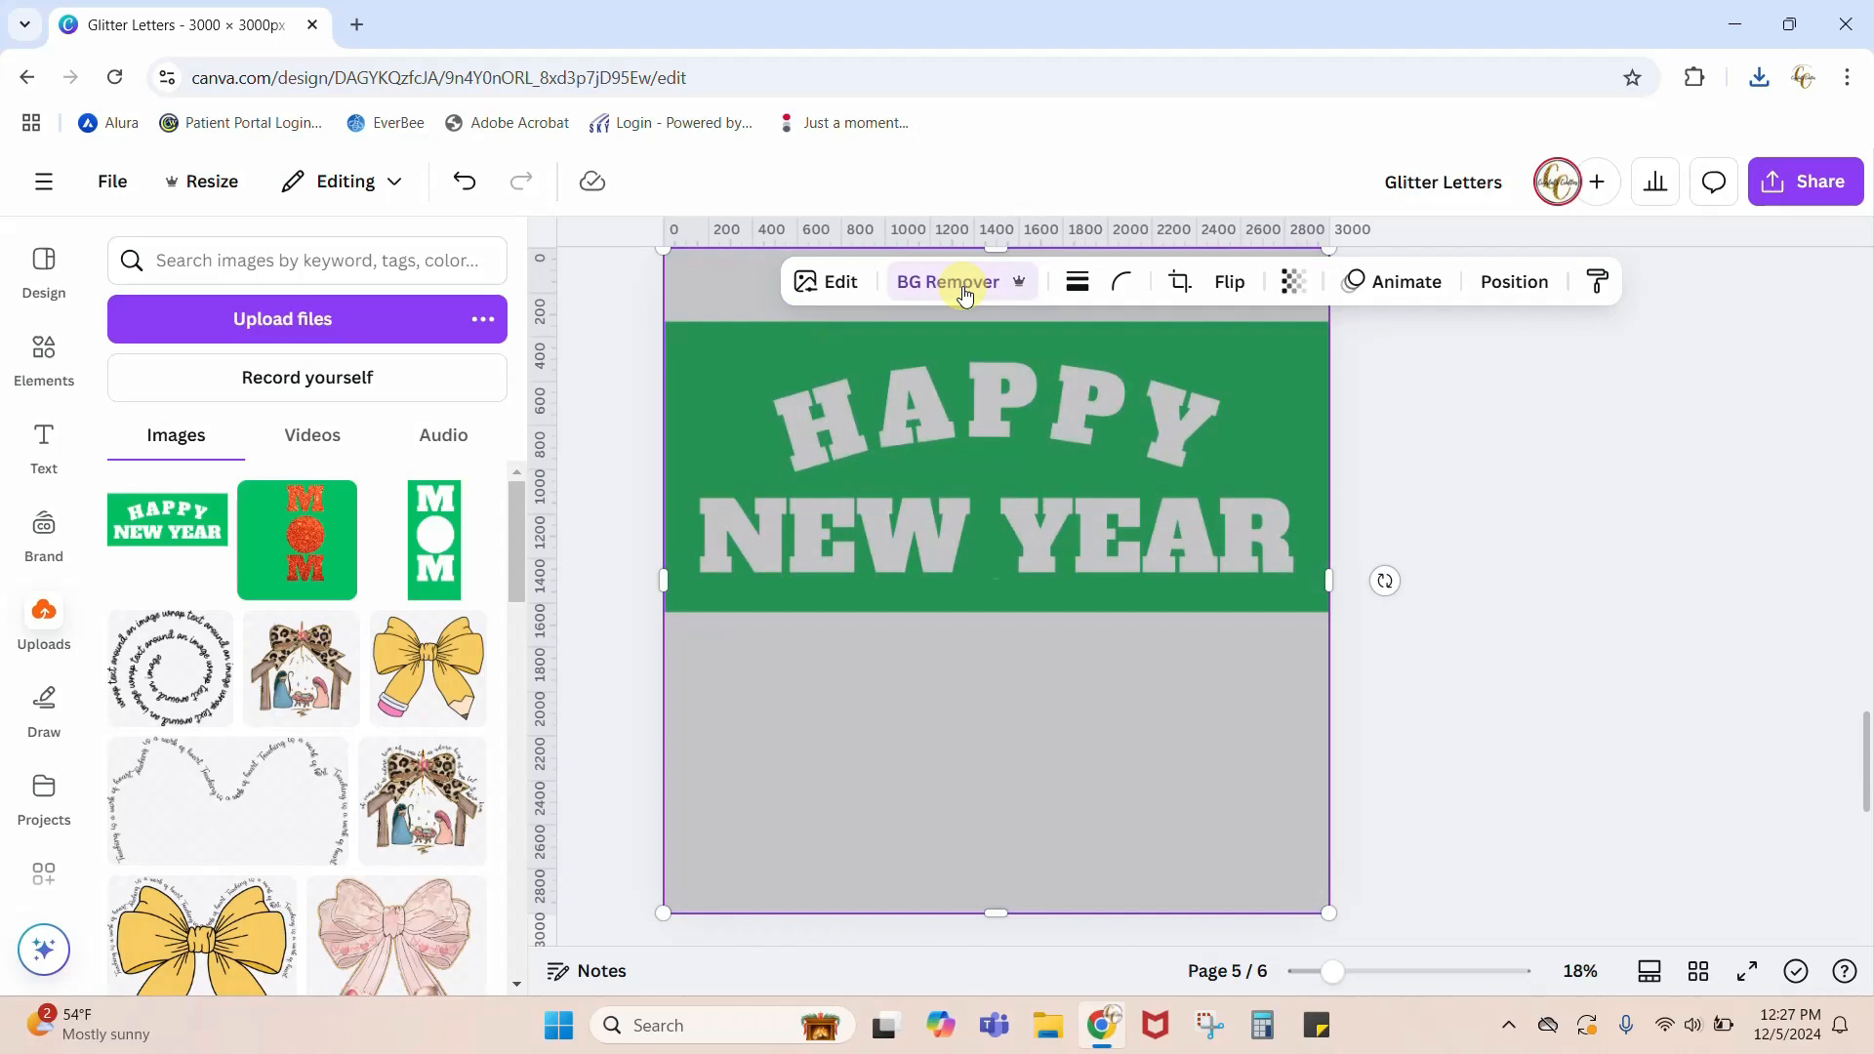
Step: Search for GOLD GLITTER photos and place the pale gold glitter texture over the lettering on page 5
click(39, 359)
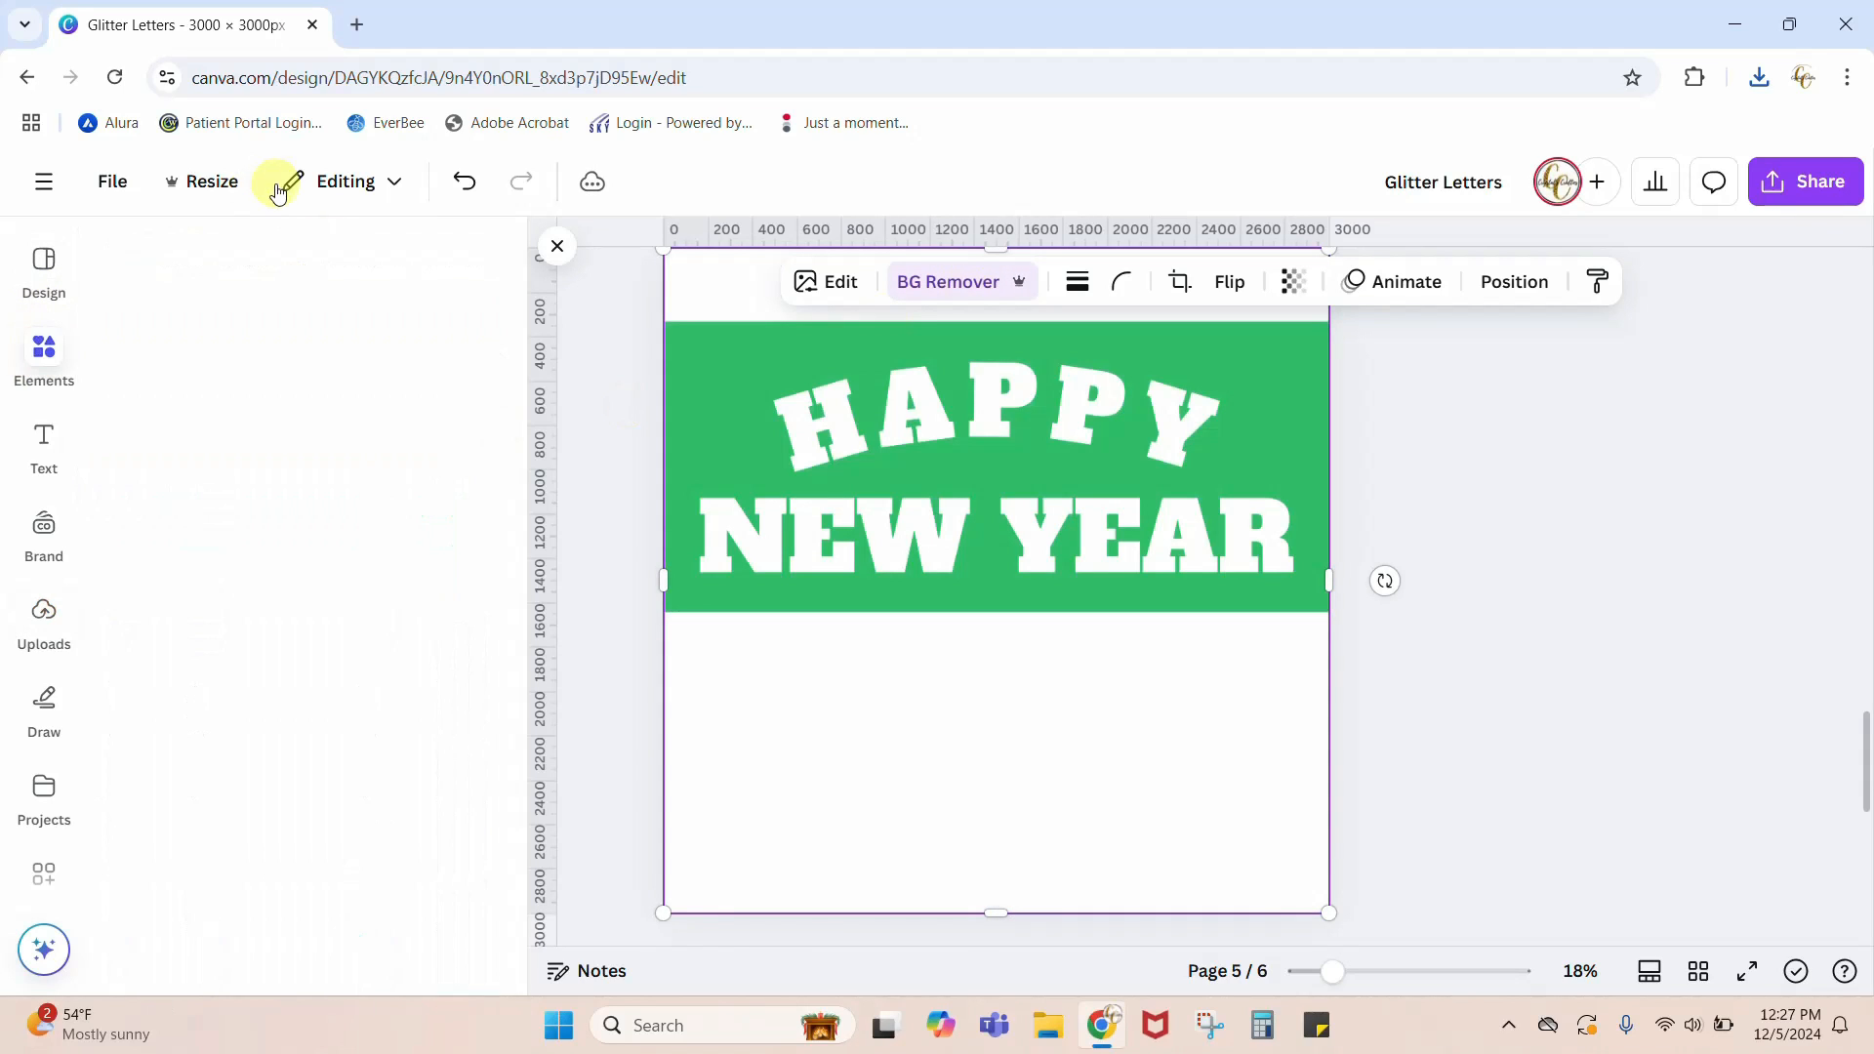
click(256, 261)
text(GOL)
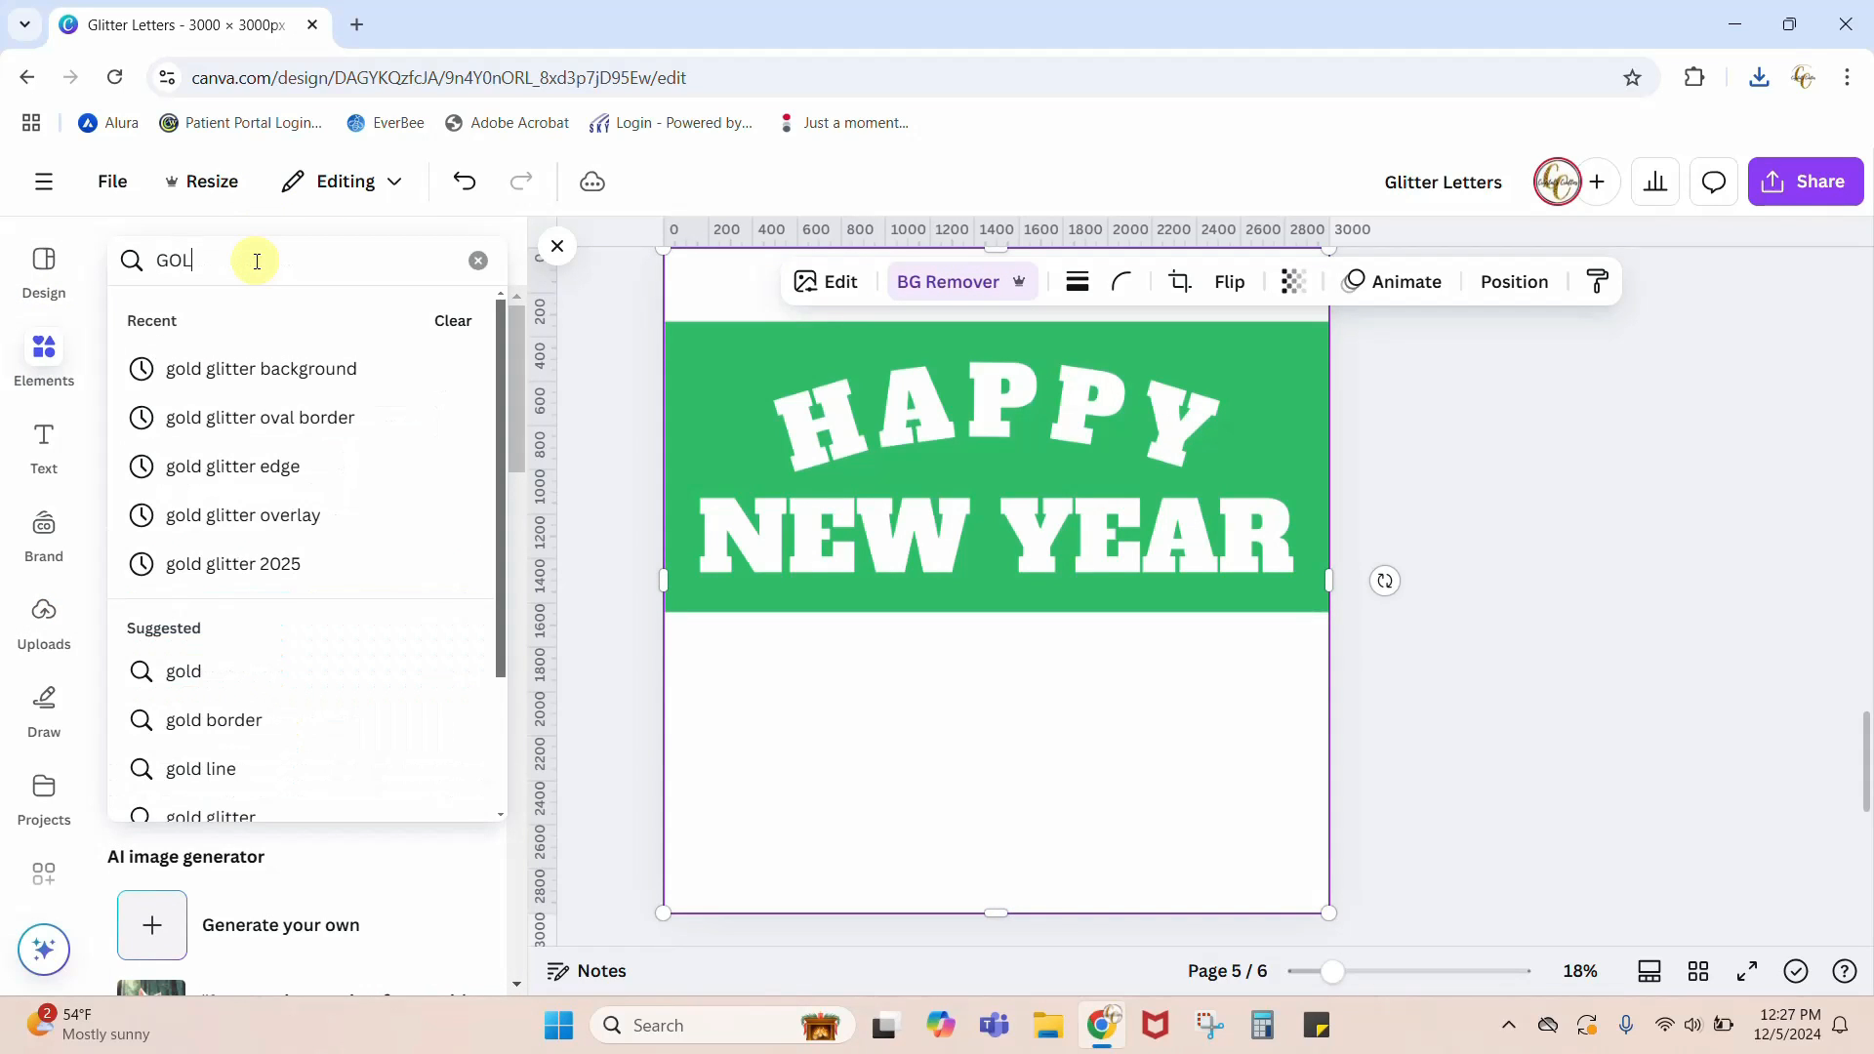
text(D GLITTER)
key(Return)
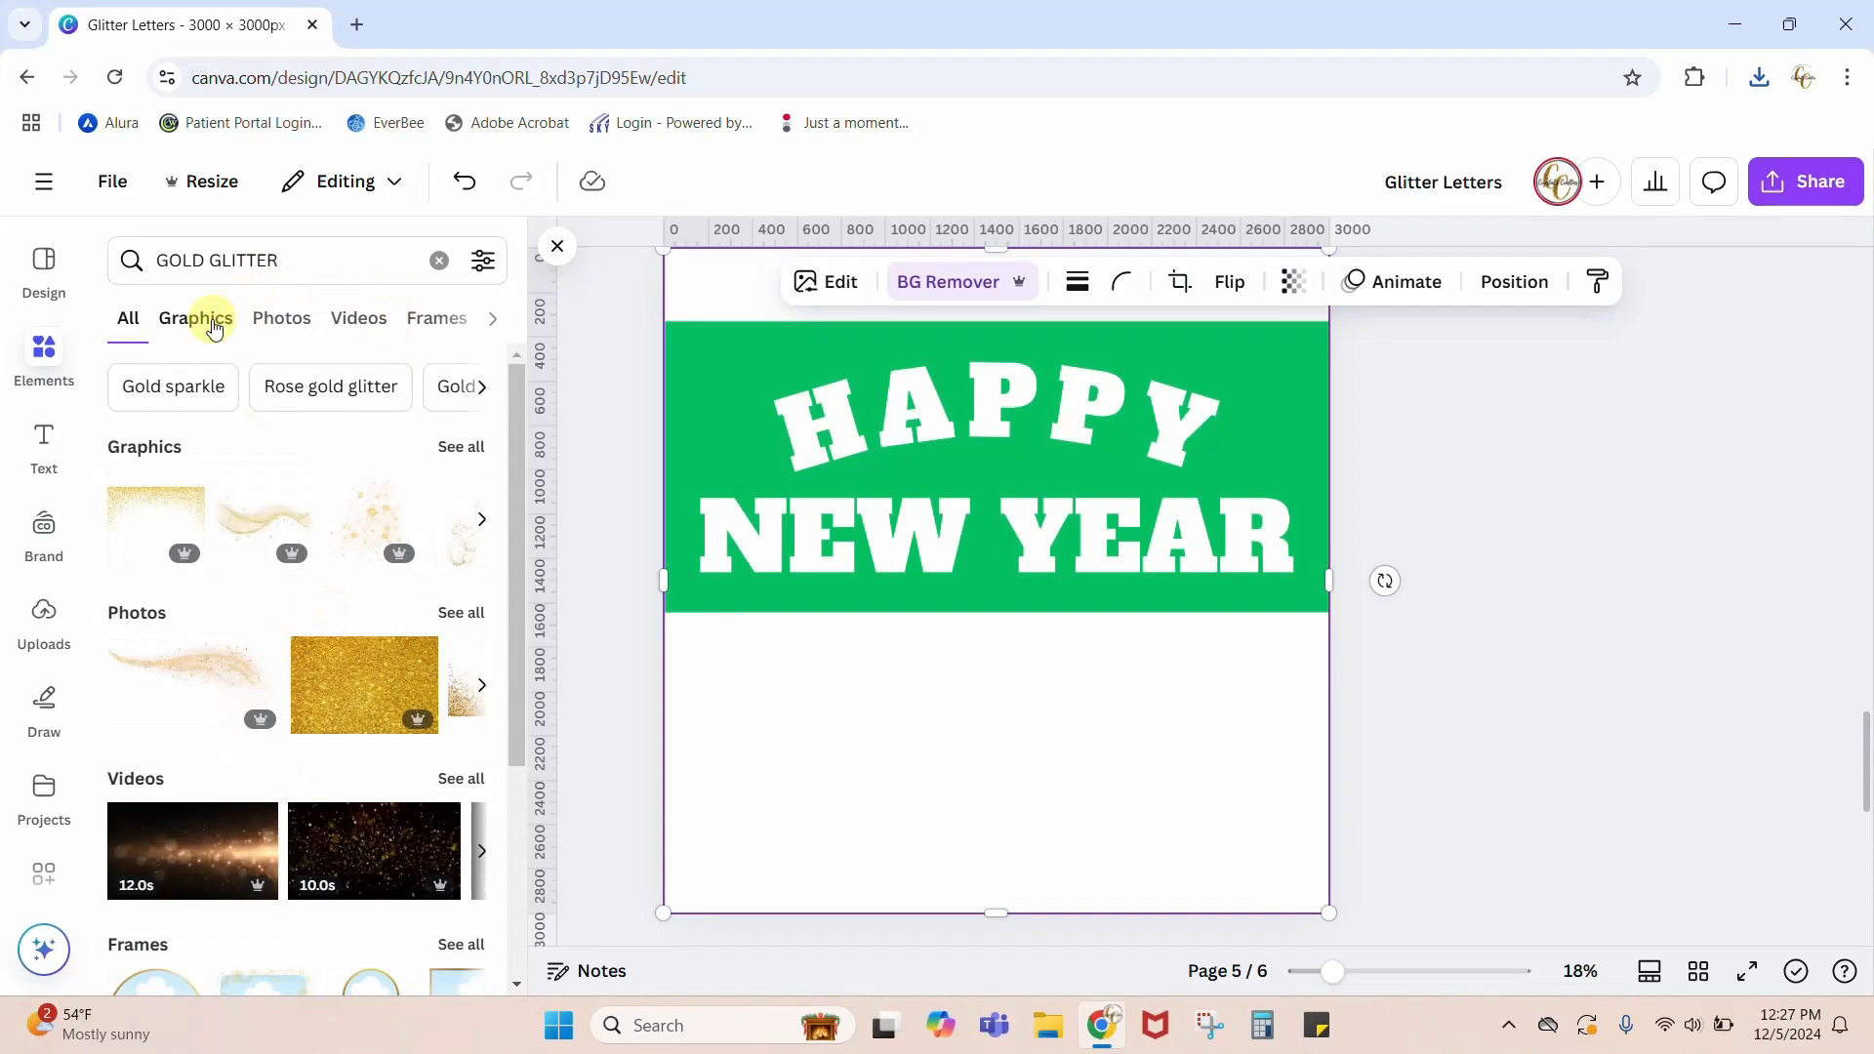
click(279, 322)
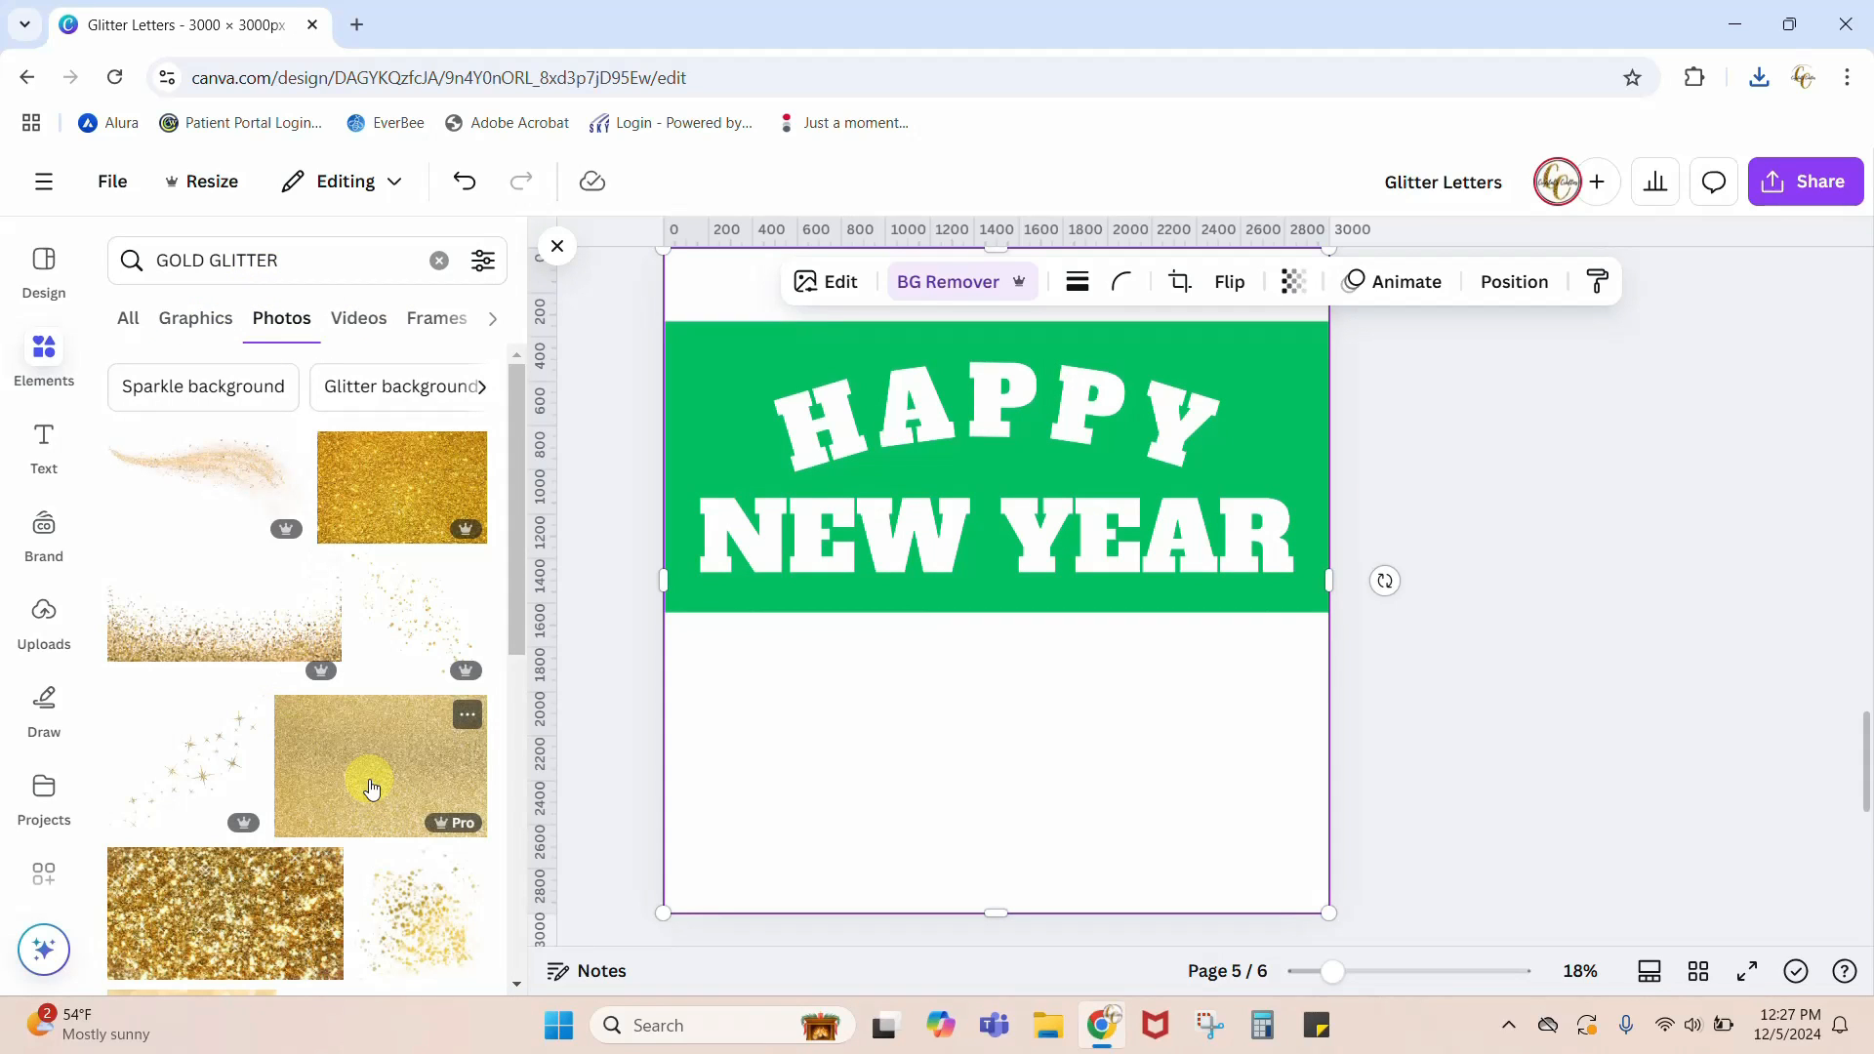
click(371, 788)
drag(1171, 732, 1135, 652)
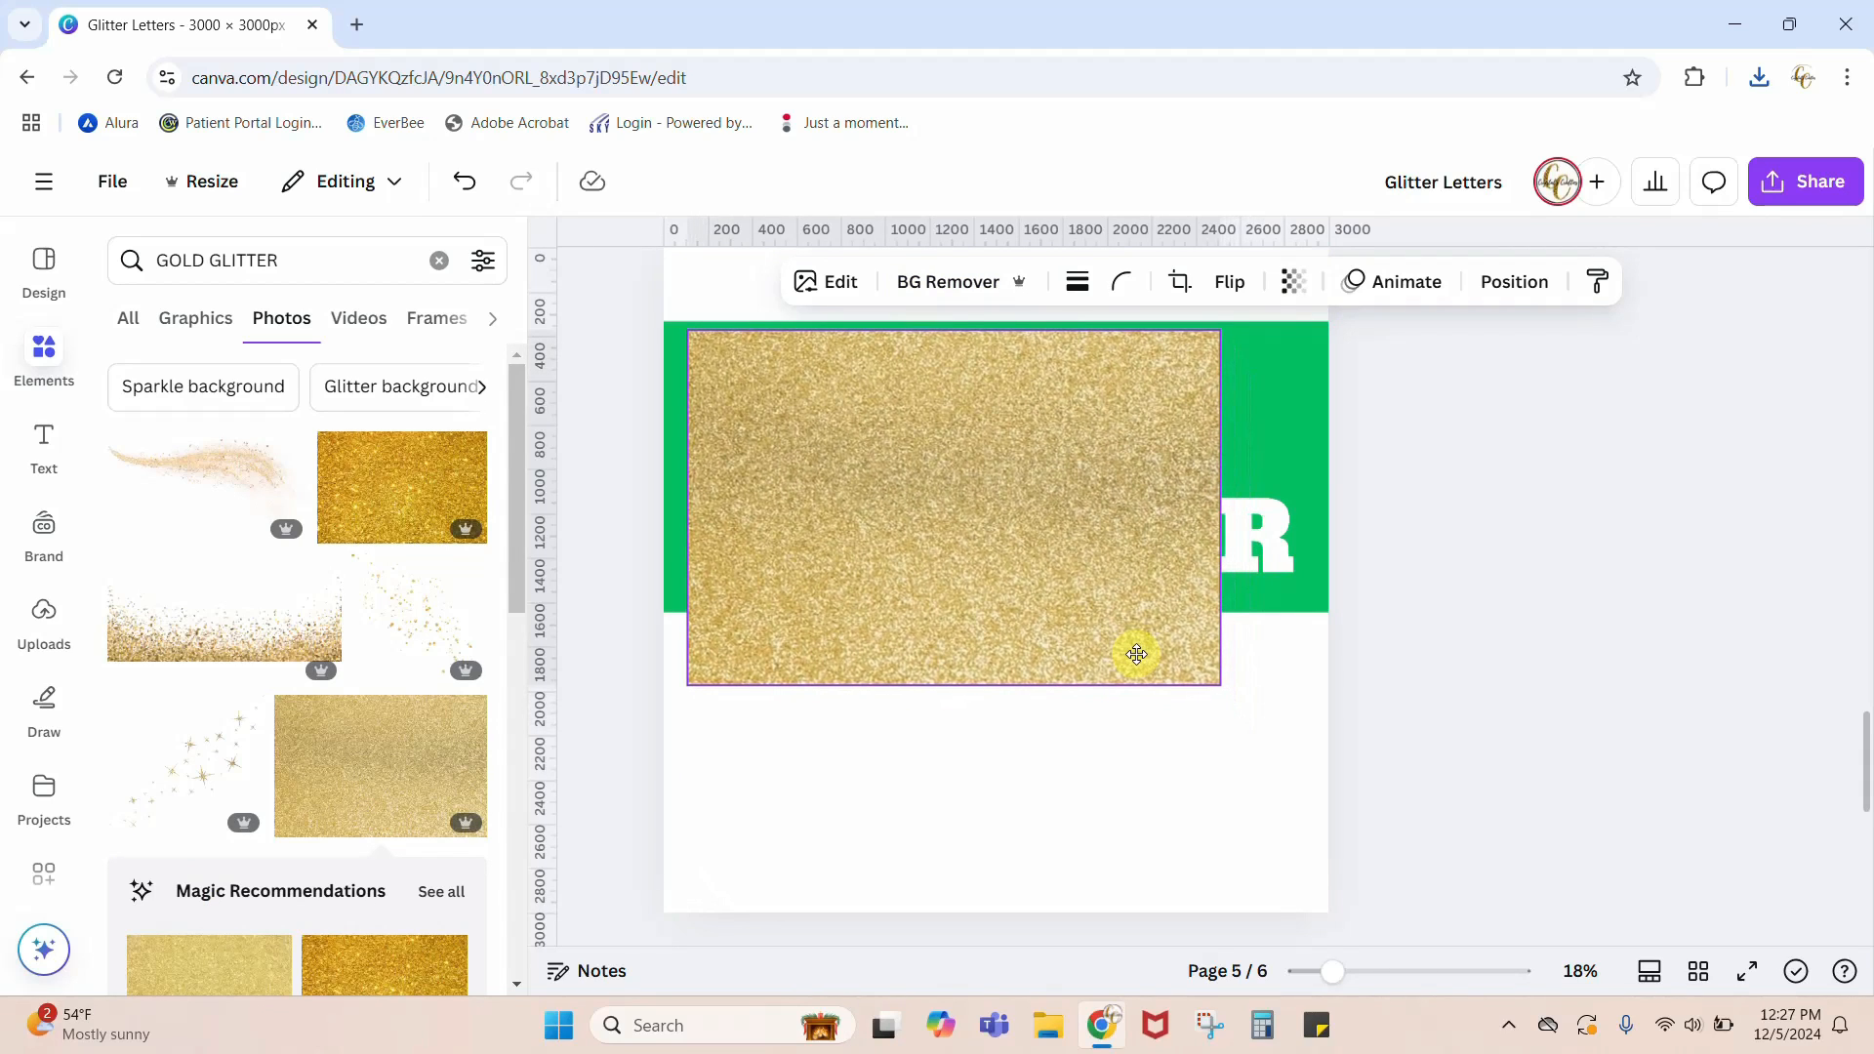
Step: Send the gold glitter photo to the back and resize it to cover all the letters while staying within the green block
click(1516, 282)
click(376, 447)
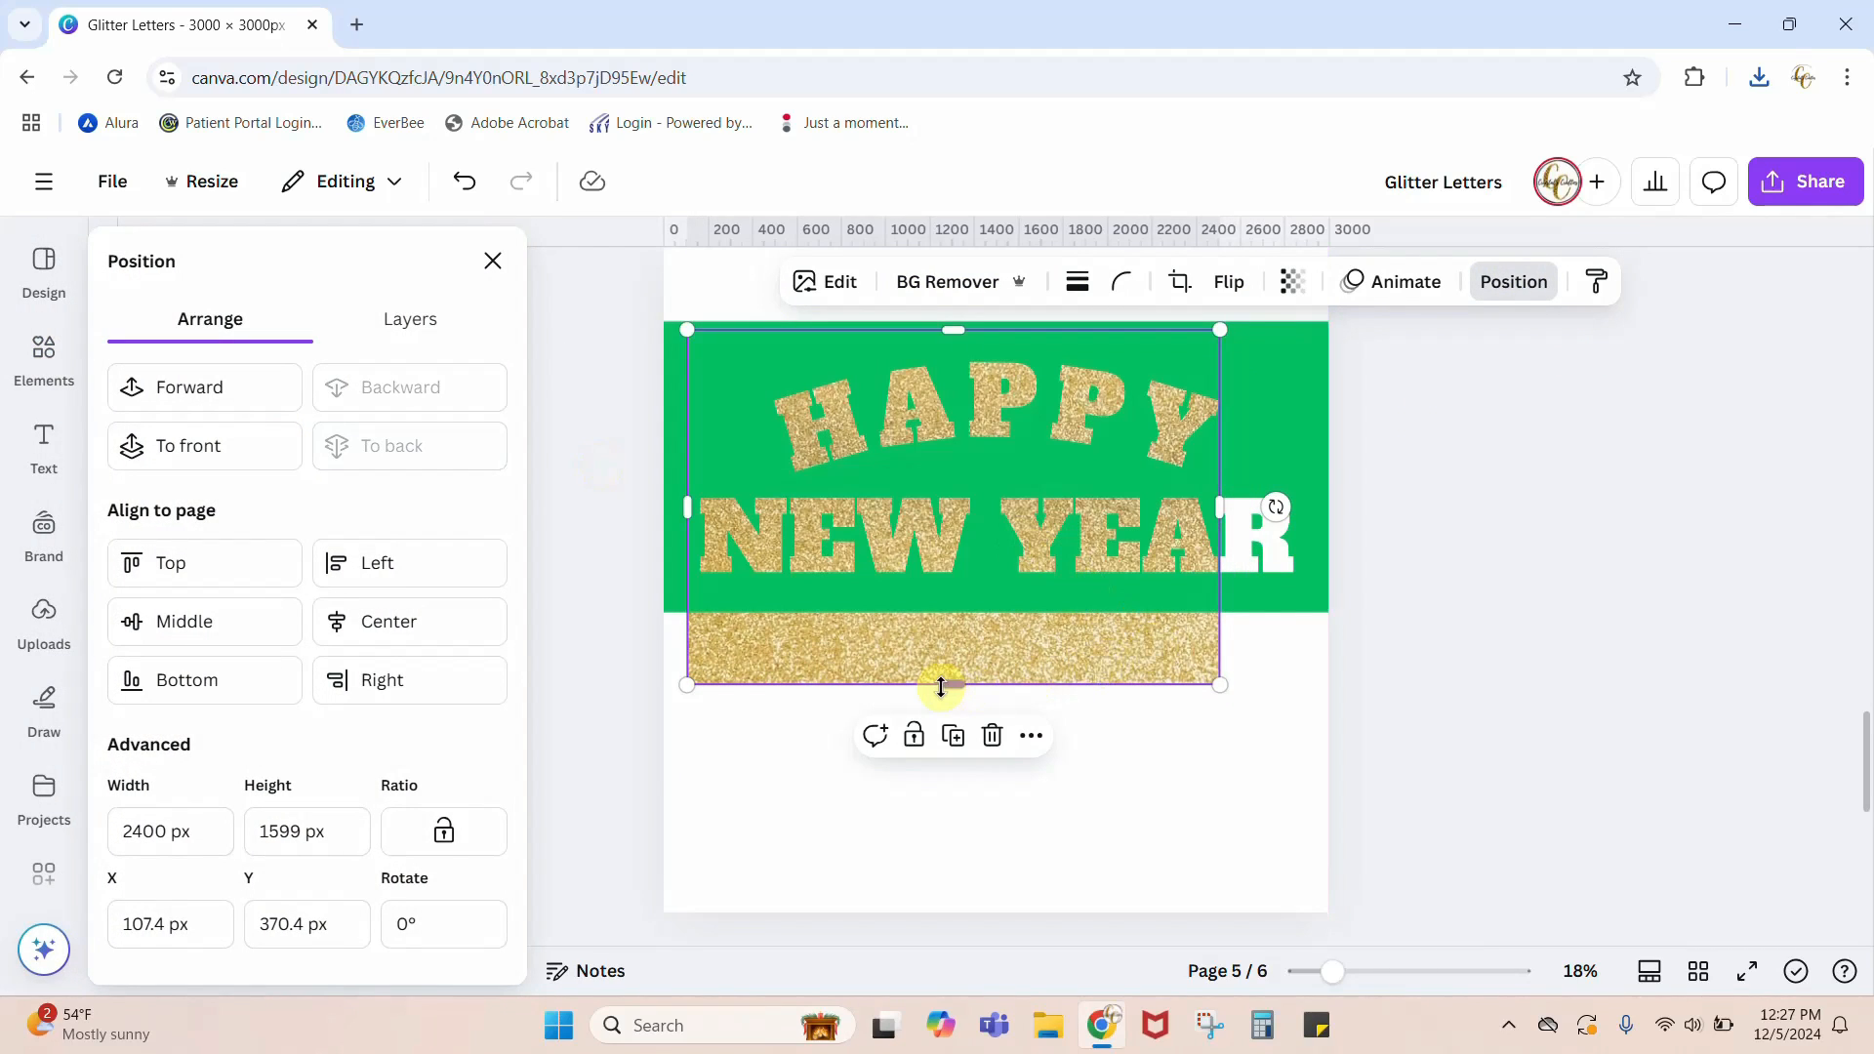
drag(949, 685, 945, 593)
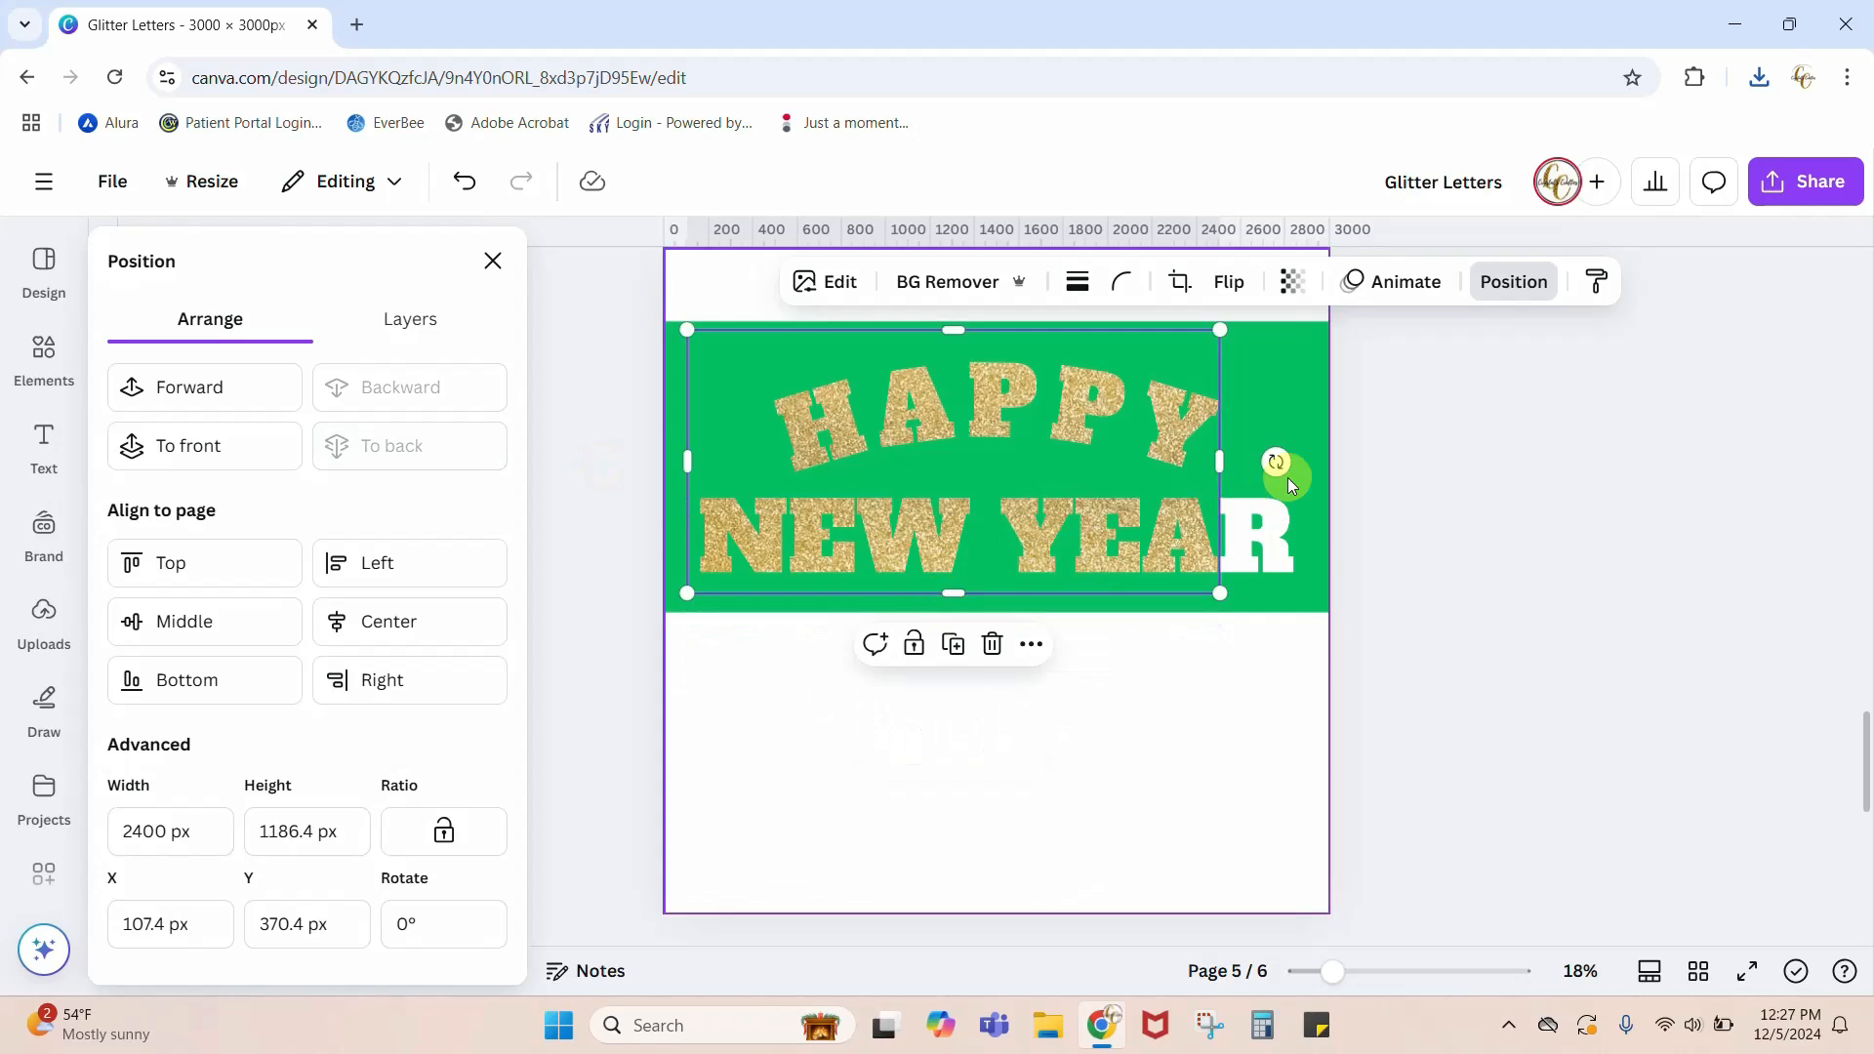
drag(1220, 462, 1303, 459)
click(1532, 600)
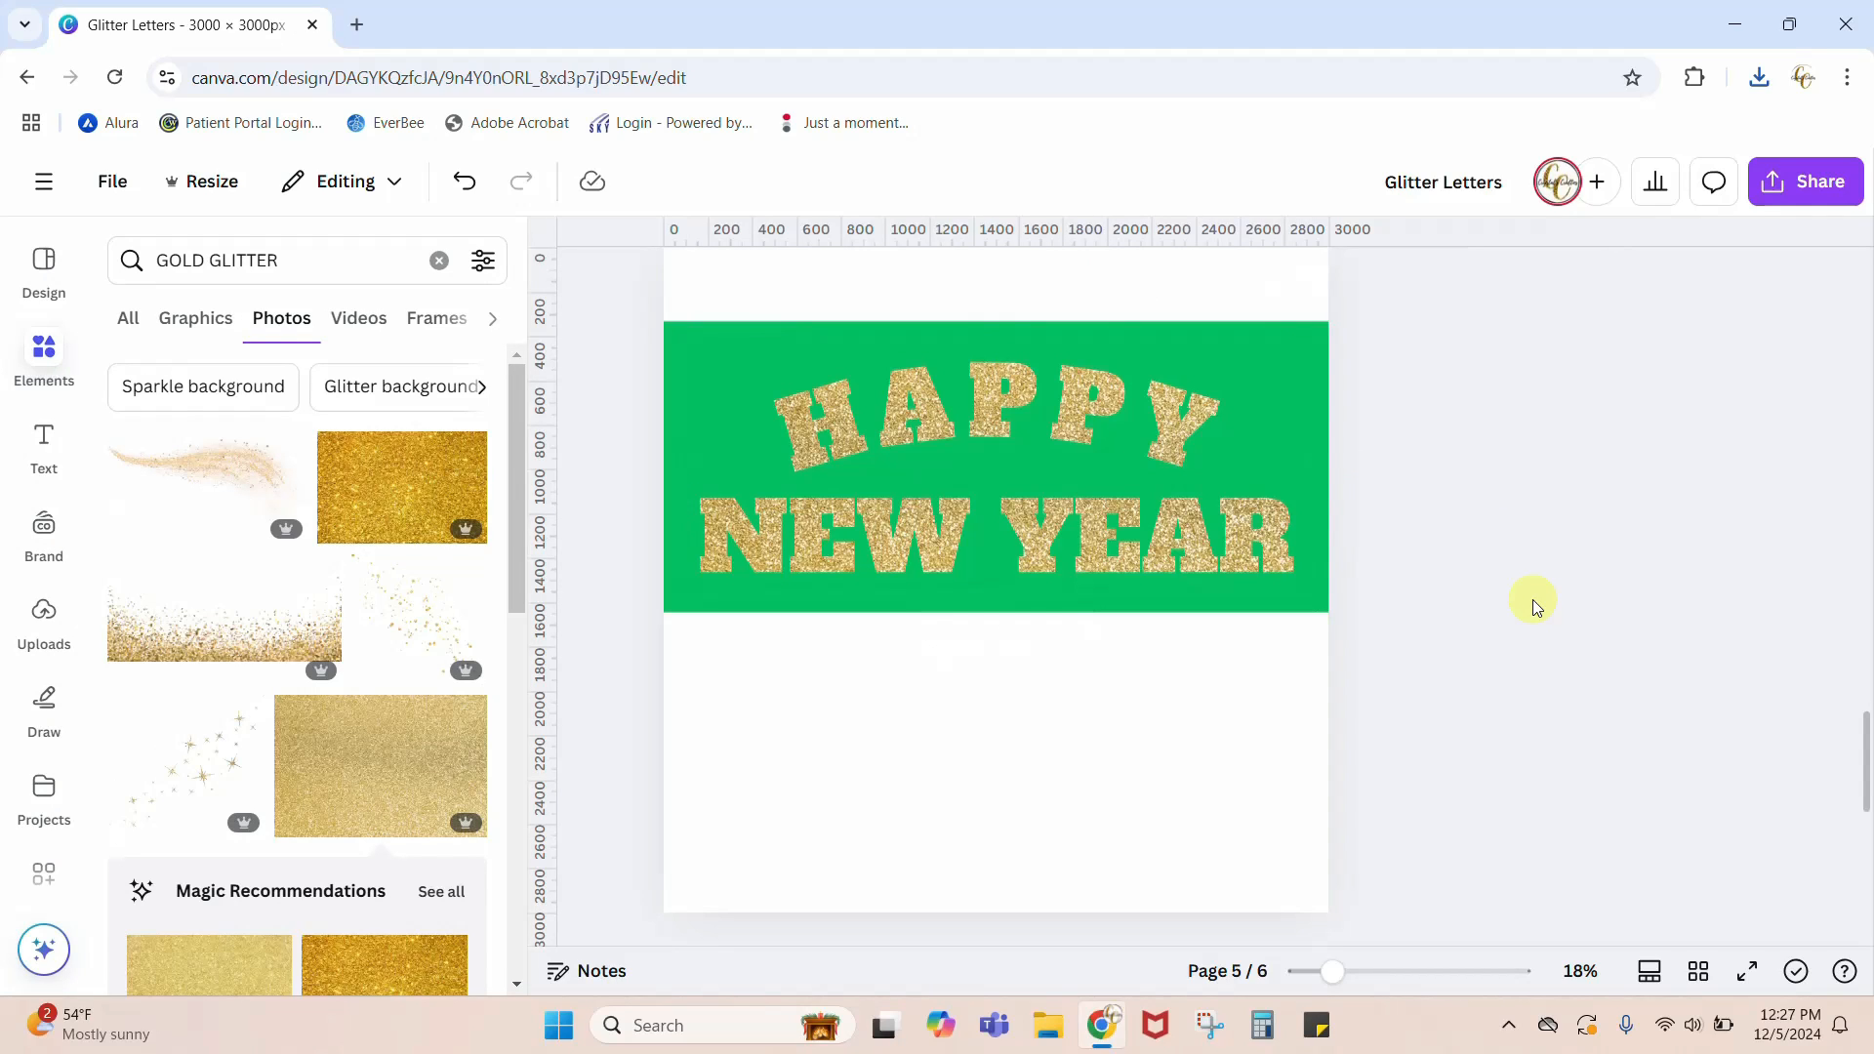
Step: Crop up the lower edge of the lettering image to expose the page, and color page 5's background green
click(862, 797)
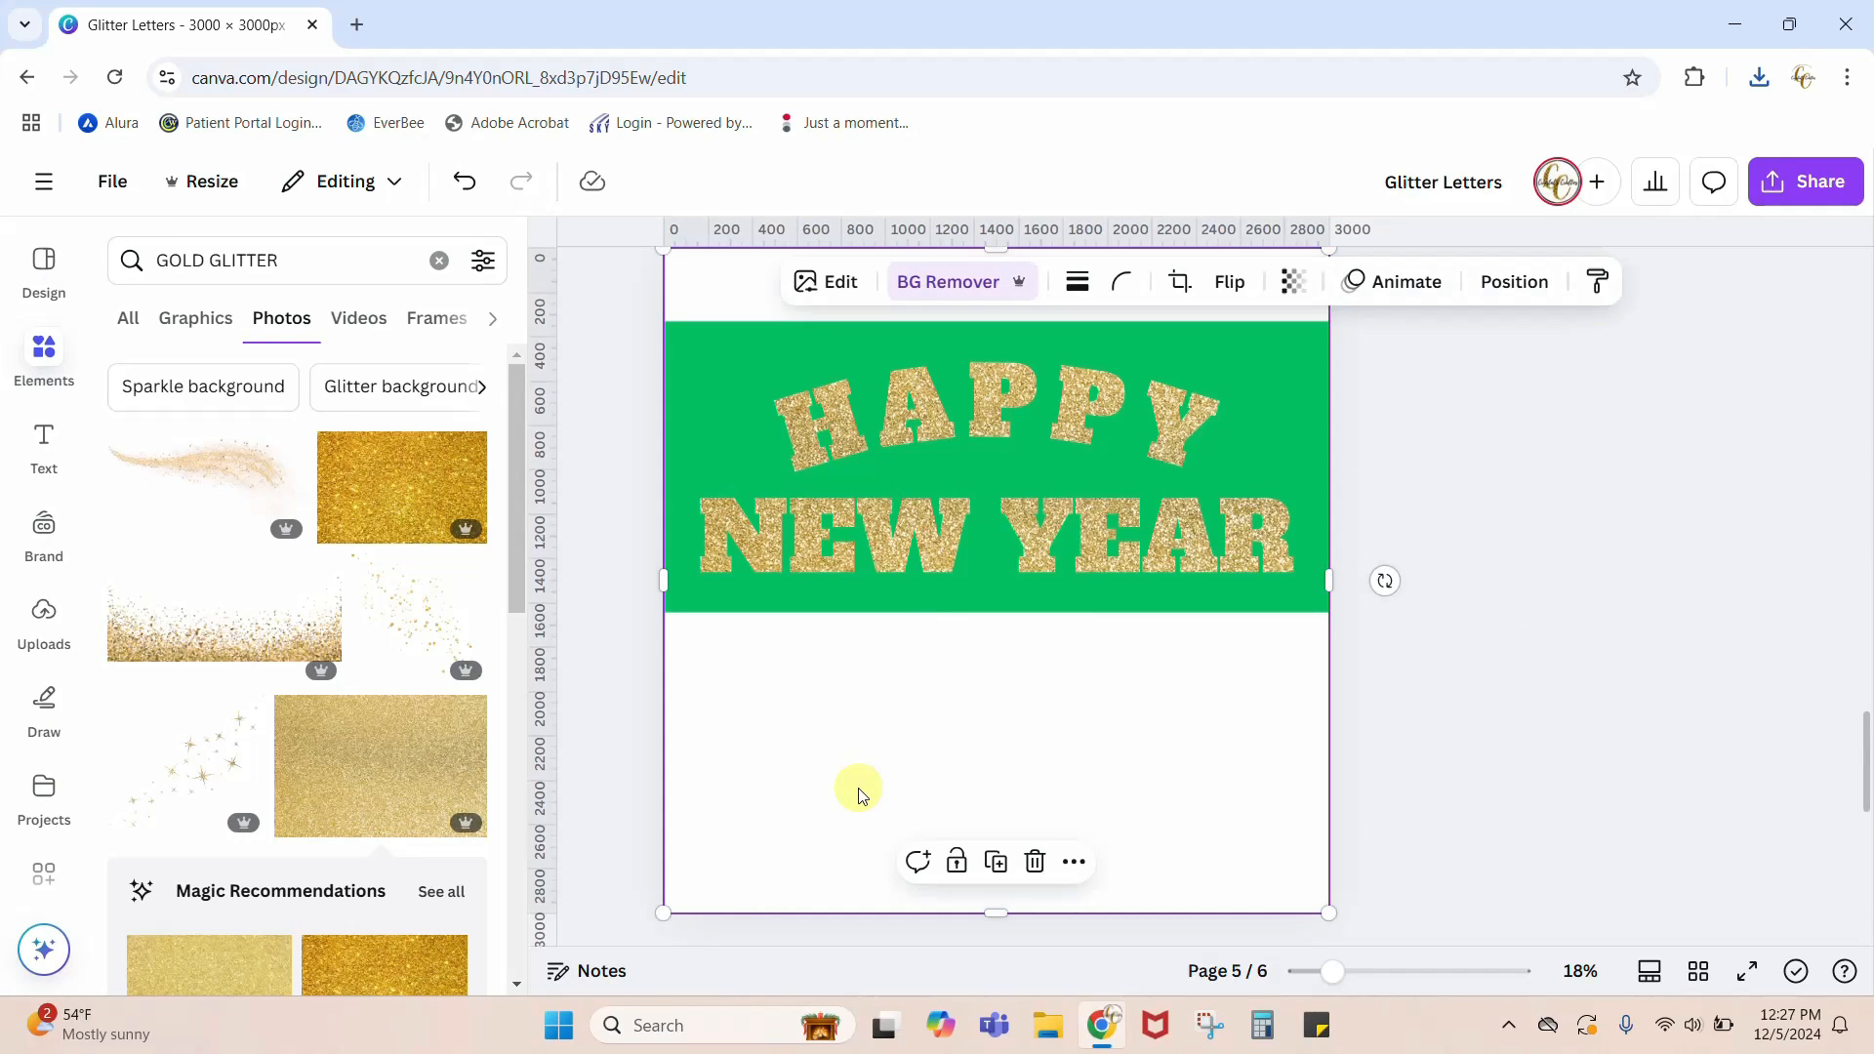
drag(992, 912, 994, 841)
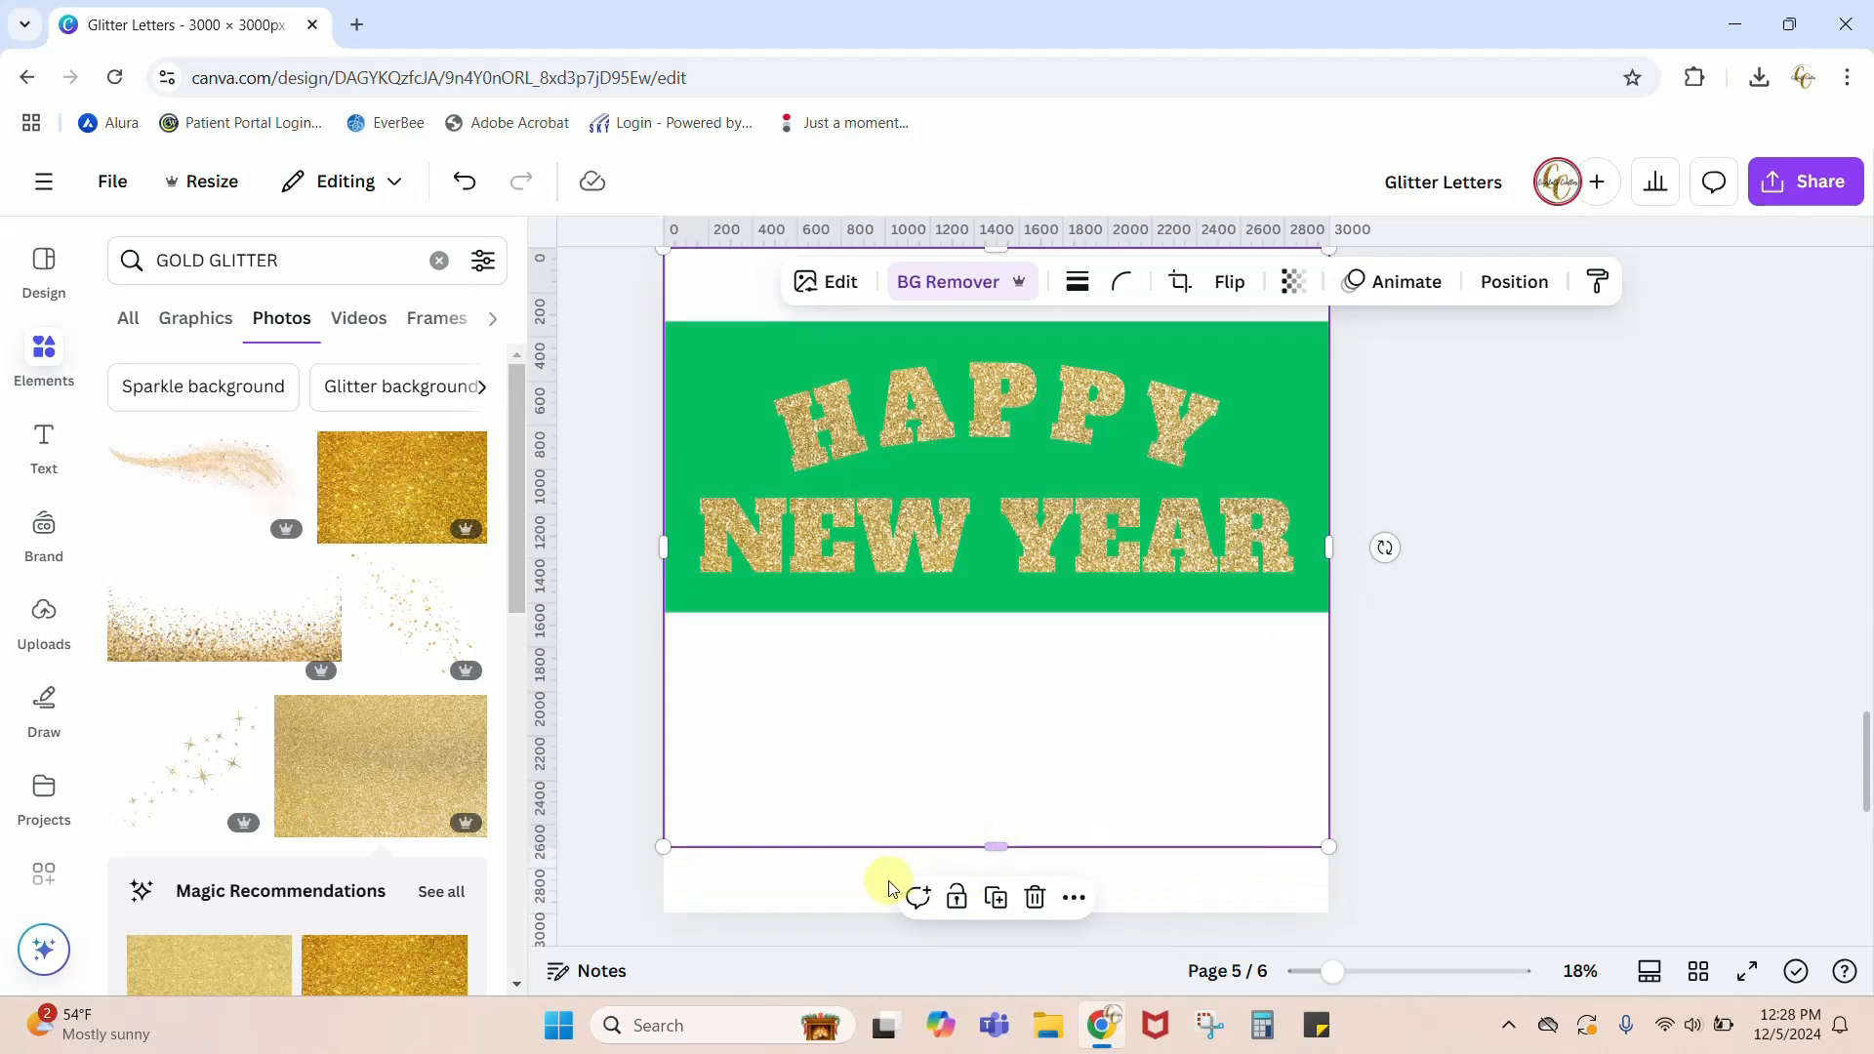
click(815, 896)
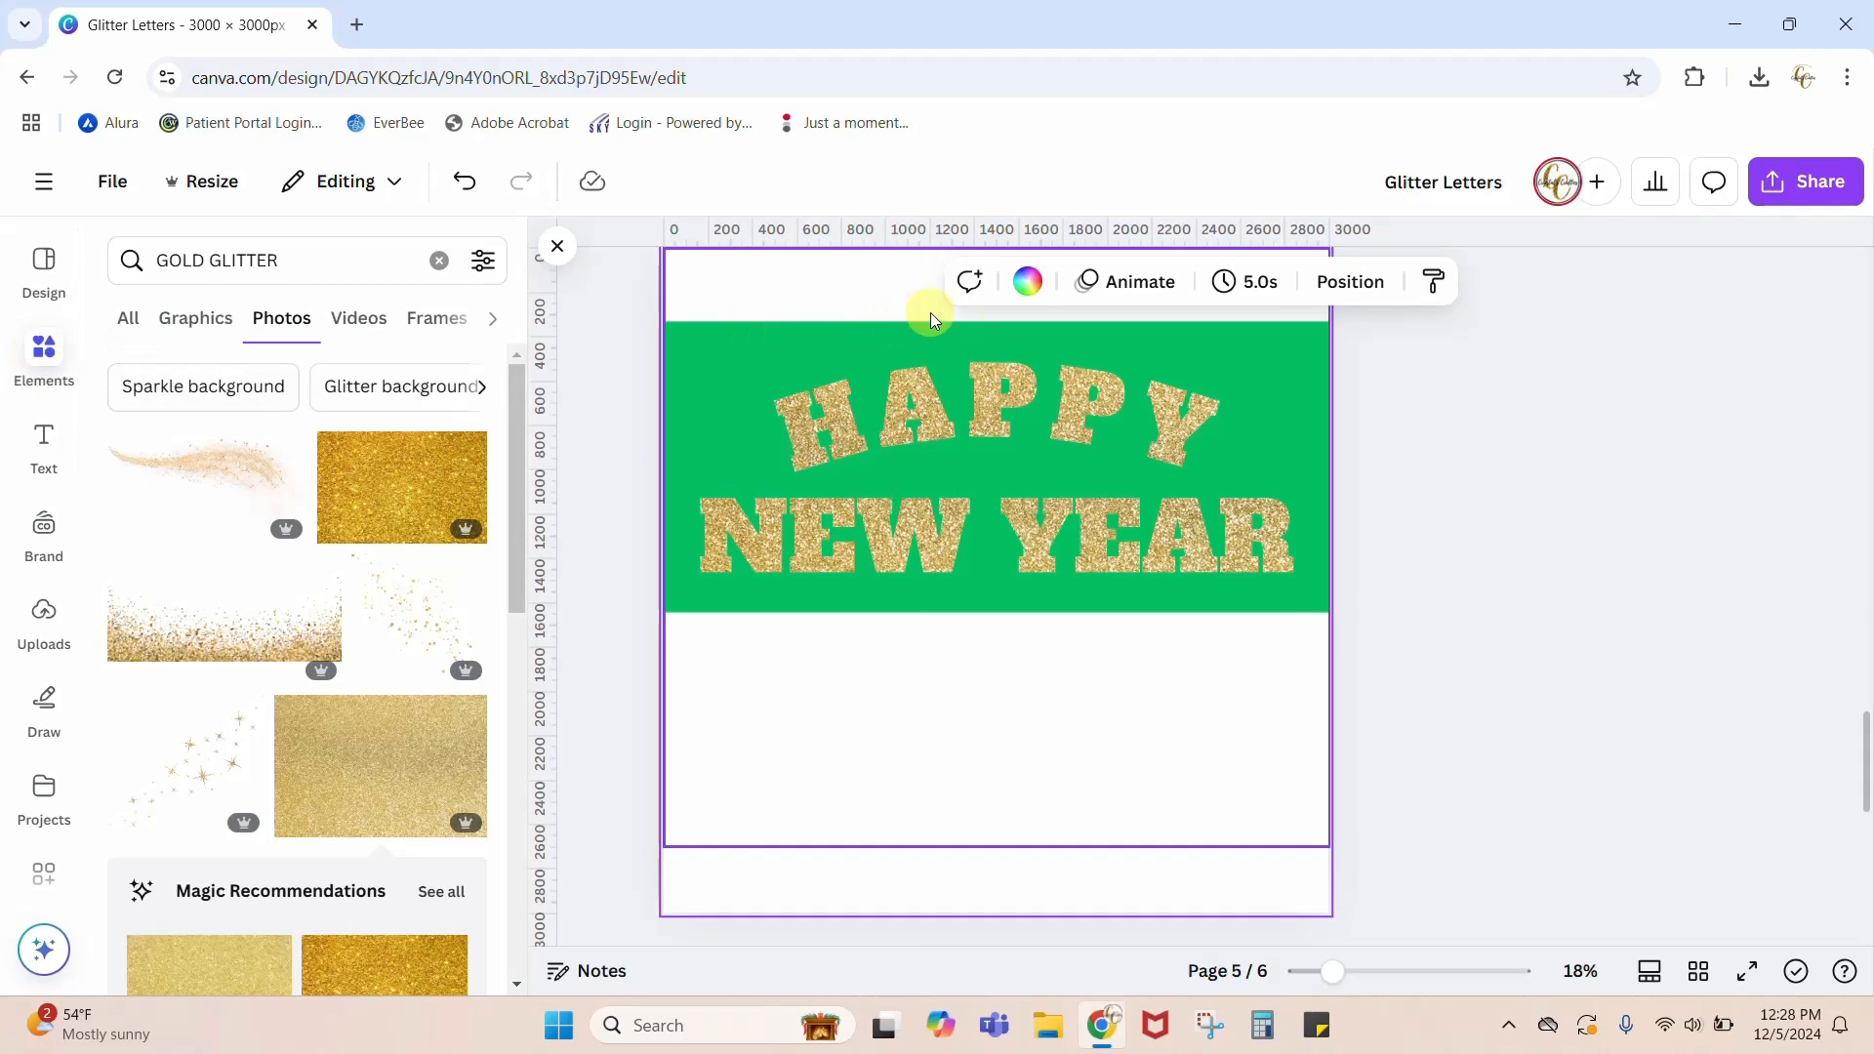
click(1027, 281)
click(269, 469)
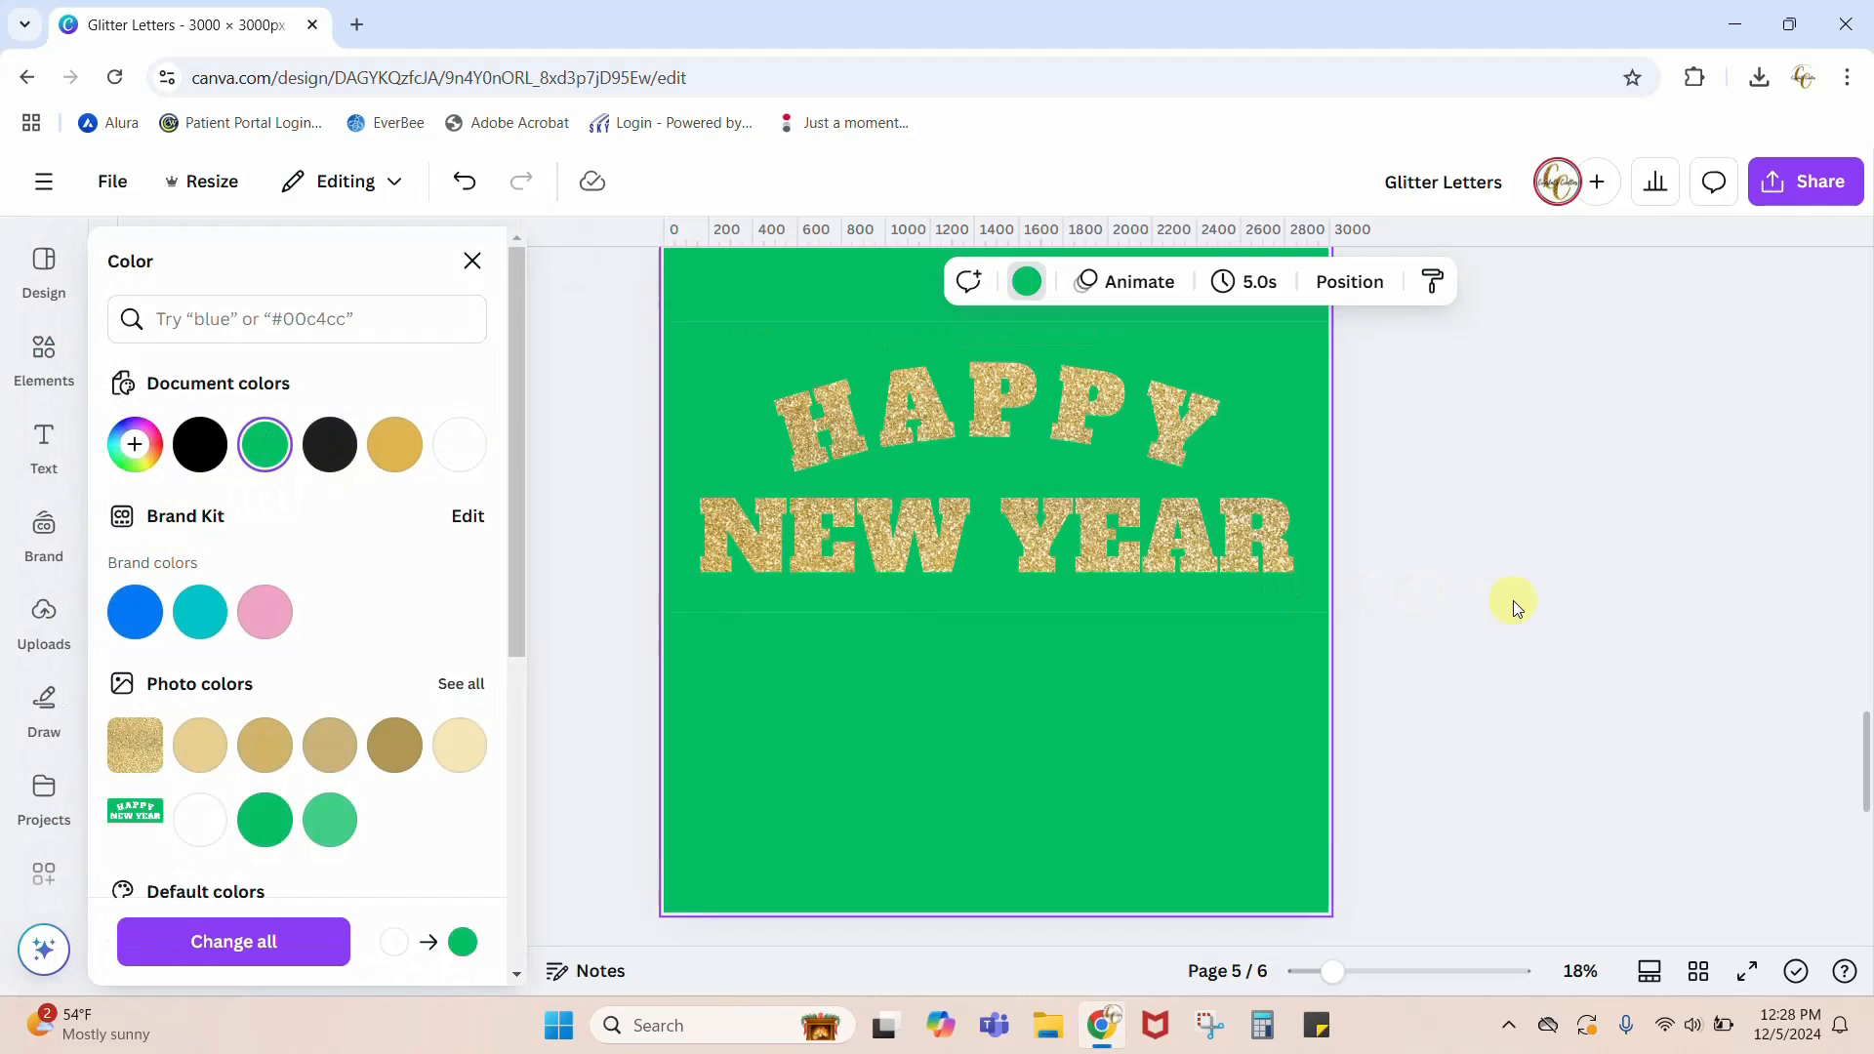
click(1518, 603)
Step: Download only page 5 as a PNG at 3,000 × 3,000 px
click(1812, 185)
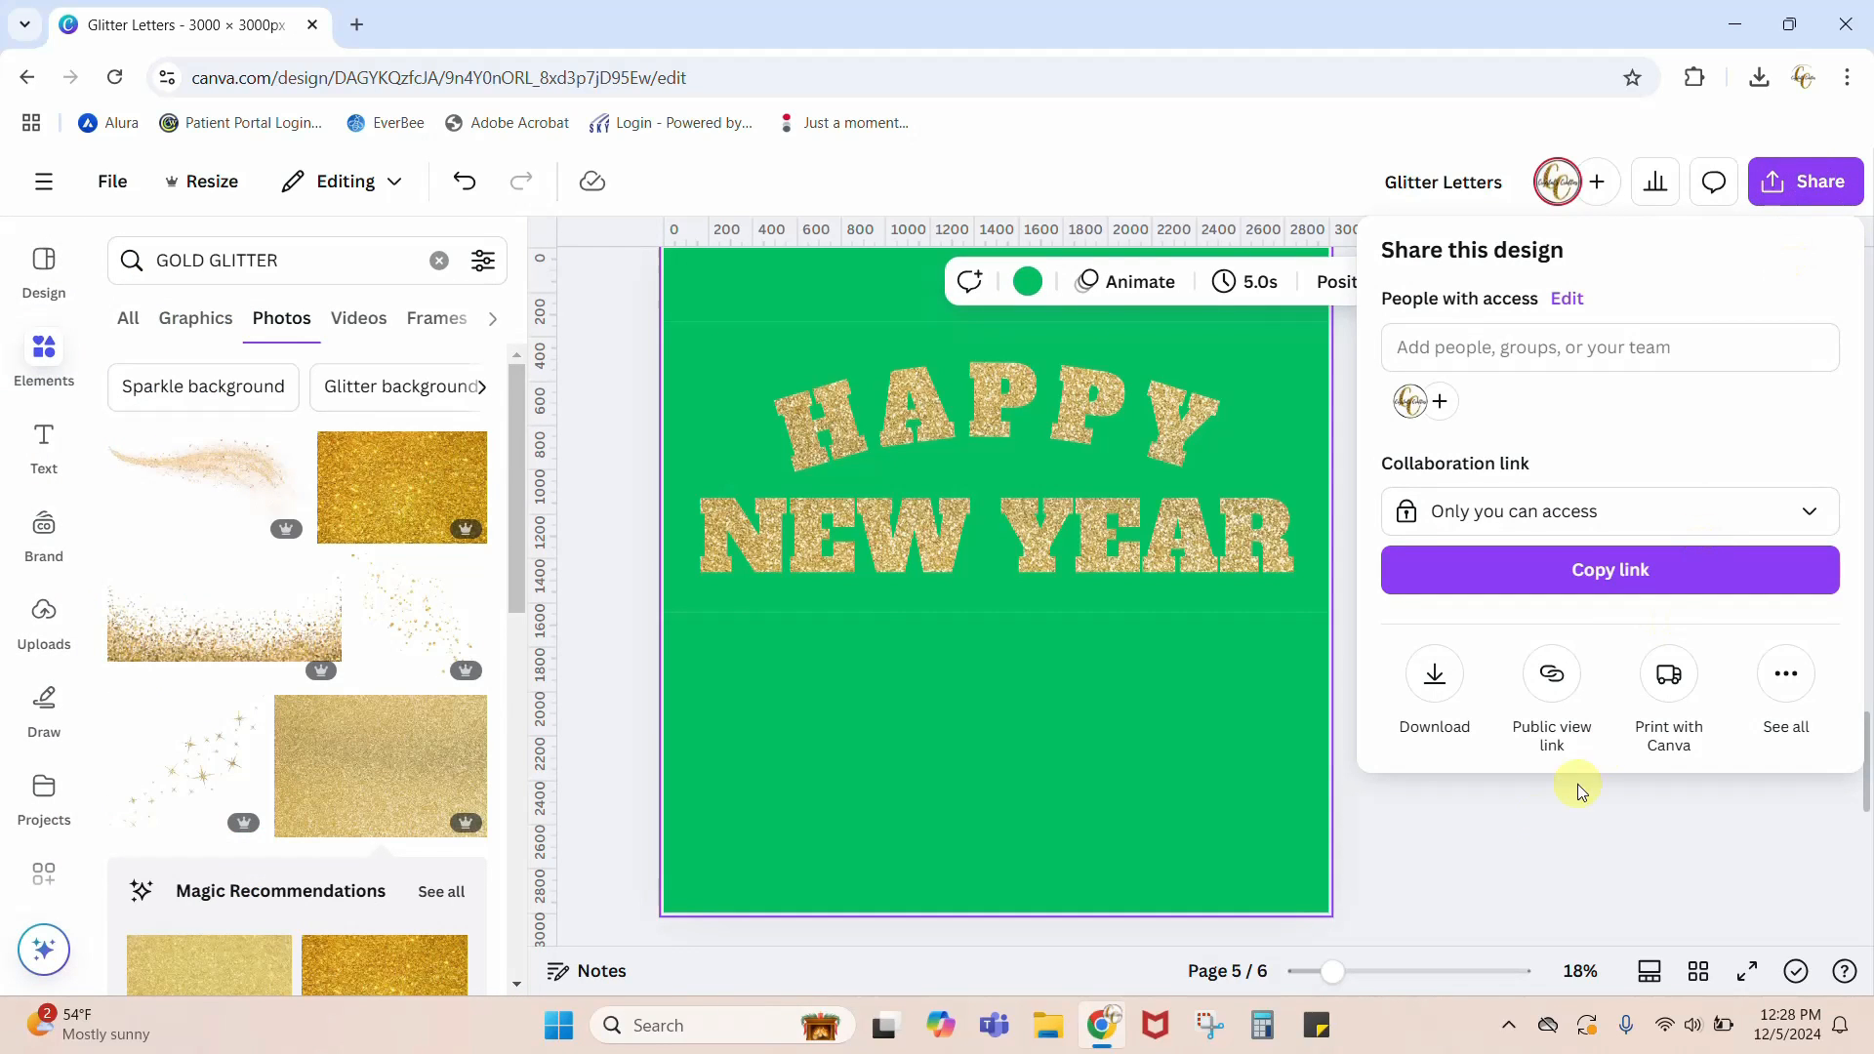
click(1457, 691)
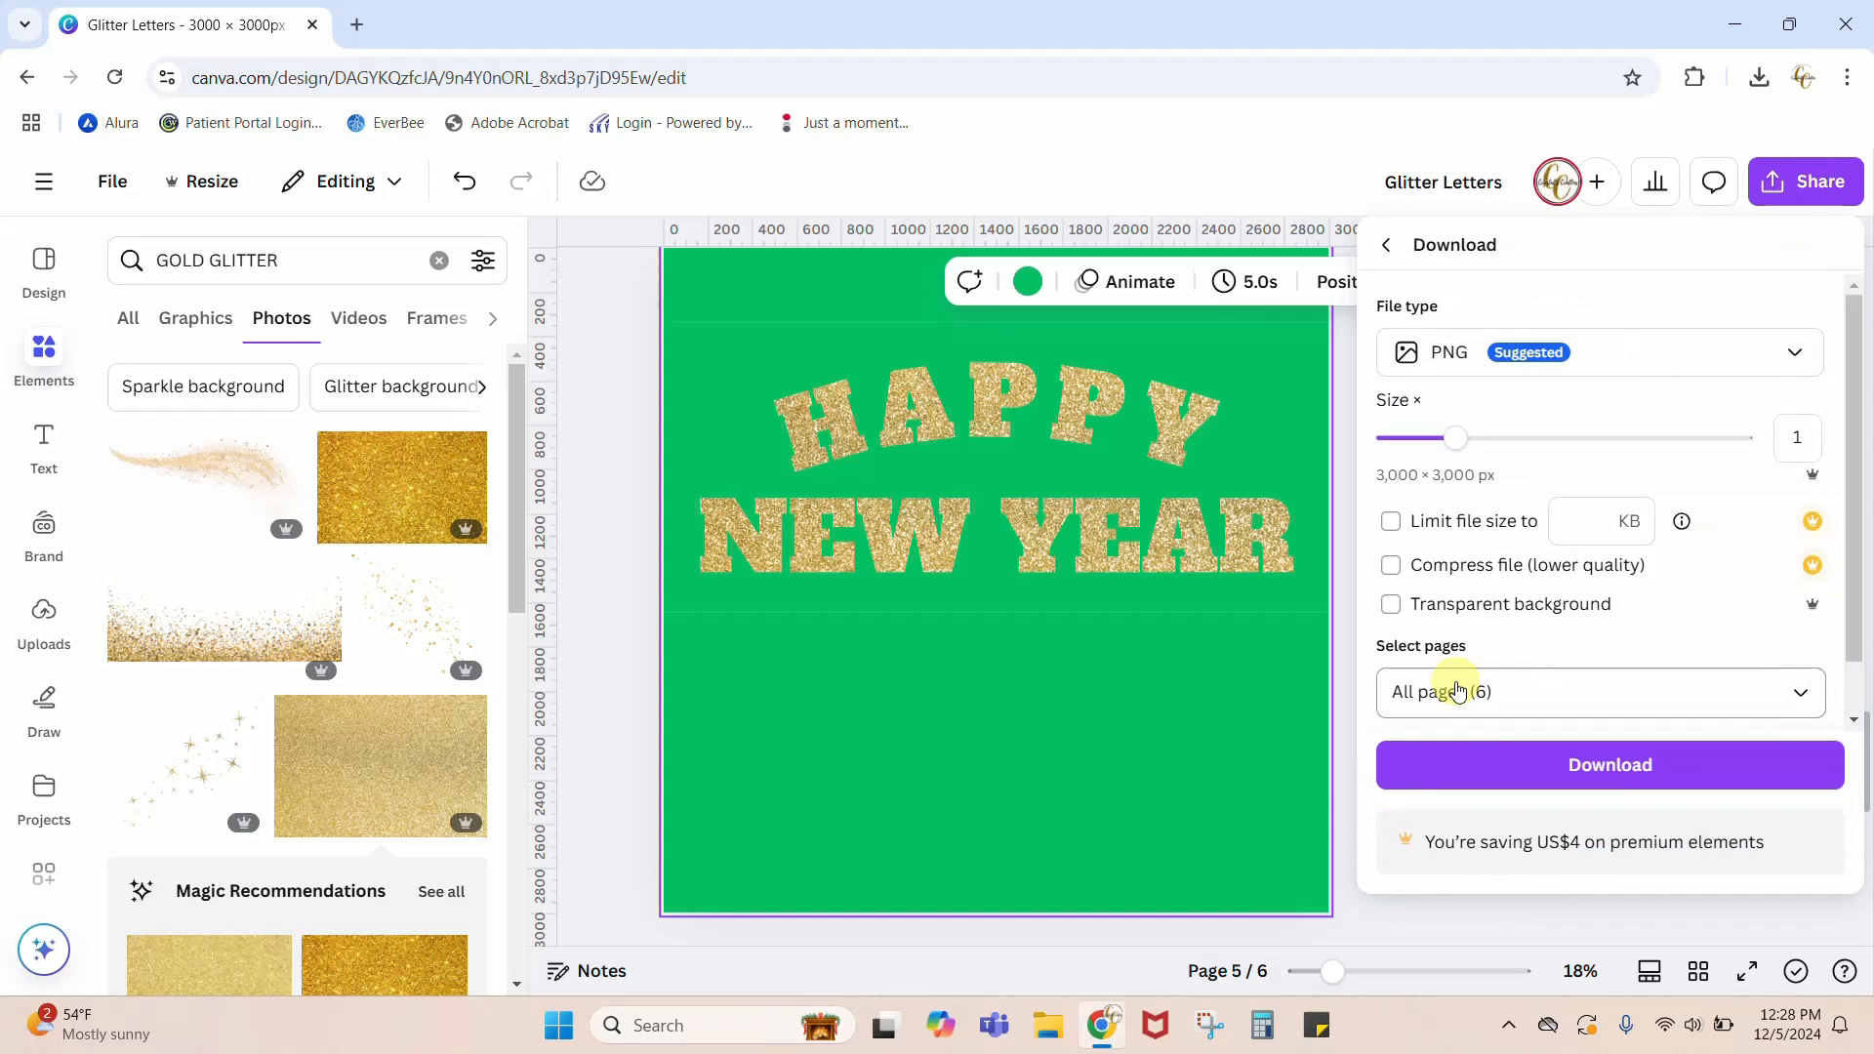
click(1508, 683)
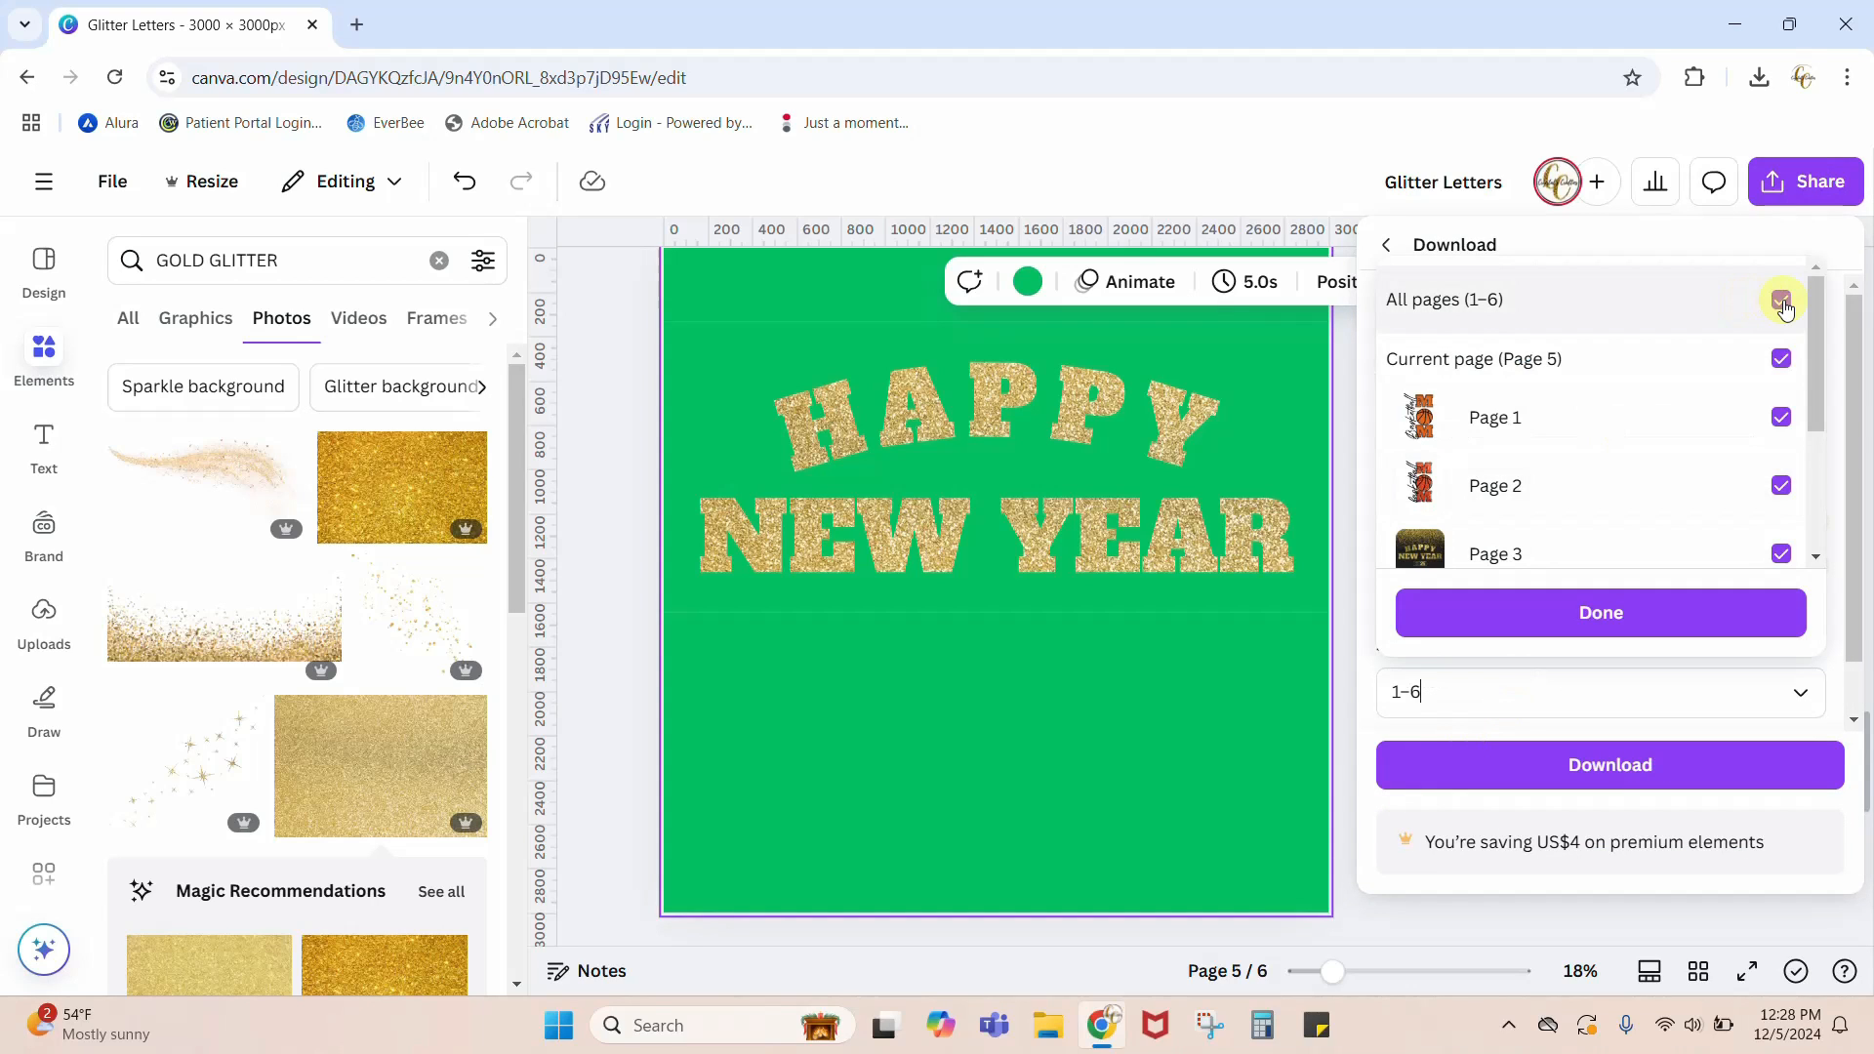
click(1781, 299)
scroll(1664, 456, down, 3)
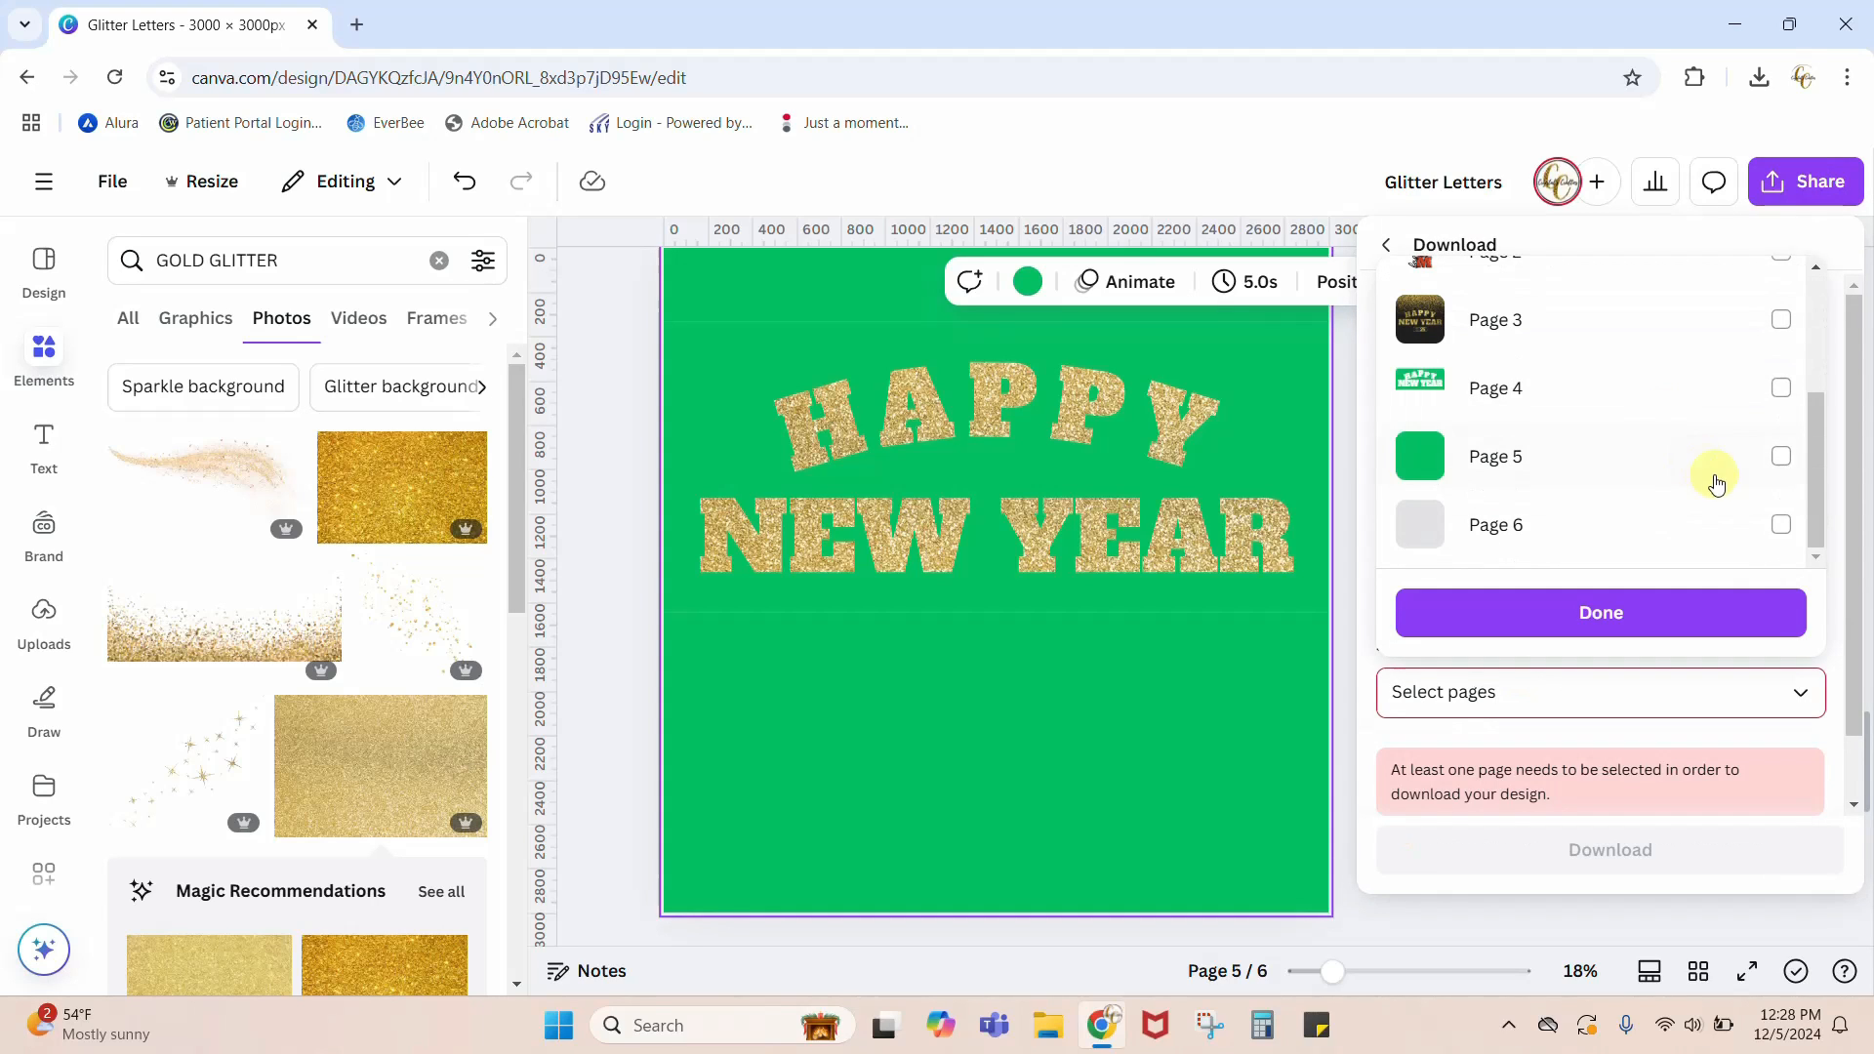
click(1781, 458)
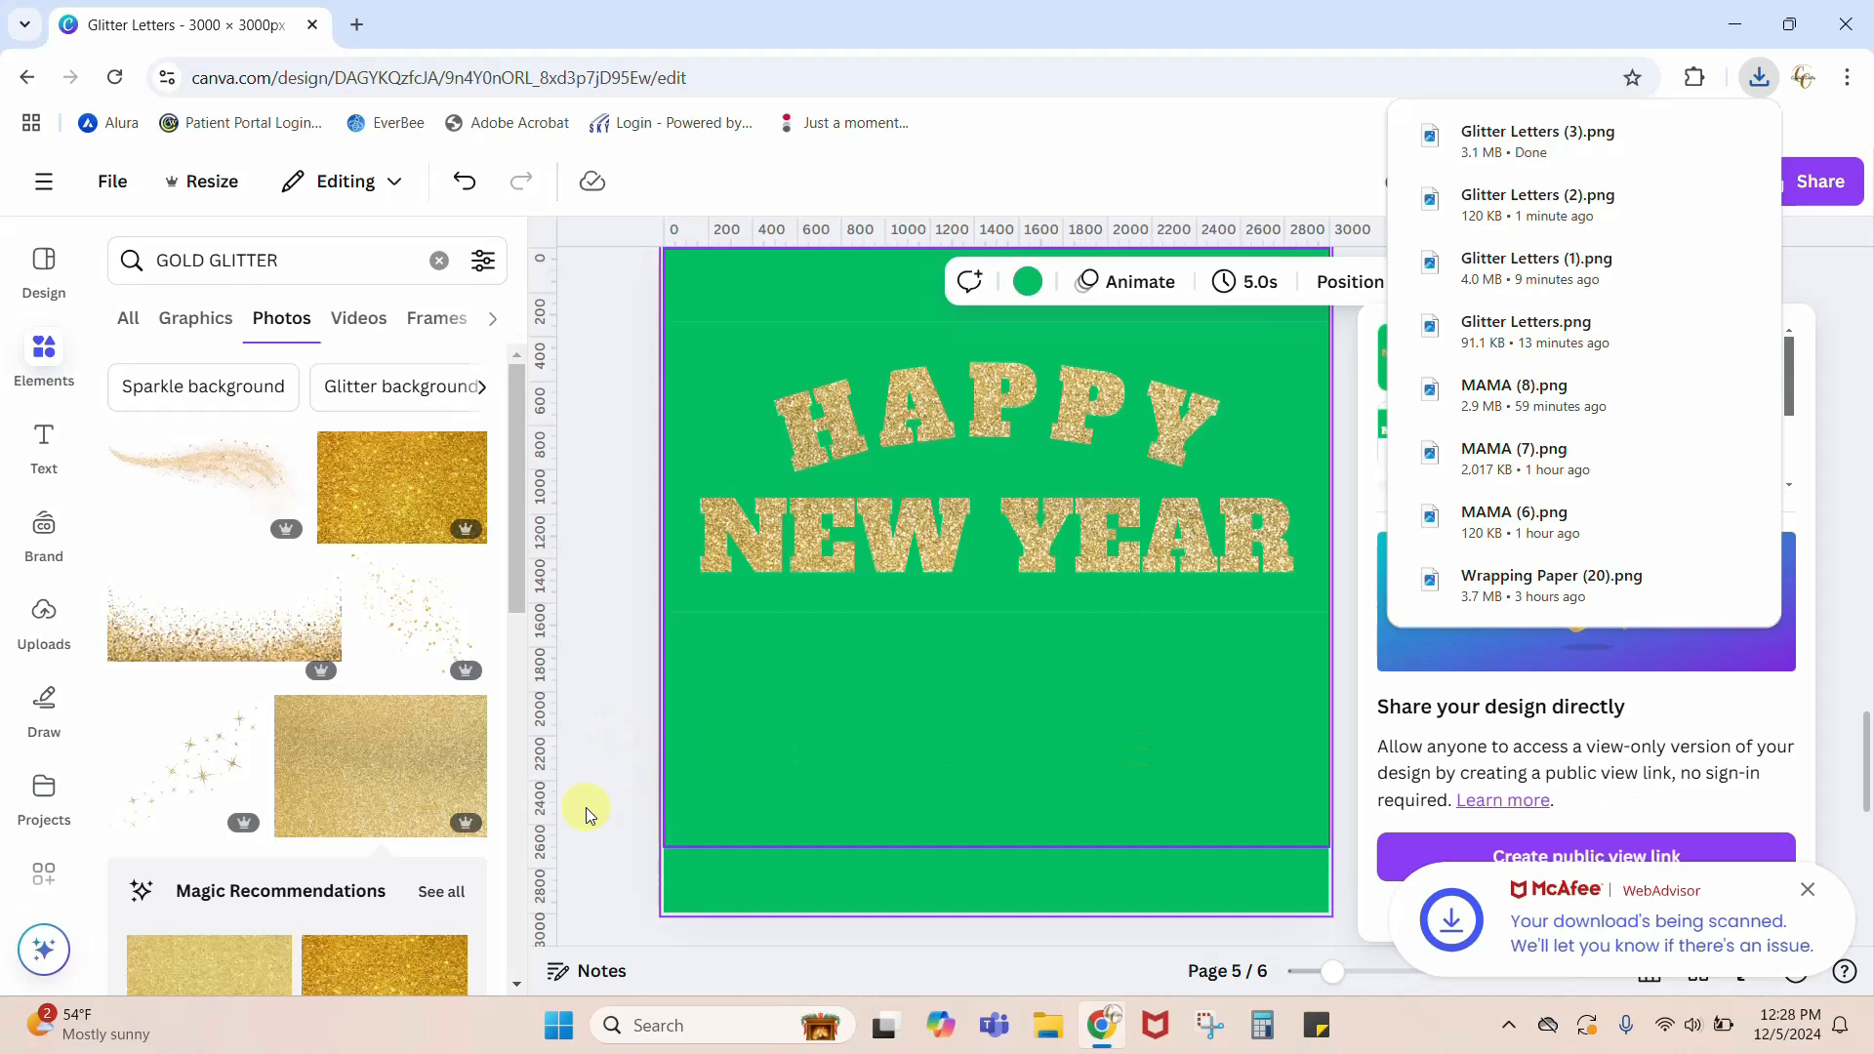
Step: Delete the lettering image, the glitter photo and the green background from page 5
click(845, 815)
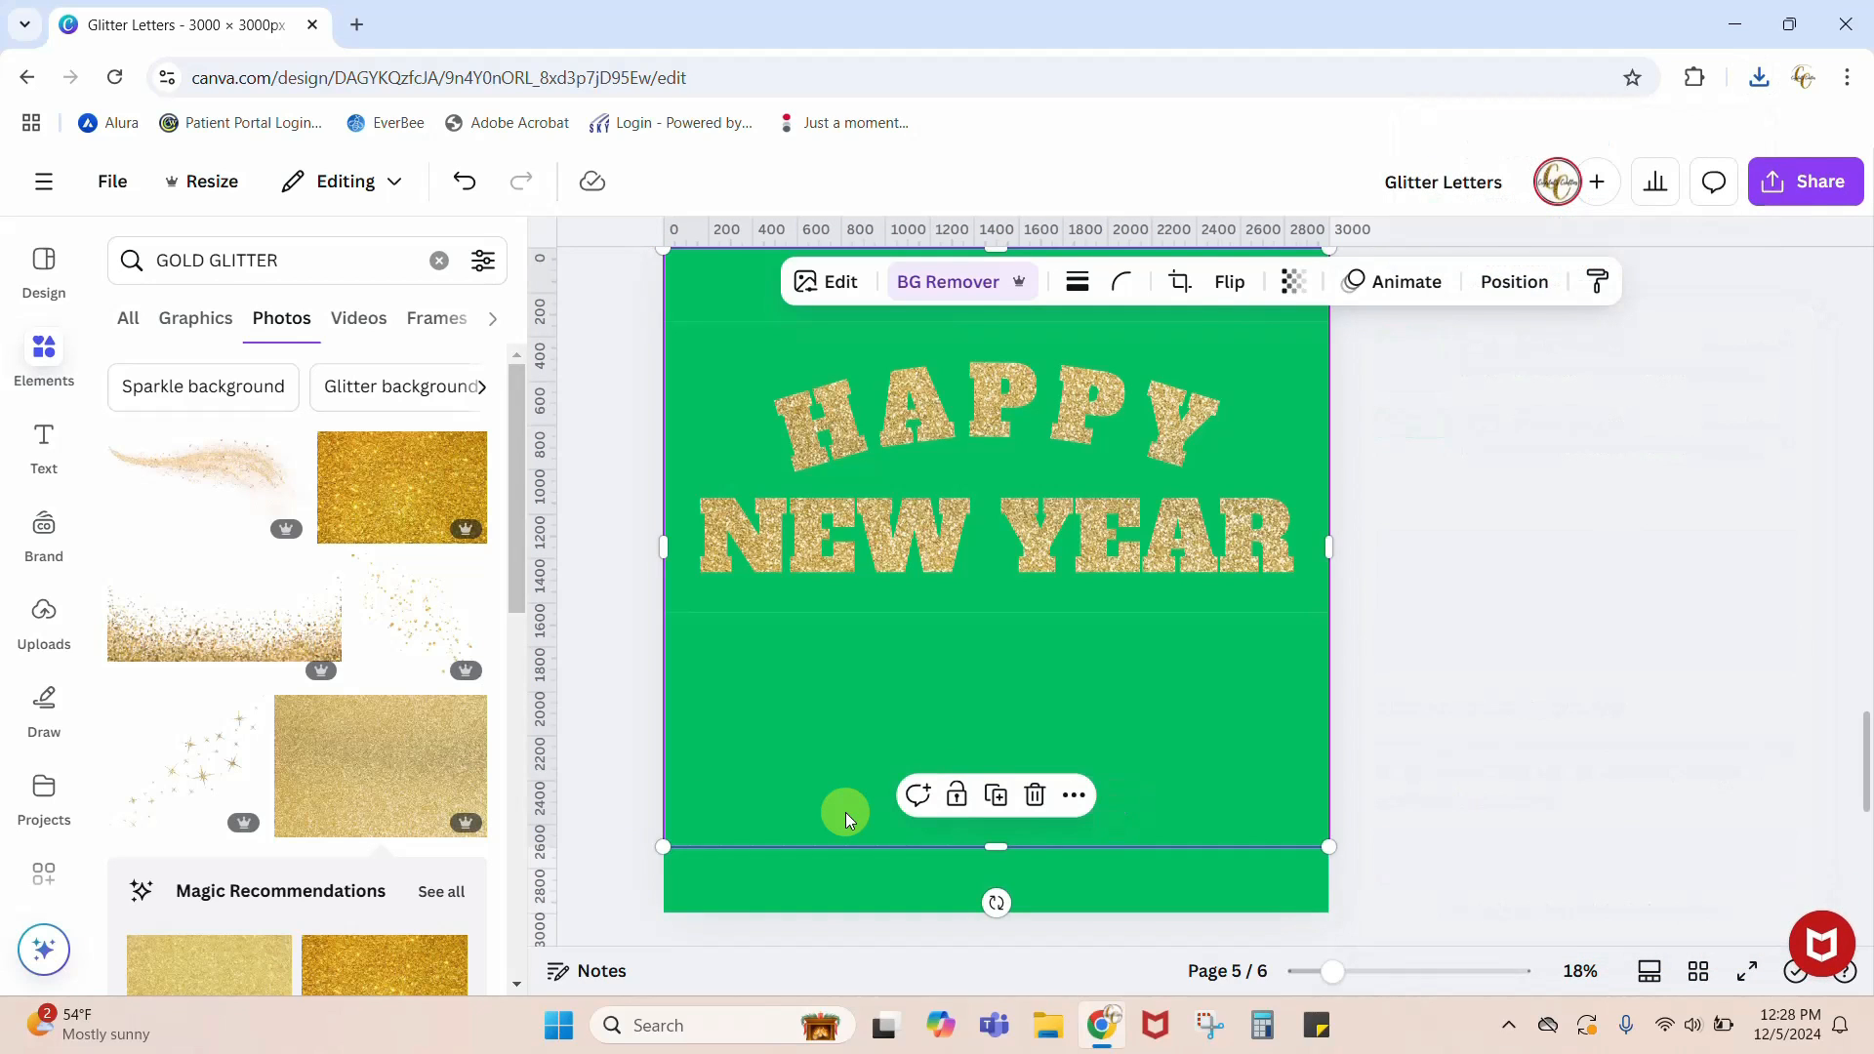
scroll(847, 813, up, 4)
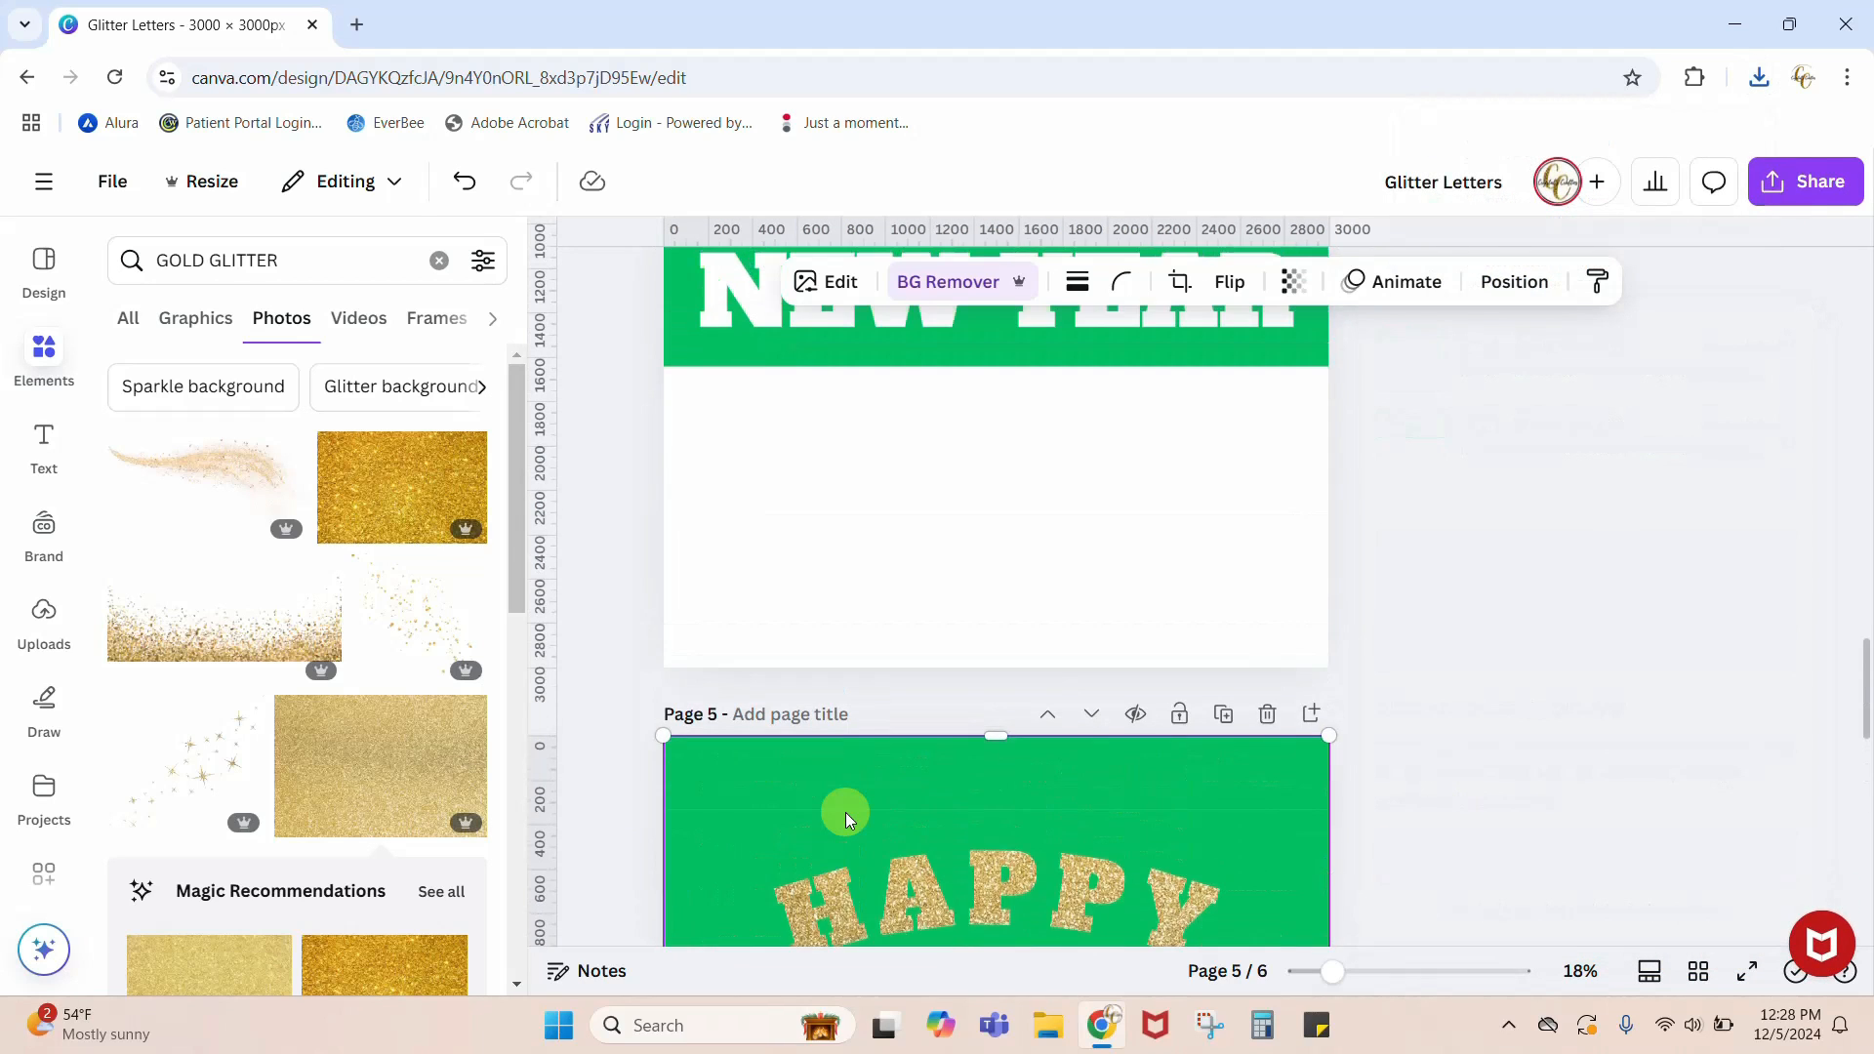
key(Delete)
click(847, 849)
key(Delete)
key(Delete)
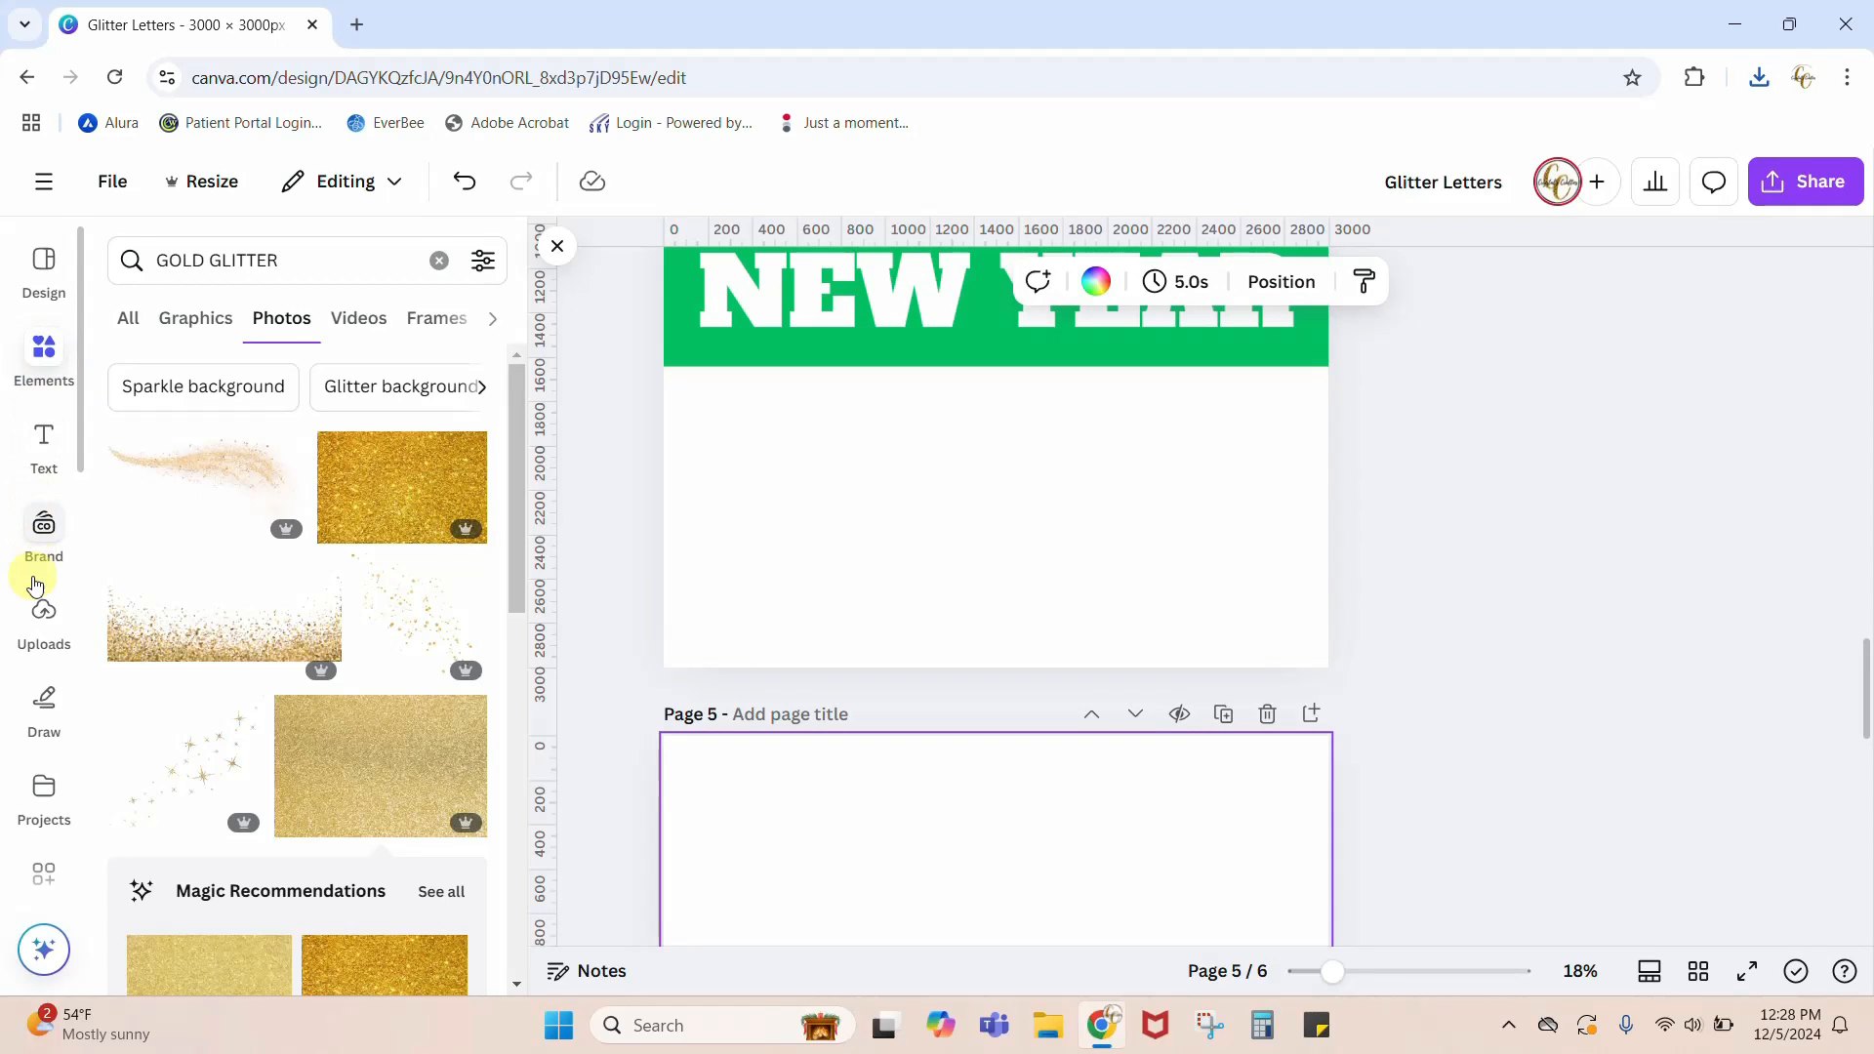
Step: Upload the downloaded Glitter Letters (3) PNG file to the design's image uploads
click(41, 620)
click(263, 320)
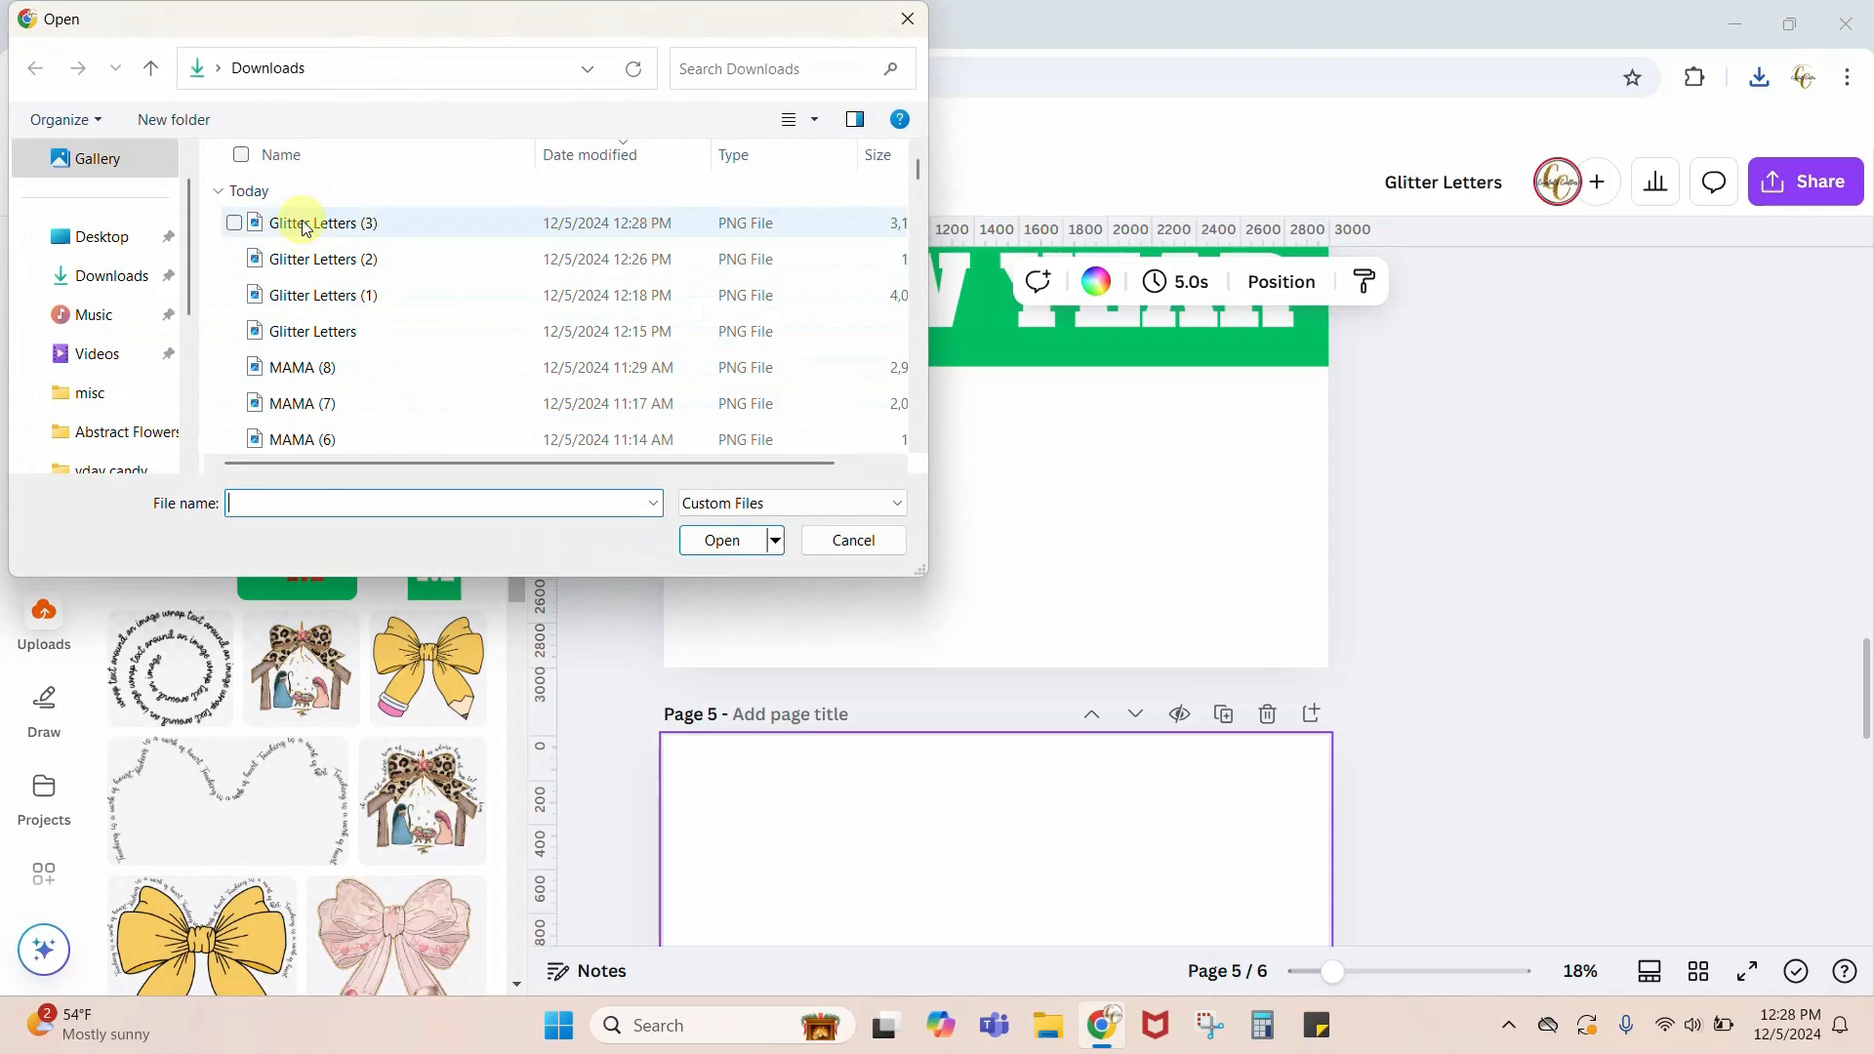
click(293, 223)
click(746, 542)
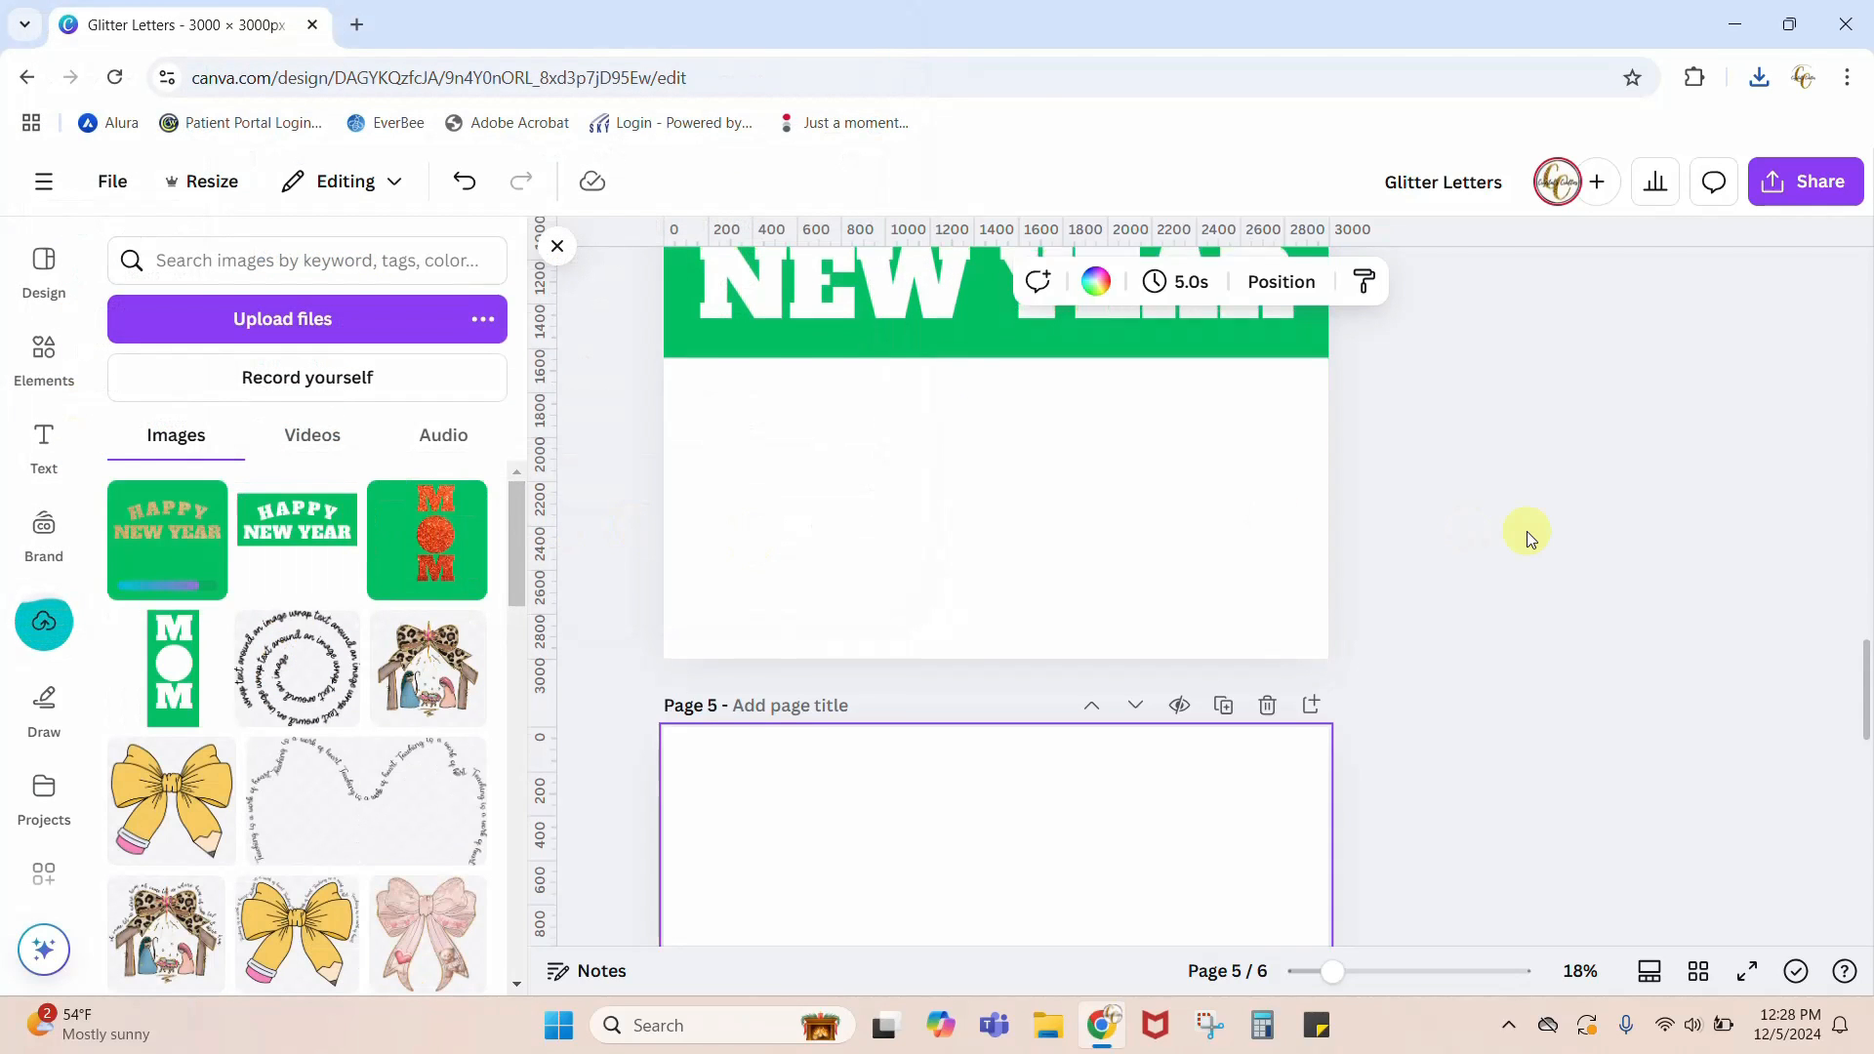
Step: Place the uploaded gold-lettered HAPPY NEW YEAR image on page 5, enlarge it to fill the page, and remove its green background
scroll(1527, 531, down, 5)
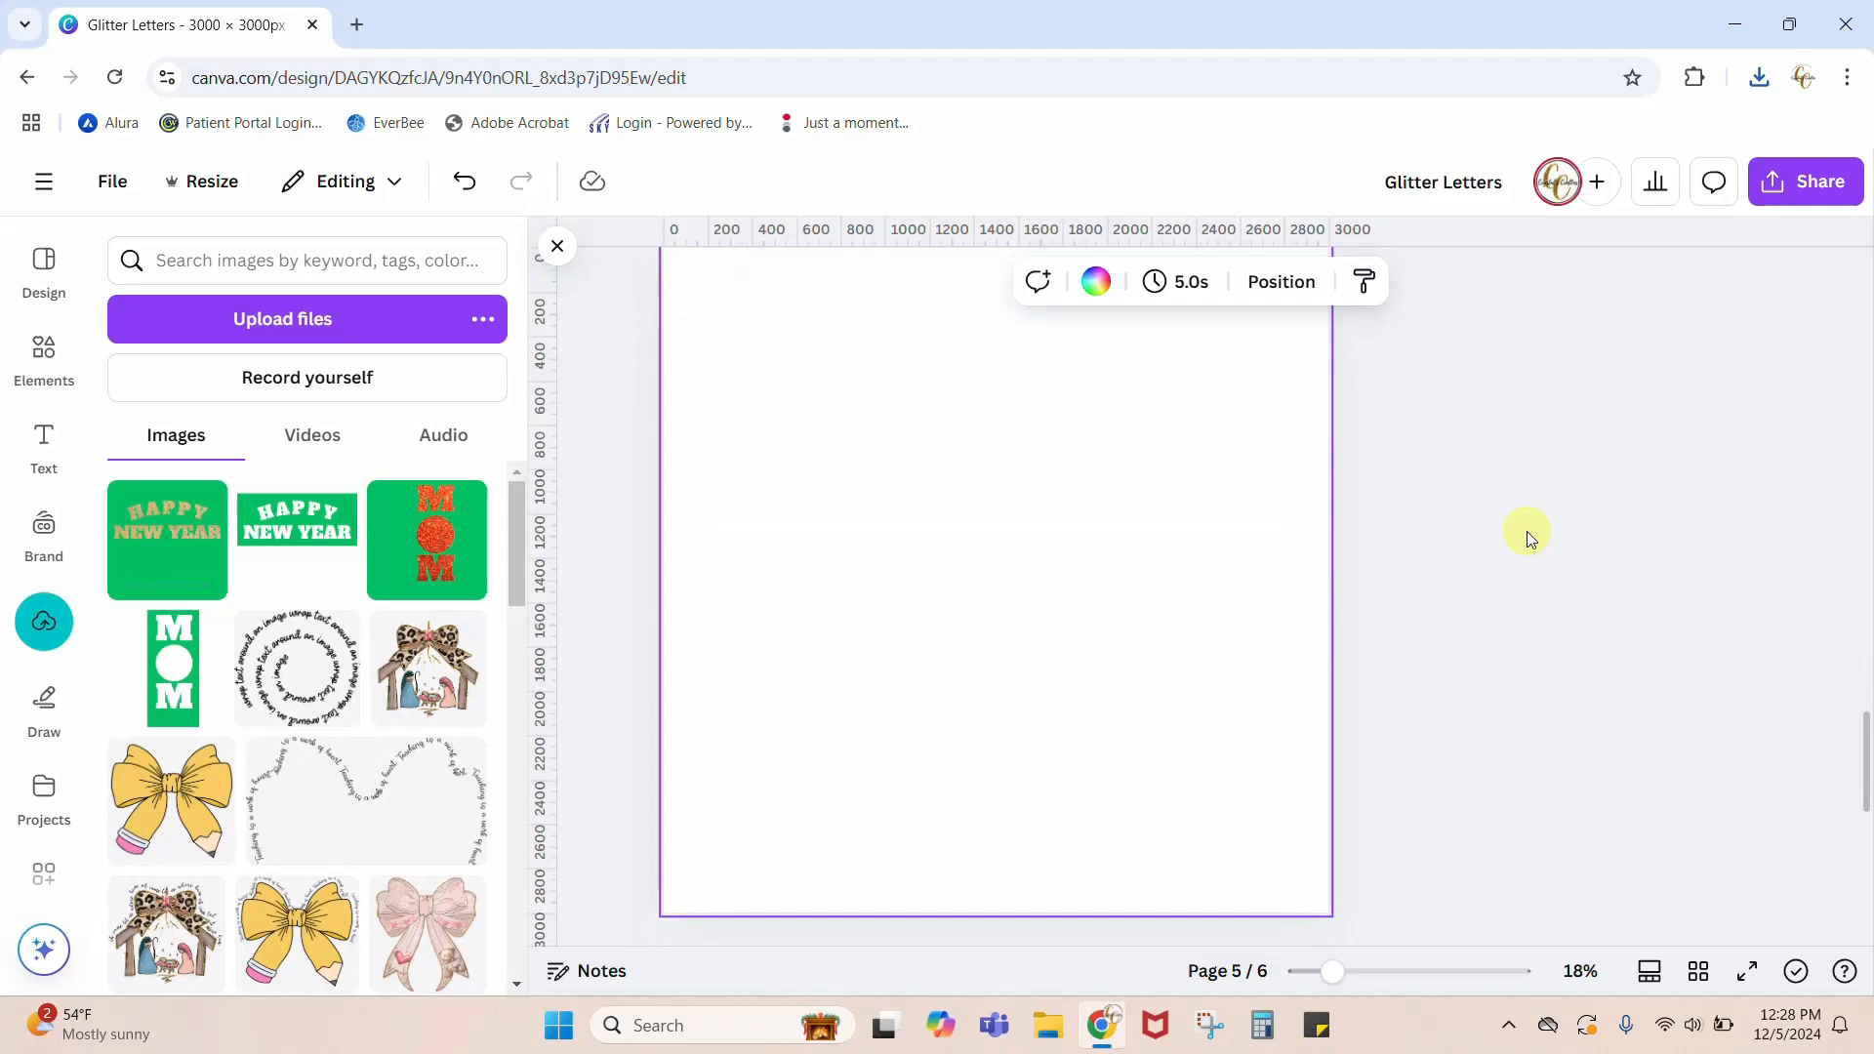
click(161, 555)
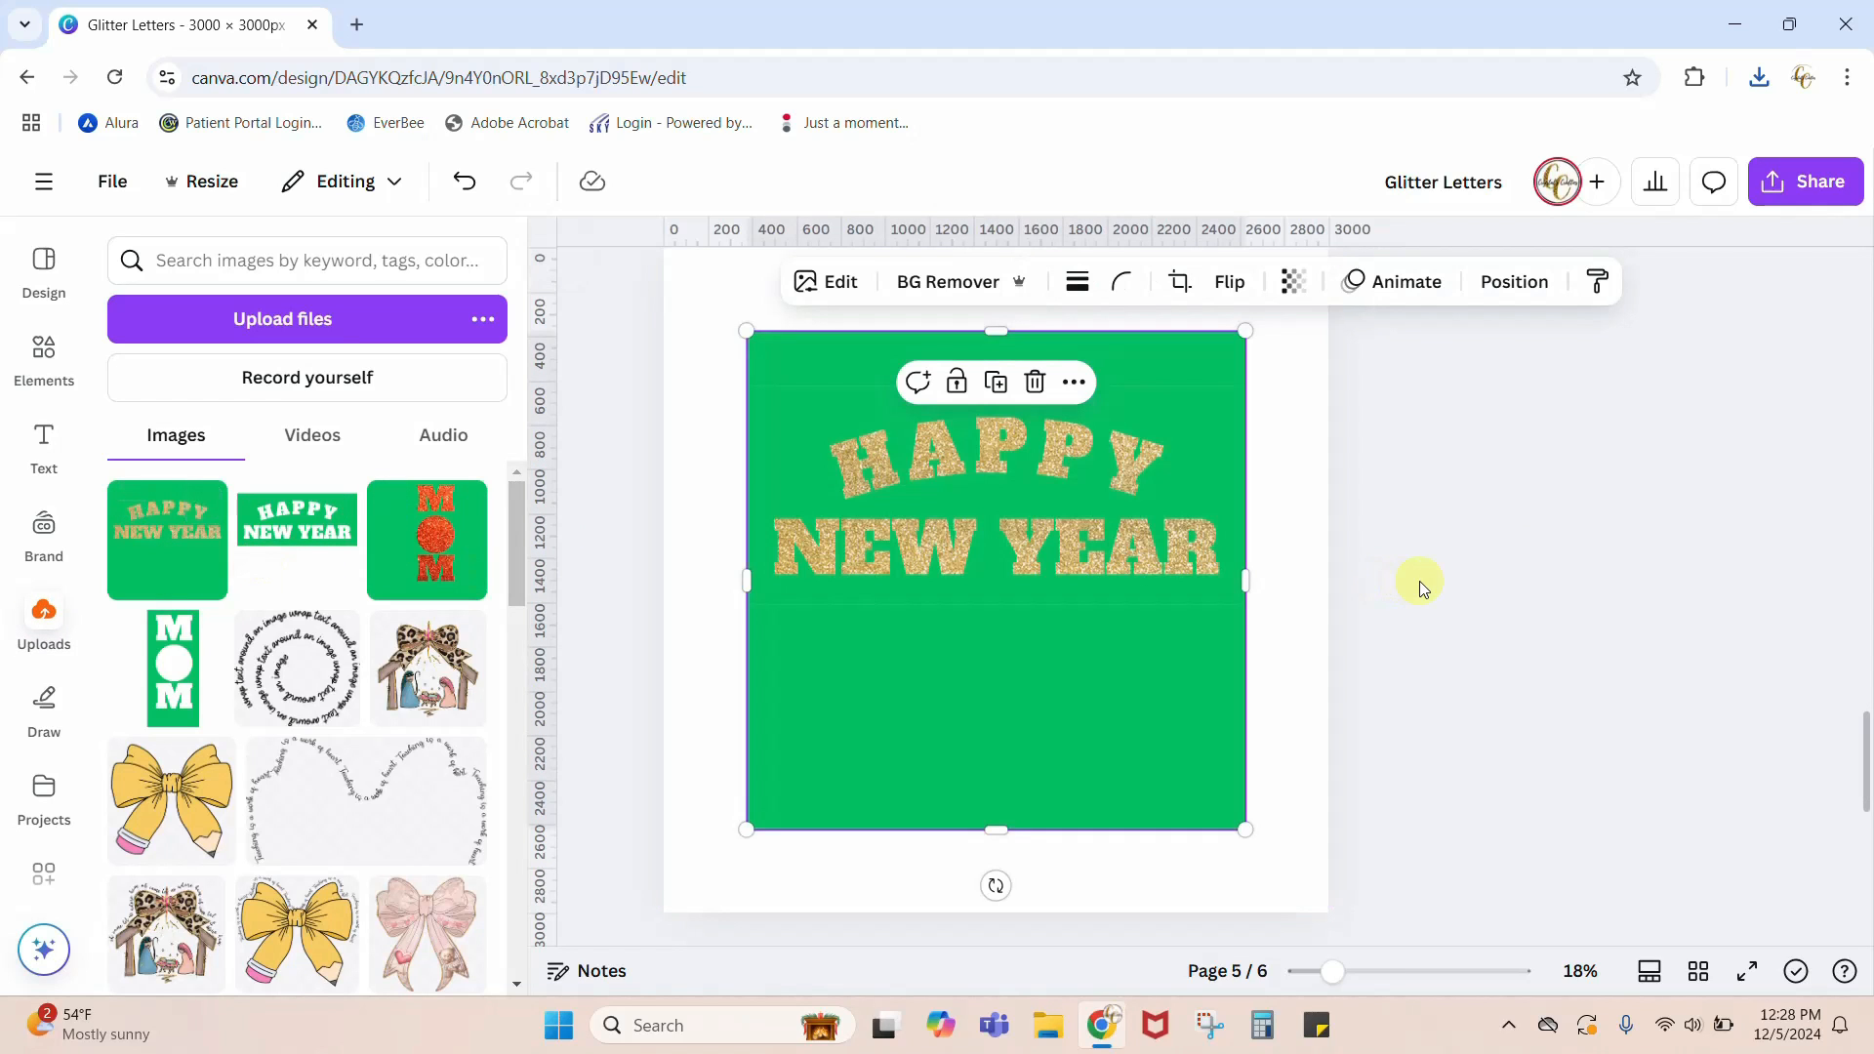
scroll(1467, 611, up, 2)
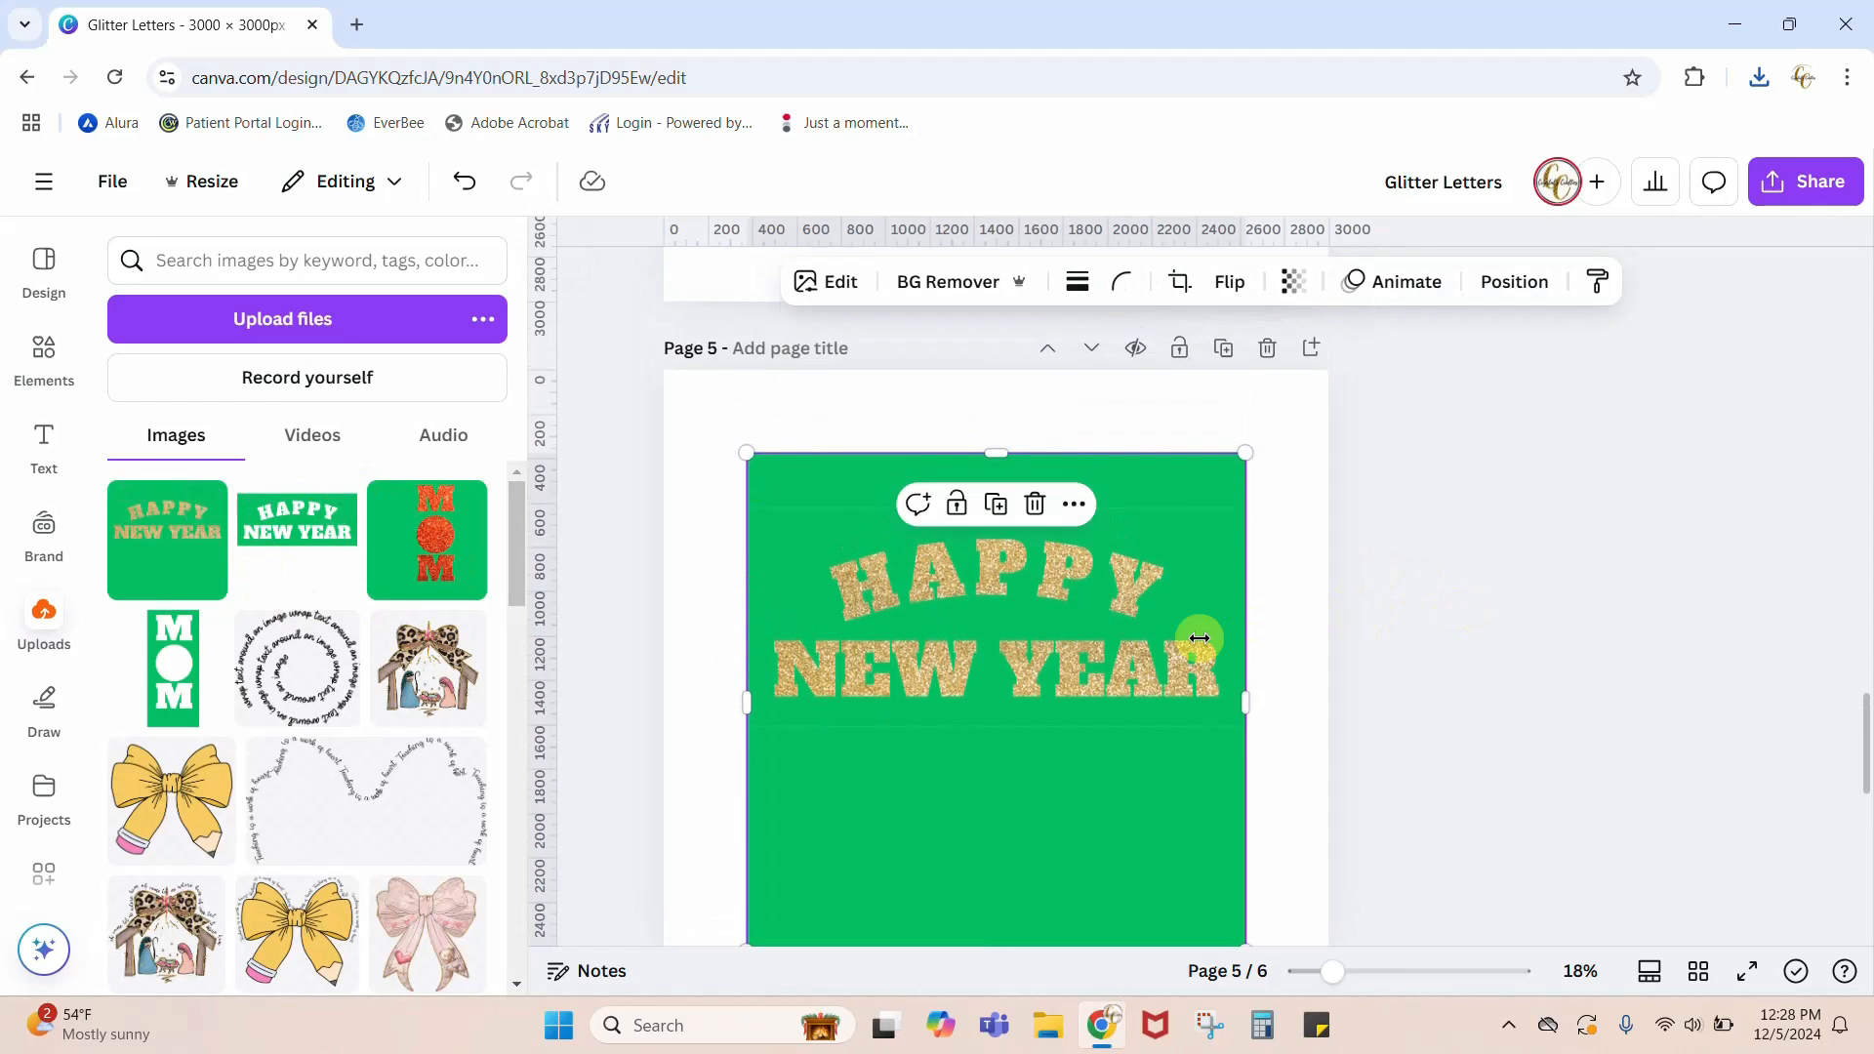
drag(932, 823, 849, 740)
scroll(1415, 715, down, 2)
drag(1163, 746, 1322, 914)
click(915, 275)
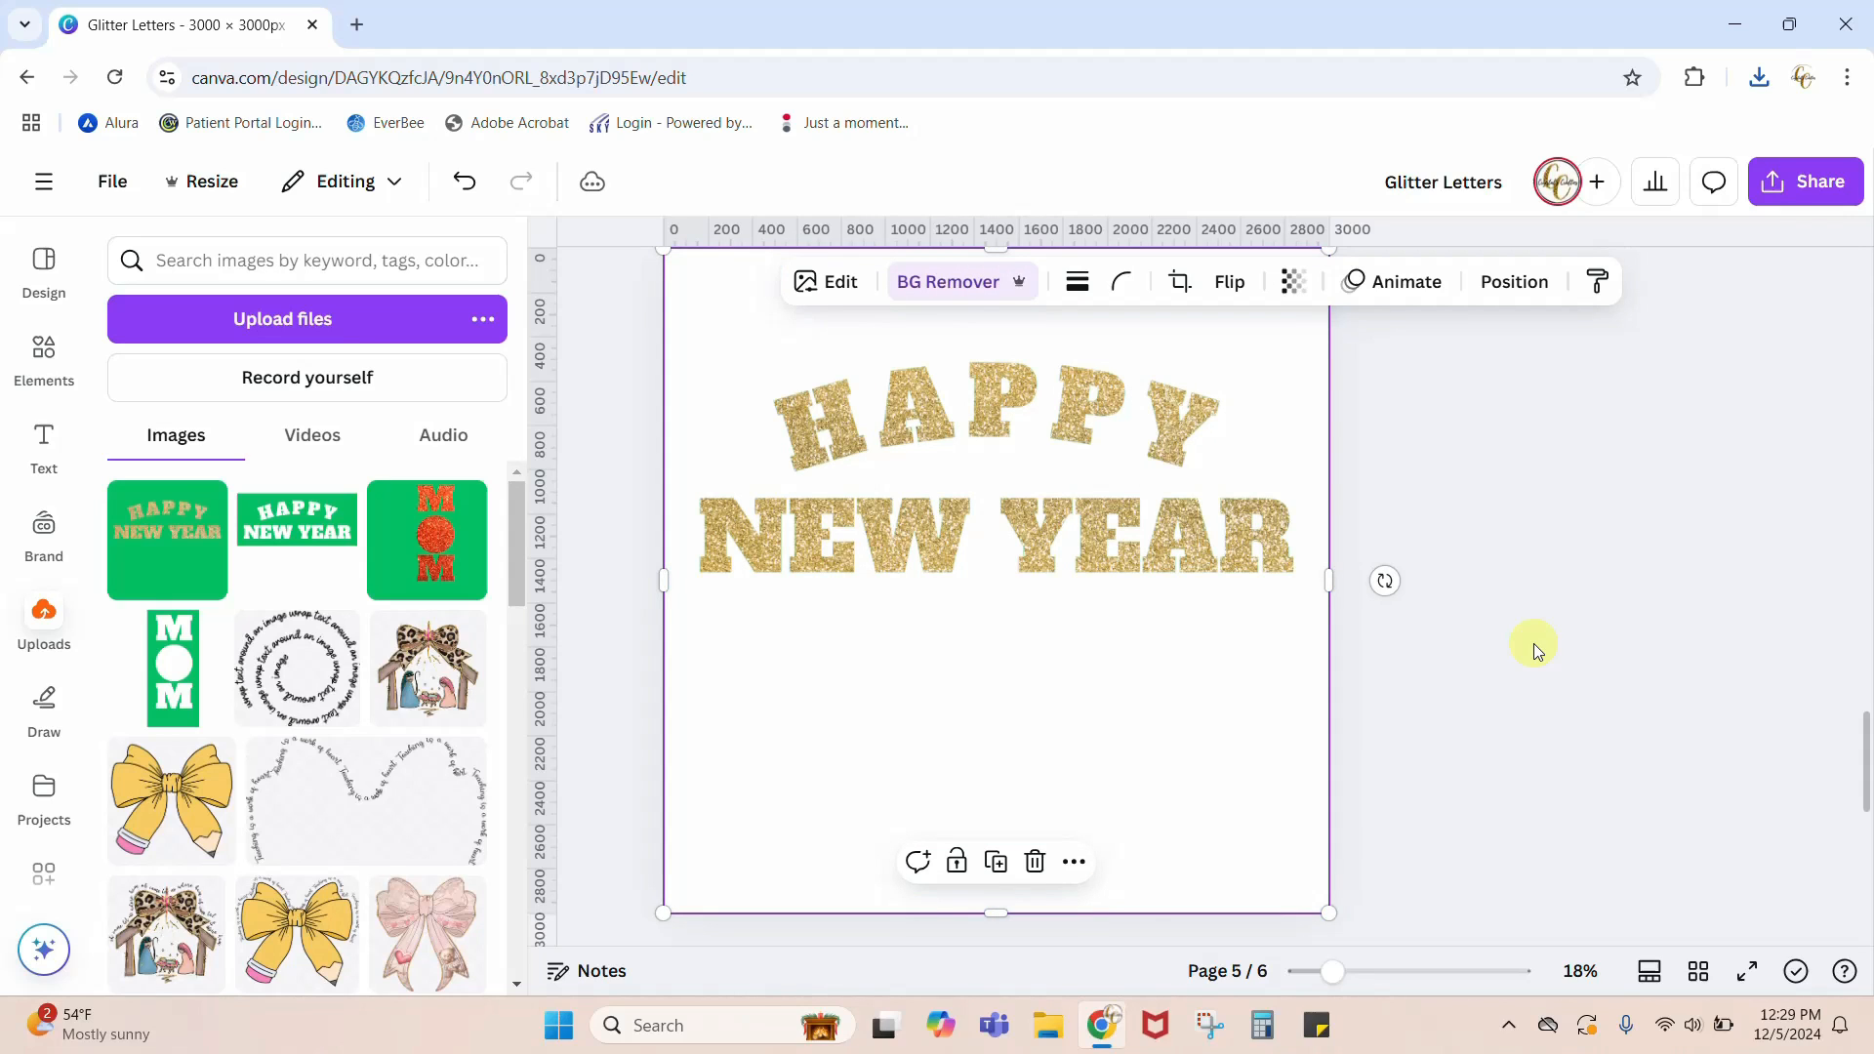
scroll(1536, 649, up, 5)
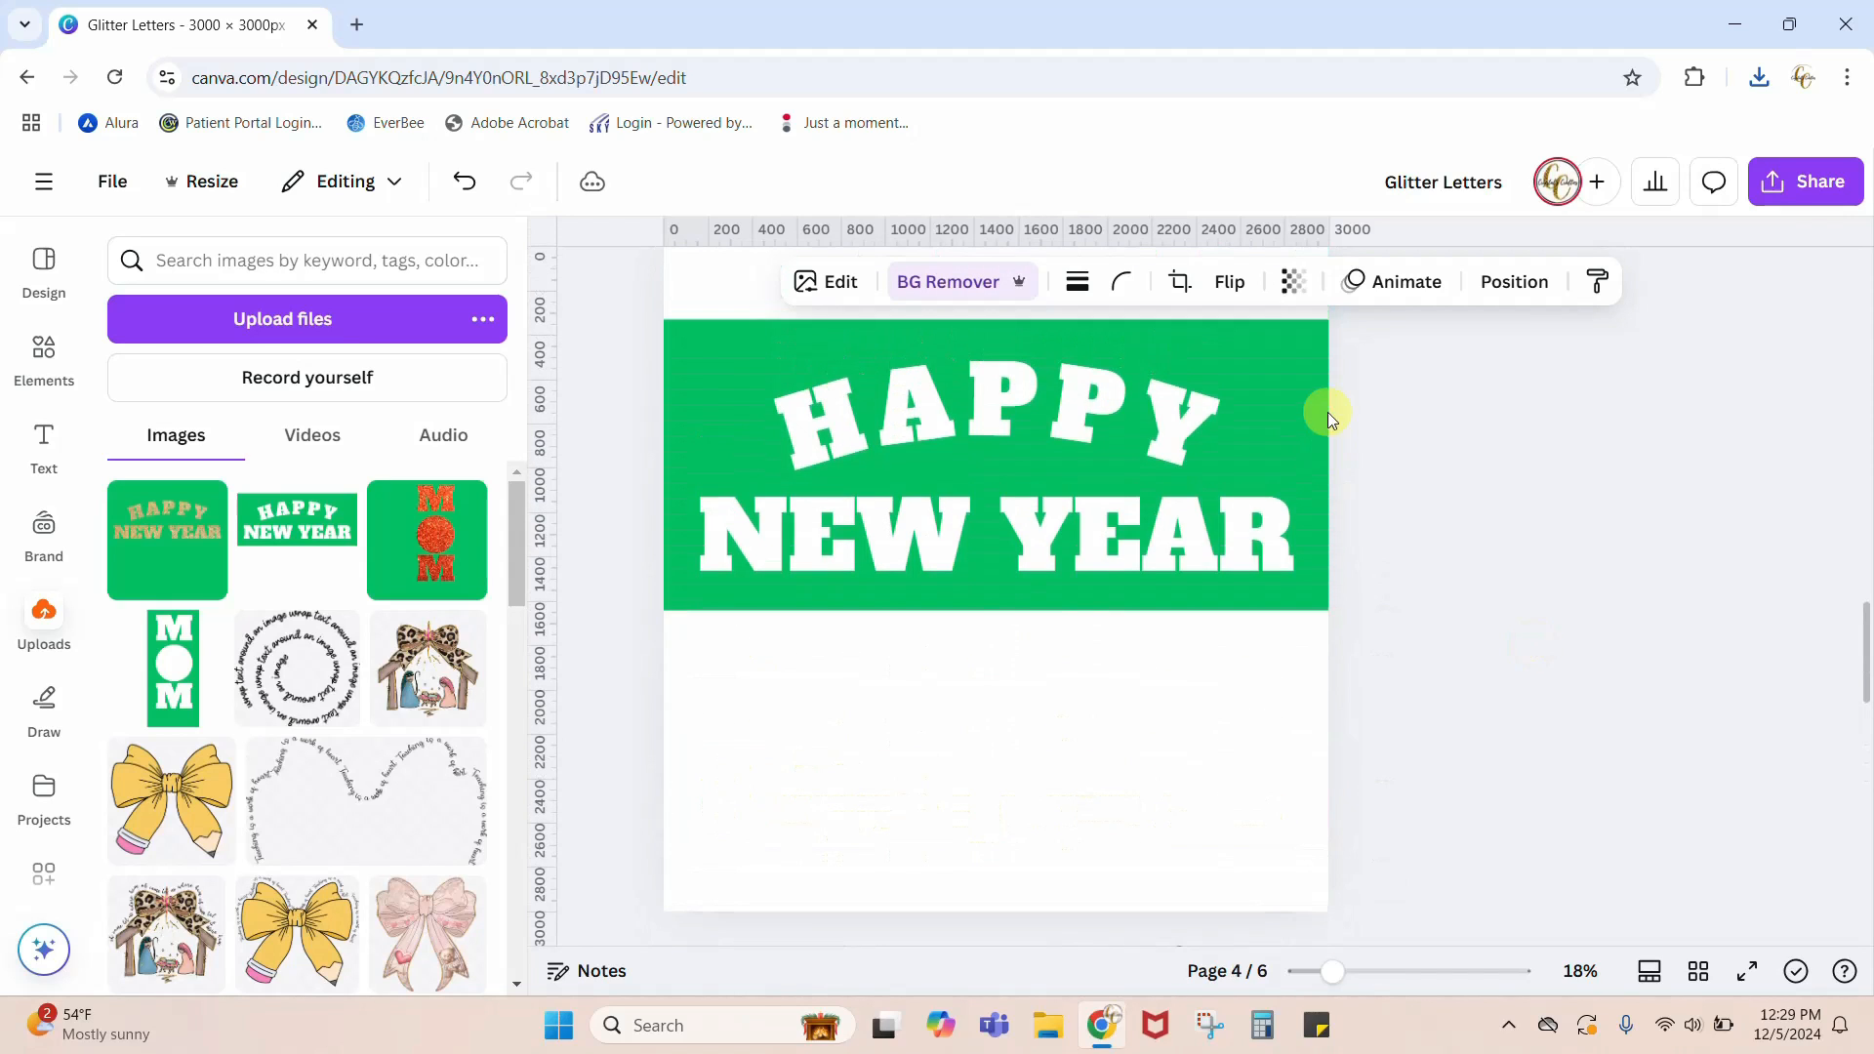
Step: Delete the green rectangle from page 4 and set the HAPPY and NEW YEAR text colors to black
click(1296, 347)
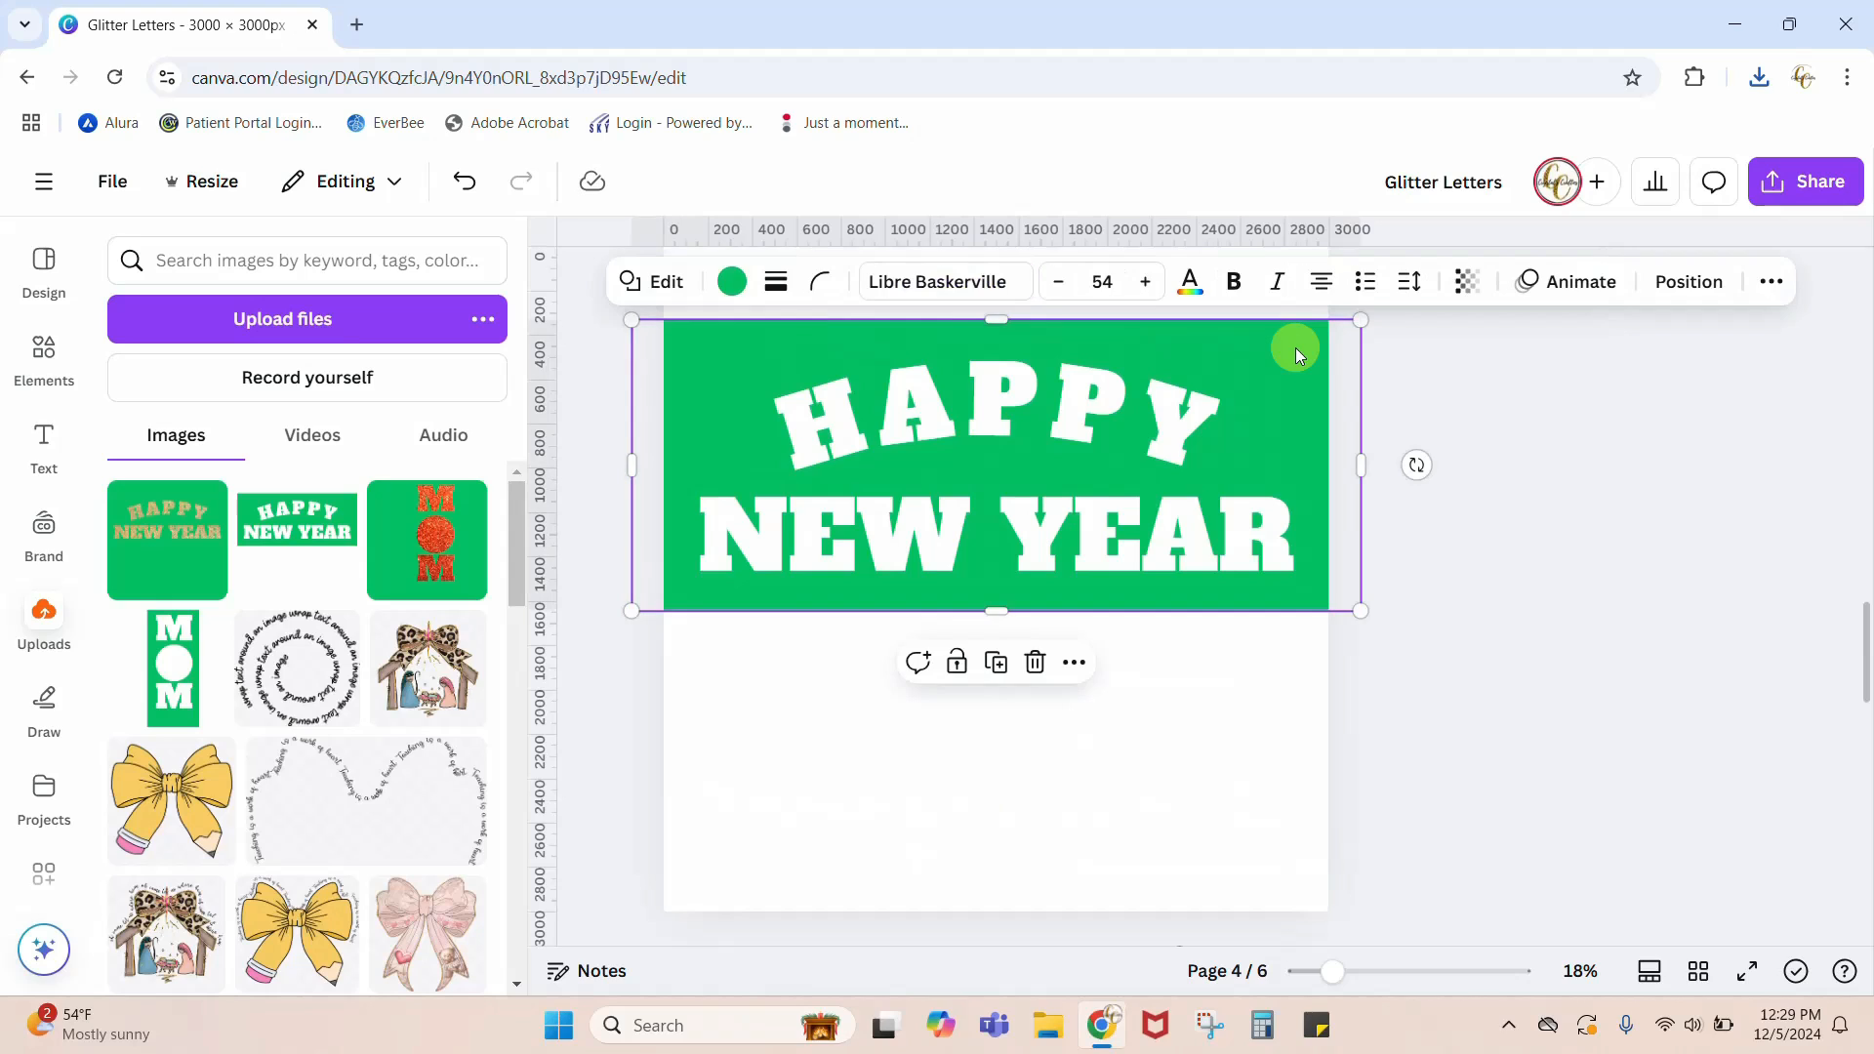
key(Delete)
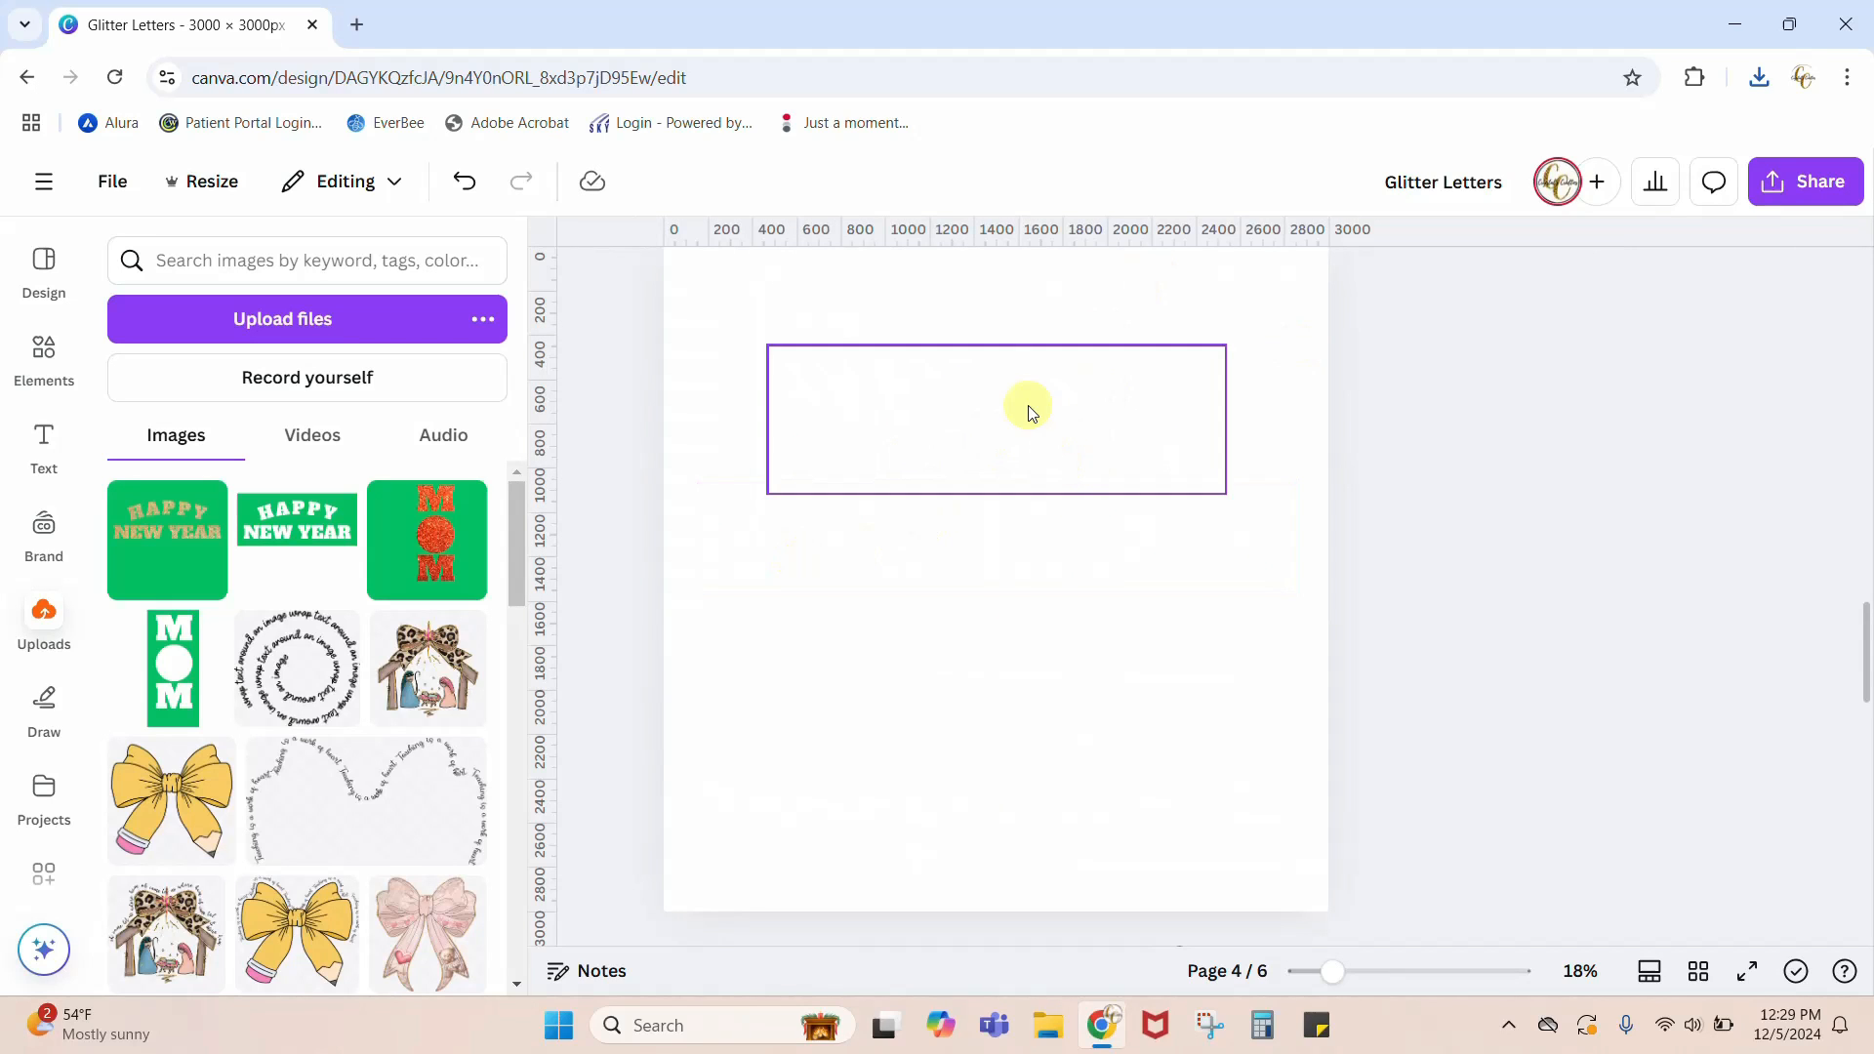
click(1027, 421)
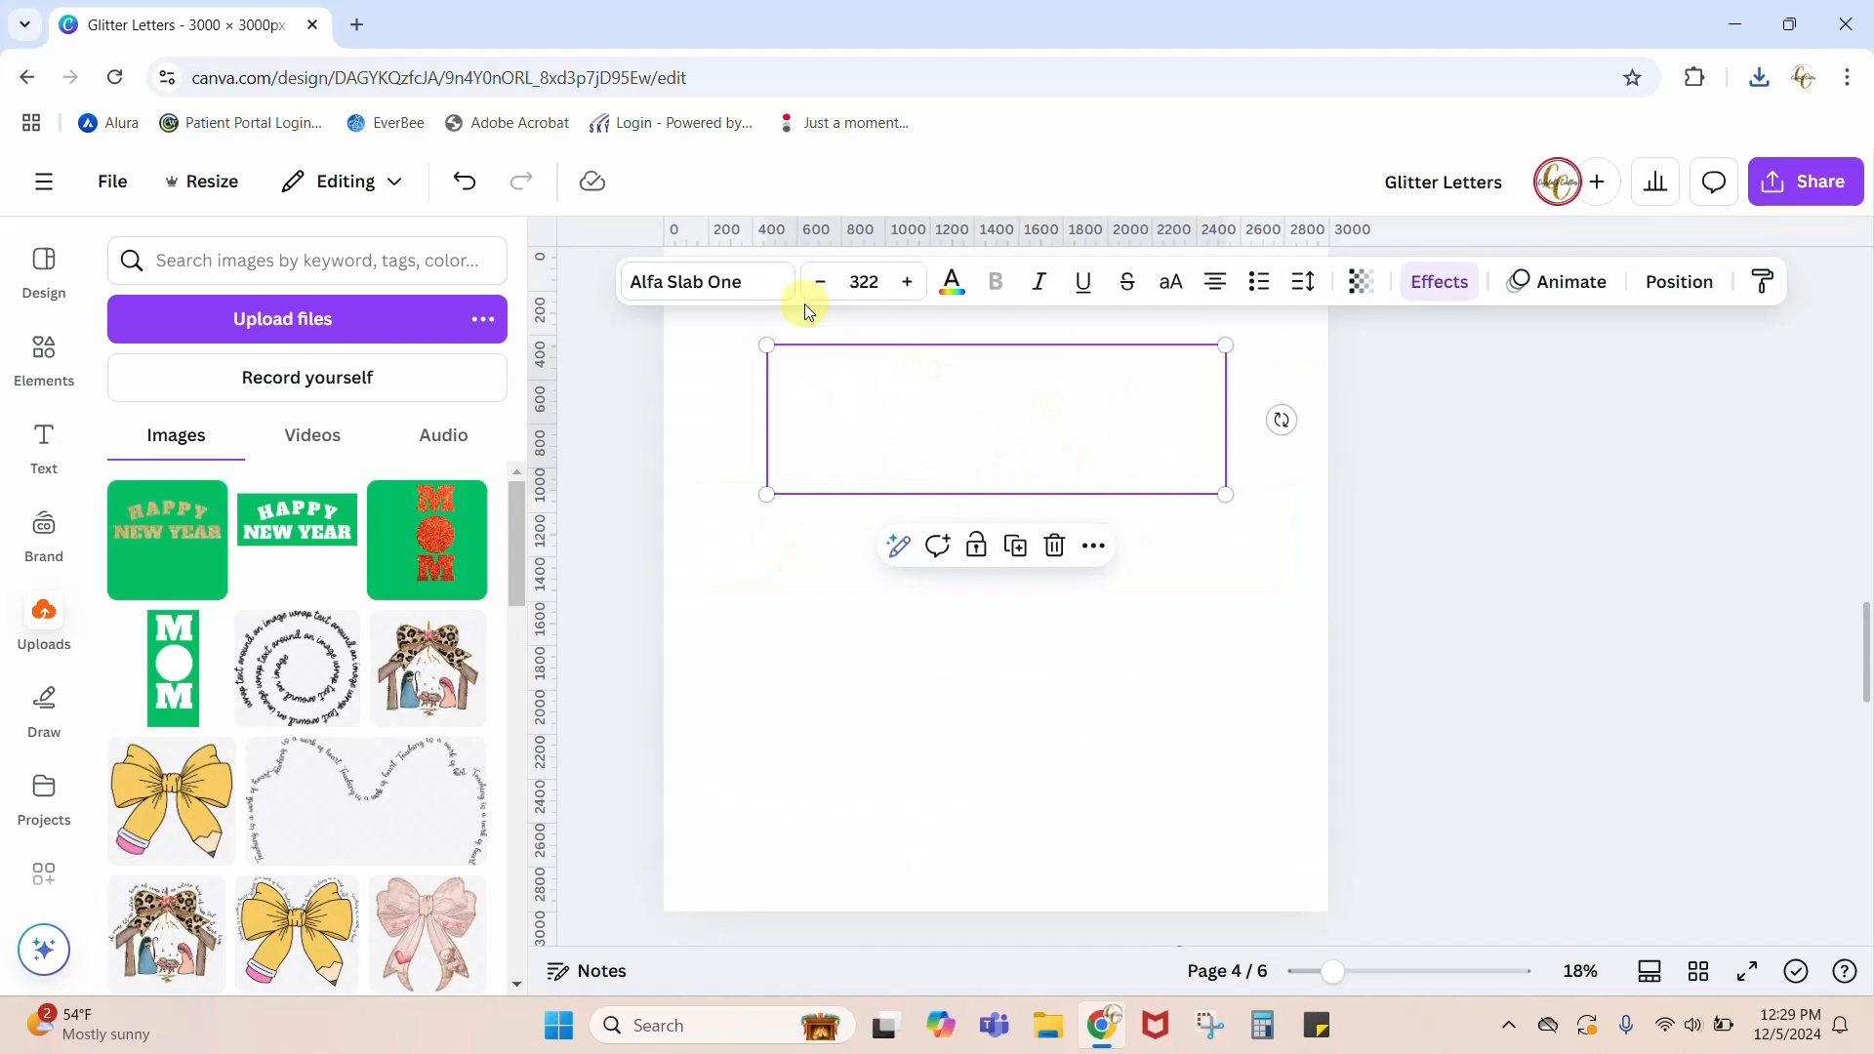
click(950, 282)
click(200, 444)
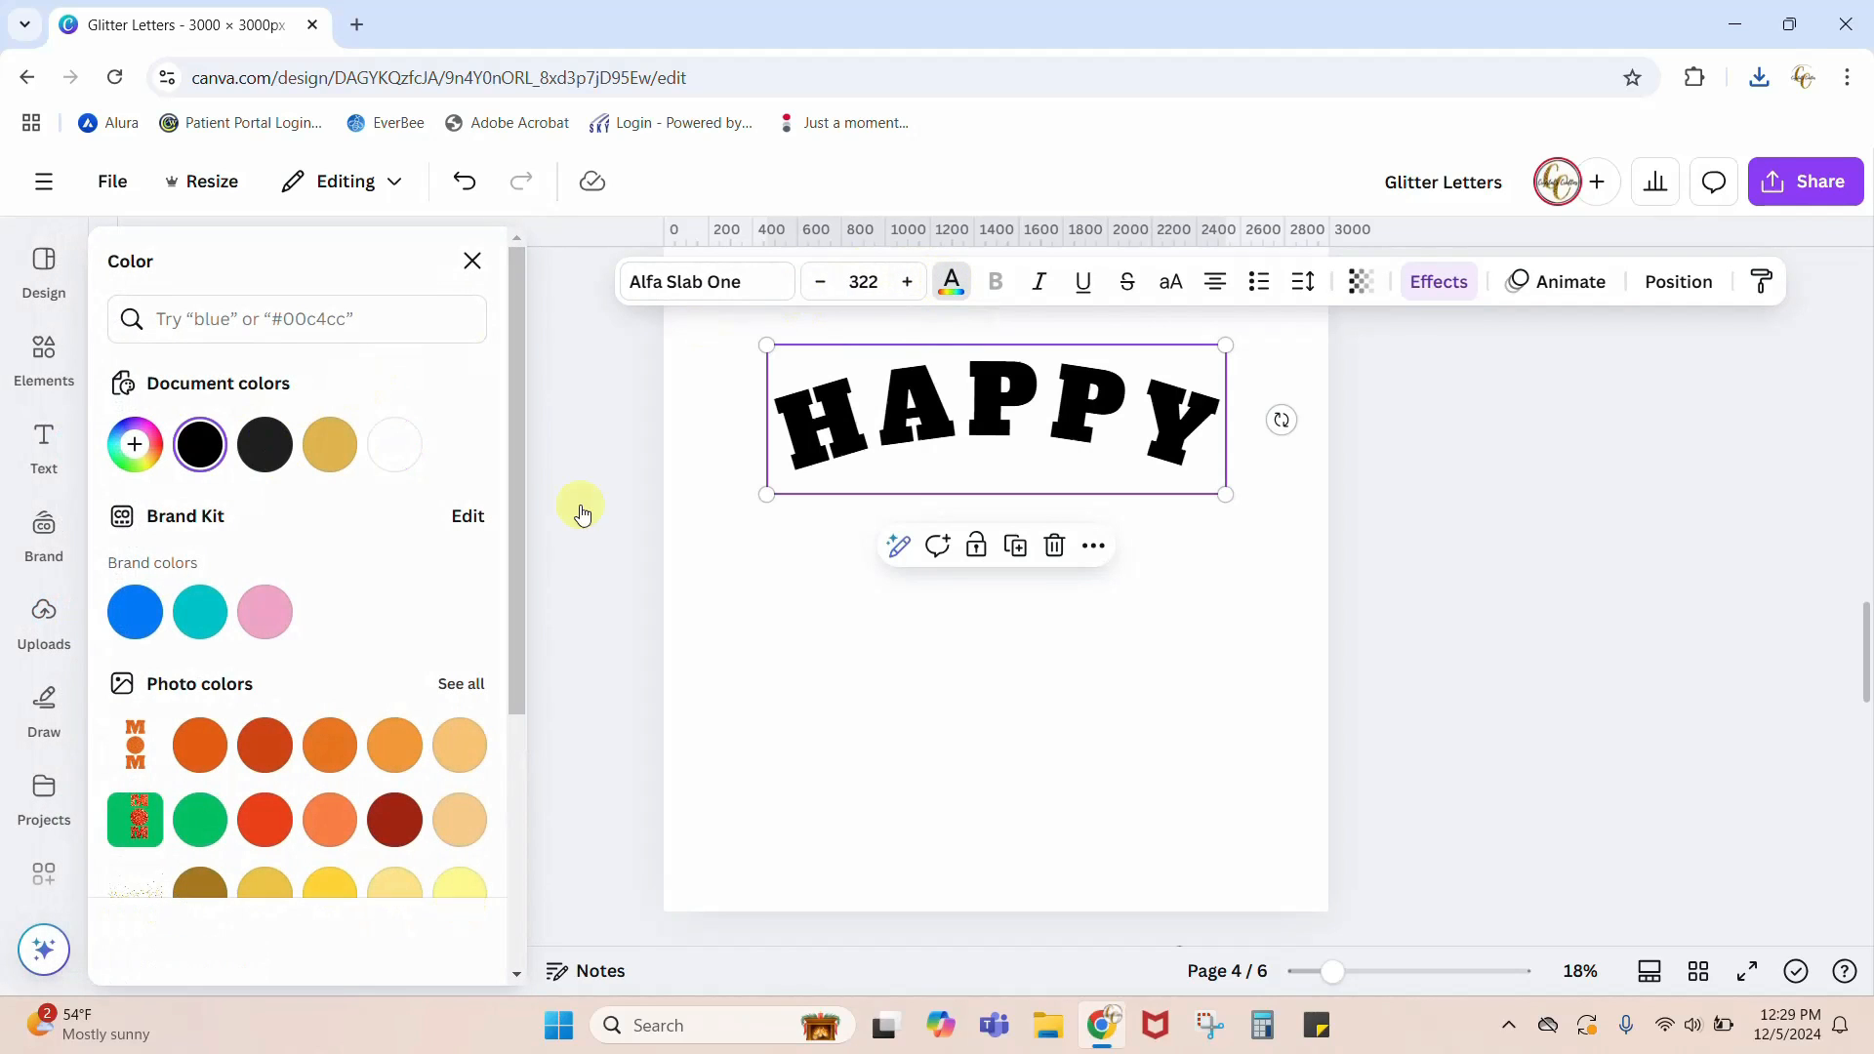
click(888, 483)
click(198, 454)
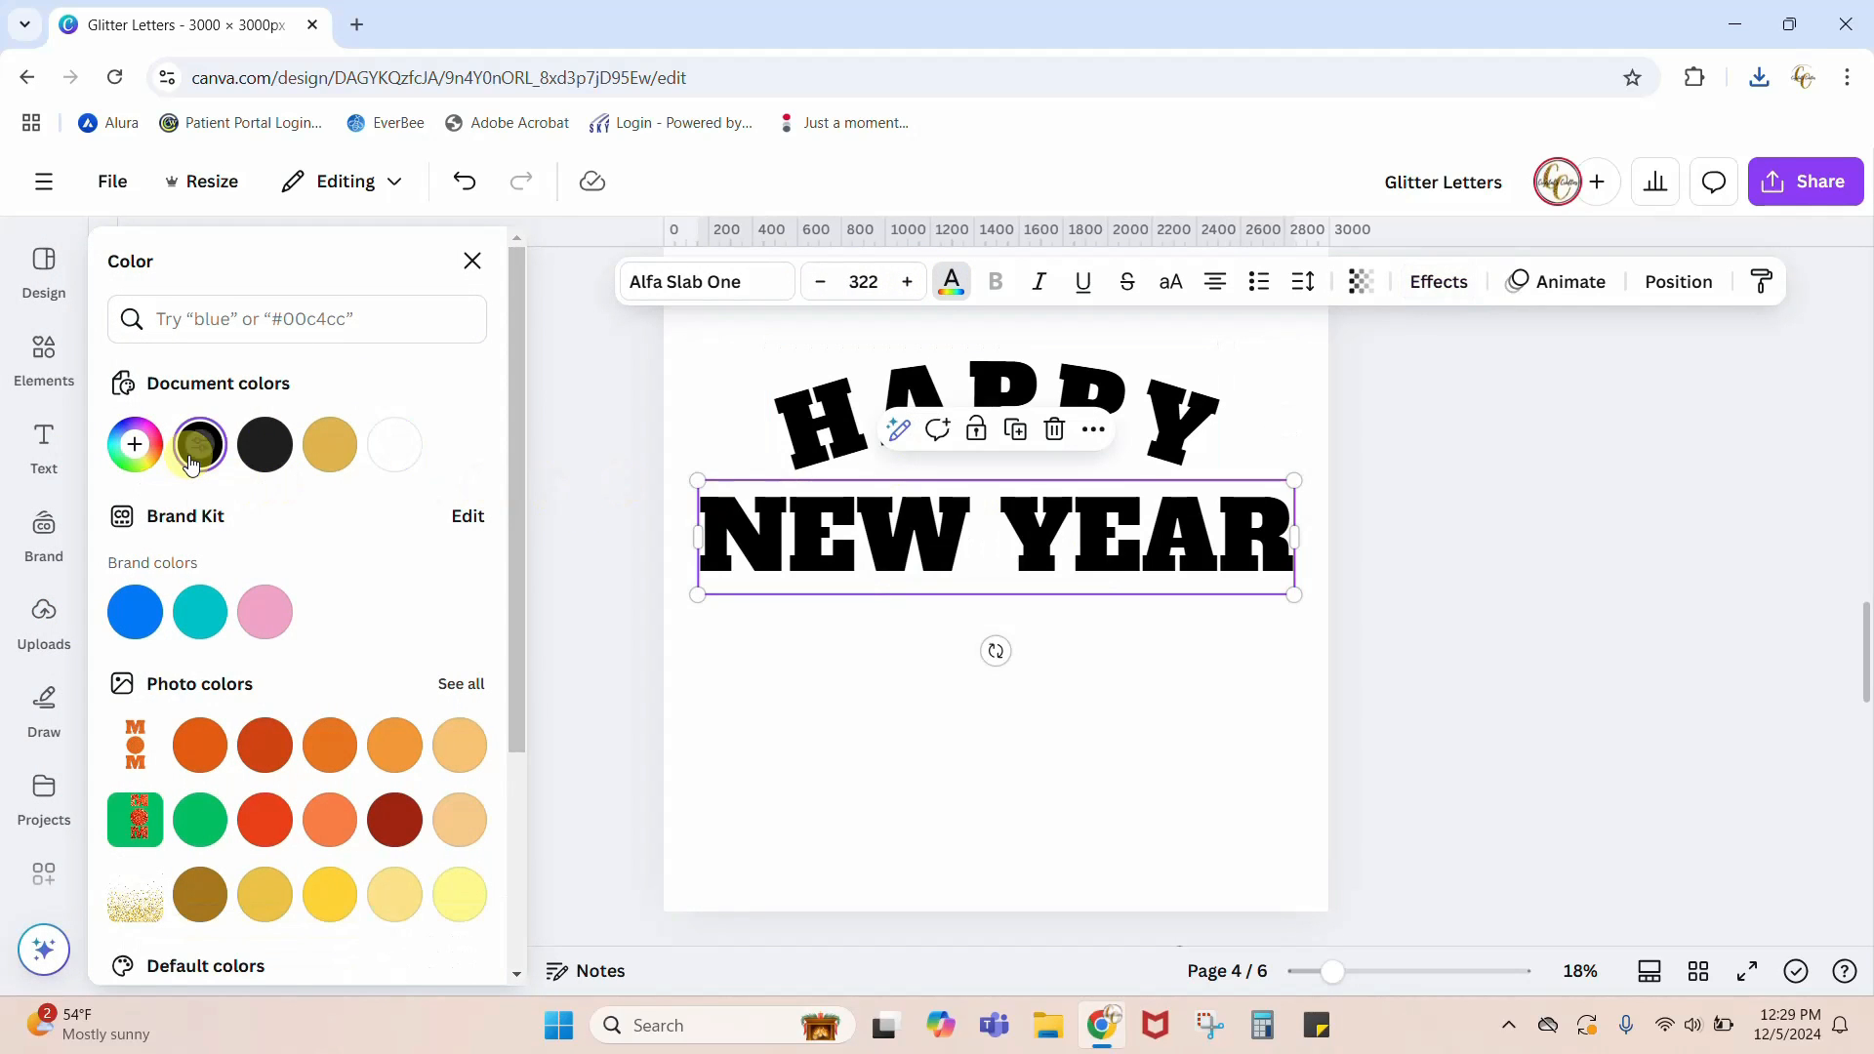
Step: Apply the Hollow text effect to both NEW YEAR and the curved HAPPY on page 4
click(995, 581)
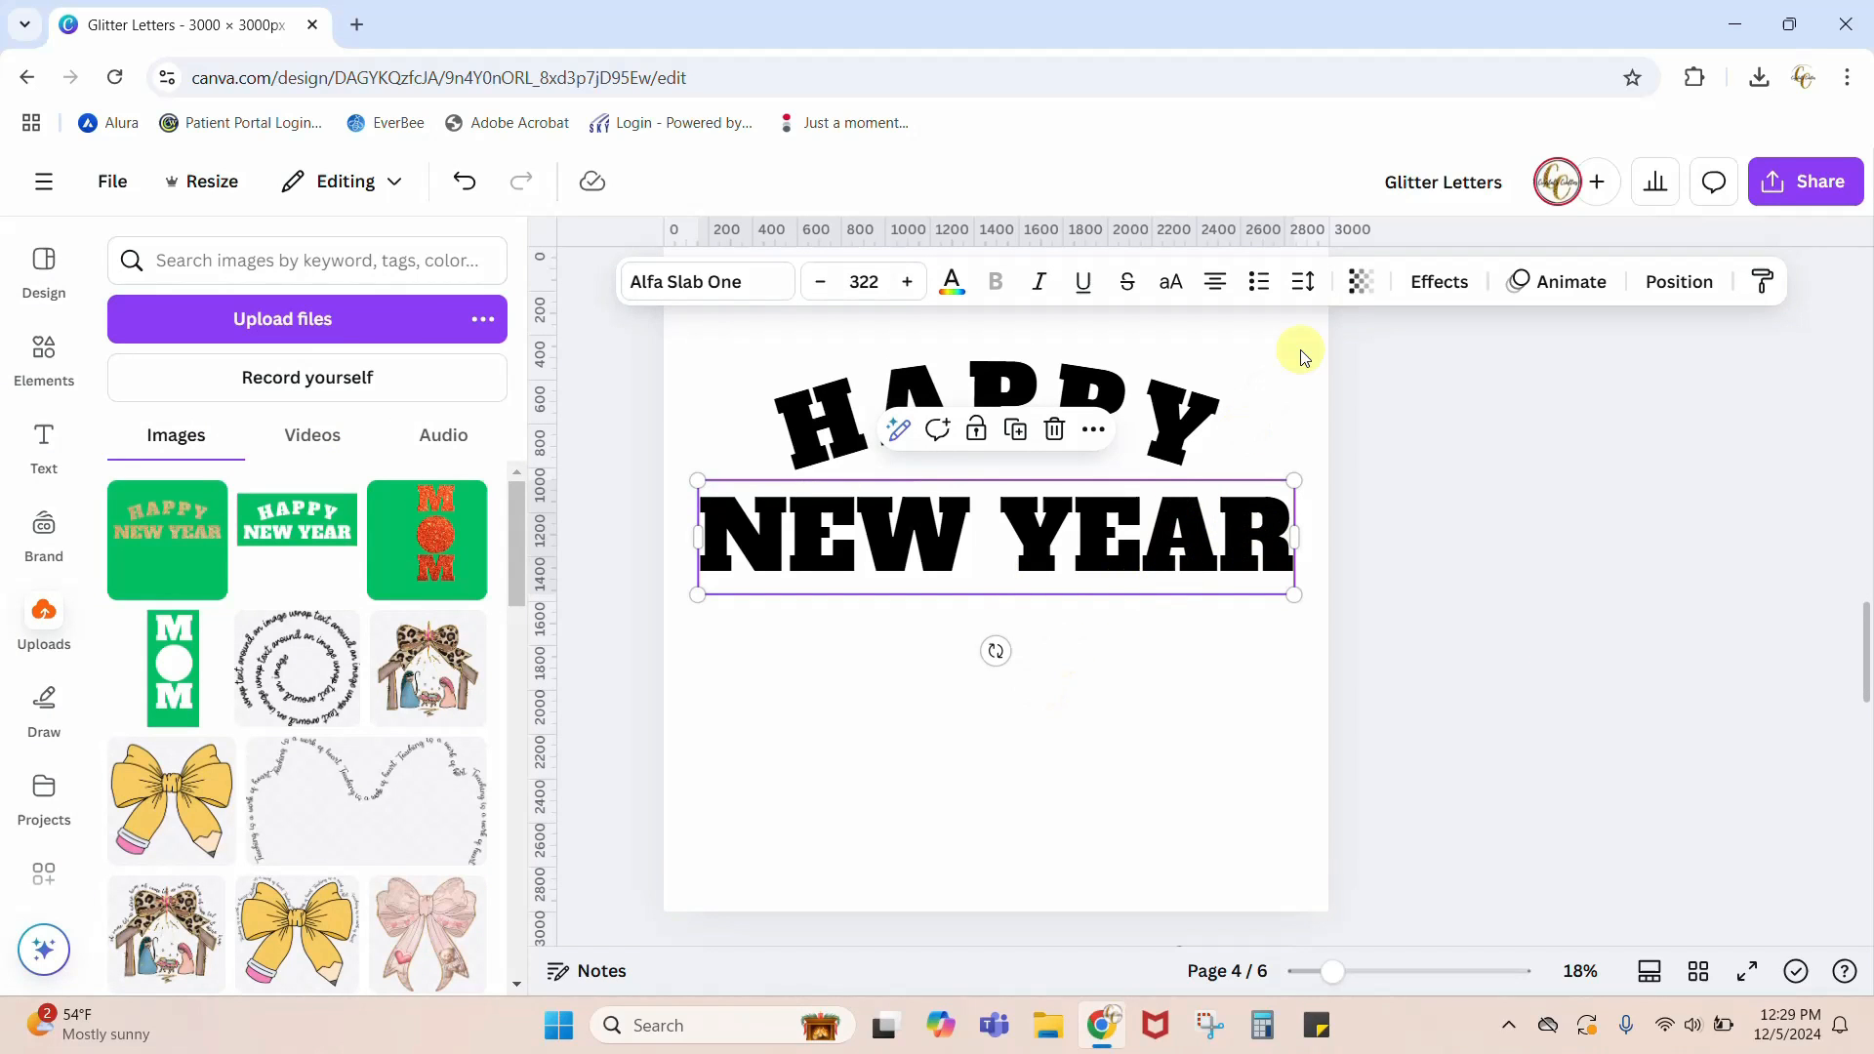
click(1437, 281)
click(168, 557)
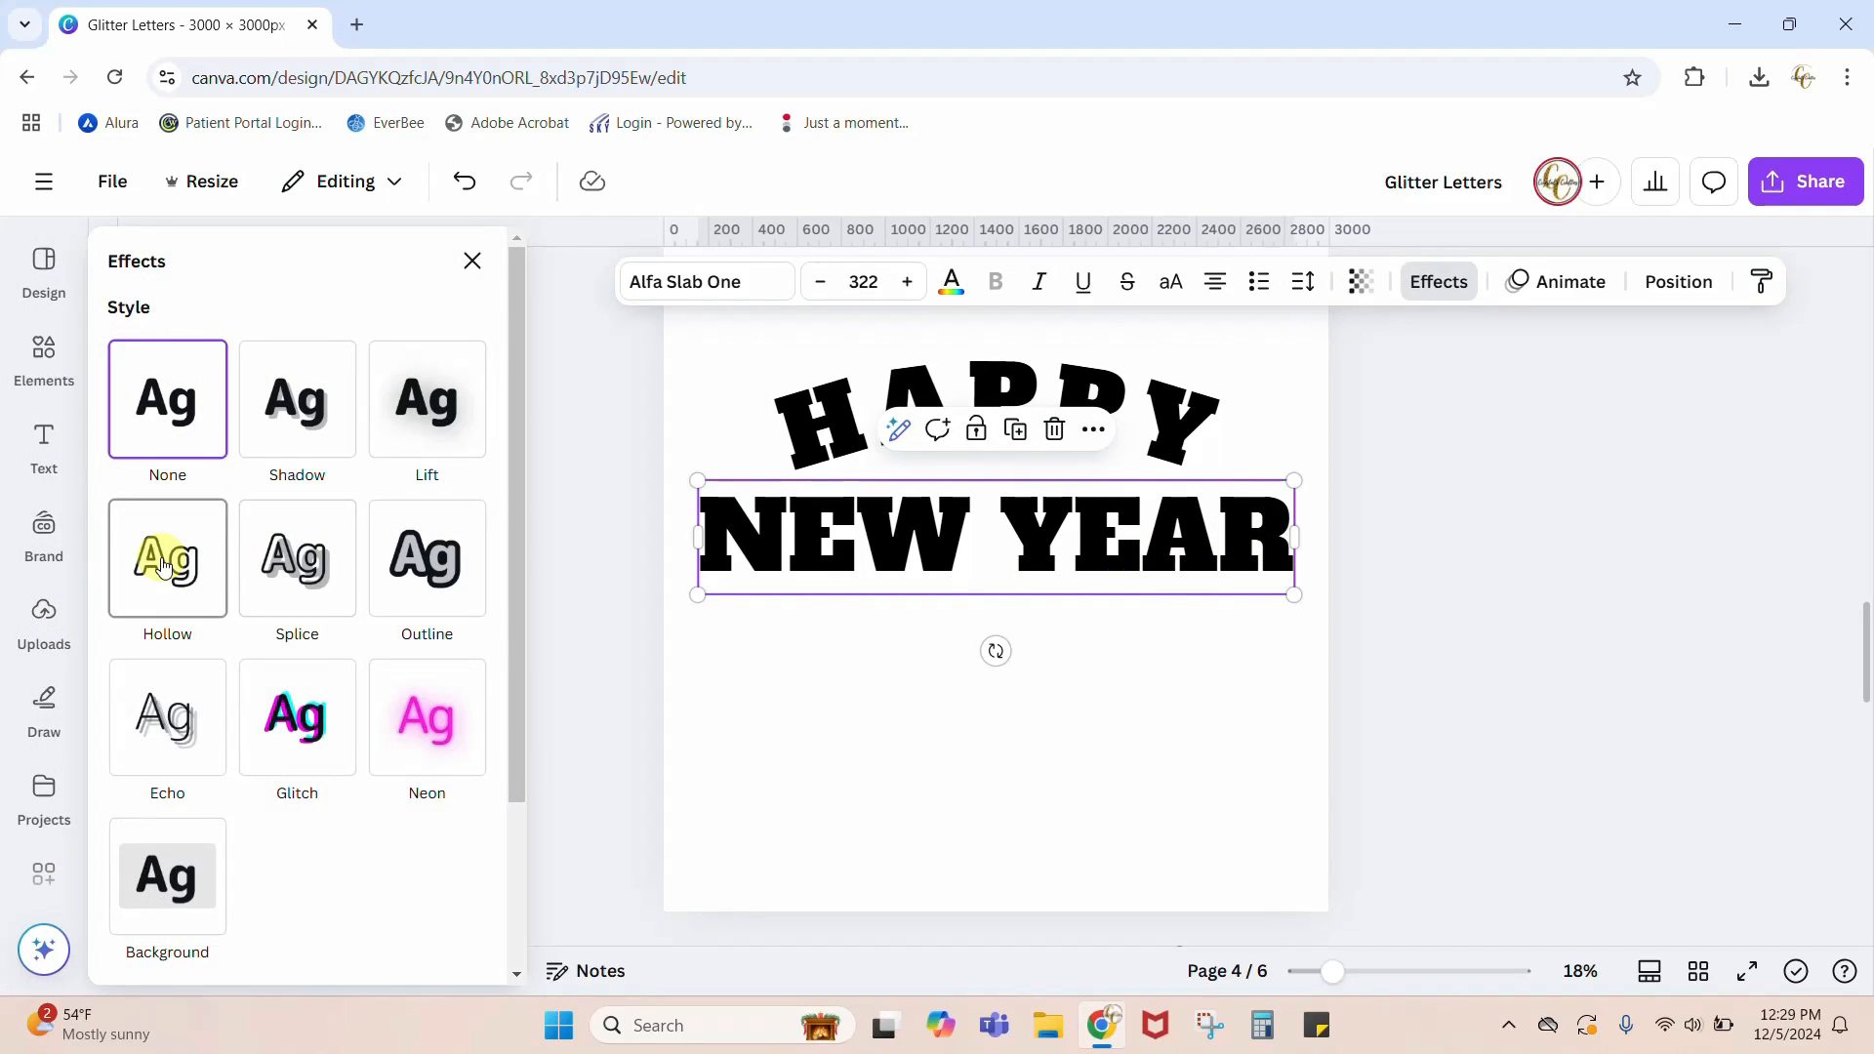
click(799, 413)
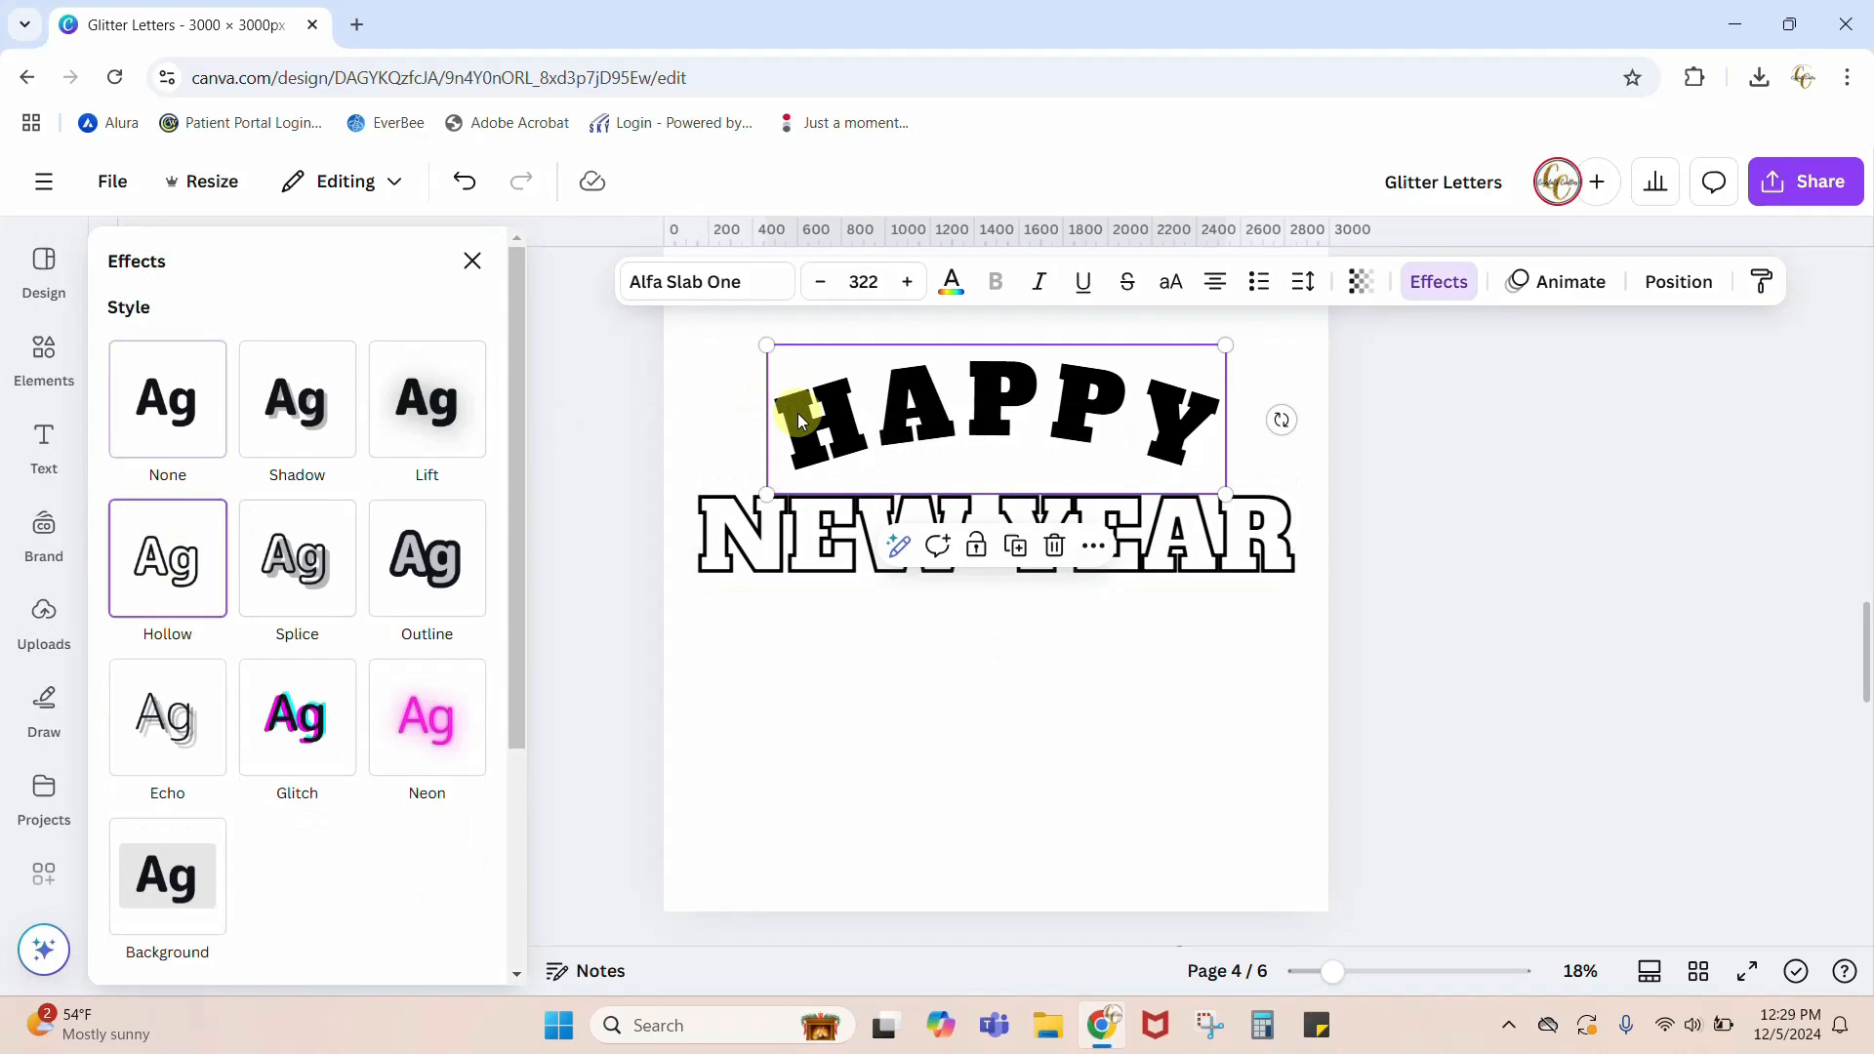
click(168, 556)
click(1411, 585)
Step: Move the gold glitter lettering from page 5 onto page 4 and align it with the hollow HAPPY NEW YEAR outlines
scroll(1411, 585, down, 4)
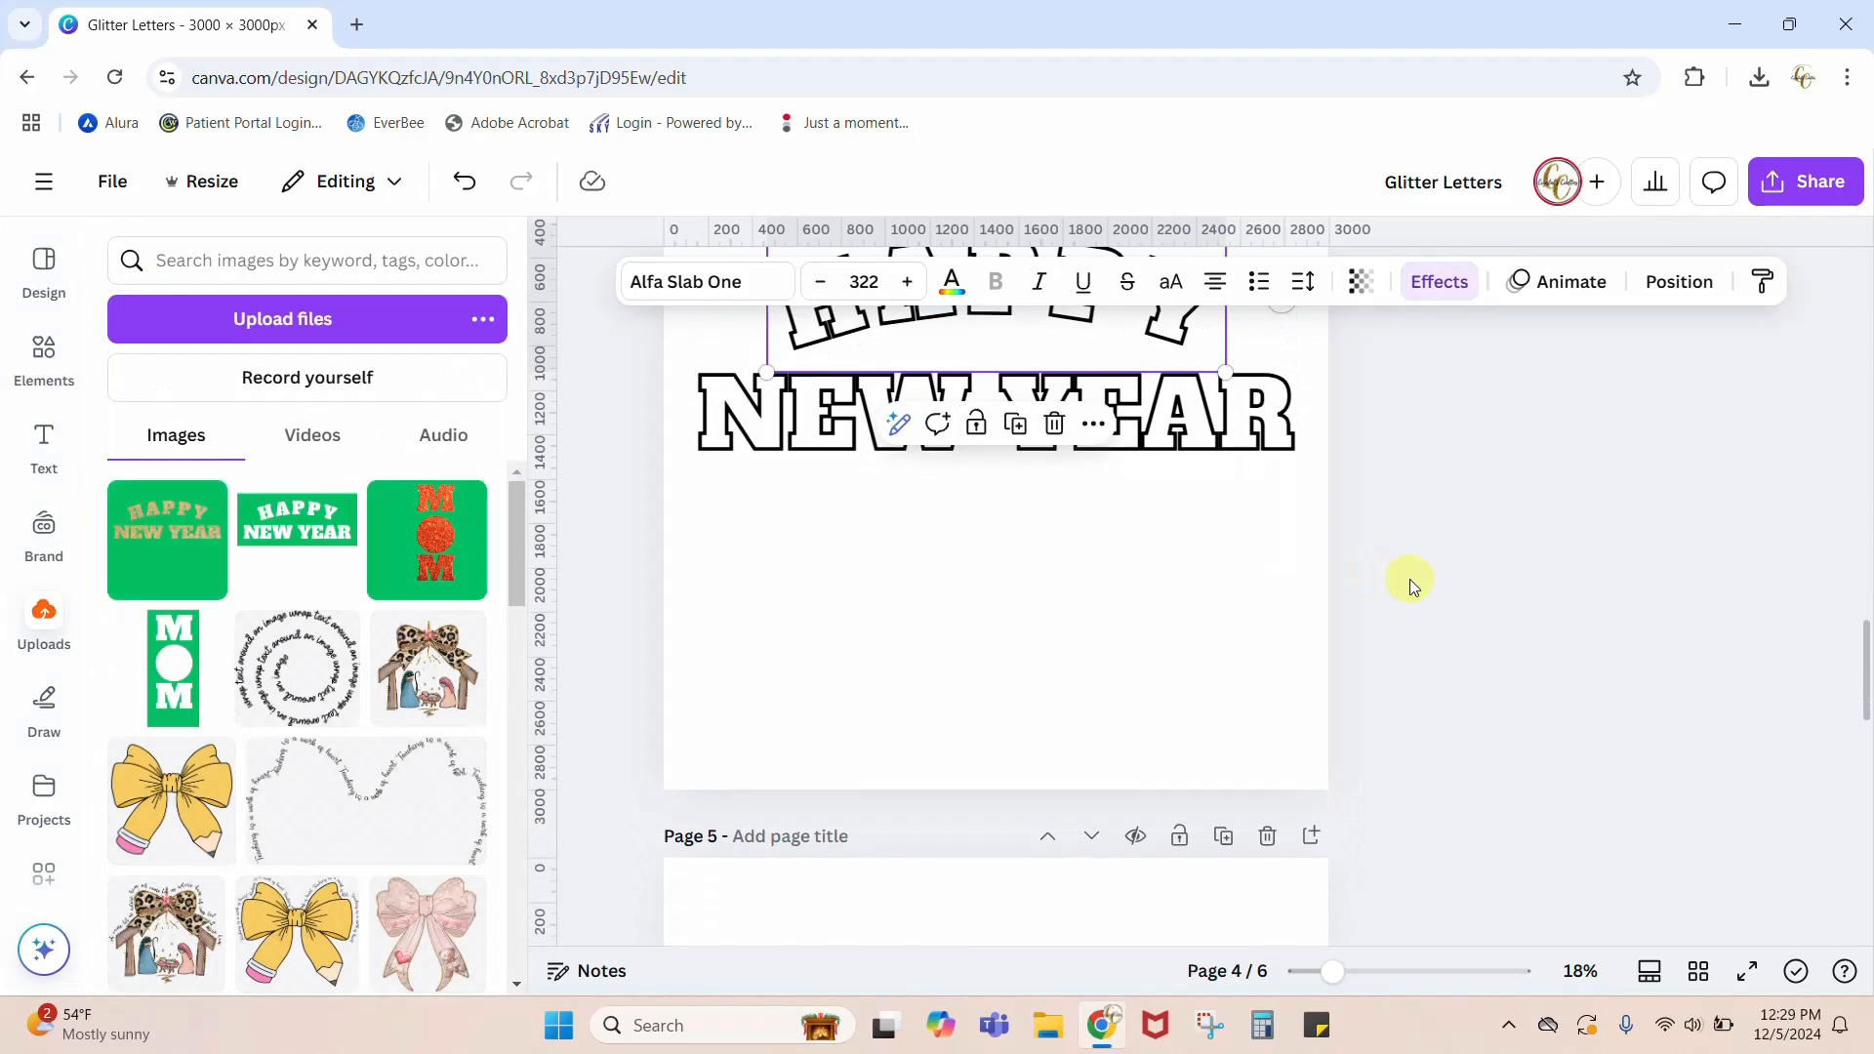
drag(1097, 881, 1097, 434)
drag(1080, 905, 1106, 779)
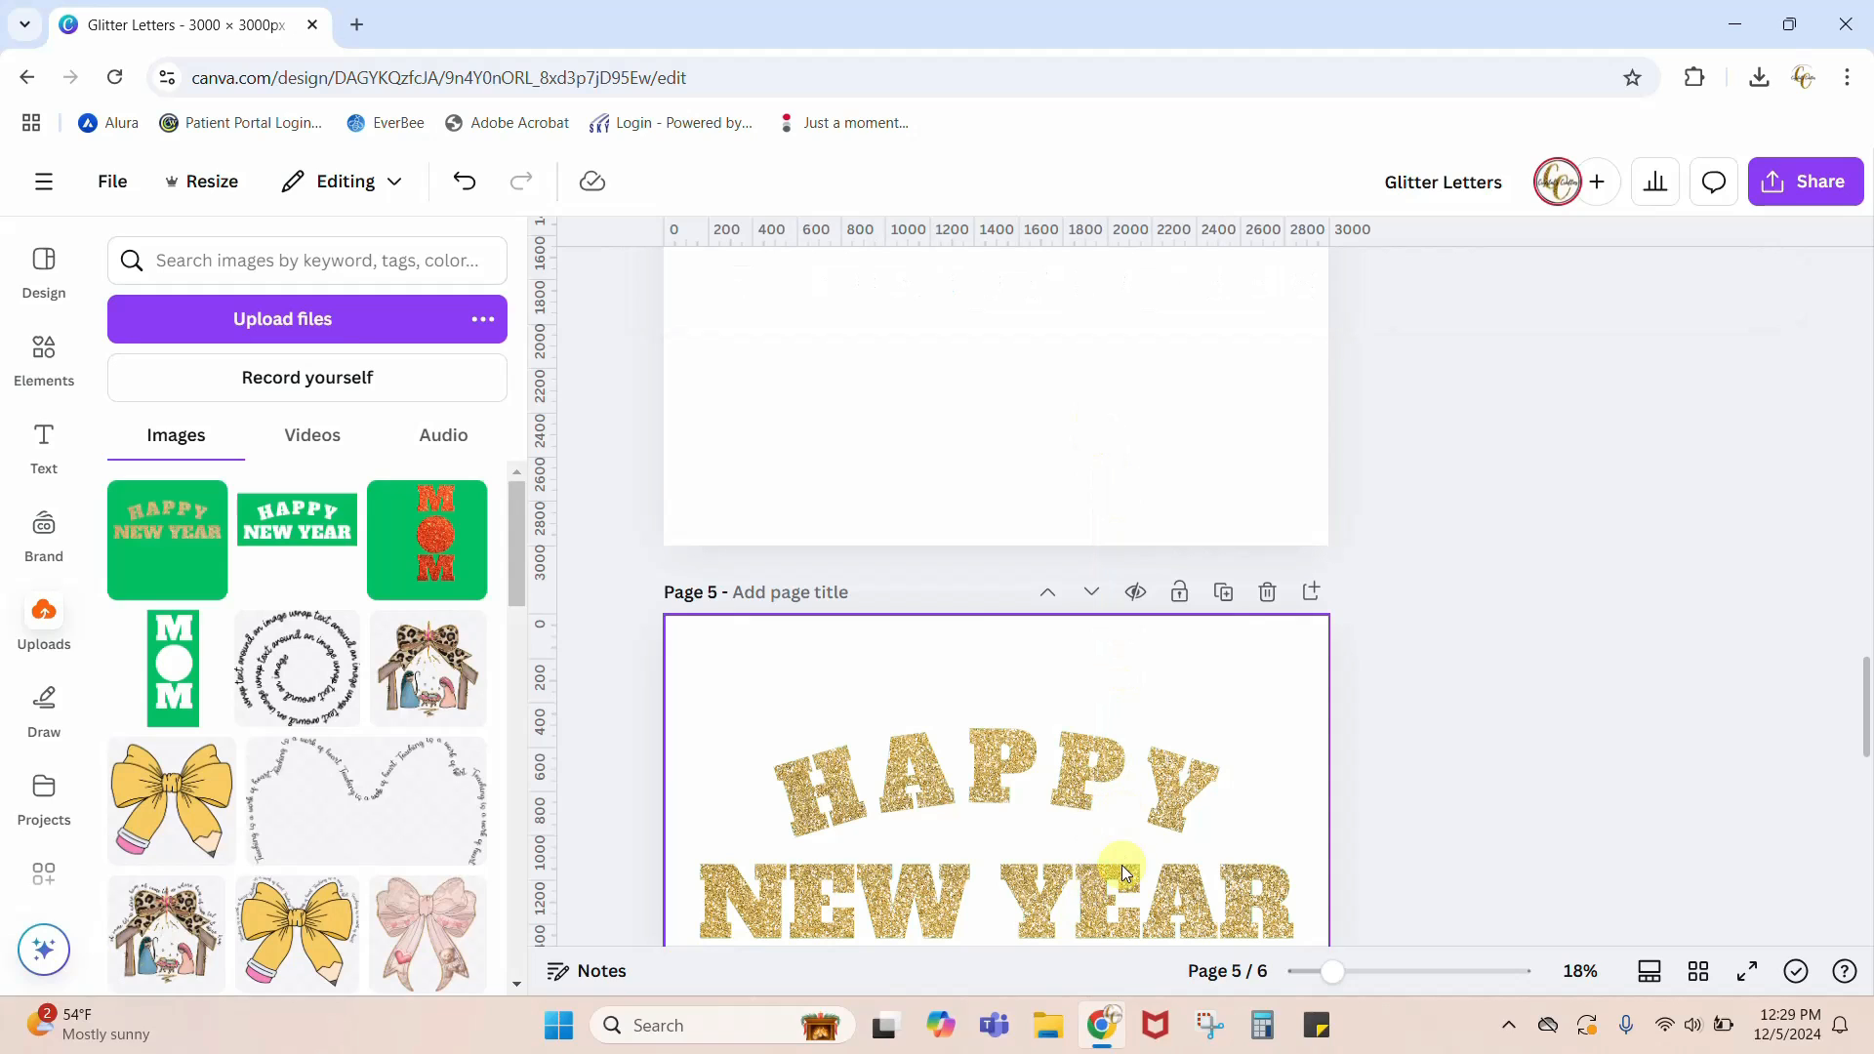
click(1120, 879)
drag(1120, 882, 1113, 134)
scroll(1577, 791, up, 5)
scroll(1577, 790, down, 1)
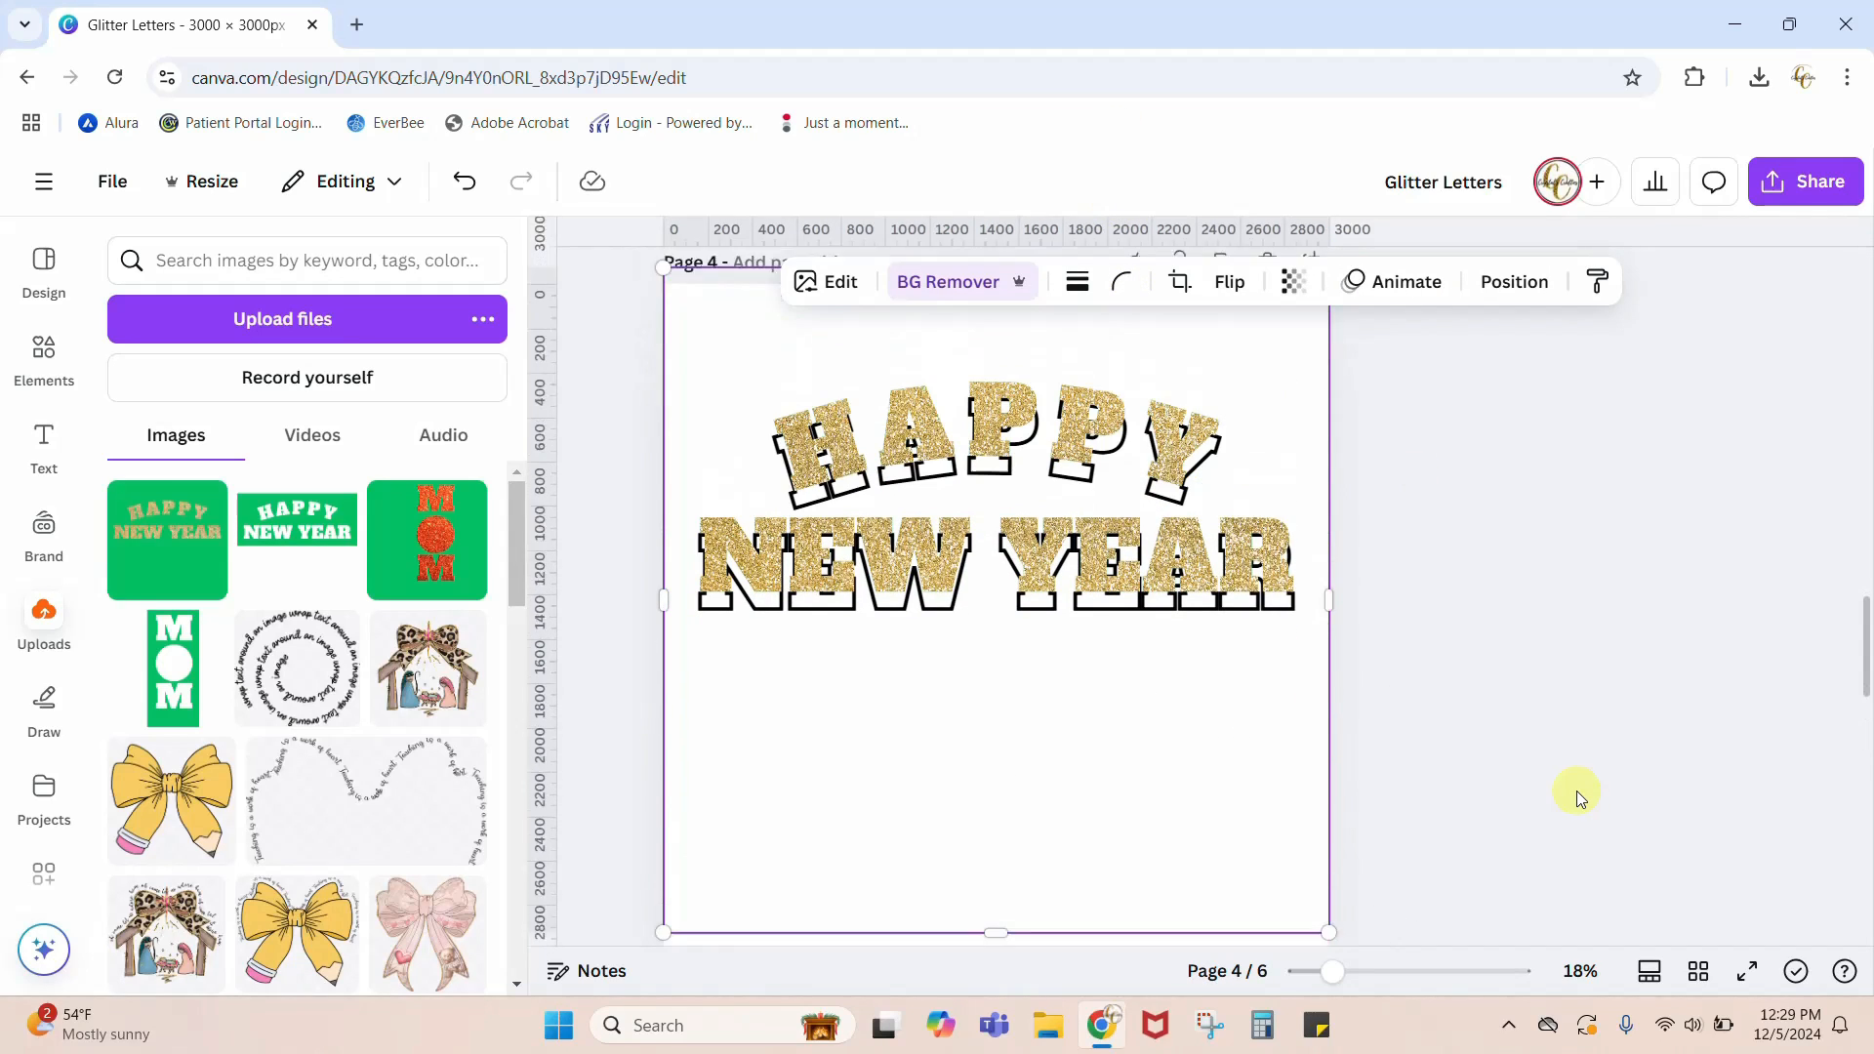
drag(1238, 749, 1239, 755)
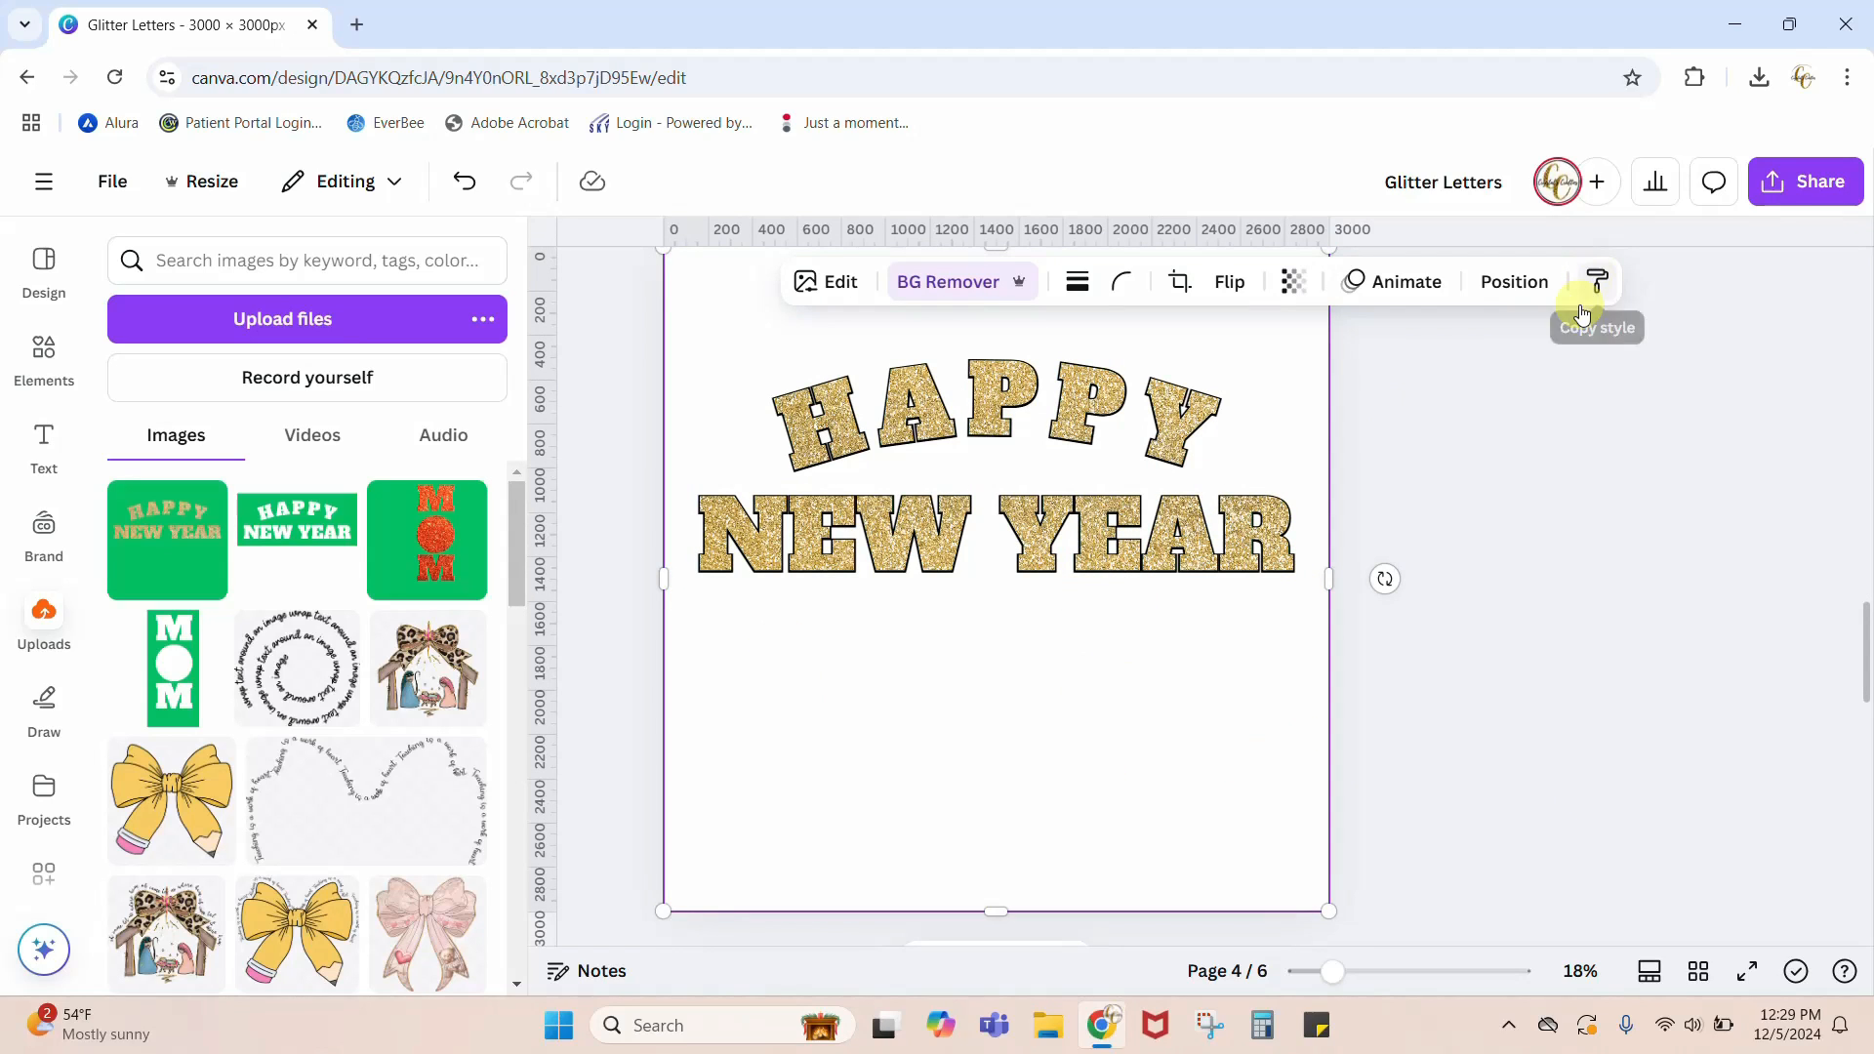
Step: Send the gold glitter lettering on page 4 backward two levels, behind the black text outlines
click(1532, 299)
click(418, 394)
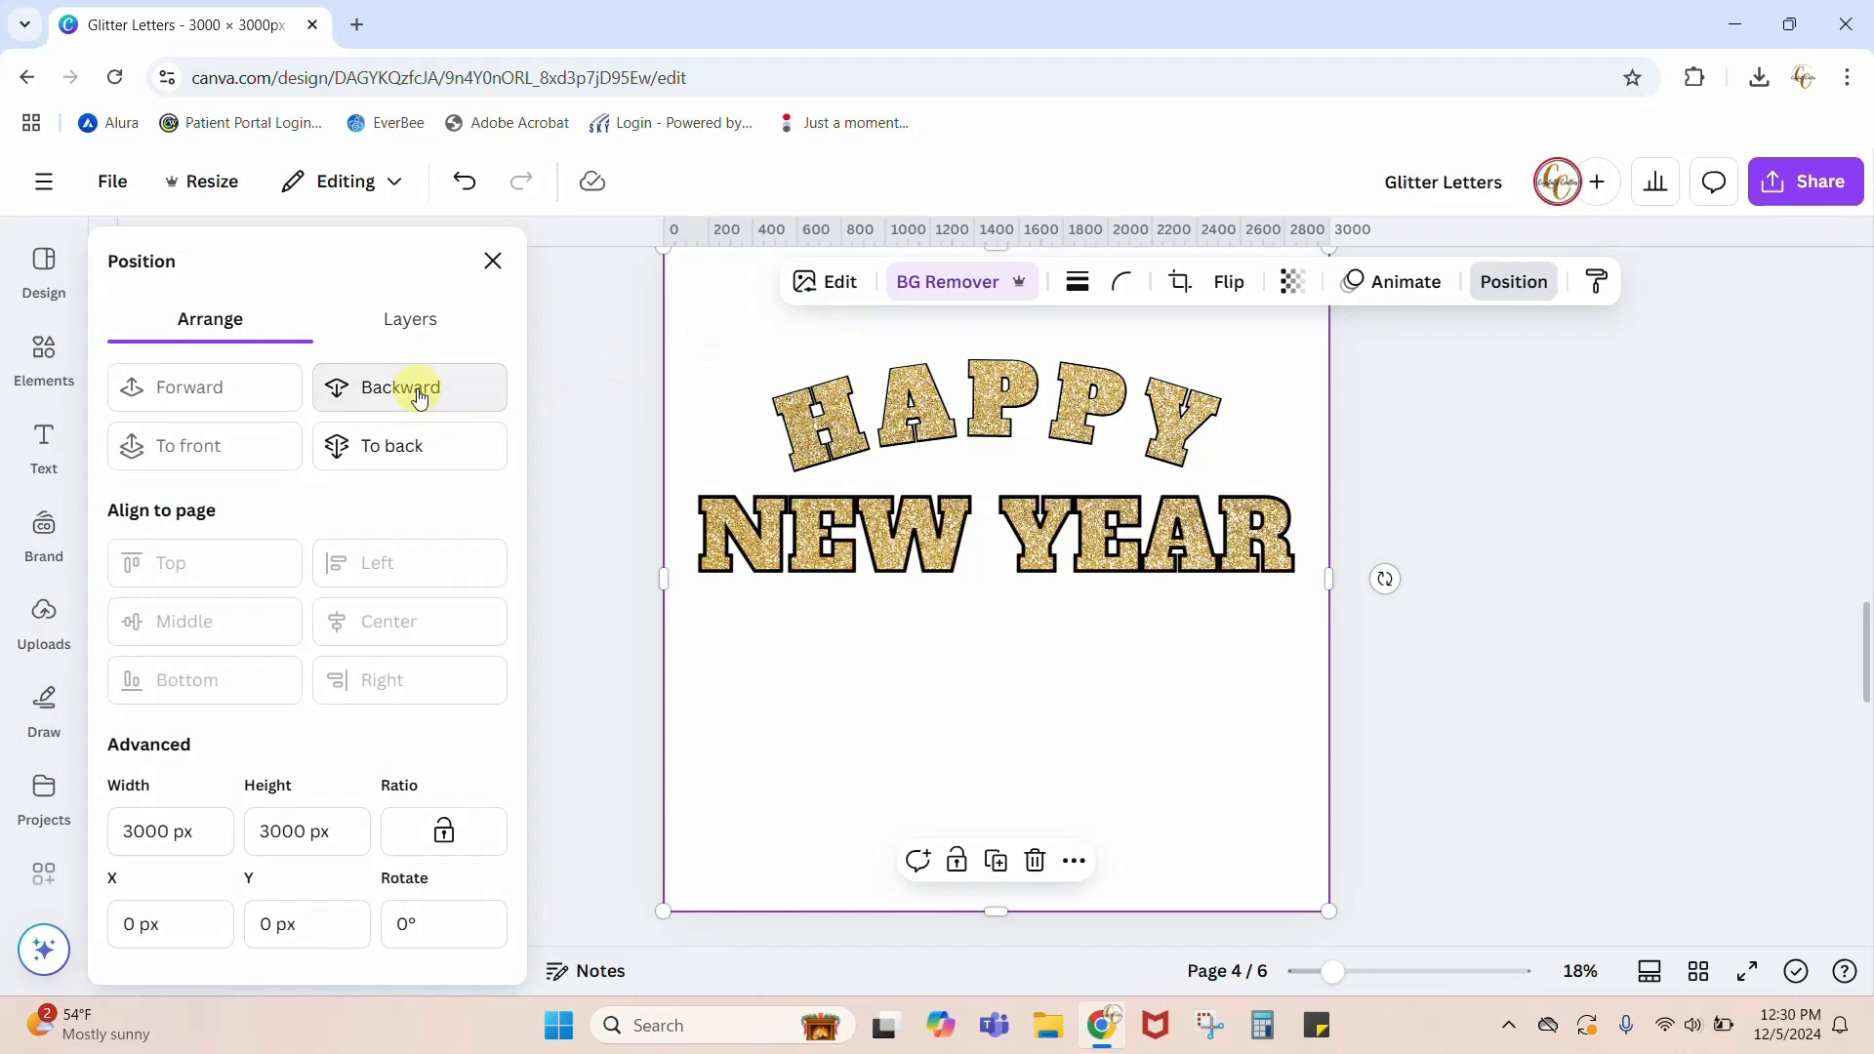
click(418, 394)
click(1593, 717)
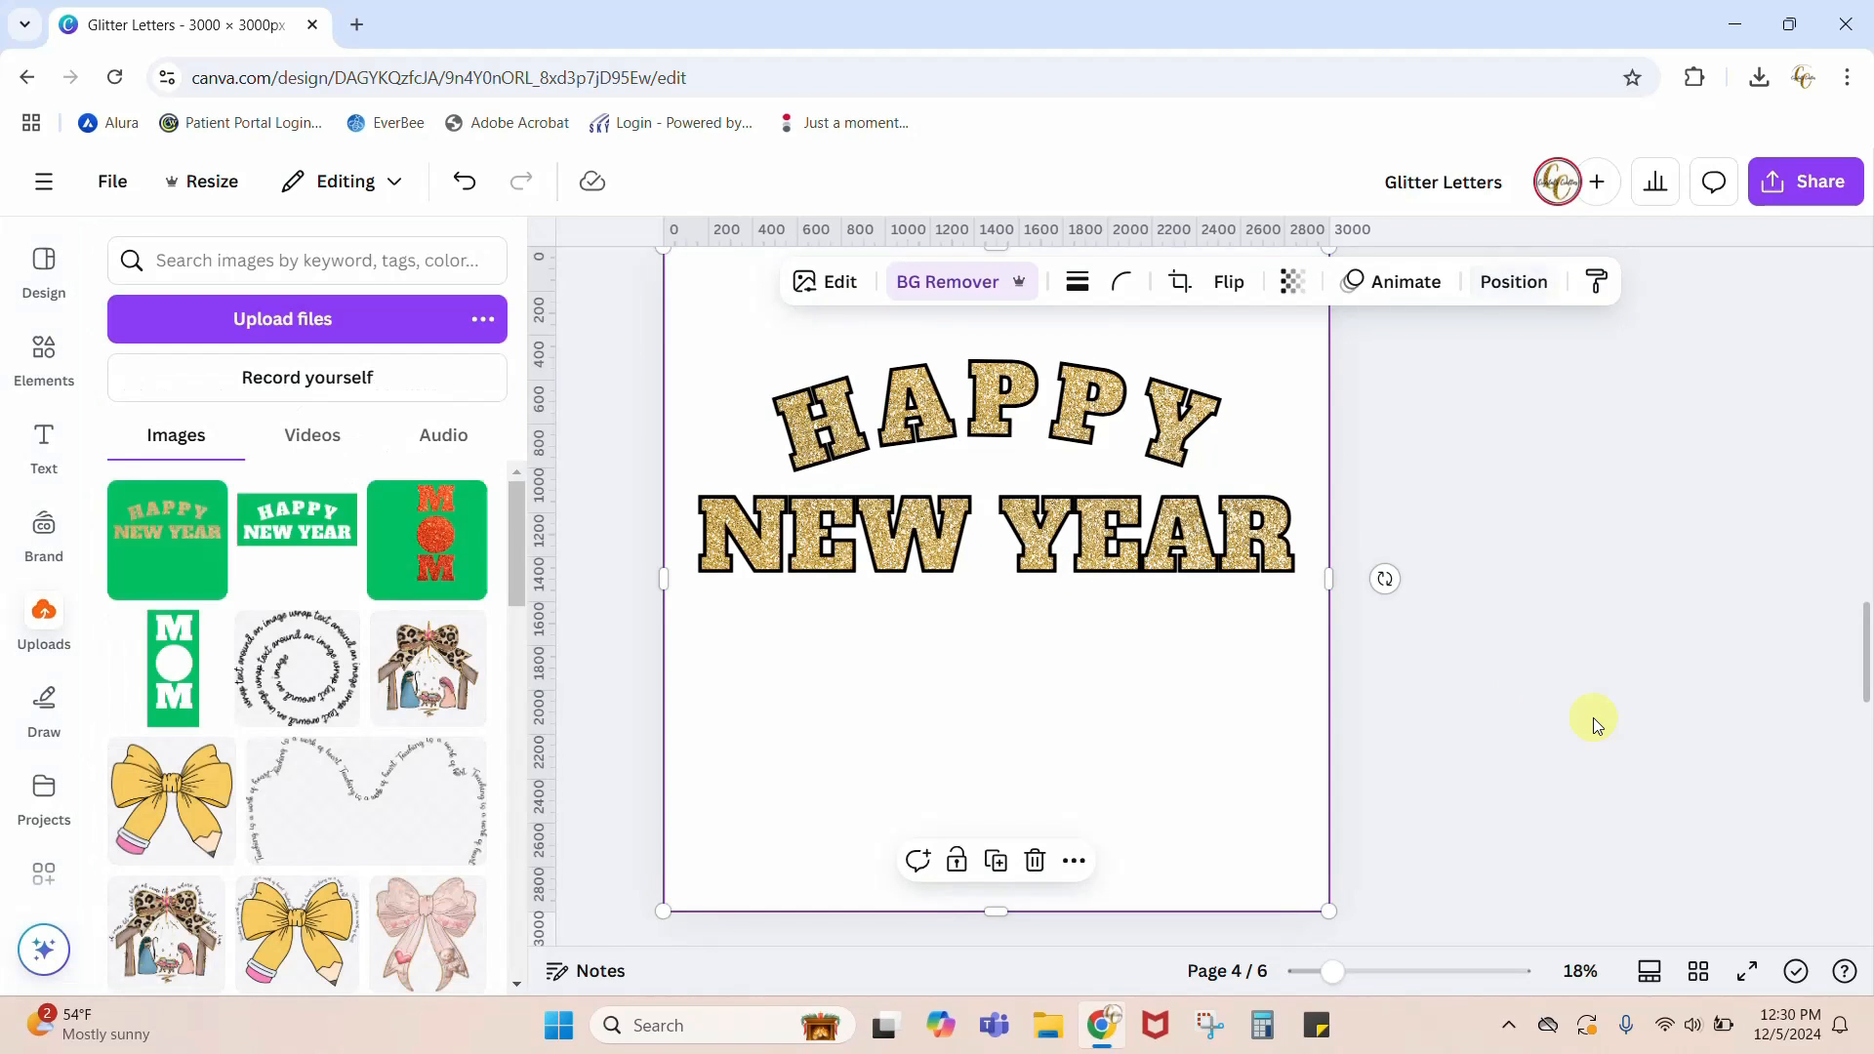
Step: Examine the outlined glitter lettering on page 4 up close and compare it with the sample design on page 3
drag(1333, 988, 1380, 976)
scroll(1417, 798, up, 4)
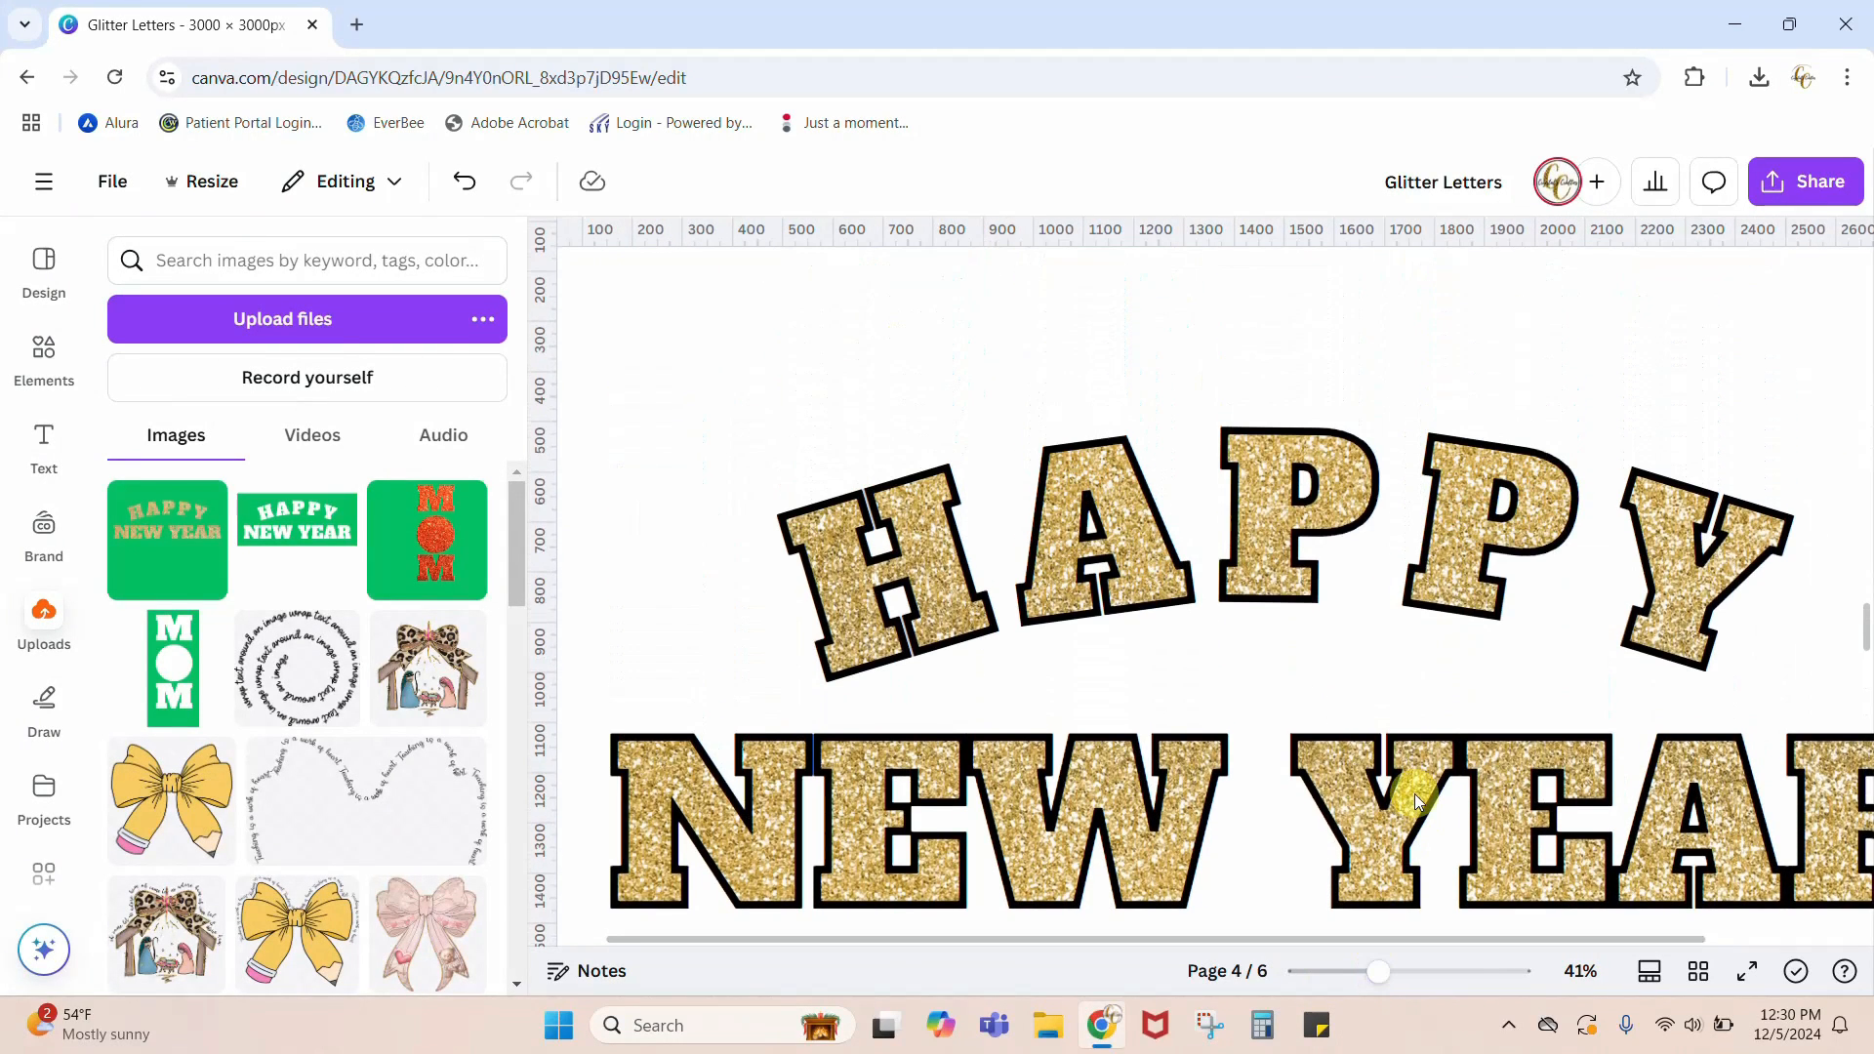
click(888, 620)
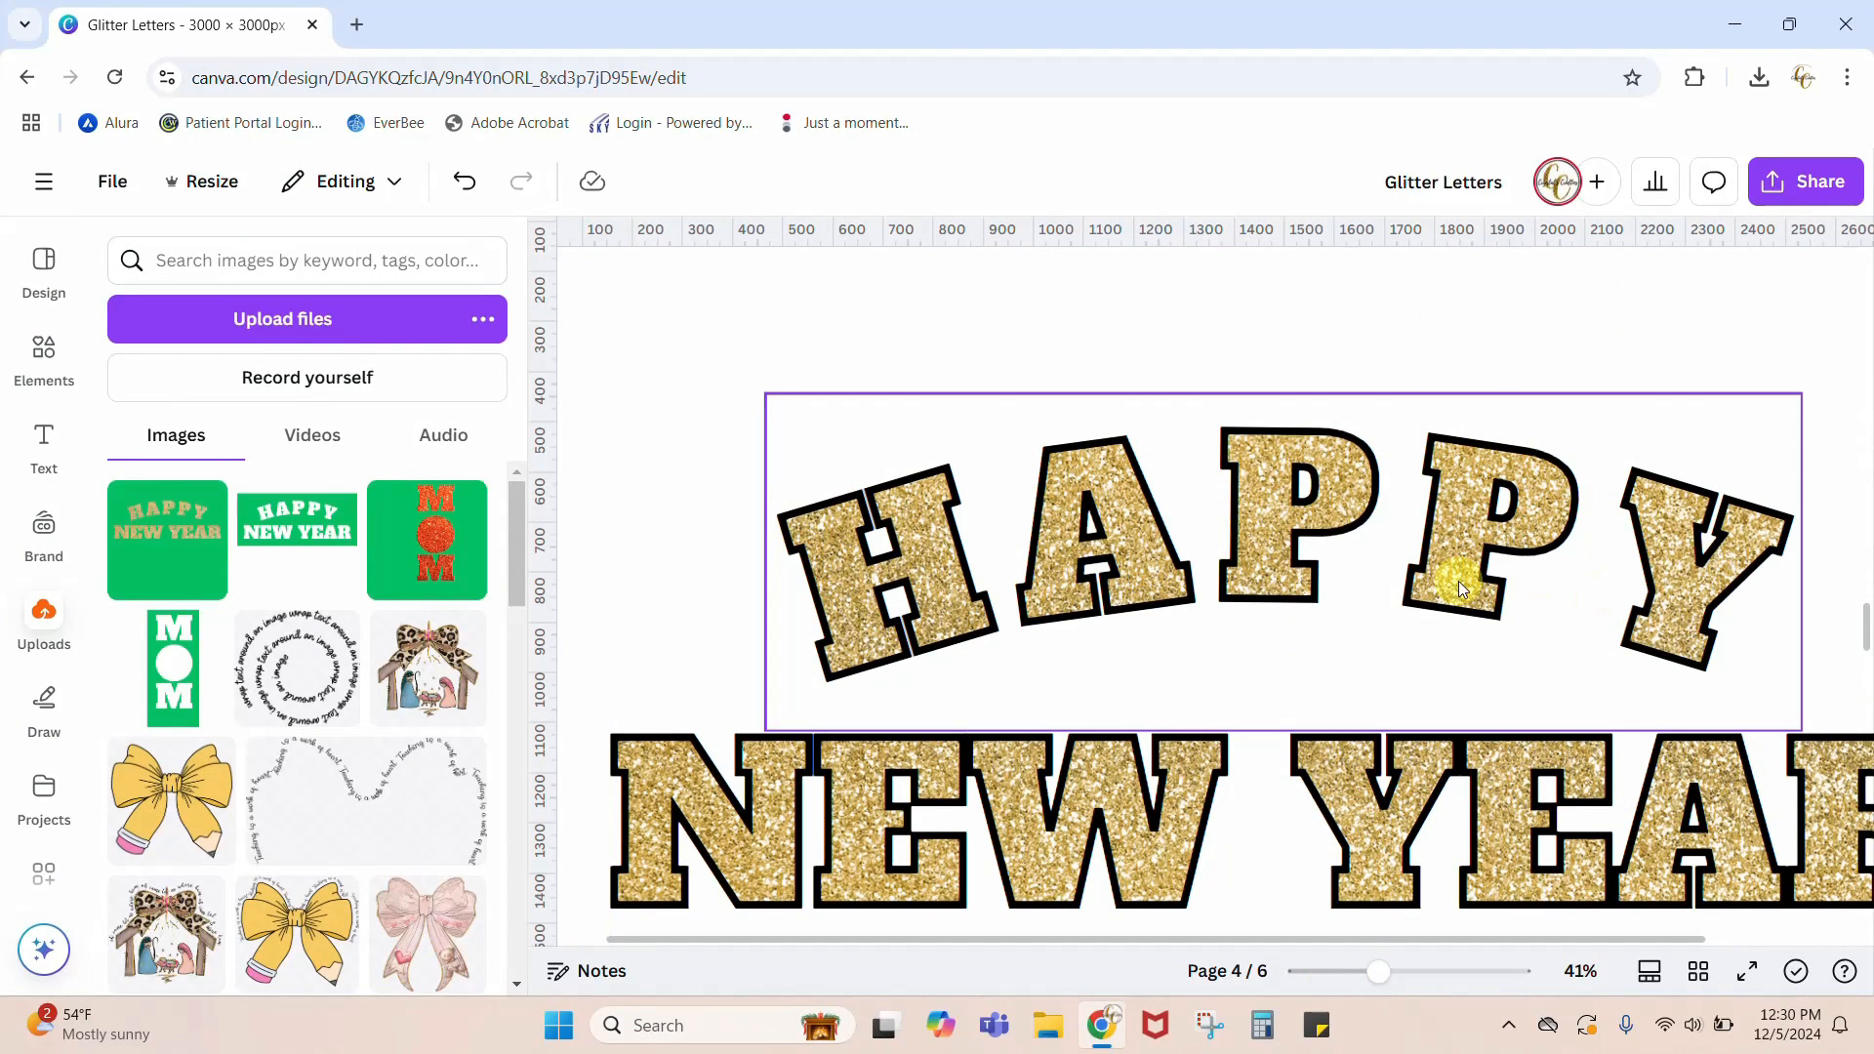
click(945, 818)
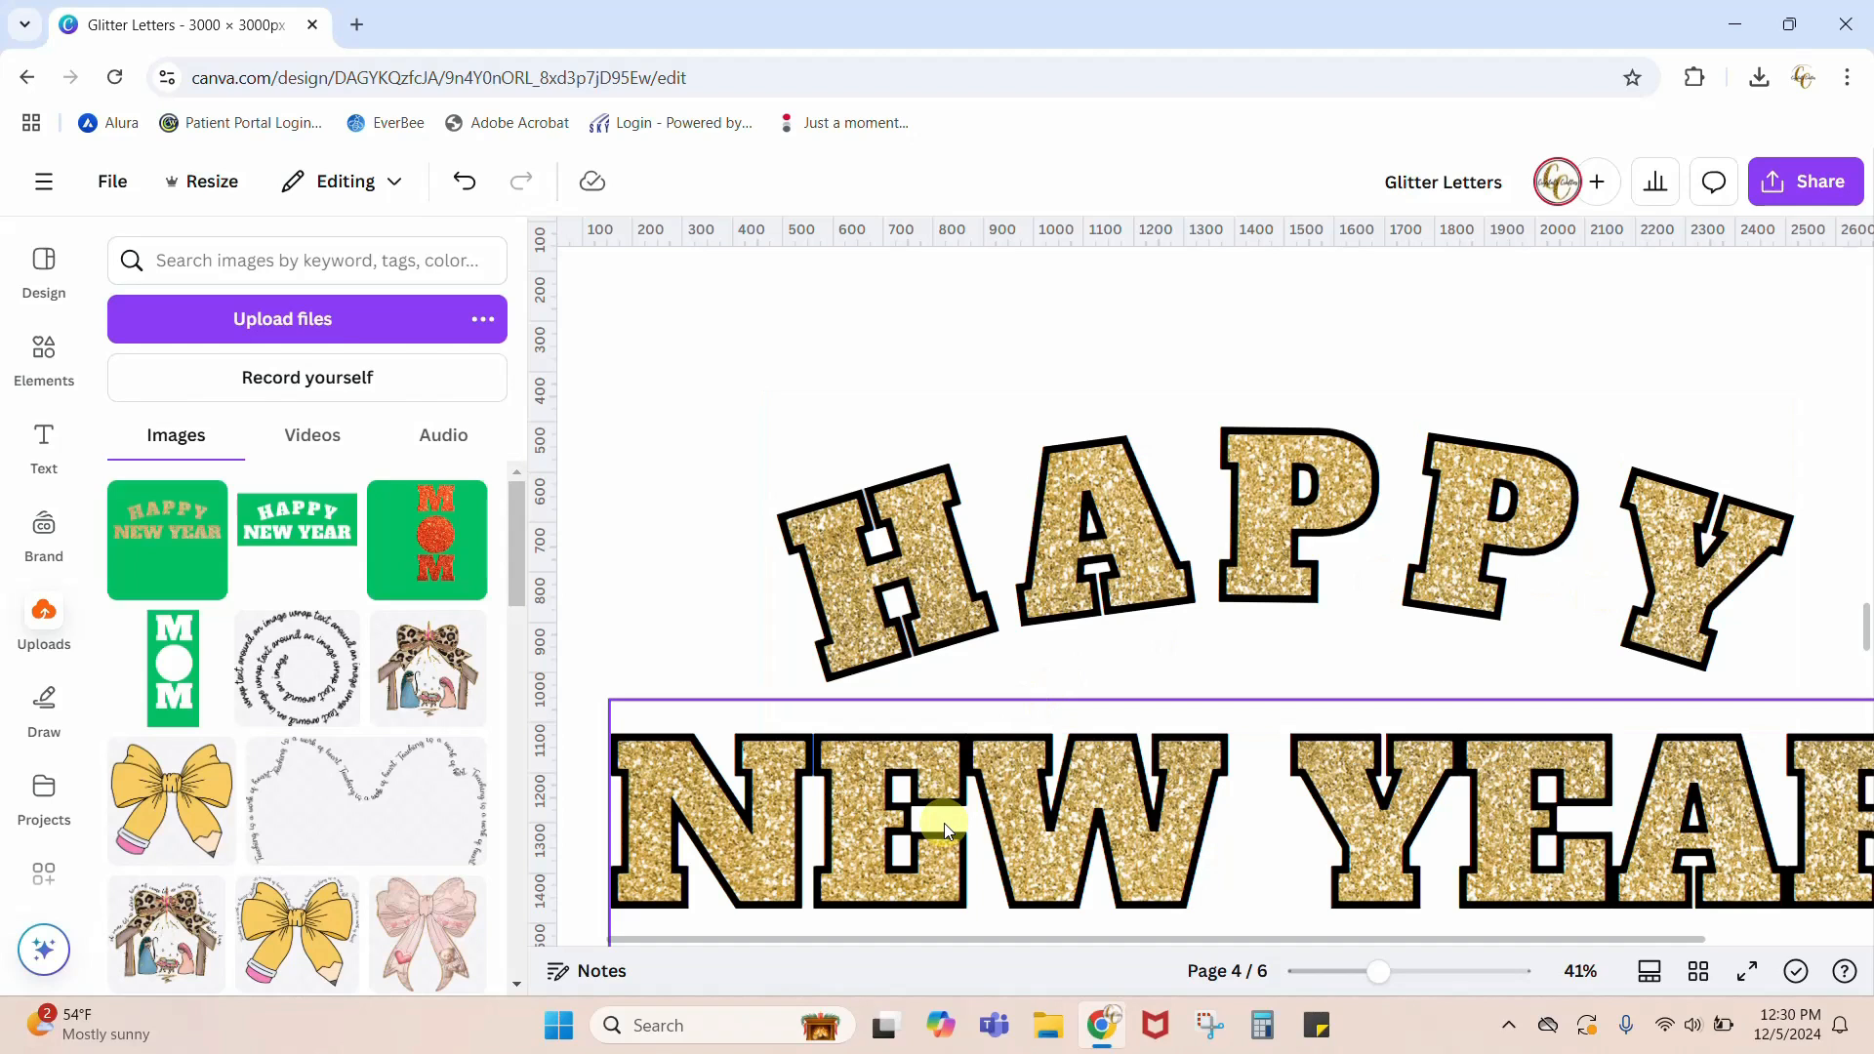
scroll(945, 829, down, 3)
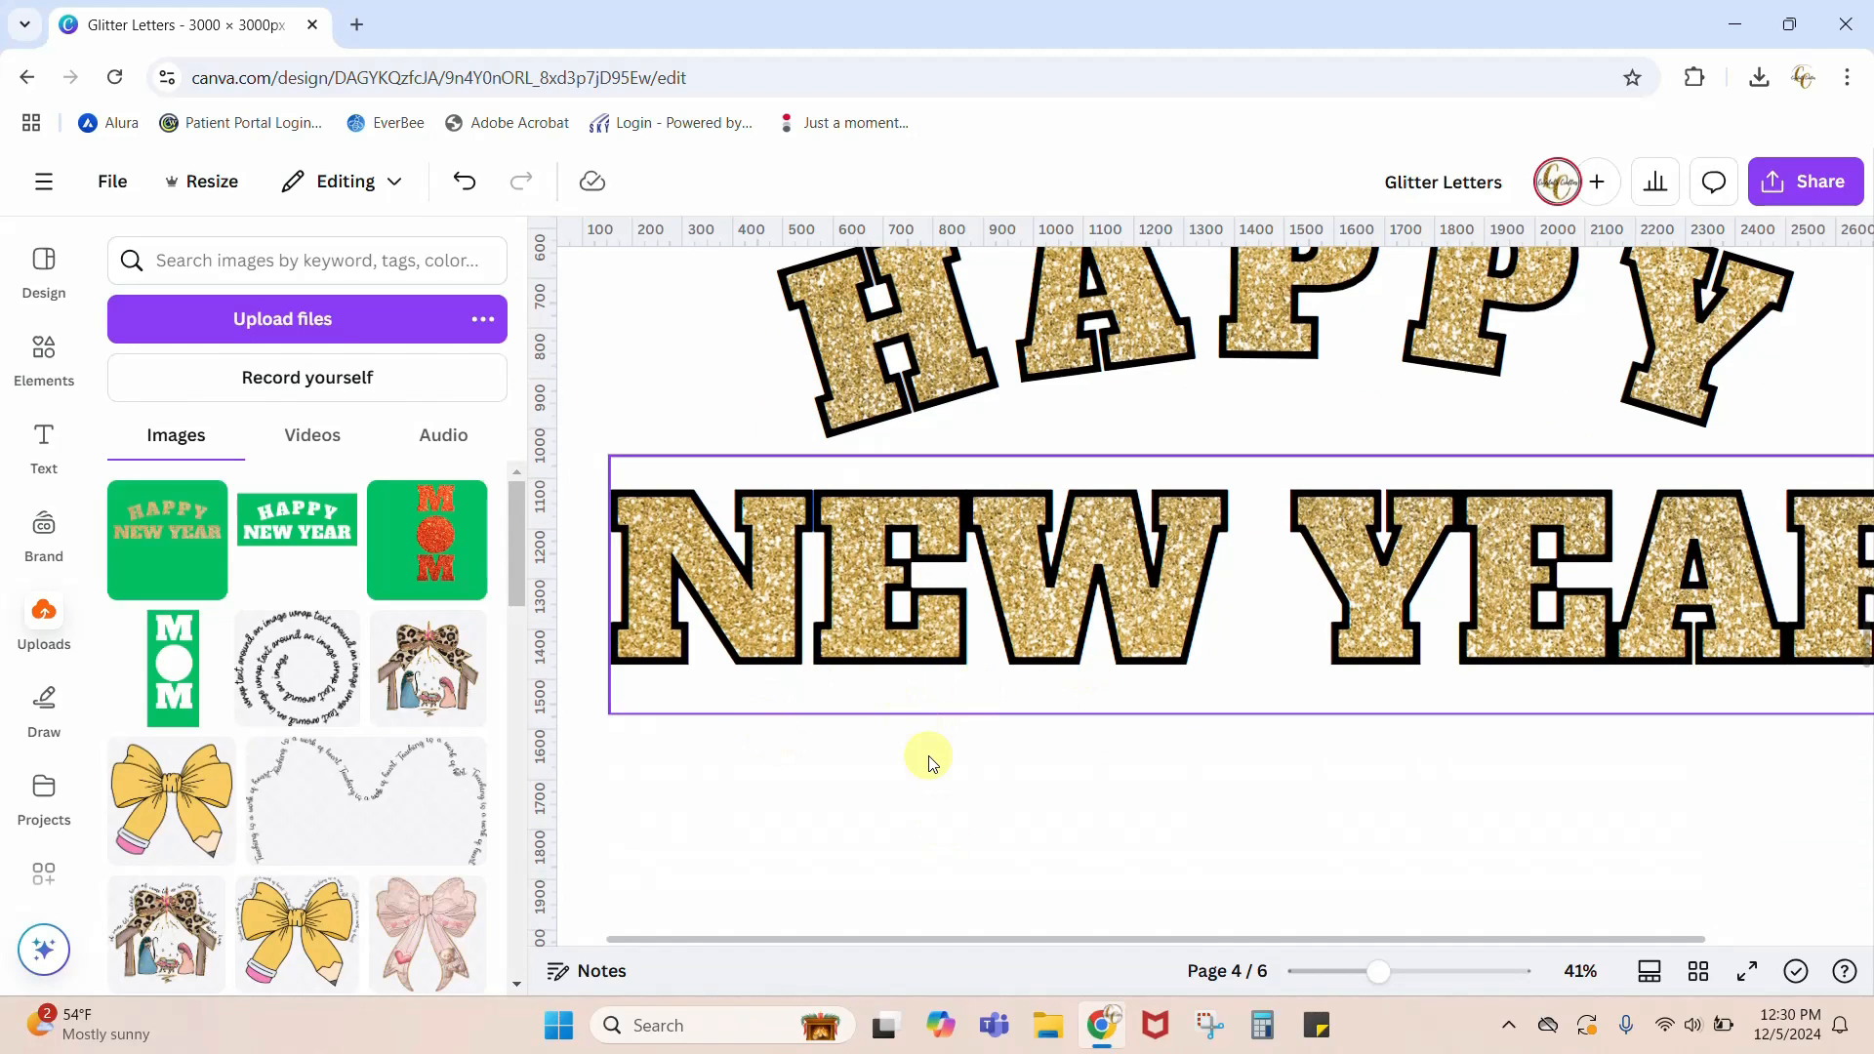
scroll(928, 763, down, 20)
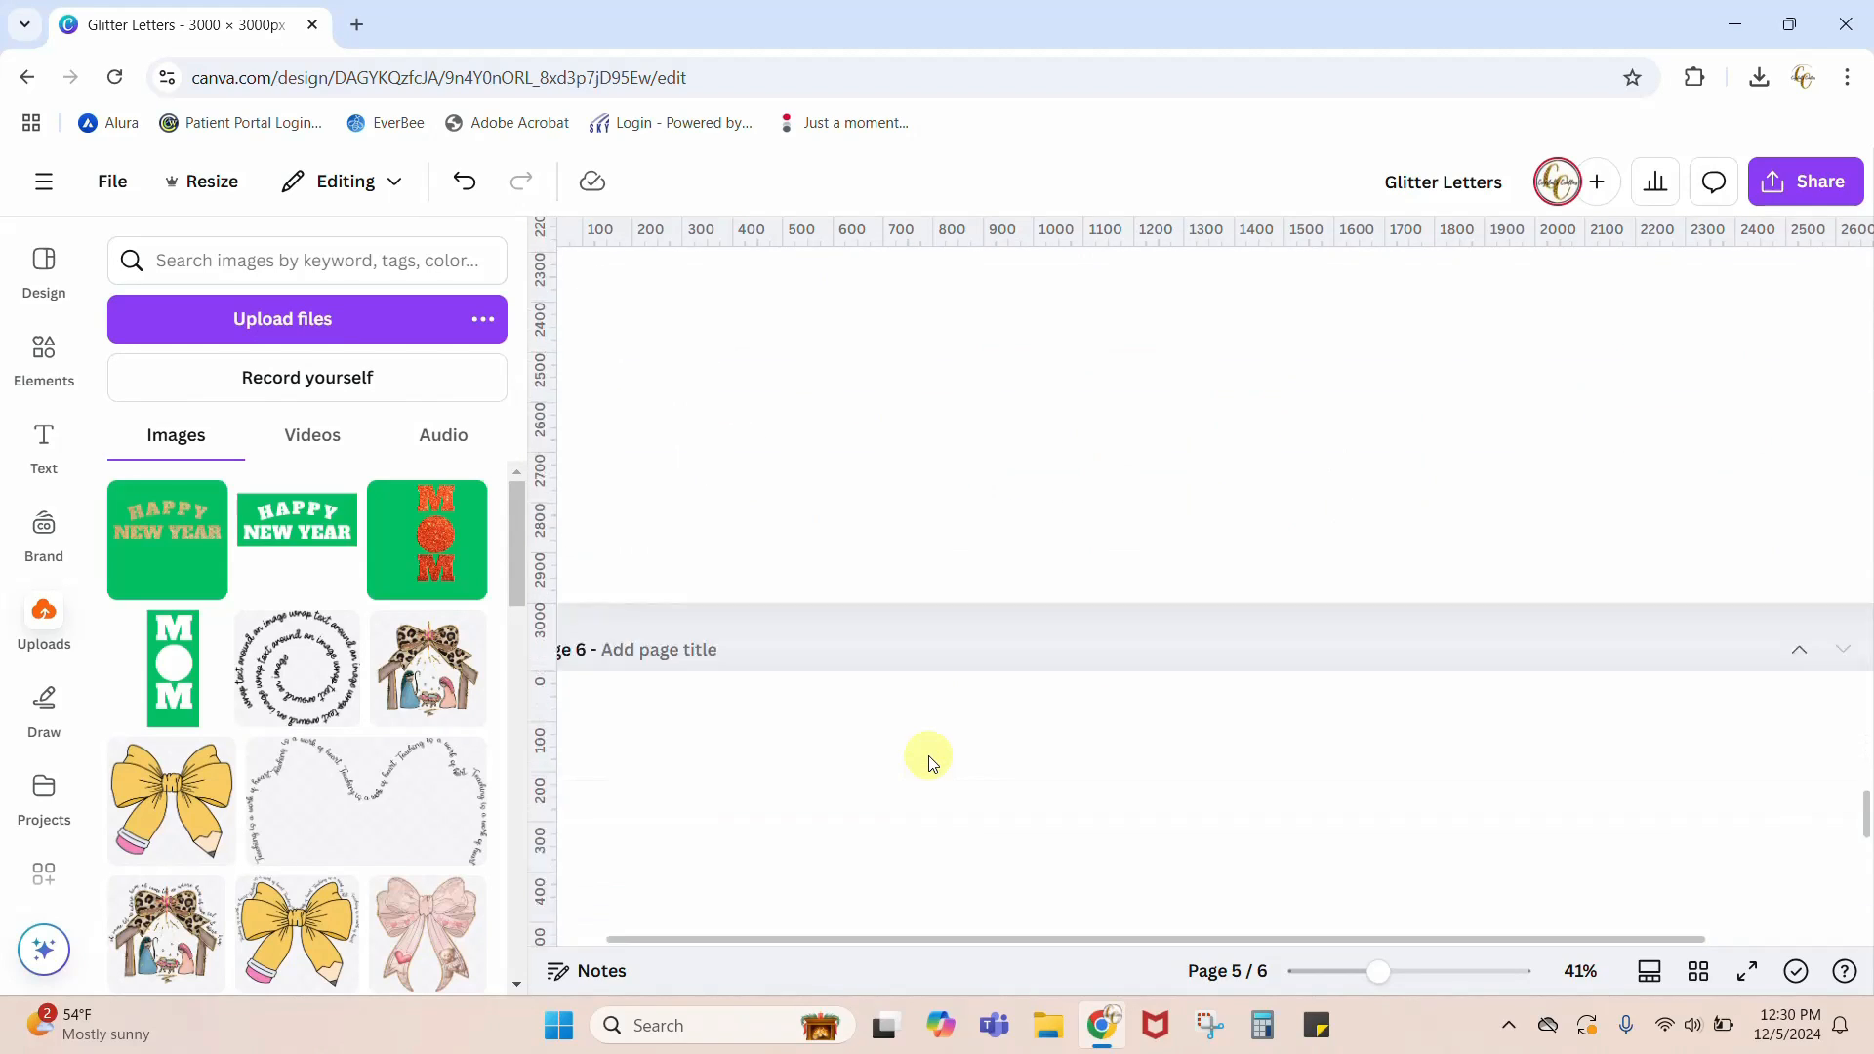
scroll(928, 762, down, 10)
scroll(928, 763, up, 12)
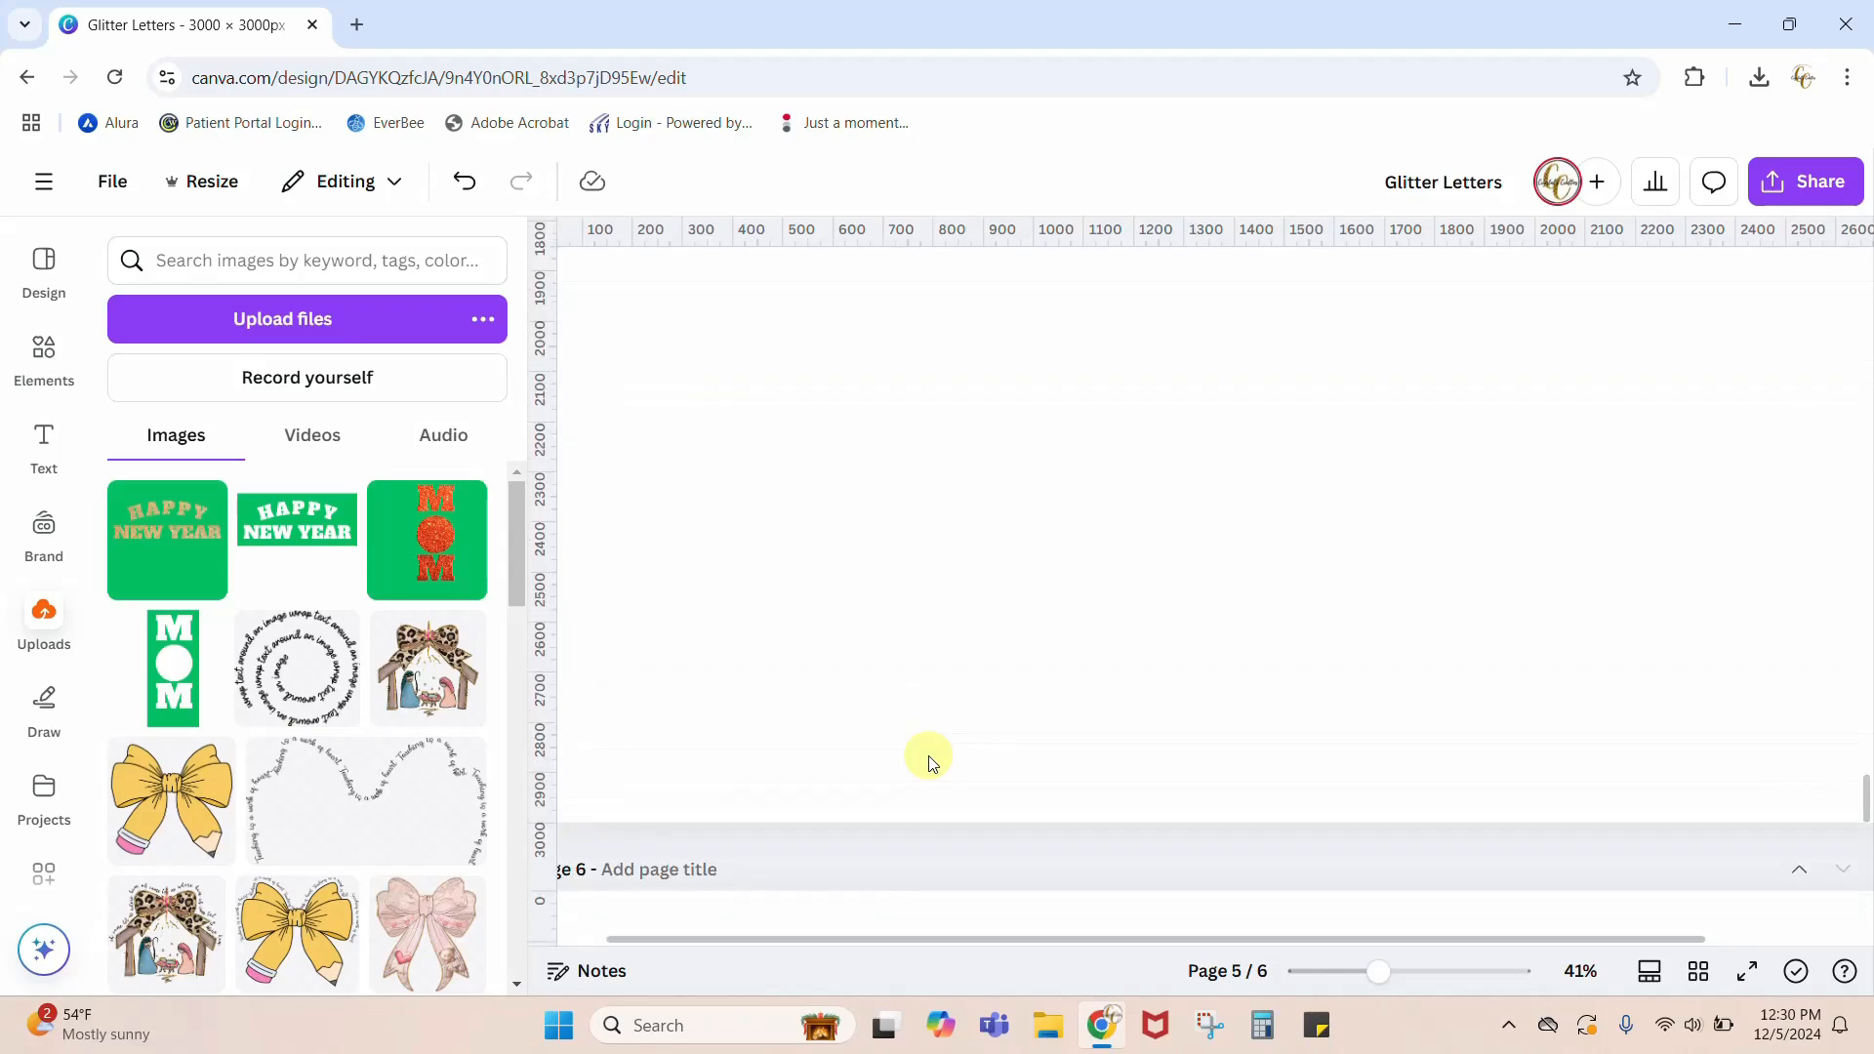
scroll(928, 759, up, 20)
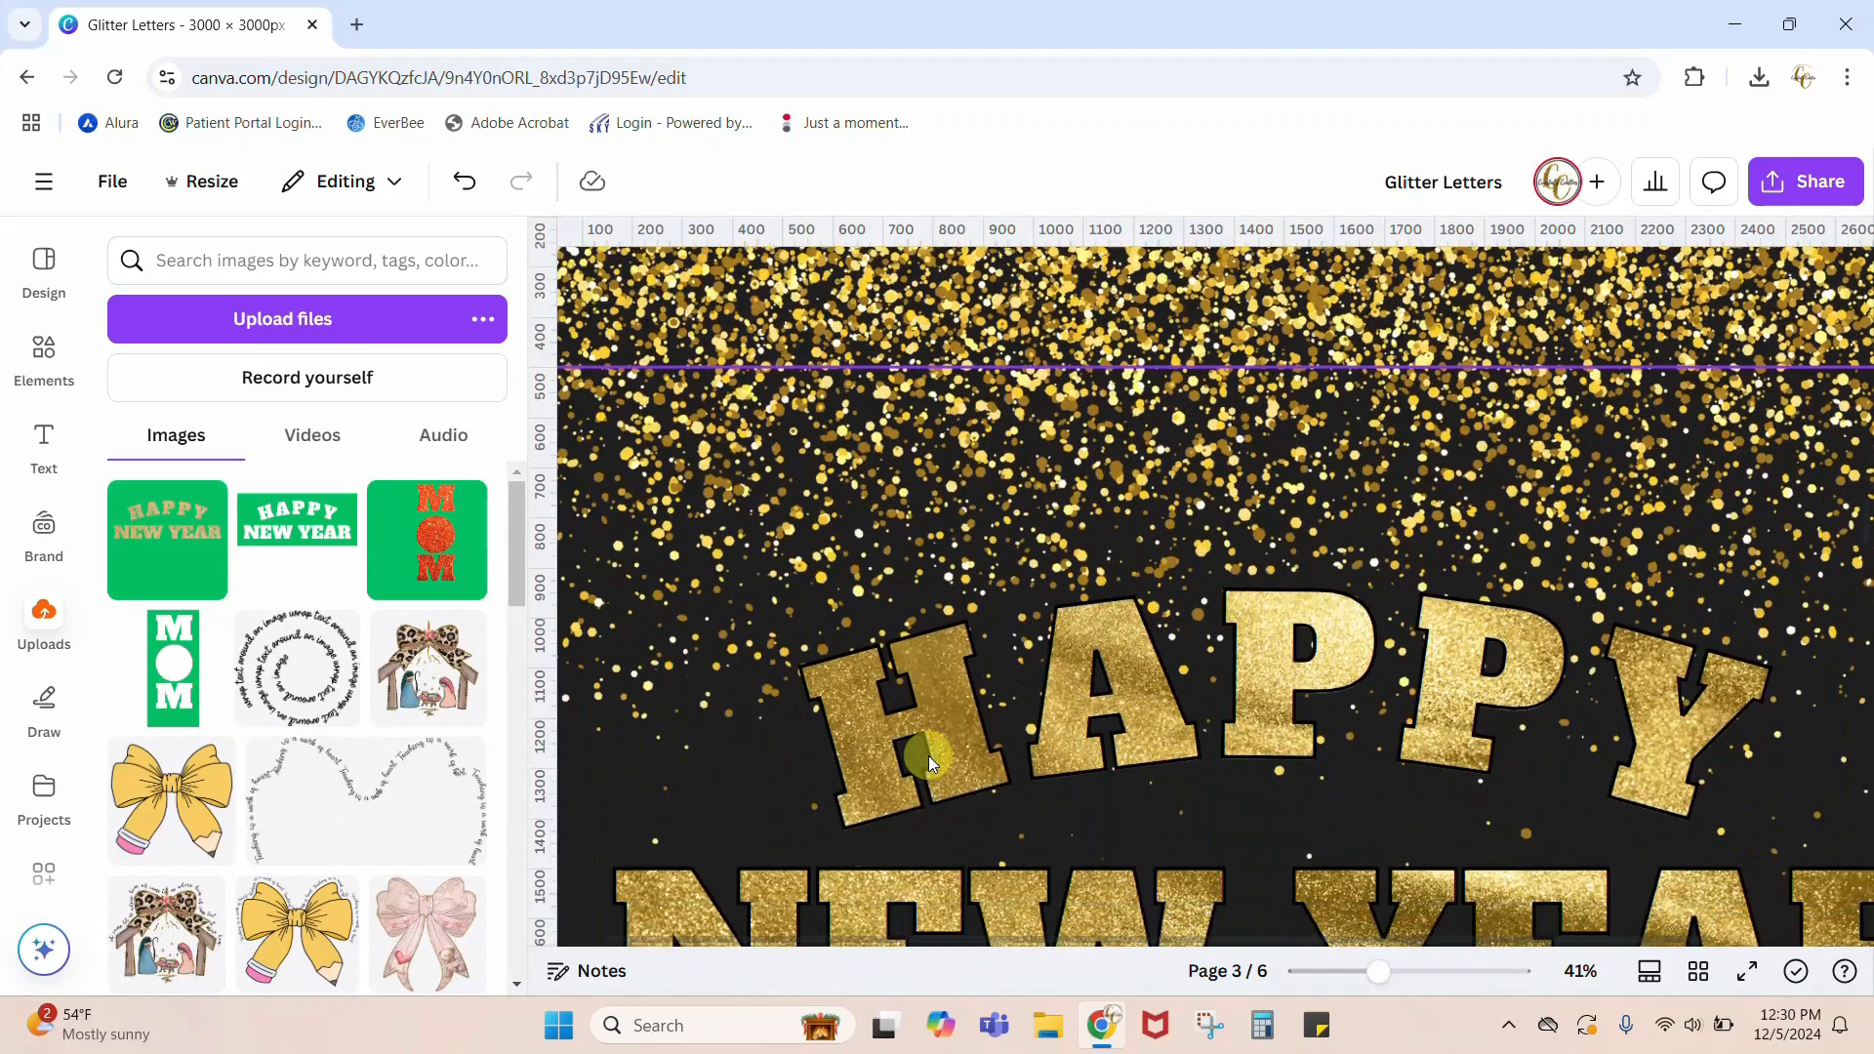
scroll(928, 755, down, 12)
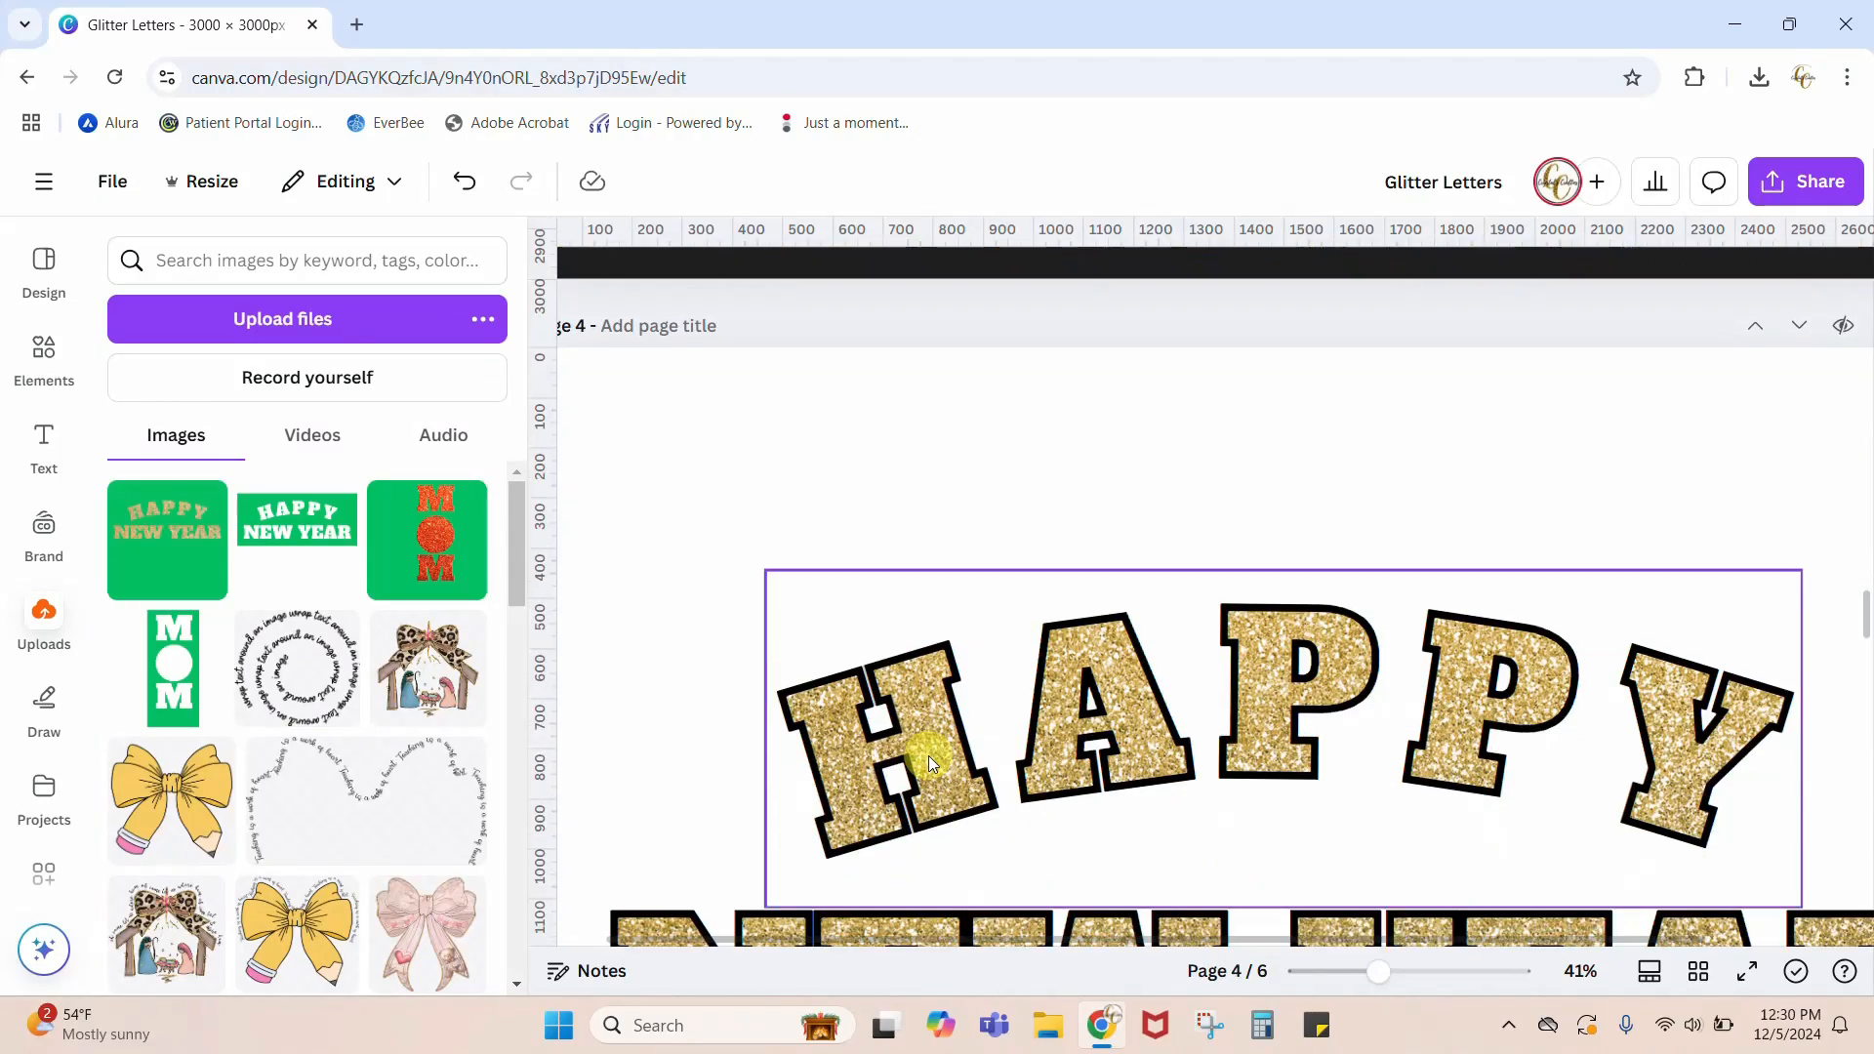
drag(1378, 971, 1342, 988)
scroll(1671, 720, down, 1)
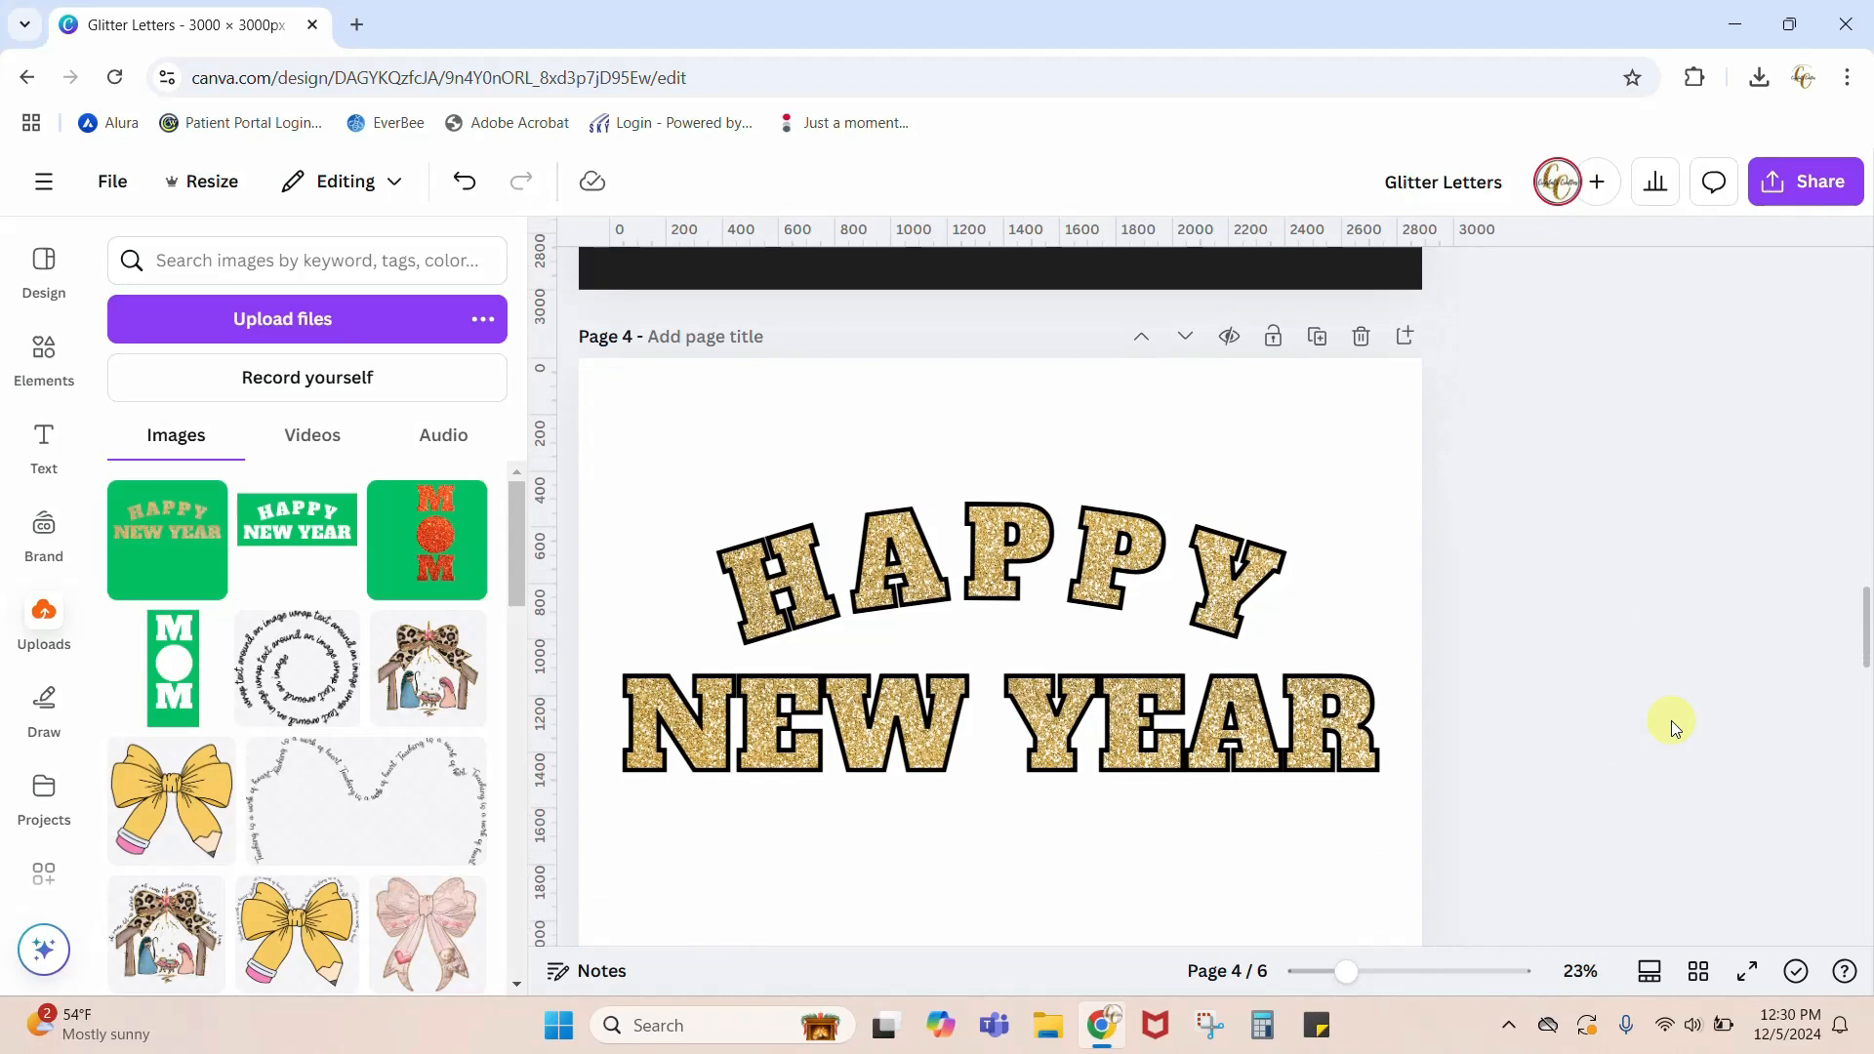
scroll(1671, 721, down, 1)
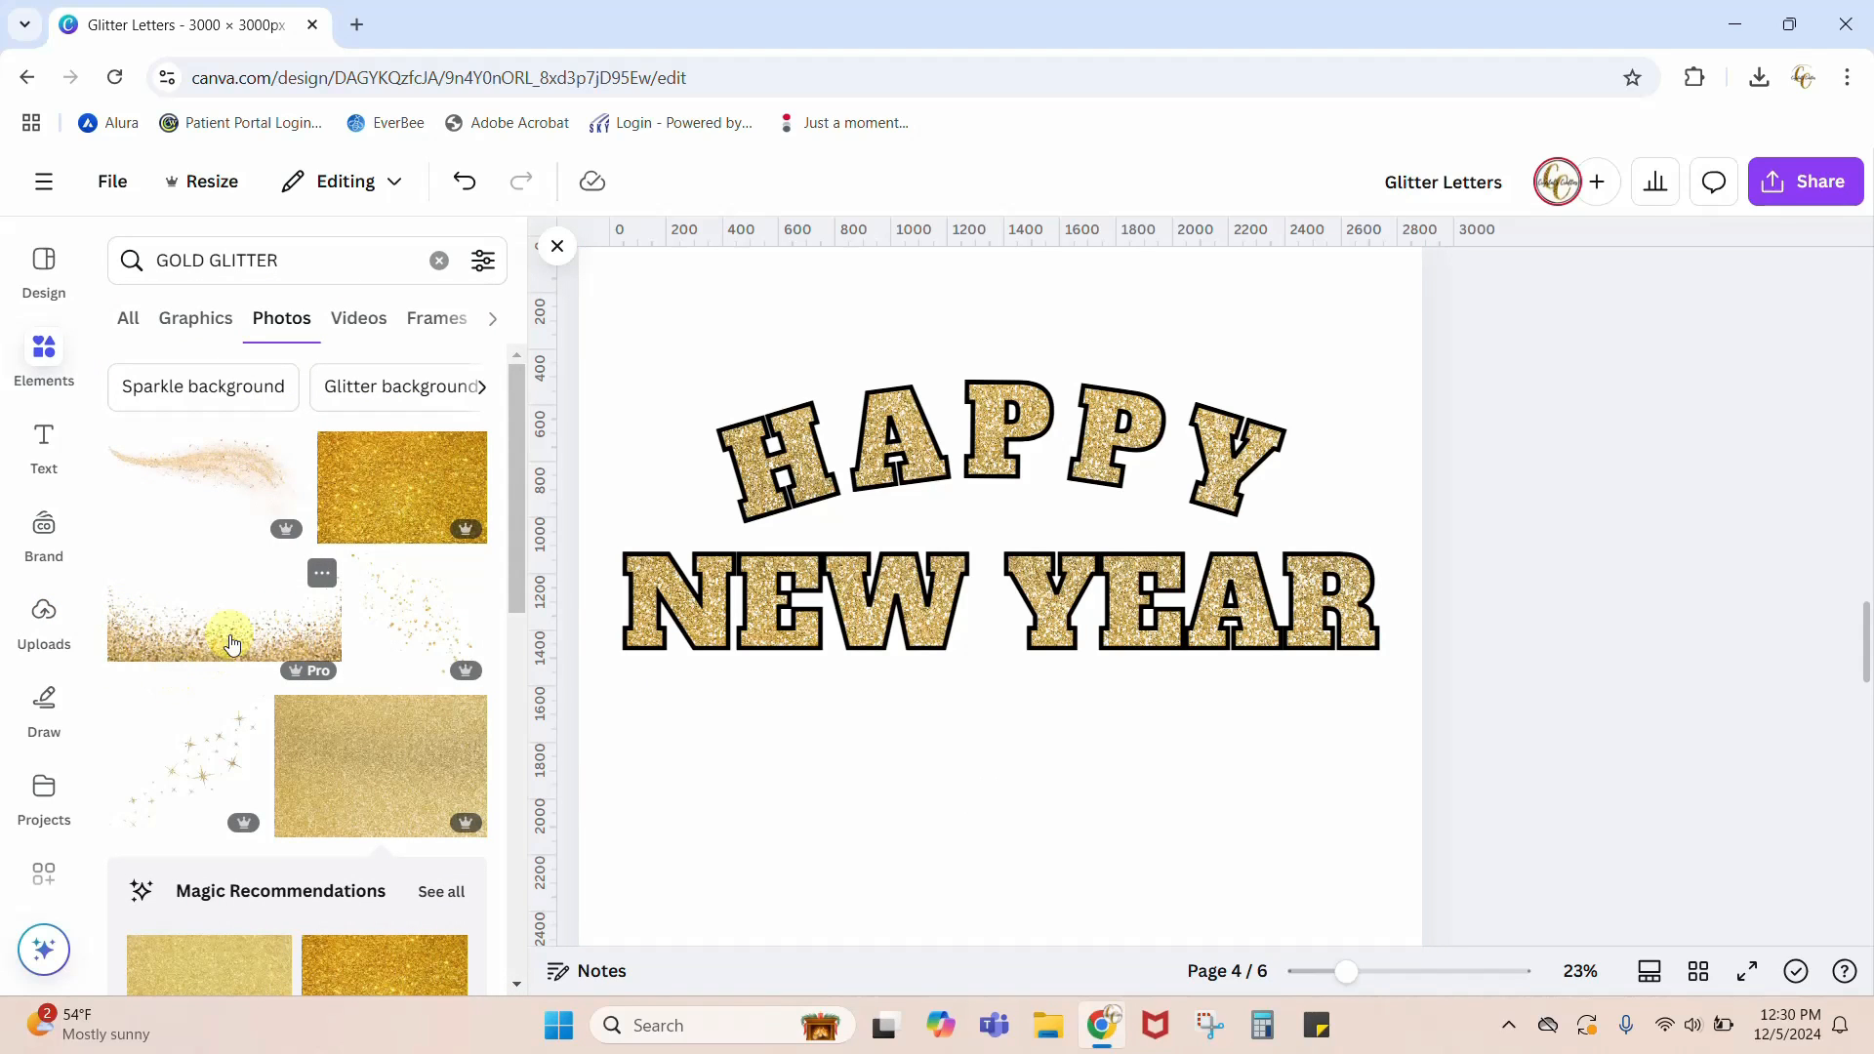
Step: Search the photo elements for gold glitter edge
click(354, 256)
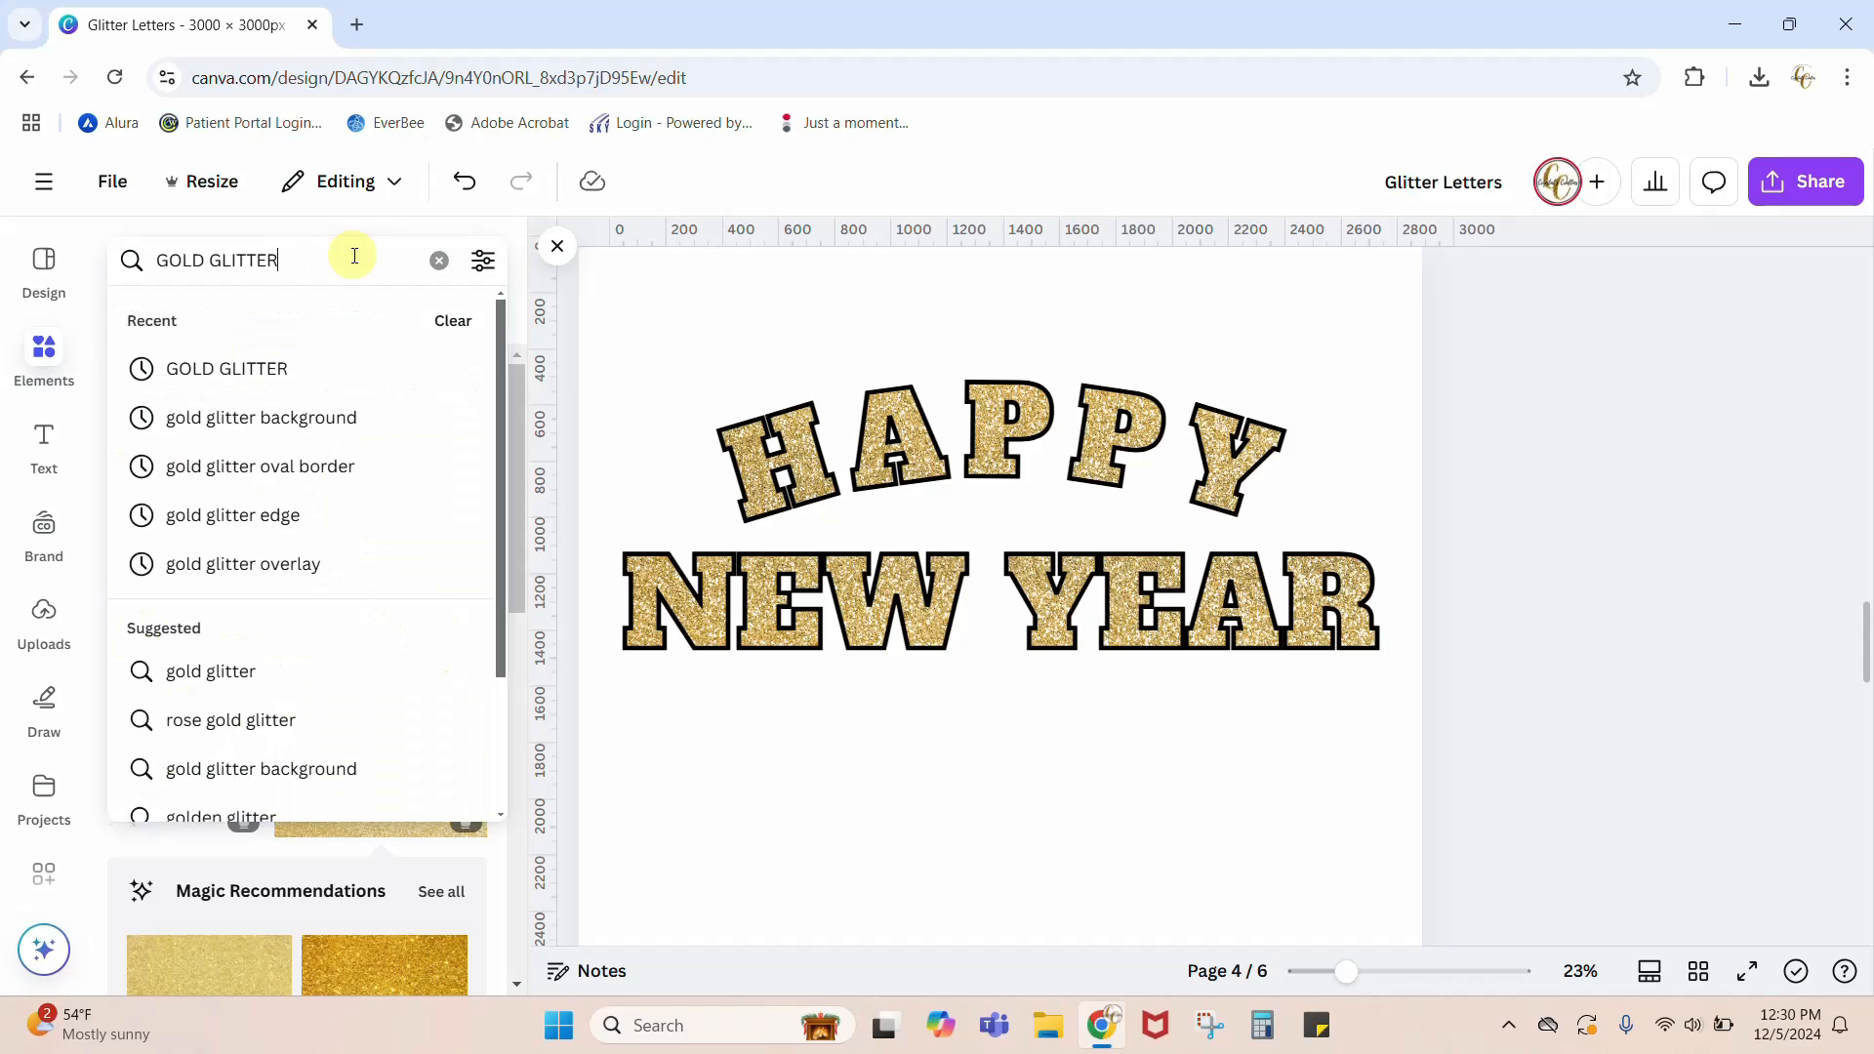
key(BackSpace)
key(BackSpace)
text(L)
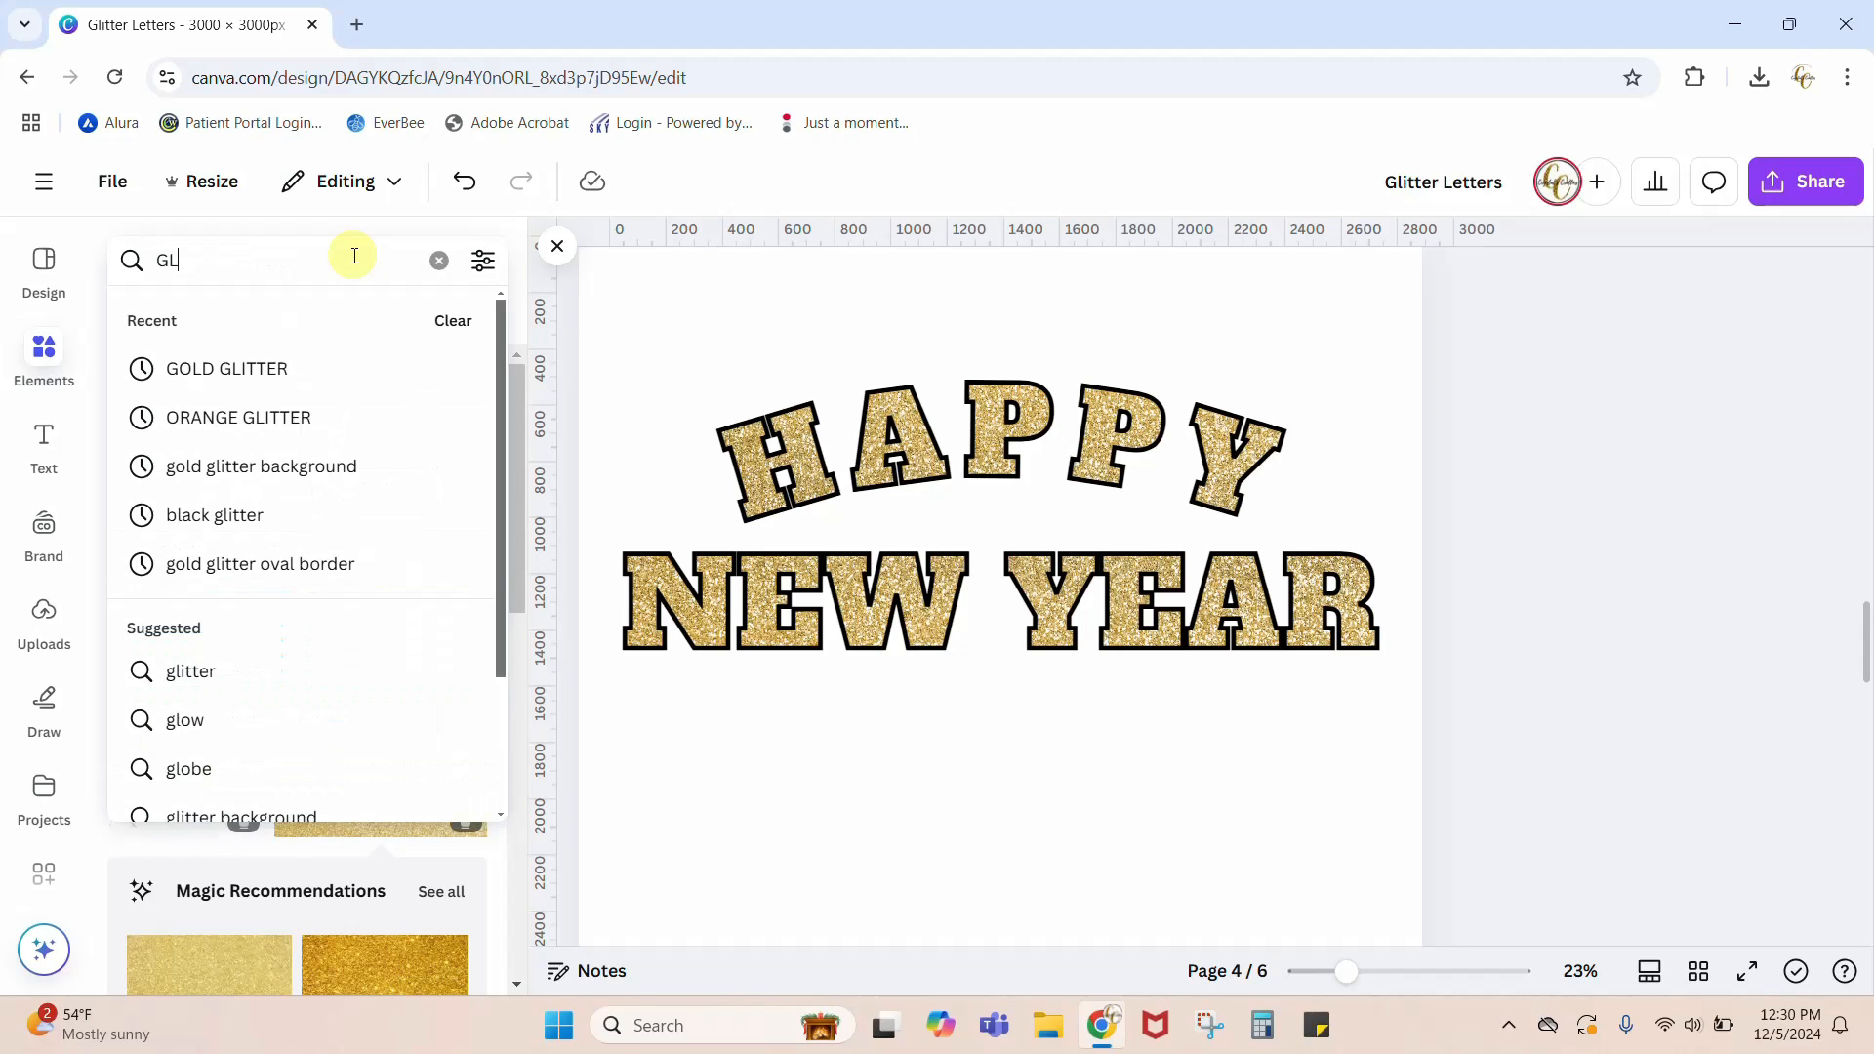
text(OLD)
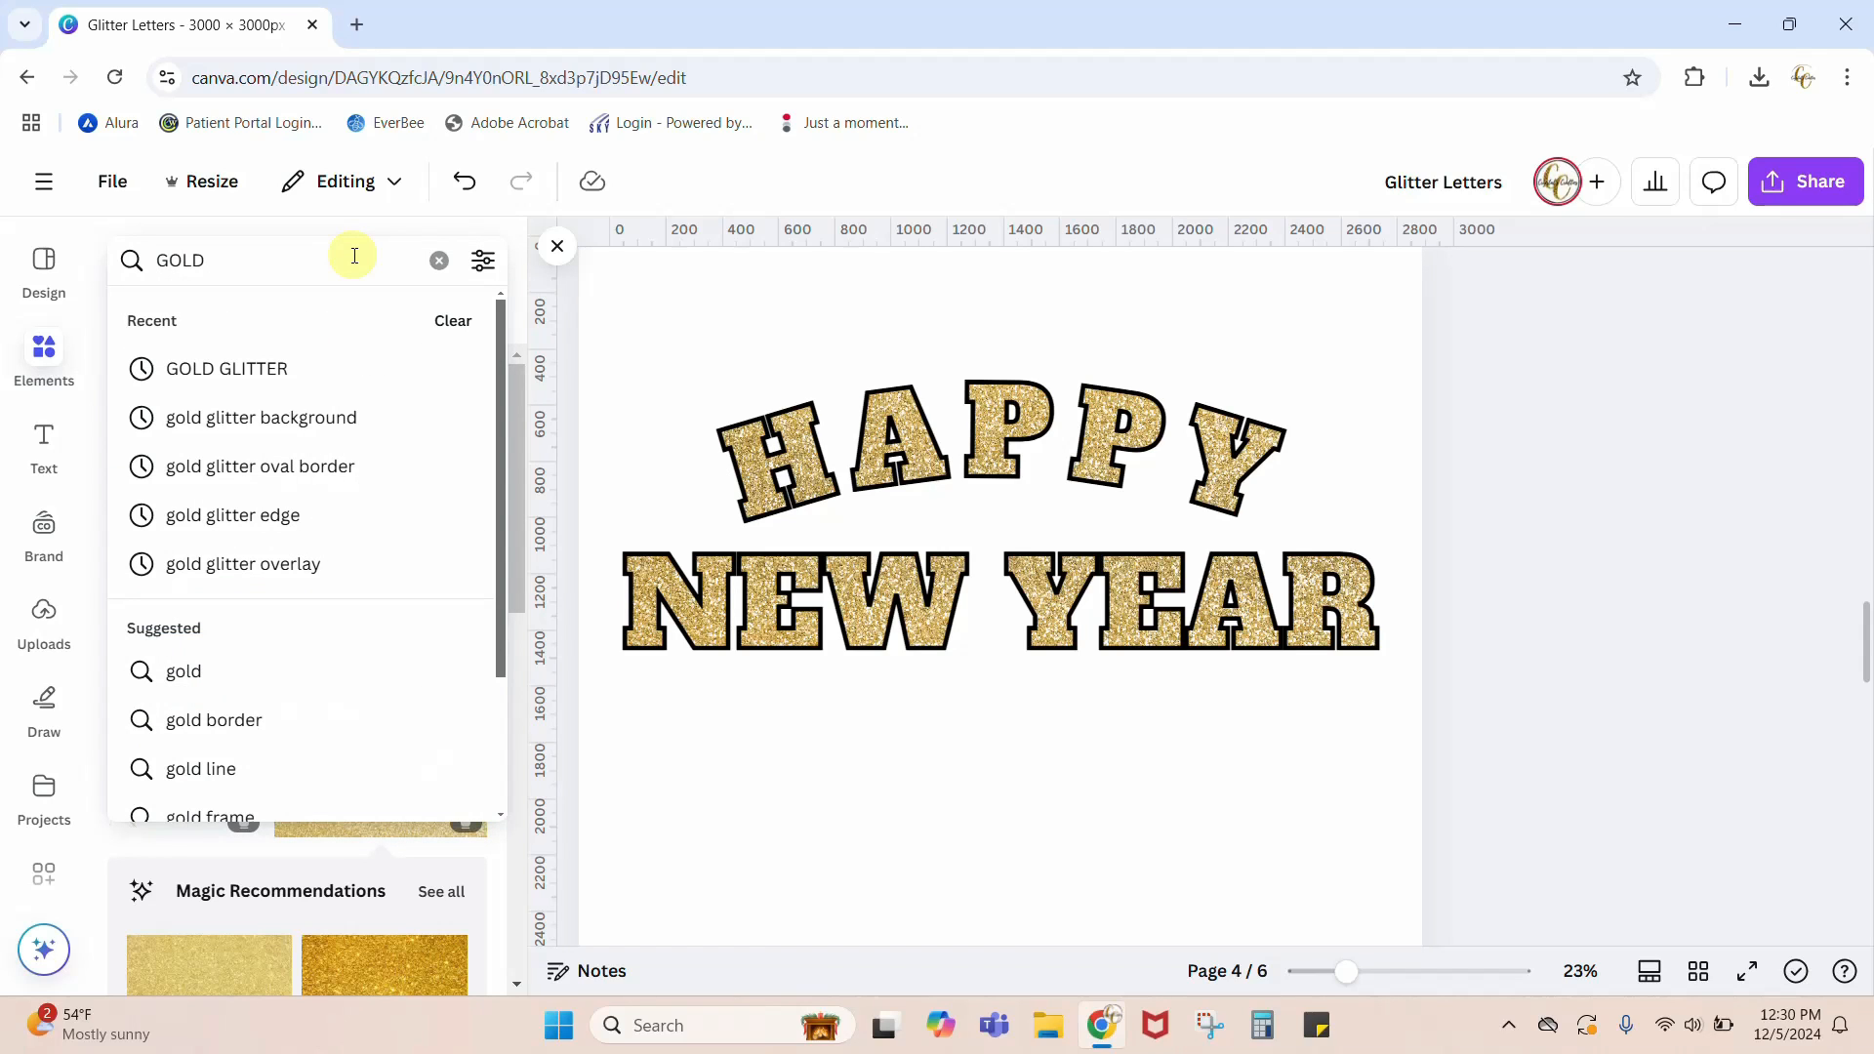
click(227, 525)
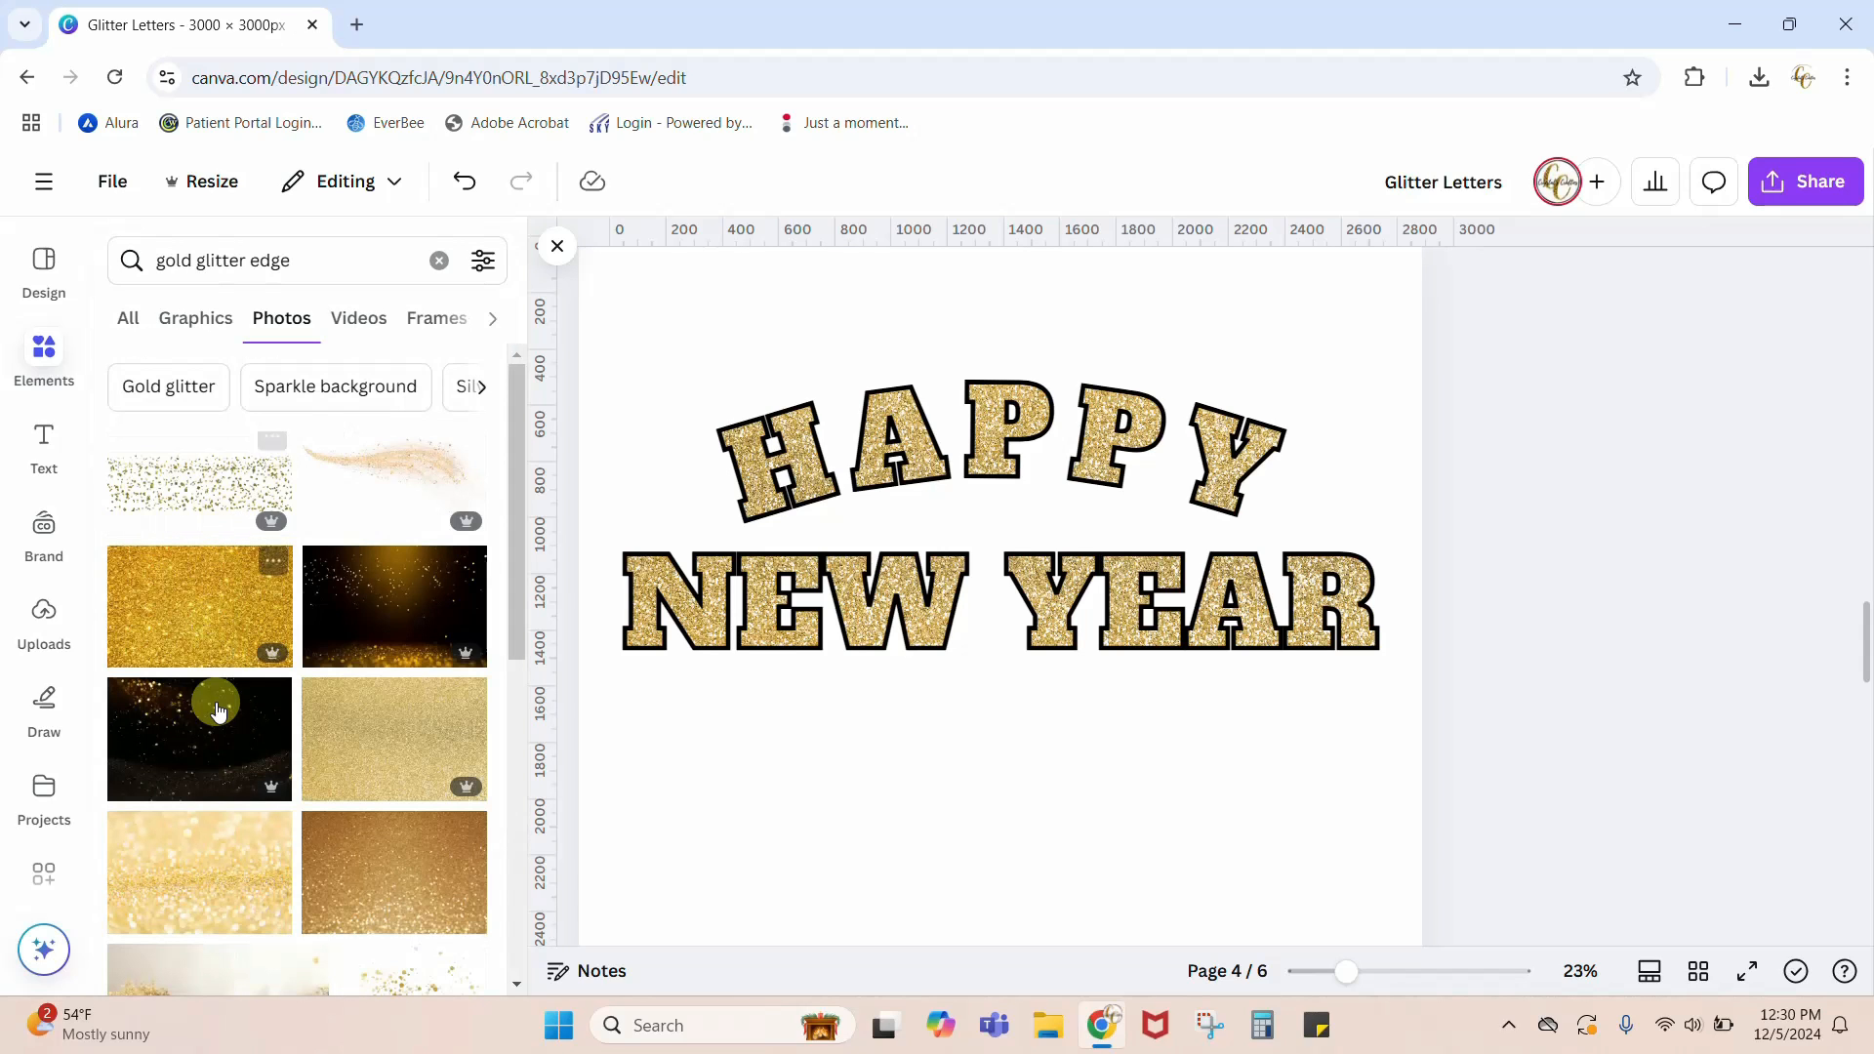
Step: Add the photo of gold glitter fading down into black to page 4 and align it with the page's upper-left corner
scroll(217, 710, down, 4)
scroll(217, 712, up, 4)
scroll(217, 710, down, 10)
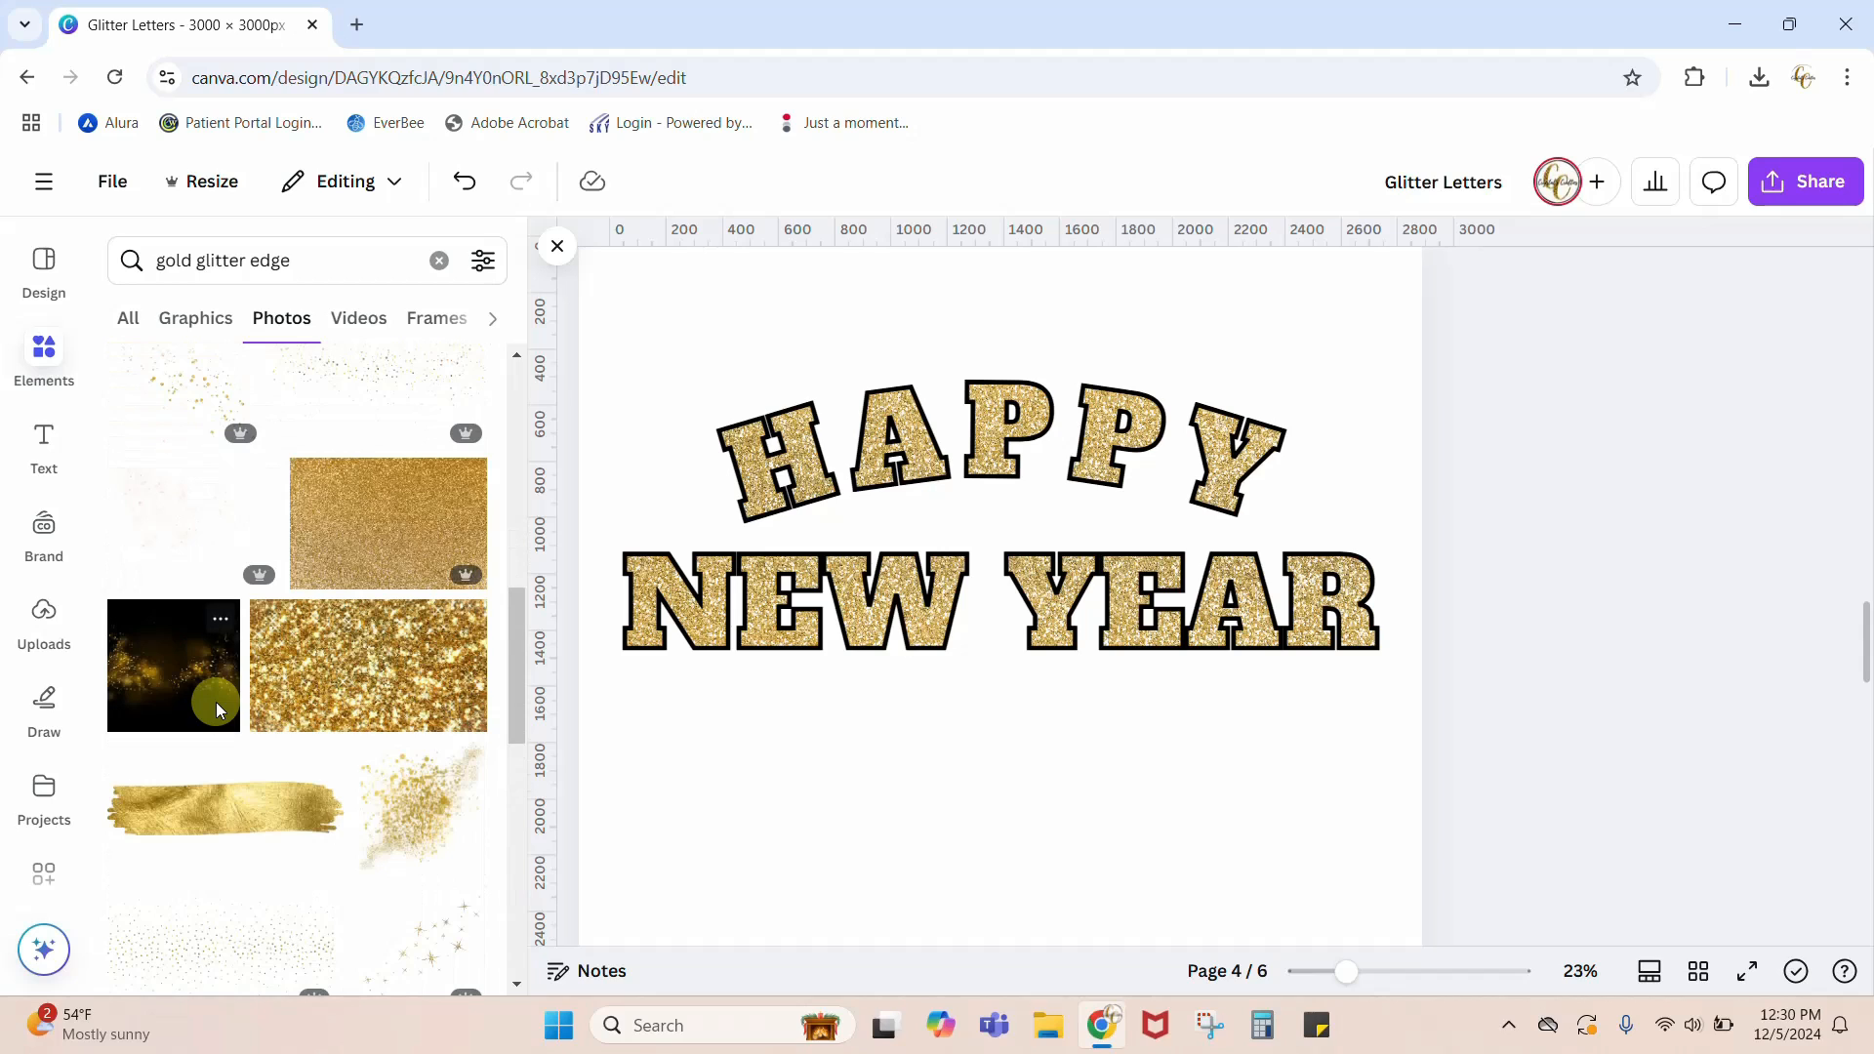
scroll(216, 708, down, 6)
scroll(218, 710, down, 4)
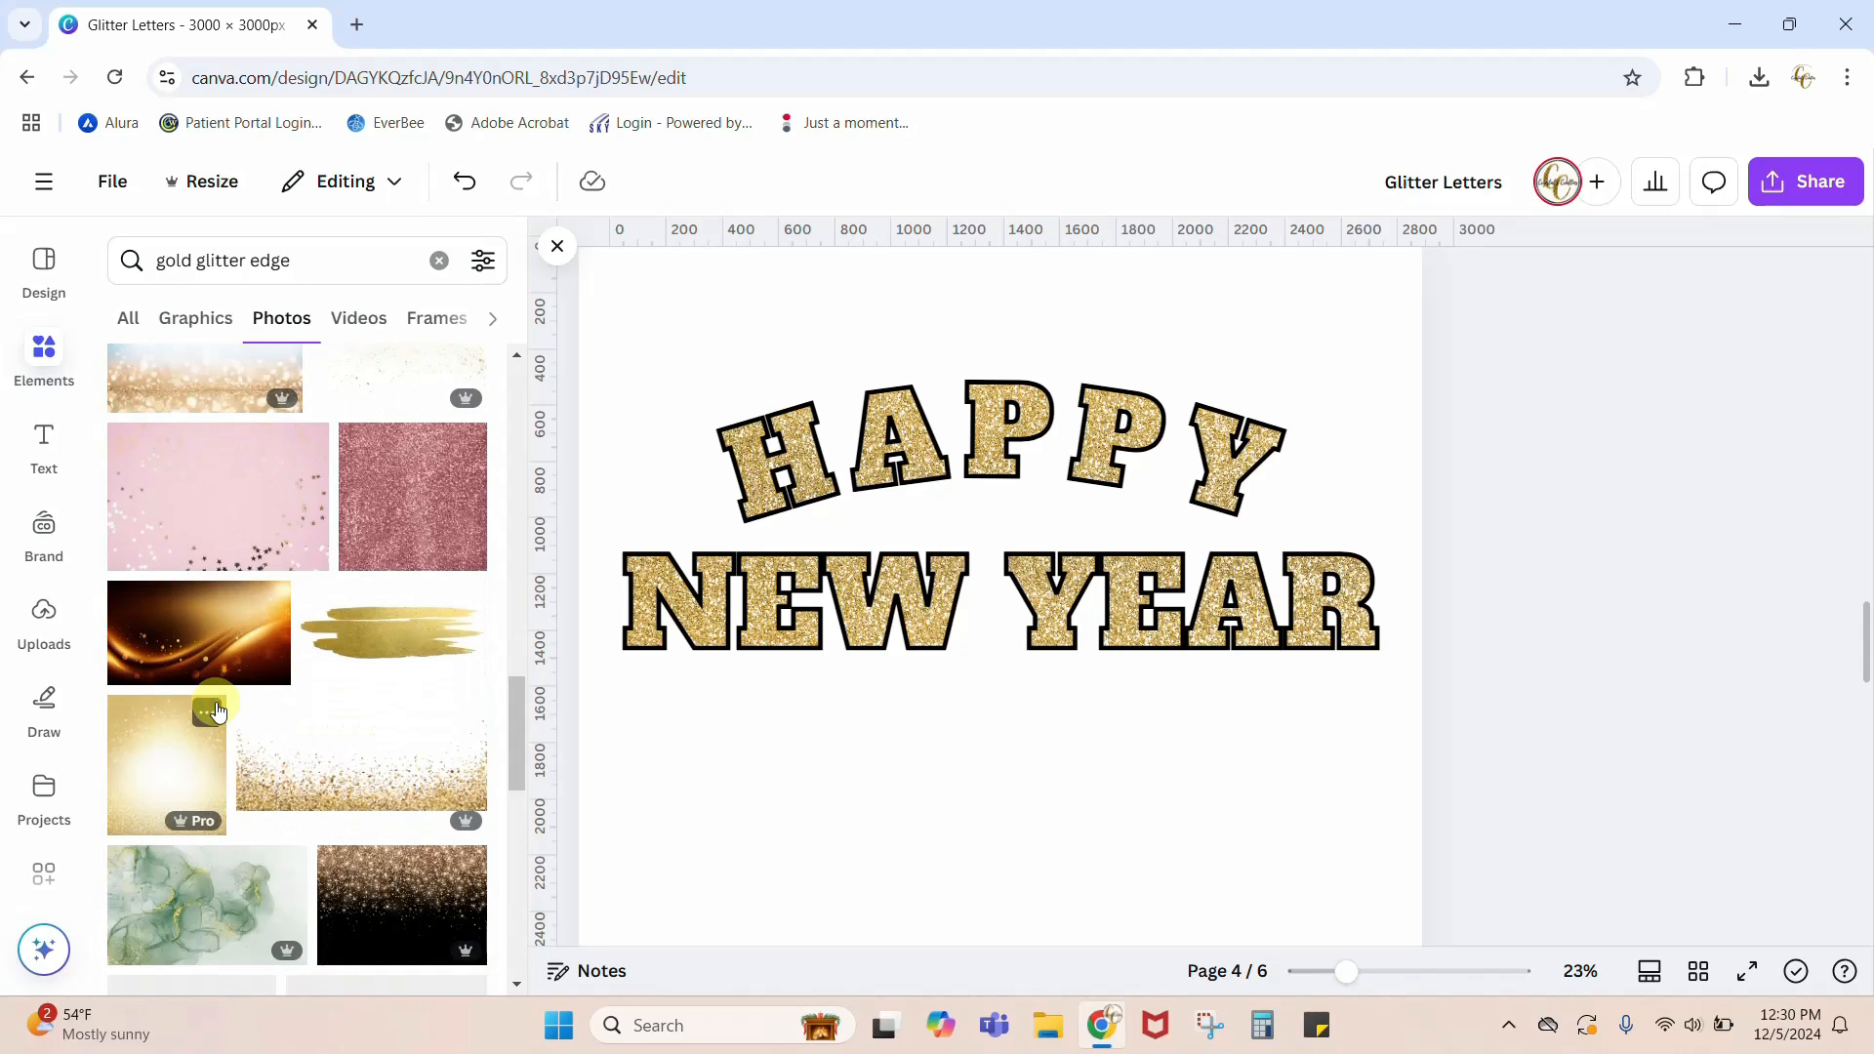
scroll(218, 711, down, 3)
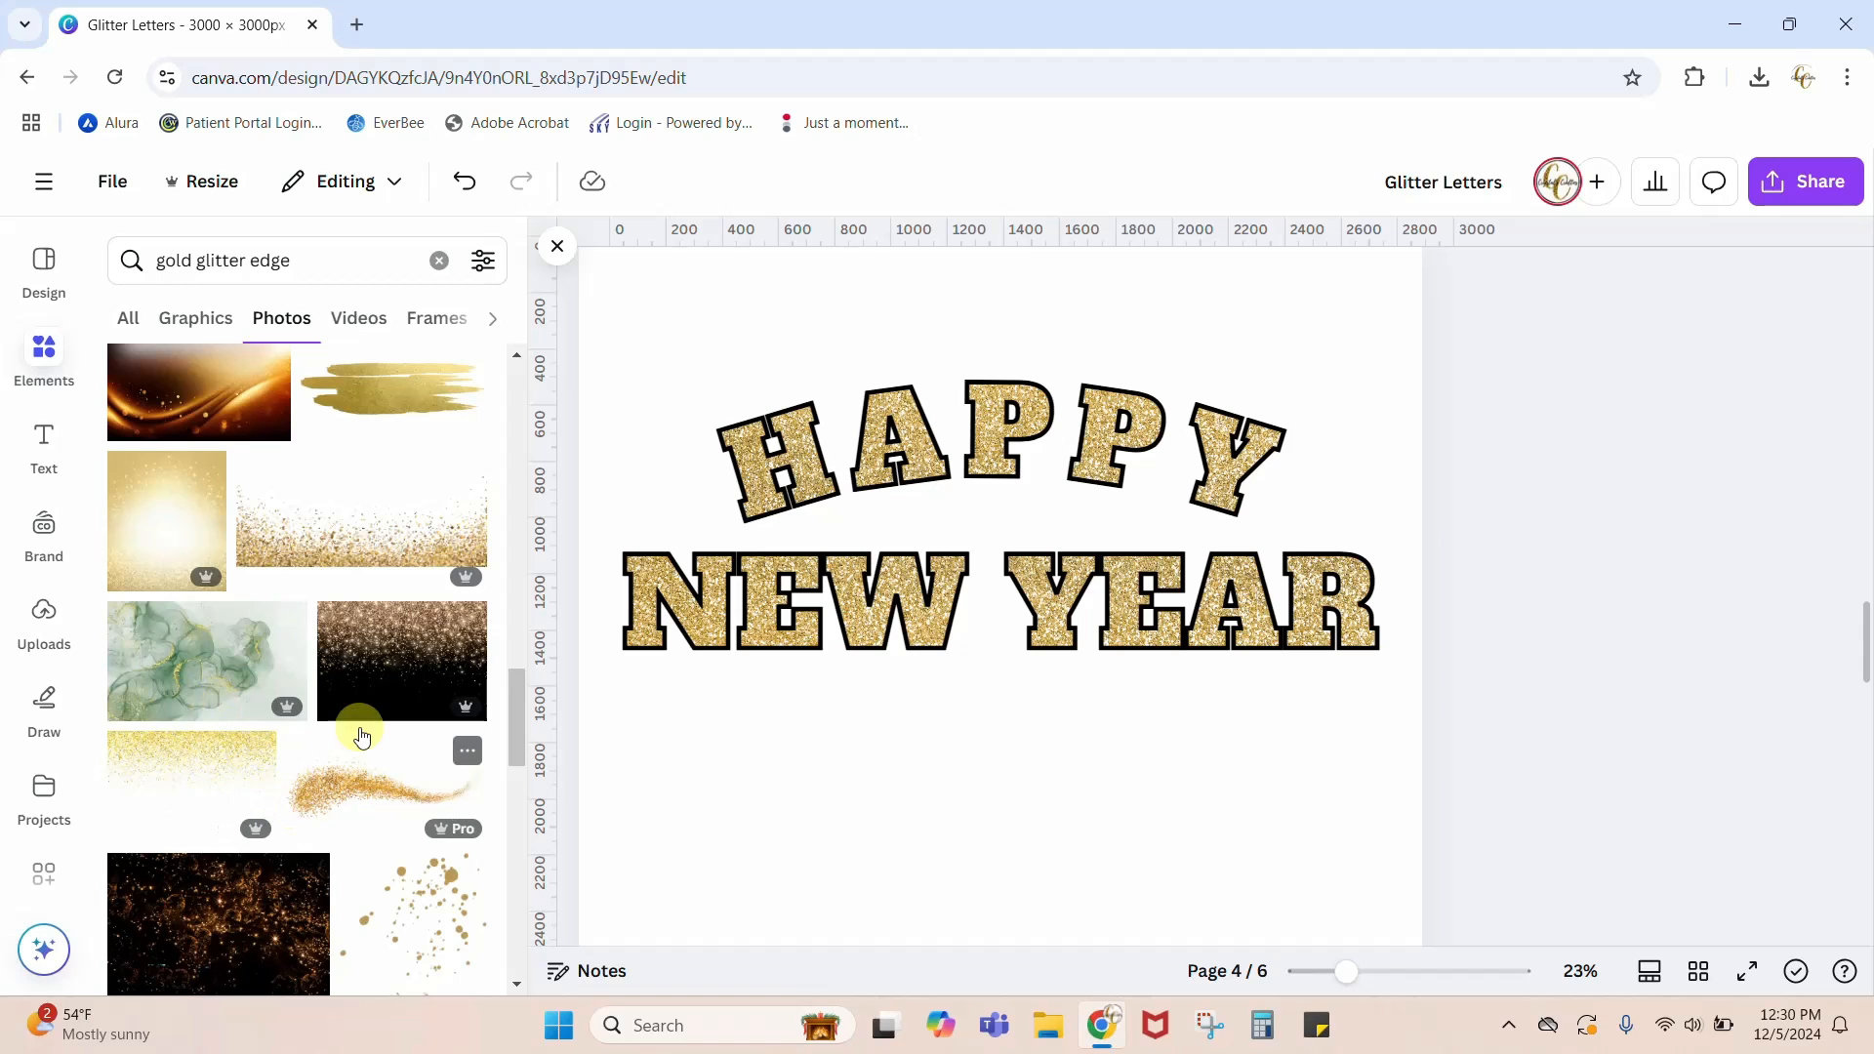
click(380, 663)
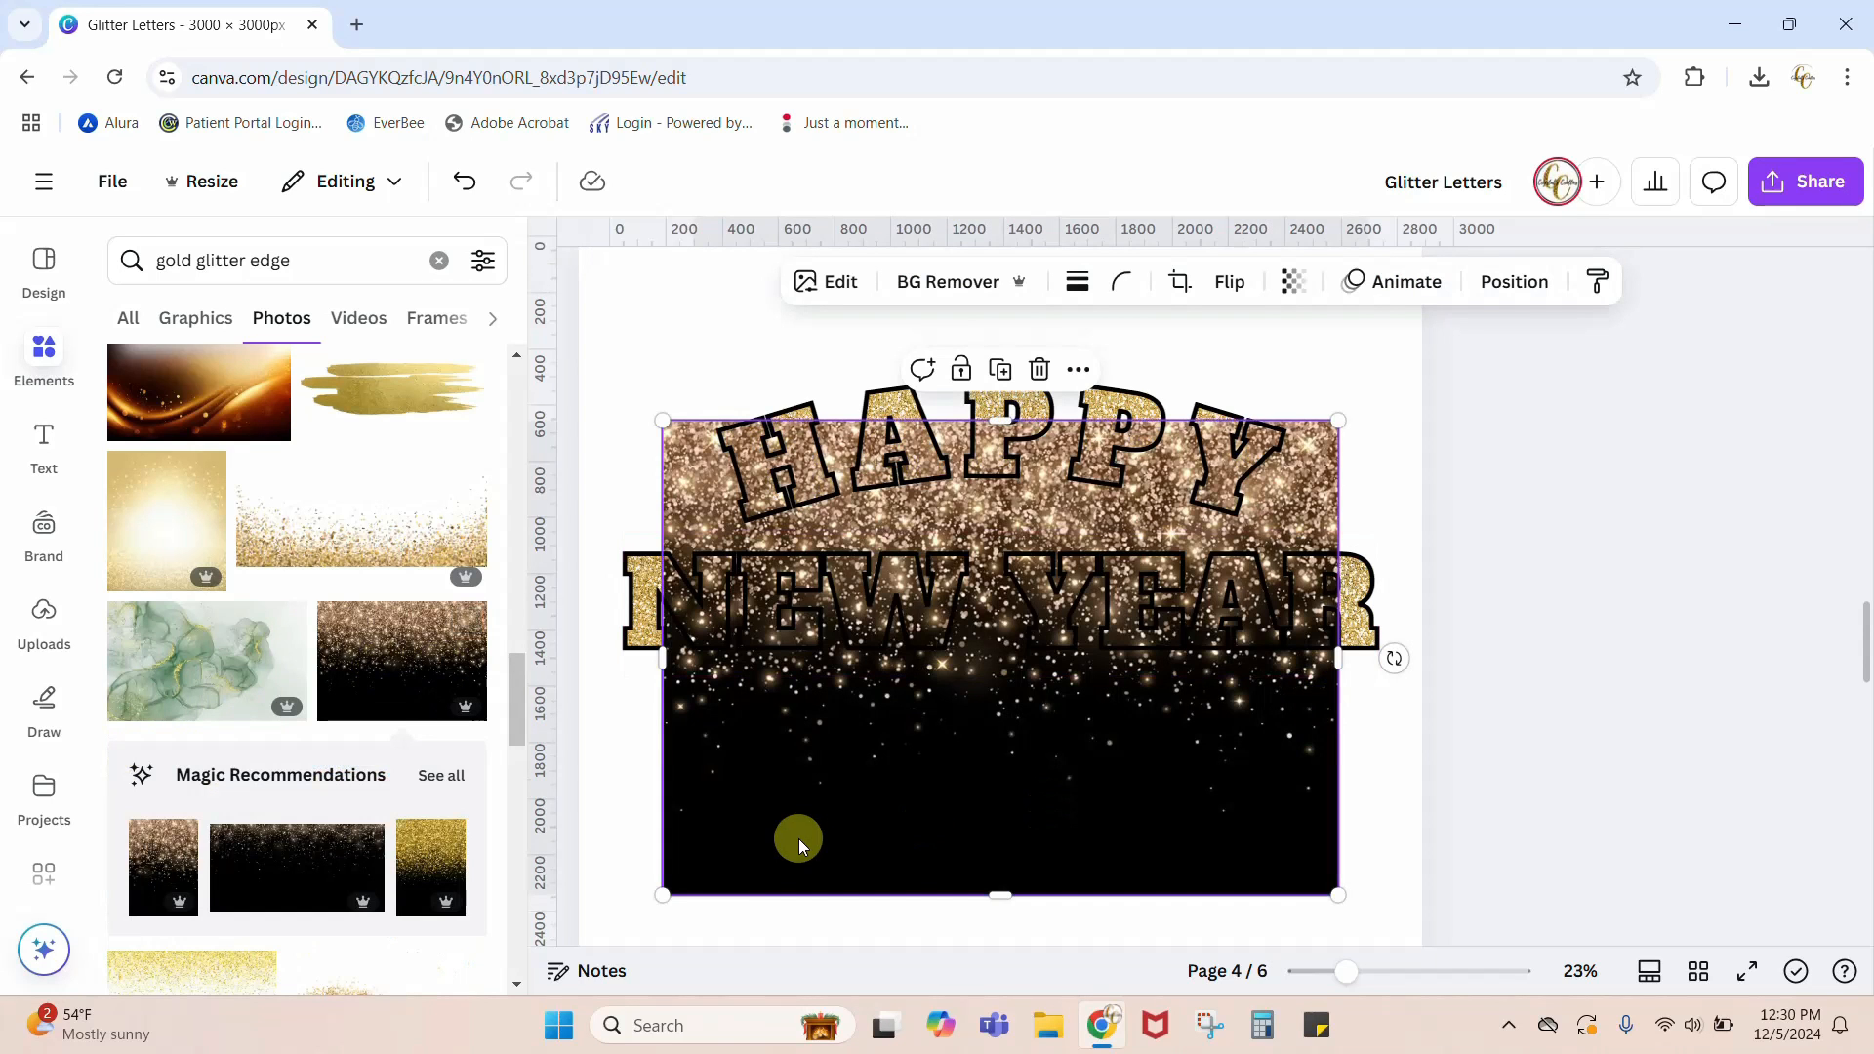
drag(754, 802, 696, 684)
scroll(1571, 761, up, 3)
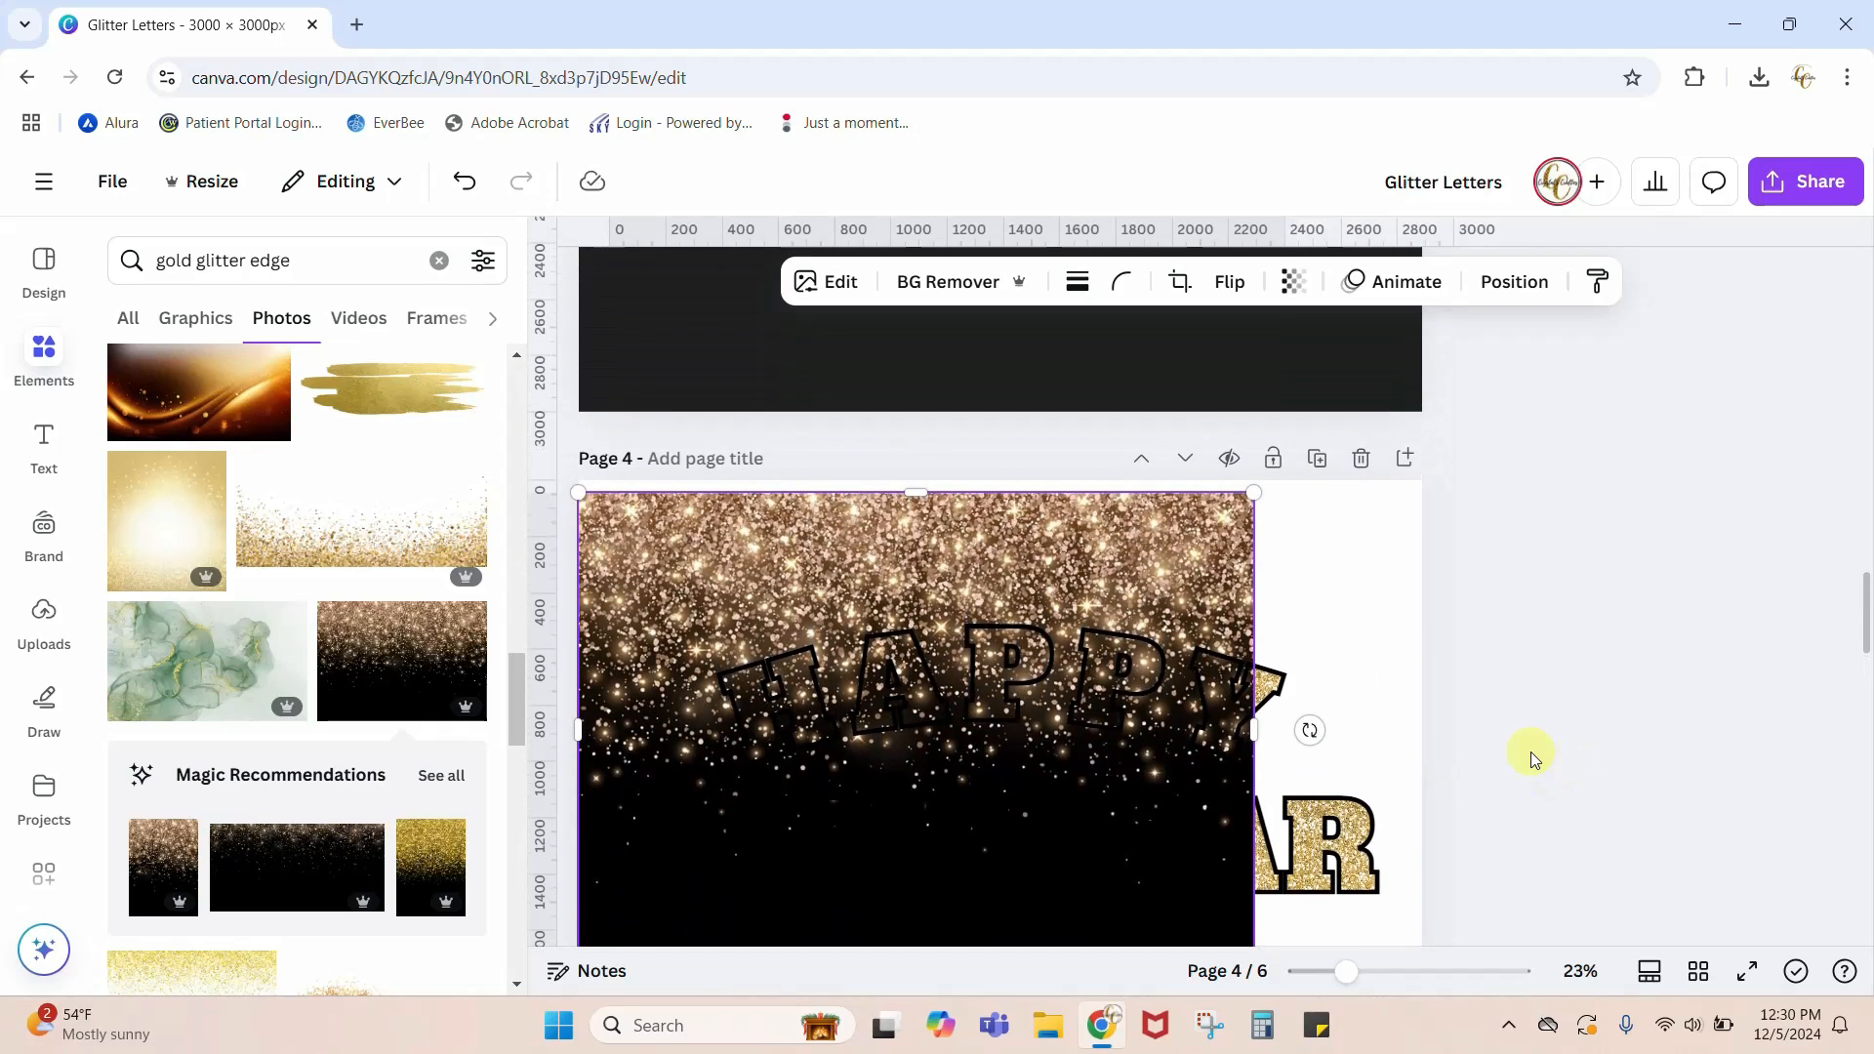
Step: Enlarge the black-and-gold glitter photo until it spans the full width of page 4
drag(1347, 971, 1328, 973)
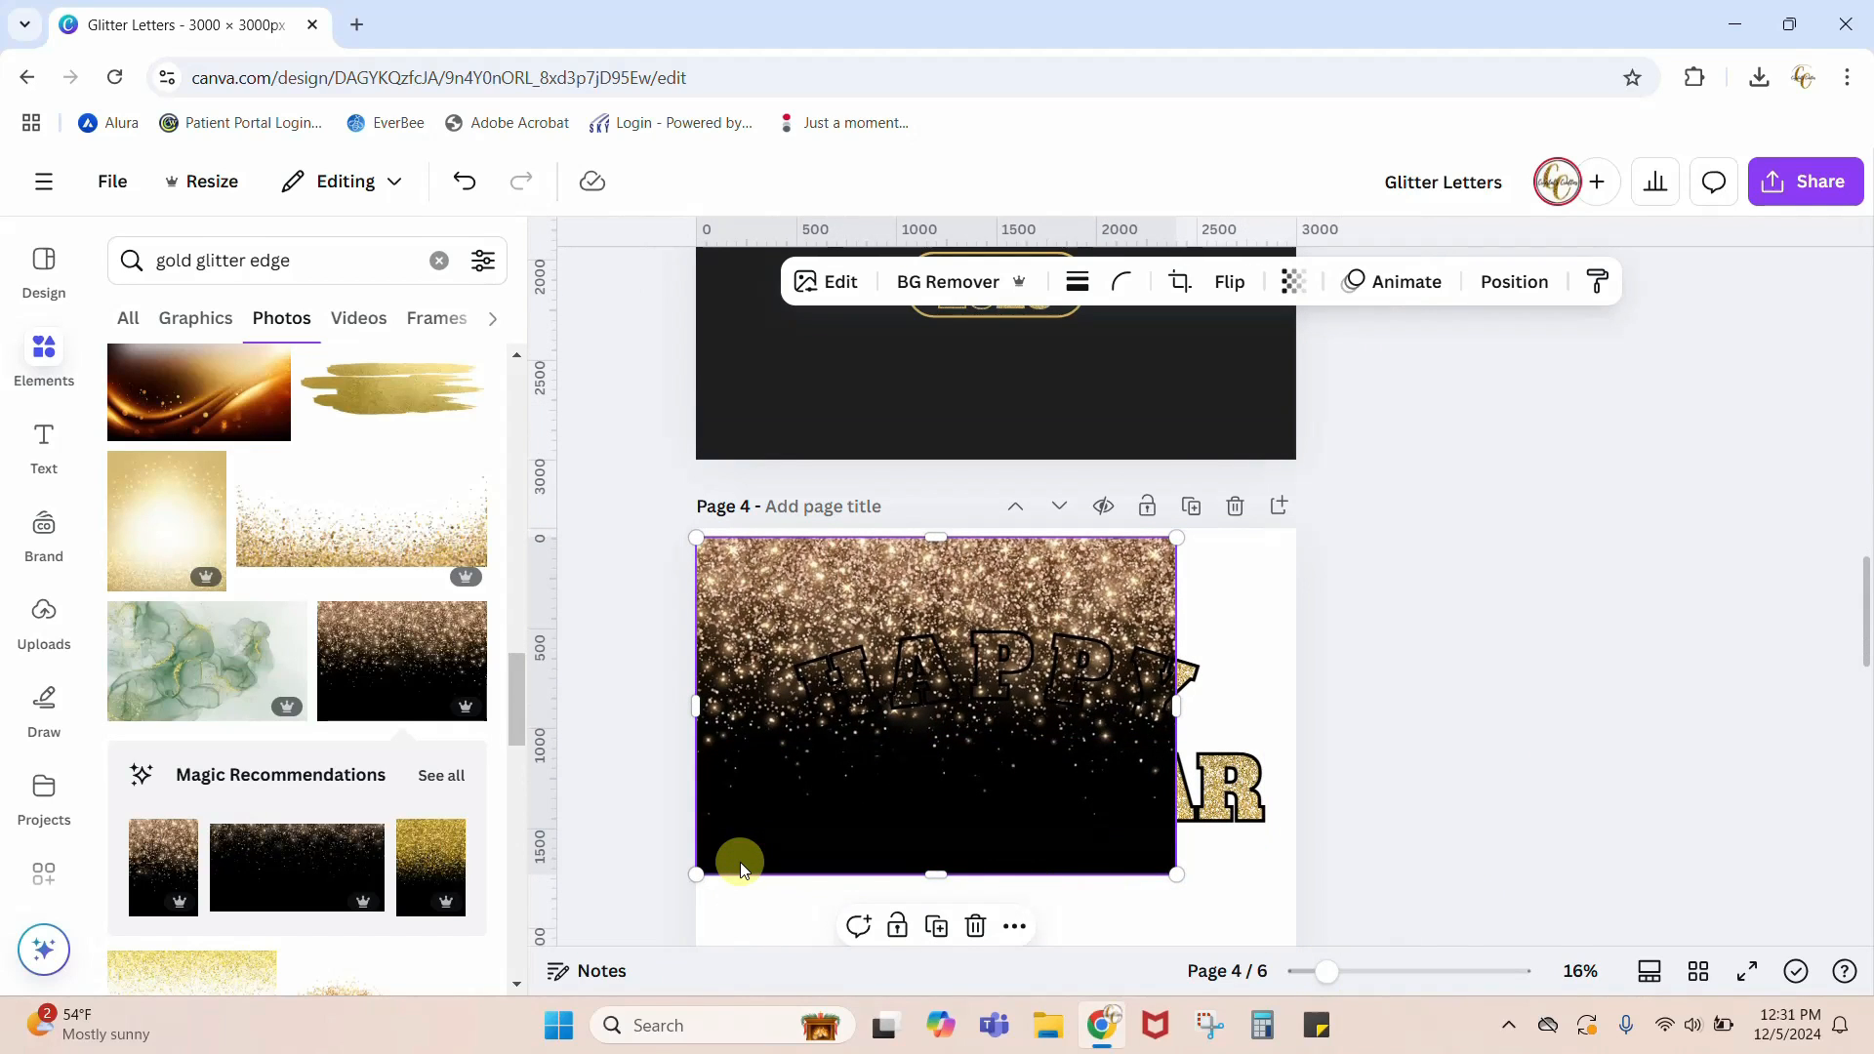
drag(740, 863, 742, 849)
scroll(1737, 795, down, 2)
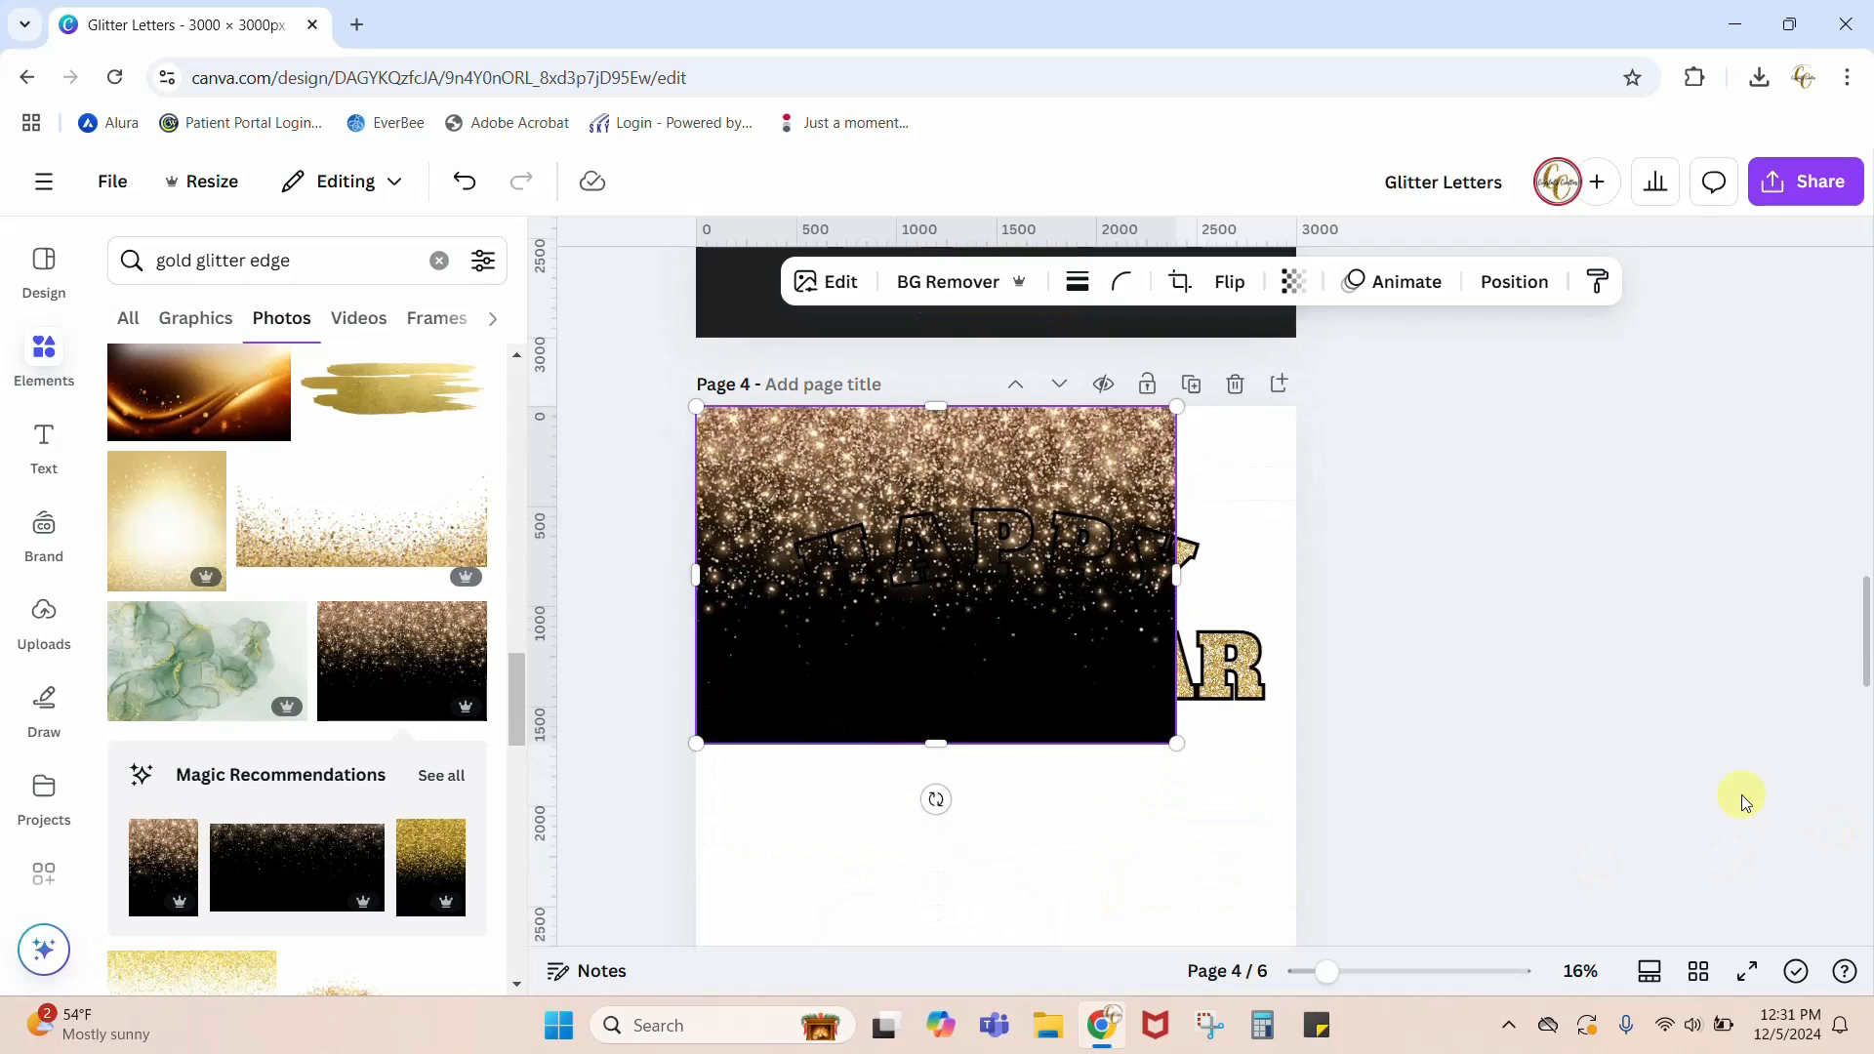
drag(1184, 751, 1278, 850)
Step: Delete the black-and-gold glitter photo from page 4
scroll(1607, 779, down, 1)
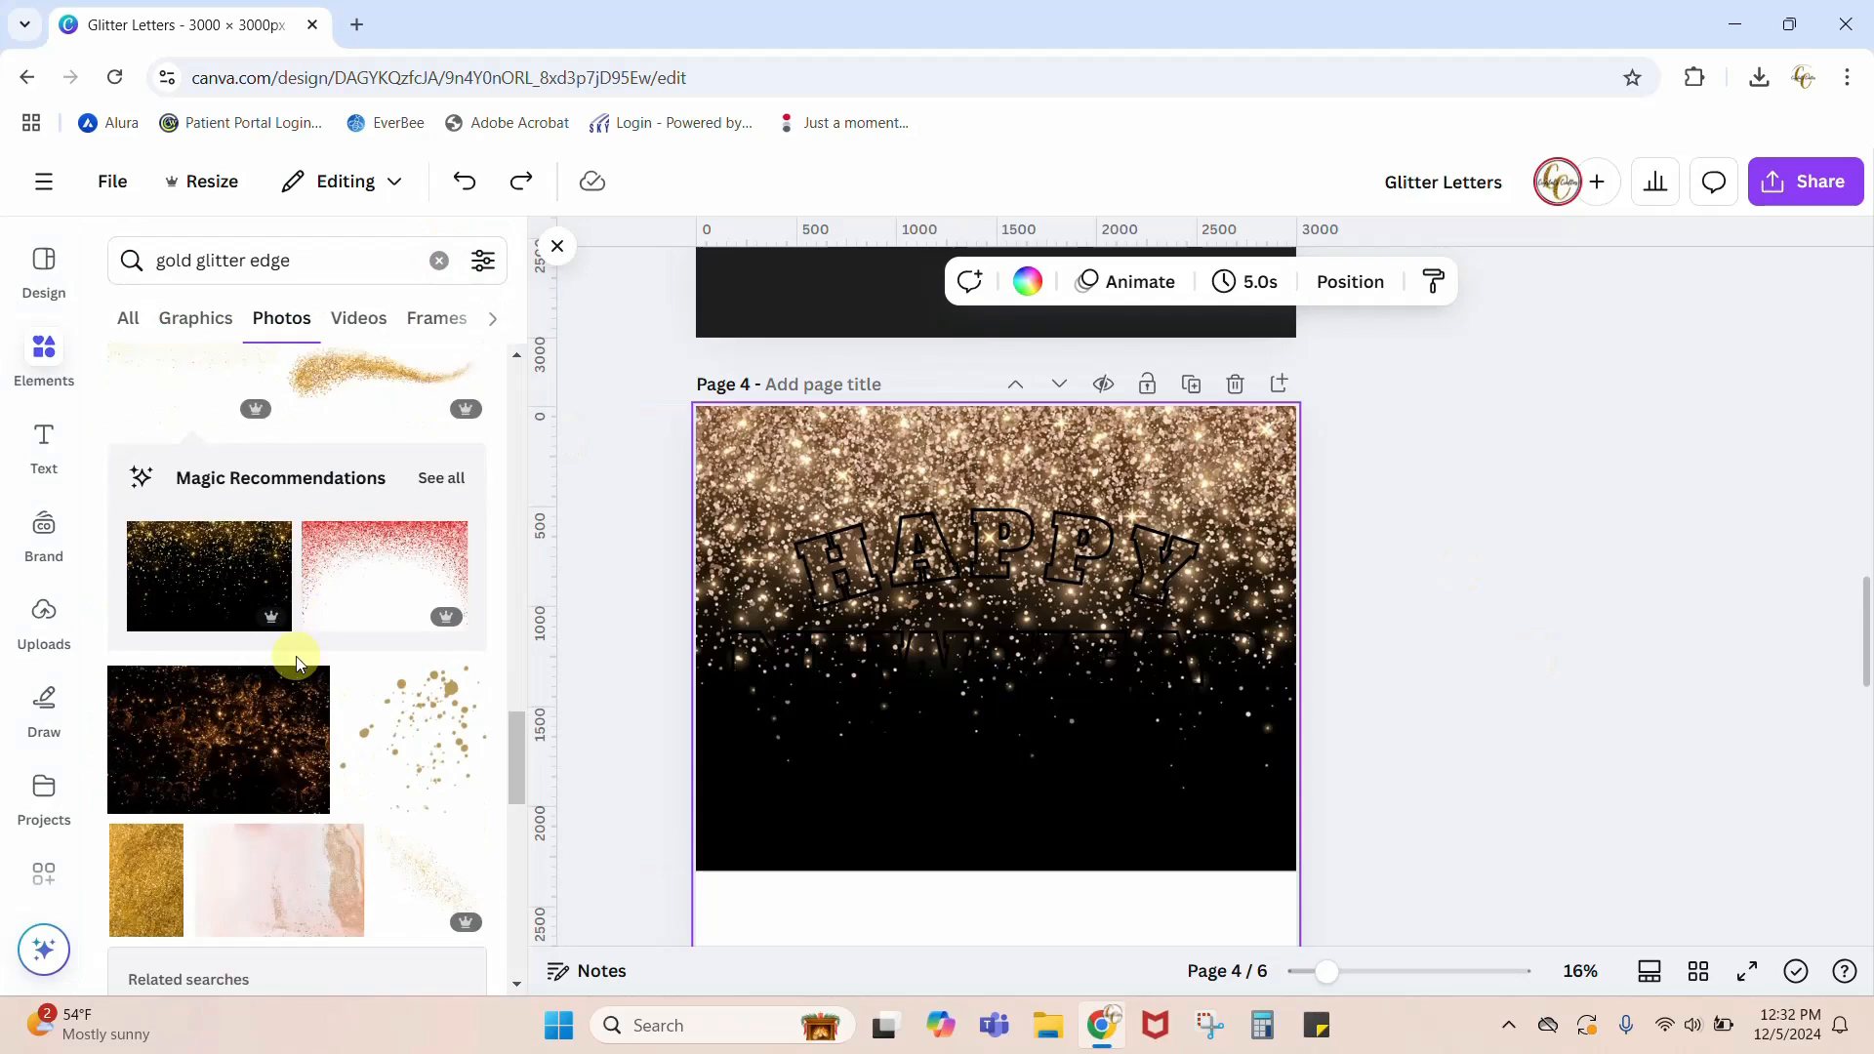
scroll(295, 657, down, 2)
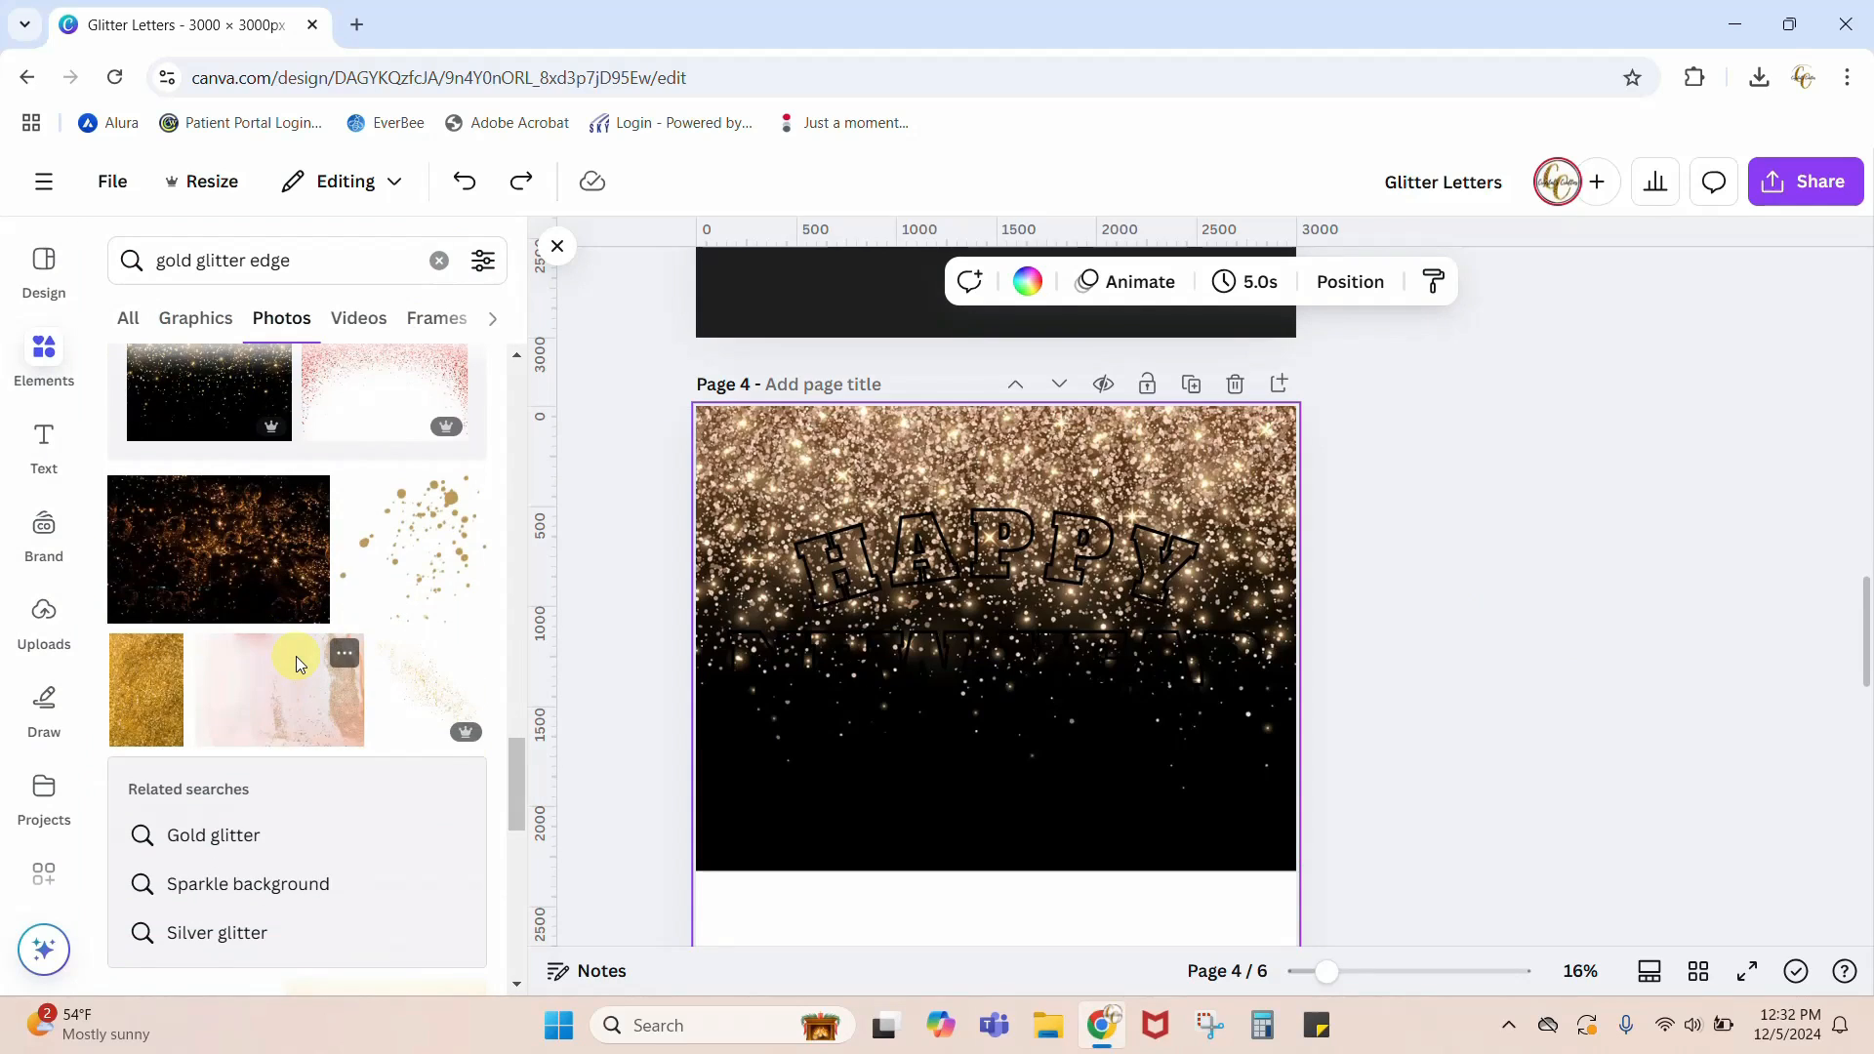
scroll(296, 656, down, 5)
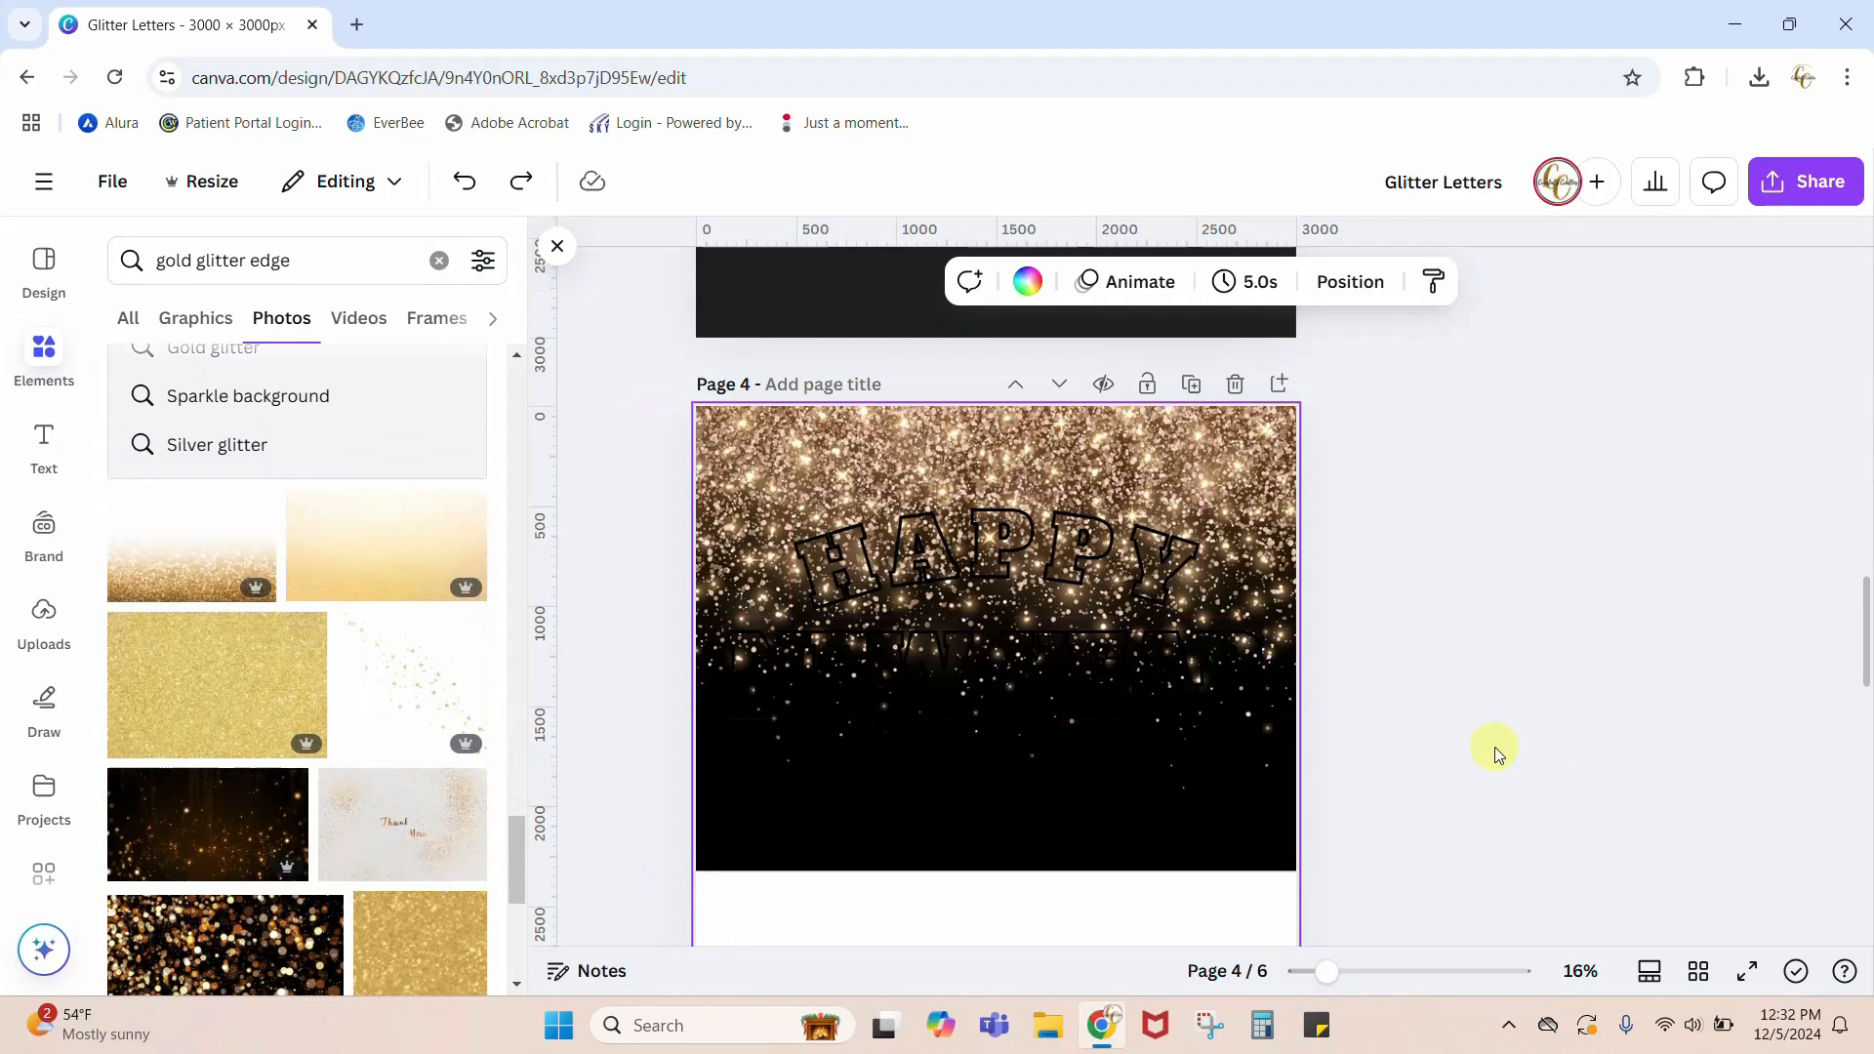
scroll(1485, 668, down, 2)
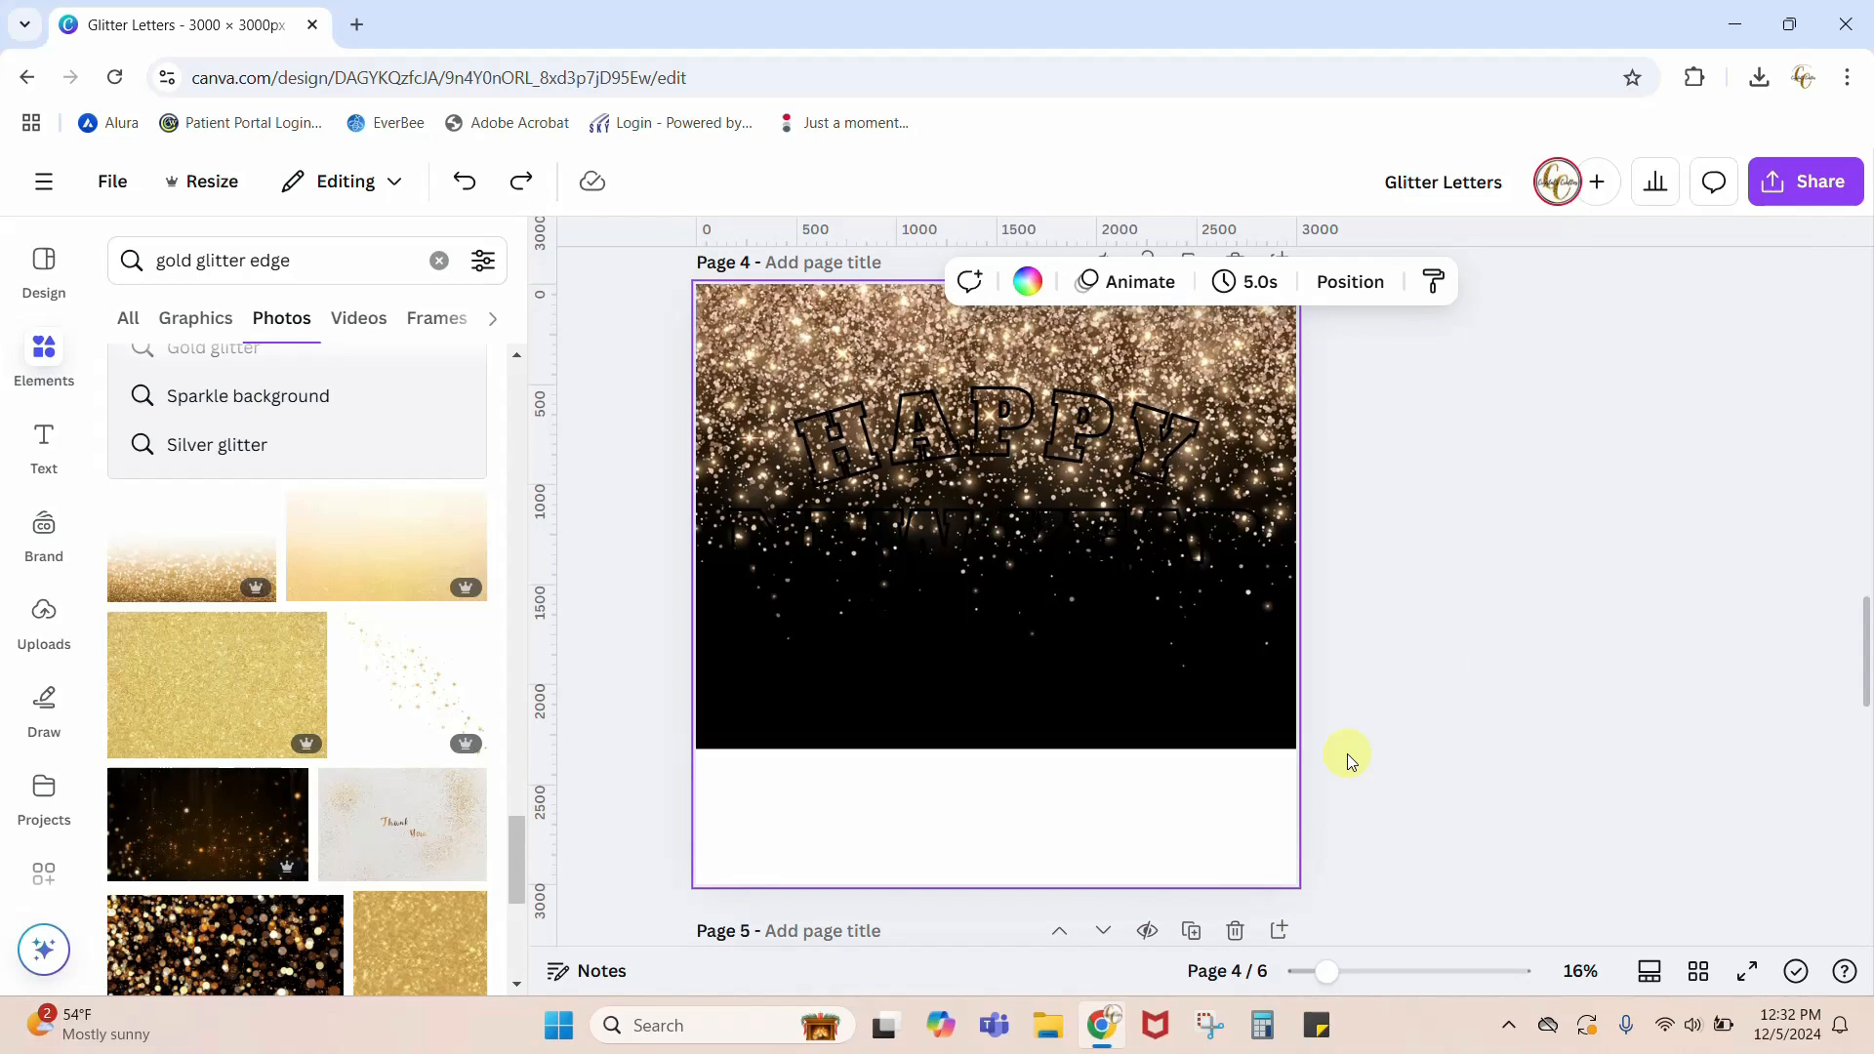
scroll(1349, 753, up, 4)
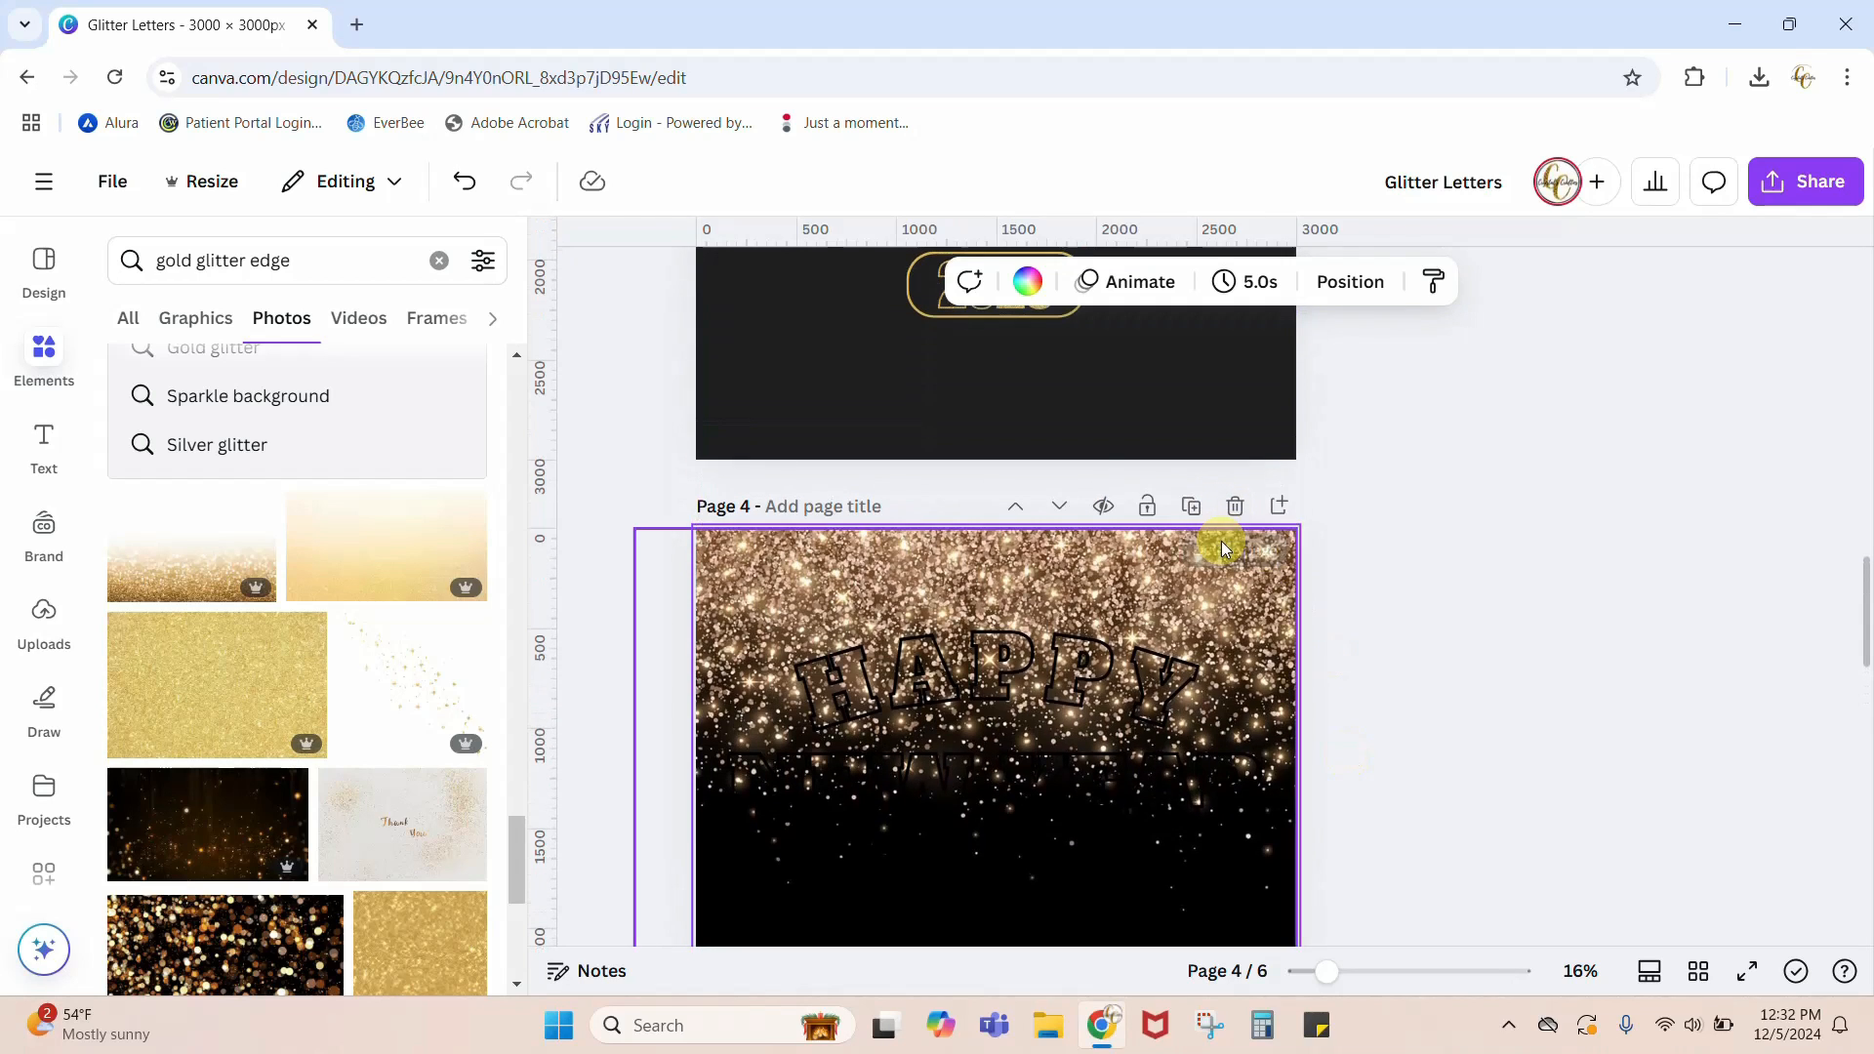
click(1111, 543)
key(Delete)
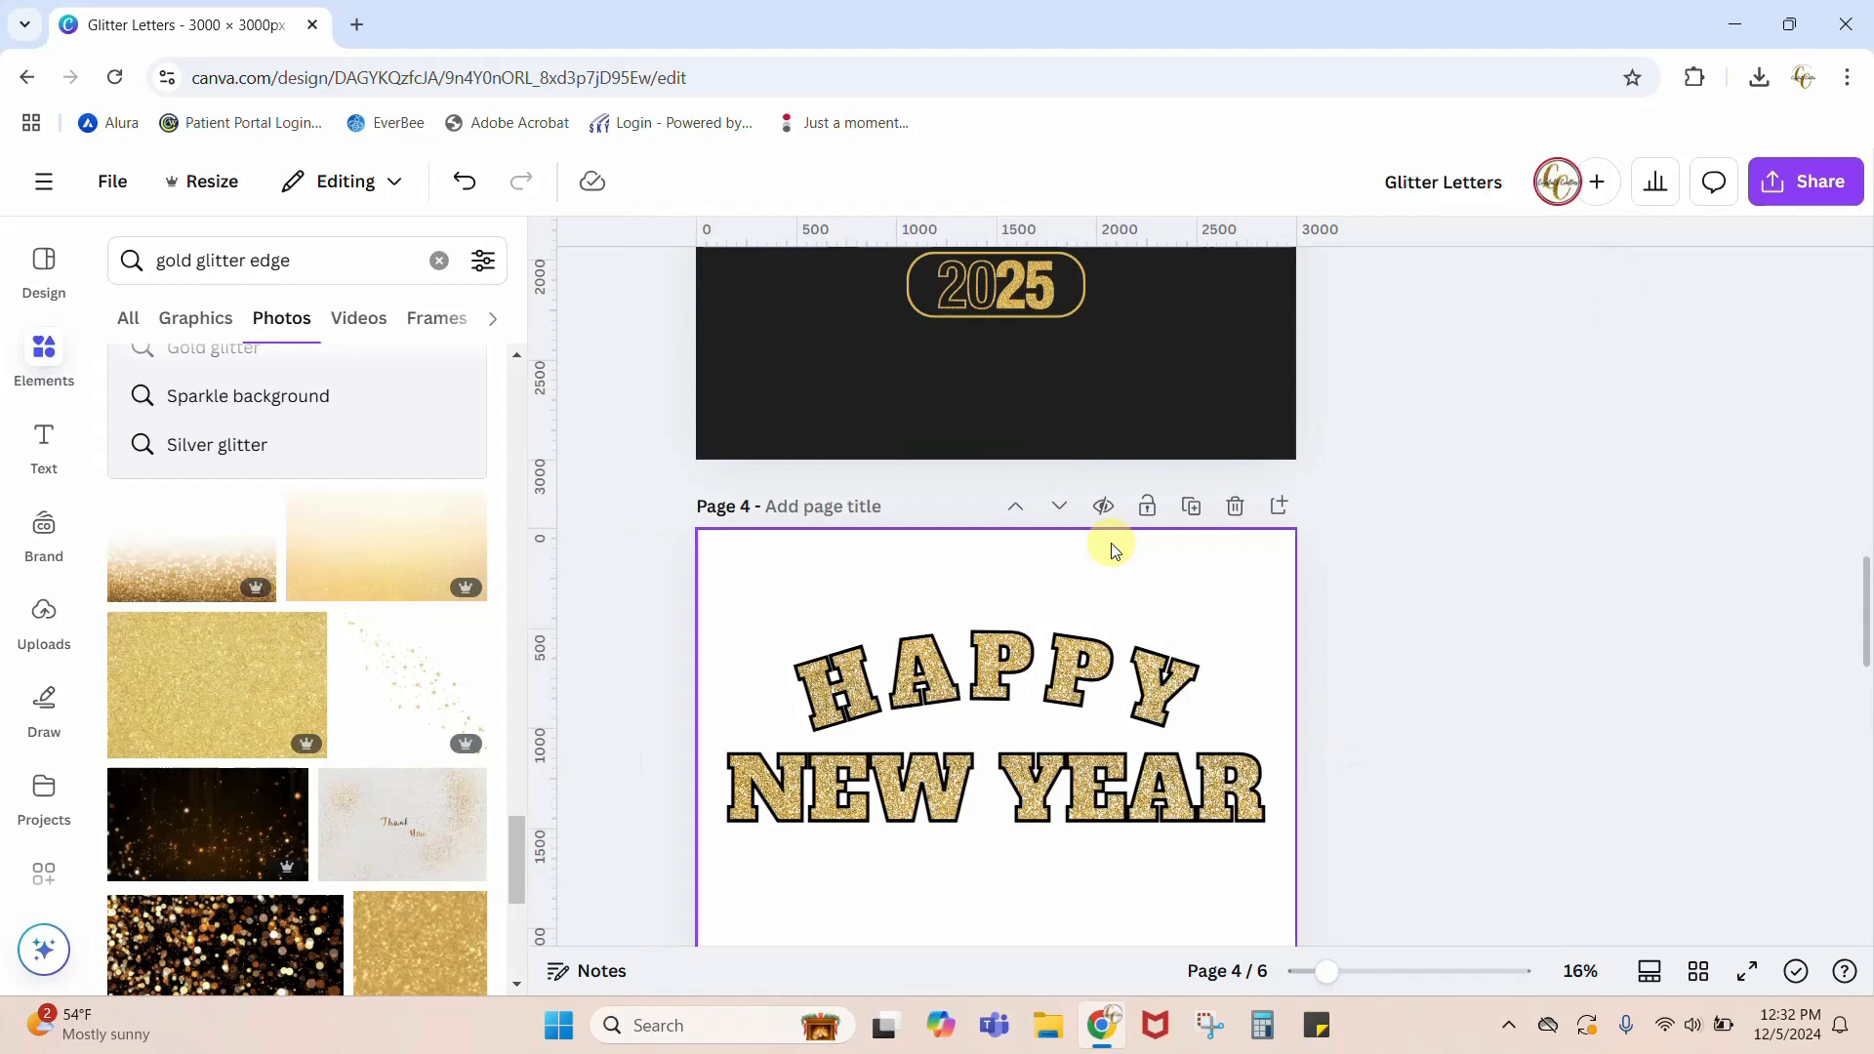
Step: Search the photo elements for gold glitter BORDER
scroll(400, 732, down, 5)
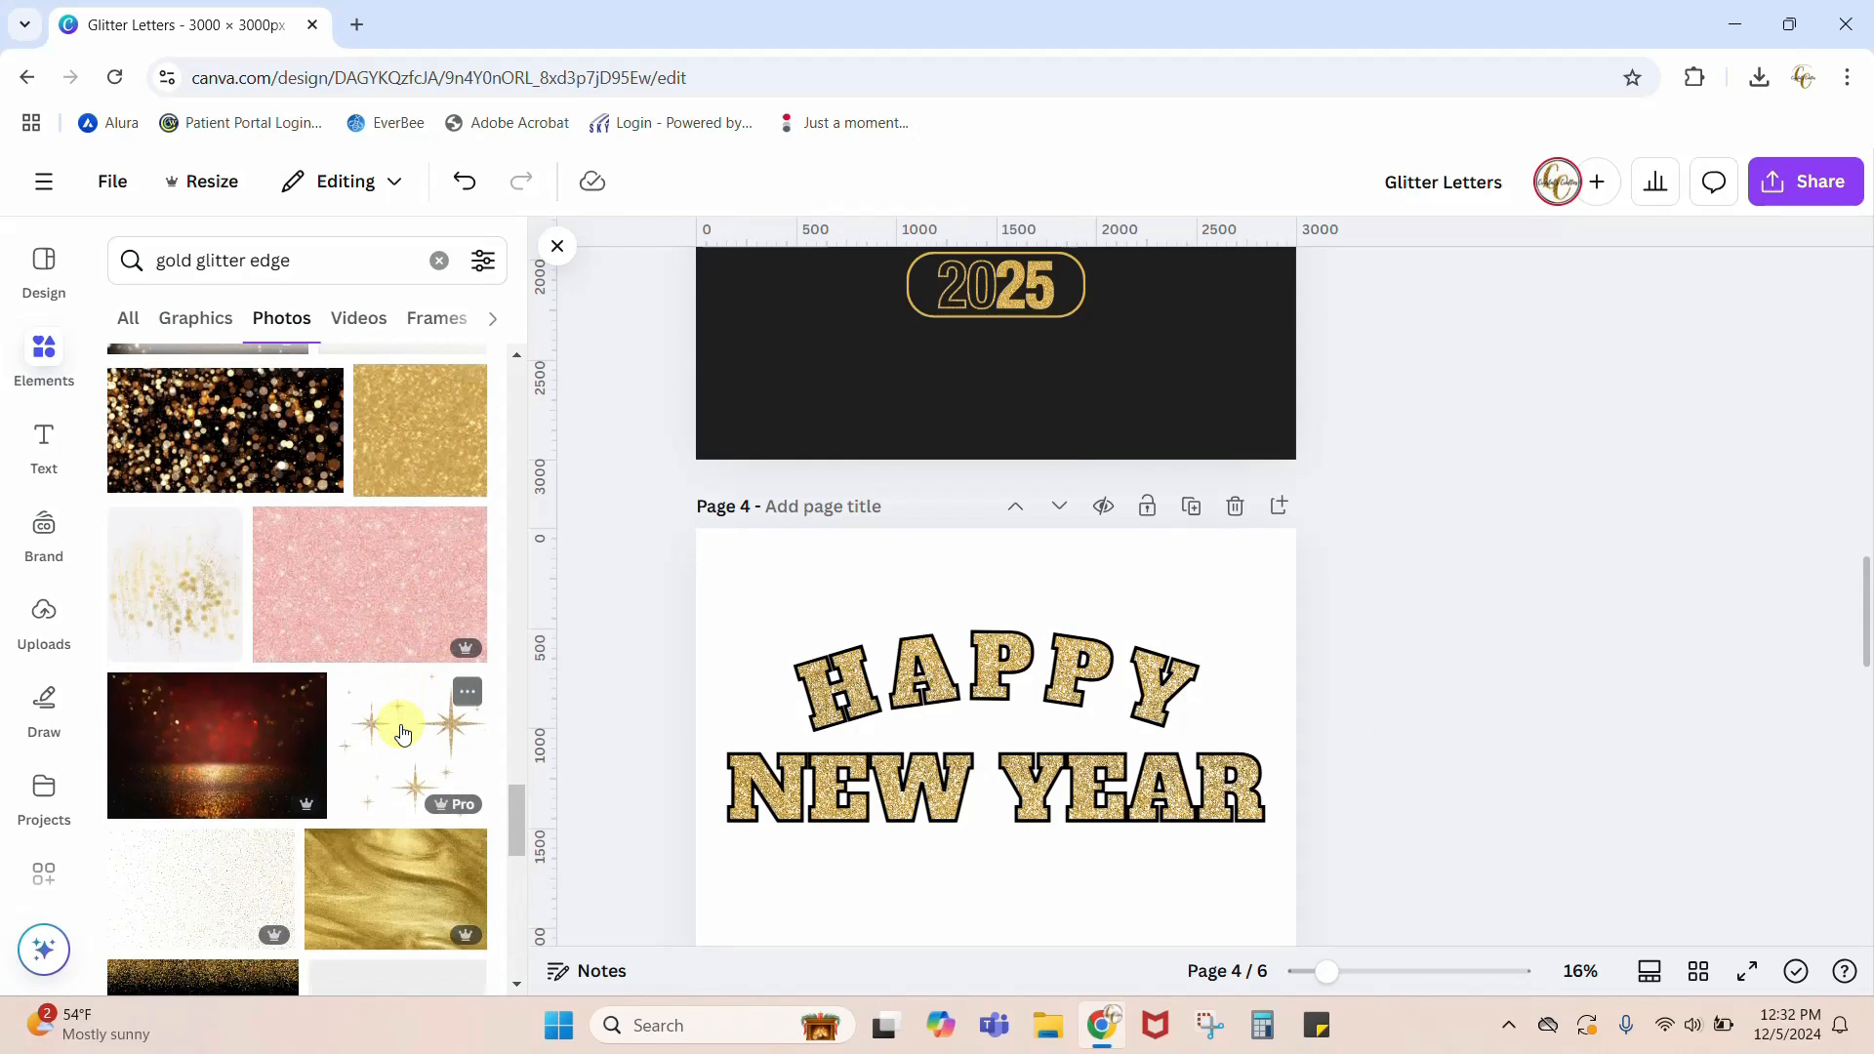
scroll(403, 732, down, 10)
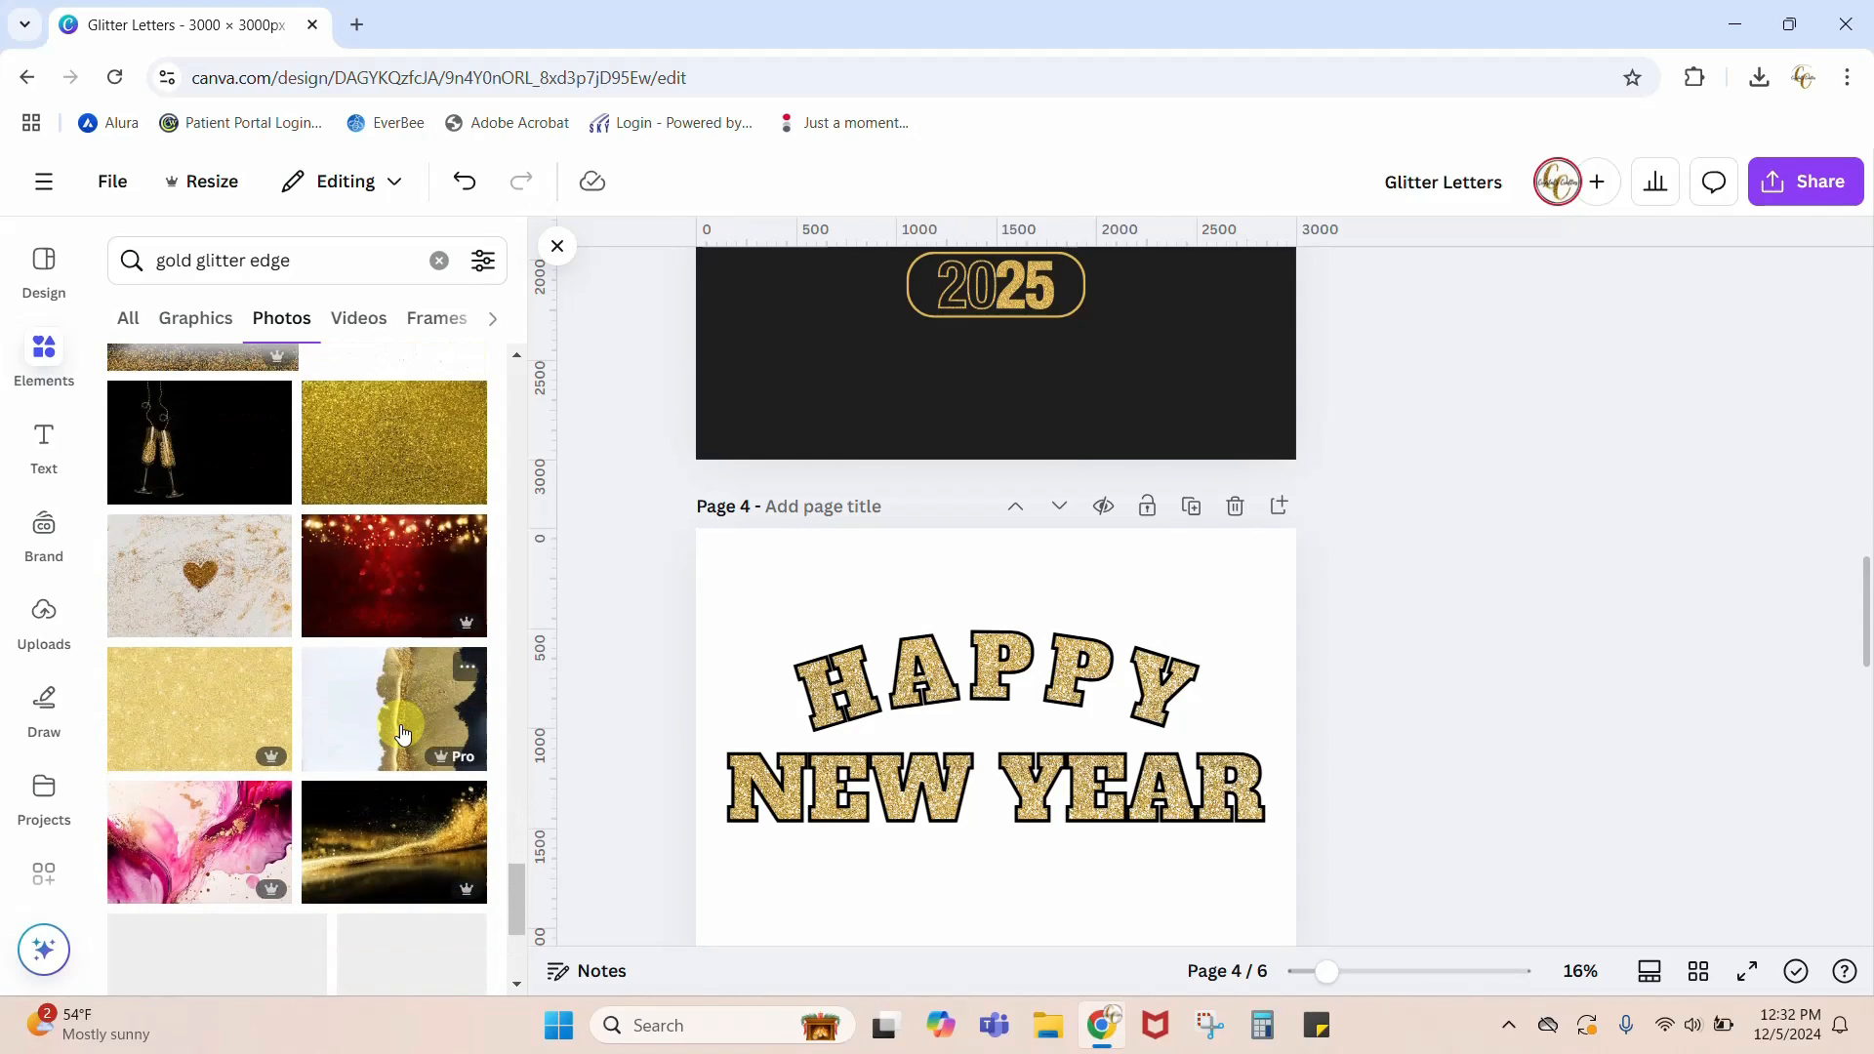
scroll(401, 732, down, 4)
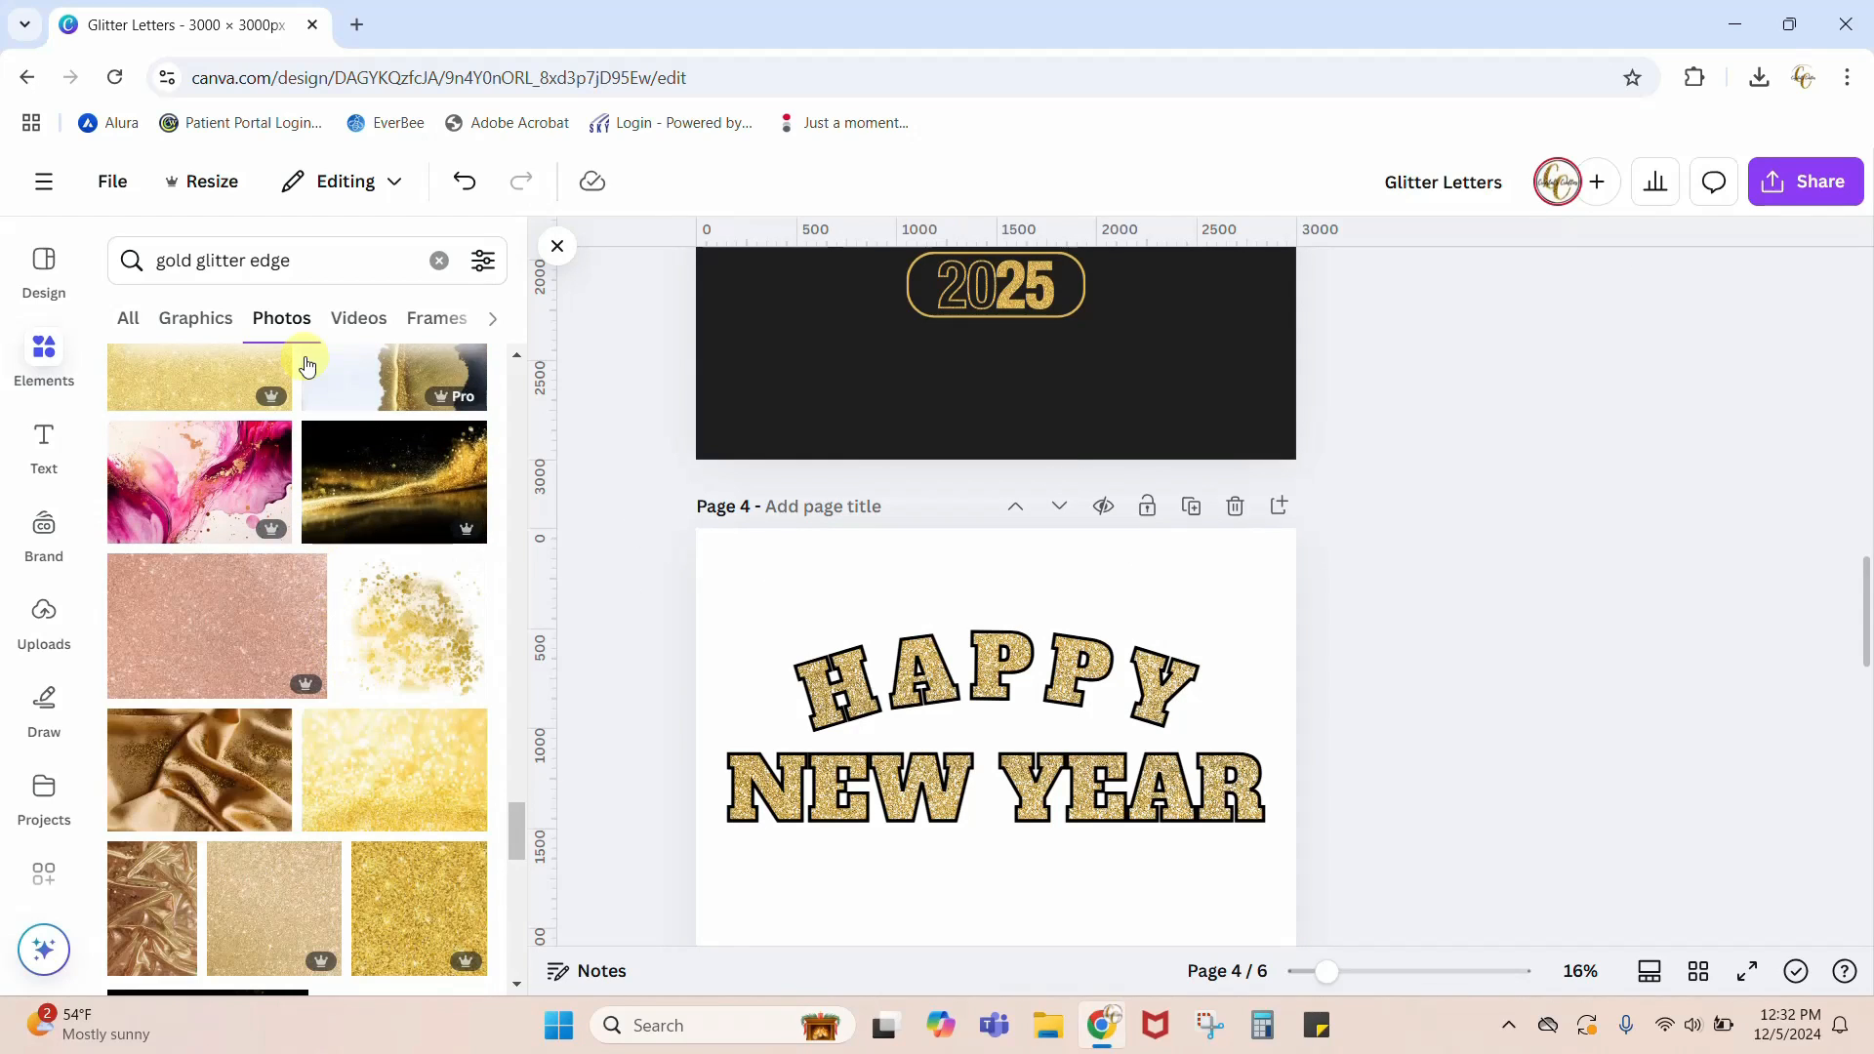
click(355, 256)
key(BackSpace)
key(BackSpace)
key(BackSpace)
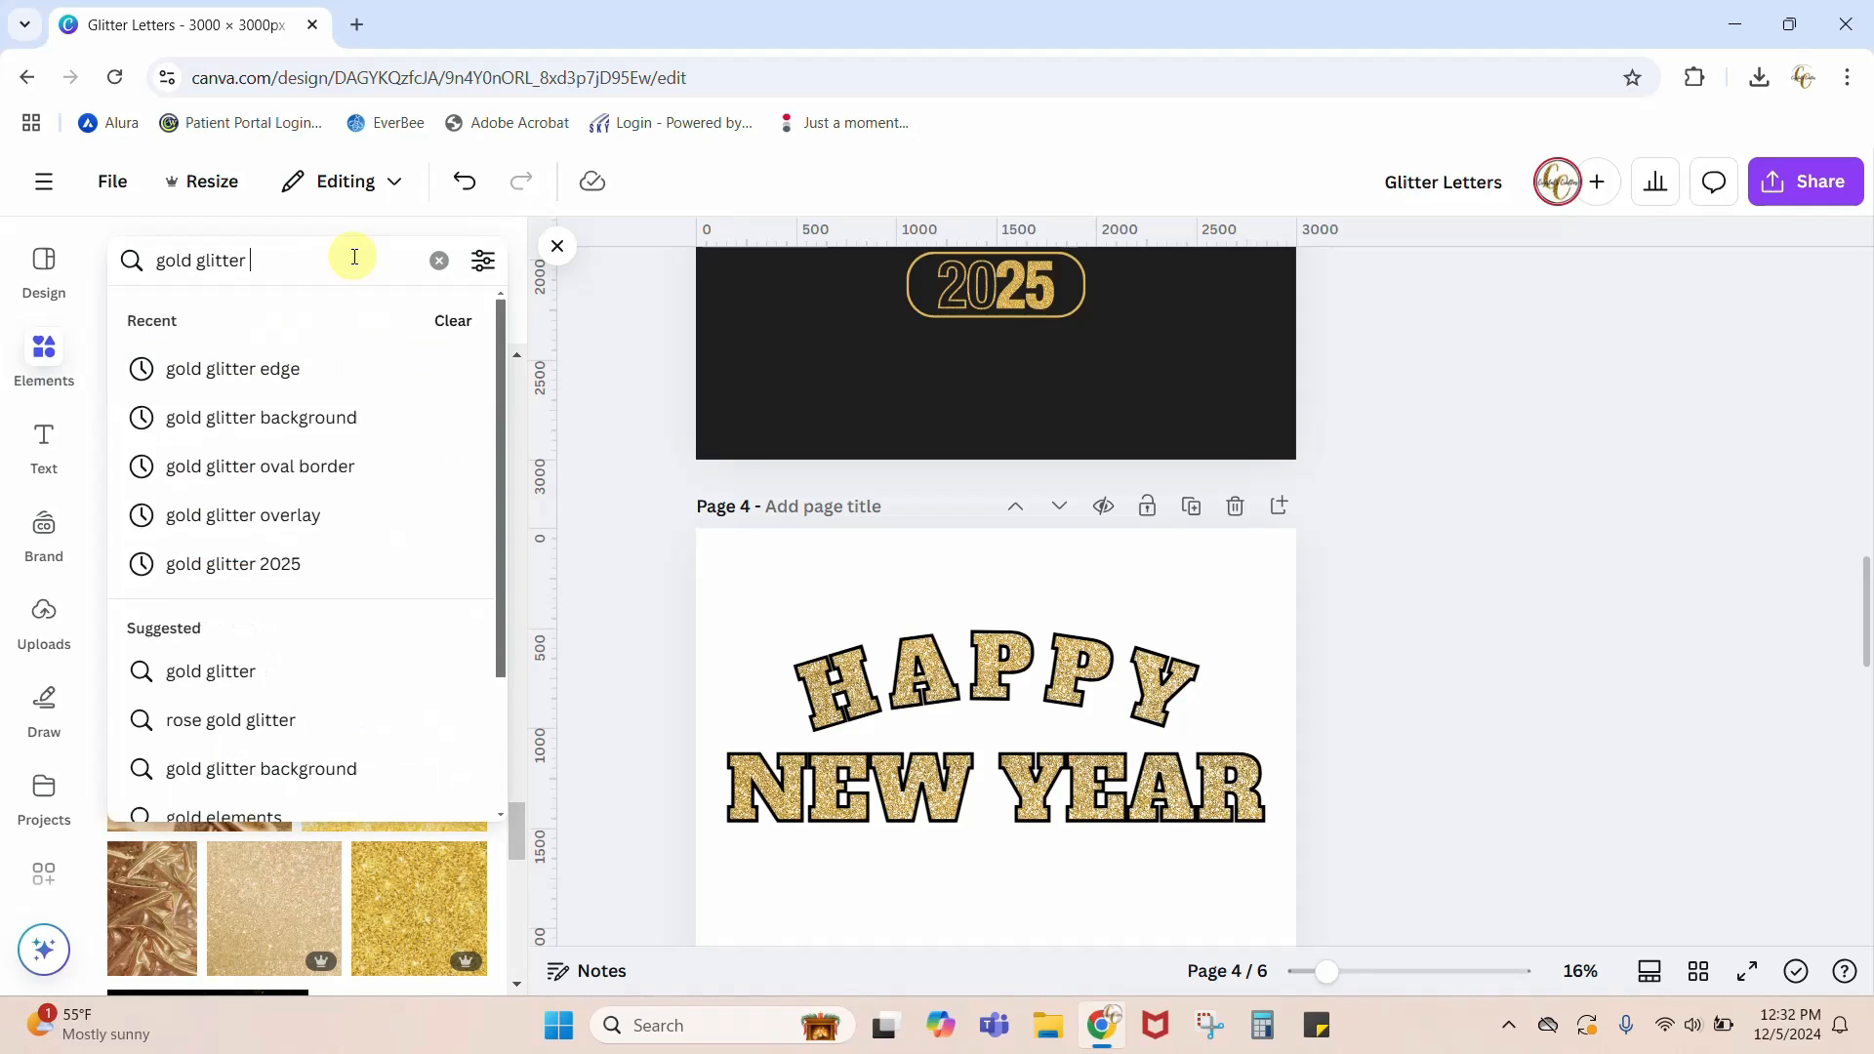
text(BORDER)
key(Return)
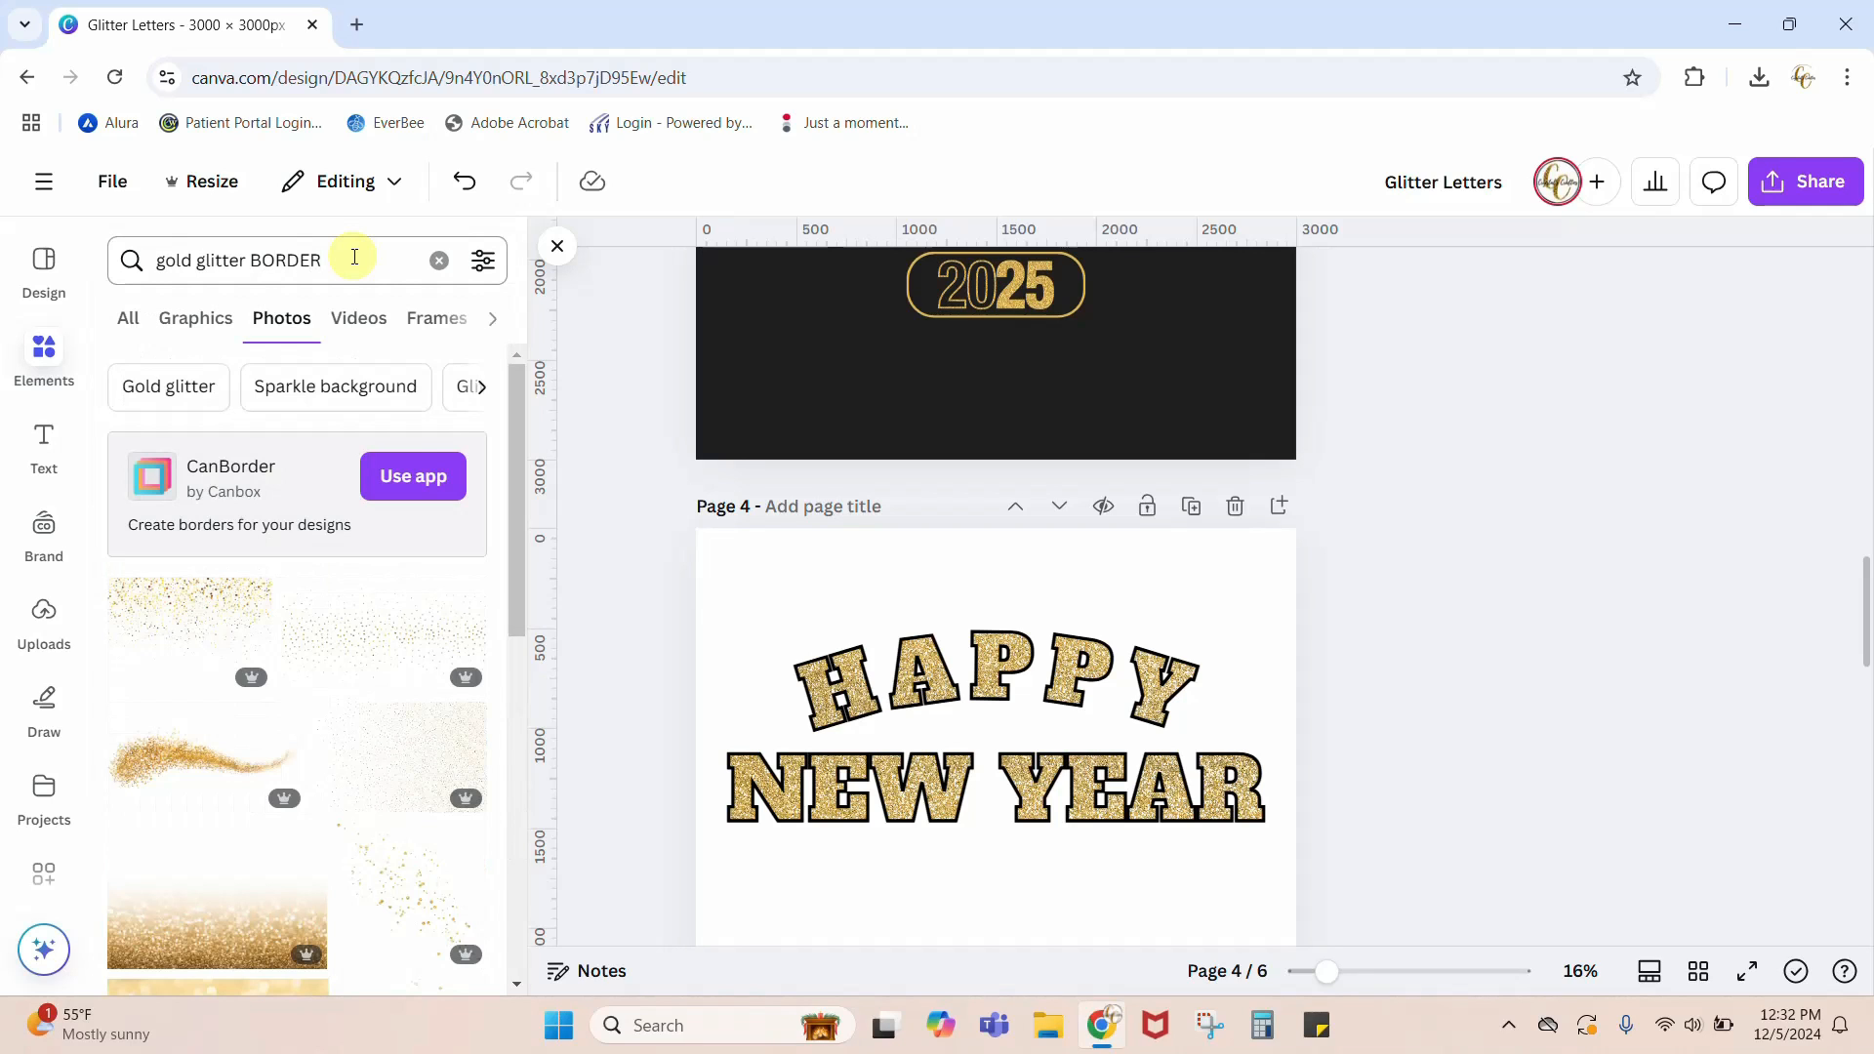
Step: Switch the gold glitter border results to graphics and add the square gold glitter fade with its dense lower edge to page 4
scroll(377, 745, down, 4)
scroll(381, 753, down, 8)
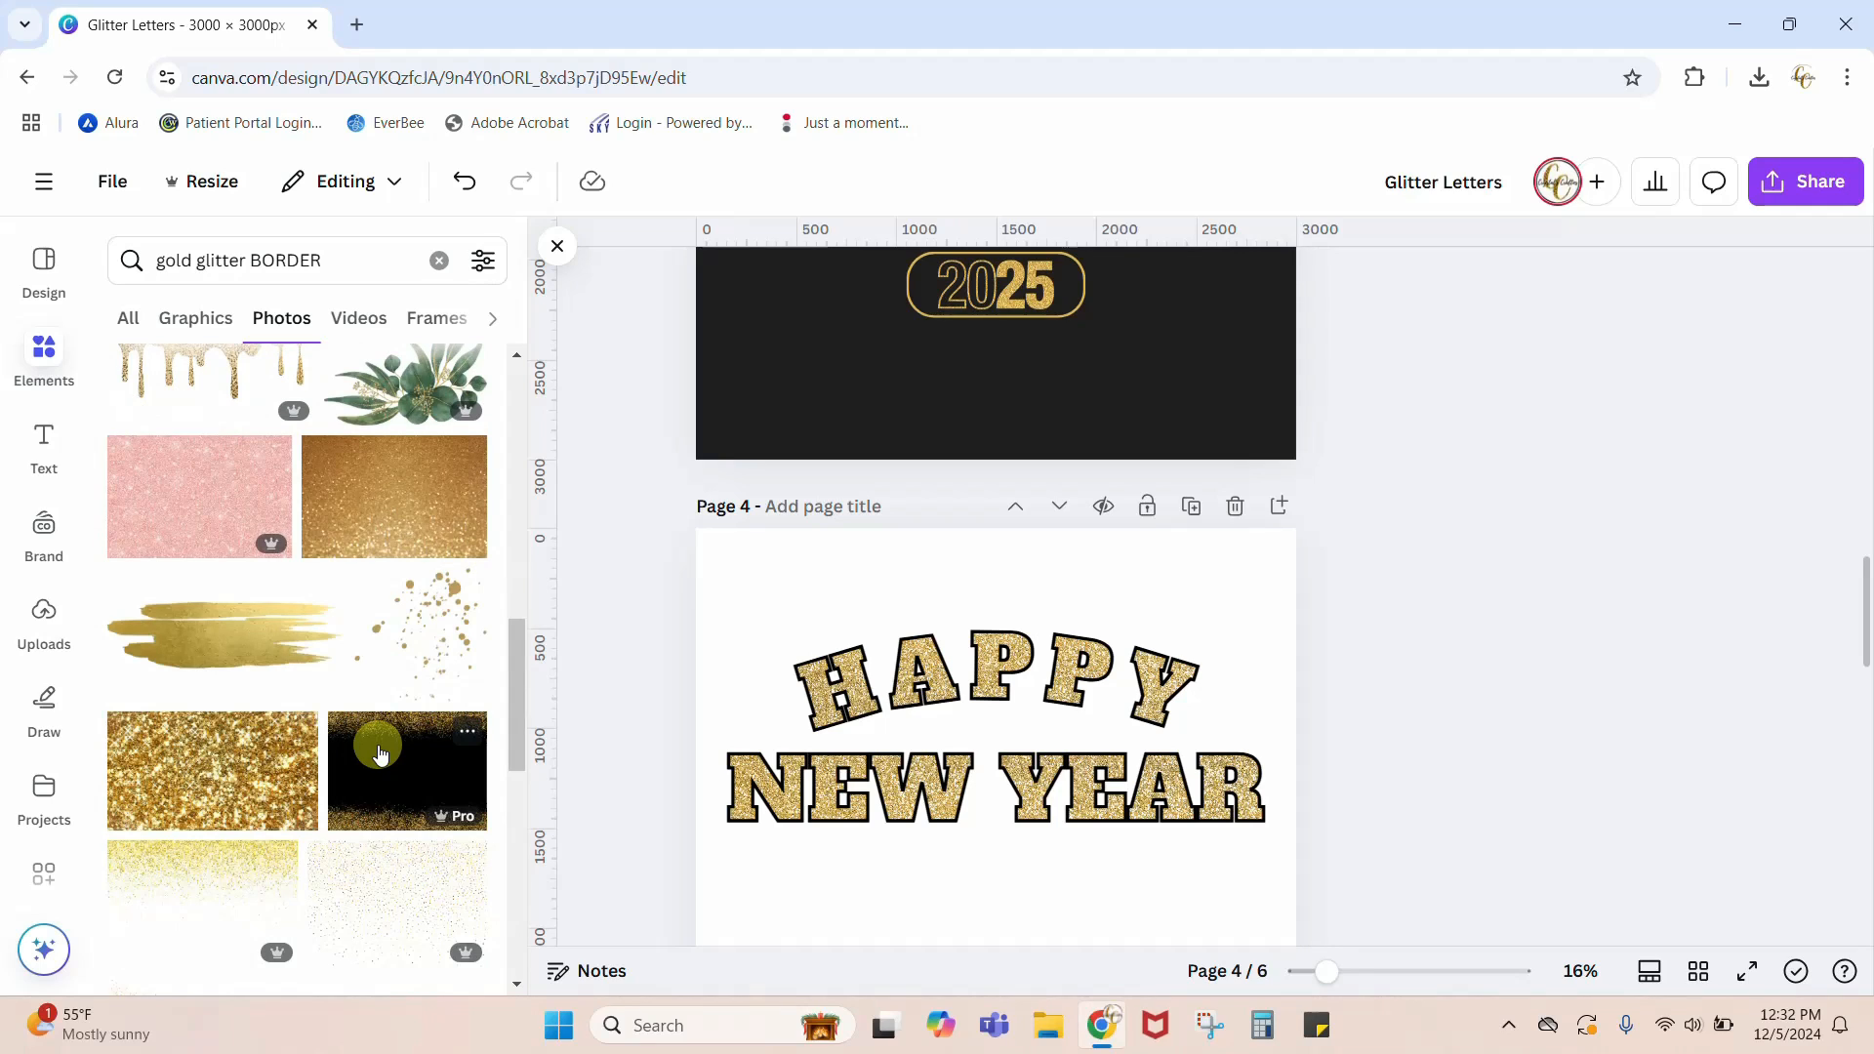
click(196, 316)
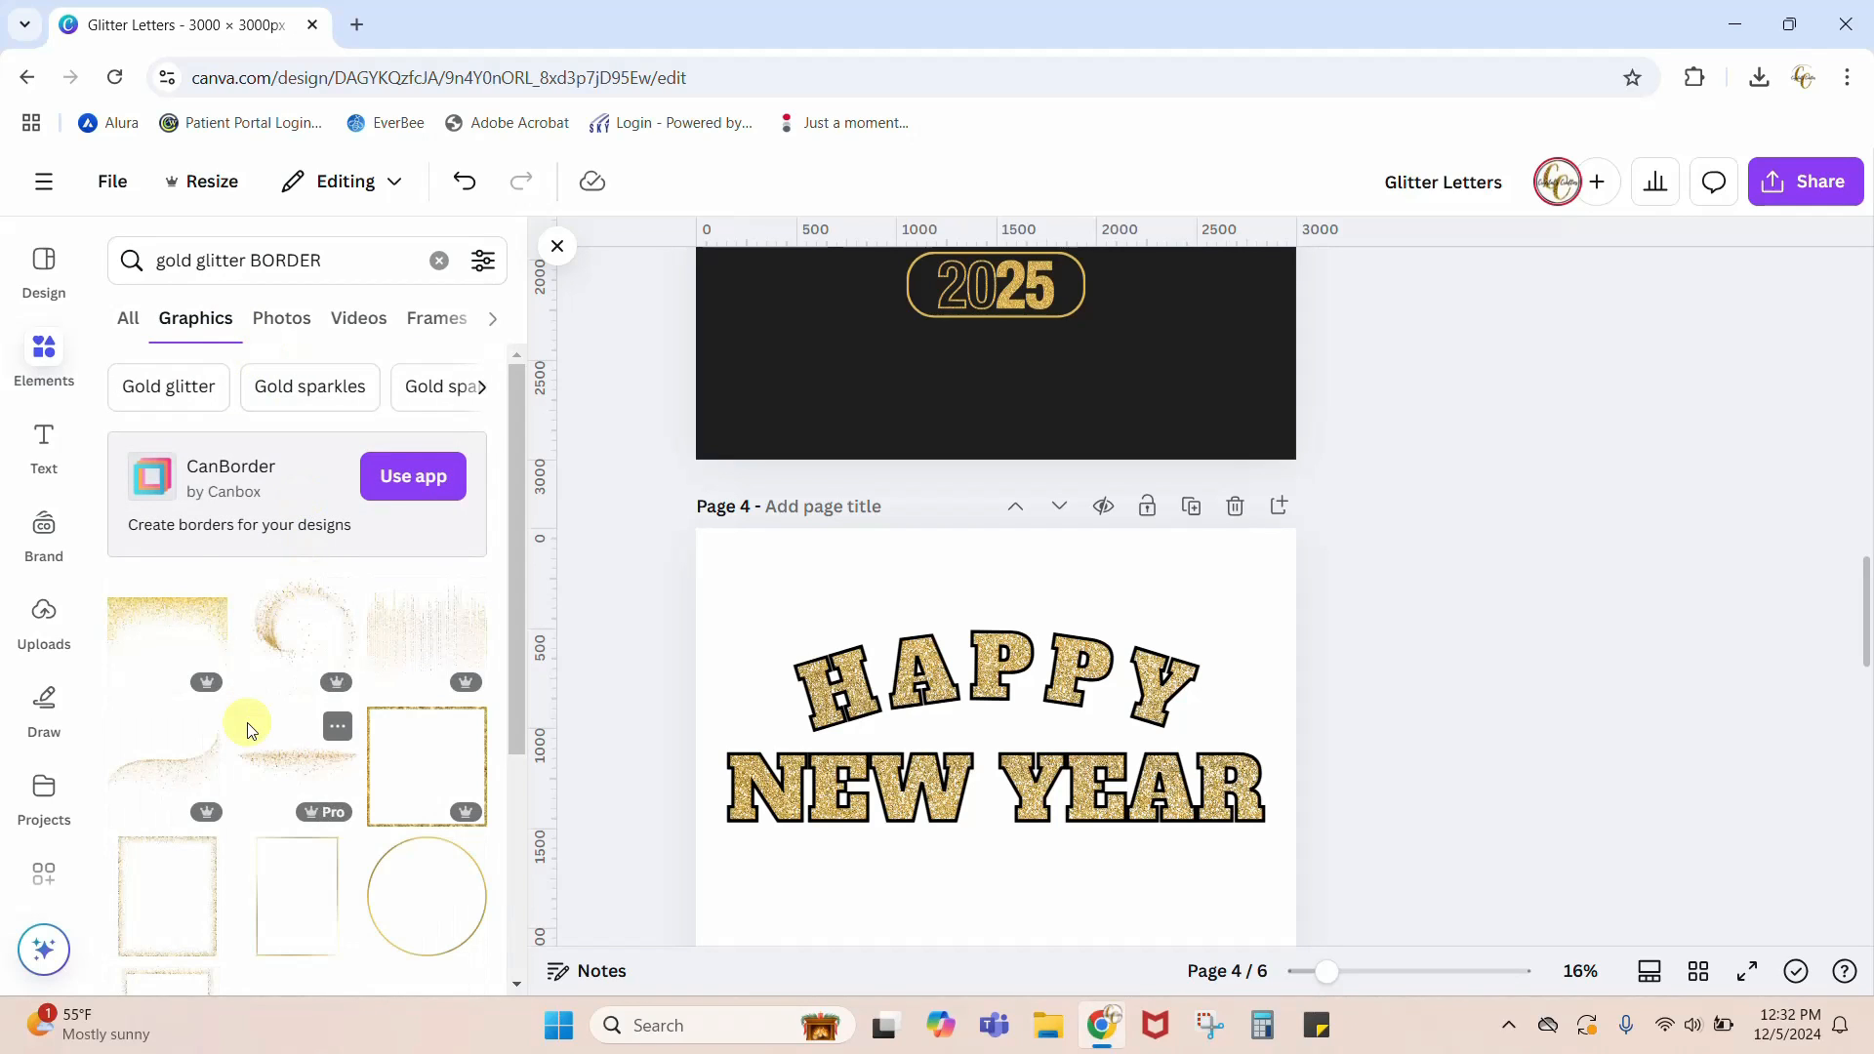
scroll(310, 722, down, 10)
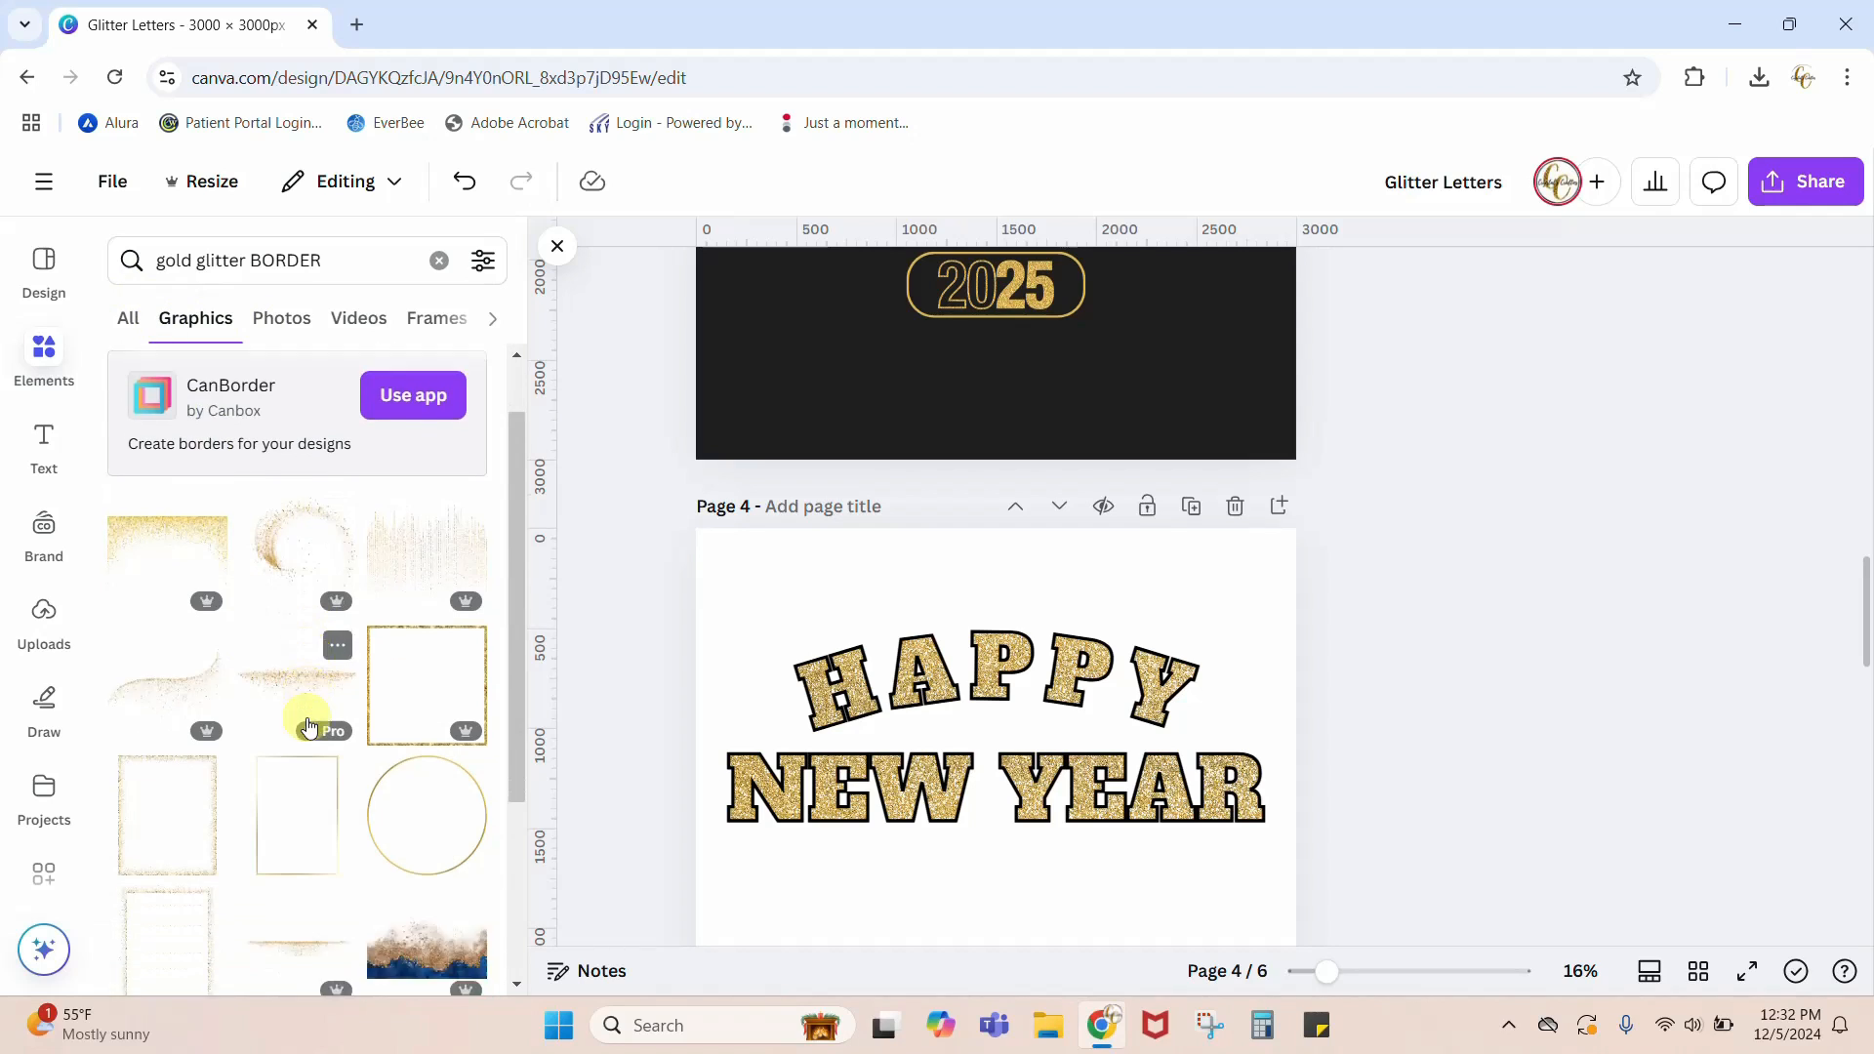
scroll(309, 725, down, 3)
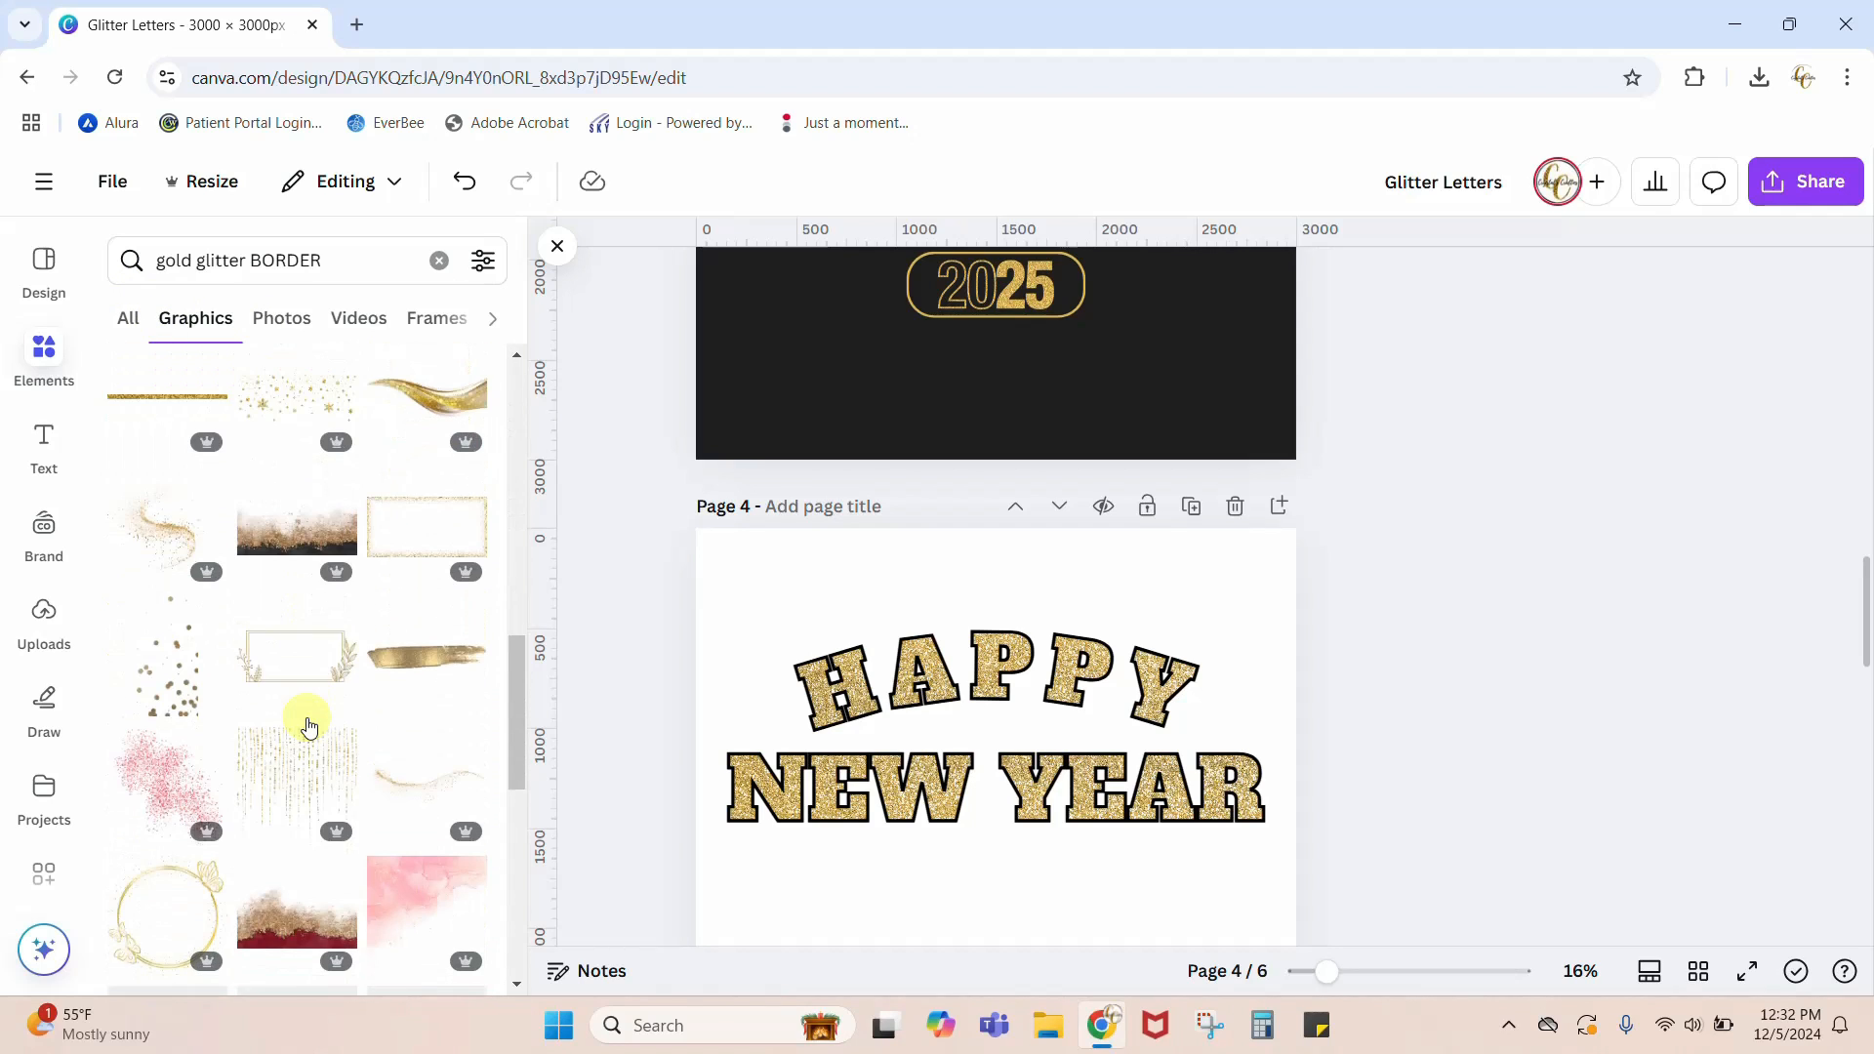
scroll(308, 725, down, 4)
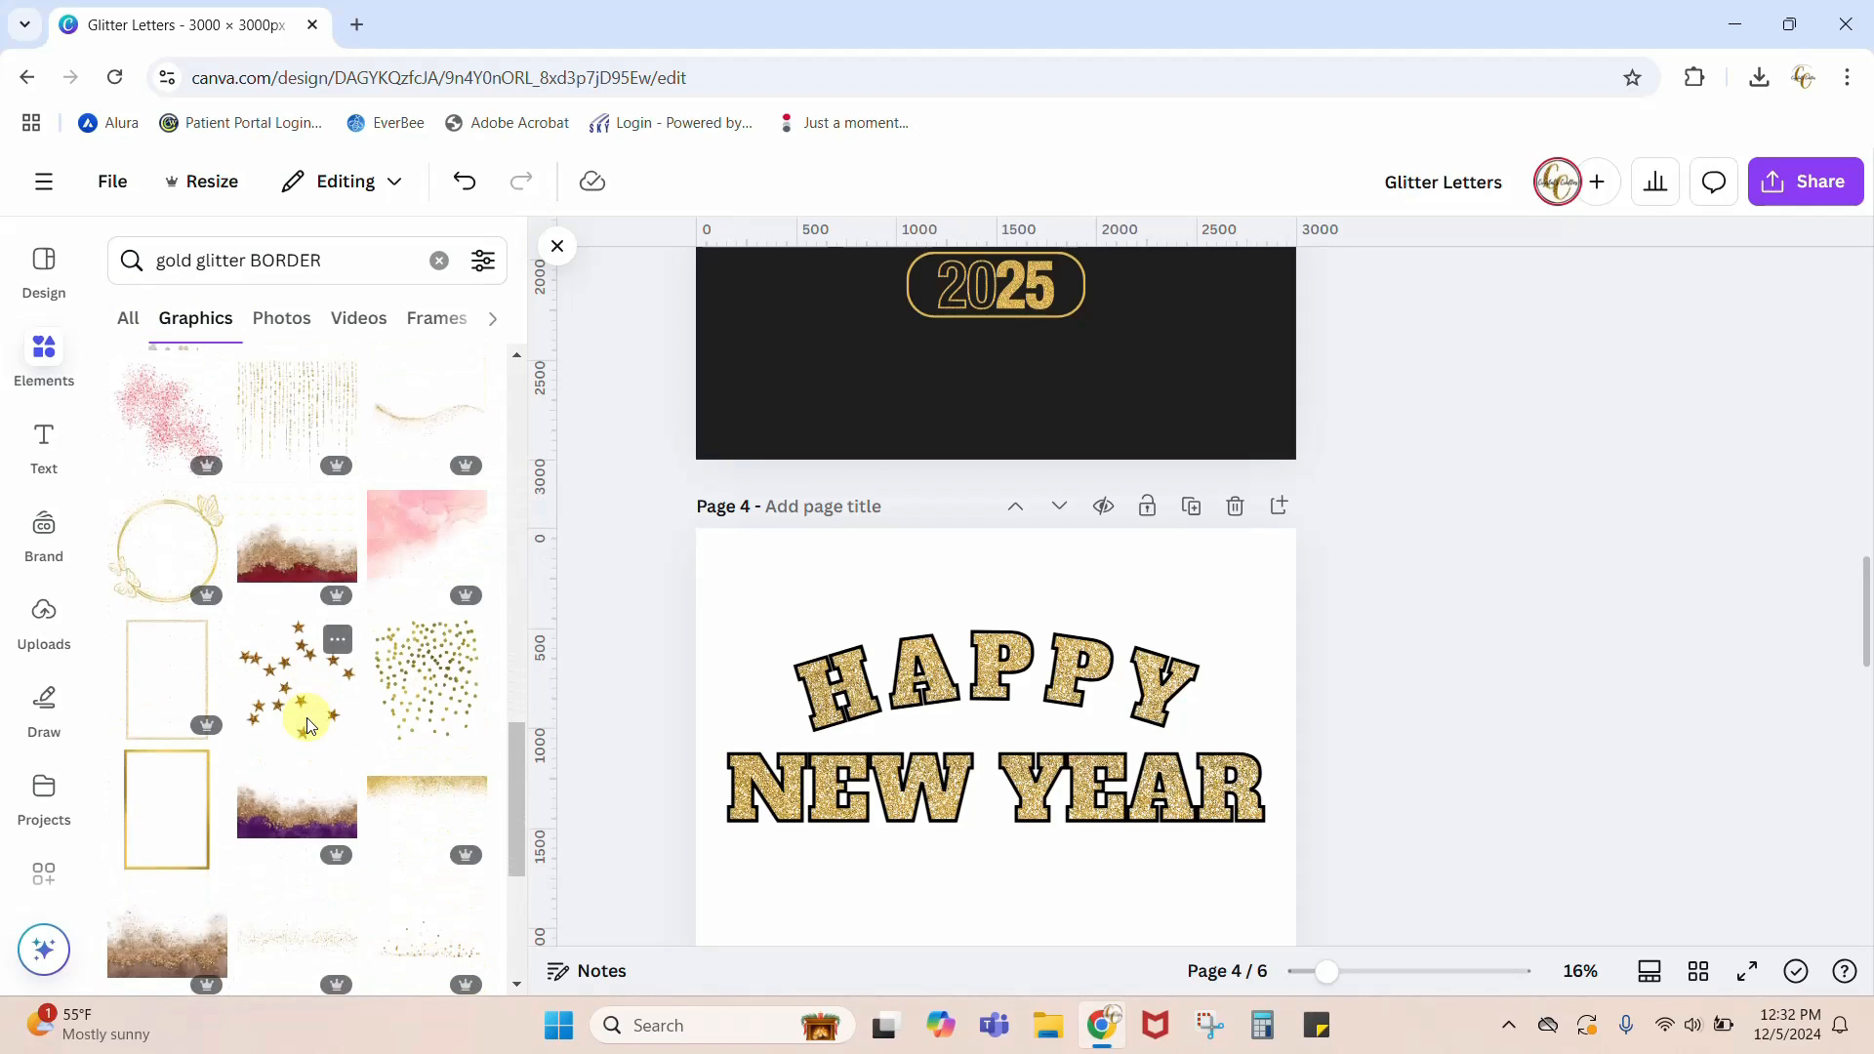
scroll(342, 773, down, 3)
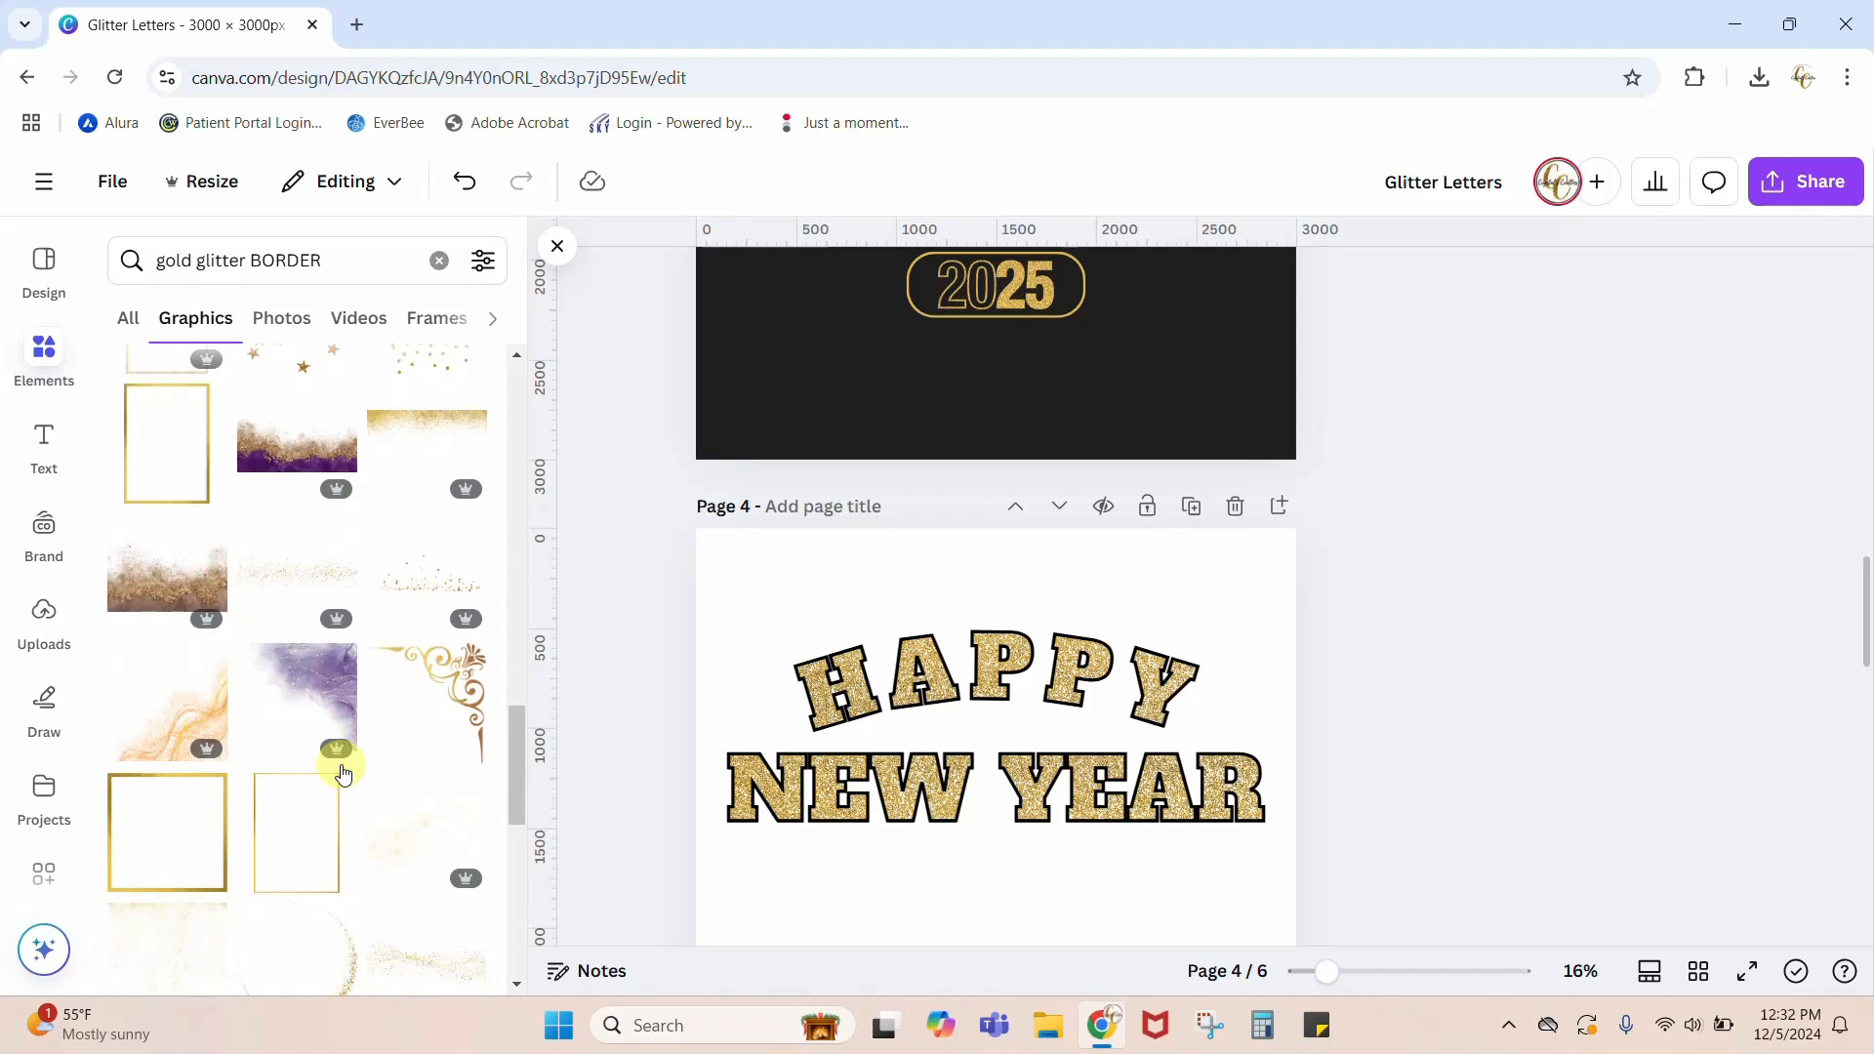
scroll(343, 773, down, 5)
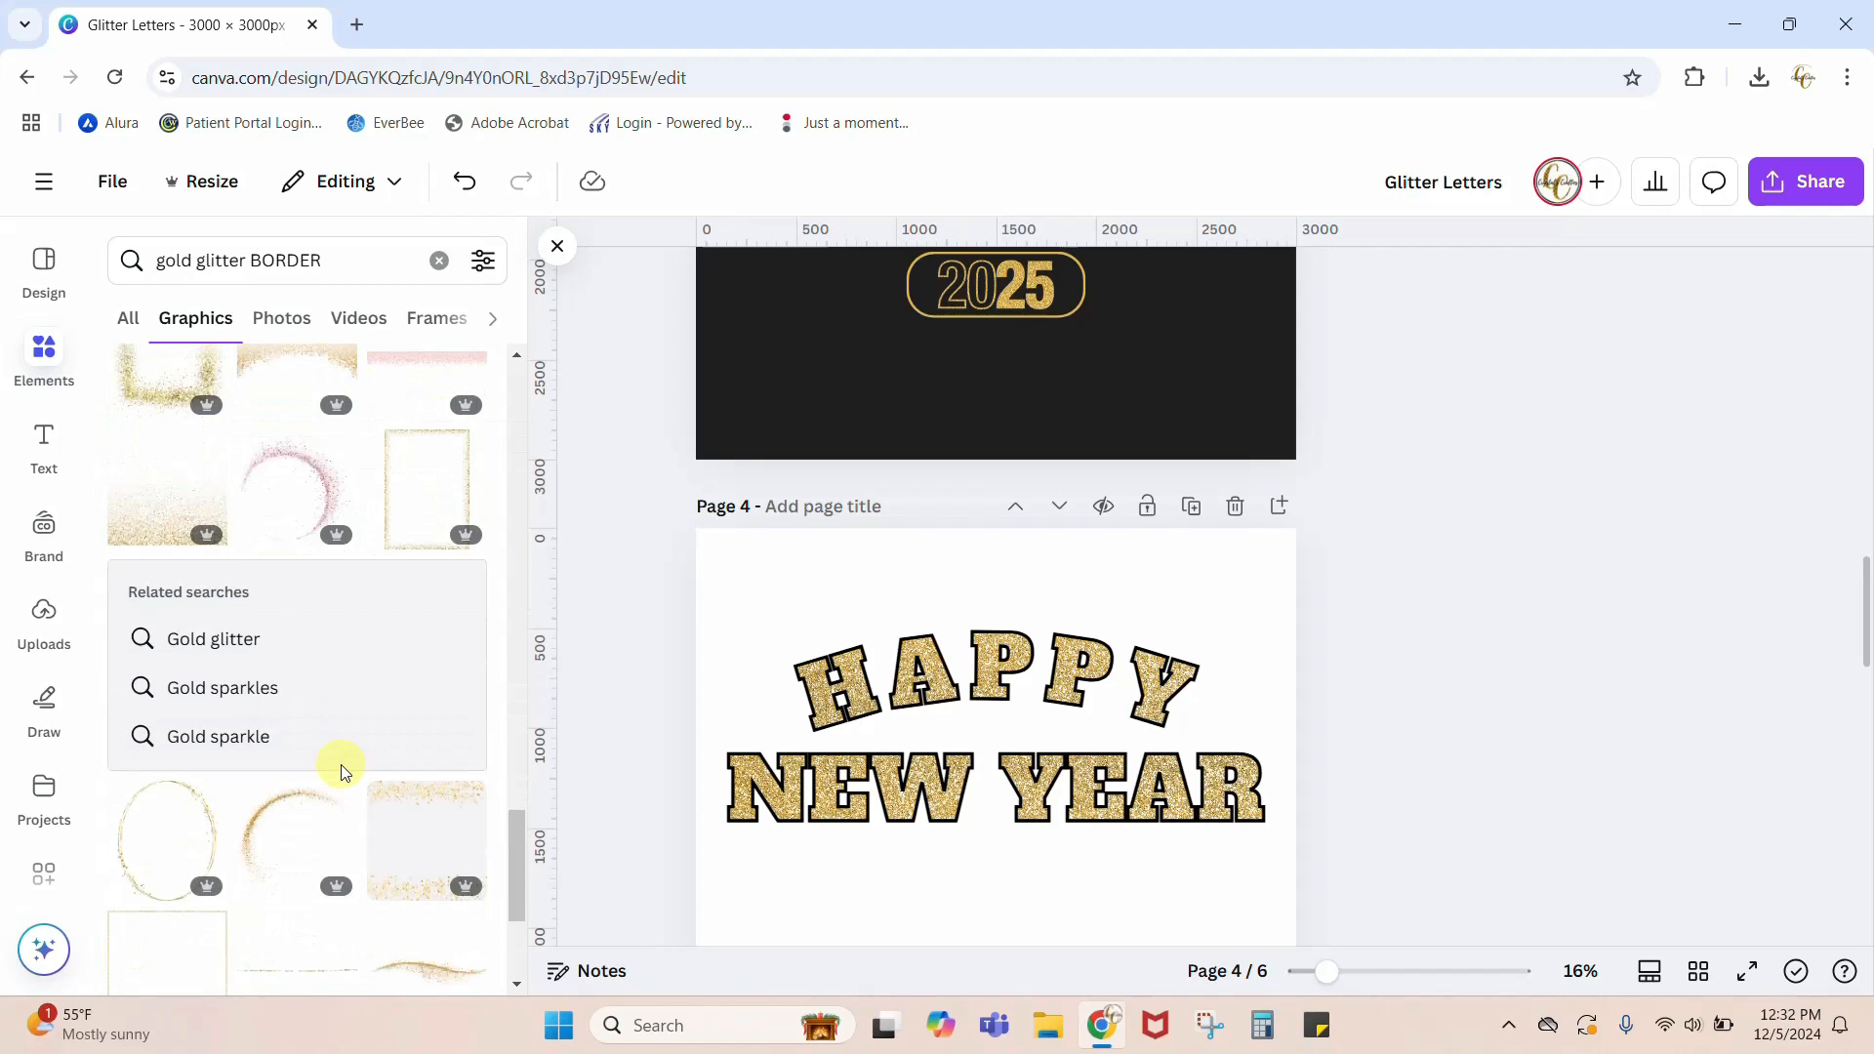
click(158, 532)
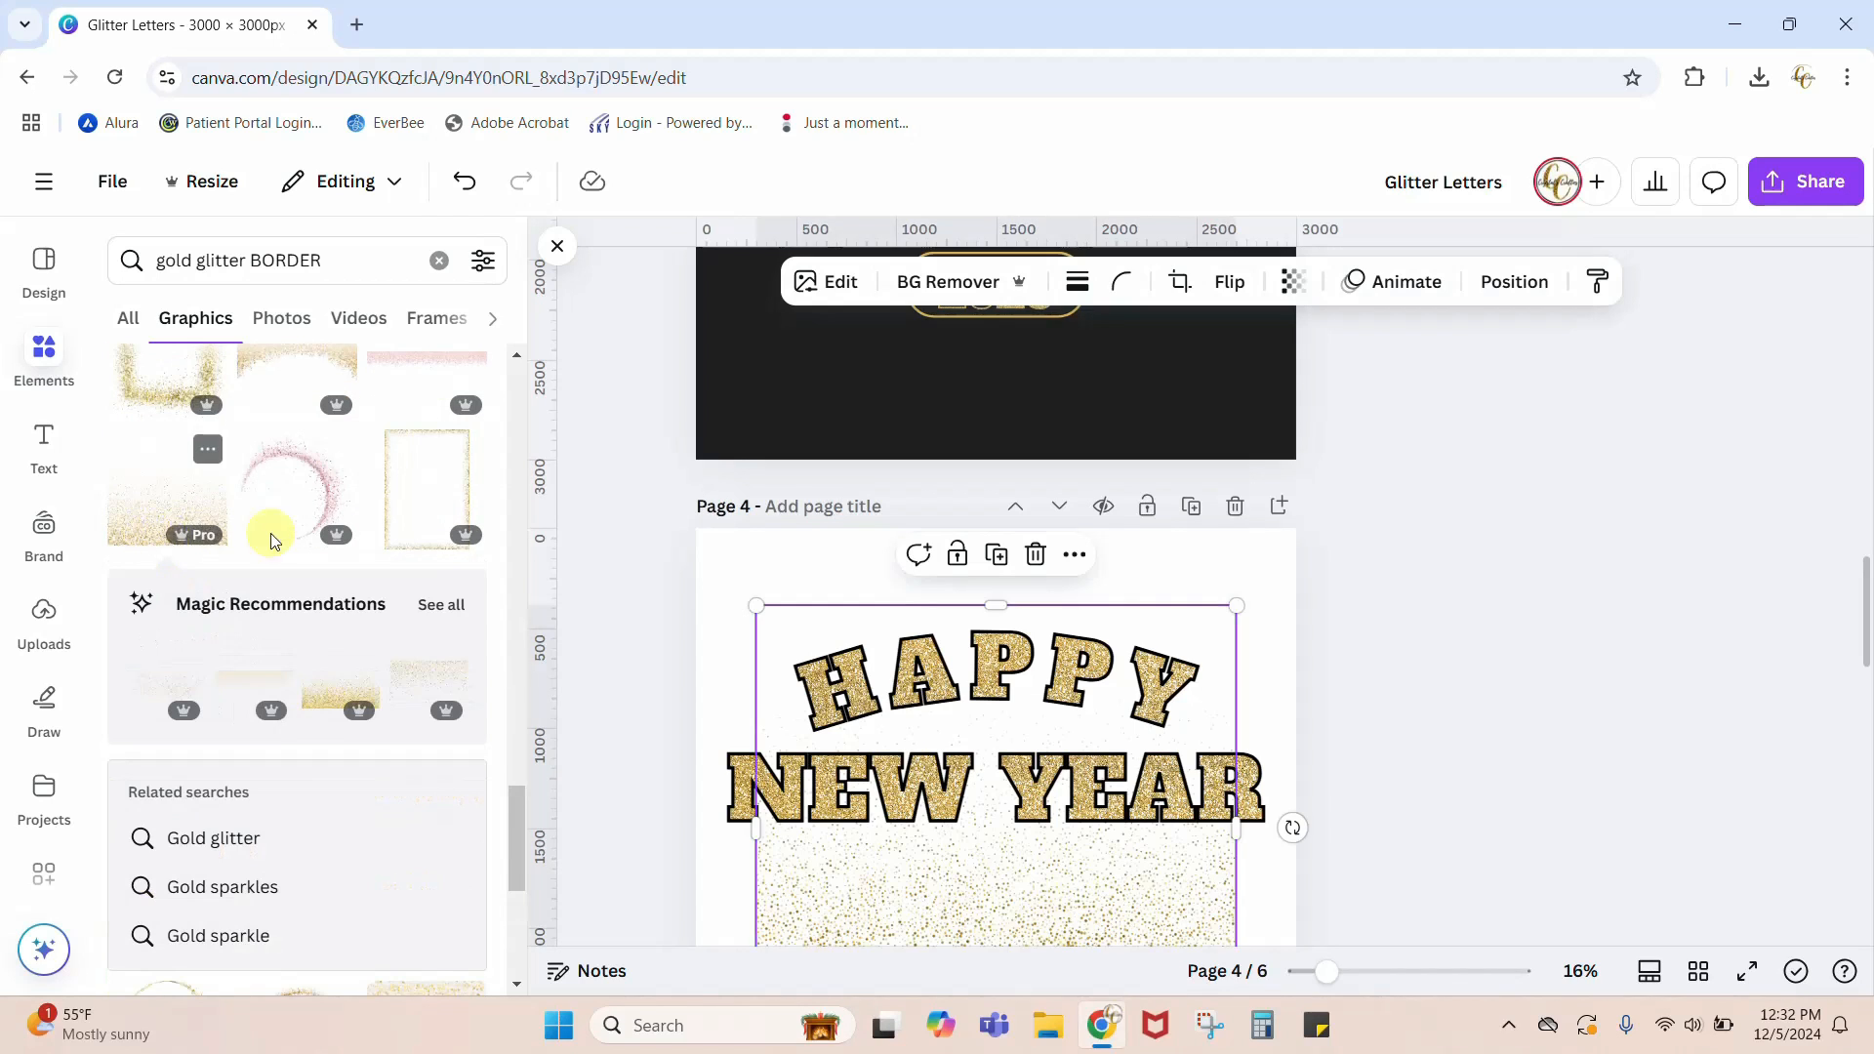
scroll(1311, 583, down, 3)
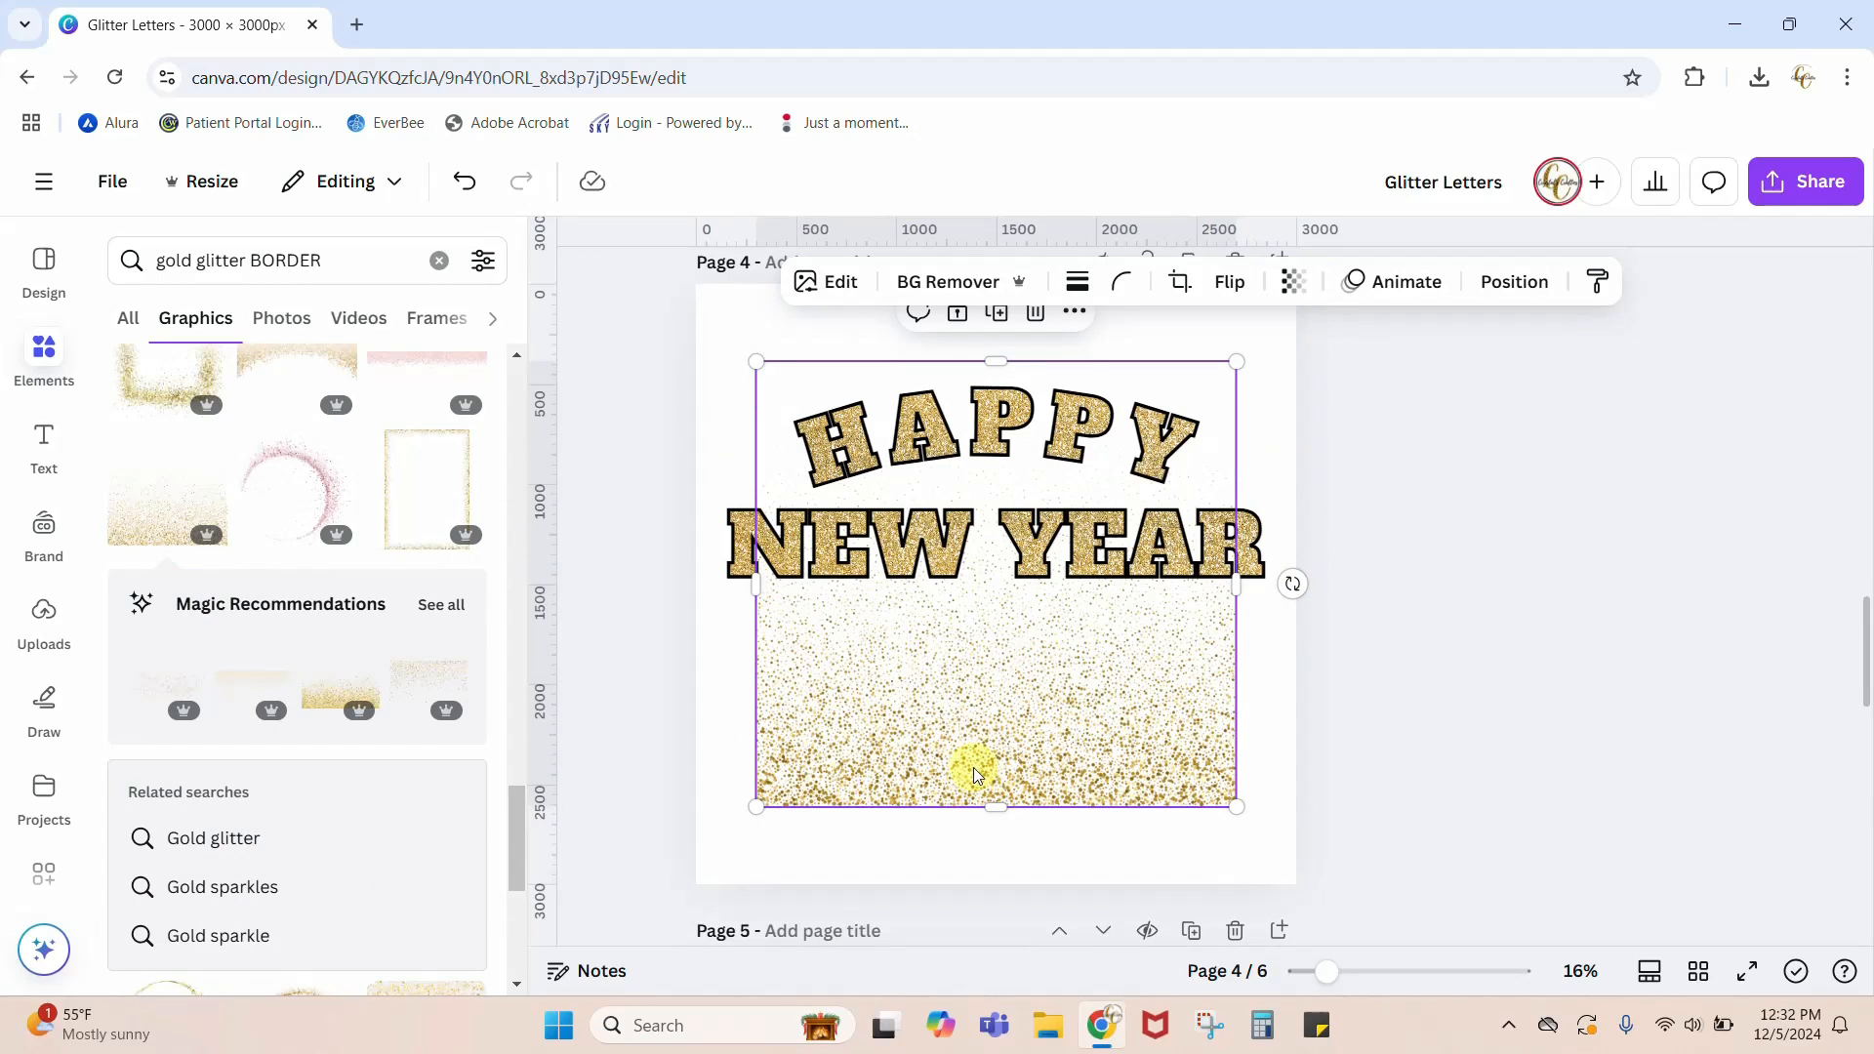
Step: Rotate the gold glitter graphic 180 degrees and move and enlarge it to span the full width of page 4 from its upper-left corner
drag(1291, 586, 830, 581)
scroll(1598, 594, up, 2)
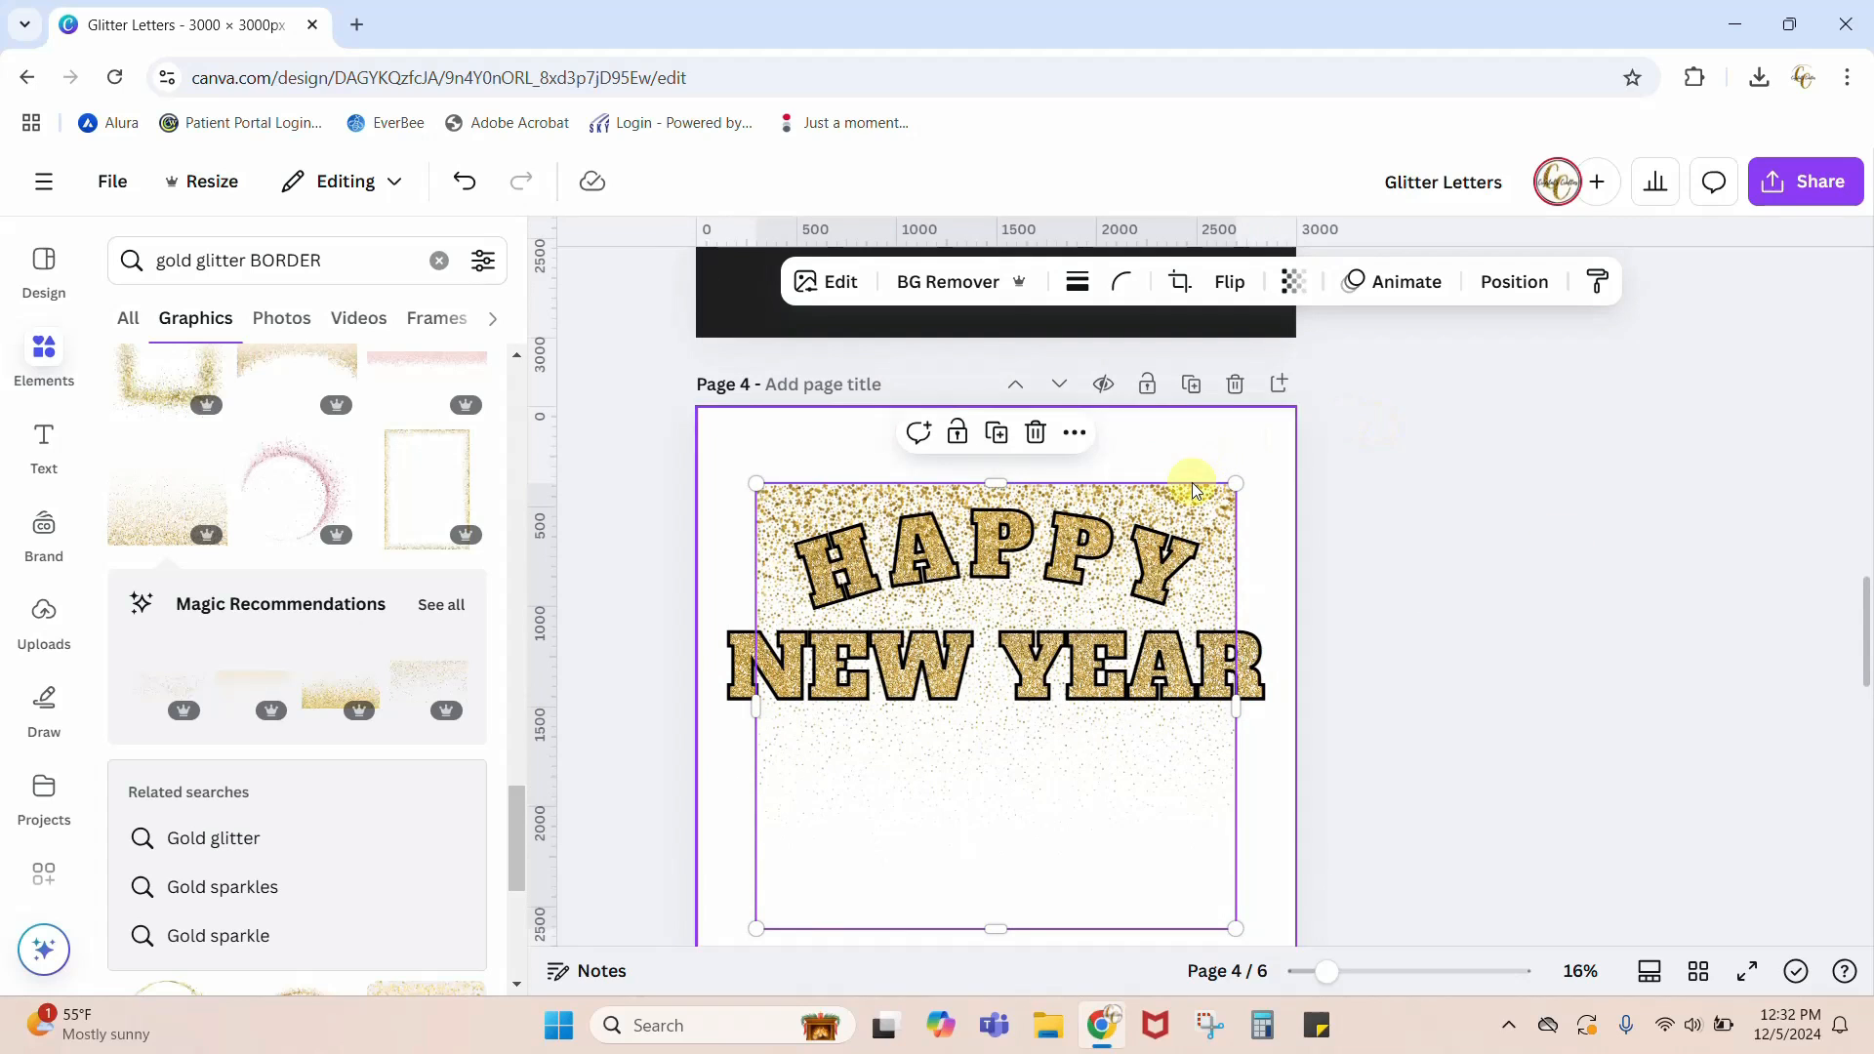
click(1267, 504)
drag(1071, 790, 1008, 722)
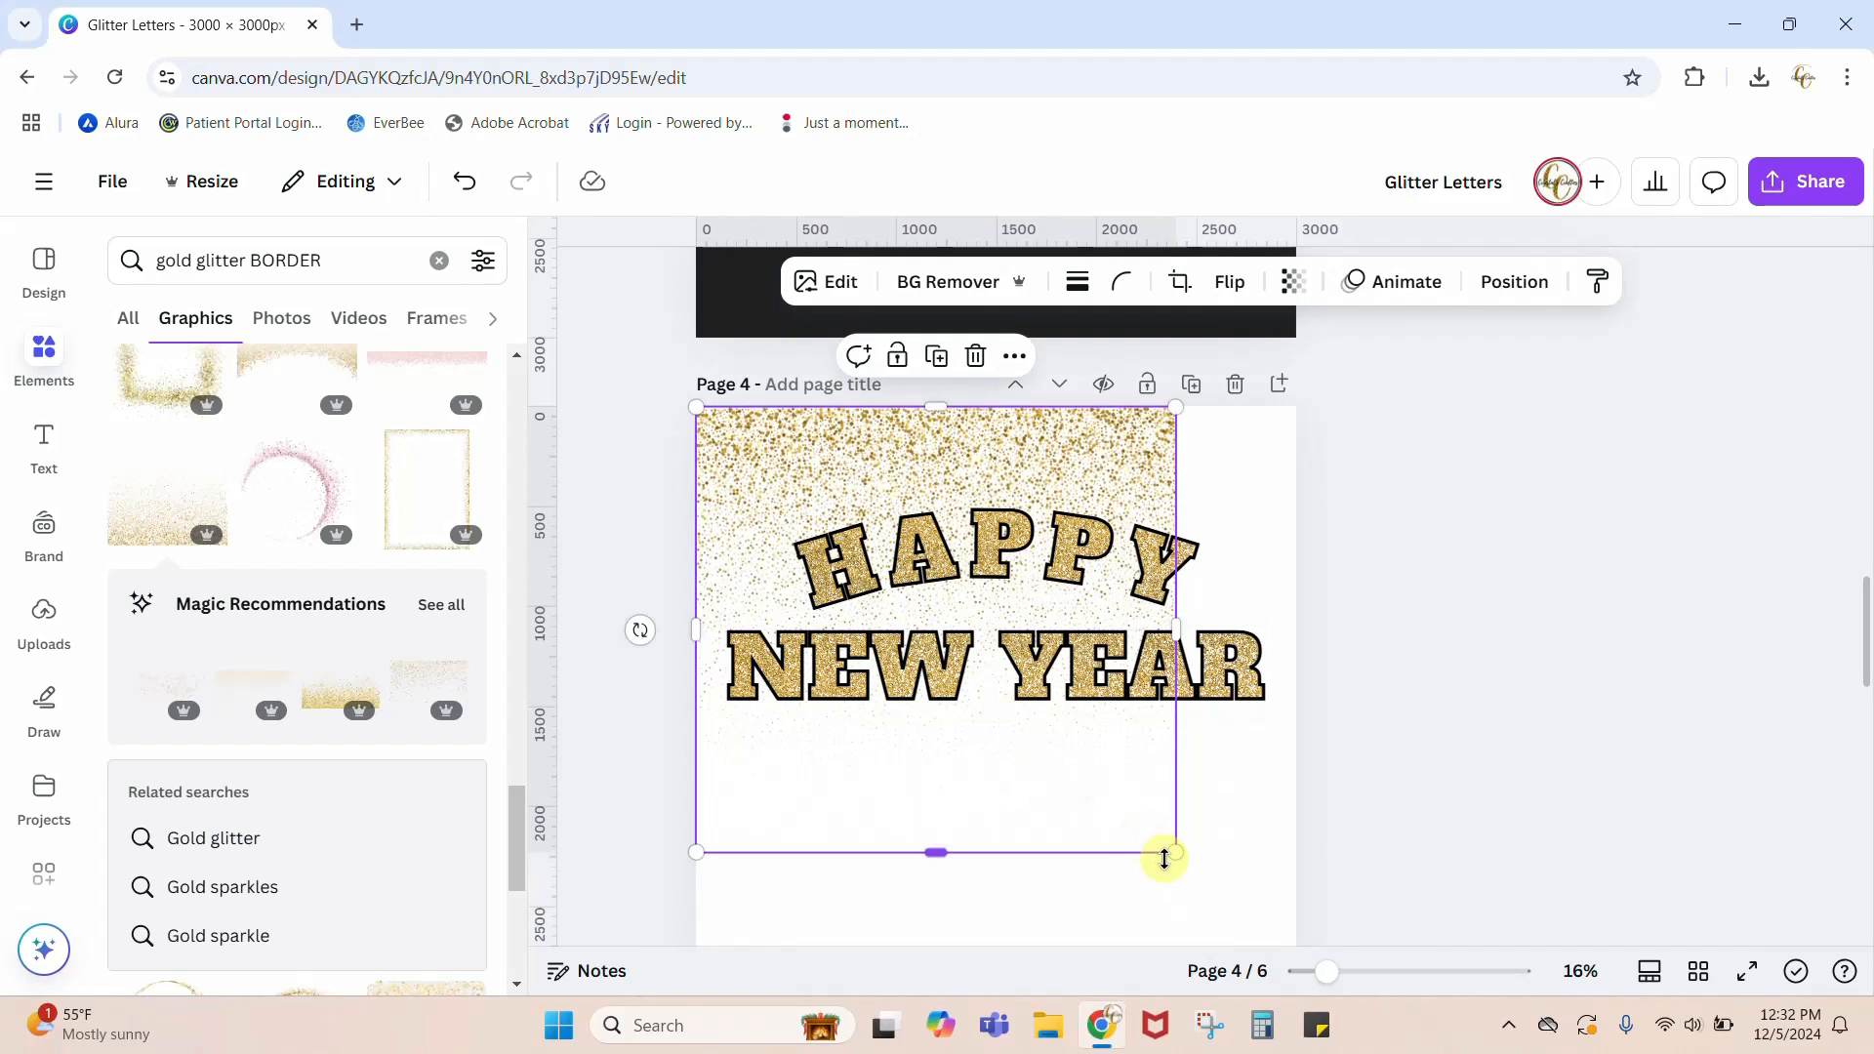
drag(1177, 858, 1309, 968)
click(1510, 776)
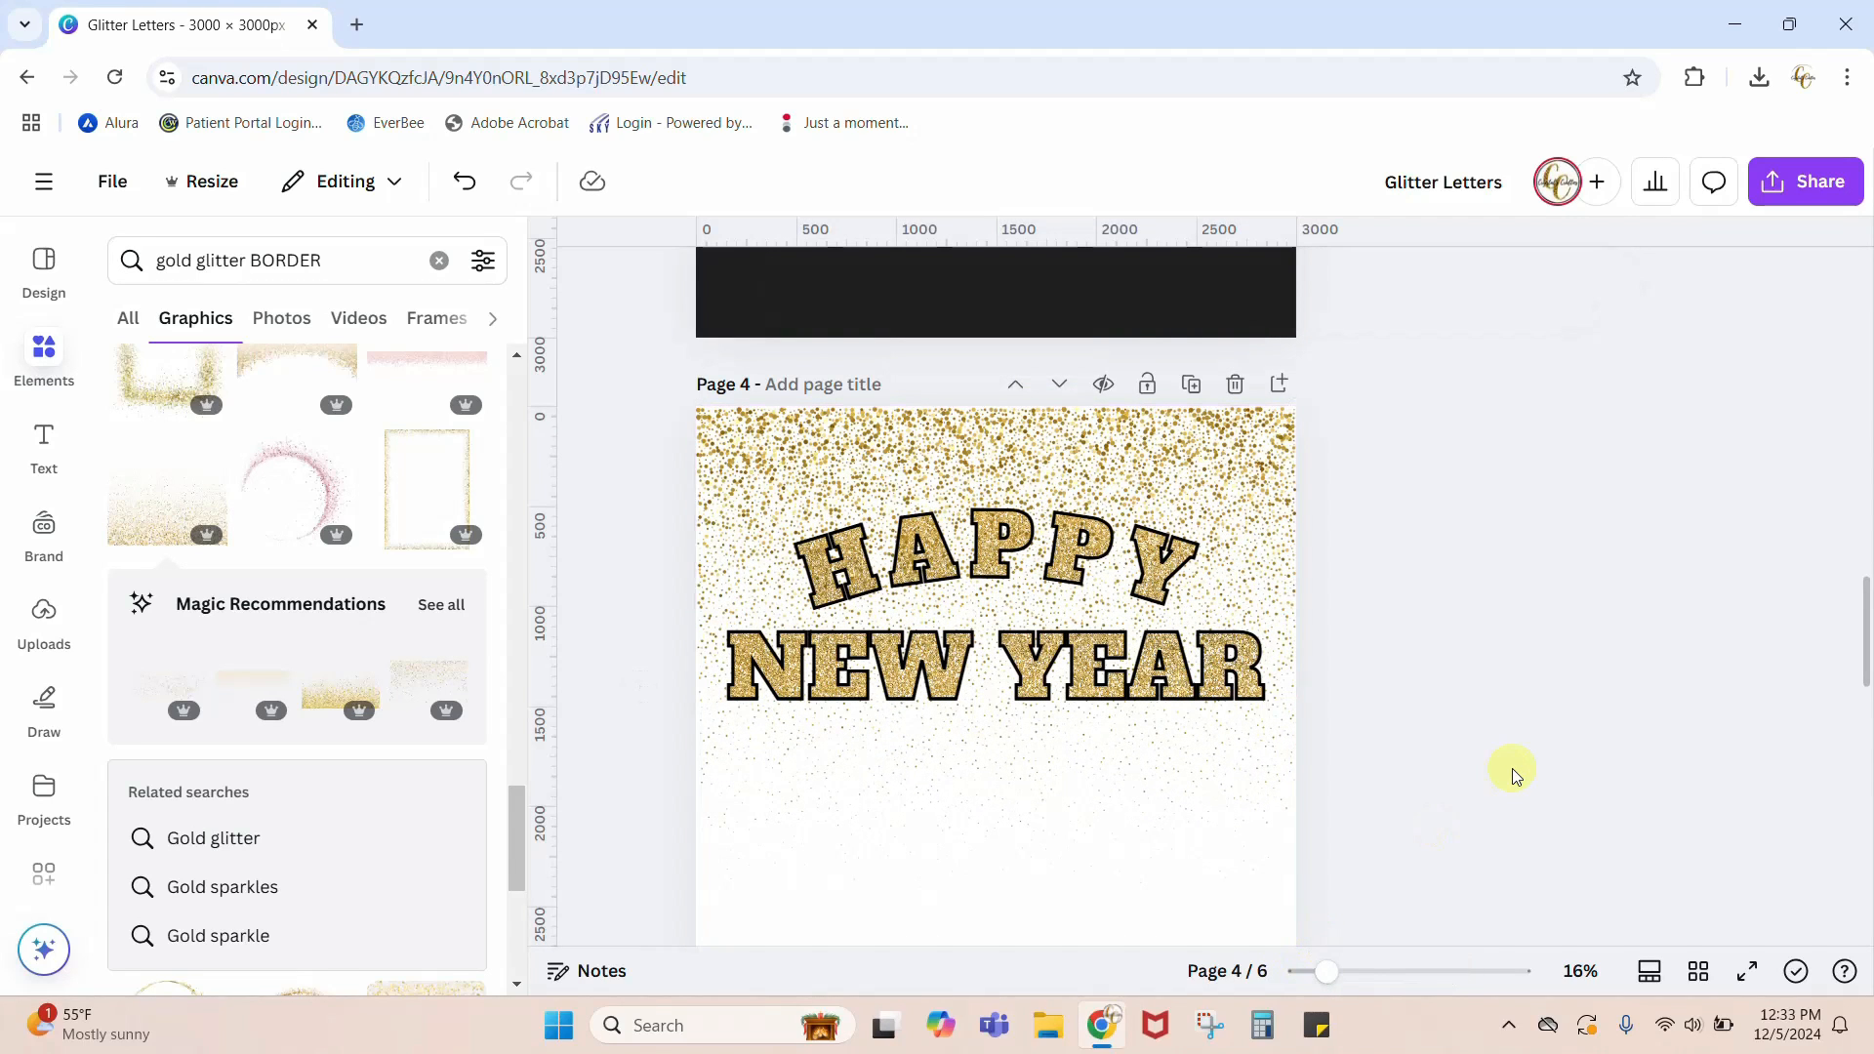
scroll(1510, 776, down, 1)
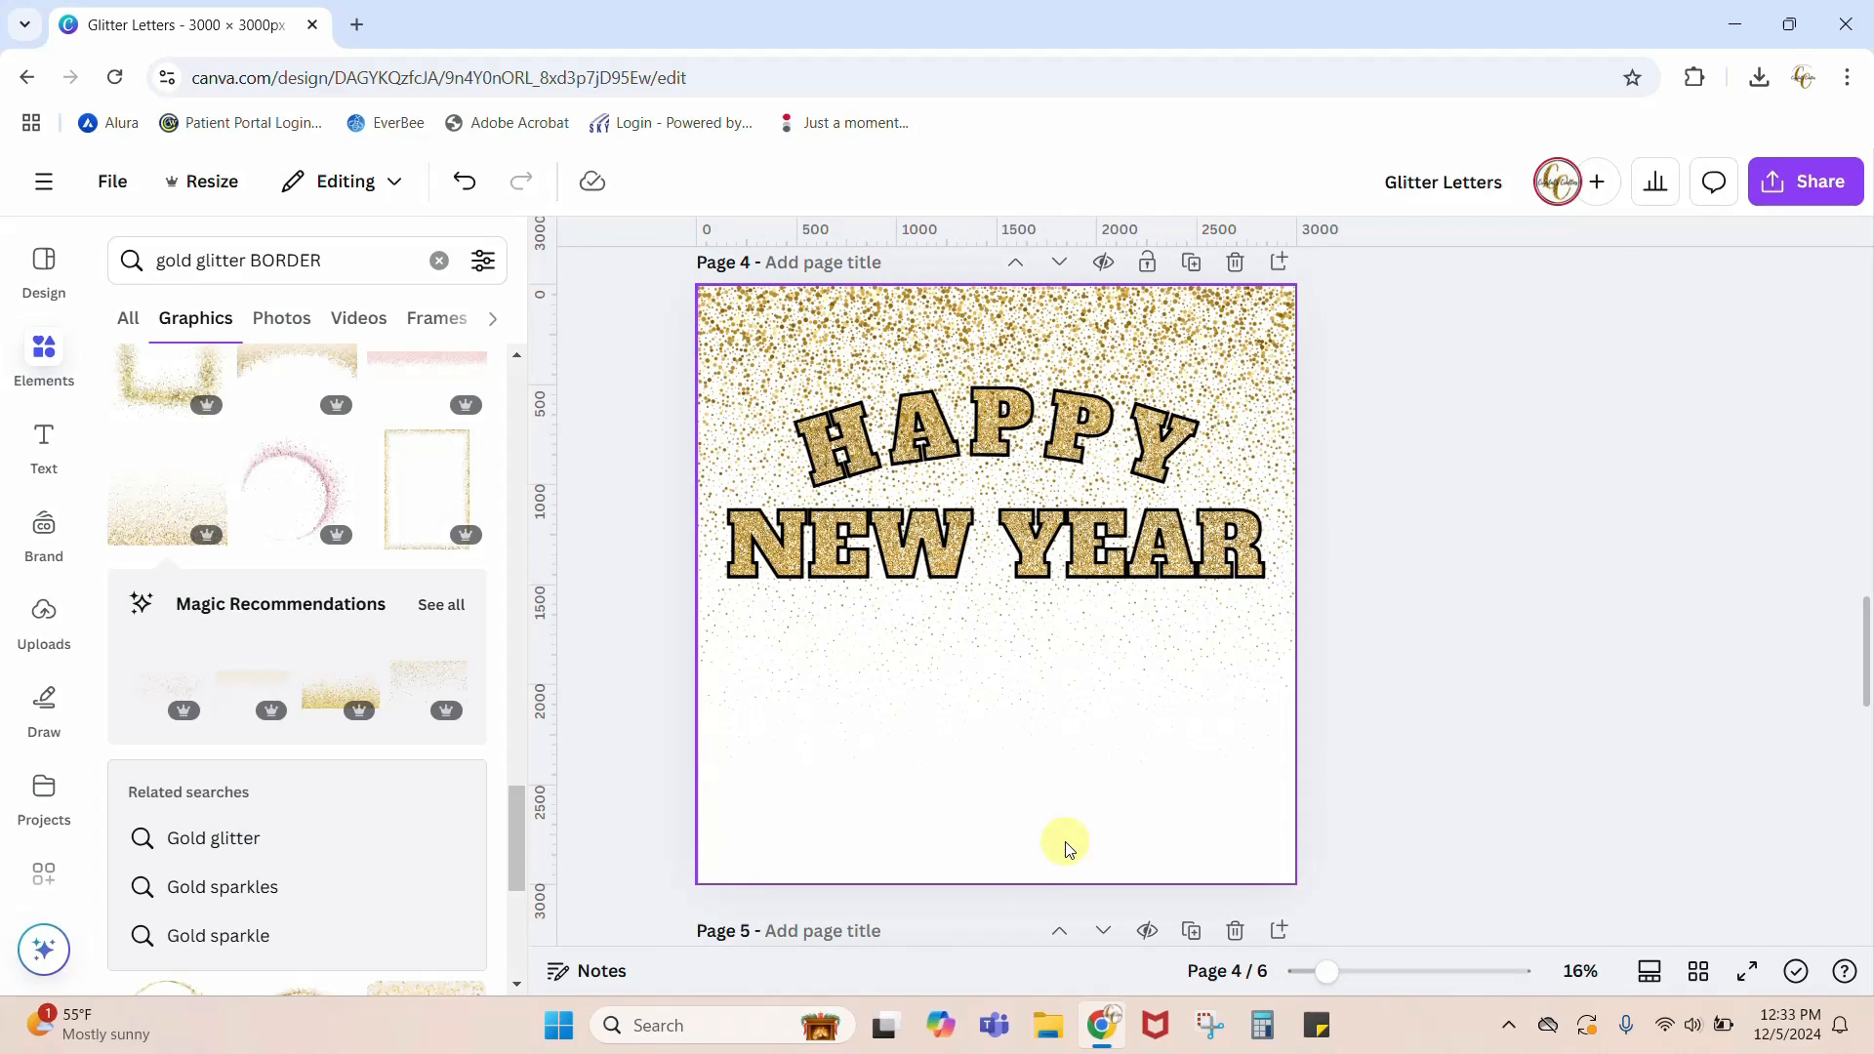
click(997, 830)
drag(994, 839, 997, 744)
key(ctrl+z)
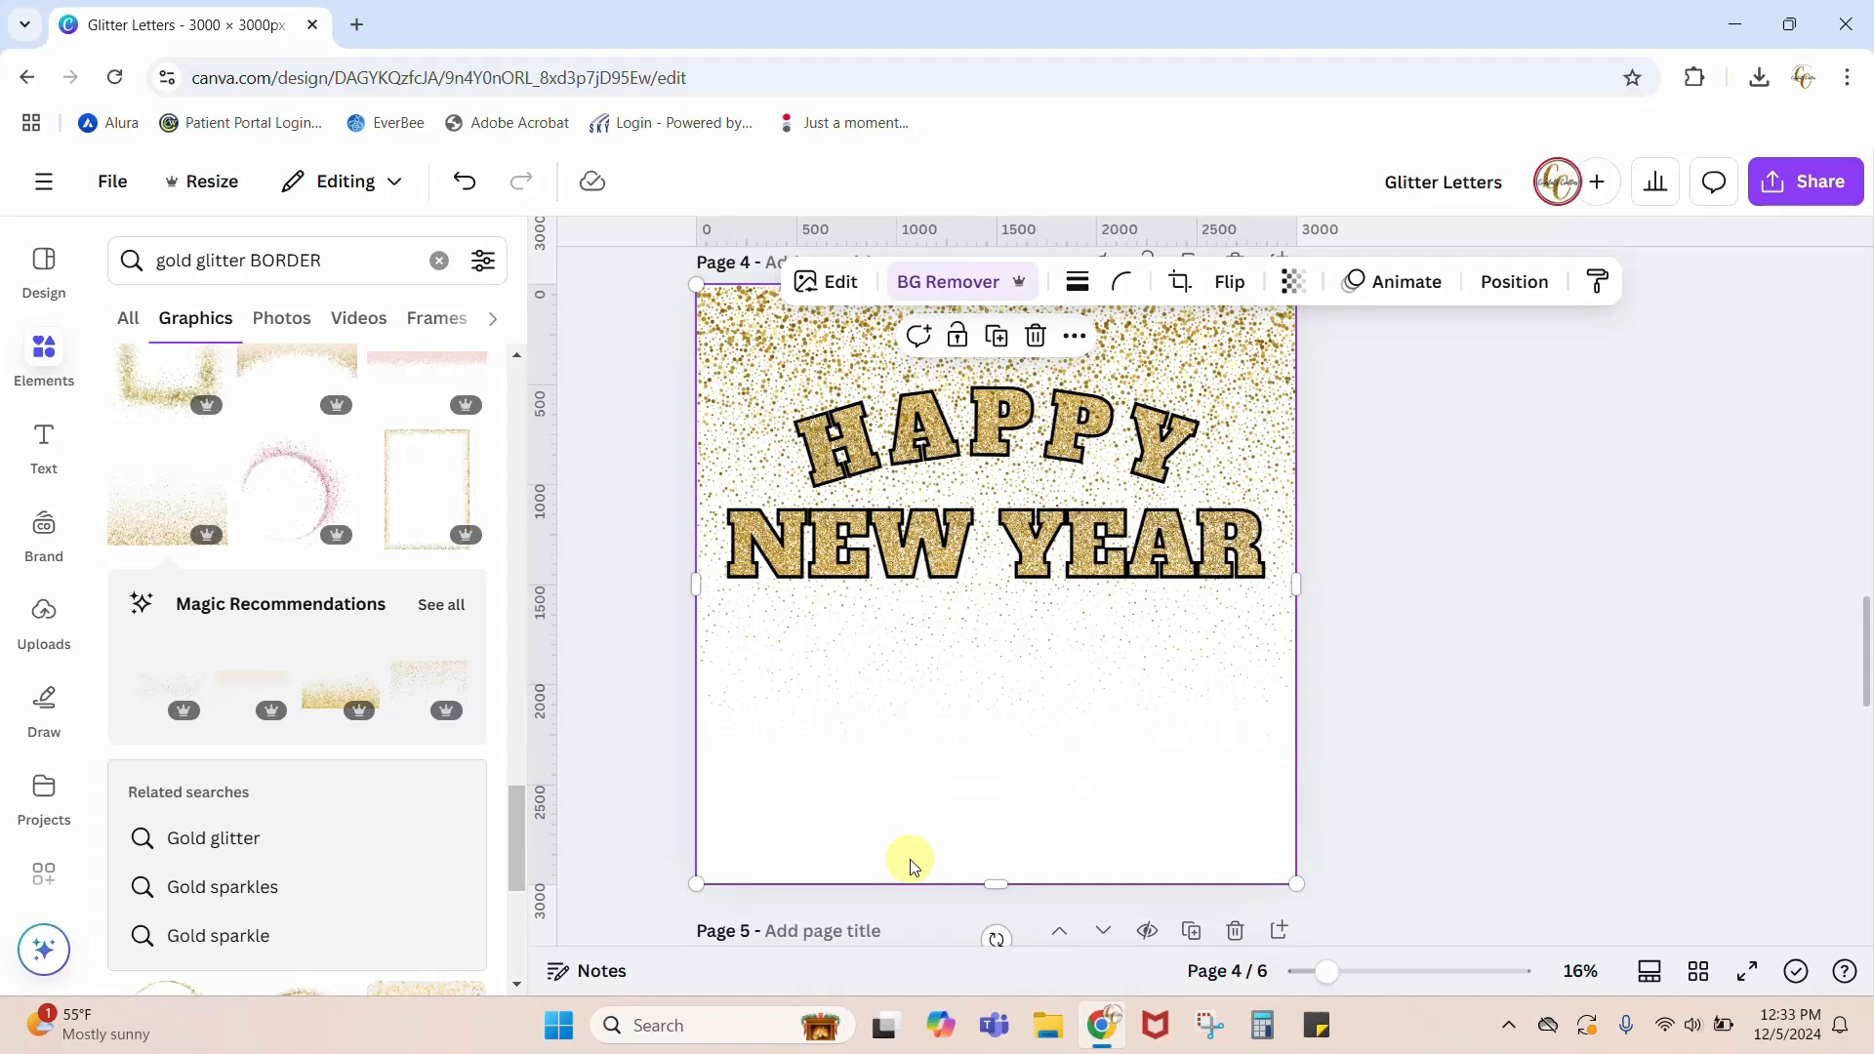
click(1541, 819)
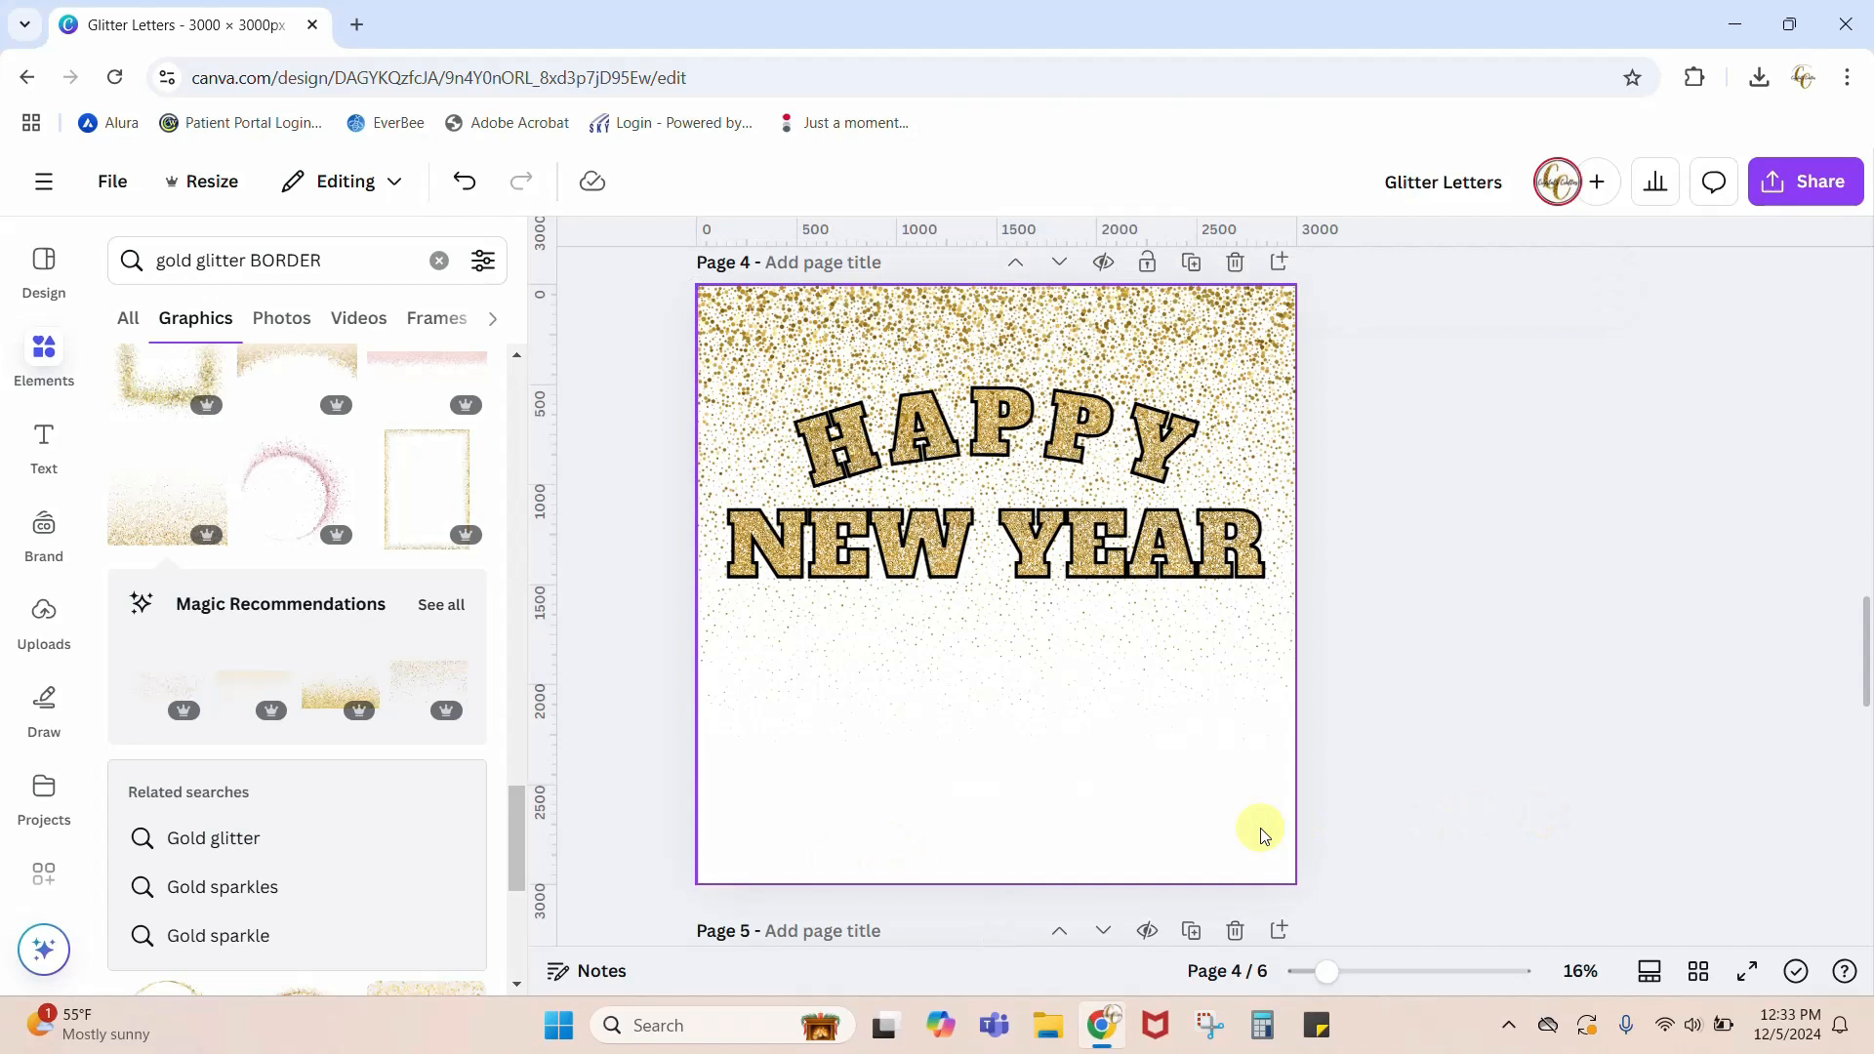
Step: Crop the lettering image's lower edge upward on page 4 and set the exposed page background to black #000000
click(1241, 867)
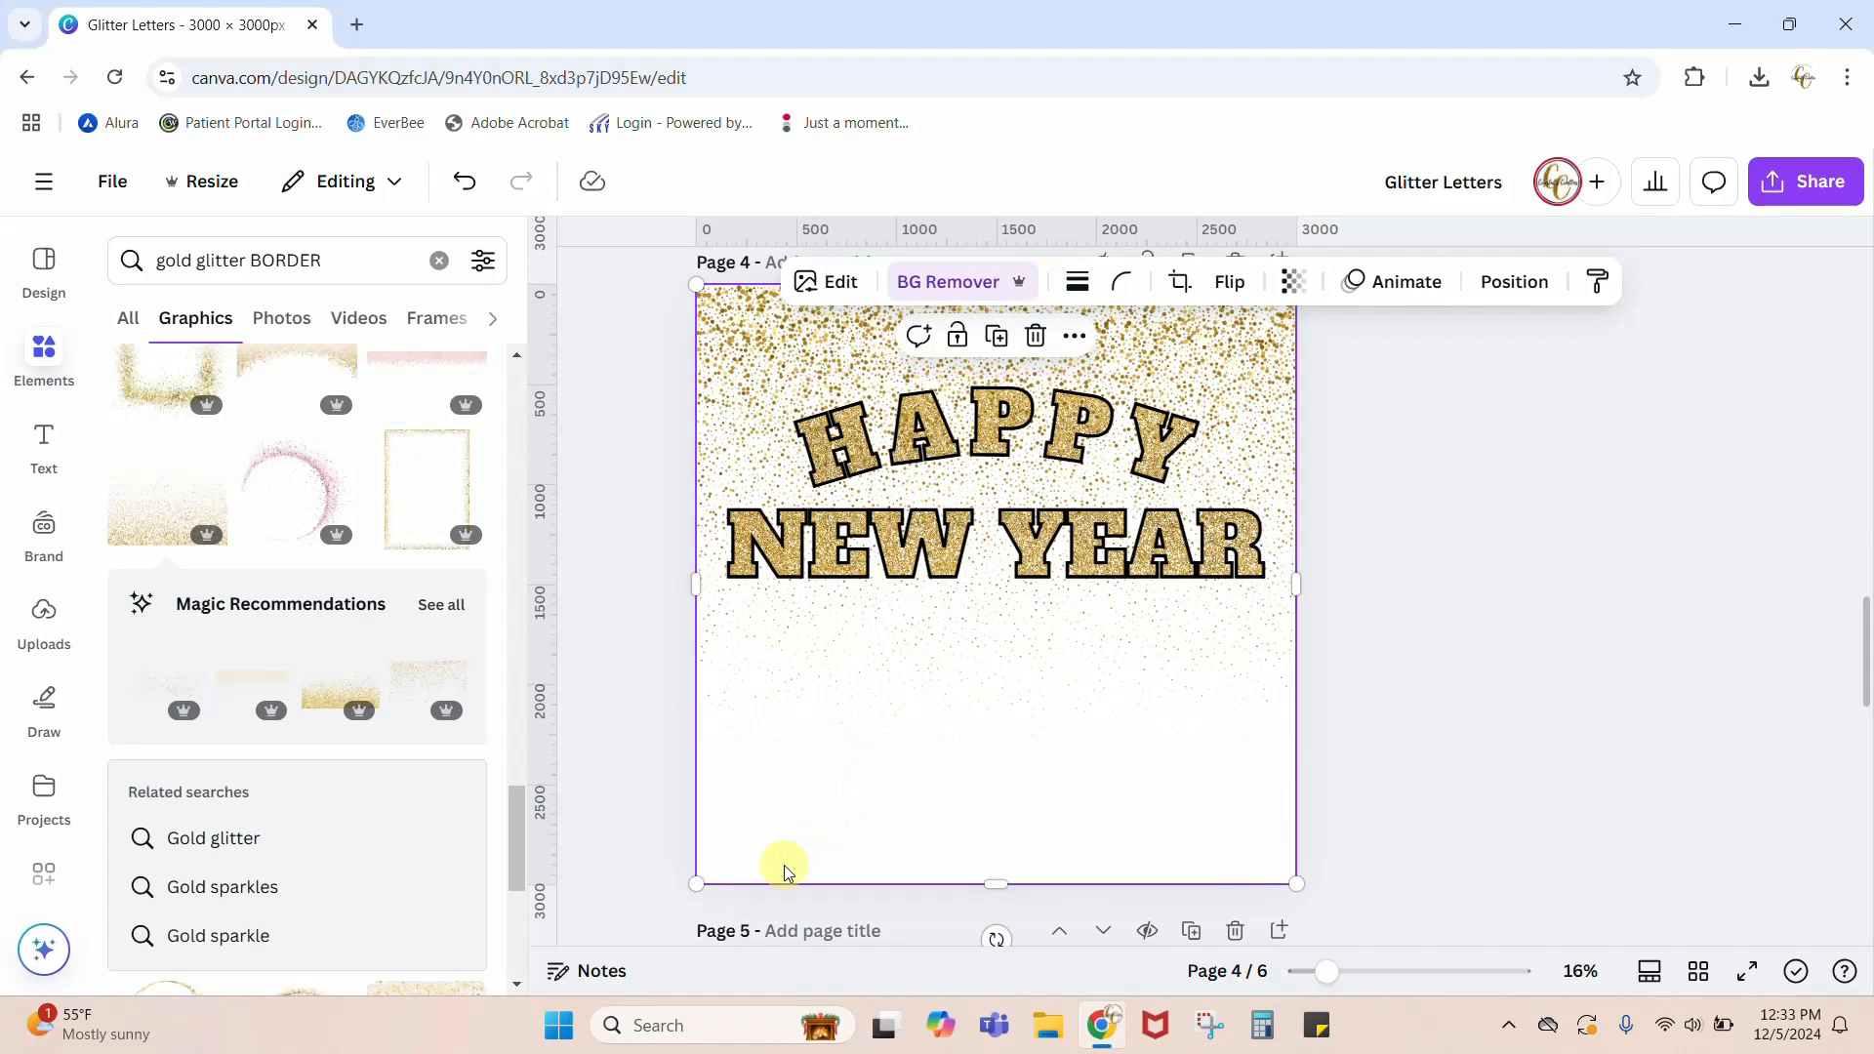
drag(1005, 876, 1015, 761)
click(929, 866)
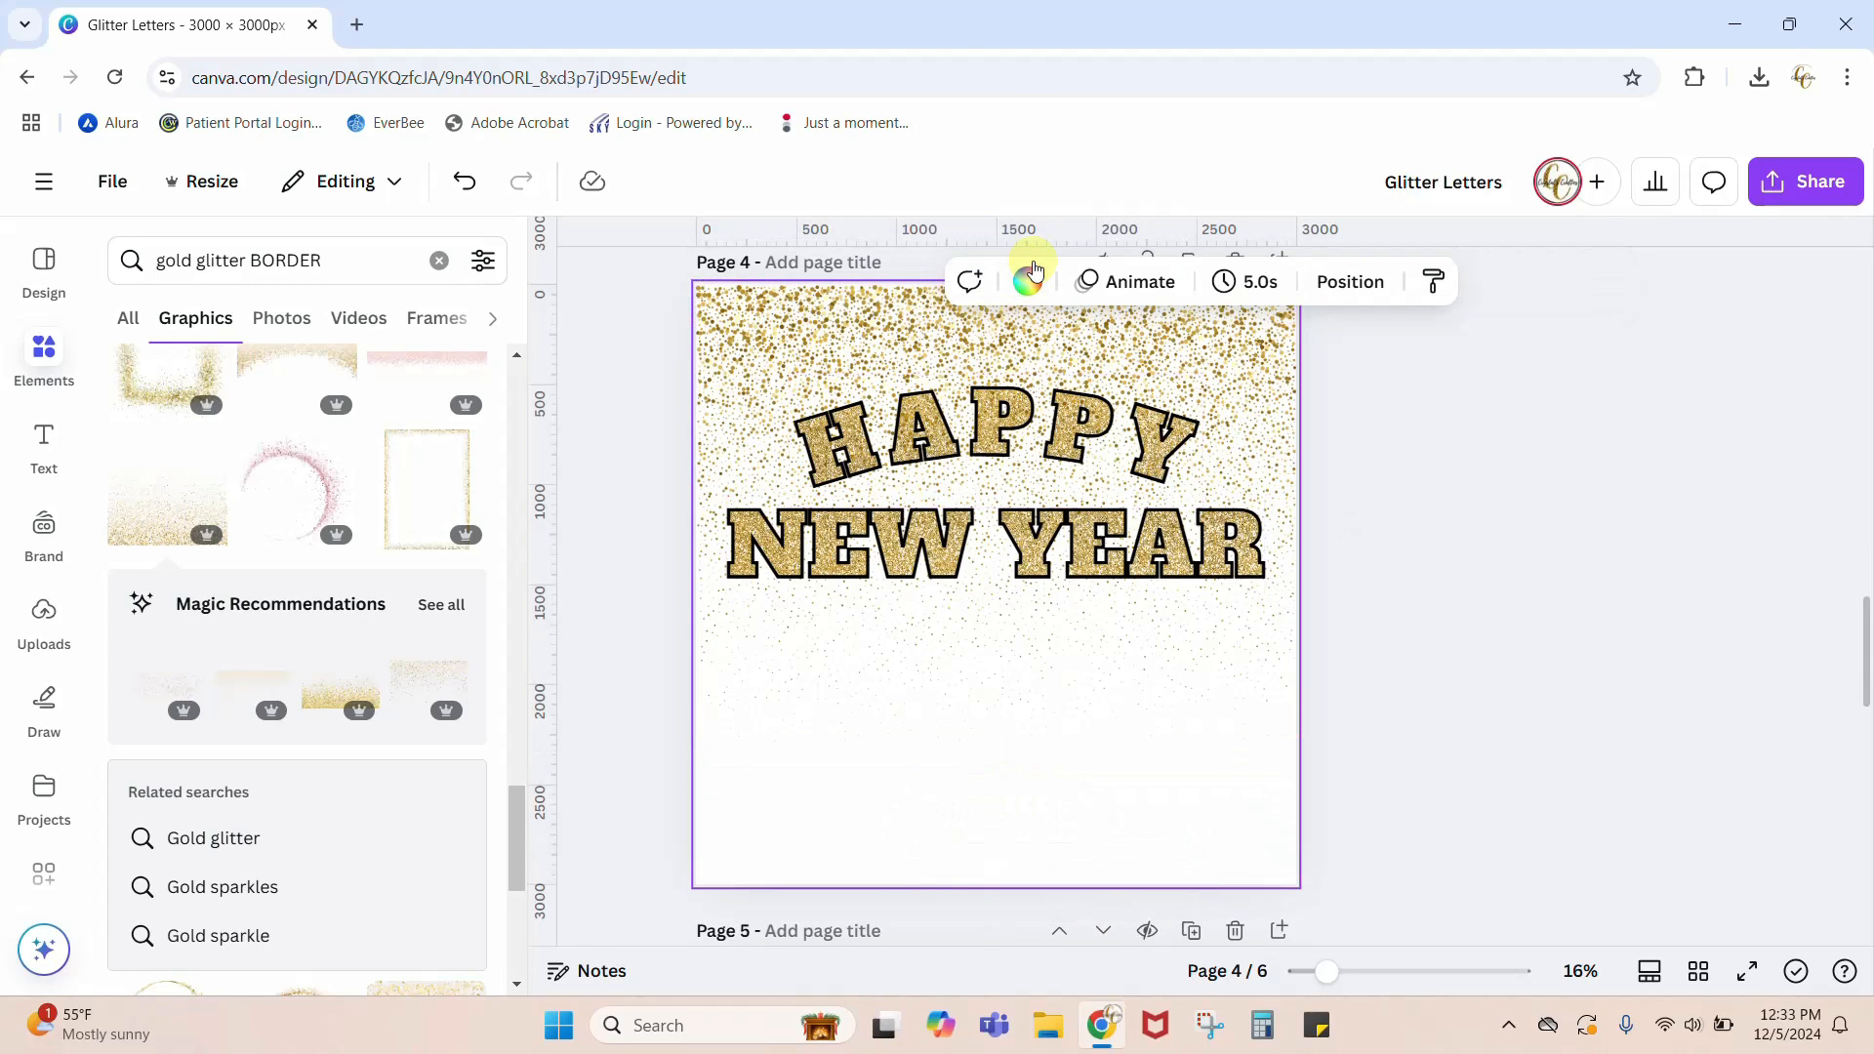
click(1030, 280)
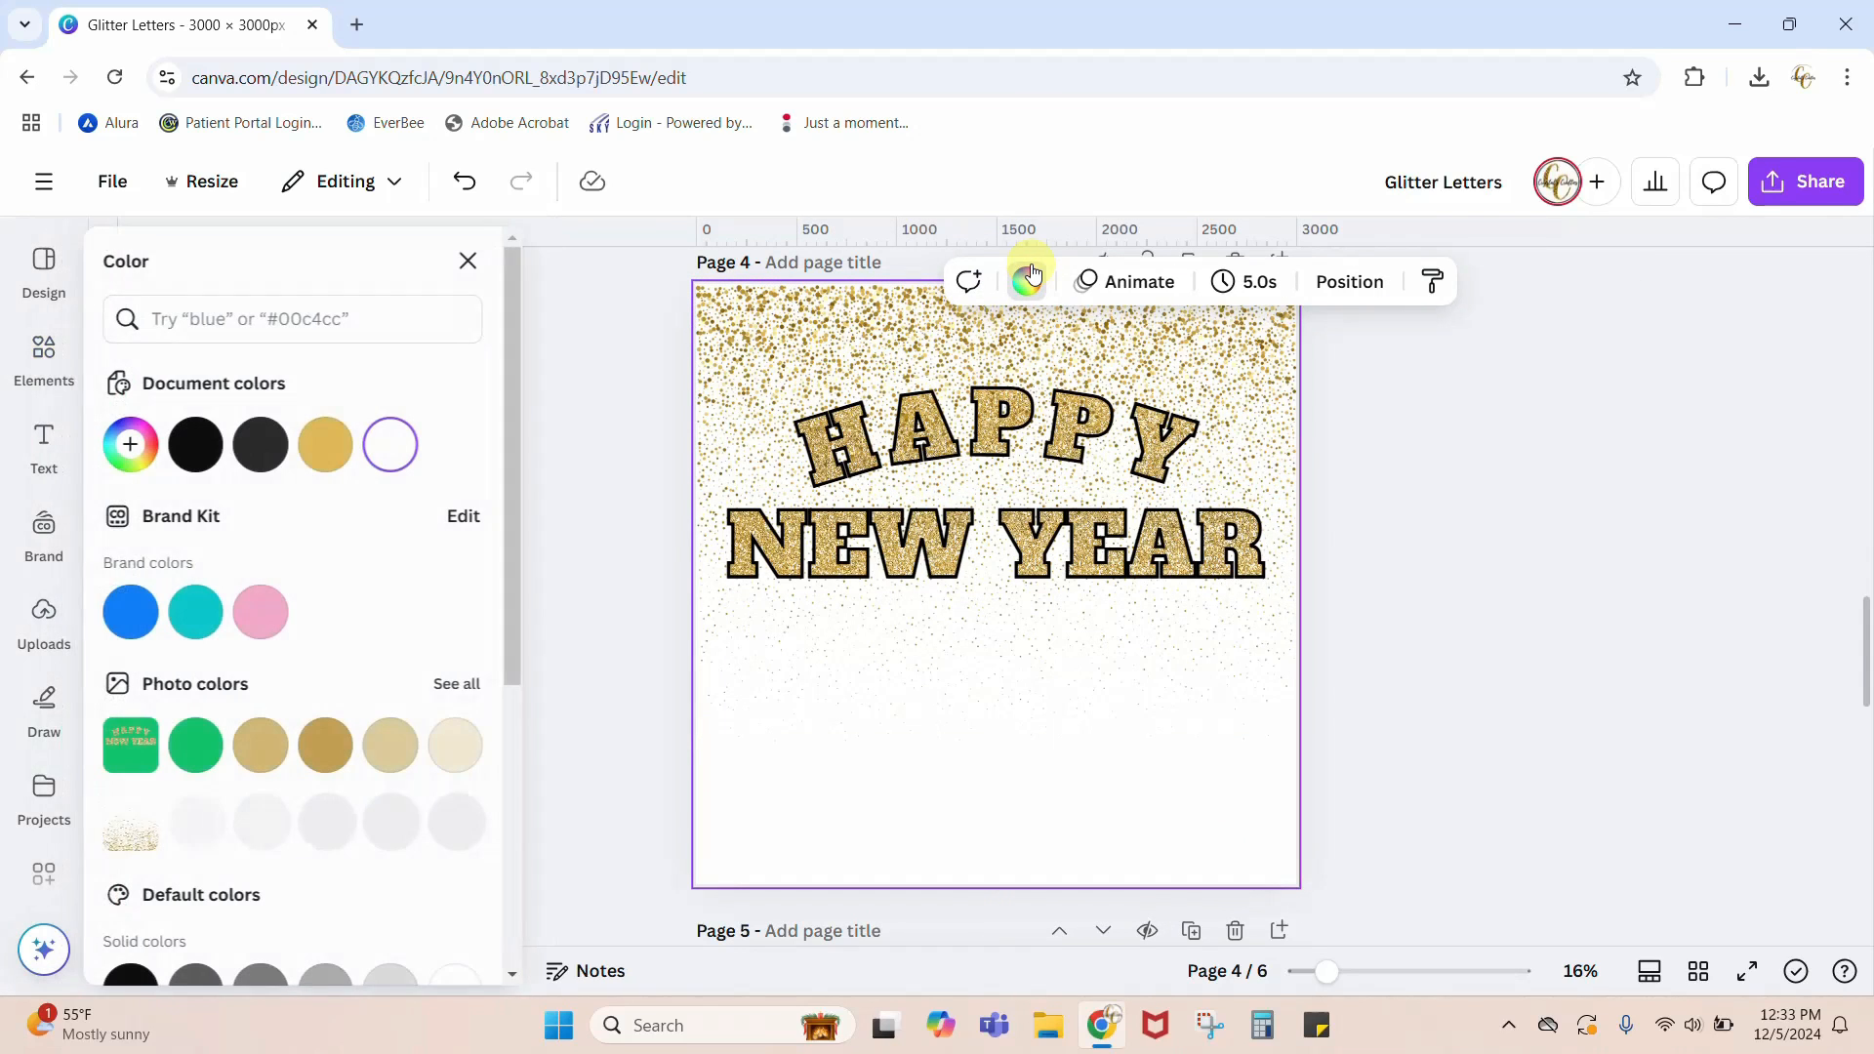
click(199, 444)
click(1571, 598)
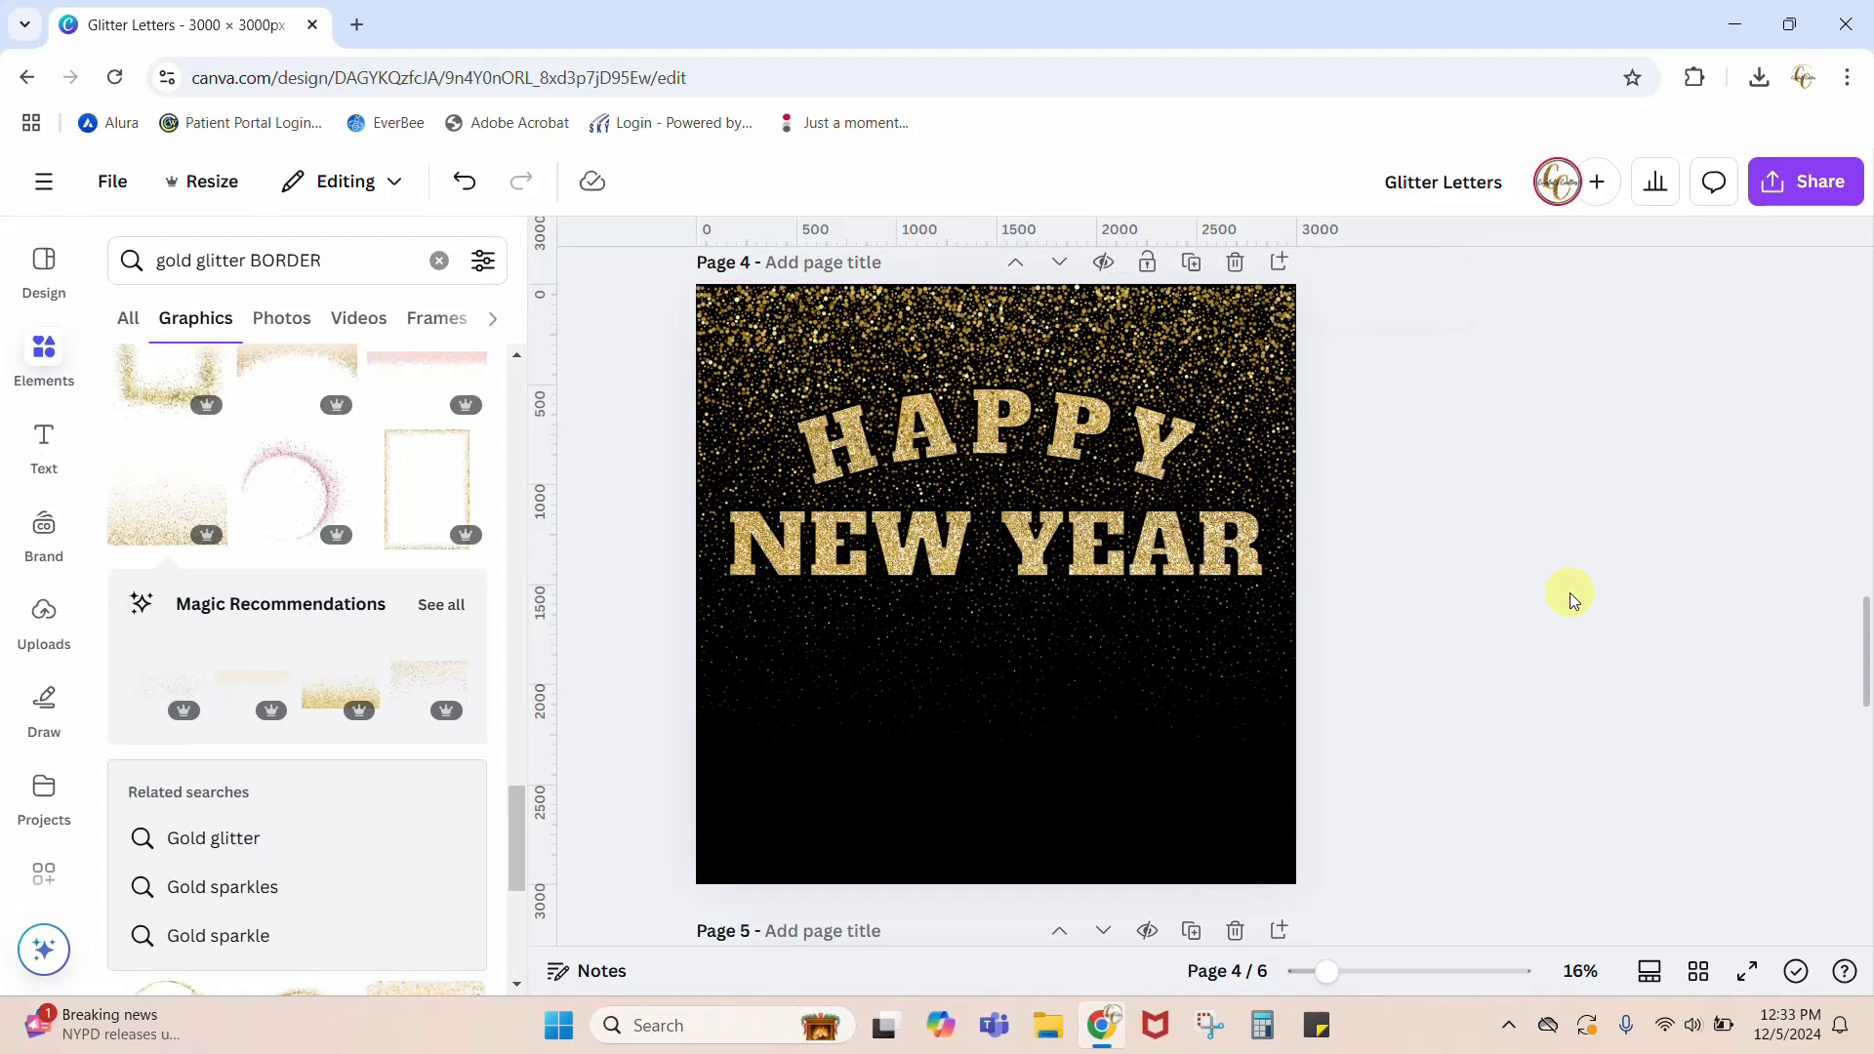
Step: Send the gold glitter graphic on page 4 backward behind the HAPPY NEW YEAR lettering
scroll(1568, 594, up, 1)
click(1229, 441)
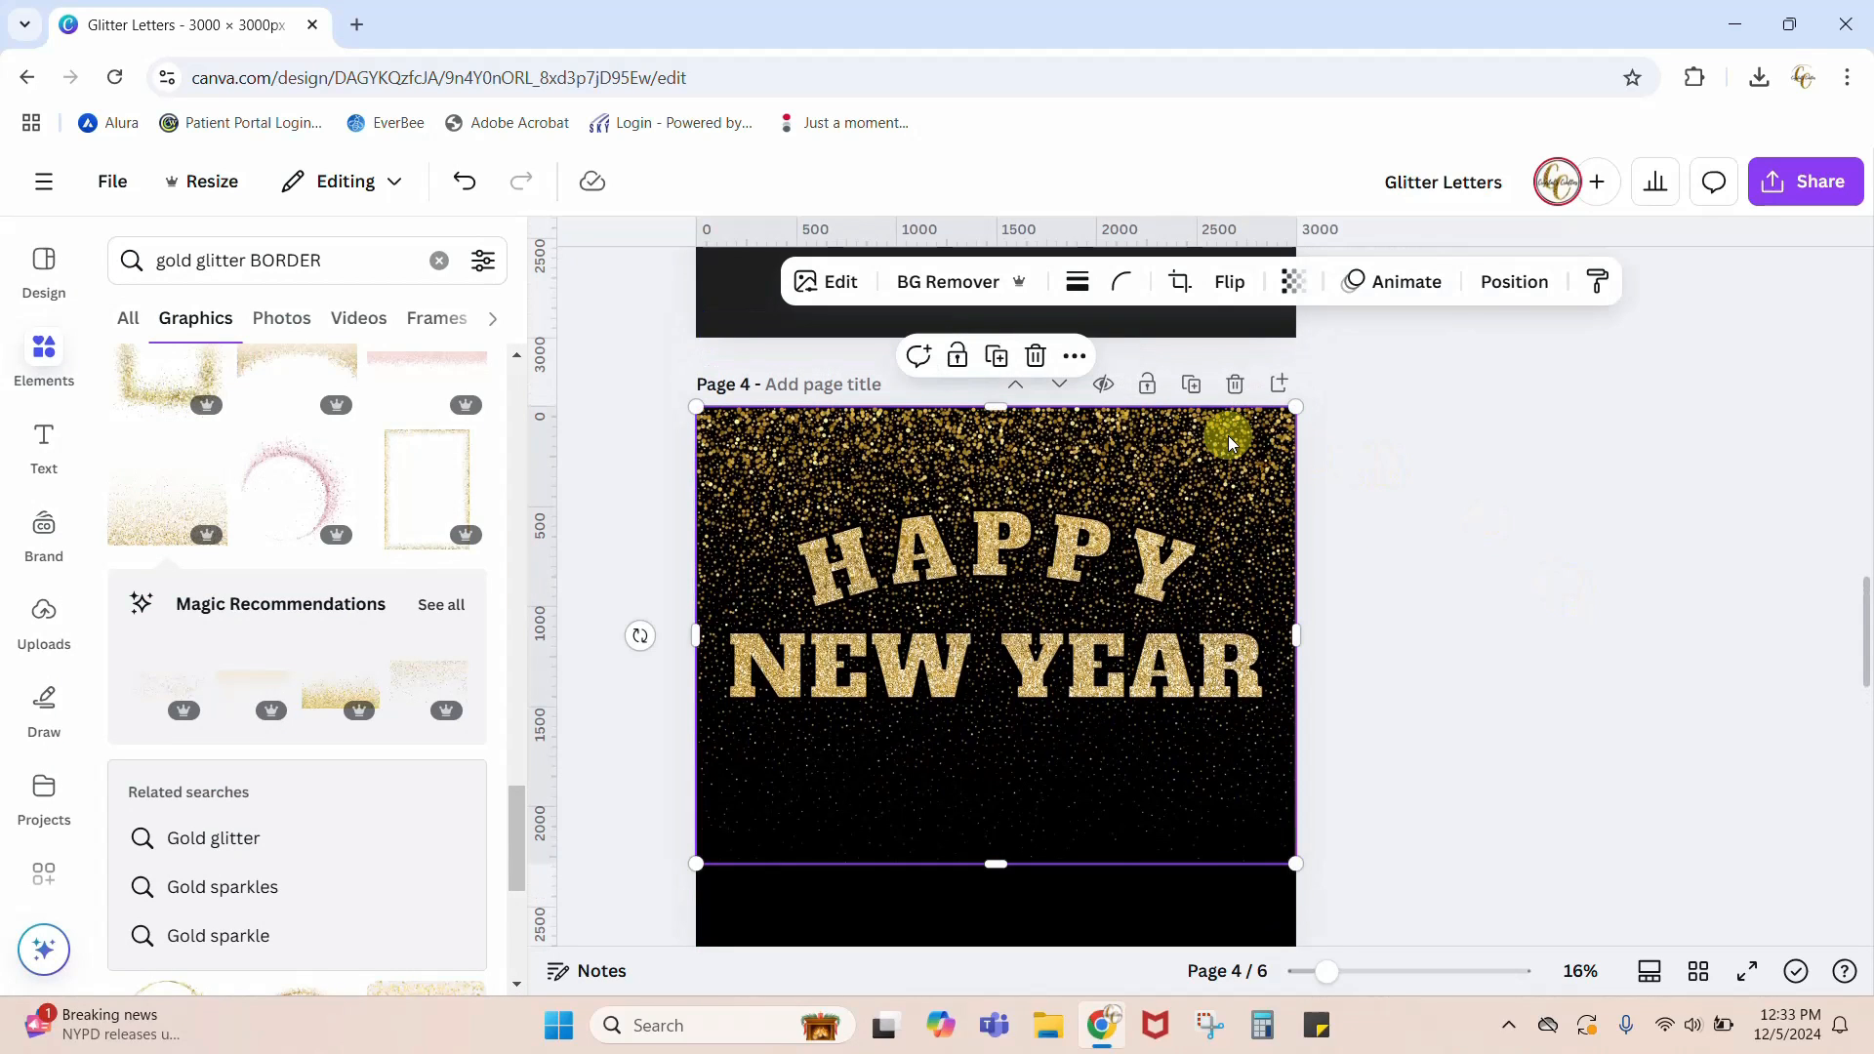
click(1497, 288)
click(400, 389)
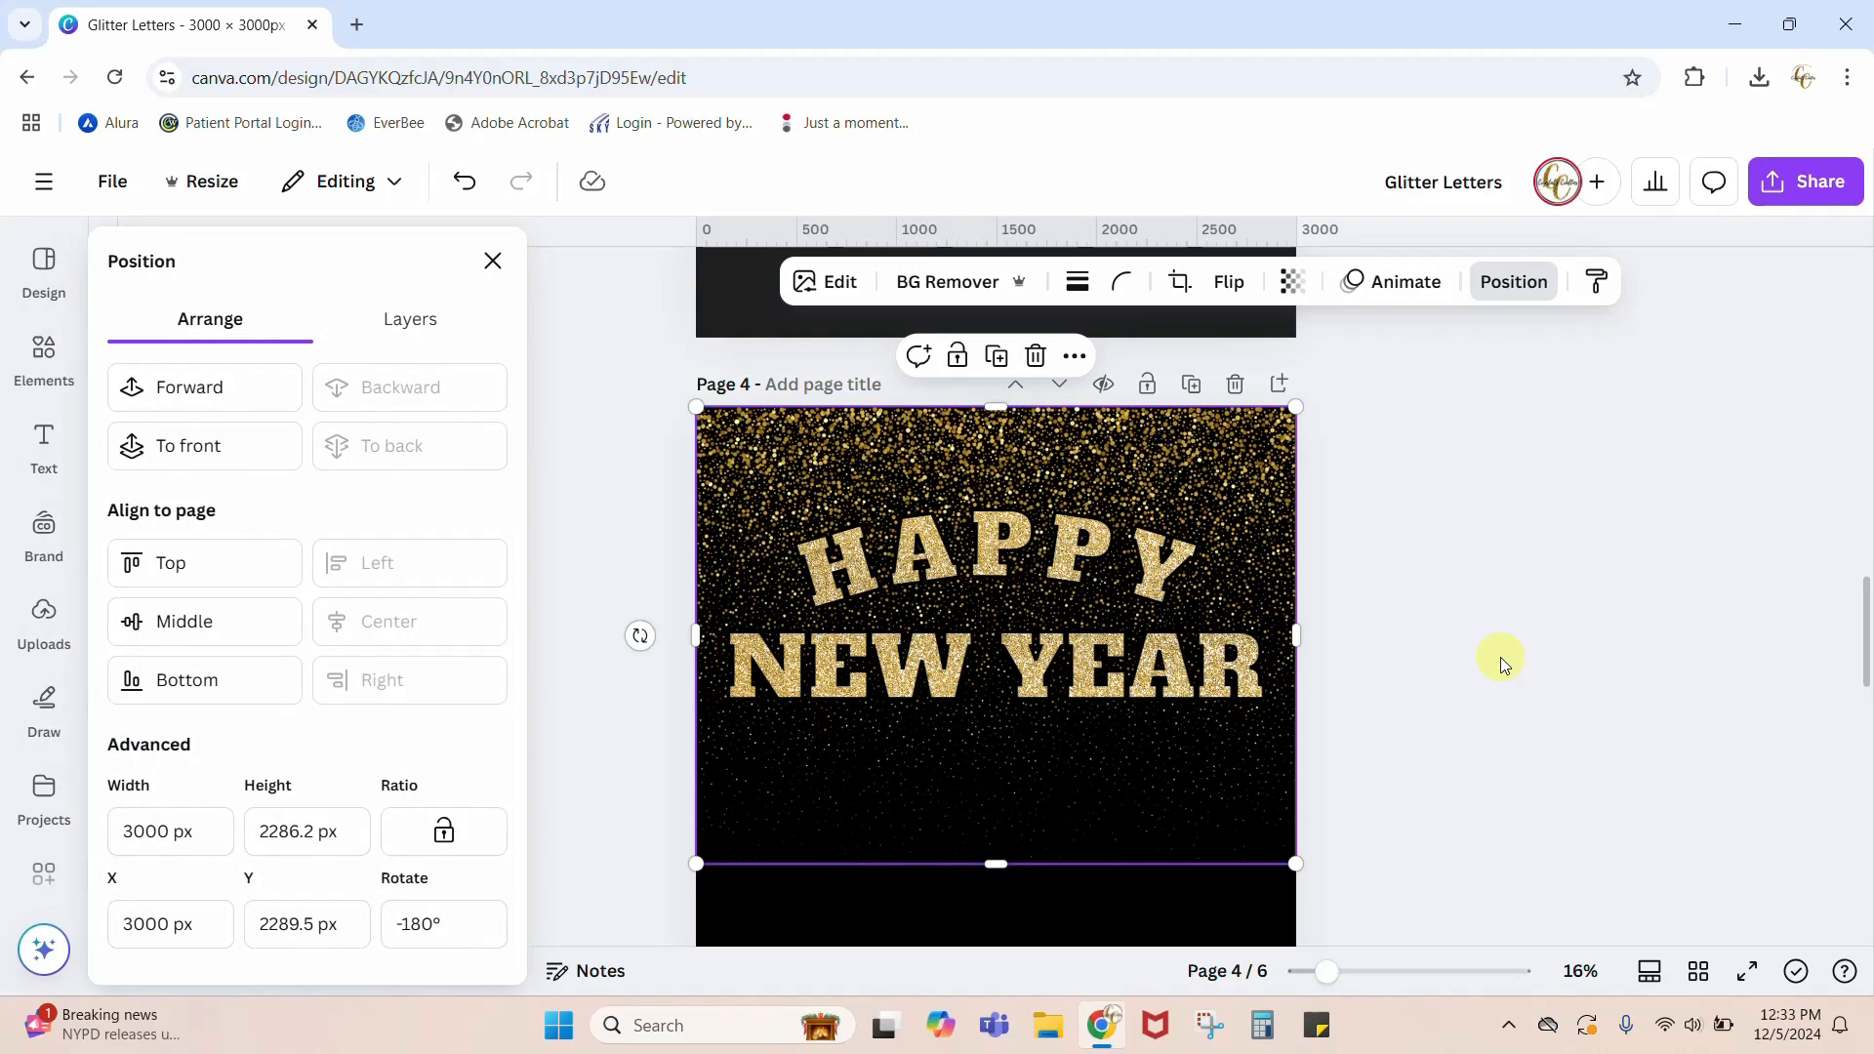
Step: Compare page 4's glitter background and lettering with the finished New Year design on page 3
drag(1324, 972, 1353, 973)
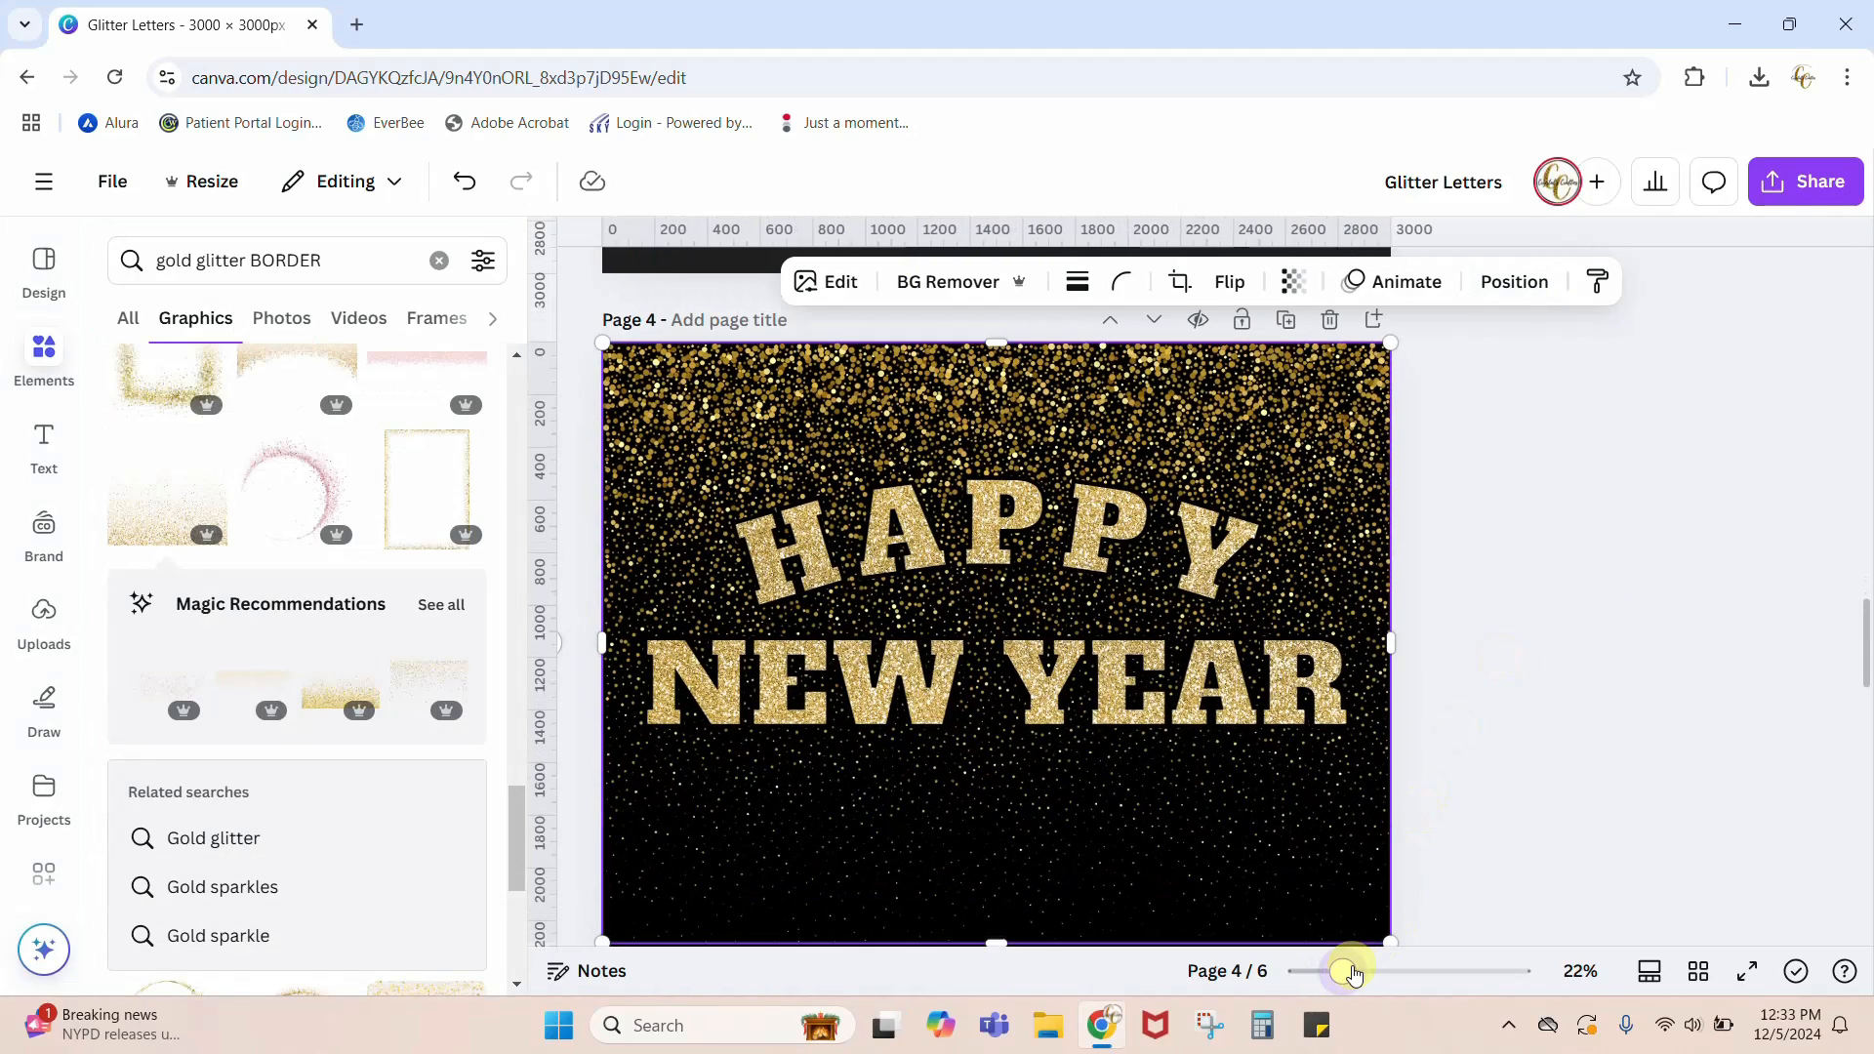
click(1360, 753)
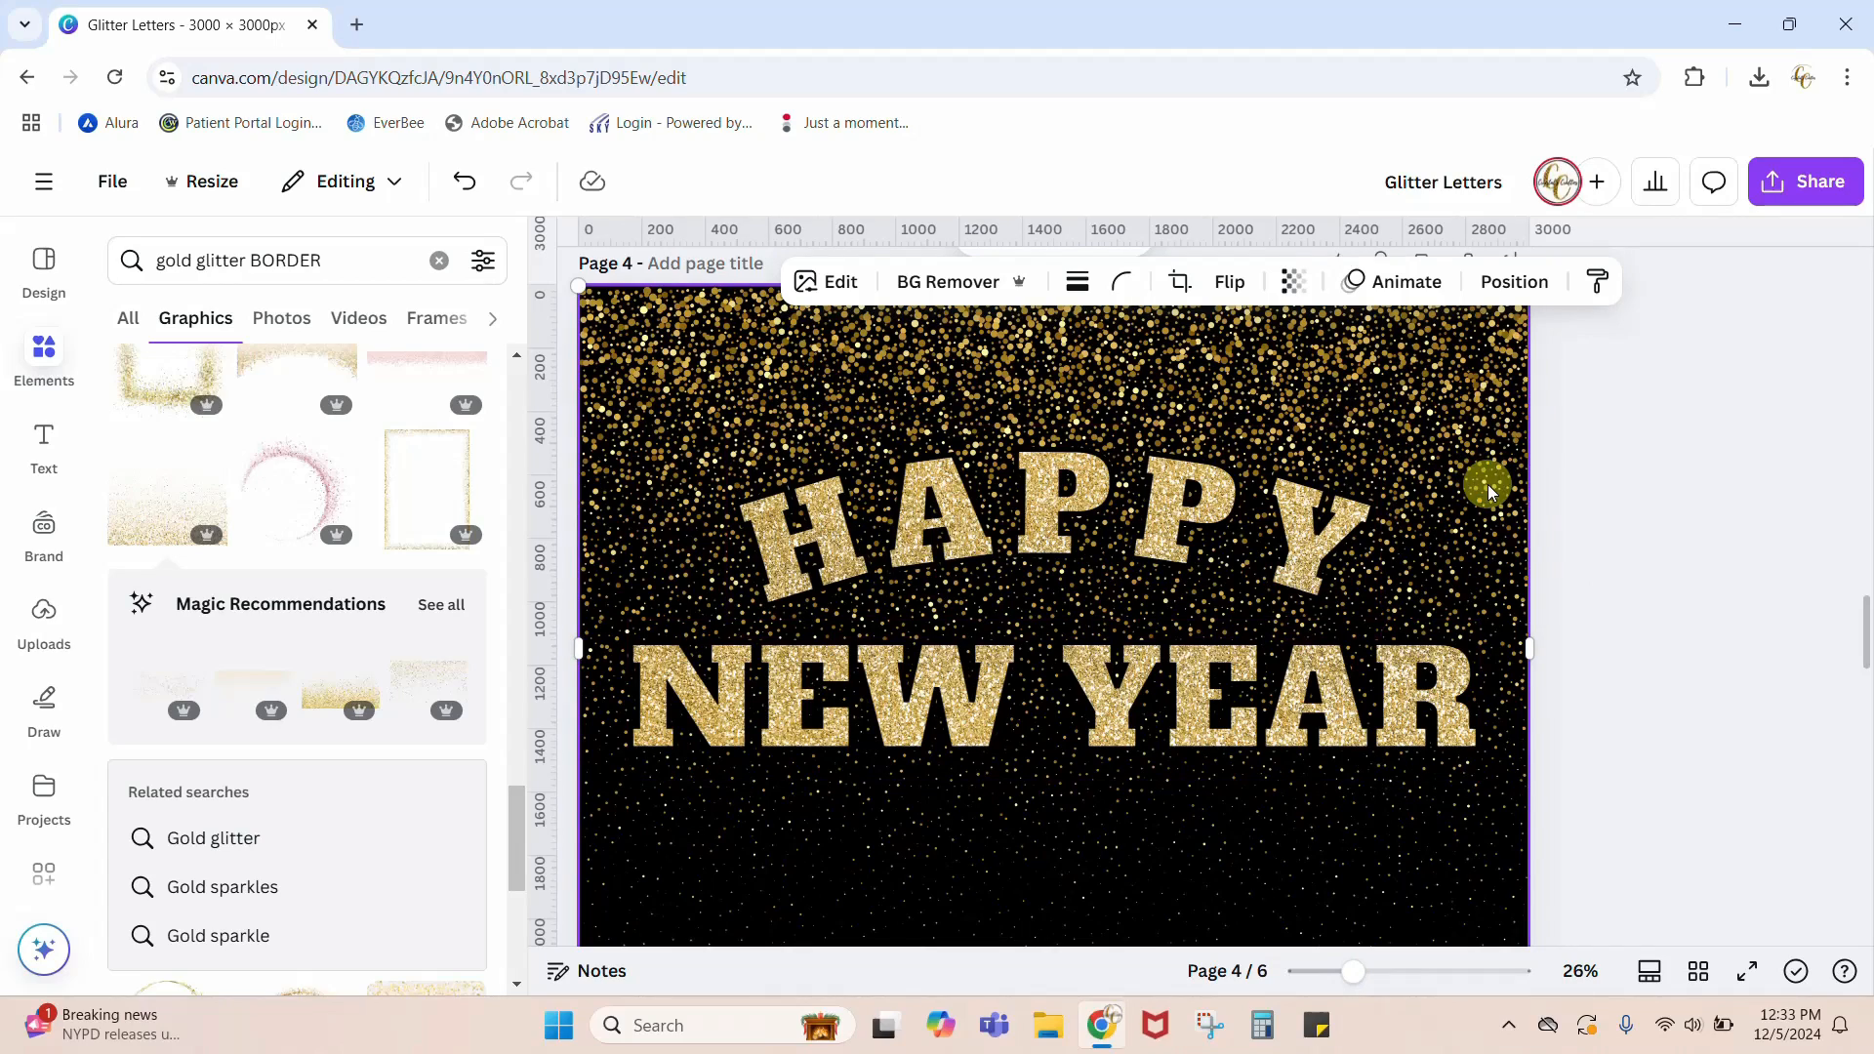
scroll(1676, 641, up, 6)
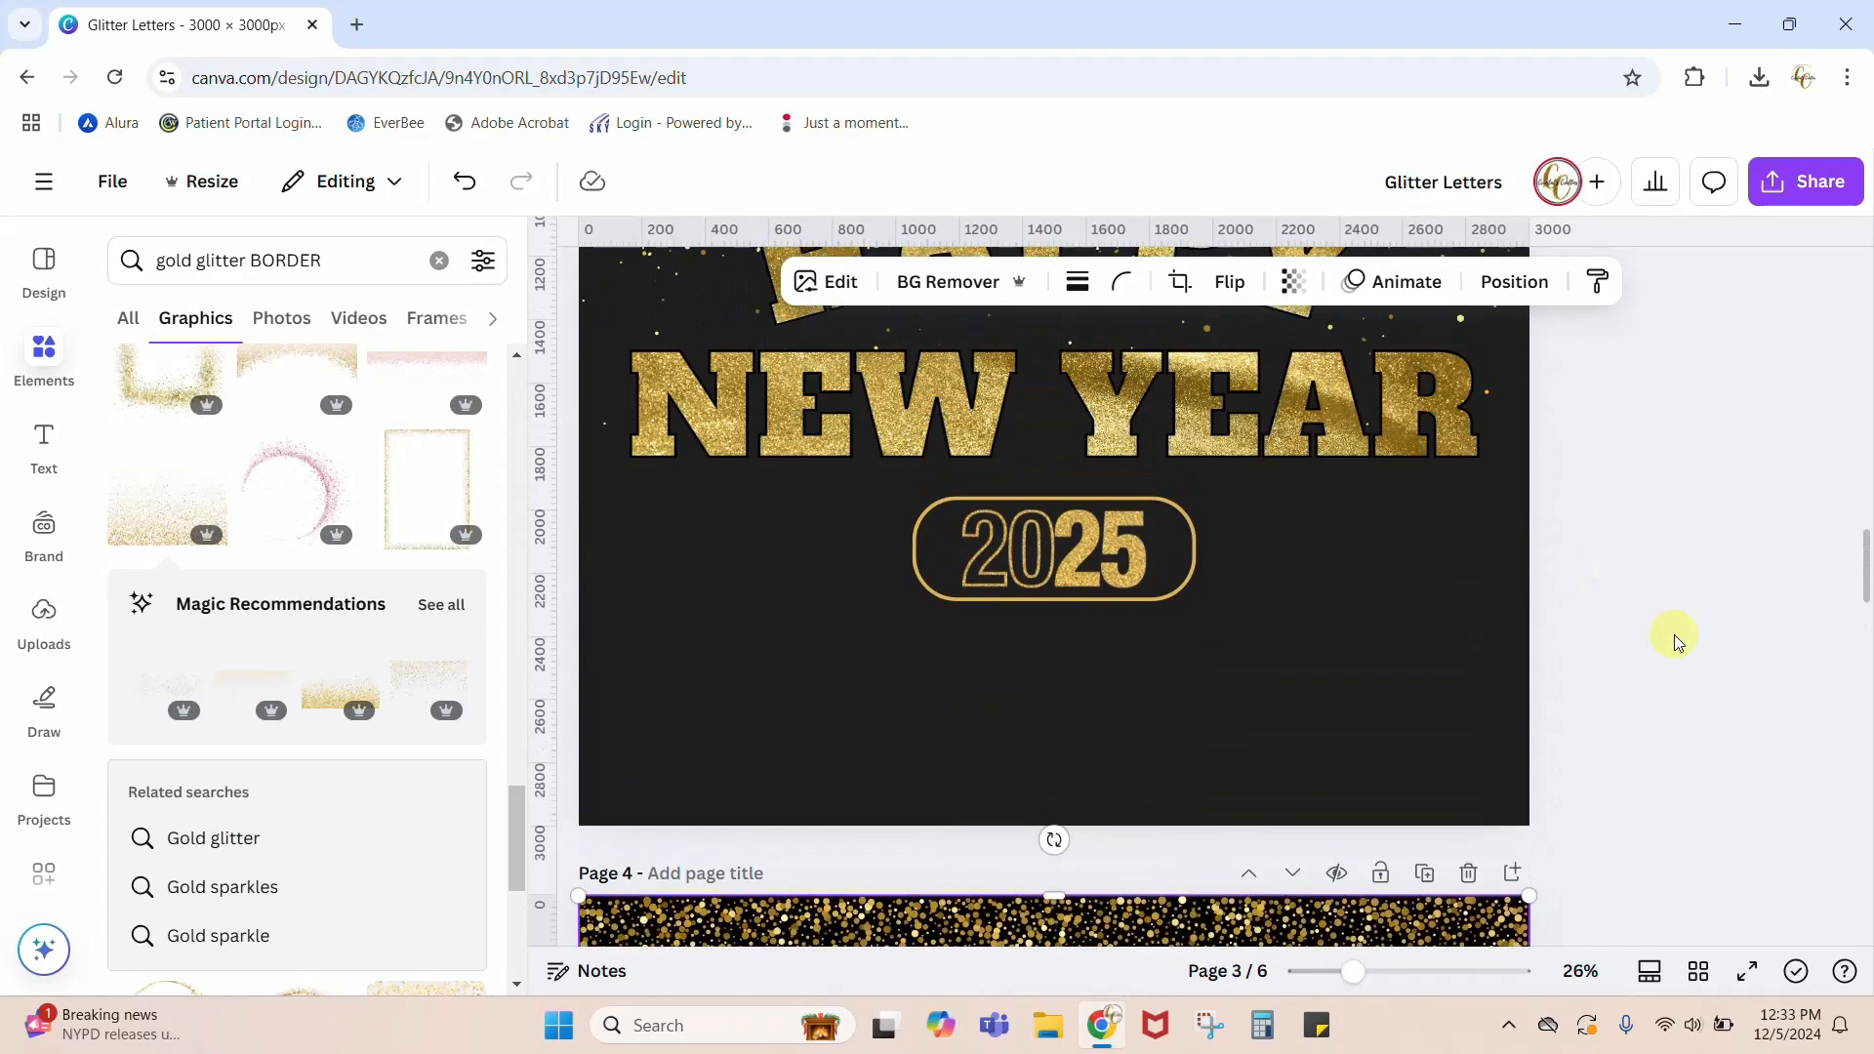
scroll(1673, 636, up, 4)
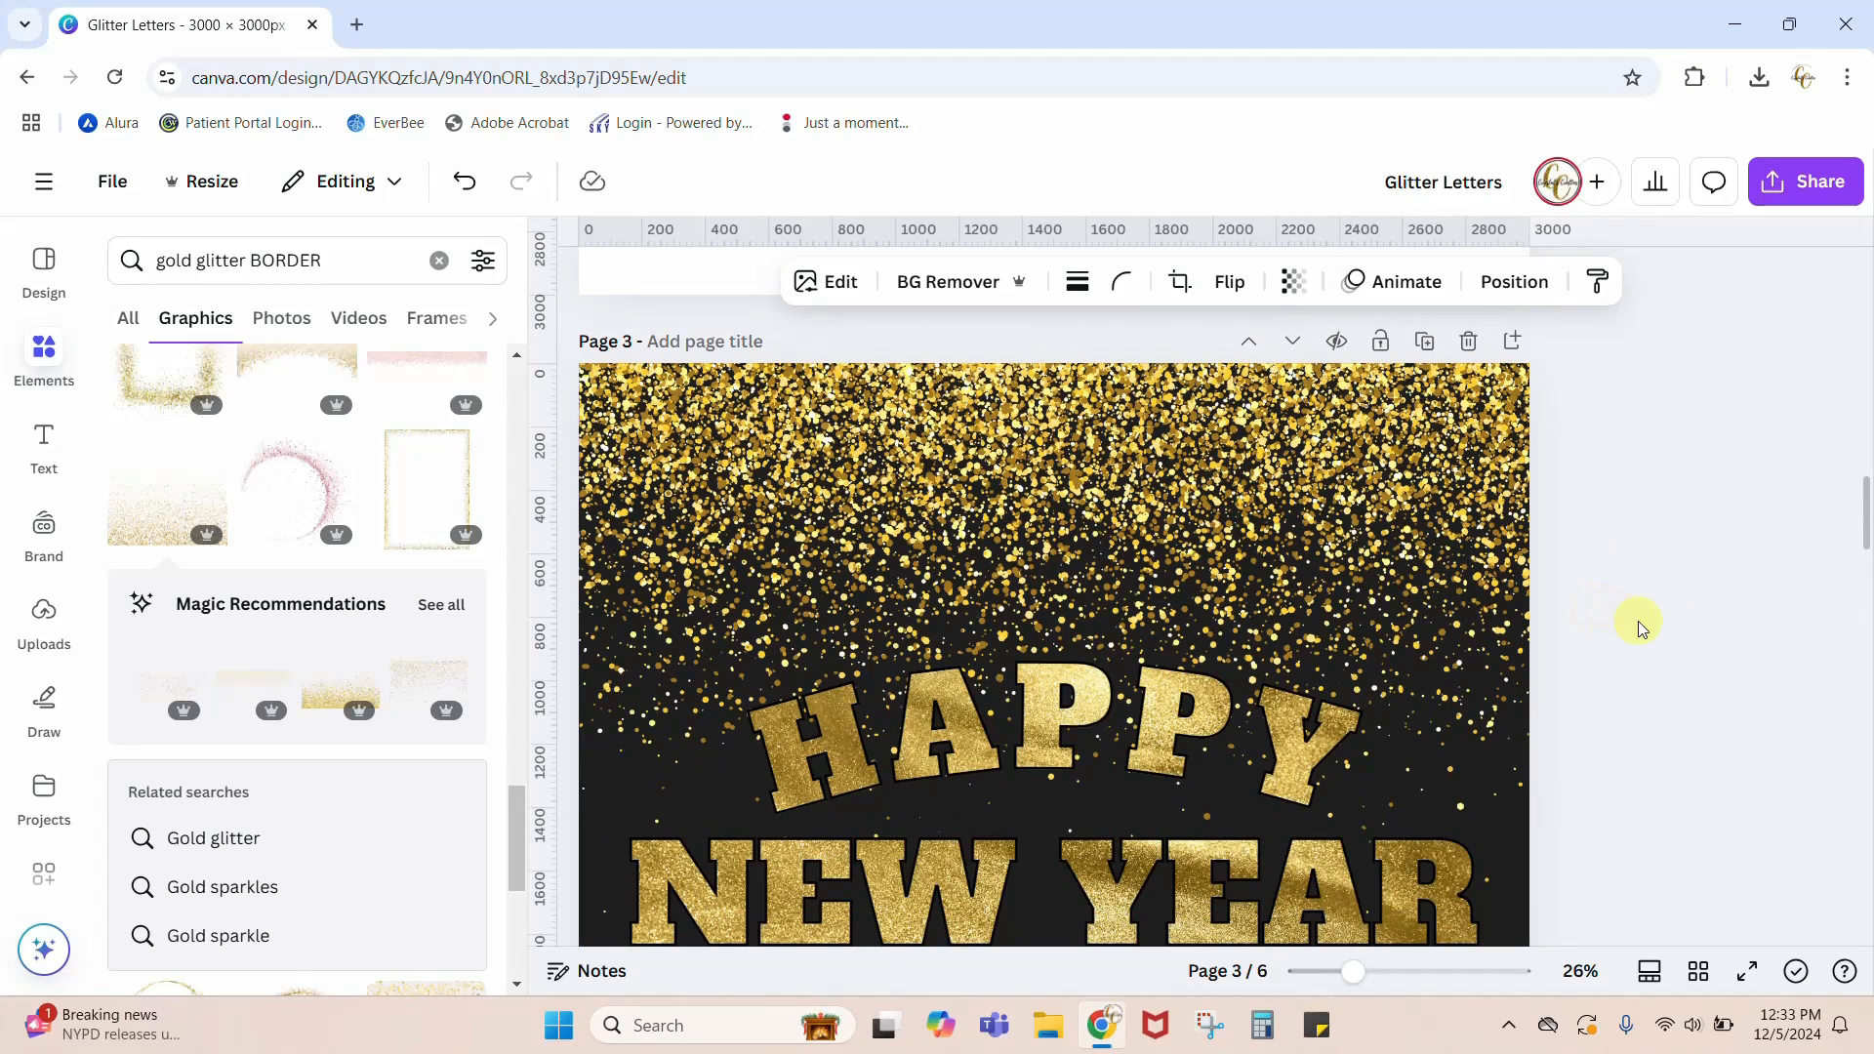
scroll(1640, 628, down, 3)
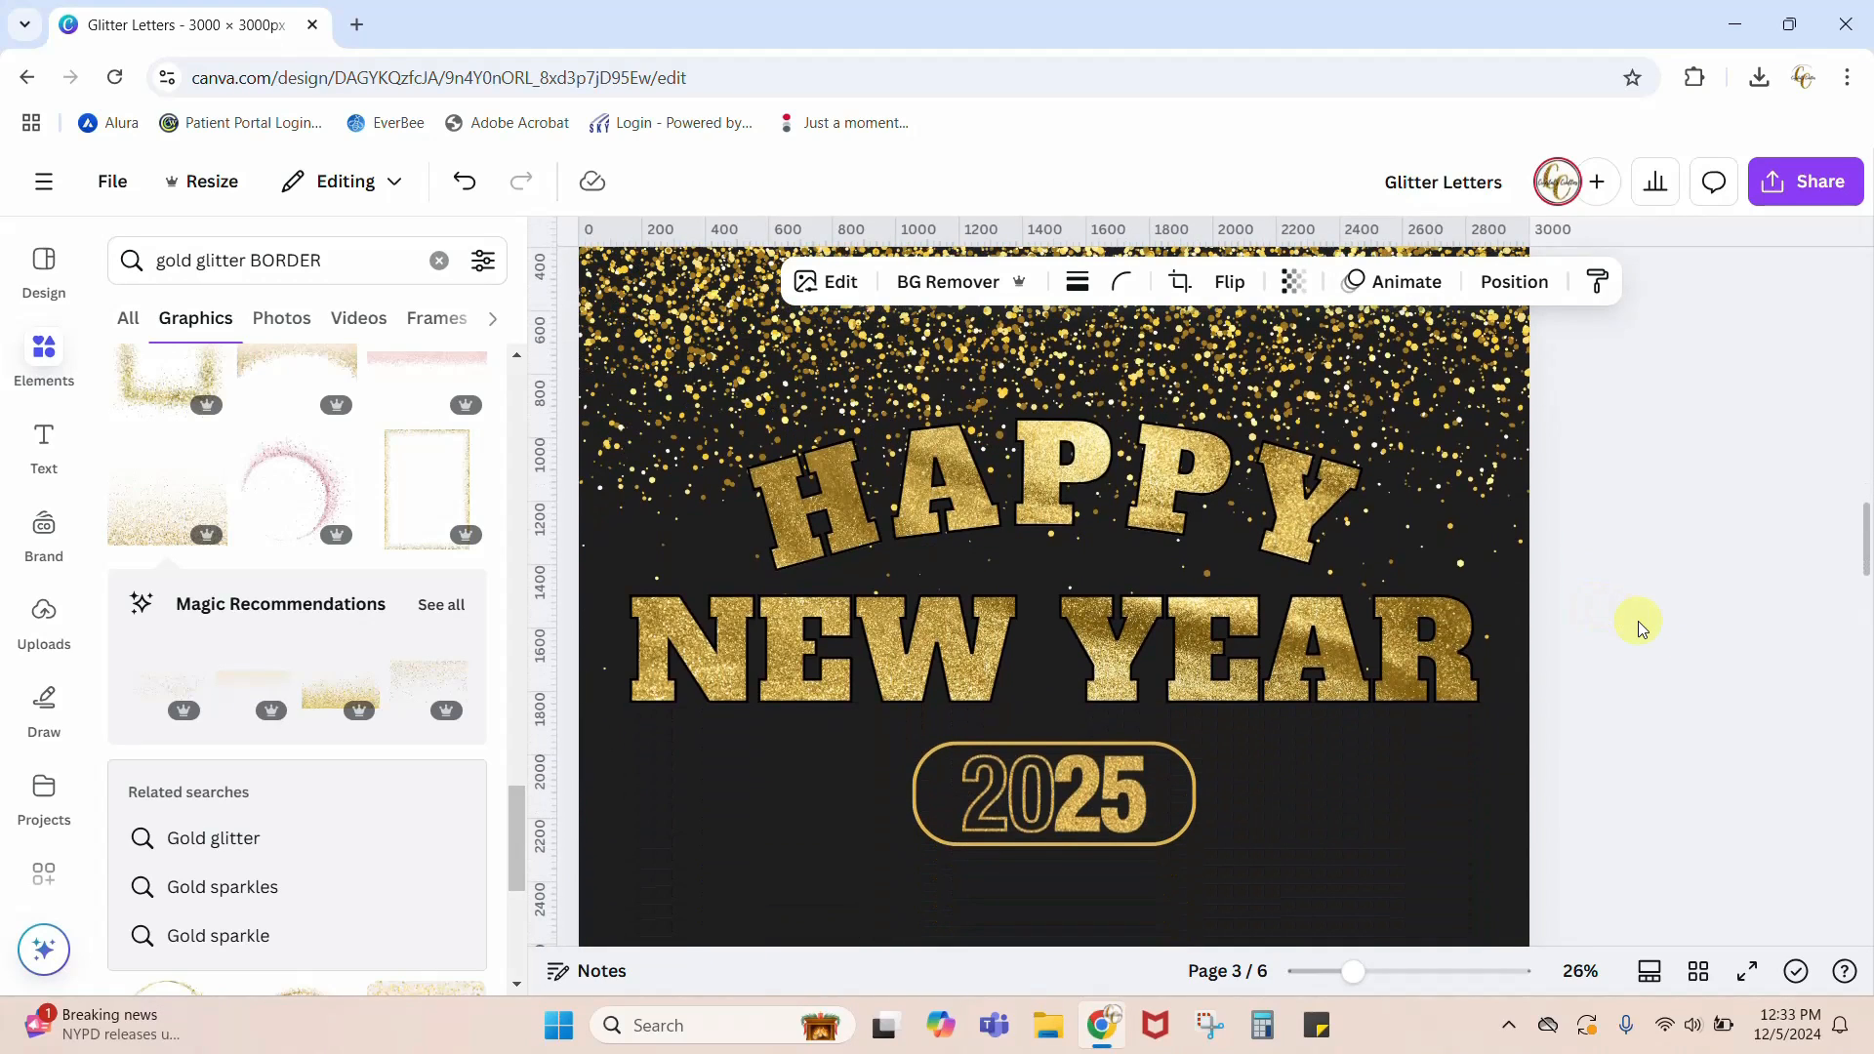
scroll(1625, 668, down, 5)
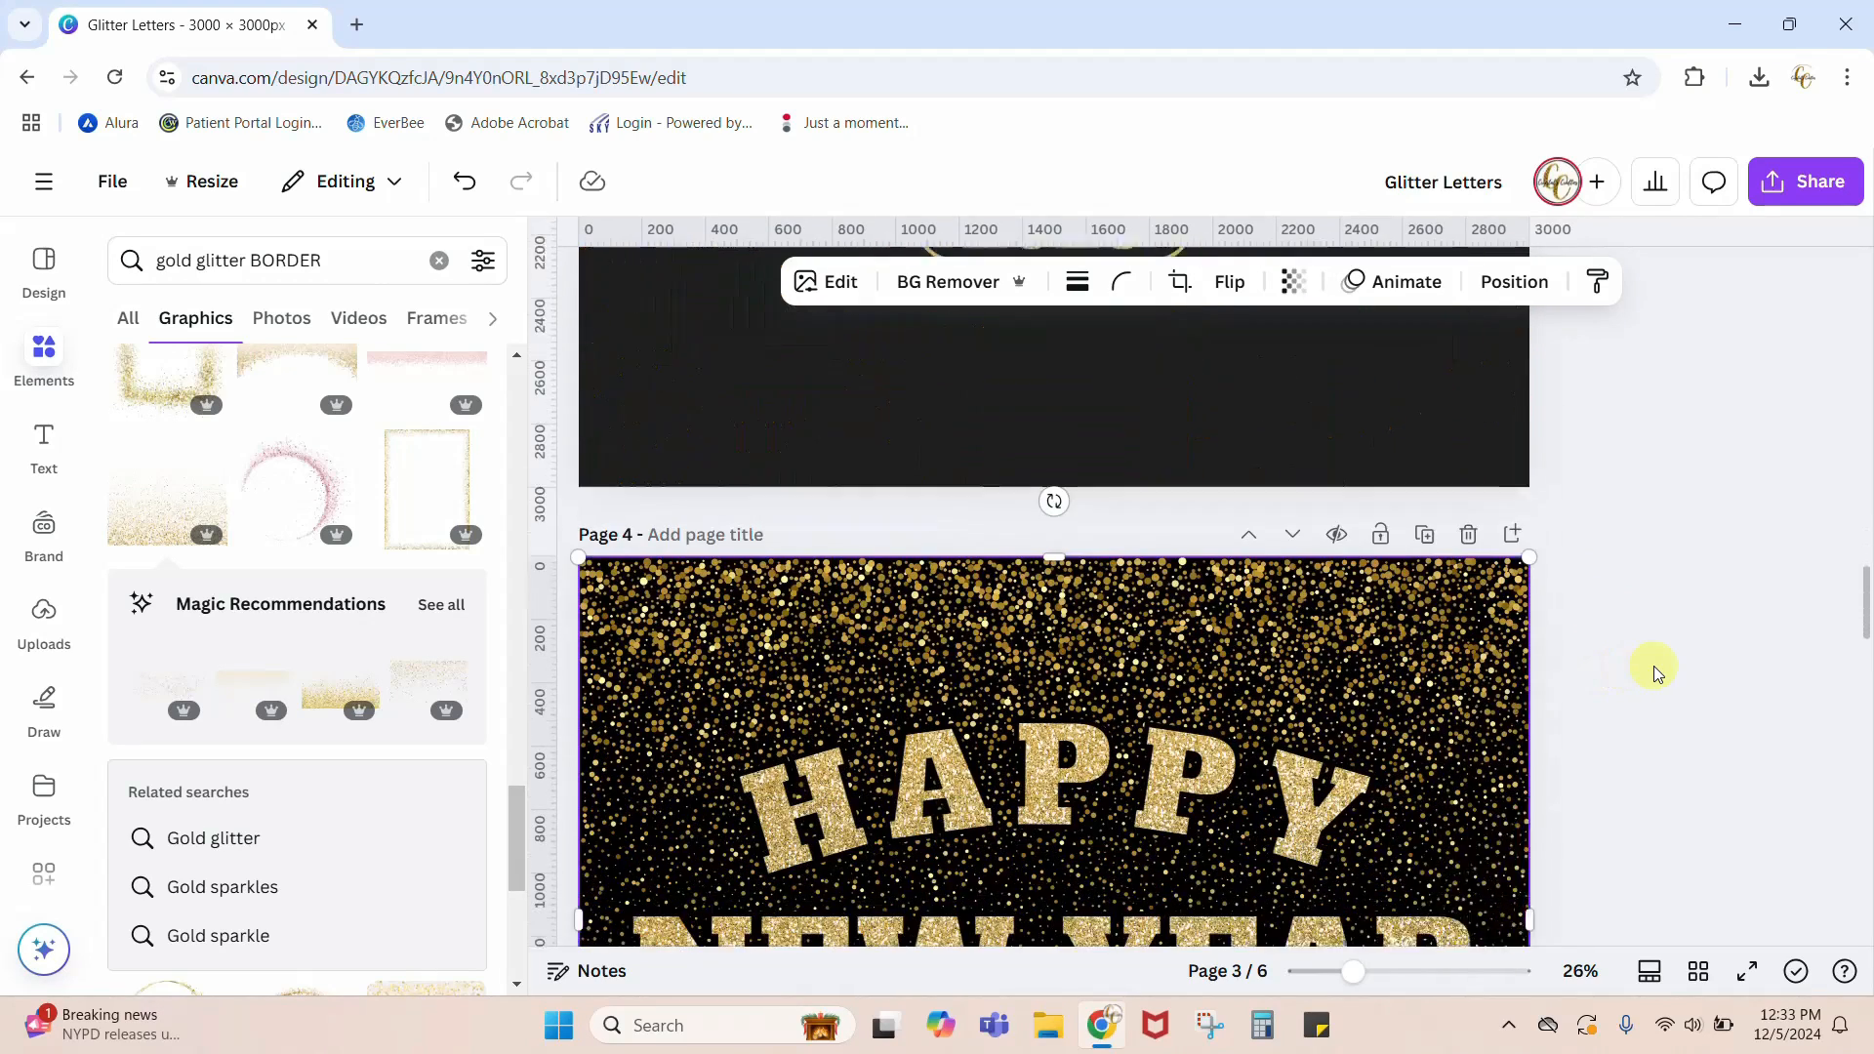
scroll(1655, 670, down, 5)
scroll(1653, 669, up, 1)
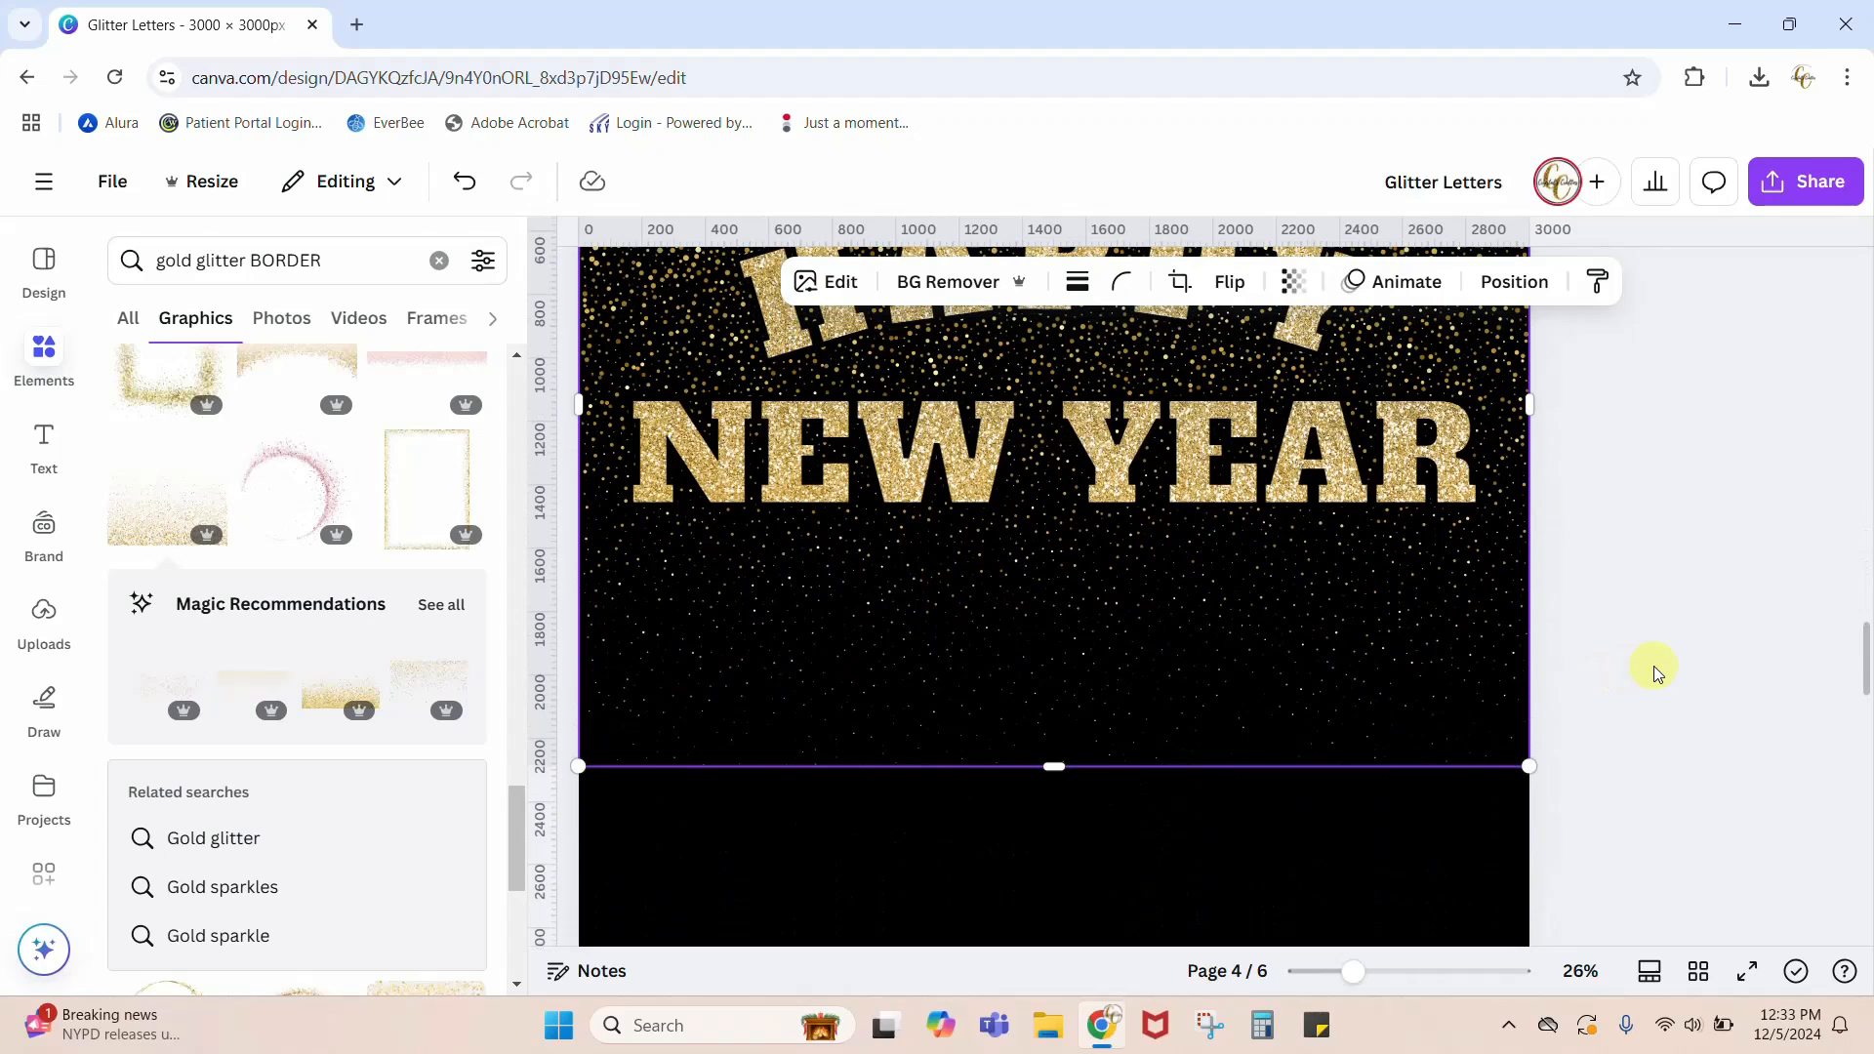
Step: Crop the lettering image's lower edge up to just beneath the NEW YEAR line on page 4
click(1324, 870)
click(1058, 728)
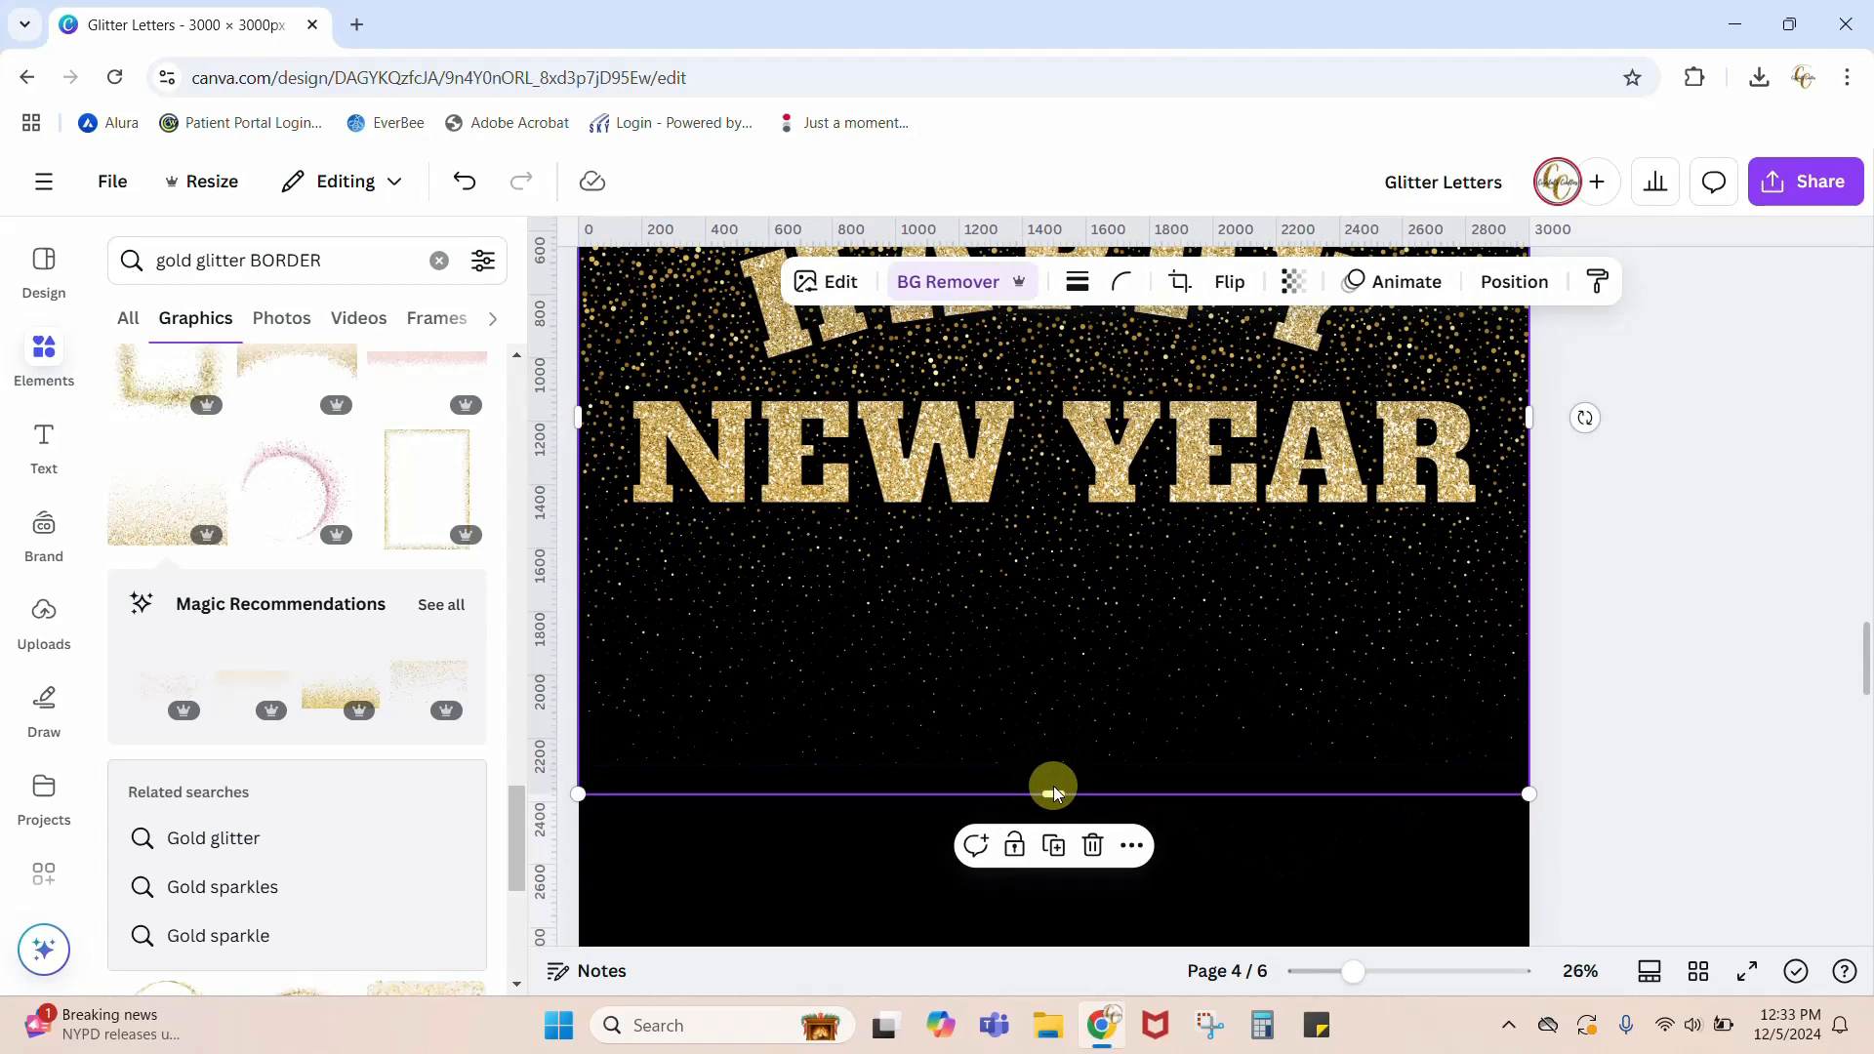
drag(1046, 800, 1062, 535)
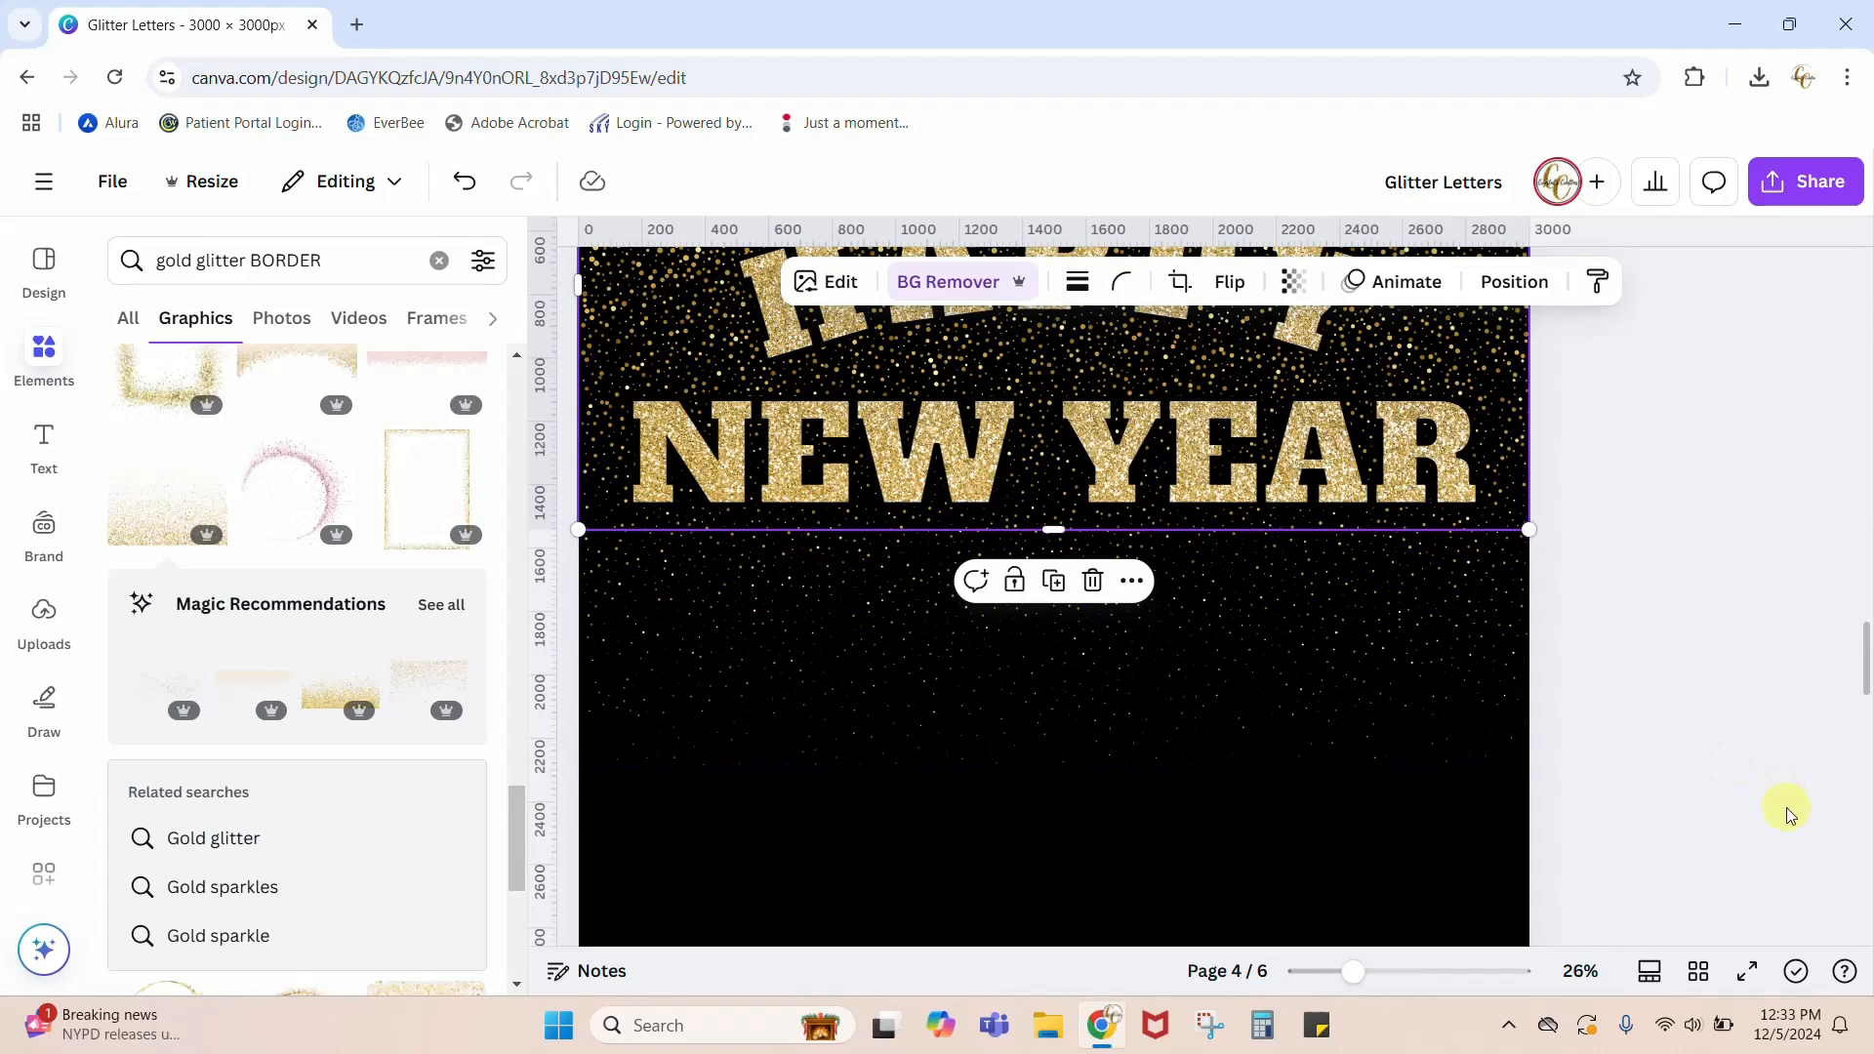
click(1689, 823)
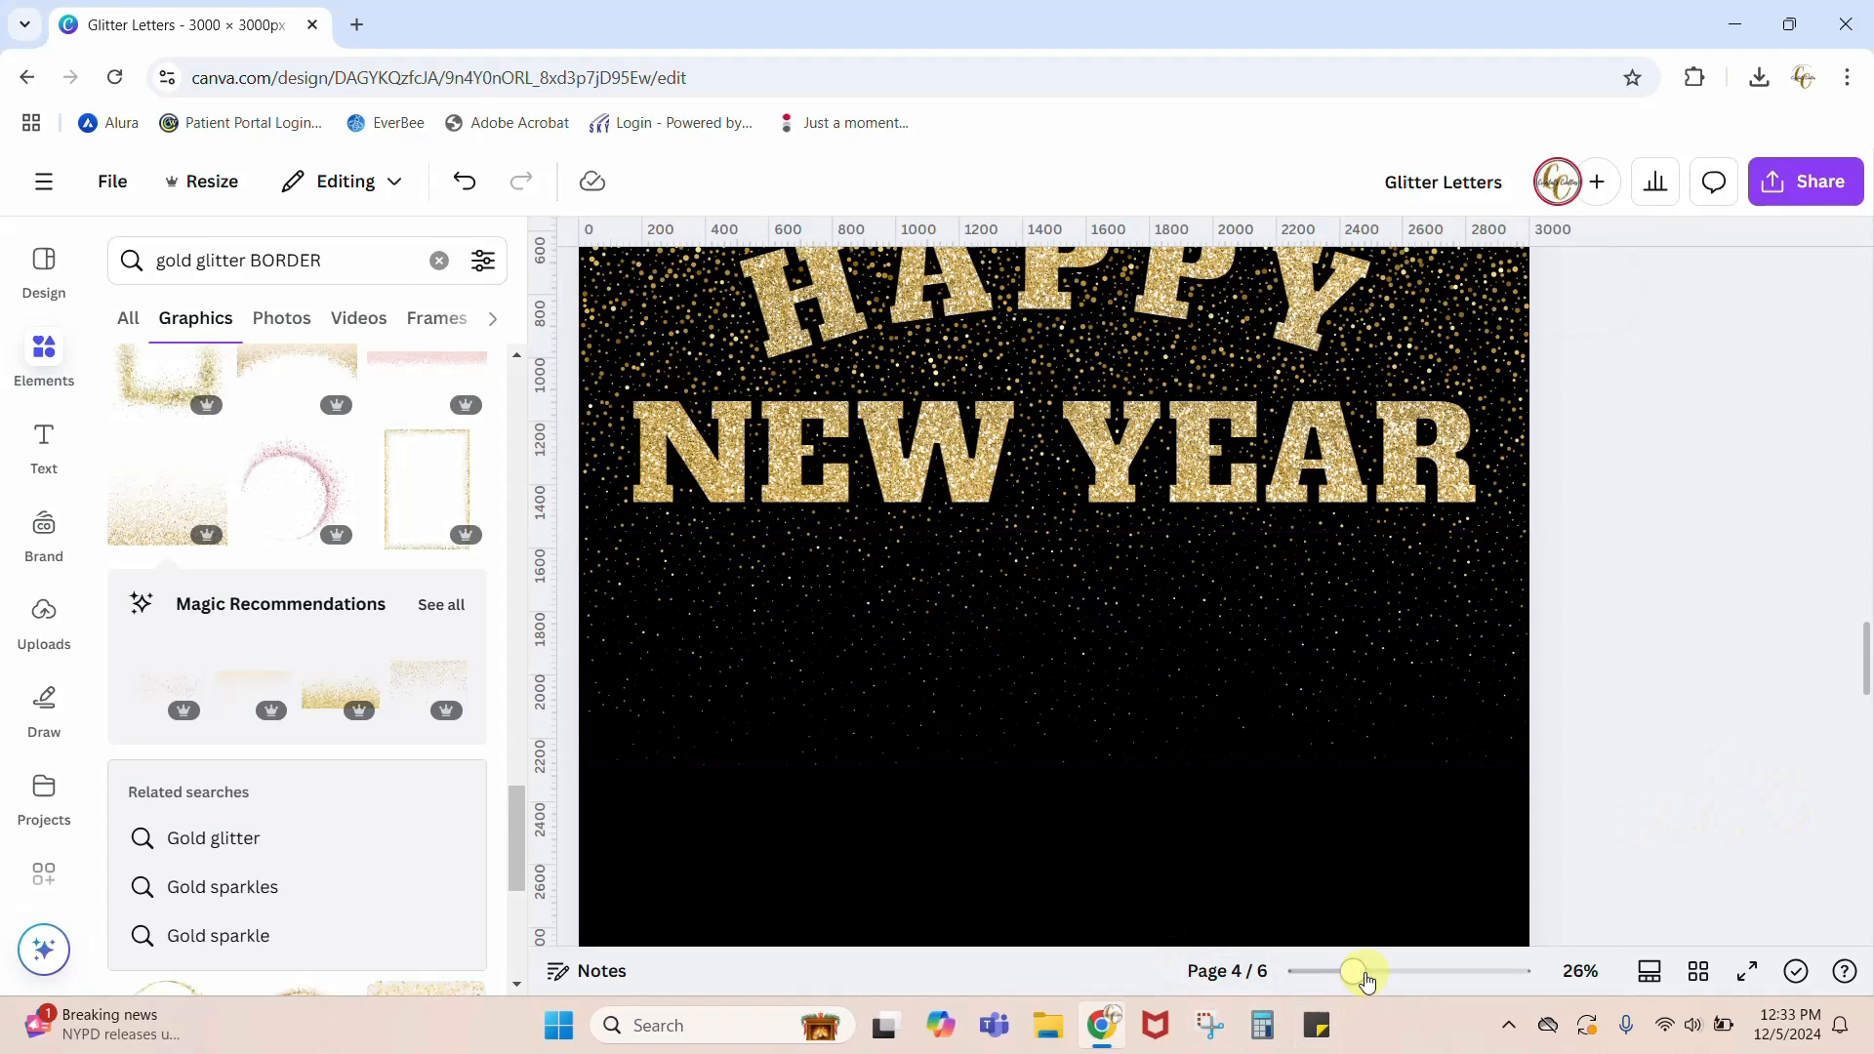
Step: Clear the element search and add a rounded square shape to page 4
drag(1366, 979, 1342, 983)
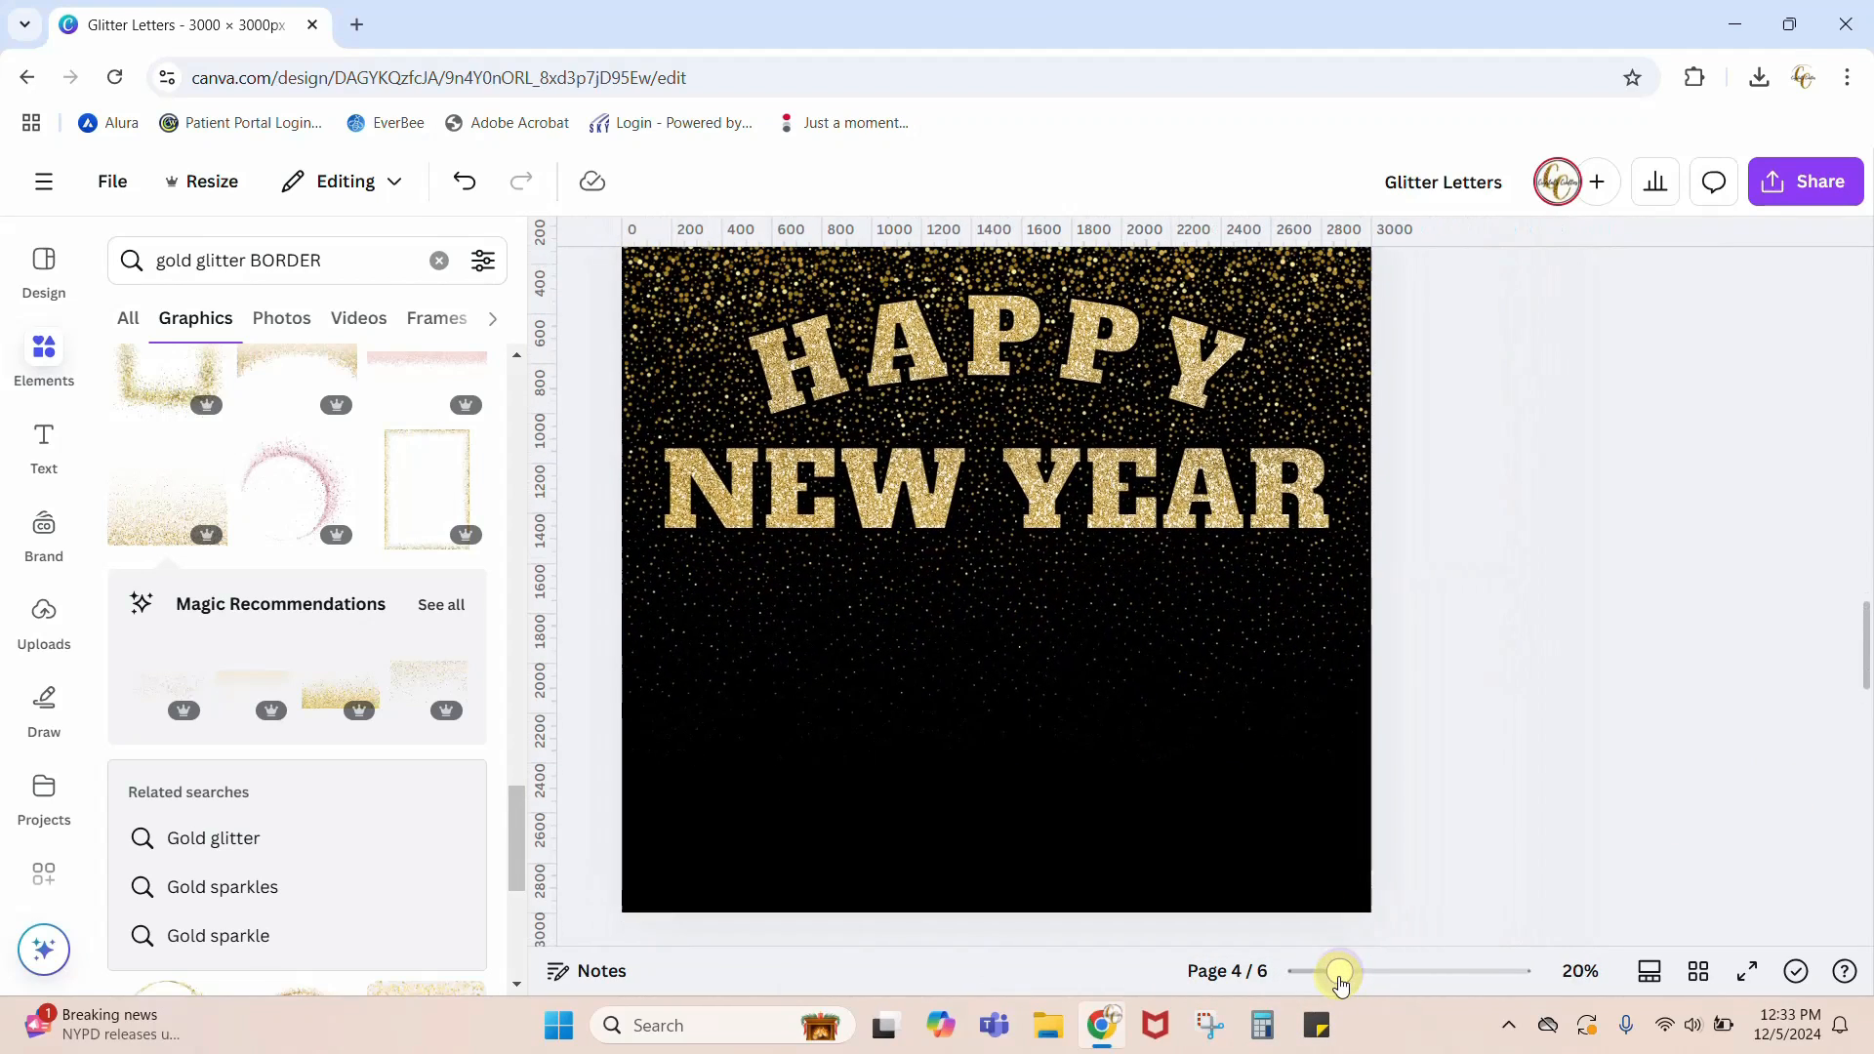
scroll(1565, 804, up, 2)
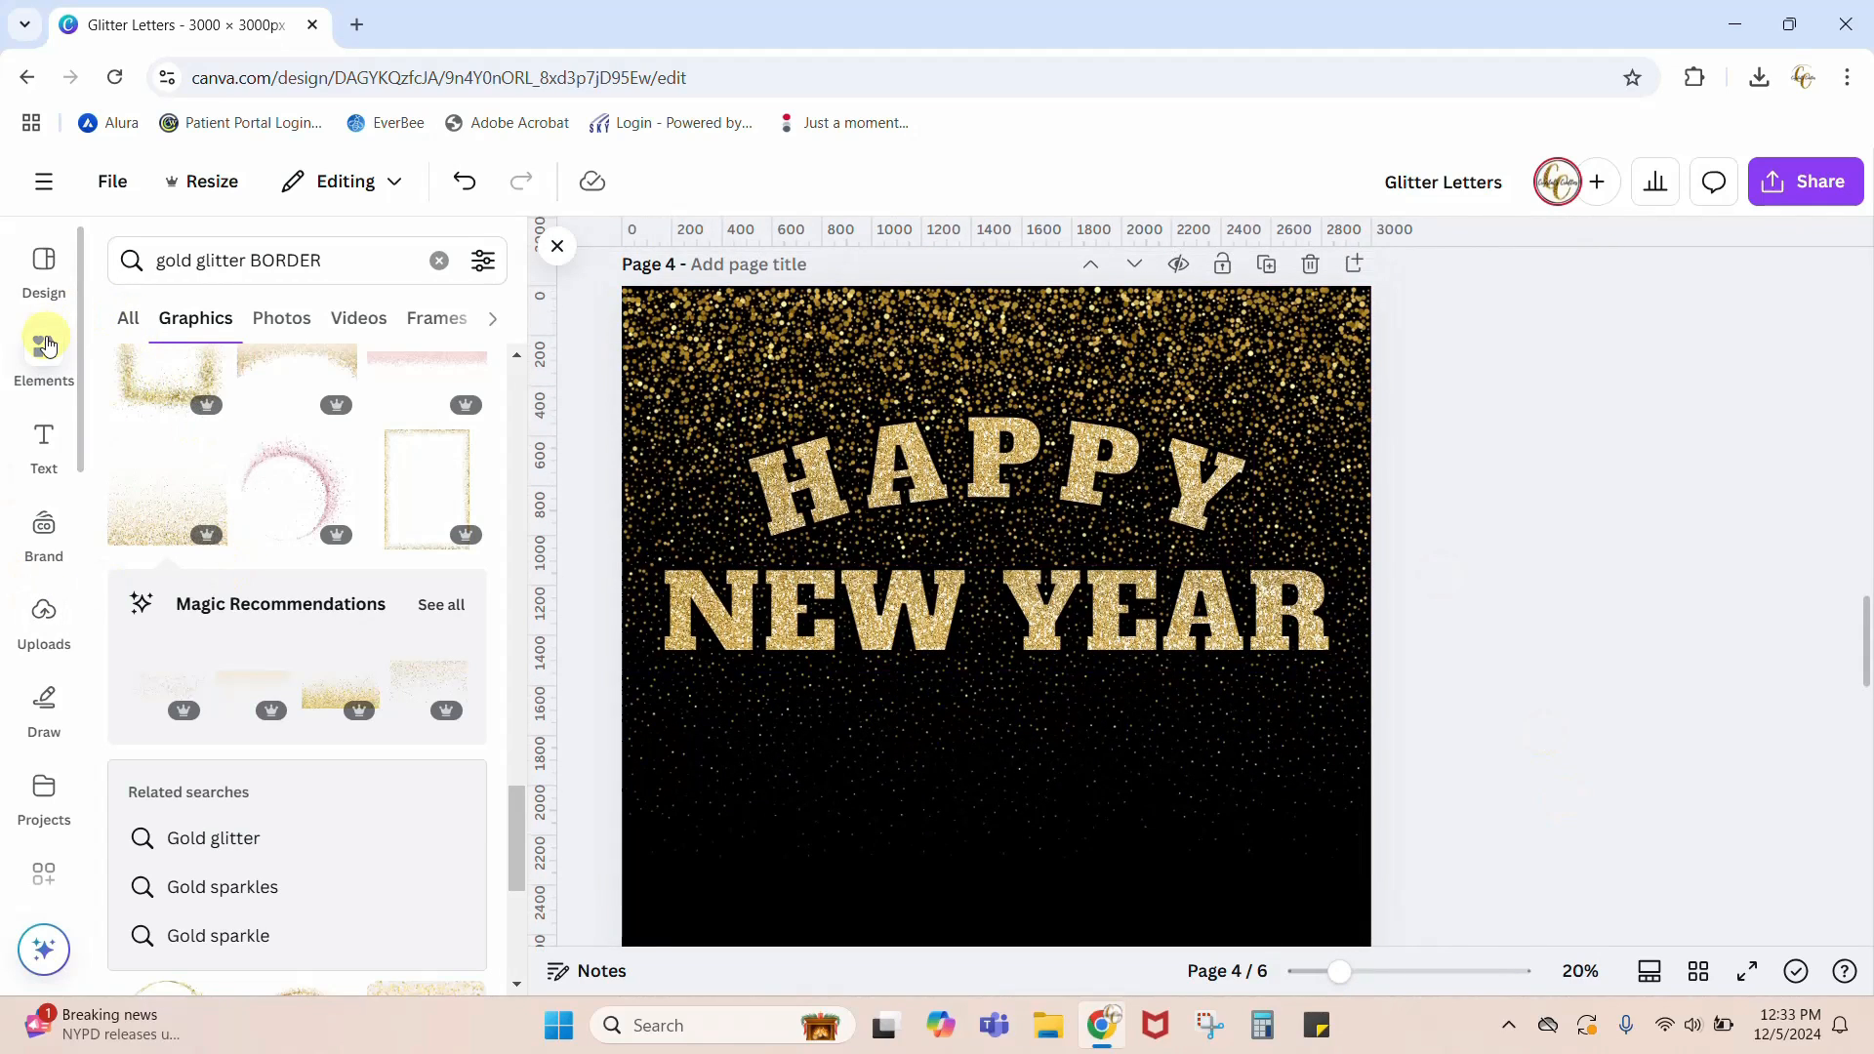
click(42, 361)
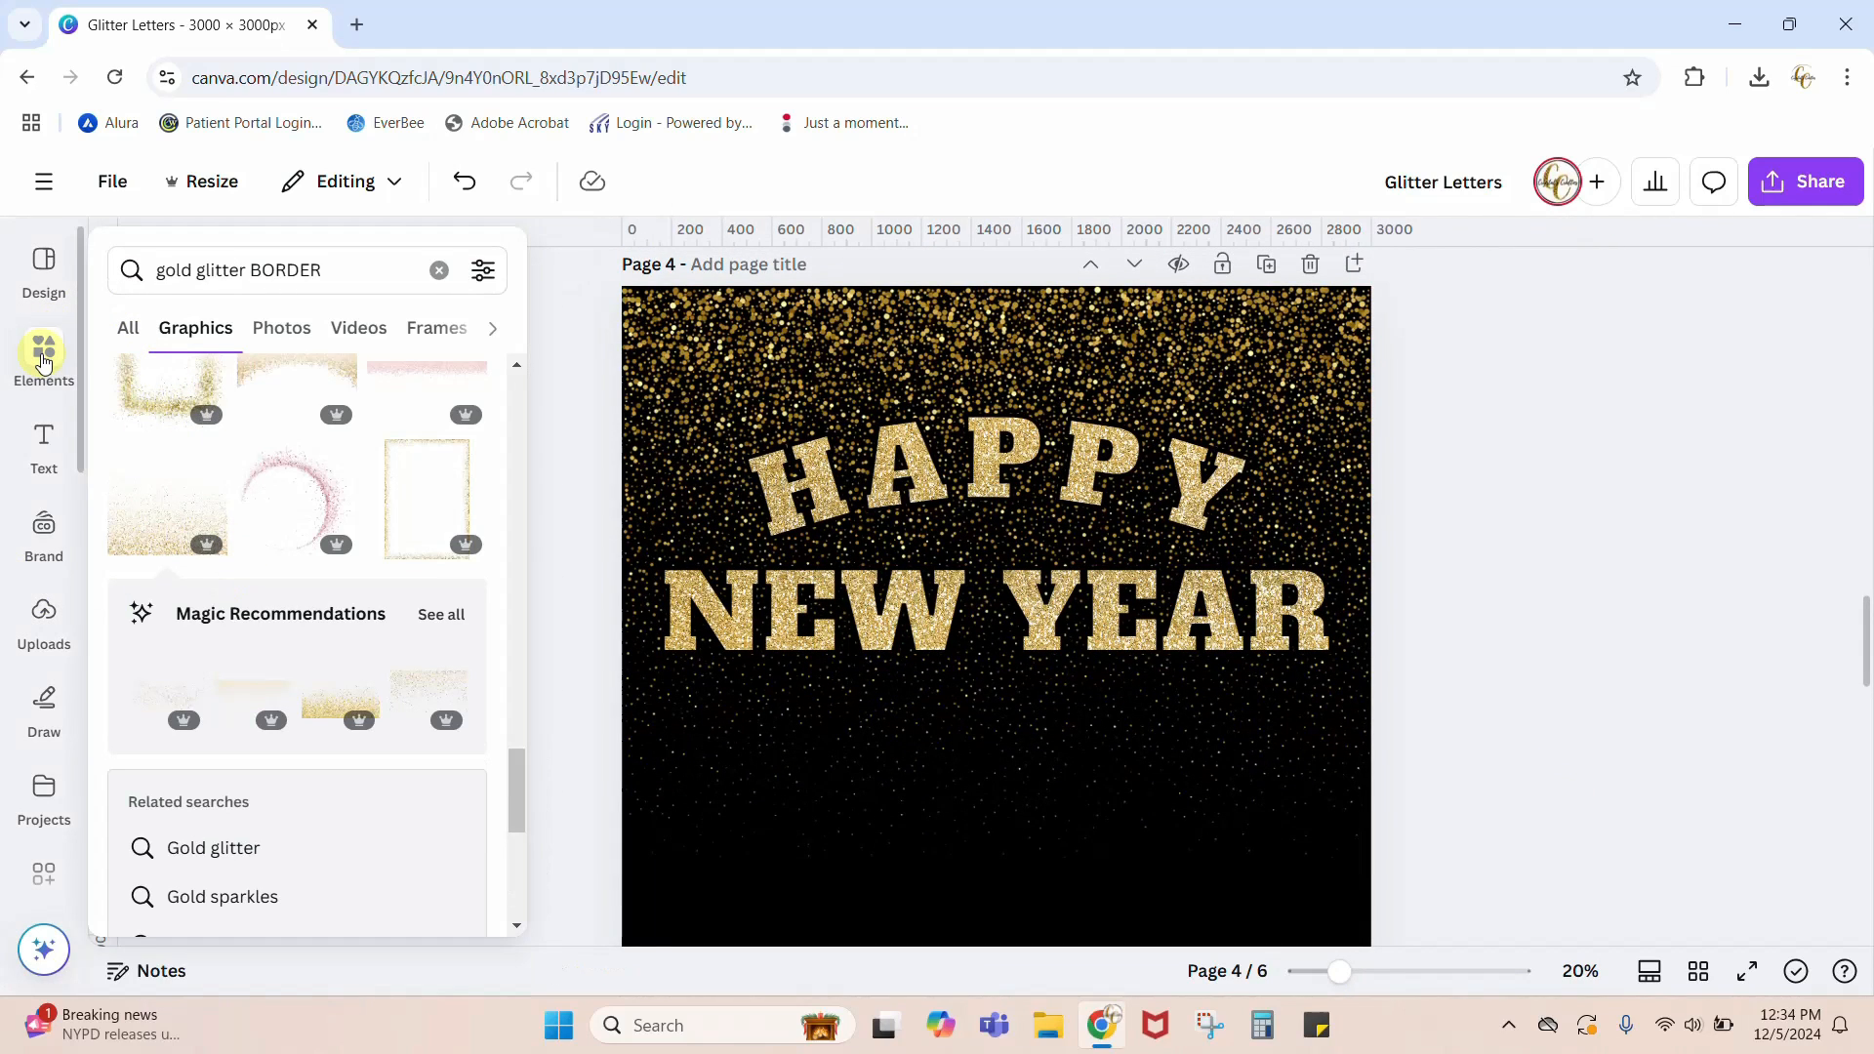
click(440, 272)
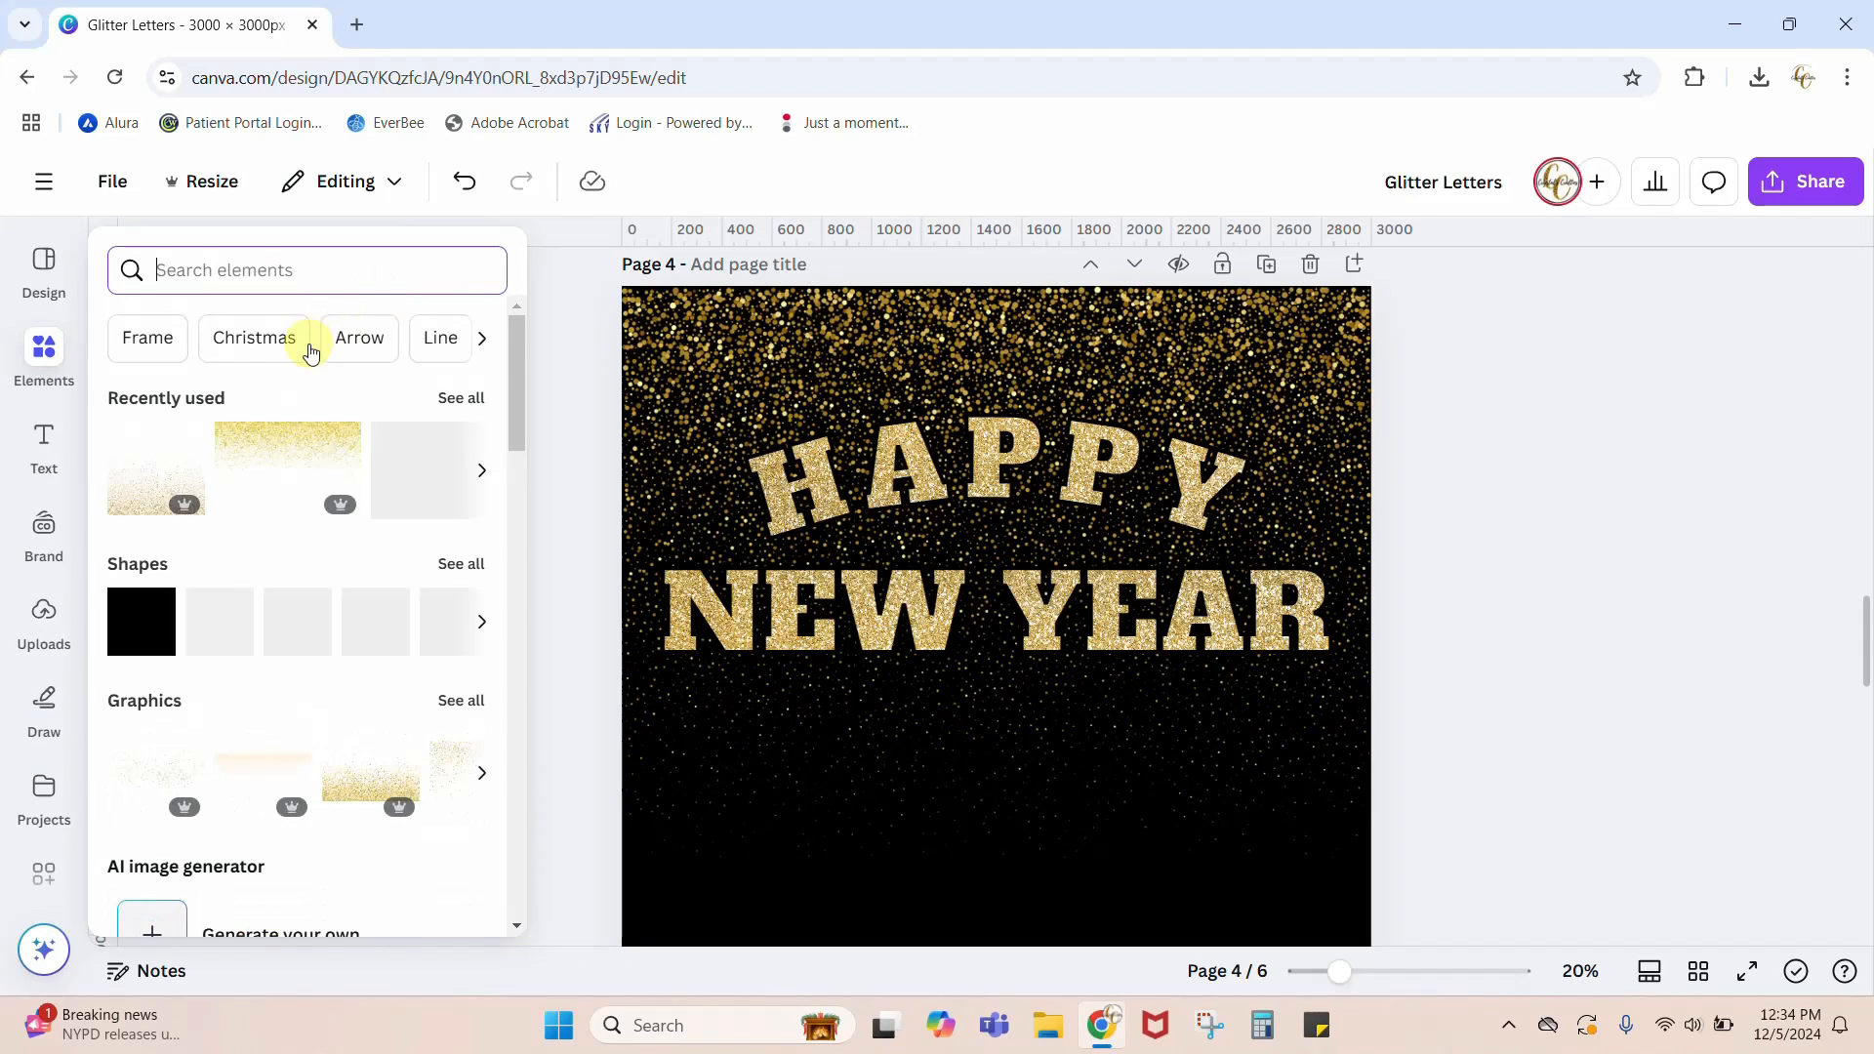
click(204, 644)
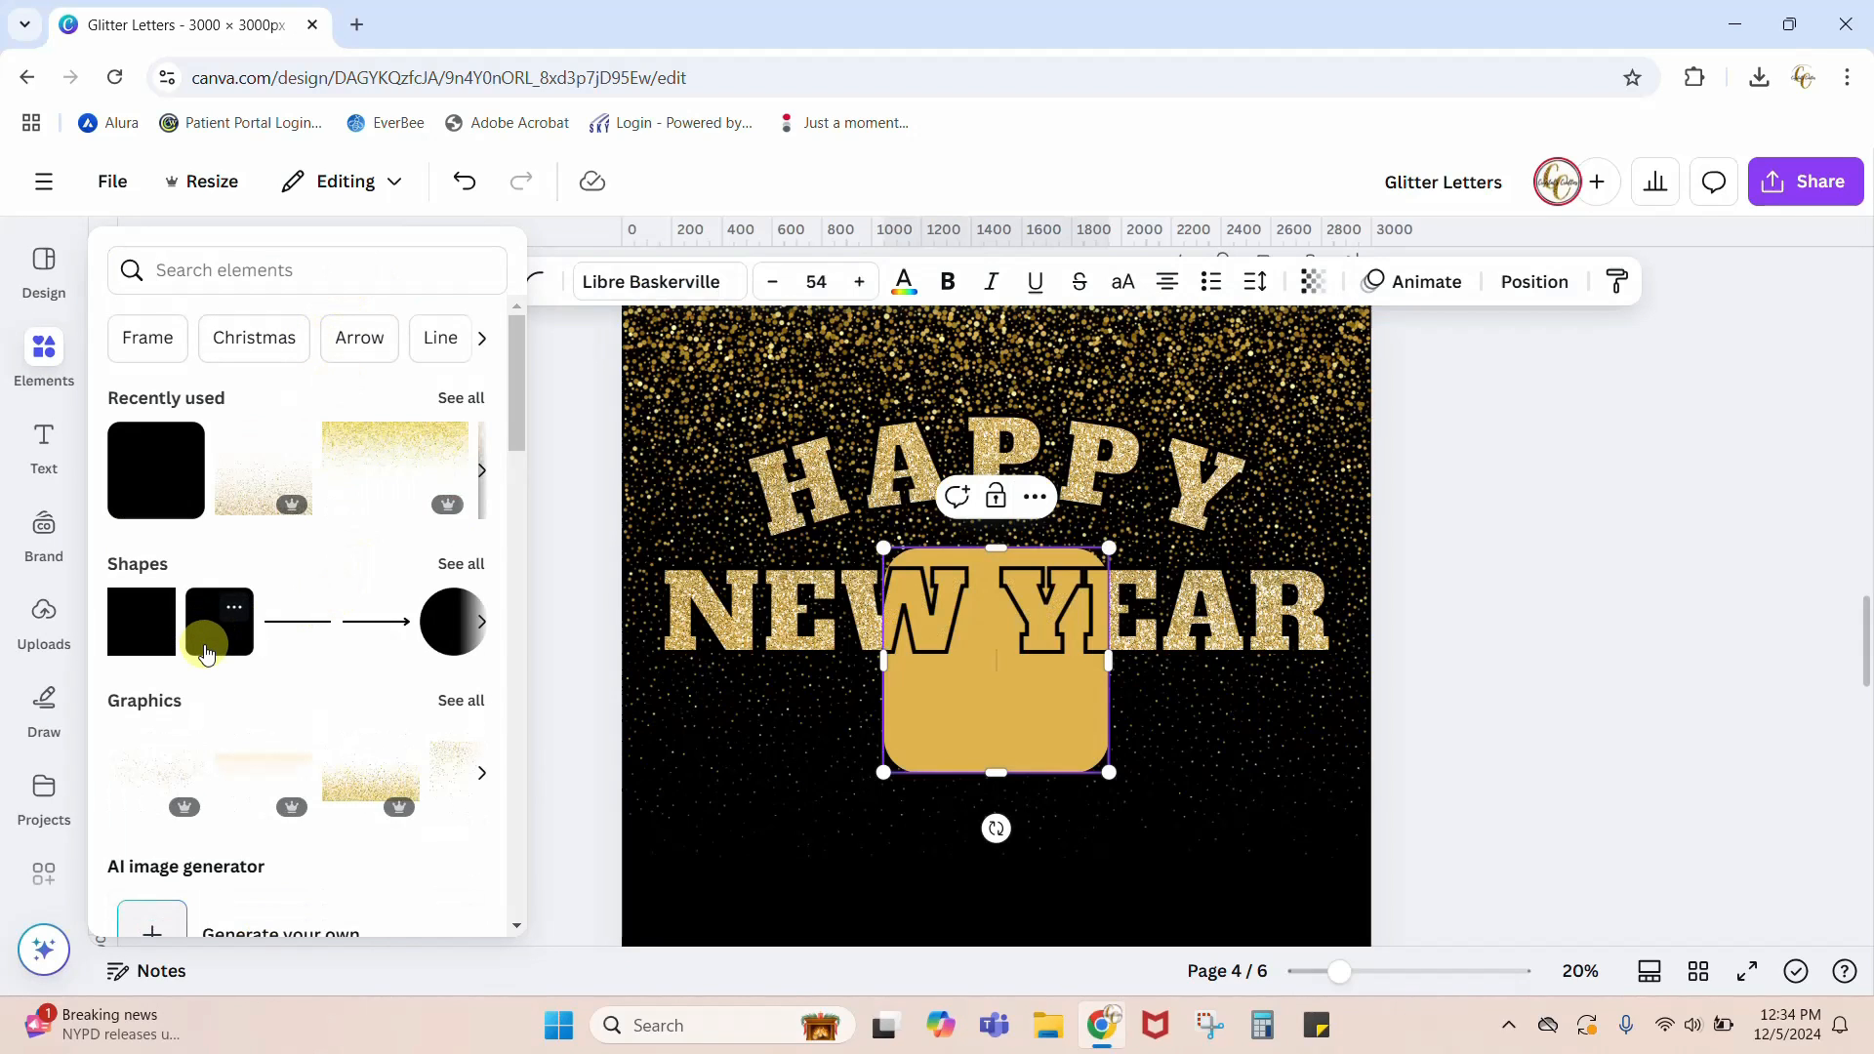
click(1671, 794)
Step: Resize the rounded square into a wide pill like page 3's 2025 badge and center it beneath NEW YEAR on page 4
scroll(1671, 794, down, 1)
click(1056, 624)
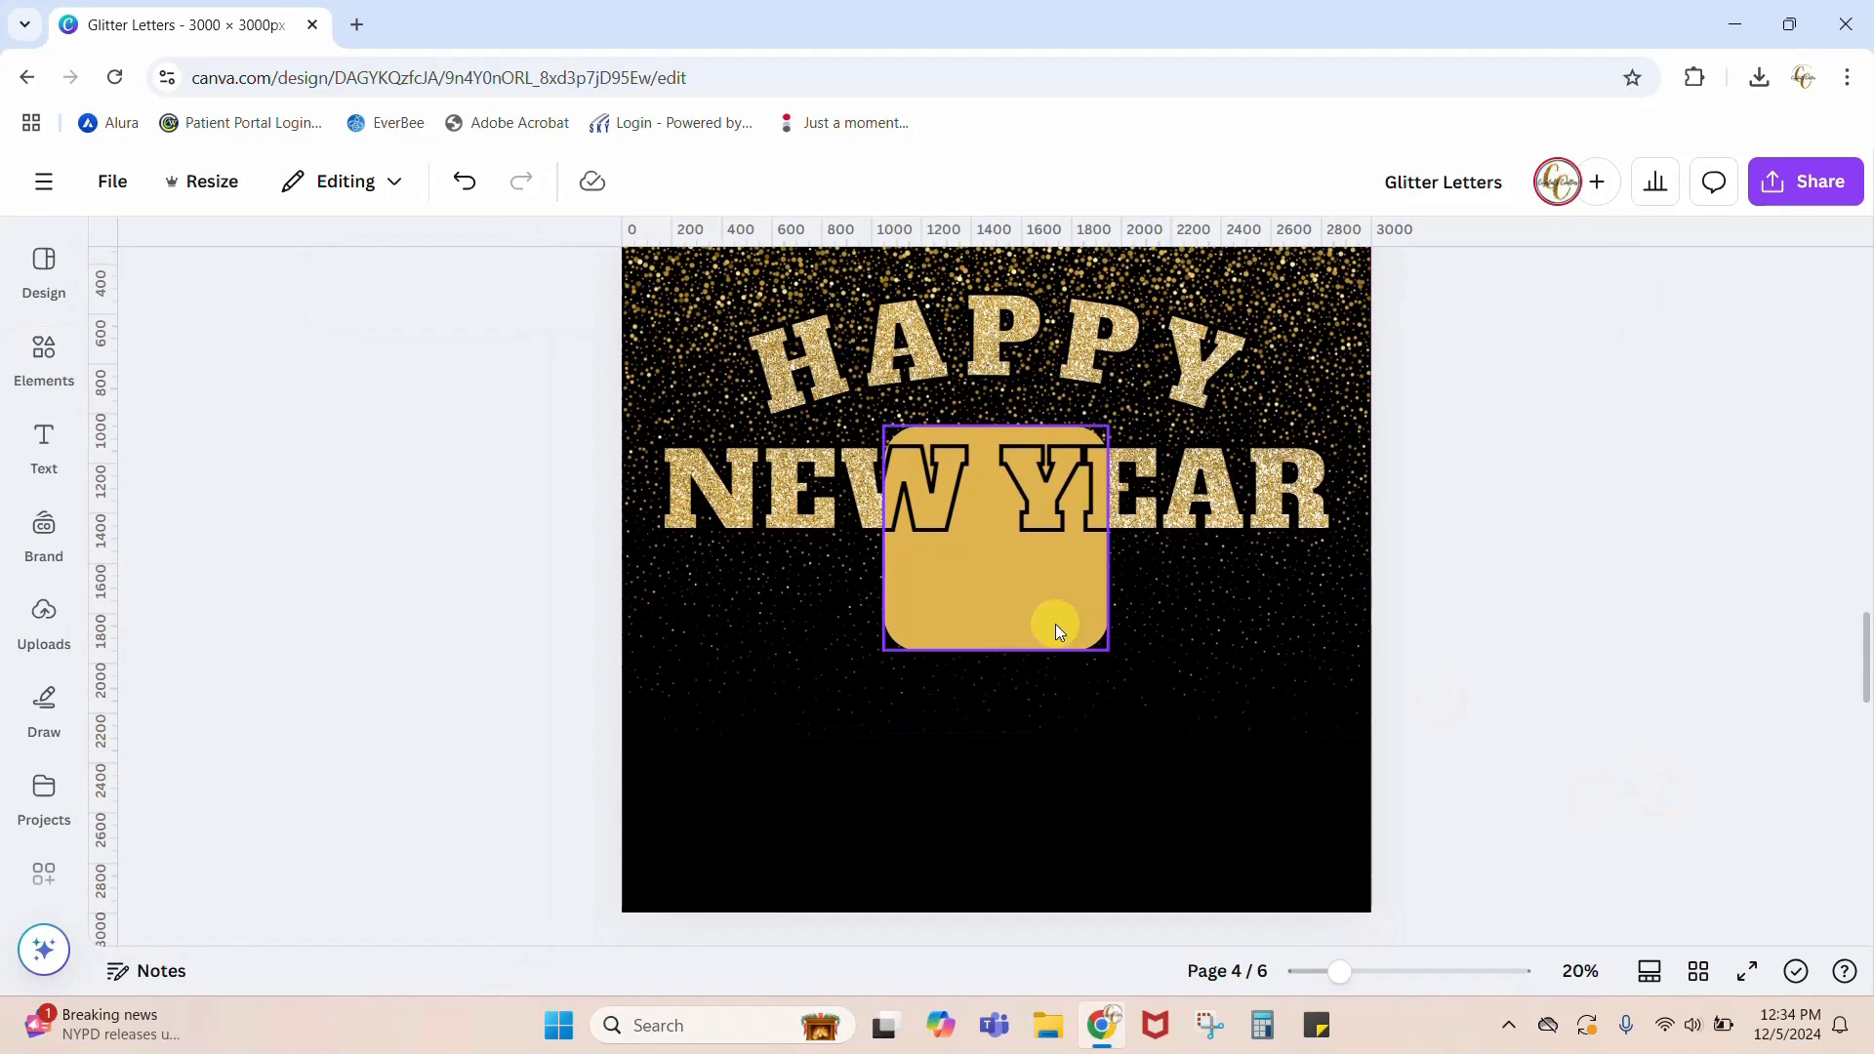
drag(994, 600, 1112, 701)
scroll(1603, 769, up, 4)
scroll(1602, 769, up, 1)
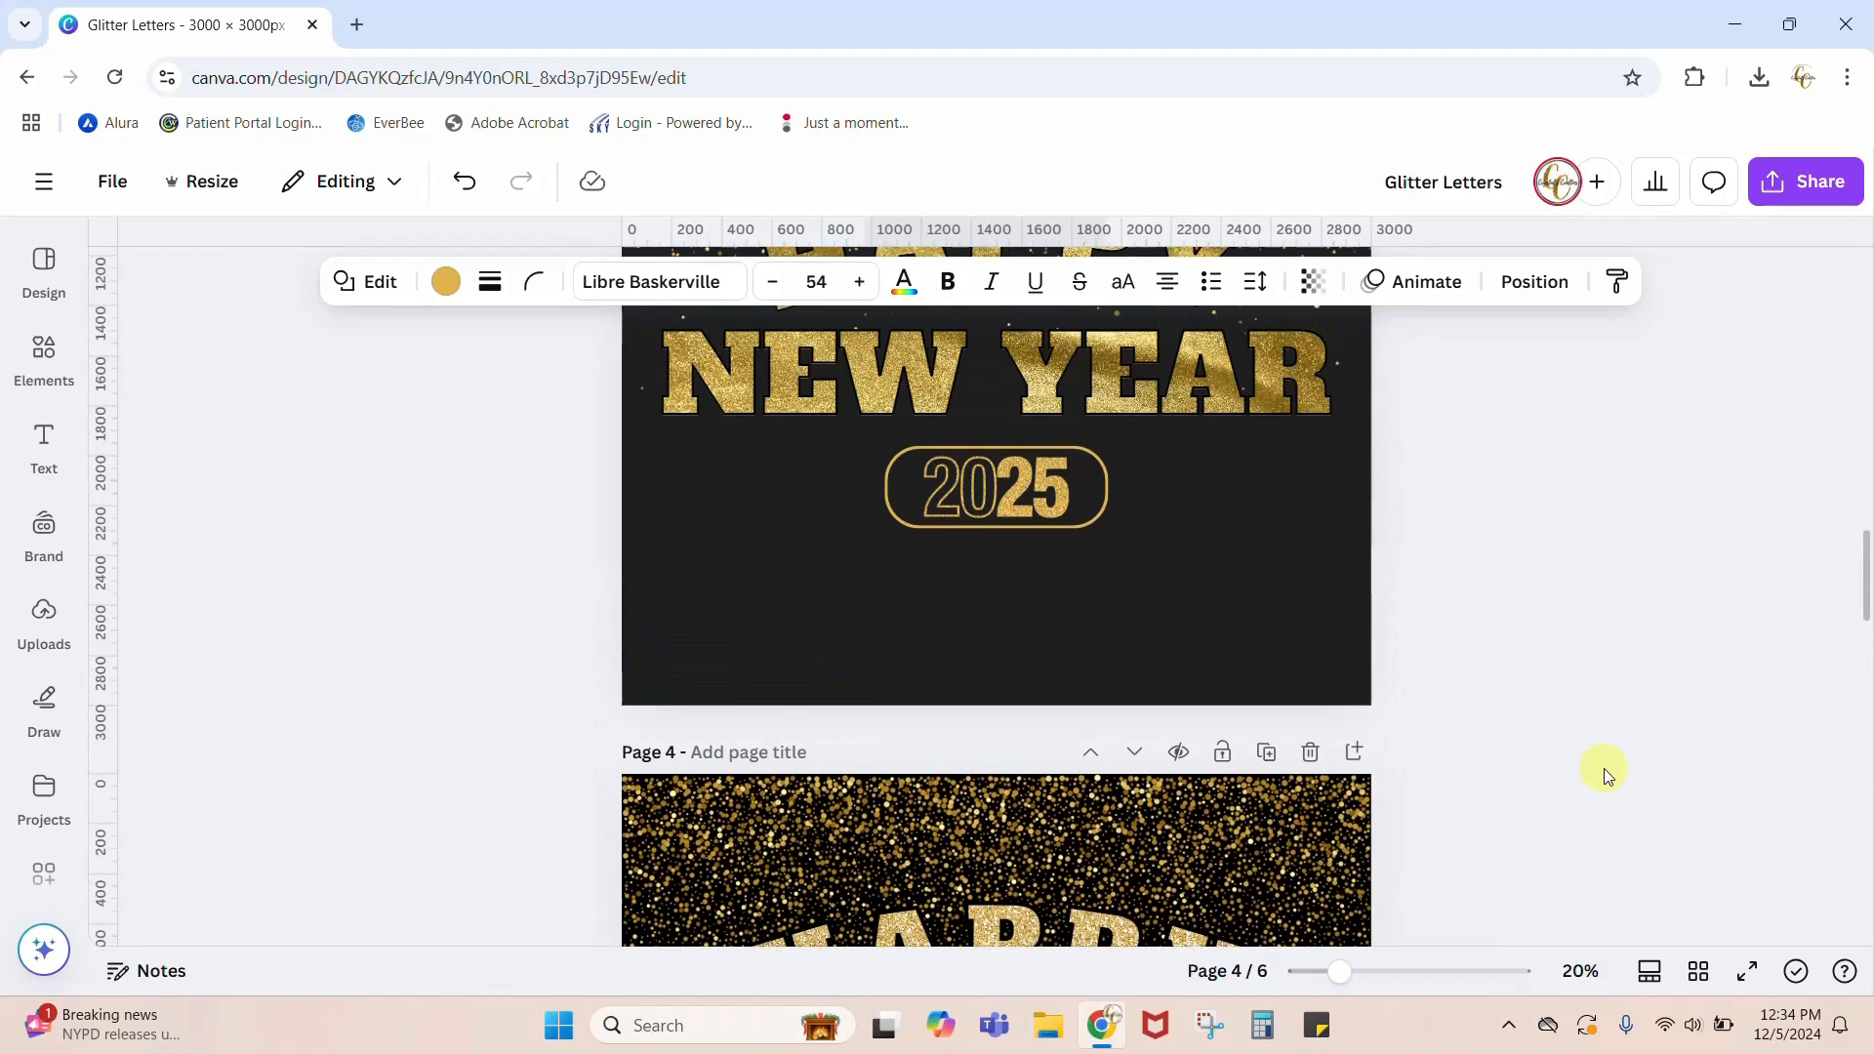
scroll(1603, 769, down, 3)
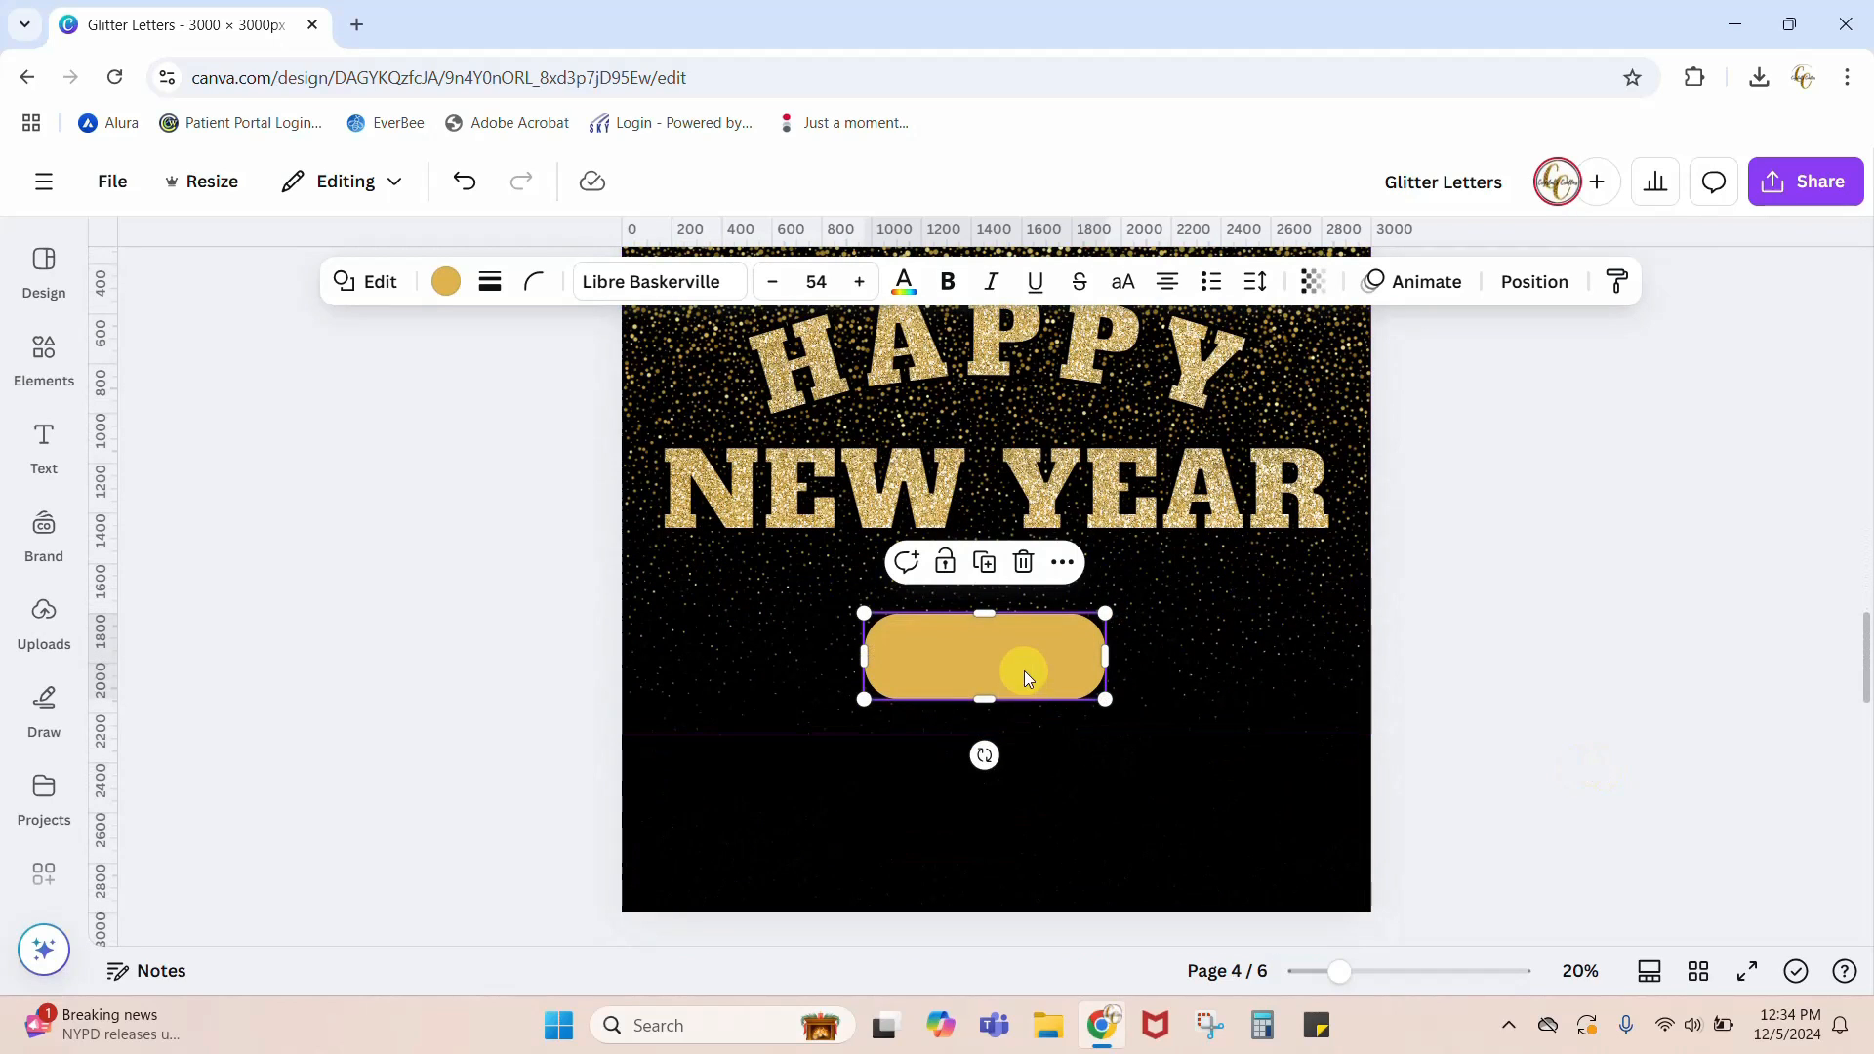
drag(1033, 666, 1040, 624)
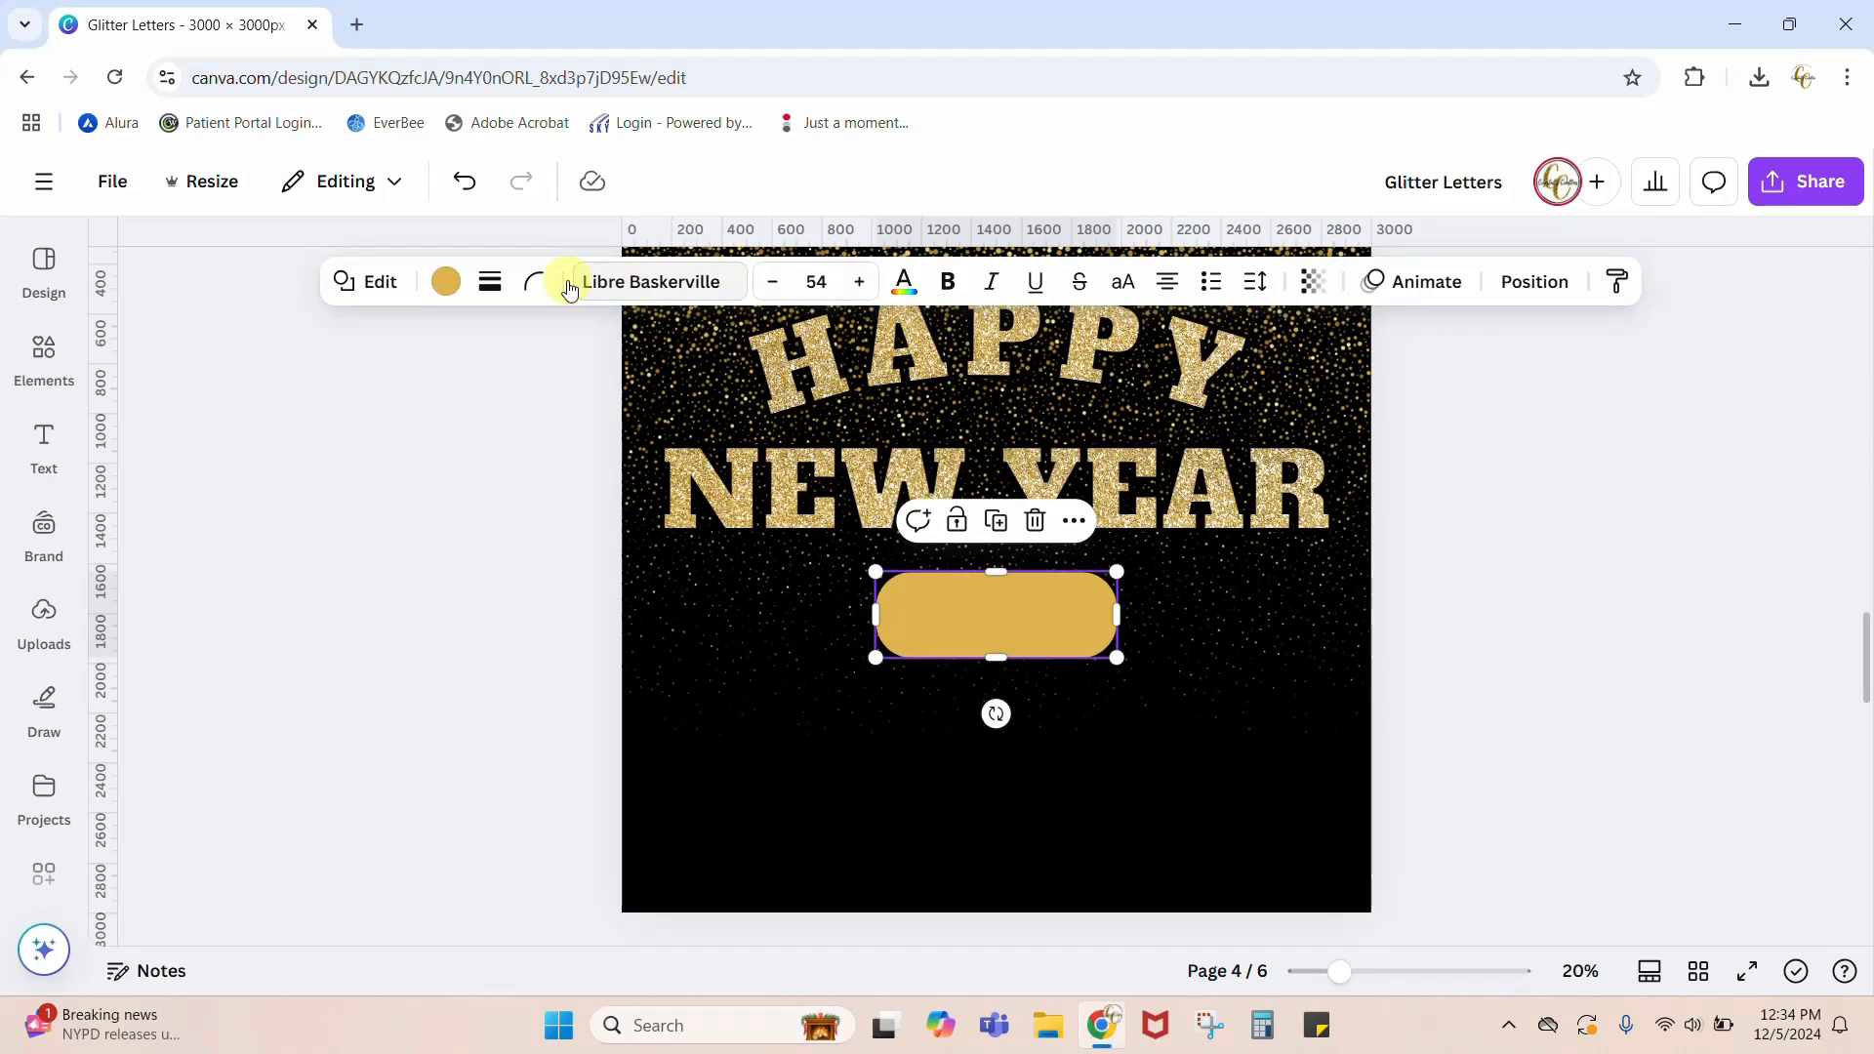
Step: Fill the pill shape with black #000000 and give it a solid border in the glitter graphic's pale yellow photo color
click(446, 281)
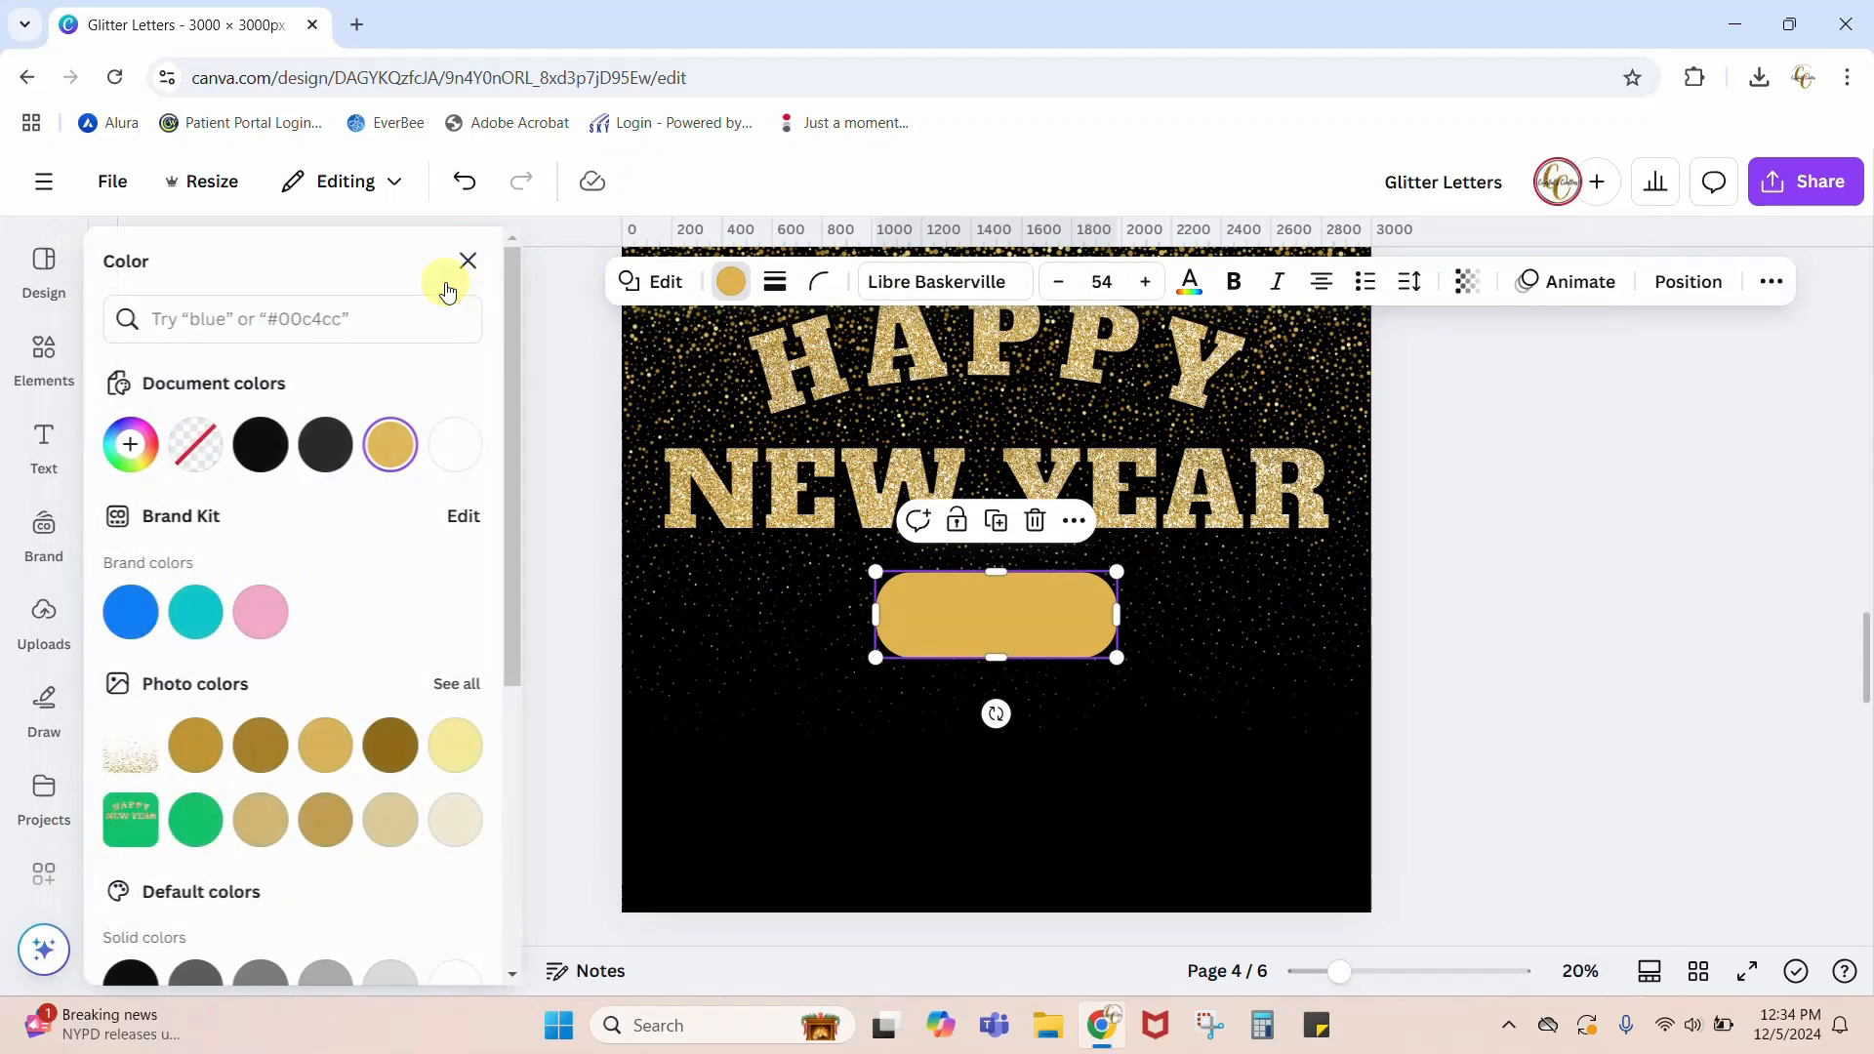
click(279, 451)
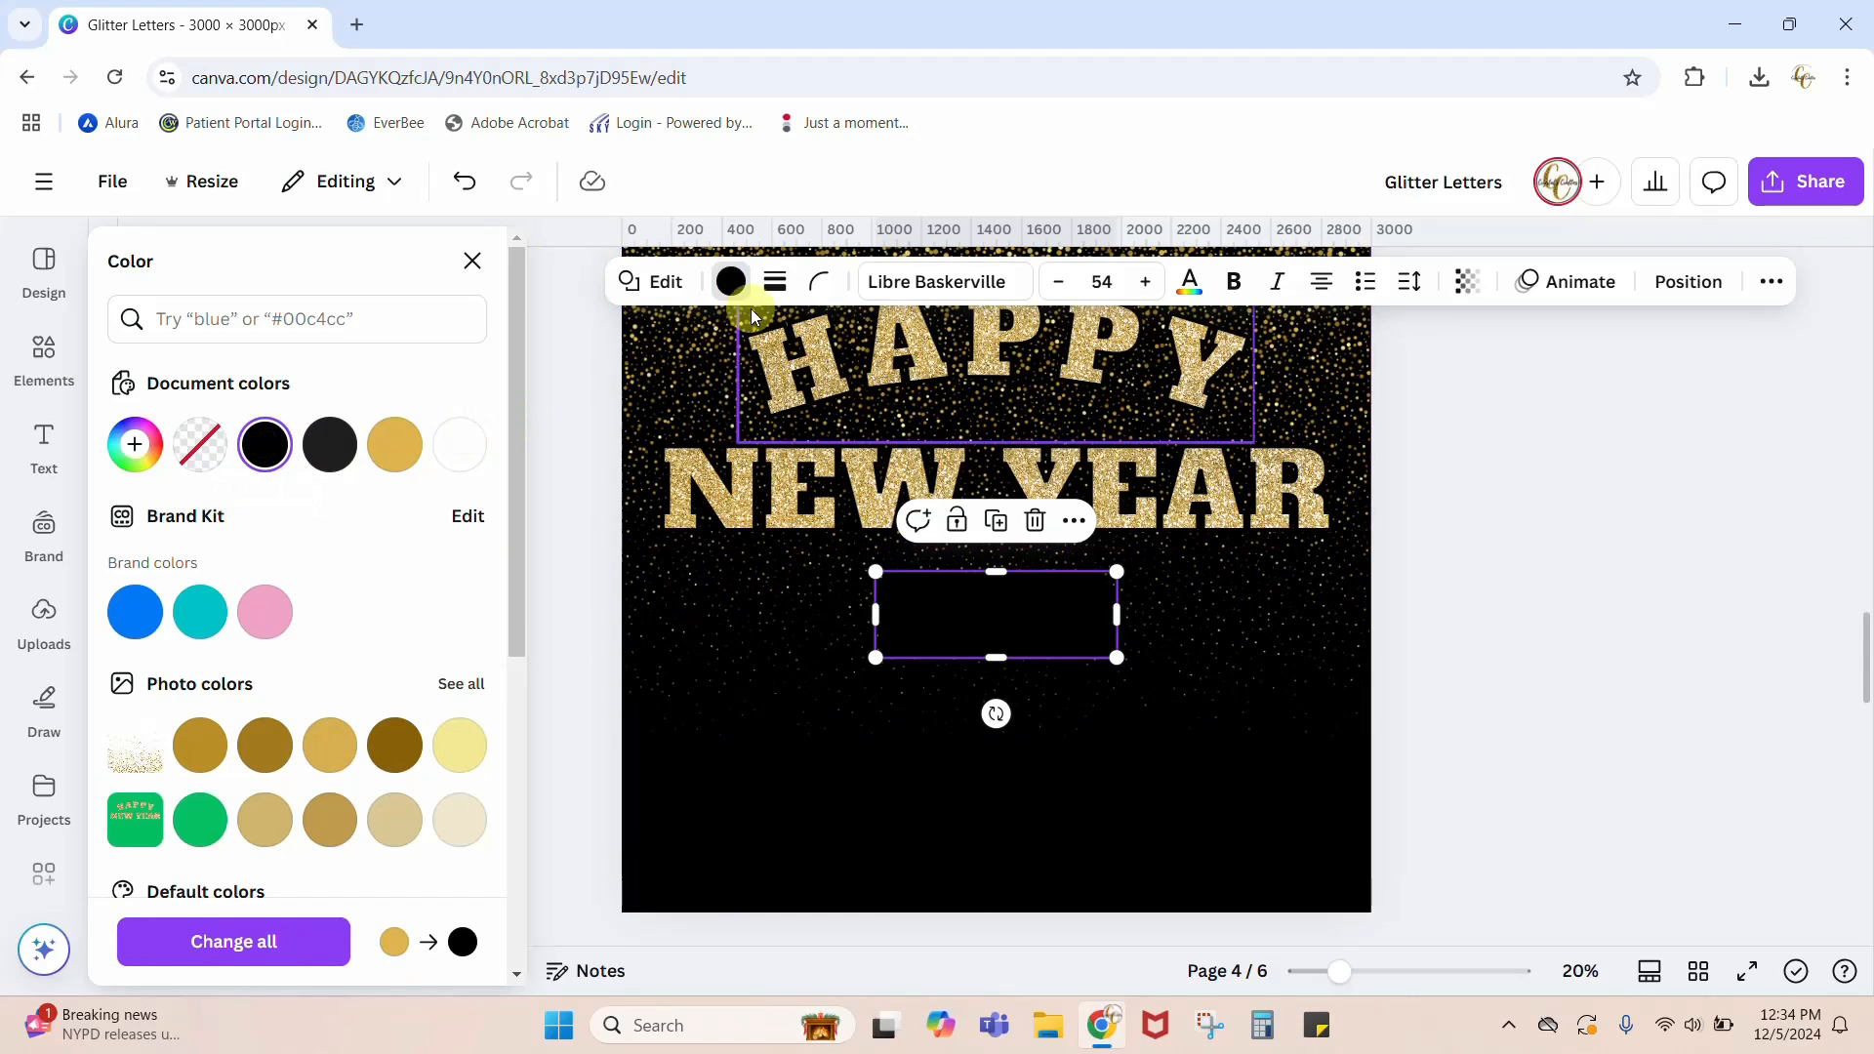
click(774, 287)
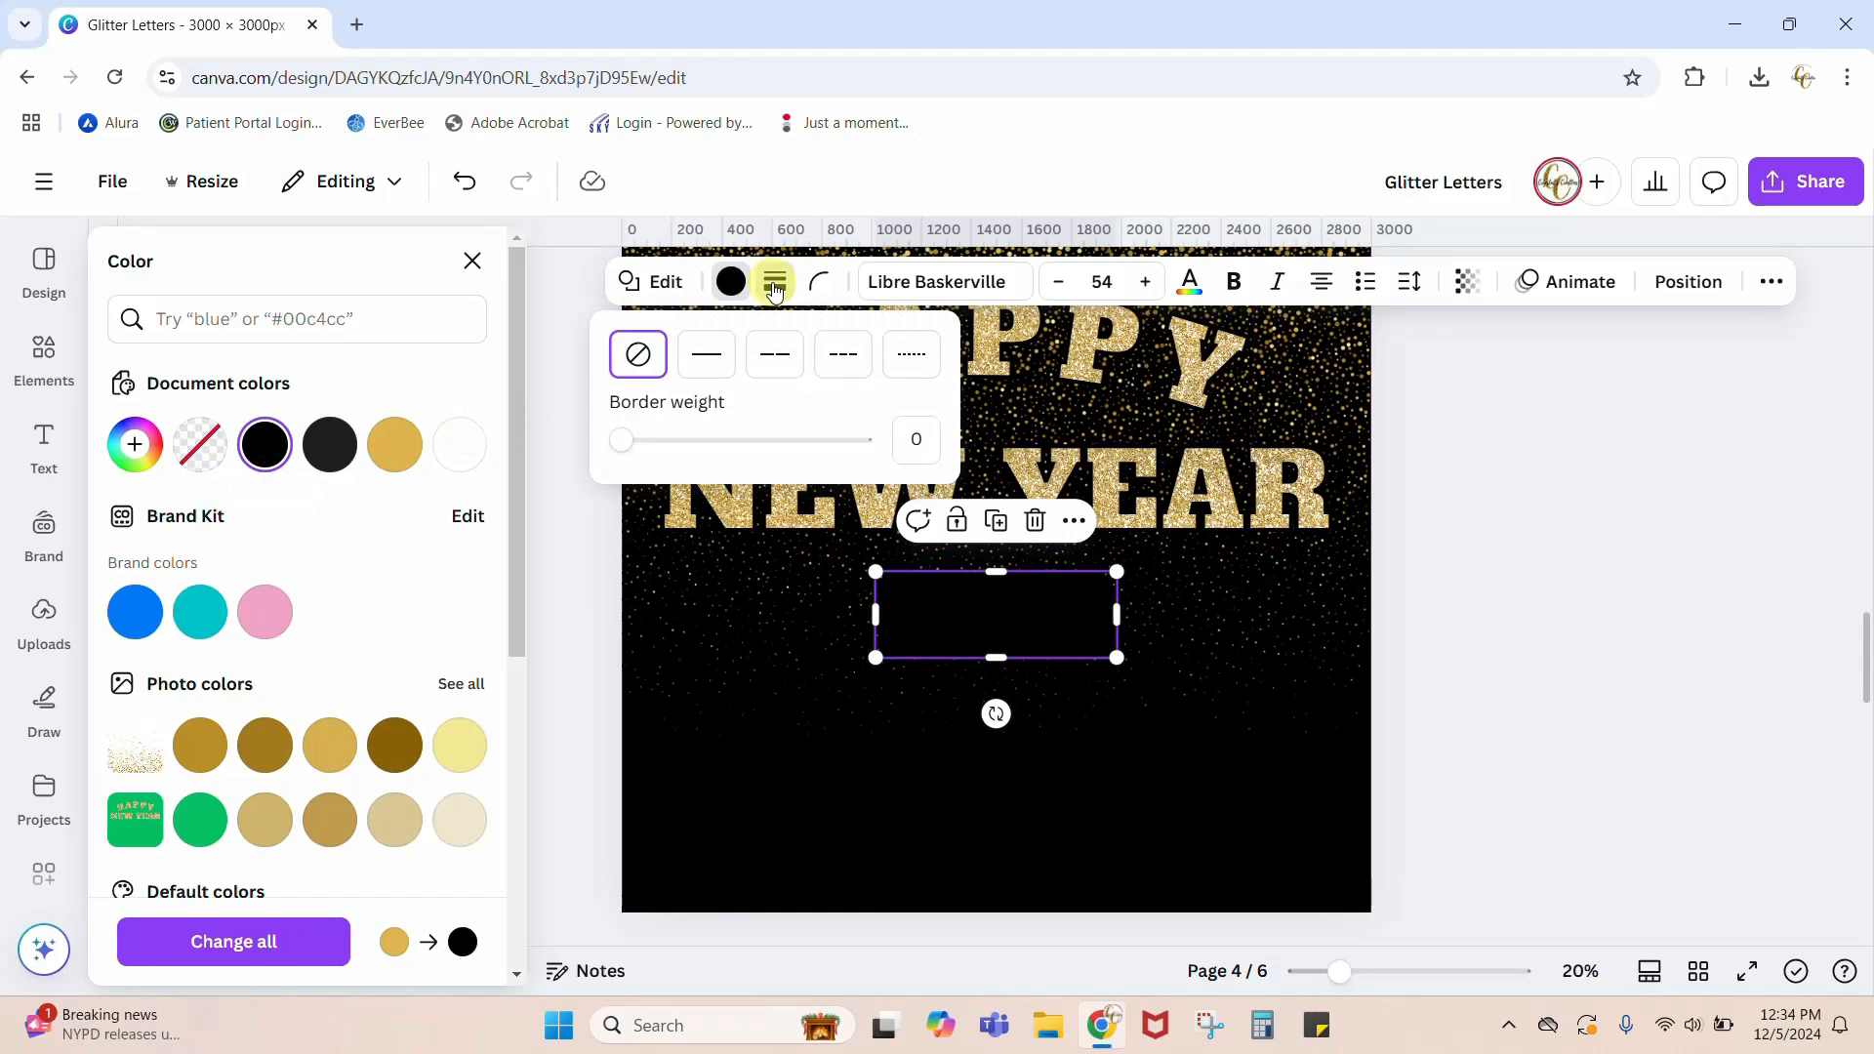
click(708, 357)
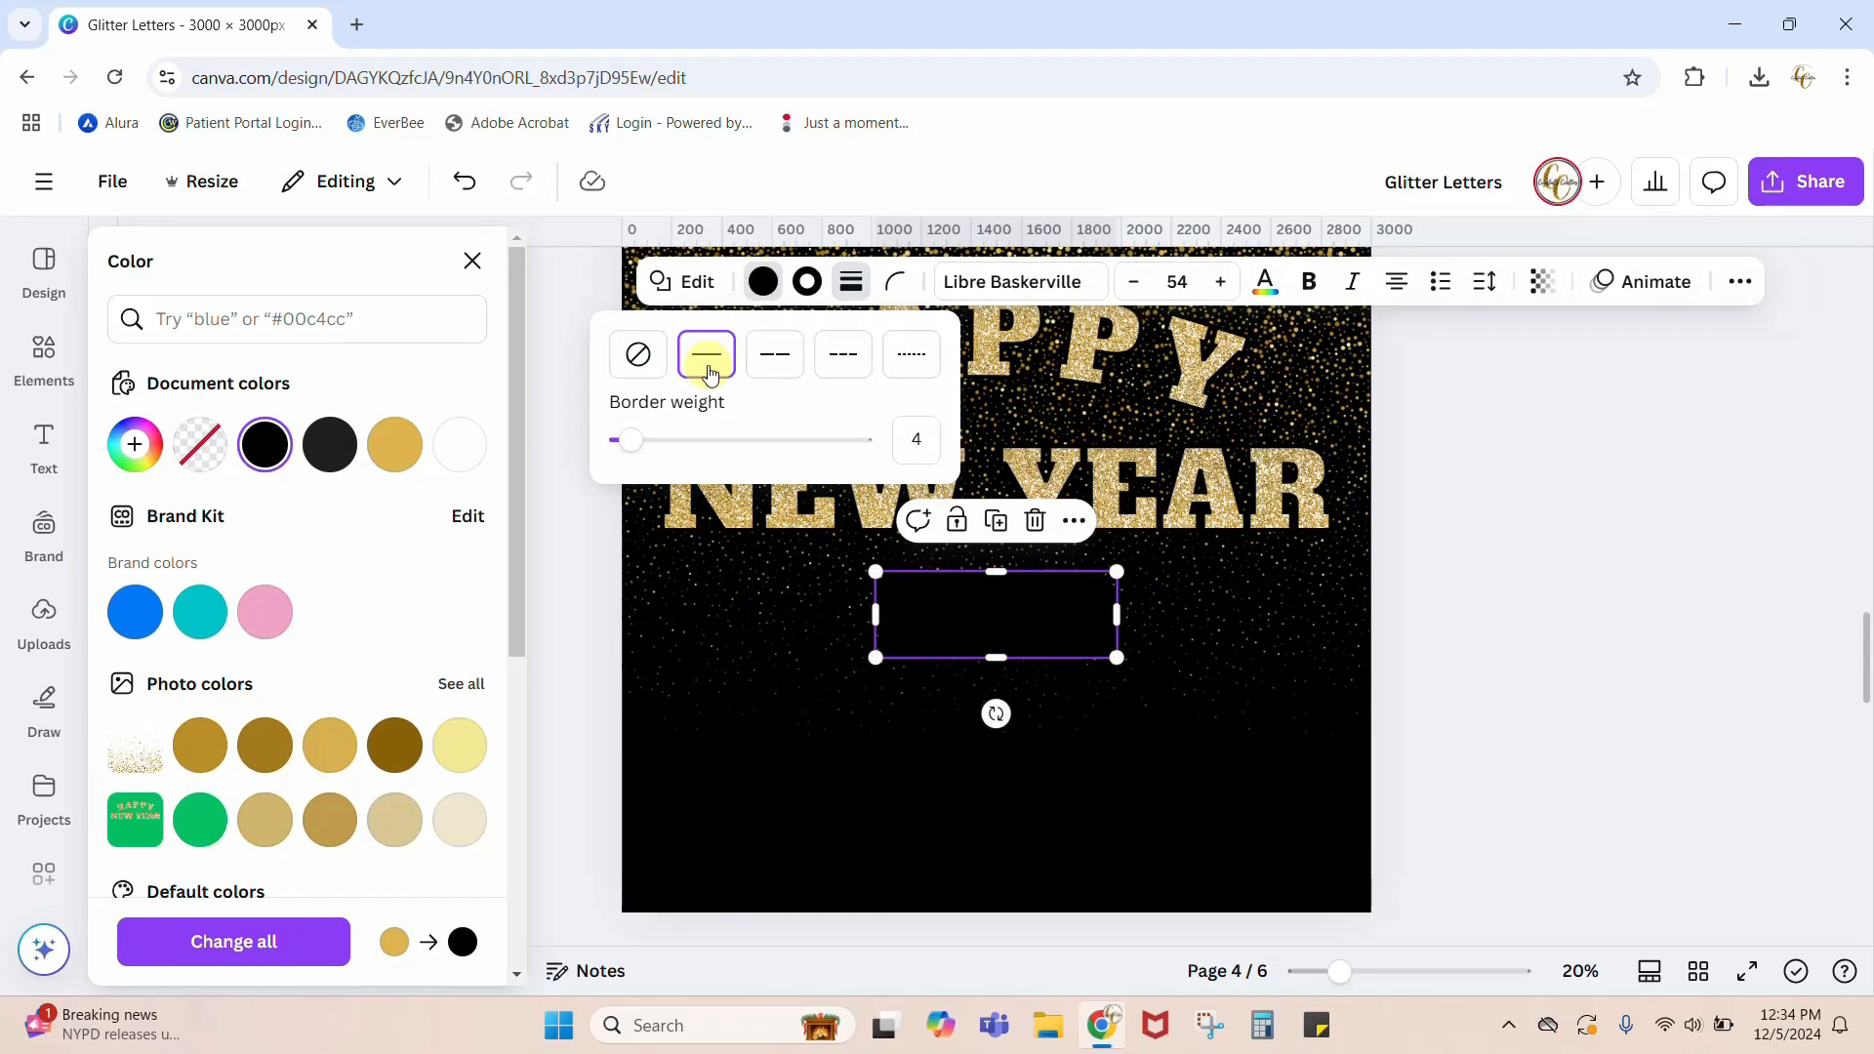
click(806, 285)
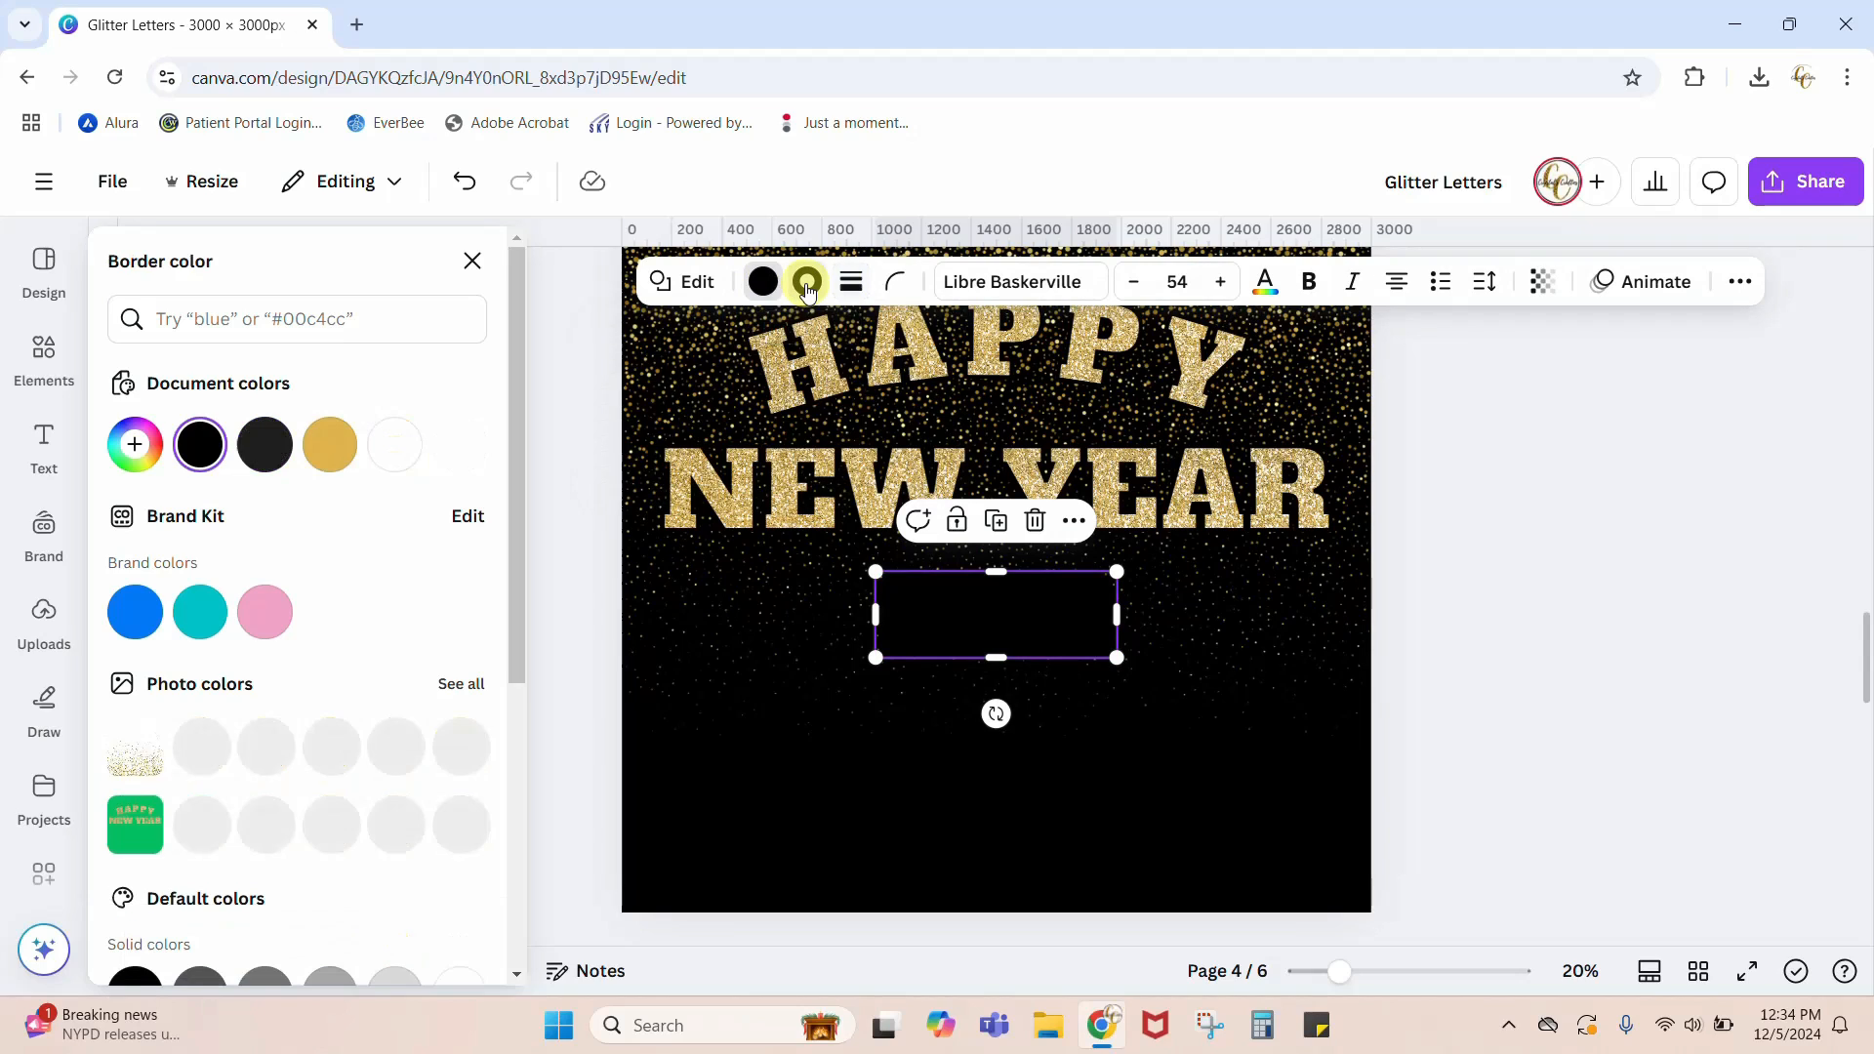
click(466, 754)
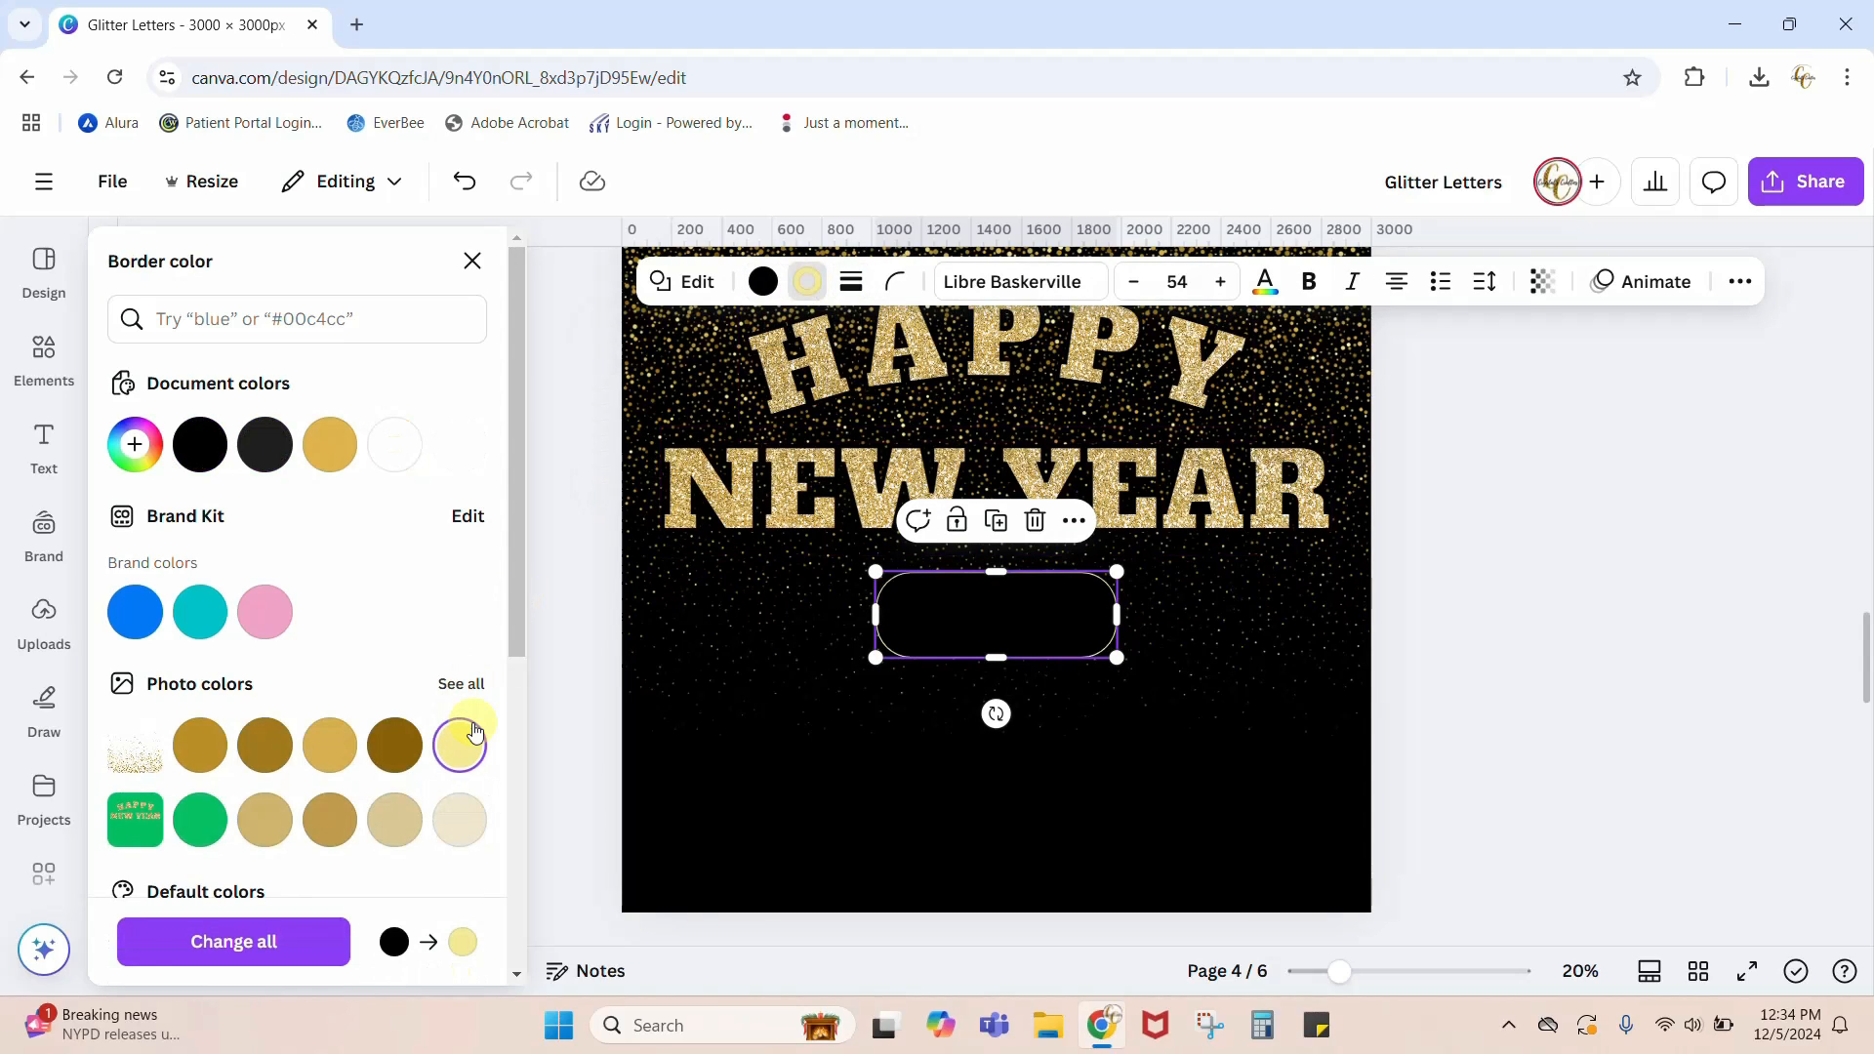
Step: Increase the pill shape's border weight and check it against the 2025 badge on page 3
click(846, 300)
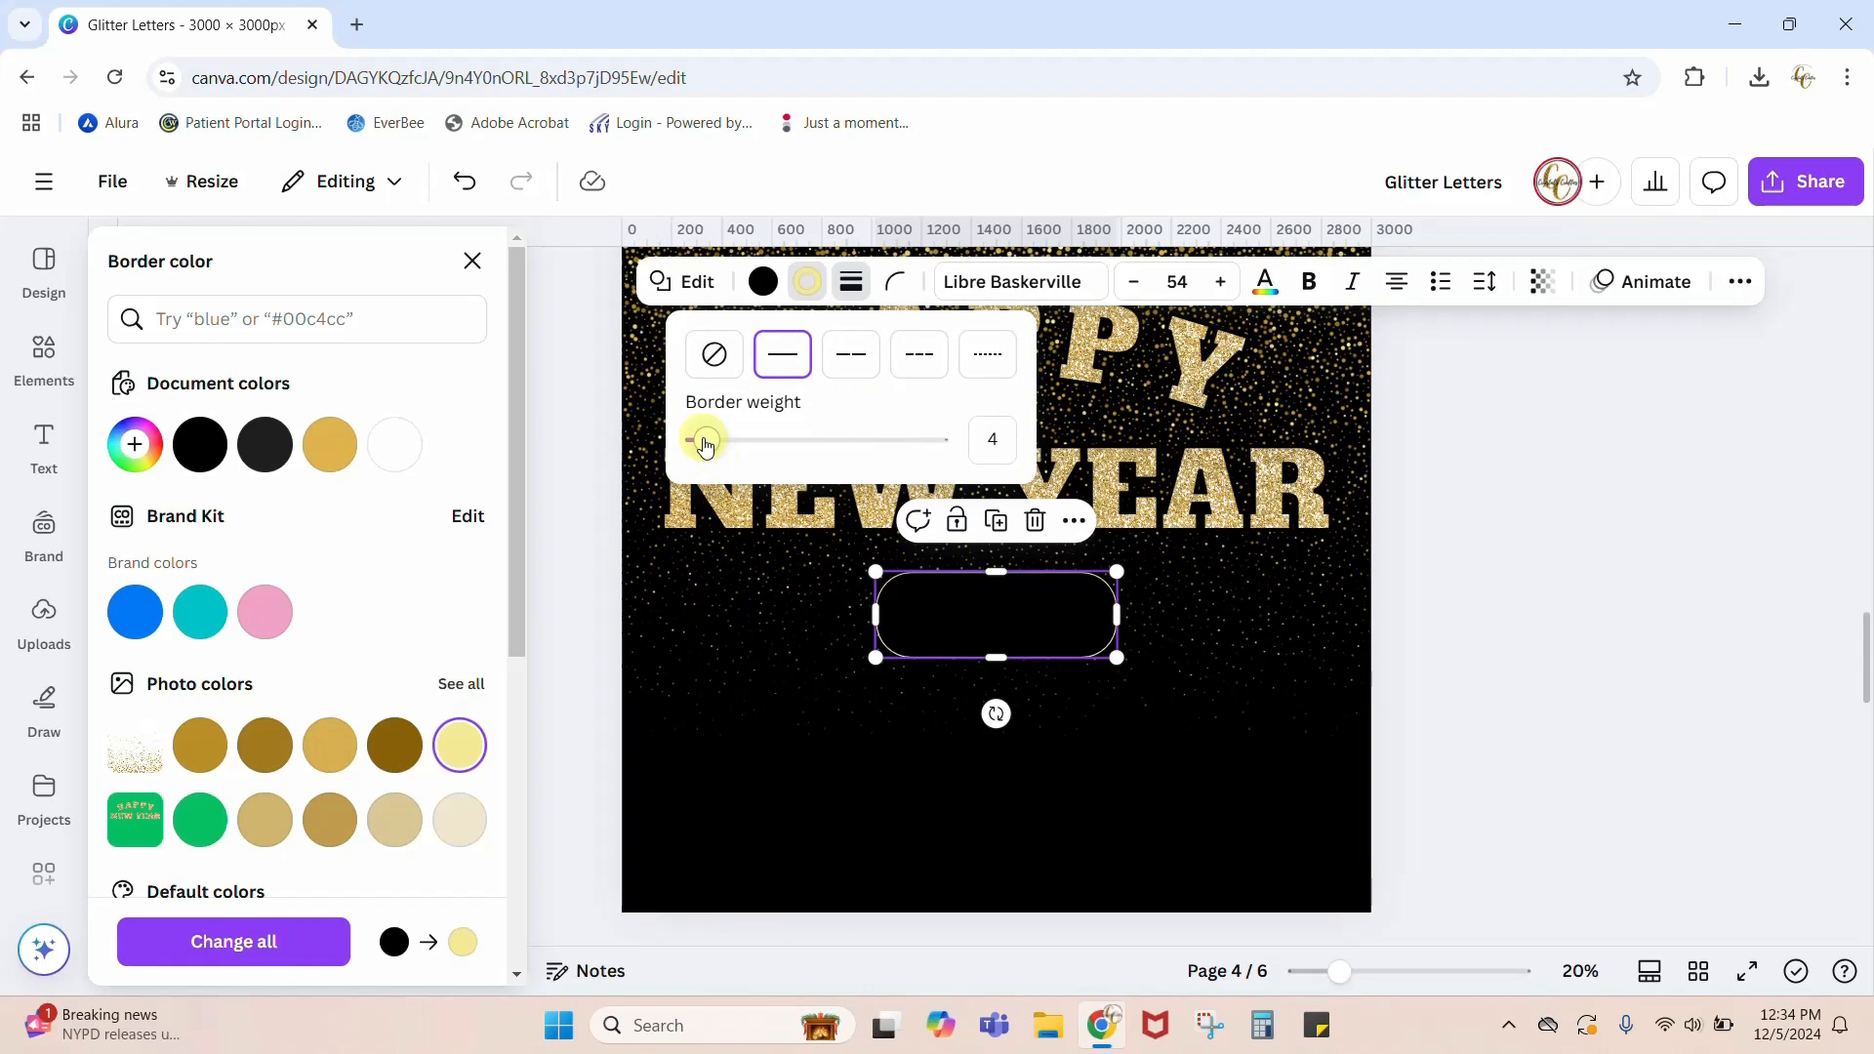
drag(707, 446, 739, 442)
click(750, 777)
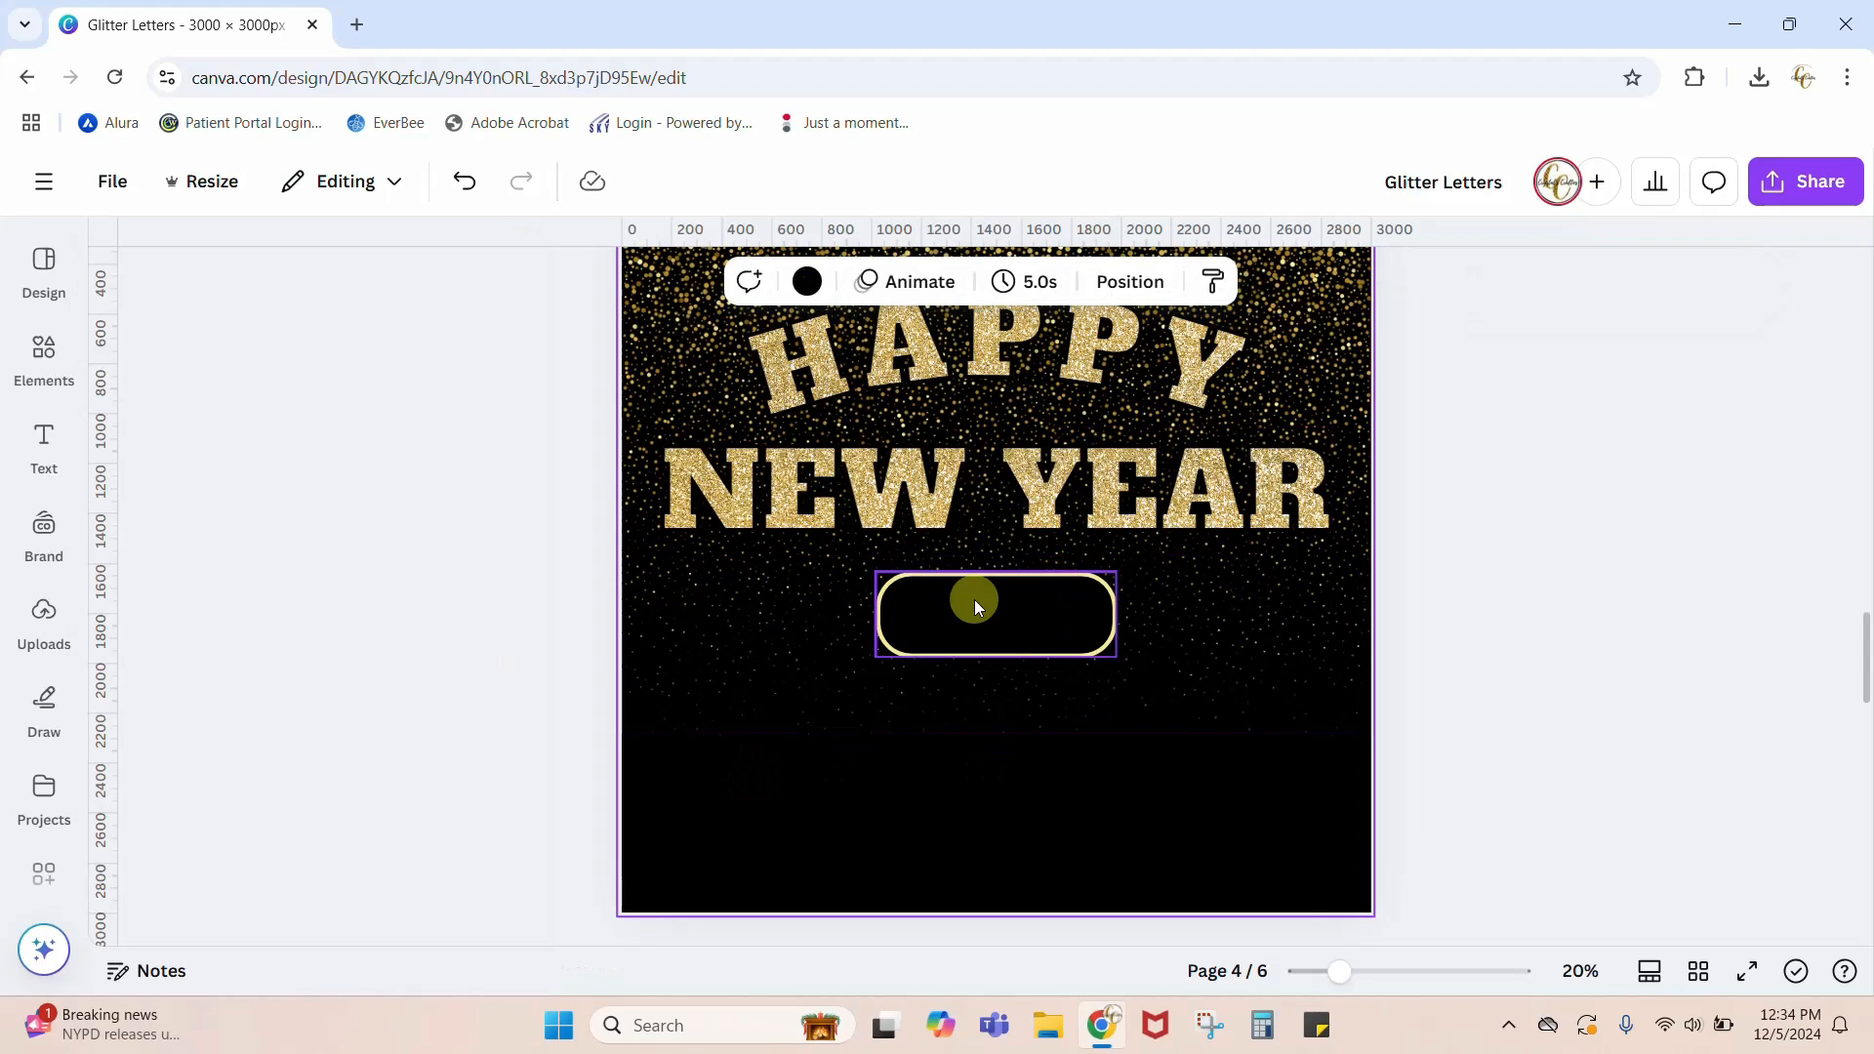
scroll(1215, 759, up, 5)
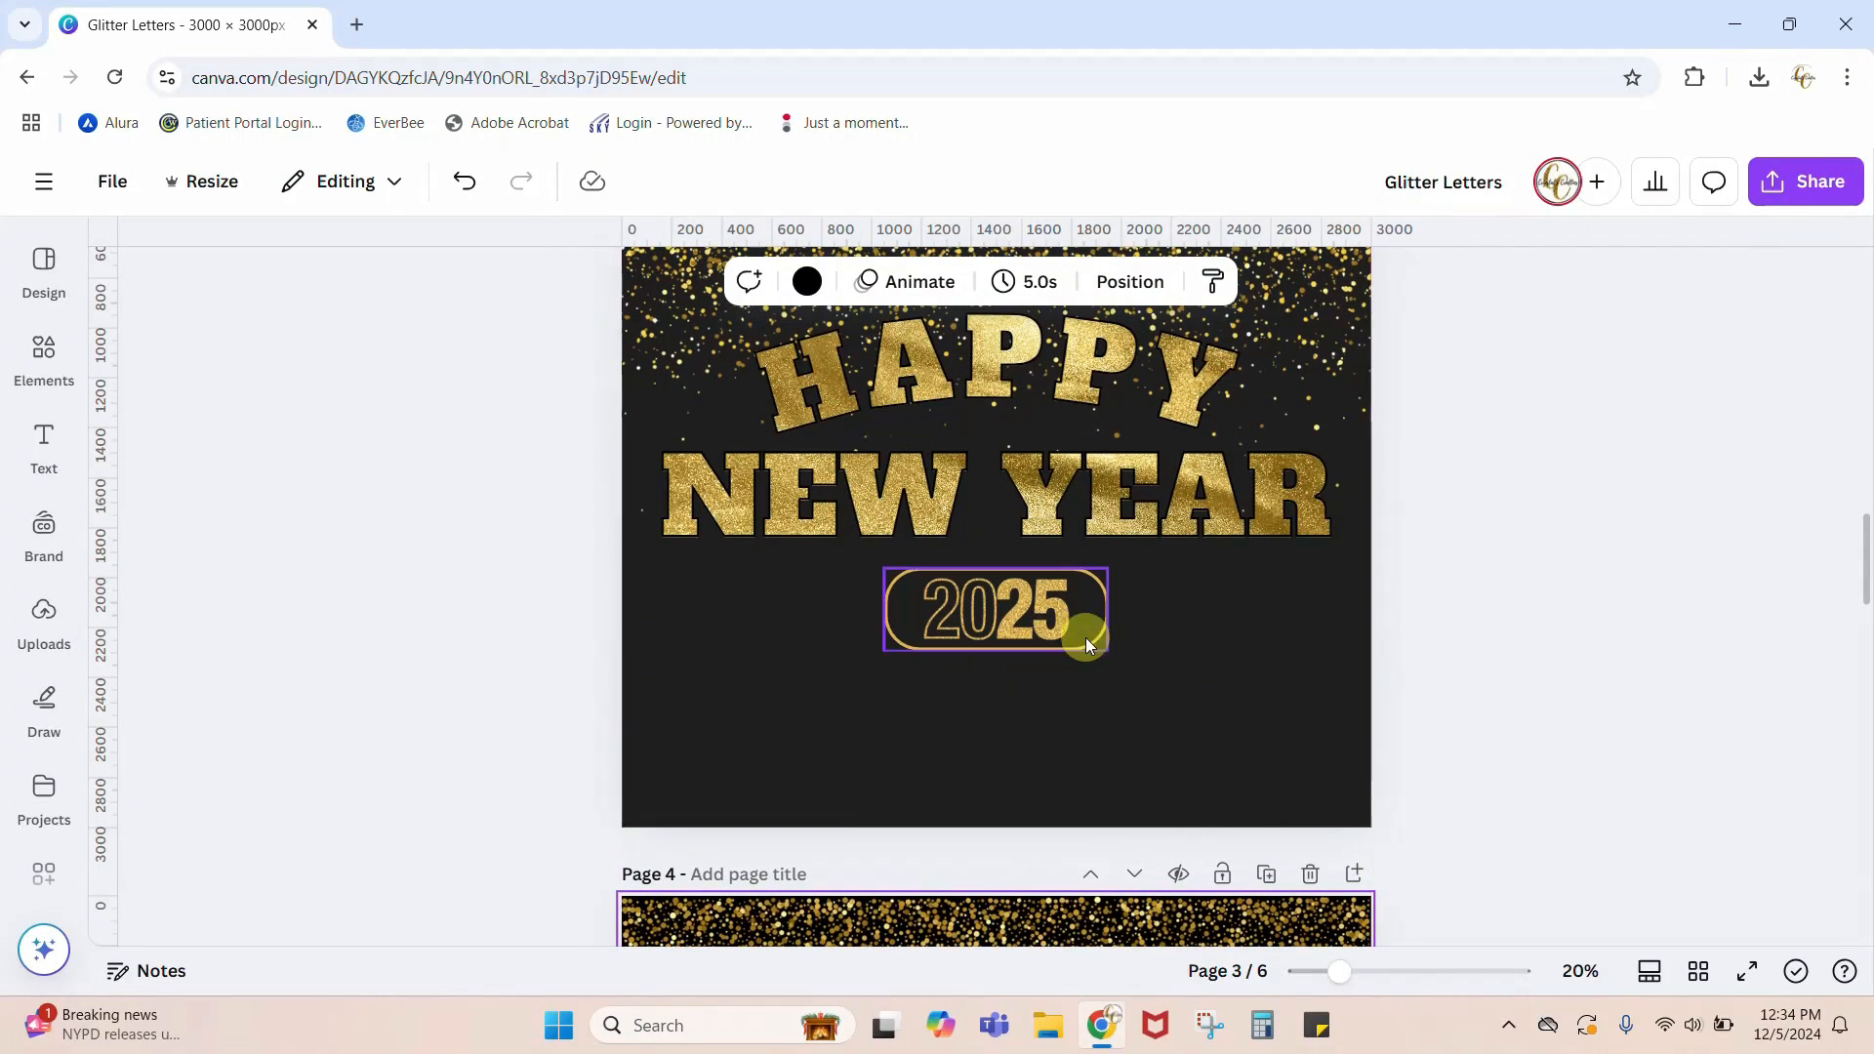
scroll(1491, 646, down, 5)
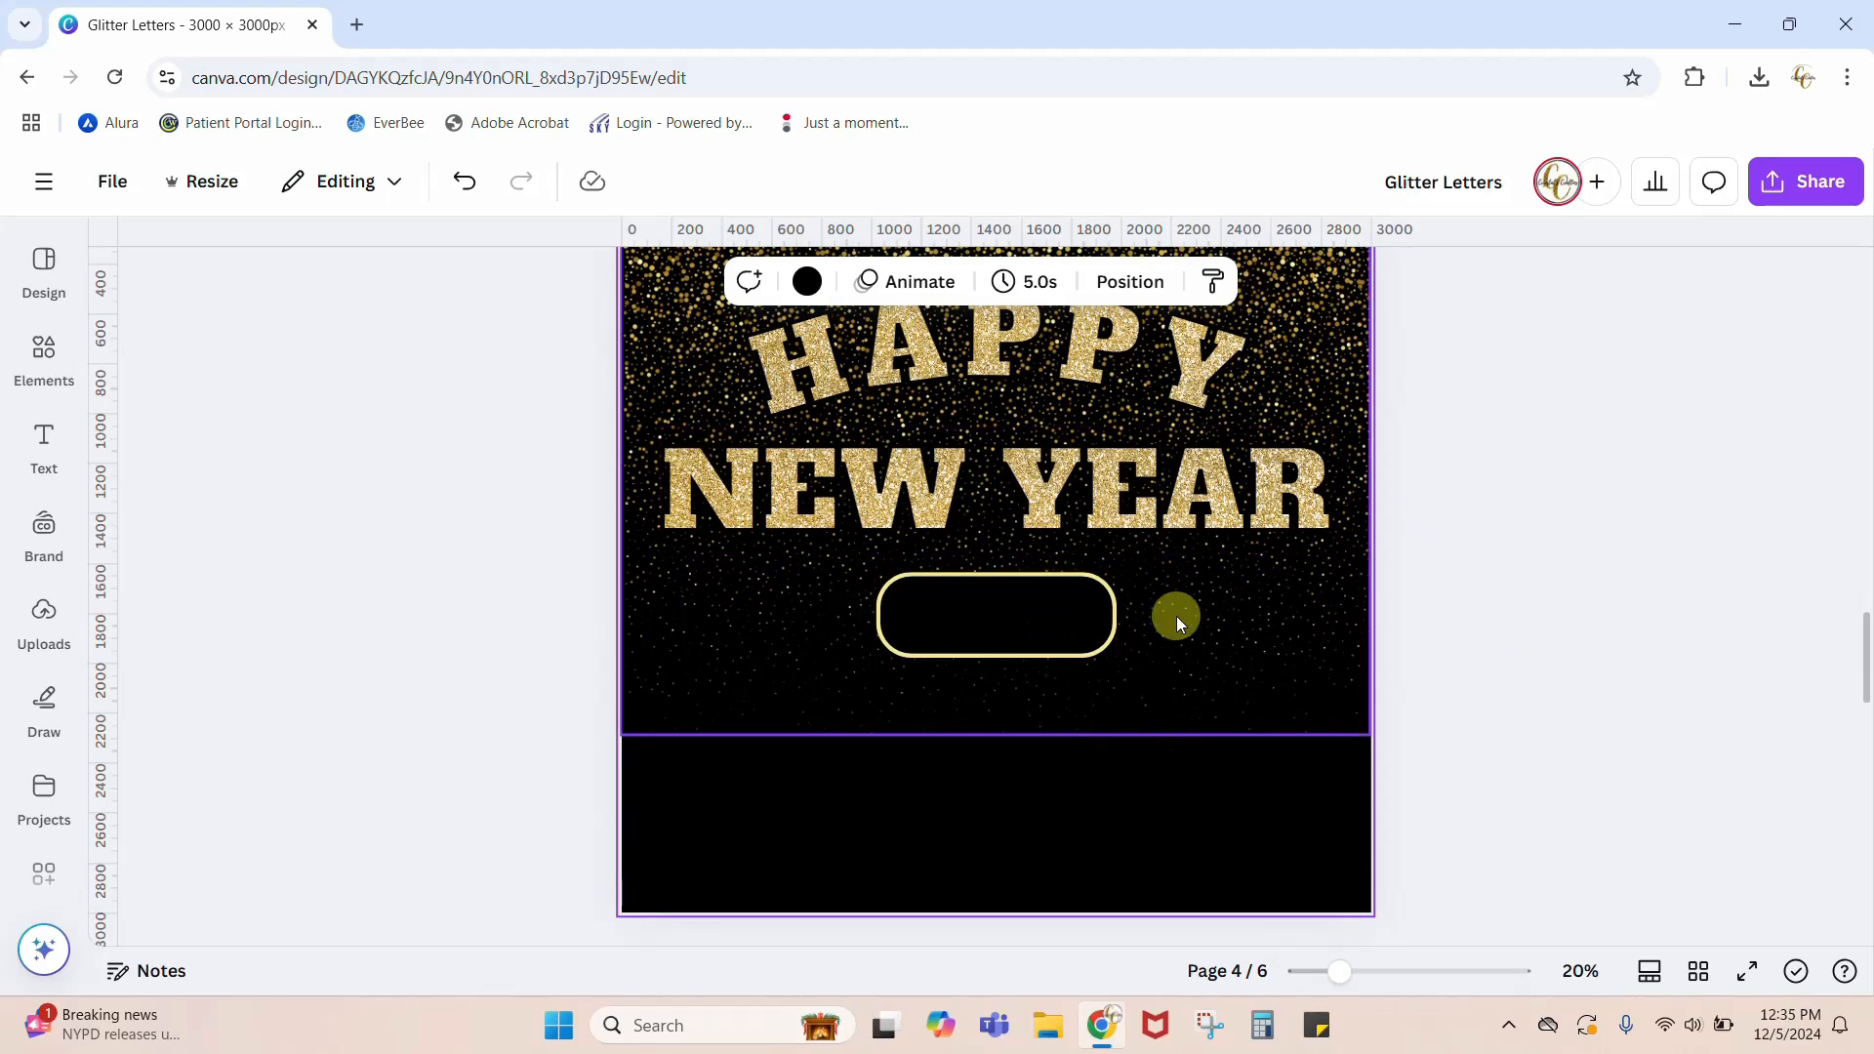
Step: Search the elements for GOLD 2025 and limit the results to graphics
click(983, 648)
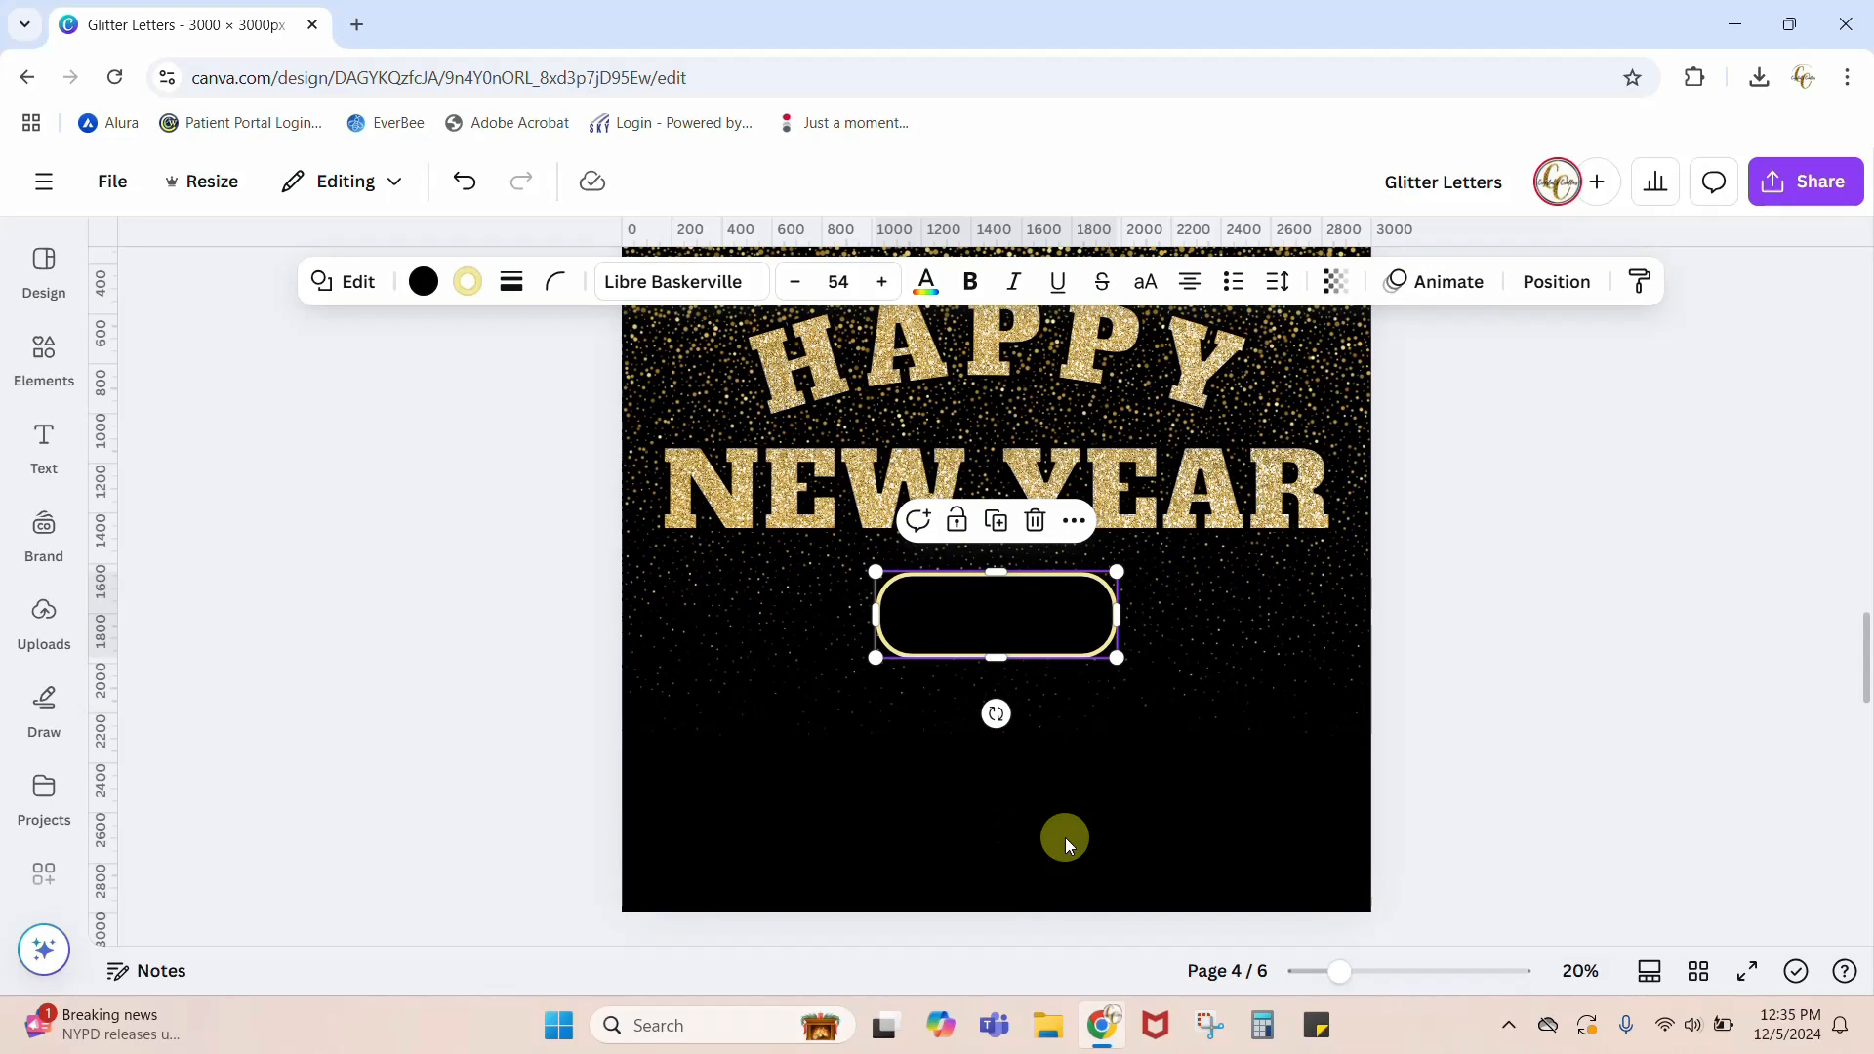
click(44, 353)
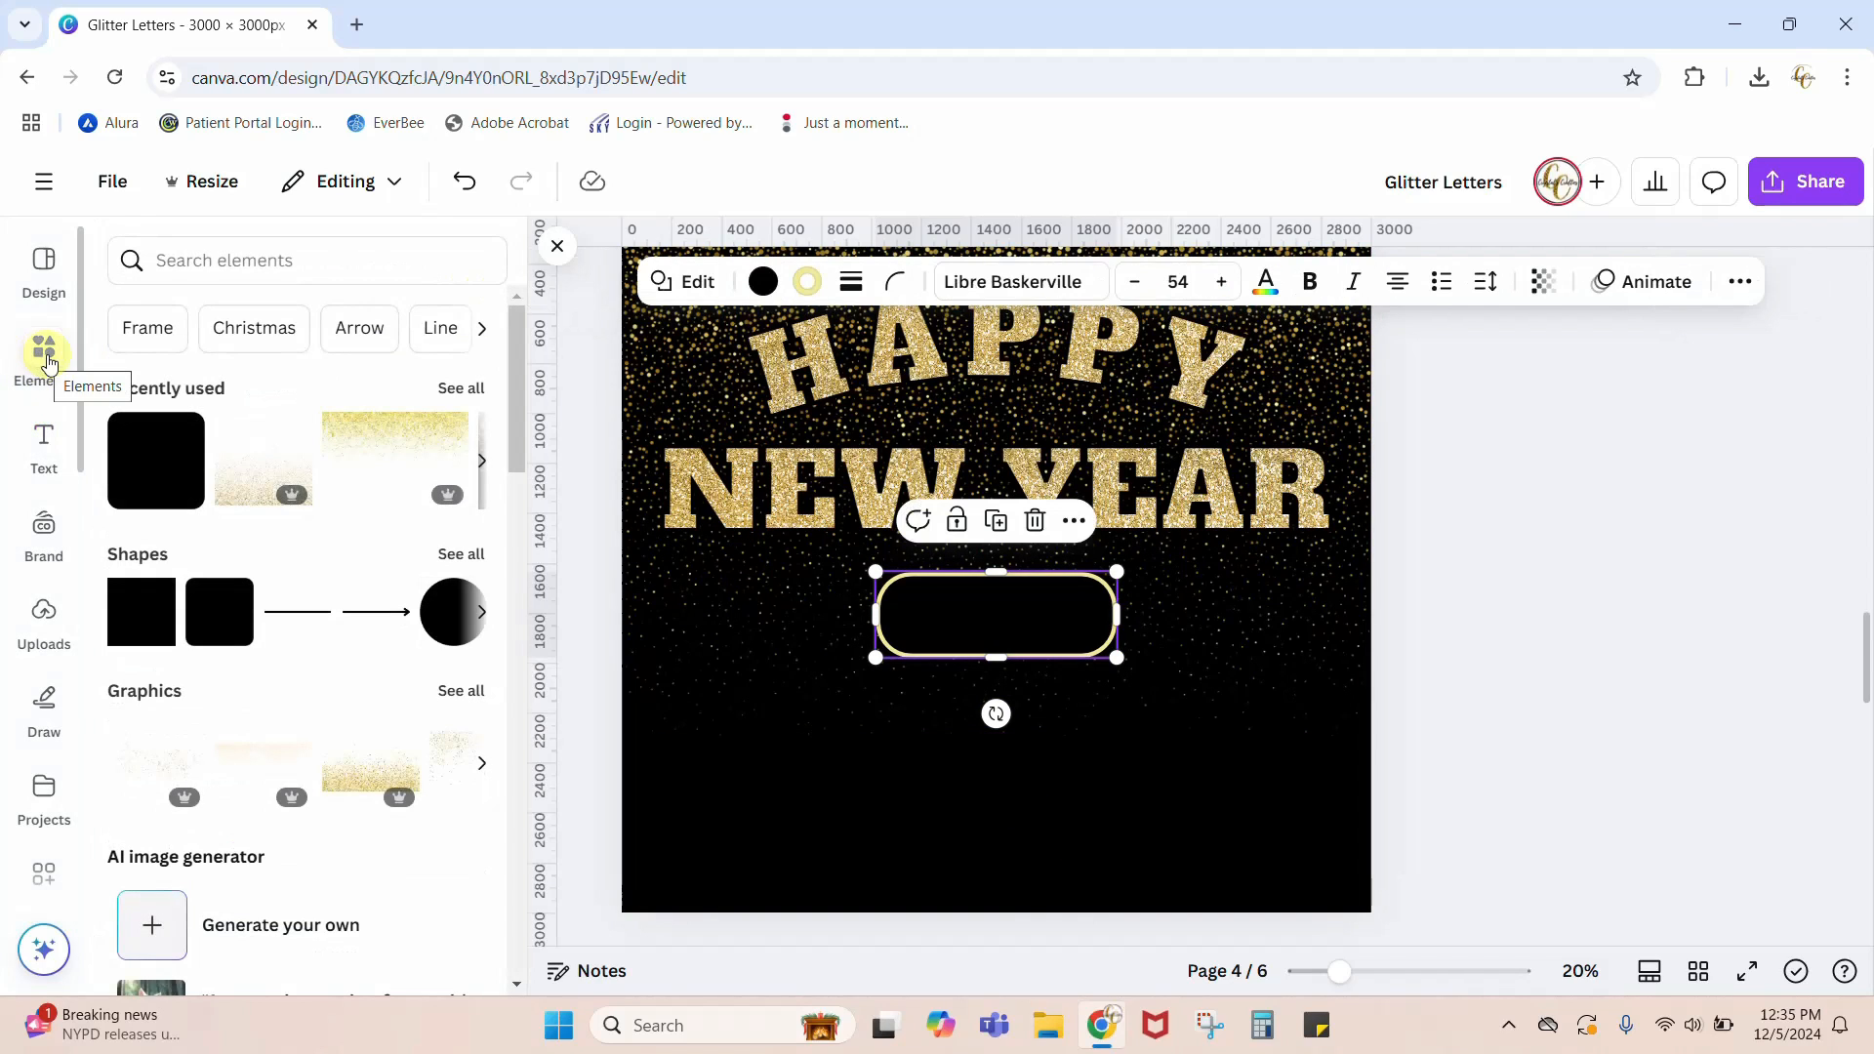
click(213, 261)
text(GOL)
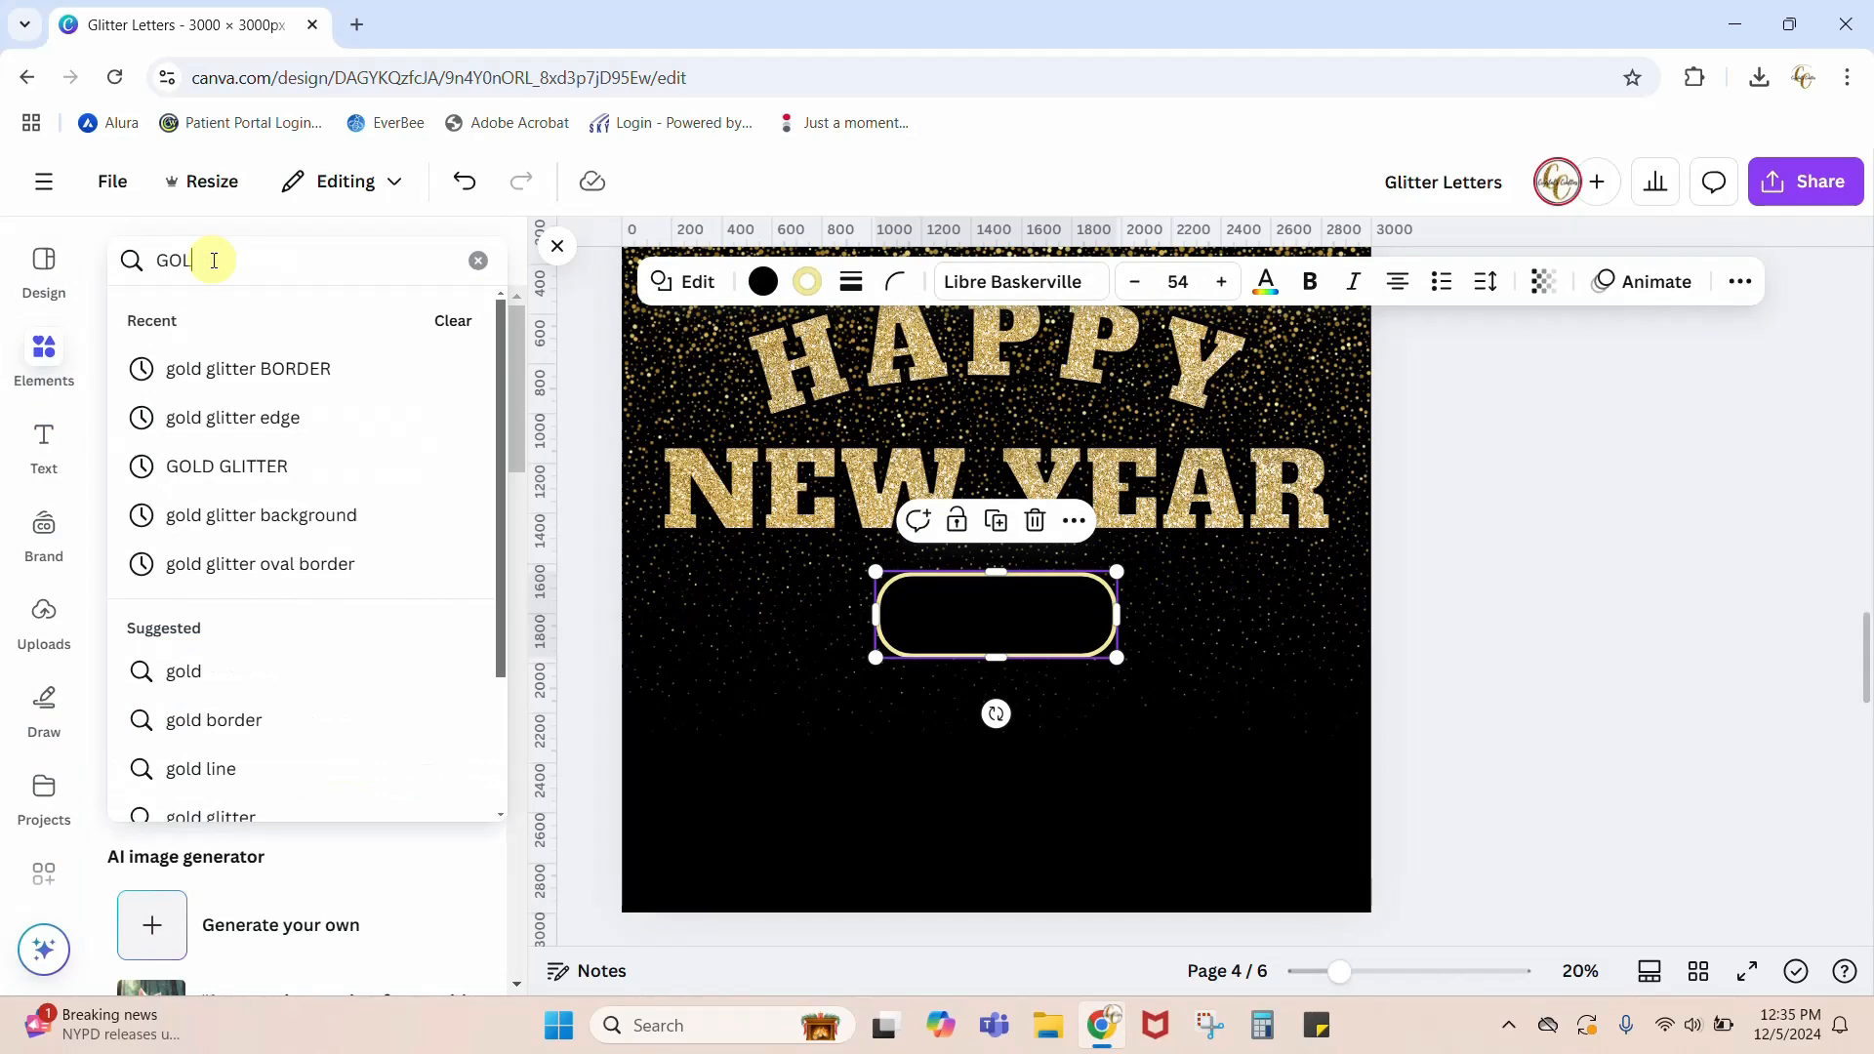
text(D 2025)
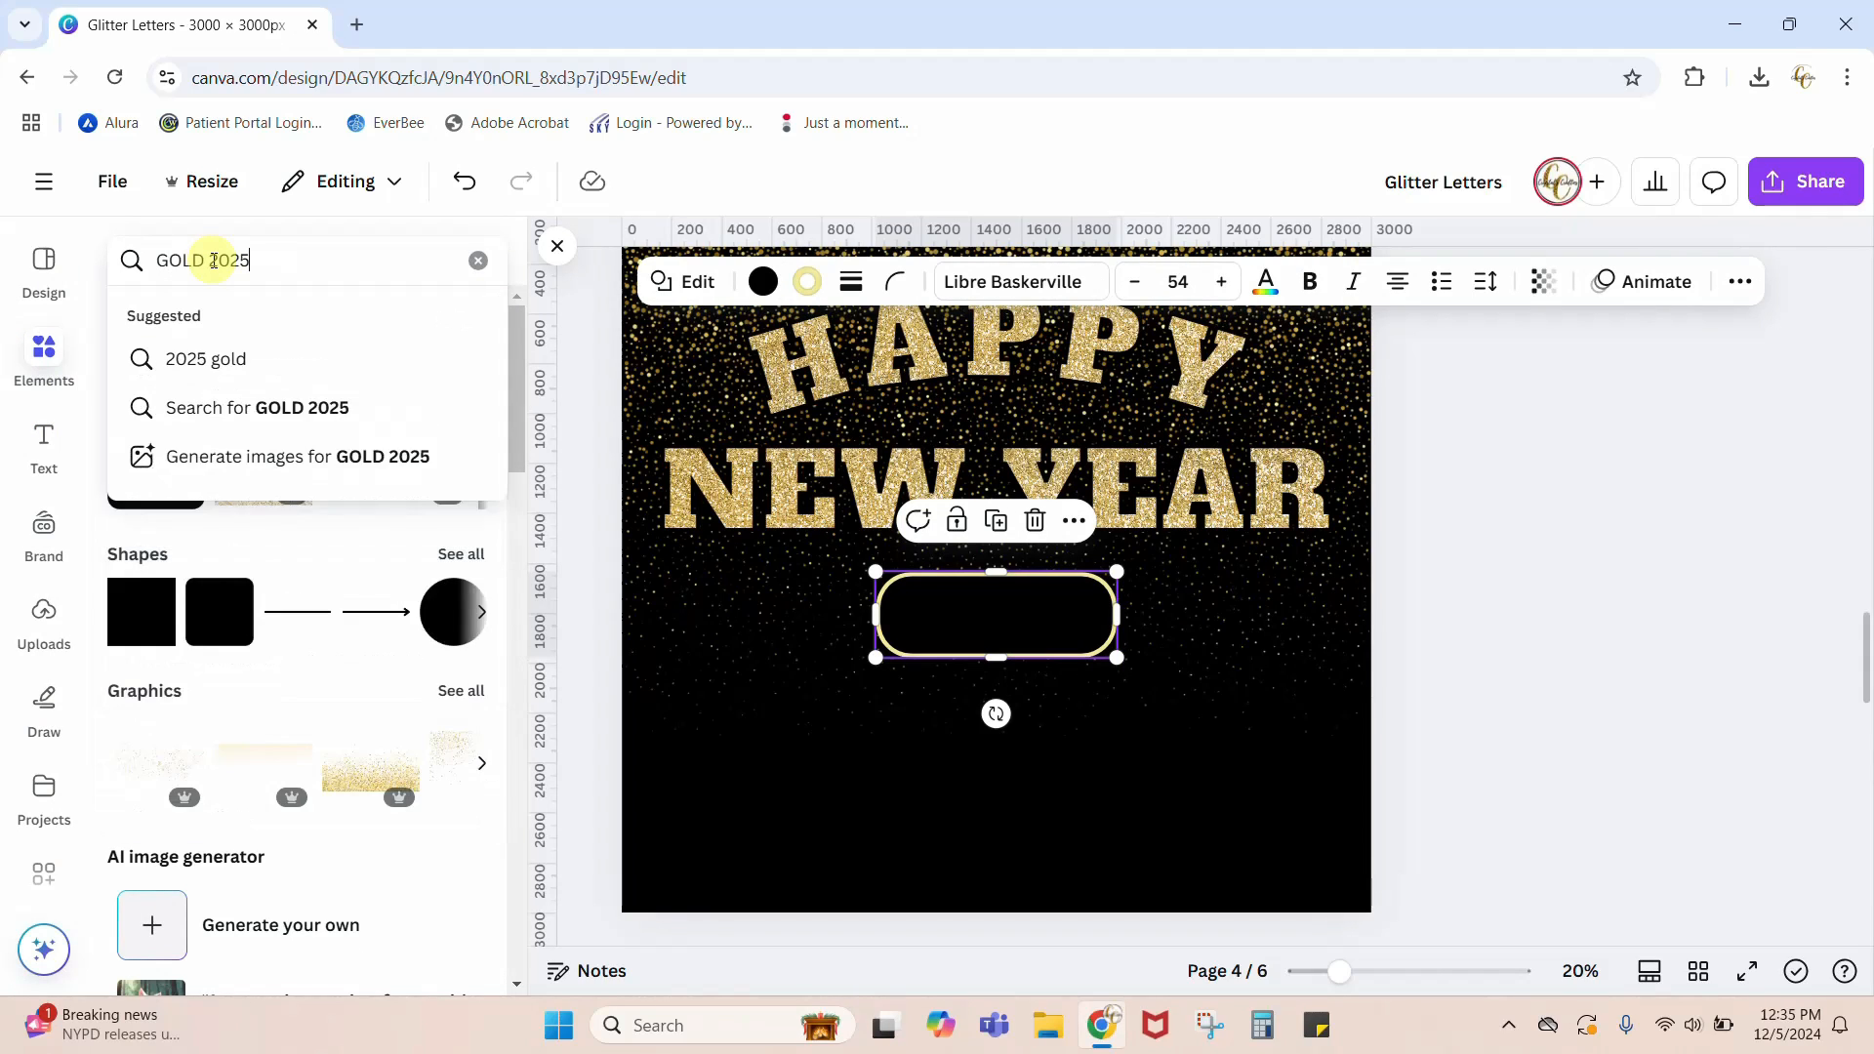
key(Return)
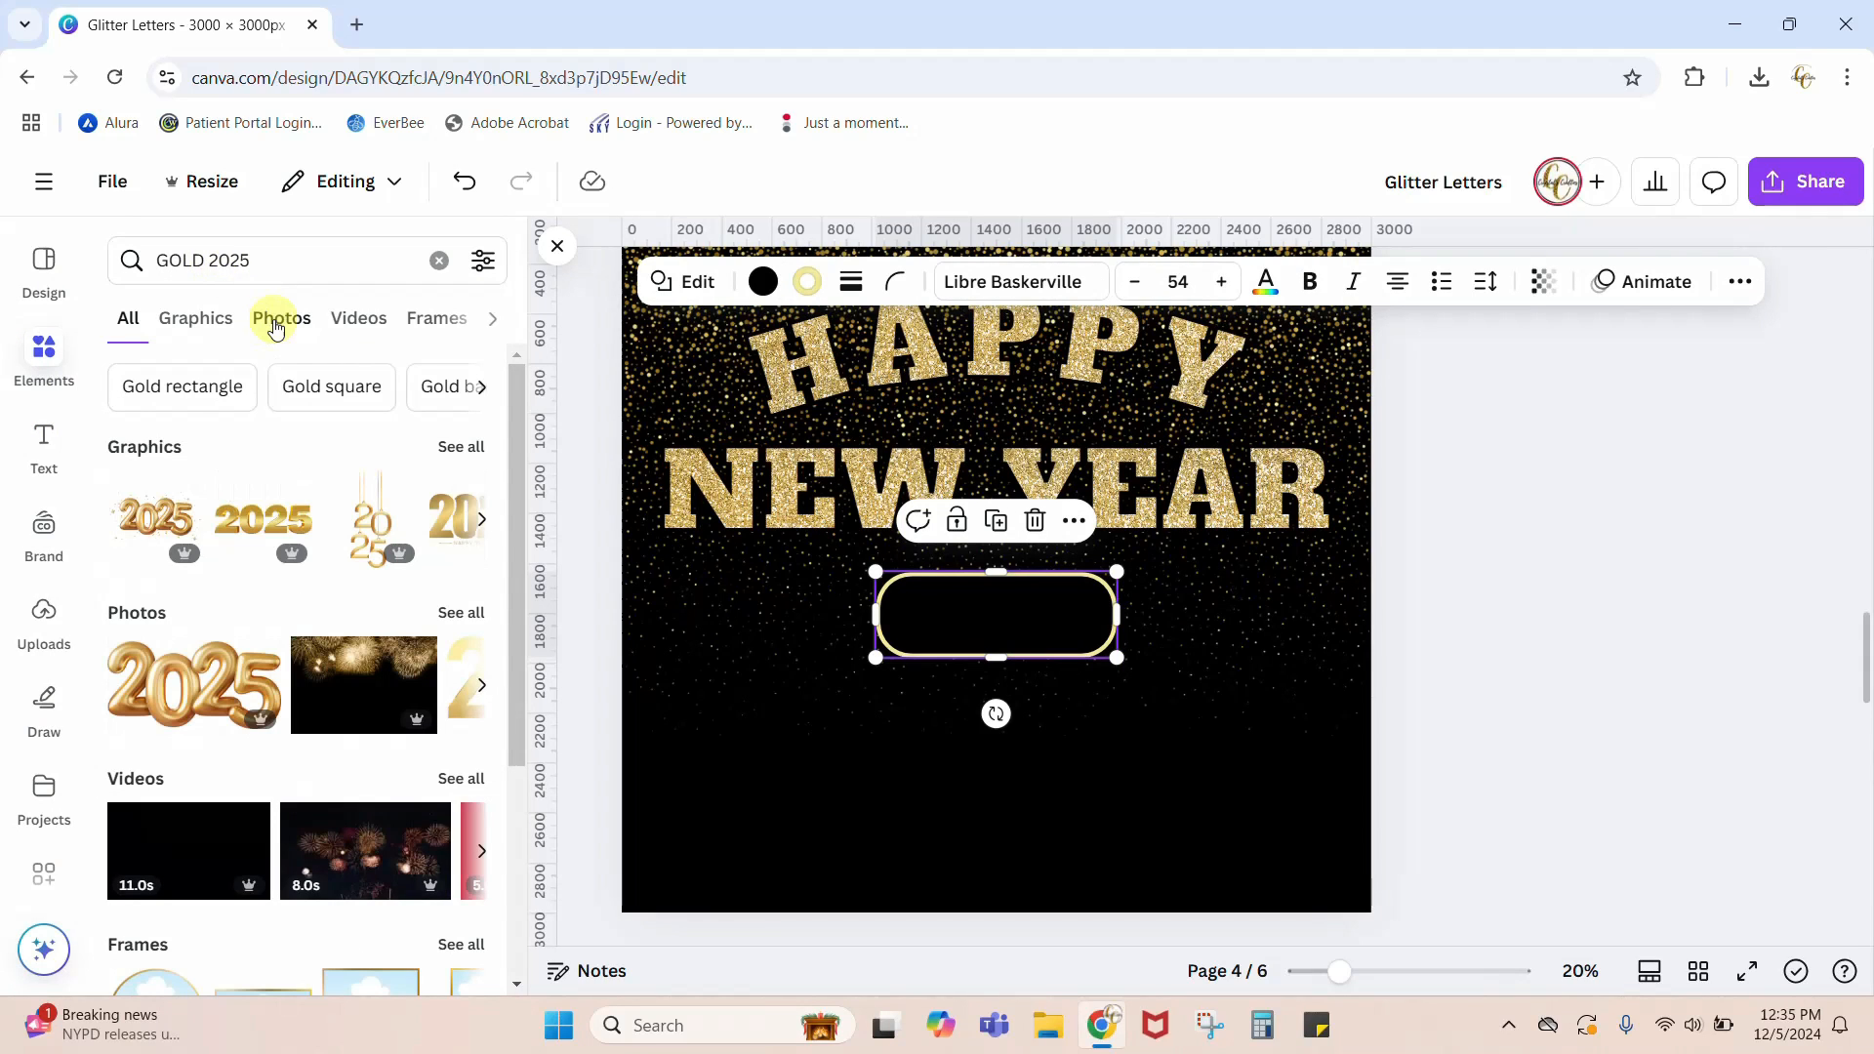
click(223, 322)
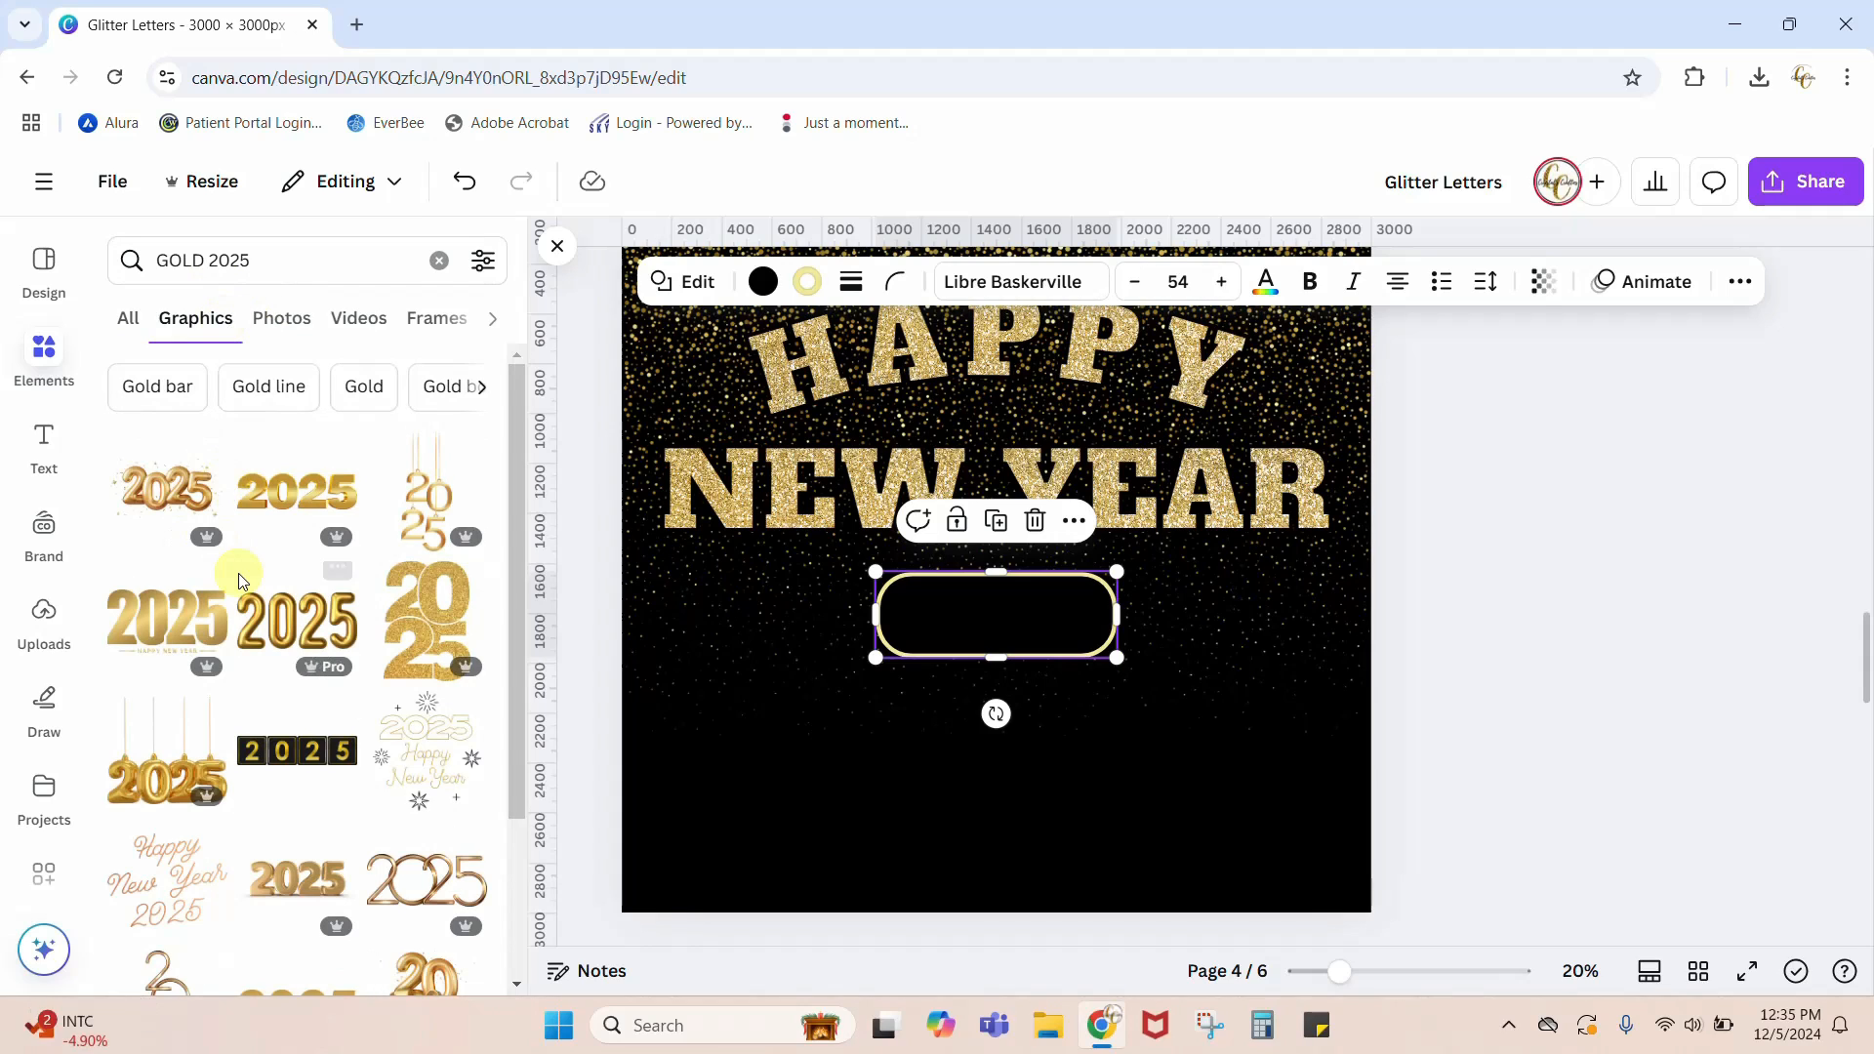
Step: Add the gold glitter 2025 graphic with alternating solid and outlined digits to page 4
scroll(241, 583, down, 1)
scroll(241, 583, down, 5)
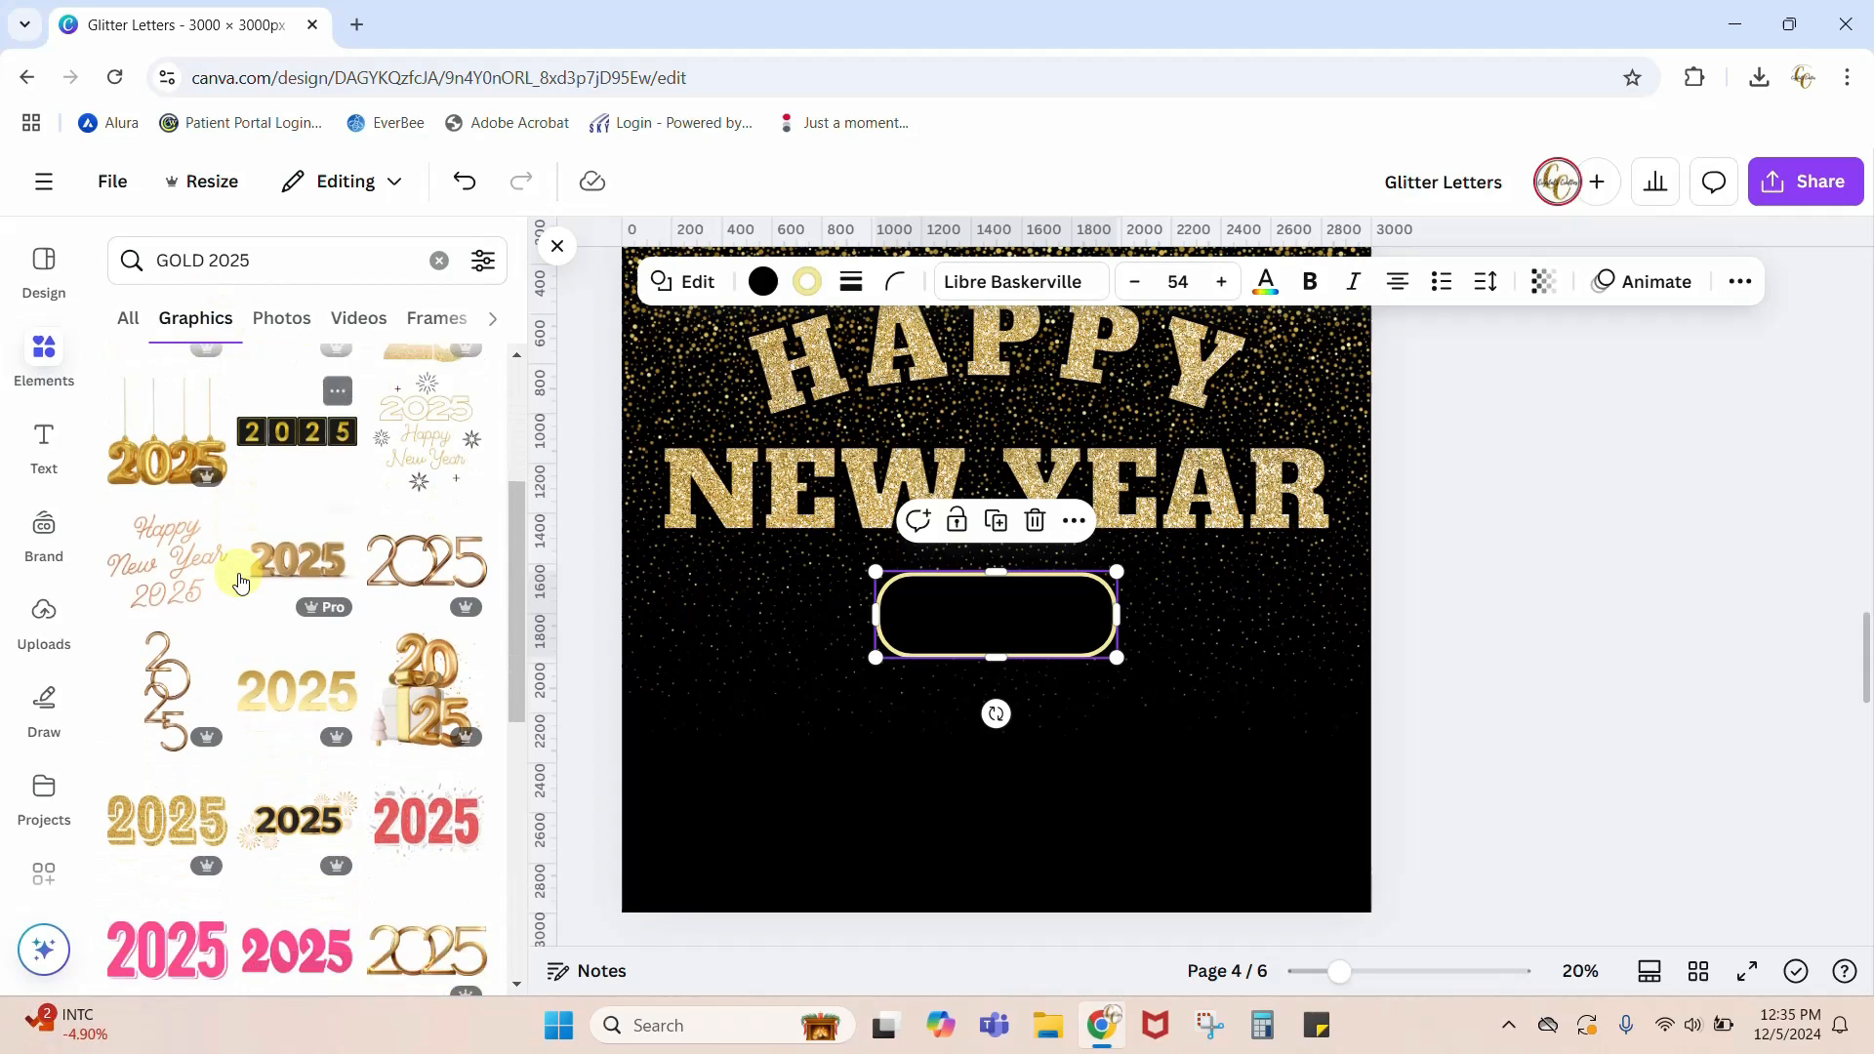
scroll(241, 582, down, 3)
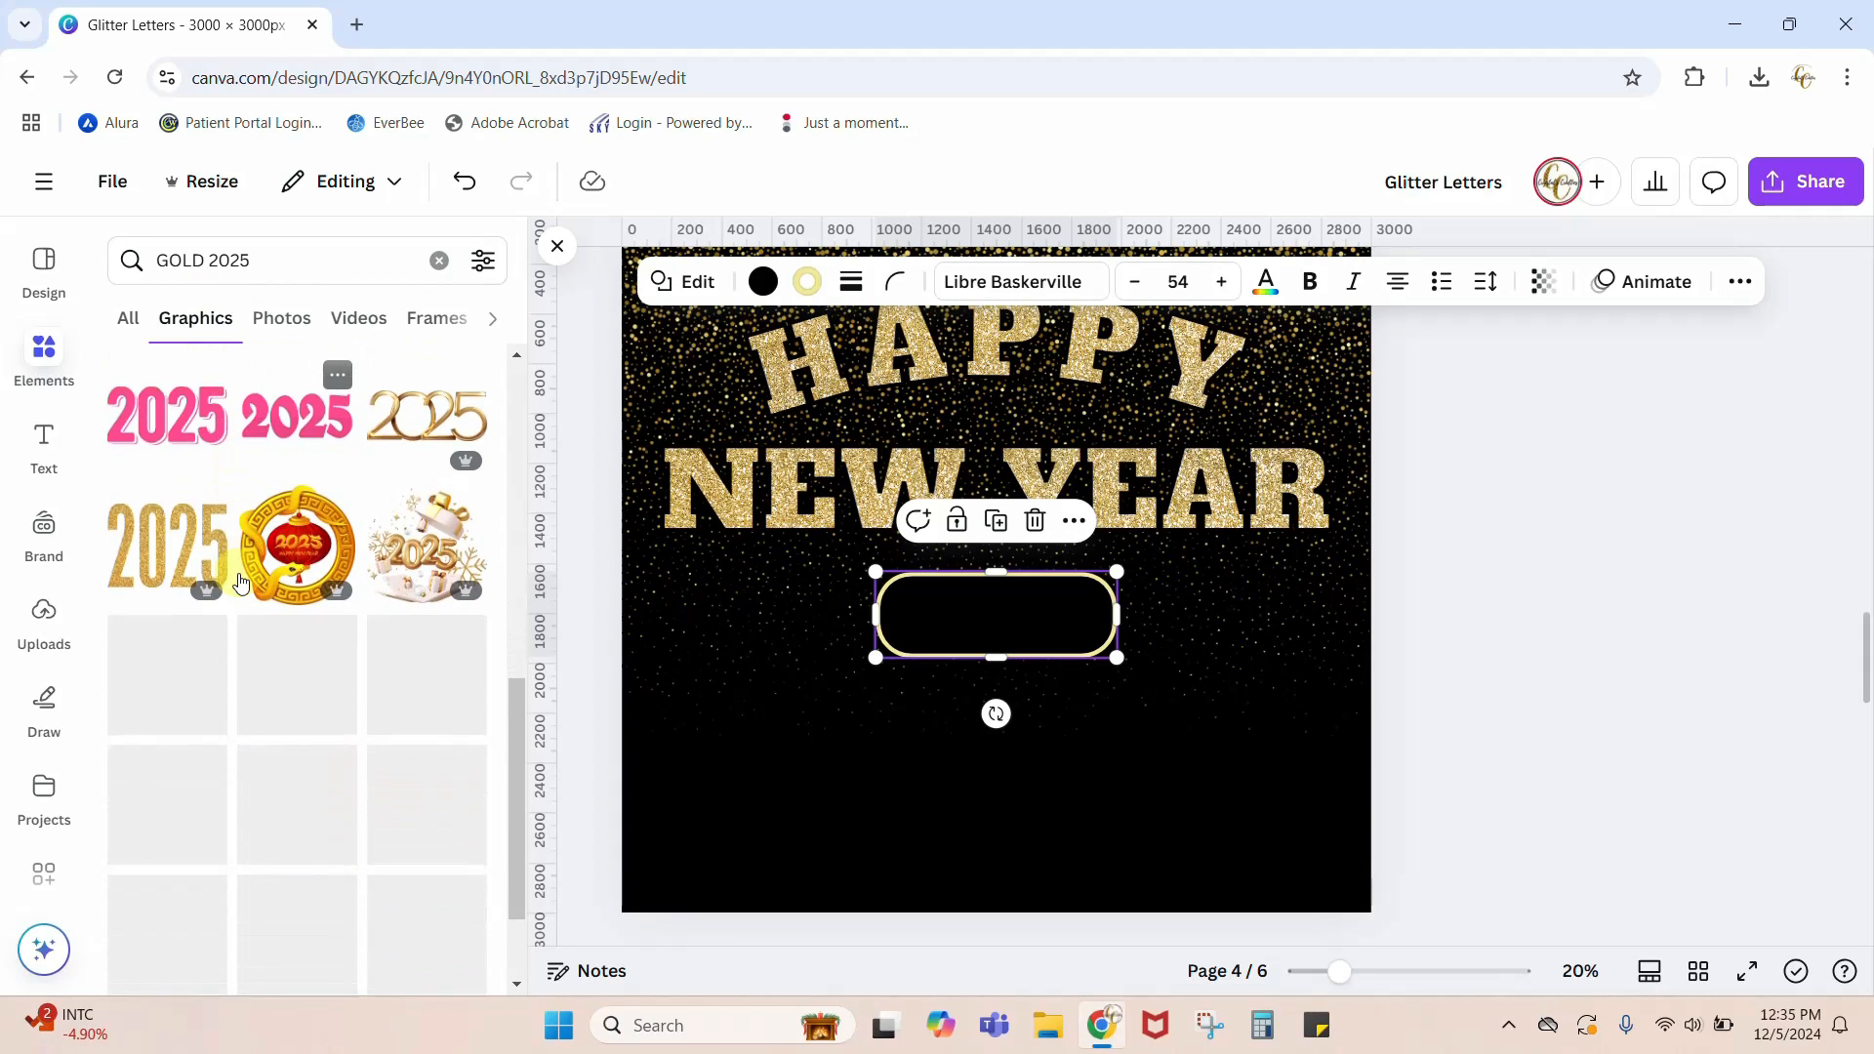
scroll(241, 582, down, 10)
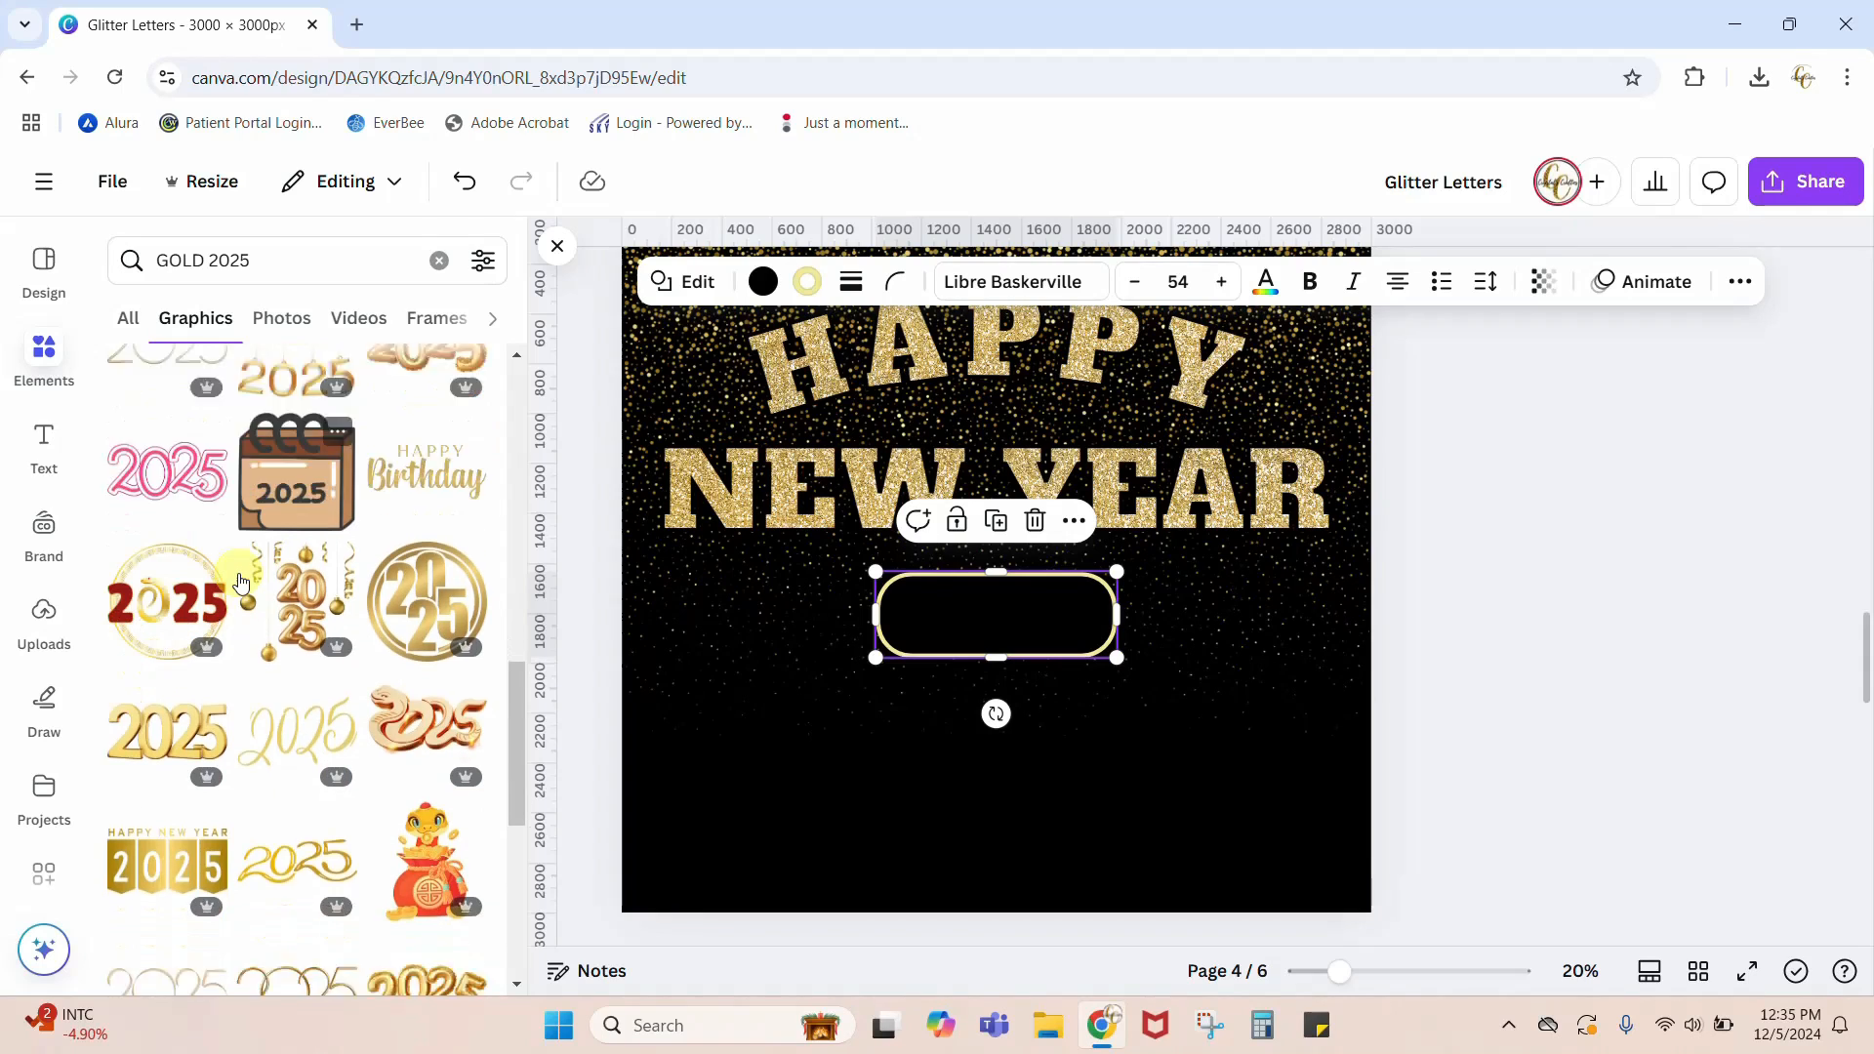
scroll(241, 583, down, 2)
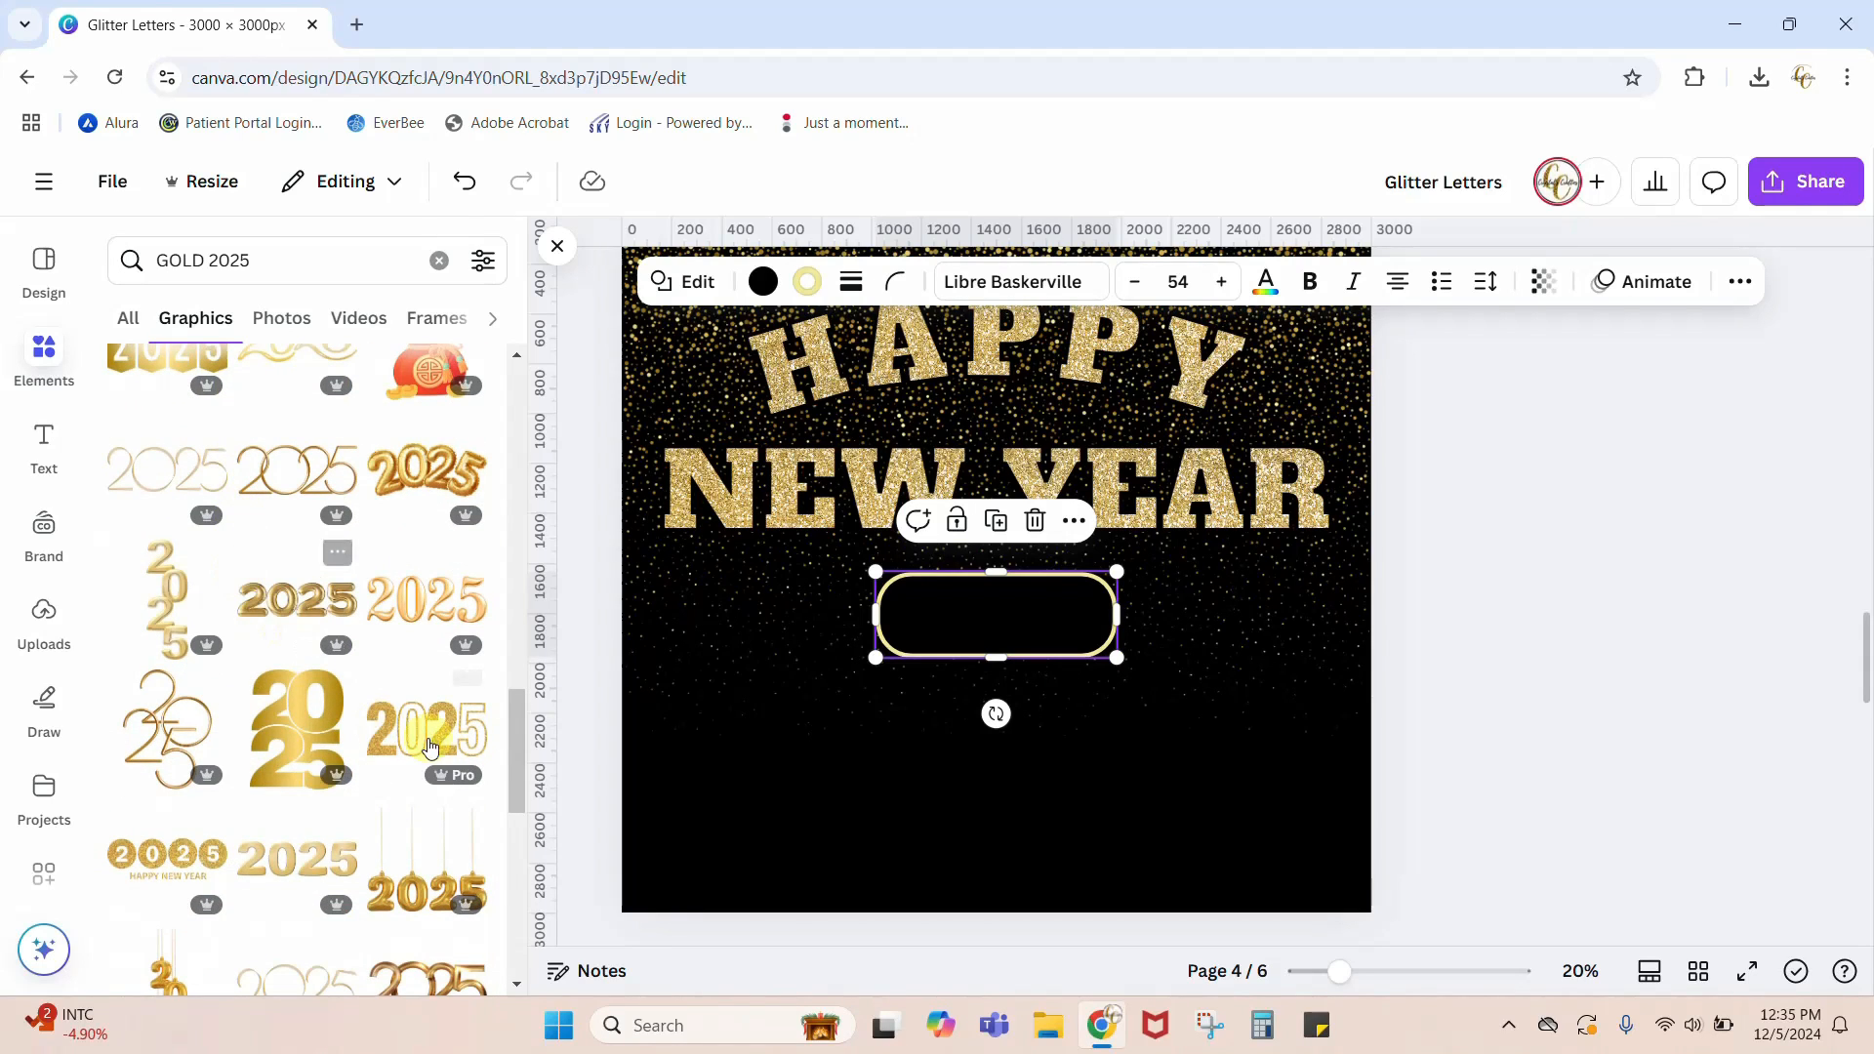
click(403, 749)
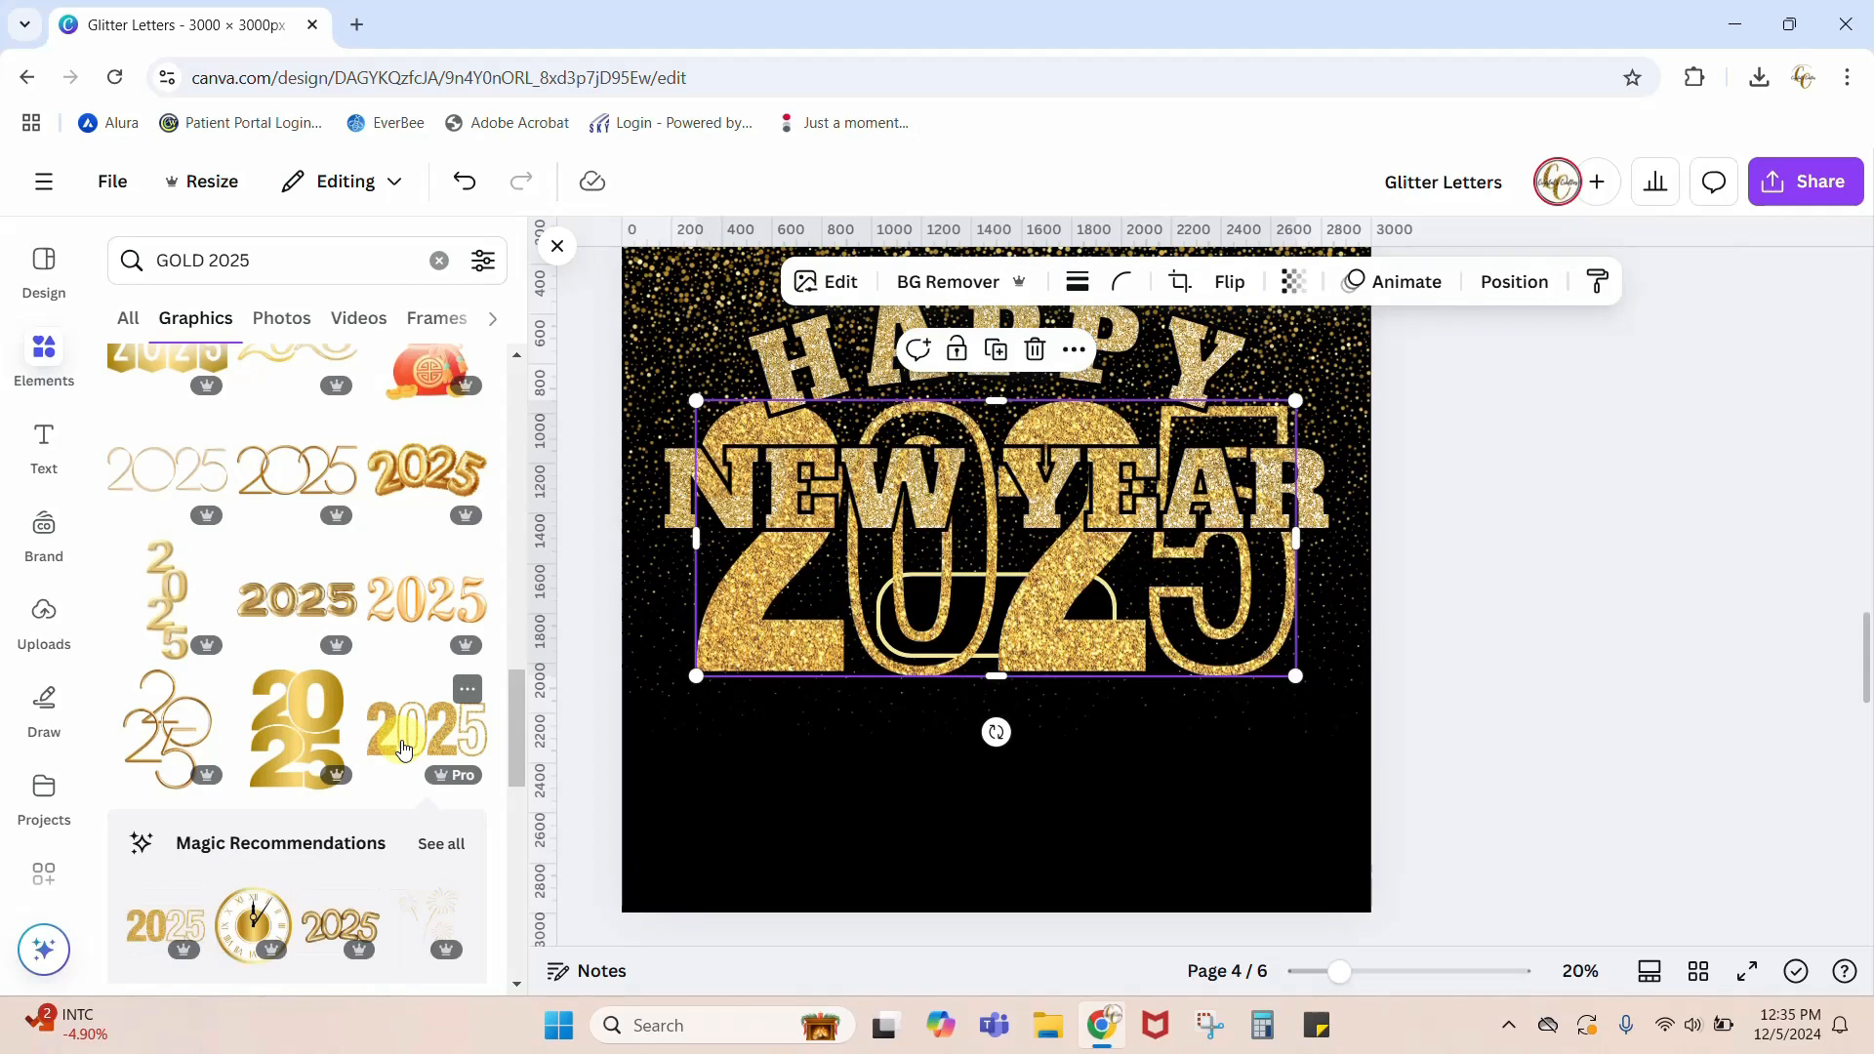
Step: Shrink the glitter 2025 graphic to fit inside the pill badge and center it there beneath NEW YEAR
drag(1073, 649, 1090, 798)
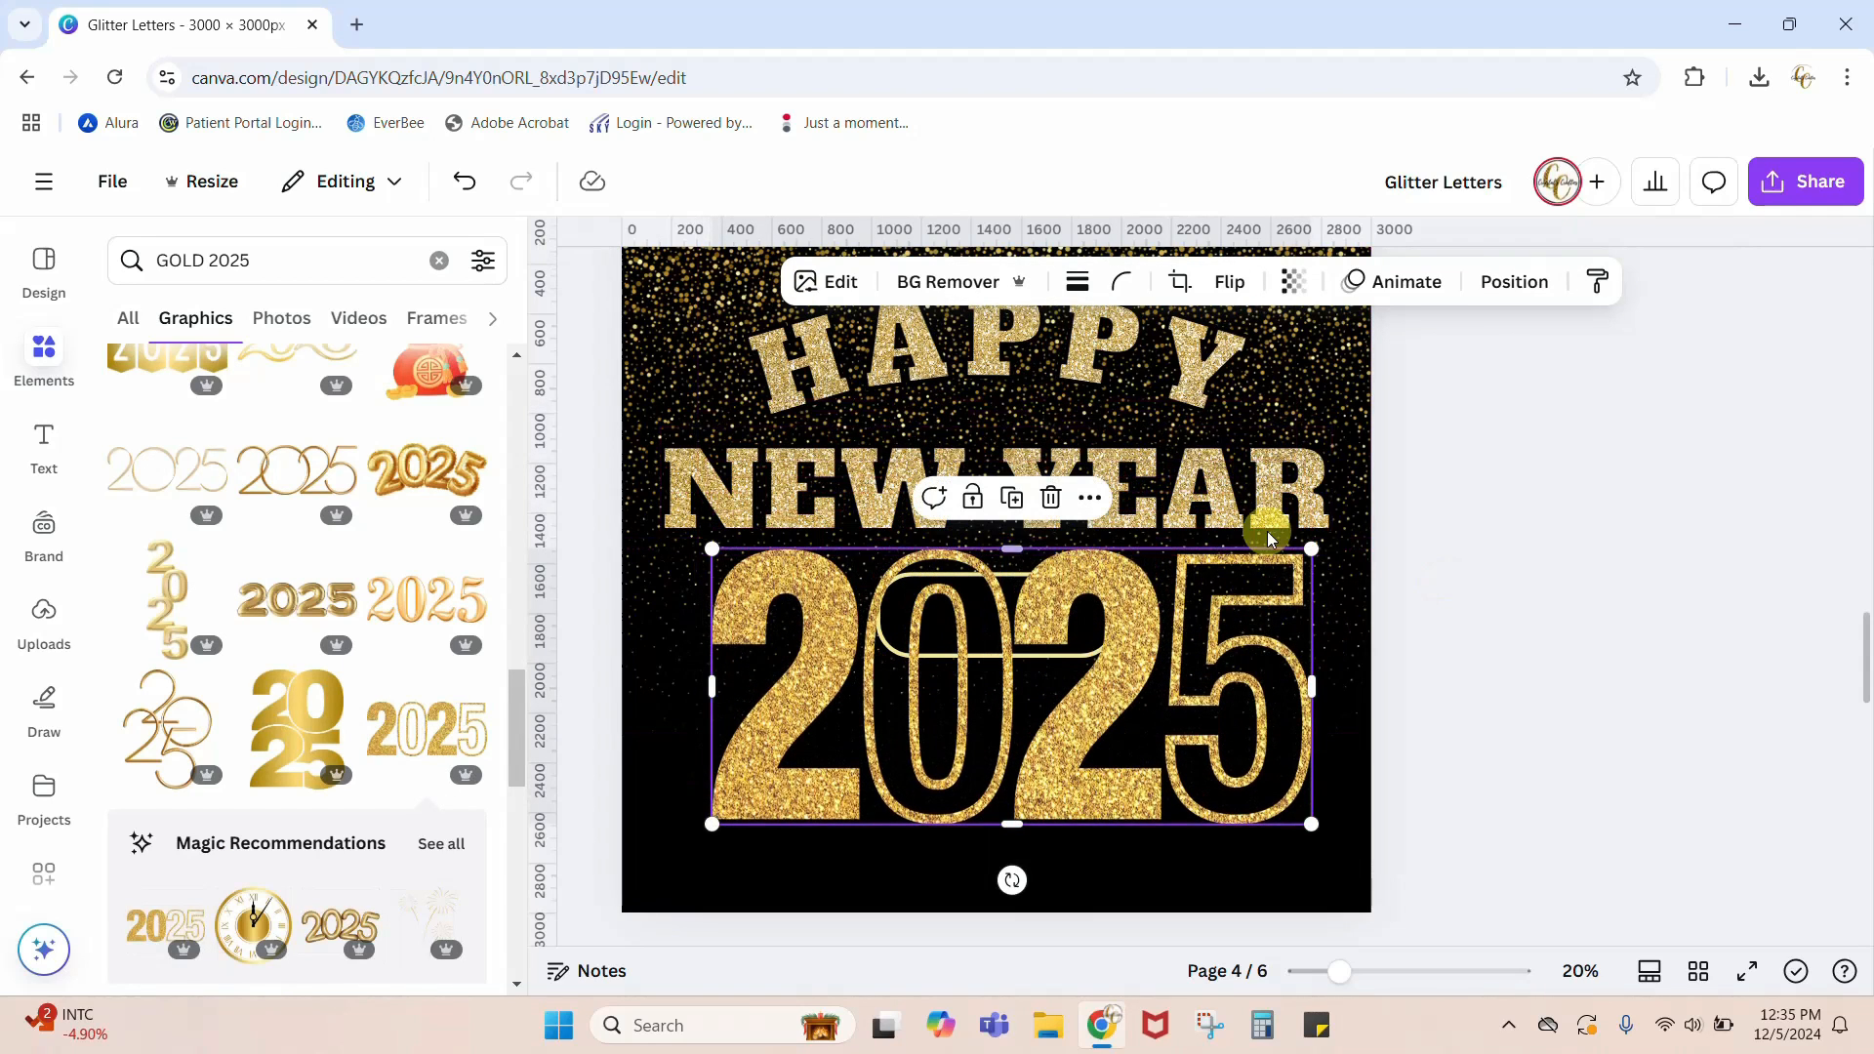
drag(1309, 550, 886, 748)
drag(803, 792, 966, 707)
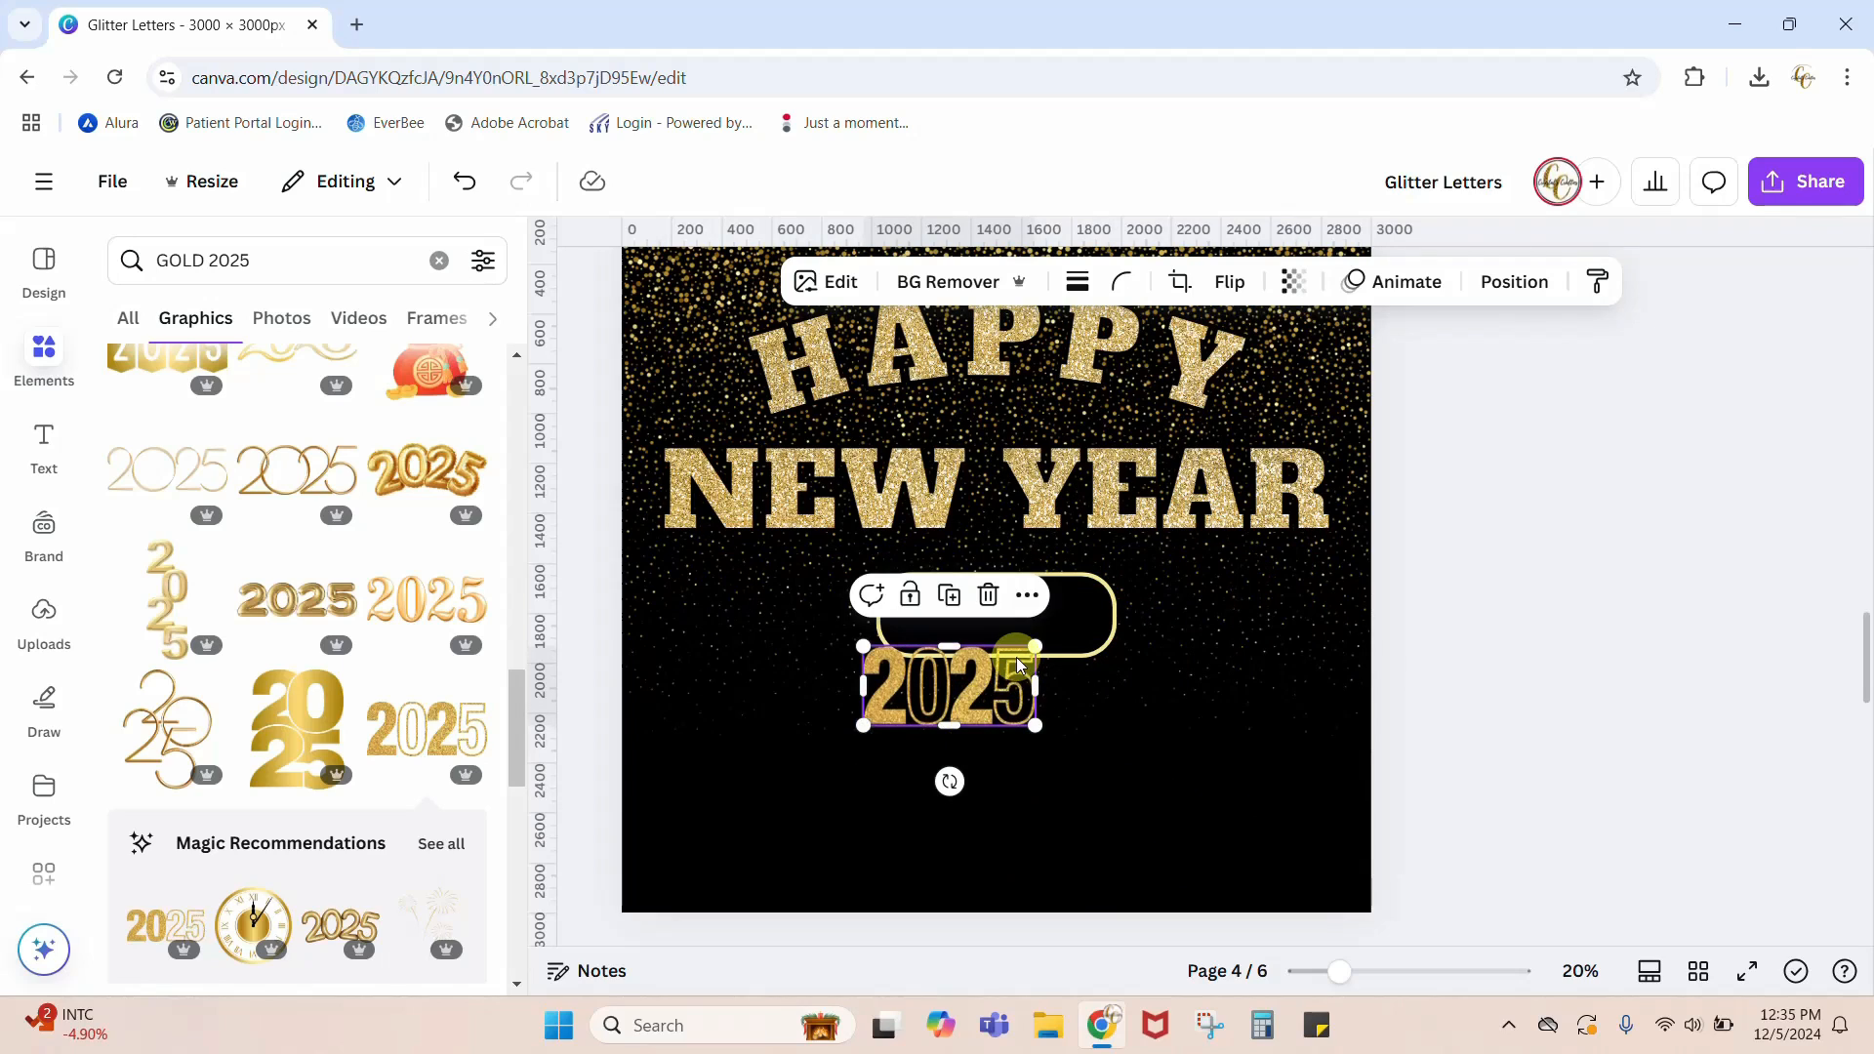
mouse_move(1035, 648)
mouse_down()
mouse_move(997, 664)
mouse_move(1020, 629)
mouse_up()
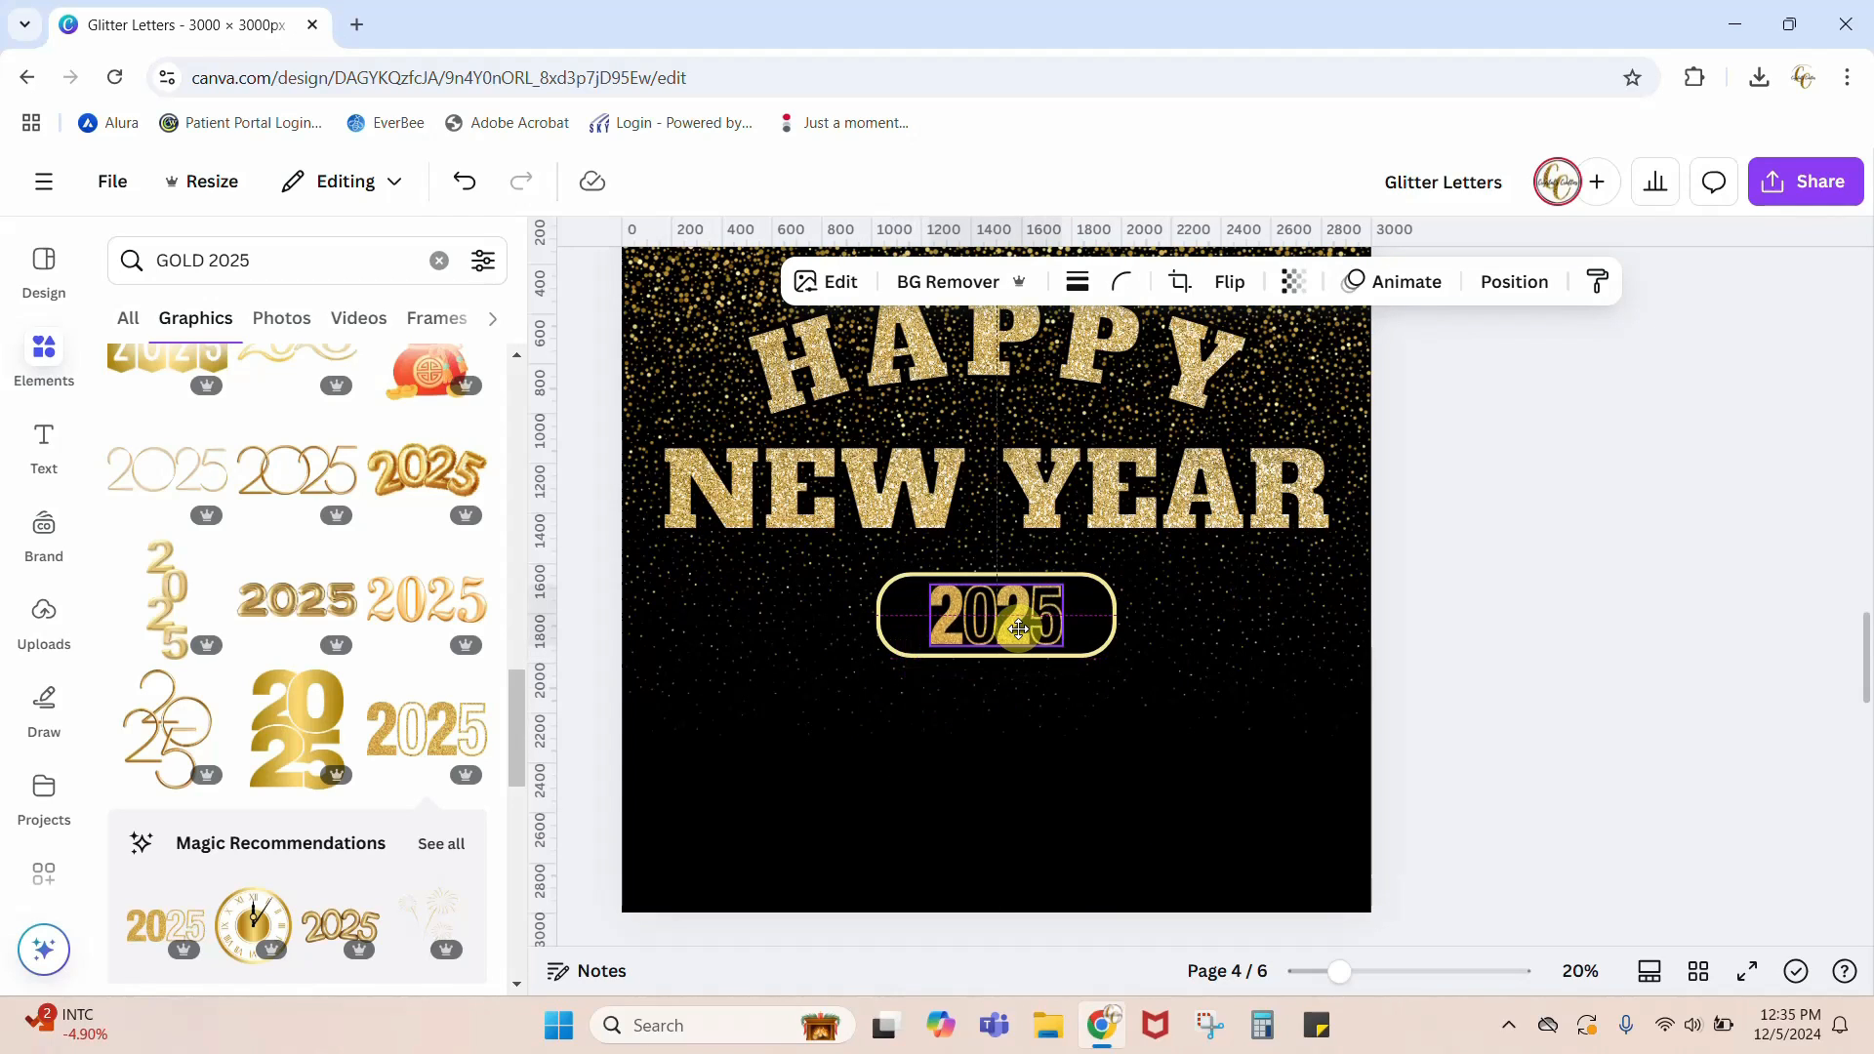
Step: Narrow the pill shape around the 2025 graphic and keep it centered on the number
click(1113, 624)
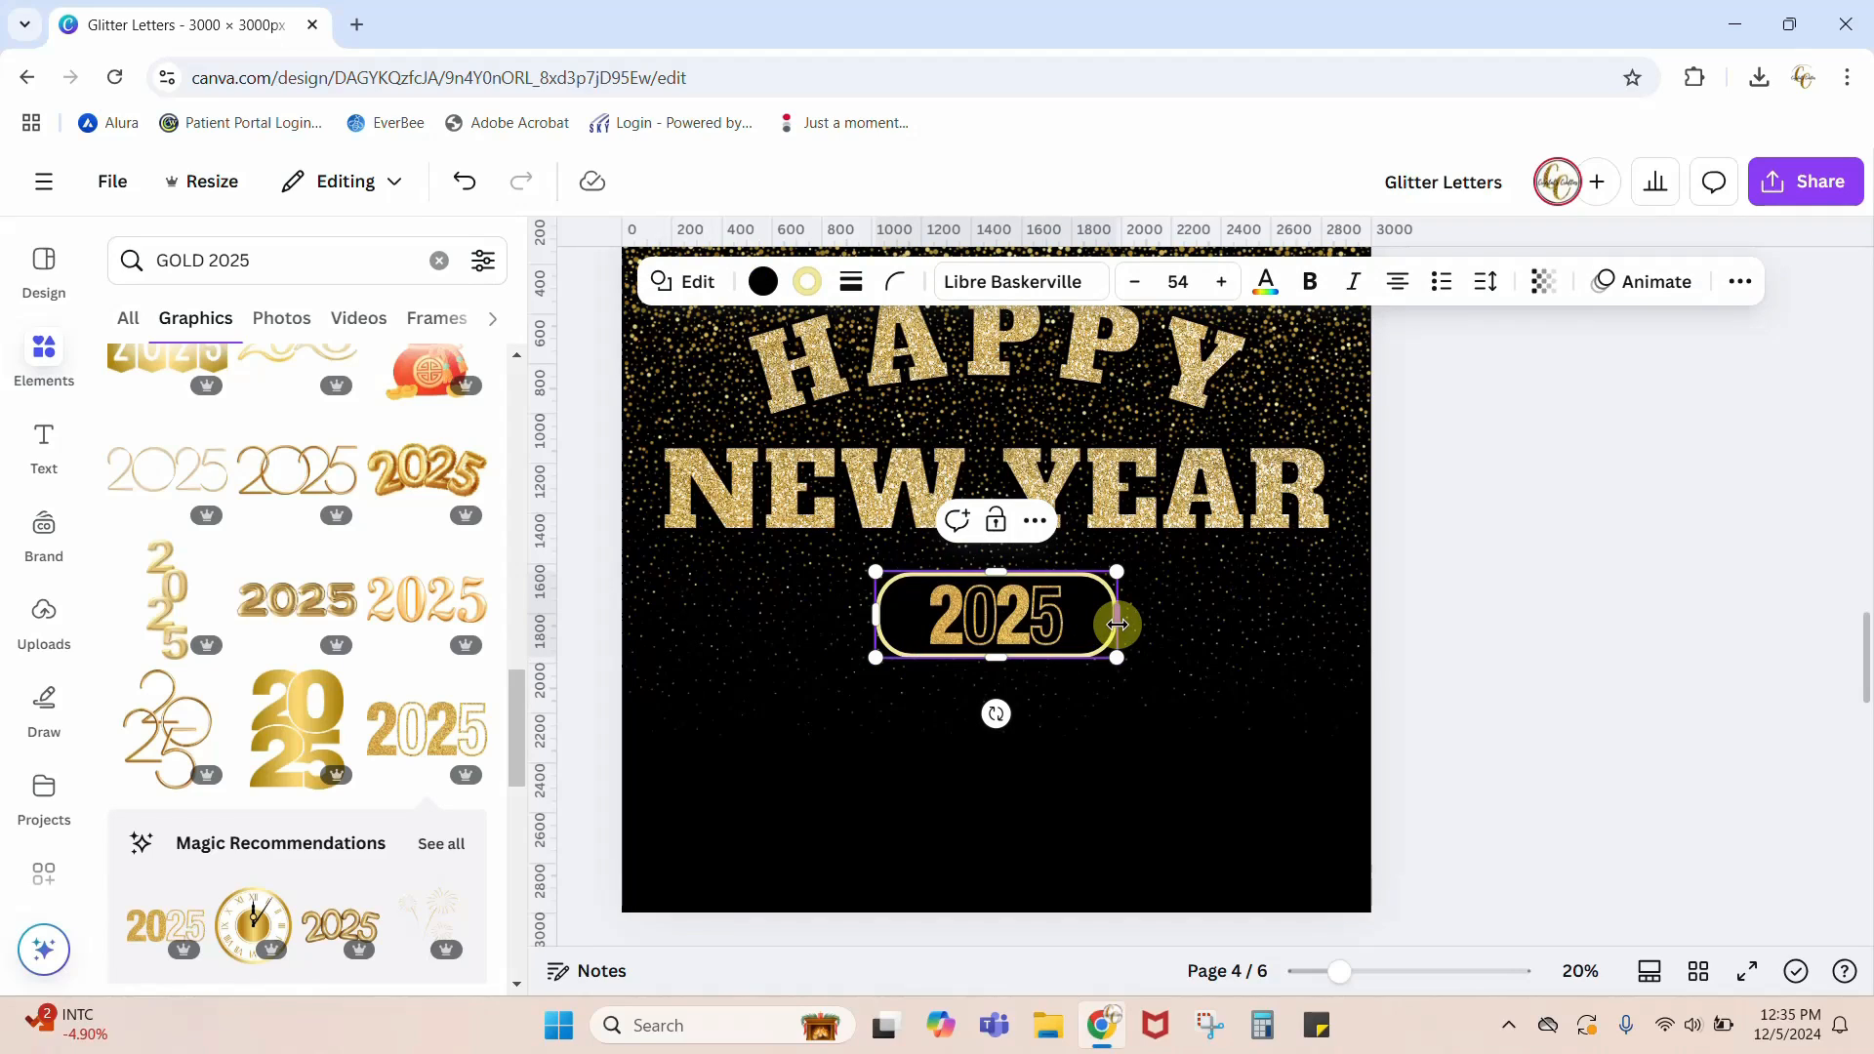
drag(1116, 658, 1083, 661)
drag(894, 636, 910, 633)
click(873, 794)
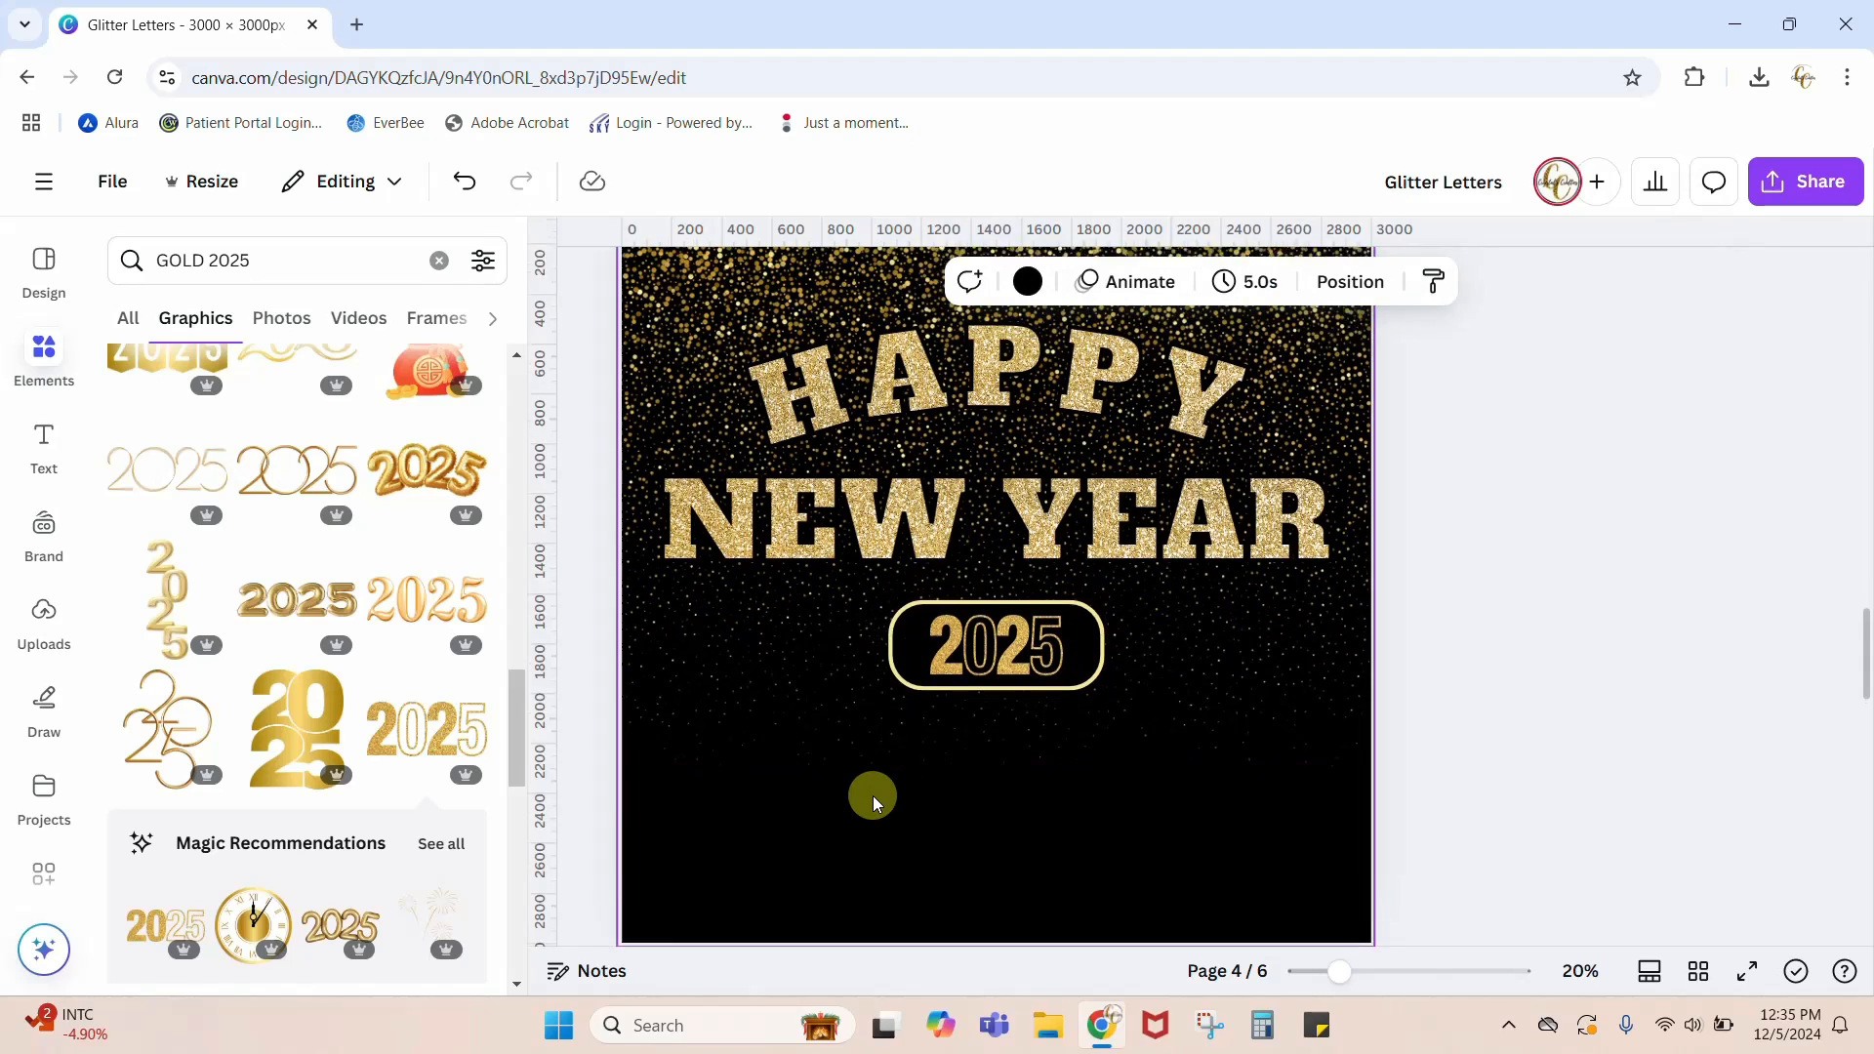
Step: Review the finished Happy New Year 2025 design on page 4 and the Basketball MOM design on page 1
scroll(1554, 688, up, 1)
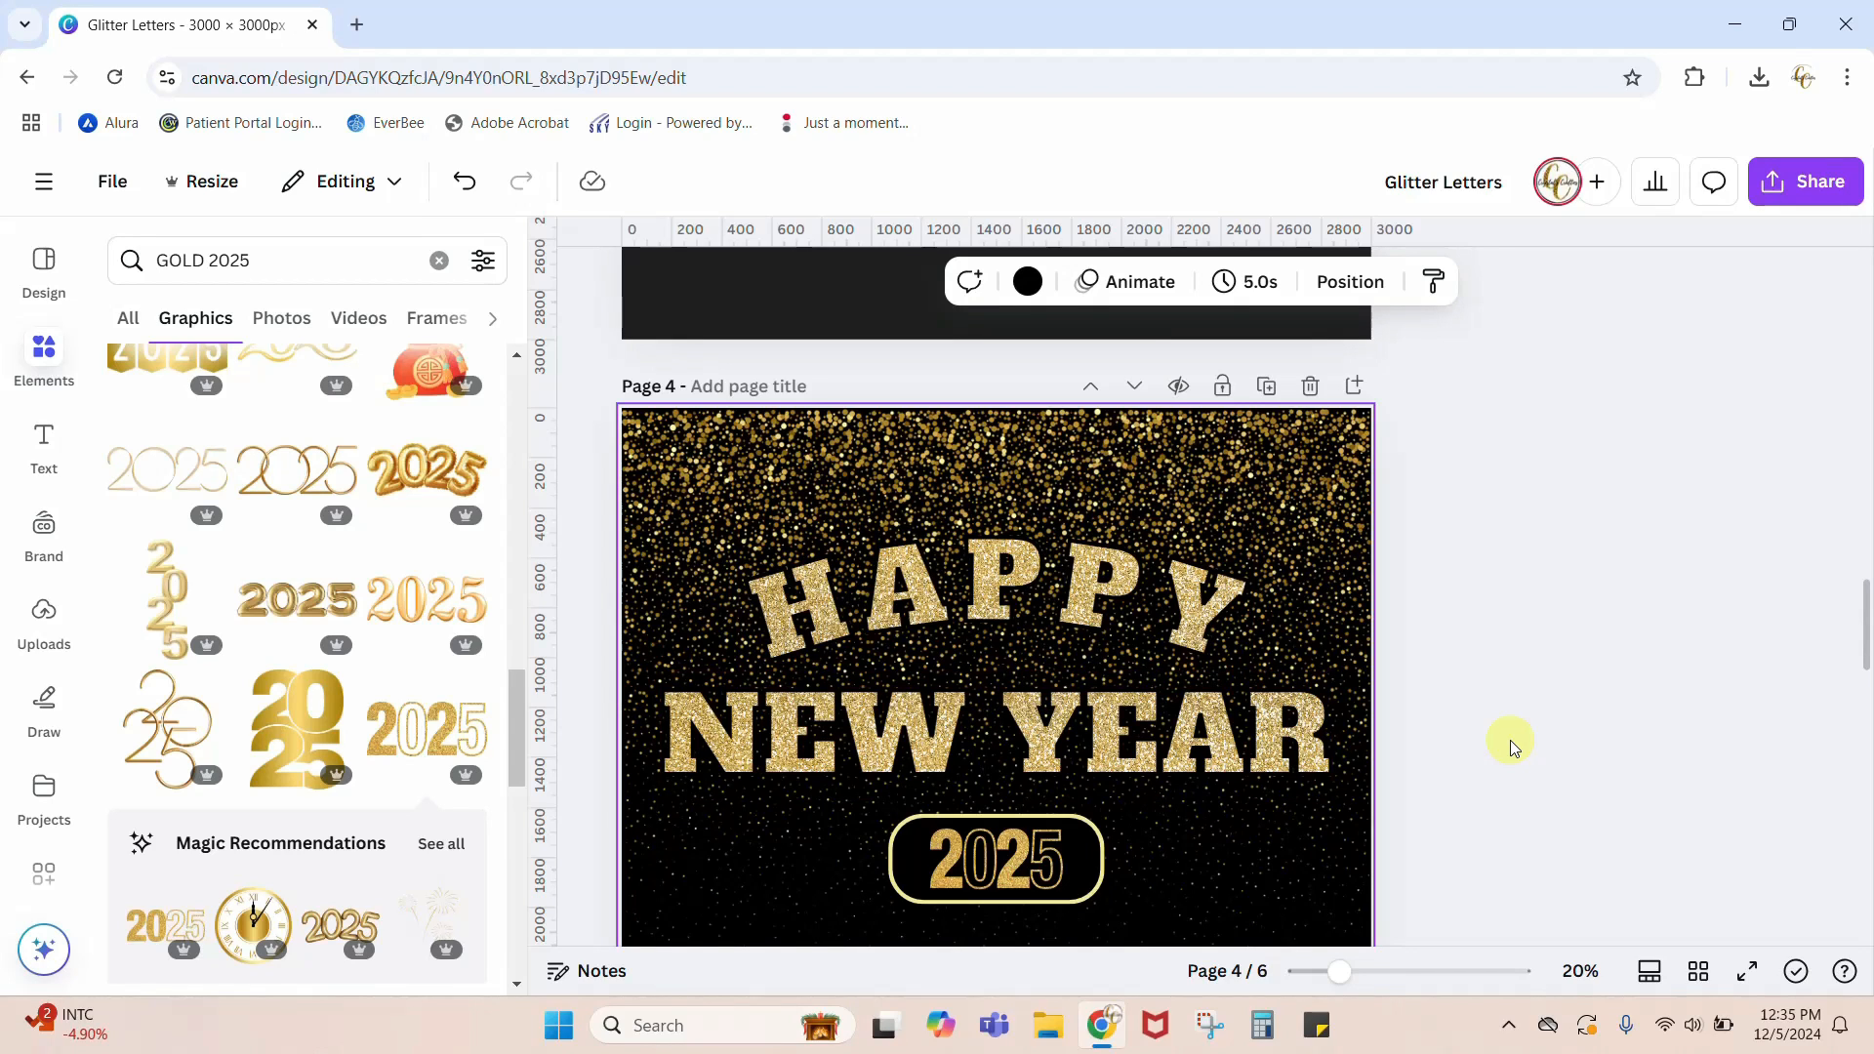
scroll(1509, 739, down, 1)
scroll(1589, 723, down, 1)
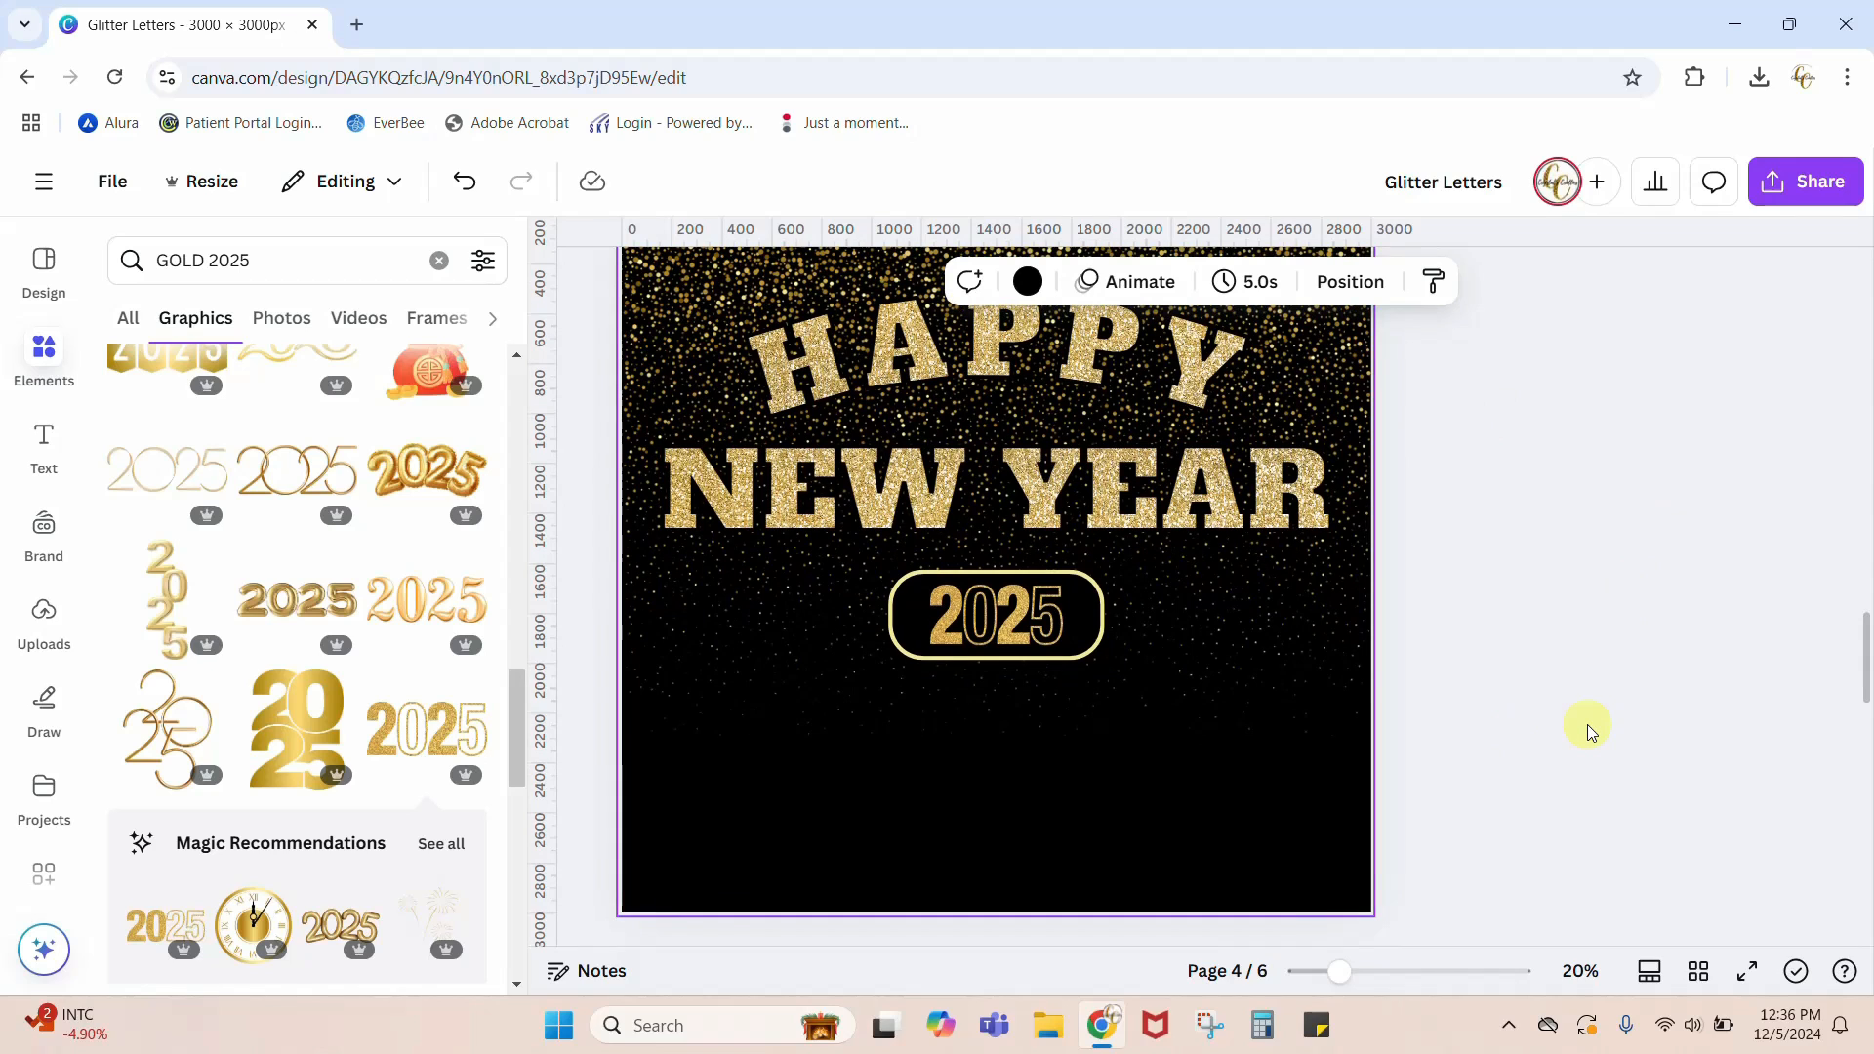
scroll(1587, 724, up, 12)
scroll(1587, 724, up, 8)
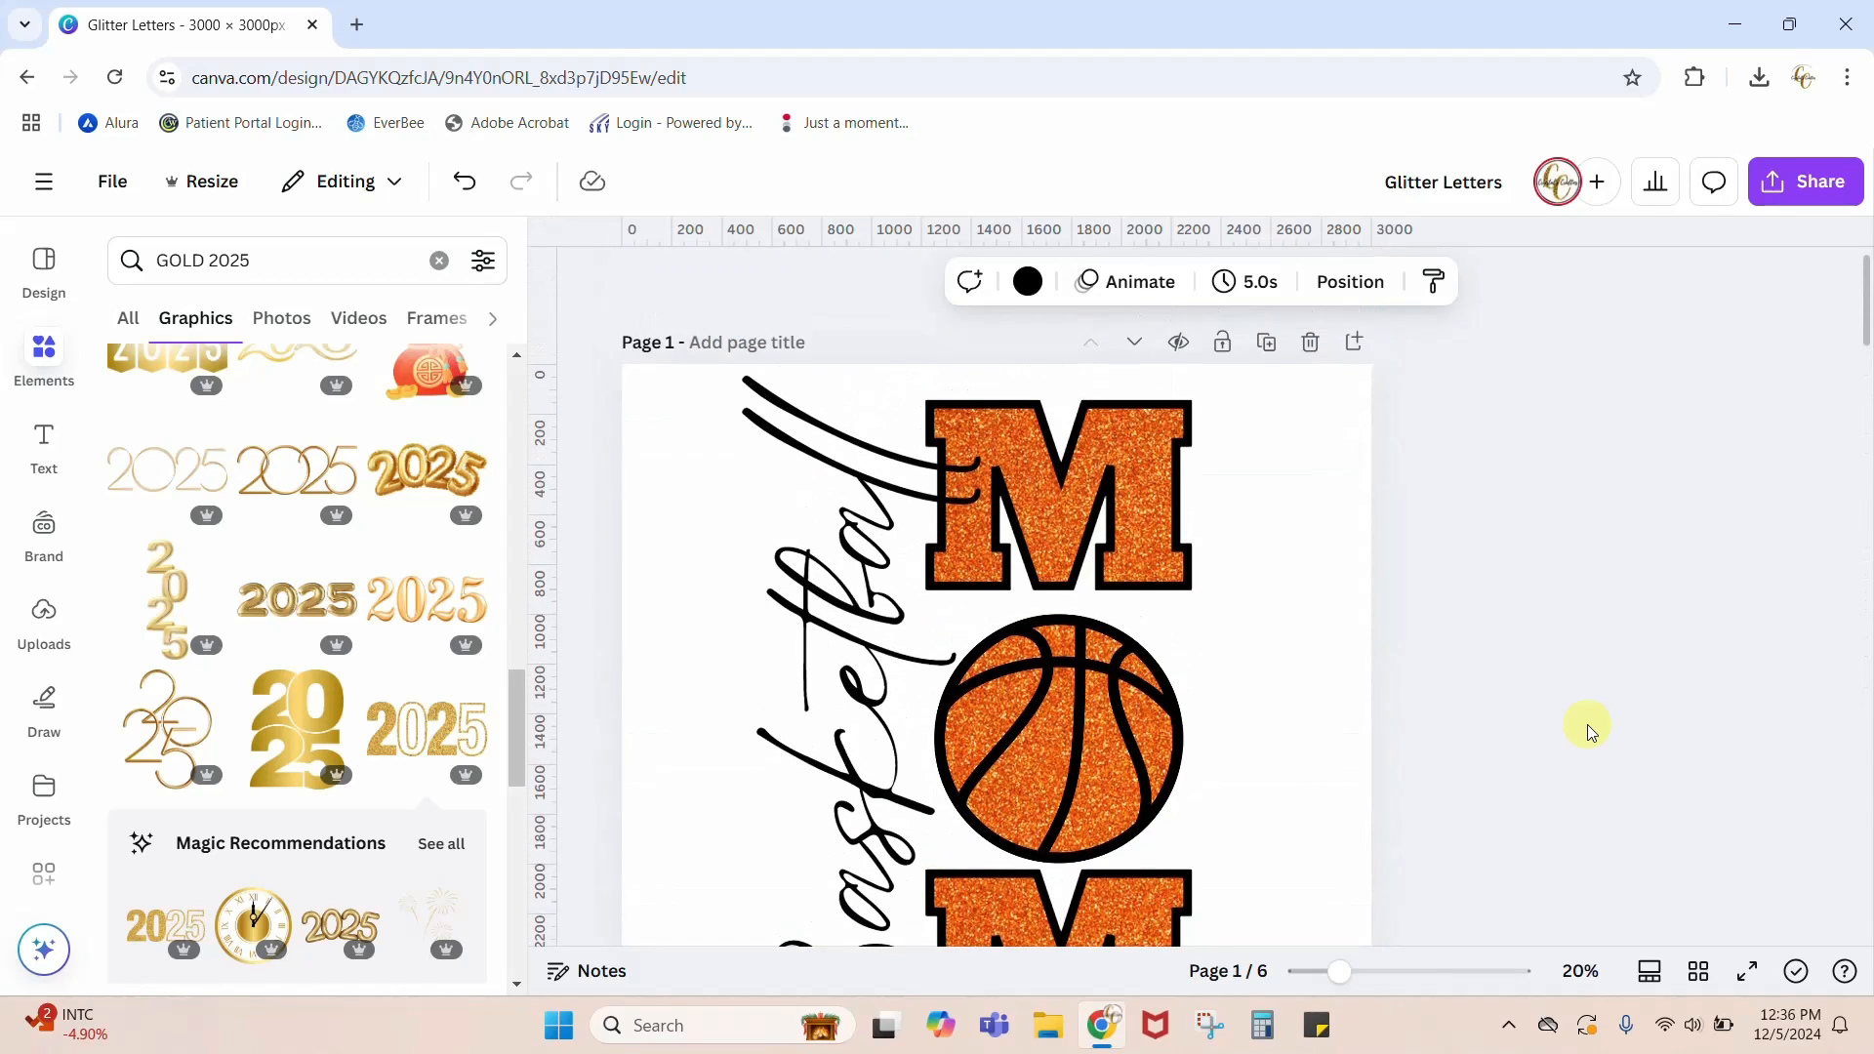
scroll(1490, 751, down, 2)
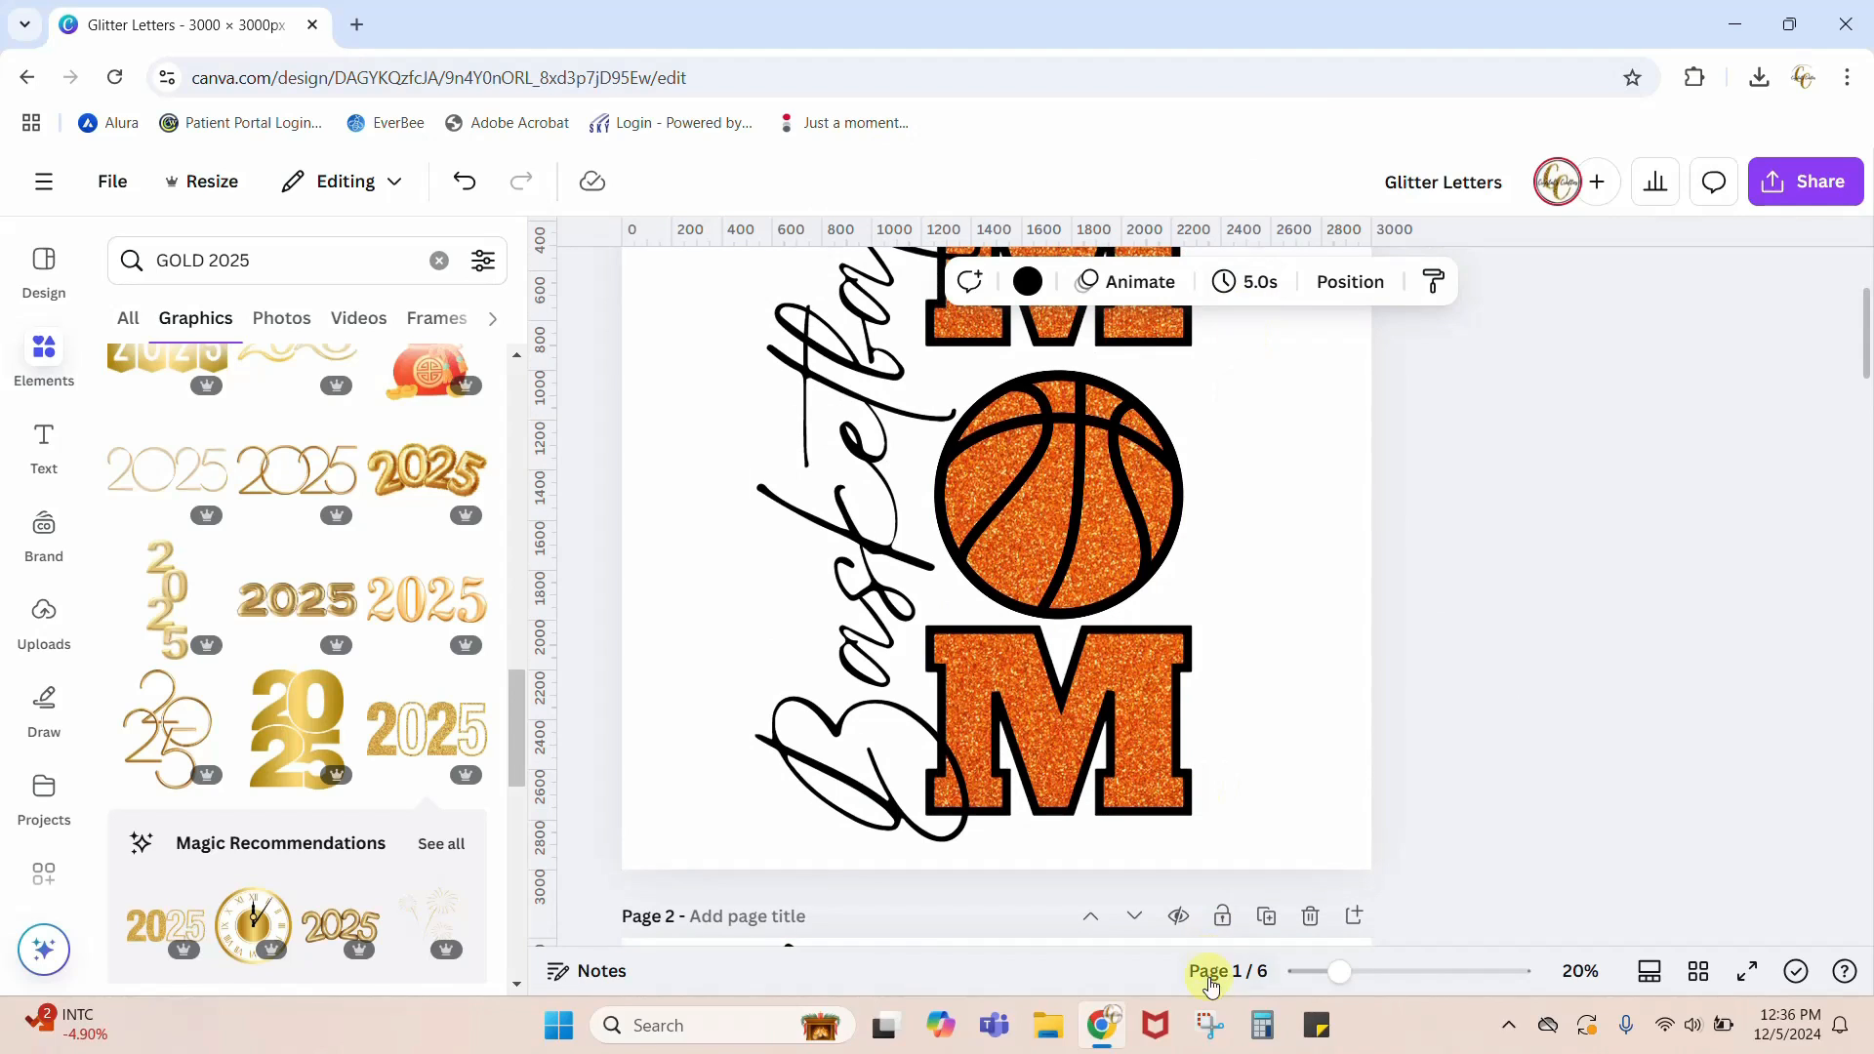
scroll(1630, 706, up, 1)
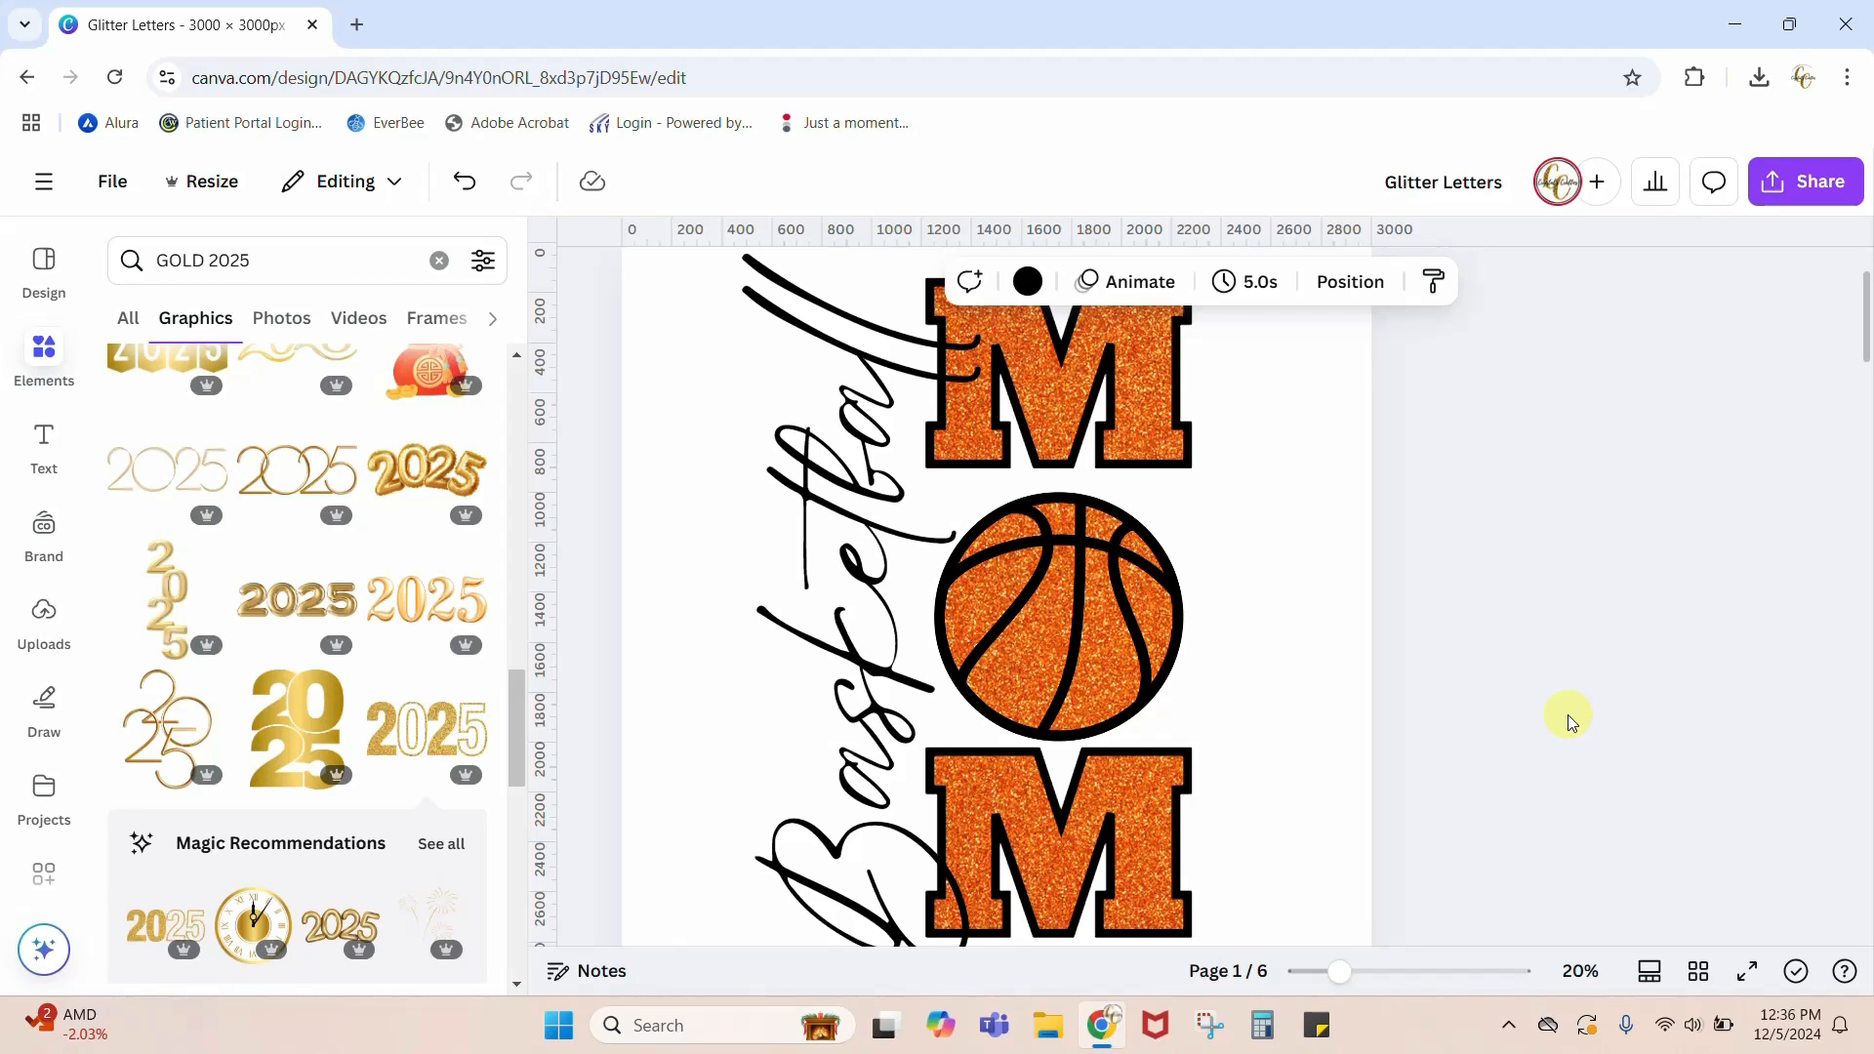
scroll(1416, 718, up, 2)
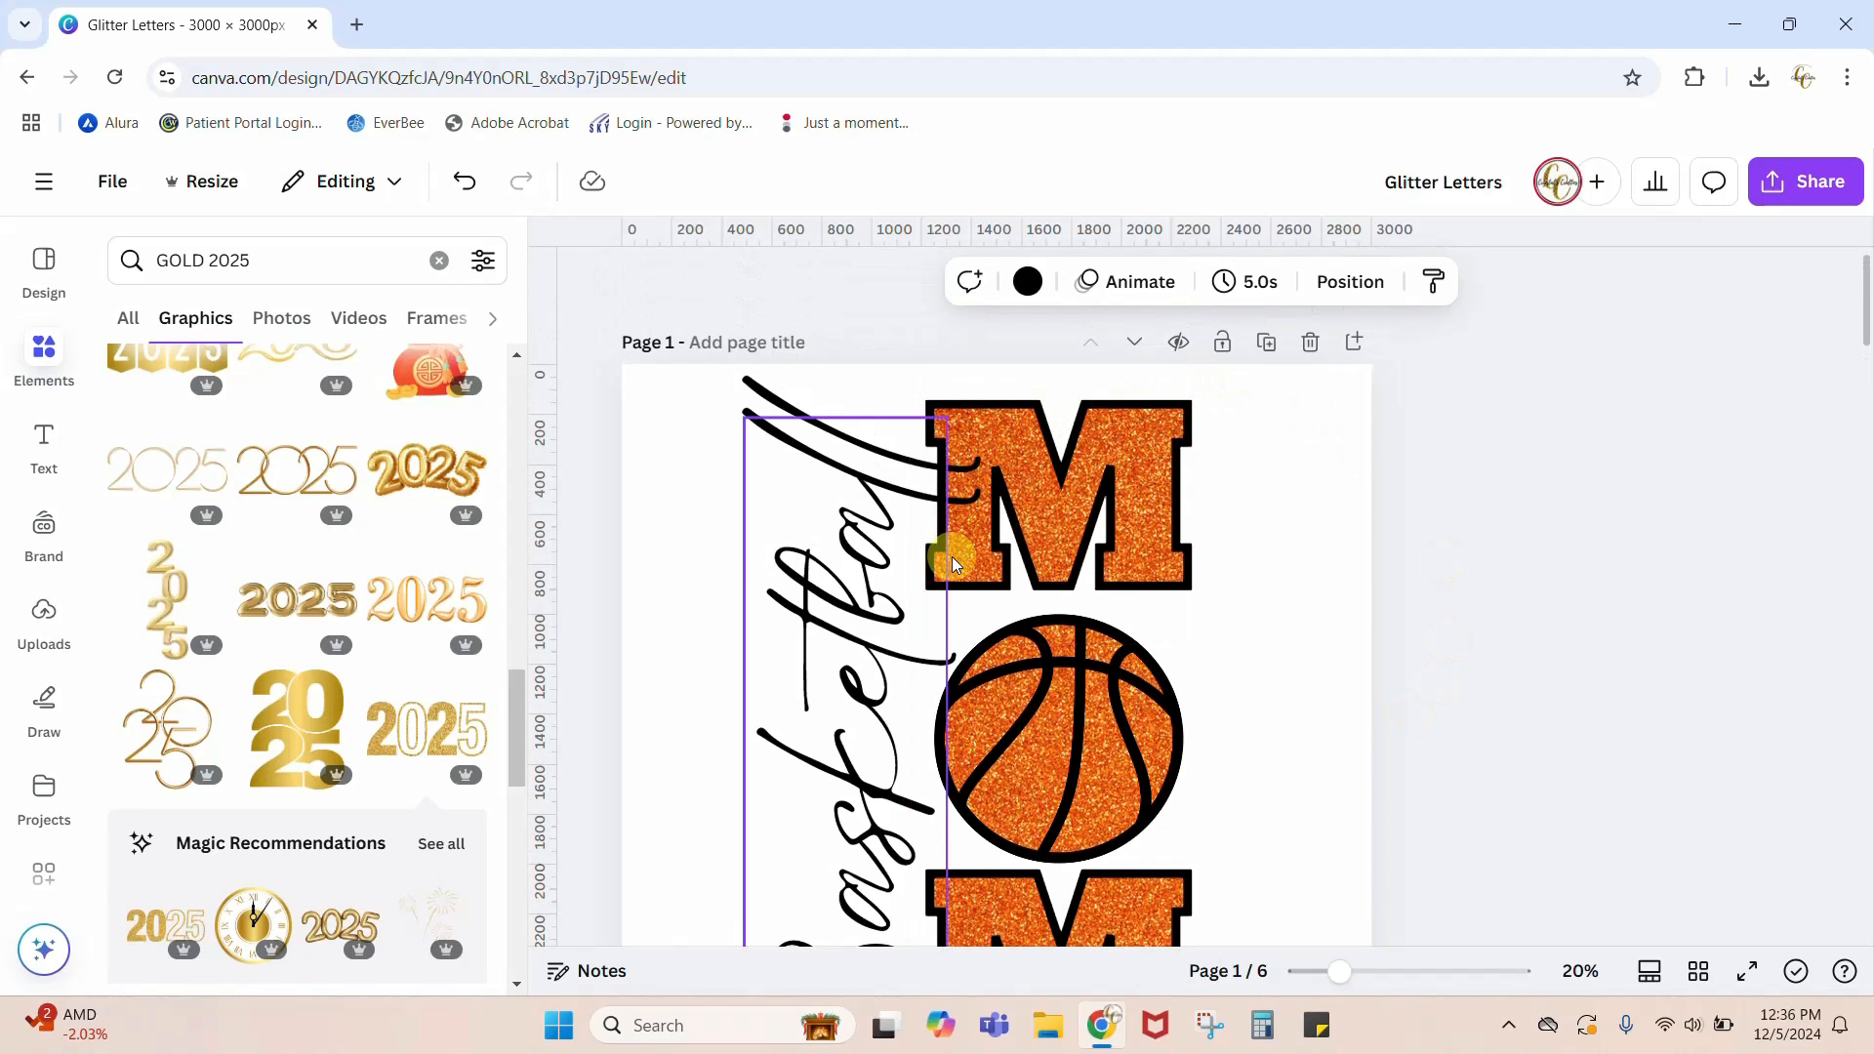